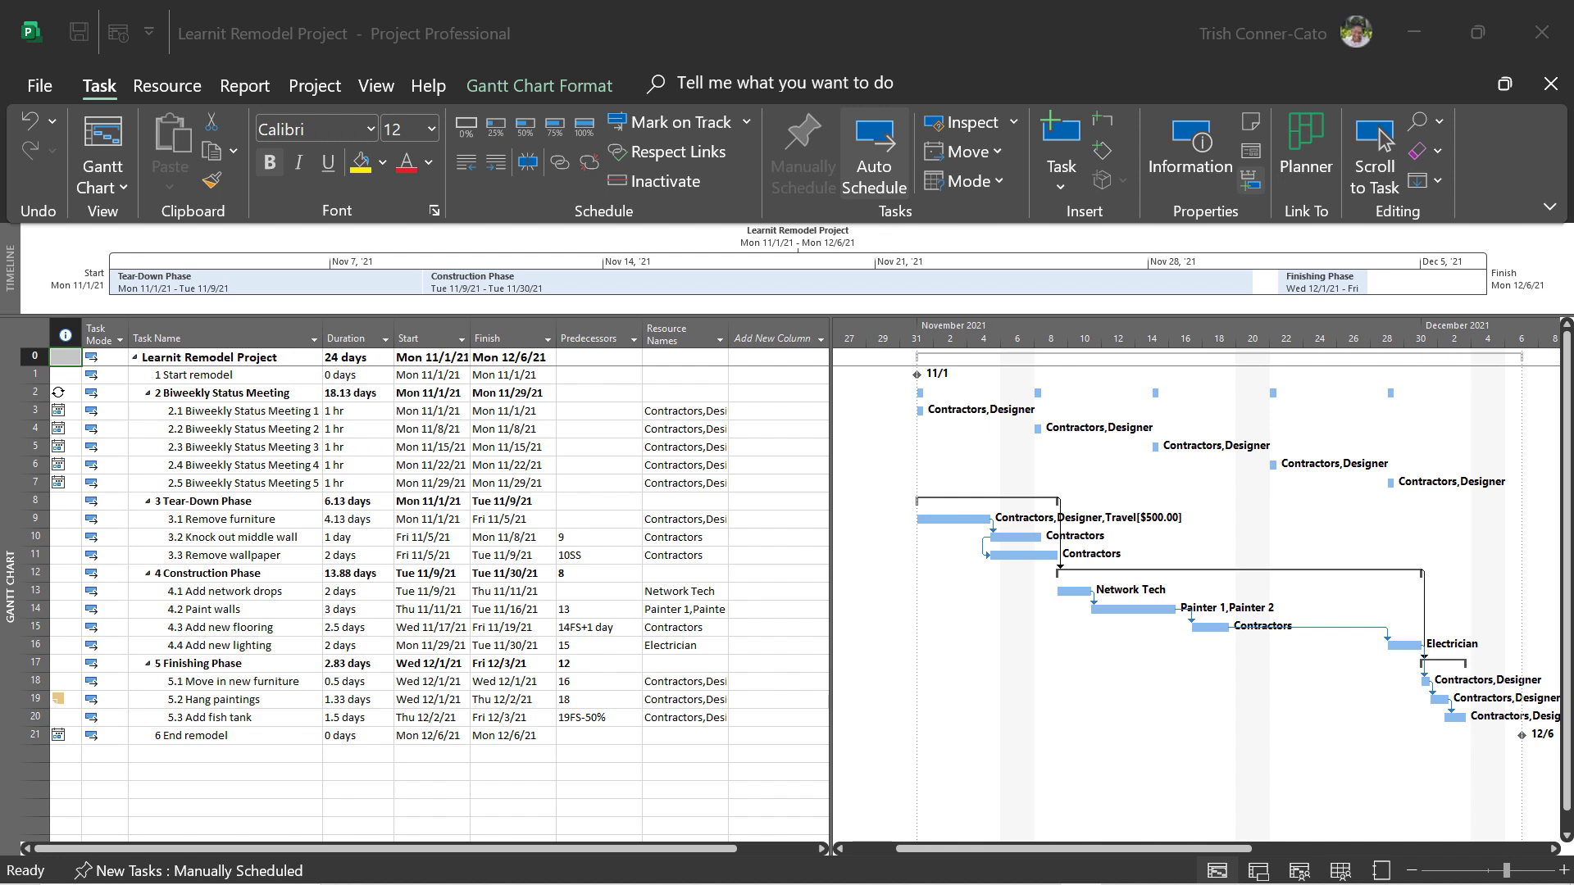
Mark the tasks Biweekly Status Meeting 1, Remove furniture, Knock out middle wall and Remove wallpaper as 100% complete
click(157, 411)
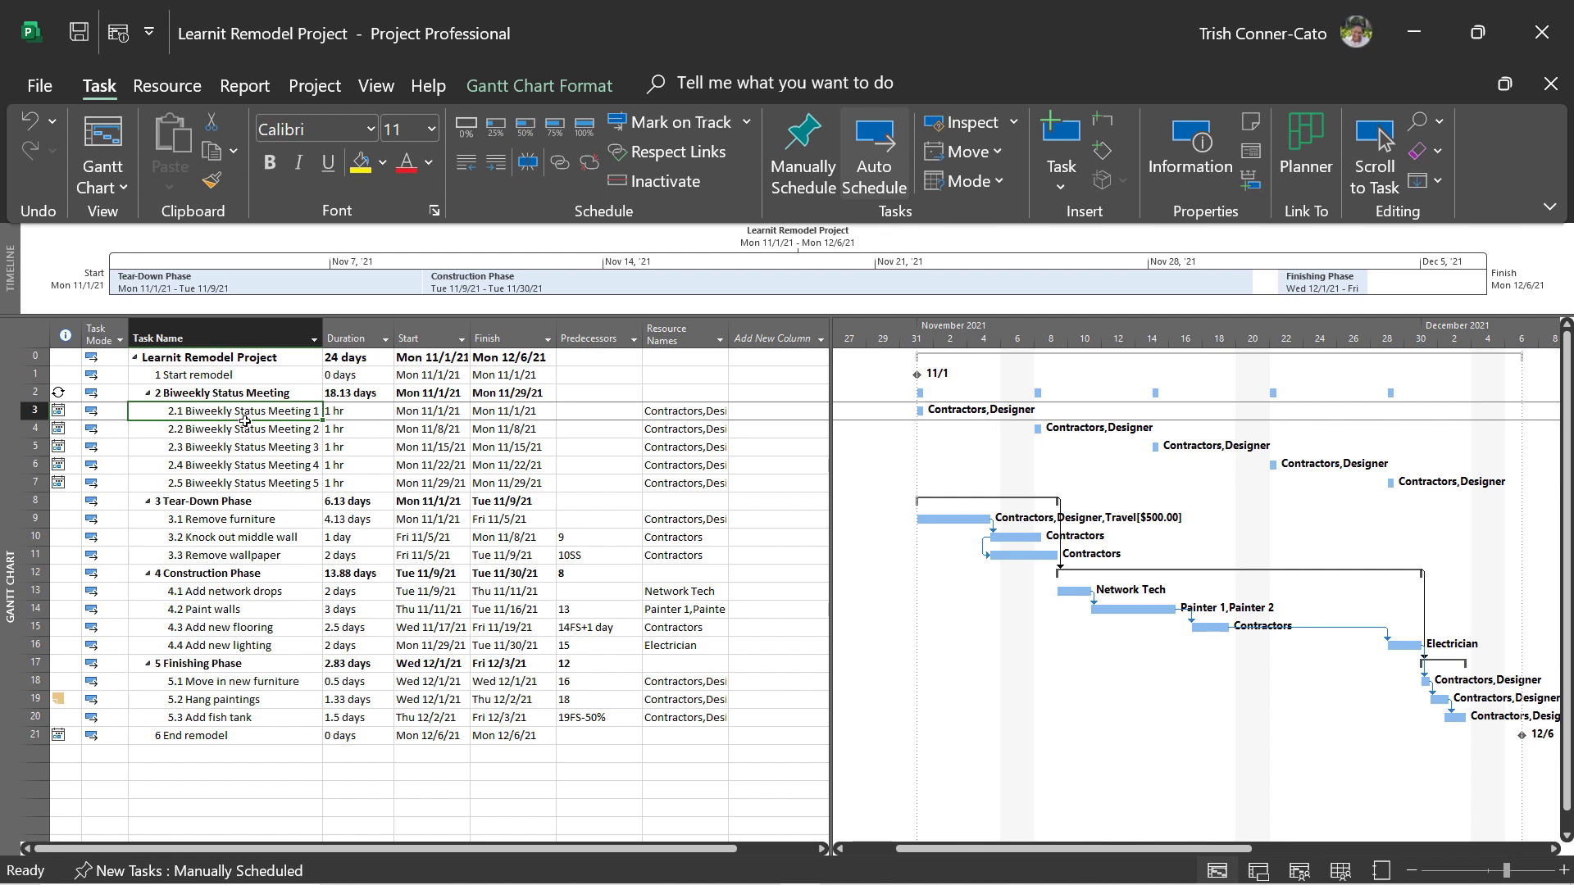
click(584, 131)
click(182, 522)
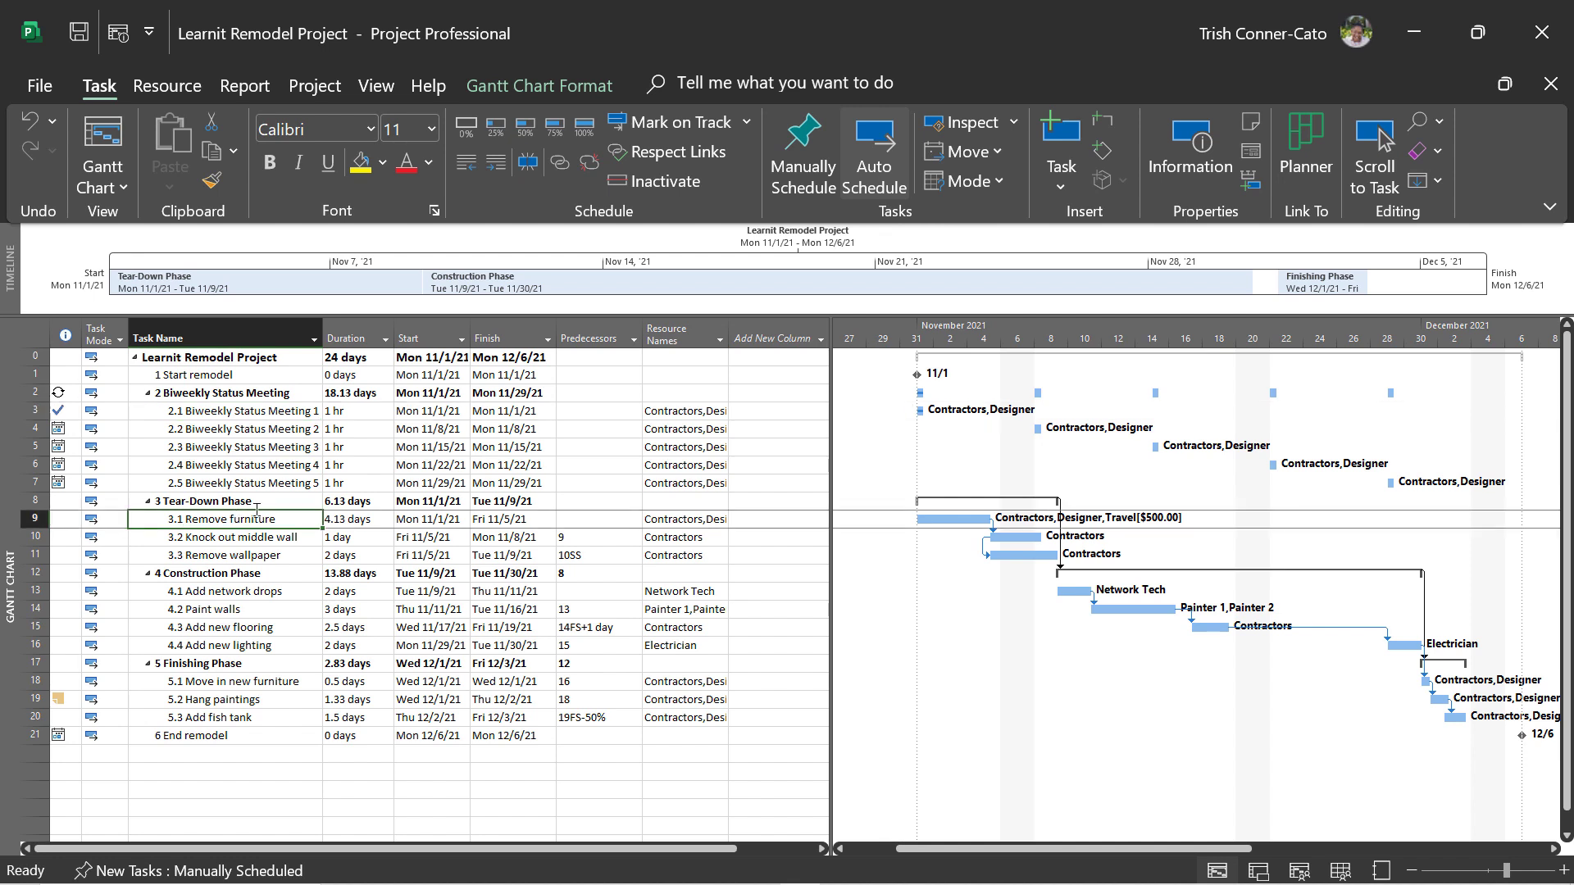
click(585, 131)
click(200, 538)
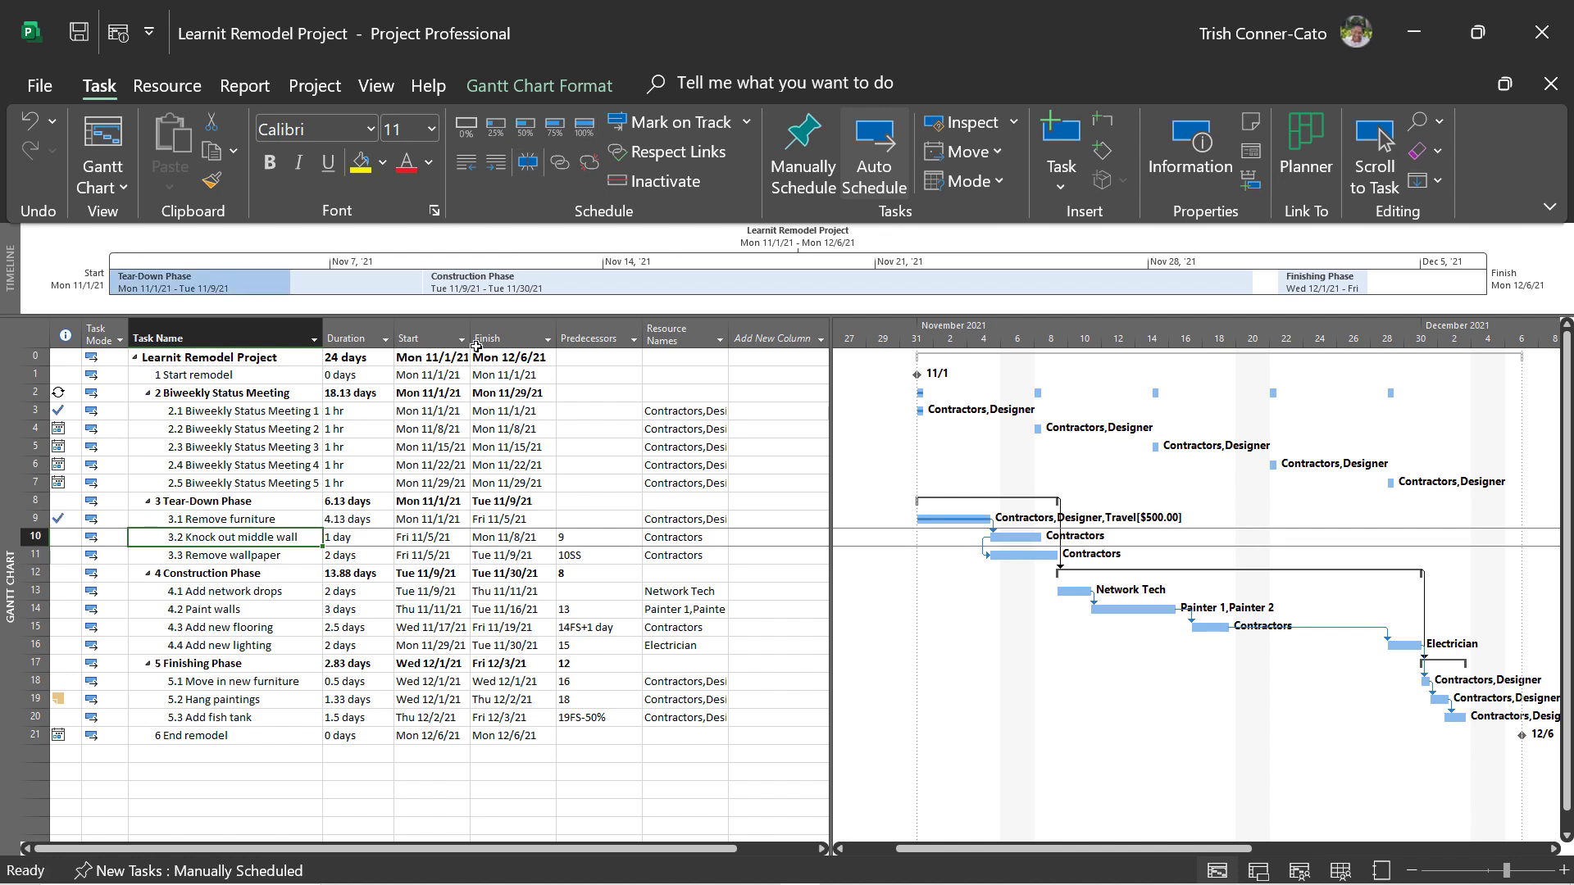
click(588, 134)
click(242, 555)
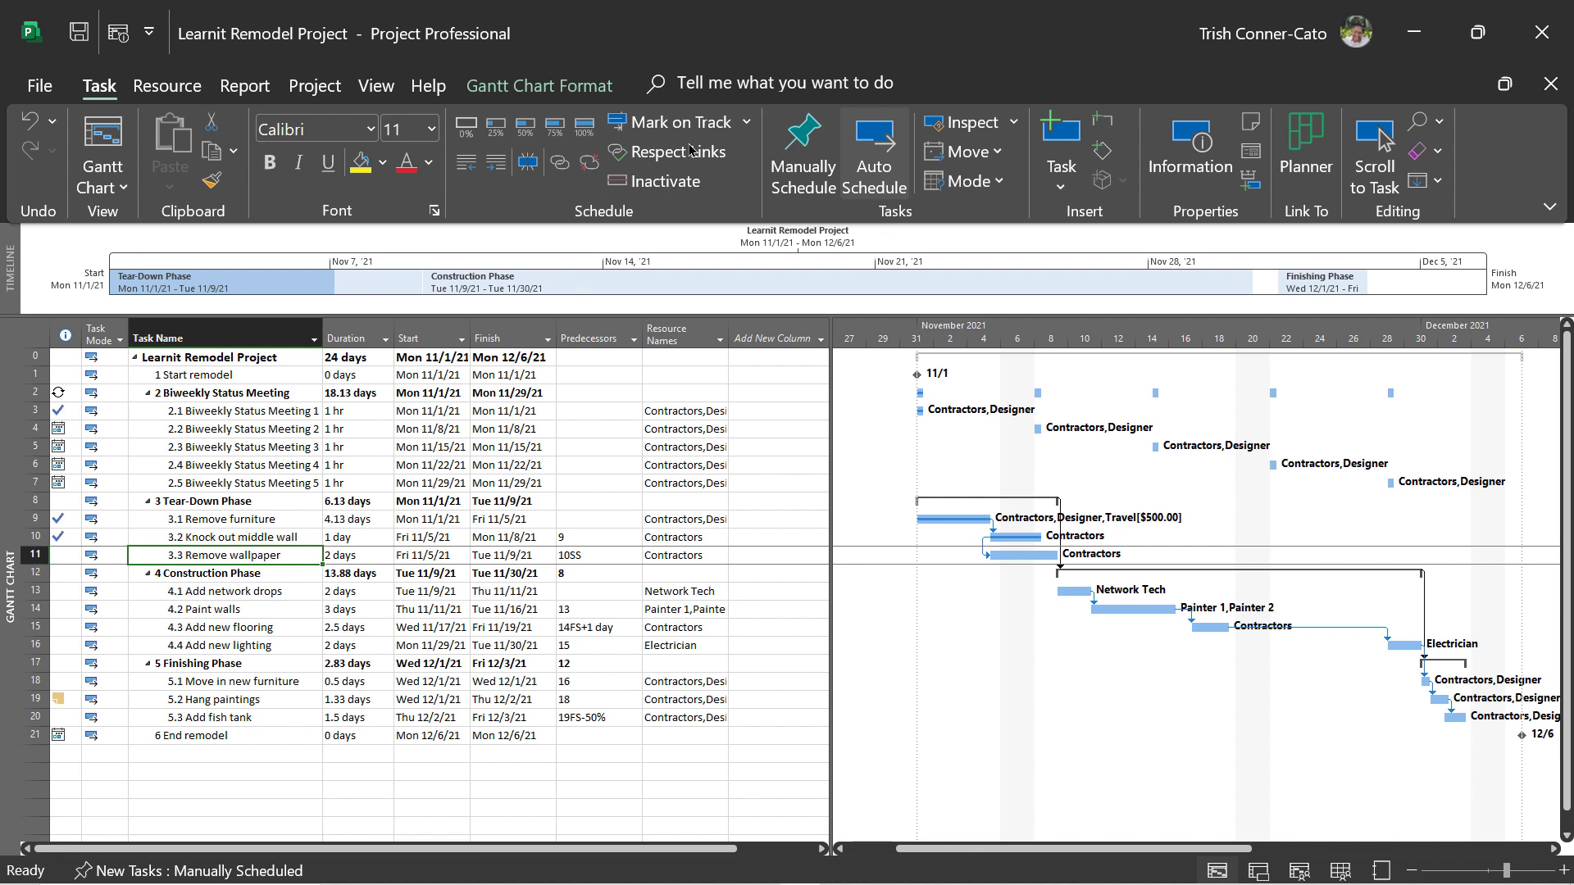
click(587, 129)
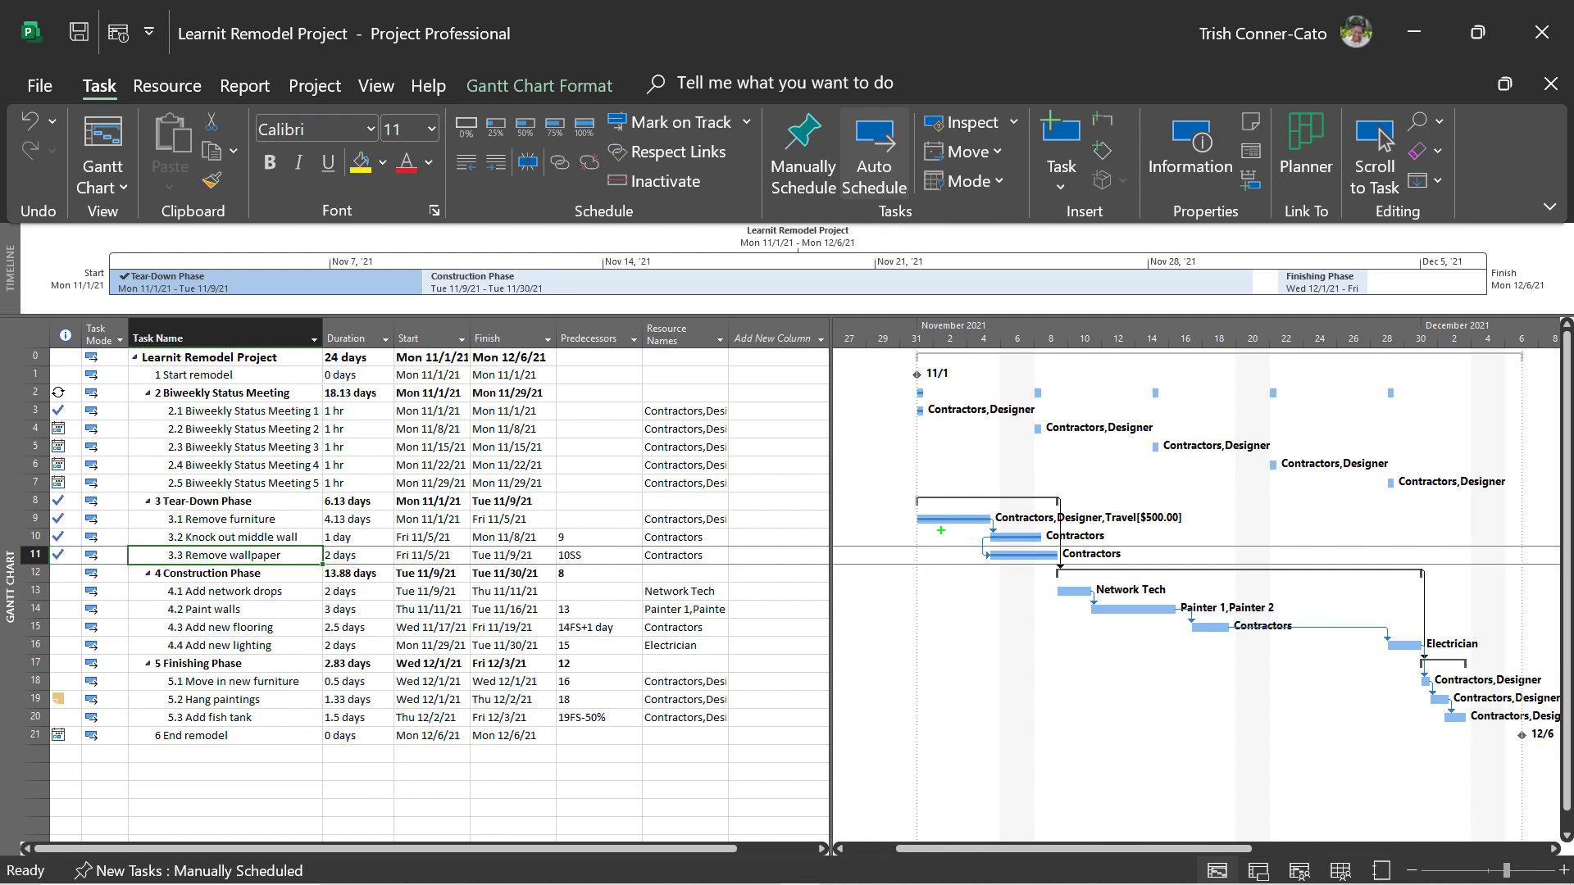
drag(948, 528, 953, 598)
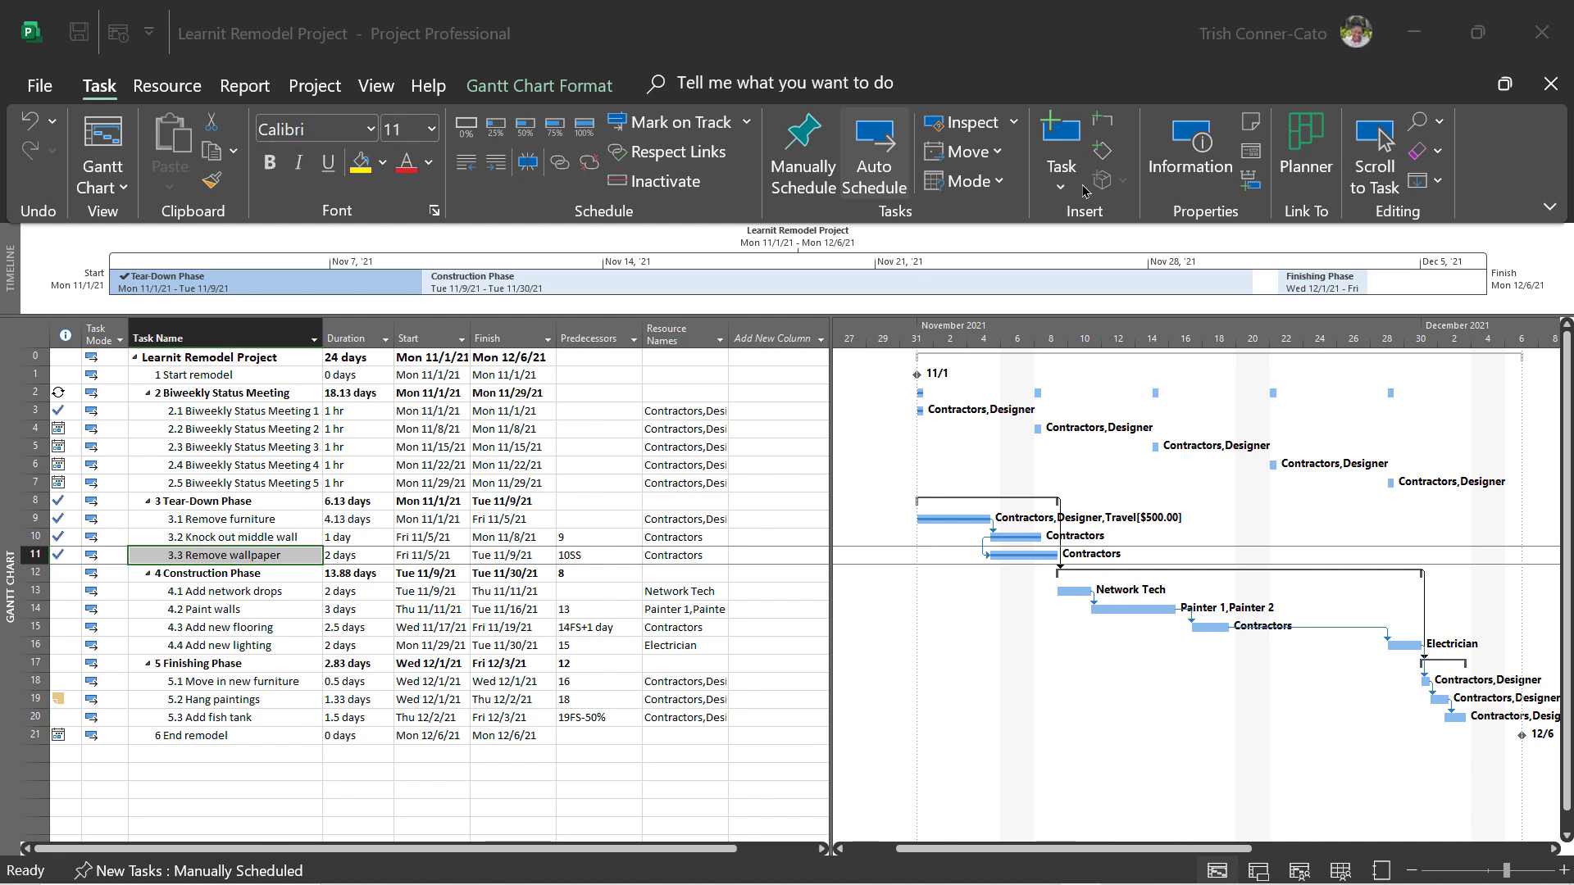
Switch the Gantt Chart's task sheet to the built-in Tracking table
click(385, 97)
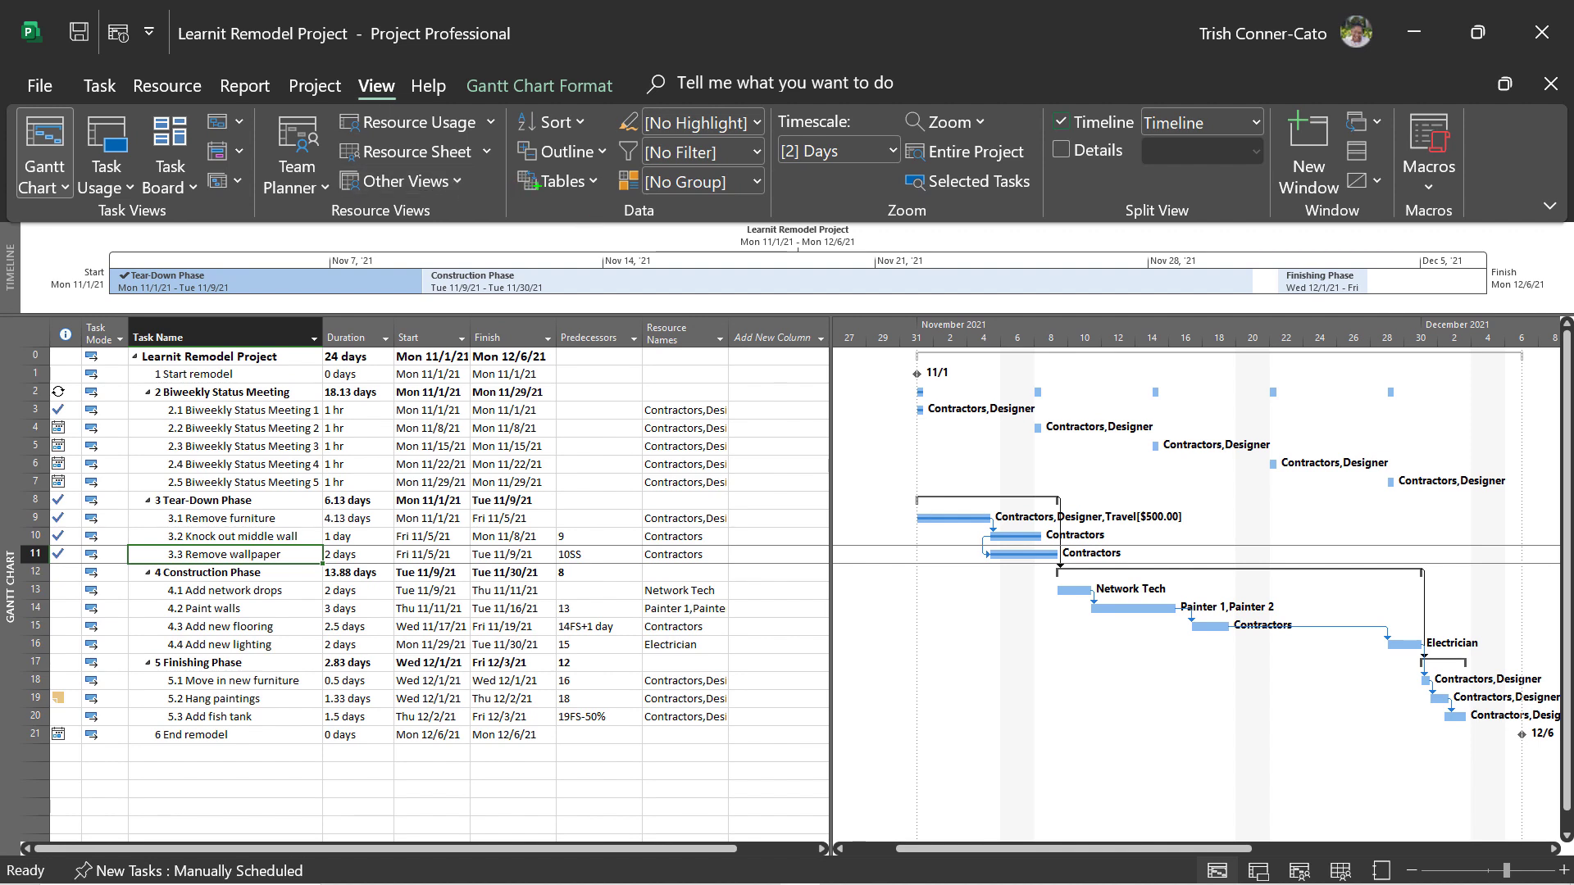
drag(563, 197, 565, 287)
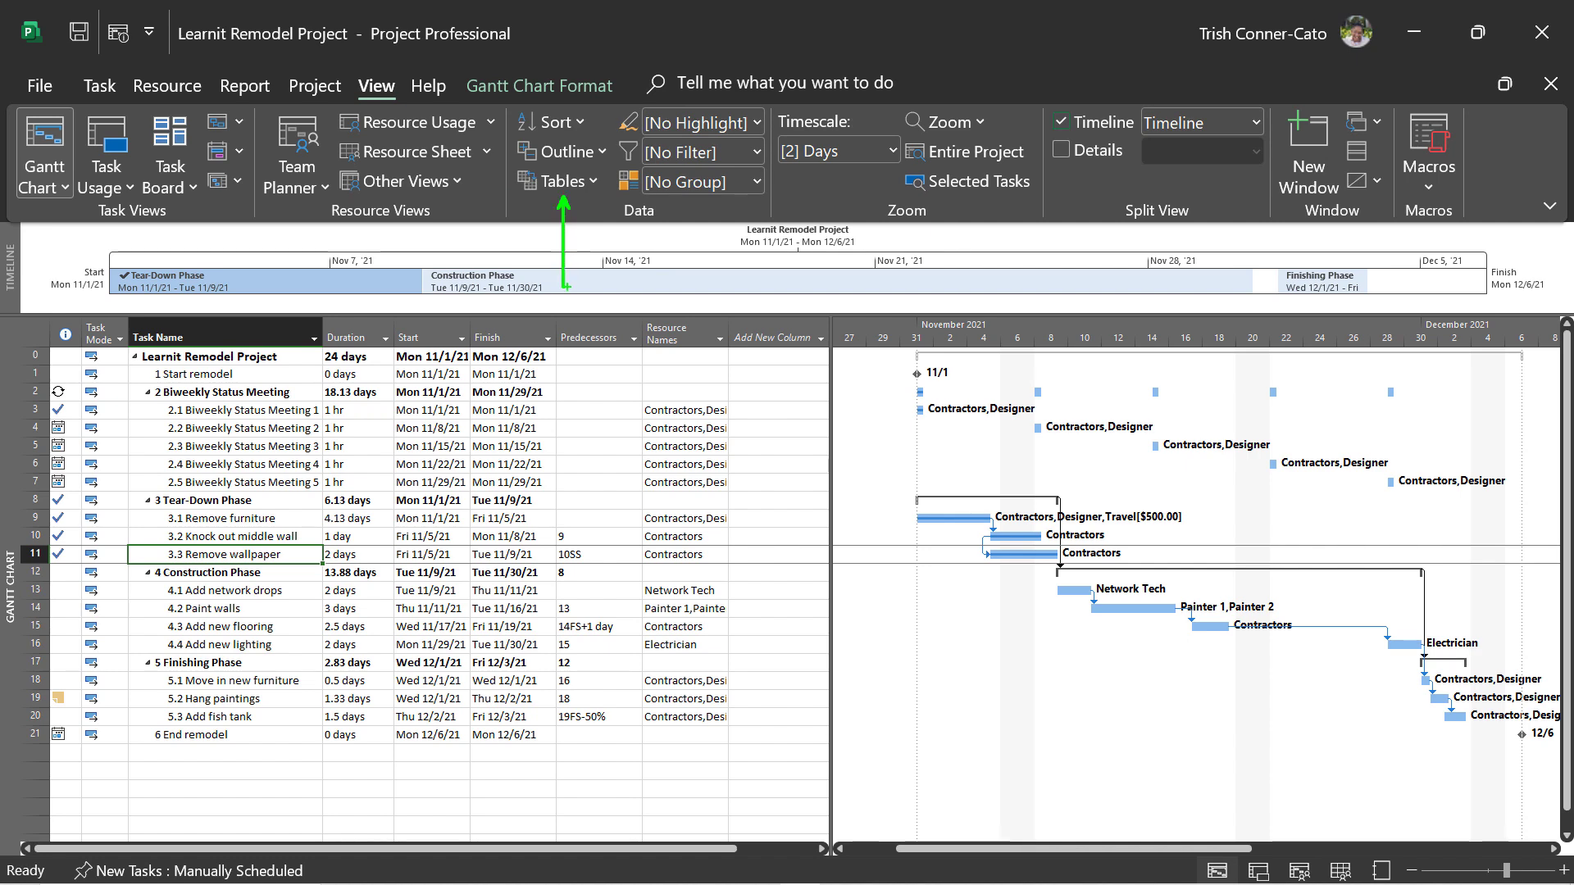
click(571, 188)
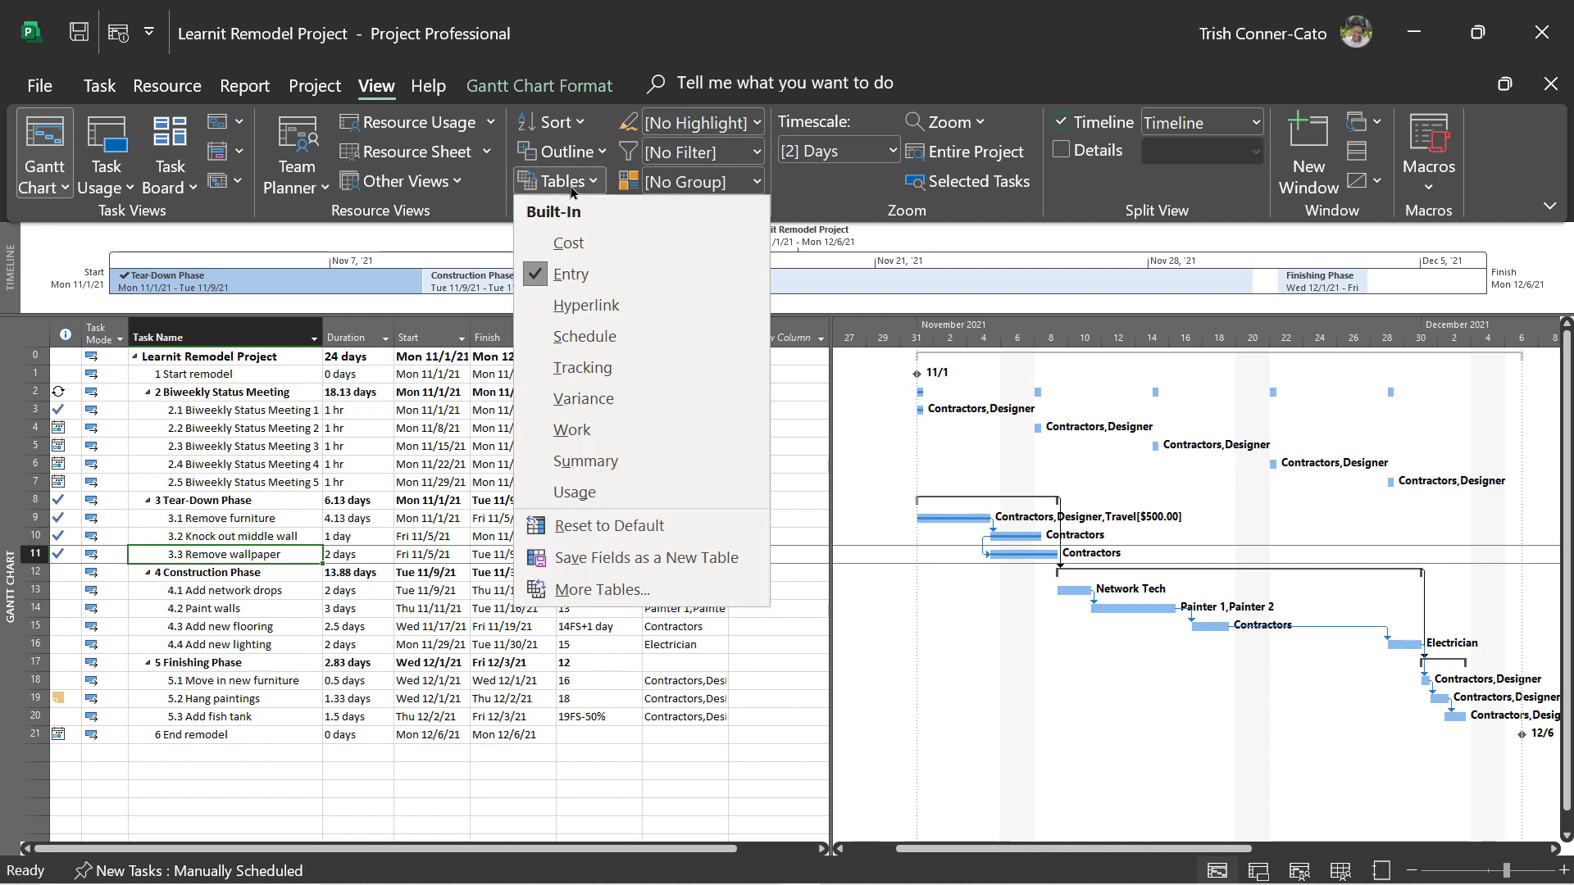
click(583, 368)
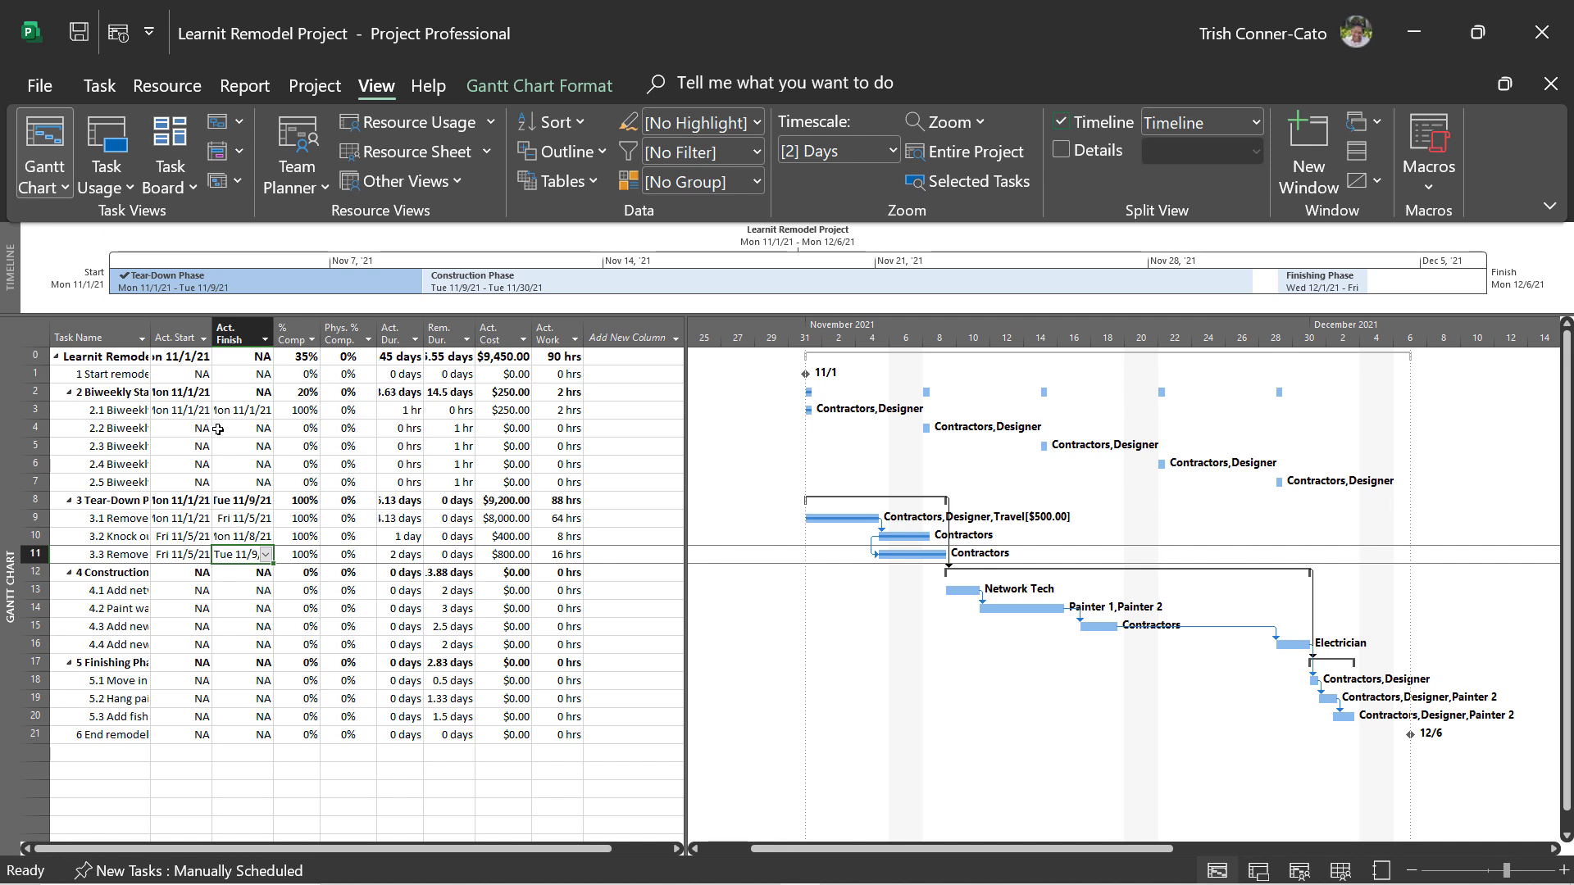
Widen the table area beside the chart and fit the Task Name, Act. Start and Act. Finish columns to their contents
click(642, 454)
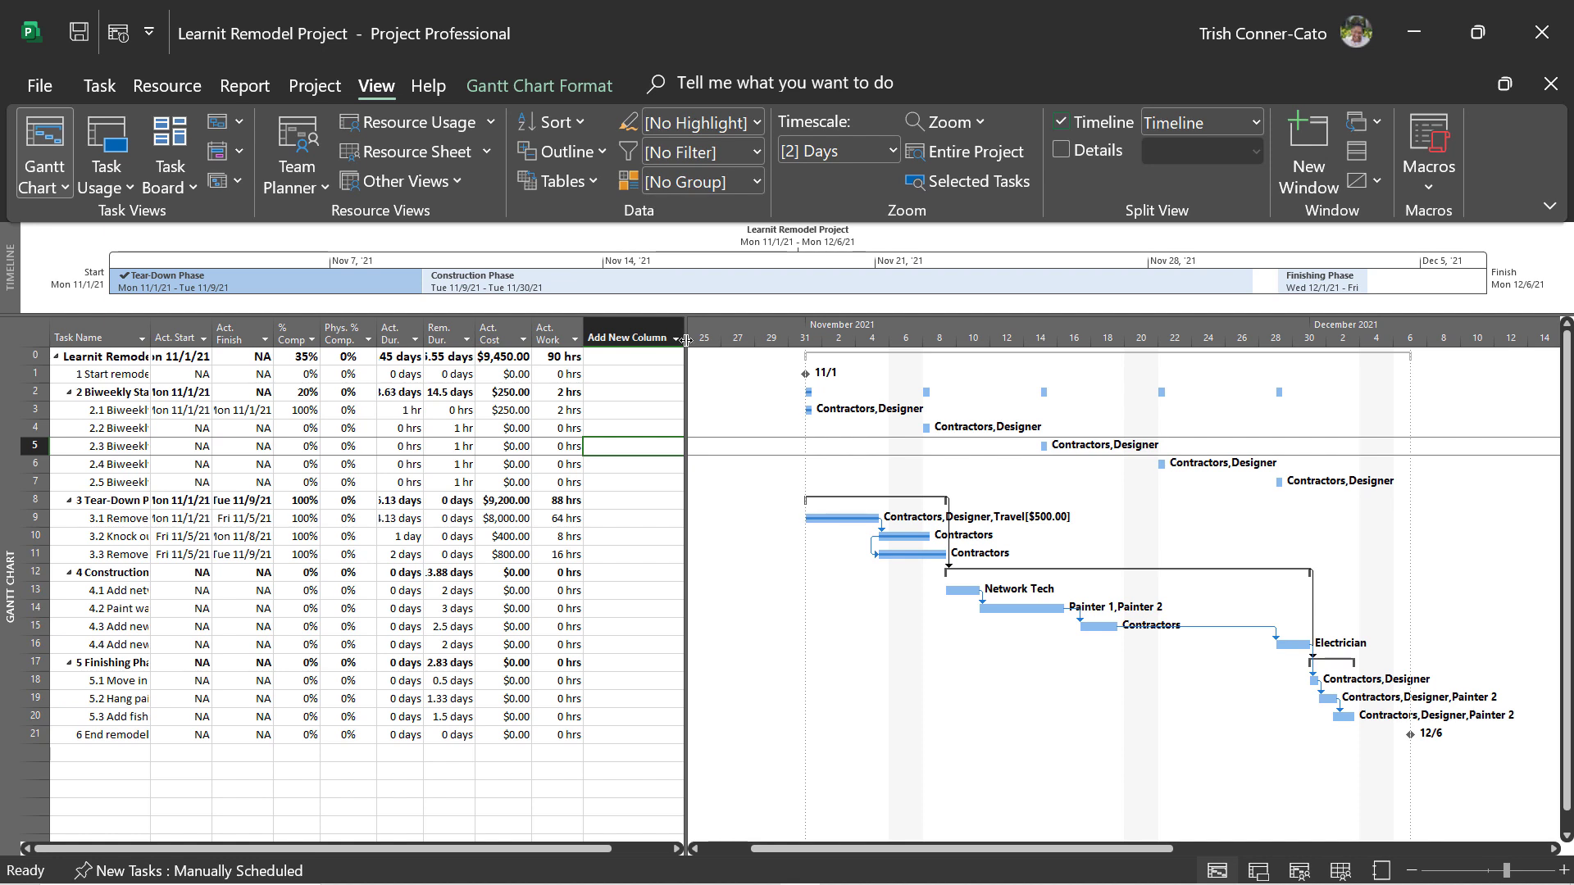
drag(683, 341, 930, 341)
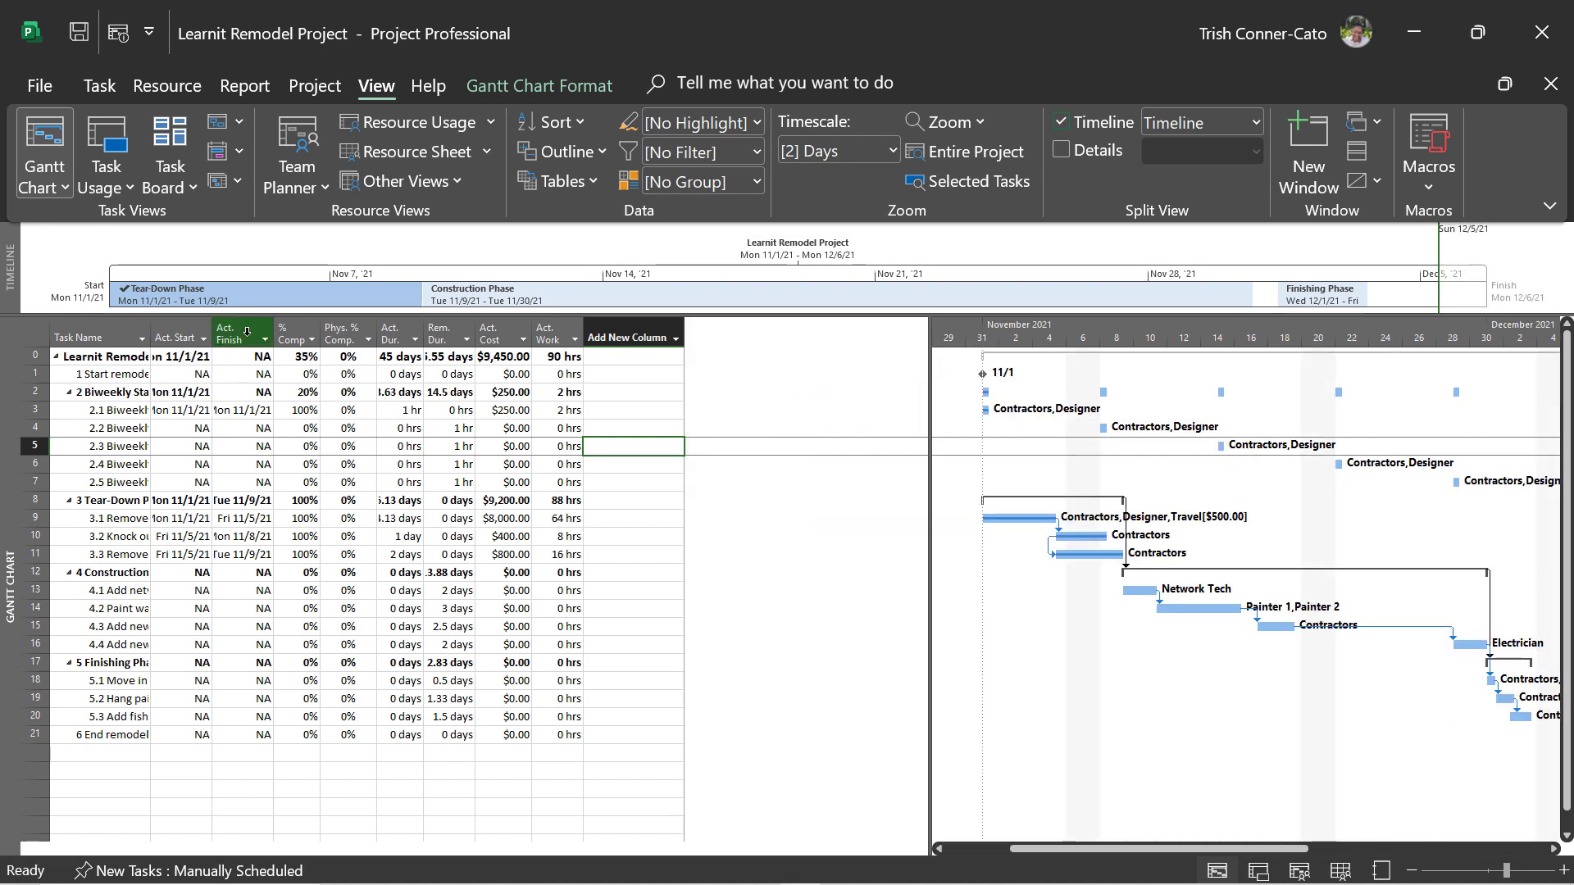
double_click(148, 333)
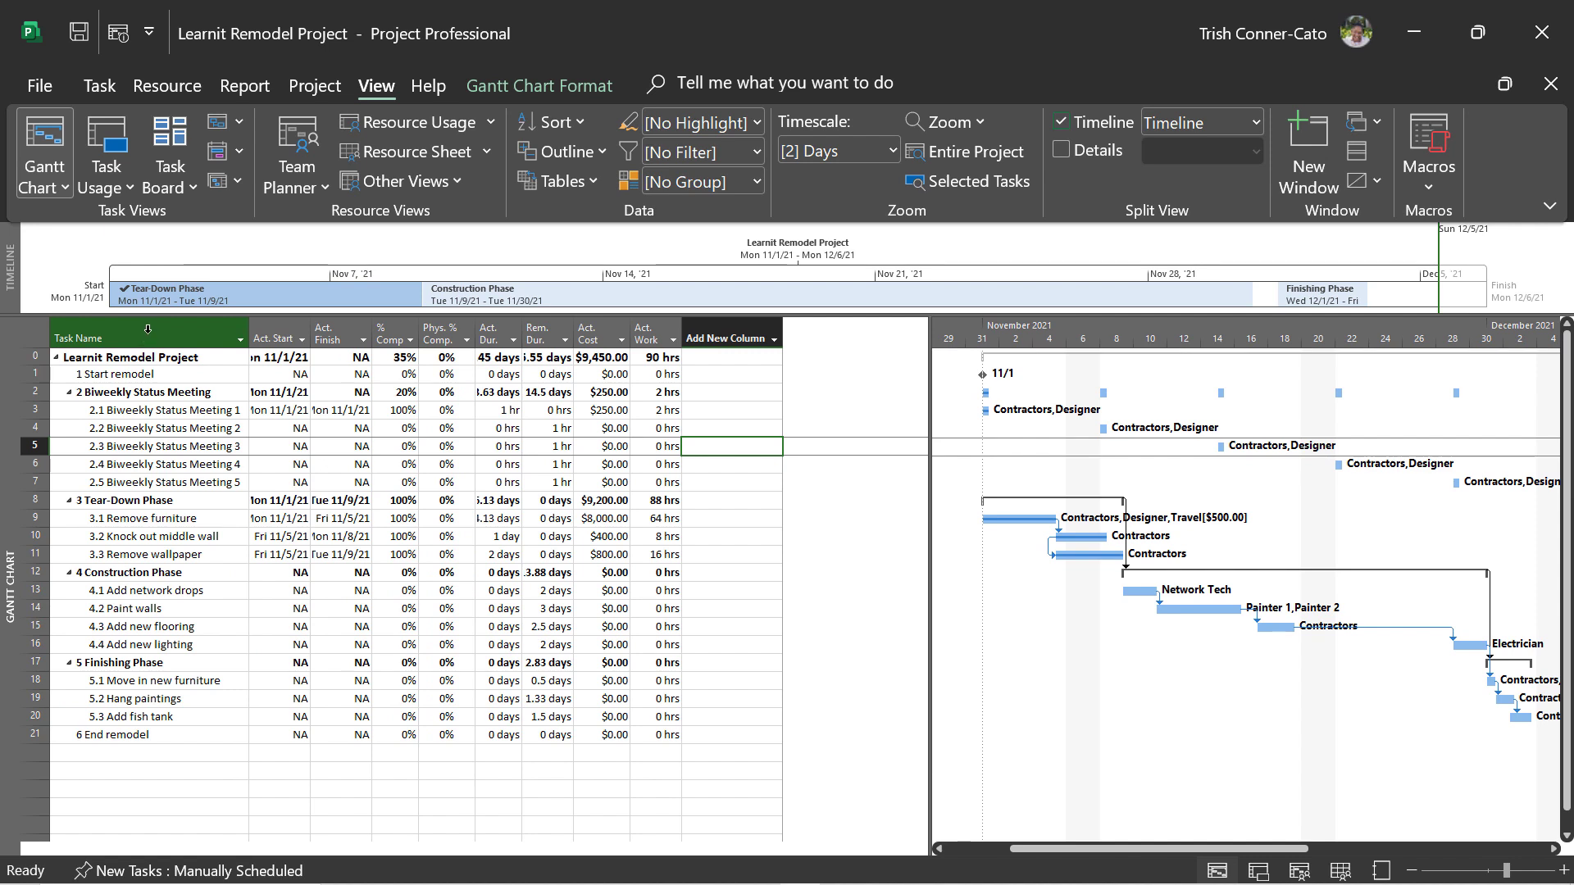
double_click(312, 339)
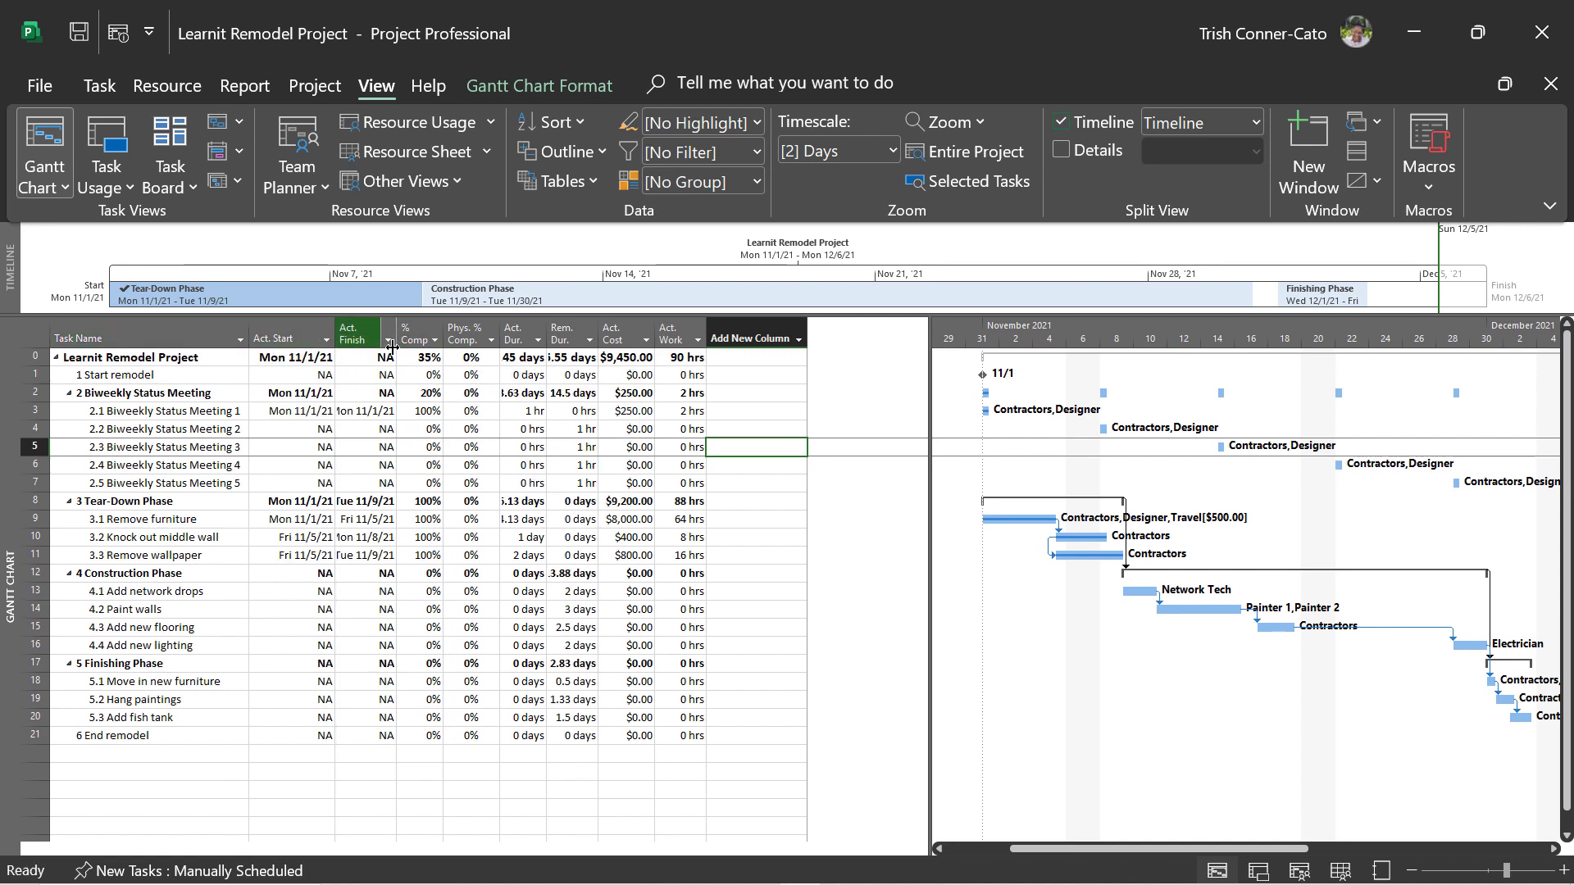
double_click(395, 339)
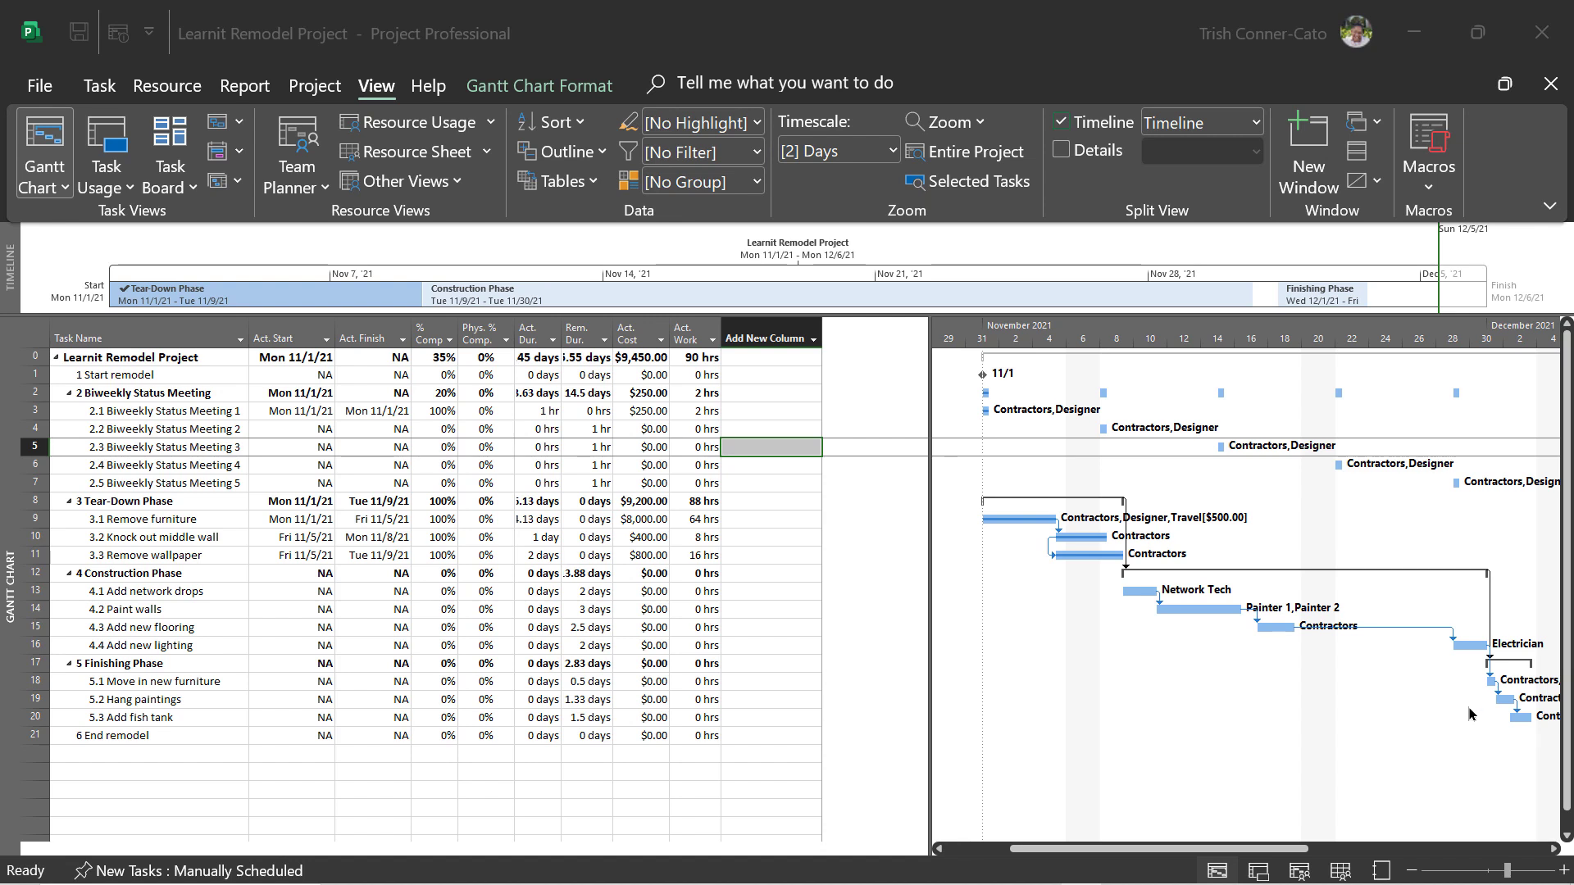
Create a copy of the Tracking table named TRACKING WITH BASELINE VALUES and set it to show in the menu
click(557, 180)
click(557, 182)
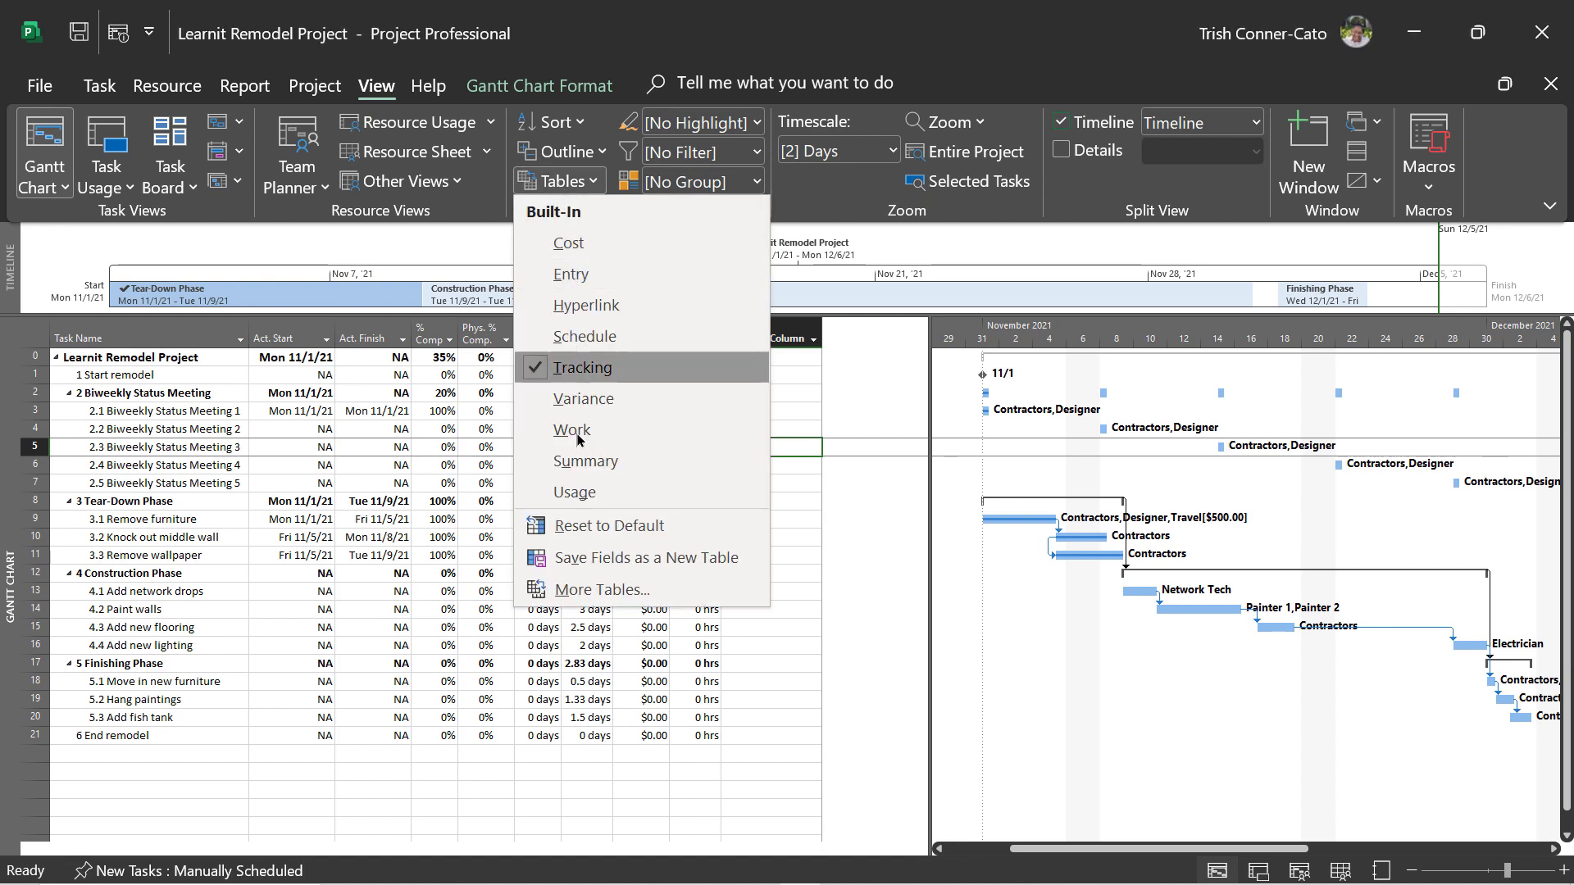
click(598, 589)
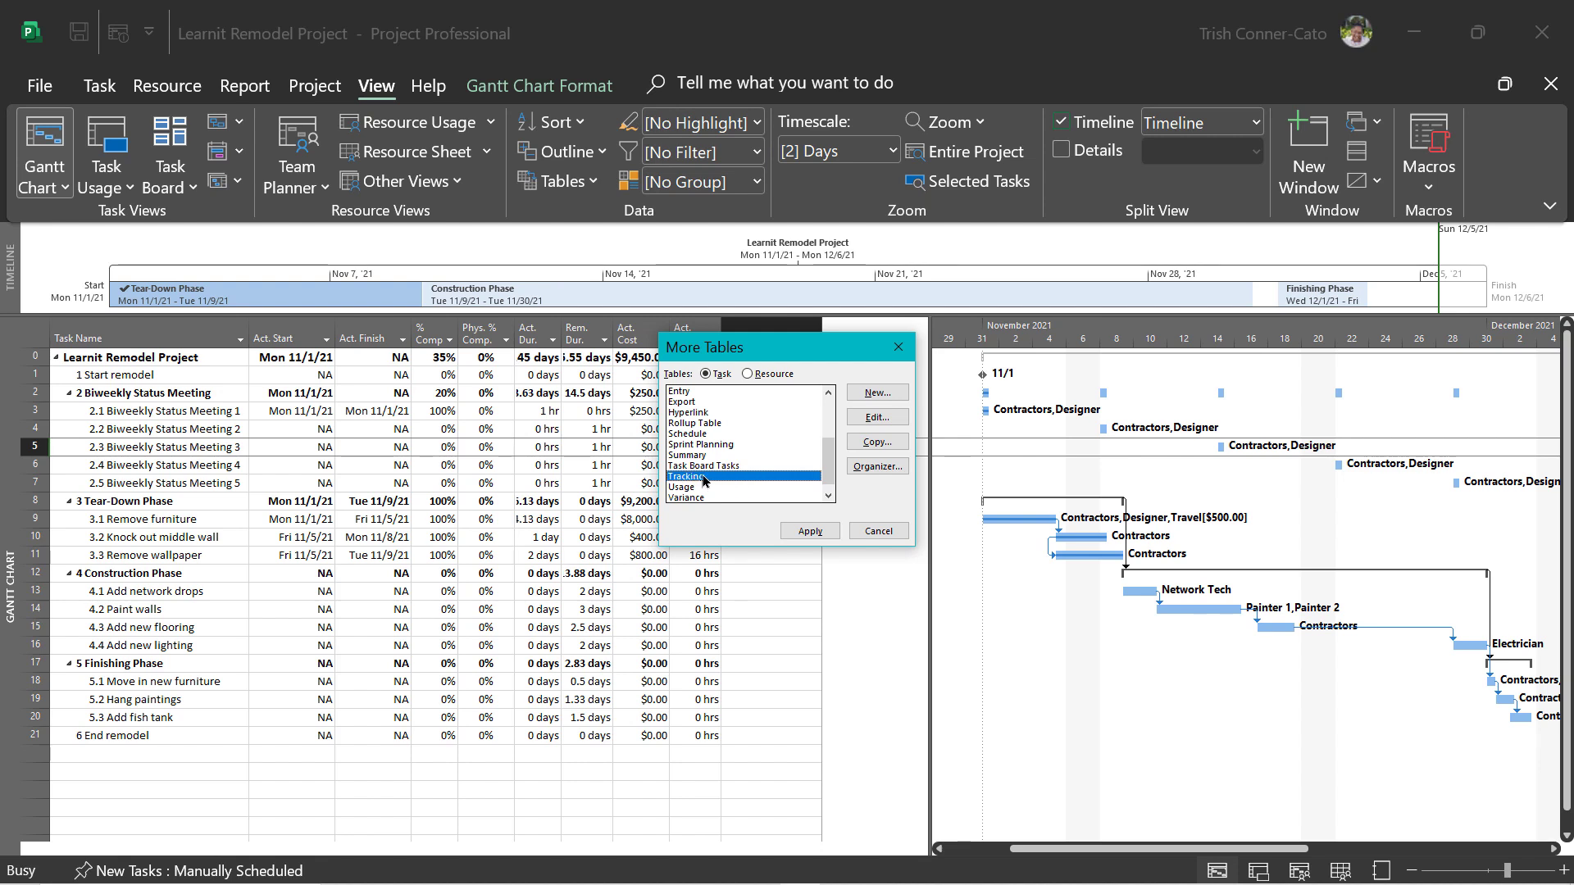
click(875, 443)
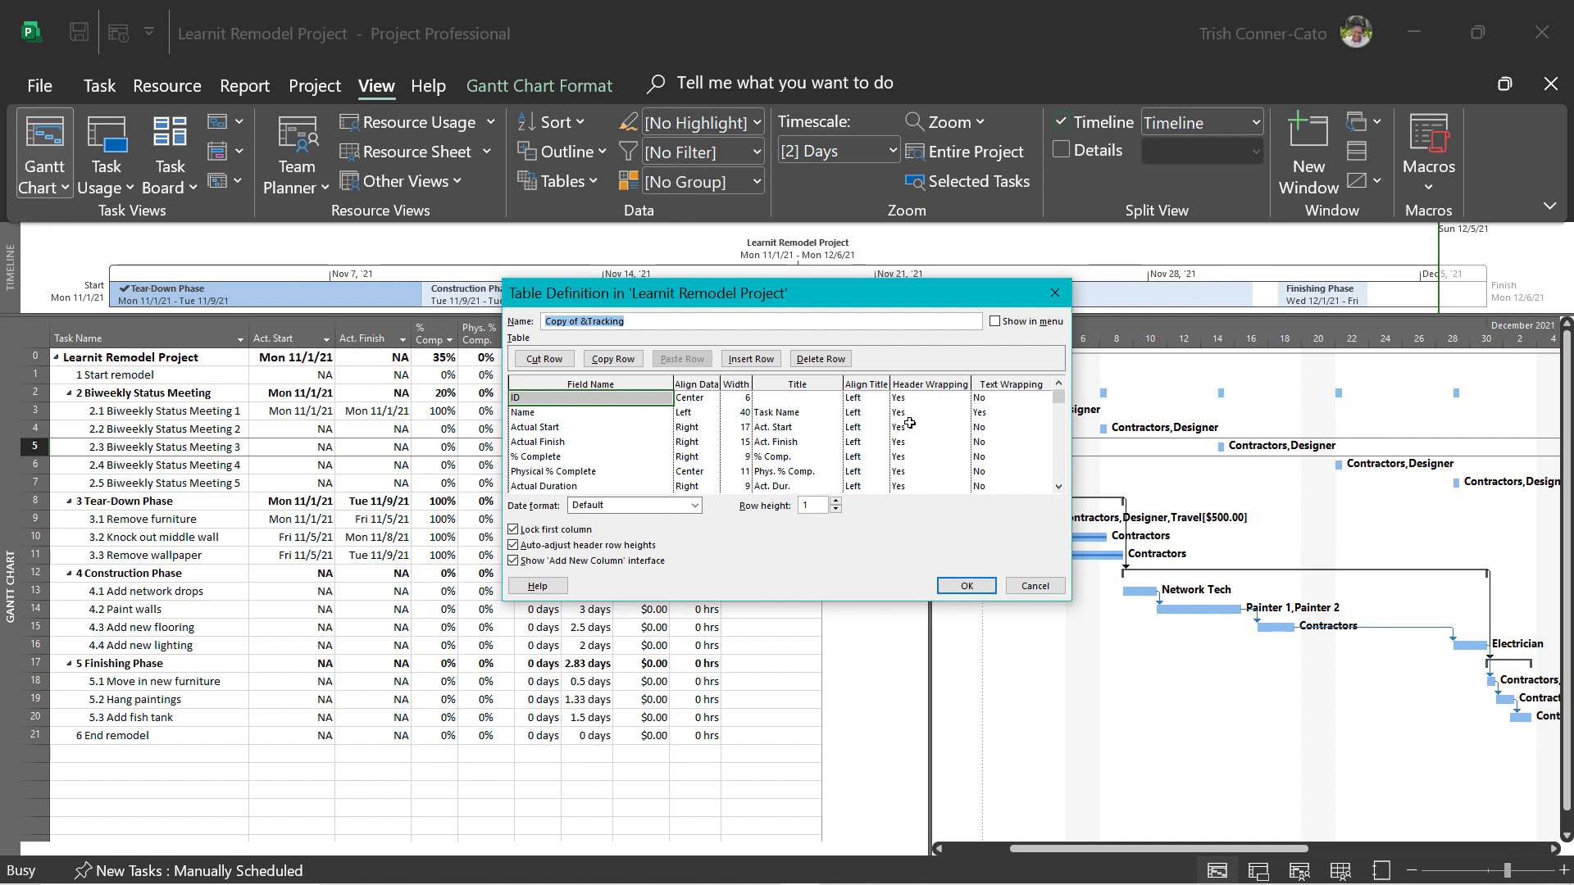
key(Caps_Lock)
text(TRACKING WITH BASE)
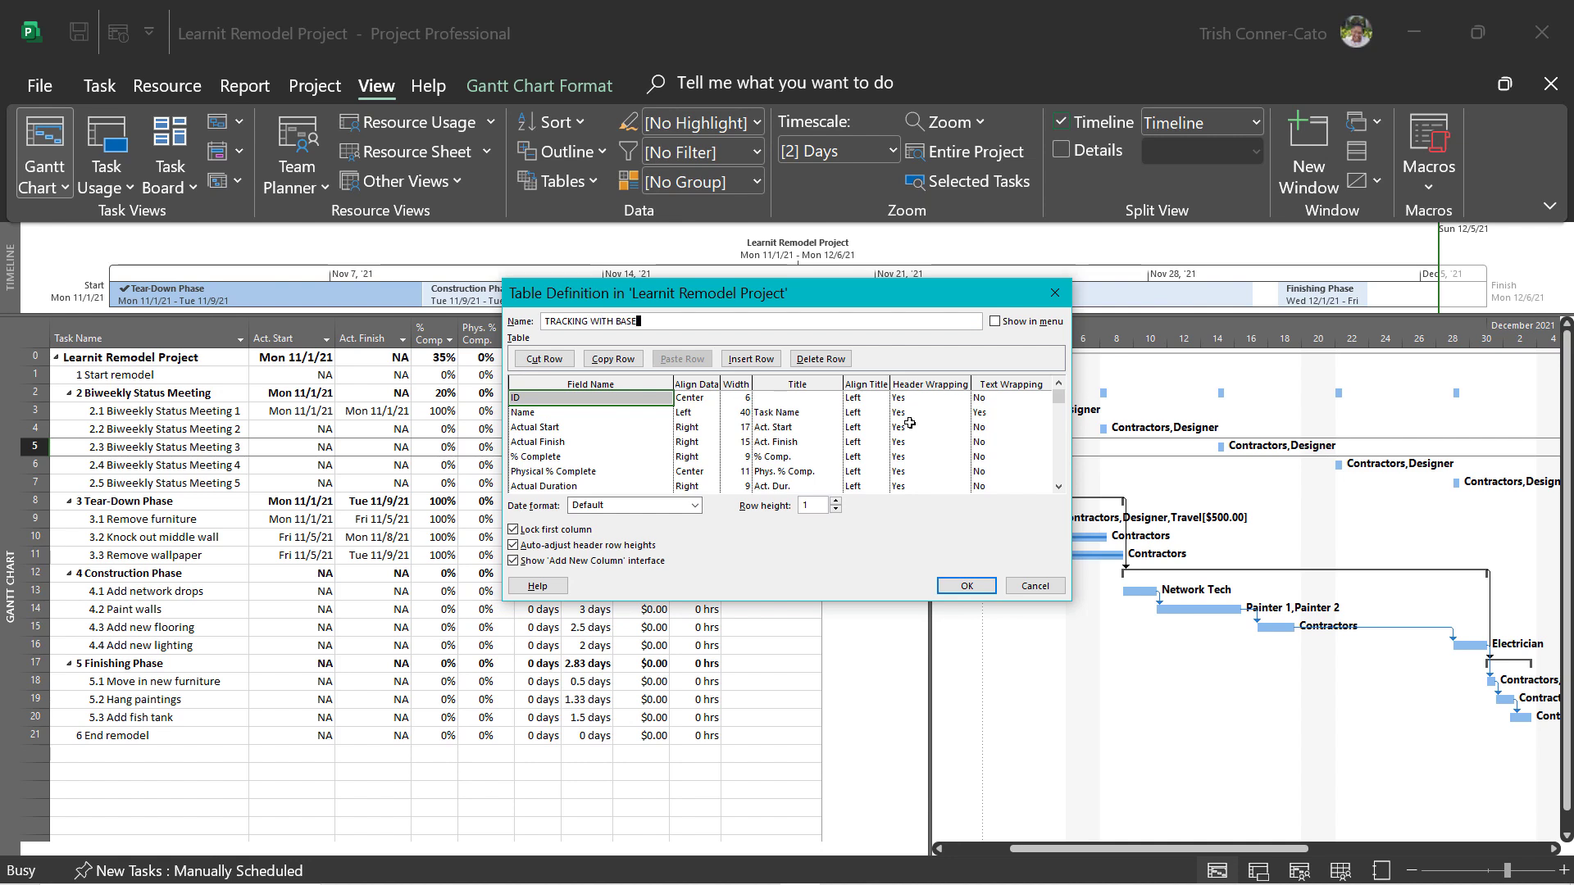
text(LINE VALUES)
click(992, 323)
Insert a Baseline Start field directly above Actual Start in the table definition
click(541, 428)
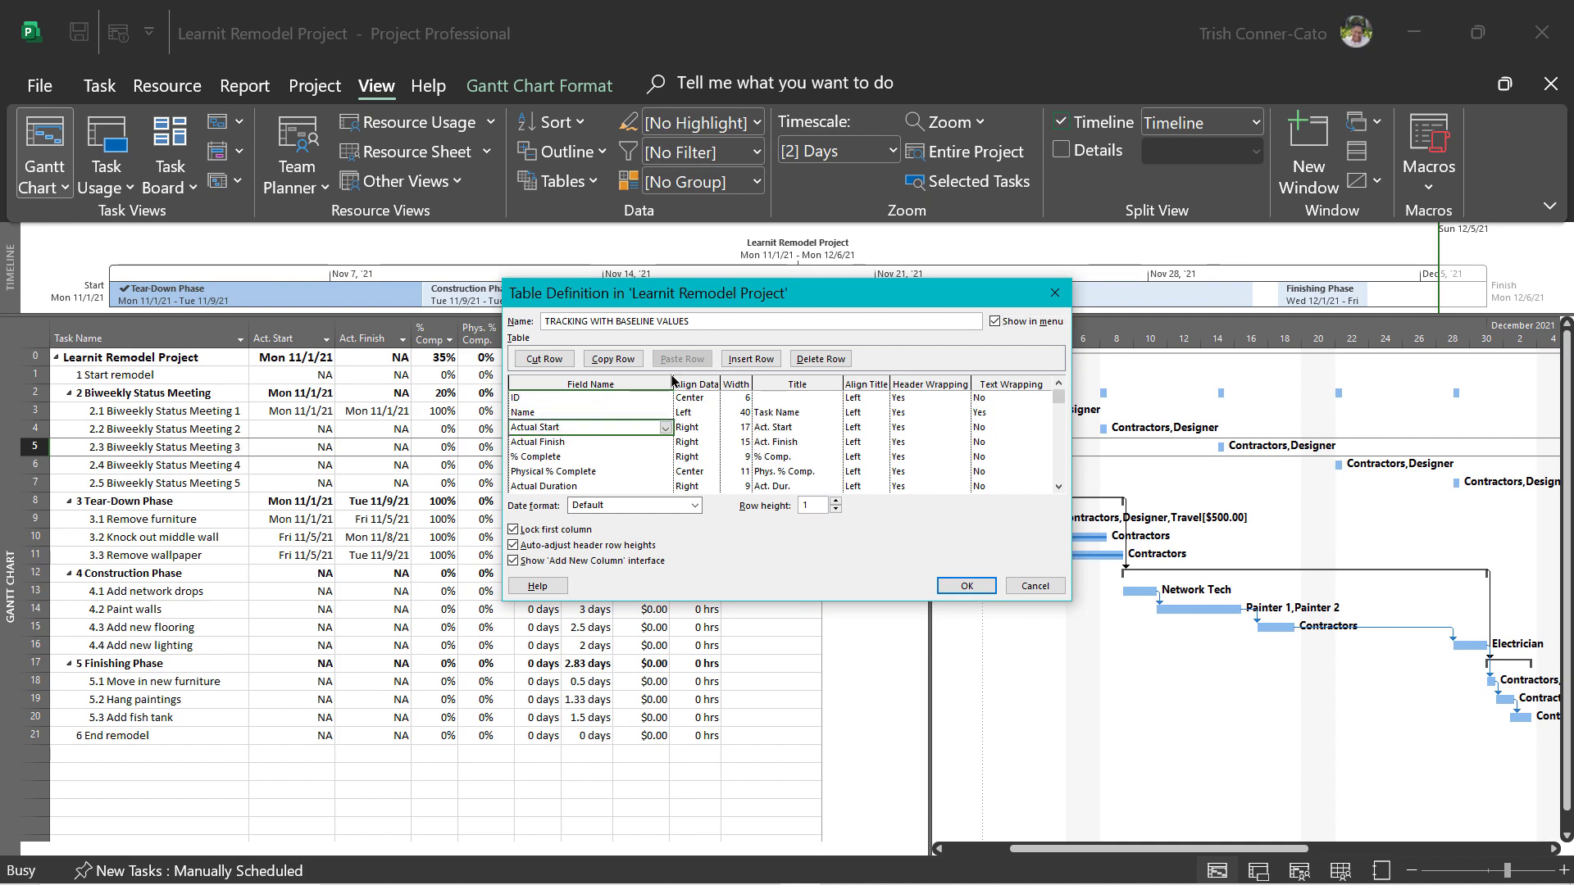
click(752, 364)
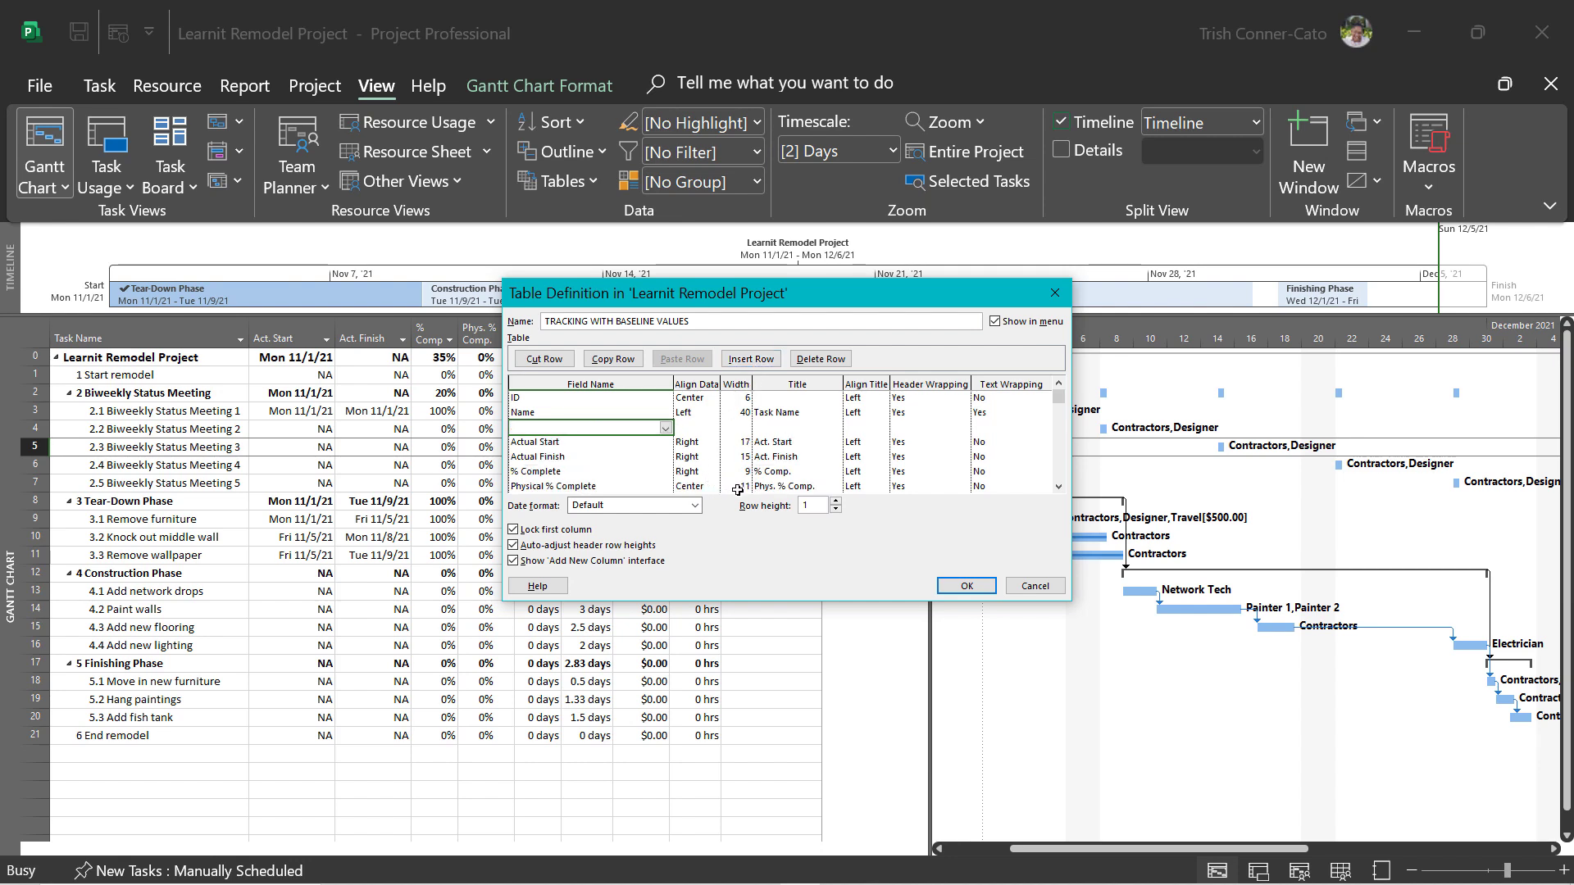
text(Baseline Budget Cost)
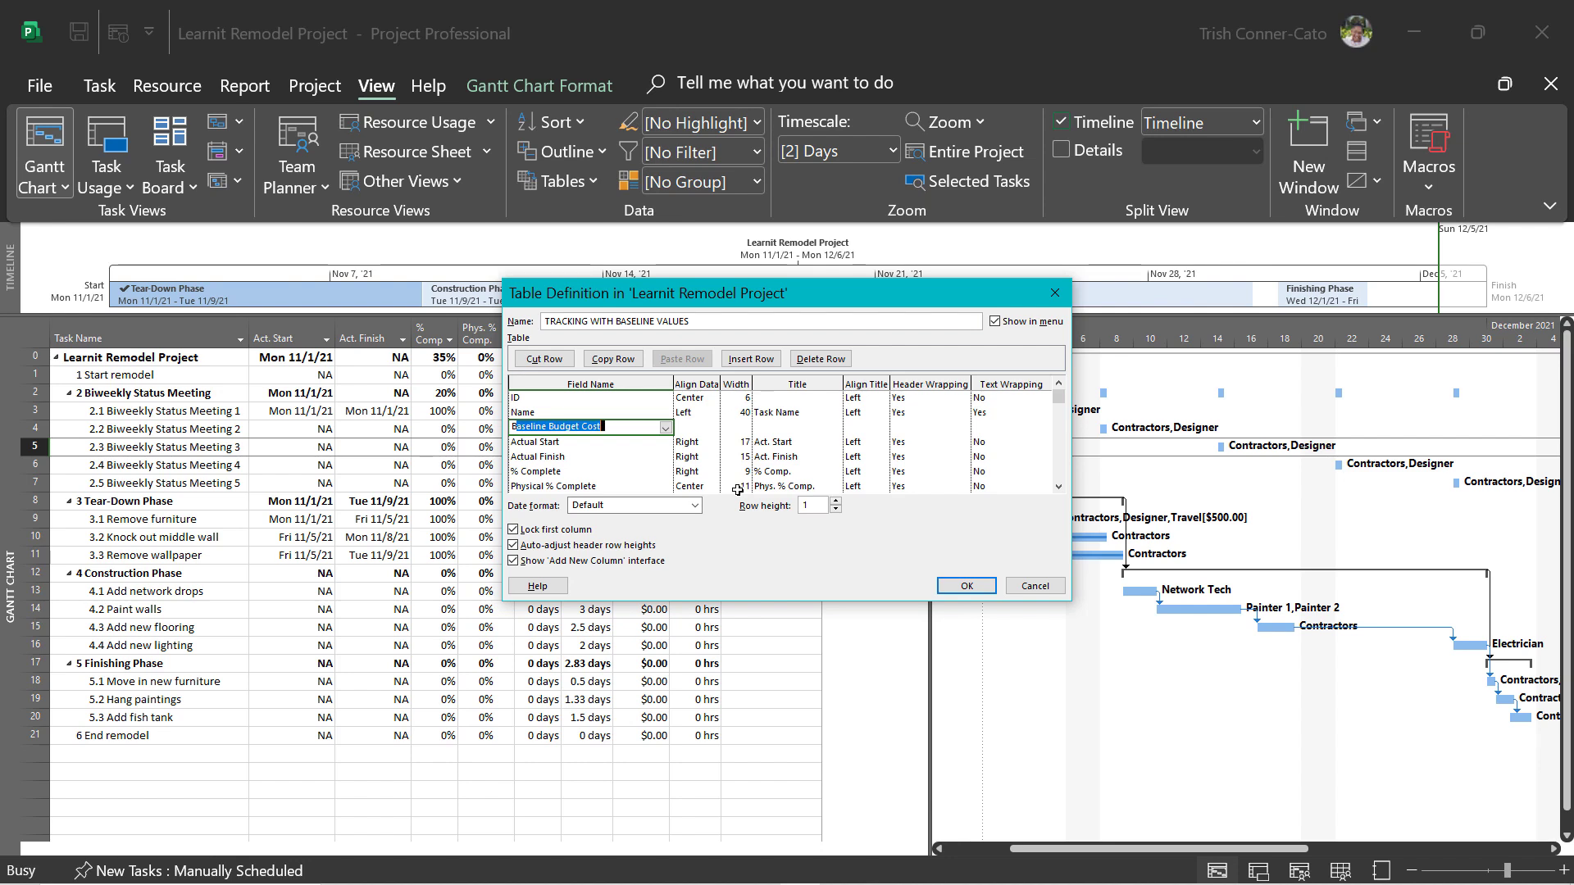
click(665, 429)
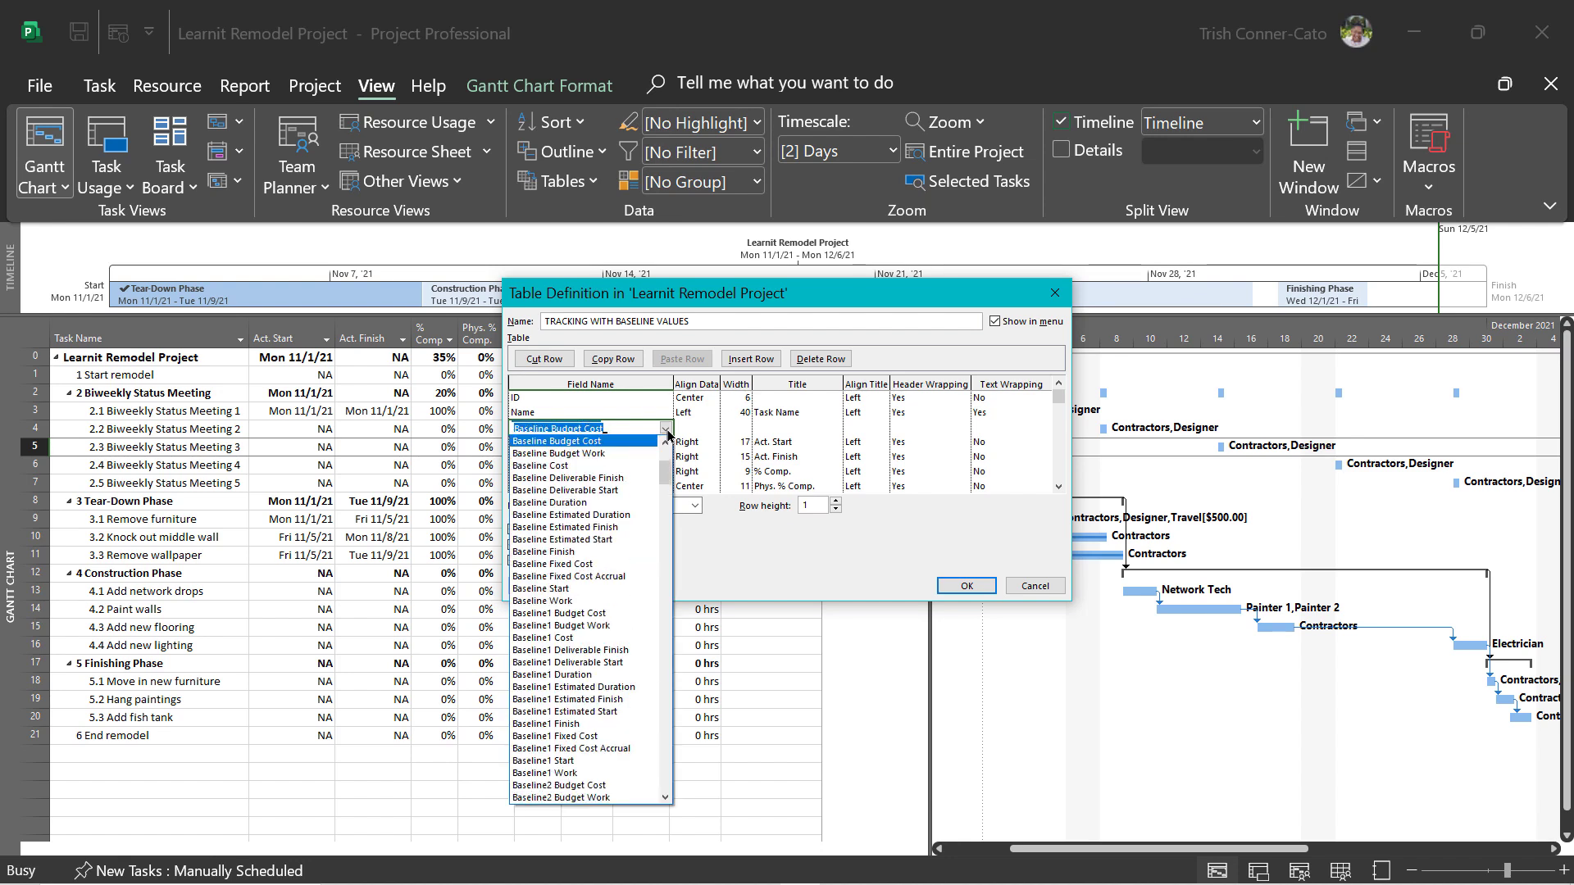
click(564, 588)
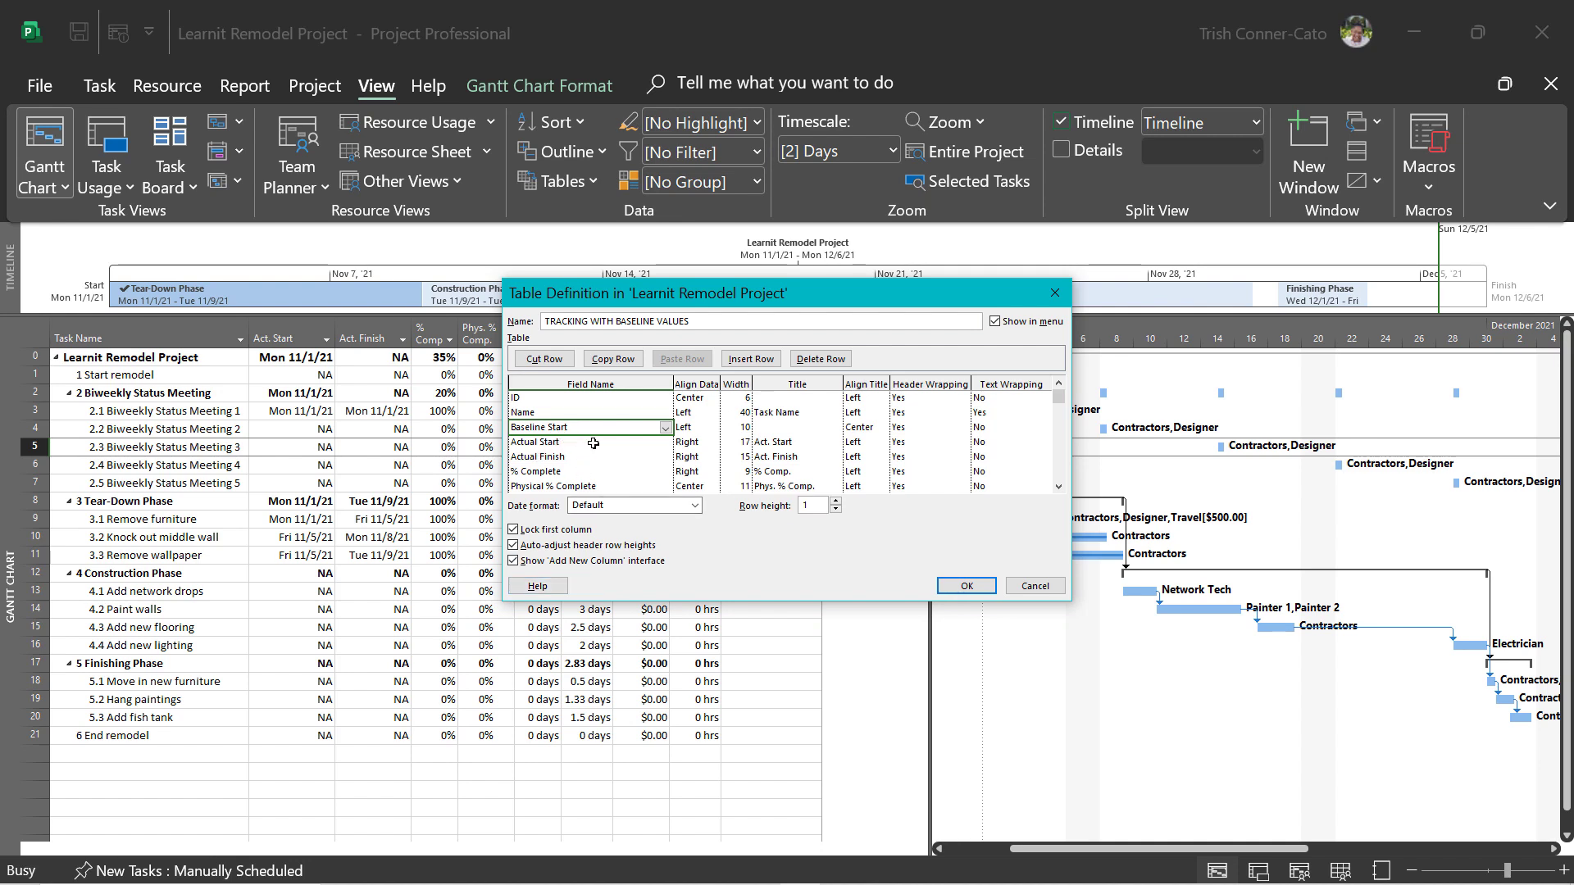
Insert a Baseline Finish field directly above Actual Finish in the table definition
click(552, 459)
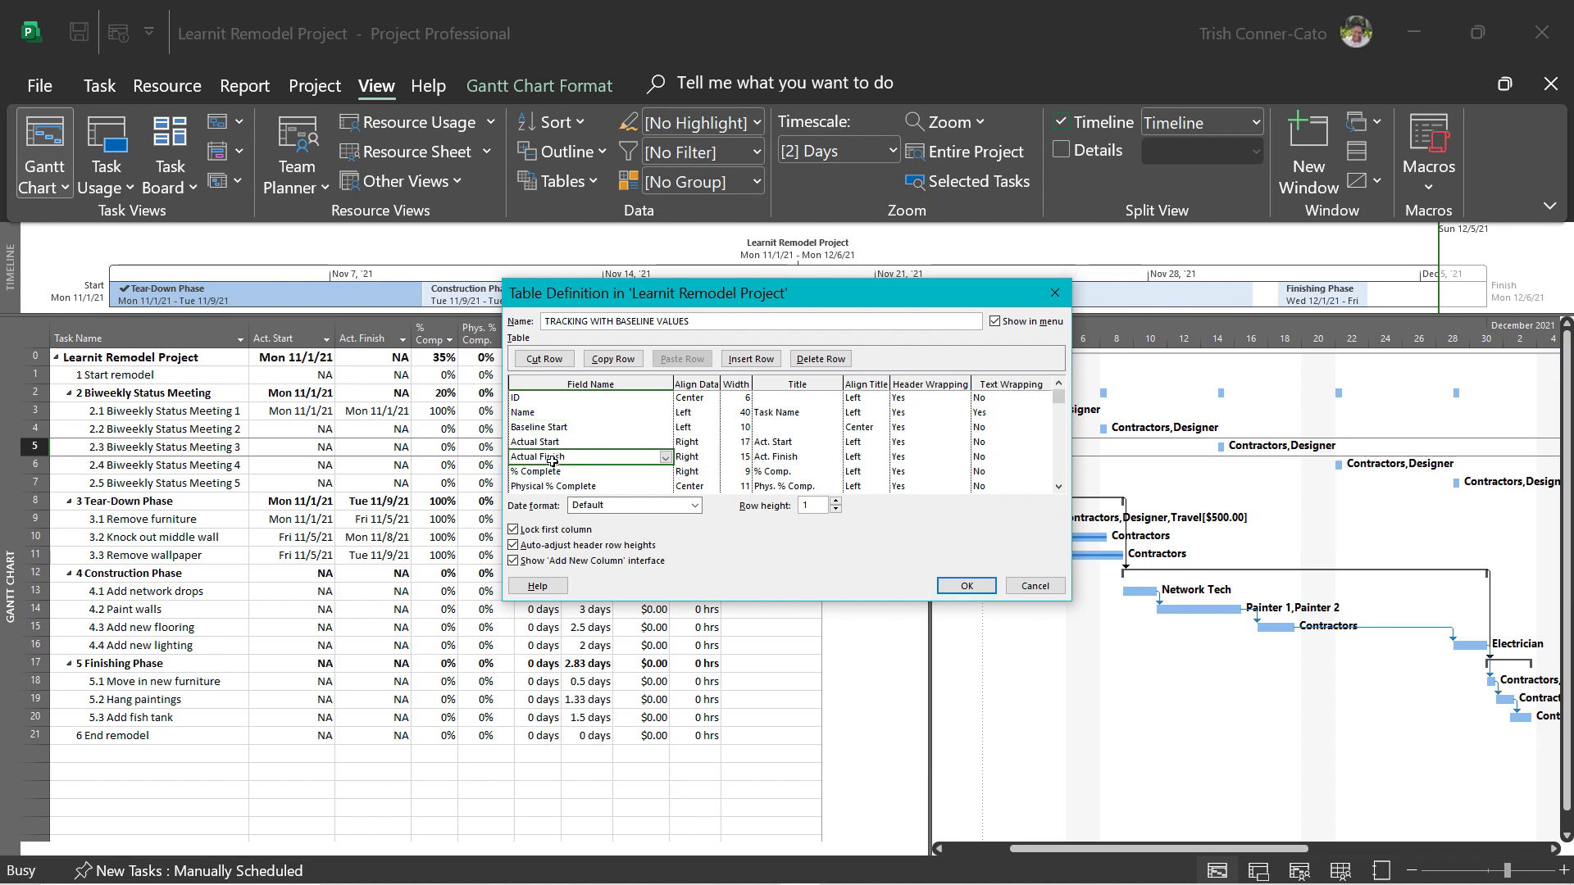
click(750, 361)
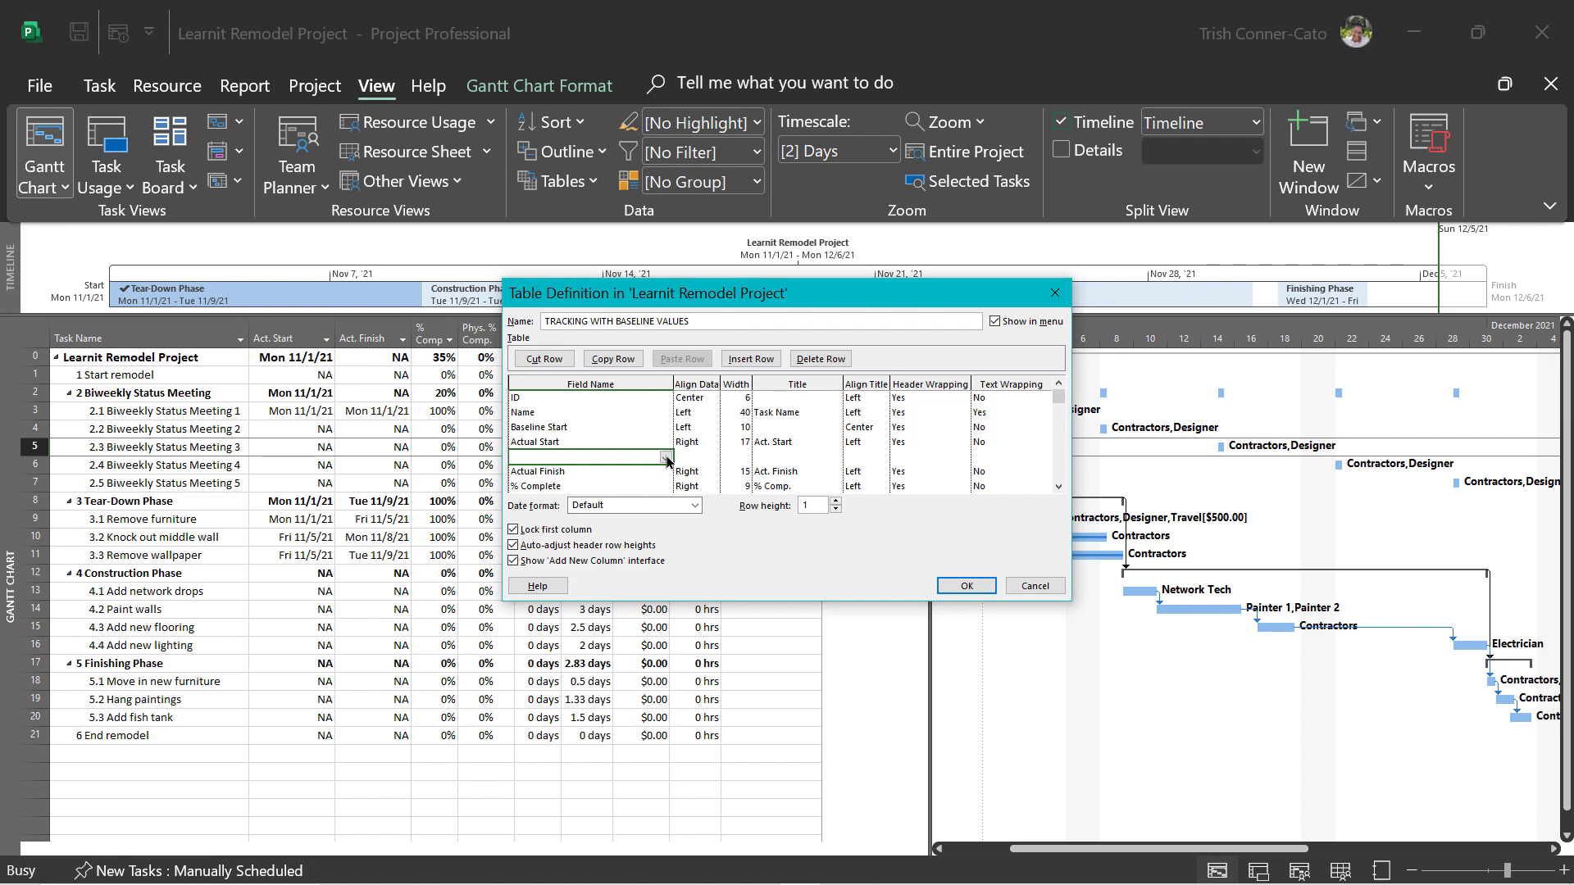
text(Baseline Budget Cost)
click(667, 456)
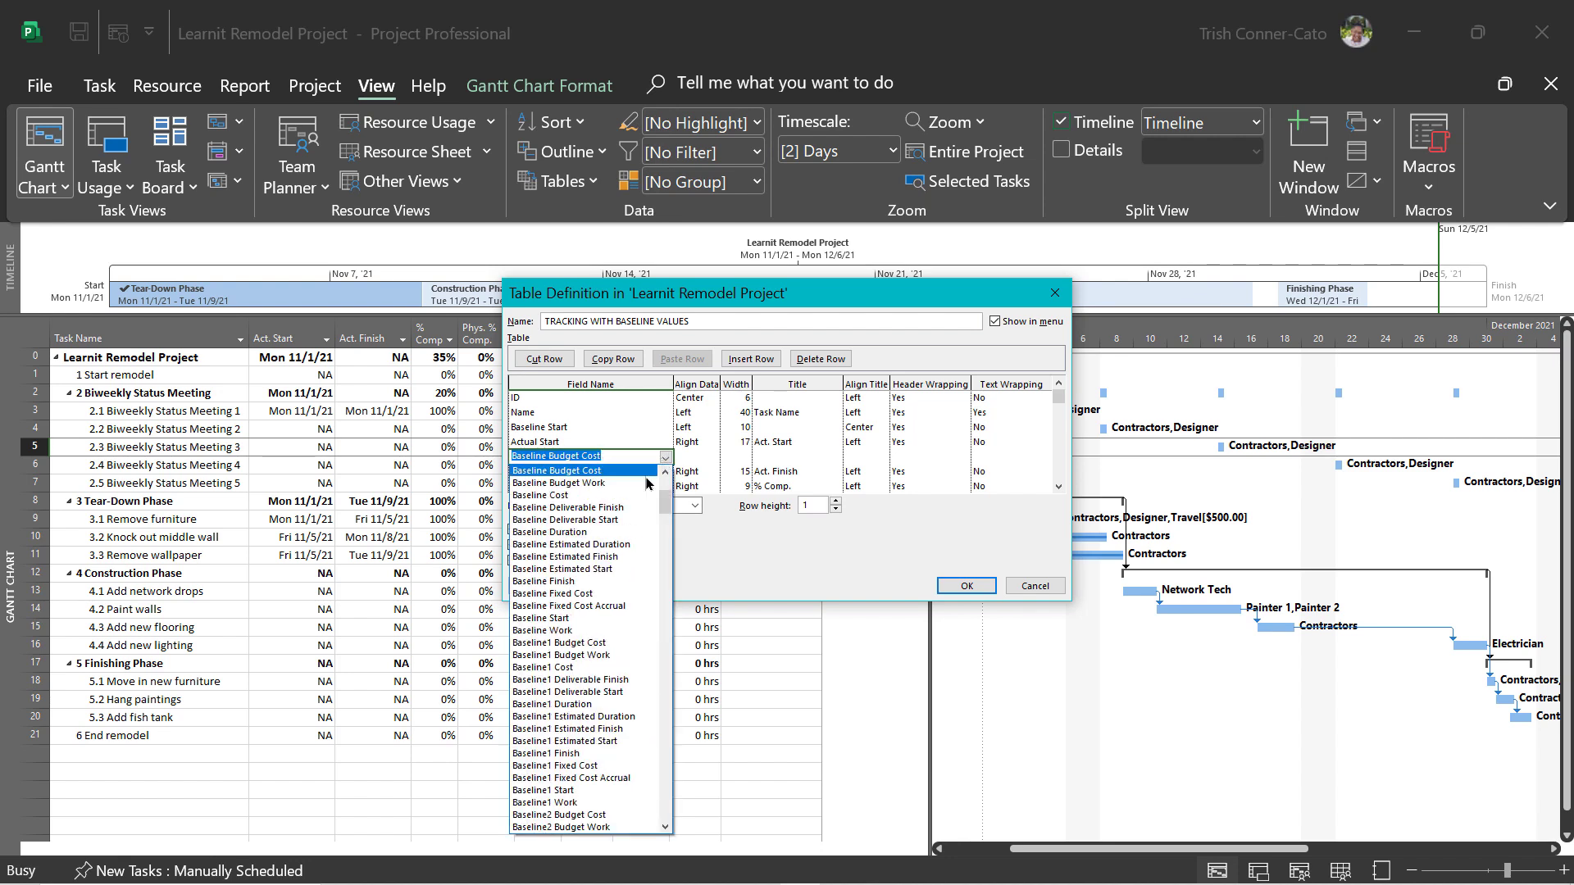
click(570, 584)
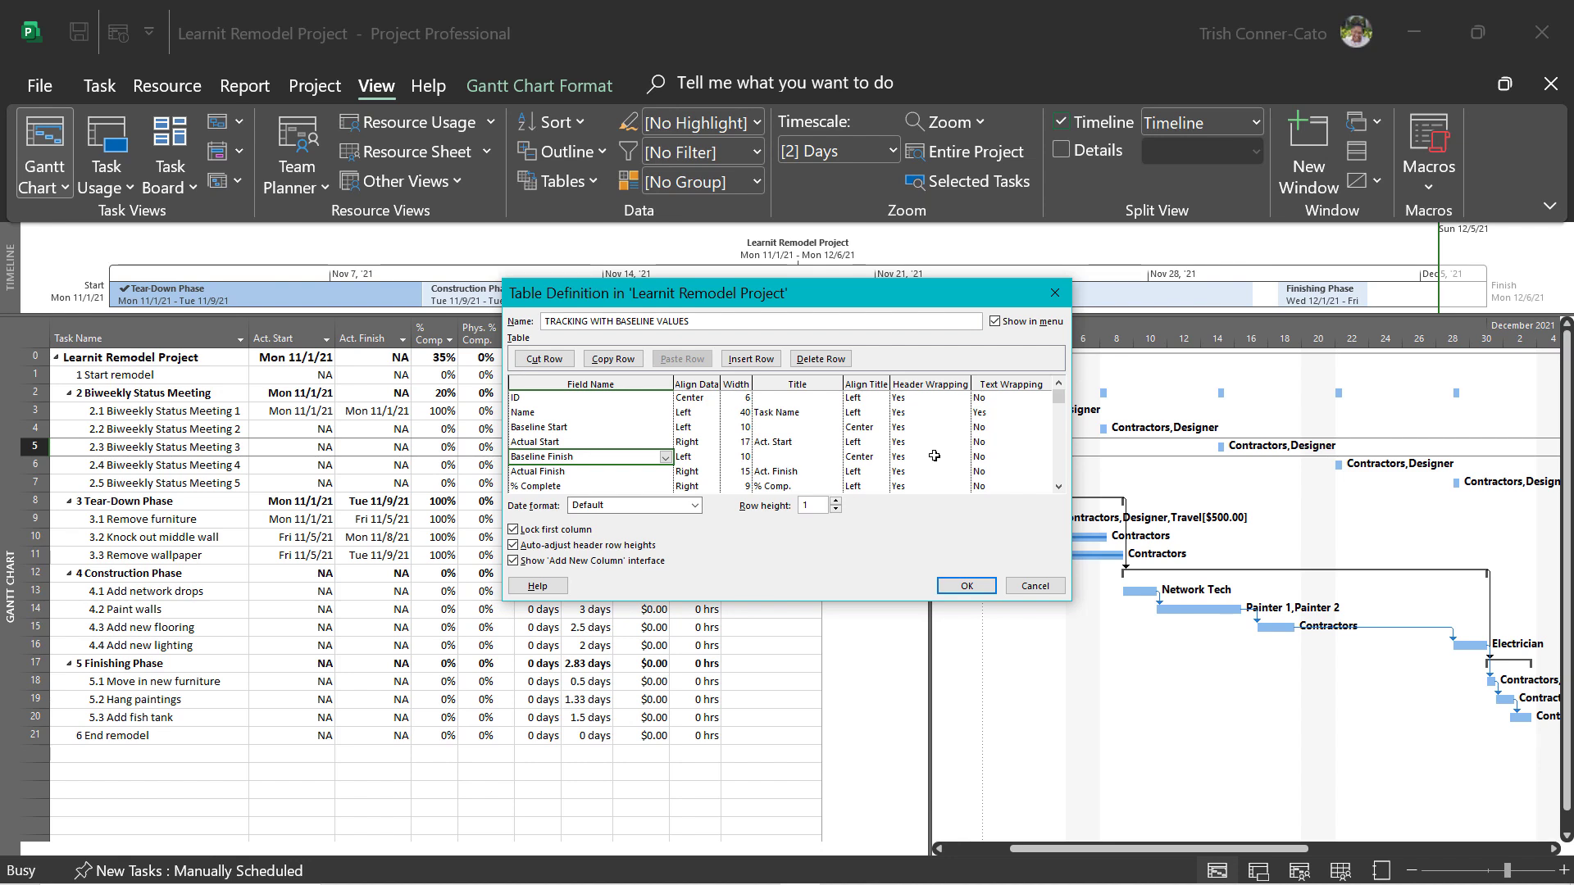
Insert a Baseline Duration field directly above Actual Duration in the table definition
click(1058, 486)
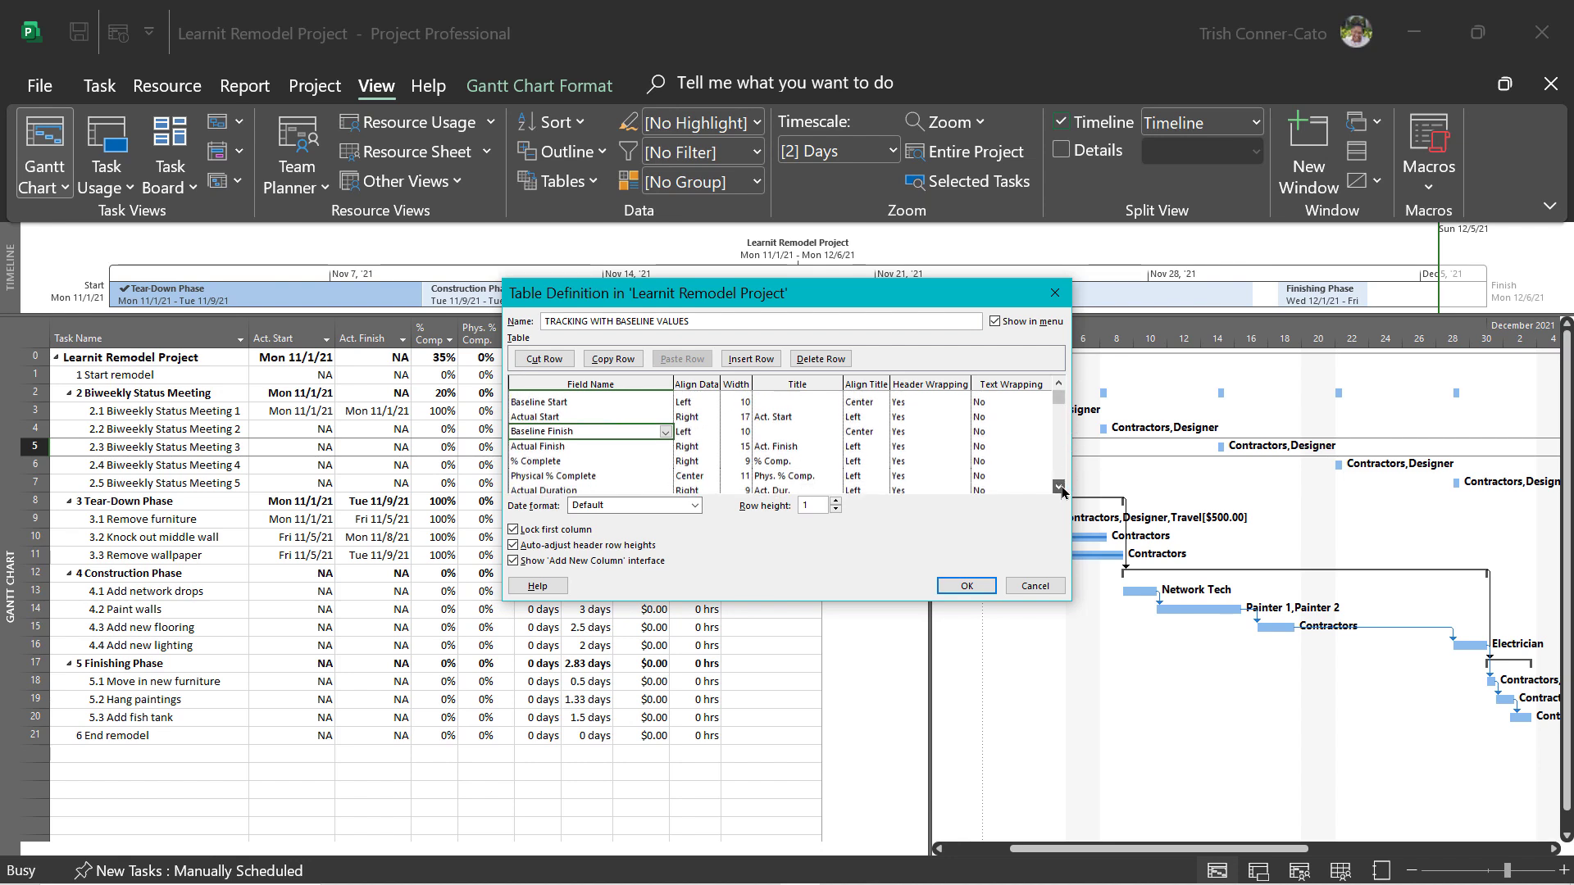
click(1058, 487)
click(1058, 487)
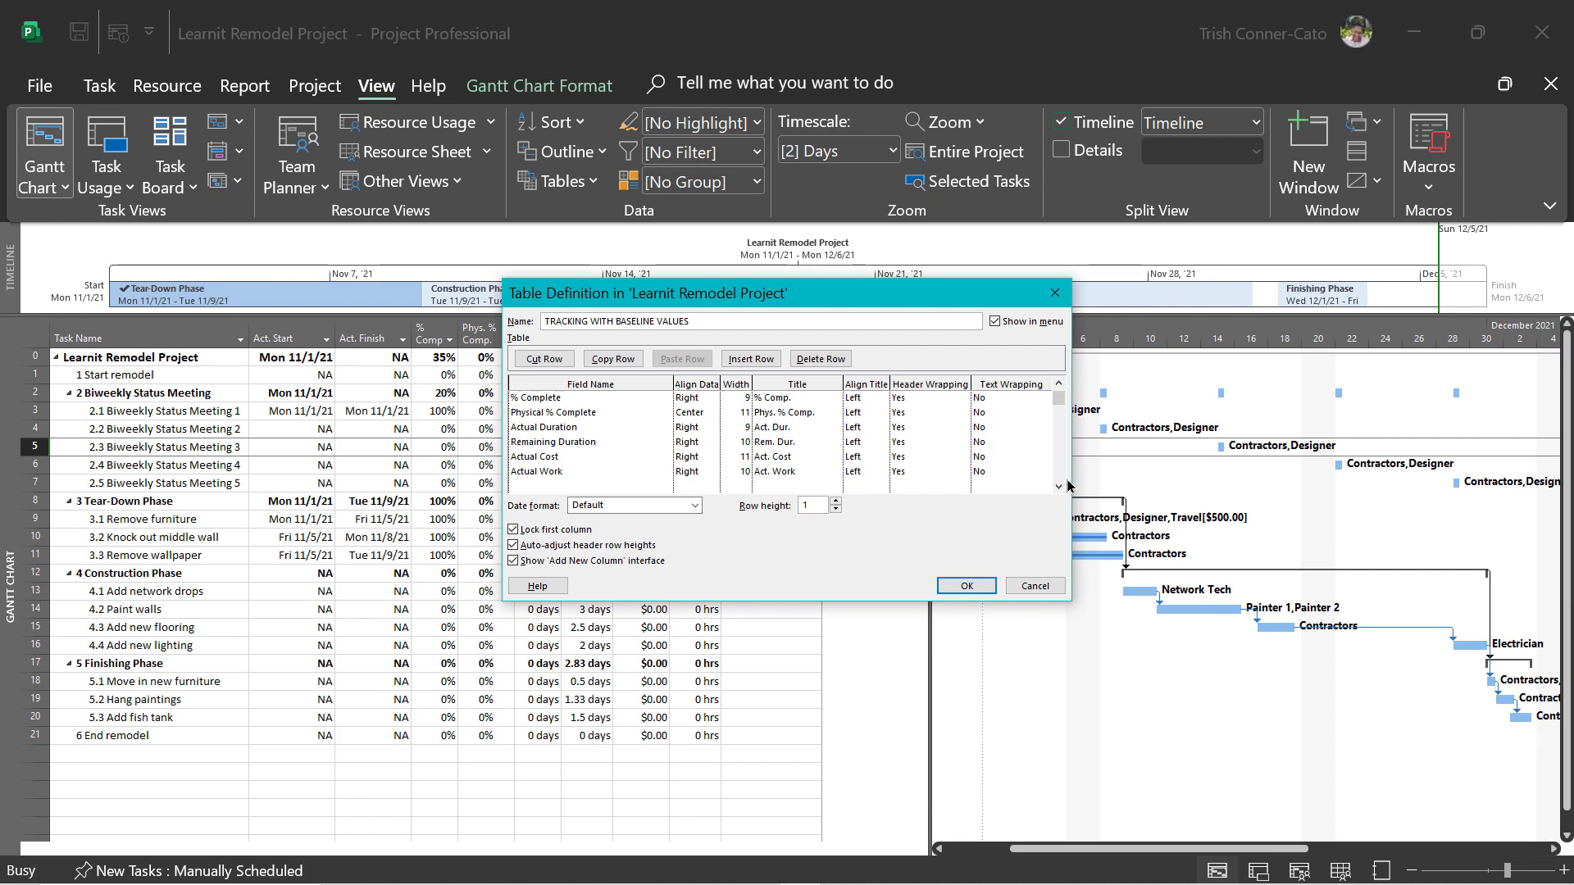
click(542, 438)
click(545, 426)
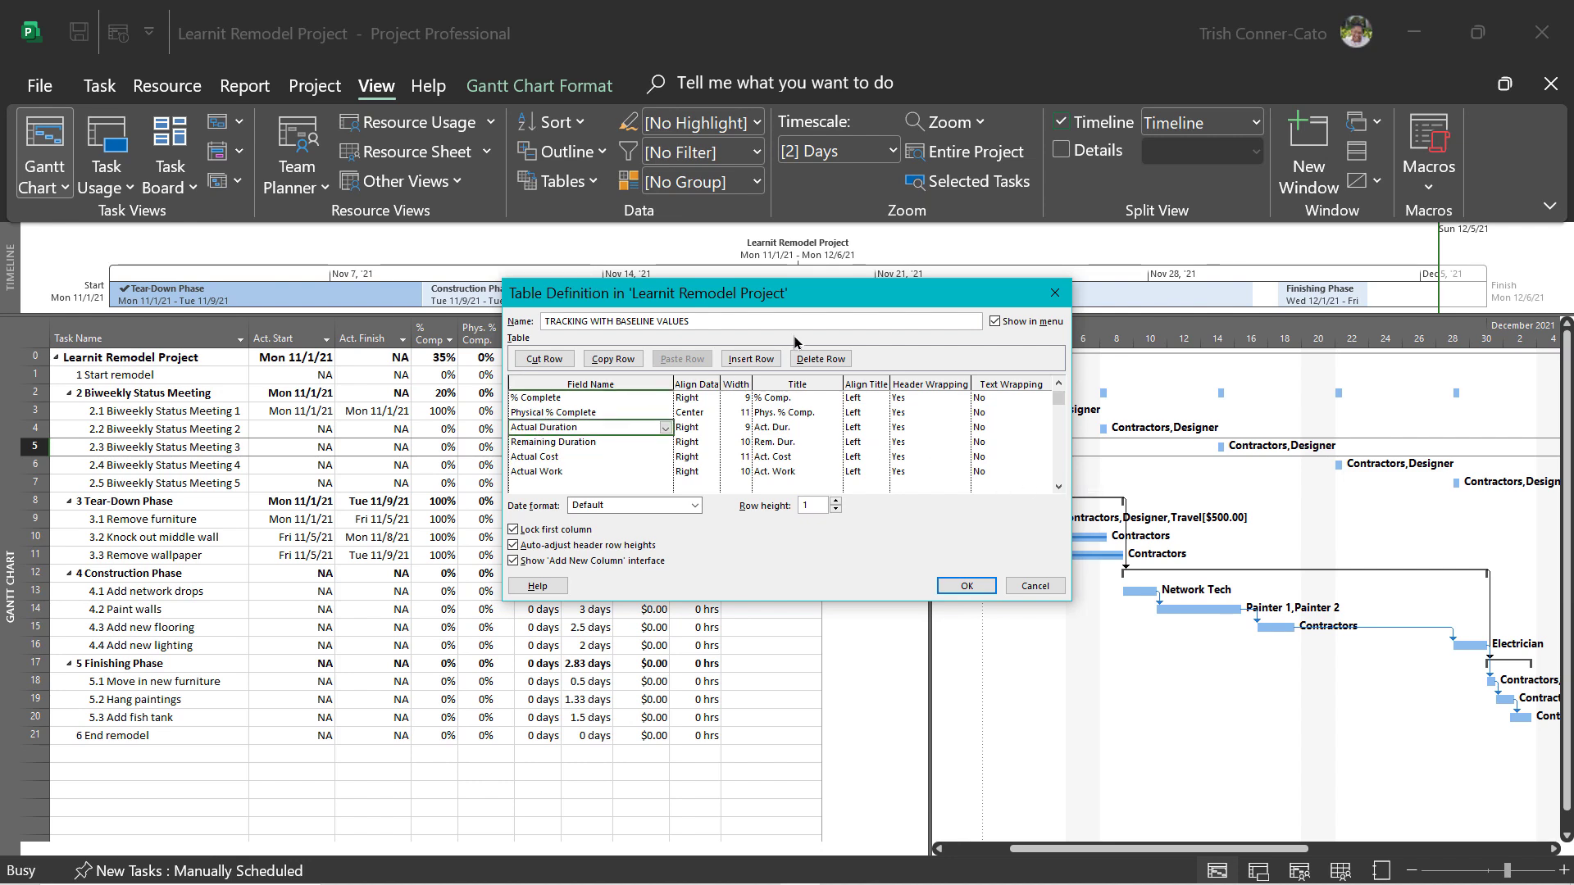
click(750, 359)
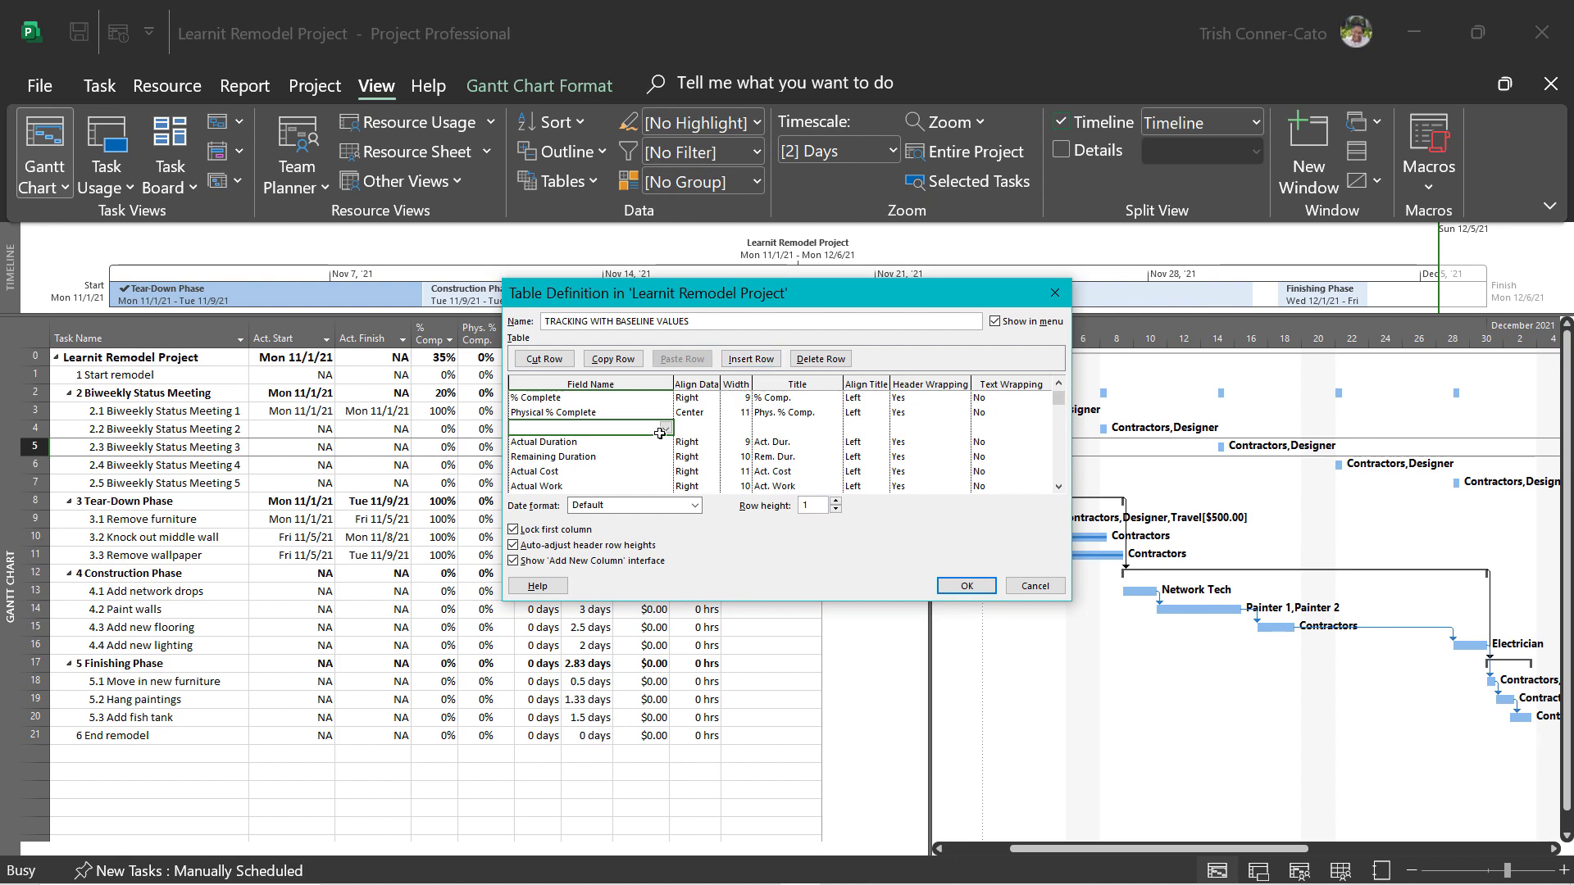
text(Baseline Budget Cost)
click(665, 427)
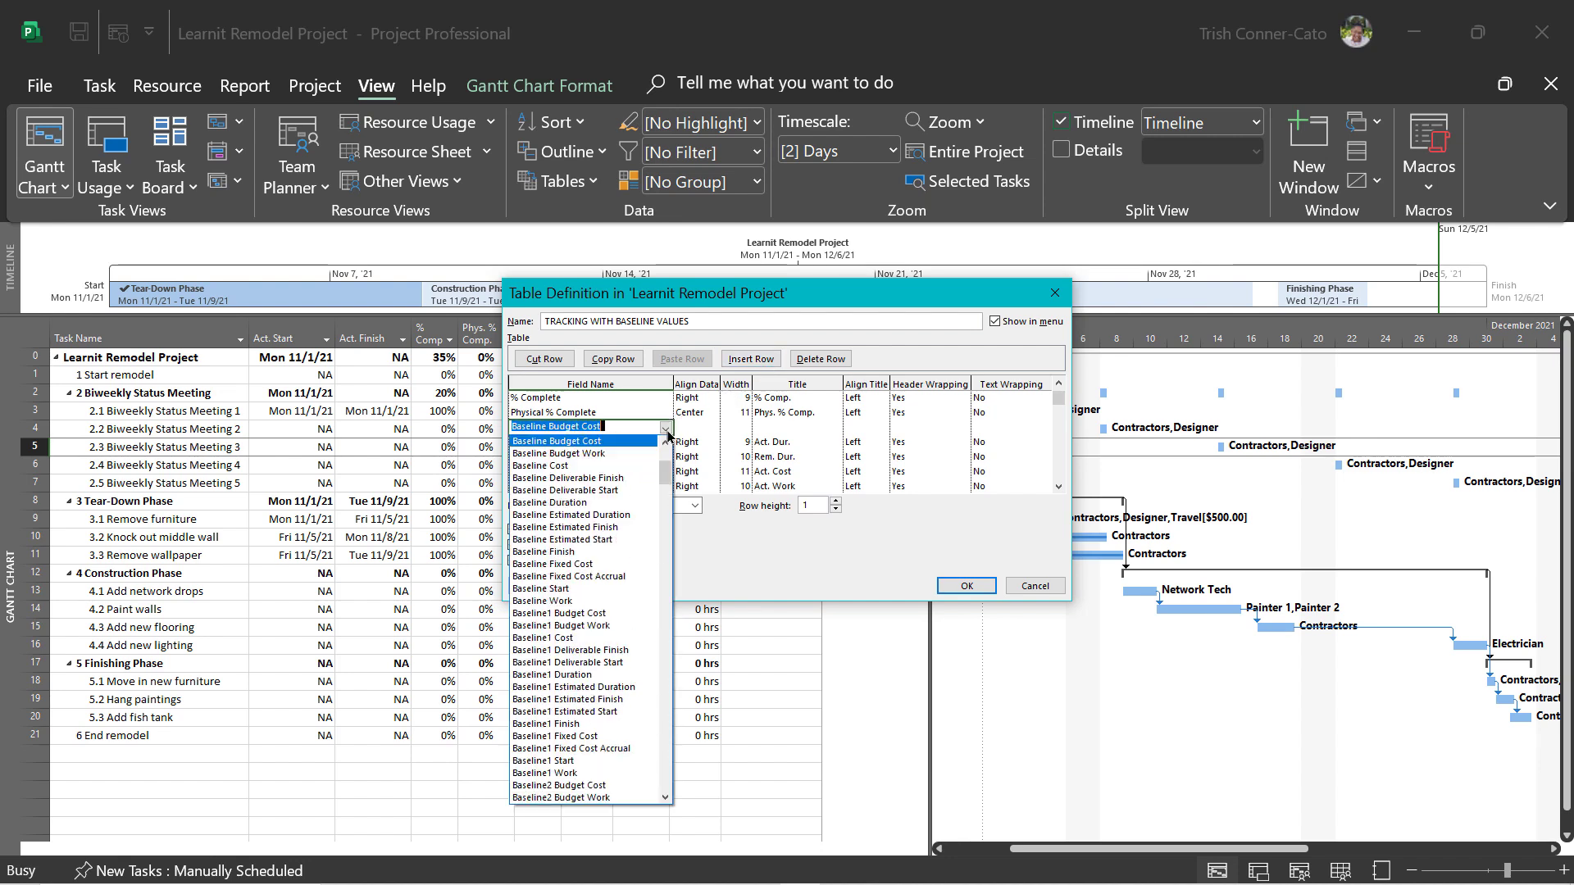
click(602, 503)
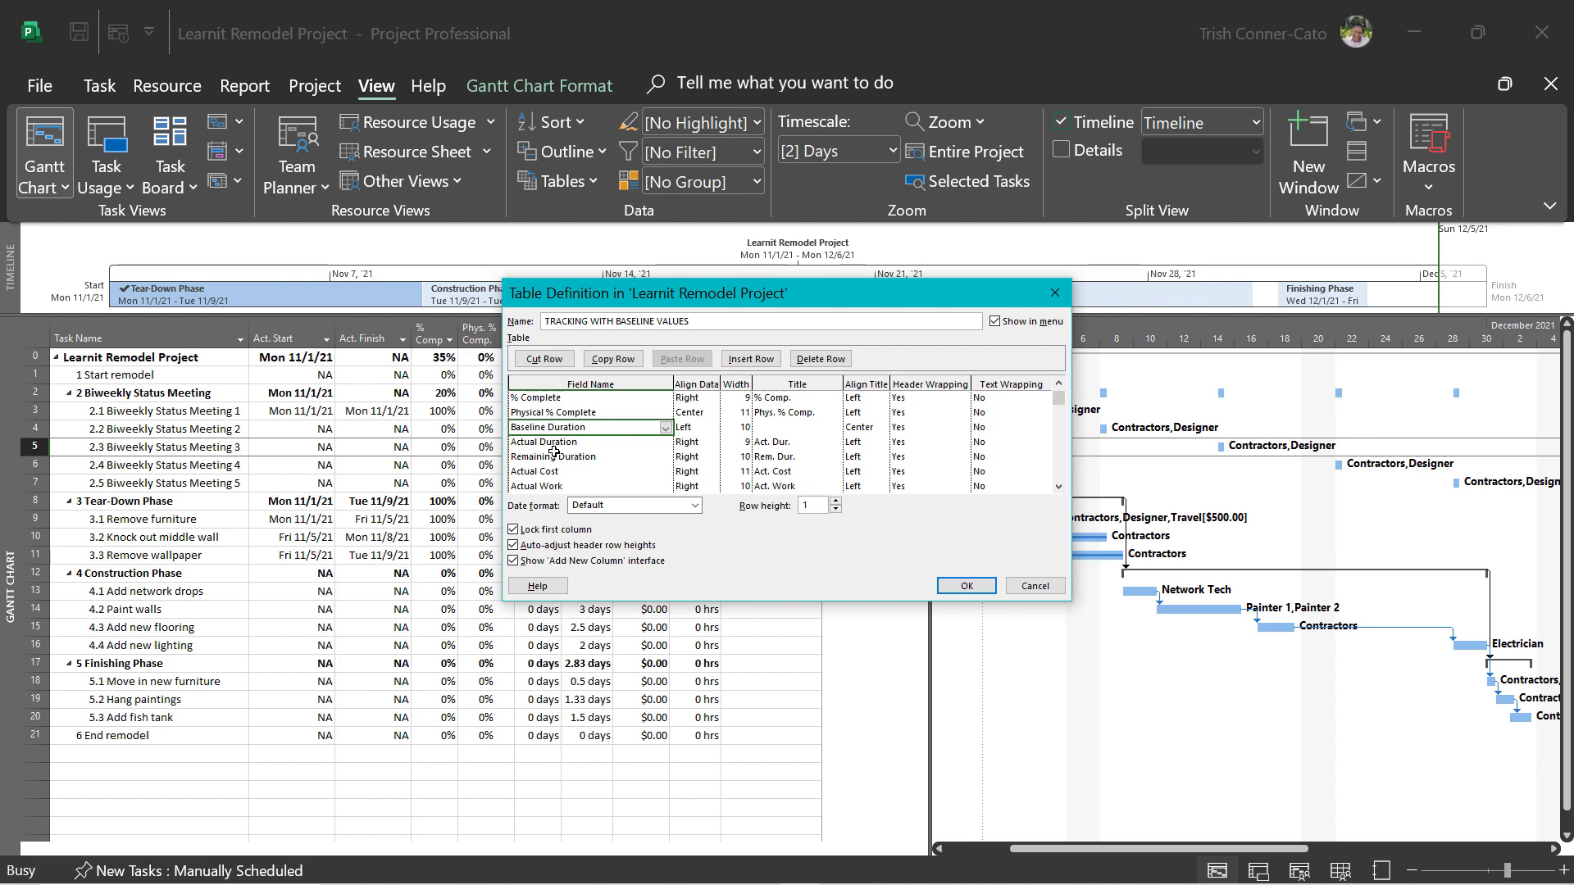
Insert a Baseline Cost field directly above Actual Cost in the table definition
click(532, 475)
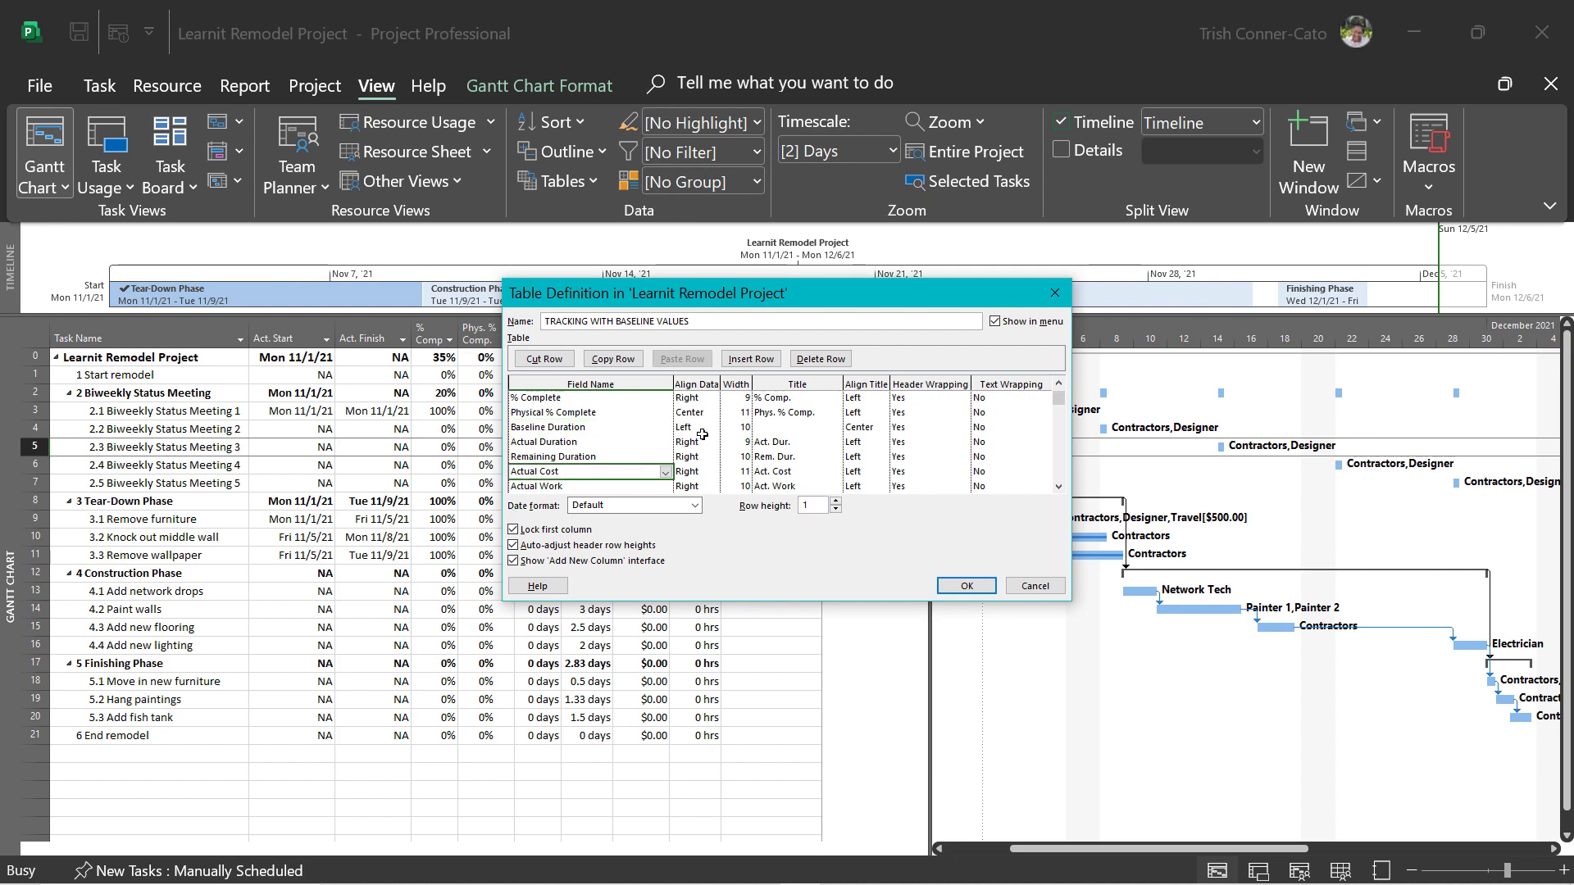
click(750, 360)
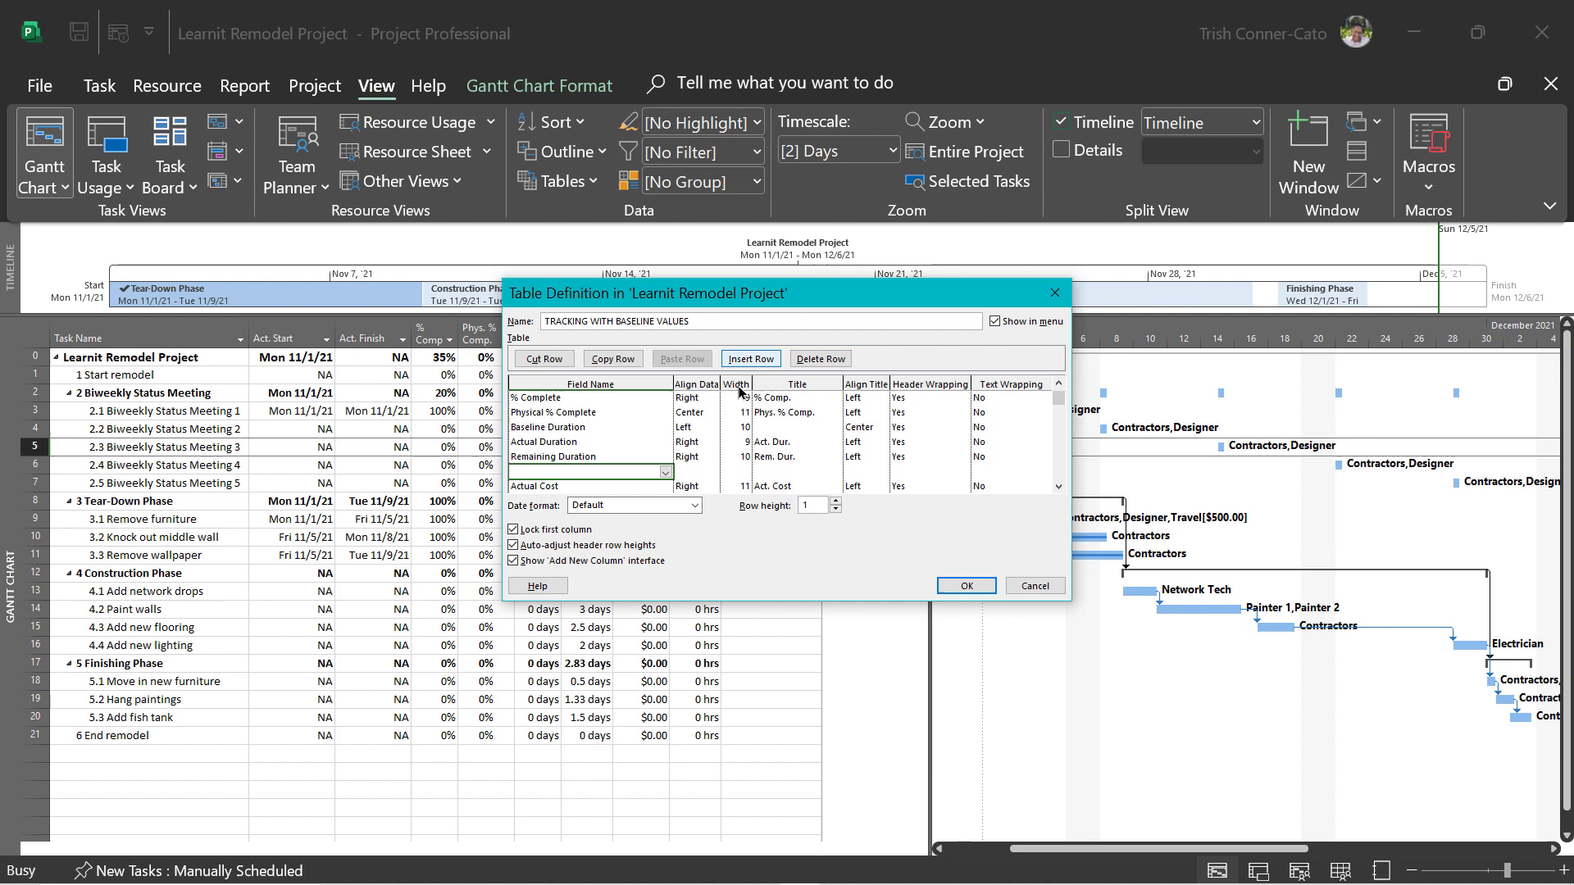
click(665, 474)
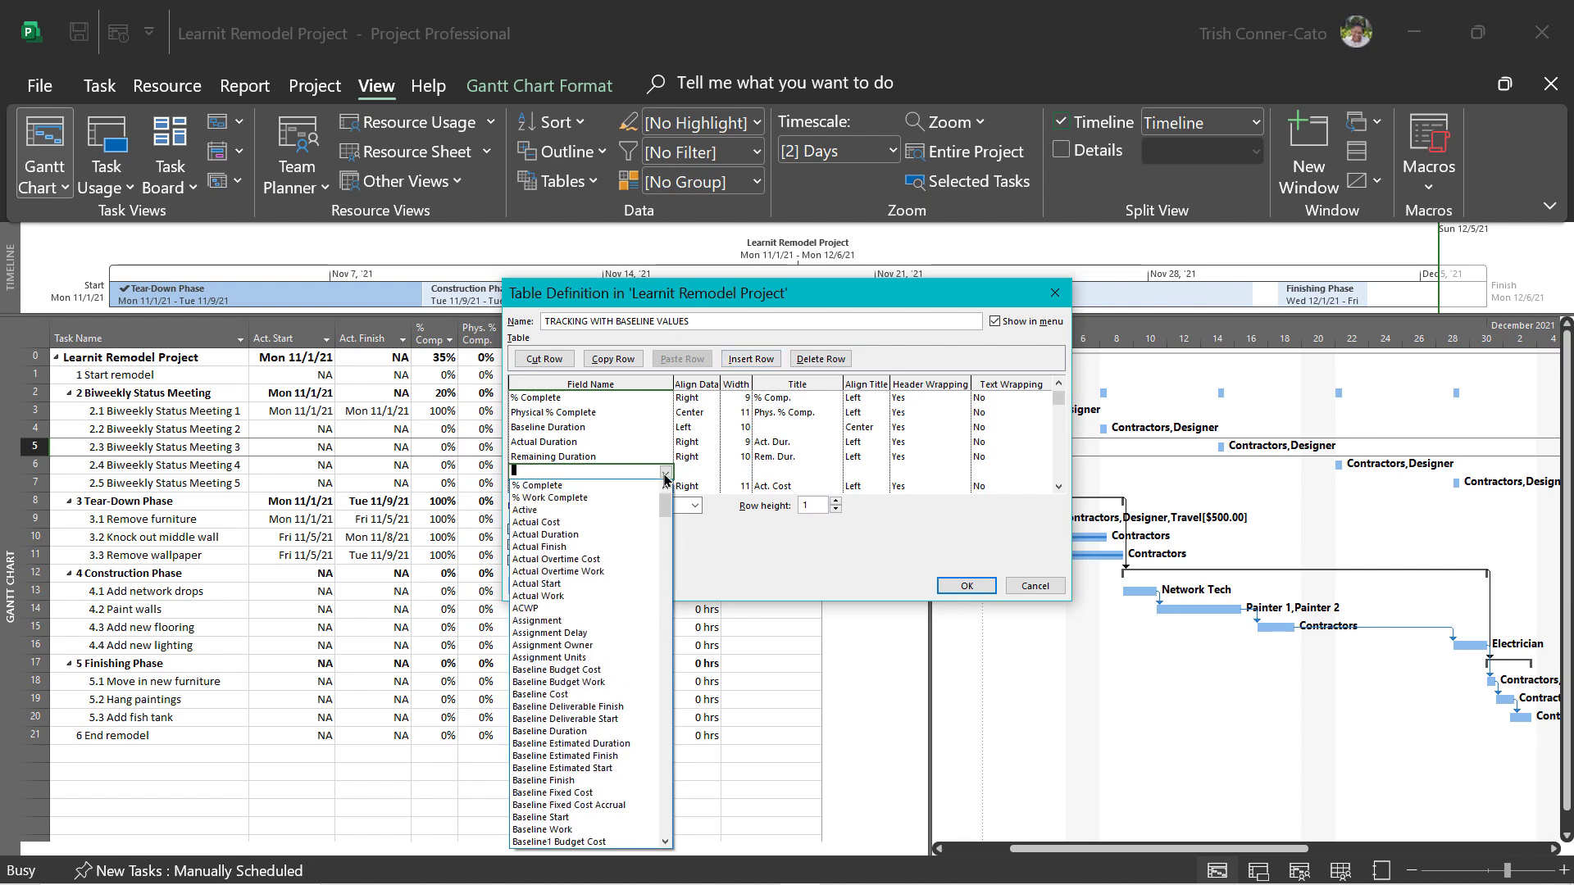
scroll(665, 480, down, 1)
text(Baseline Budget Cost)
key(Return)
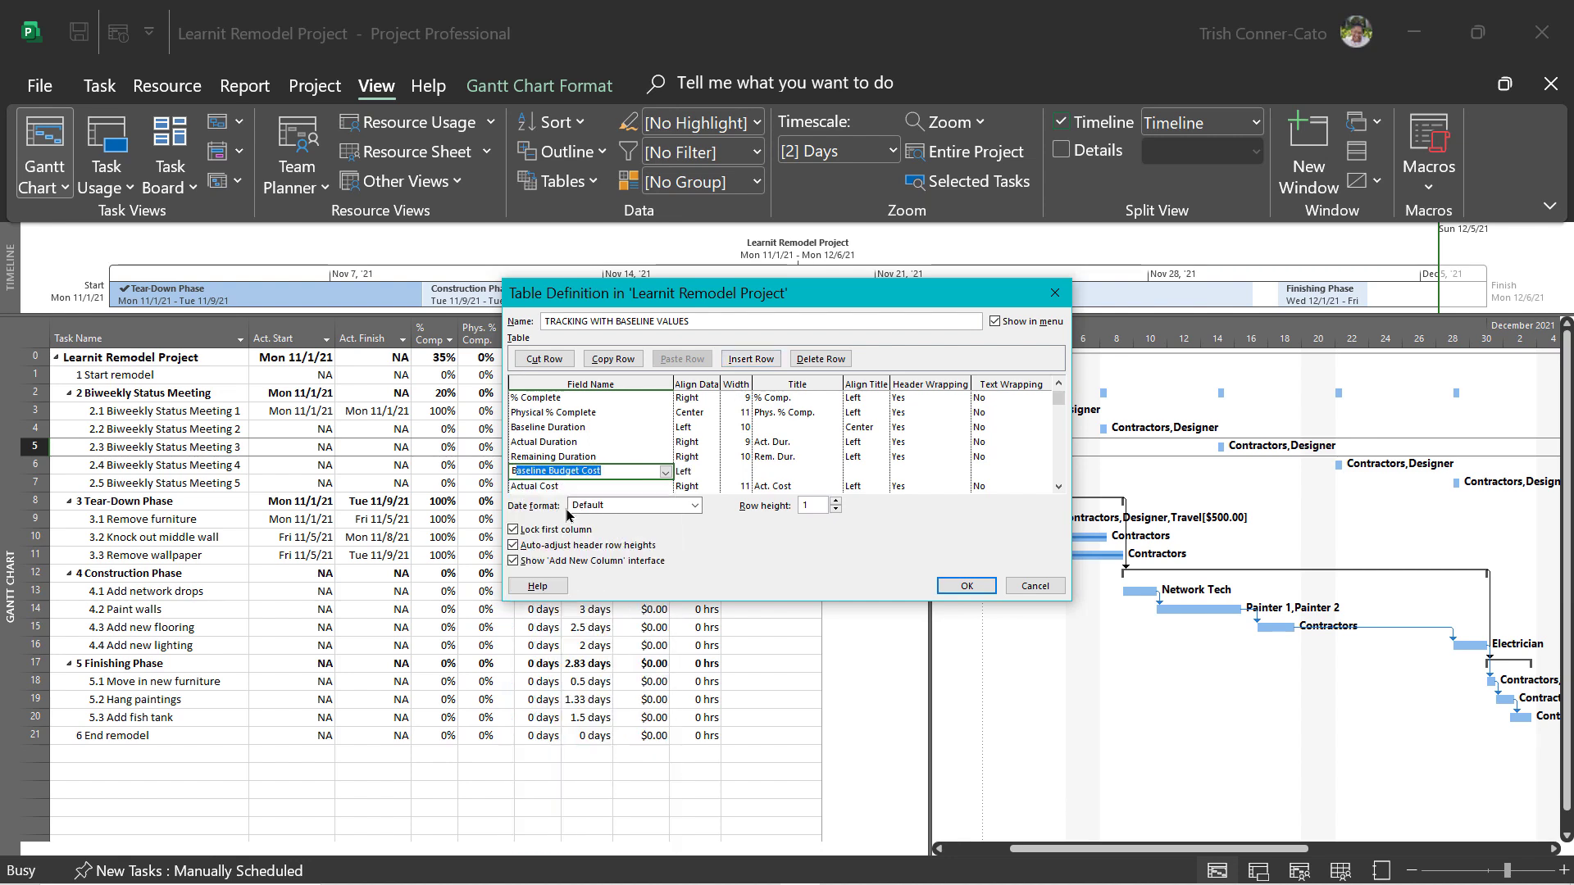
Insert a Baseline Work field directly above Actual Work in the table definition
click(1059, 488)
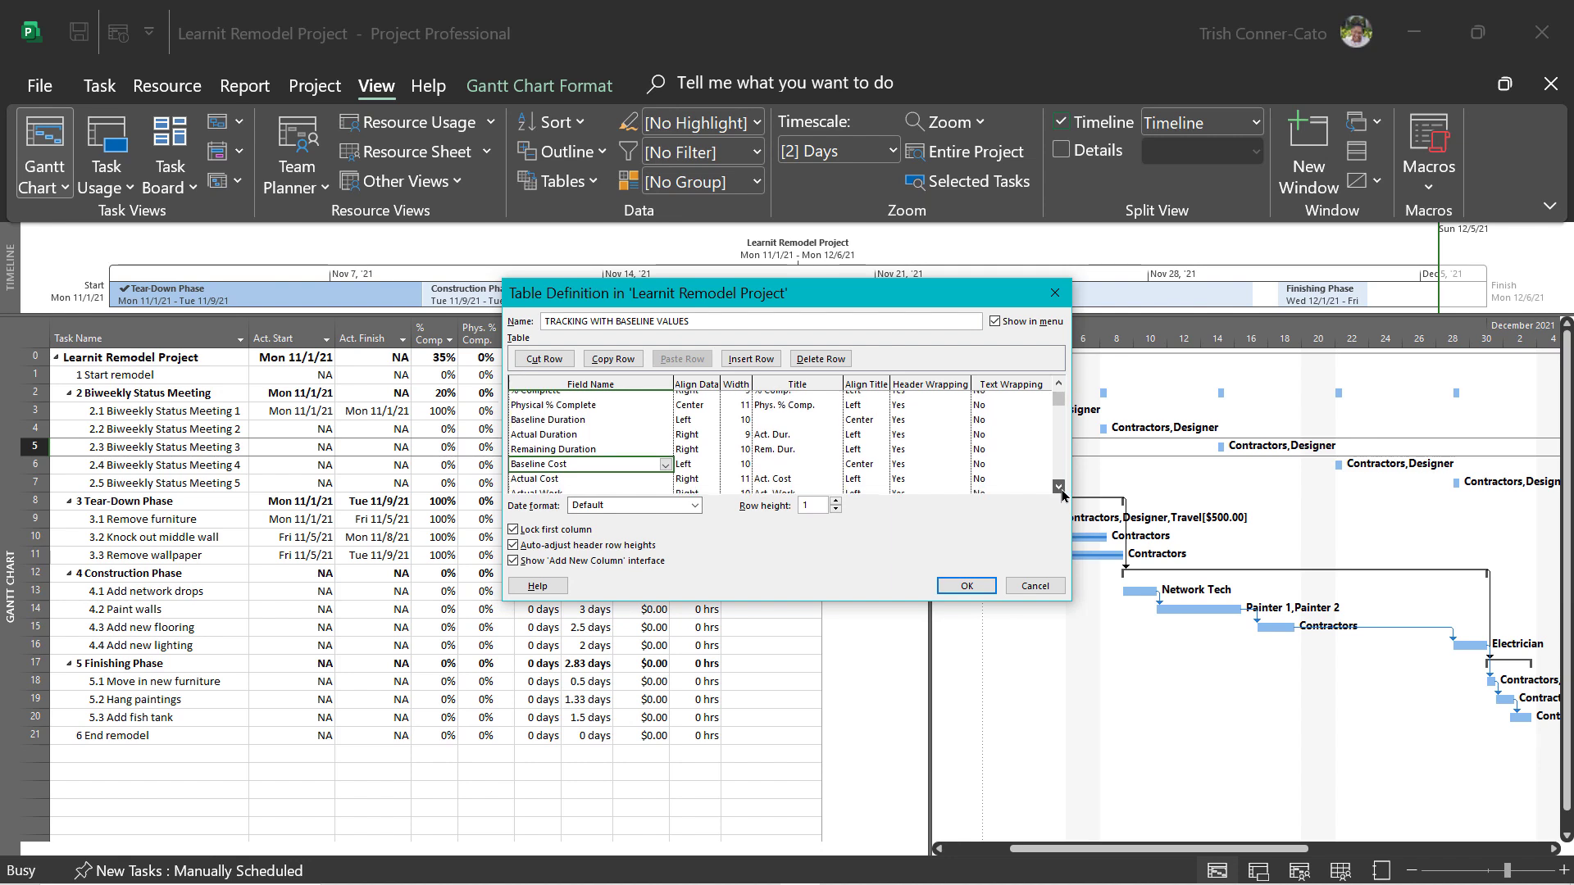
scroll(1058, 487, down, 5)
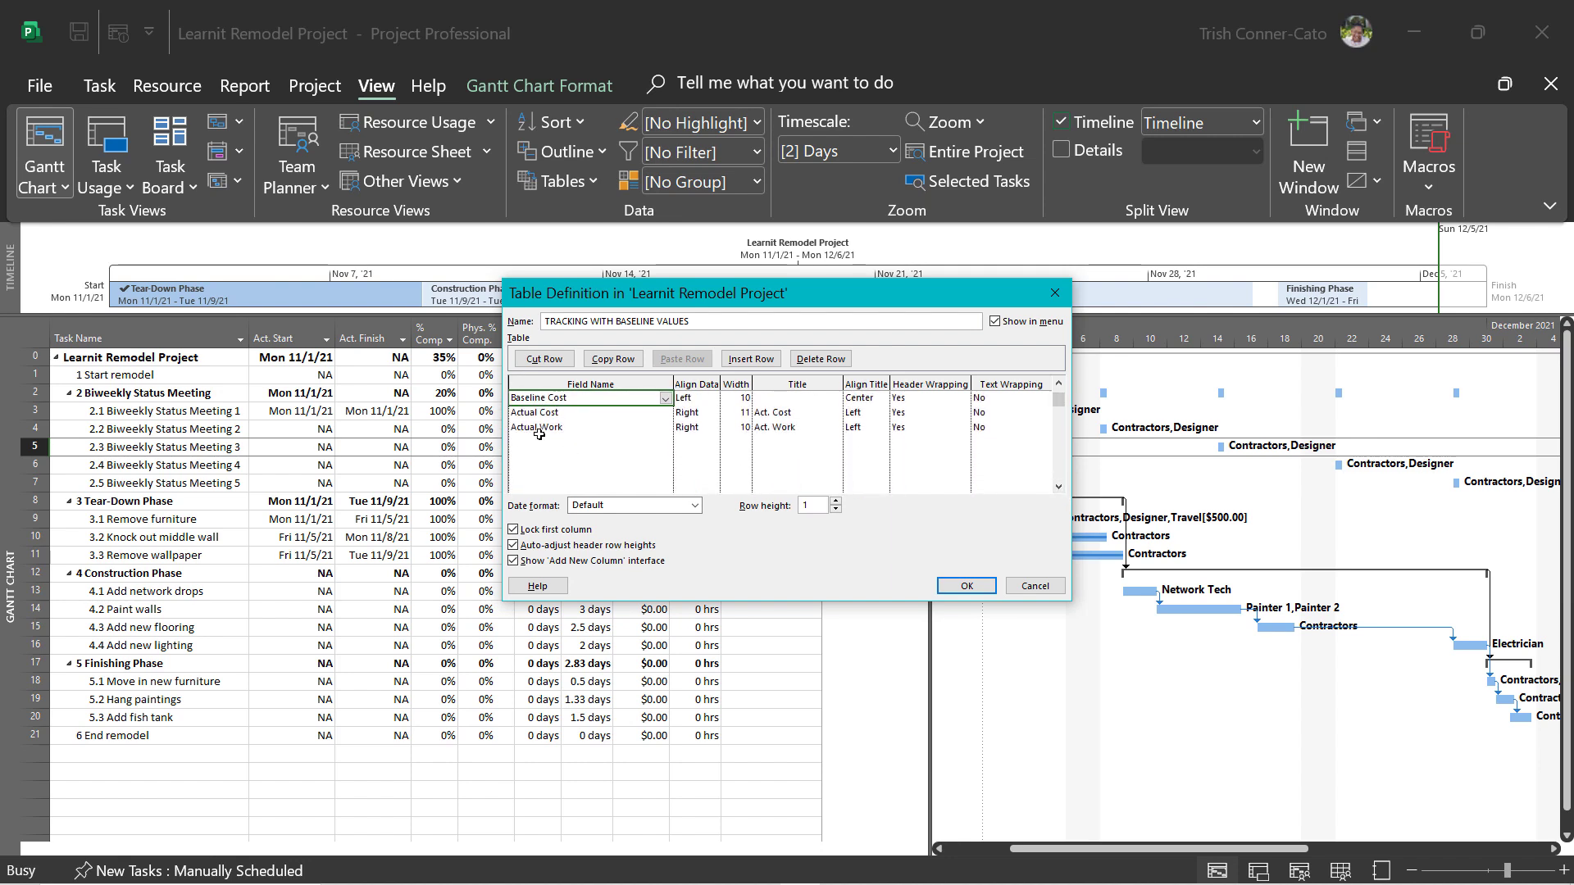
click(542, 429)
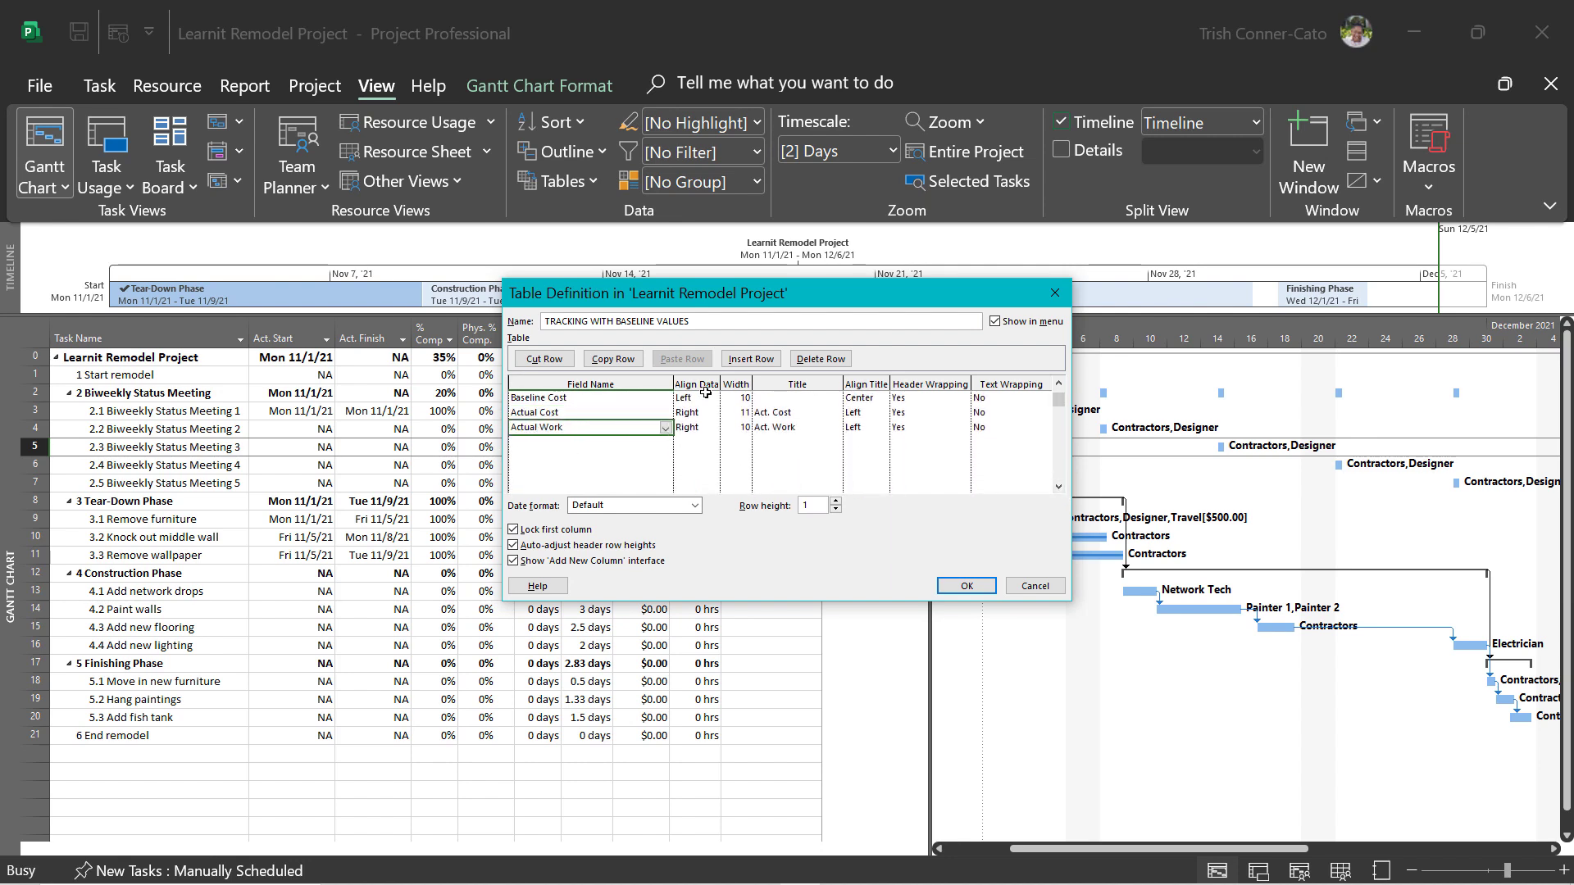
click(749, 361)
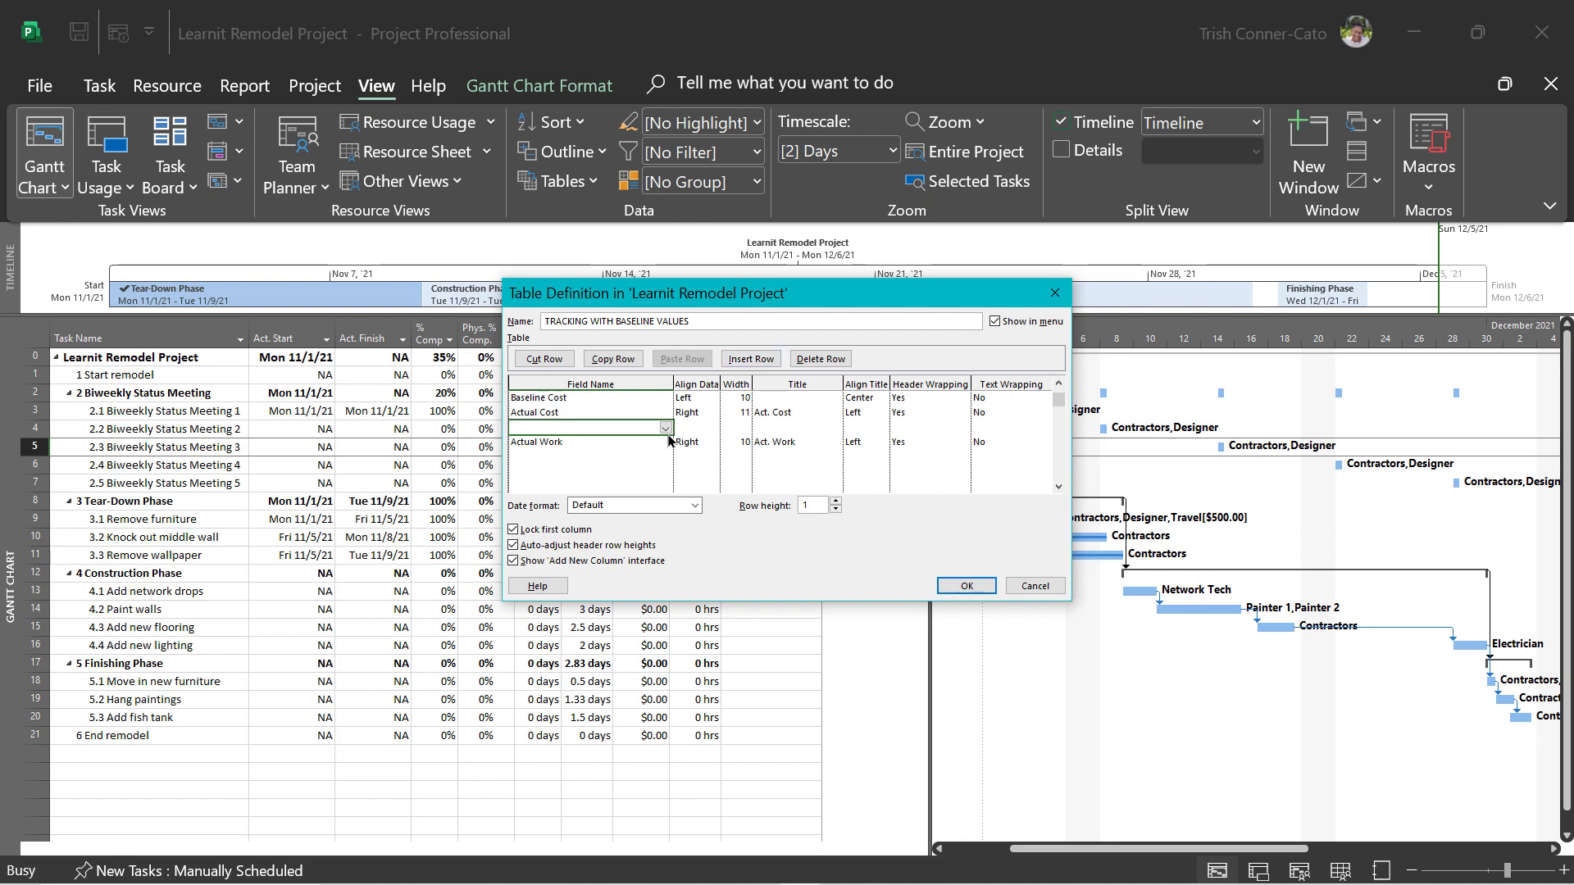
click(665, 430)
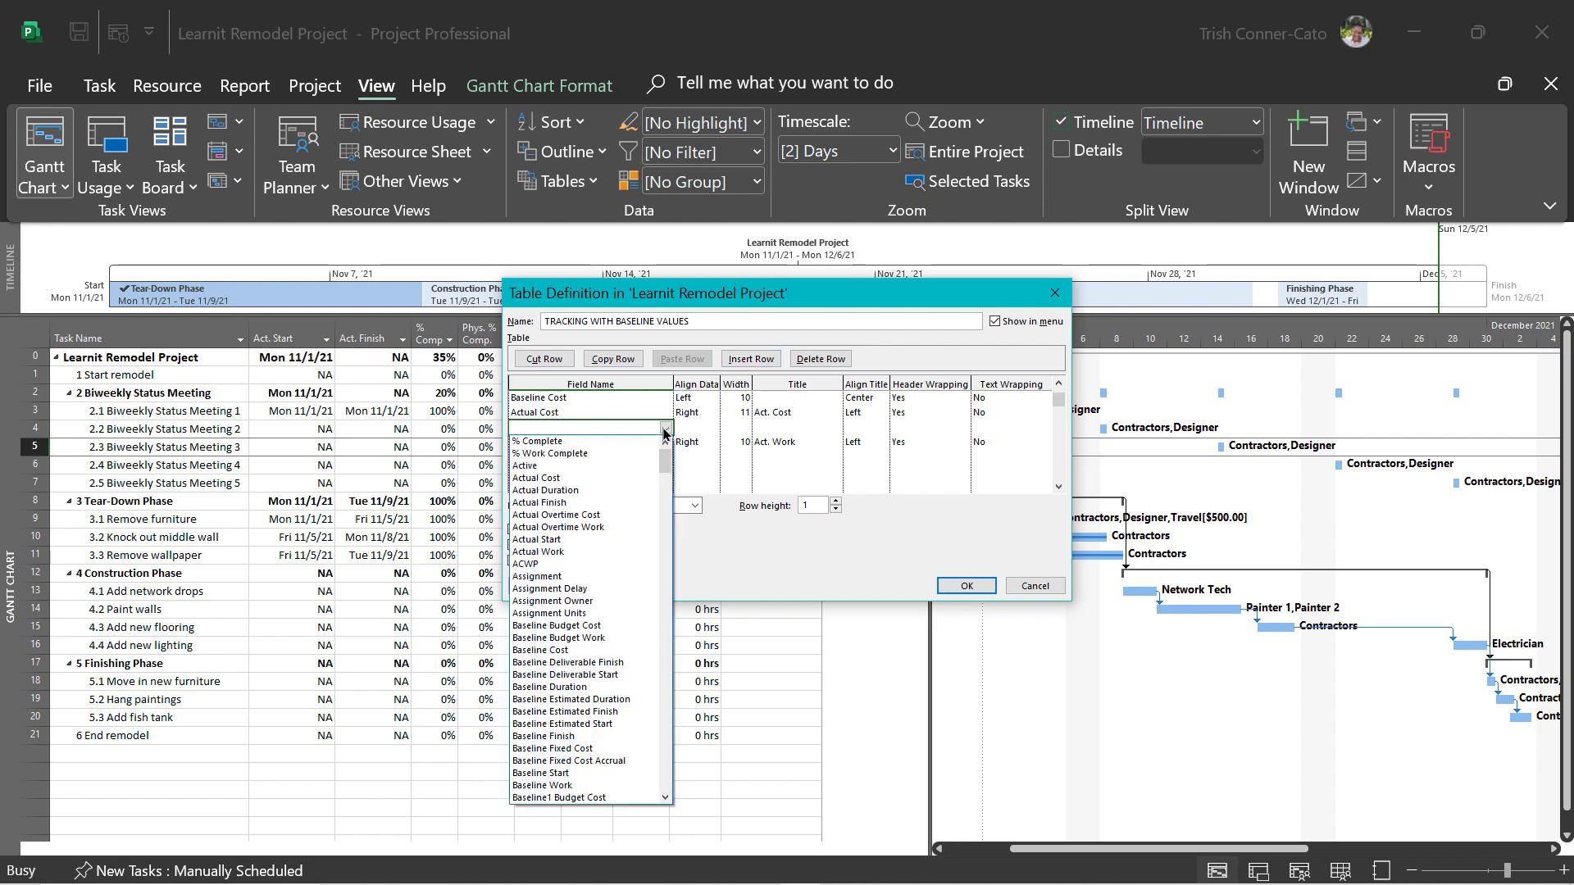
text(Baseline Budget Cost)
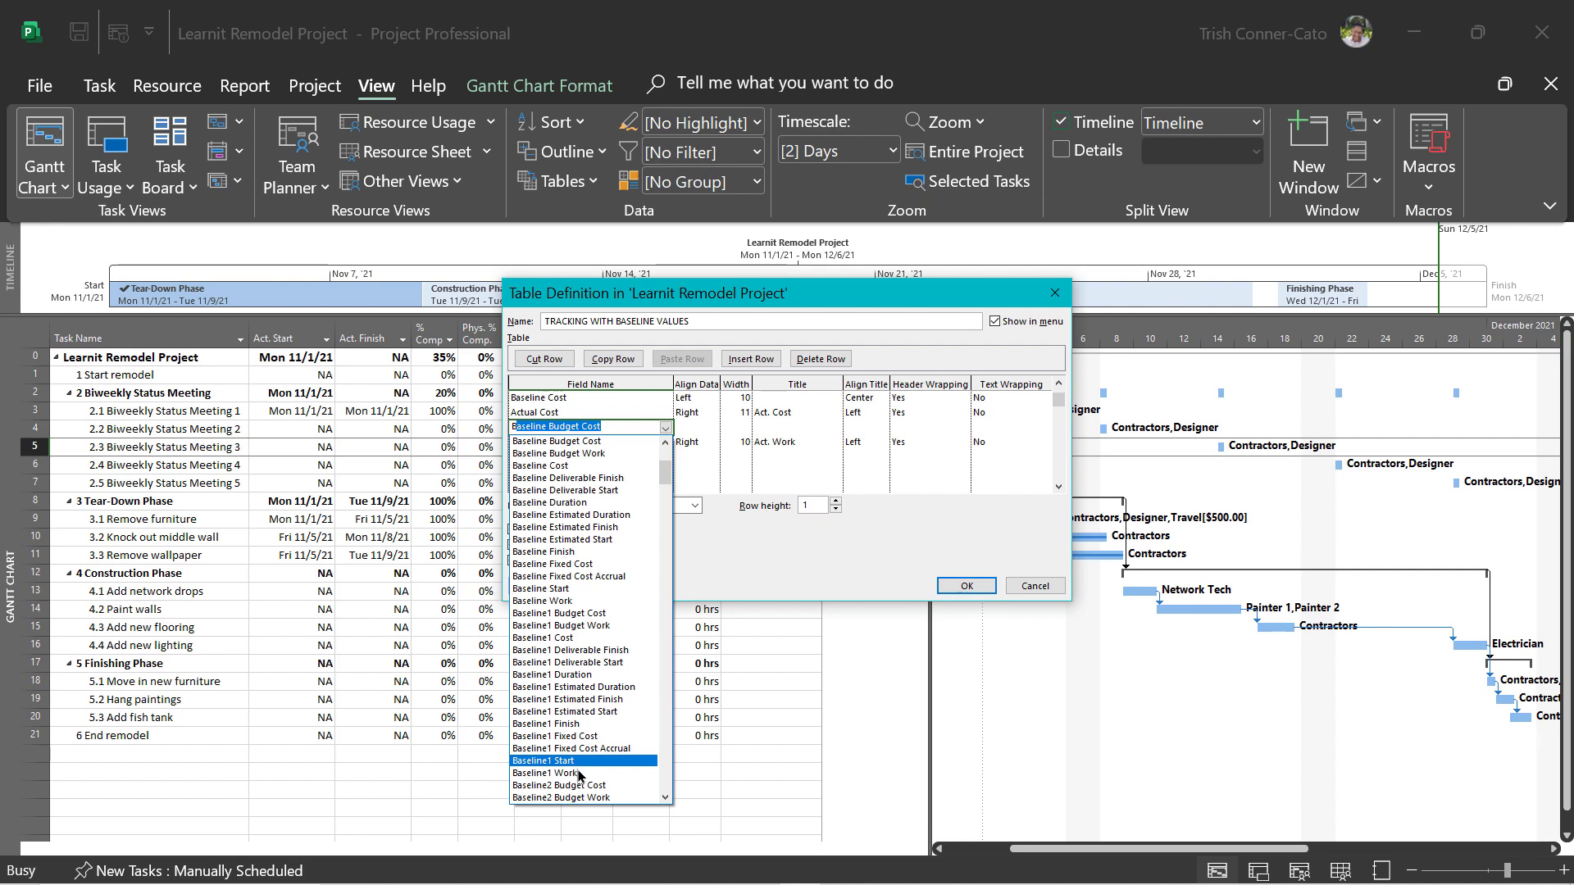
click(578, 602)
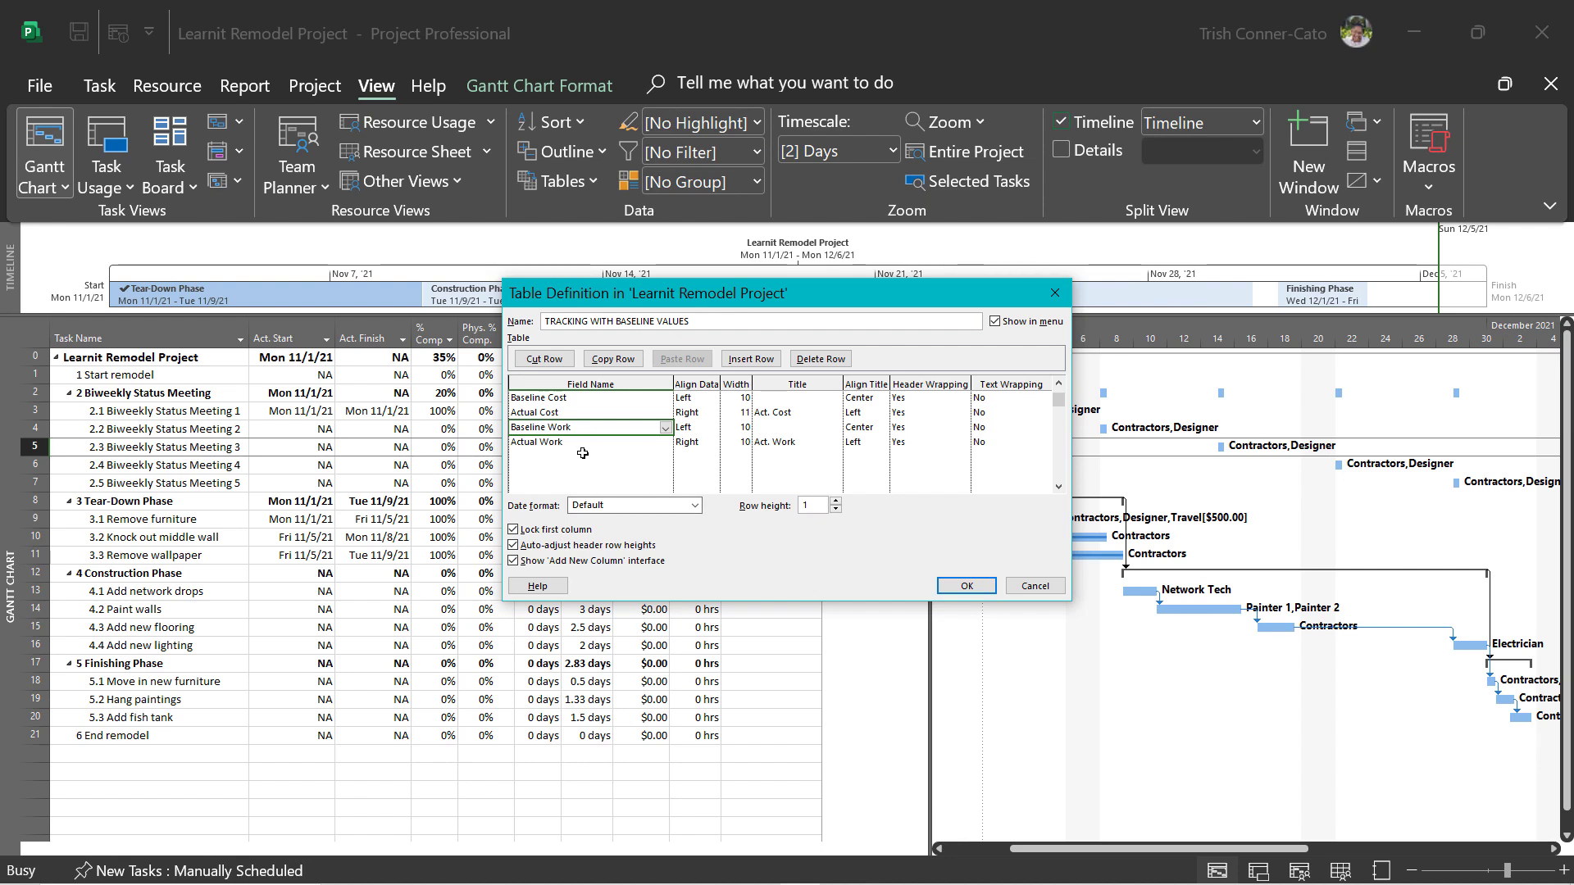
Save the table definition, apply TRACKING WITH BASELINE VALUES, and widen the table area enough to show its columns through Actual Work
click(966, 587)
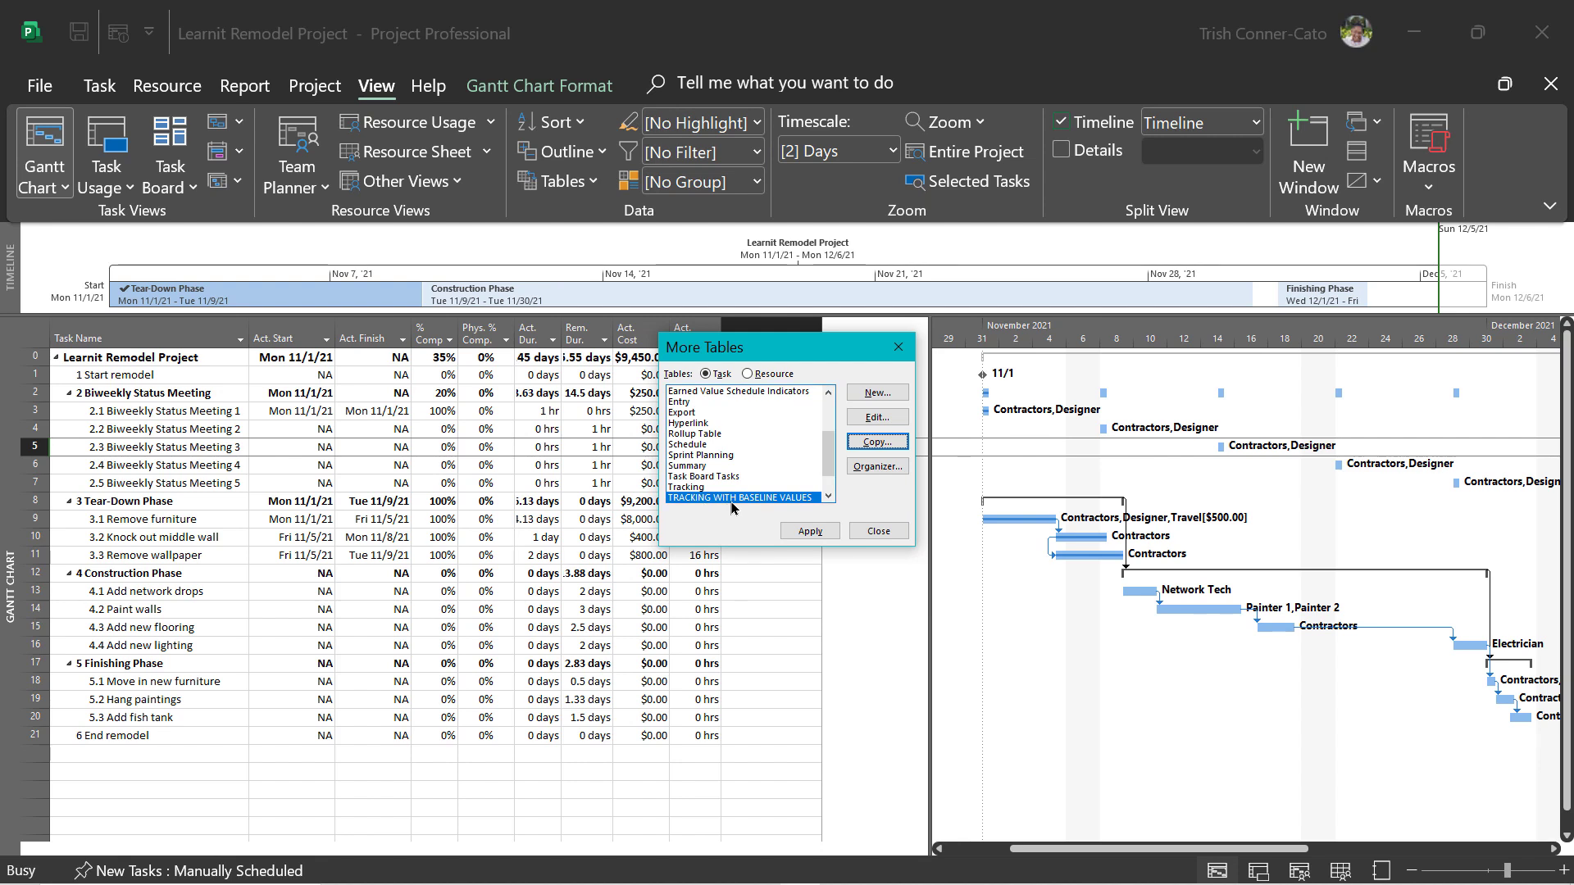
click(808, 532)
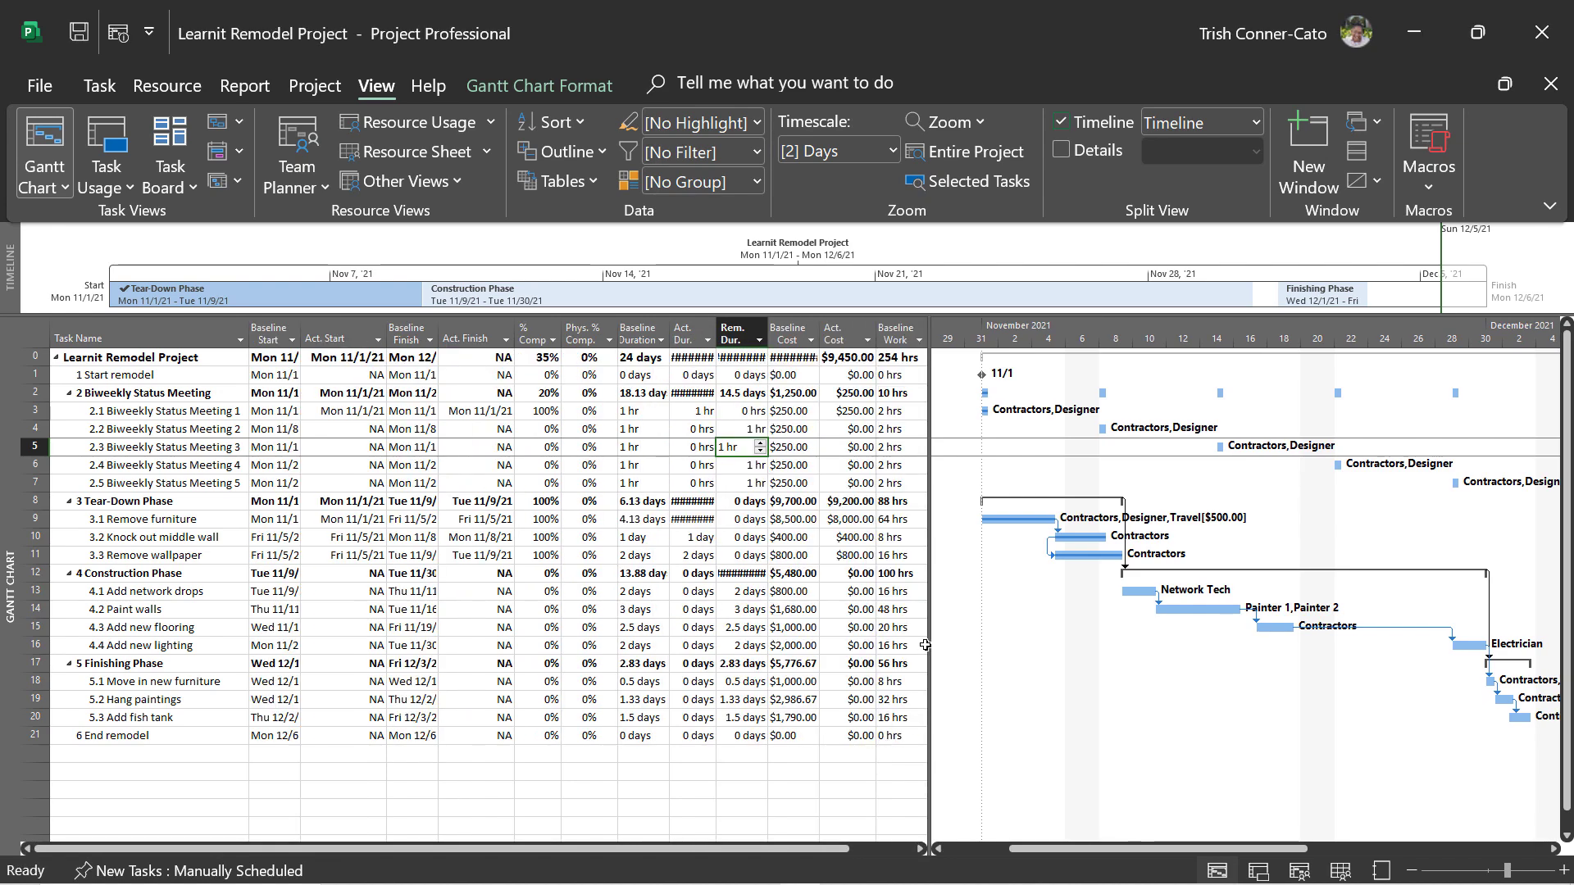
drag(929, 642, 1147, 533)
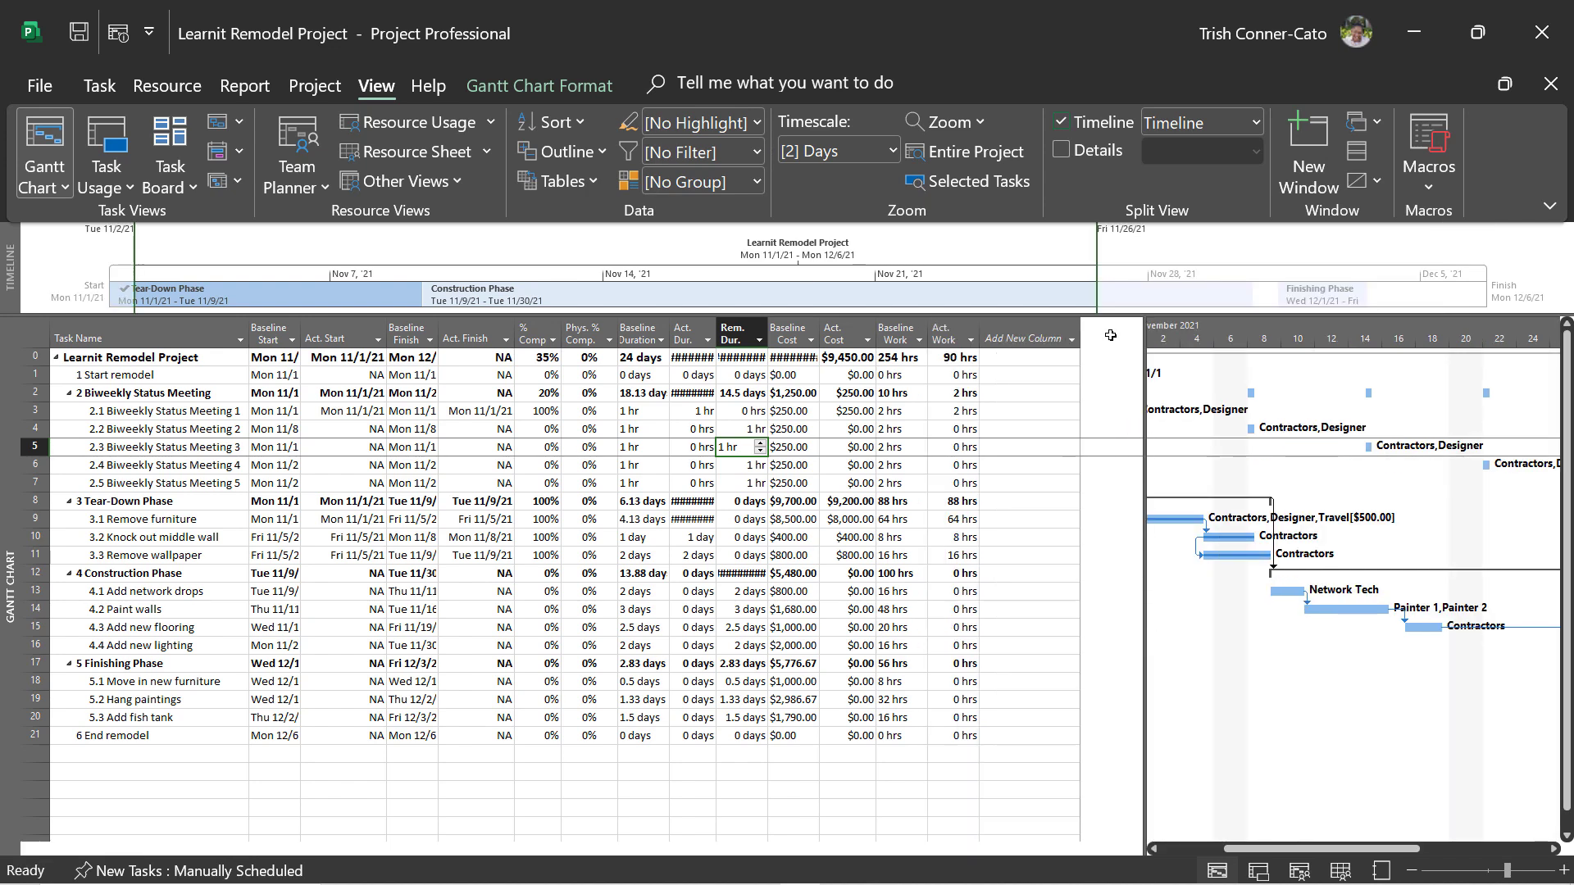
Auto-fit the Actual Duration, Remaining Duration and Baseline Cost columns so their values display in full
double_click(720, 331)
double_click(784, 331)
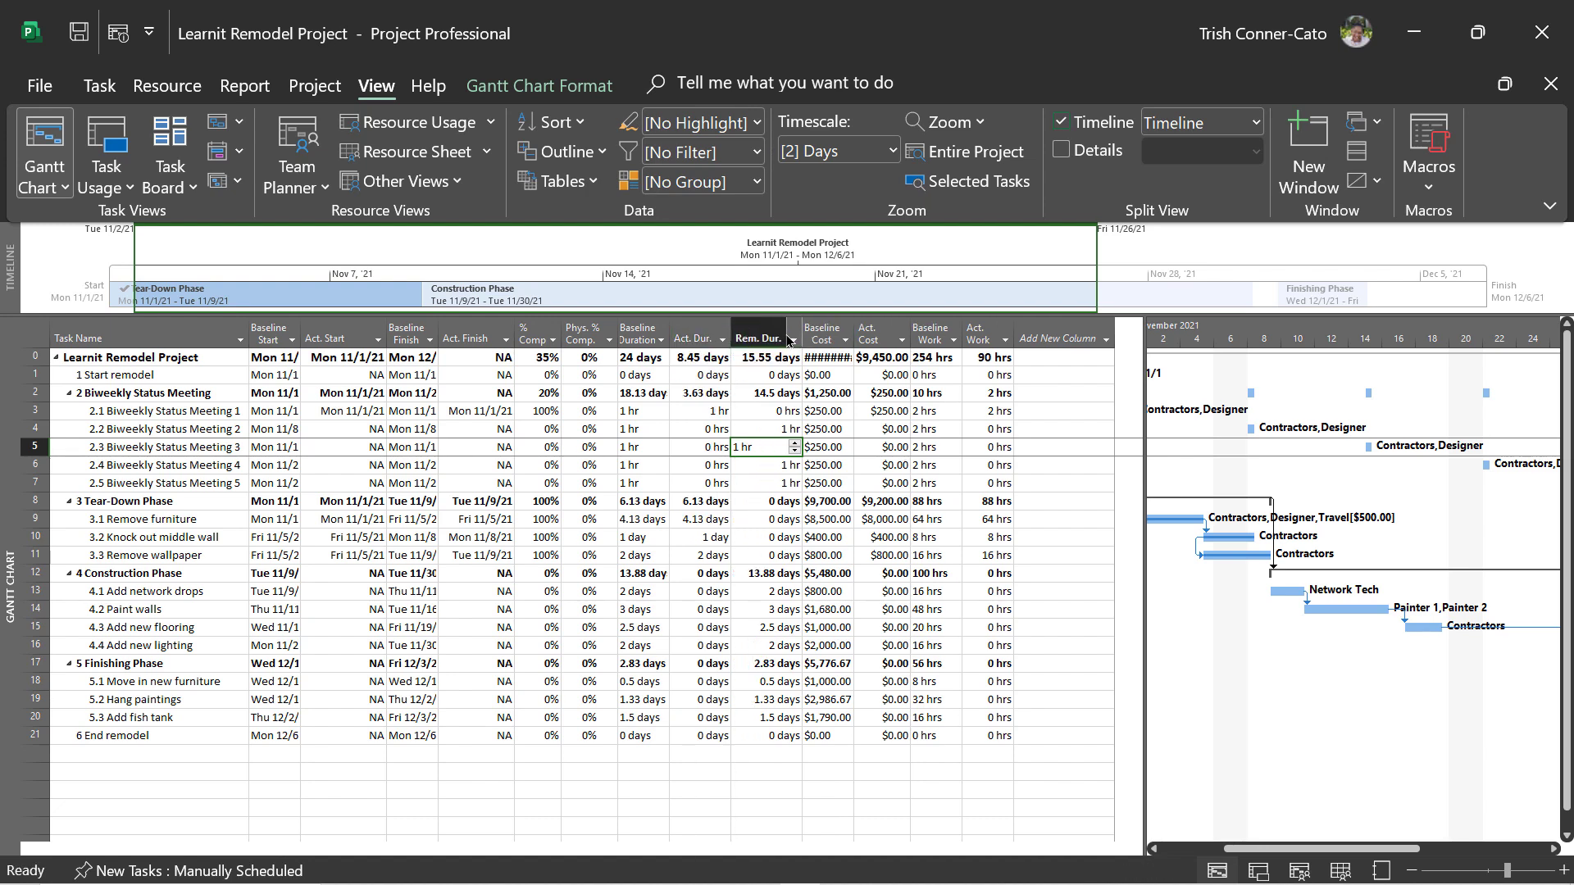
double_click(856, 334)
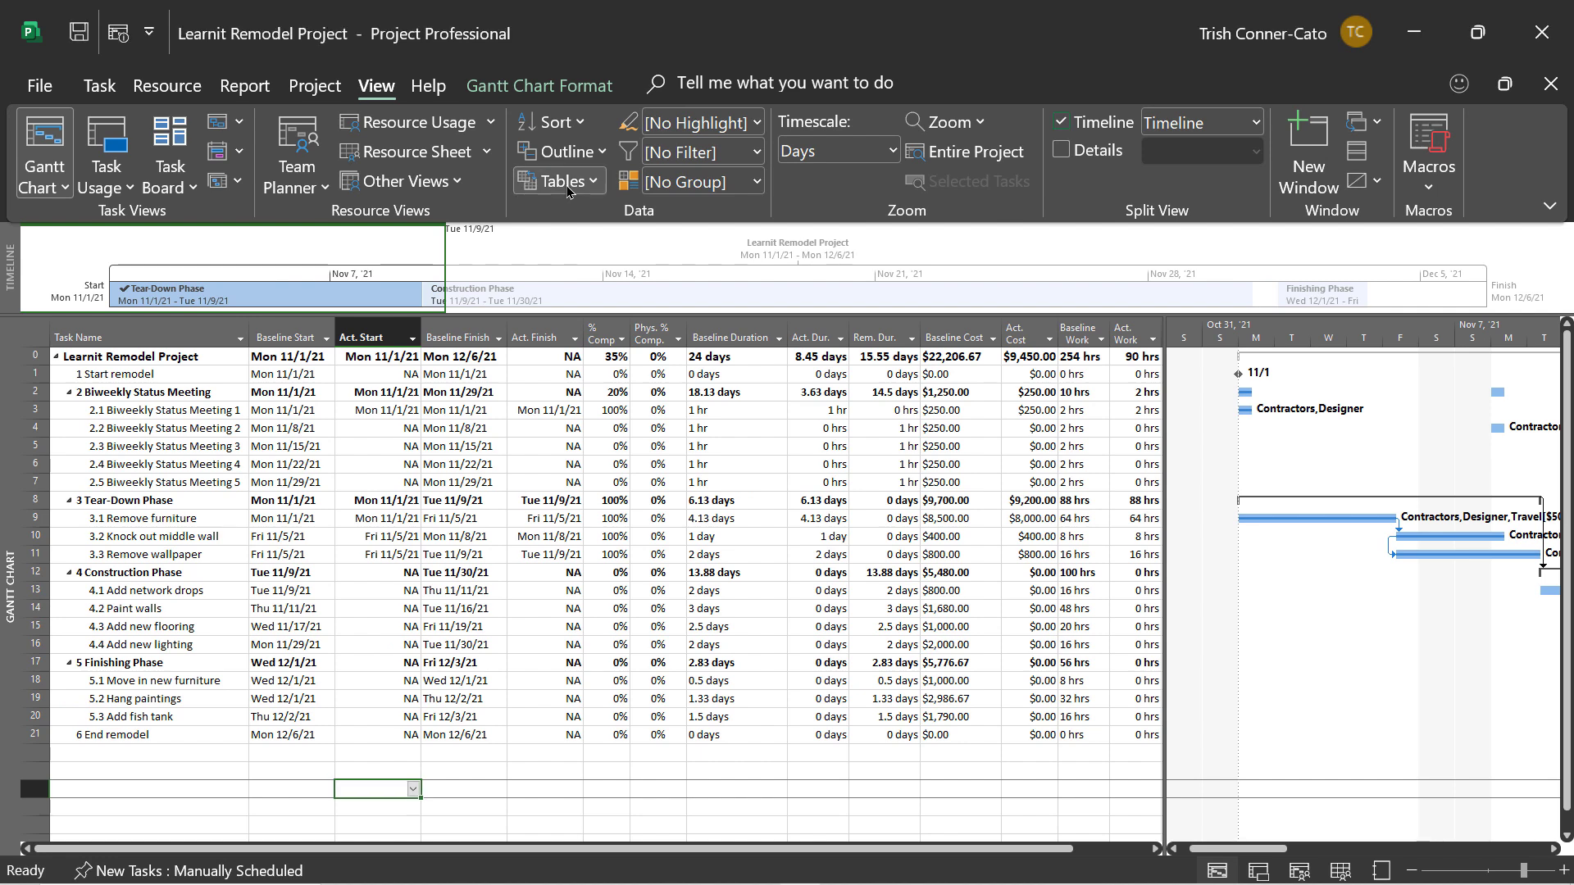
Switch the Gantt Chart back to the Entry table
click(566, 185)
click(578, 339)
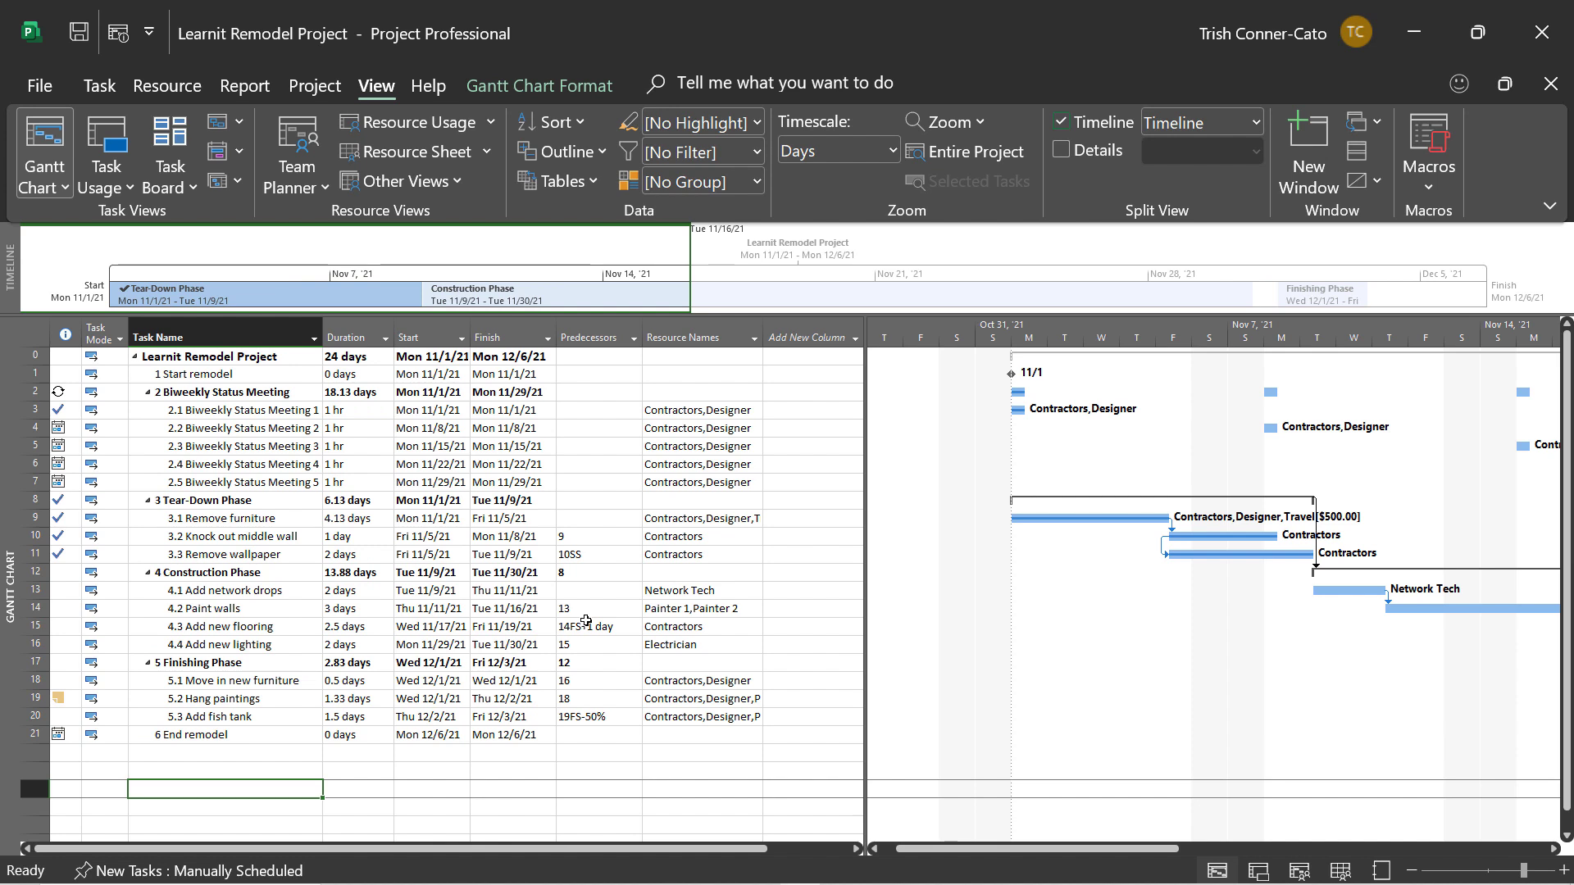
click(317, 87)
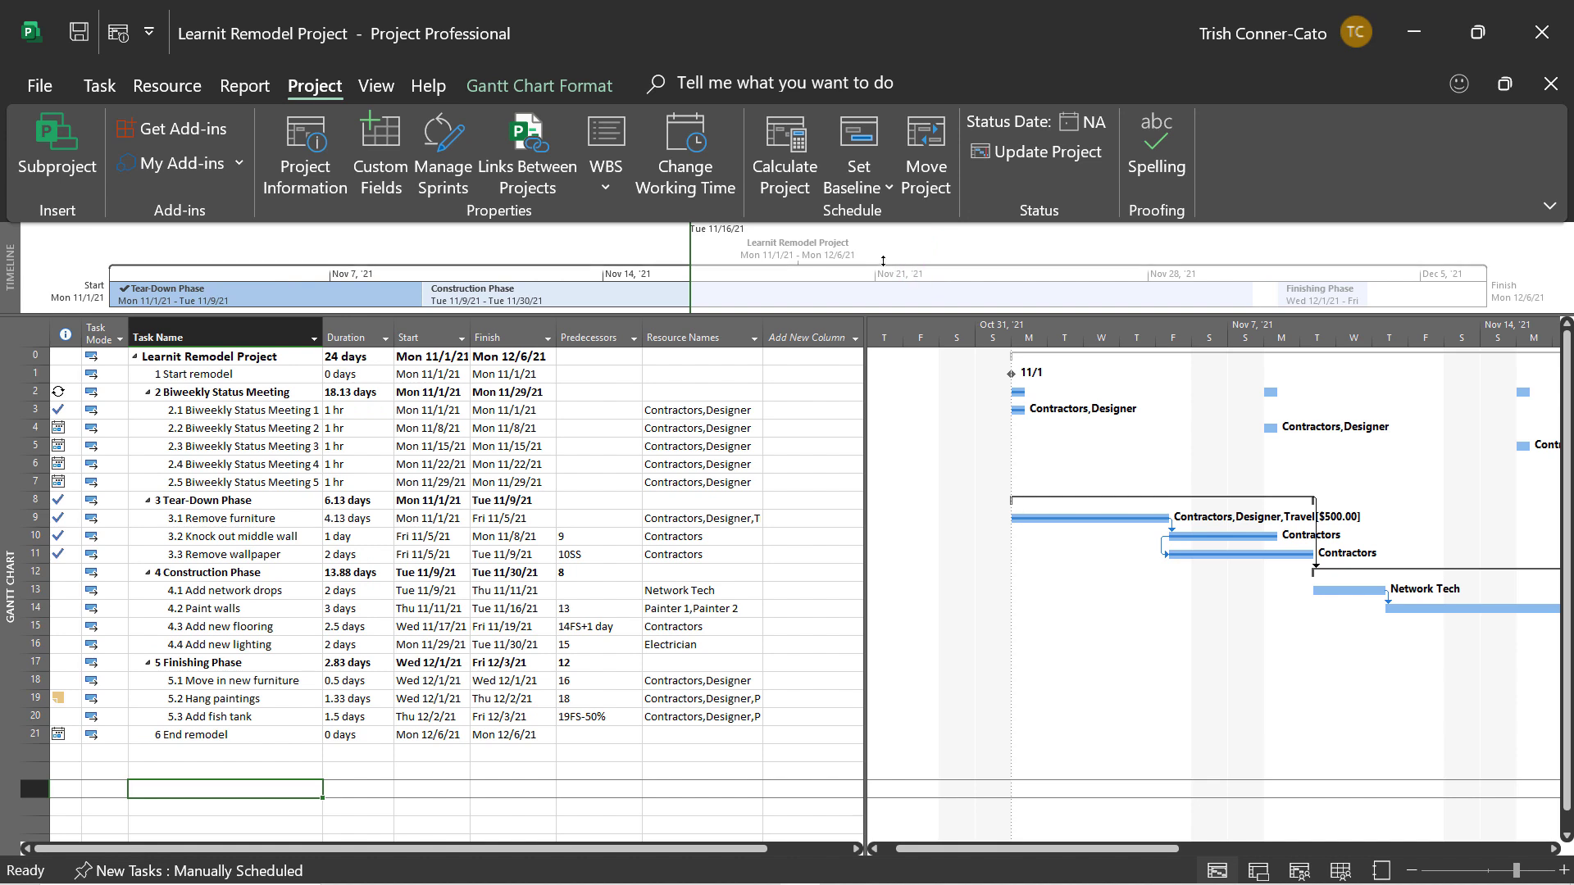
click(919, 161)
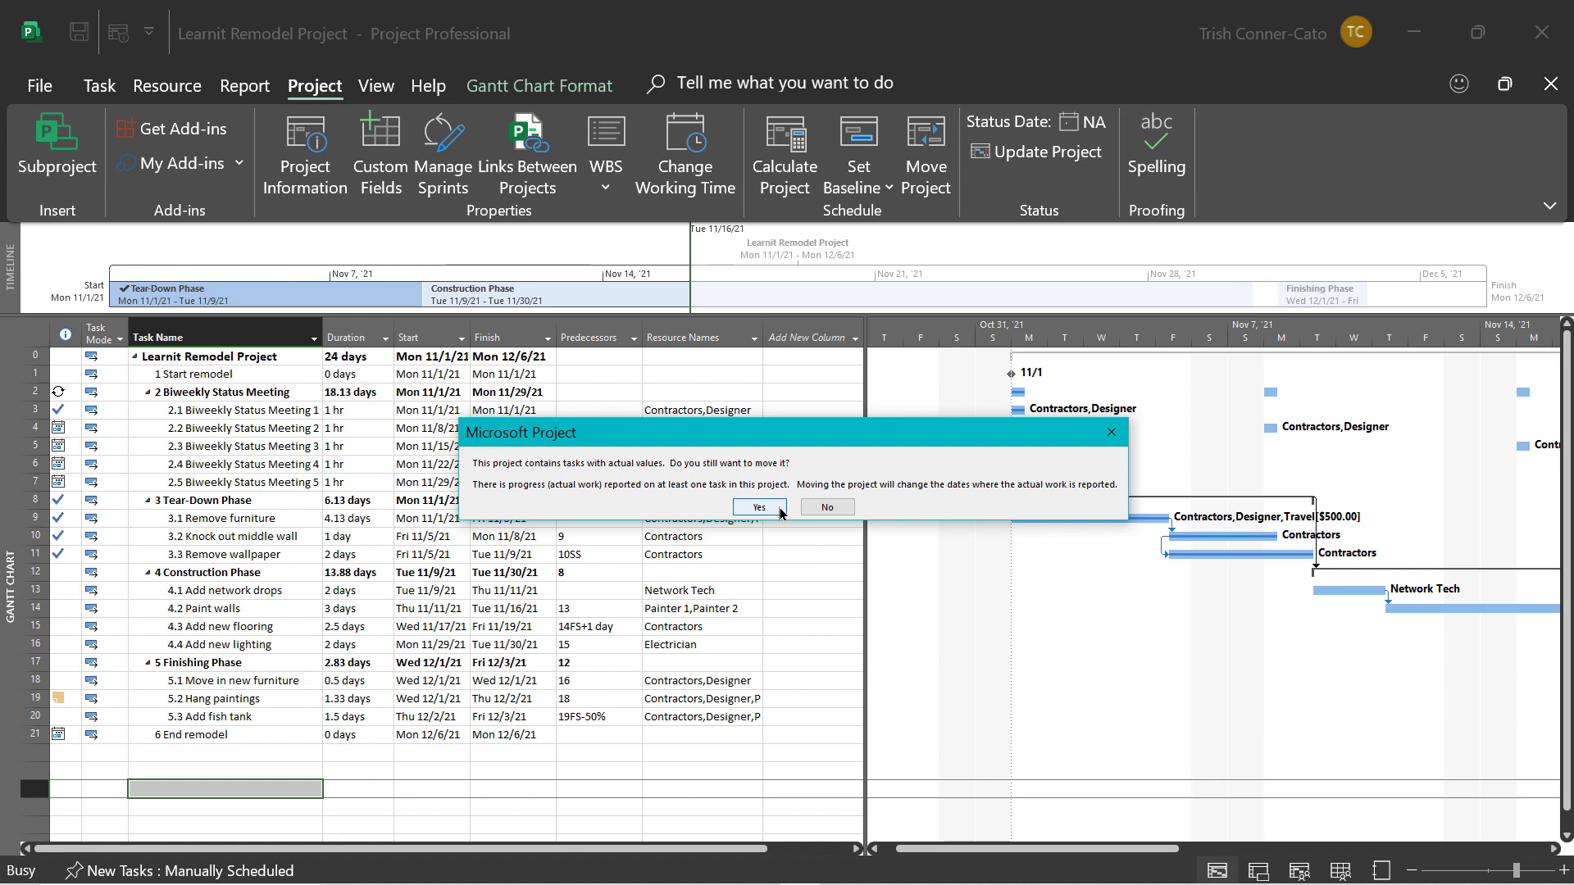
click(827, 517)
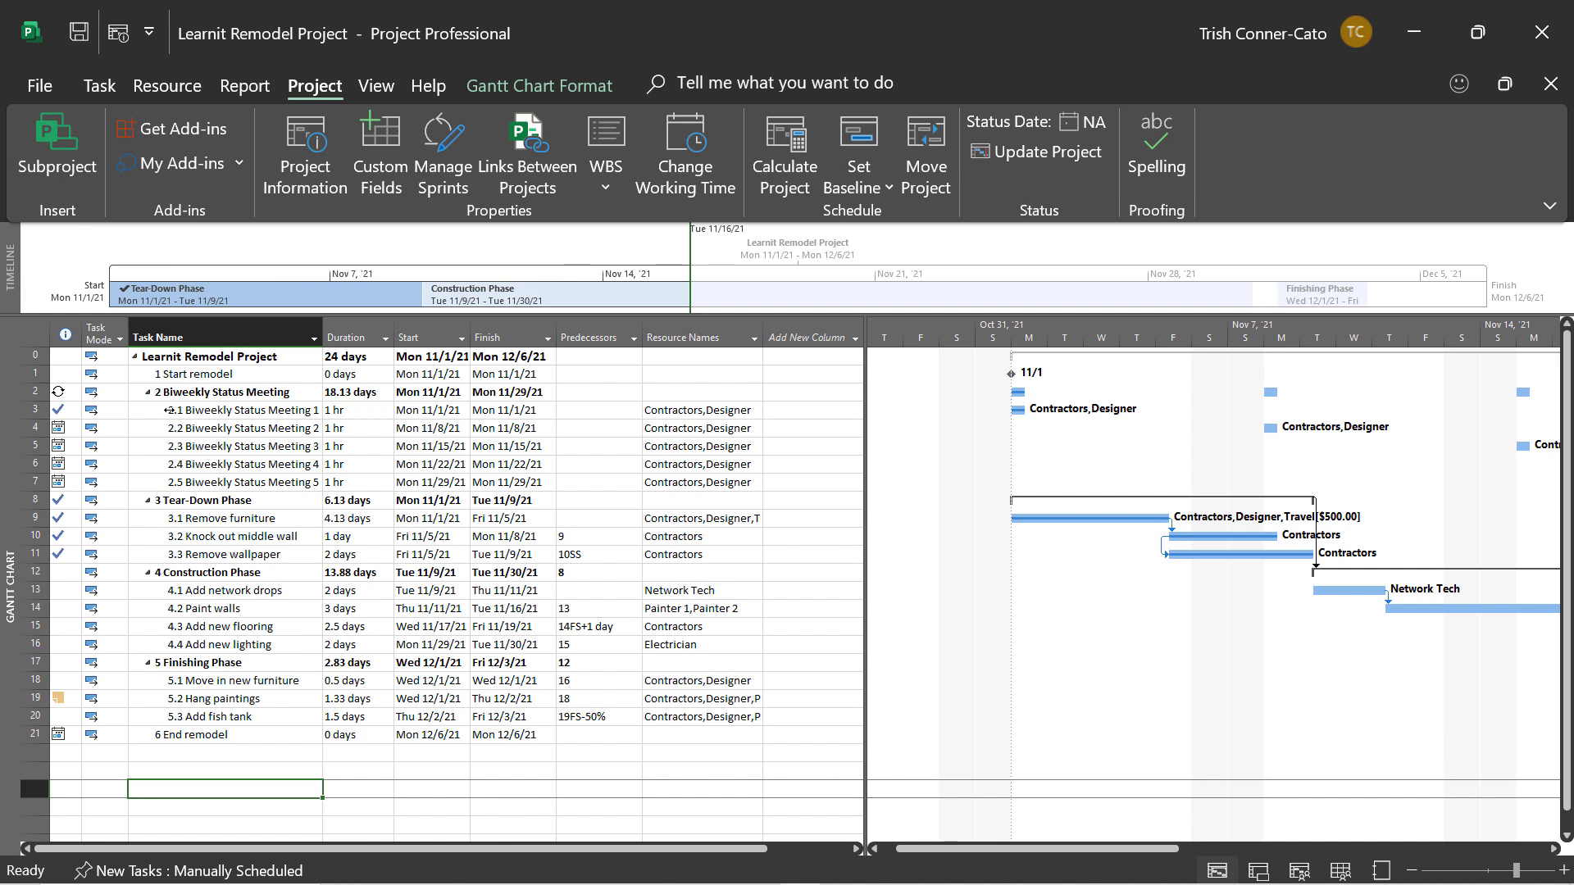
Reset Biweekly Status Meeting 1 and the three Tear-Down Phase tasks to 0% complete and save the project
click(168, 410)
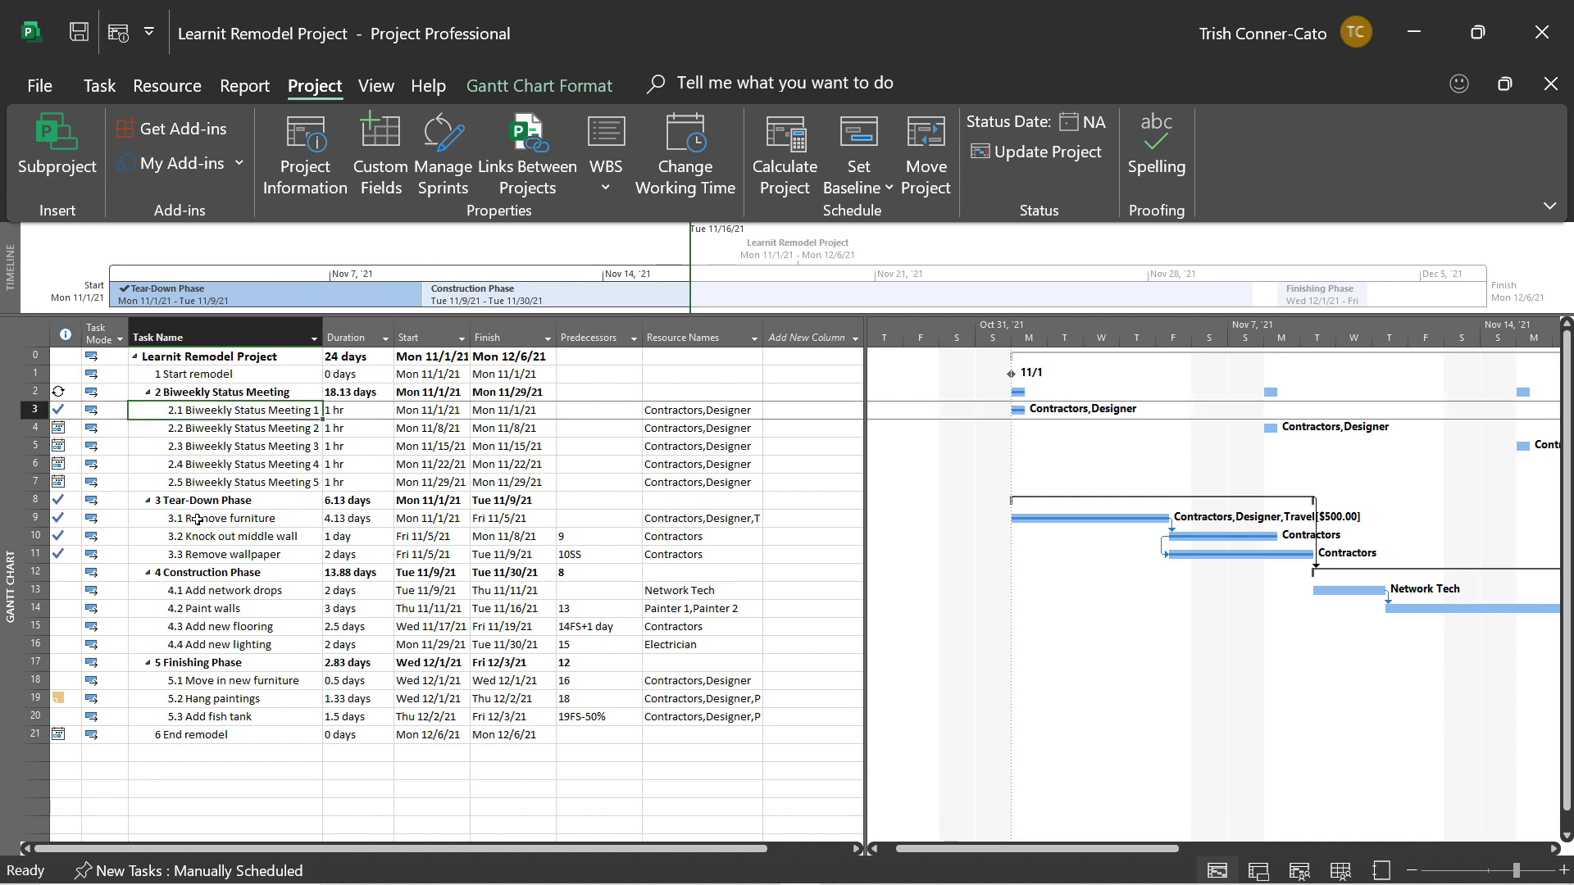
drag(197, 520, 197, 549)
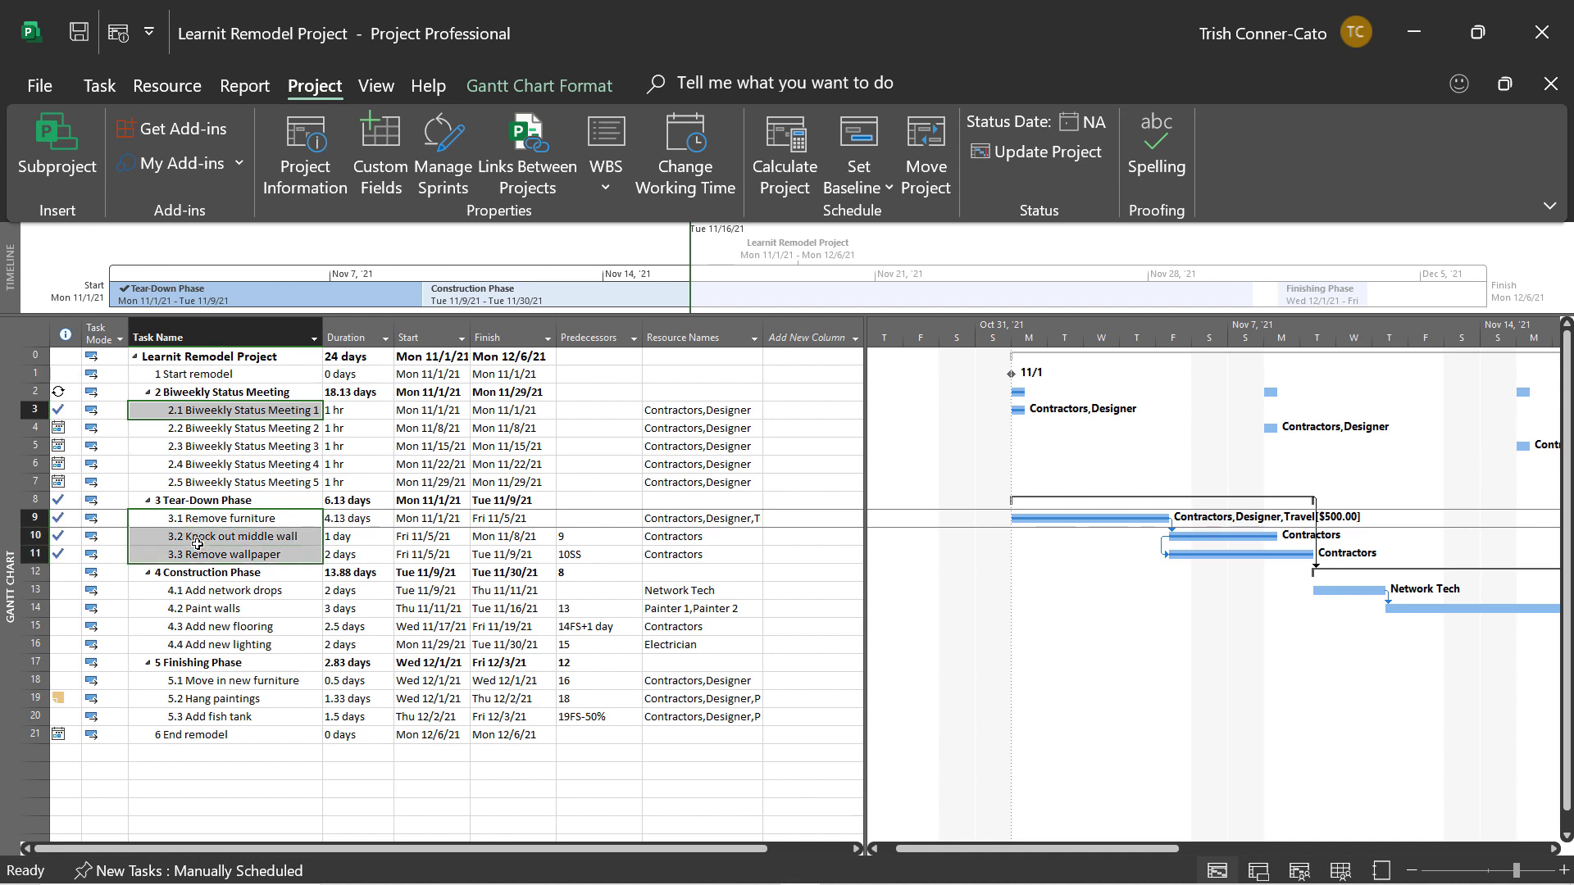
click(102, 86)
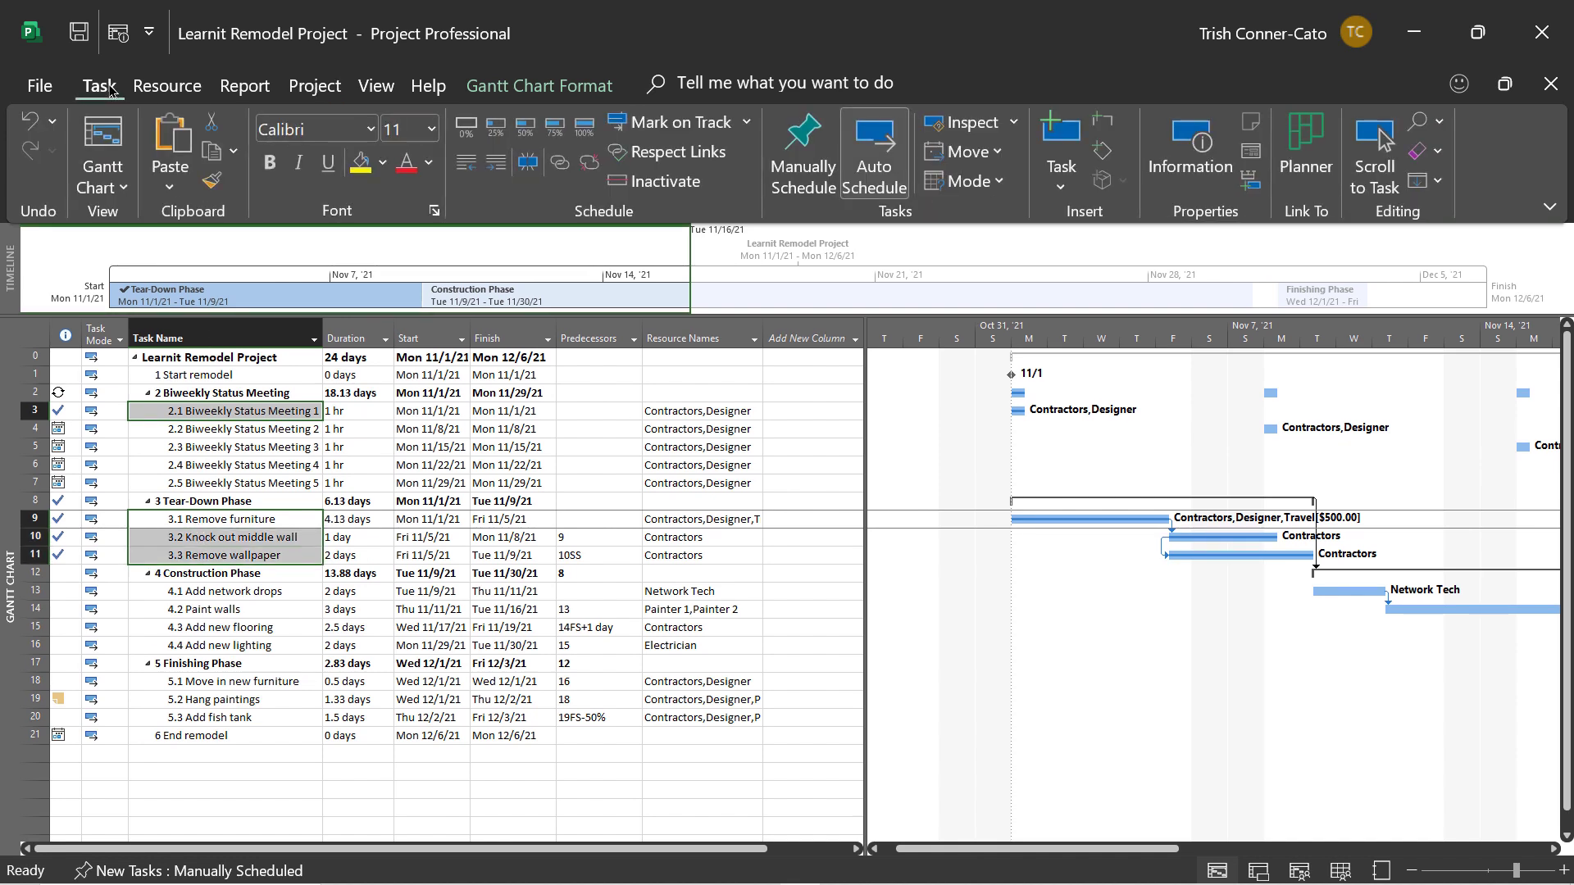
click(461, 129)
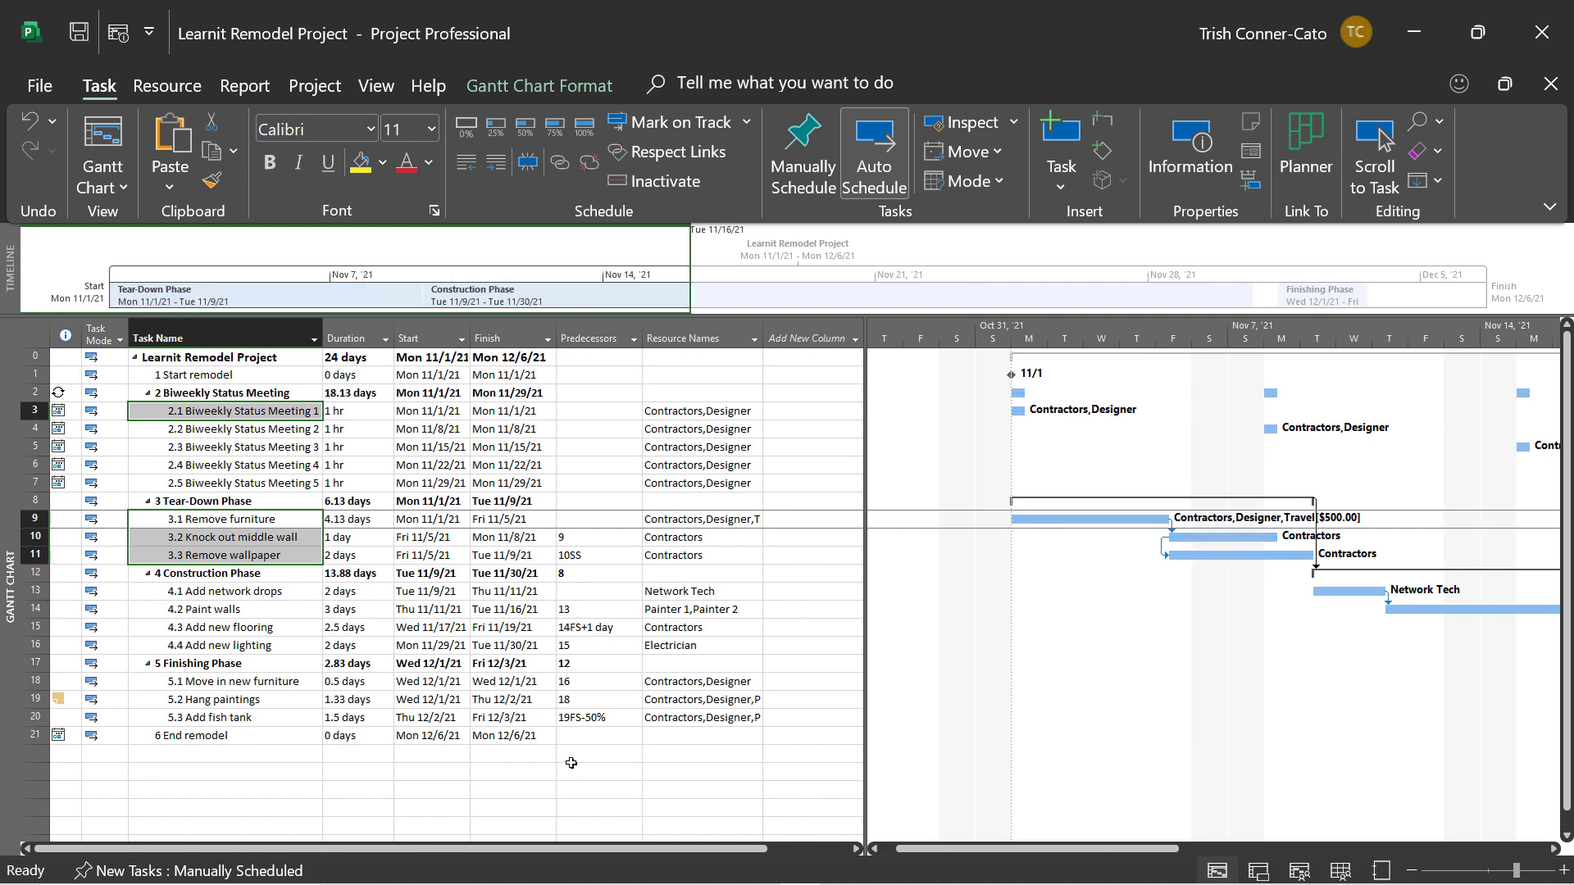
click(358, 773)
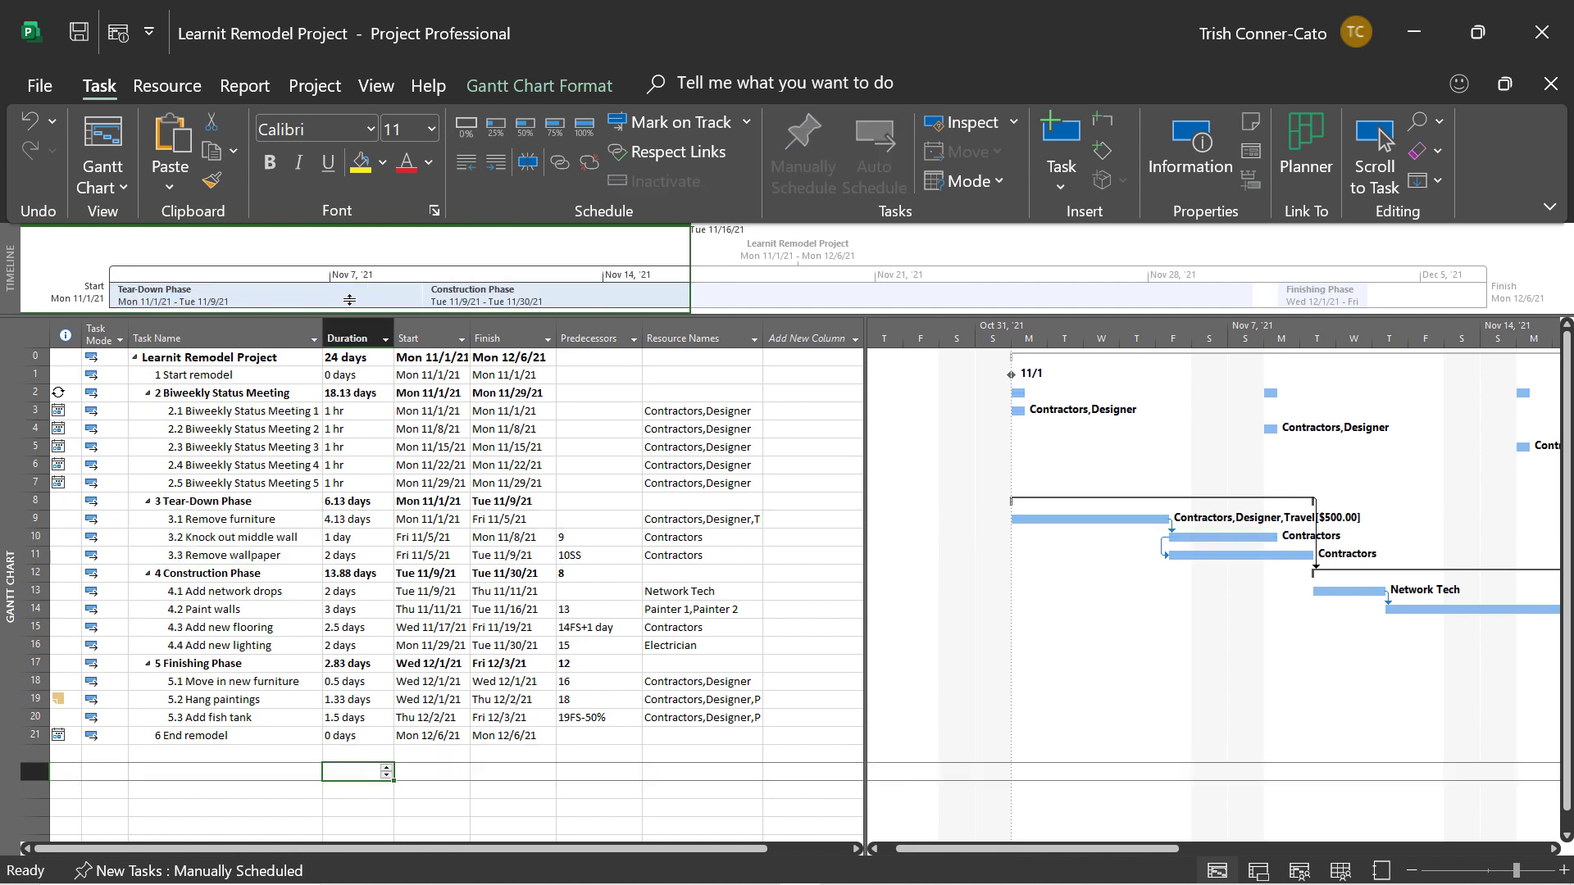
click(79, 33)
Move the project to a new start date of Mon 10/18/2021 with deadlines included, and widen the Start column to fit
click(332, 87)
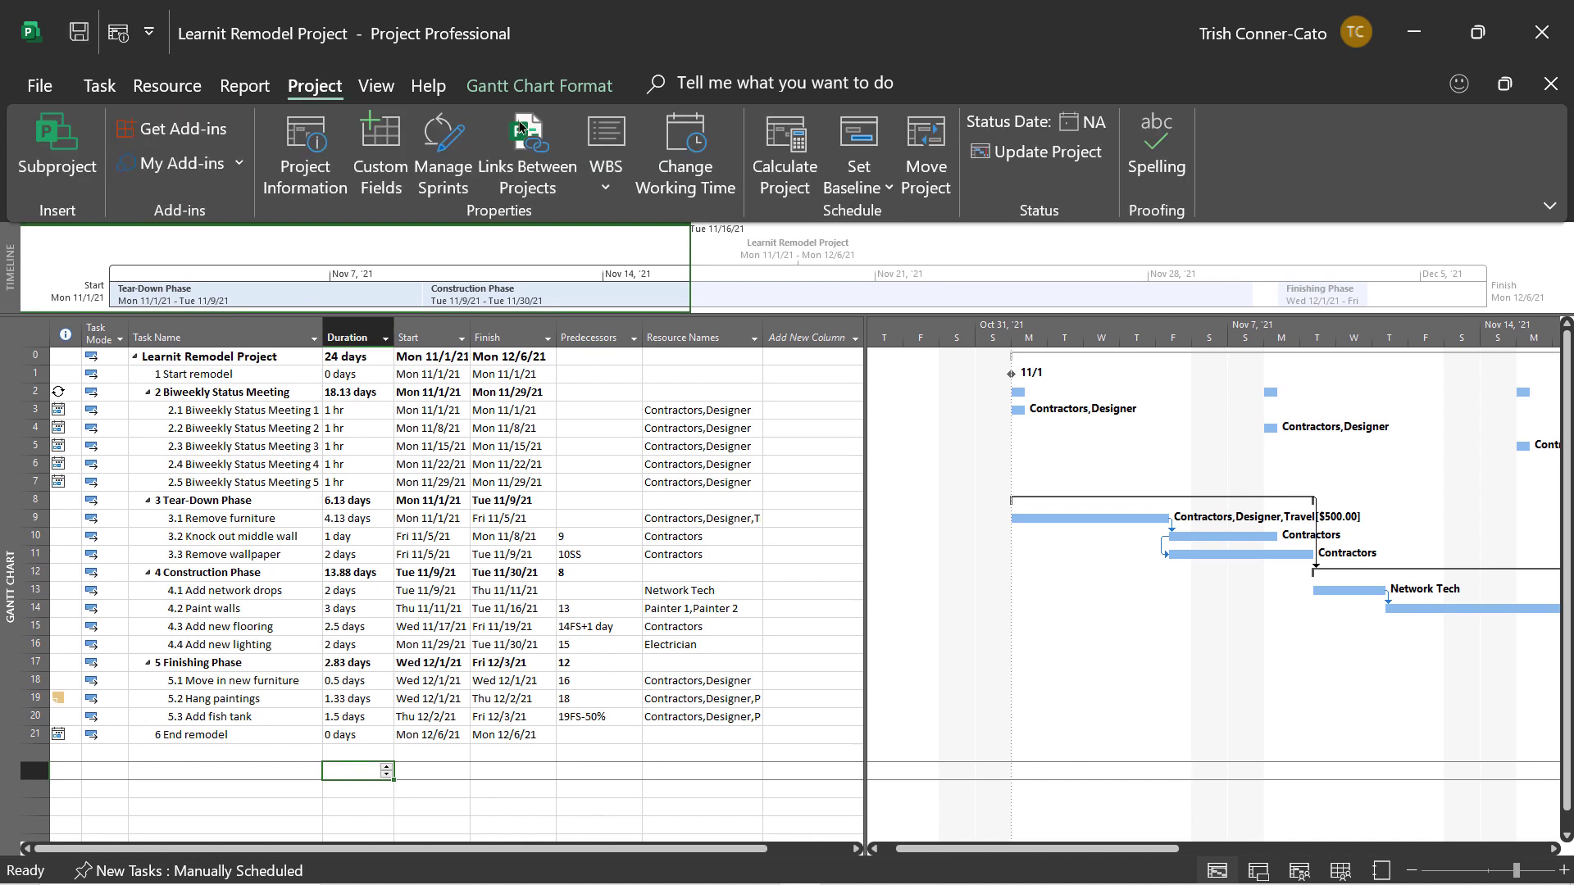
click(927, 172)
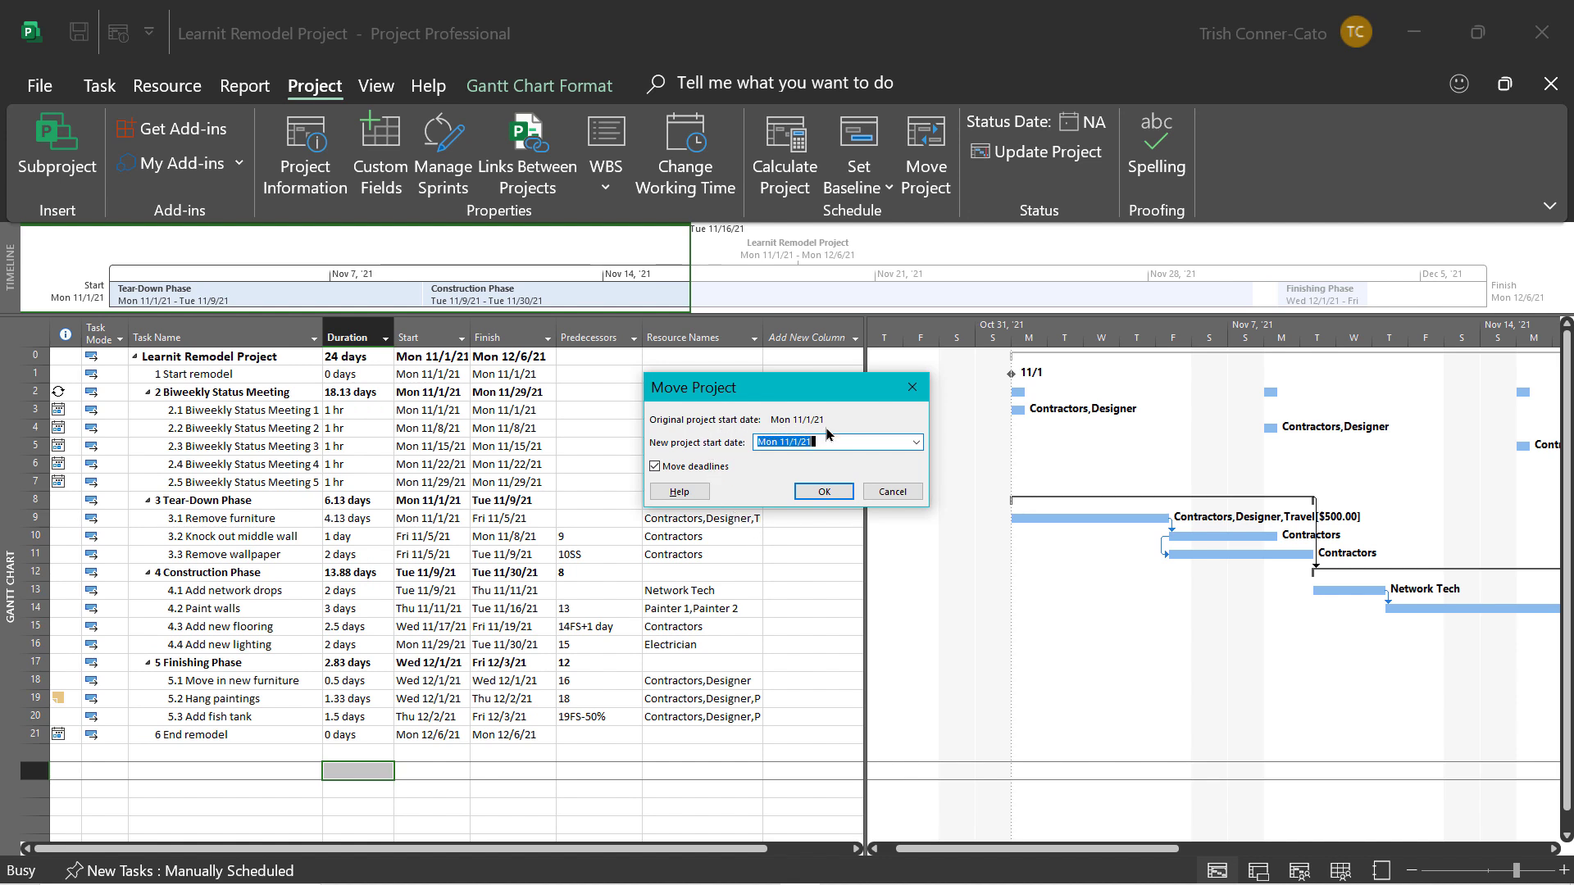
click(915, 442)
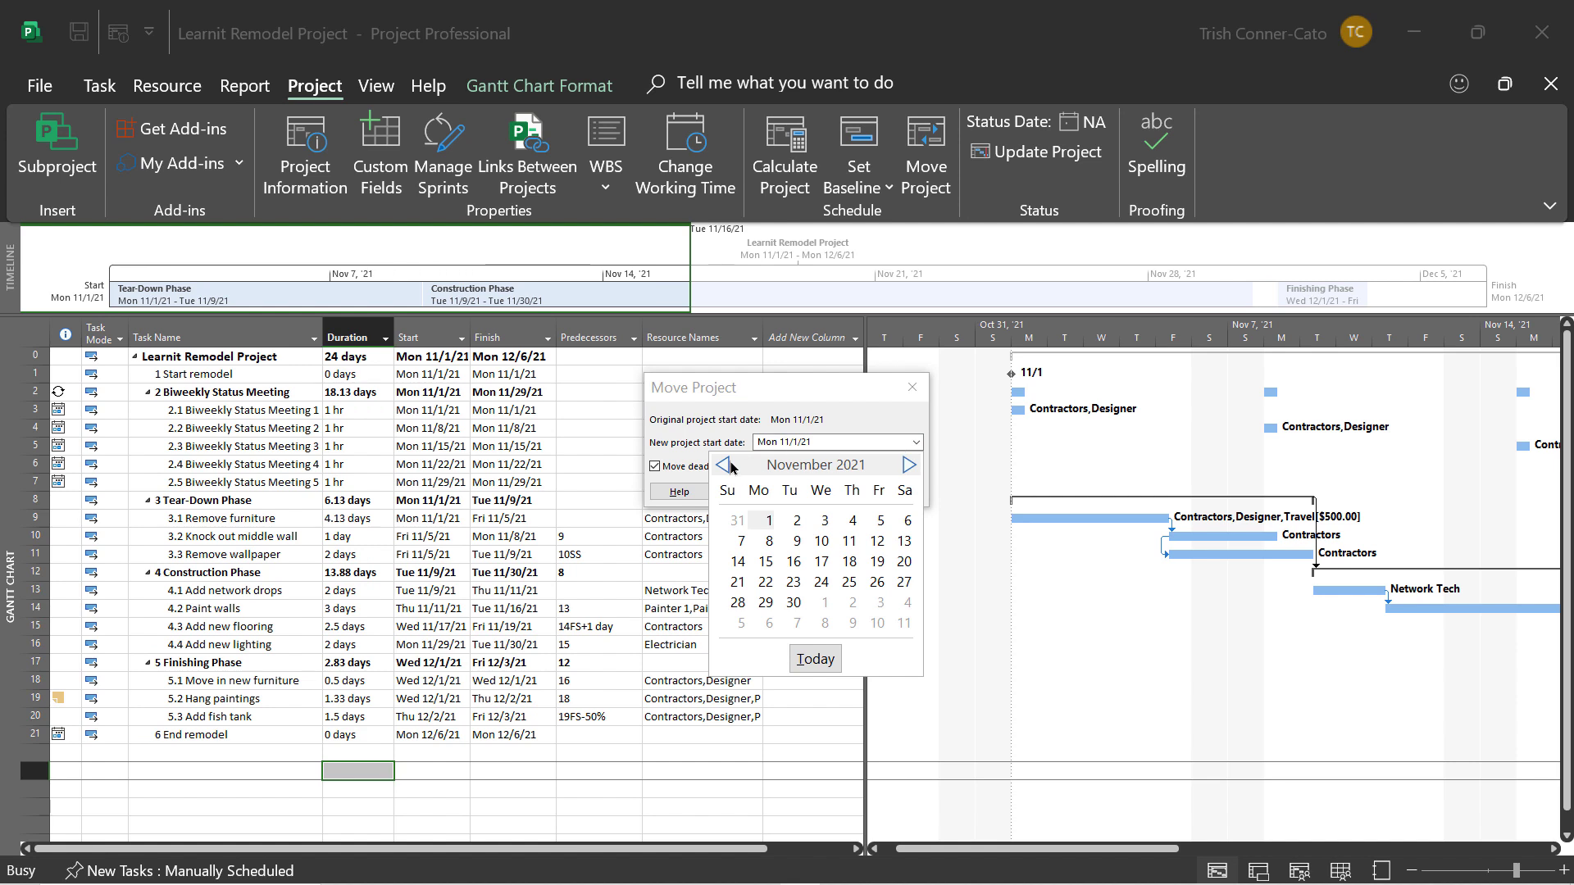
click(723, 465)
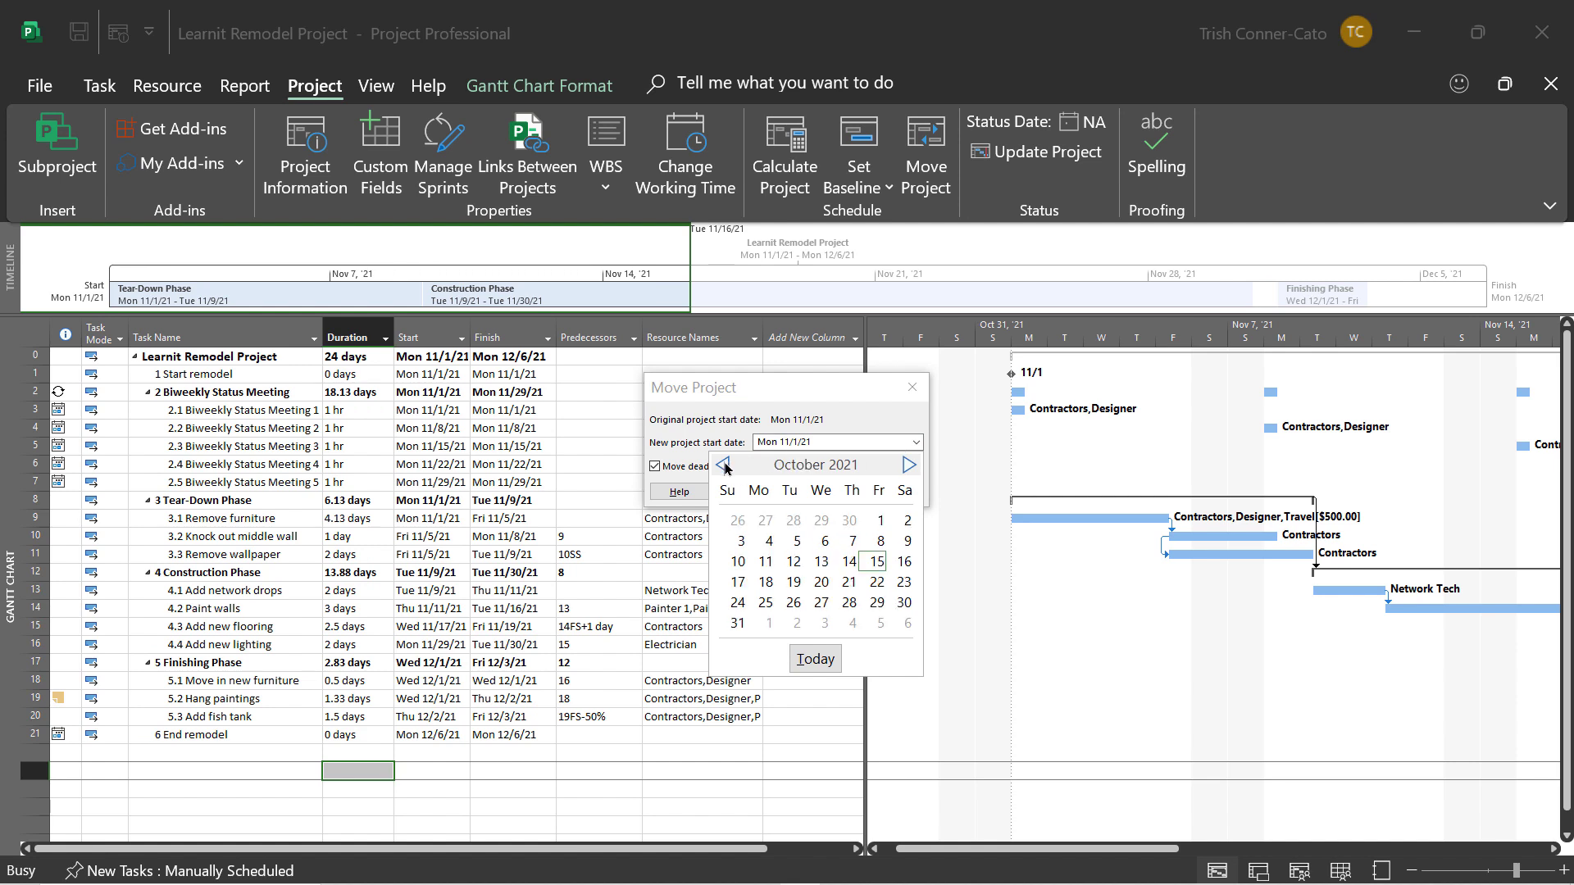
click(765, 583)
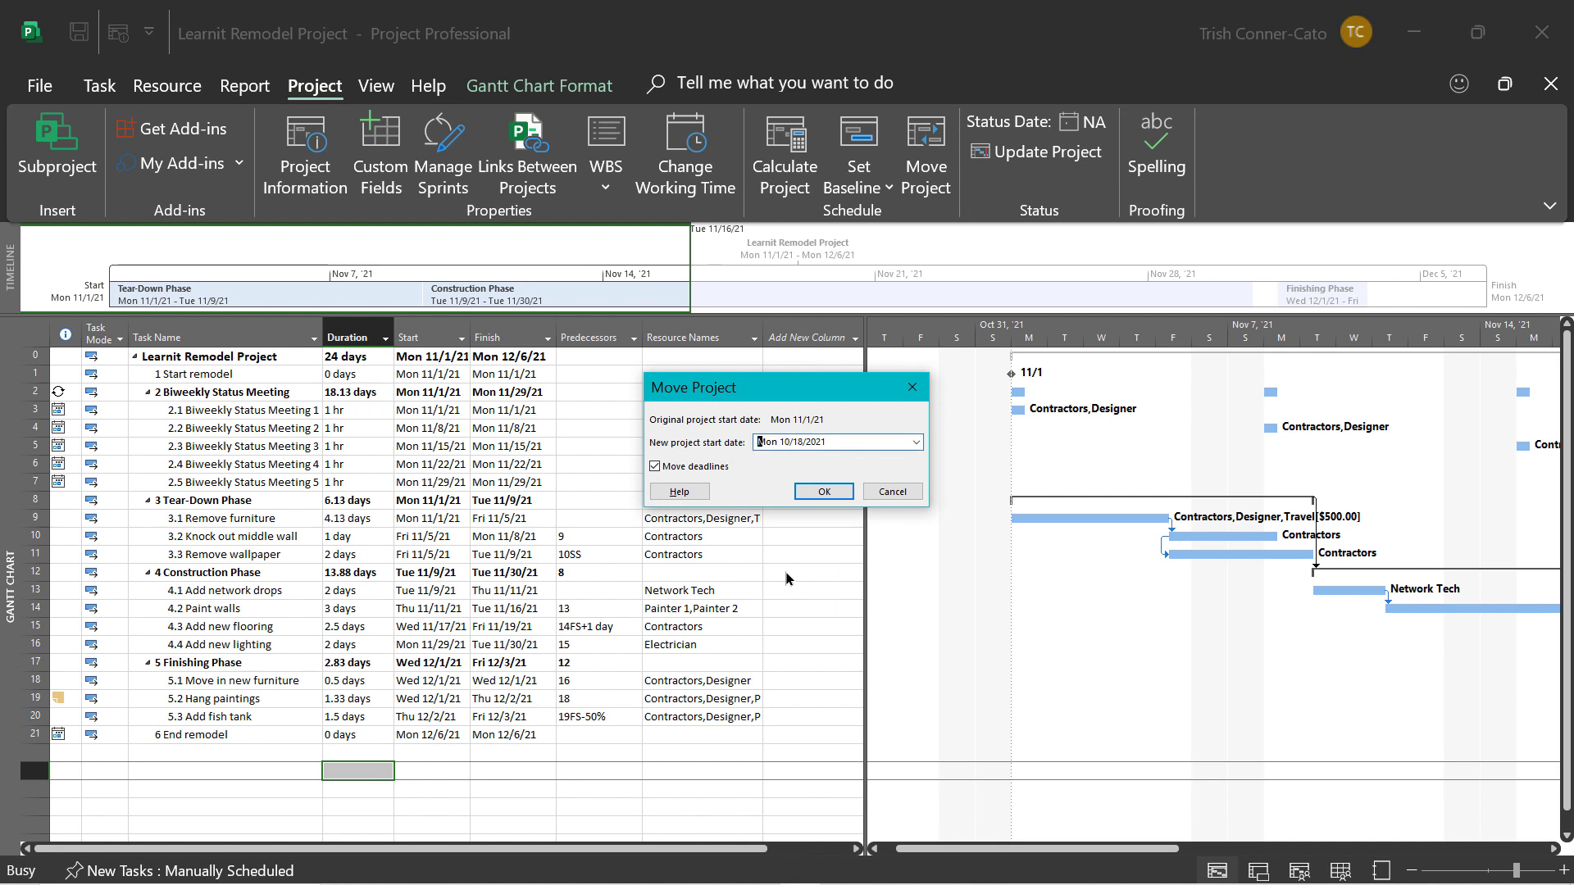
click(816, 492)
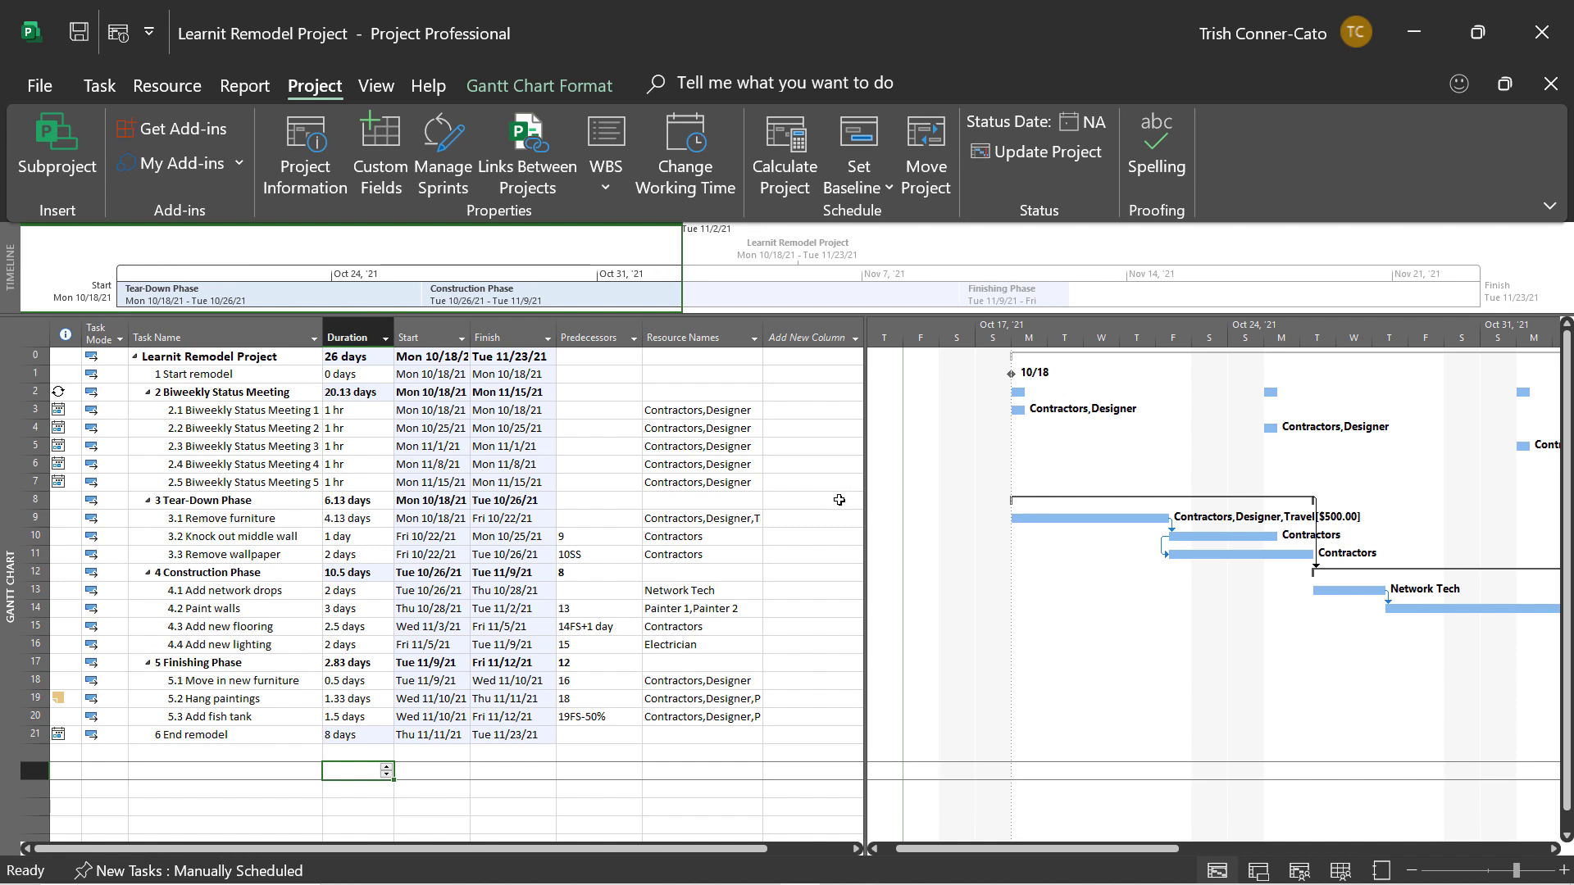
drag(472, 339, 484, 339)
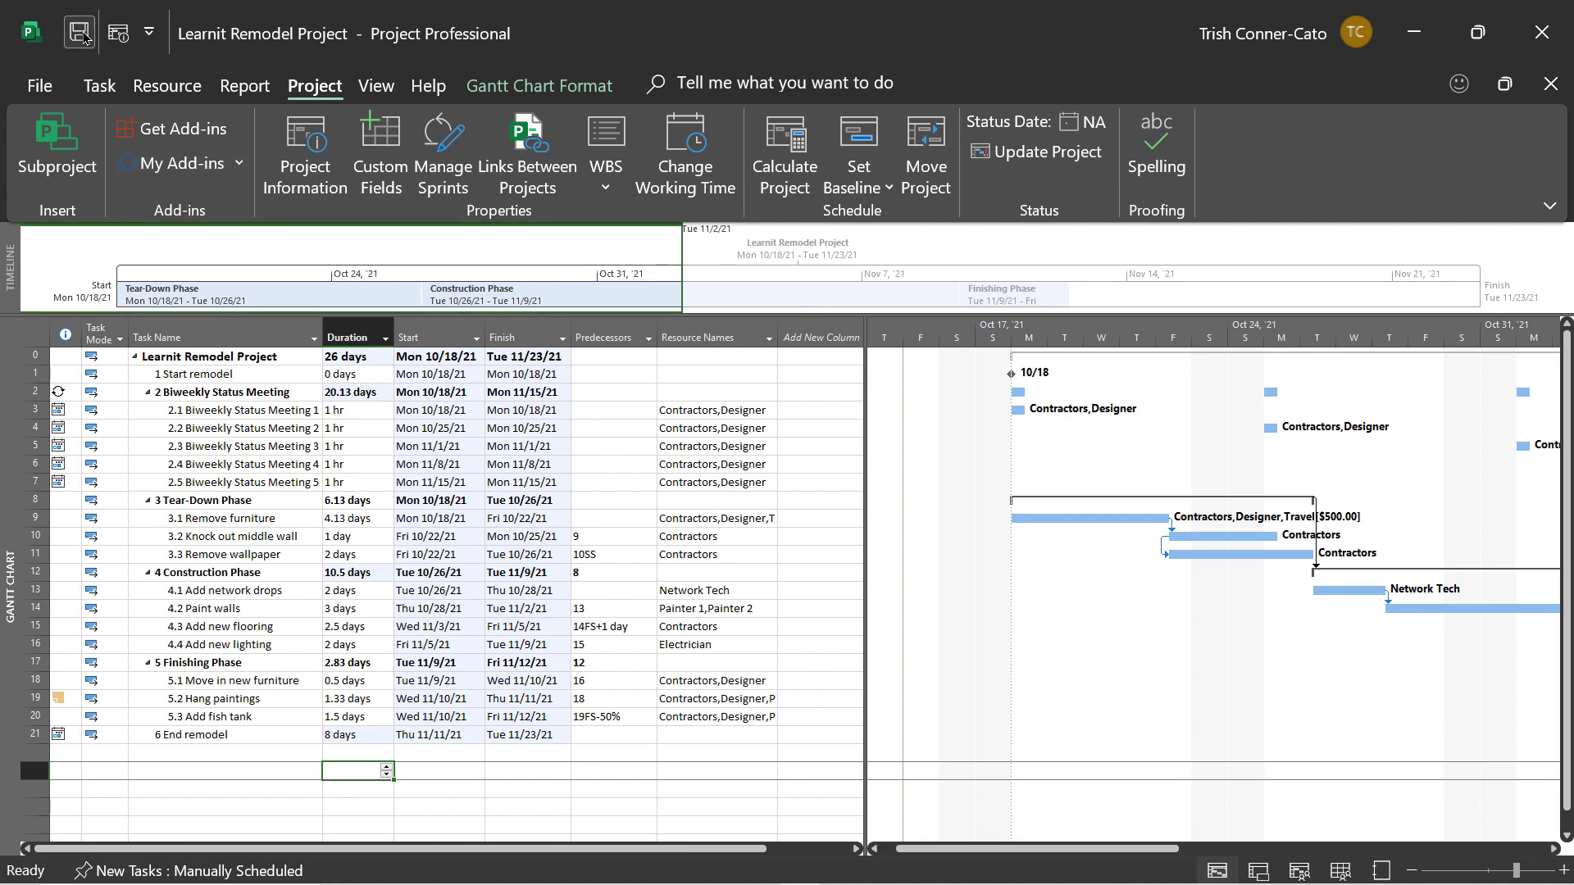
Apply the TRACKING WITH BASELINE VALUES table and widen the table area to show the columns up to Baseline Cost
click(377, 86)
click(587, 184)
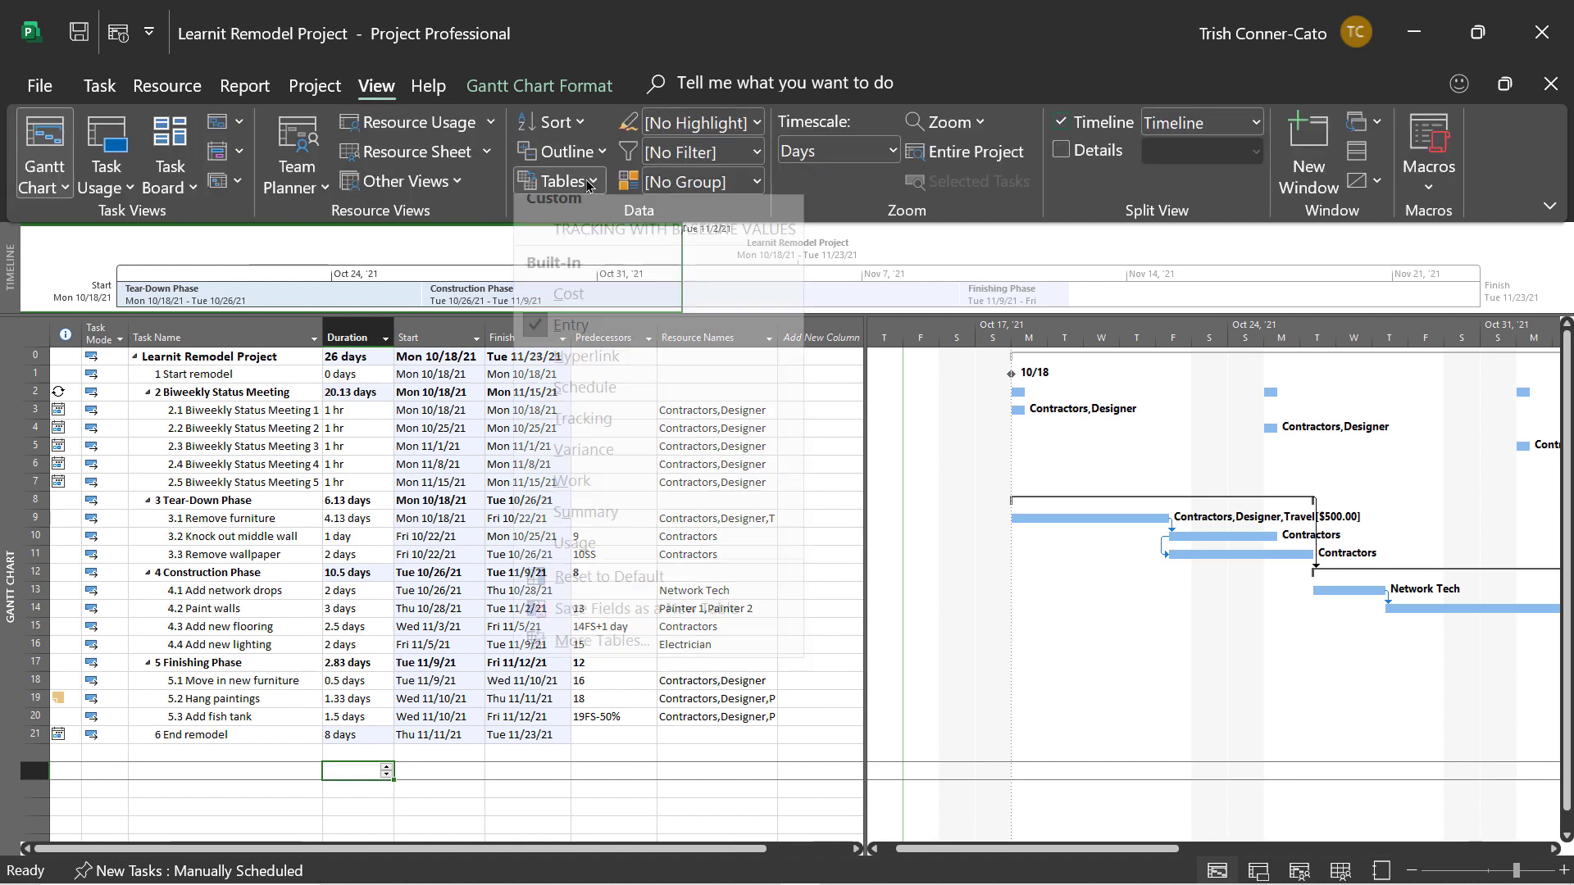
click(607, 242)
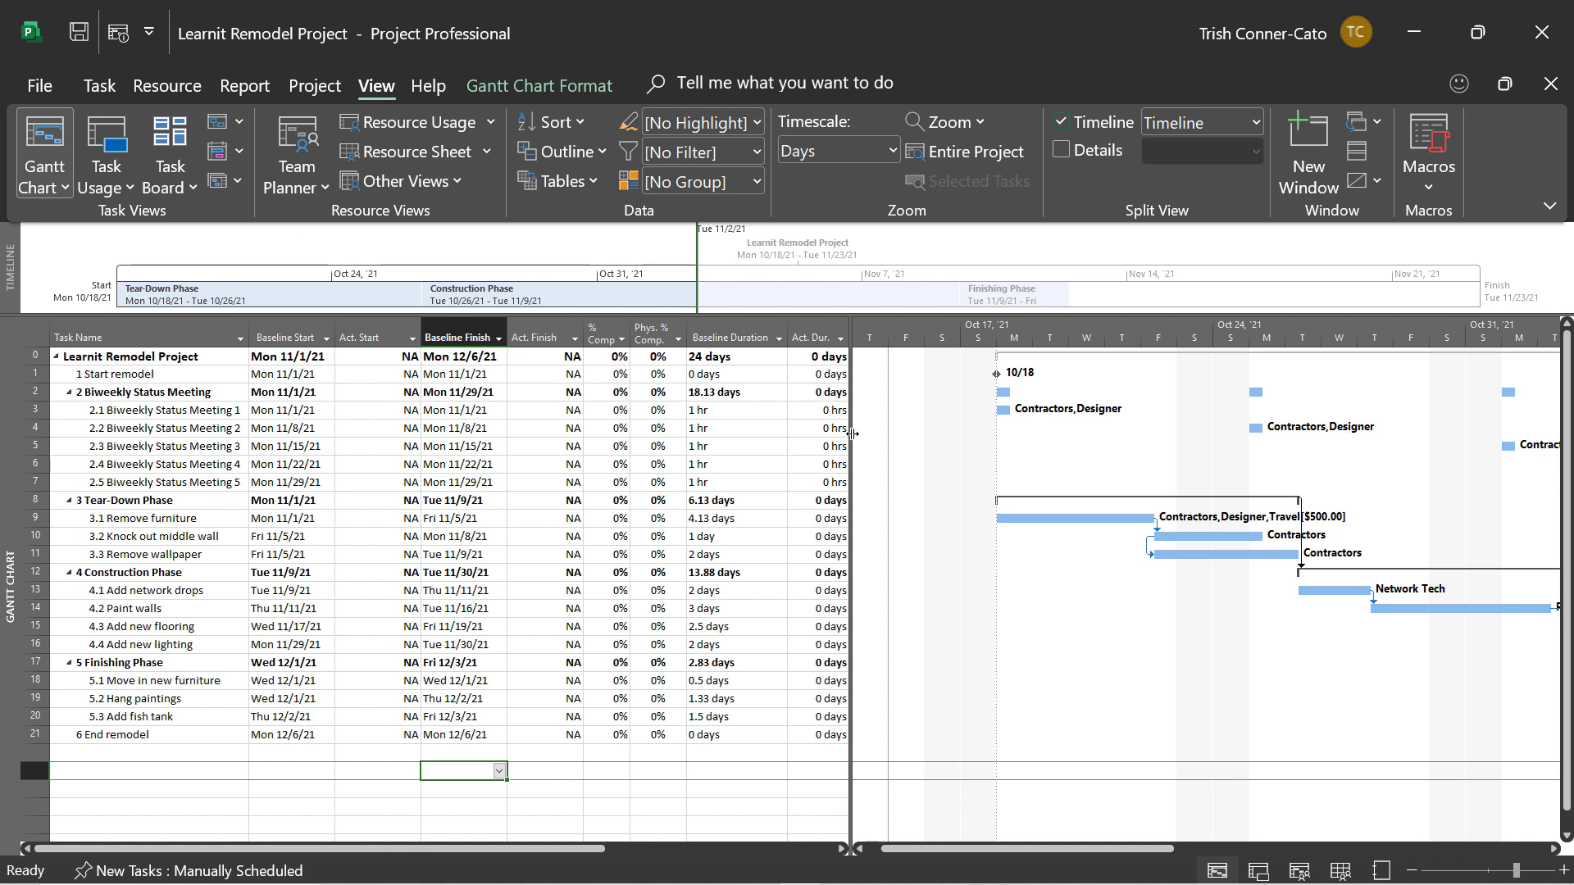
drag(852, 434, 960, 433)
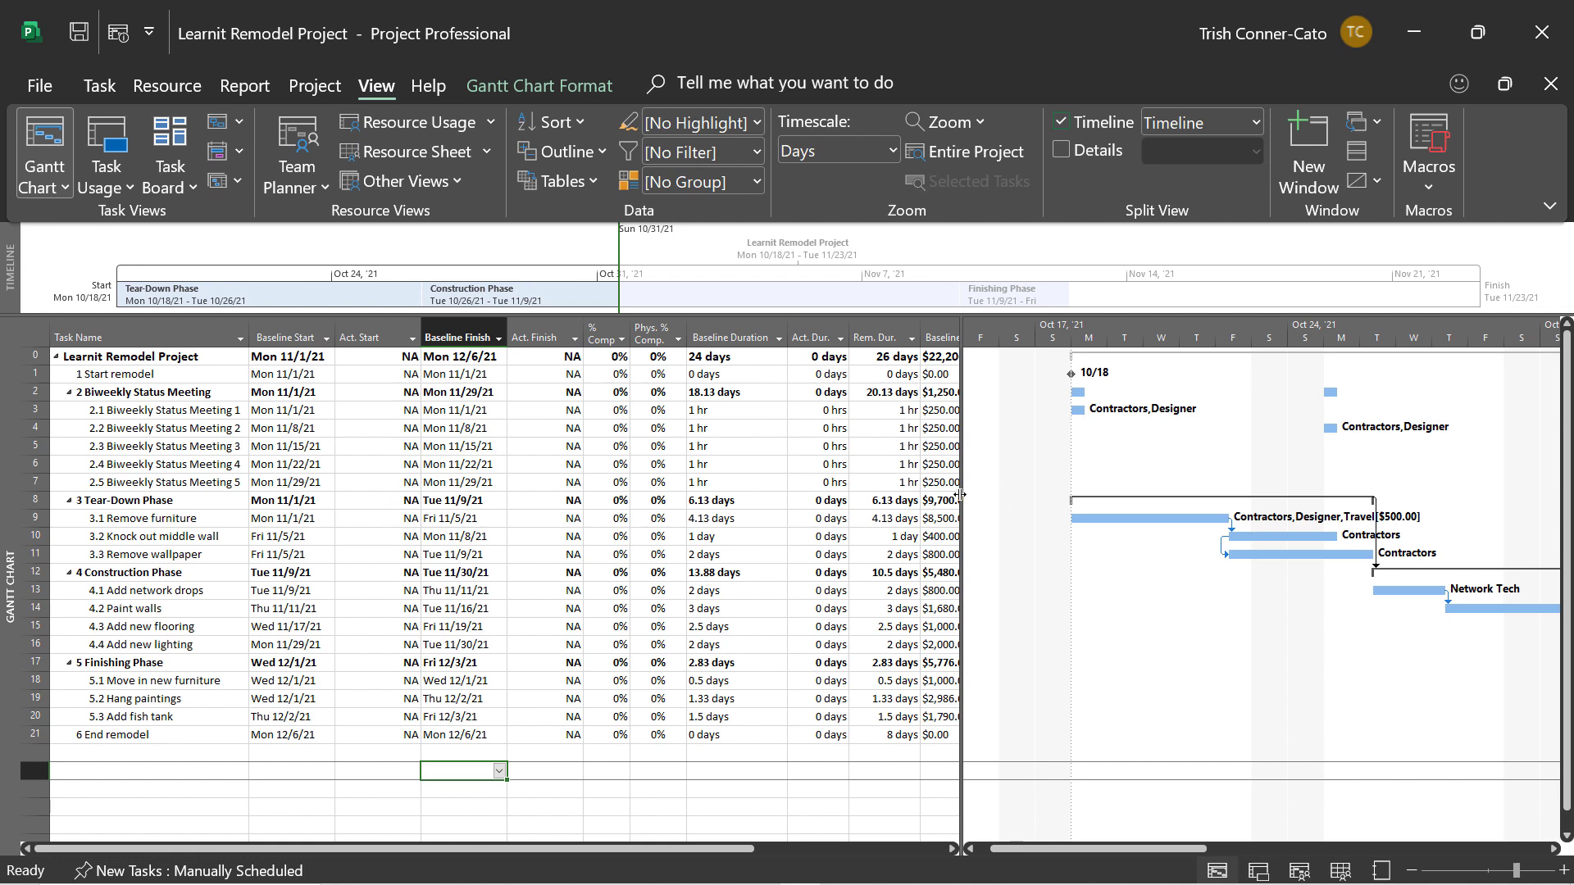
Widen the table area to show columns through Actual Work and set the actual duration of Remove wallpaper to 1 day
drag(958, 495, 1170, 517)
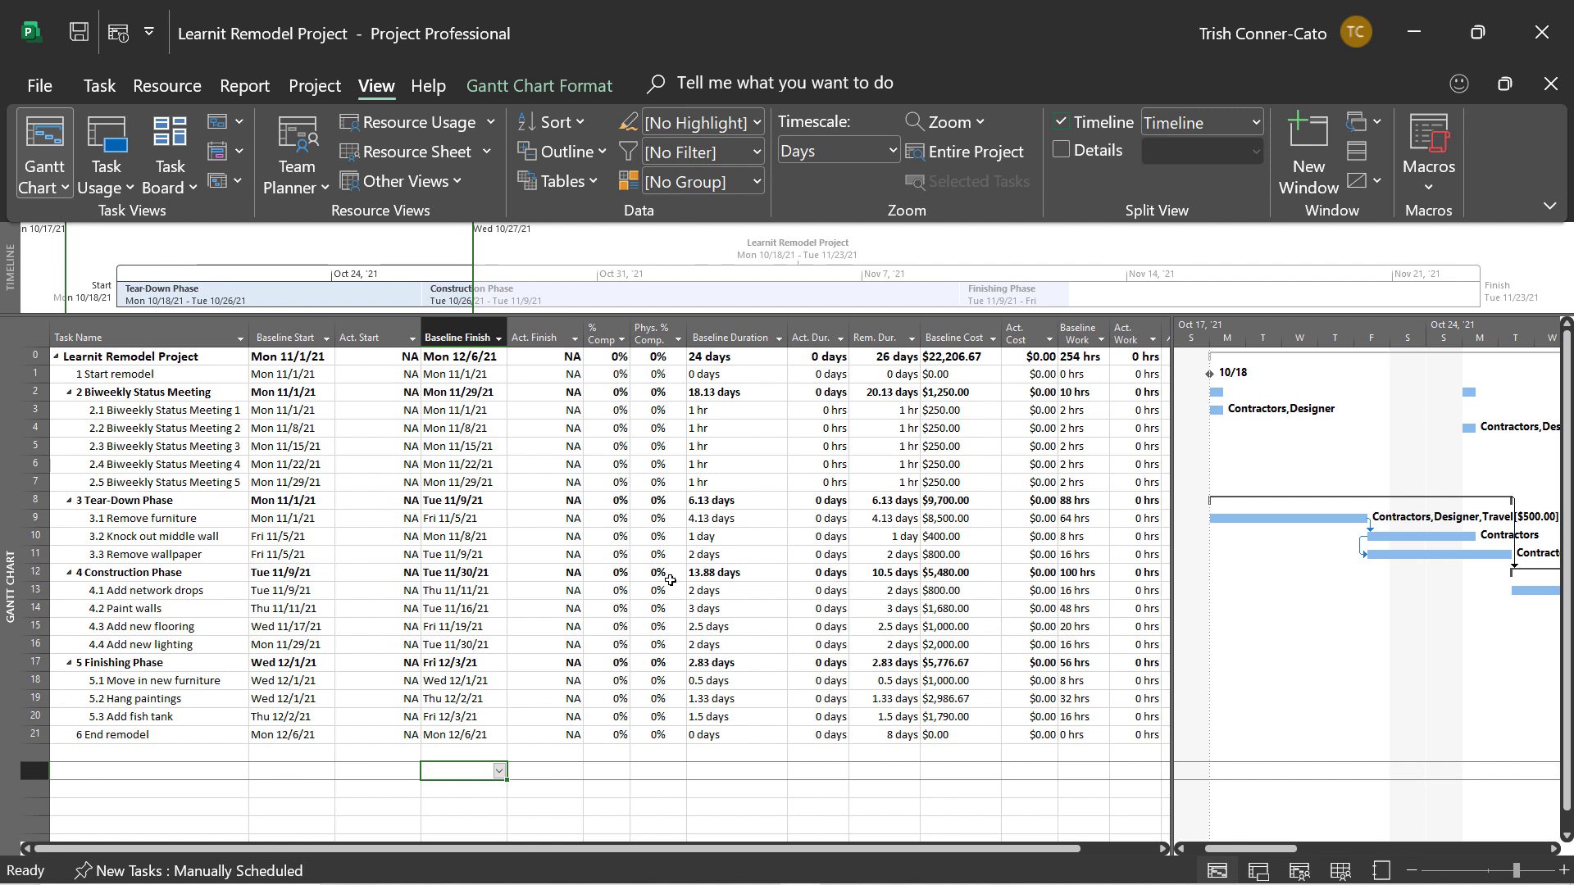
click(769, 561)
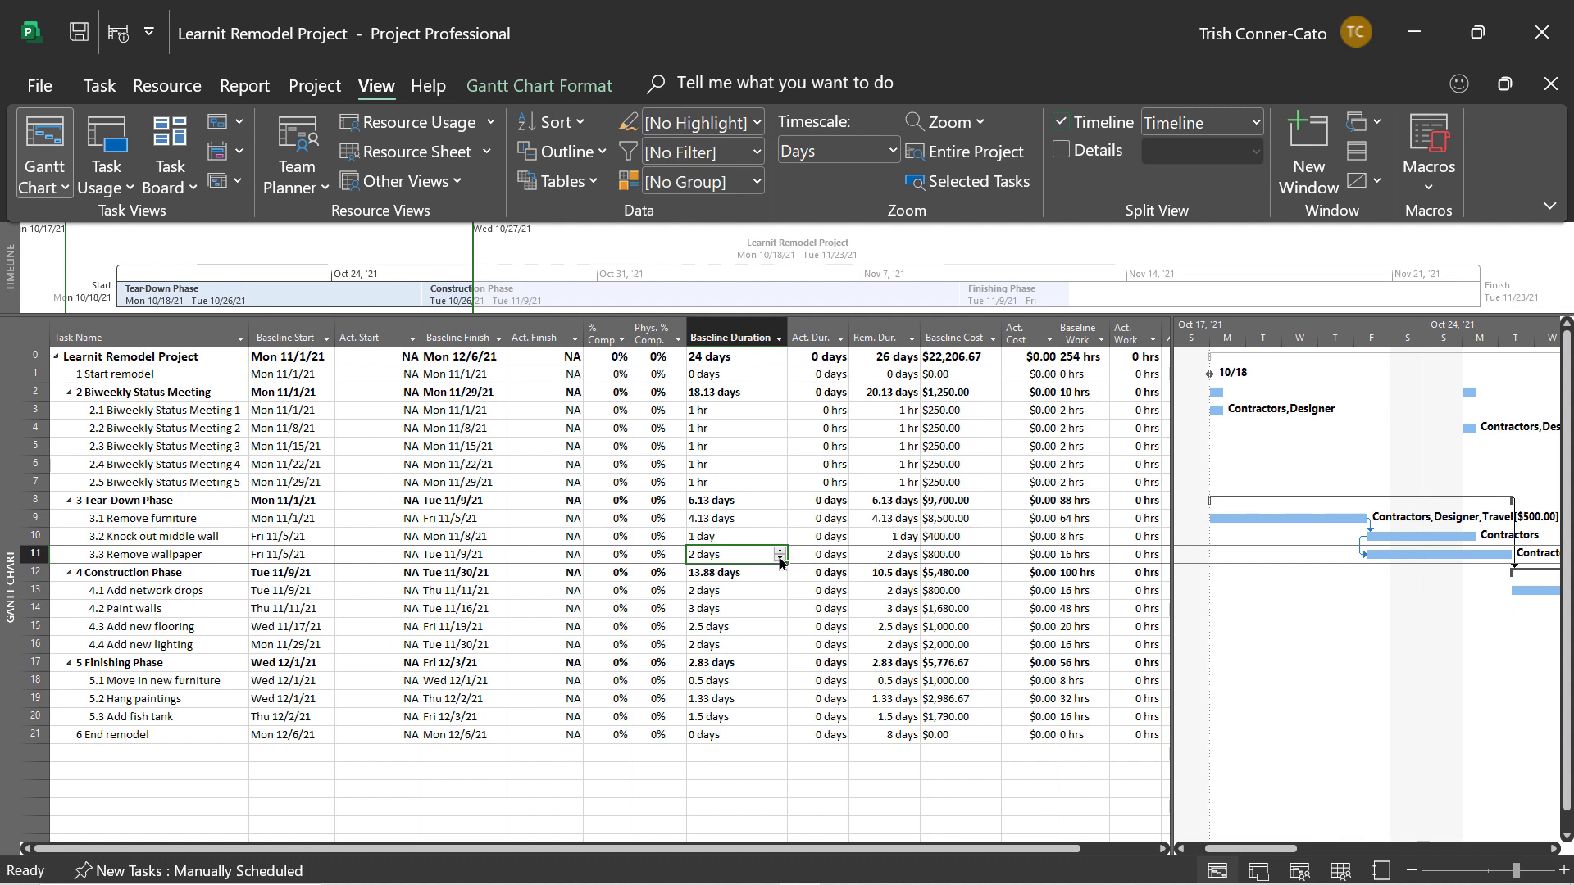
click(814, 554)
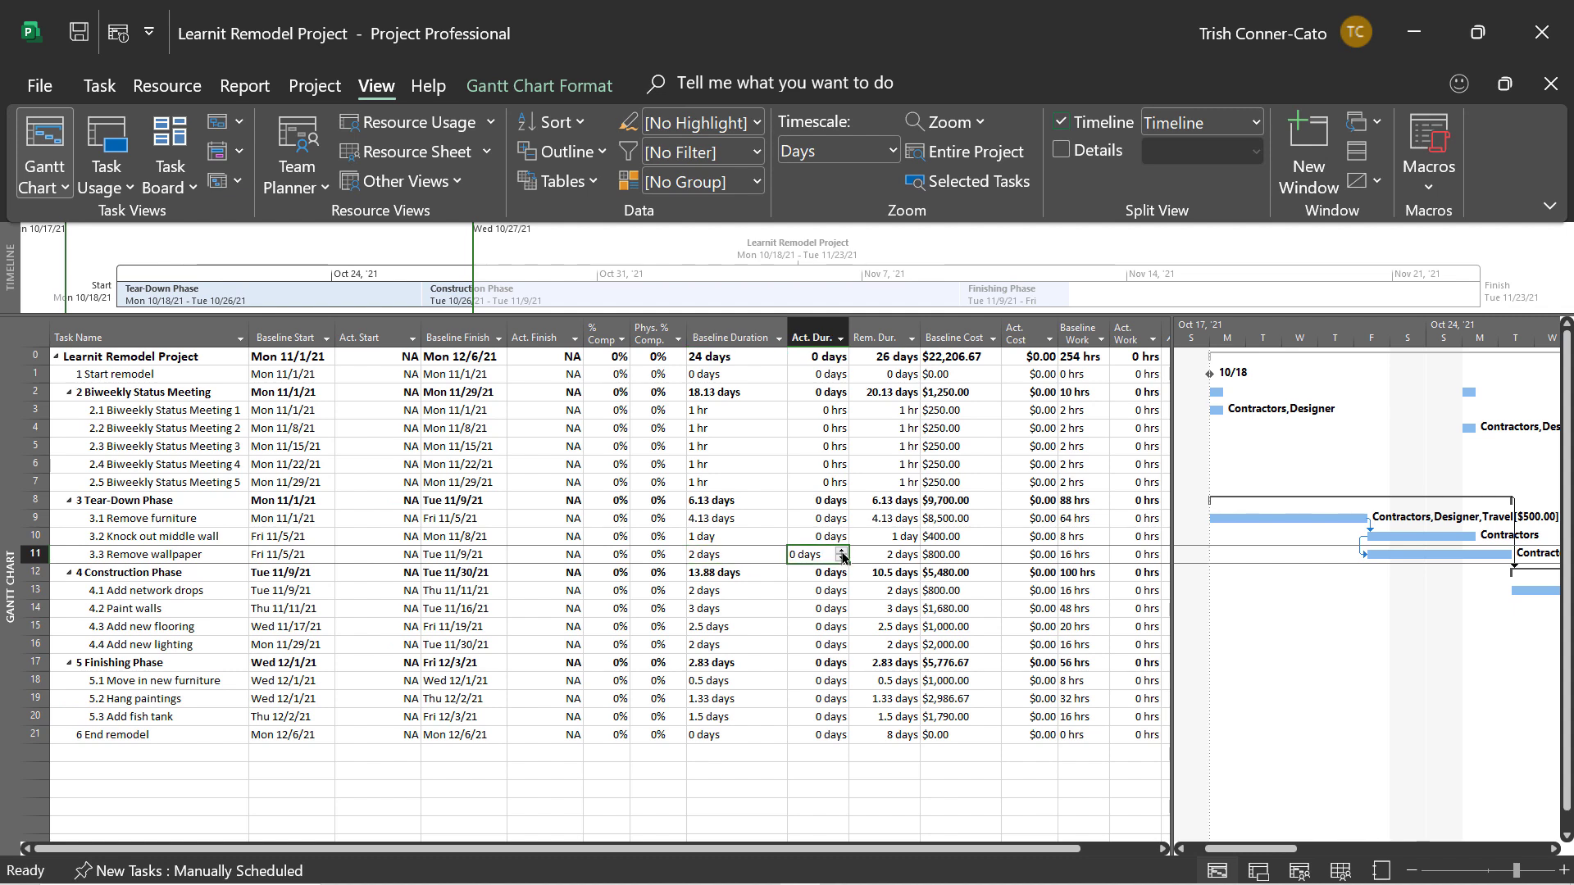
click(842, 553)
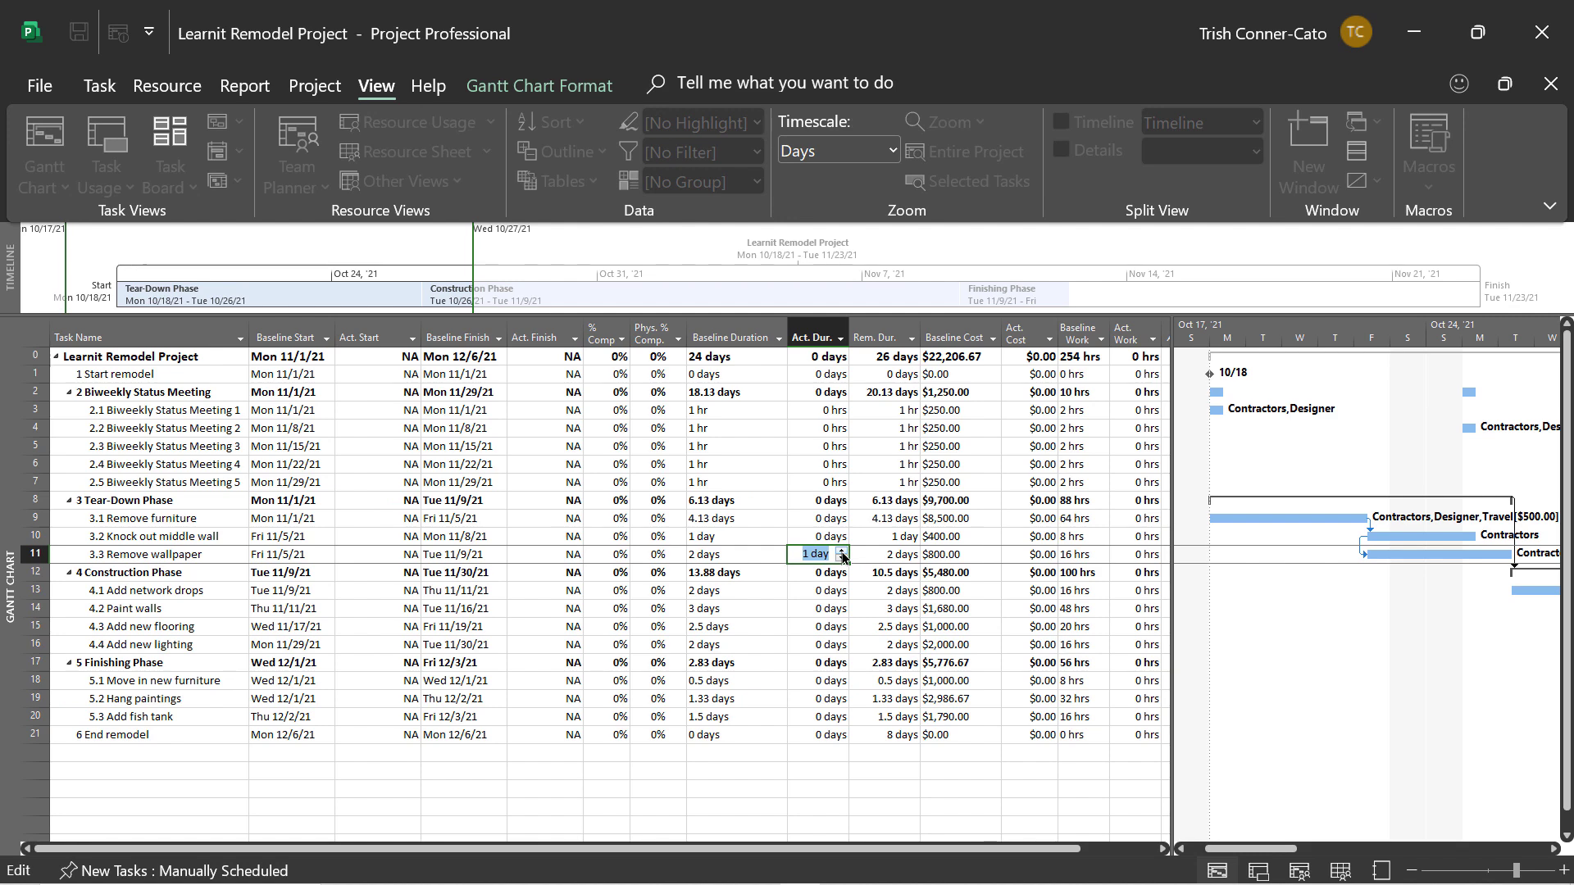
click(859, 554)
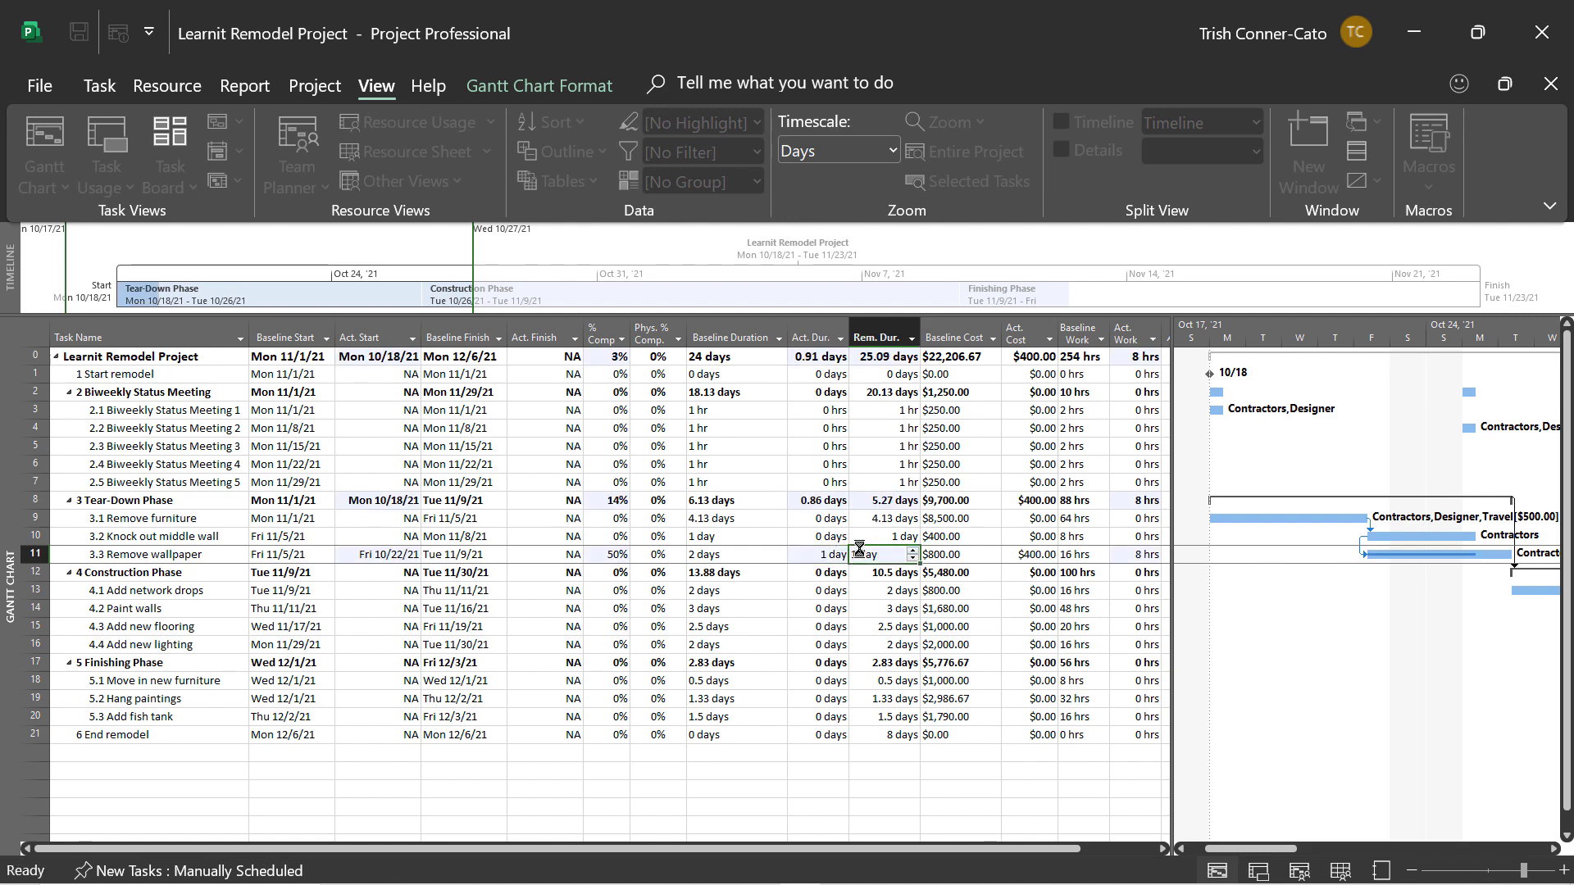
Set the actual duration of Remove wallpaper to 3 days
click(769, 557)
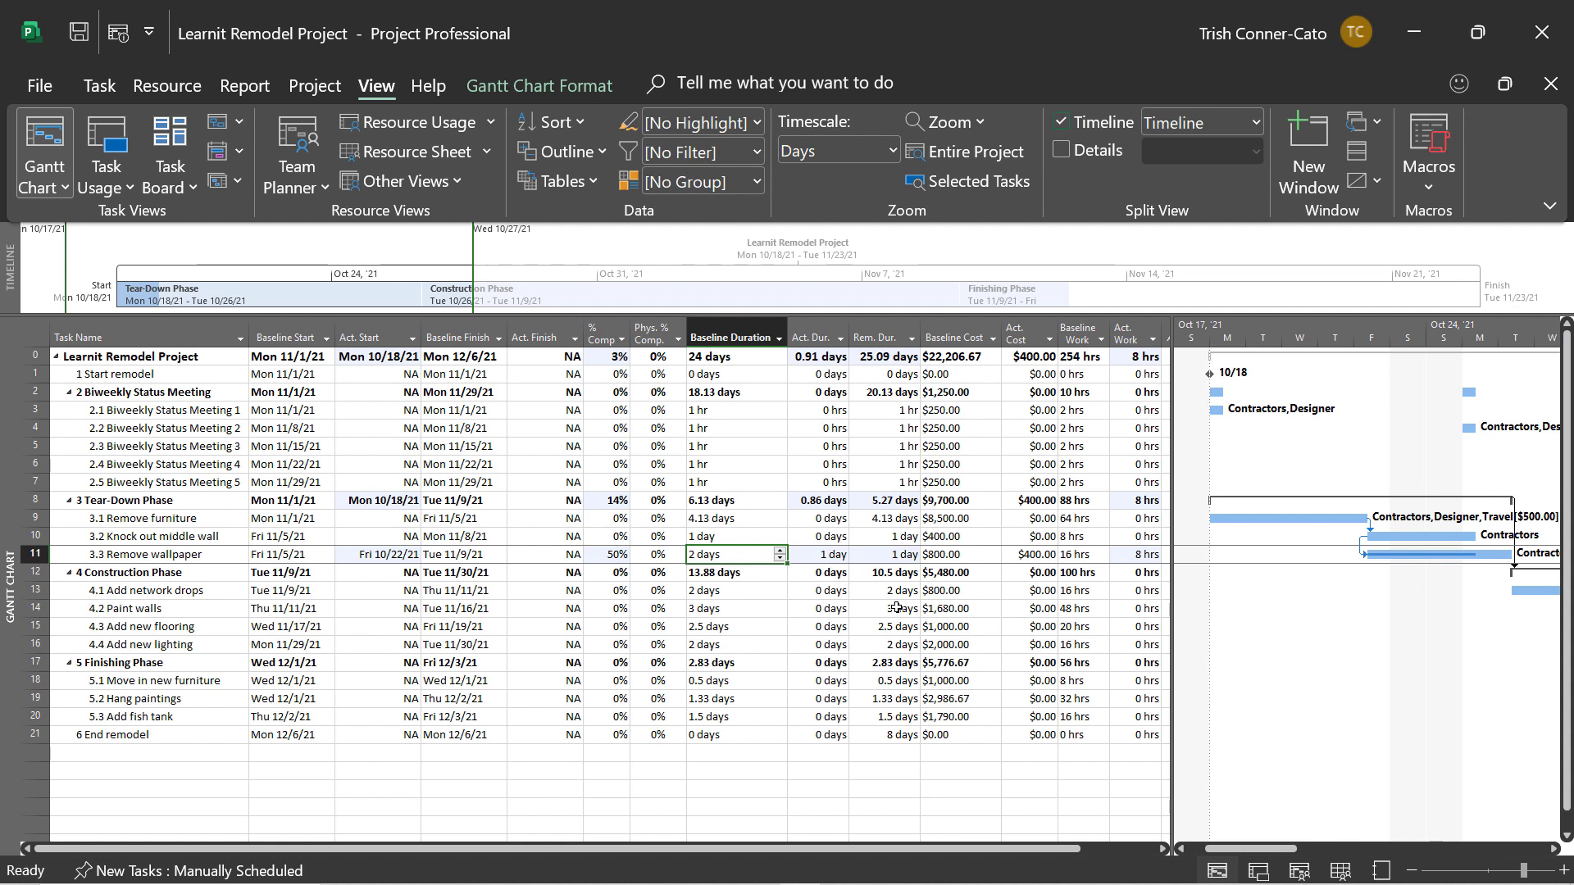
click(829, 556)
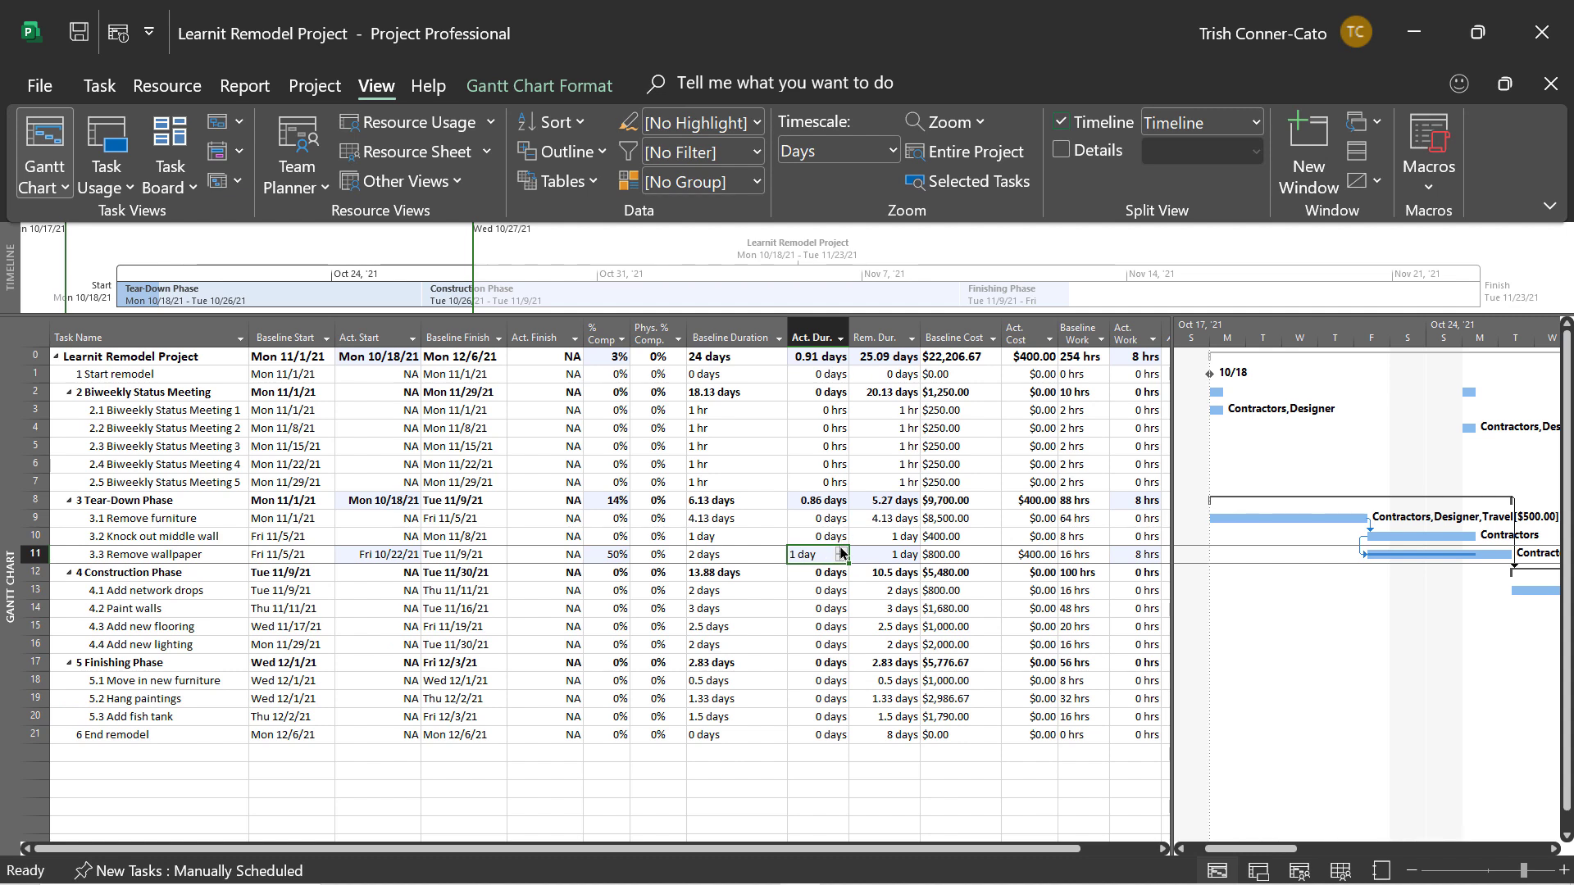
click(841, 551)
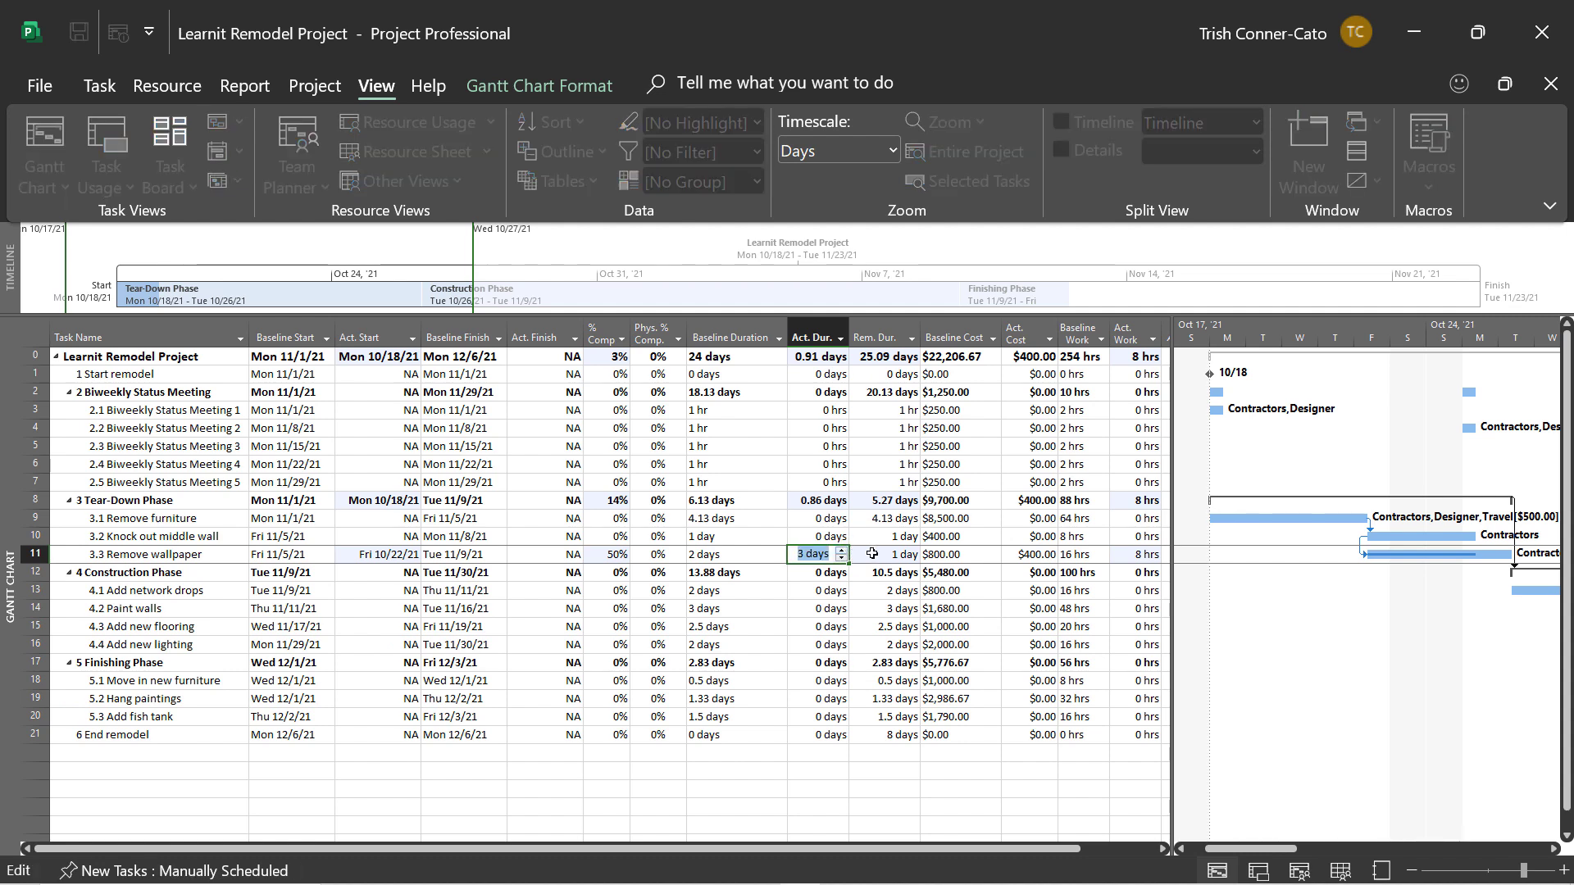
click(873, 554)
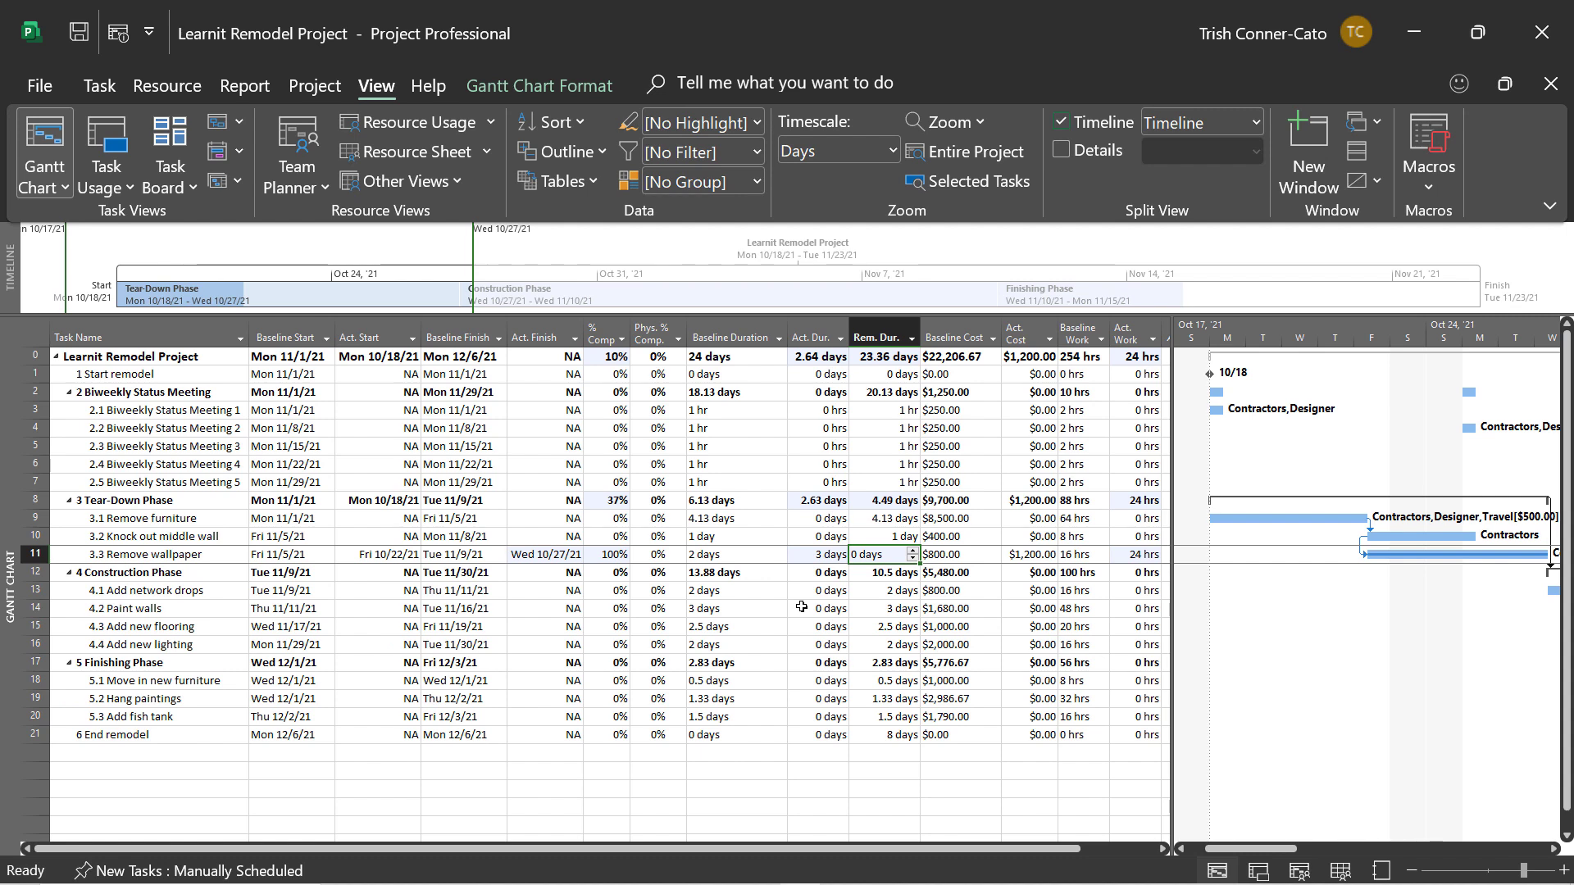
Switch the Gantt Chart back to the Entry table and save the project
click(592, 183)
click(566, 337)
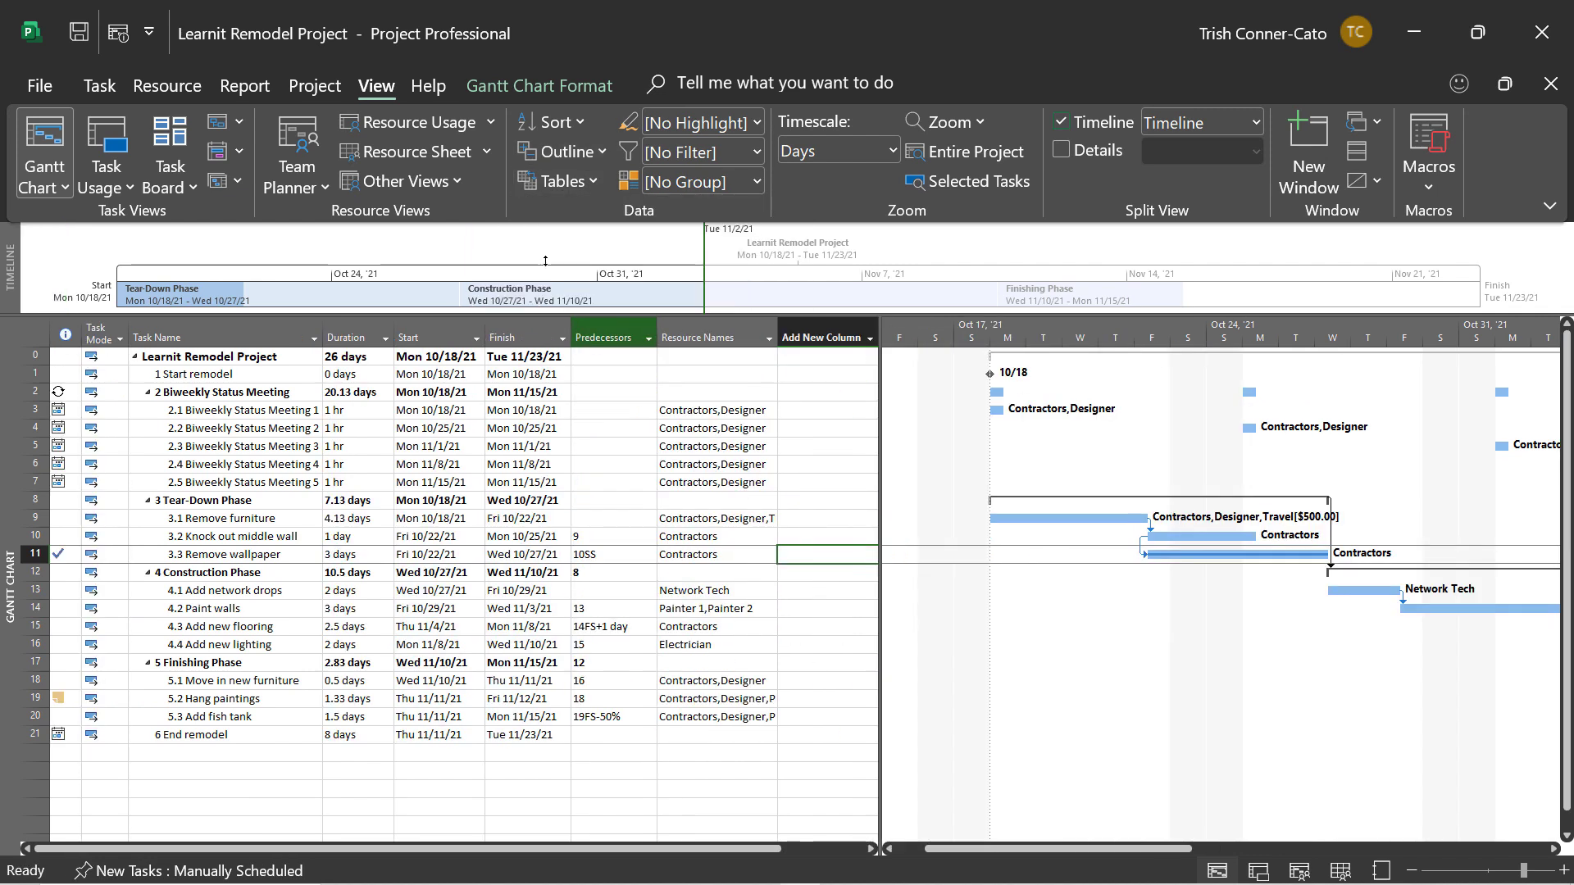
click(85, 33)
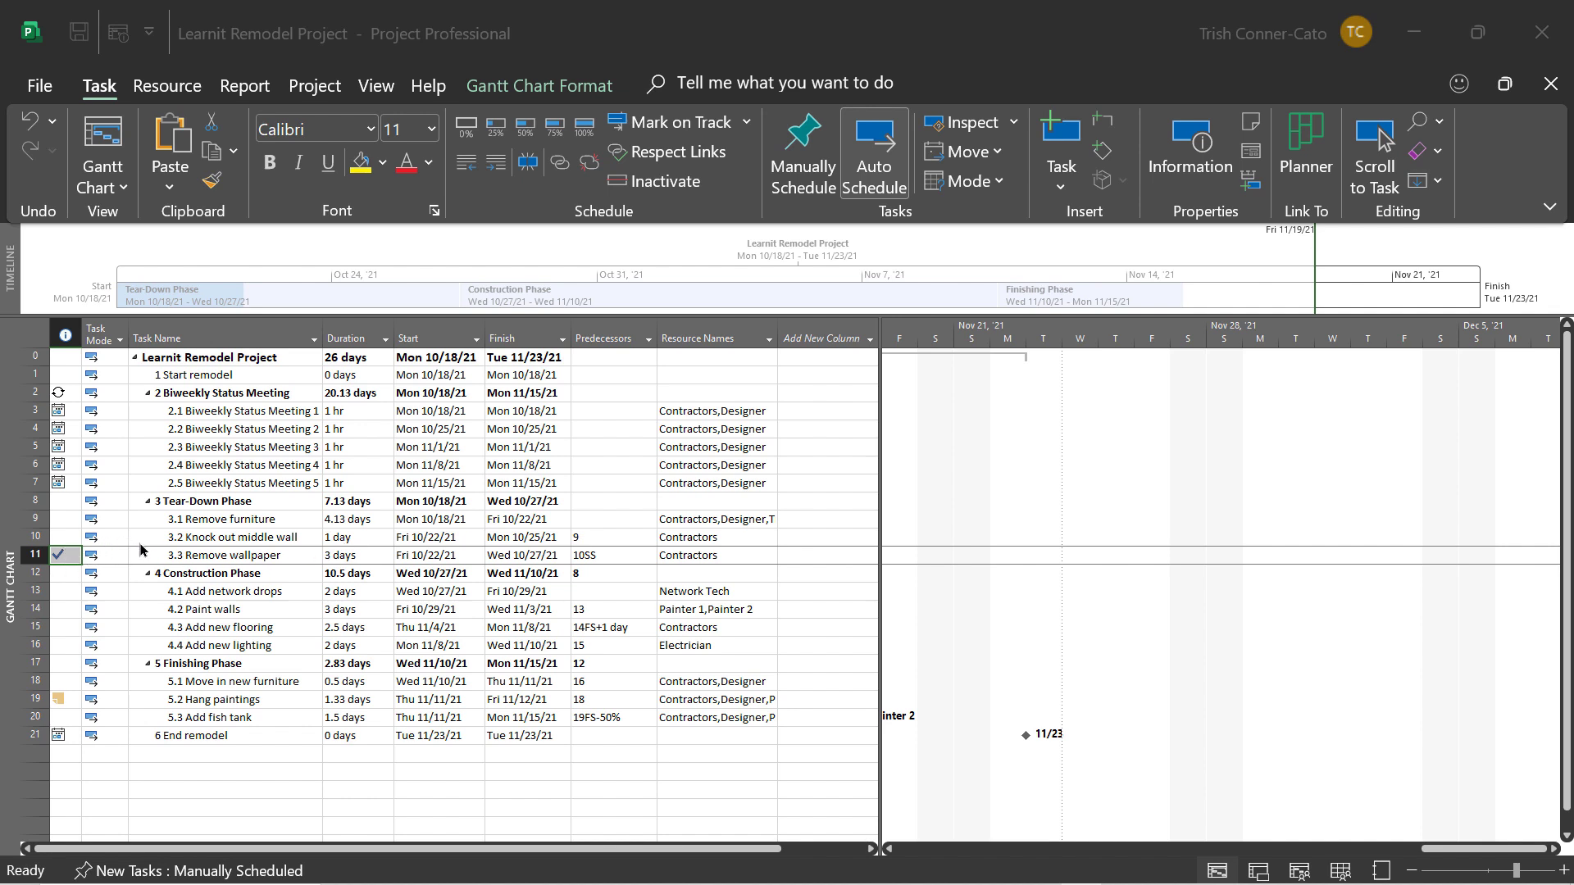
Reset the Remove wallpaper task to 0% complete and save the project again
click(235, 554)
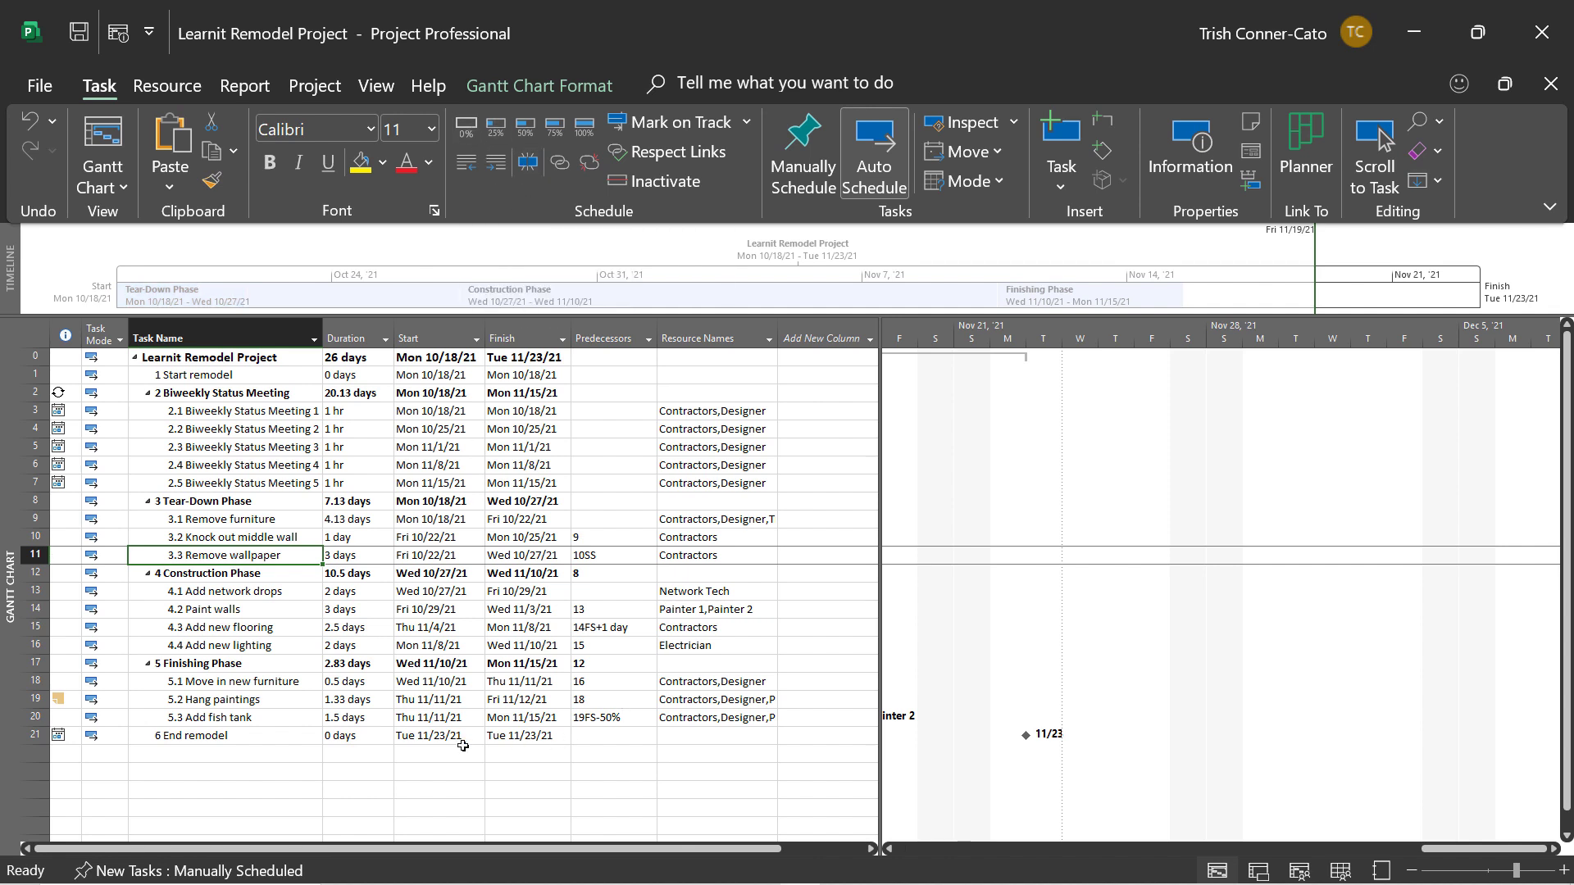
click(78, 32)
Filter the task list with the built-in Milestones filter
click(377, 91)
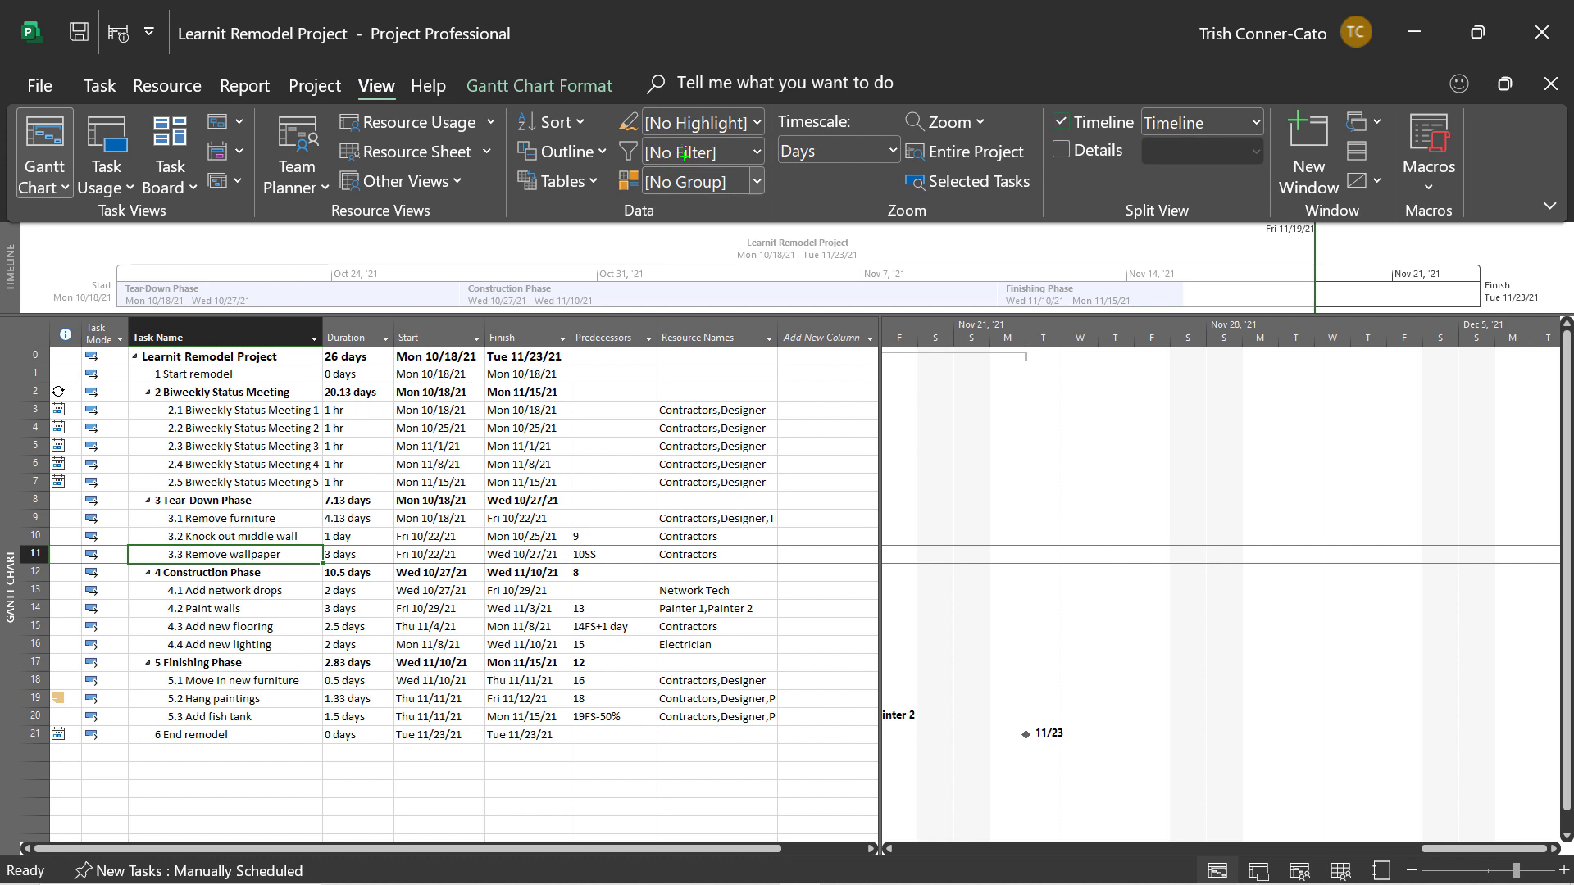
drag(684, 153, 679, 268)
key(Escape)
click(758, 152)
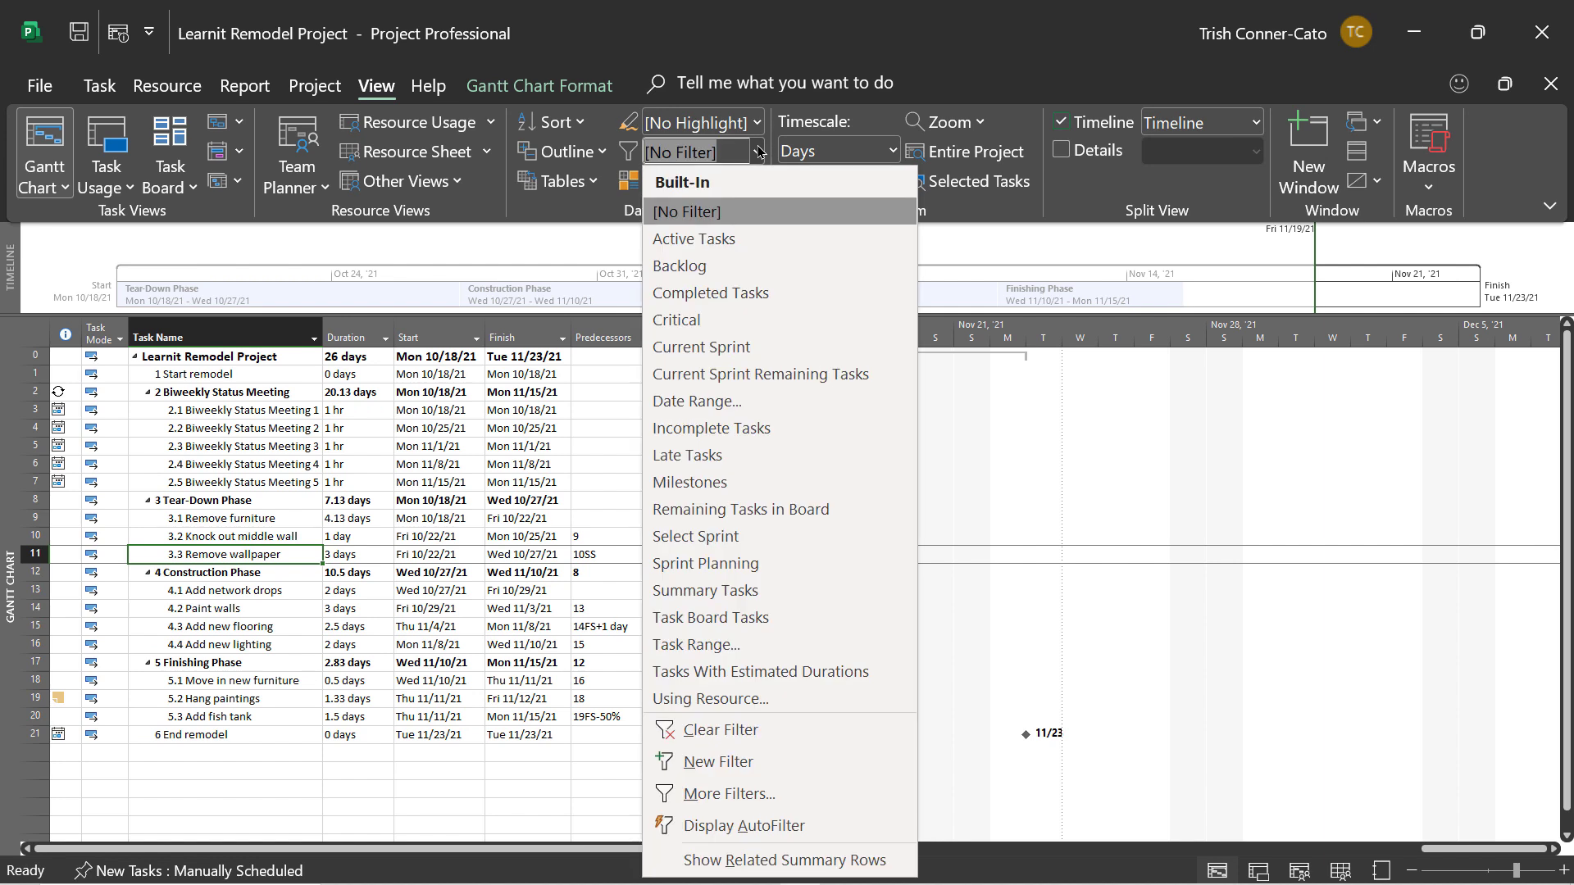
click(685, 484)
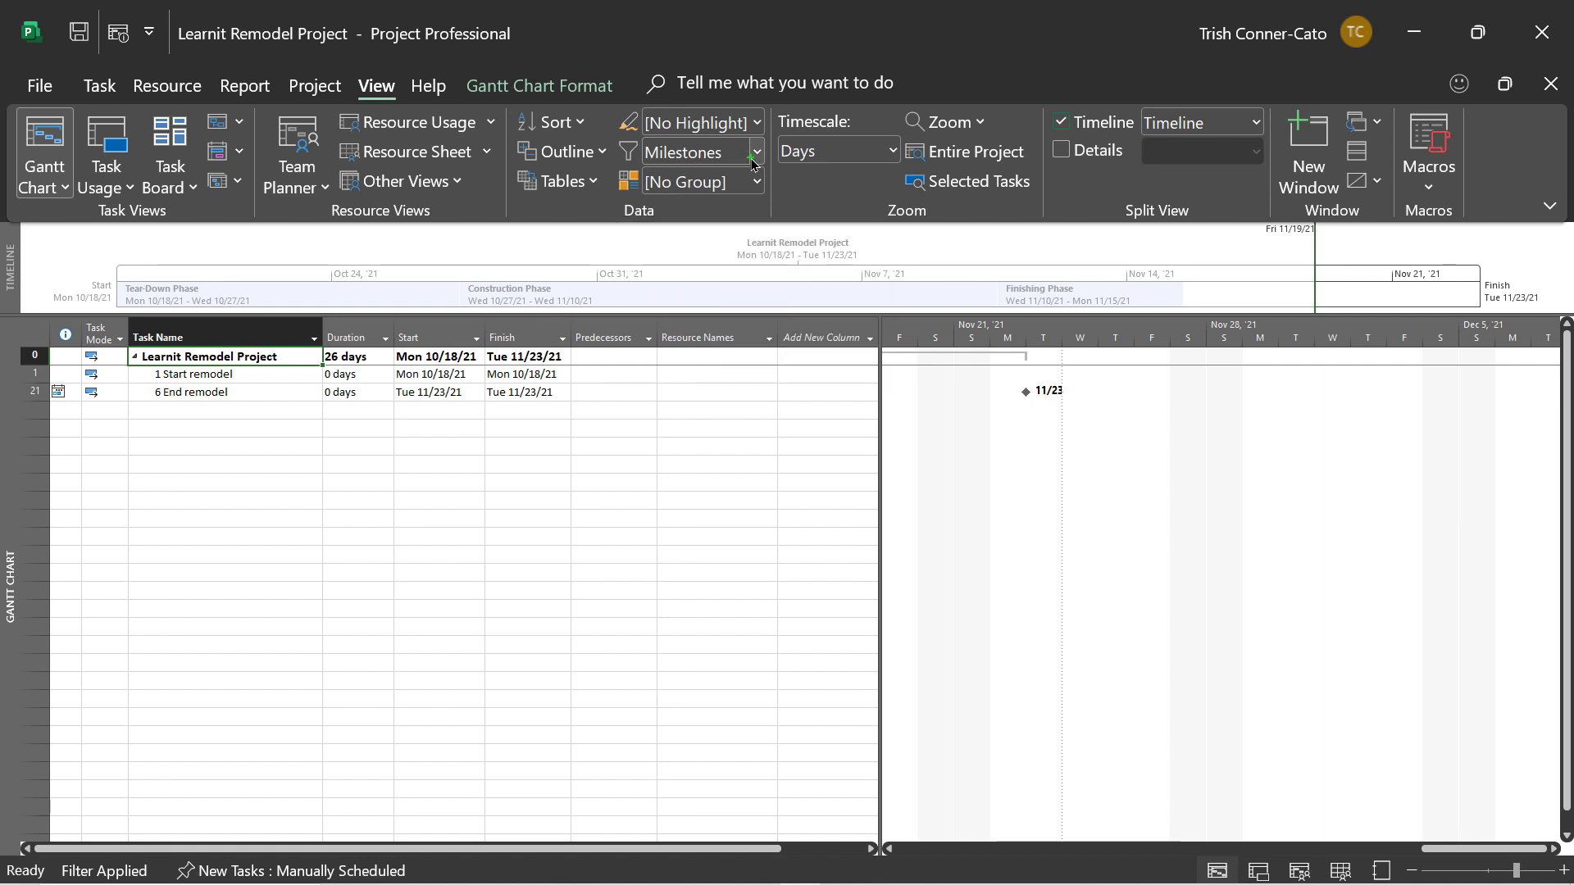
Remove the Milestones filter to show all tasks again
drag(685, 166, 685, 262)
click(756, 152)
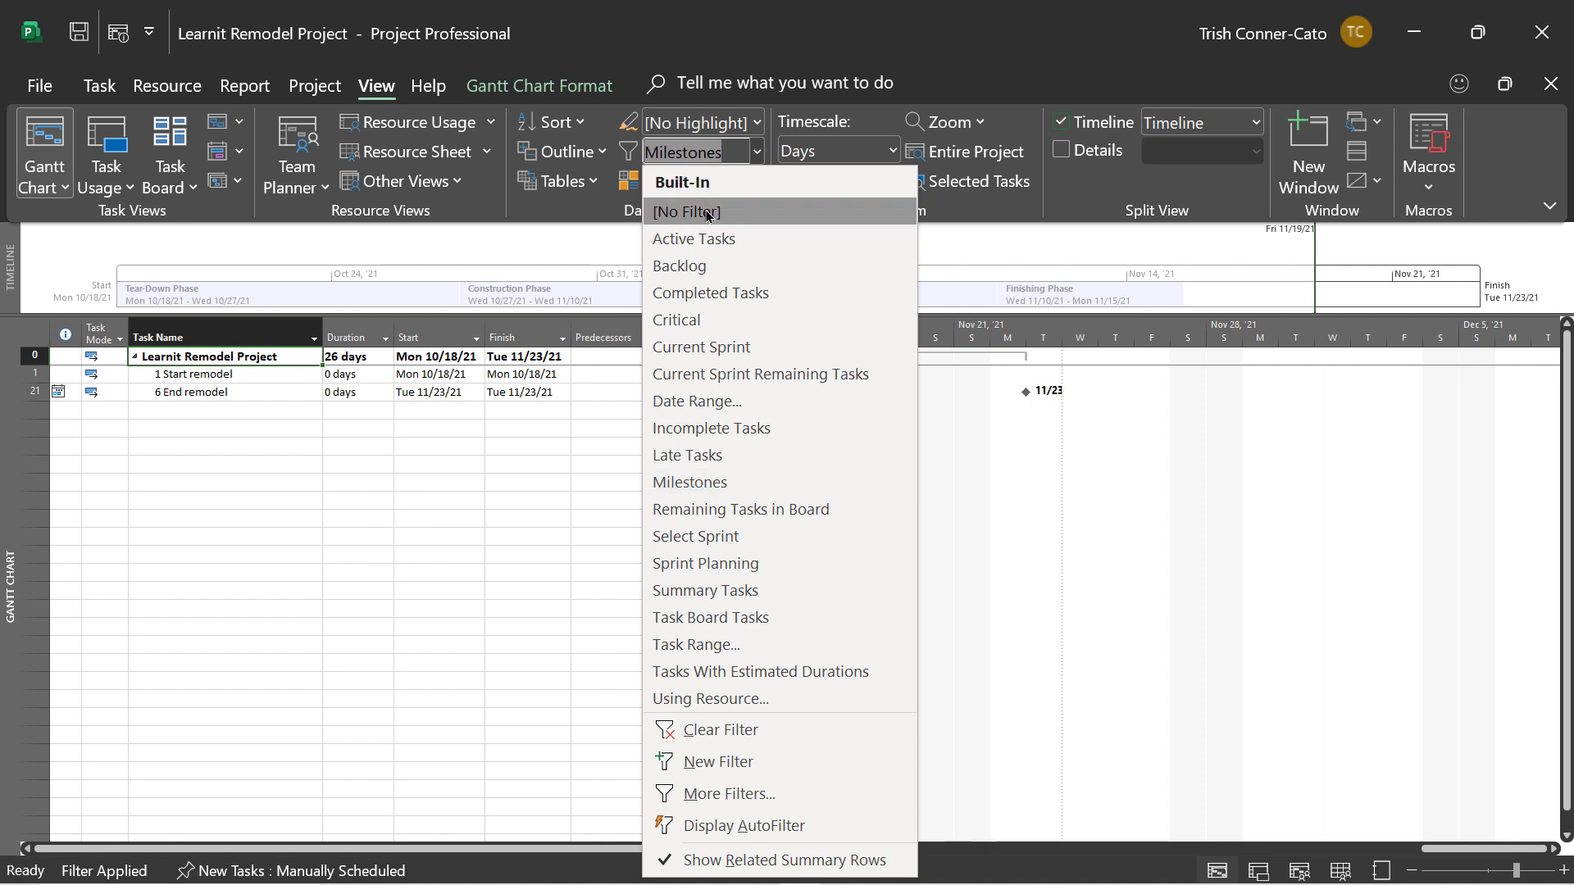
click(707, 215)
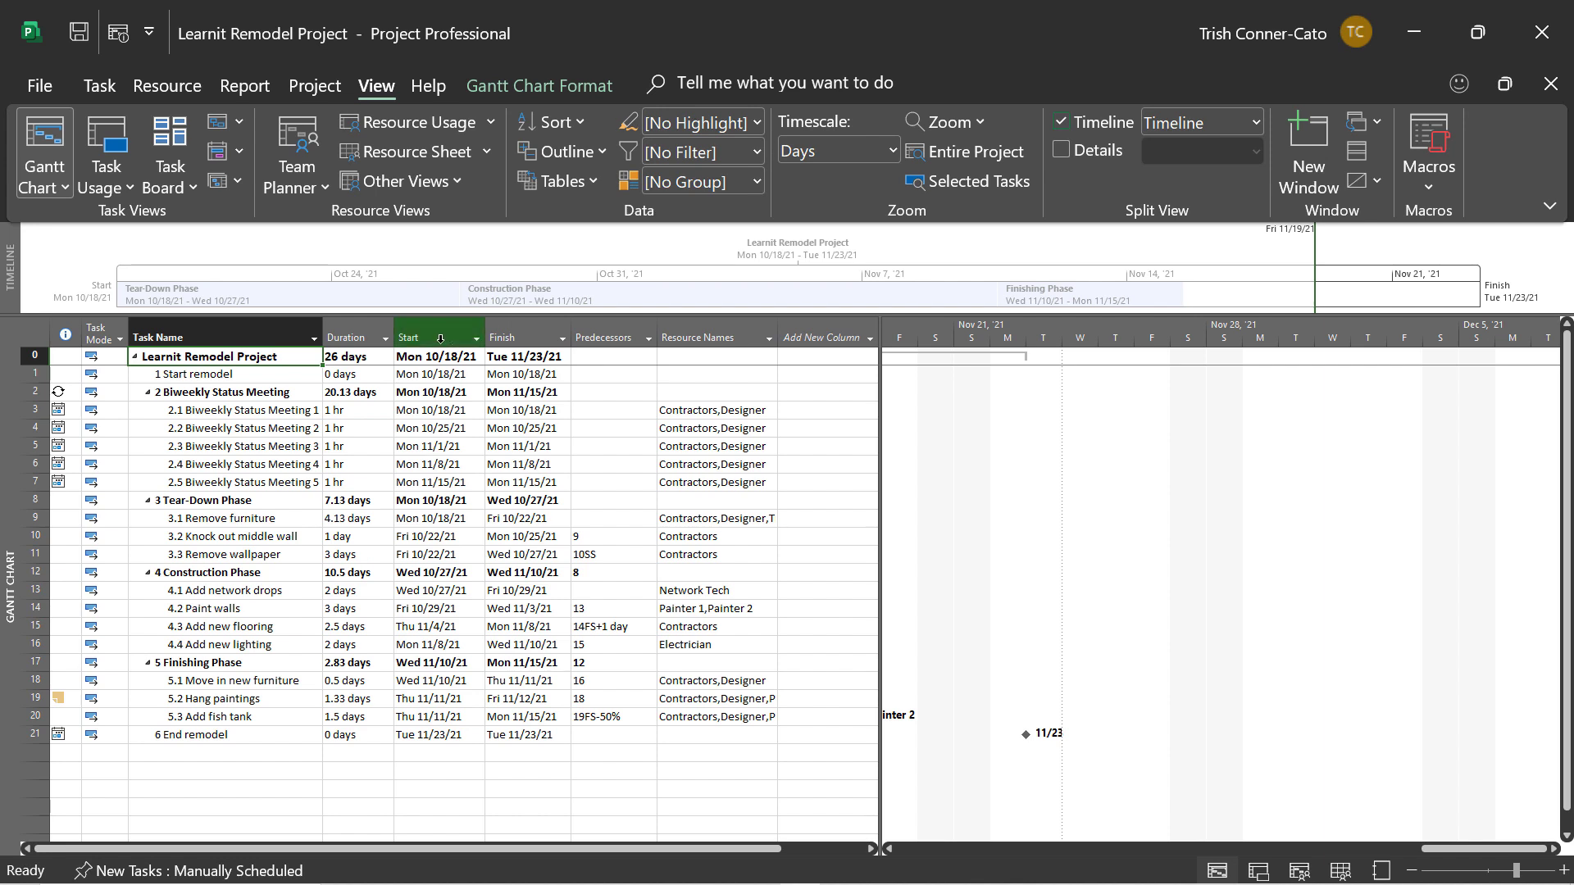
Filter the Duration column to tasks with a duration less than 2 days
click(384, 339)
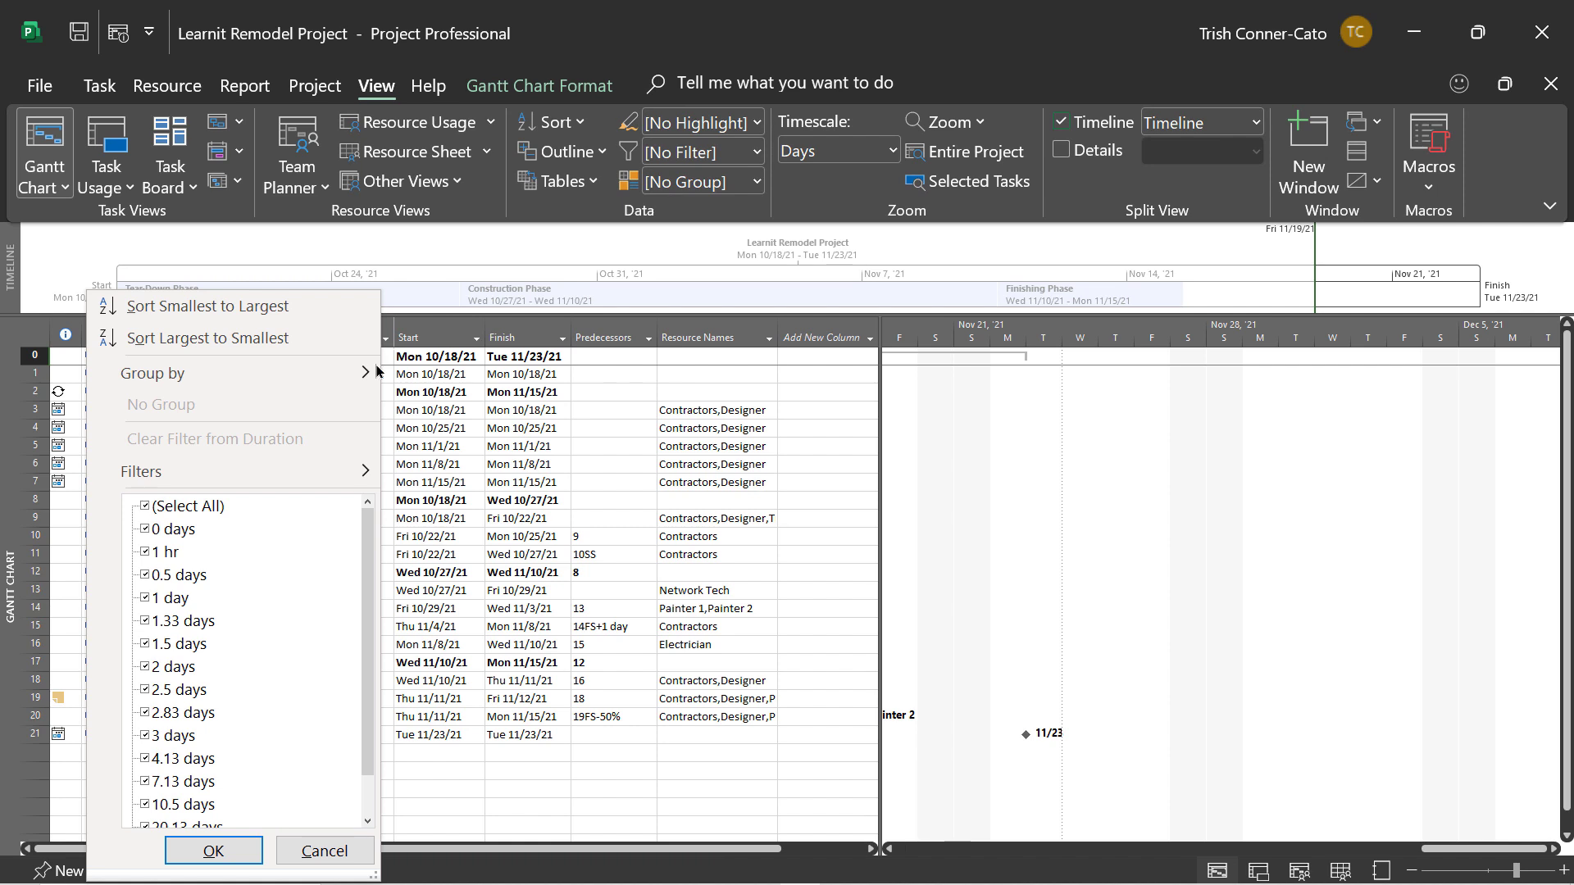
mouse_move(298, 477)
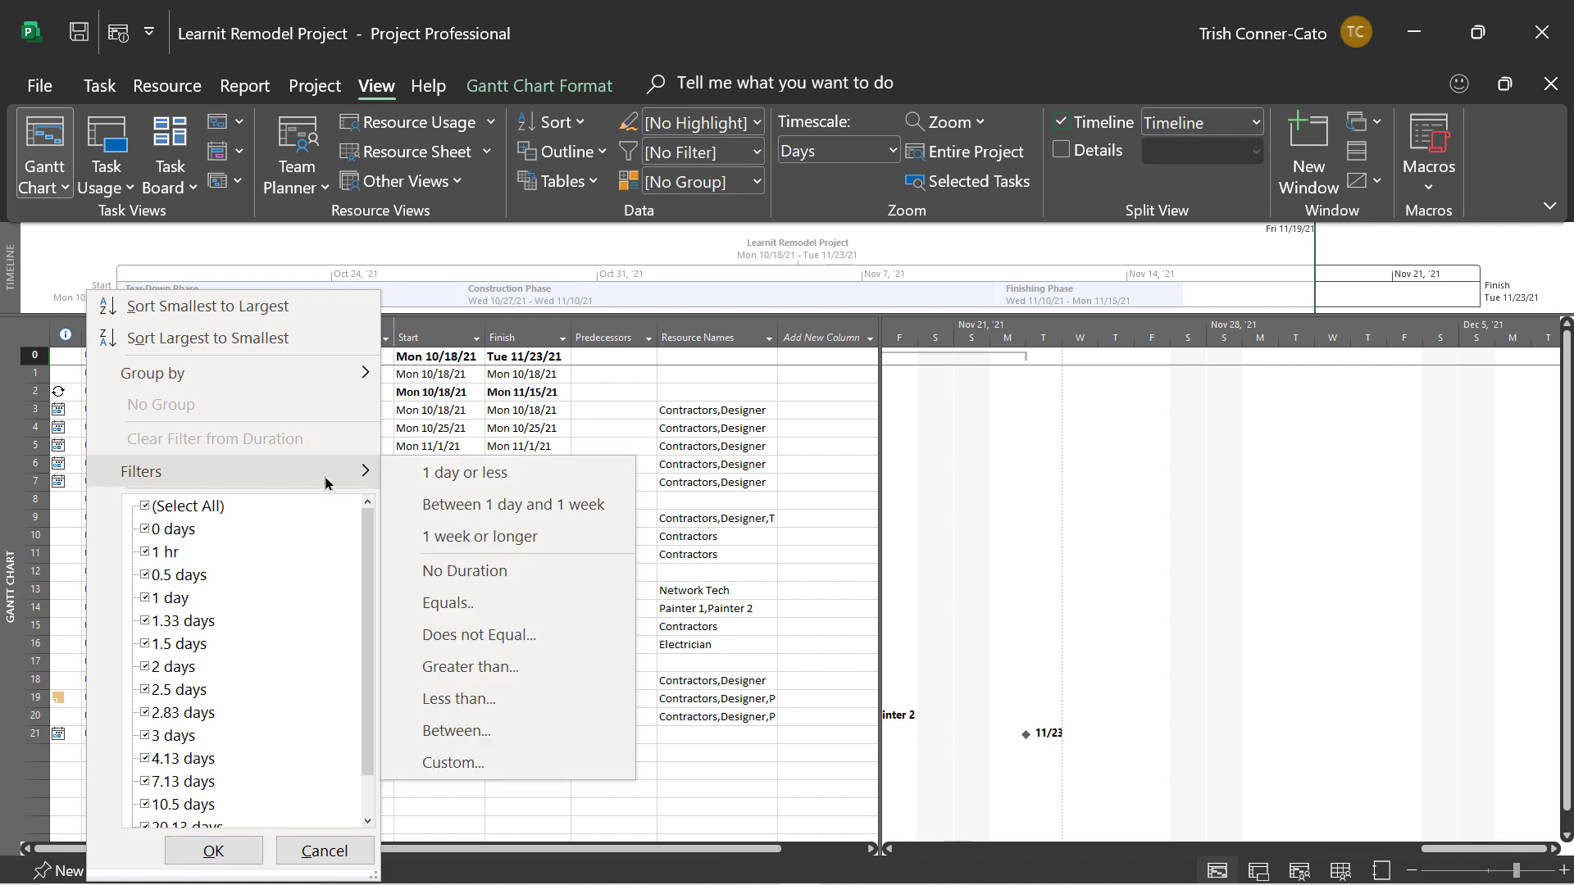
click(470, 699)
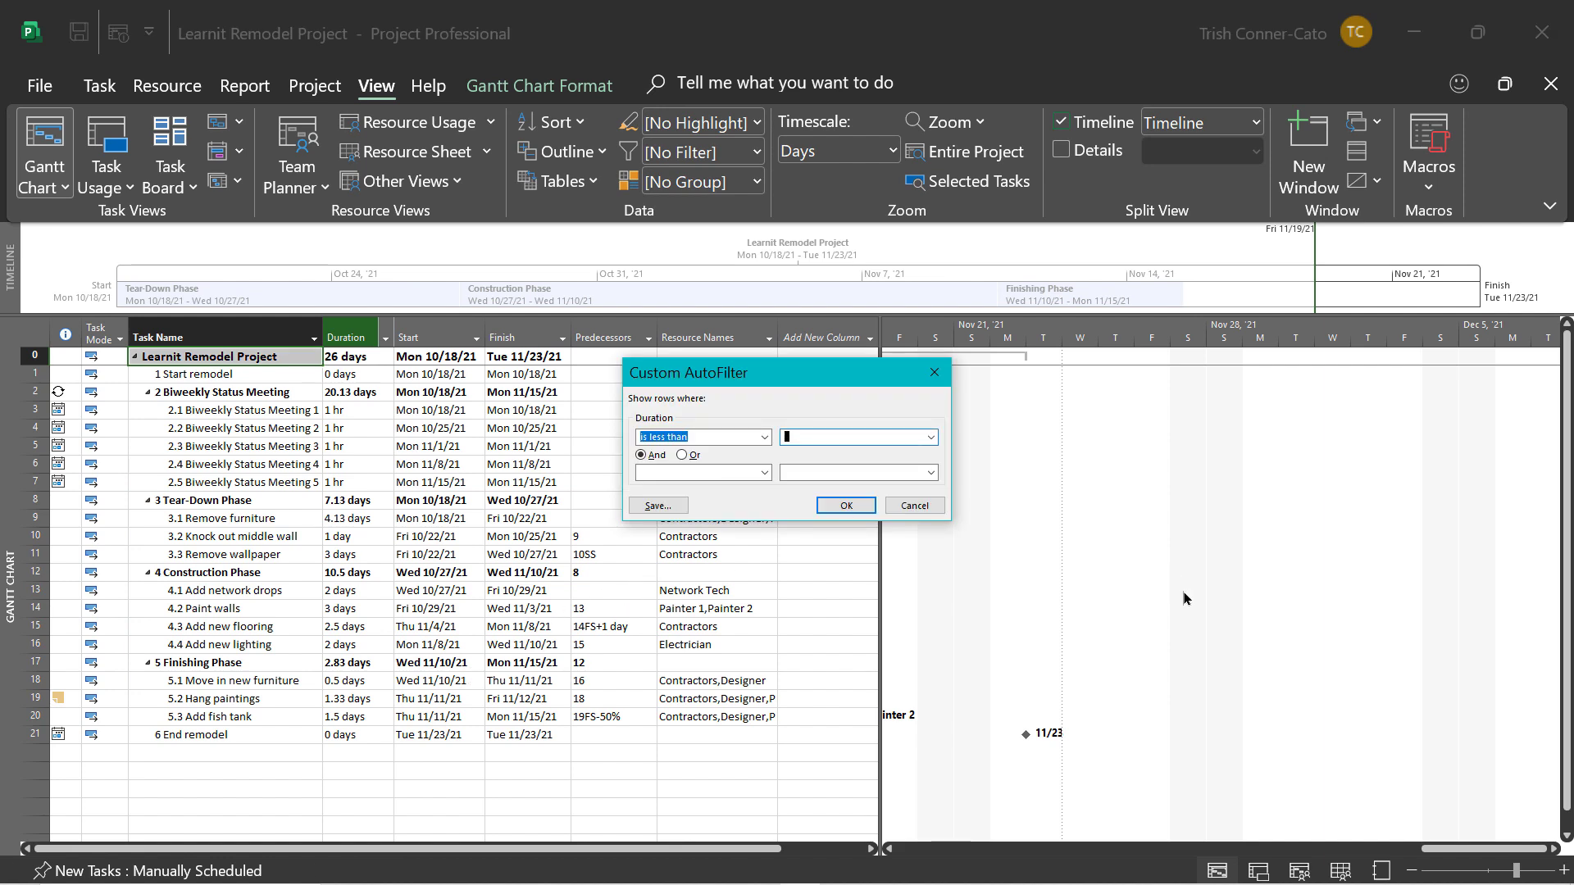
text(2 days)
click(852, 505)
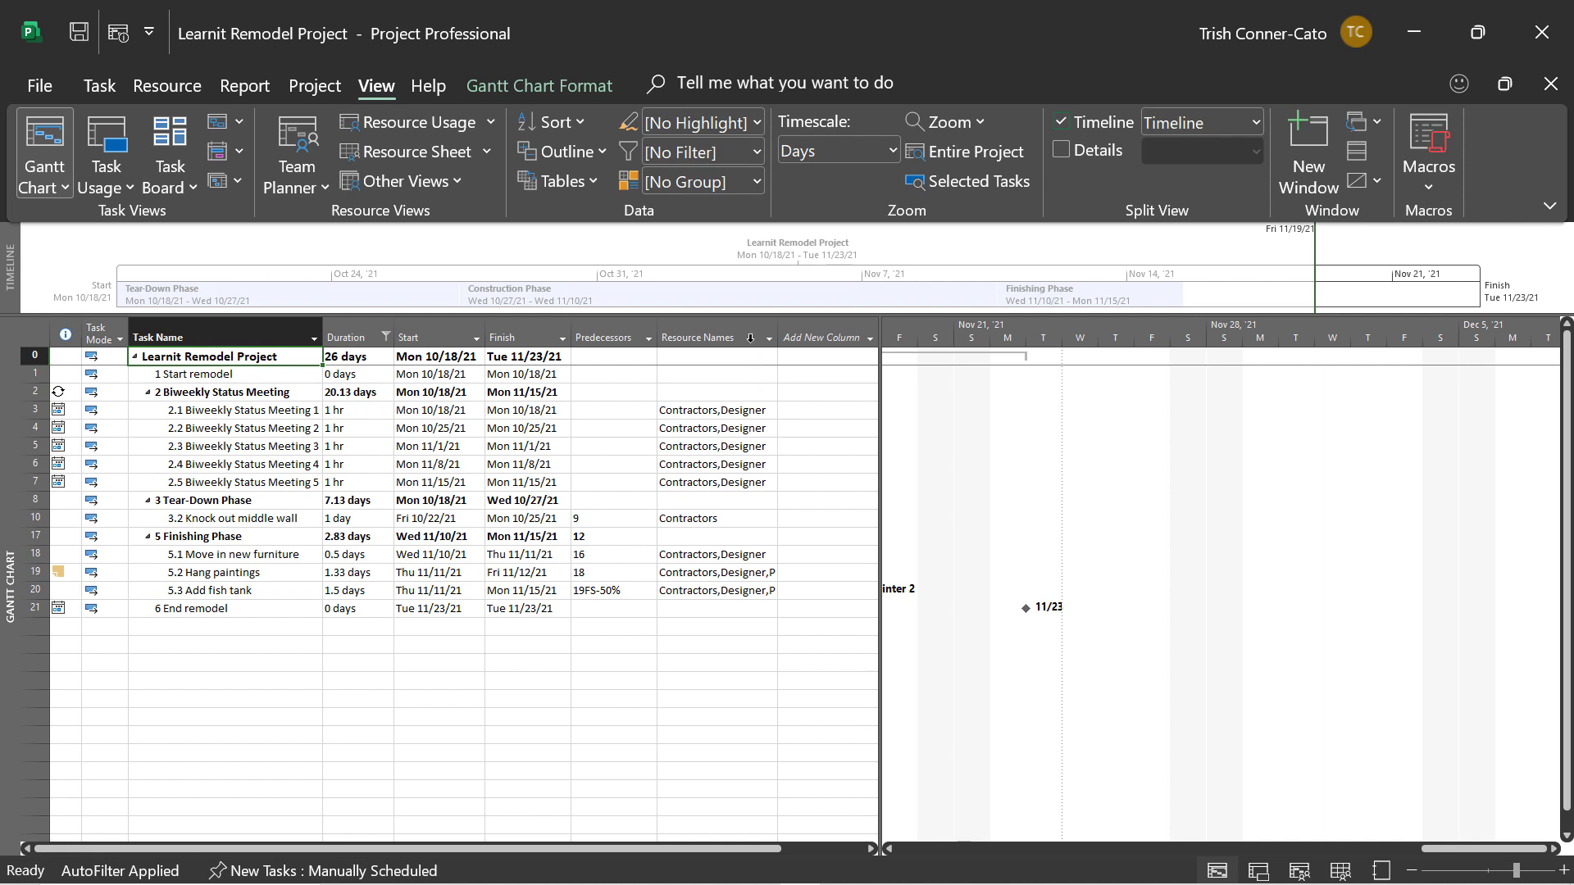
Add a Date Range filter for tasks that start or finish after Mon 10/18/2021 and before 11/1/2021
click(755, 157)
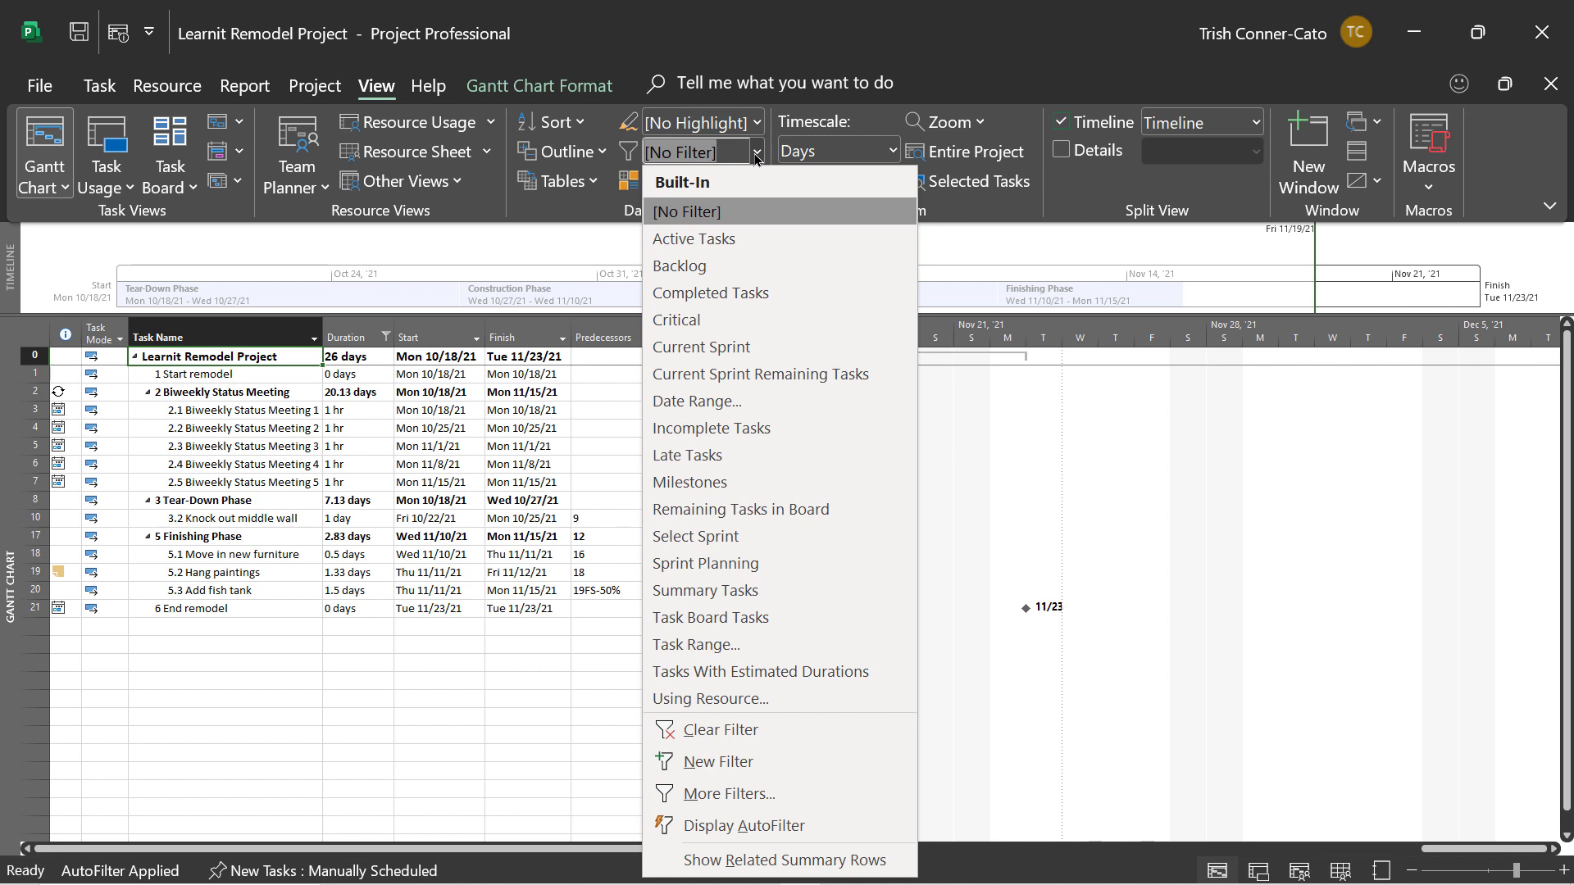
click(715, 403)
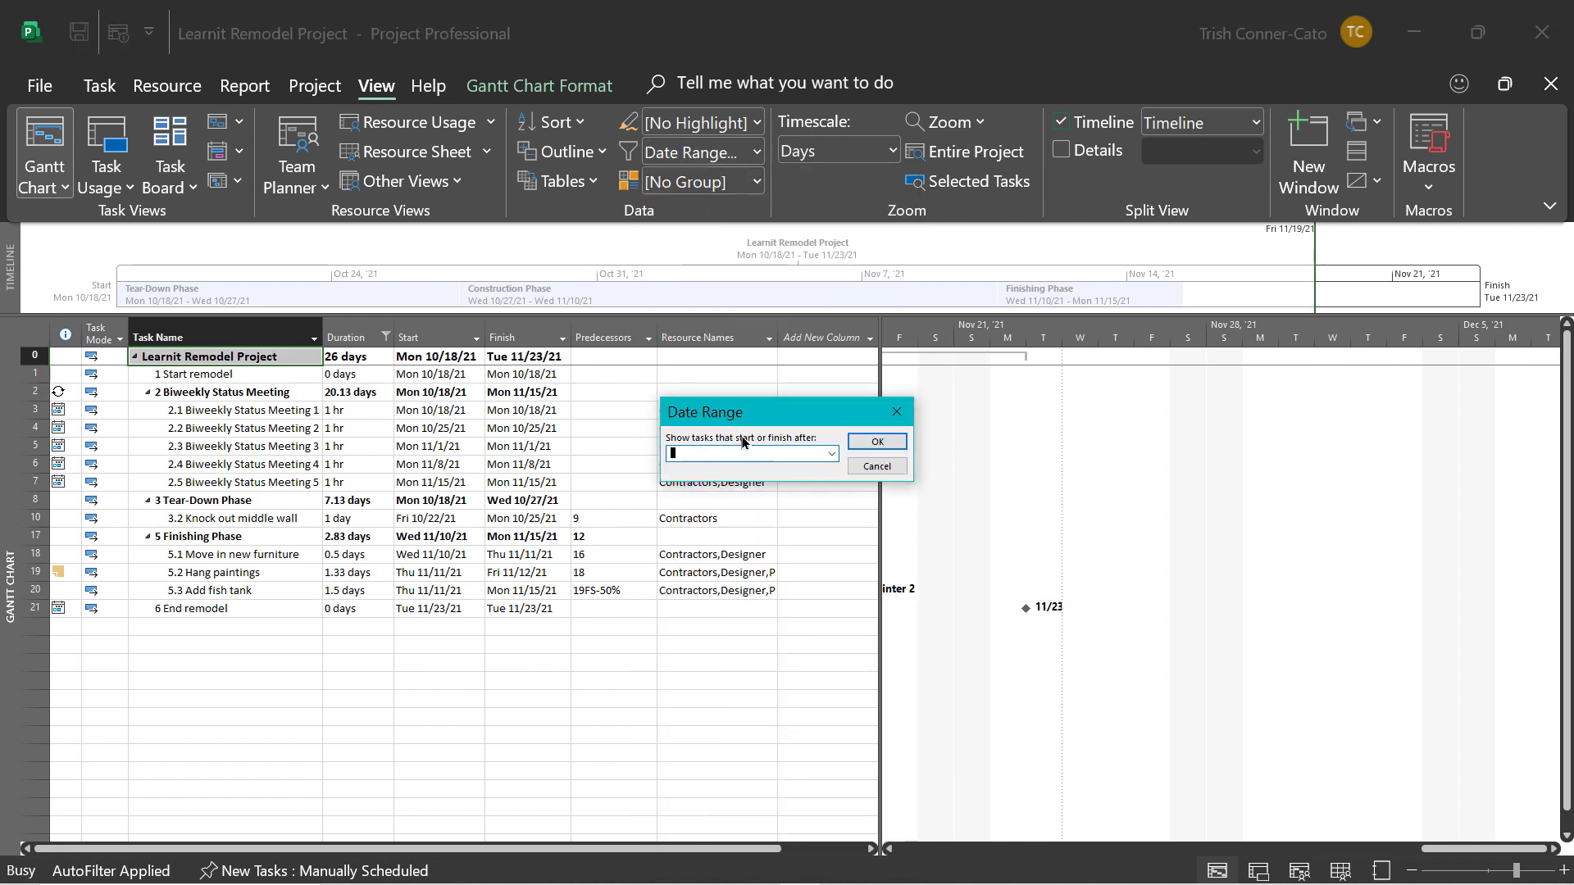
click(832, 456)
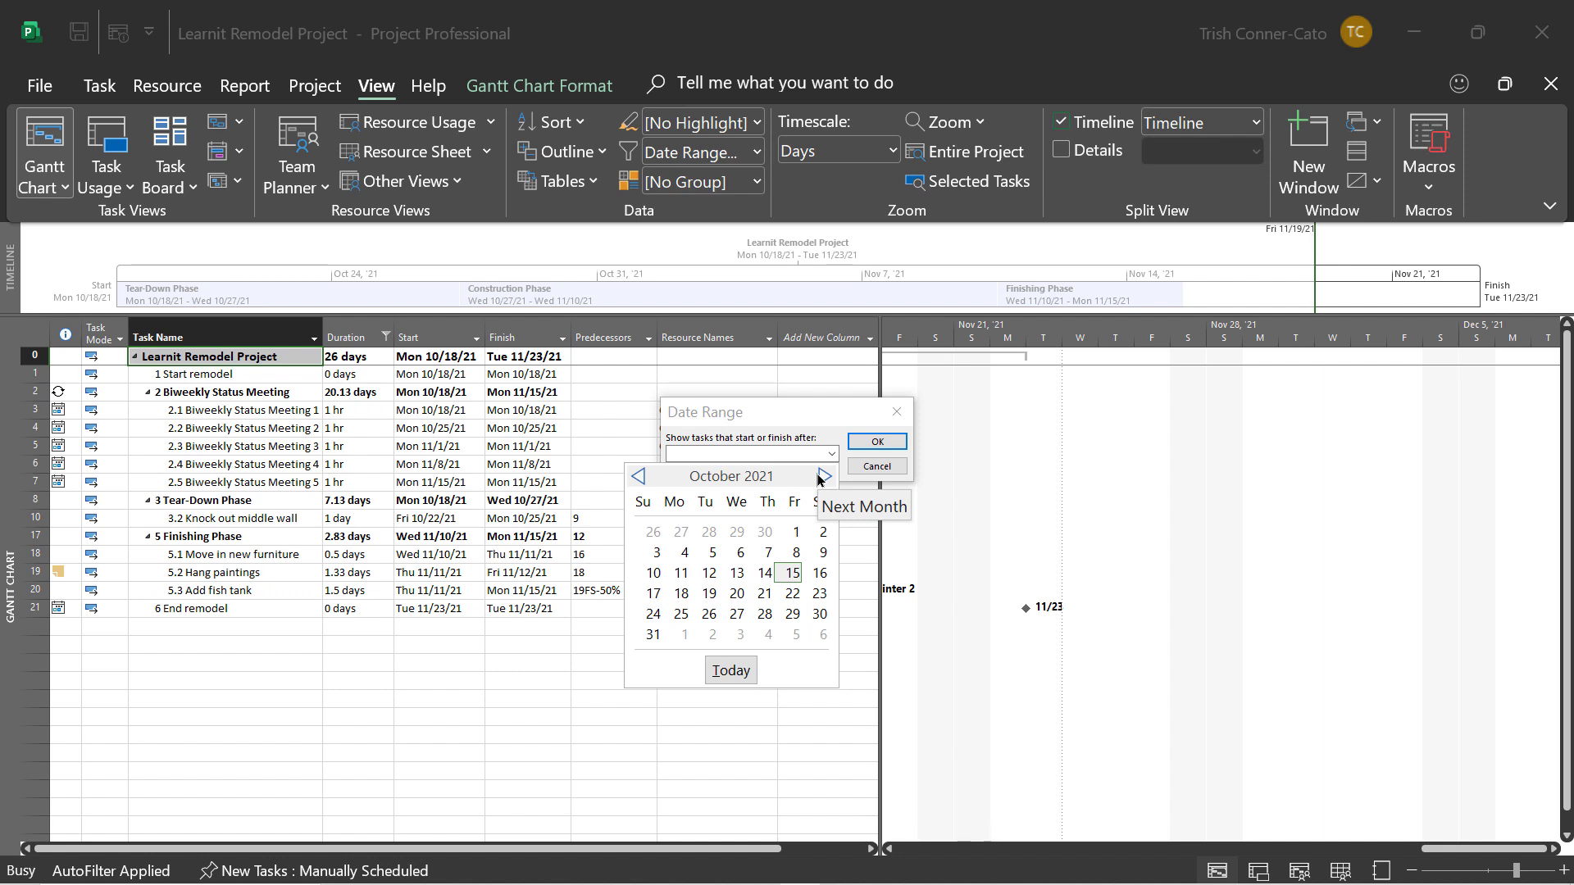
click(681, 595)
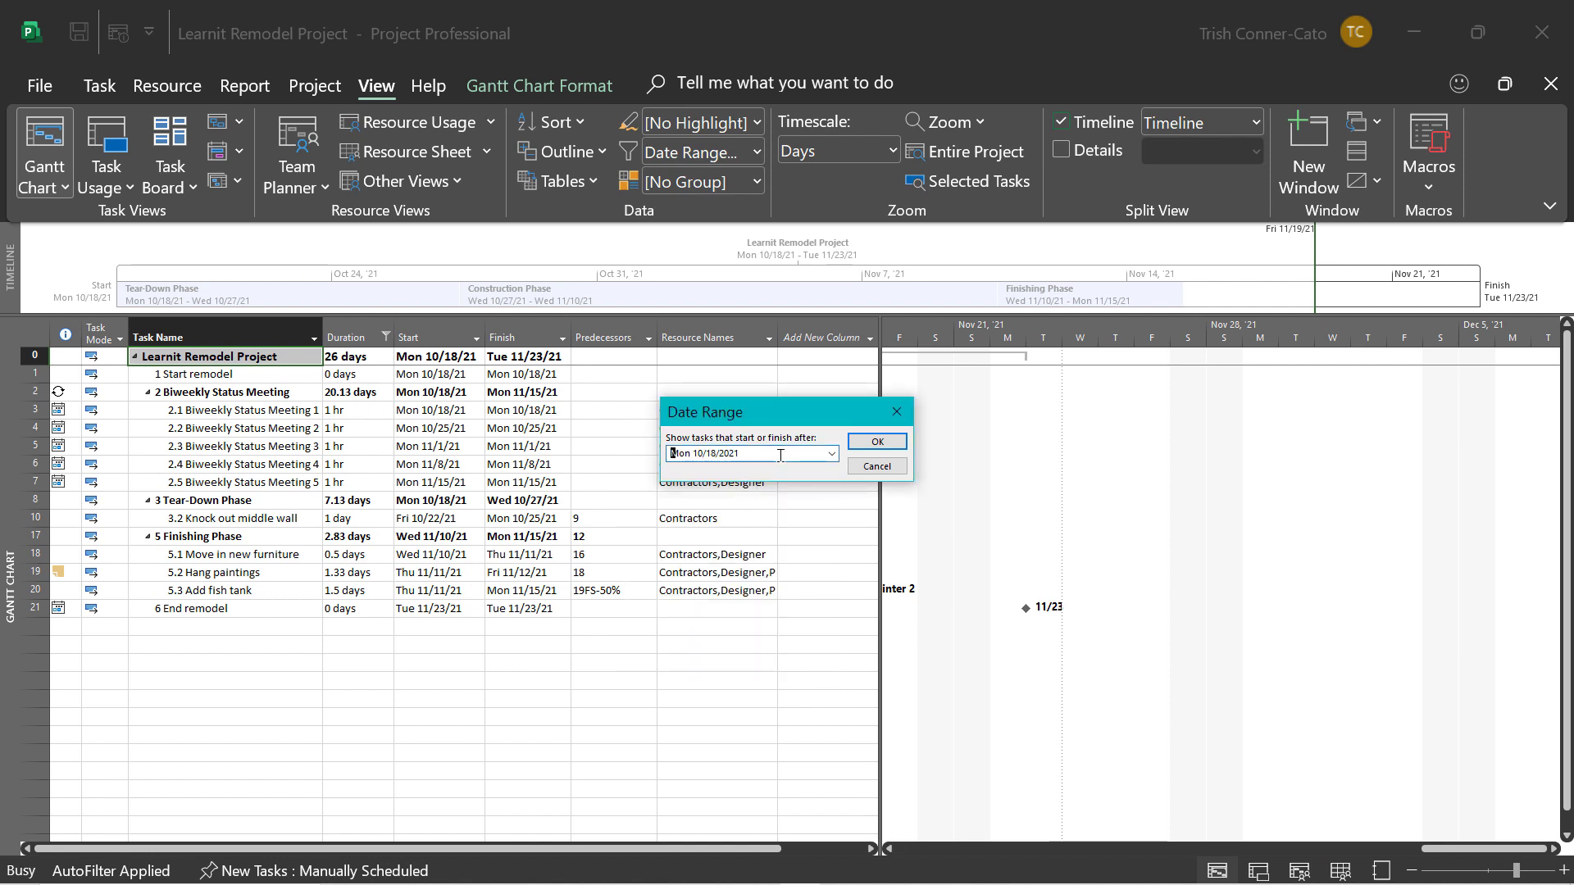
click(875, 445)
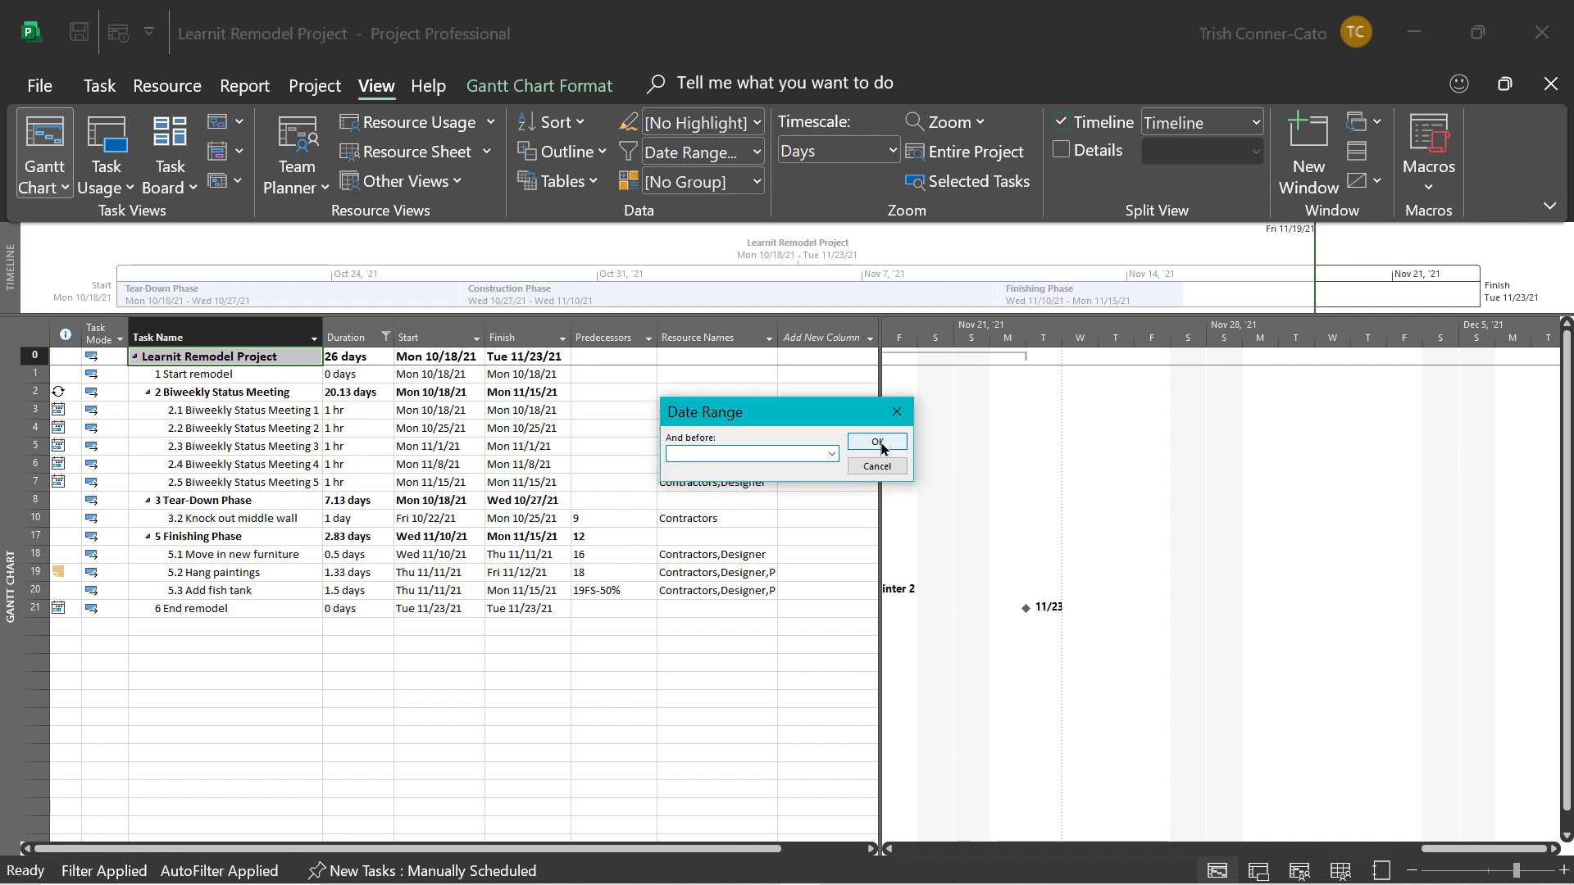
click(832, 454)
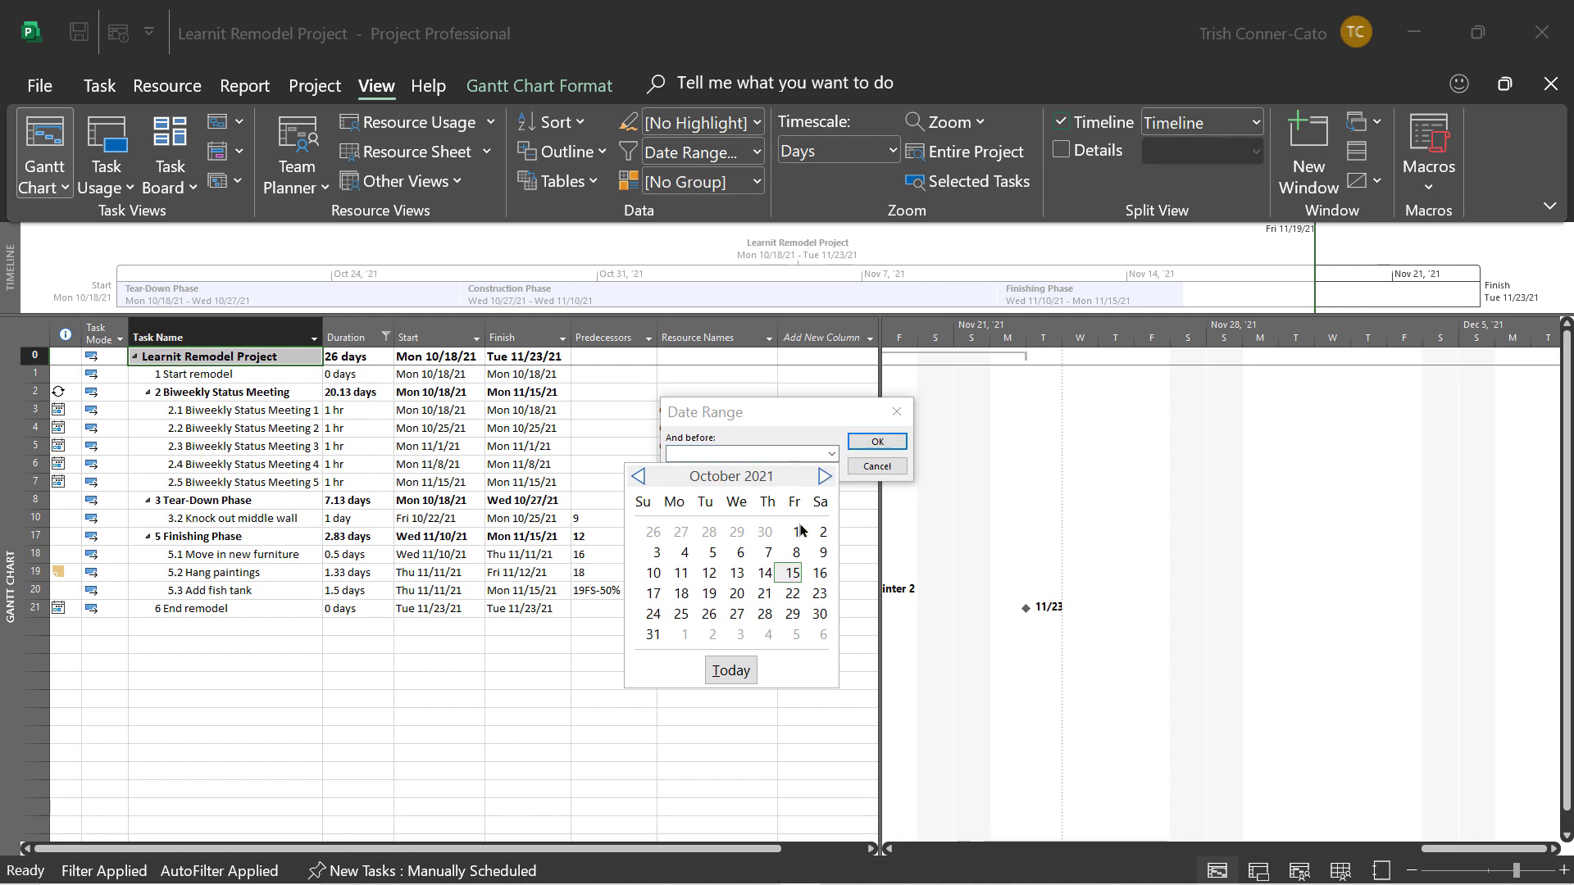
click(685, 636)
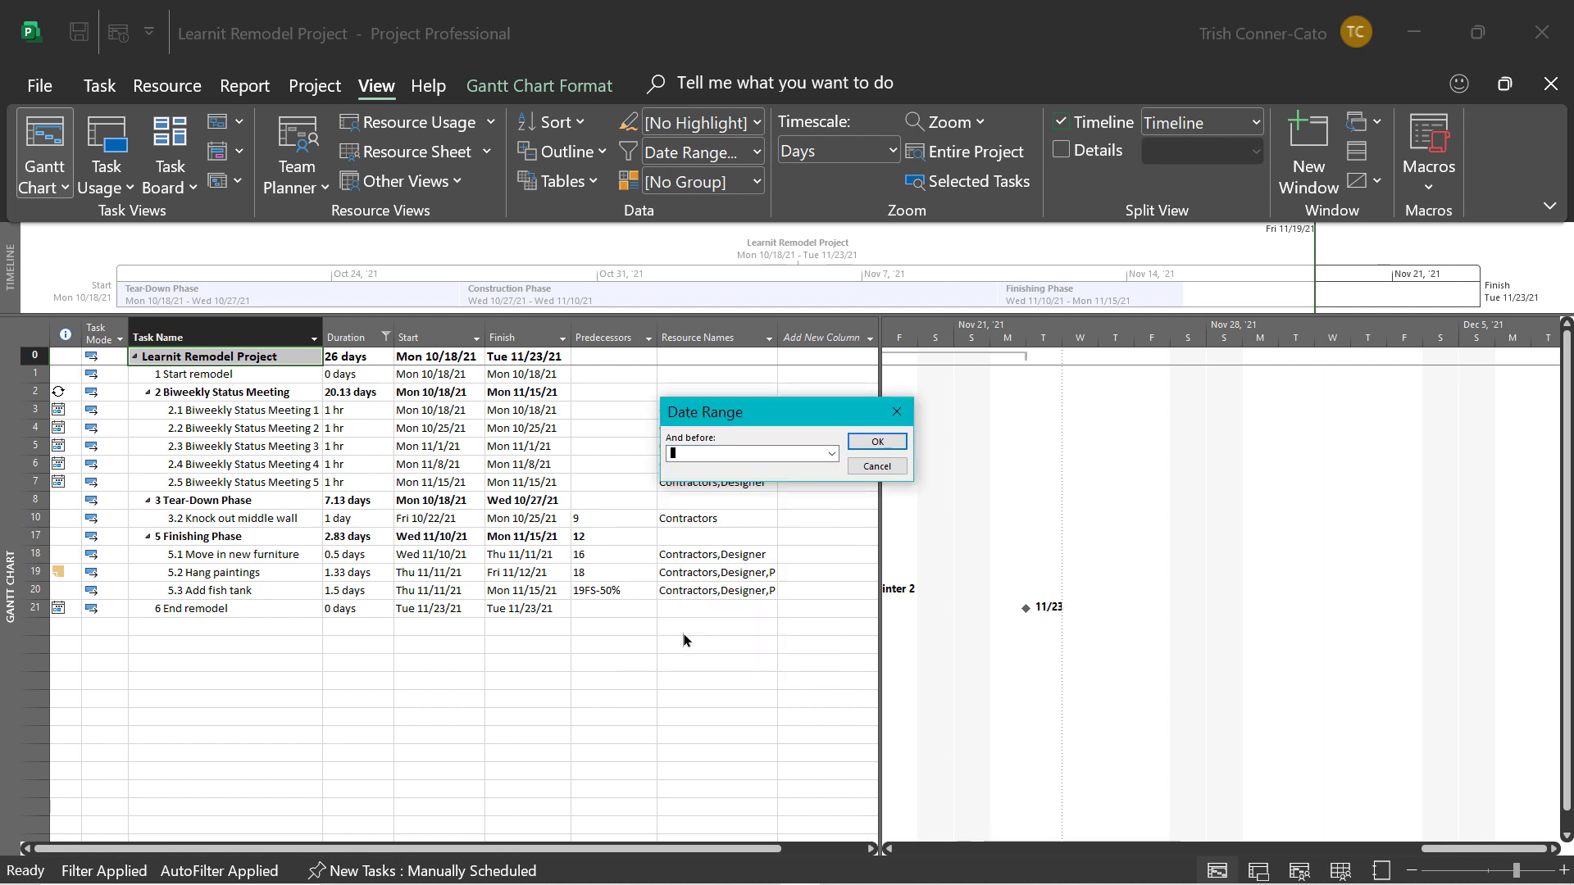
click(877, 441)
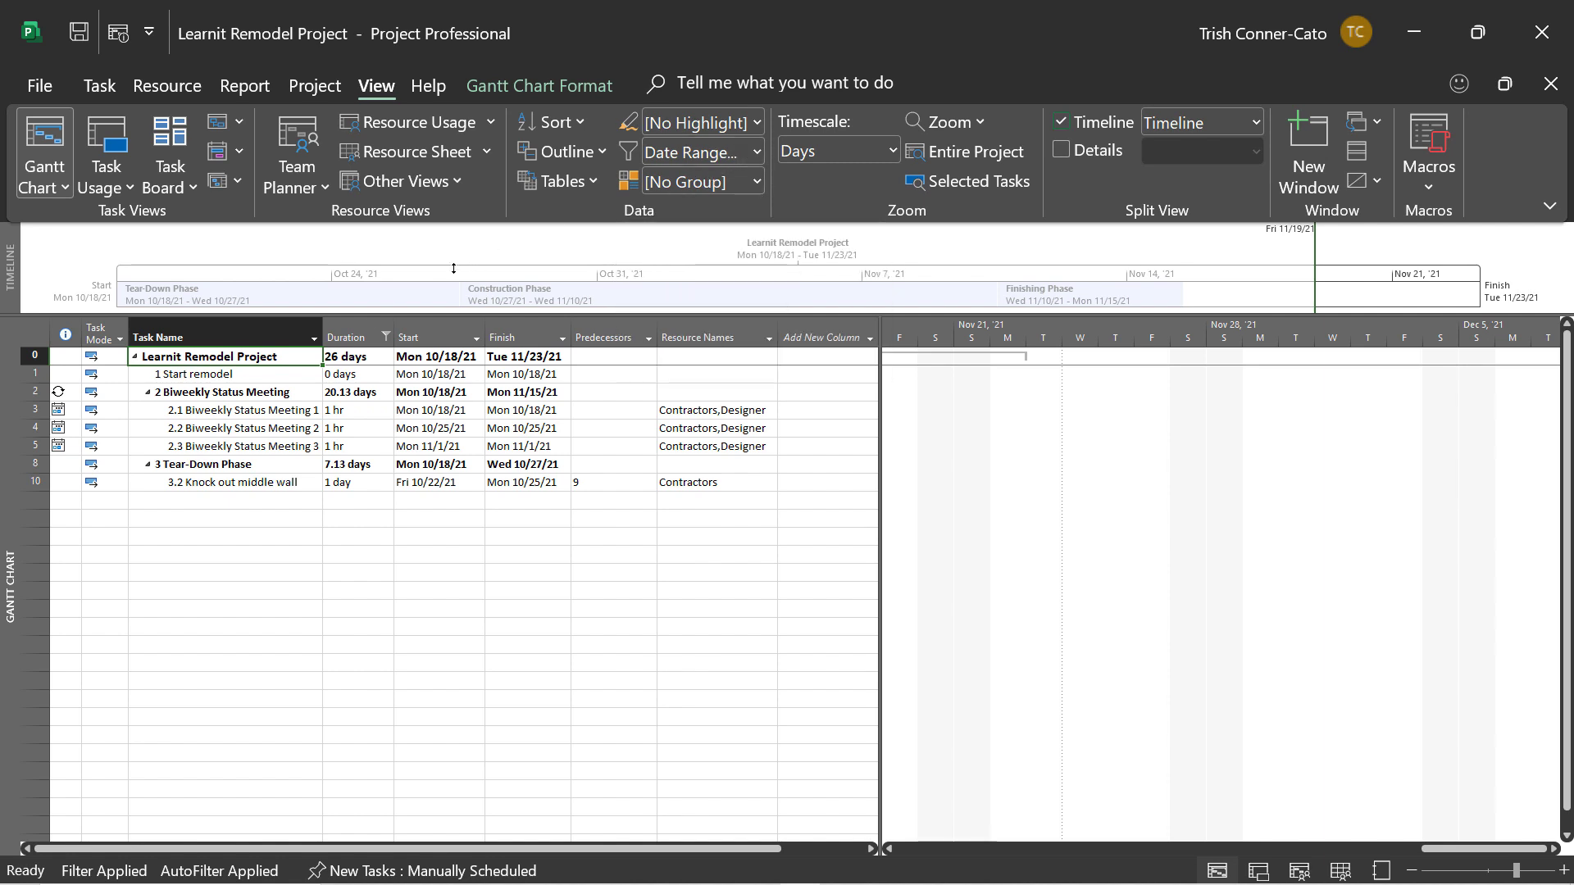
Clear the date range and duration filters, and check the Duration column's filter options
click(757, 154)
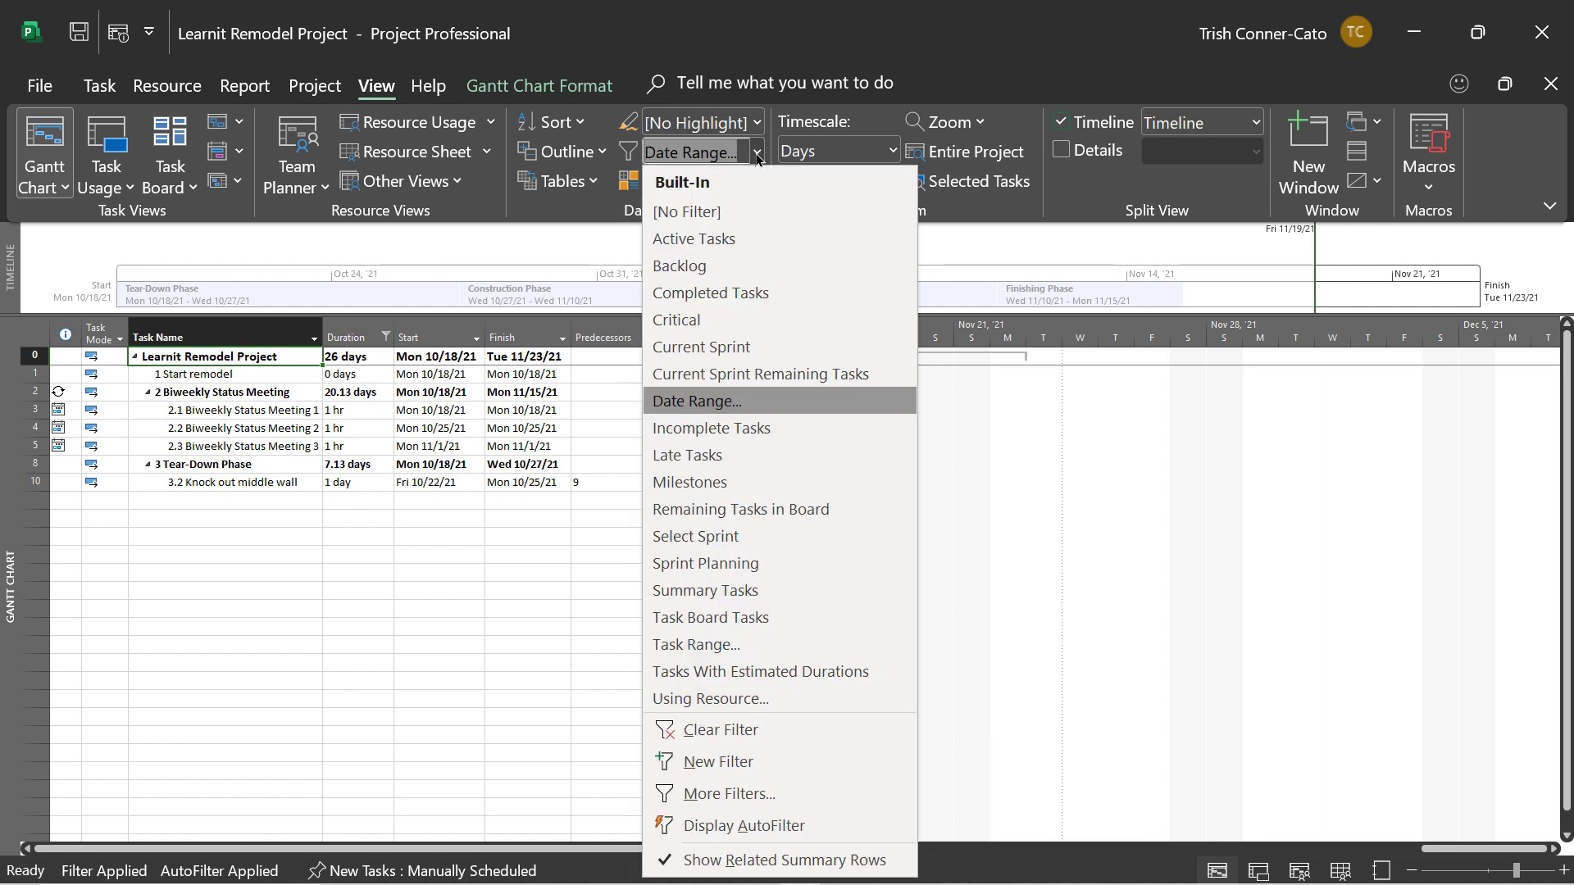
click(705, 212)
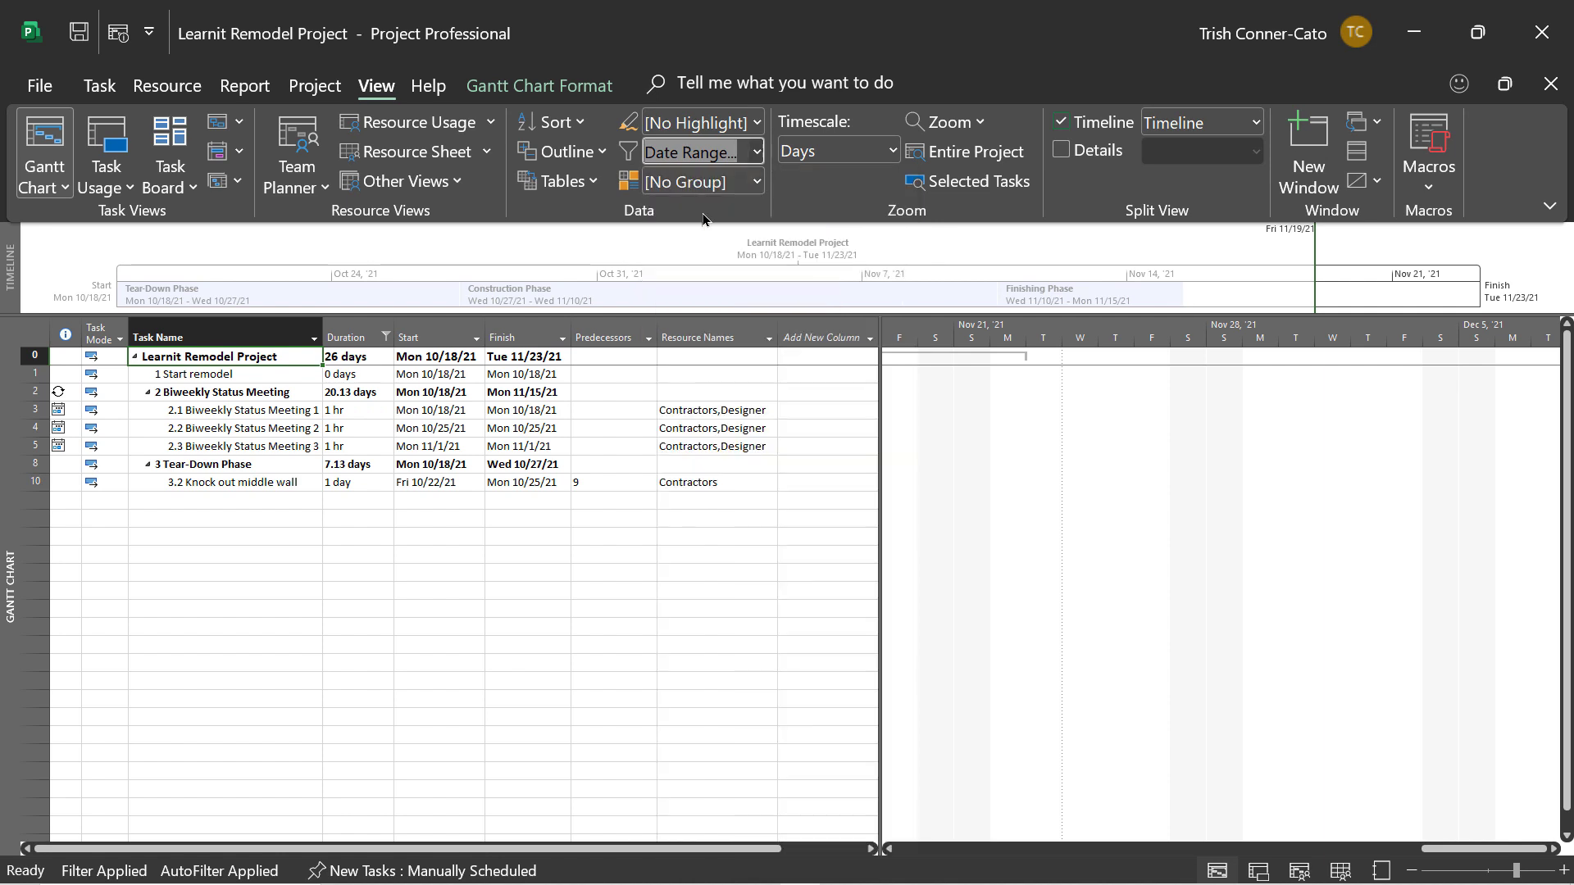
click(387, 341)
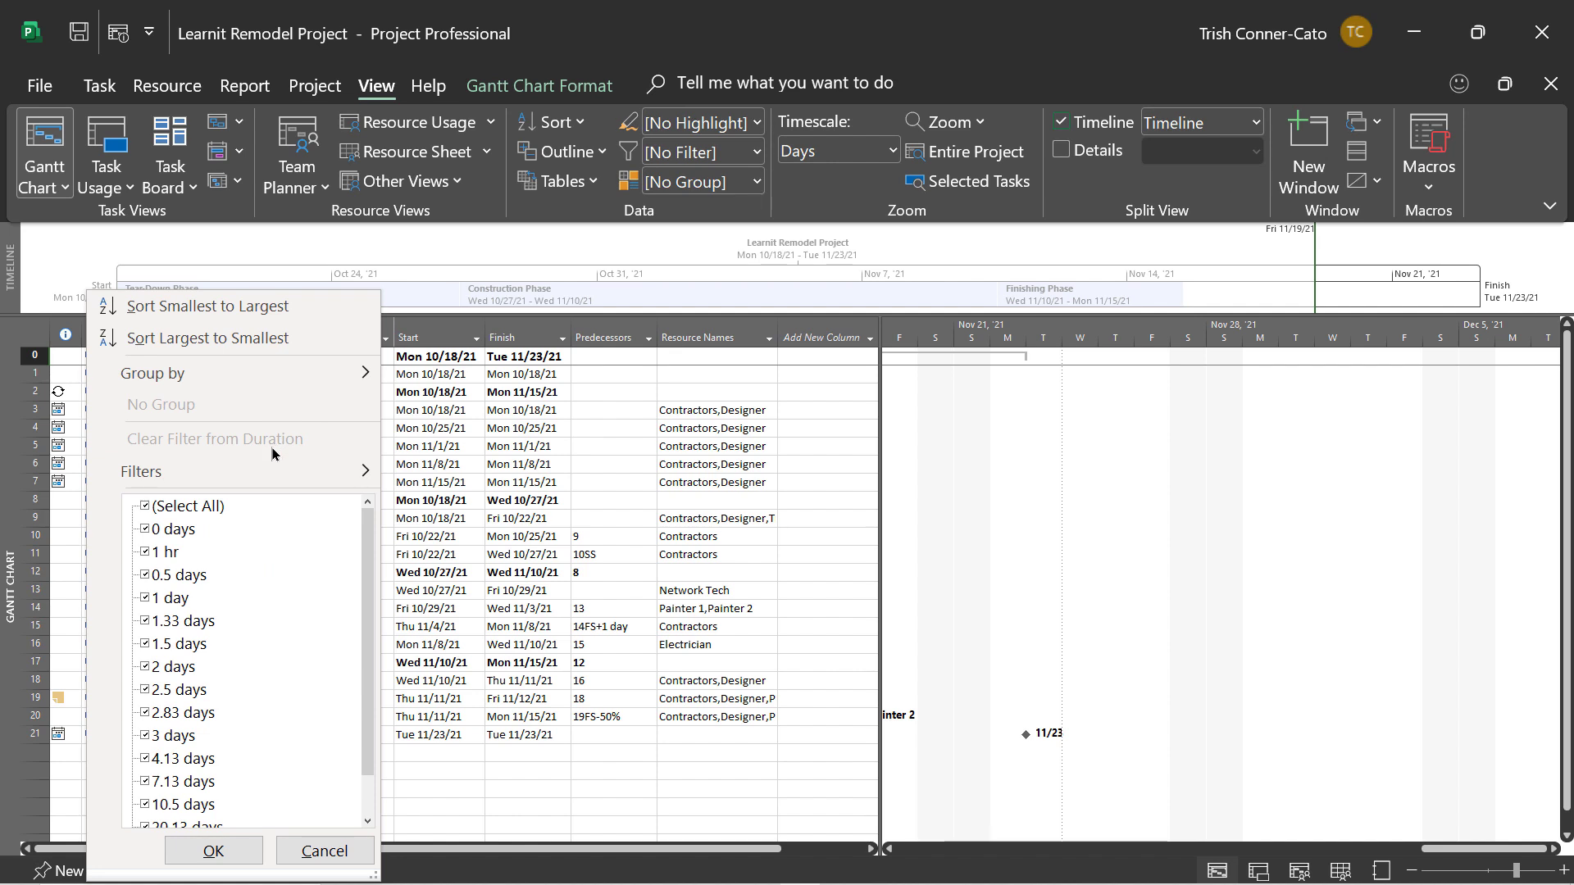
mouse_move(337, 469)
key(Escape)
key(Escape)
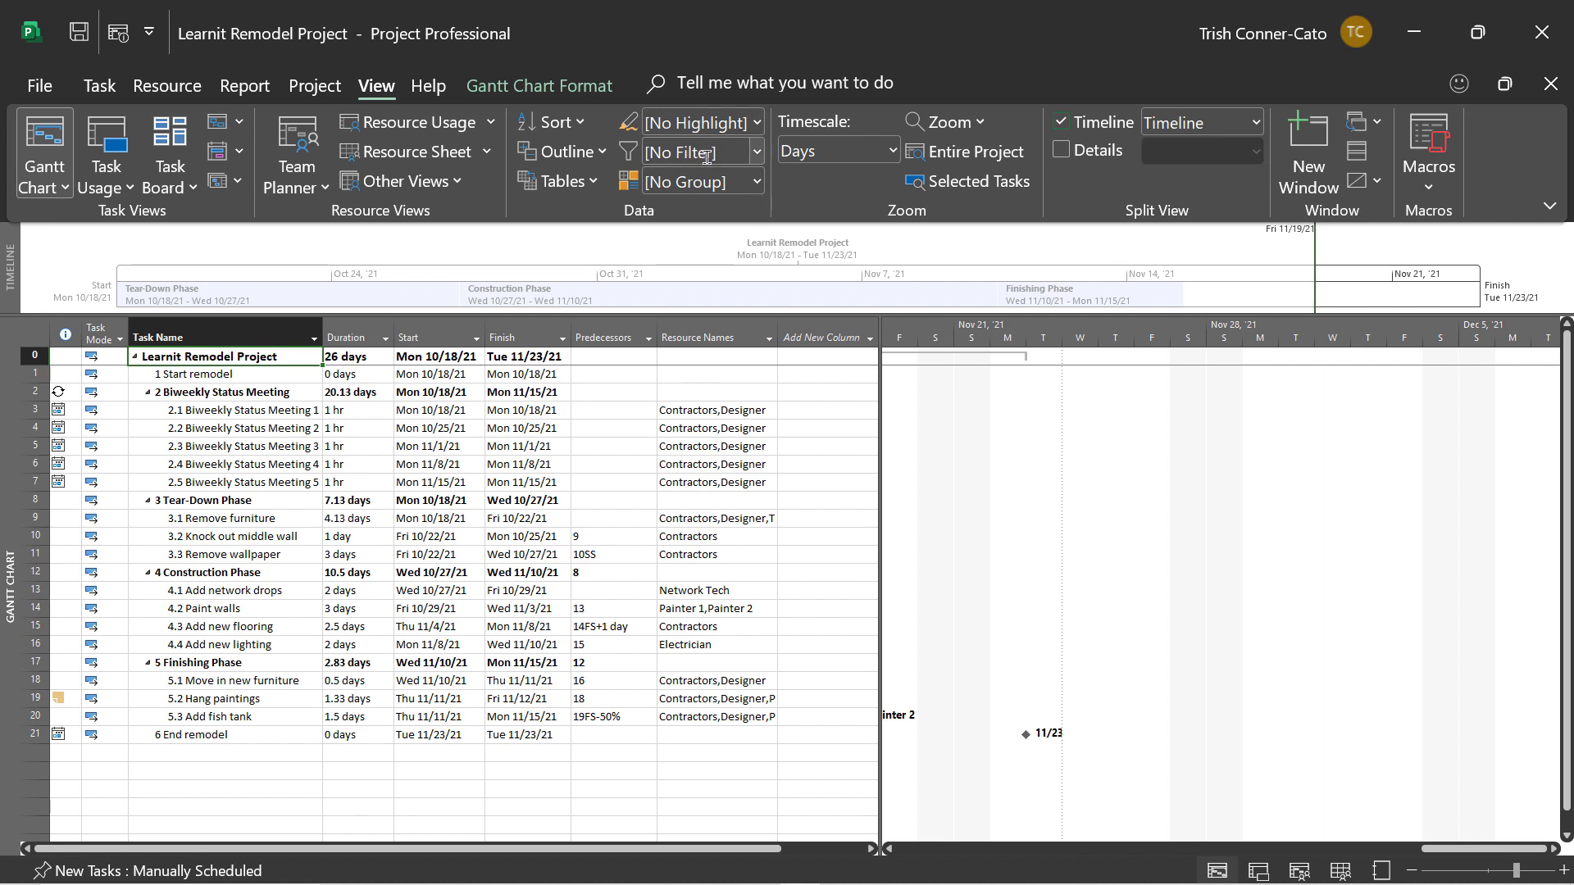
Highlight the milestone tasks in the full task list with the built-in Milestones highlight filter
click(758, 125)
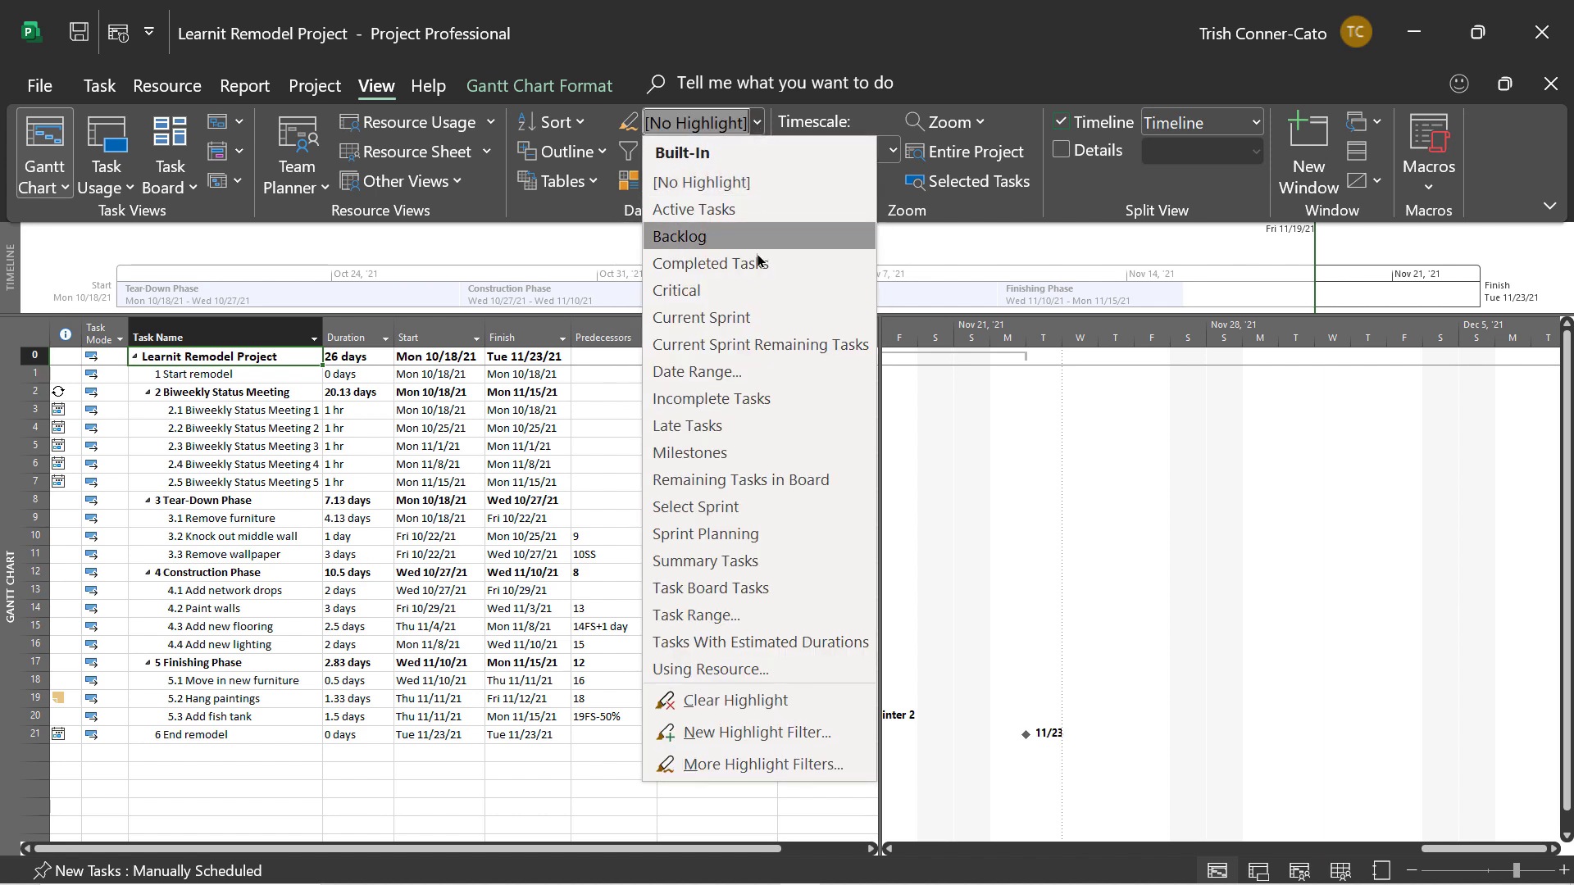
click(714, 457)
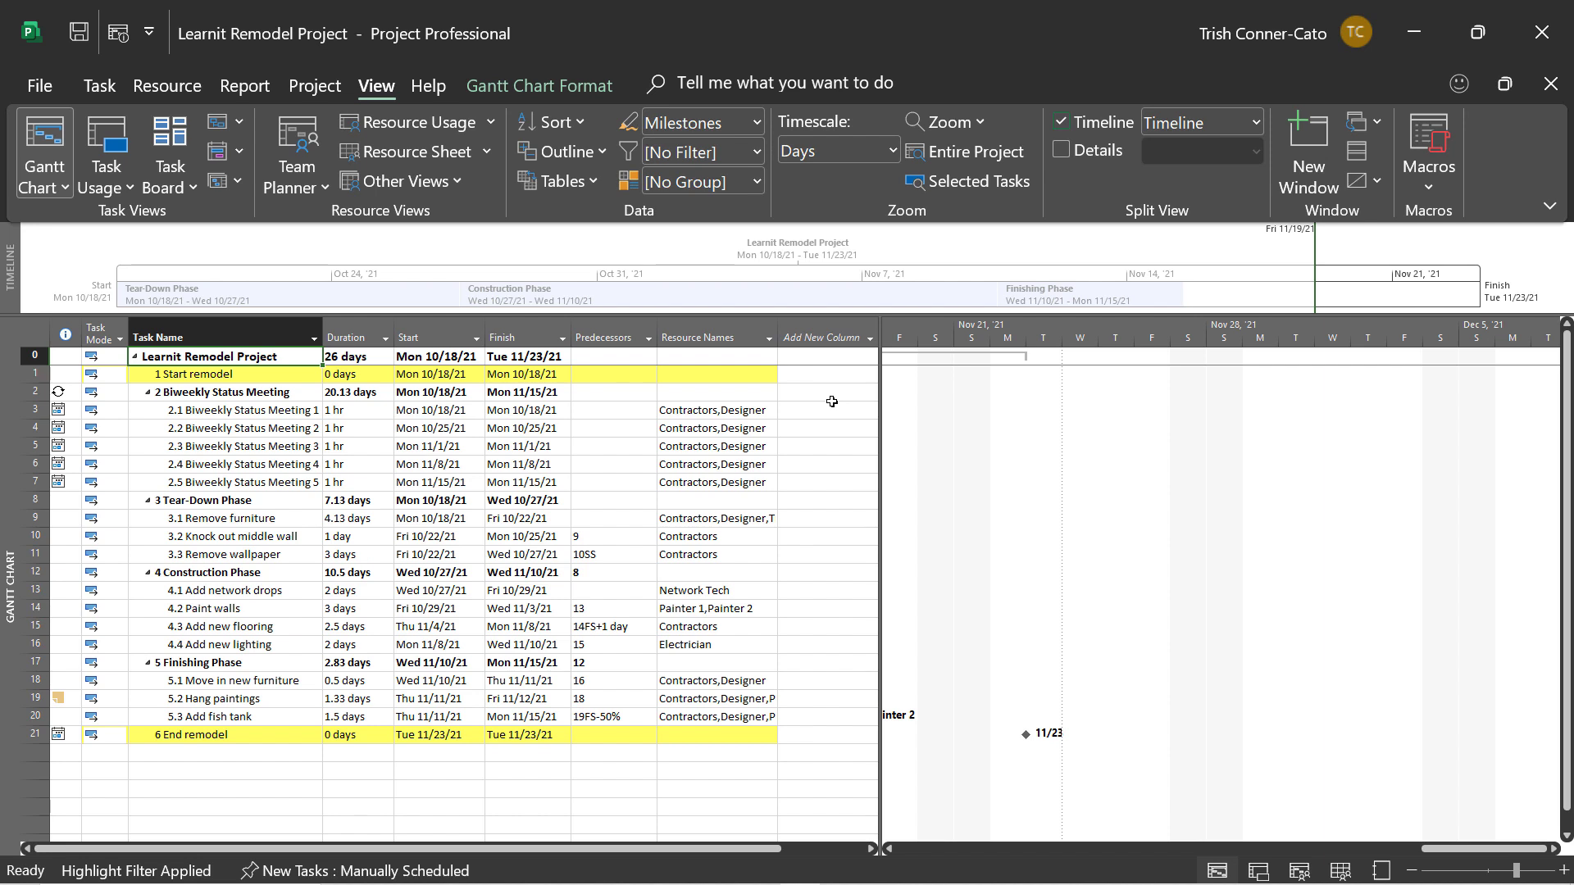
Clear the milestone highlight from the task list and bring the Remove furniture task's bar into view in the Gantt chart
click(757, 123)
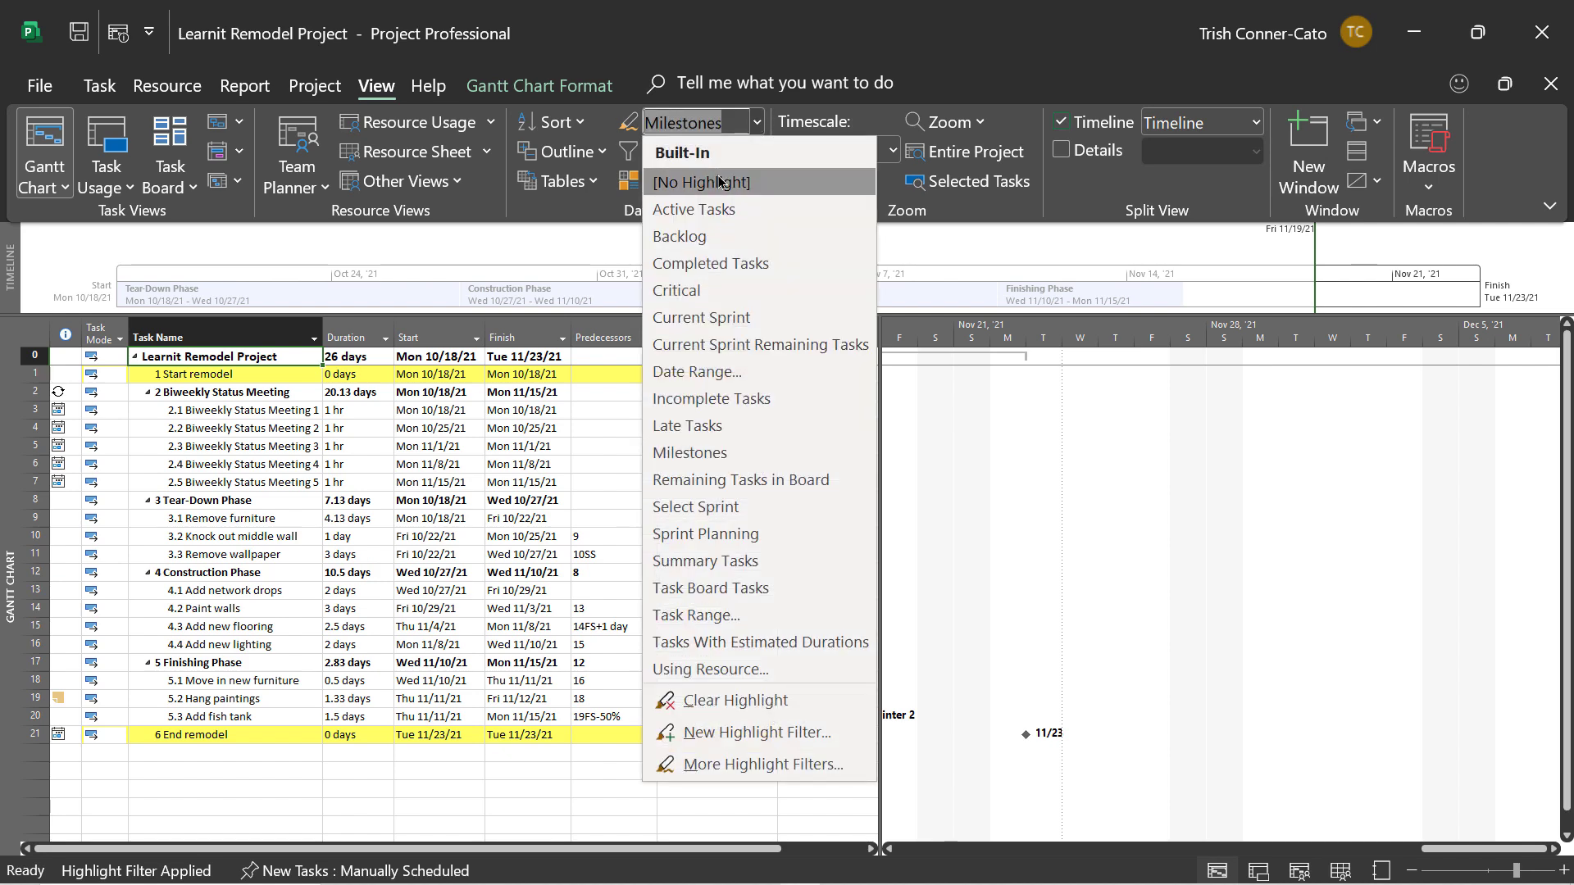
click(719, 182)
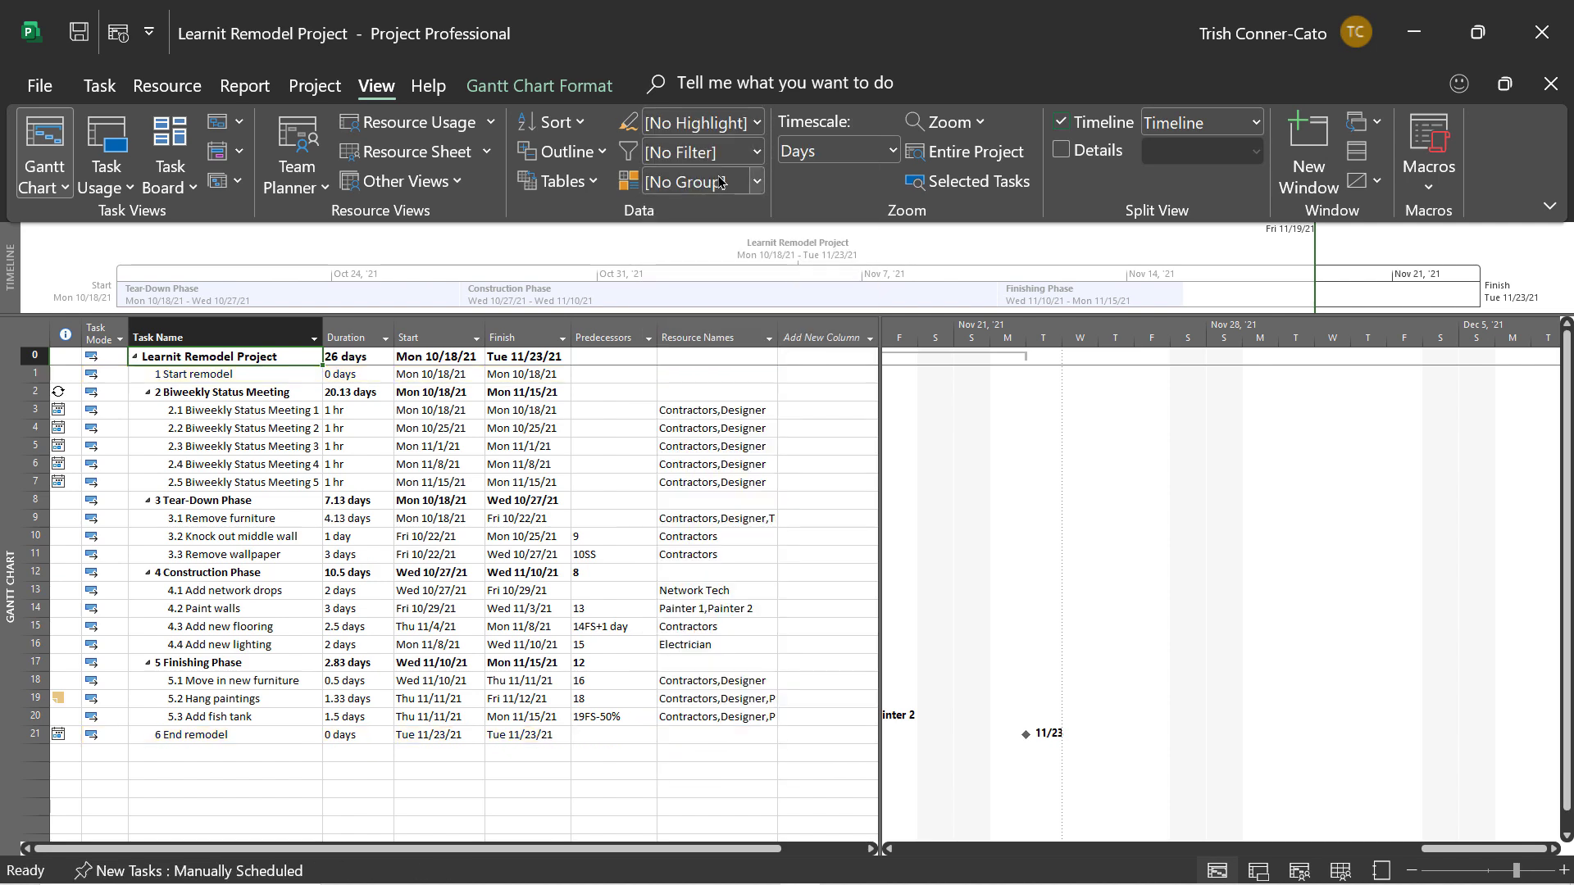
click(397, 554)
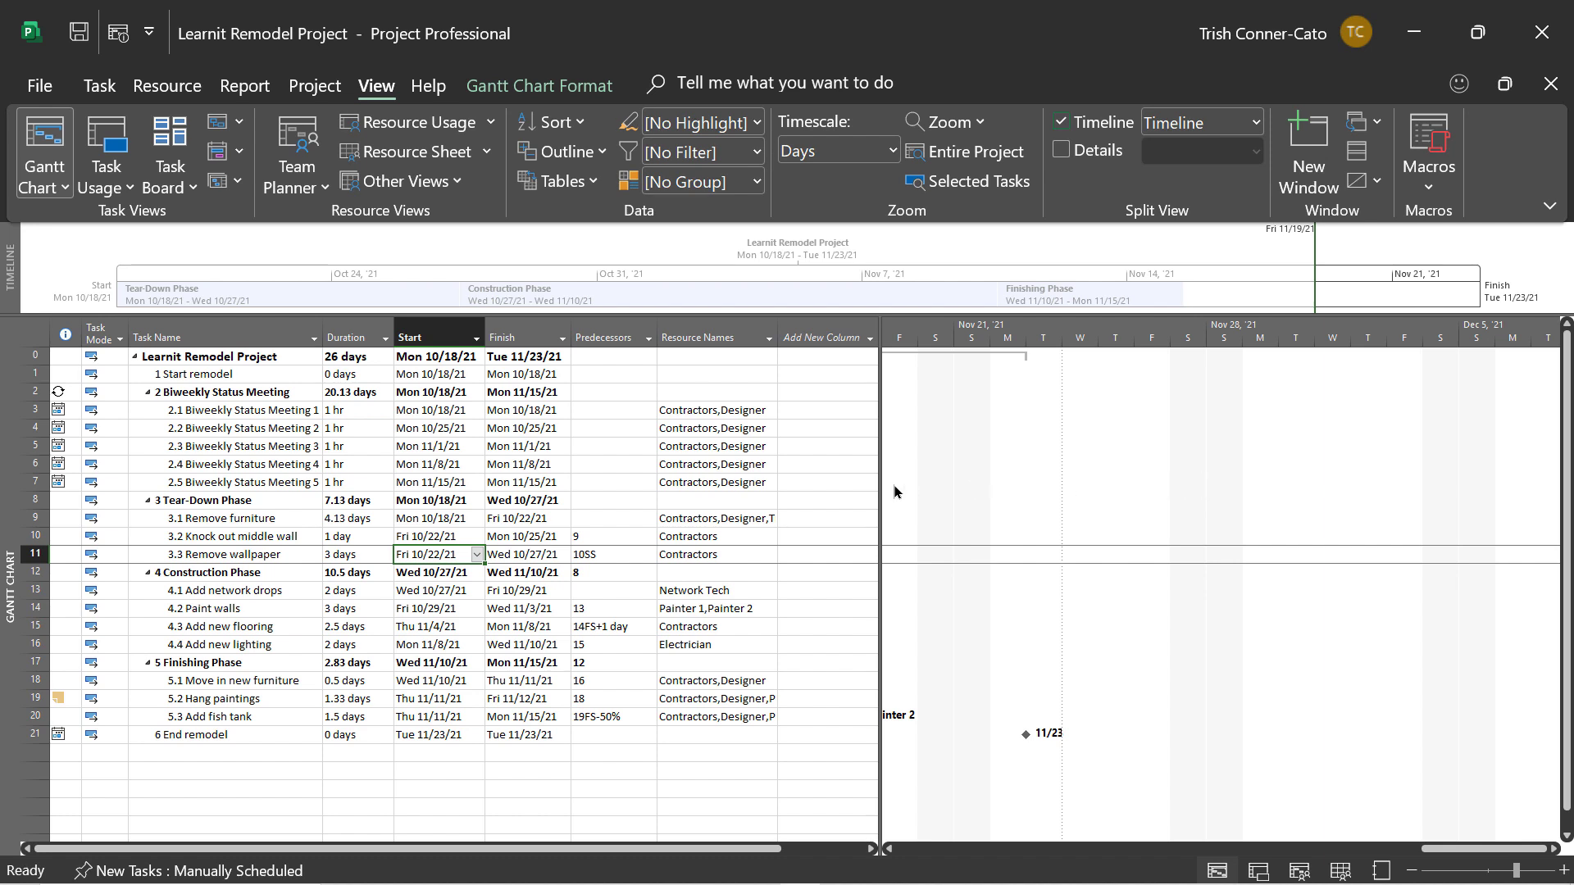
right_click(223, 519)
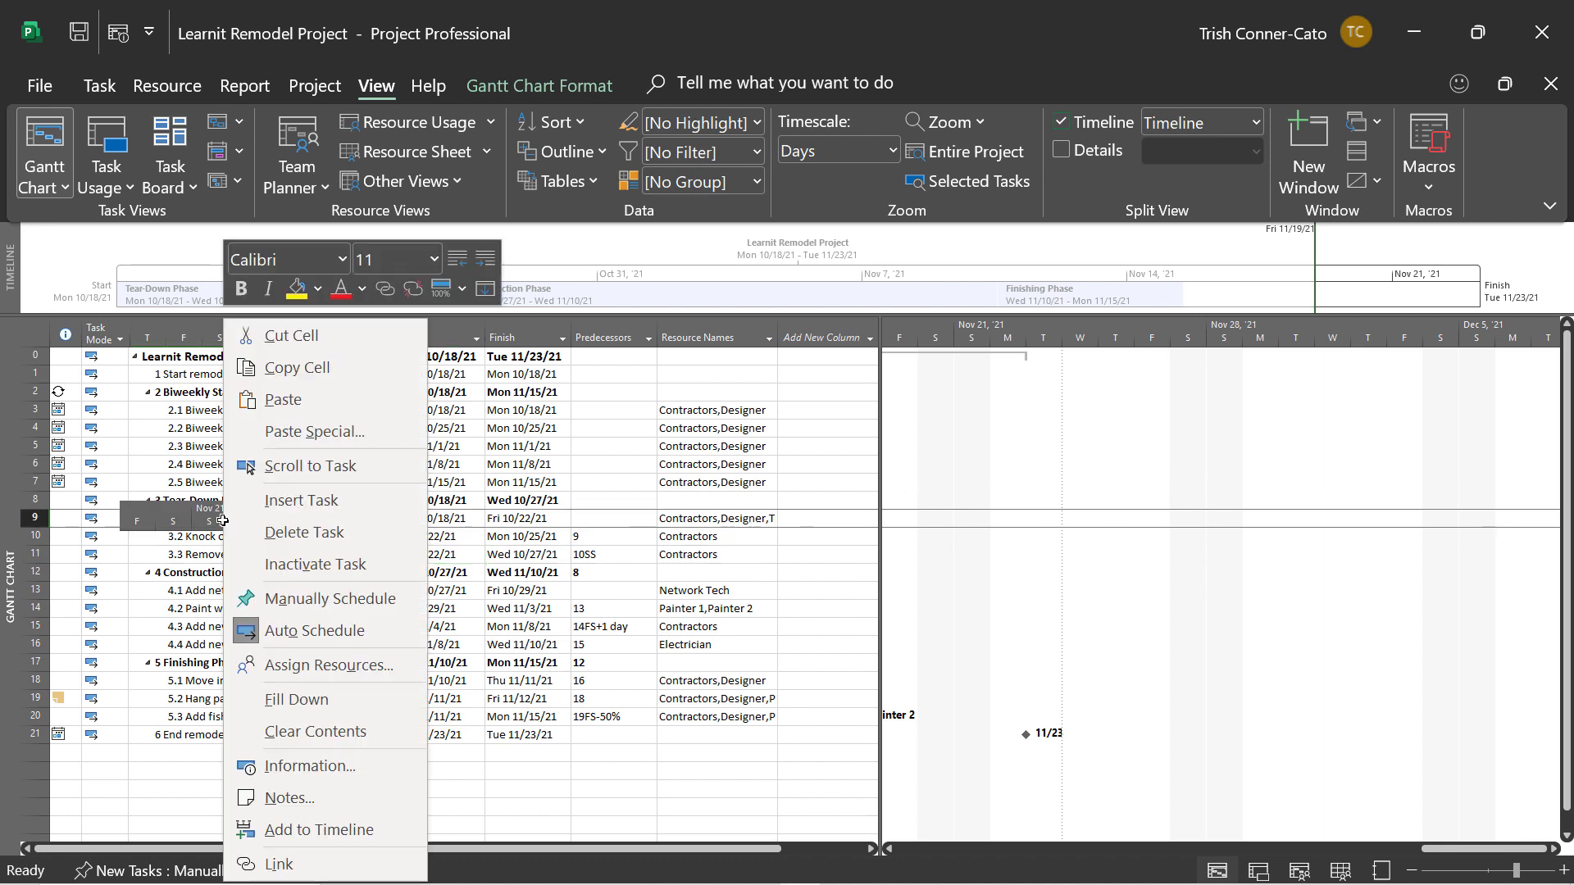
click(359, 473)
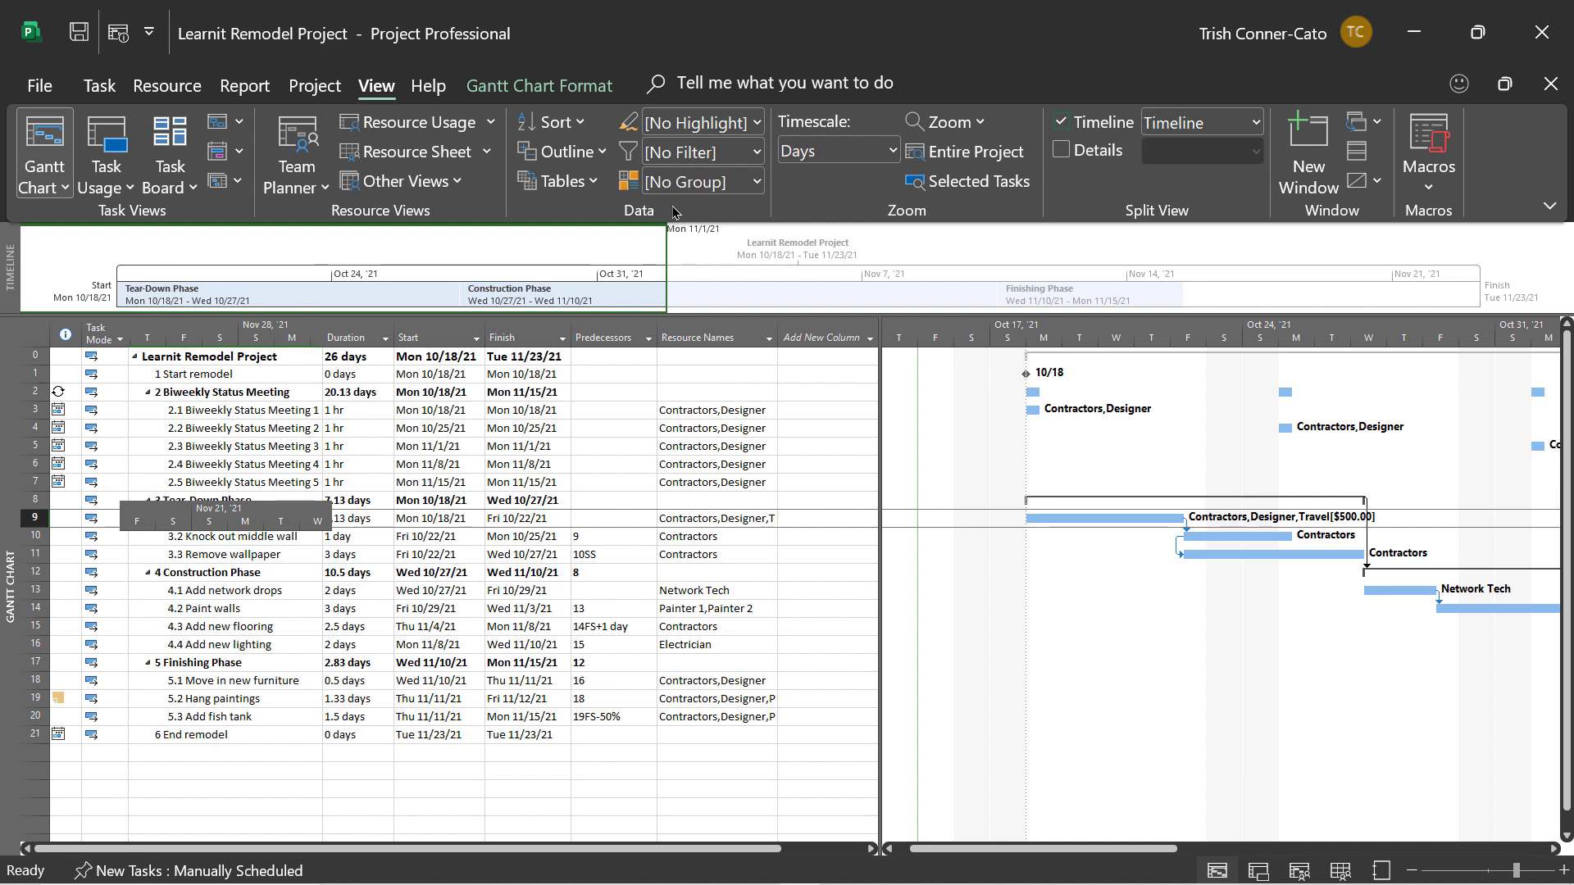
Group the task list by duration to review the grouped Gantt bars, and remove the grouping
click(757, 185)
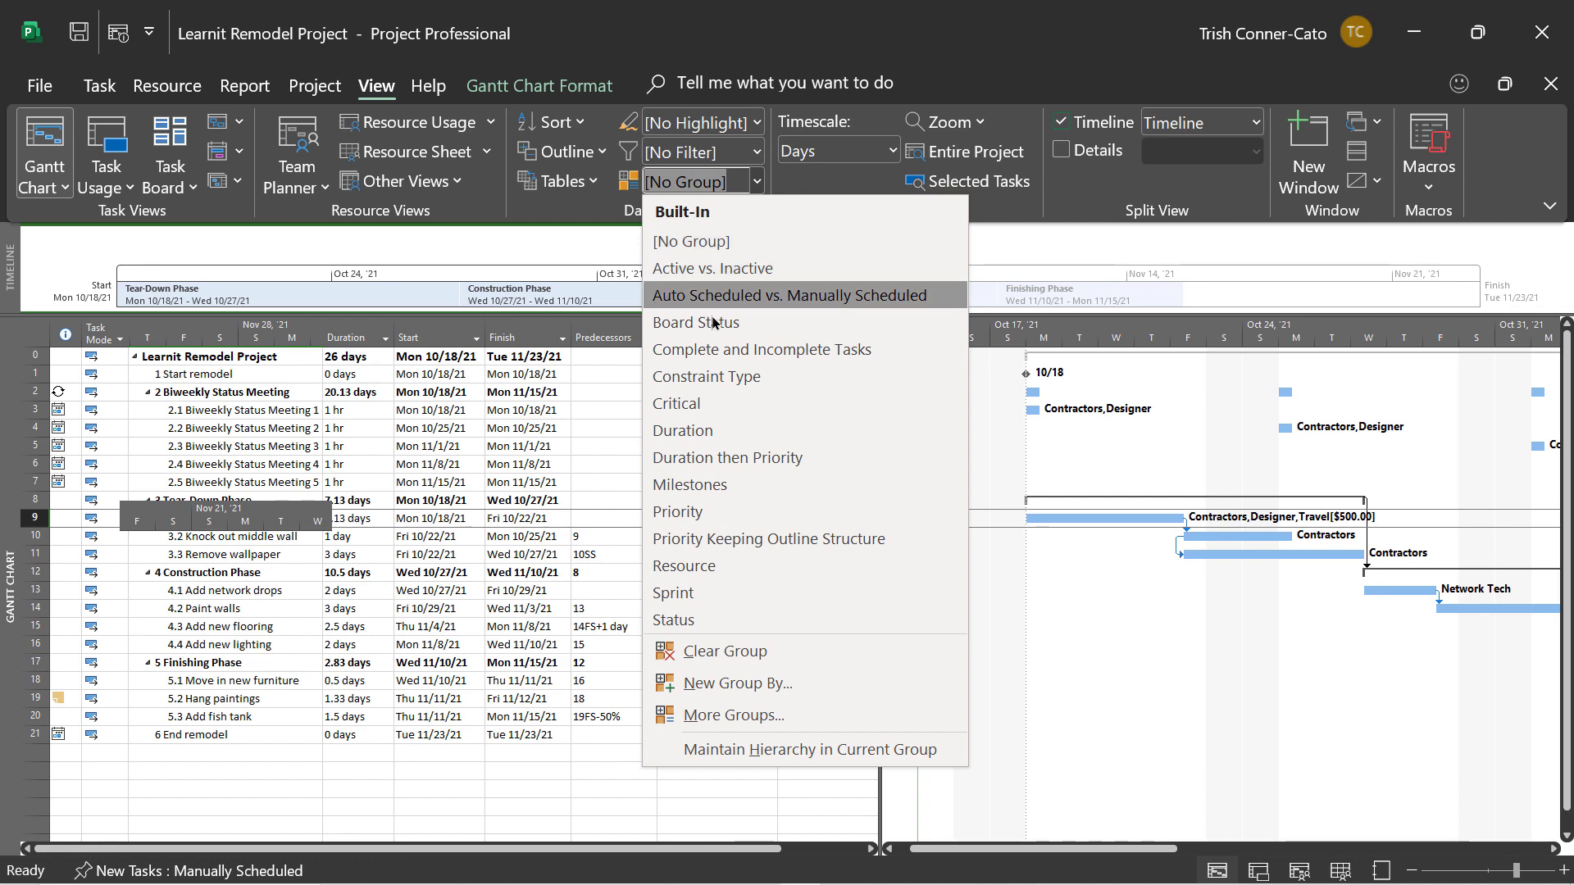
click(677, 432)
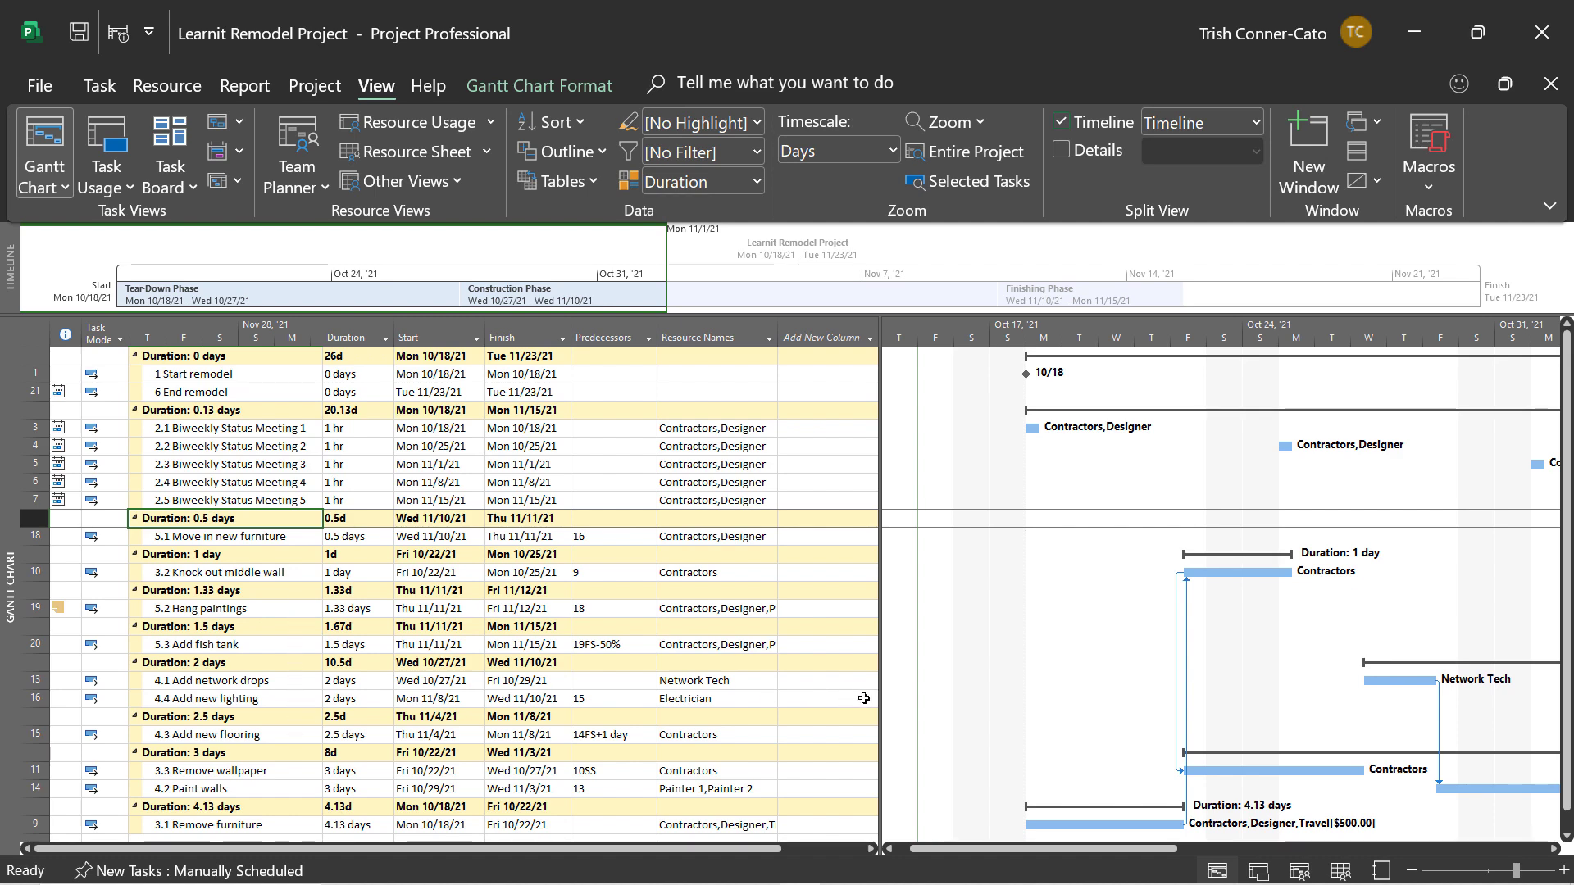
drag(883, 693, 138, 700)
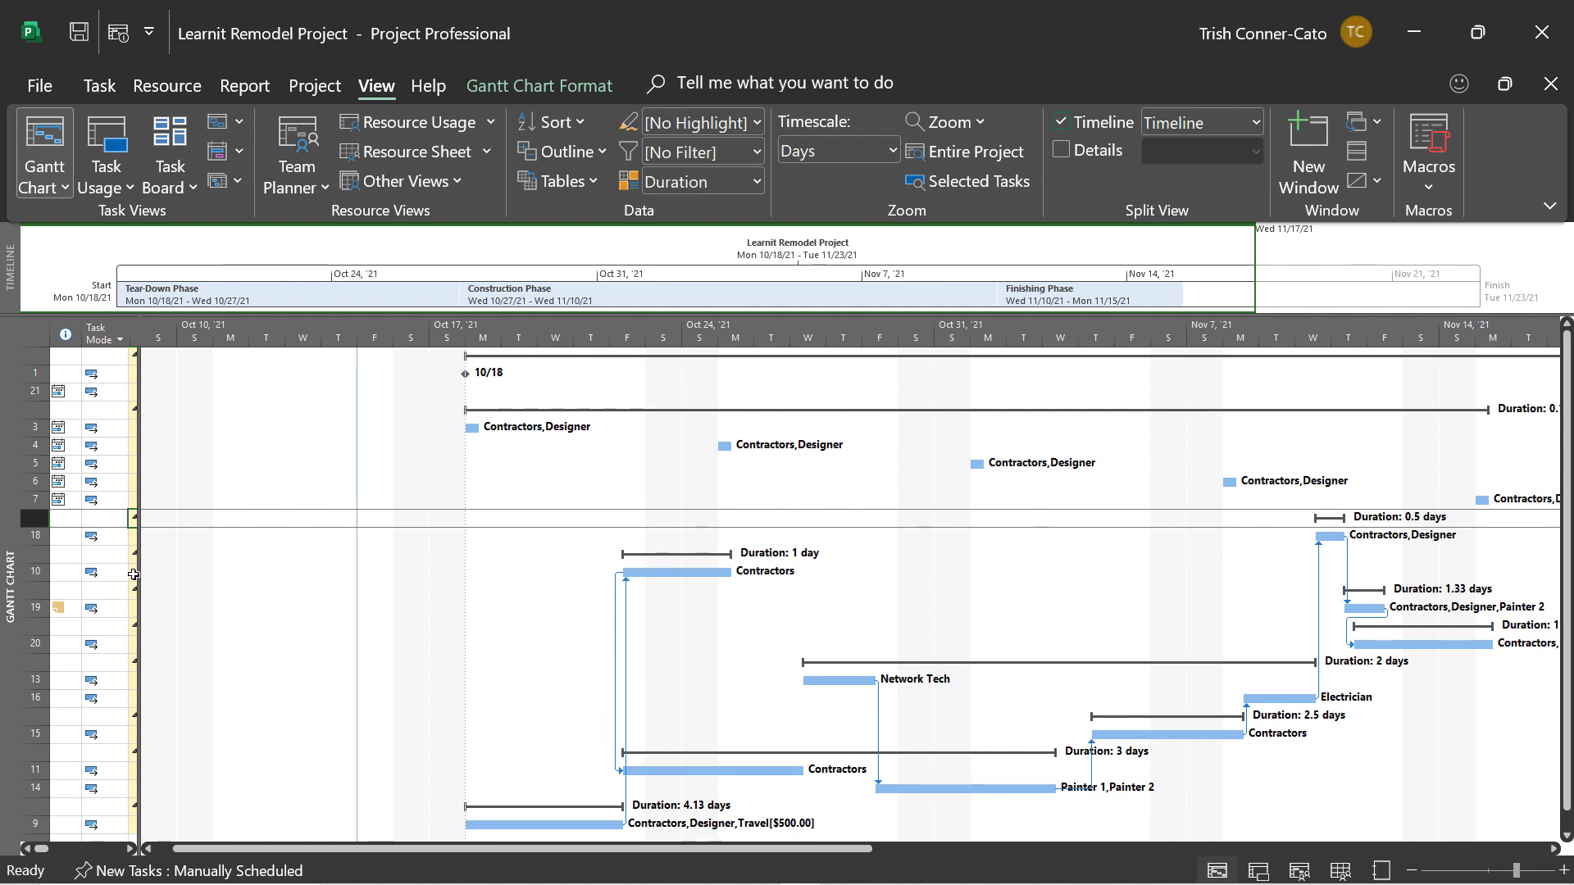
drag(138, 576, 880, 594)
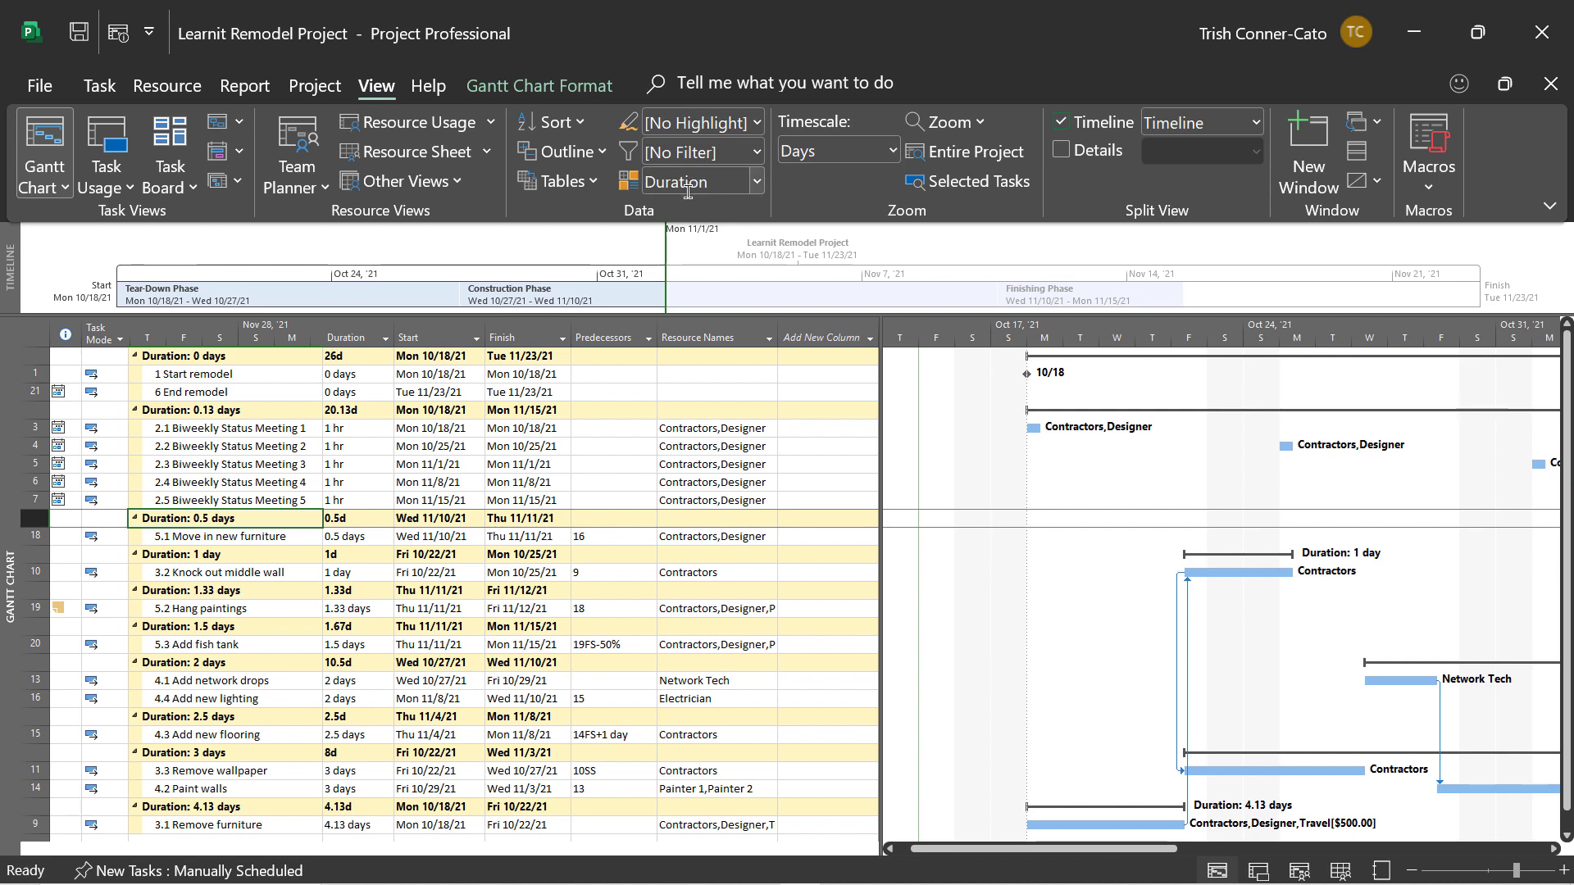
click(754, 189)
click(712, 242)
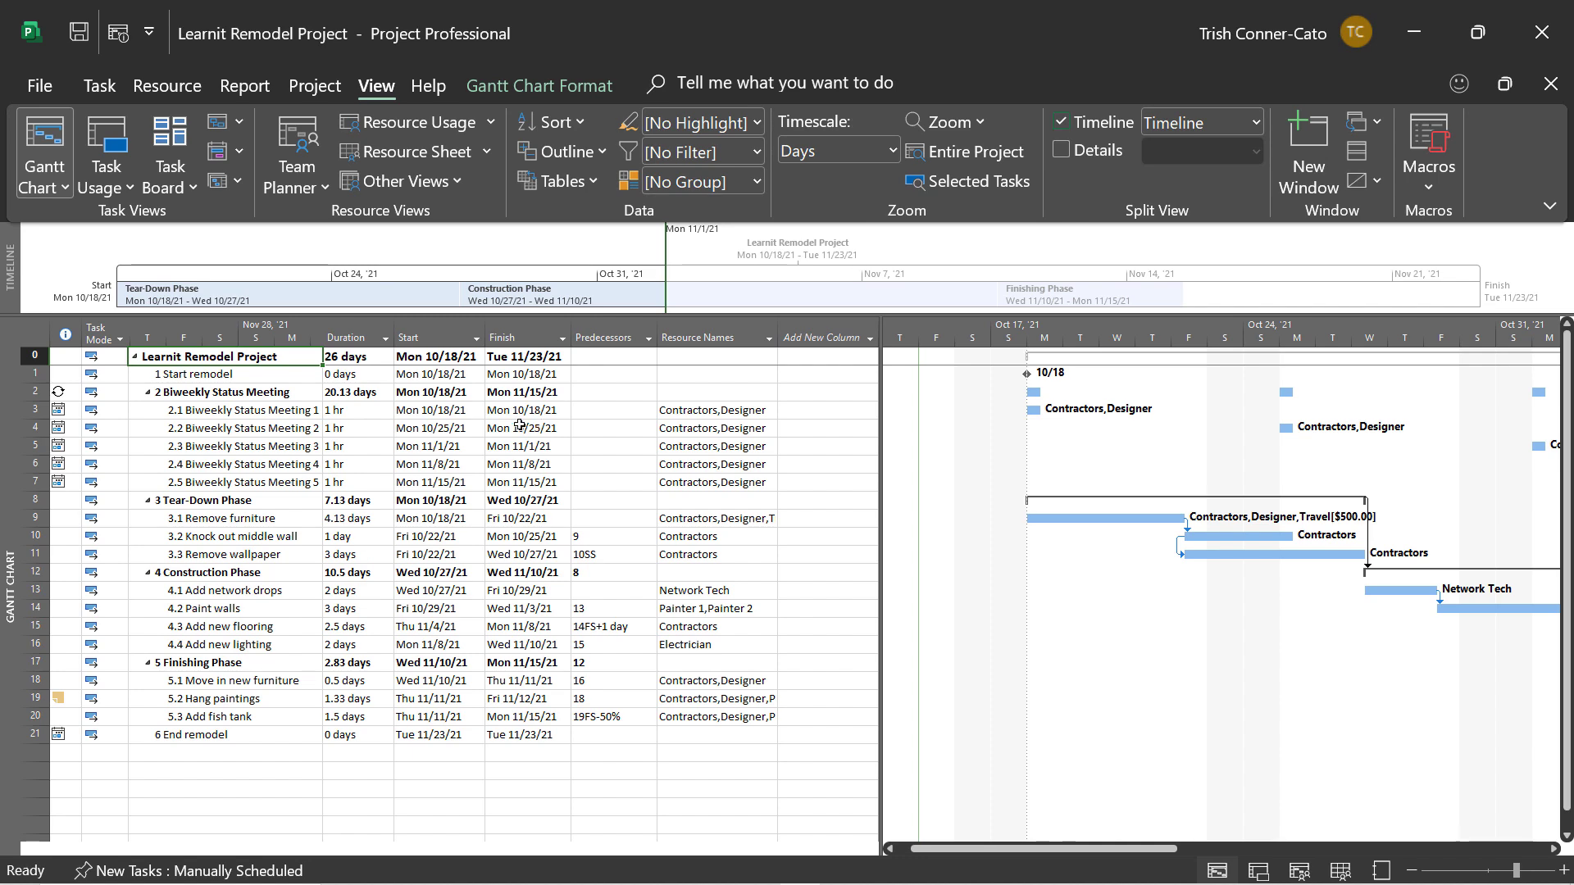
Replace the Designer resource in the Resource Sheet with the designer's full name, and return to the Gantt Chart view
right_click(13, 534)
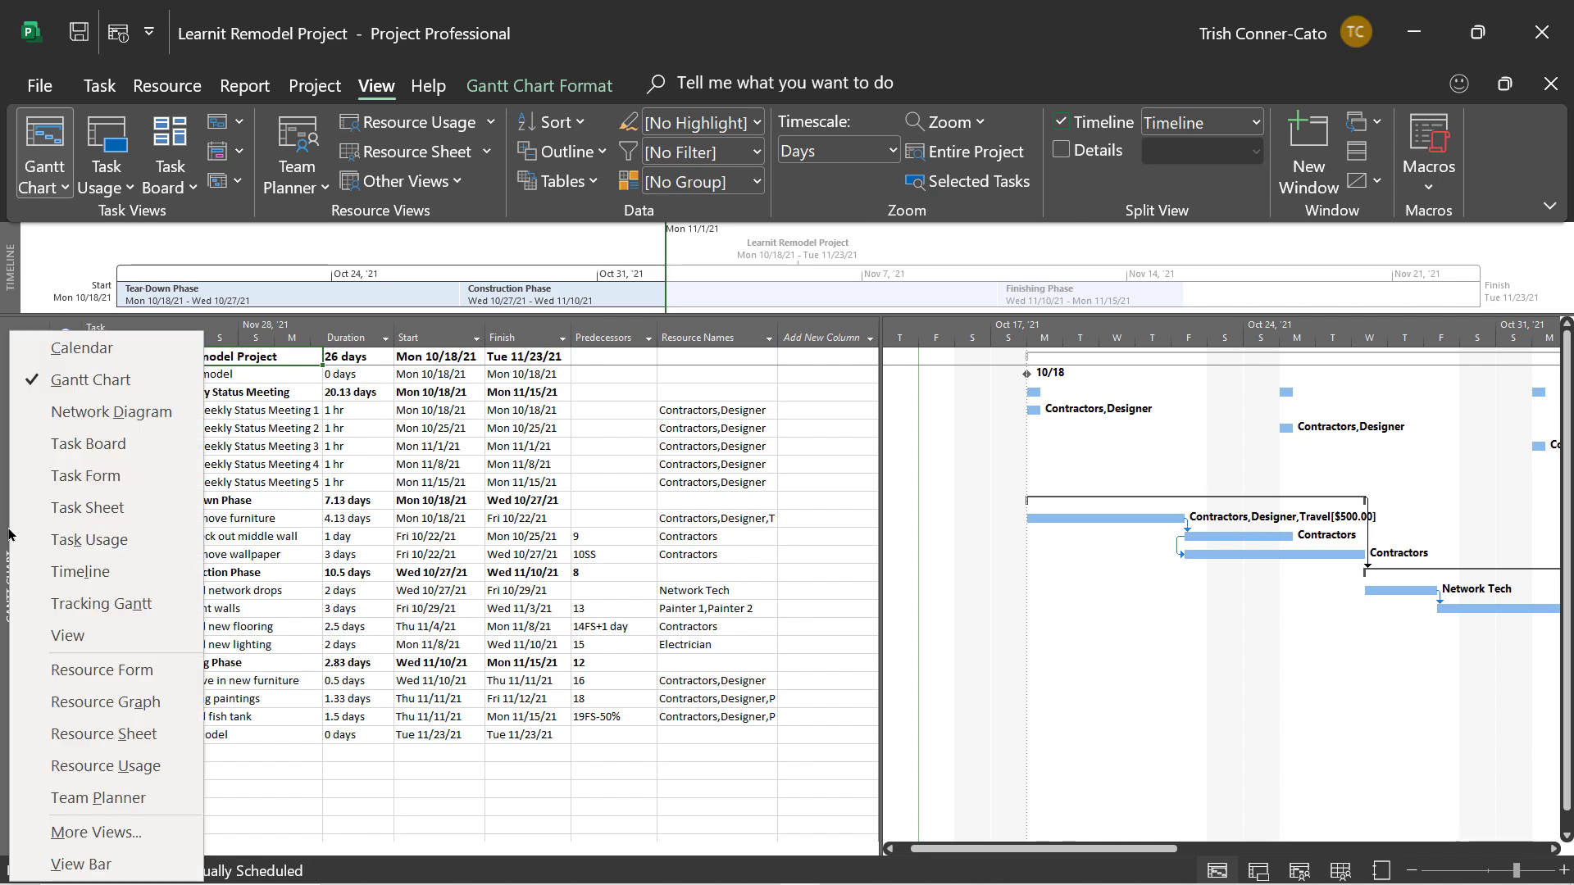
click(103, 733)
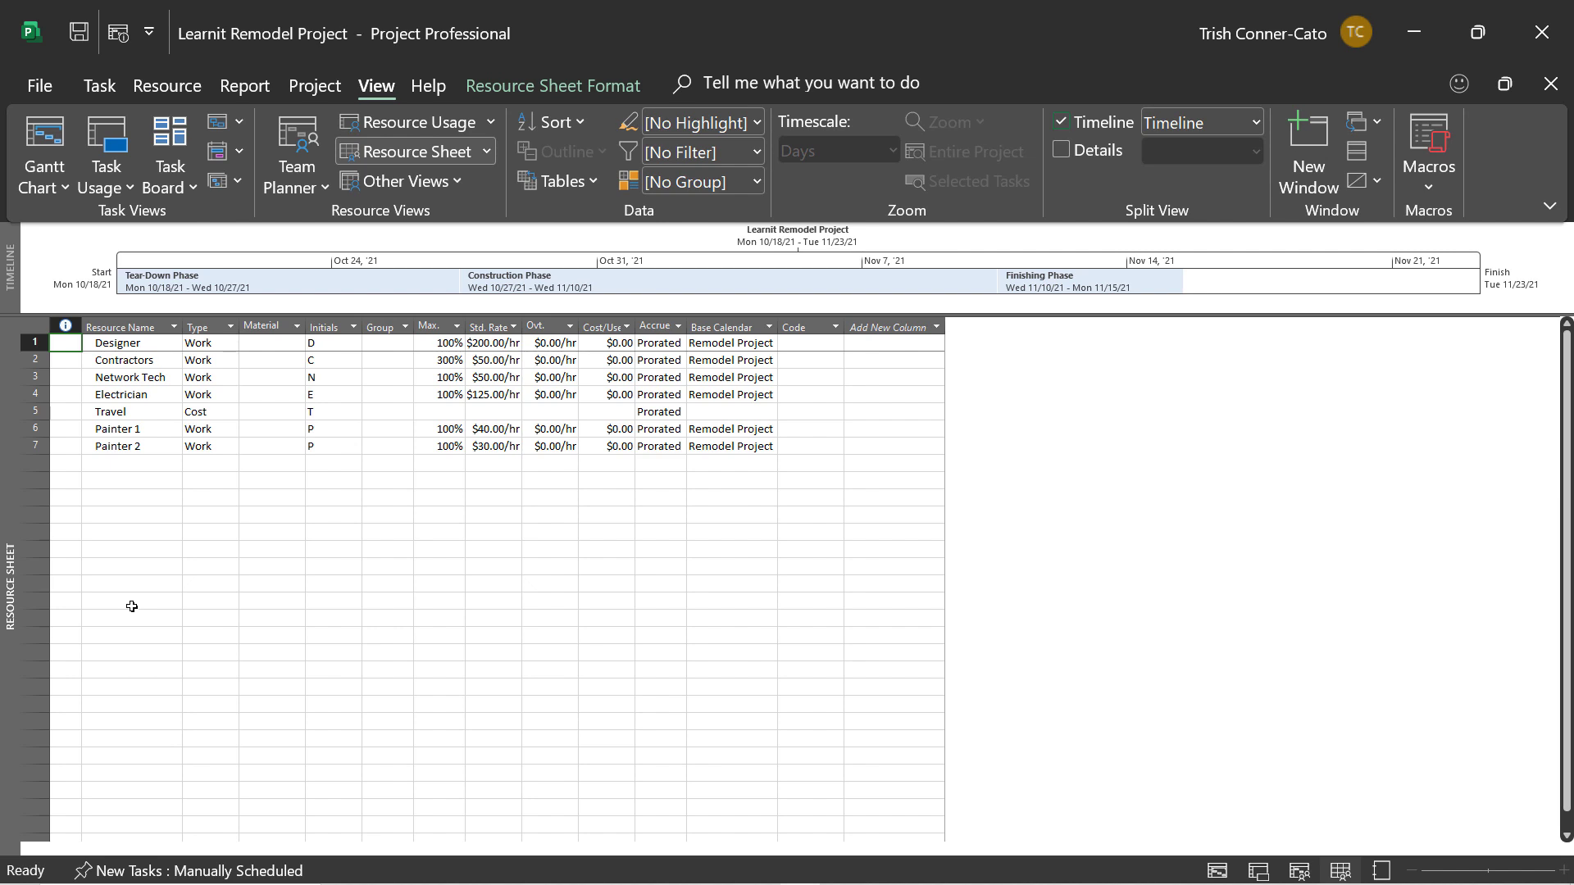
click(170, 344)
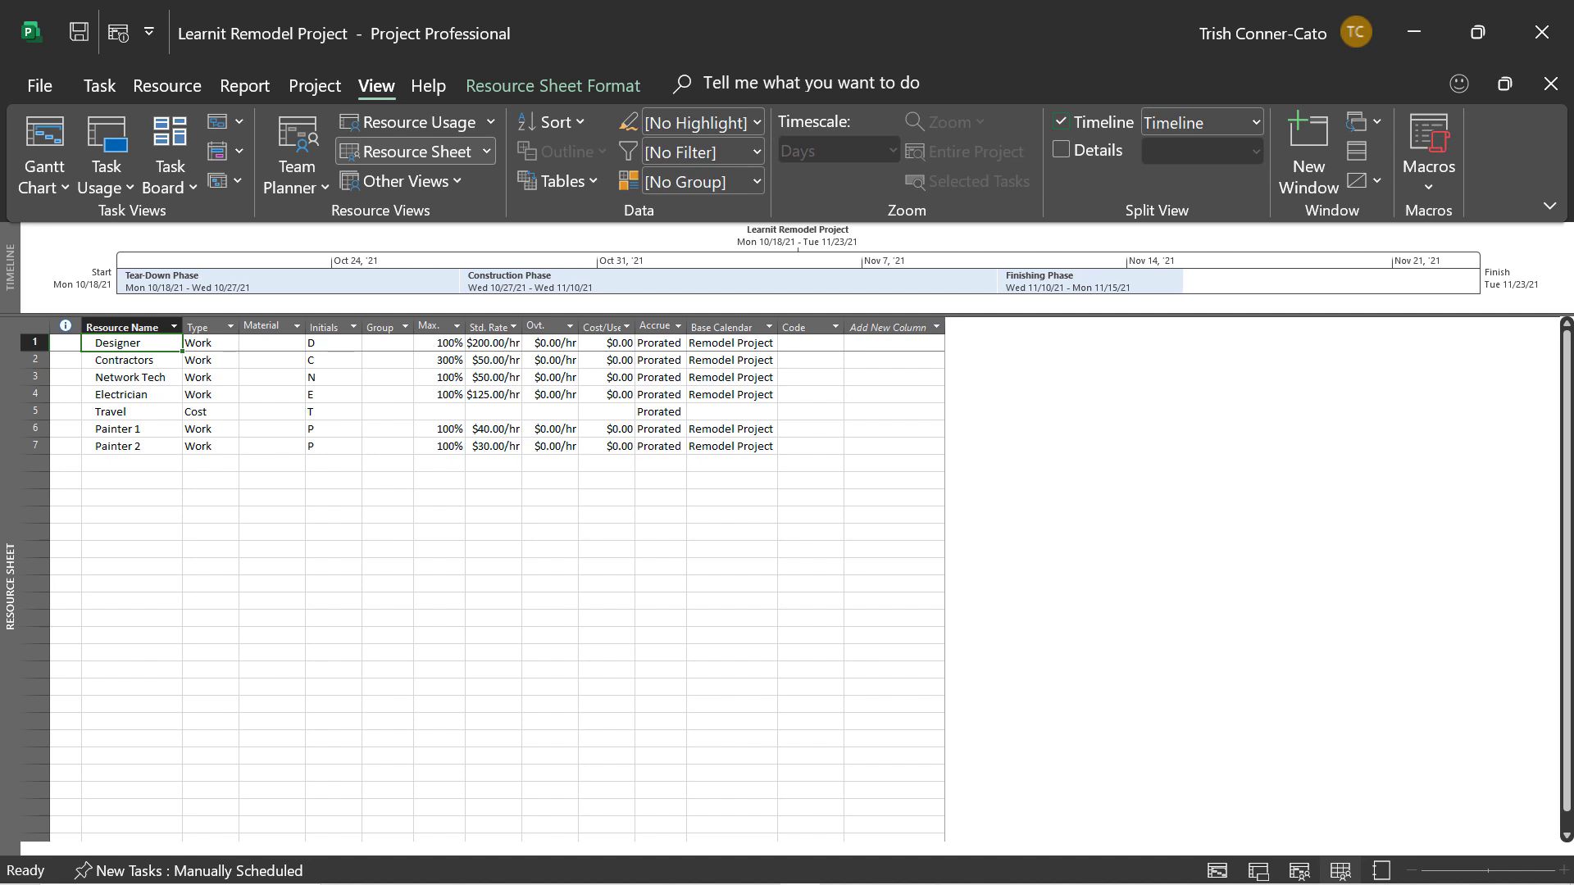
text(Kim Sm)
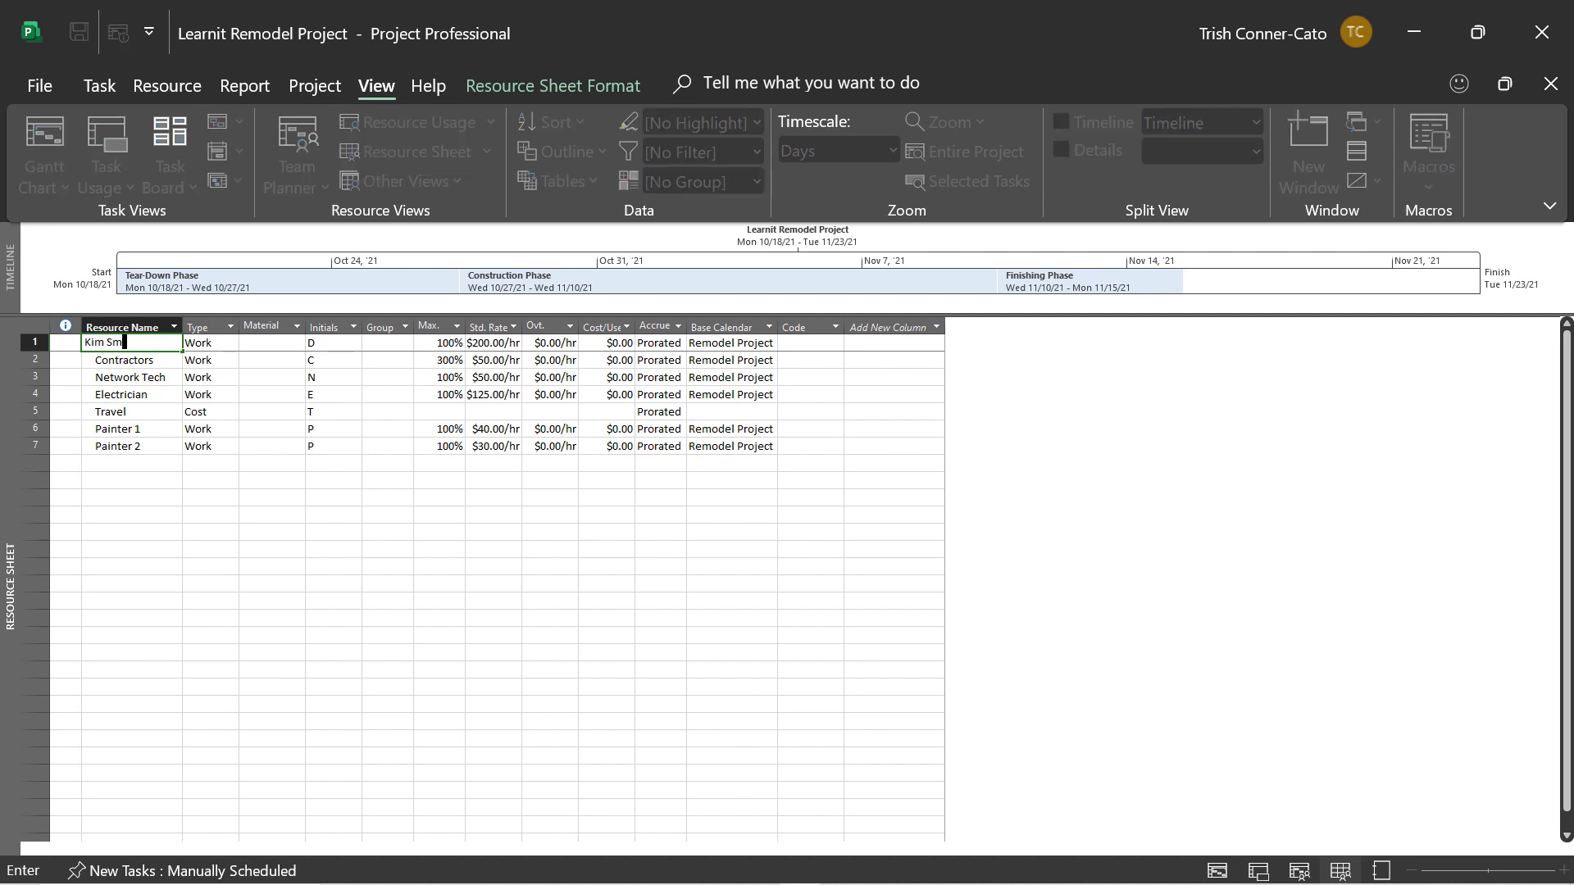
text(ith)
key(Return)
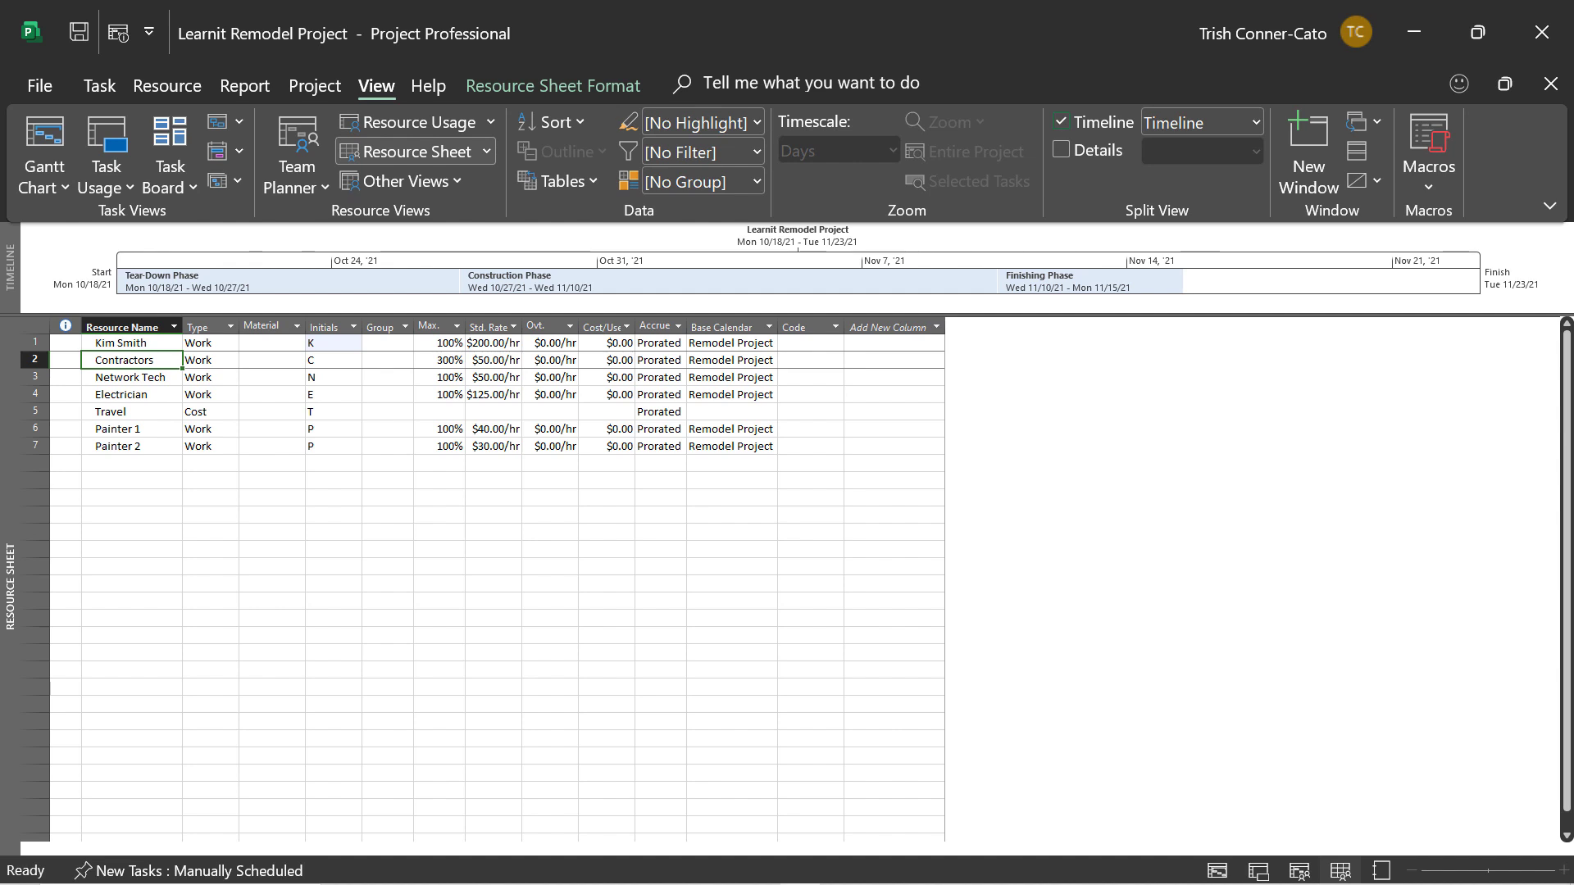
click(51, 131)
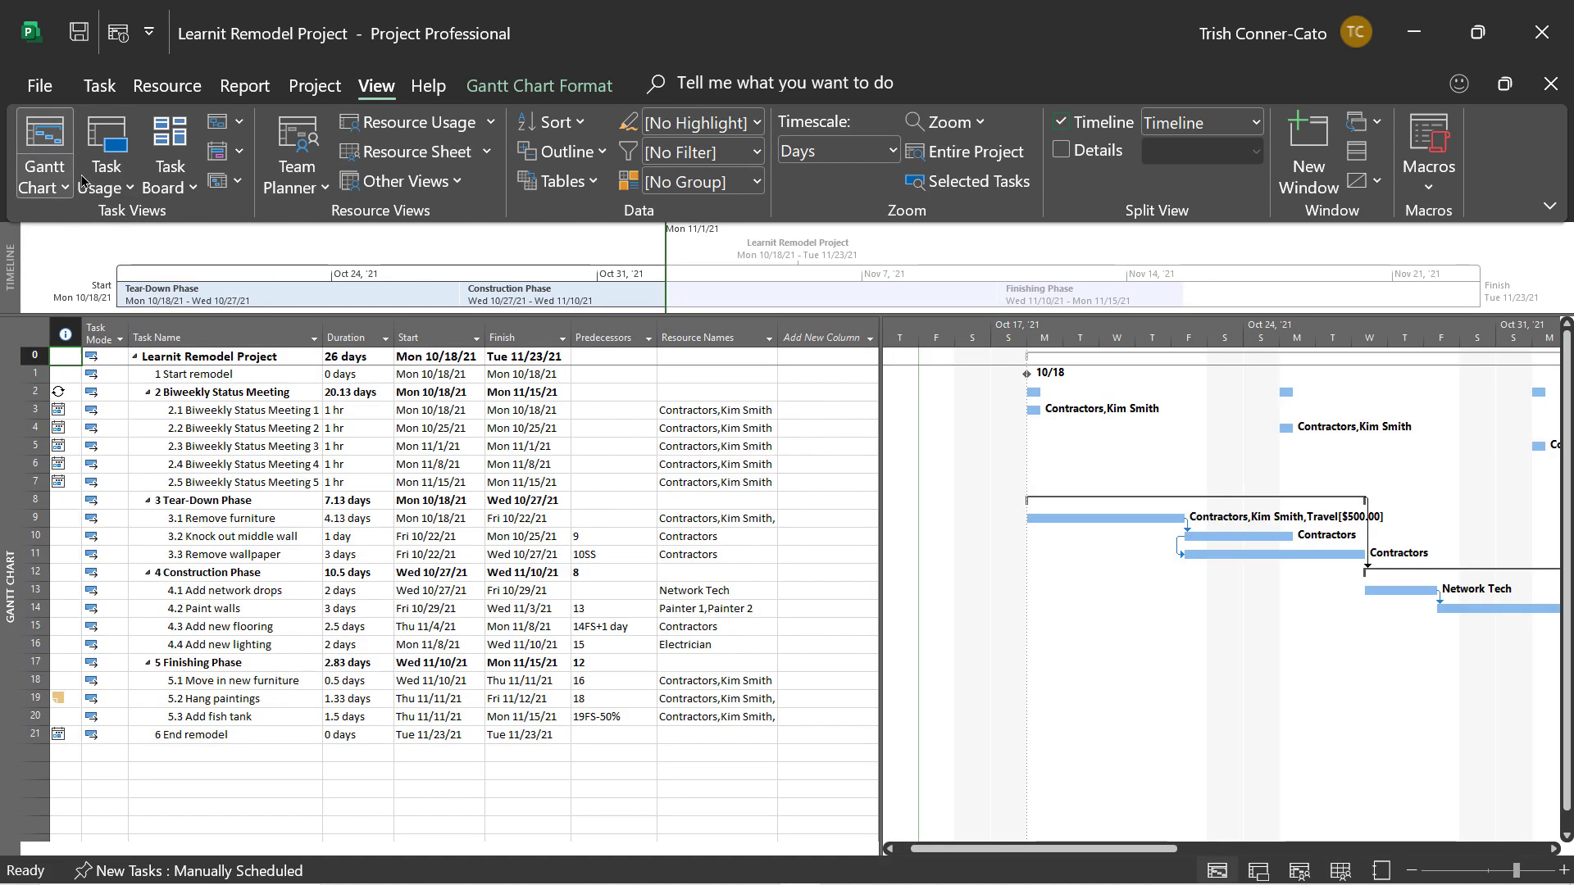
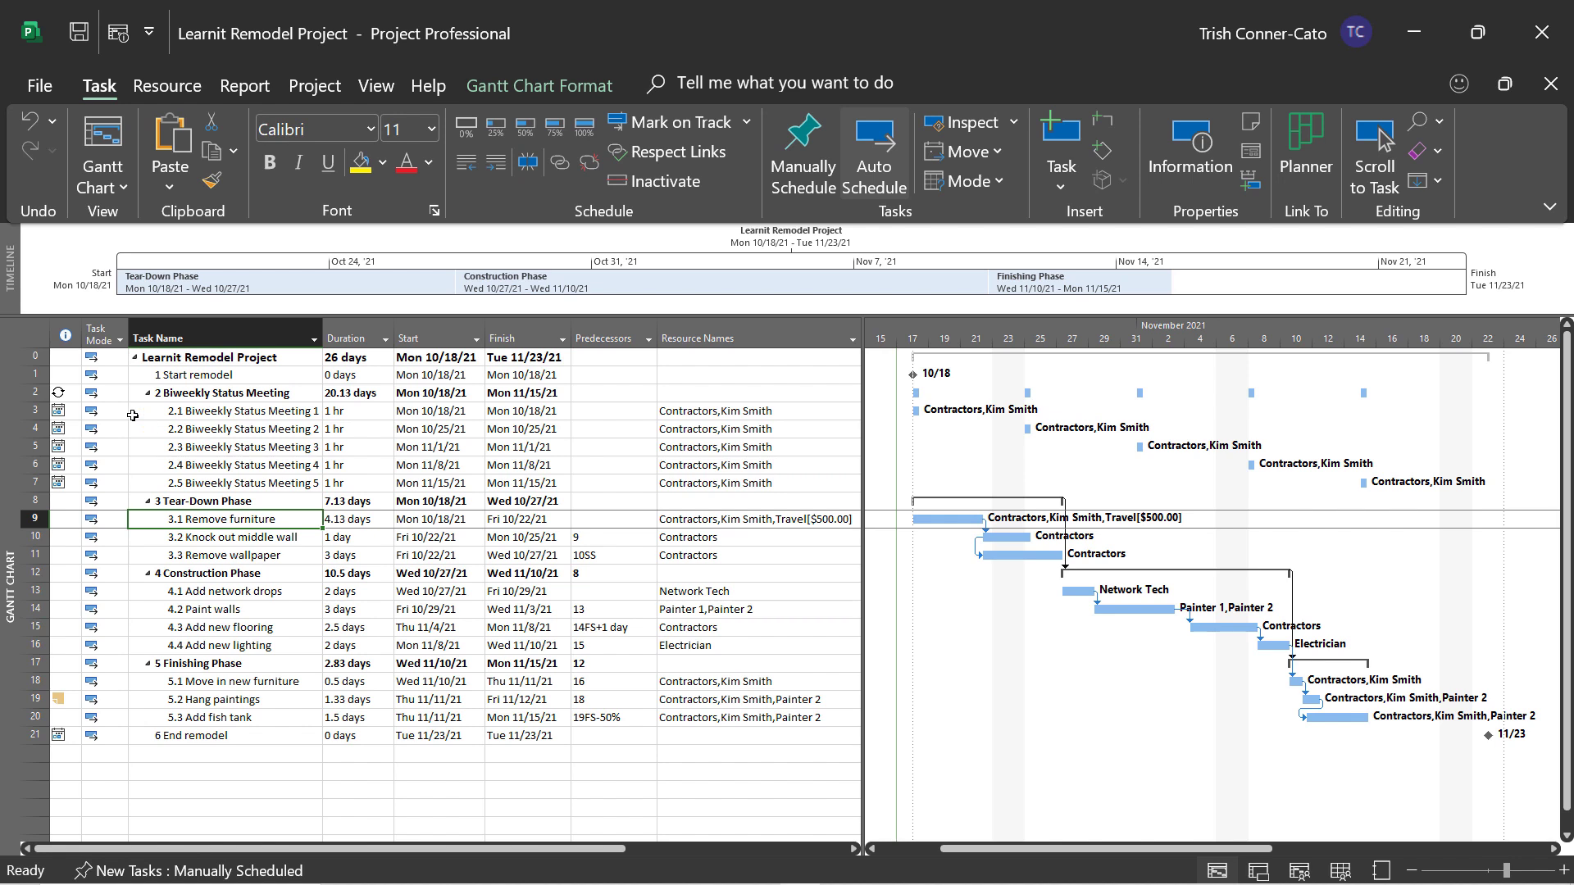
Mark the tasks Biweekly Status Meeting 1 and Remove furniture as 100% complete
click(142, 412)
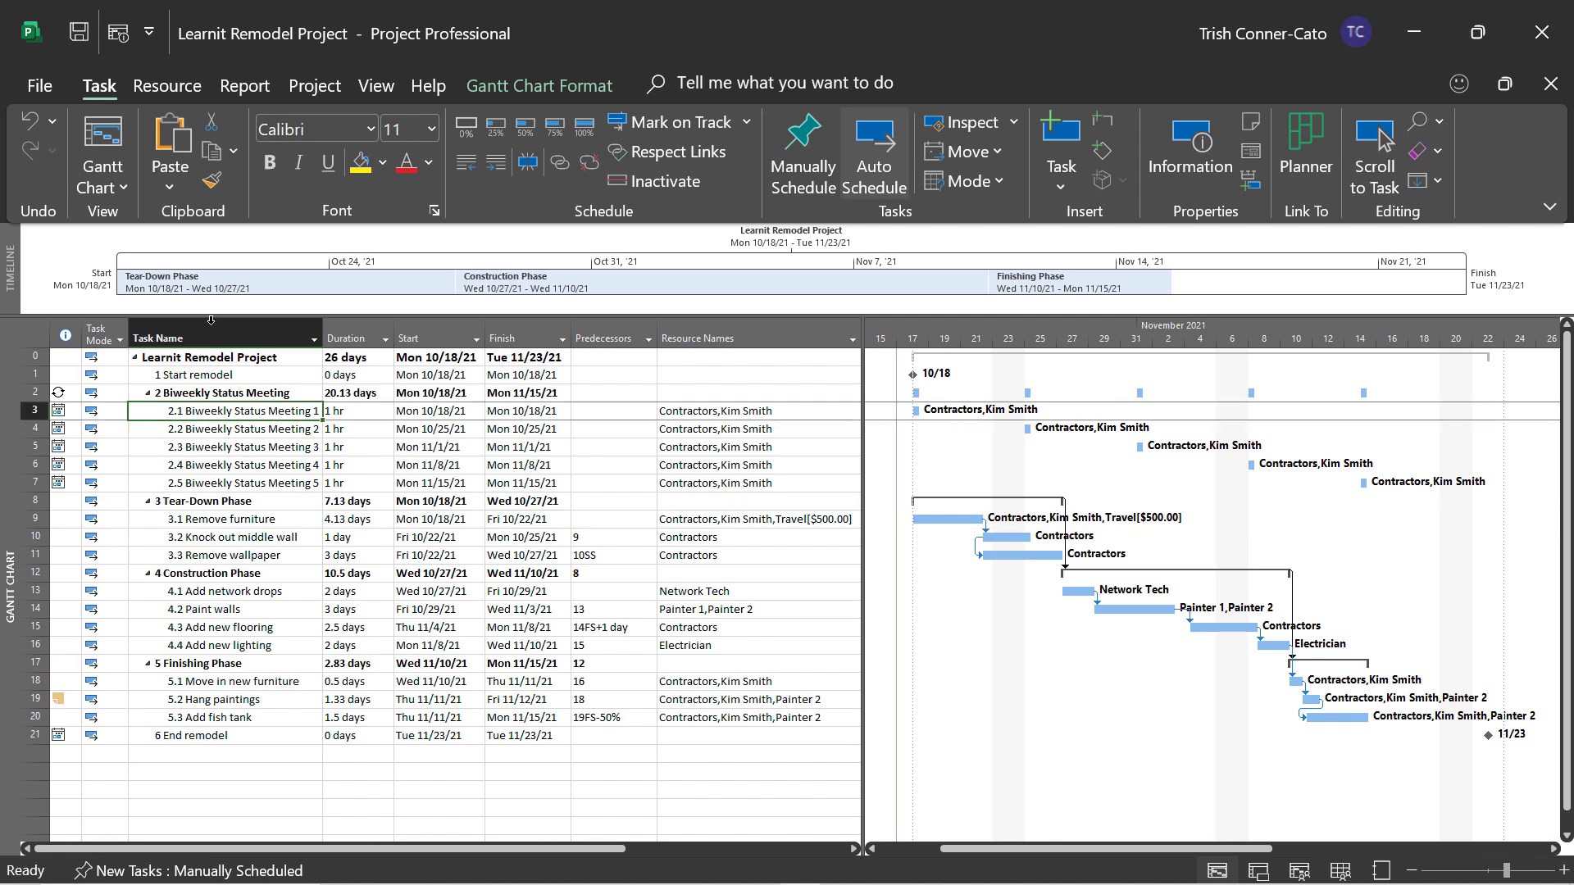
click(580, 135)
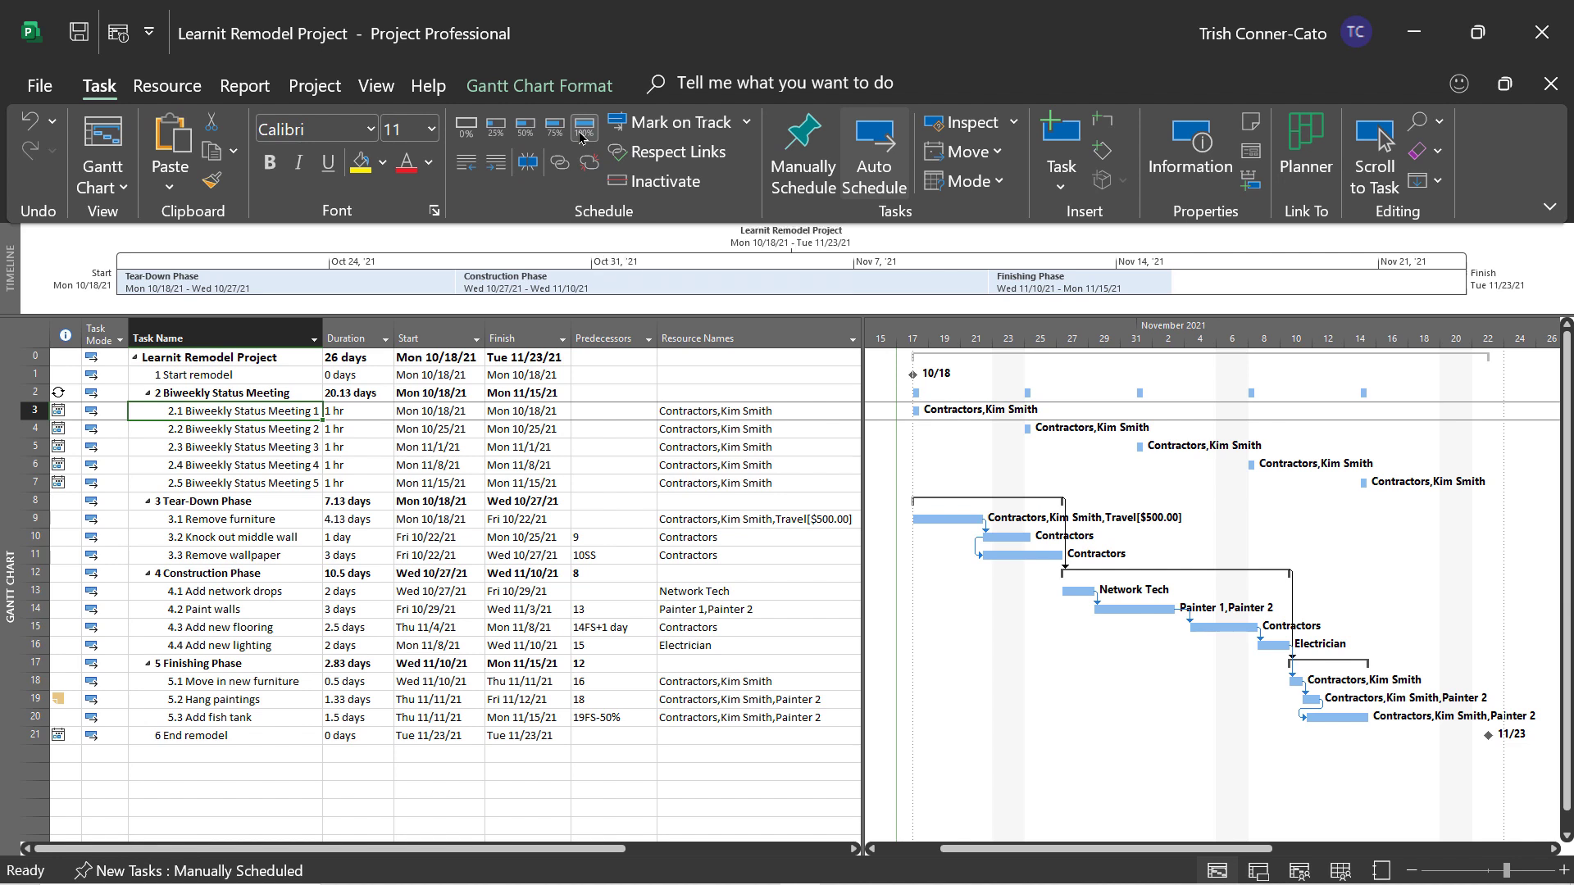
click(250, 522)
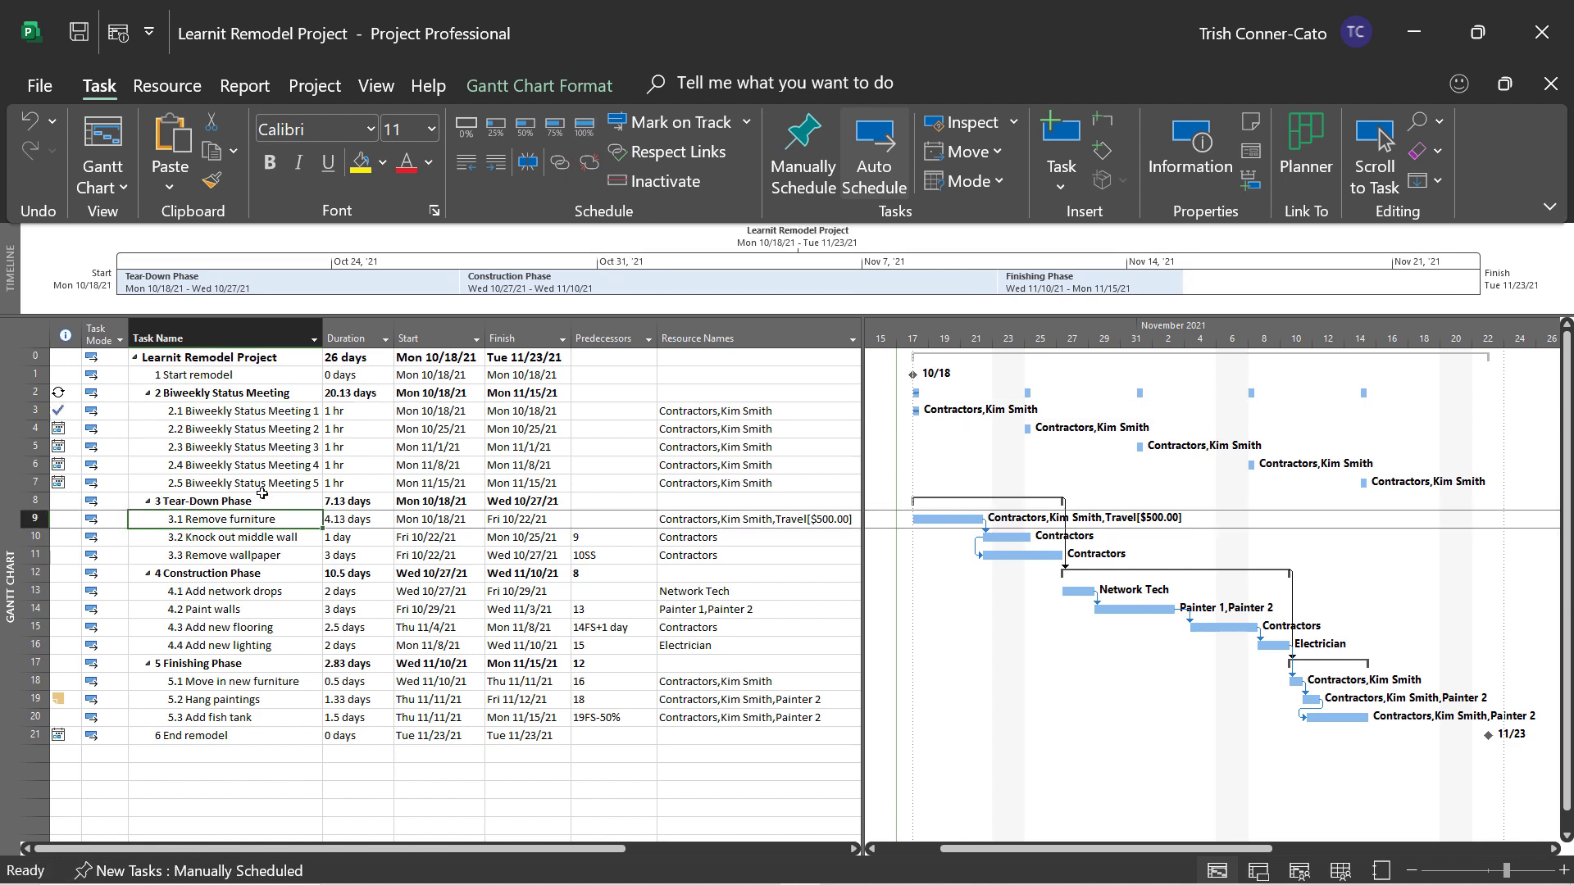
click(585, 136)
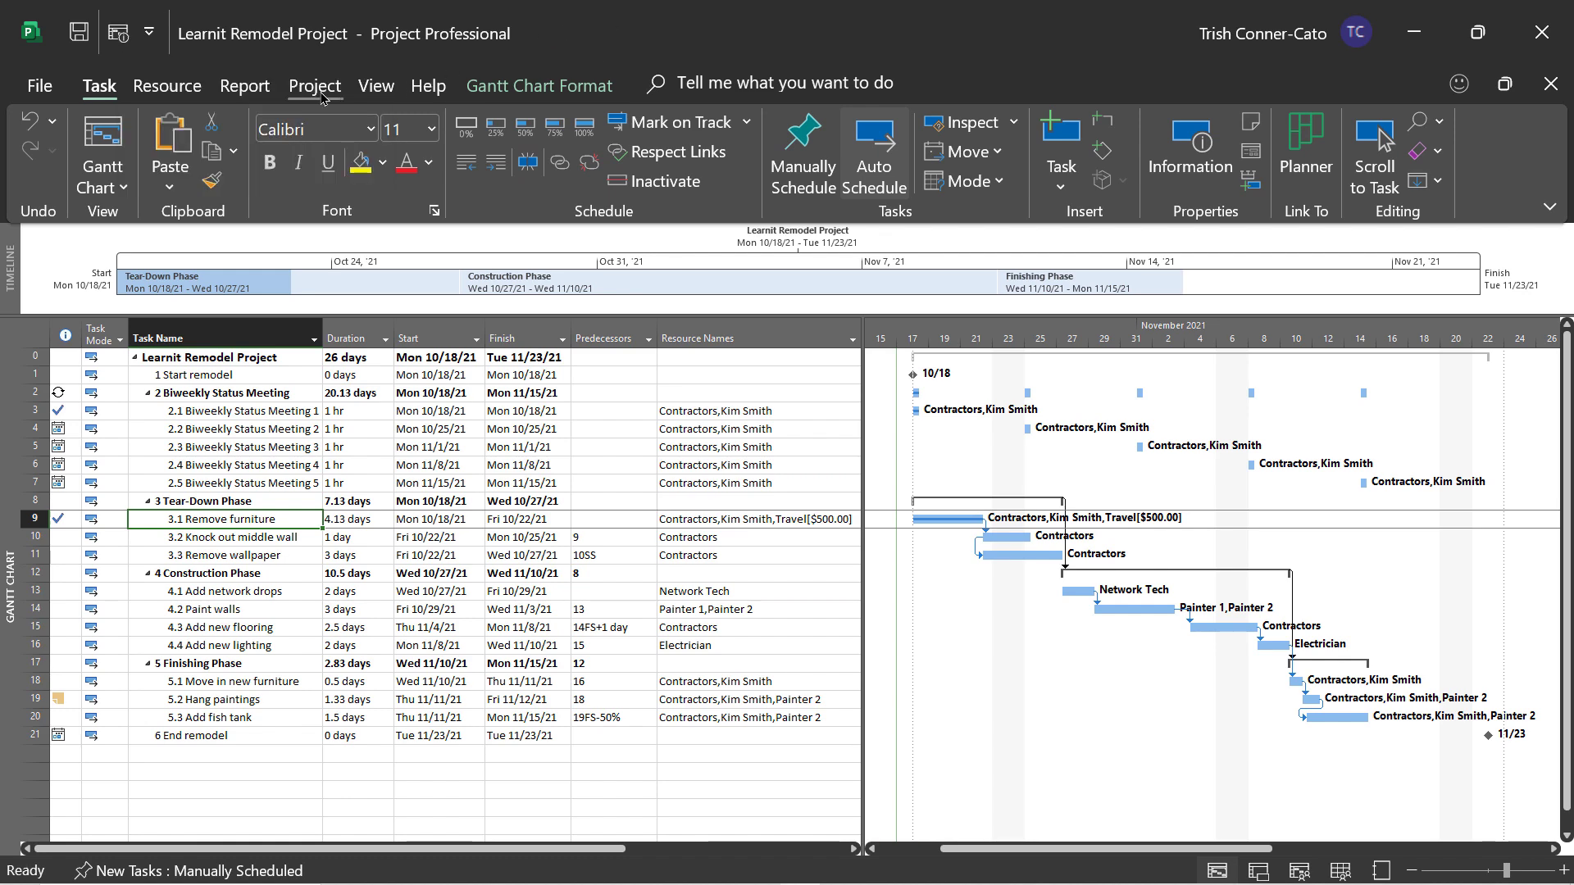
Review the project statistics for current, baseline, actual and remaining values, and close them
click(320, 92)
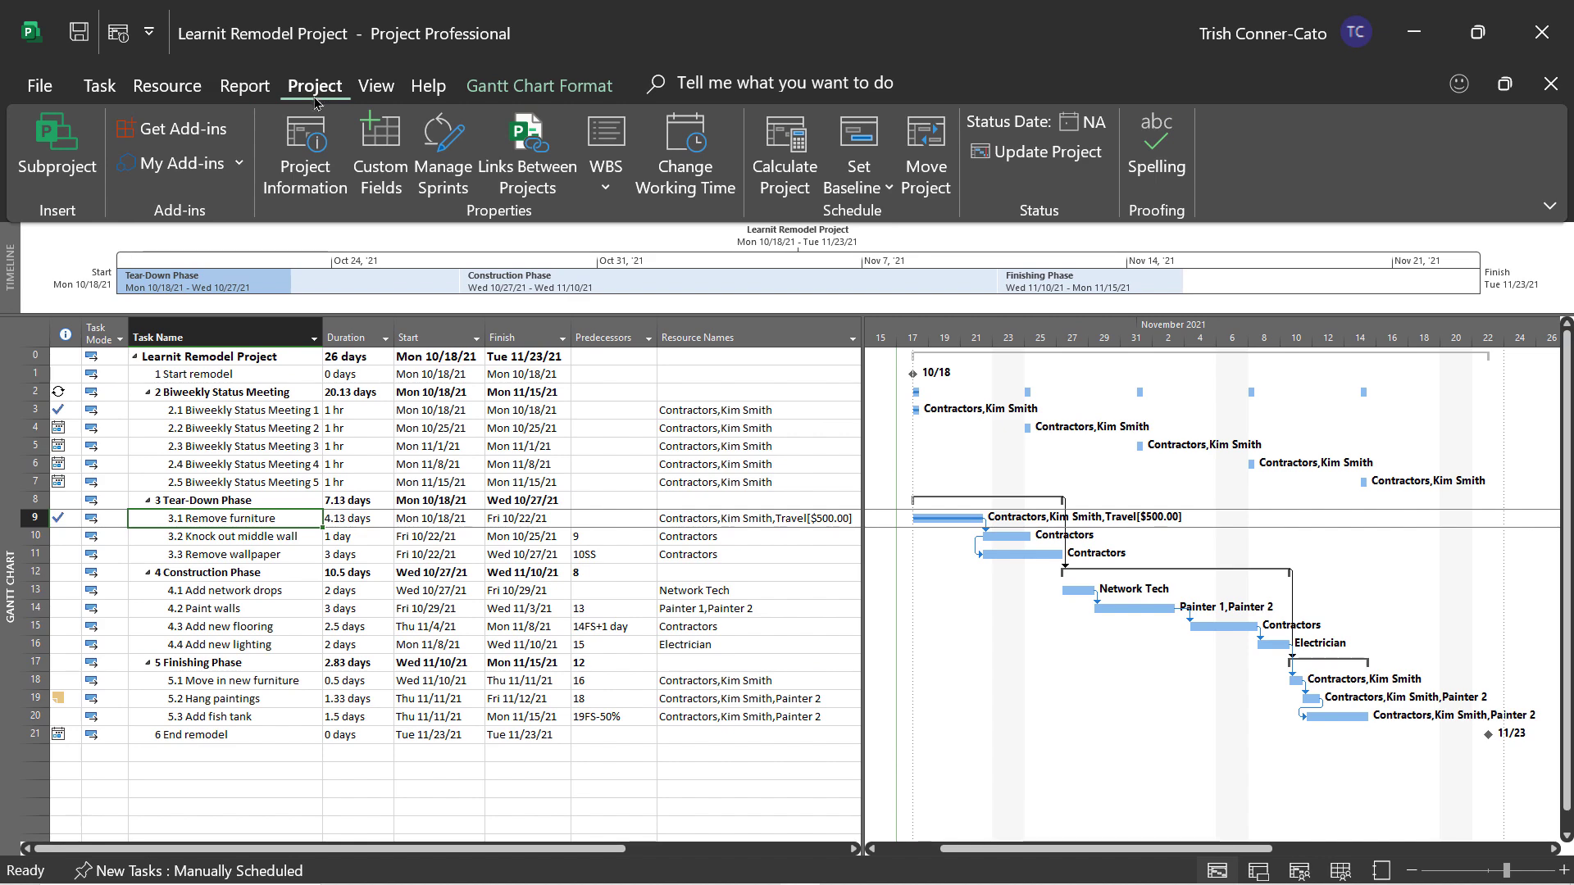
click(305, 168)
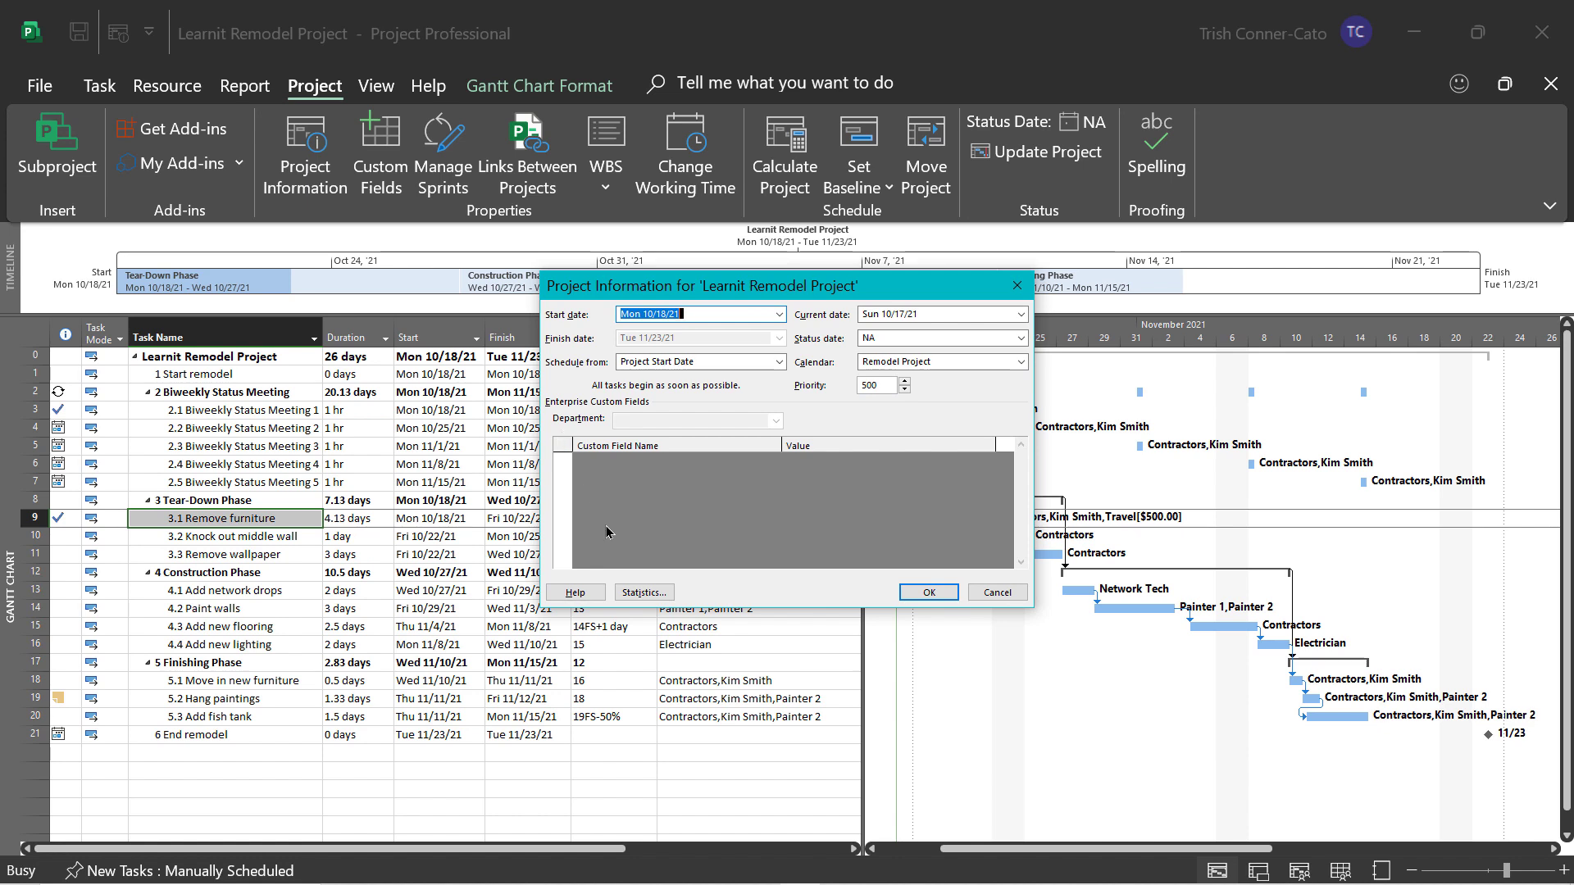
click(643, 592)
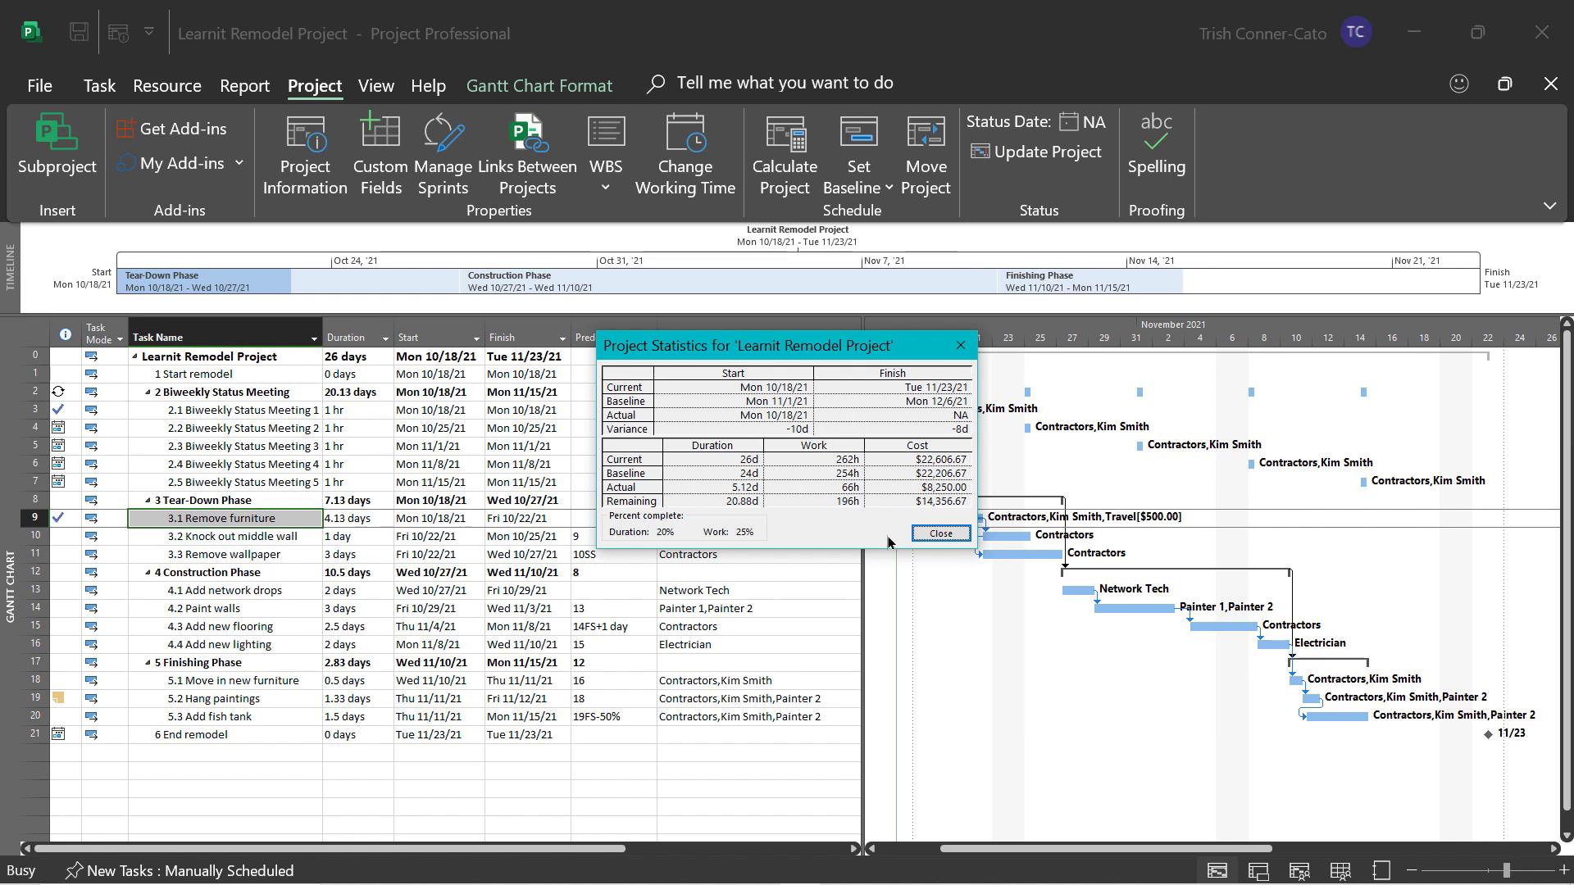
click(938, 535)
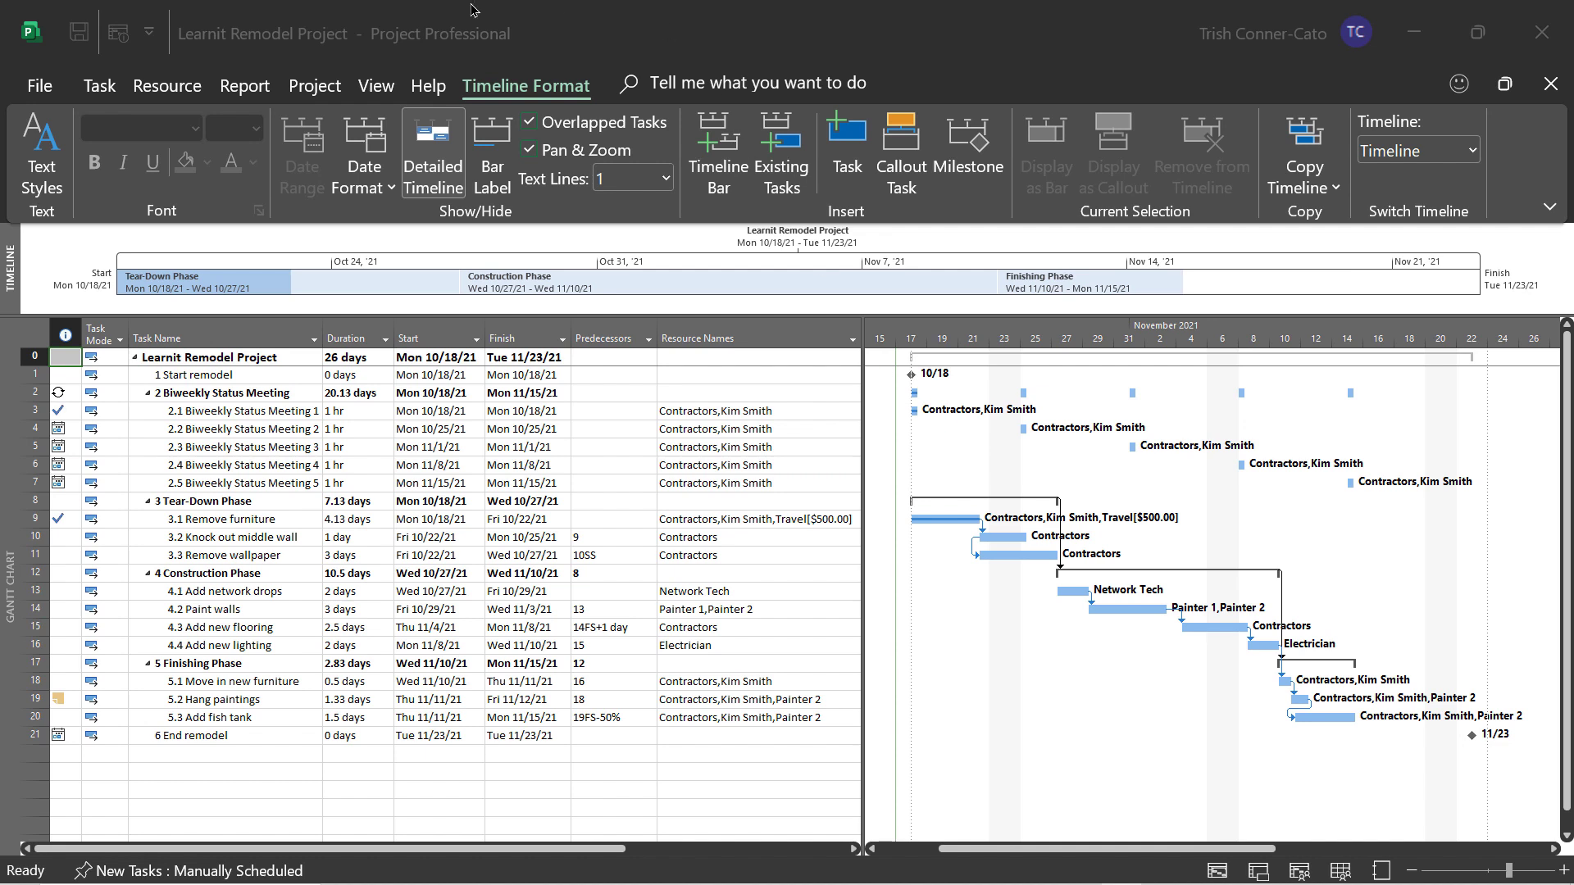
Browse the Dashboards, Resources and Costs categories in the full list of reports, and close it without opening a report
click(248, 96)
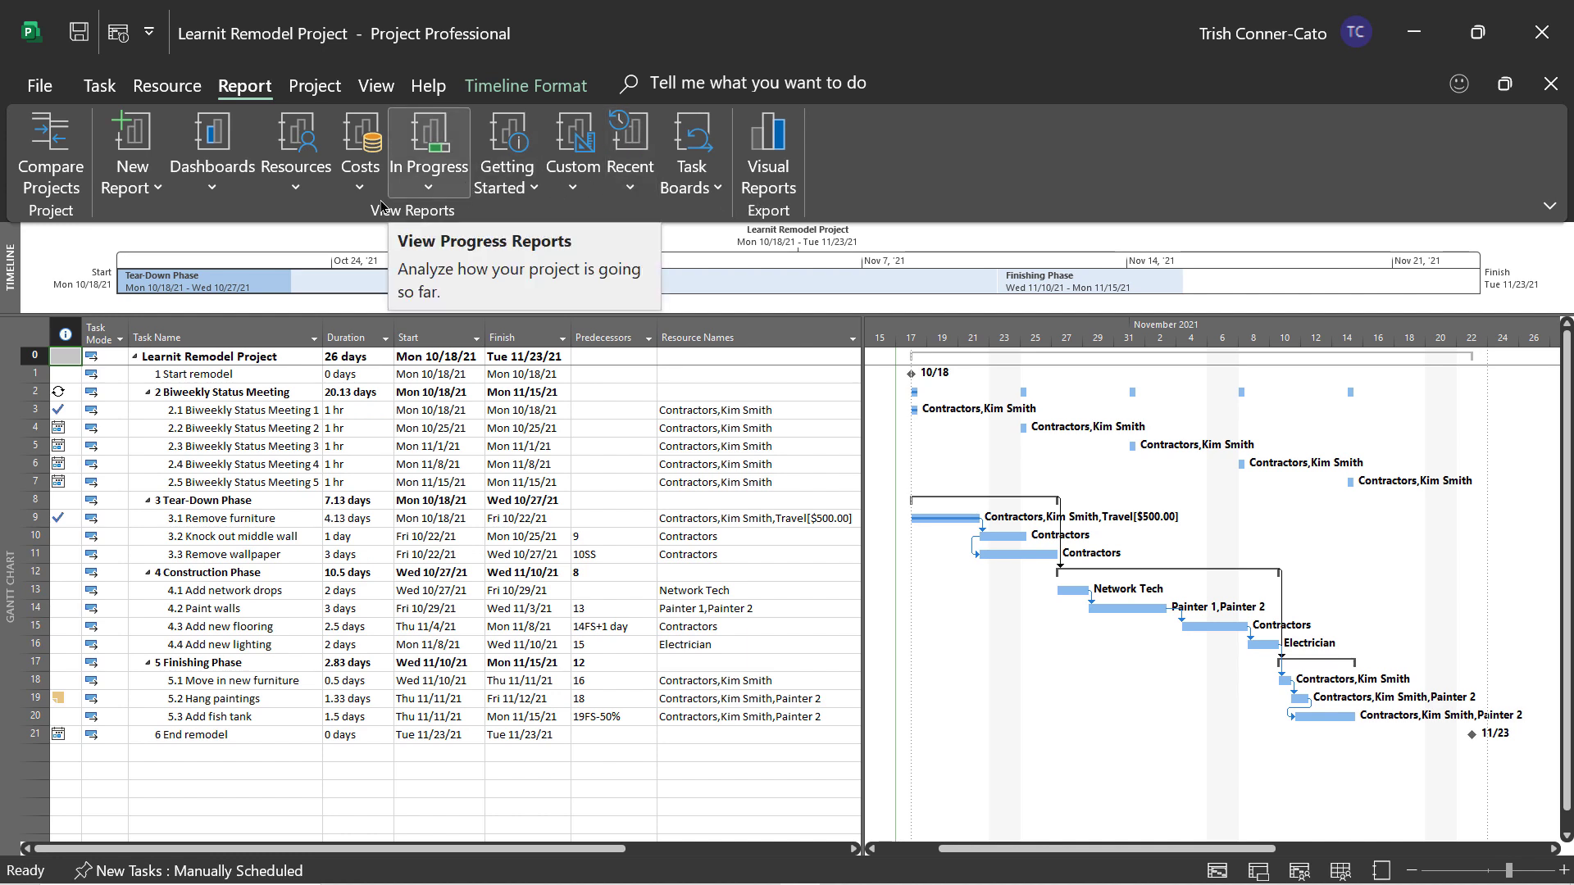
click(296, 192)
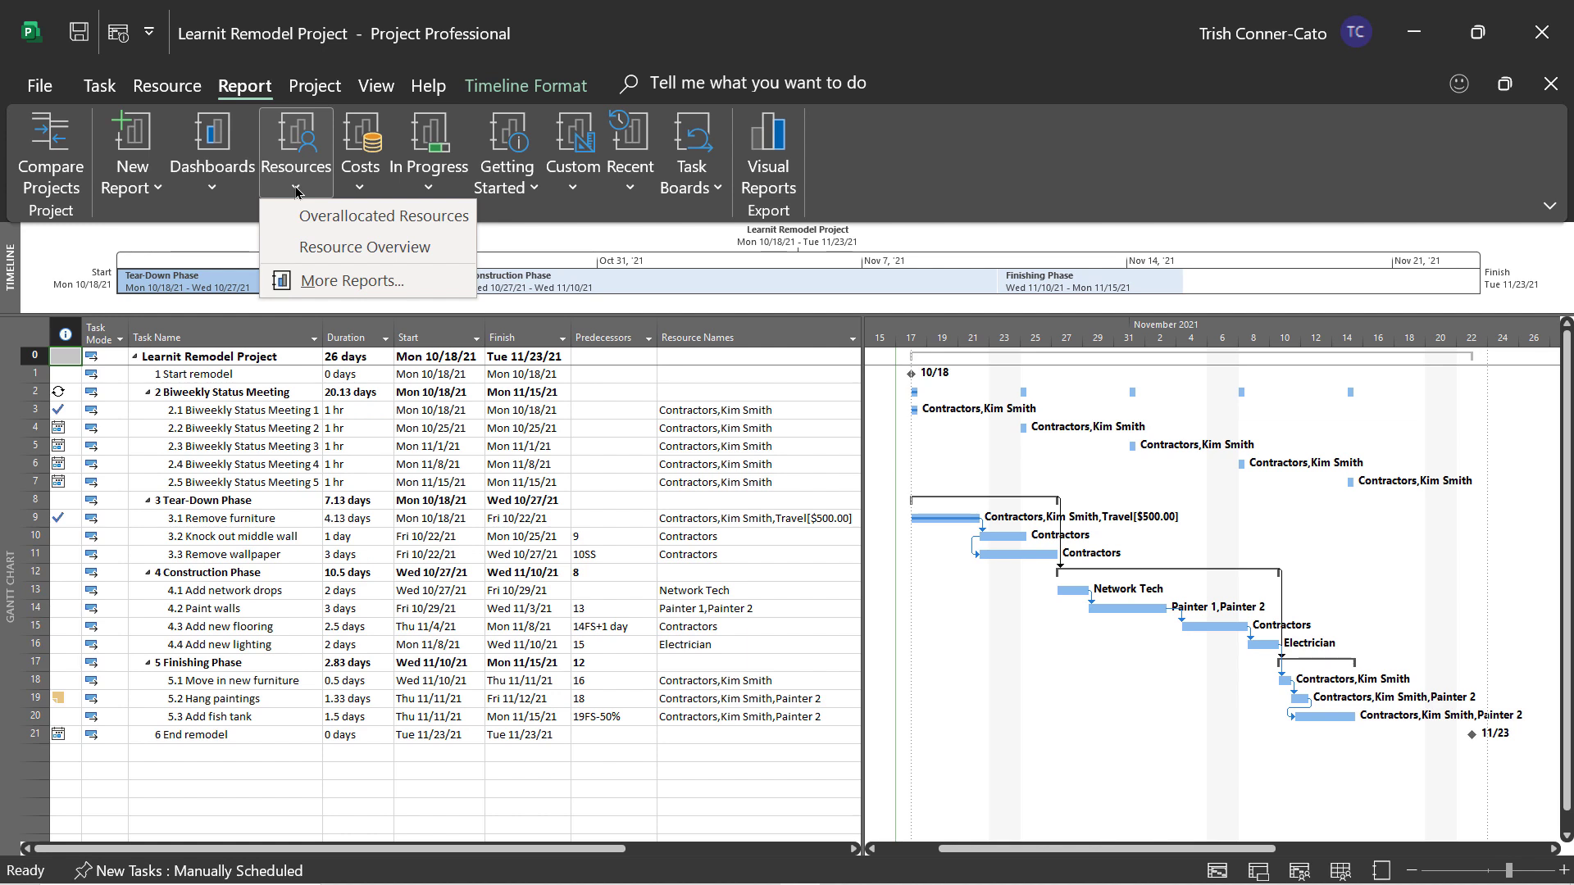
click(320, 281)
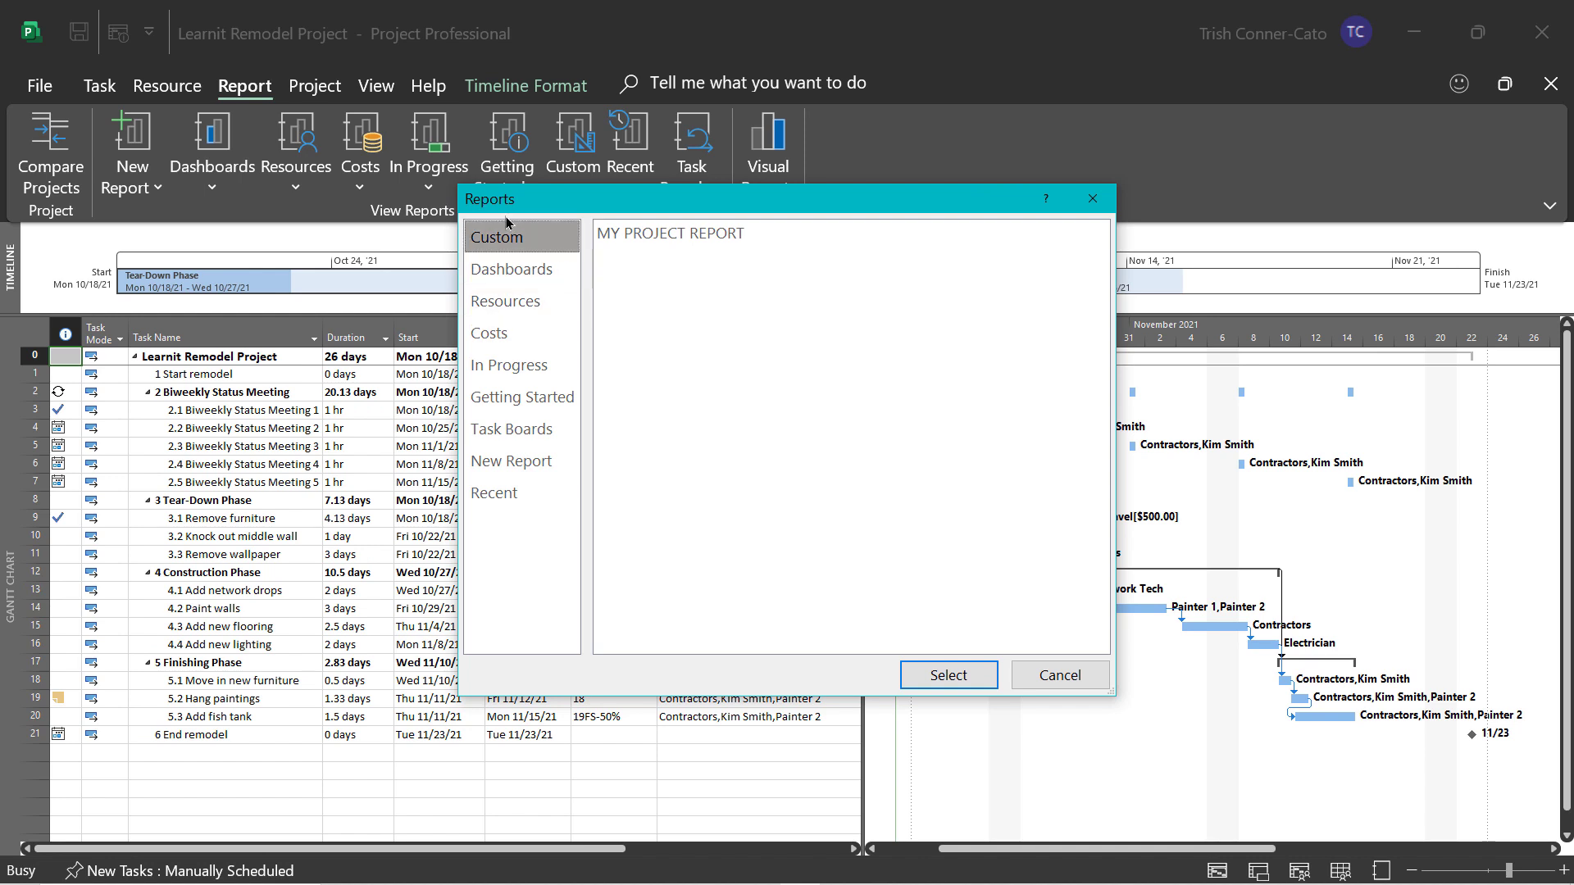
click(529, 277)
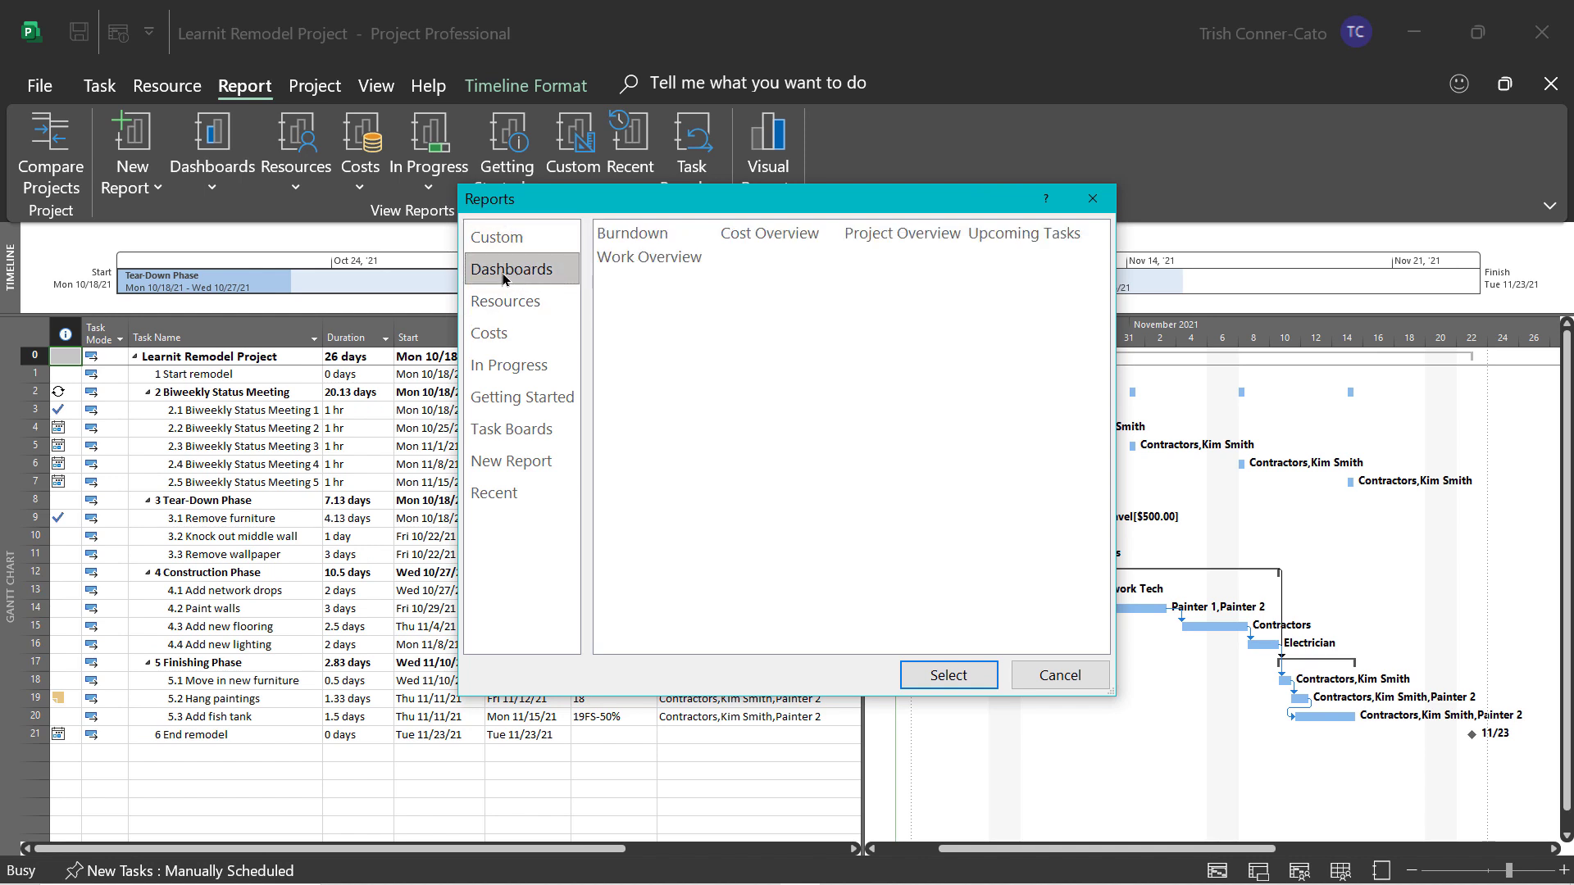
click(515, 303)
click(508, 336)
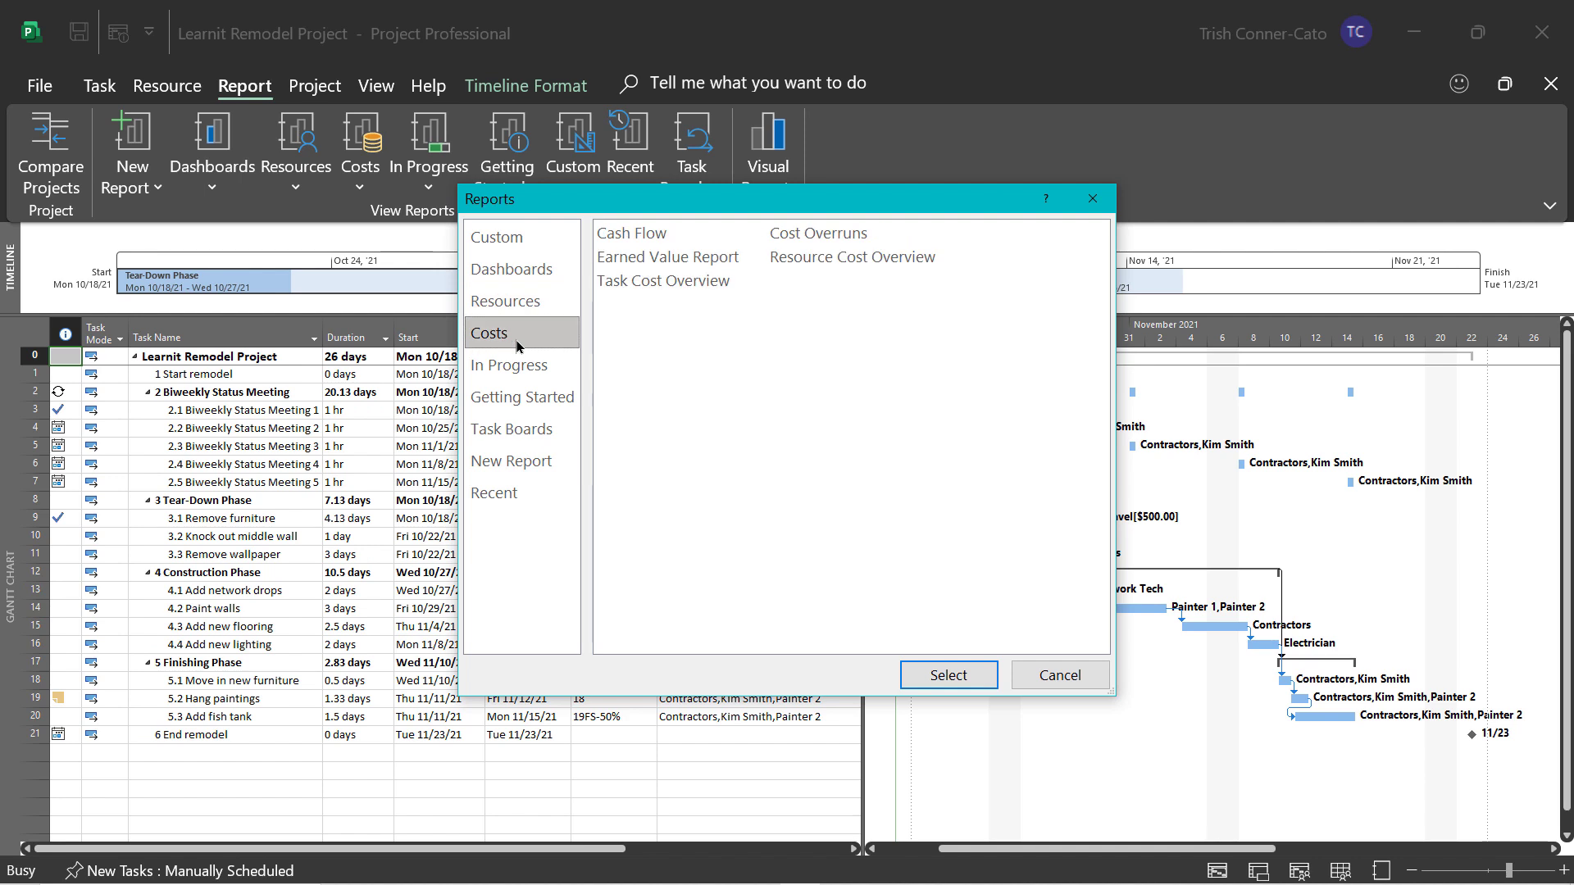
click(513, 302)
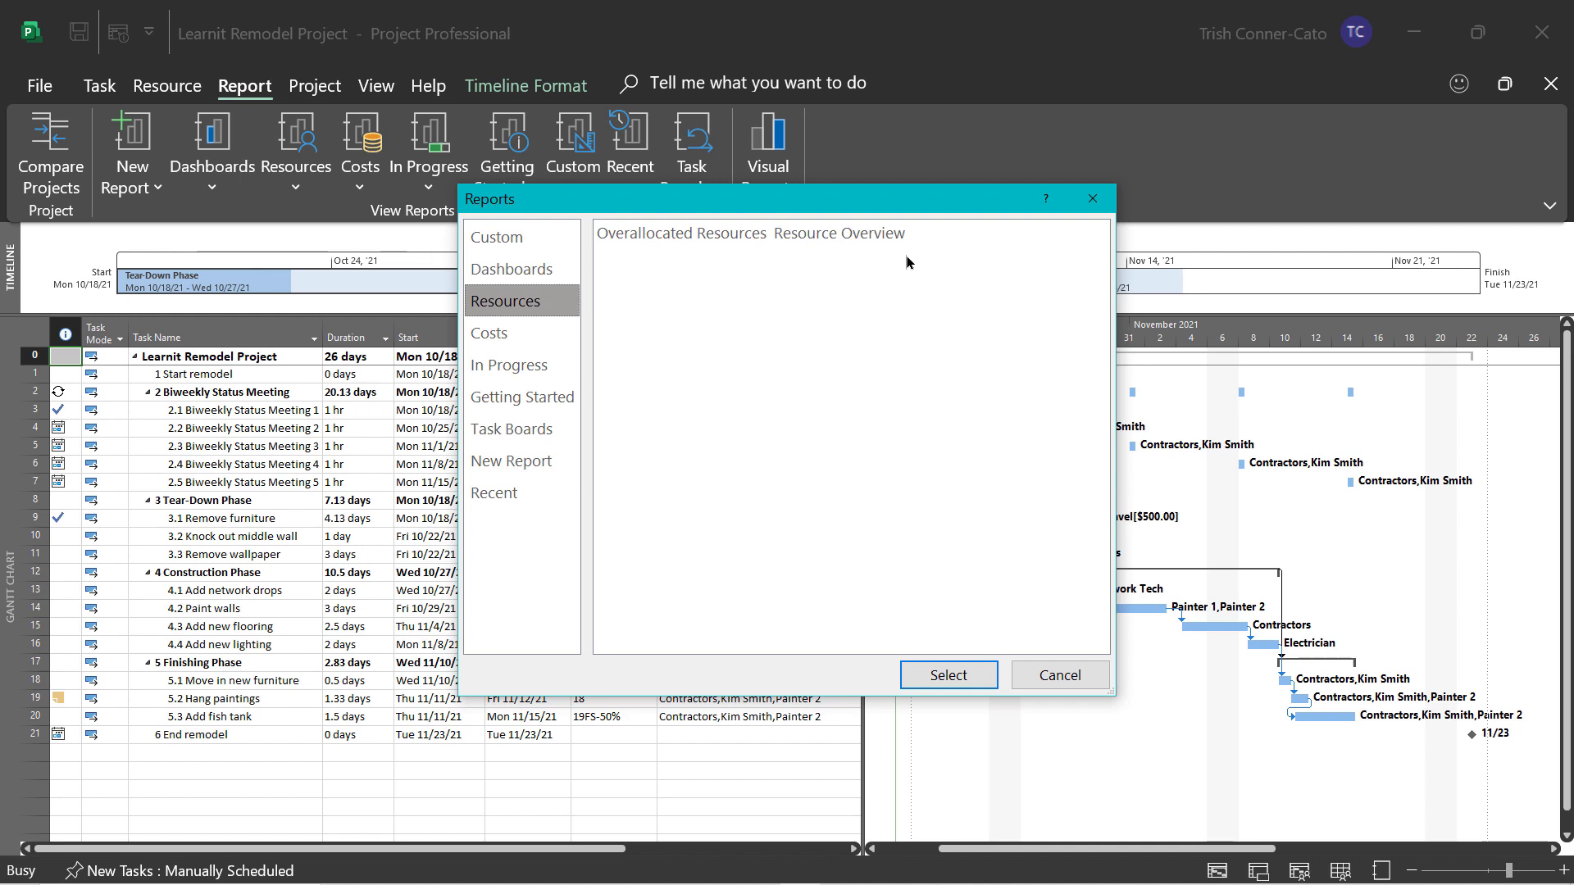
click(1060, 679)
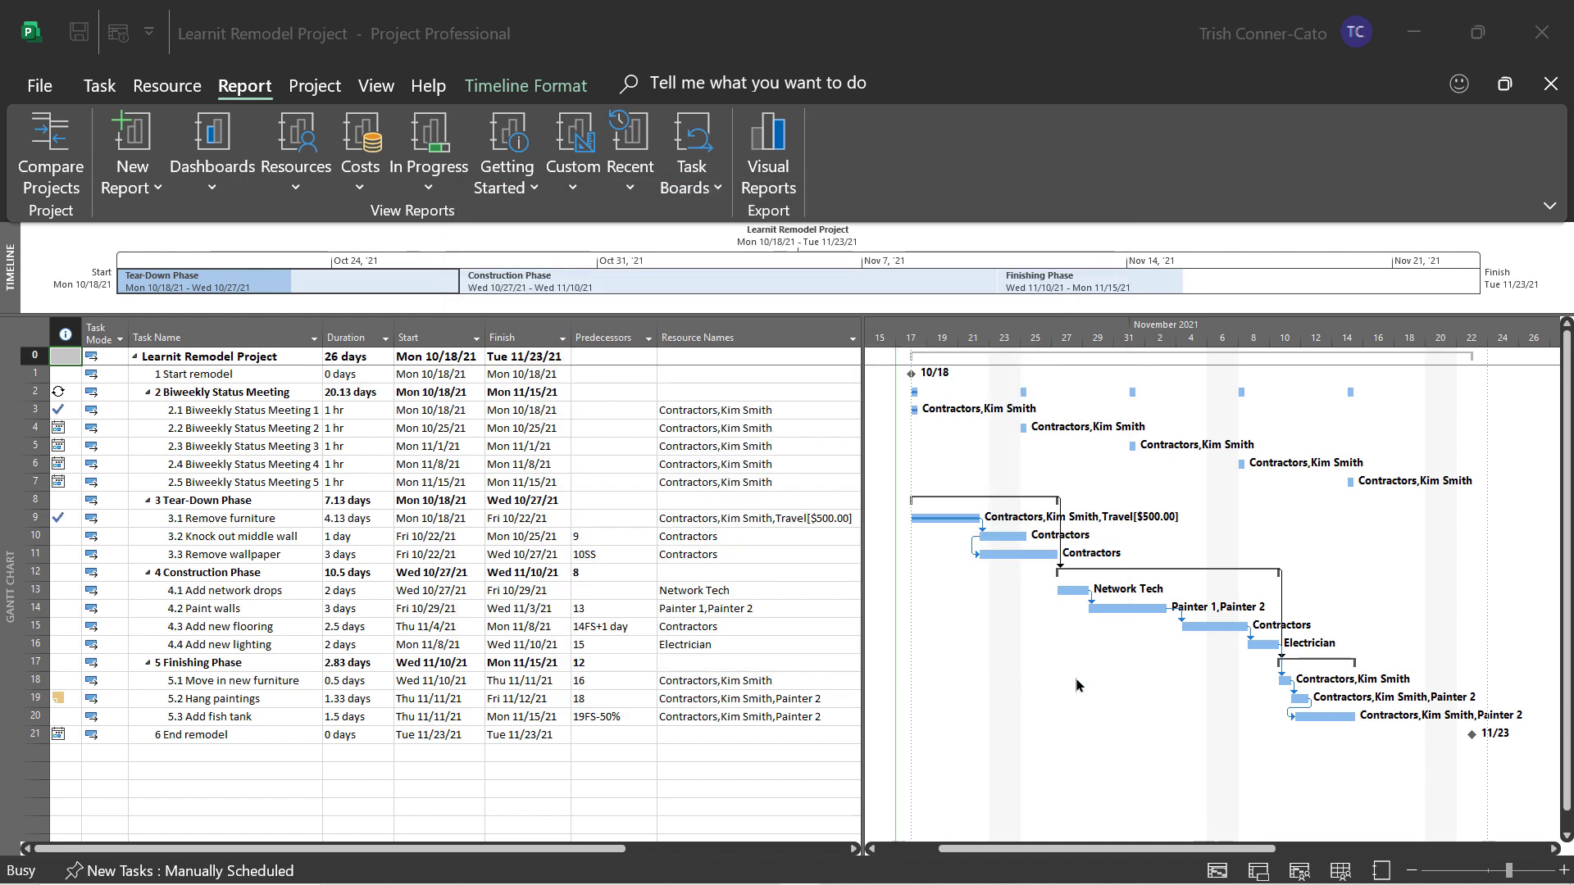
Open the Overallocated Resources report
click(295, 186)
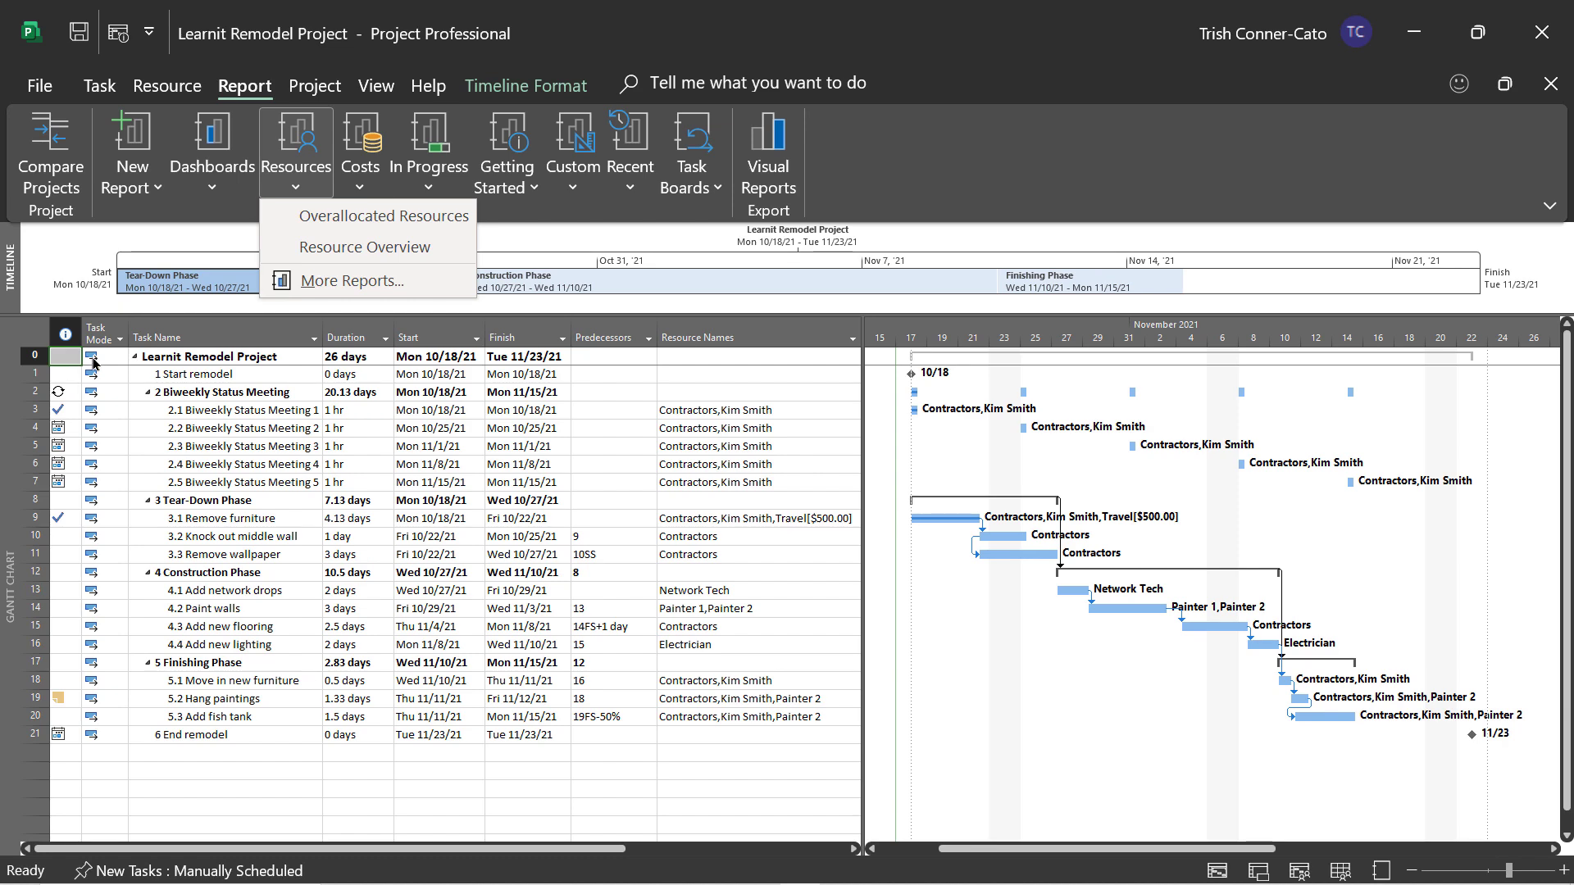
click(366, 218)
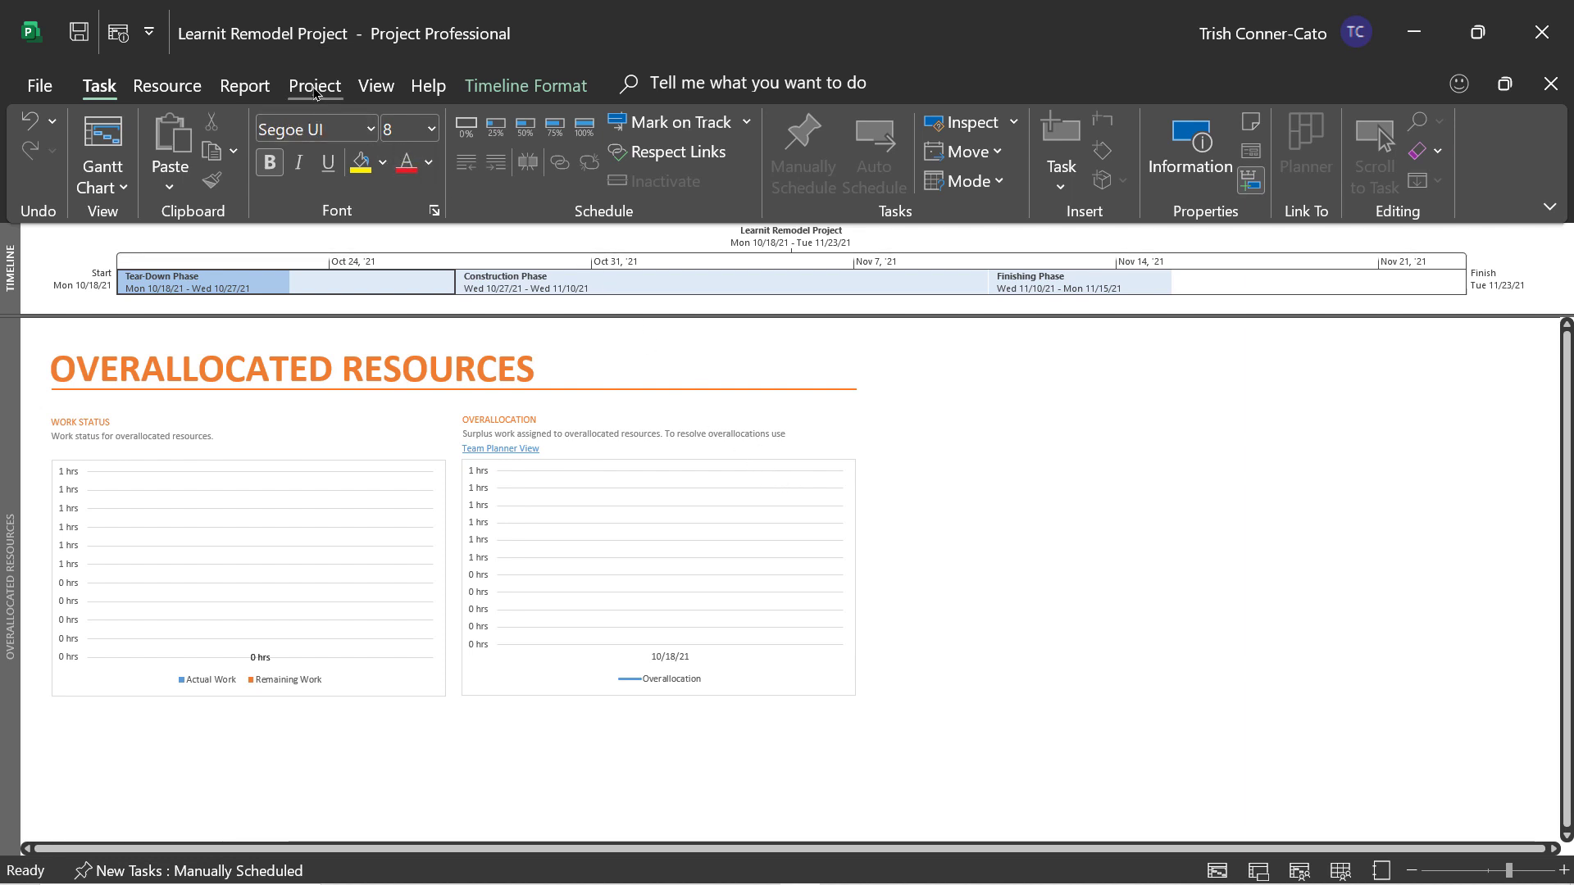
Open the Resource Overview report
click(244, 85)
click(297, 190)
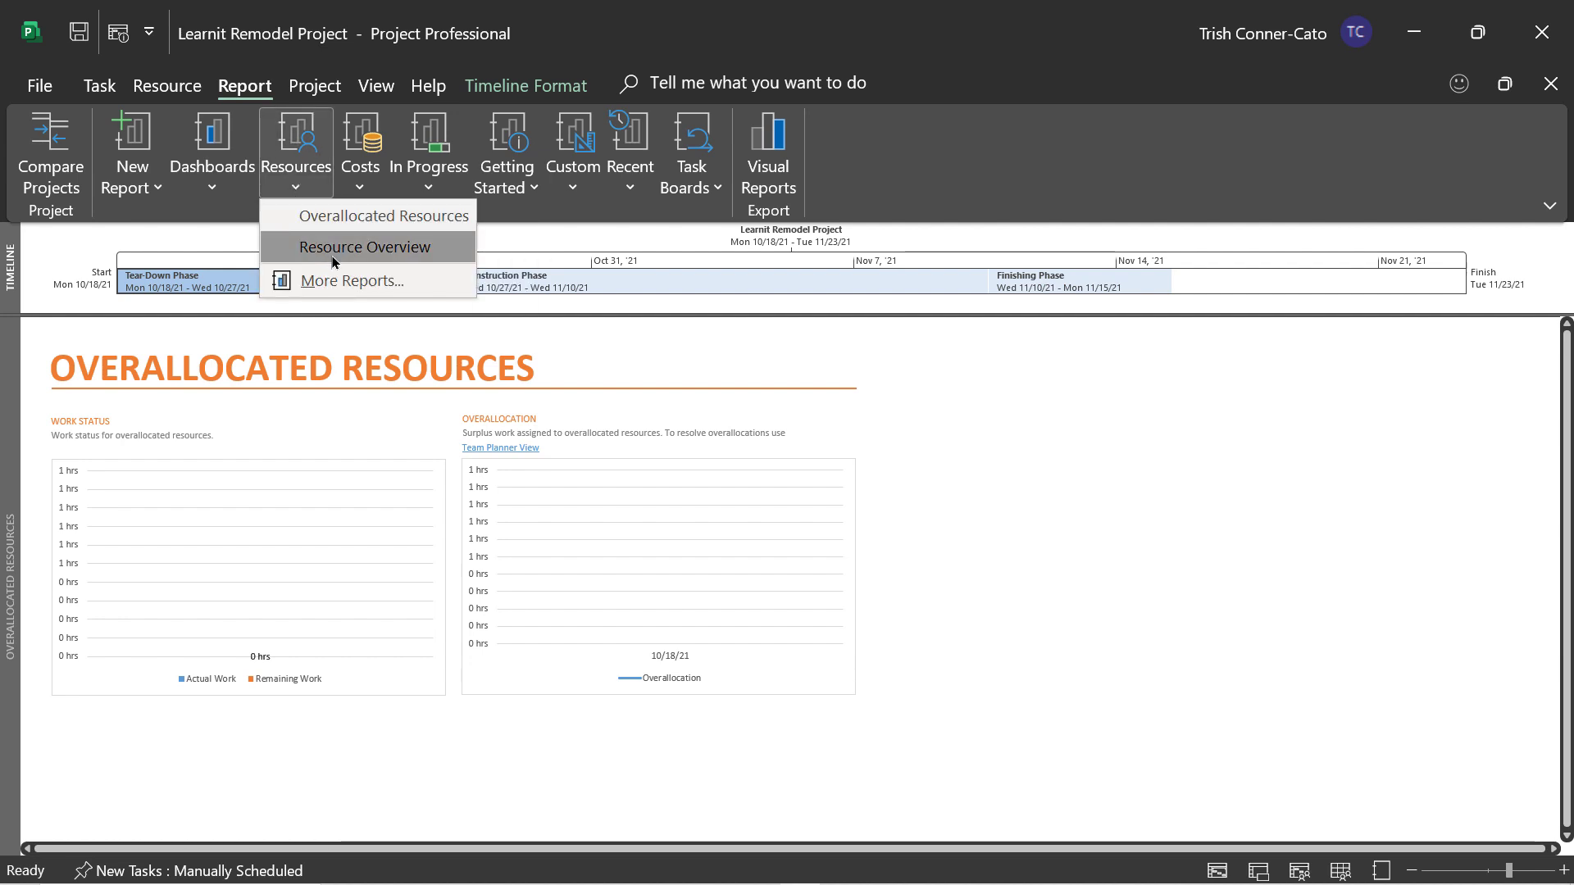
click(334, 248)
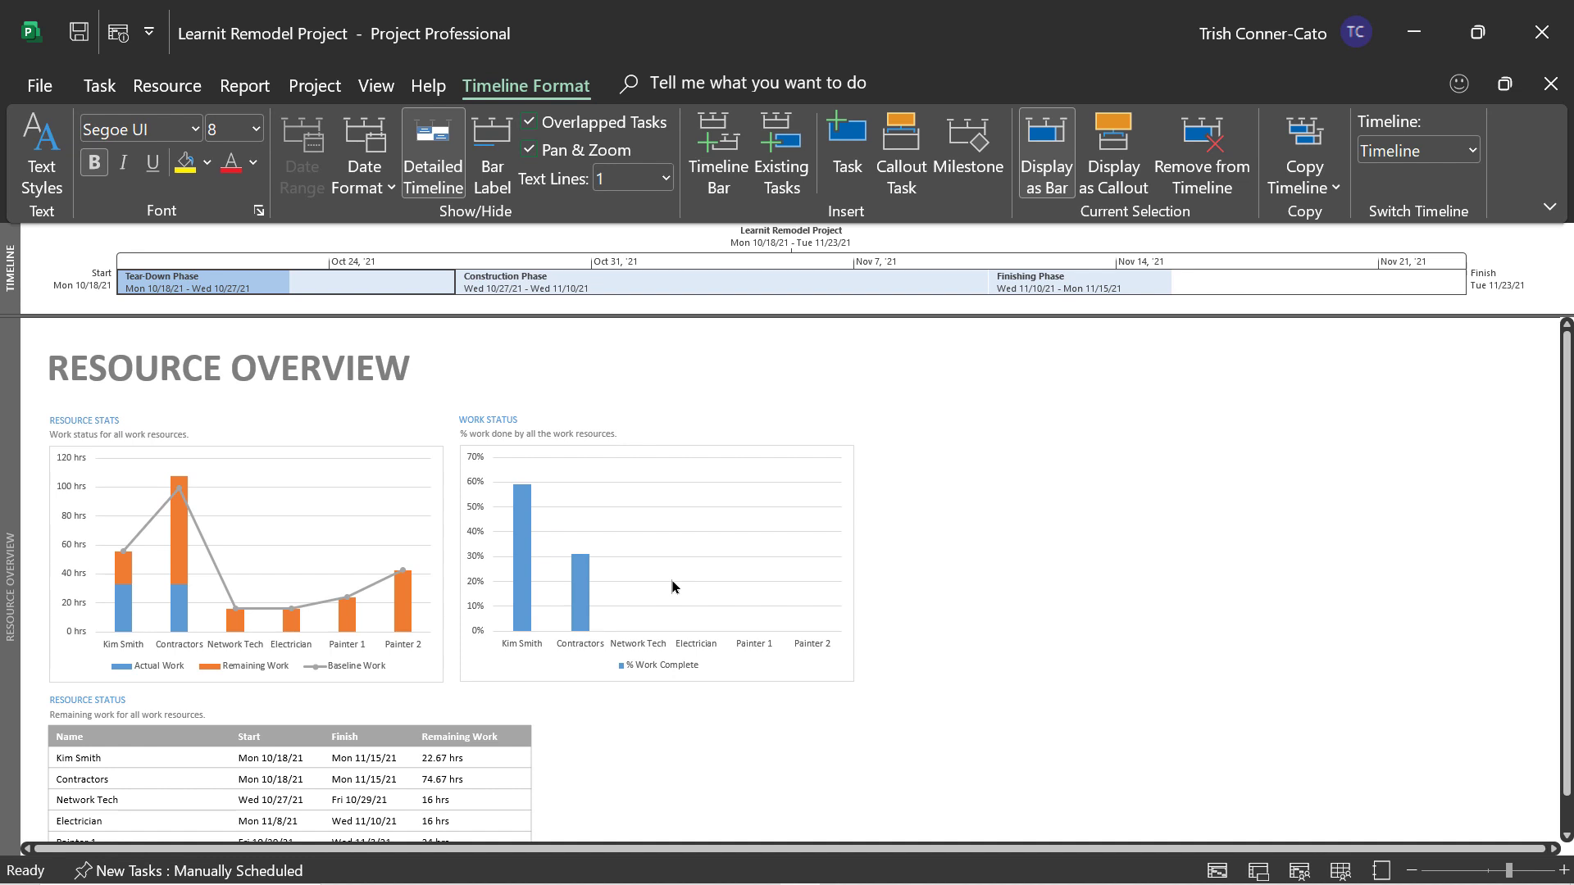
Extend the Work Status heading's text box slightly downward so it encloses its description line
click(552, 420)
click(518, 420)
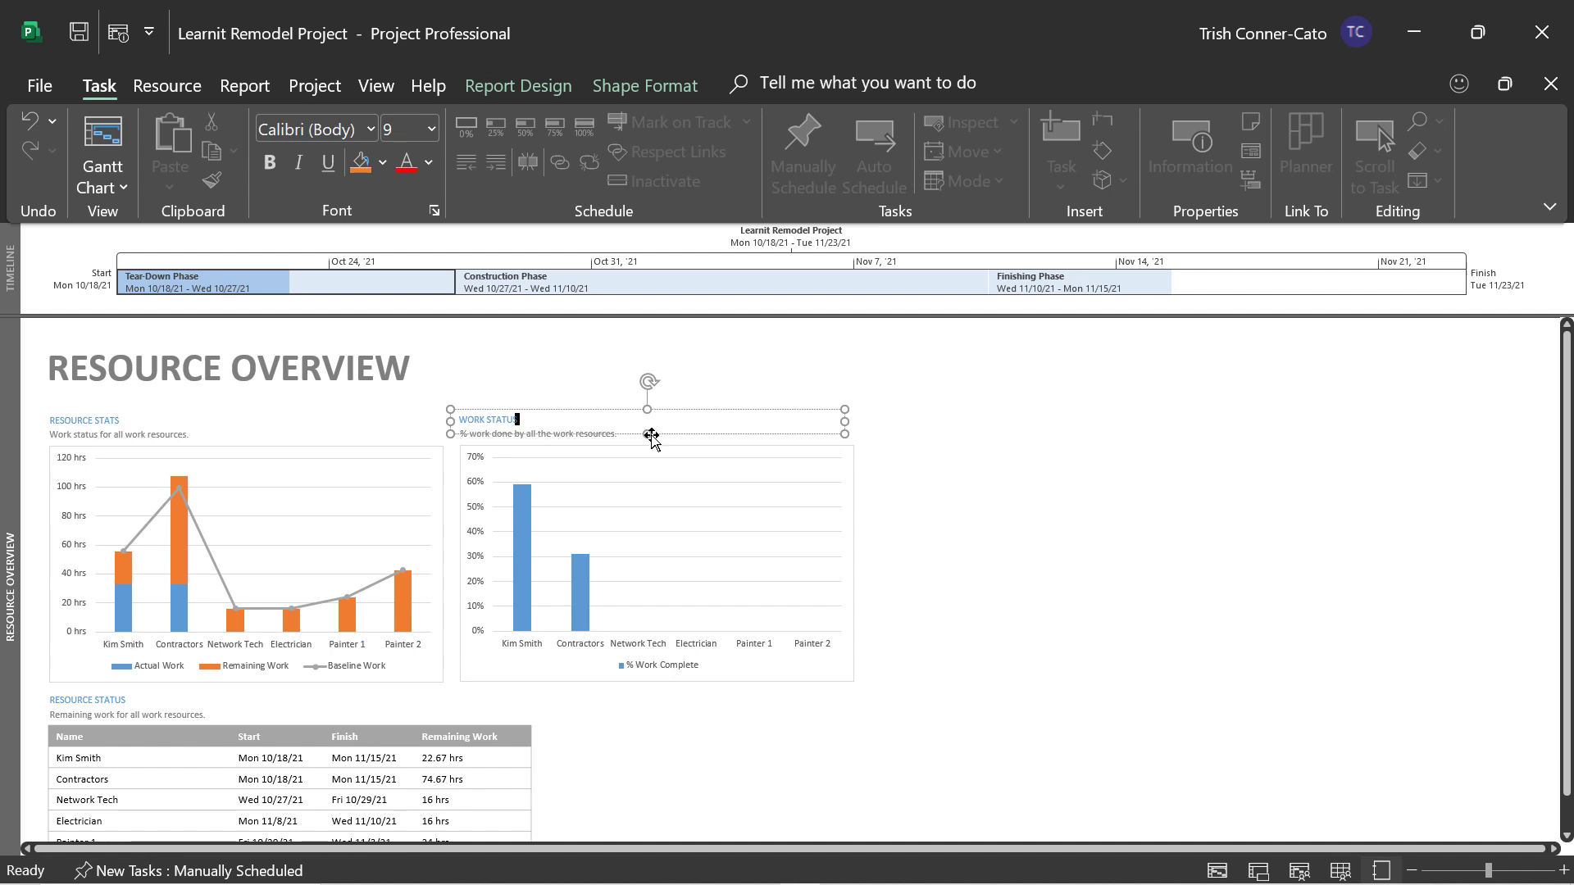
drag(647, 434, 646, 440)
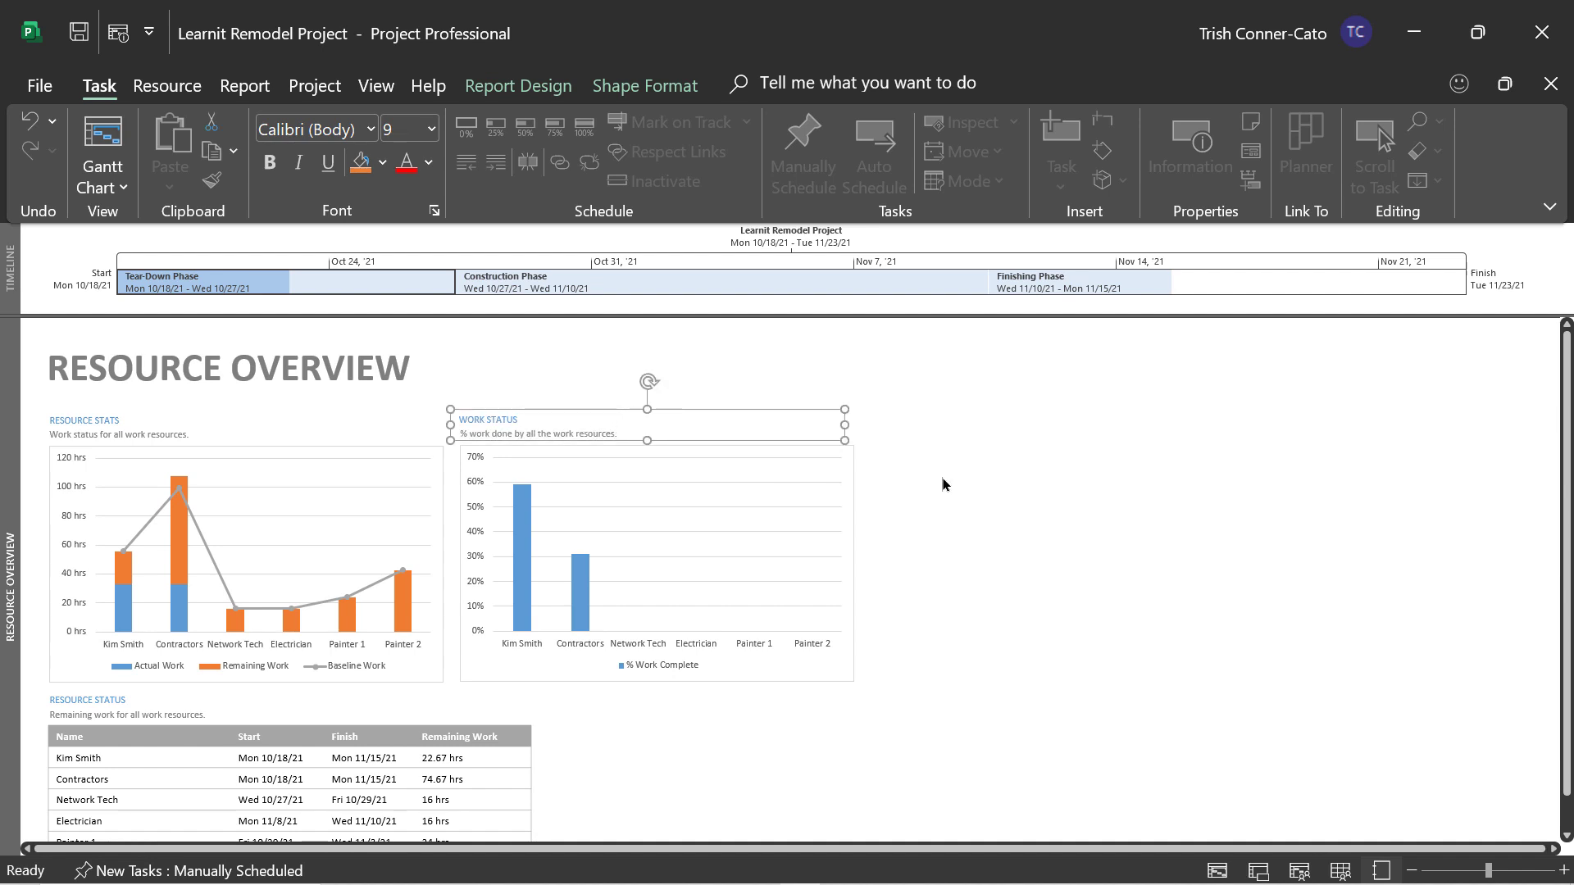
click(972, 484)
click(501, 420)
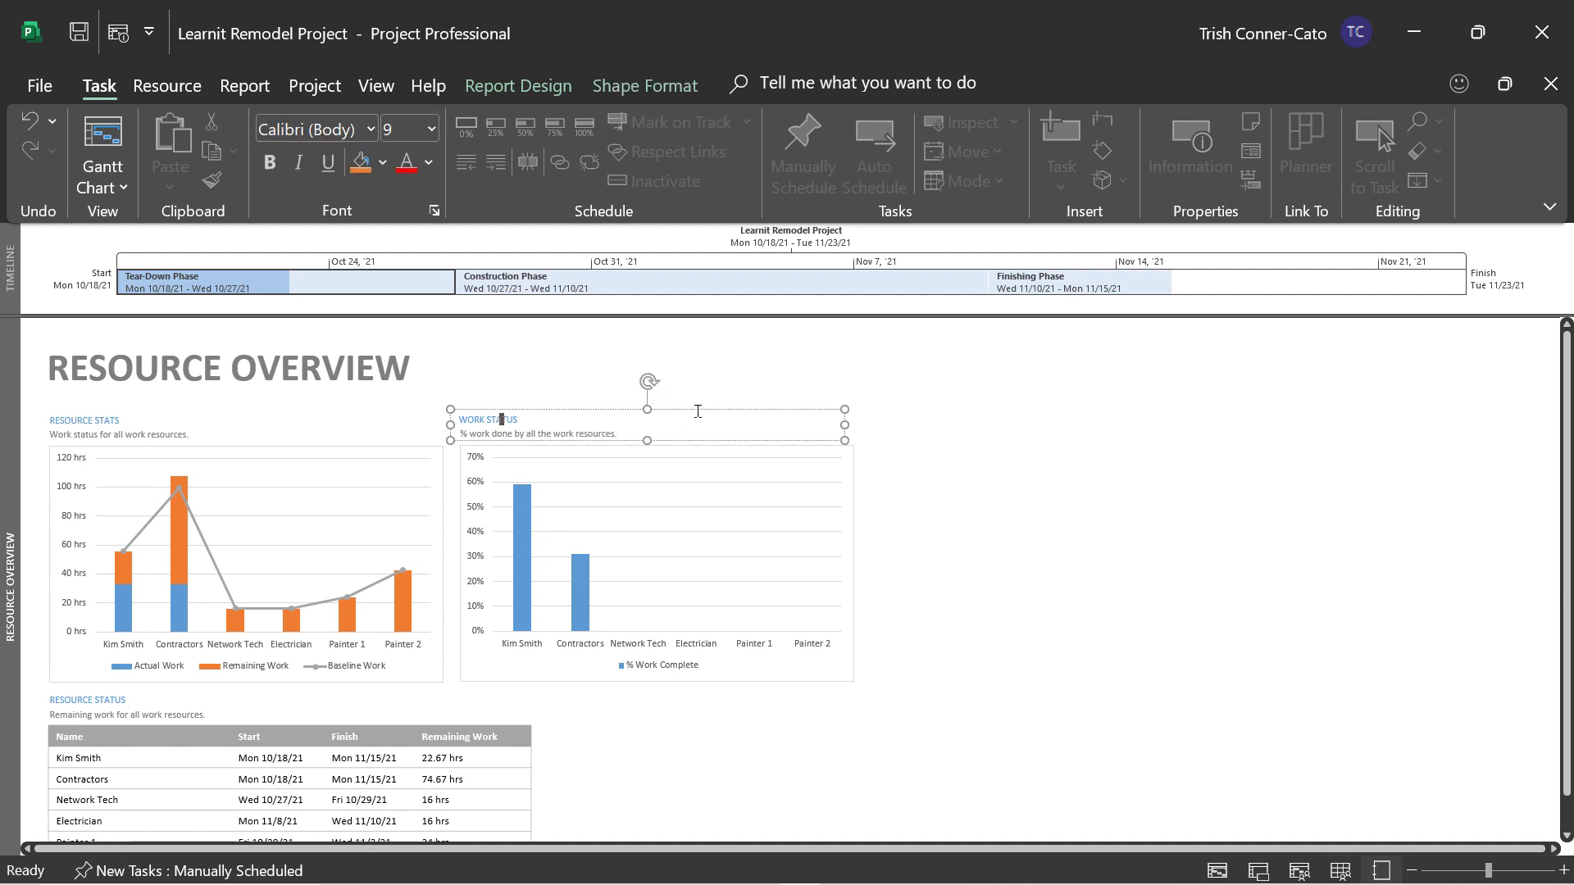
click(698, 409)
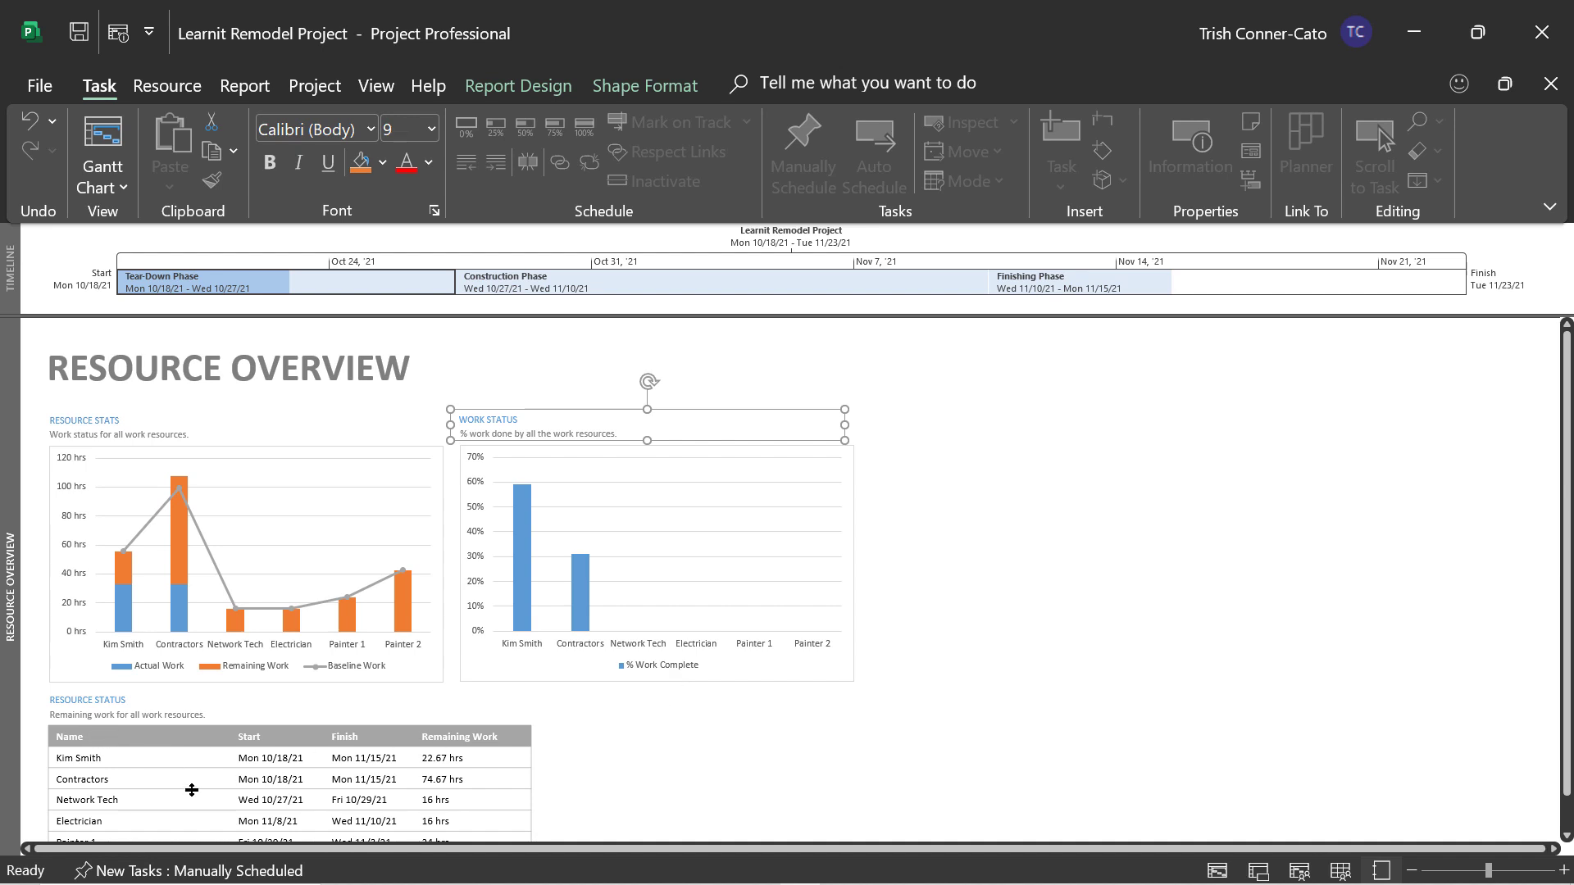
Examine the Resource Status table for each resource's start, finish and remaining work
scroll(207, 786, down, 1)
scroll(207, 786, down, 1)
scroll(209, 786, up, 2)
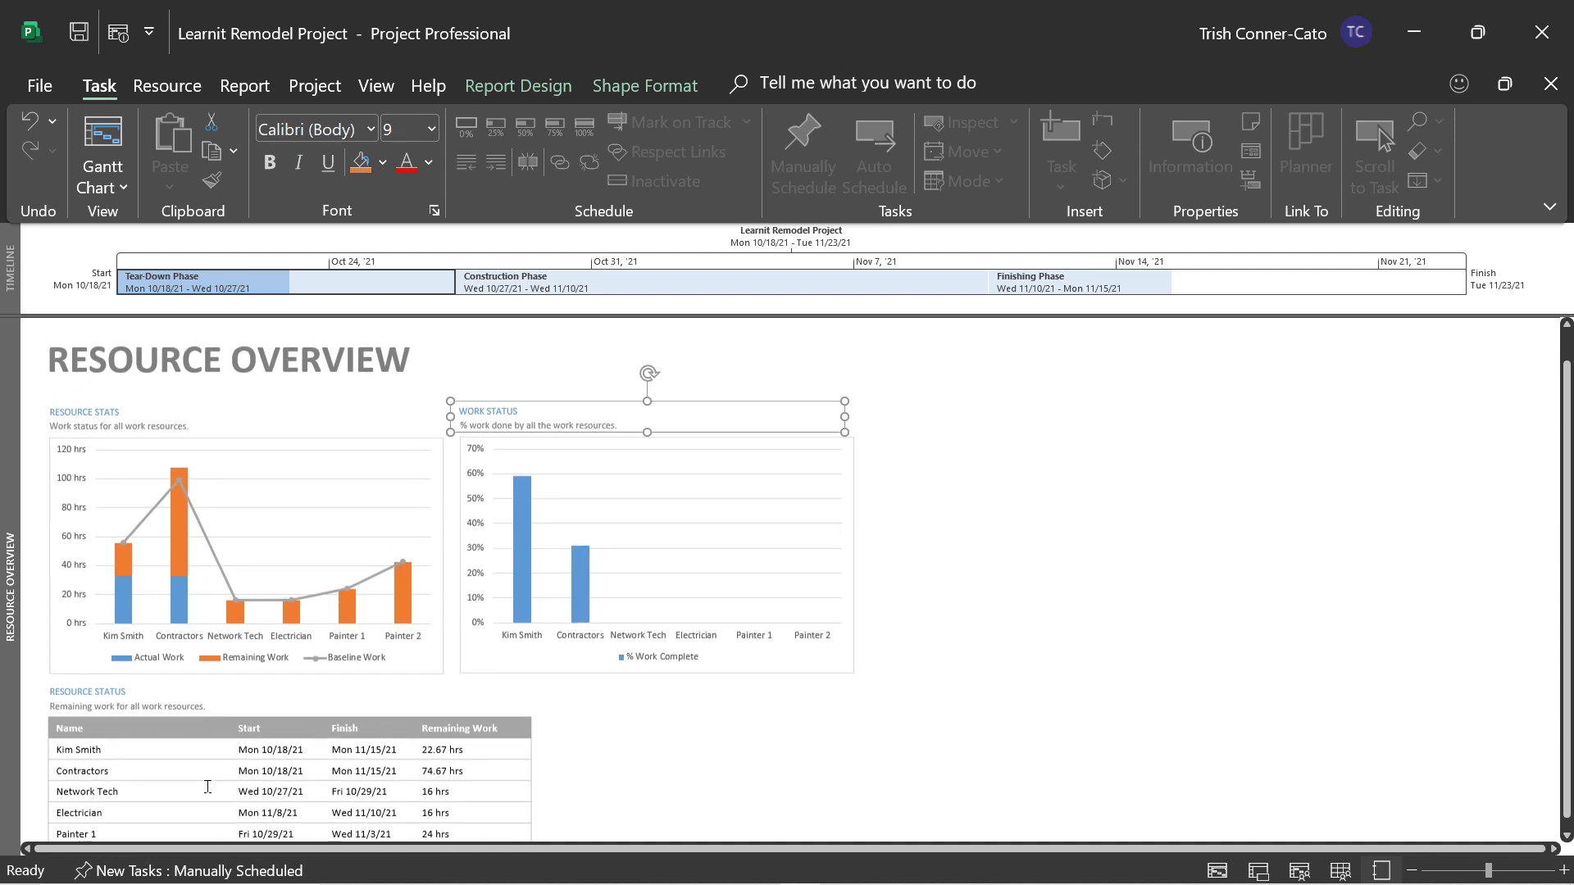
scroll(209, 785, down, 2)
scroll(210, 785, up, 2)
scroll(210, 785, down, 4)
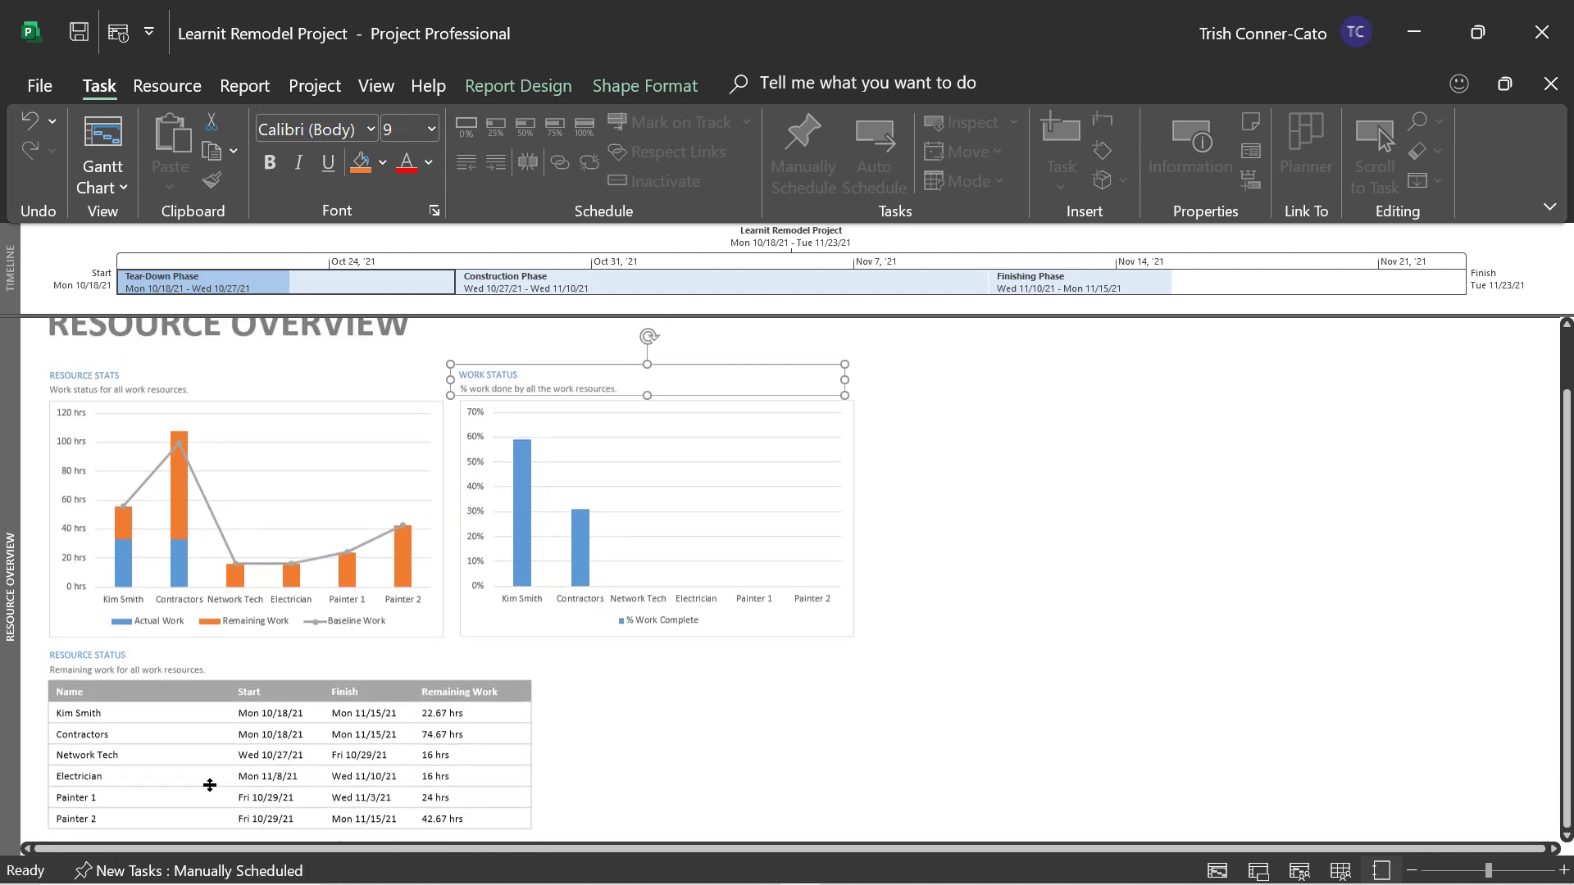
scroll(209, 785, up, 4)
scroll(210, 785, down, 3)
scroll(210, 785, up, 3)
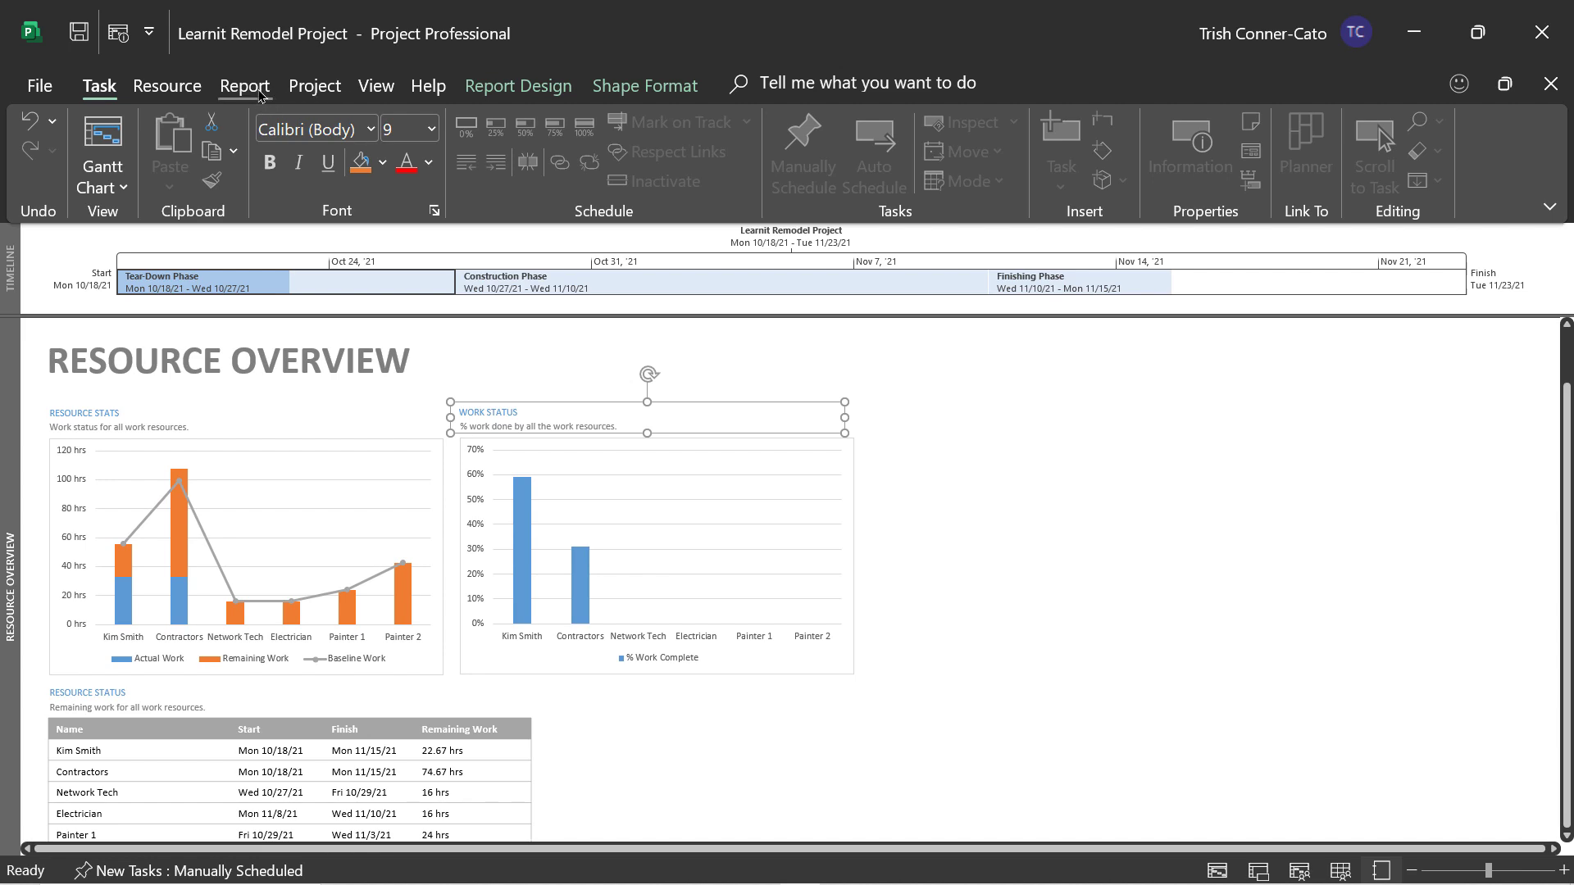
Open the Cash Flow report from the cost reports
click(256, 92)
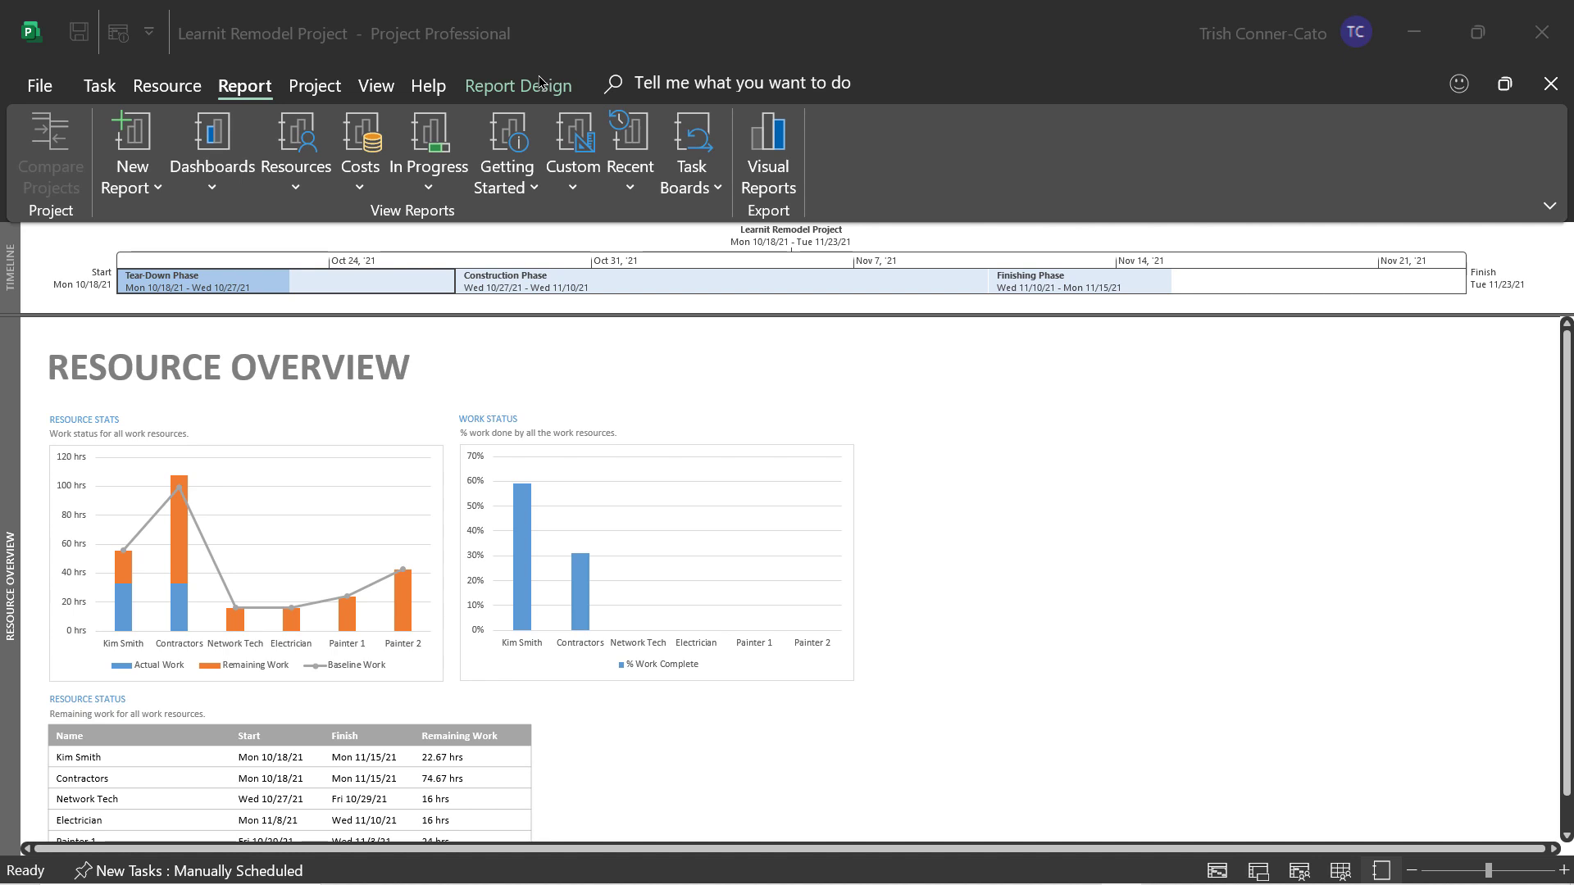
click(360, 188)
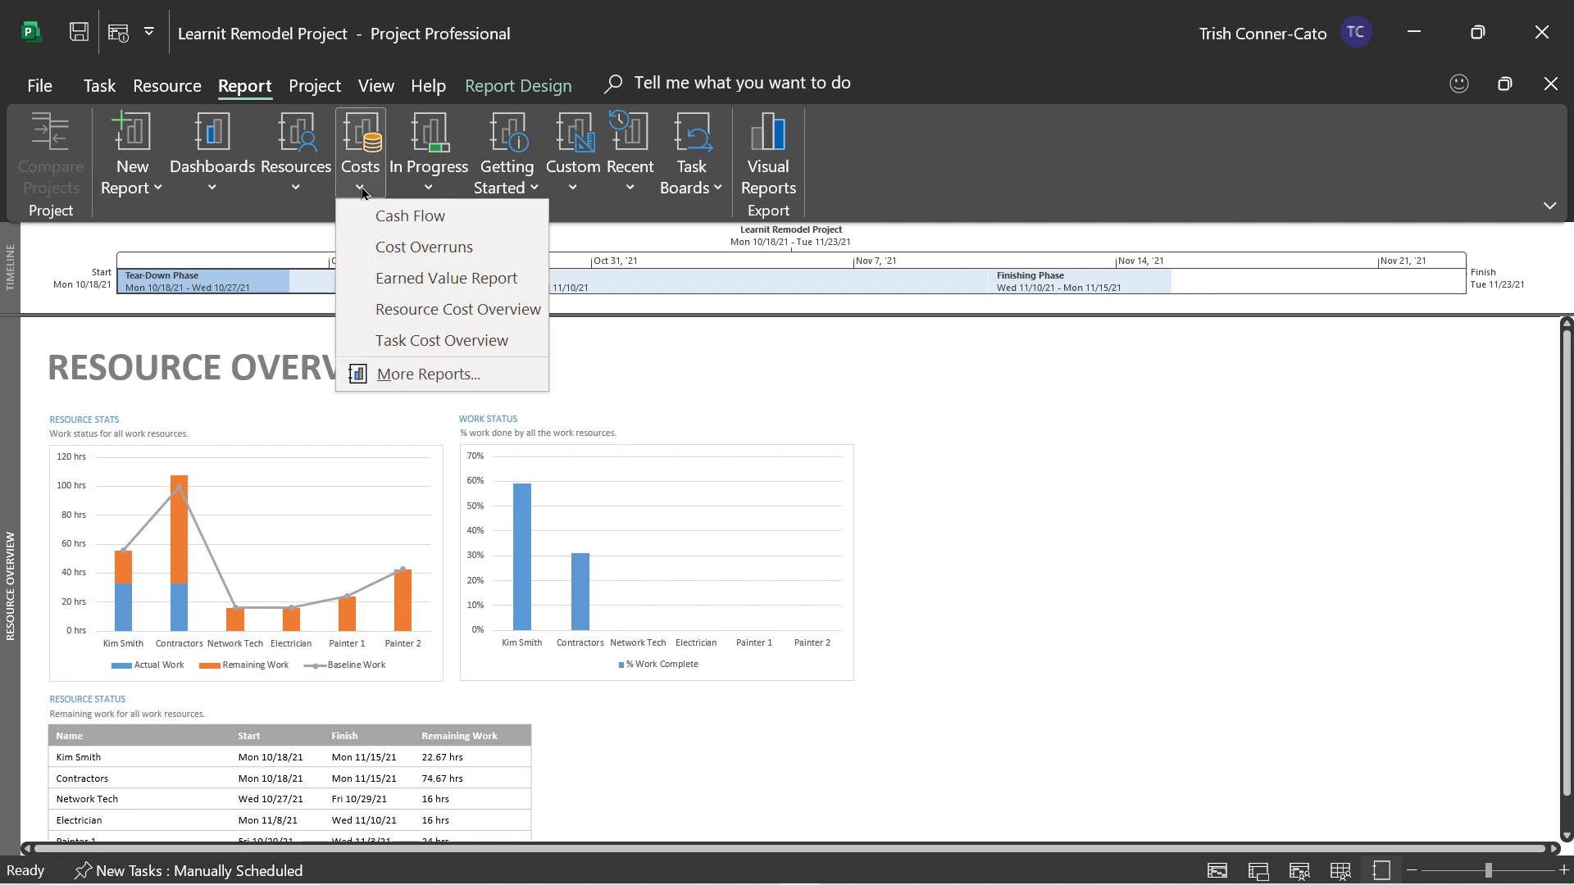
click(396, 218)
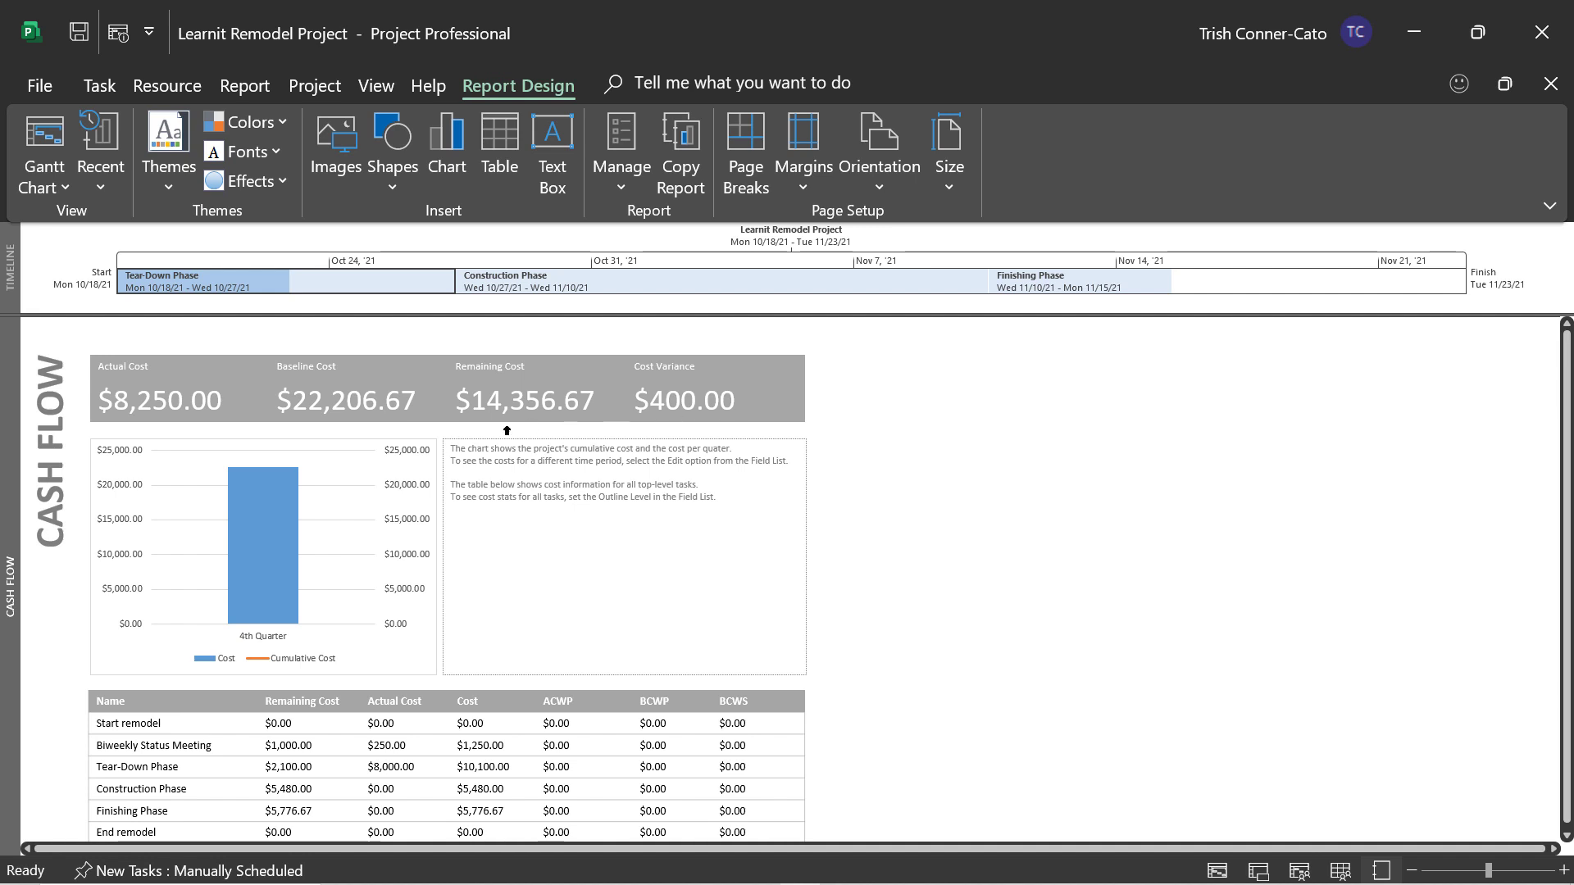
Show the chart data field list for the Cash Flow report's cost chart
click(266, 442)
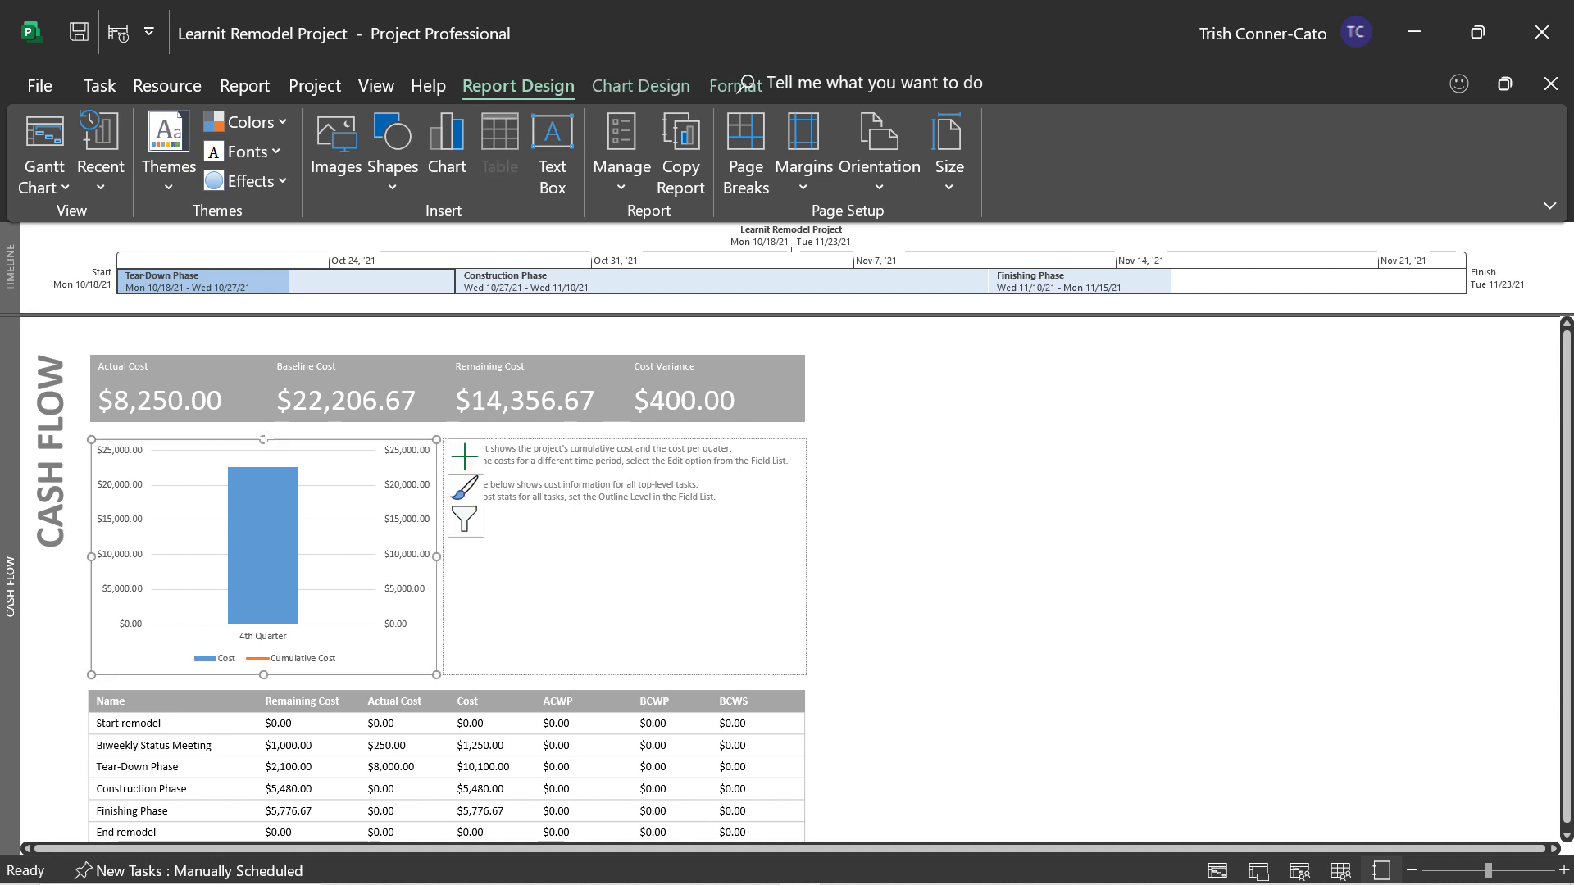
click(597, 456)
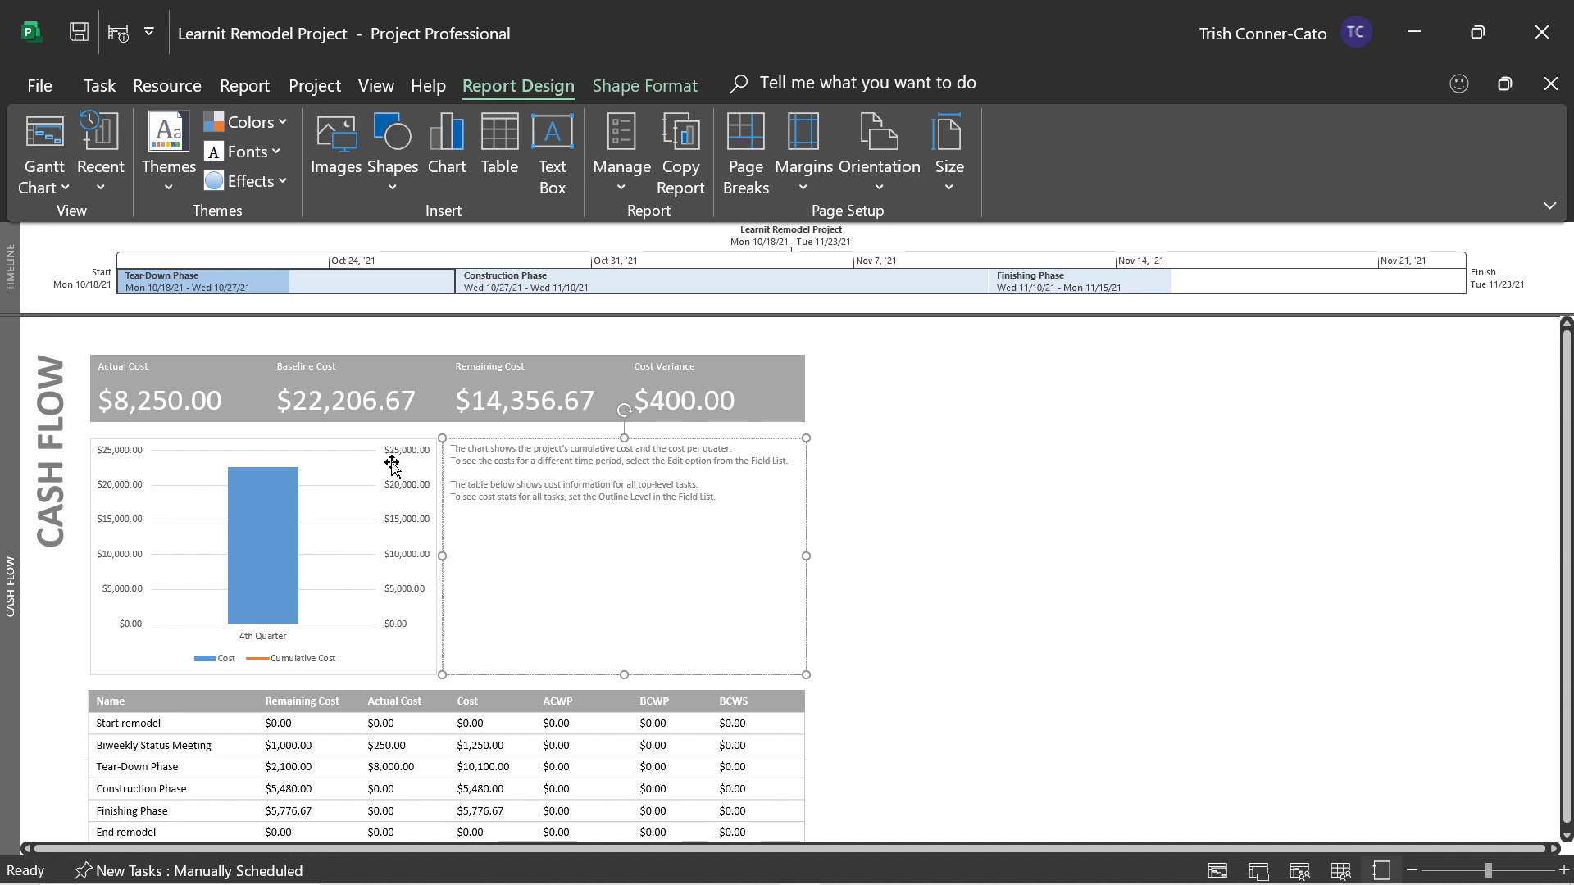
click(341, 446)
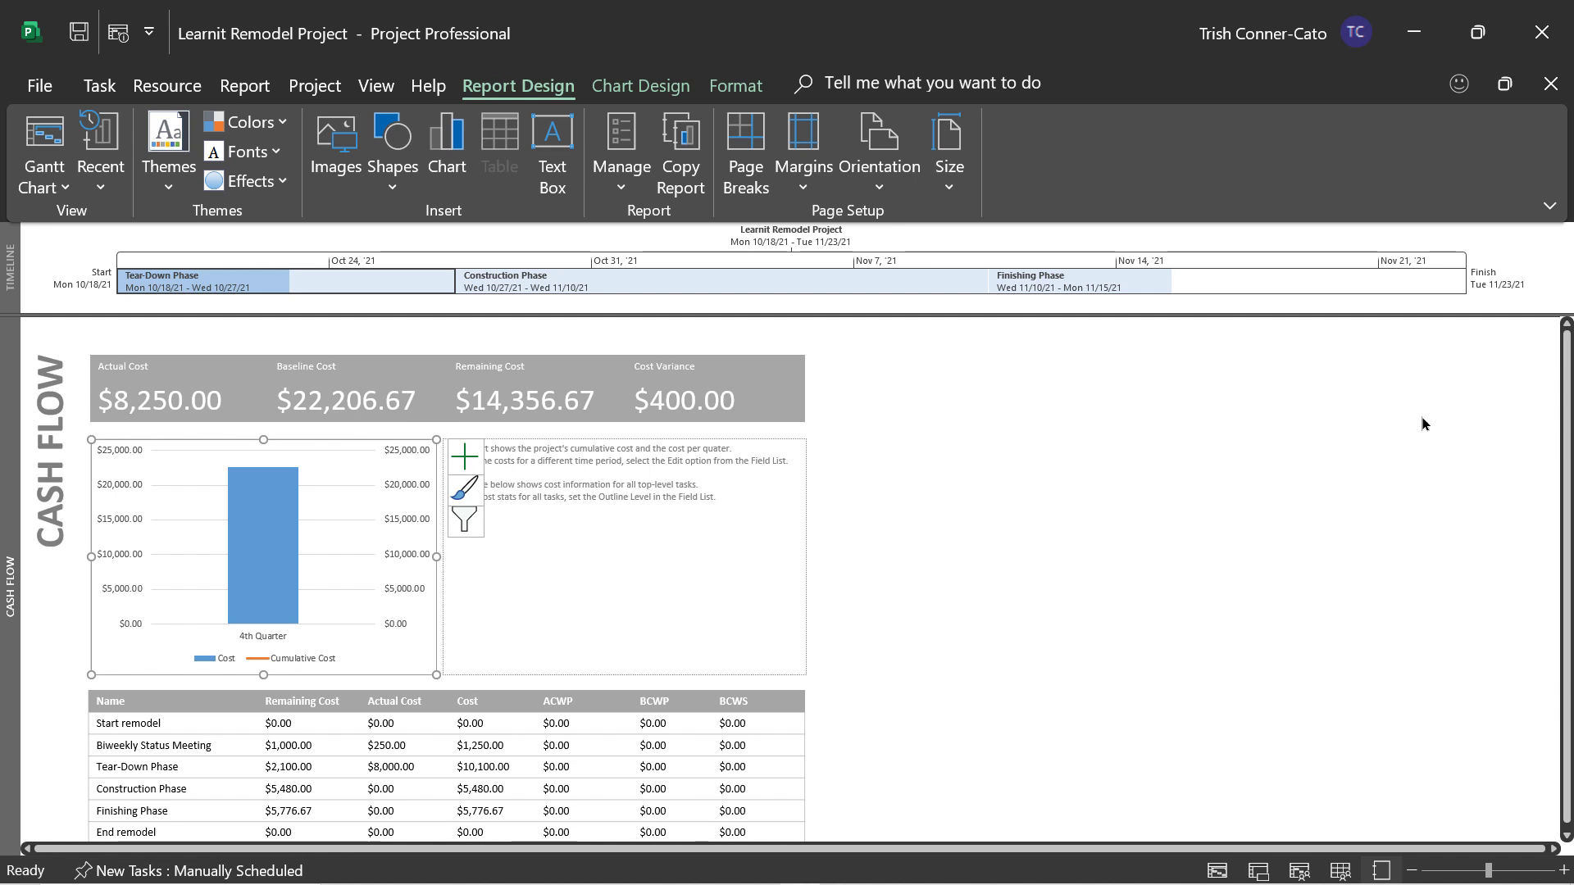
click(676, 93)
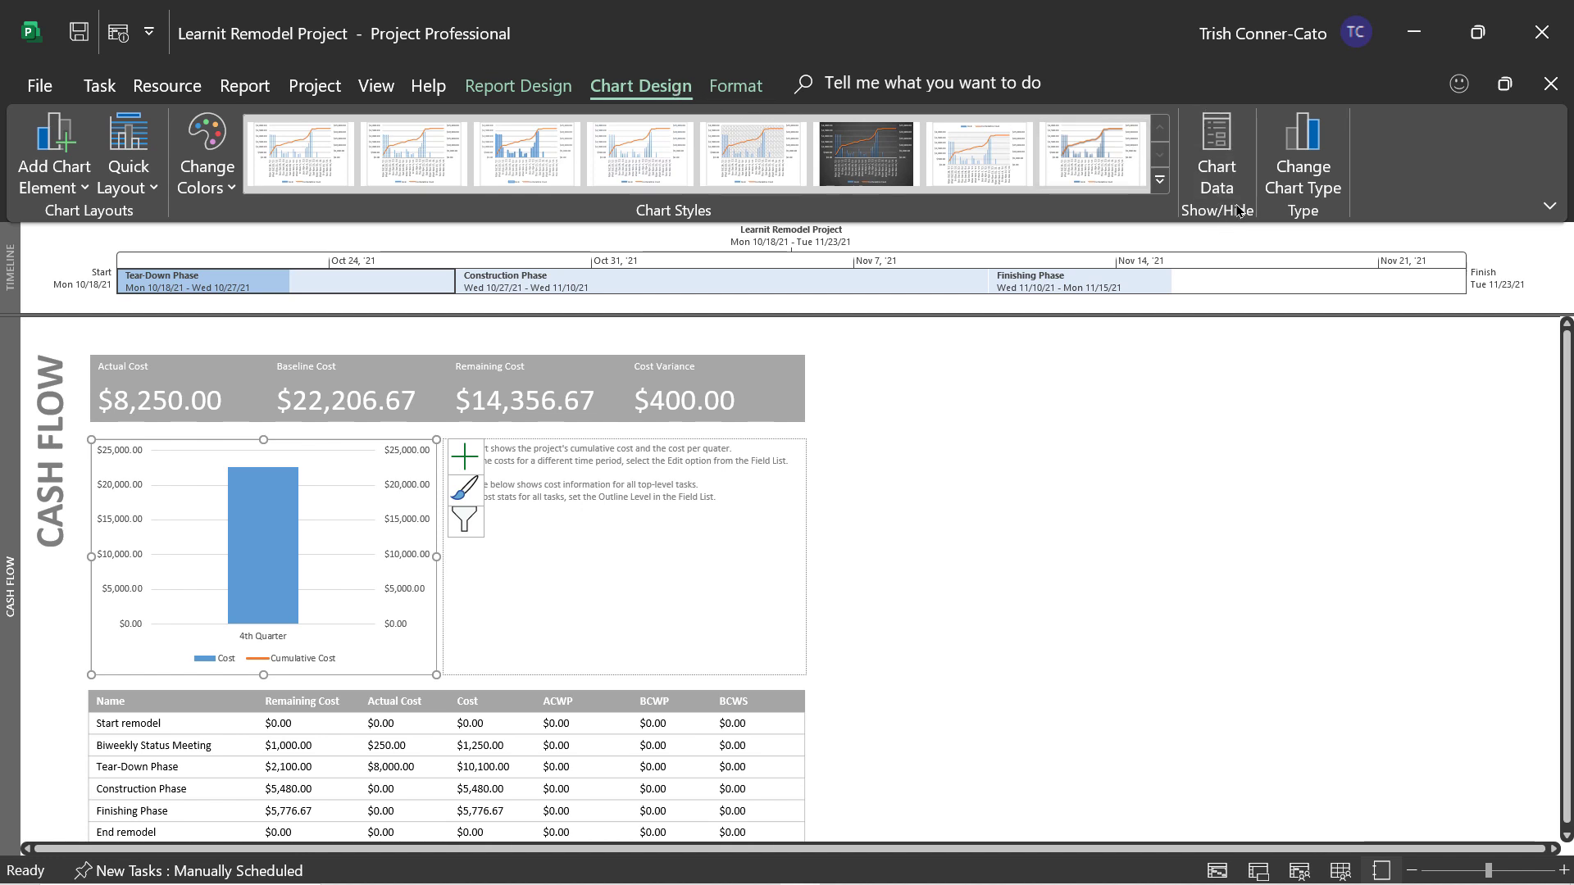
click(1217, 155)
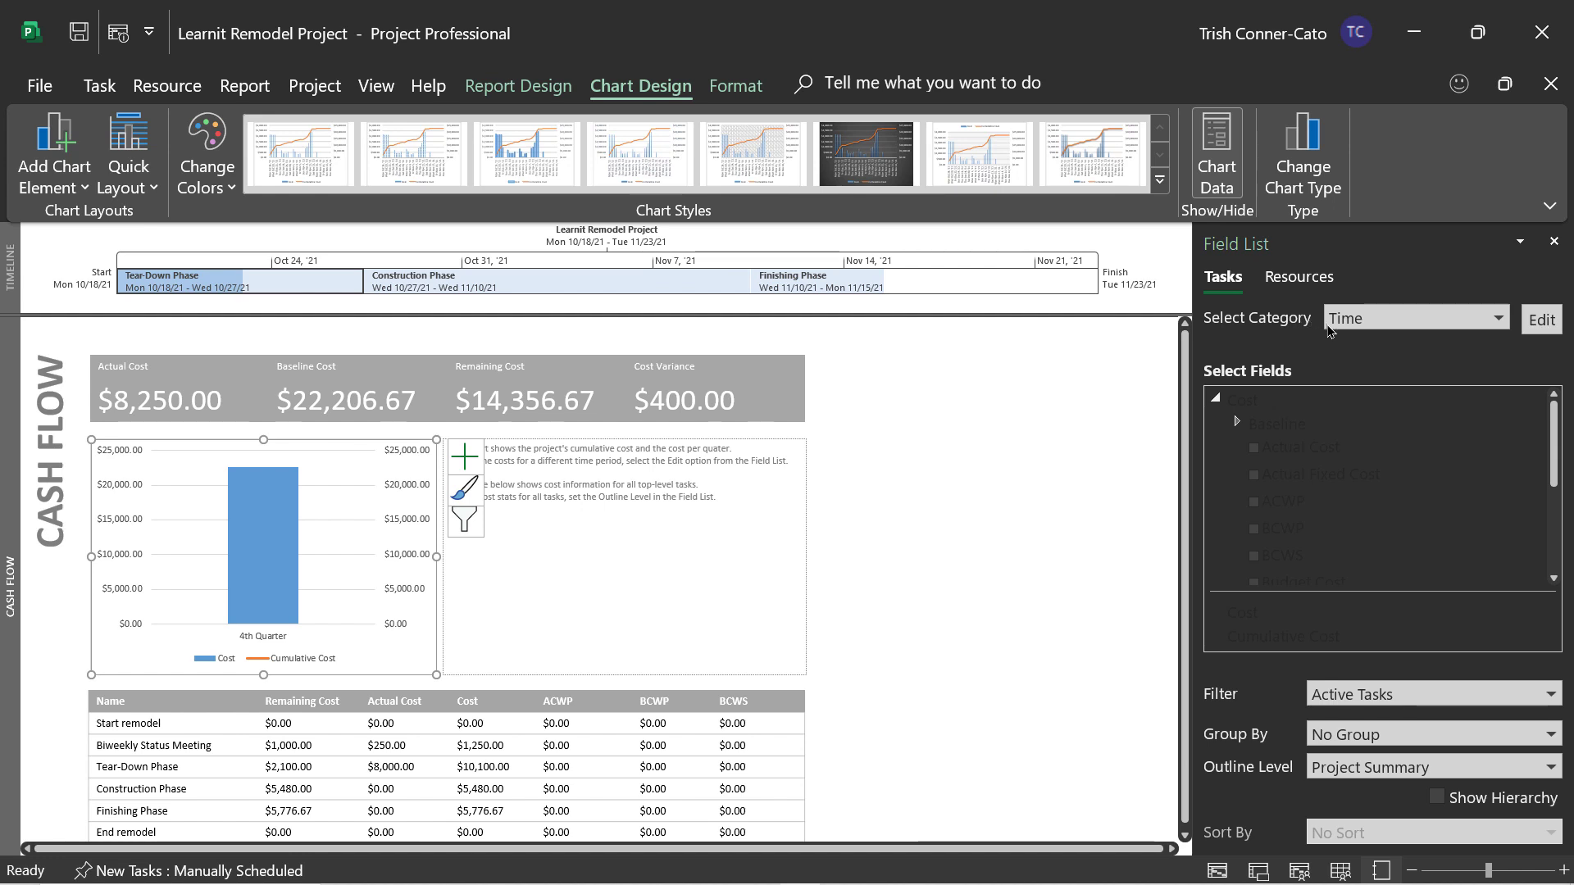
Set the cost chart's timescale units to Days with the date format Jan 28, '09
click(1541, 320)
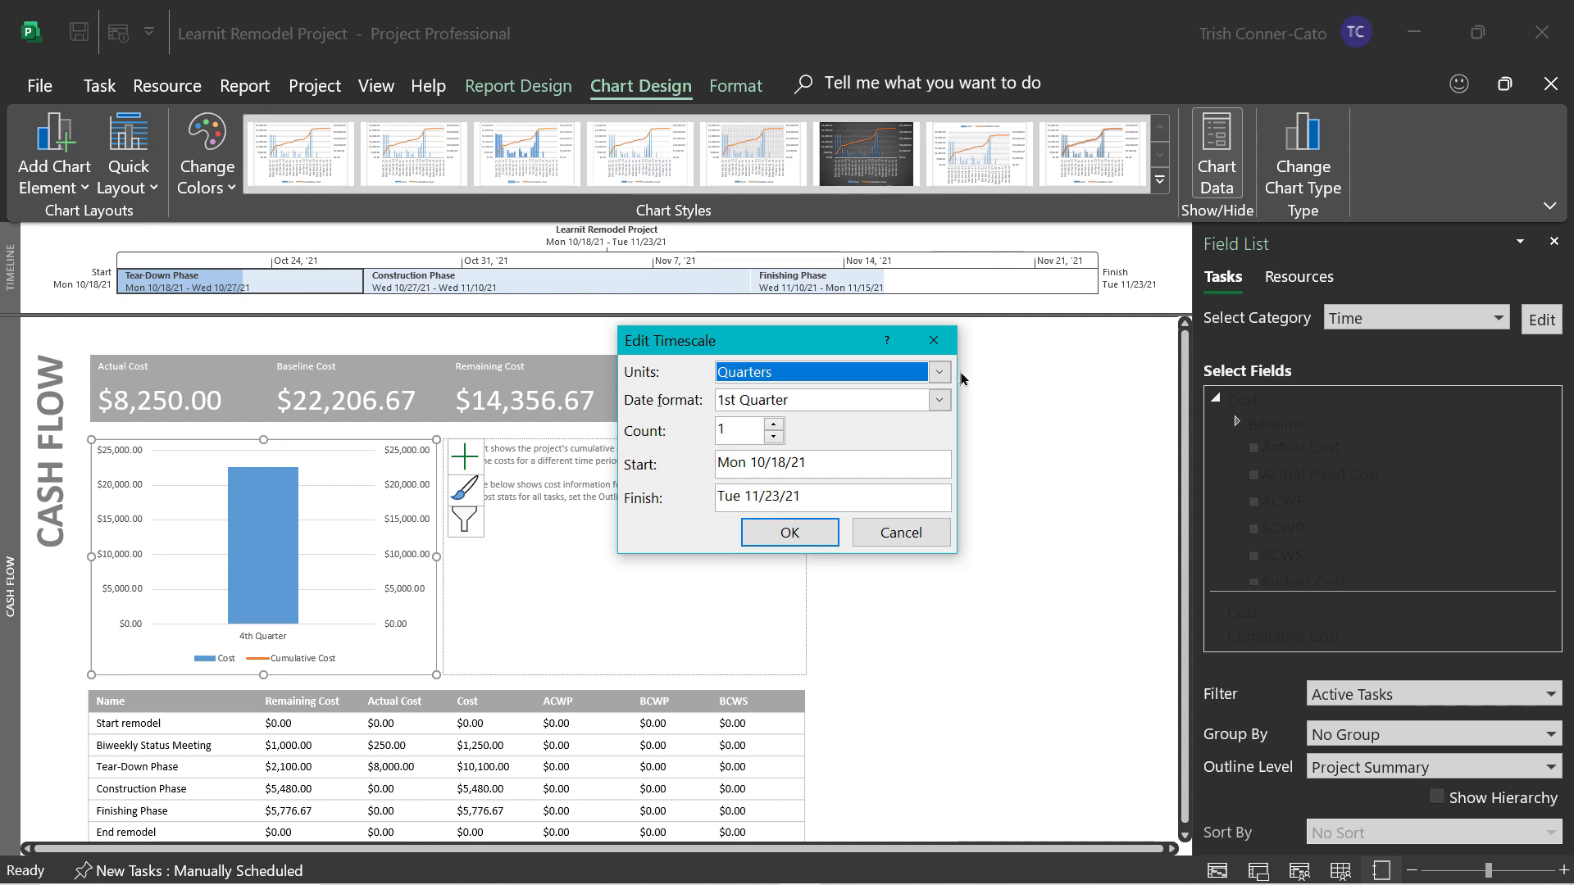
click(940, 373)
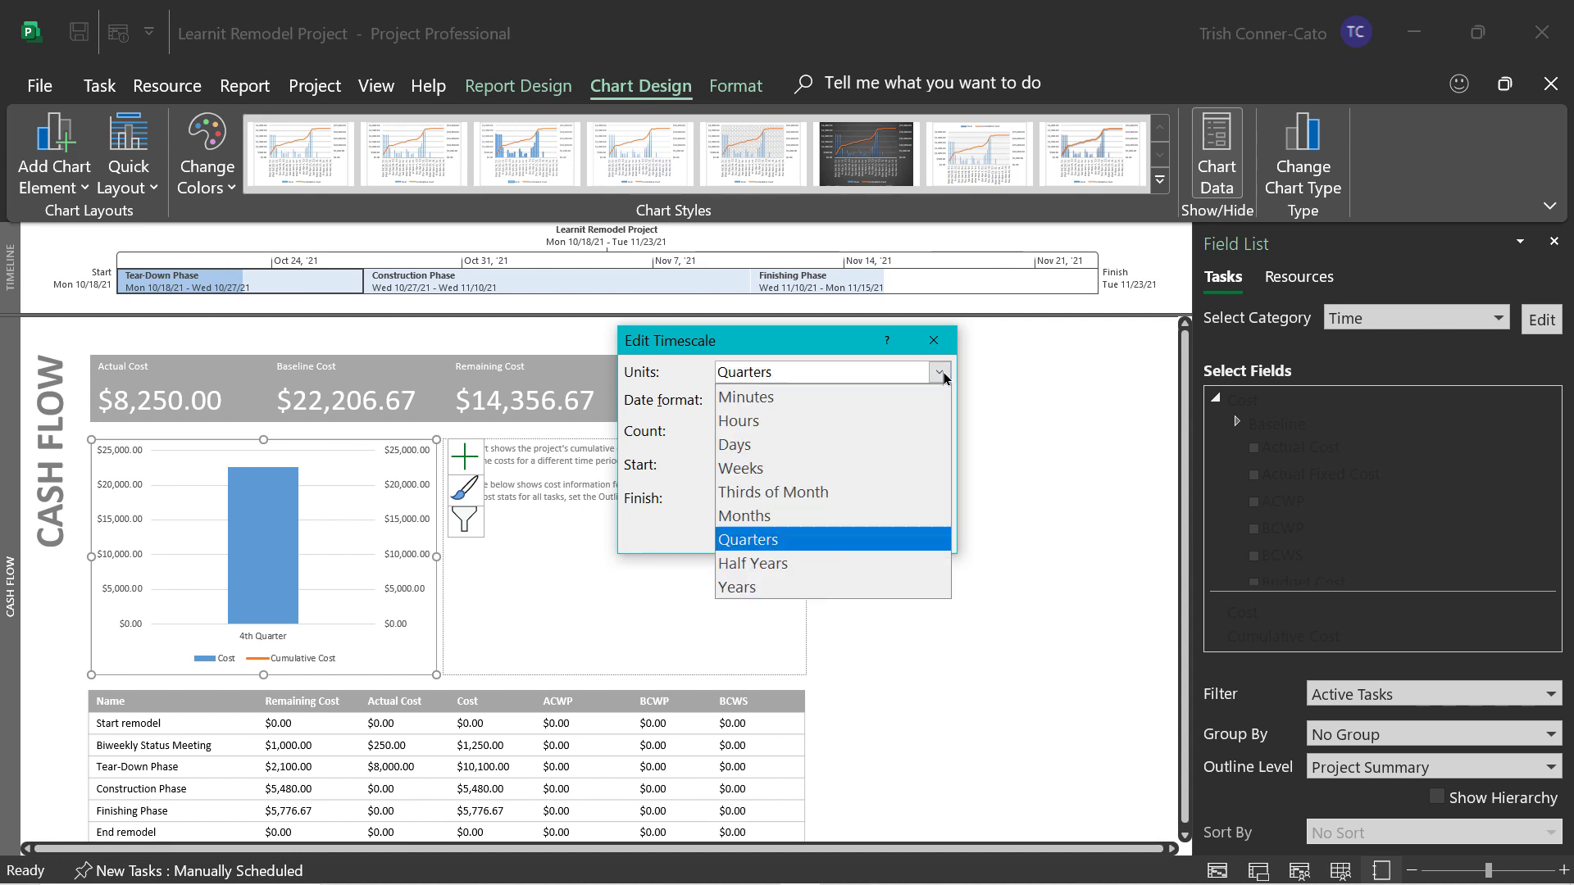
click(763, 444)
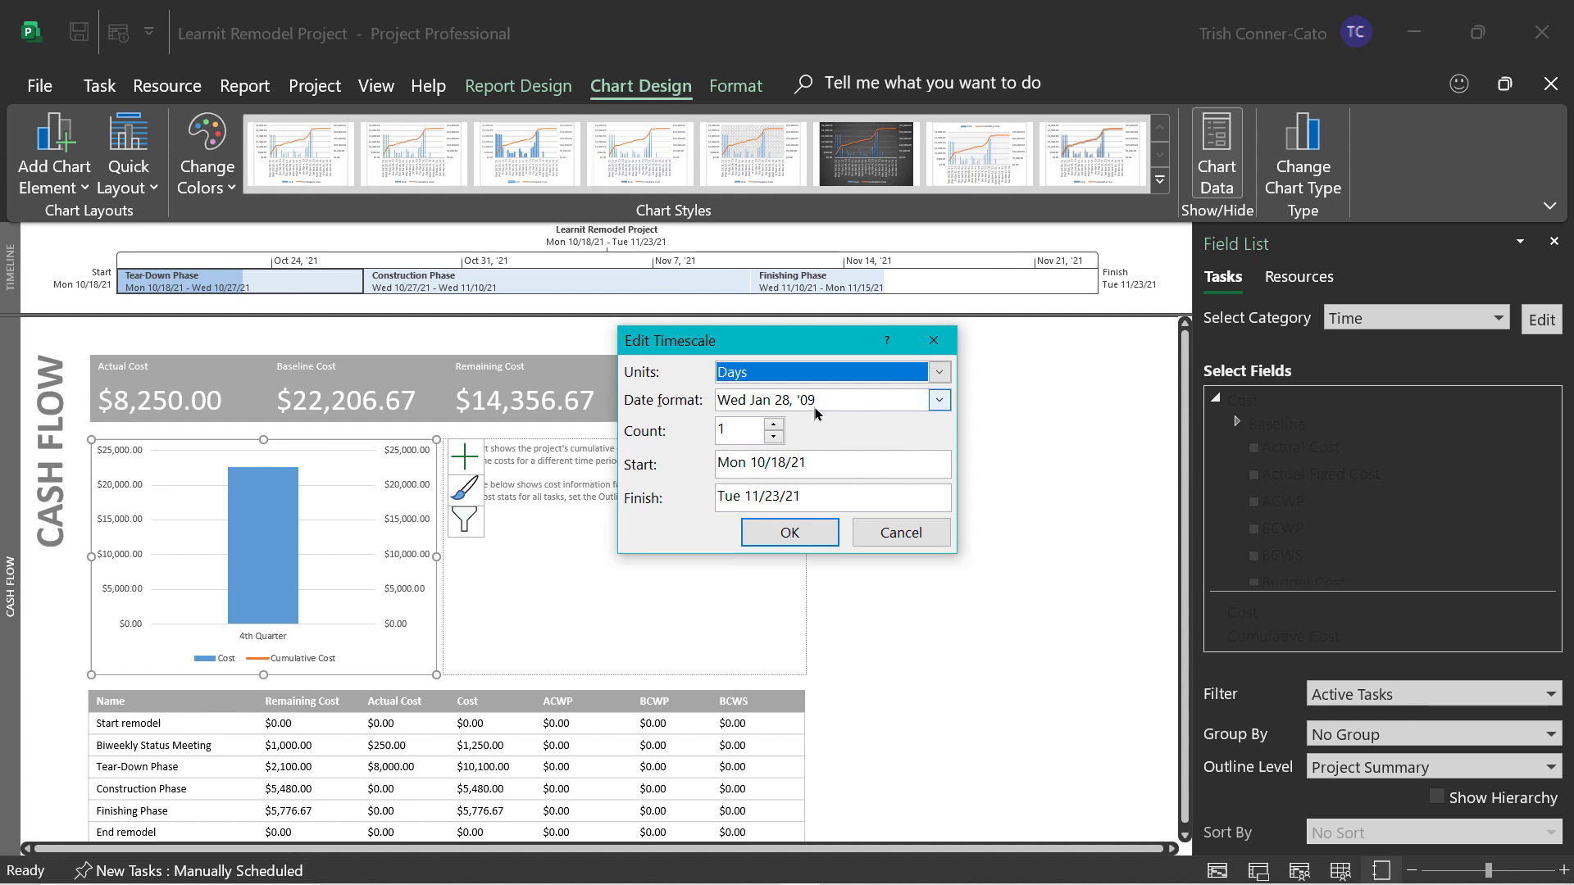
click(939, 400)
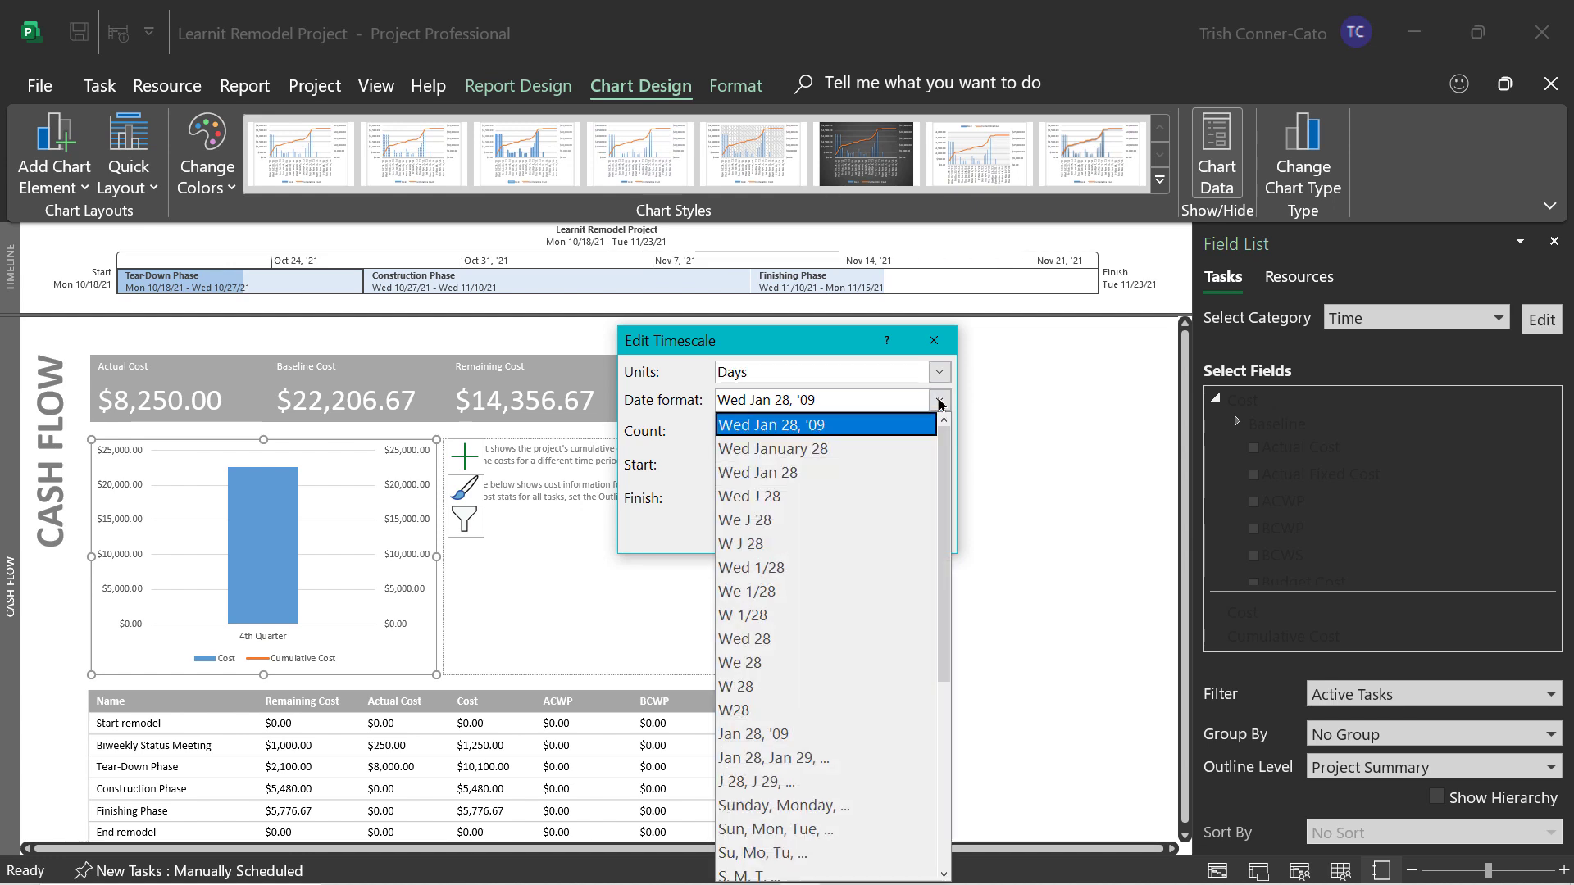
click(770, 734)
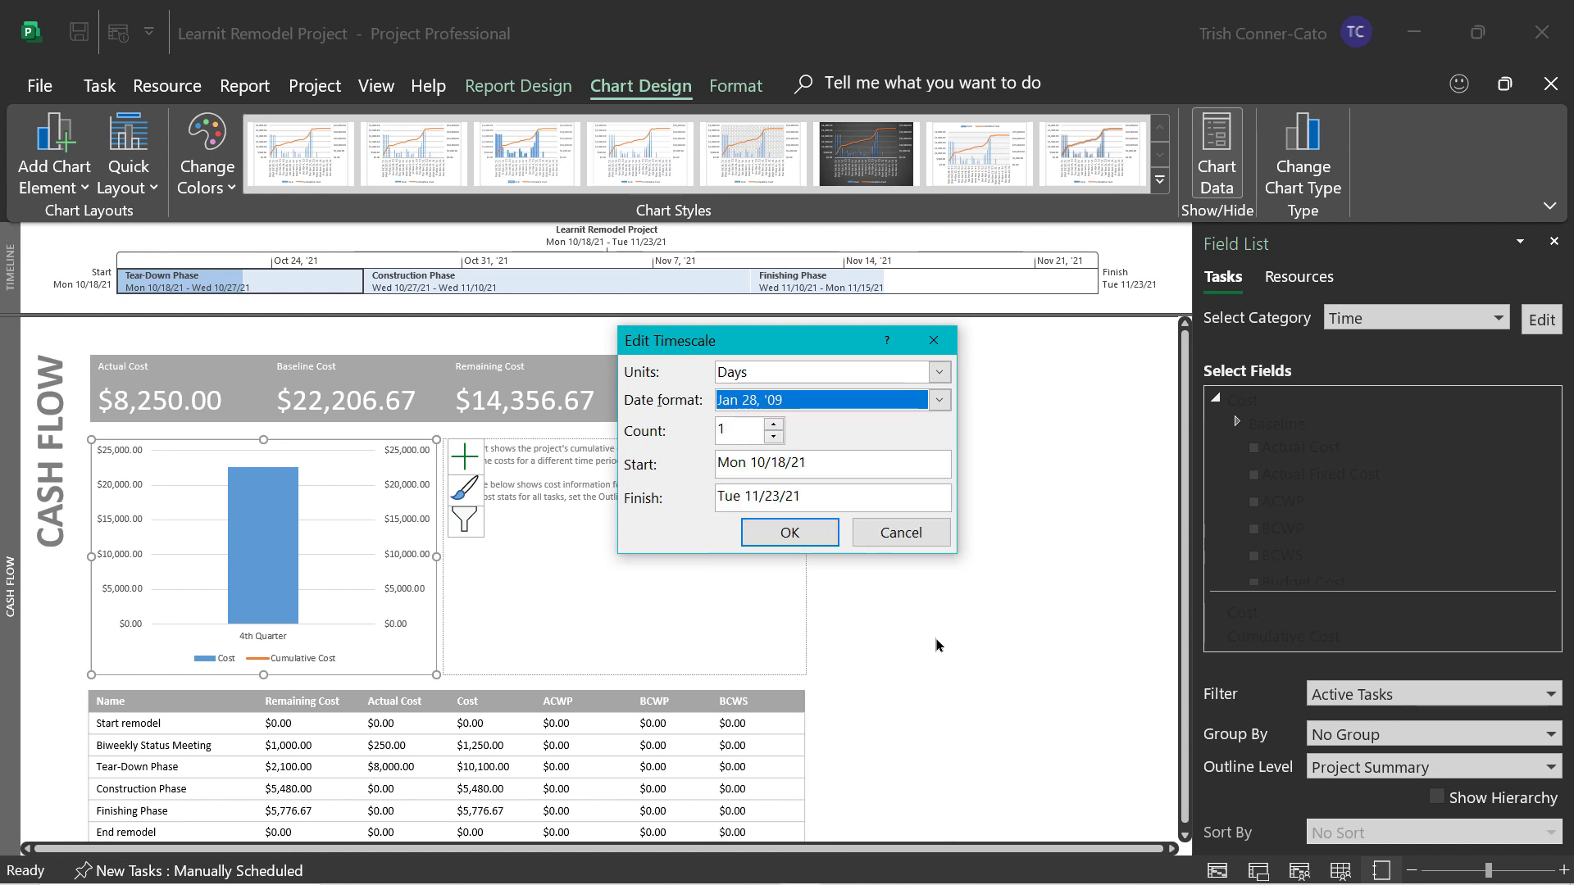
click(815, 534)
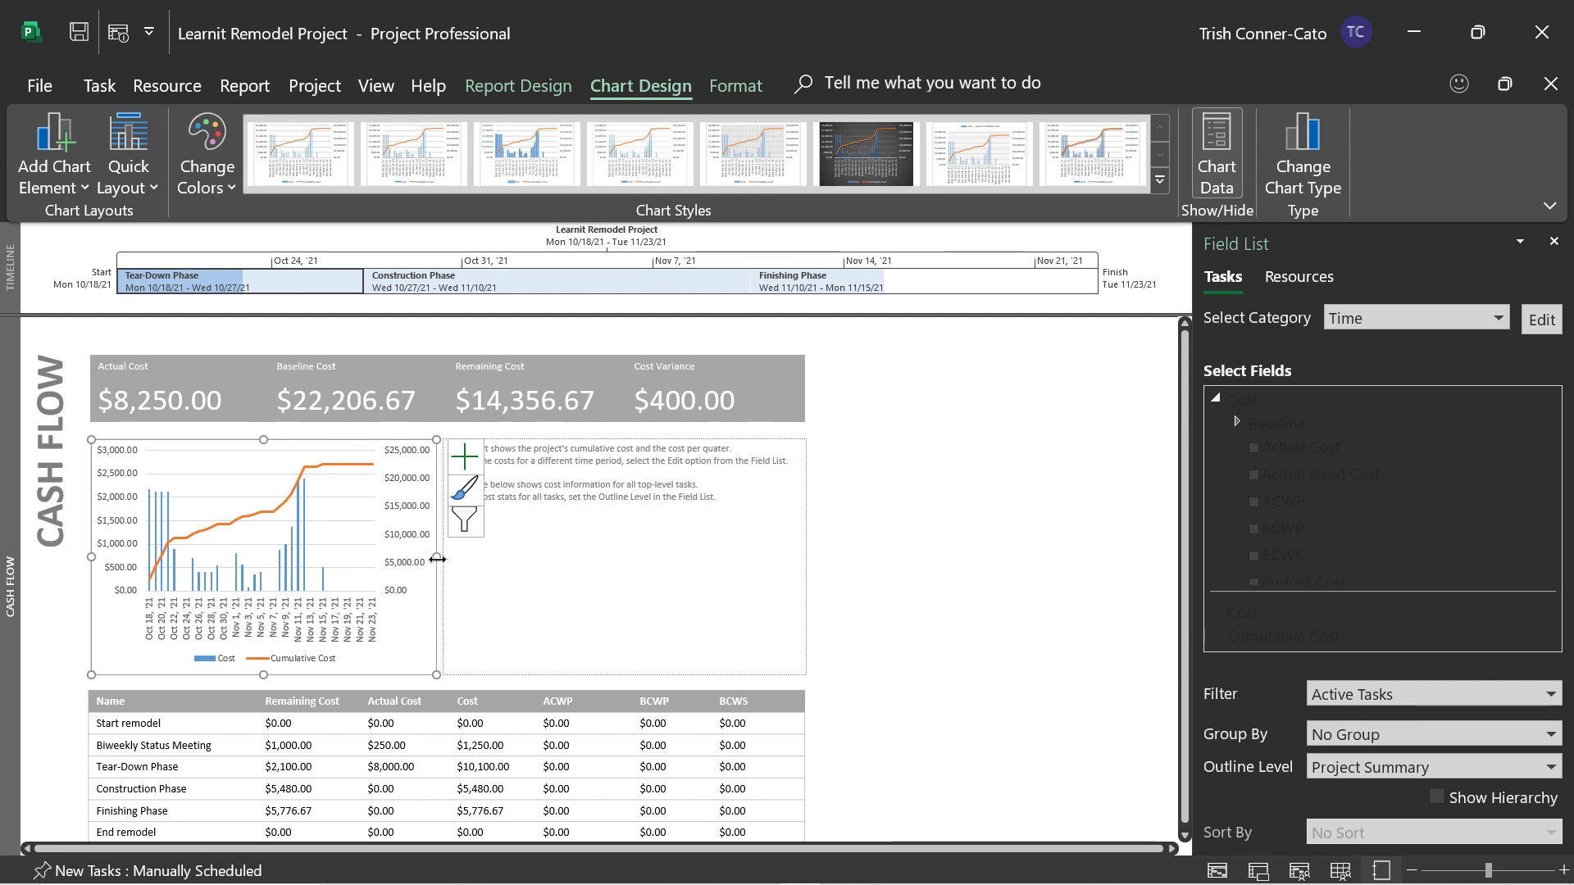
Edit the first line of the chart's description so that it says cost per day
click(557, 468)
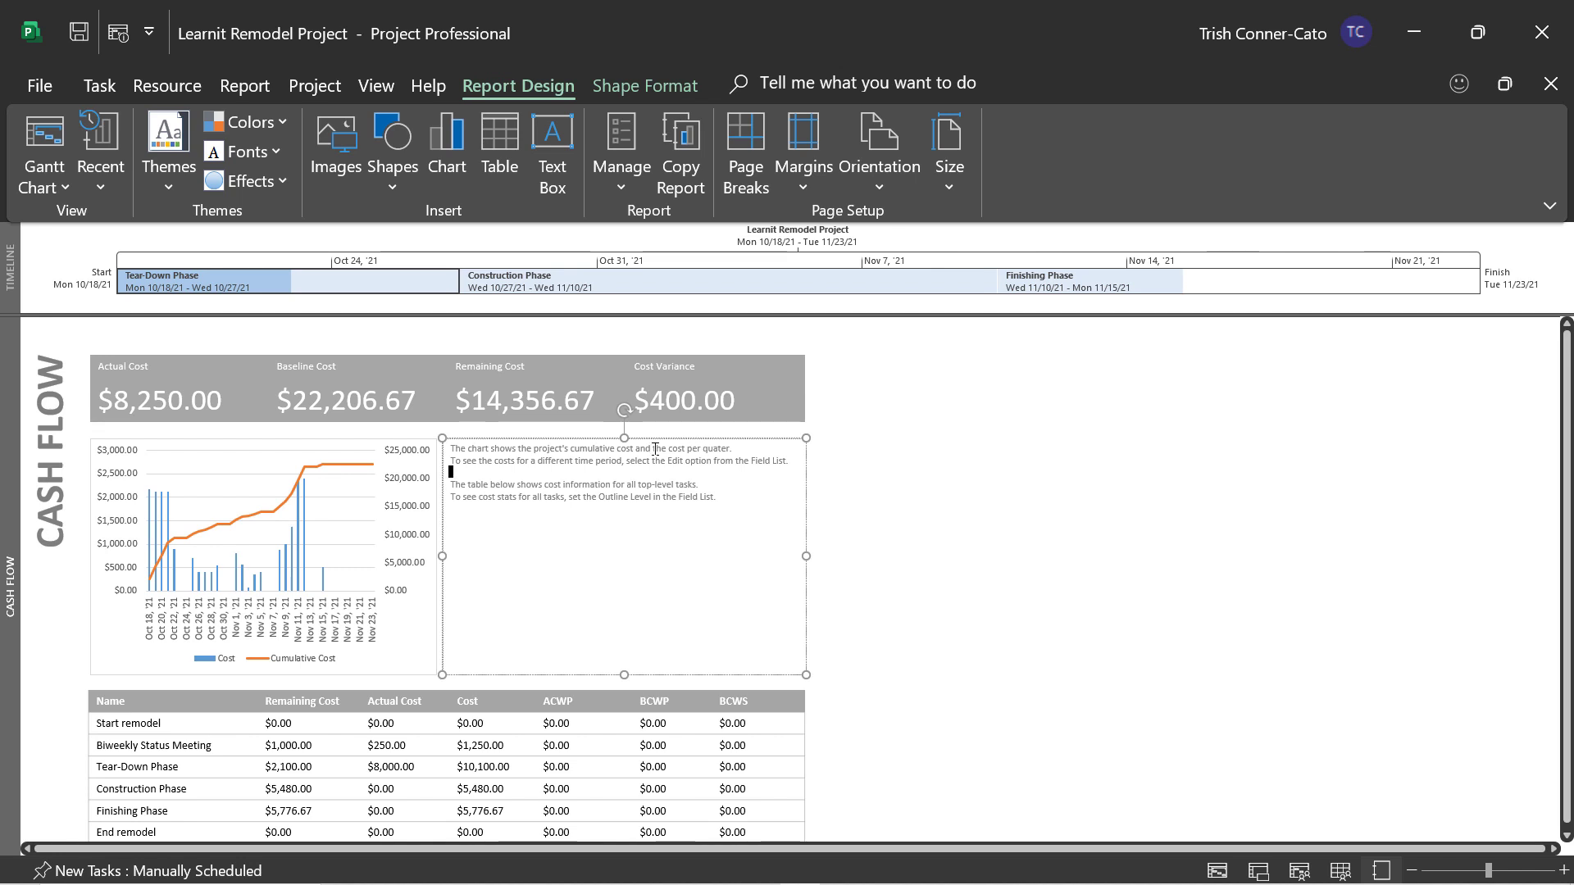
double_click(711, 448)
text(days)
key(BackSpace)
click(664, 550)
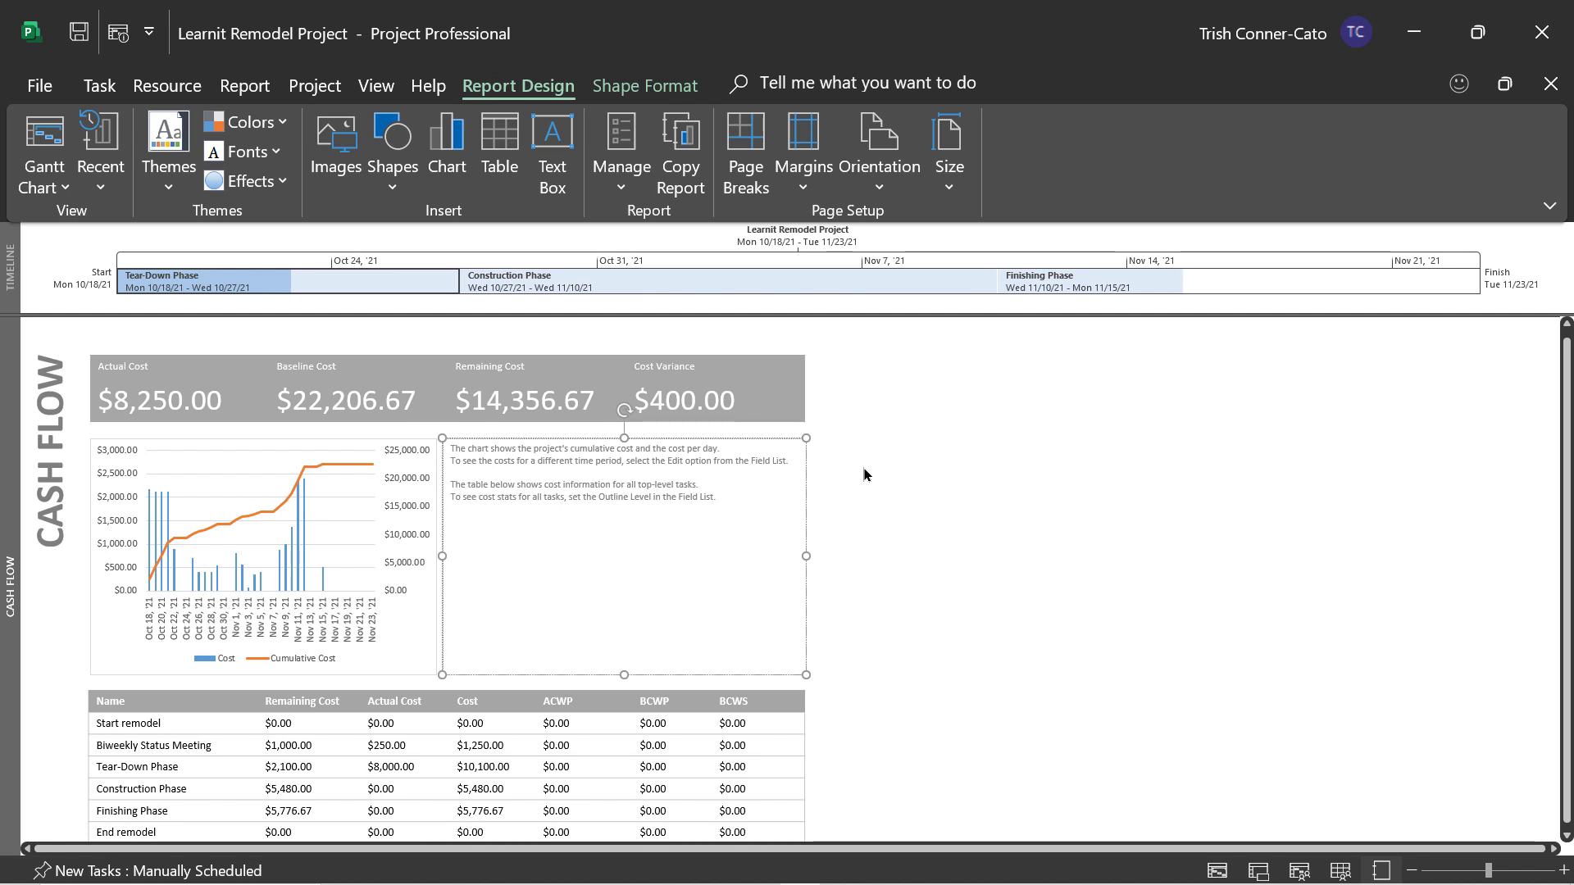
Open the Cost Overruns report
click(244, 85)
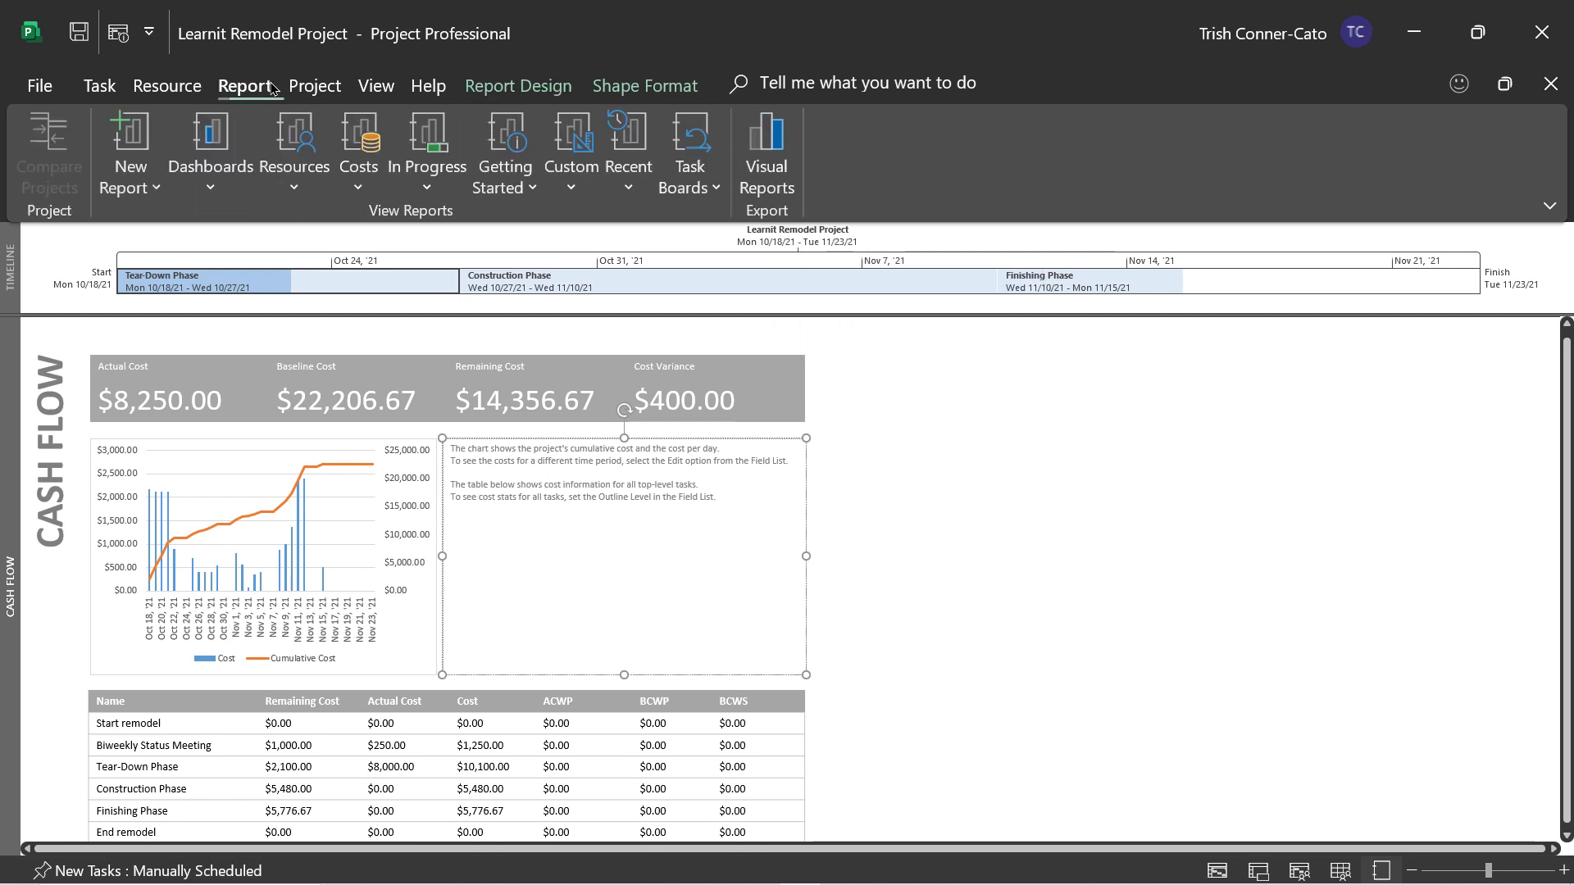
click(352, 194)
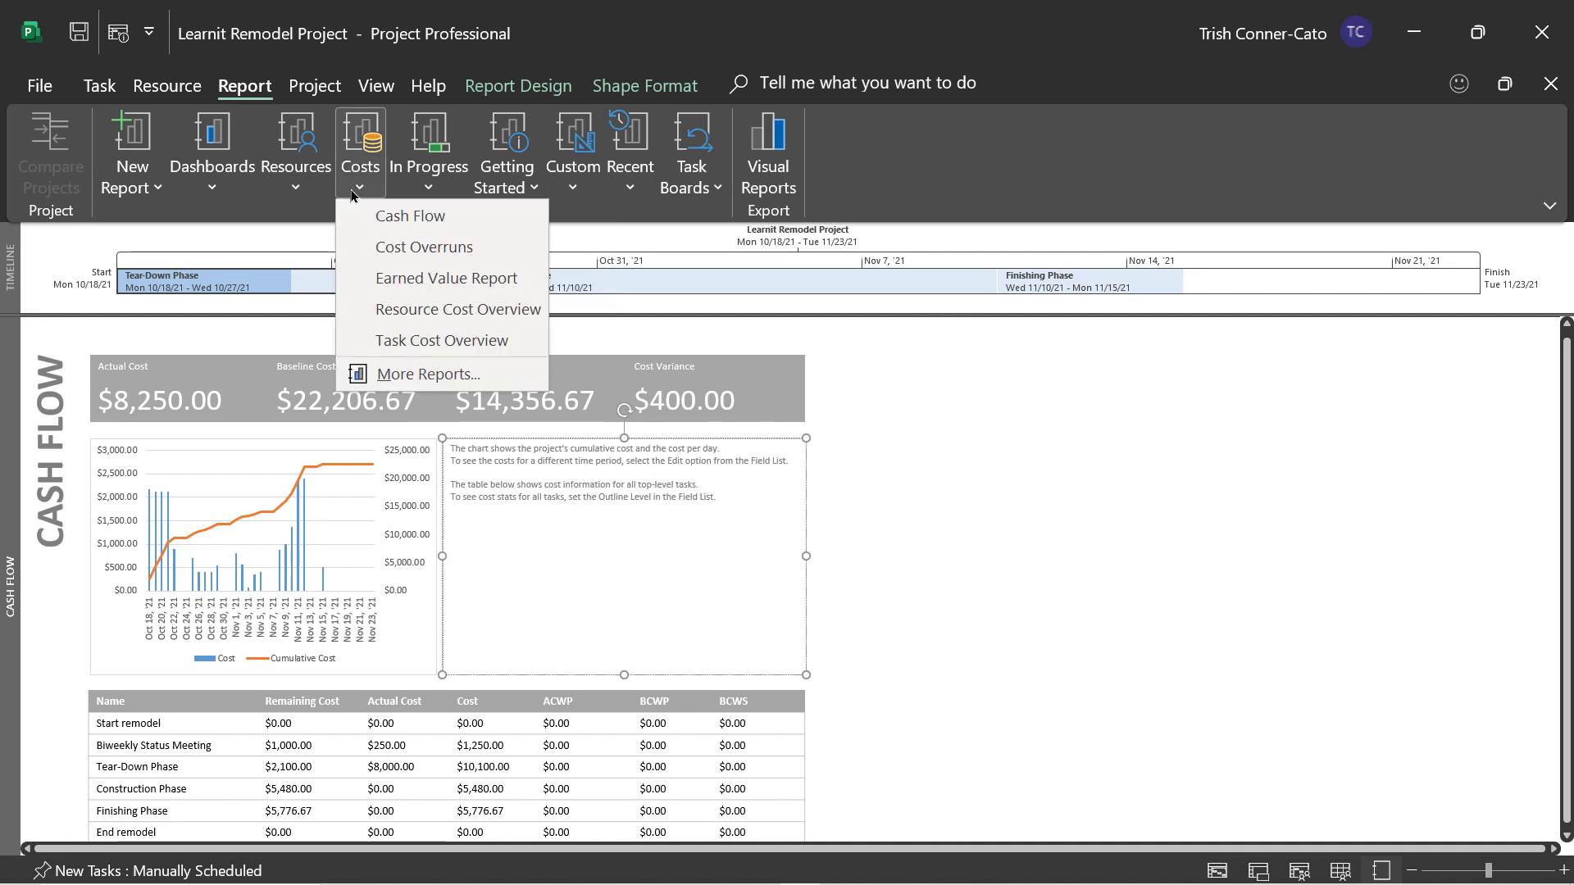
click(383, 249)
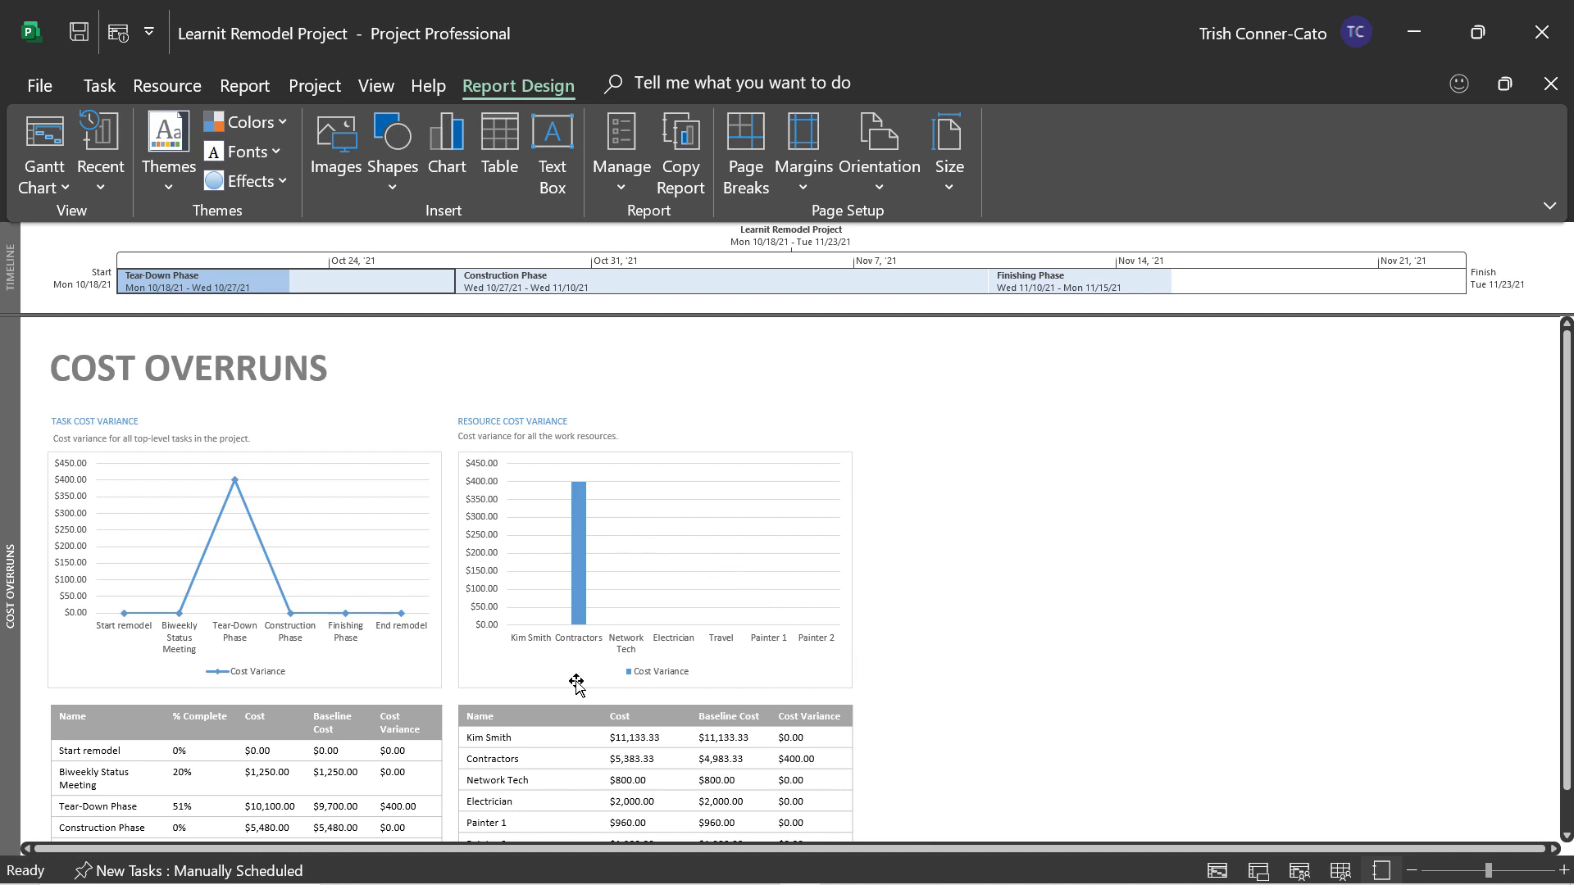
Examine the task and resource cost variance charts and tables in the Cost Overruns report
scroll(324, 738, down, 2)
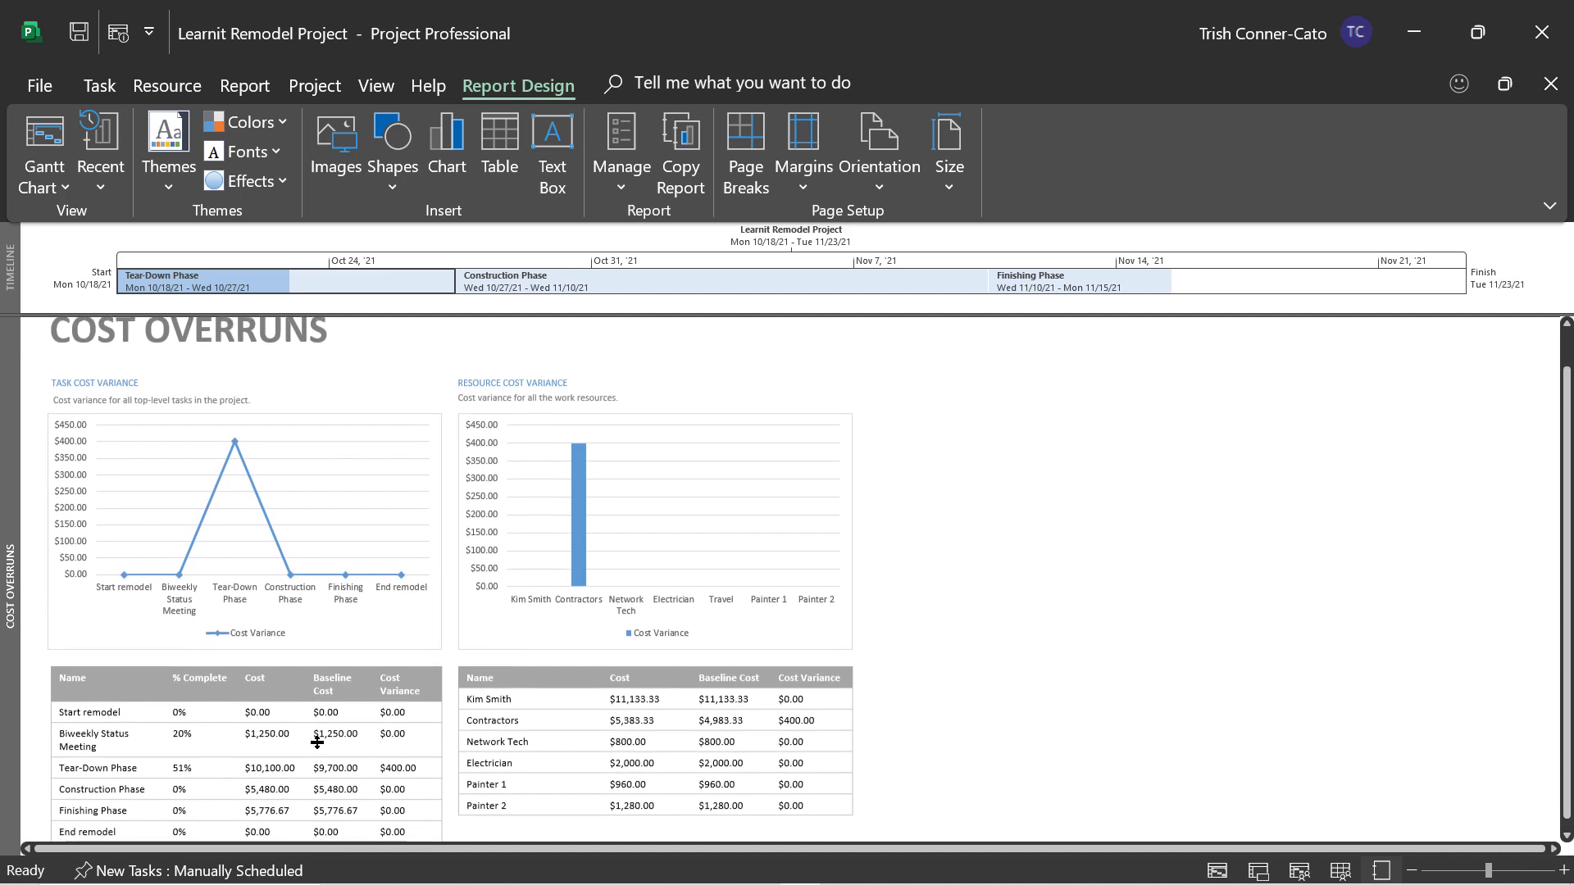
scroll(314, 743, up, 1)
scroll(315, 743, down, 2)
scroll(310, 742, up, 2)
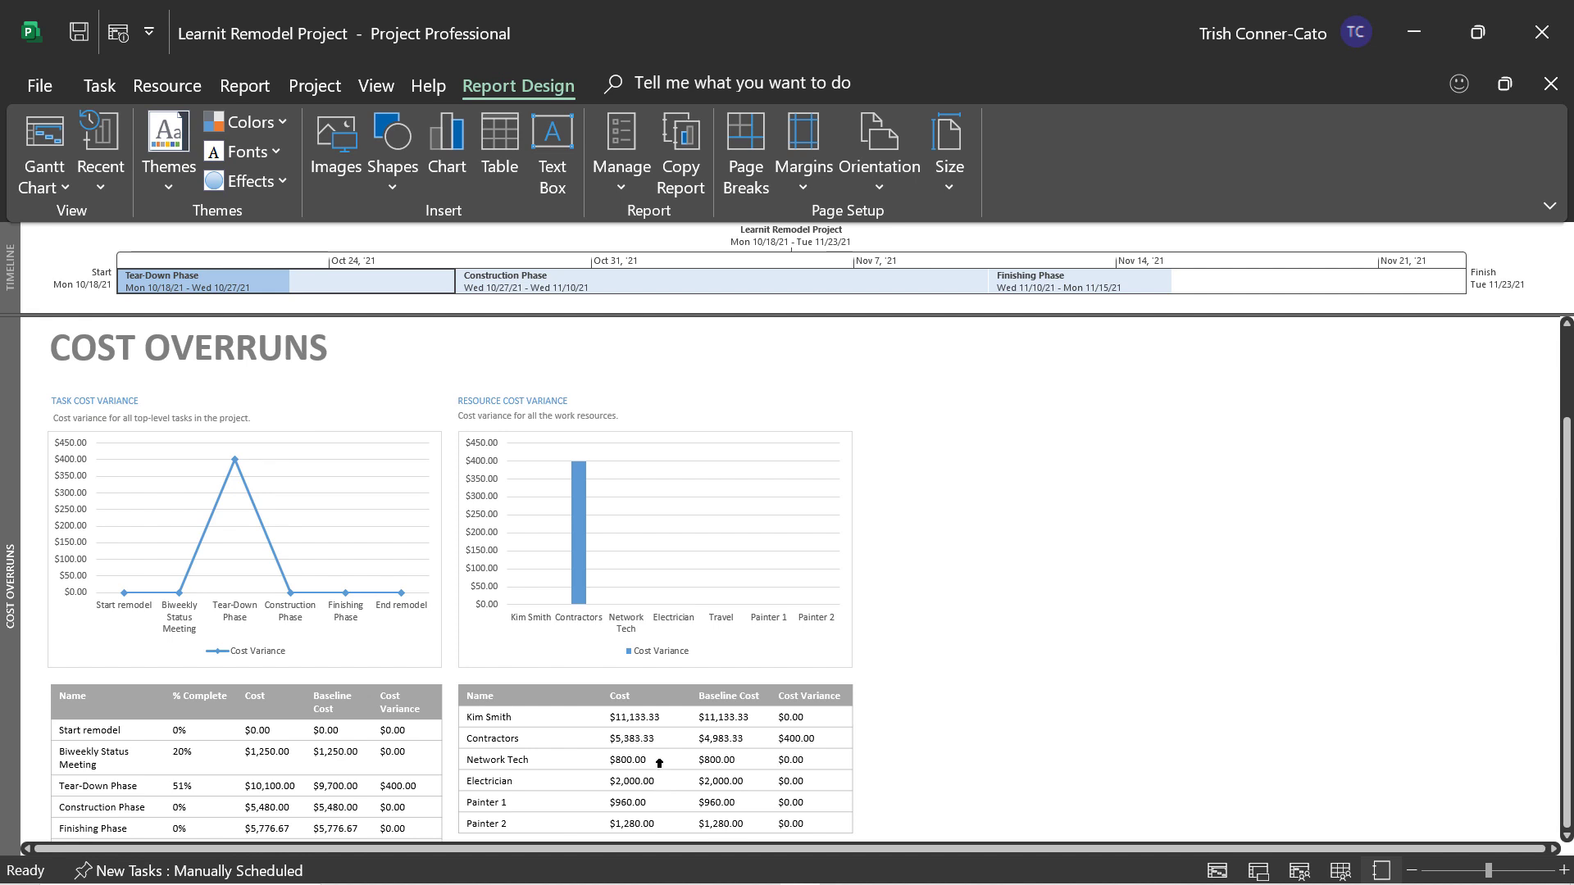
scroll(656, 758, down, 3)
scroll(656, 758, up, 3)
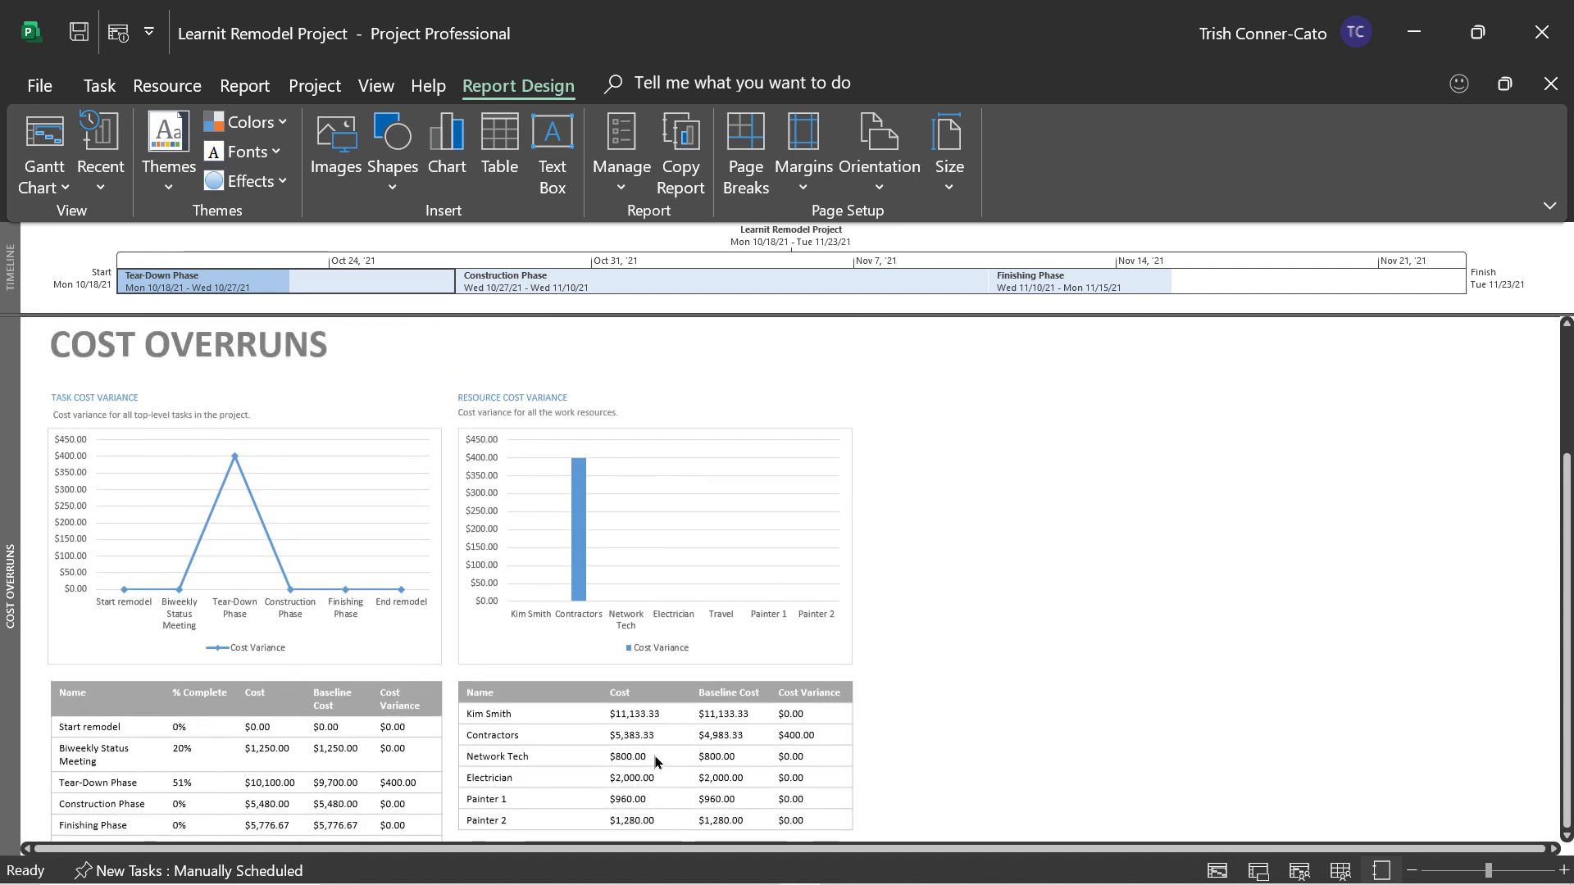
scroll(653, 755, down, 2)
scroll(654, 755, up, 2)
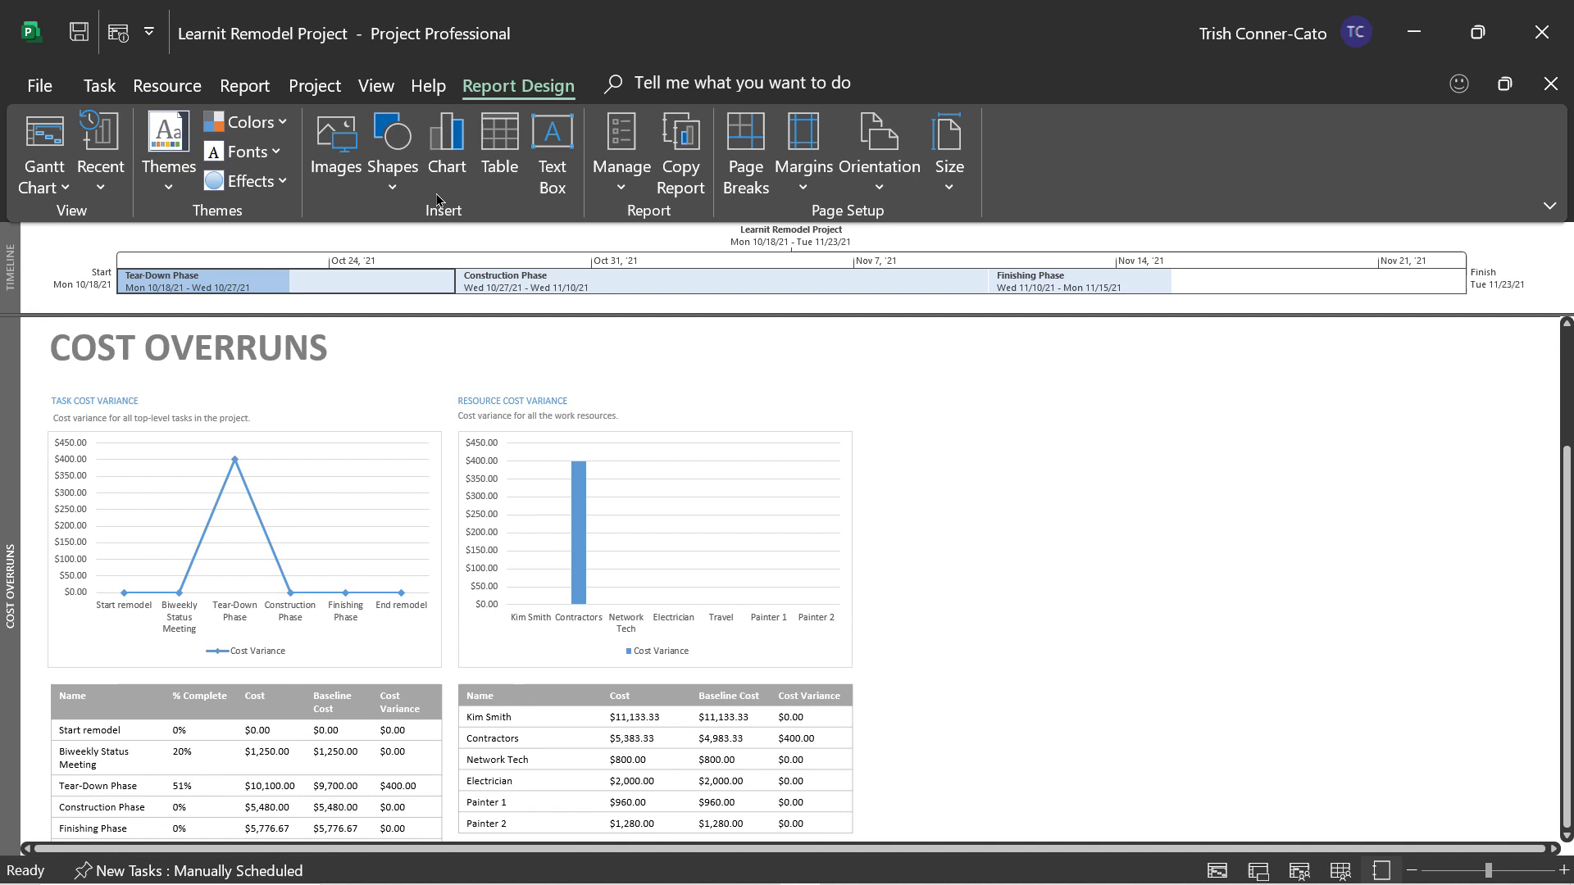
Open the Earned Value Report
click(245, 86)
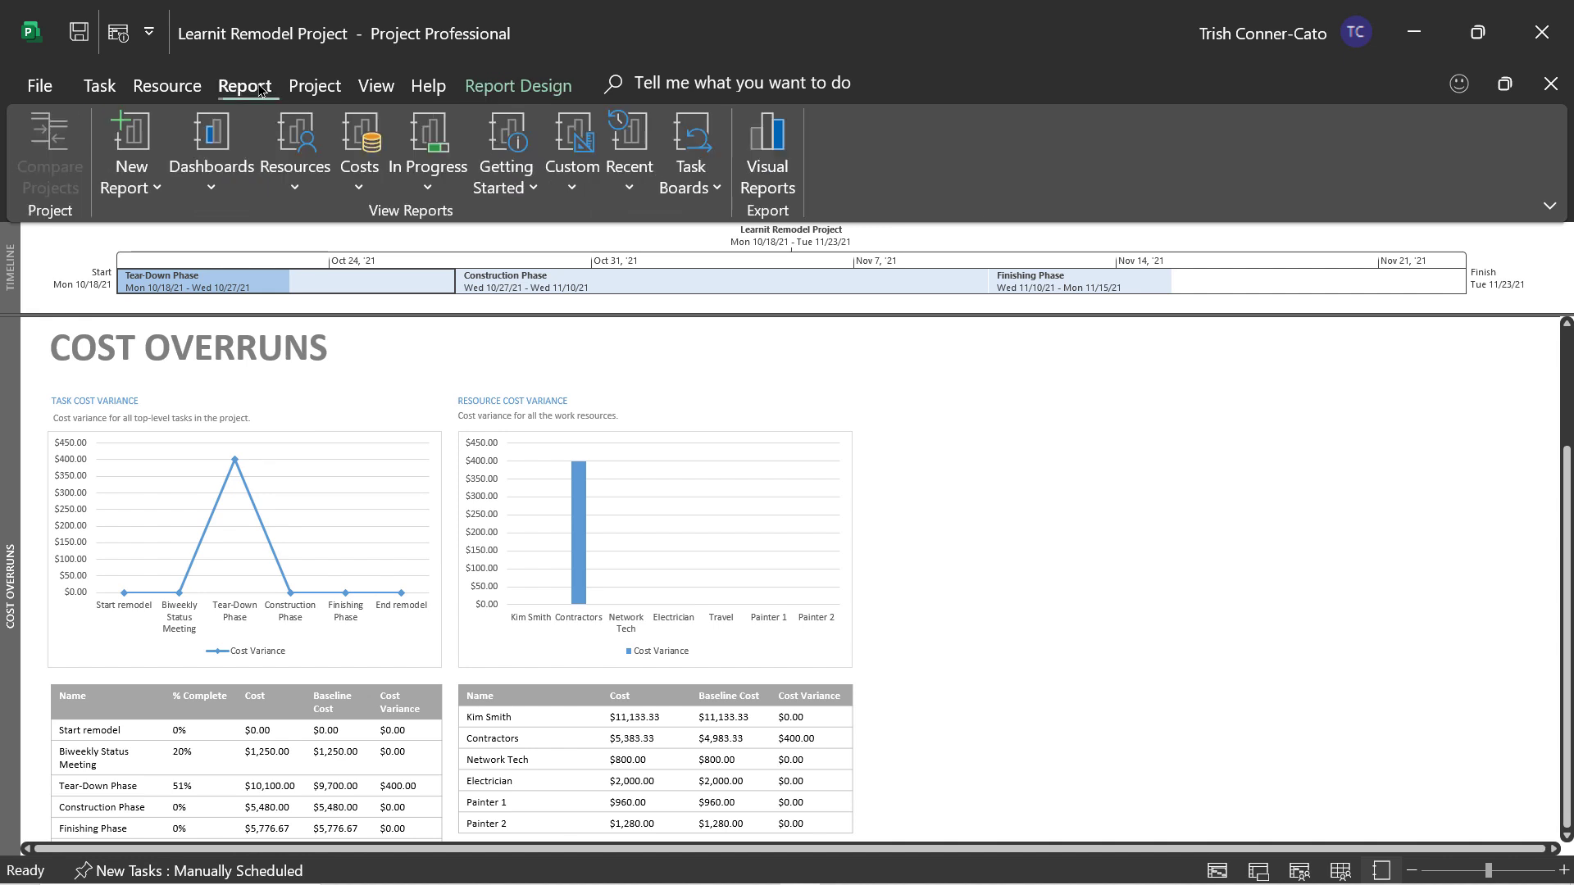
click(355, 184)
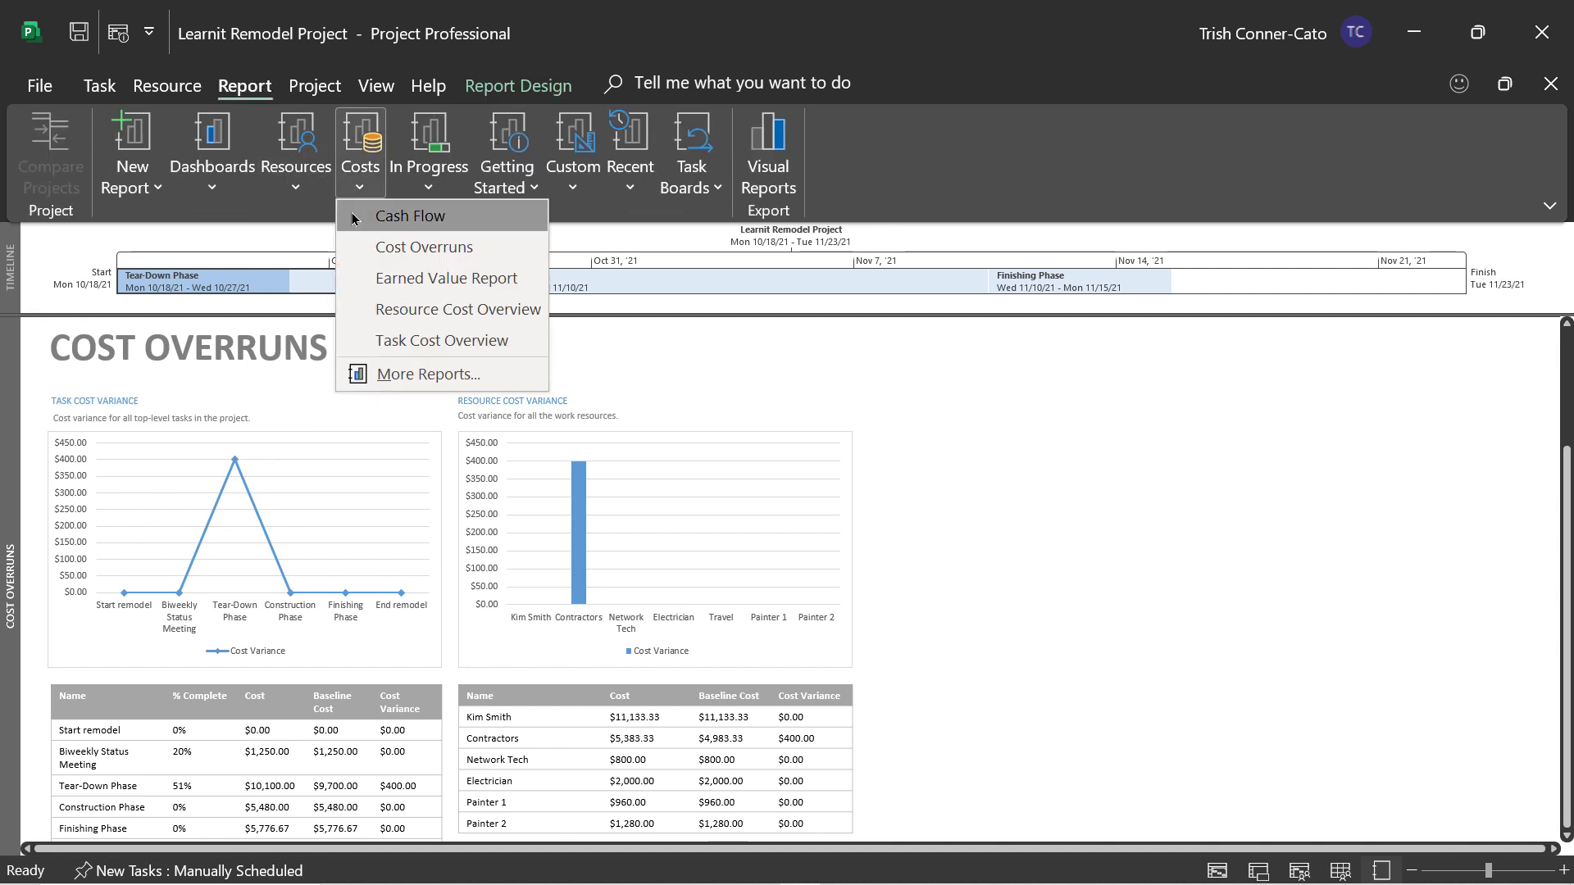
click(378, 281)
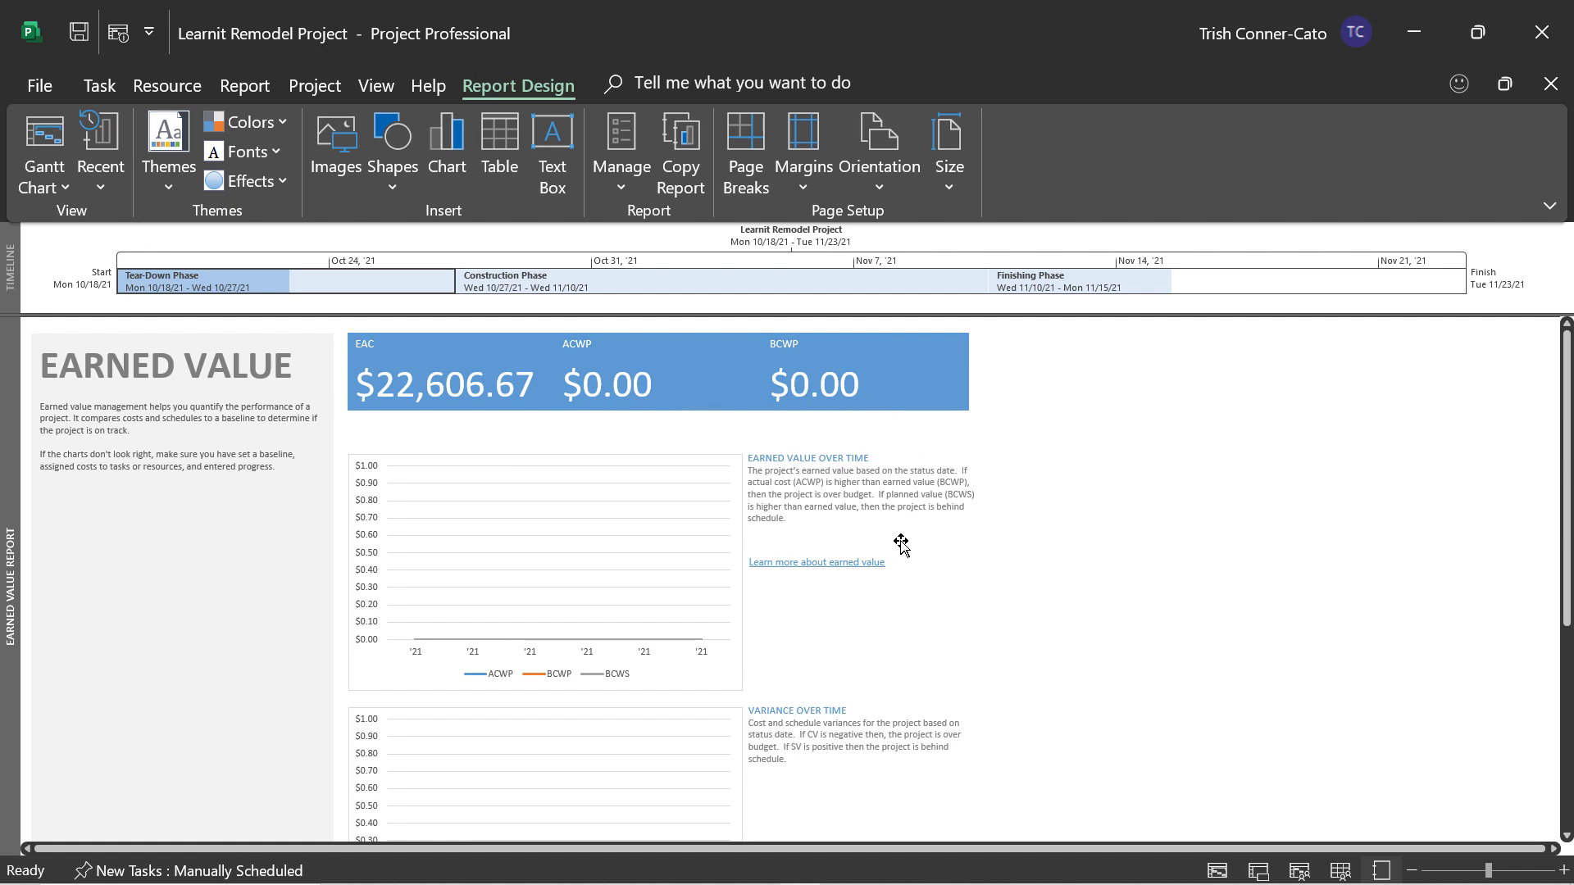
Examine the Earned Value Over Time, Variance Over Time and Indices Over Time charts and descriptions in the Earned Value Report
scroll(902, 545, down, 1)
scroll(901, 545, down, 3)
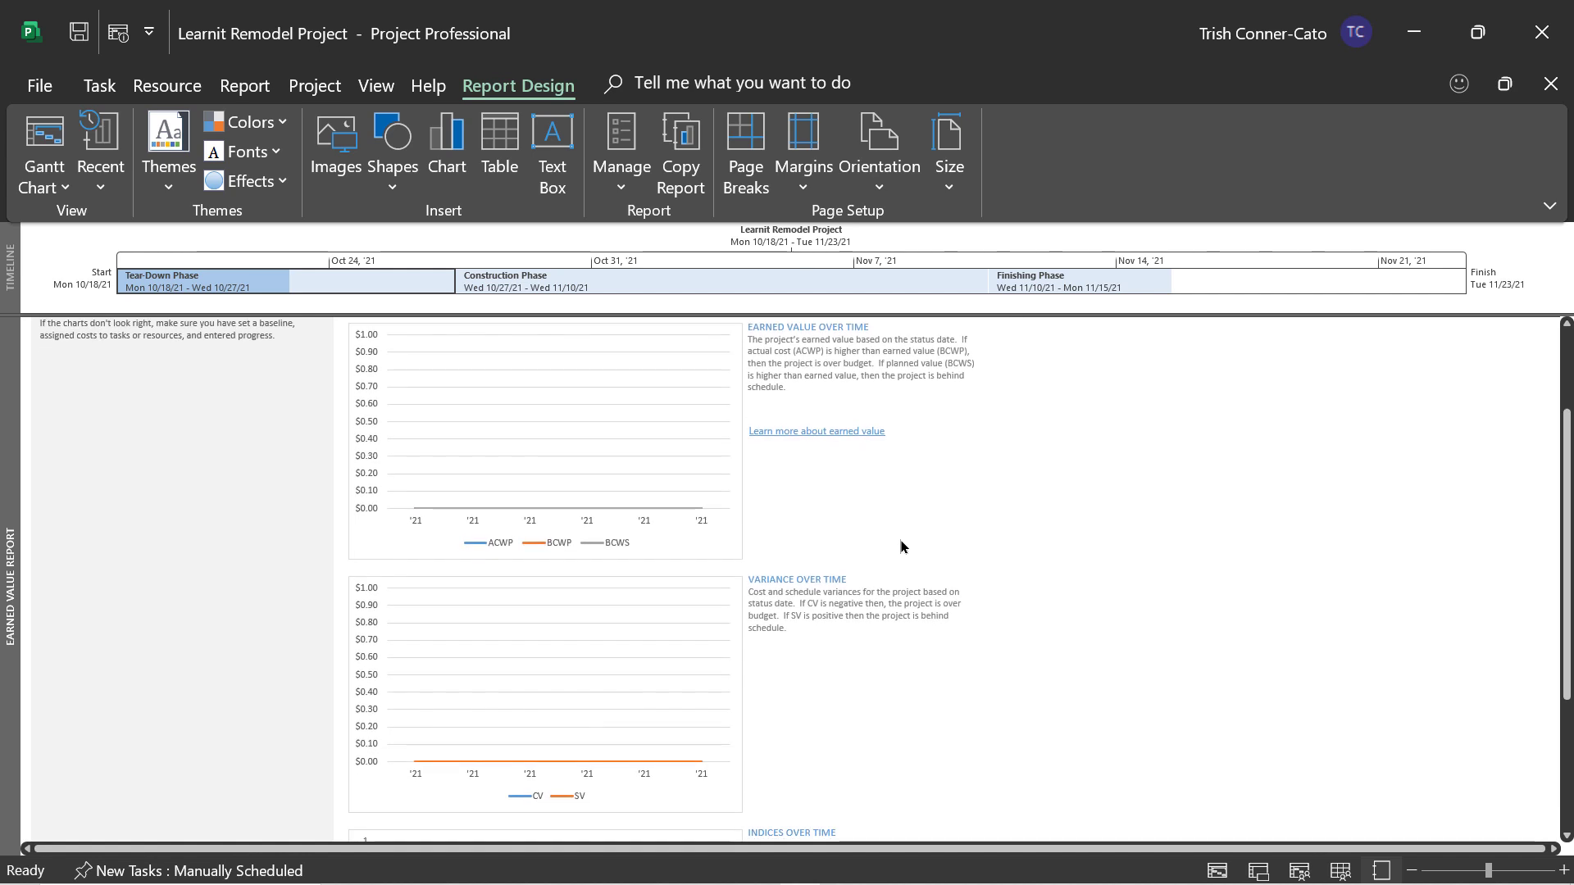
scroll(900, 545, down, 3)
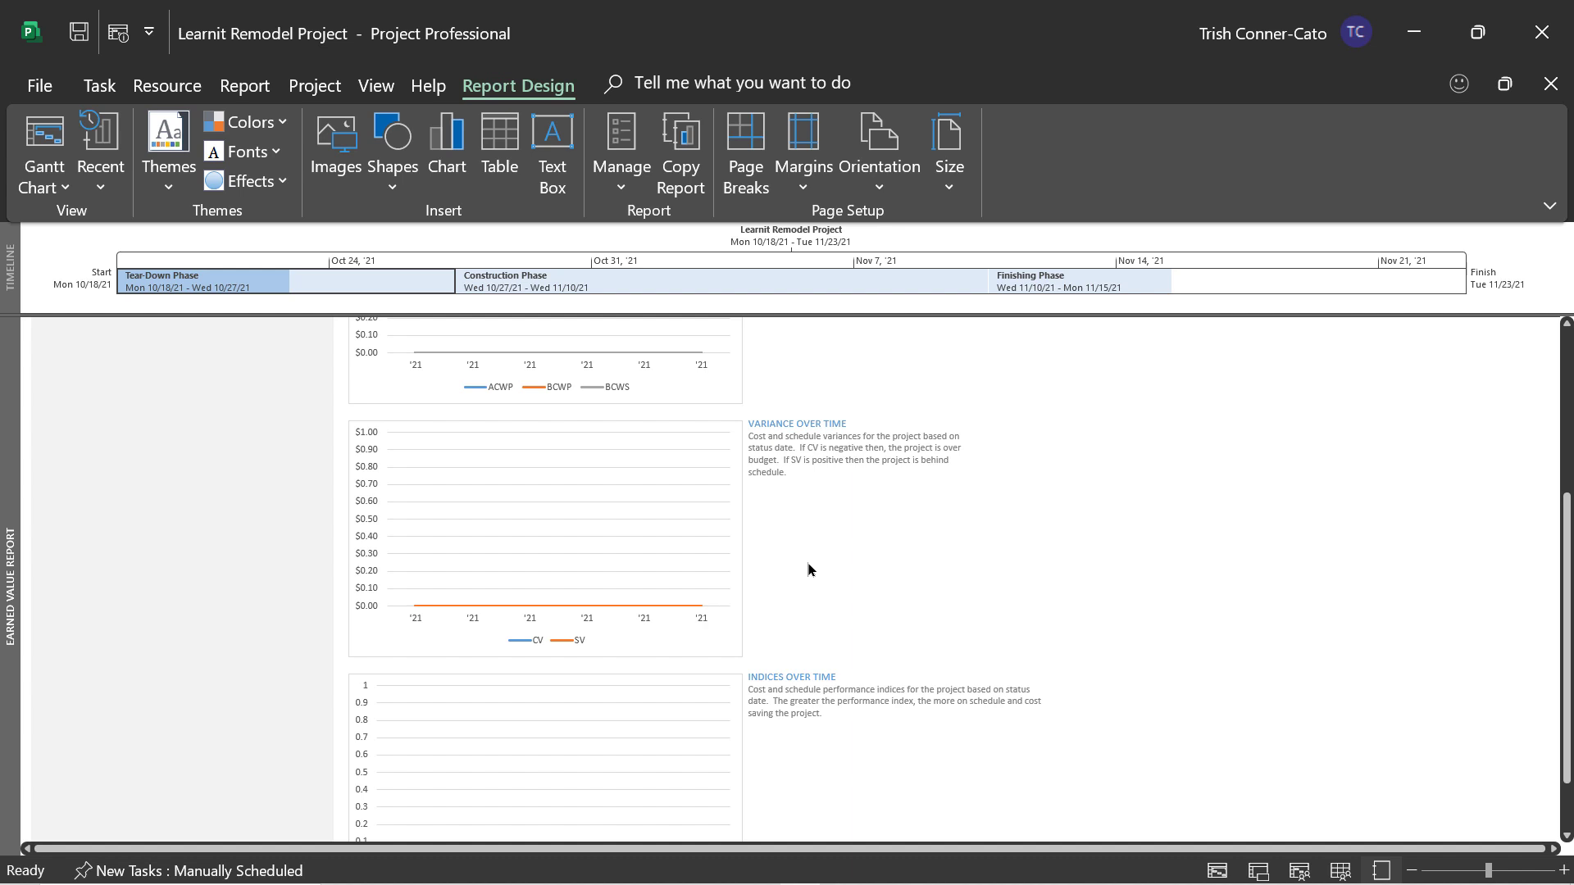
scroll(809, 569, down, 1)
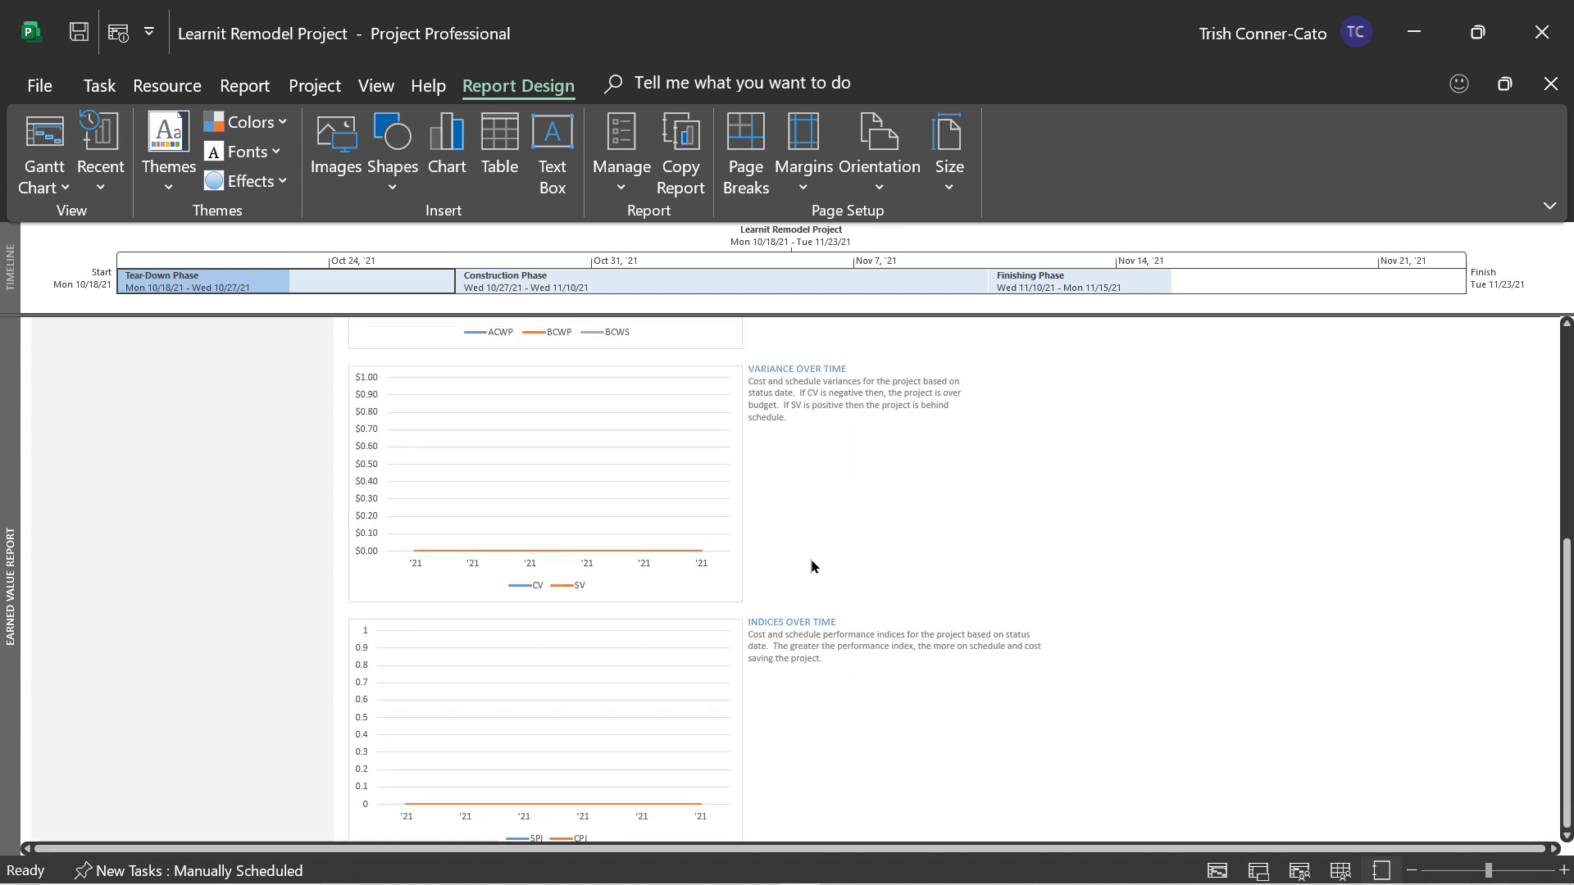
scroll(811, 562, up, 2)
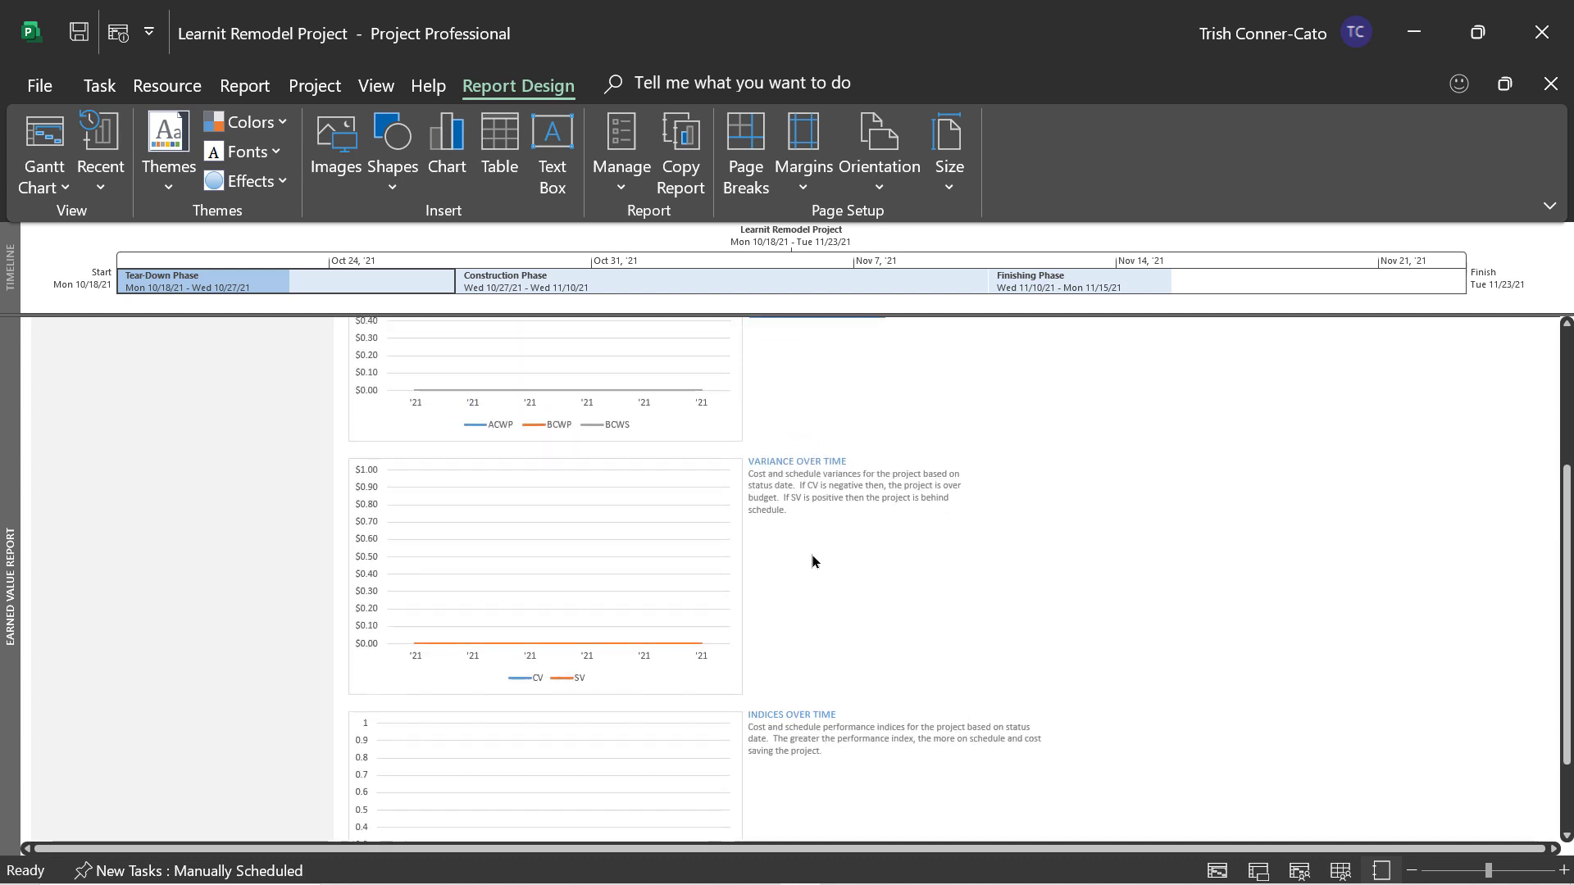
scroll(811, 556, up, 3)
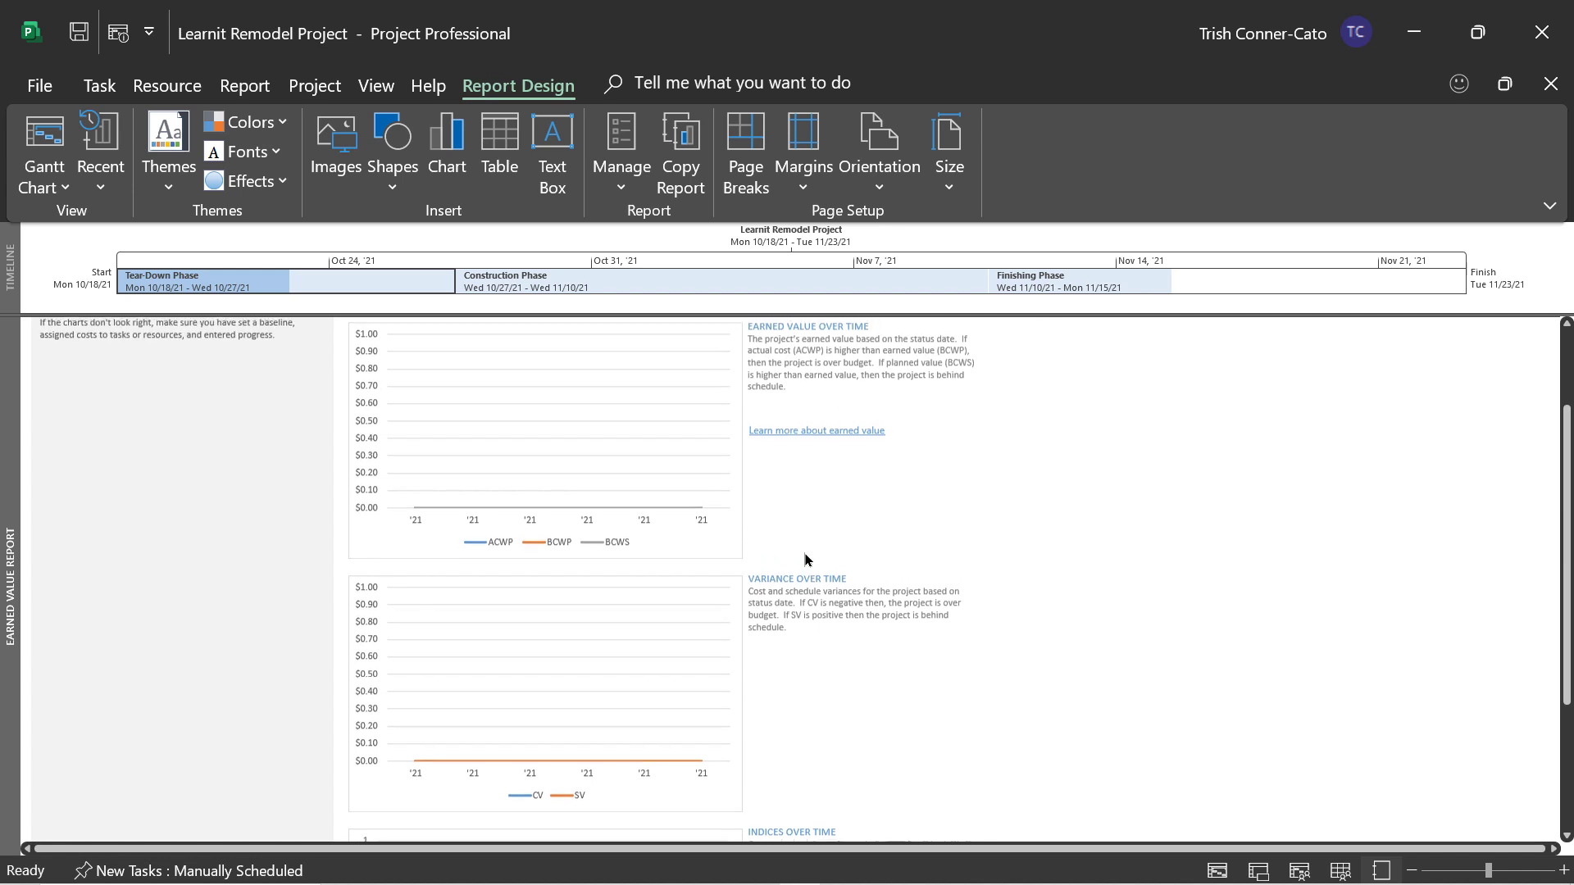
scroll(803, 557, up, 1)
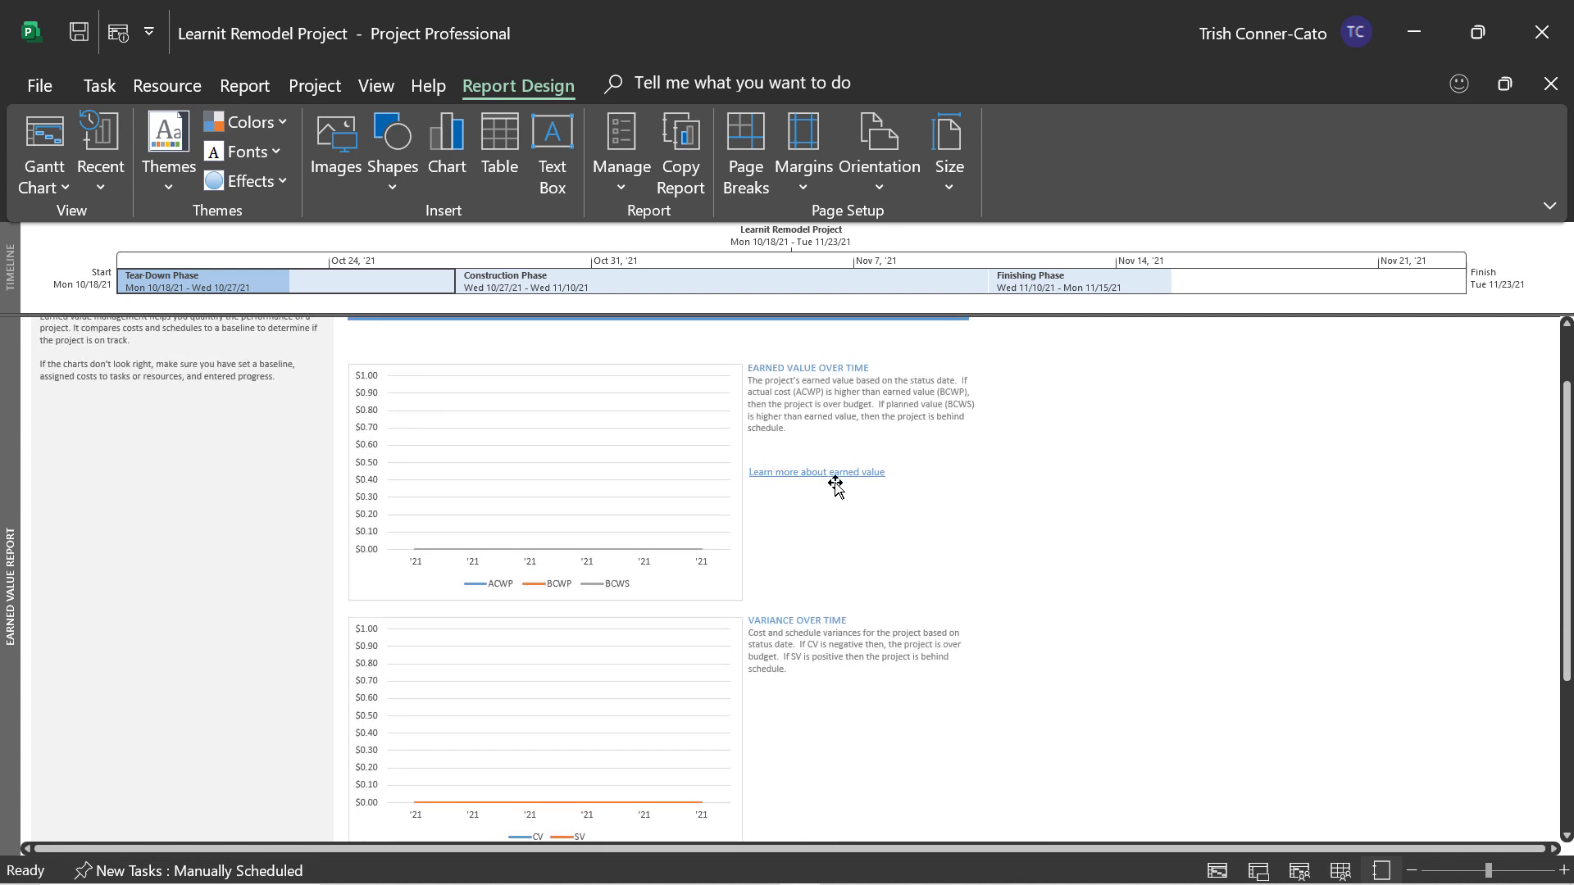
scroll(852, 534, up, 1)
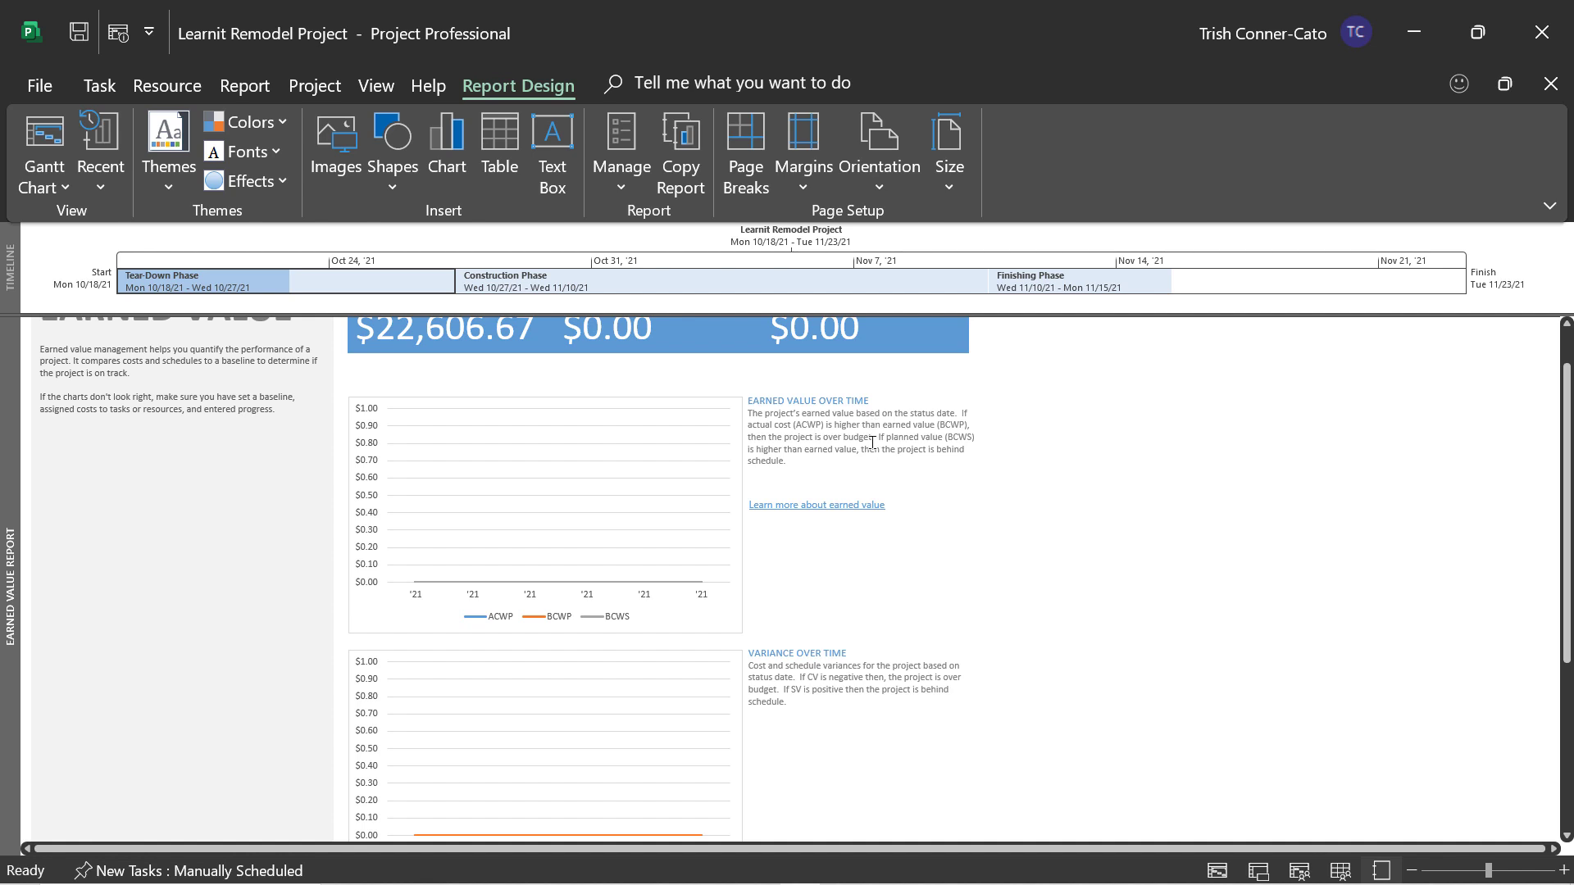
scroll(877, 482, down, 3)
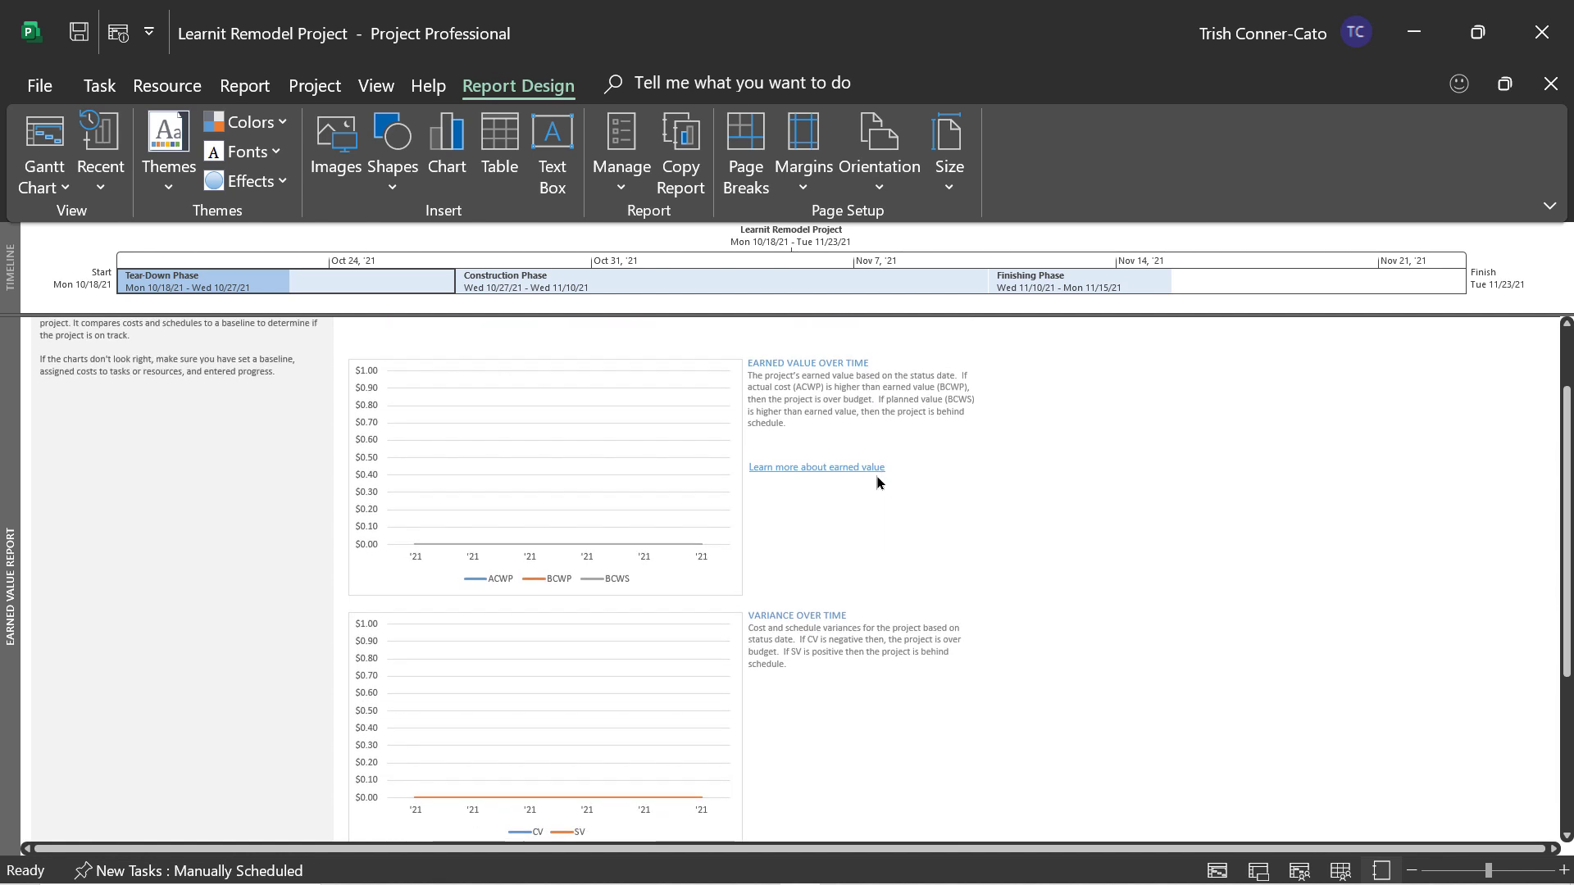
scroll(857, 496, down, 2)
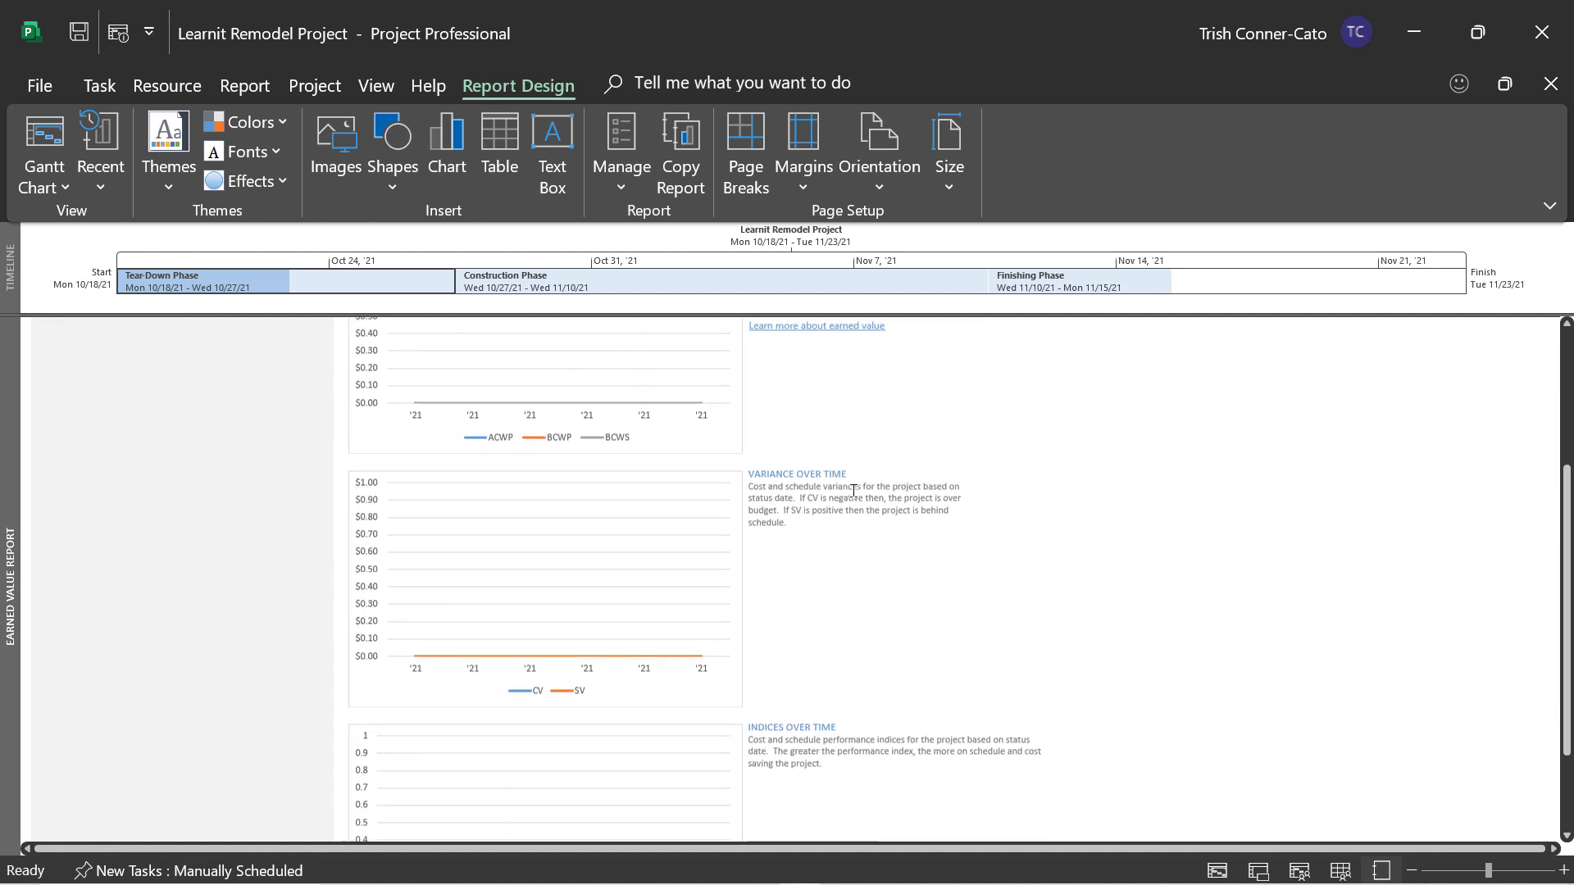
scroll(848, 497, down, 1)
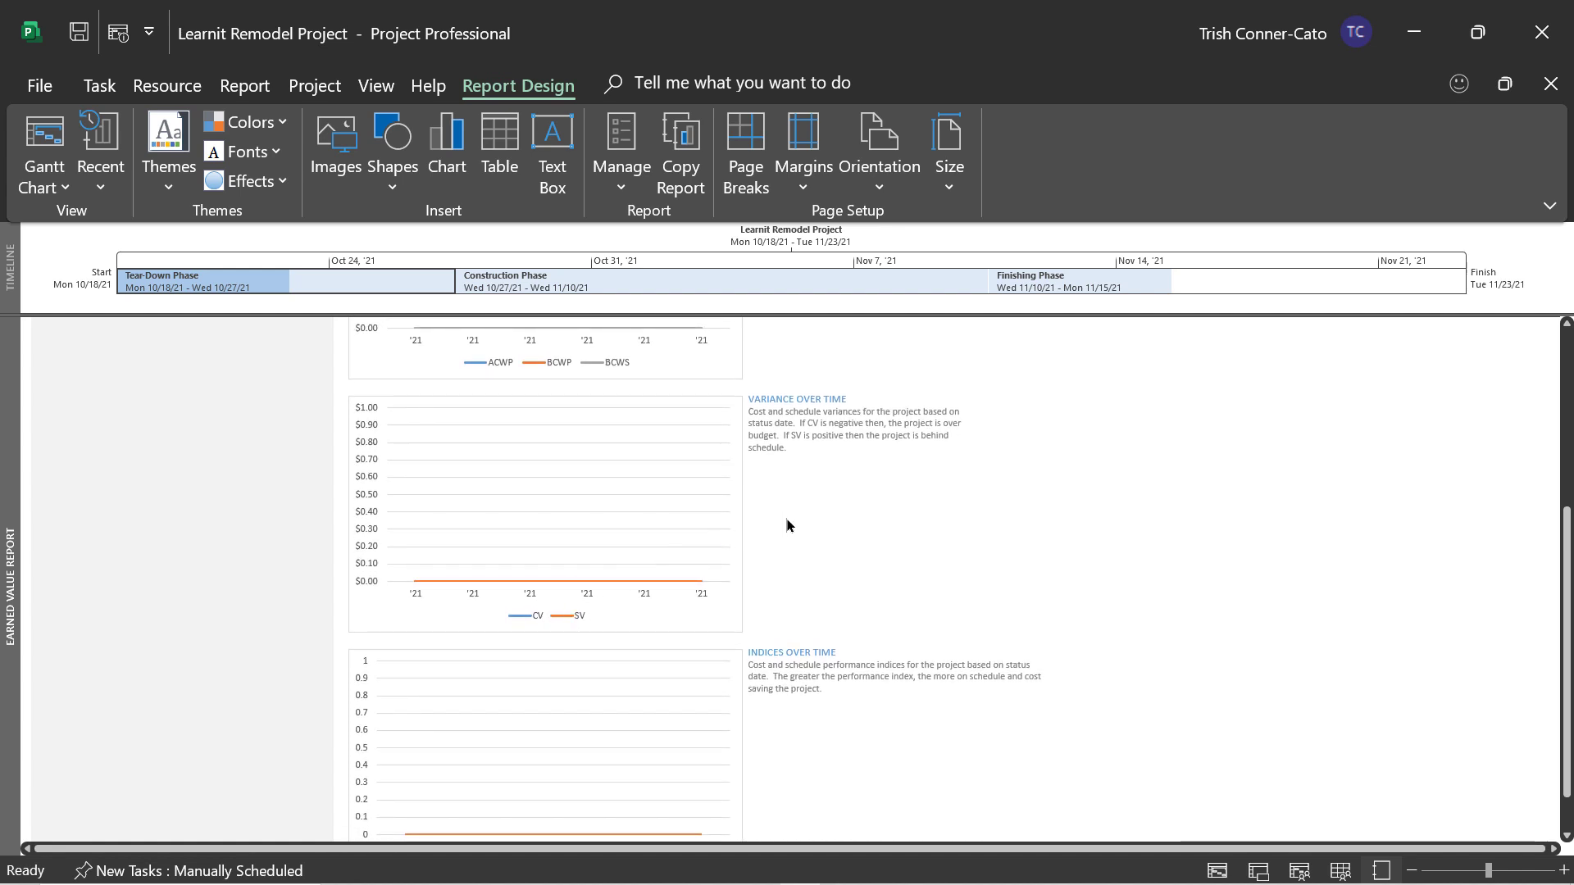
scroll(794, 518, down, 3)
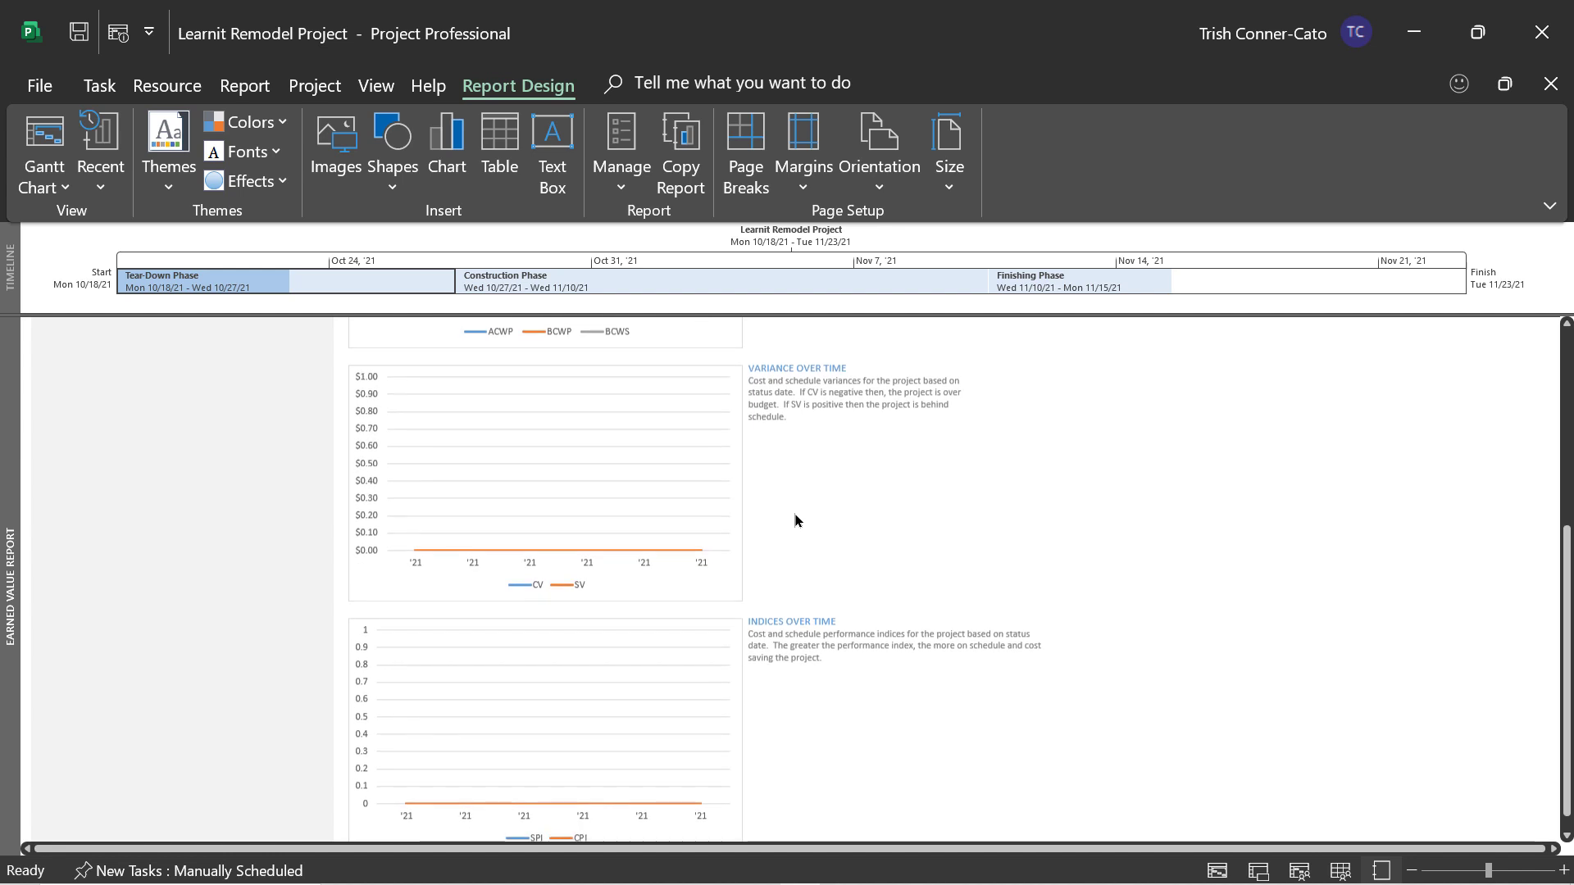
scroll(794, 517, up, 2)
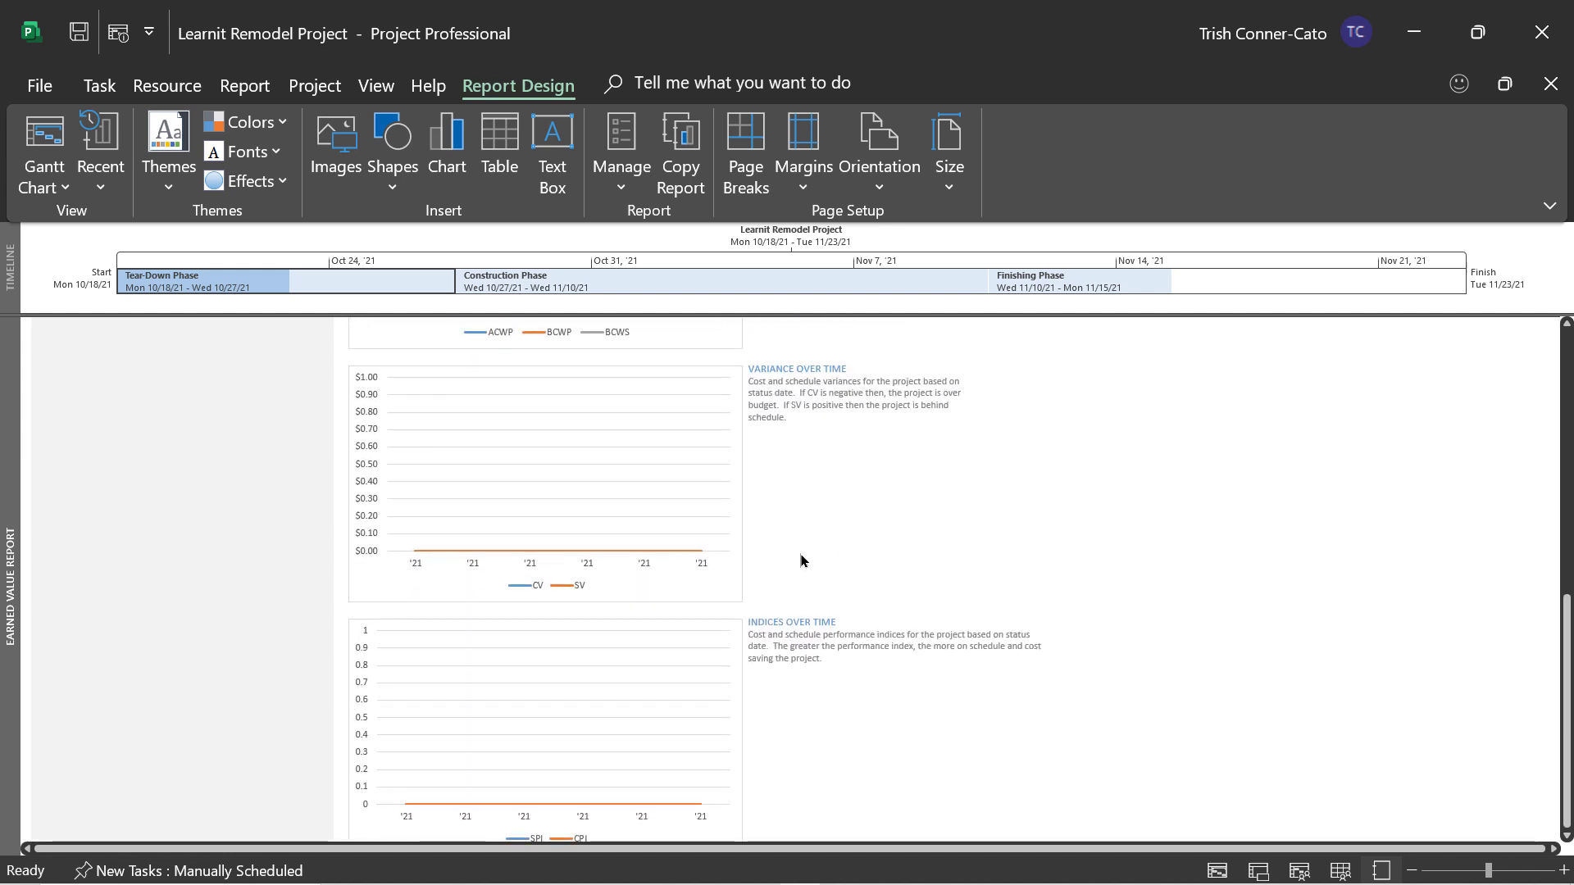
scroll(801, 560, down, 4)
scroll(801, 559, up, 4)
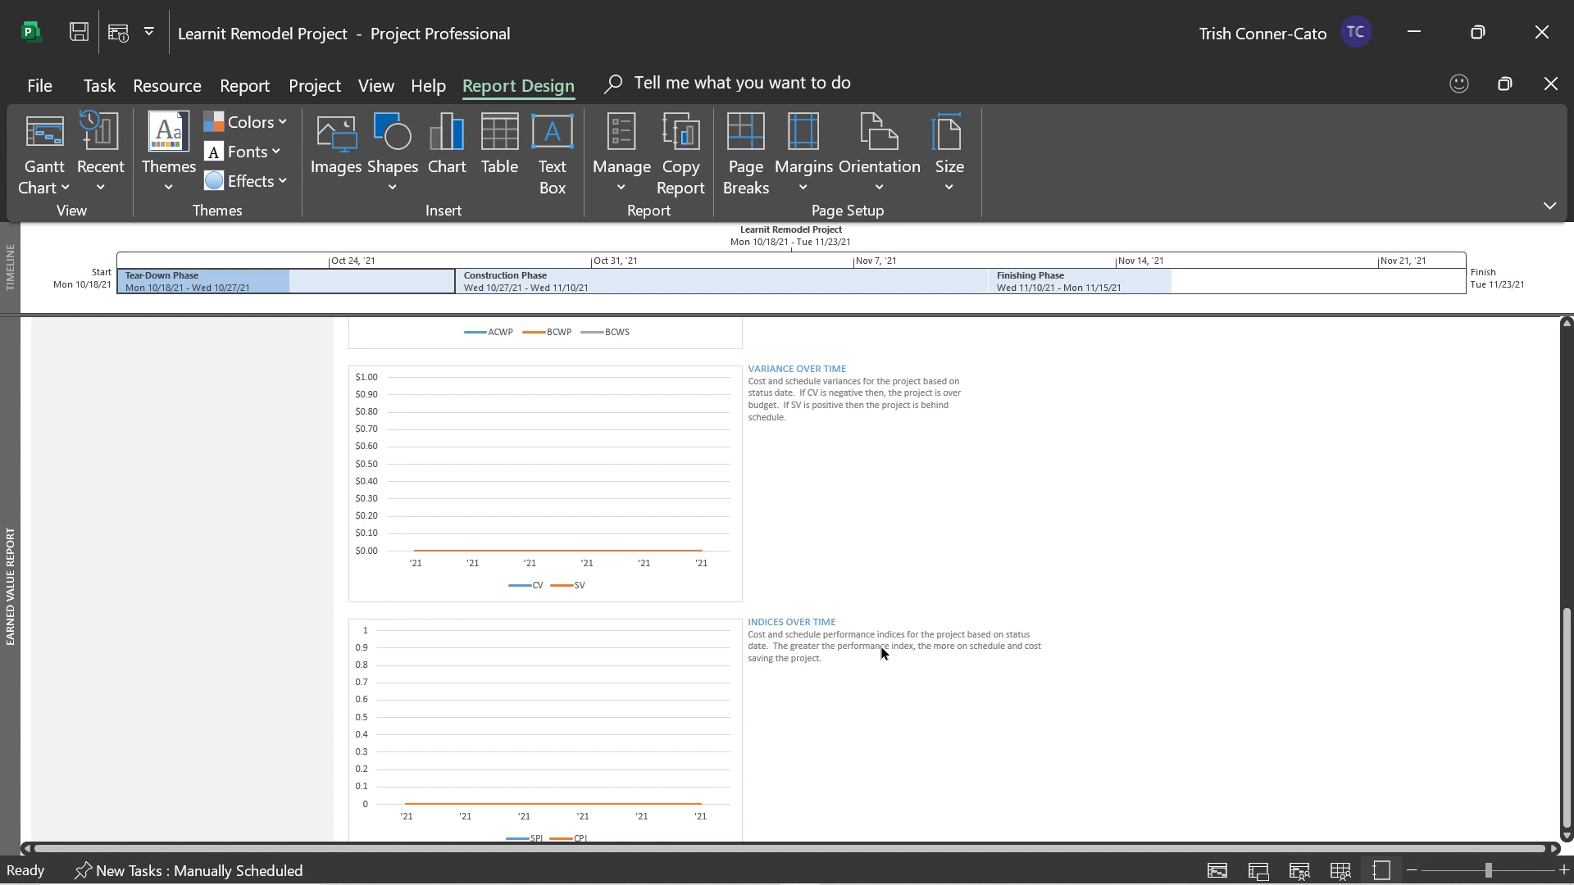
scroll(881, 652, down, 3)
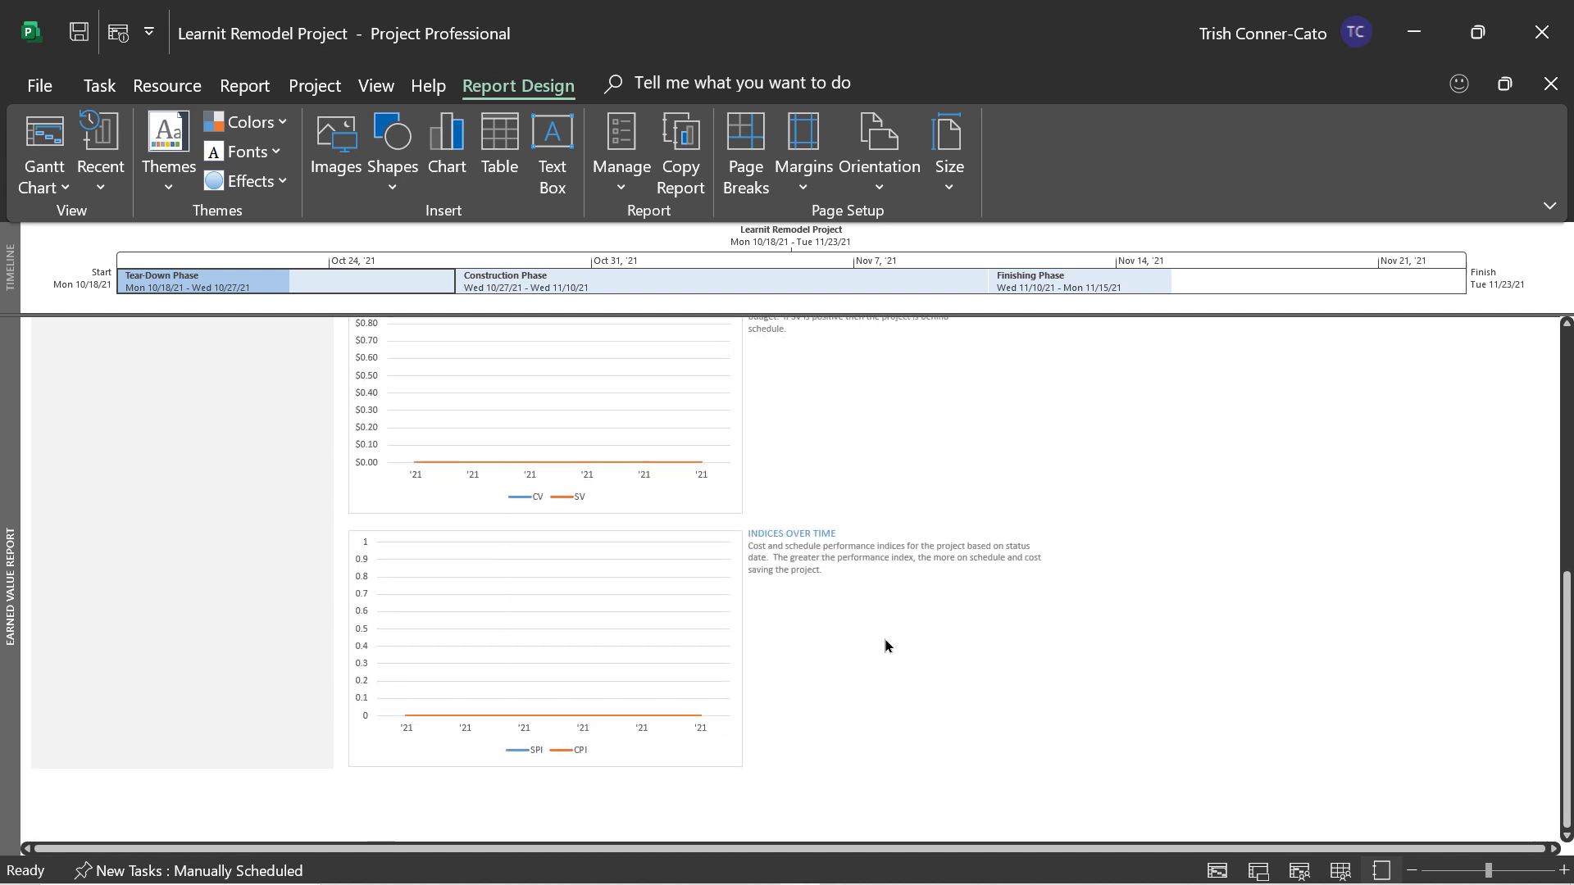
scroll(885, 631, up, 3)
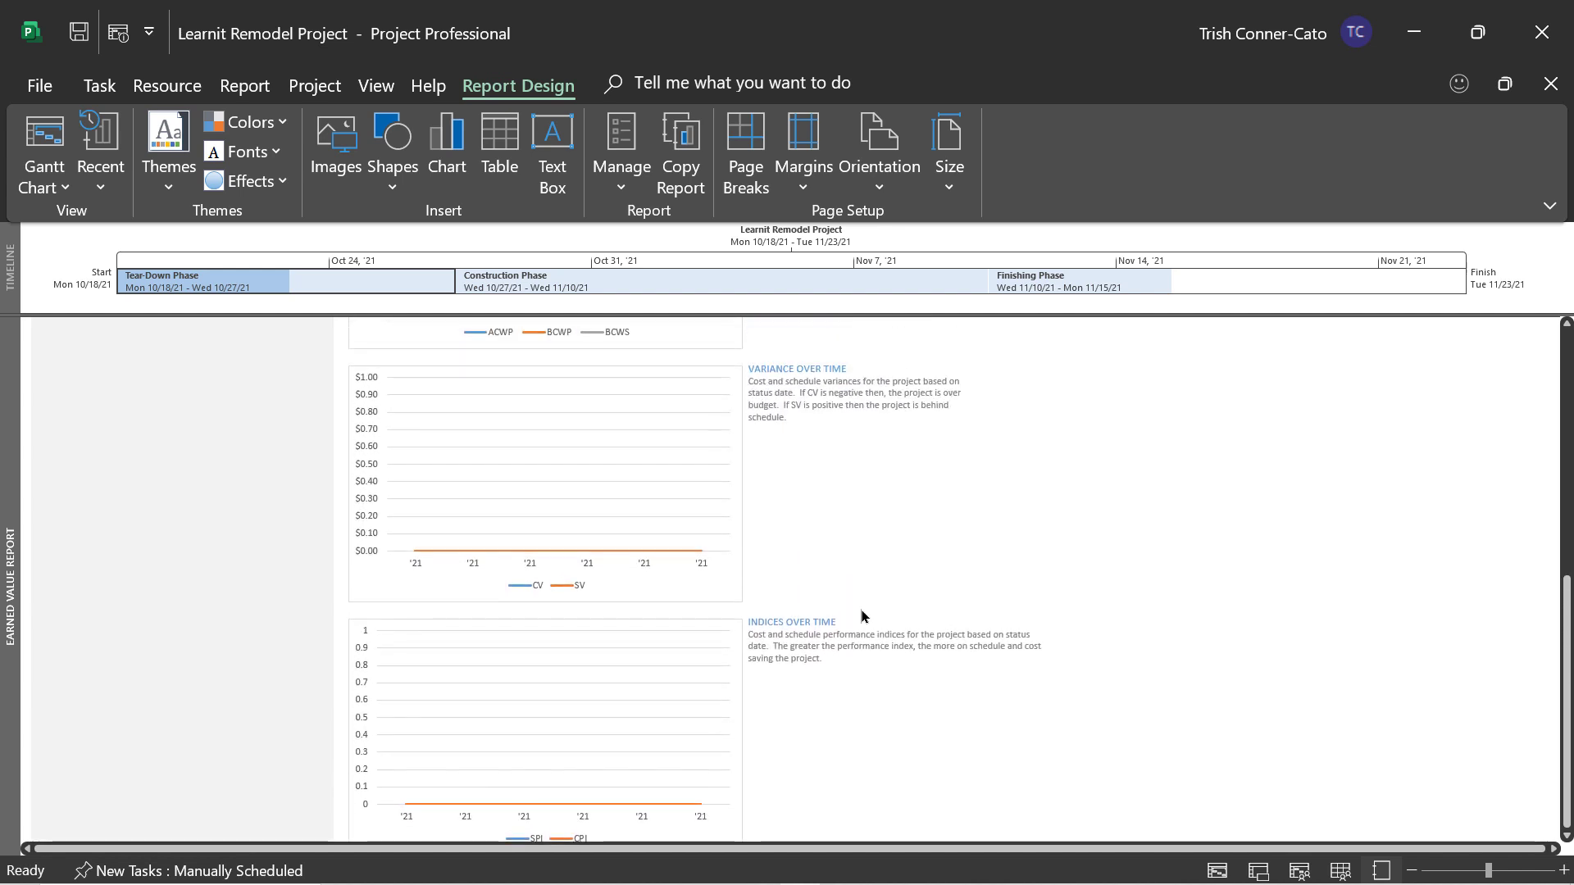
scroll(842, 520, down, 2)
scroll(842, 520, up, 2)
Open the Resource Cost Overview report
click(248, 85)
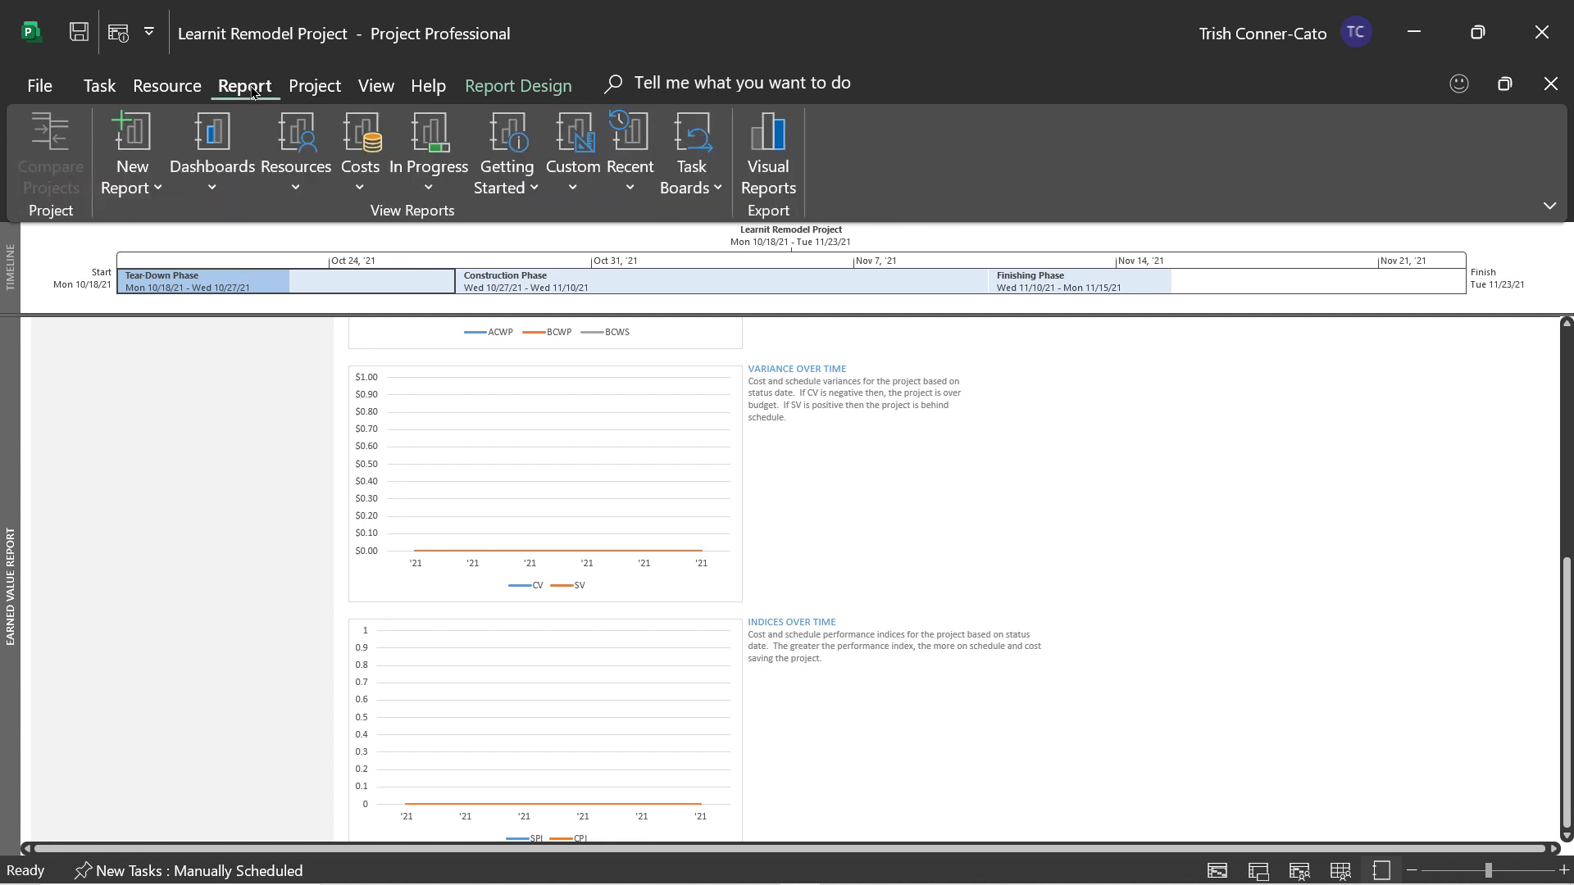
click(367, 191)
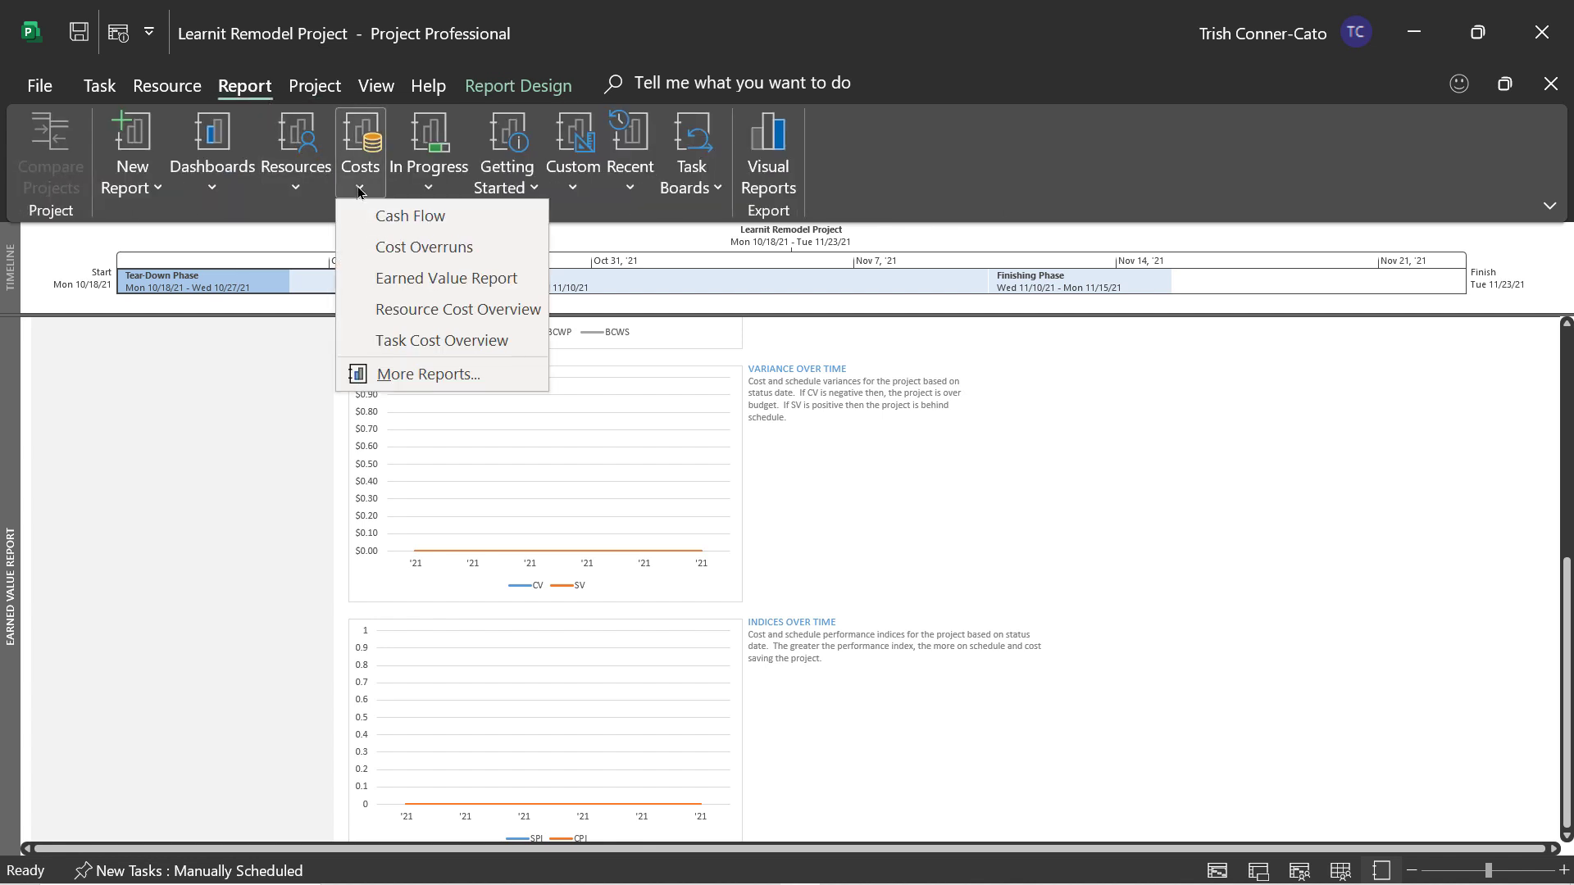
click(449, 310)
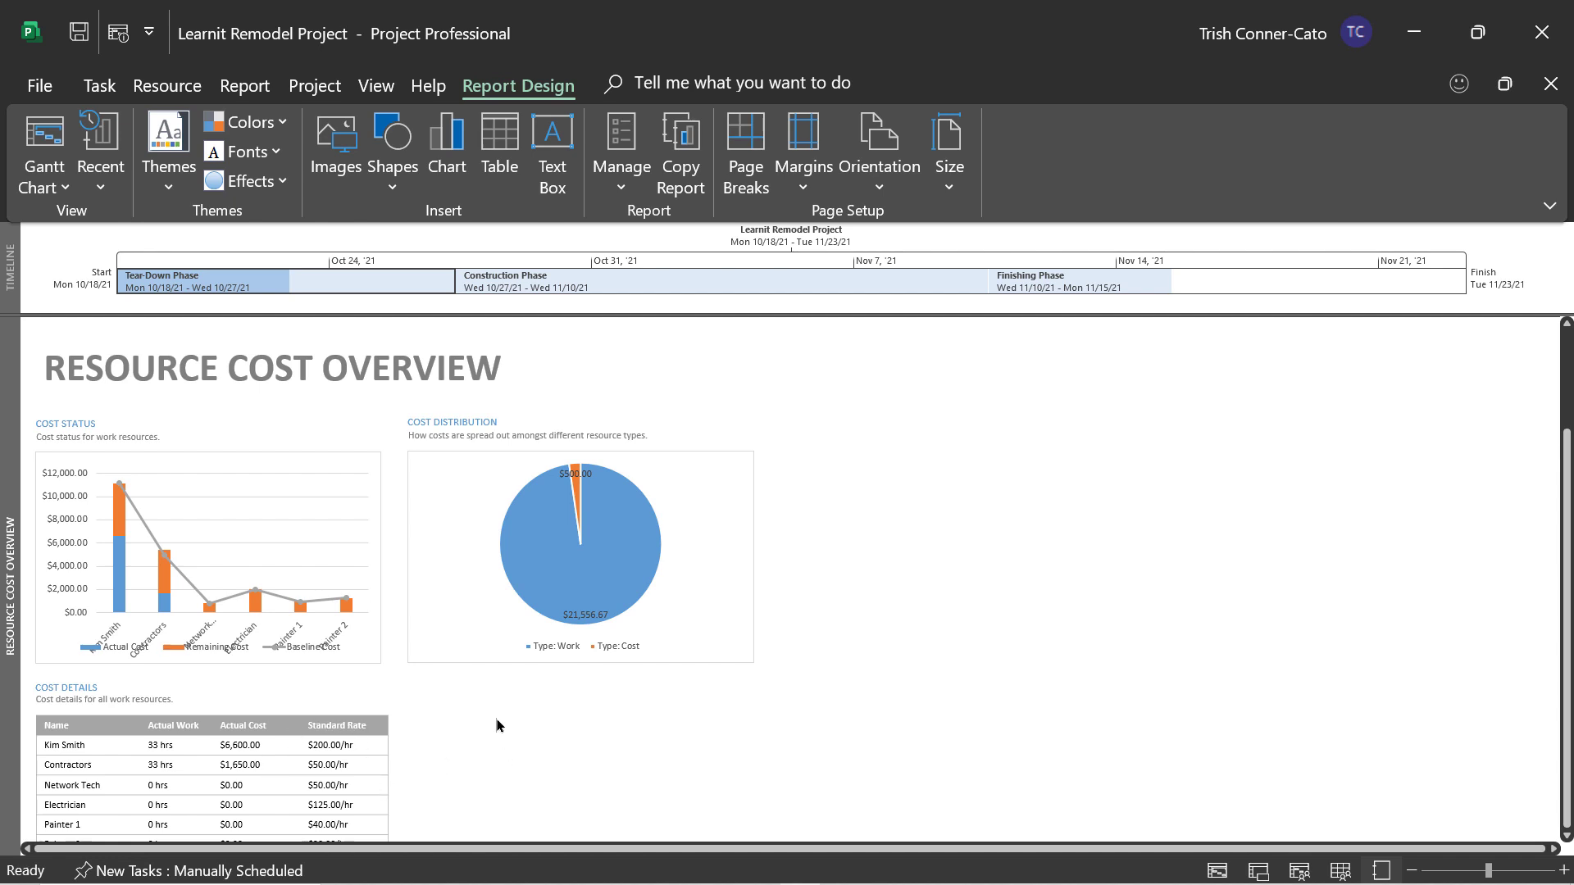
Open the Task Cost Overview report
click(246, 87)
click(361, 188)
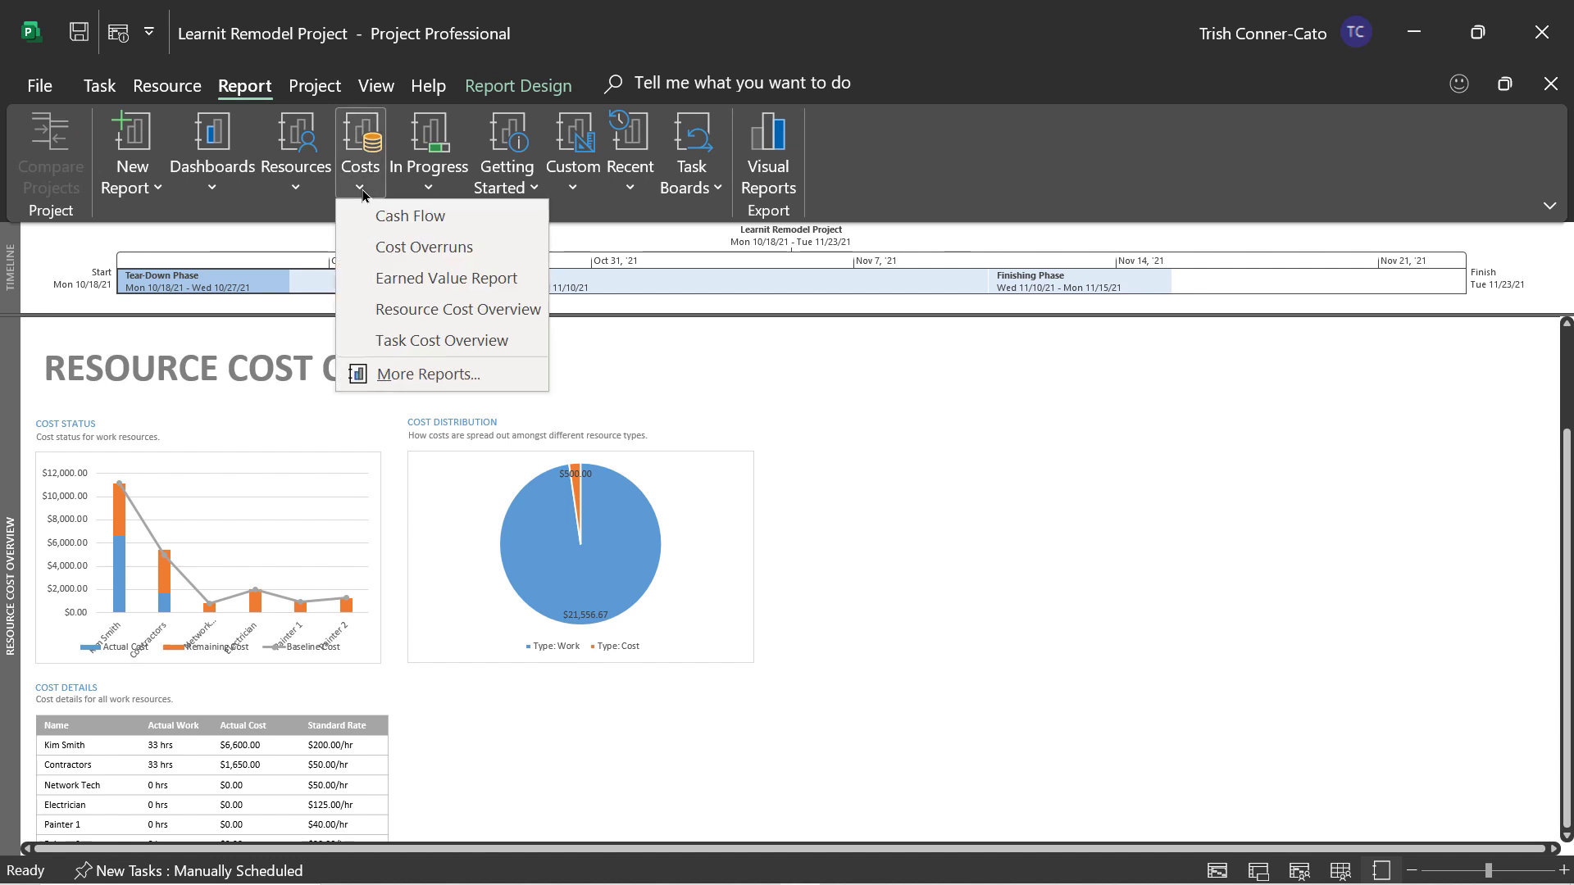
click(442, 340)
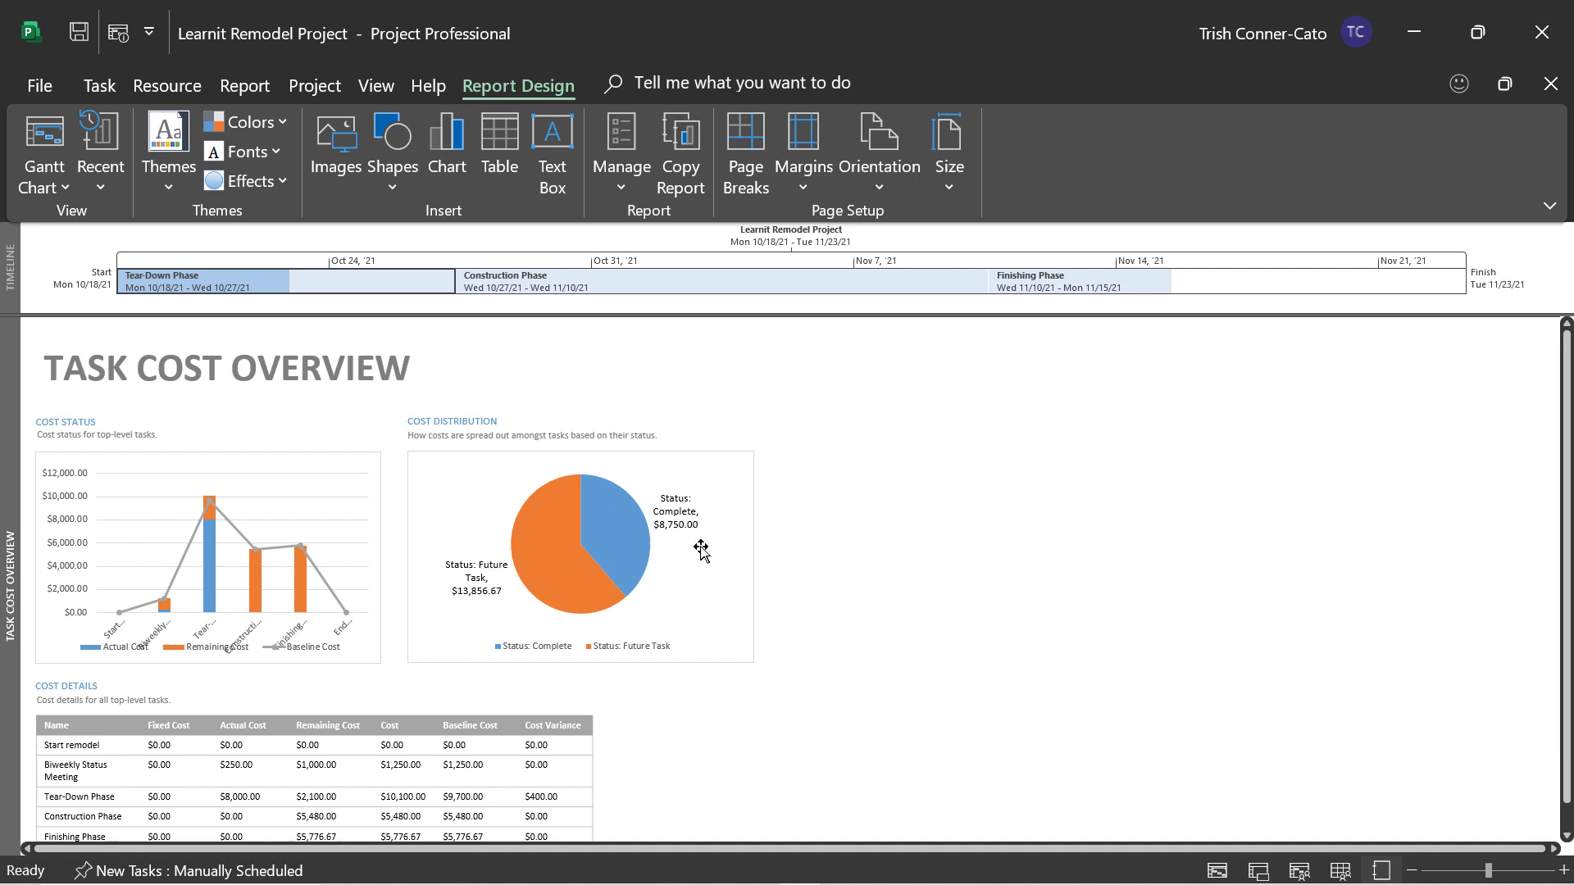
Examine the cost status chart, cost distribution pie and Cost Details table in the Task Cost Overview report
scroll(704, 572, down, 1)
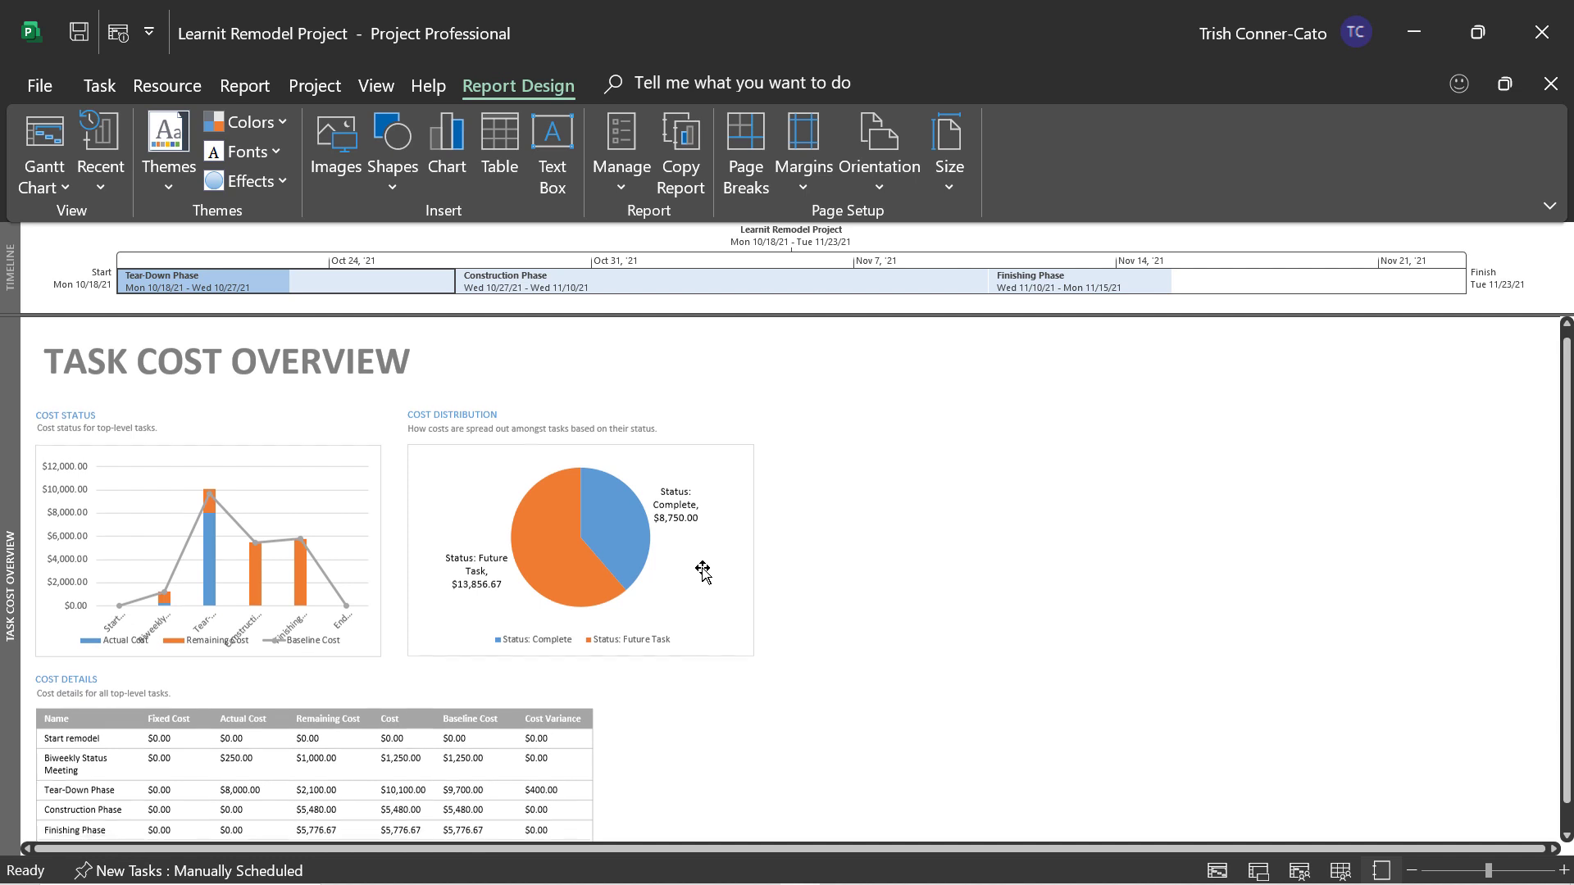
scroll(702, 571, down, 2)
scroll(701, 570, up, 3)
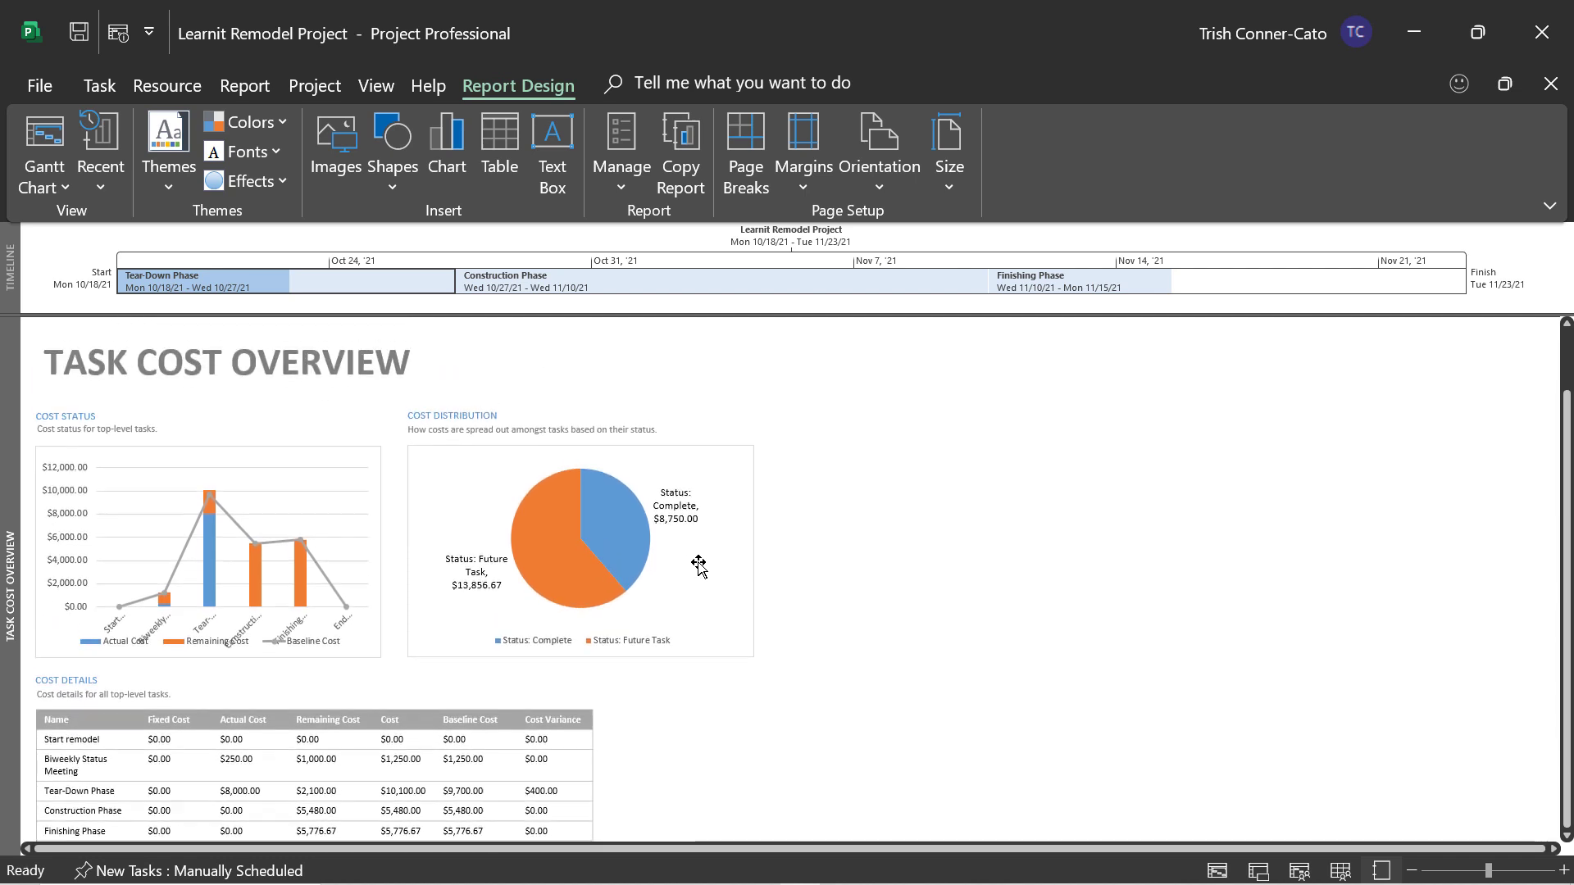
scroll(701, 569, down, 3)
scroll(700, 567, up, 3)
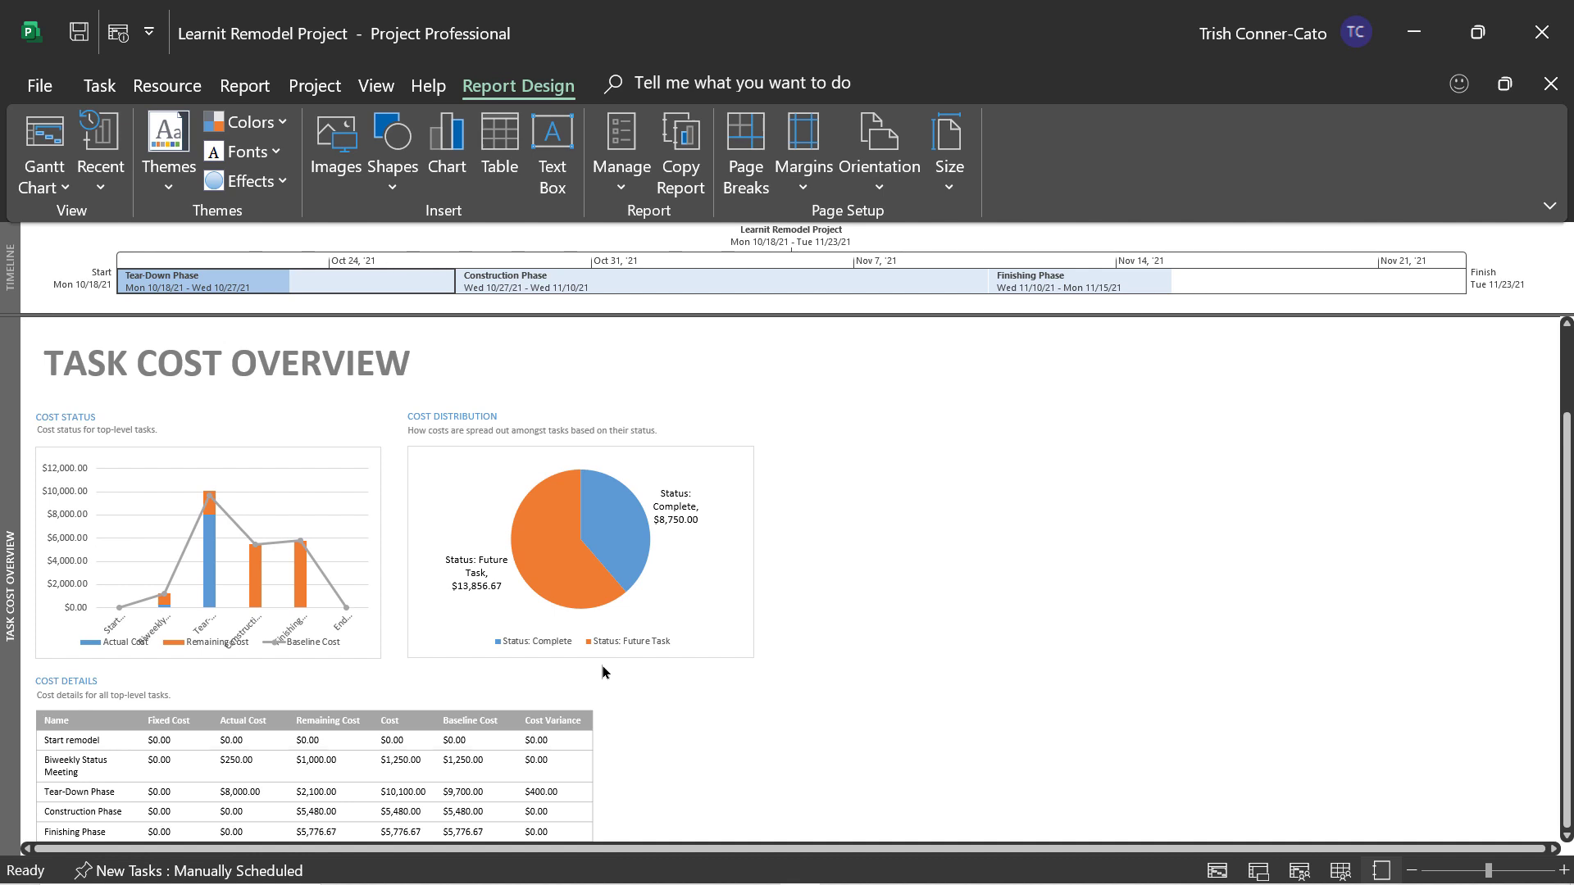
scroll(602, 662, down, 4)
scroll(602, 667, up, 4)
scroll(600, 660, down, 2)
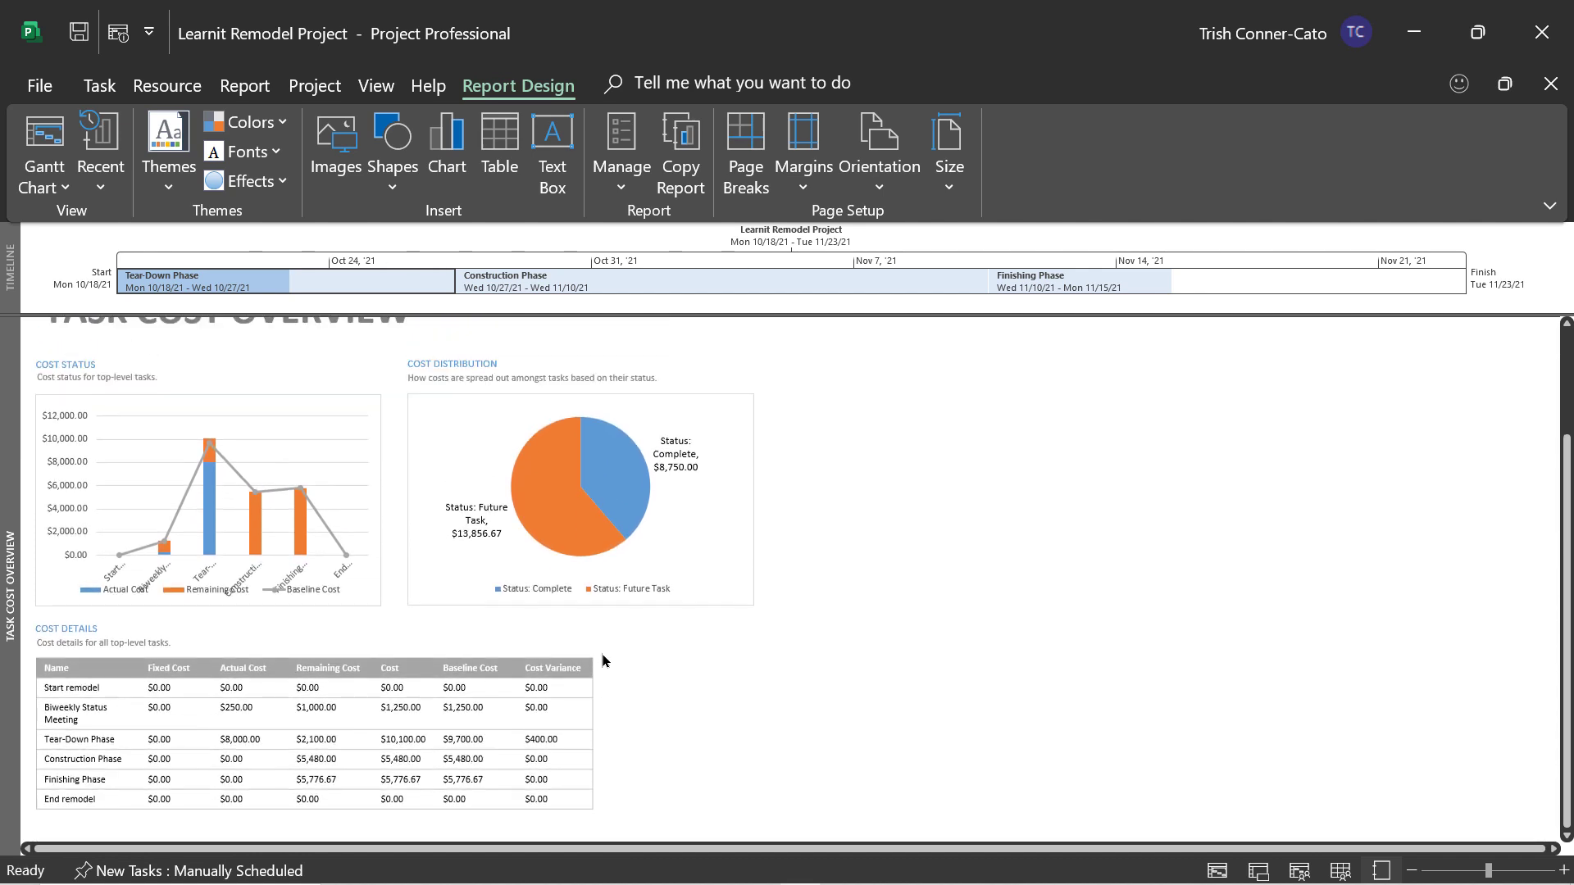
scroll(600, 647, up, 2)
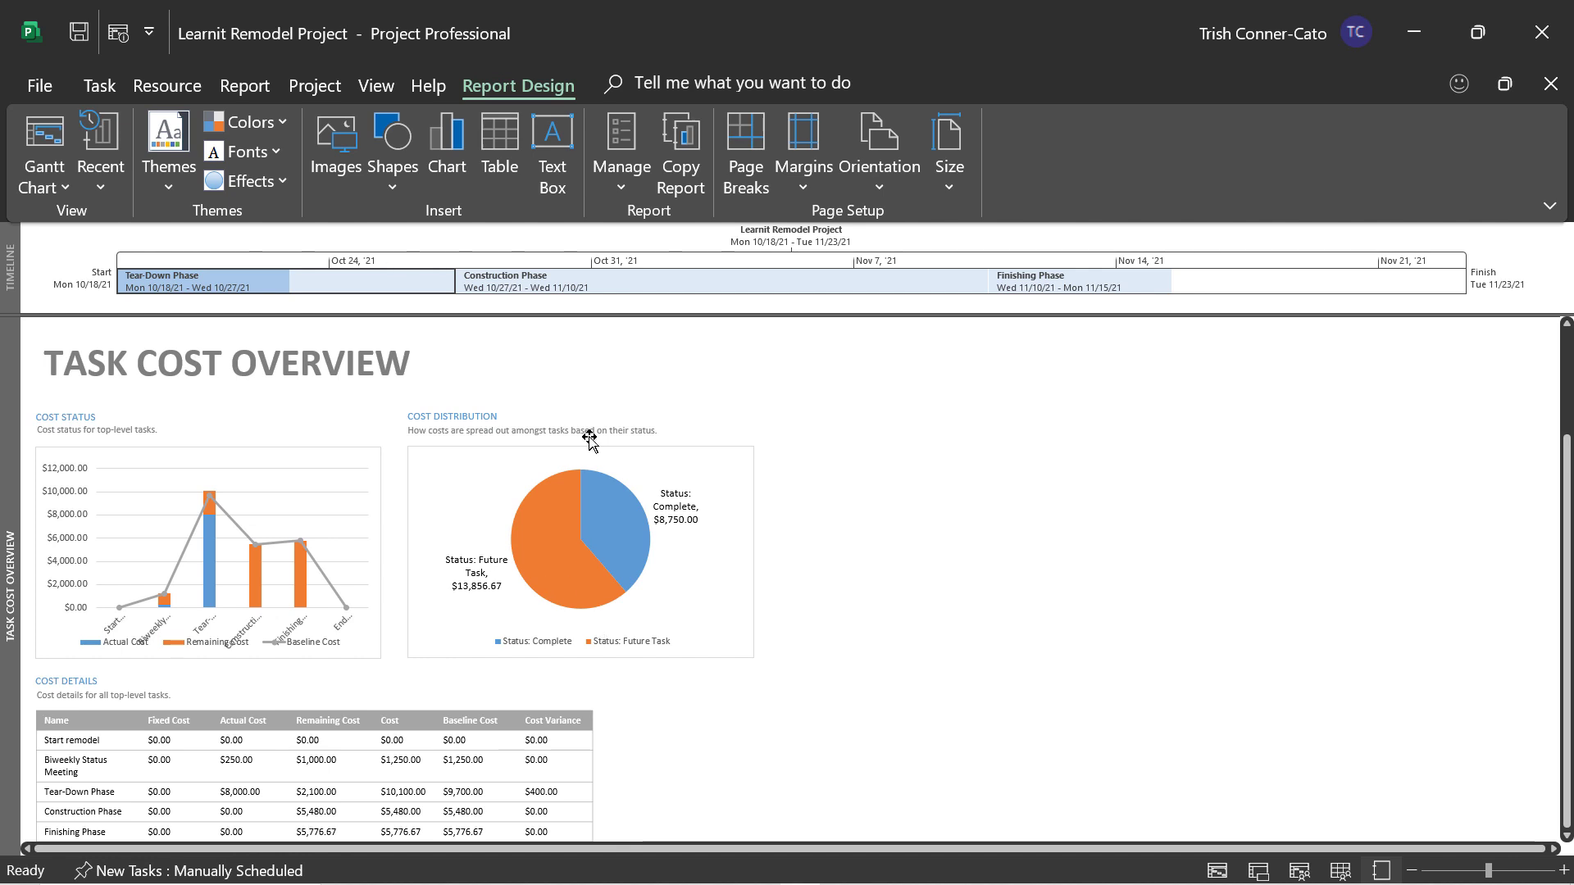
Select the Cost Details table and widen the Field List pane so its filter, group and sort settings are readable
click(372, 730)
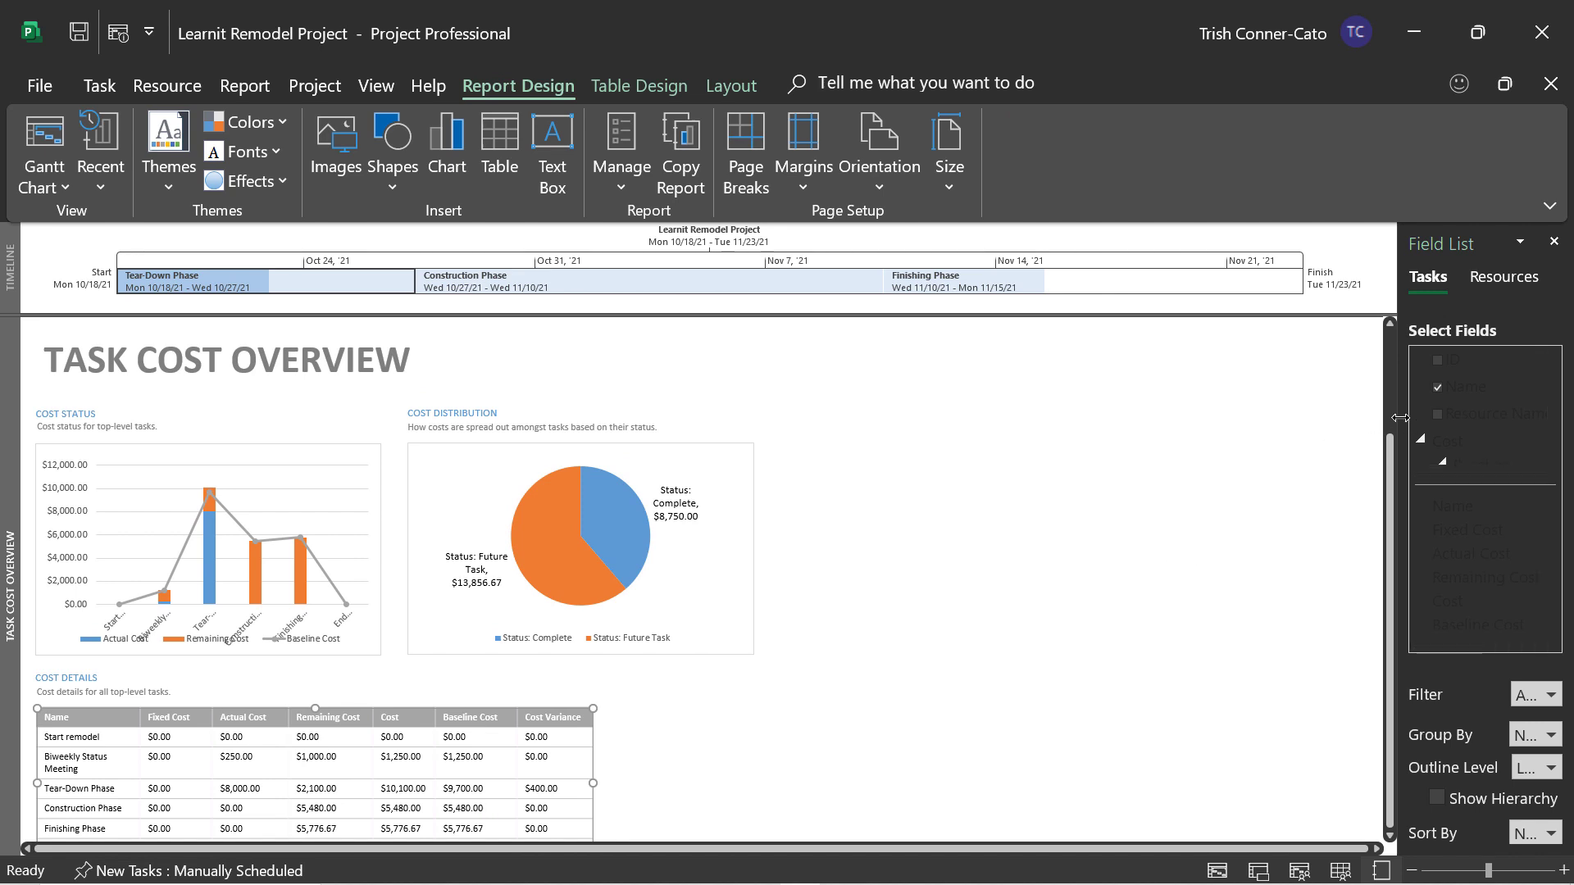
drag(1401, 418, 1104, 442)
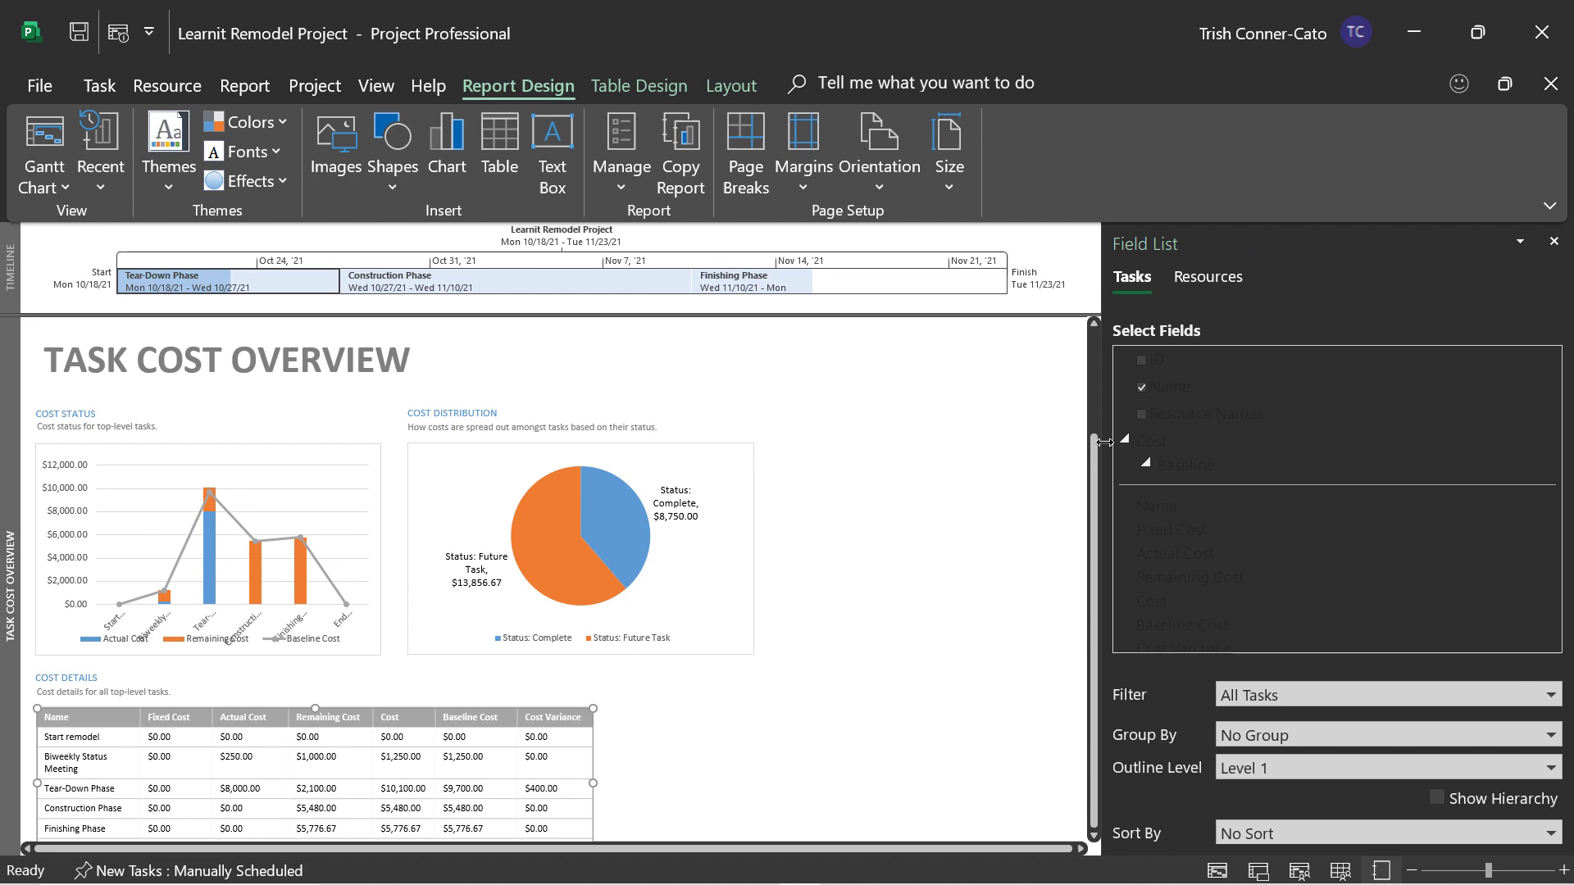
click(635, 92)
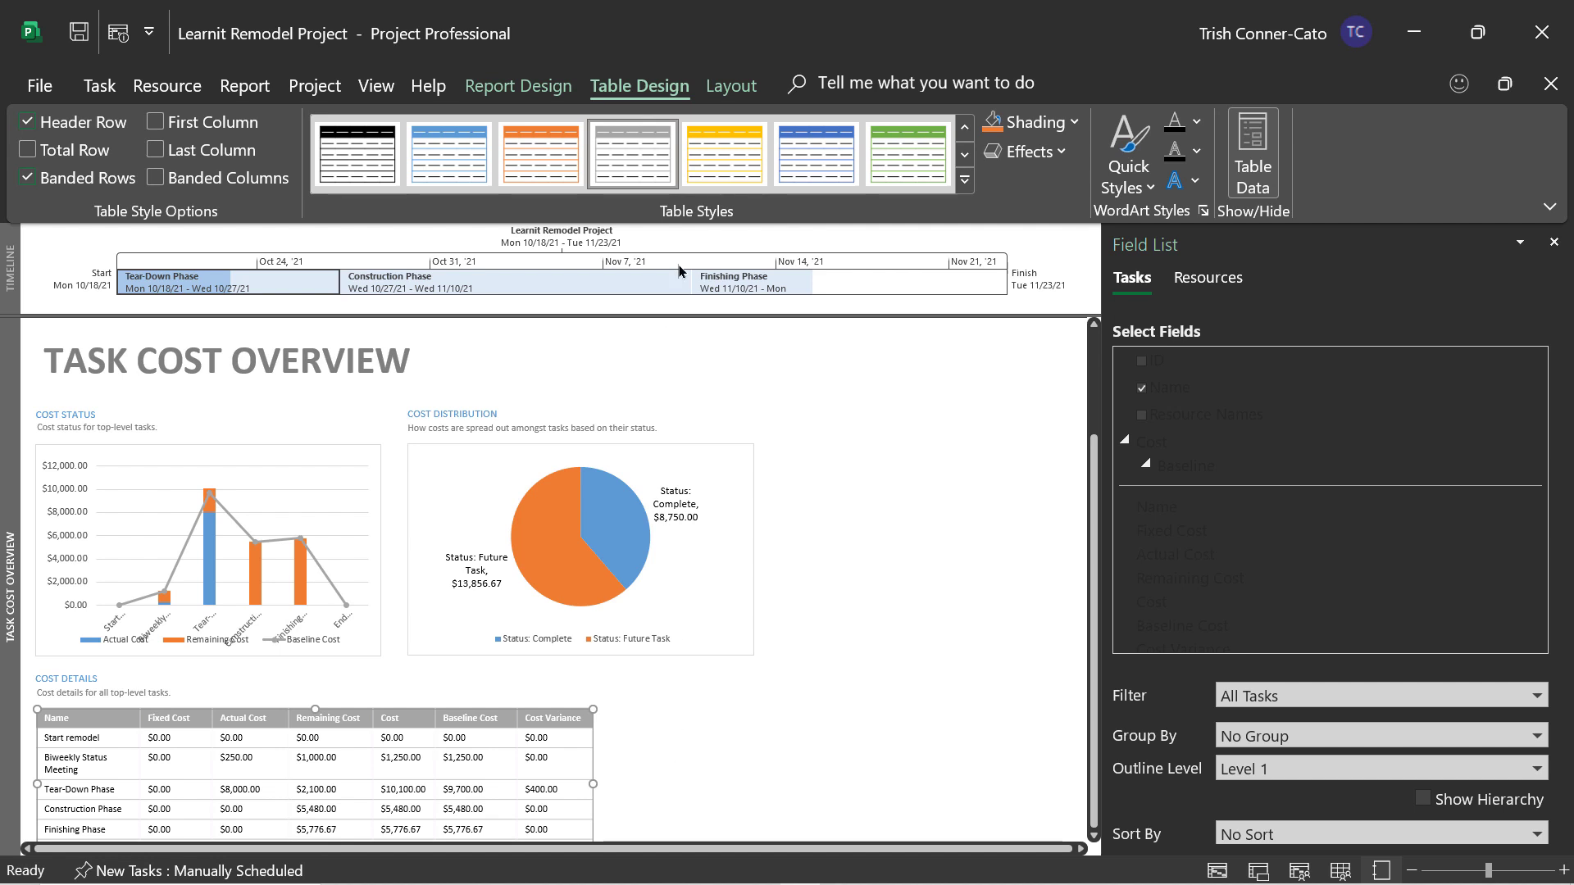
click(526, 87)
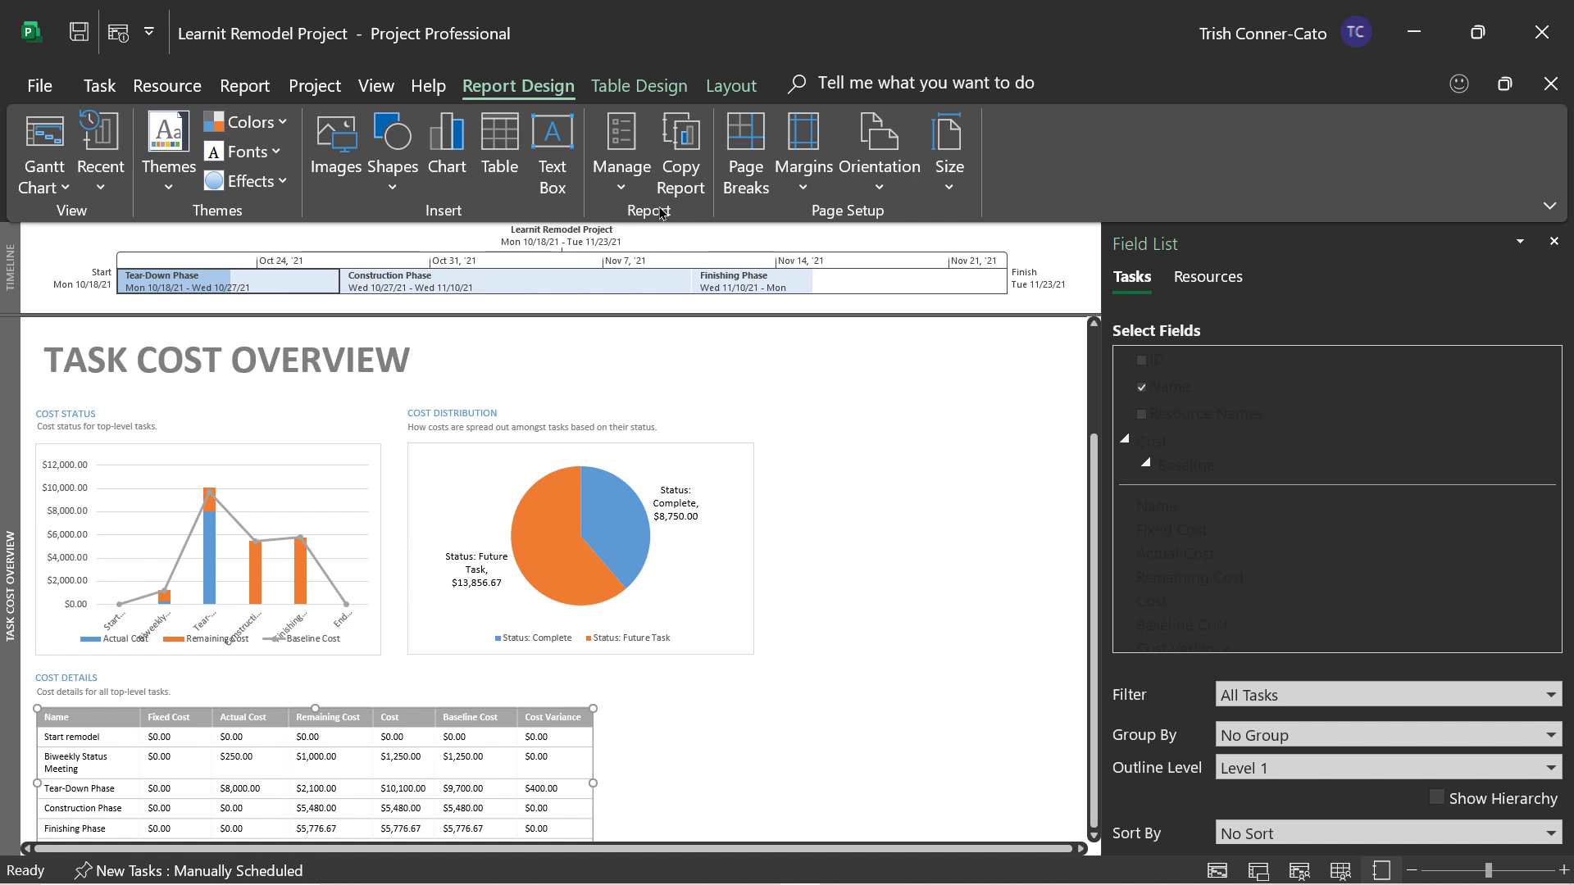
click(625, 191)
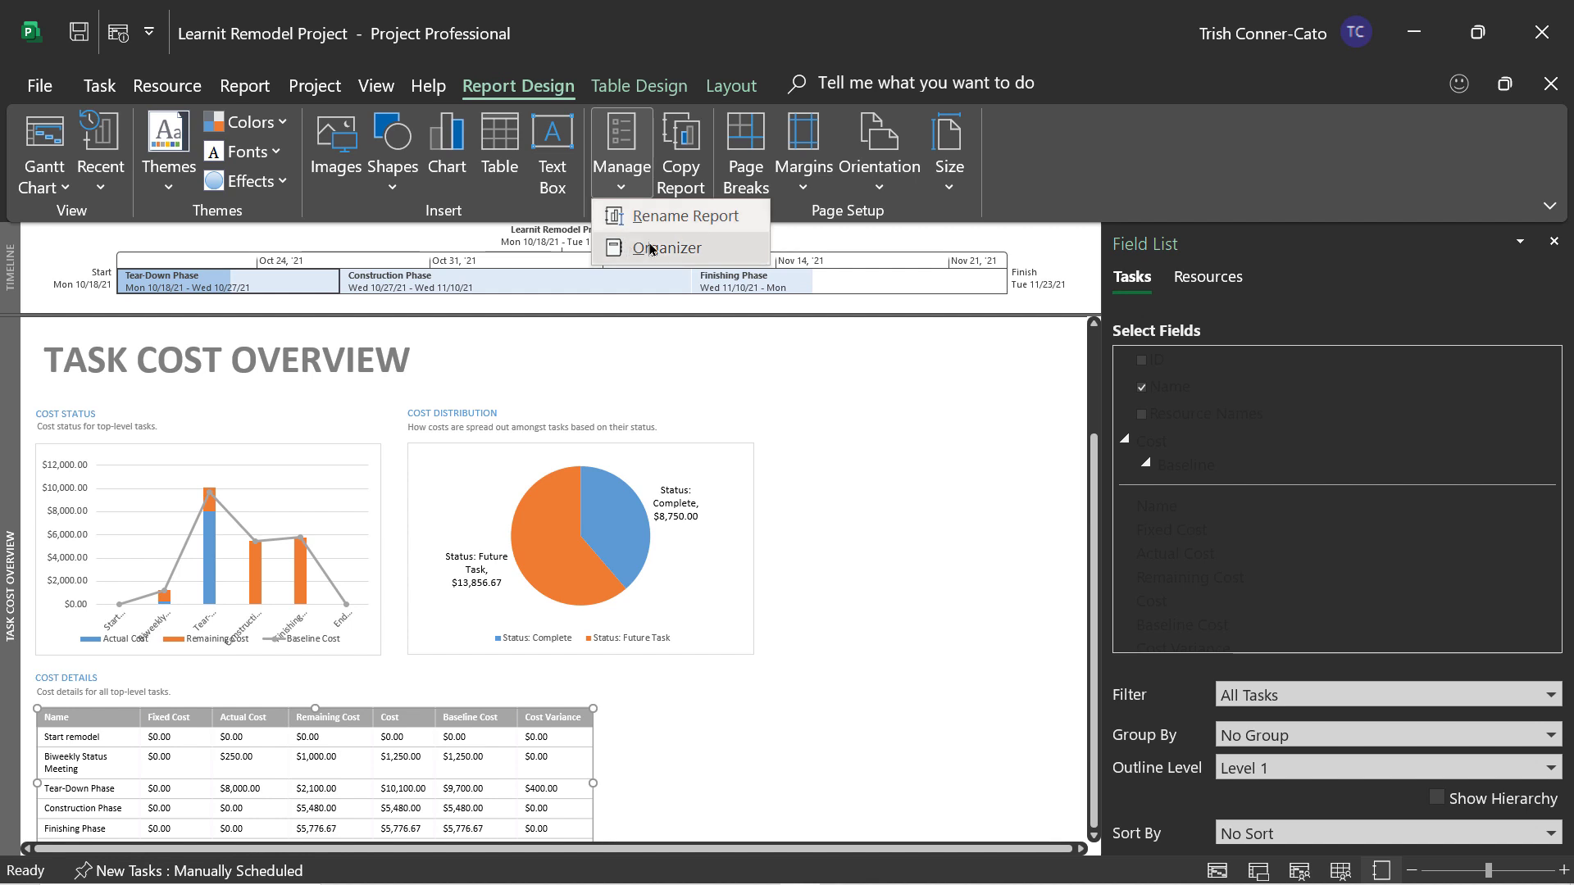
click(619, 194)
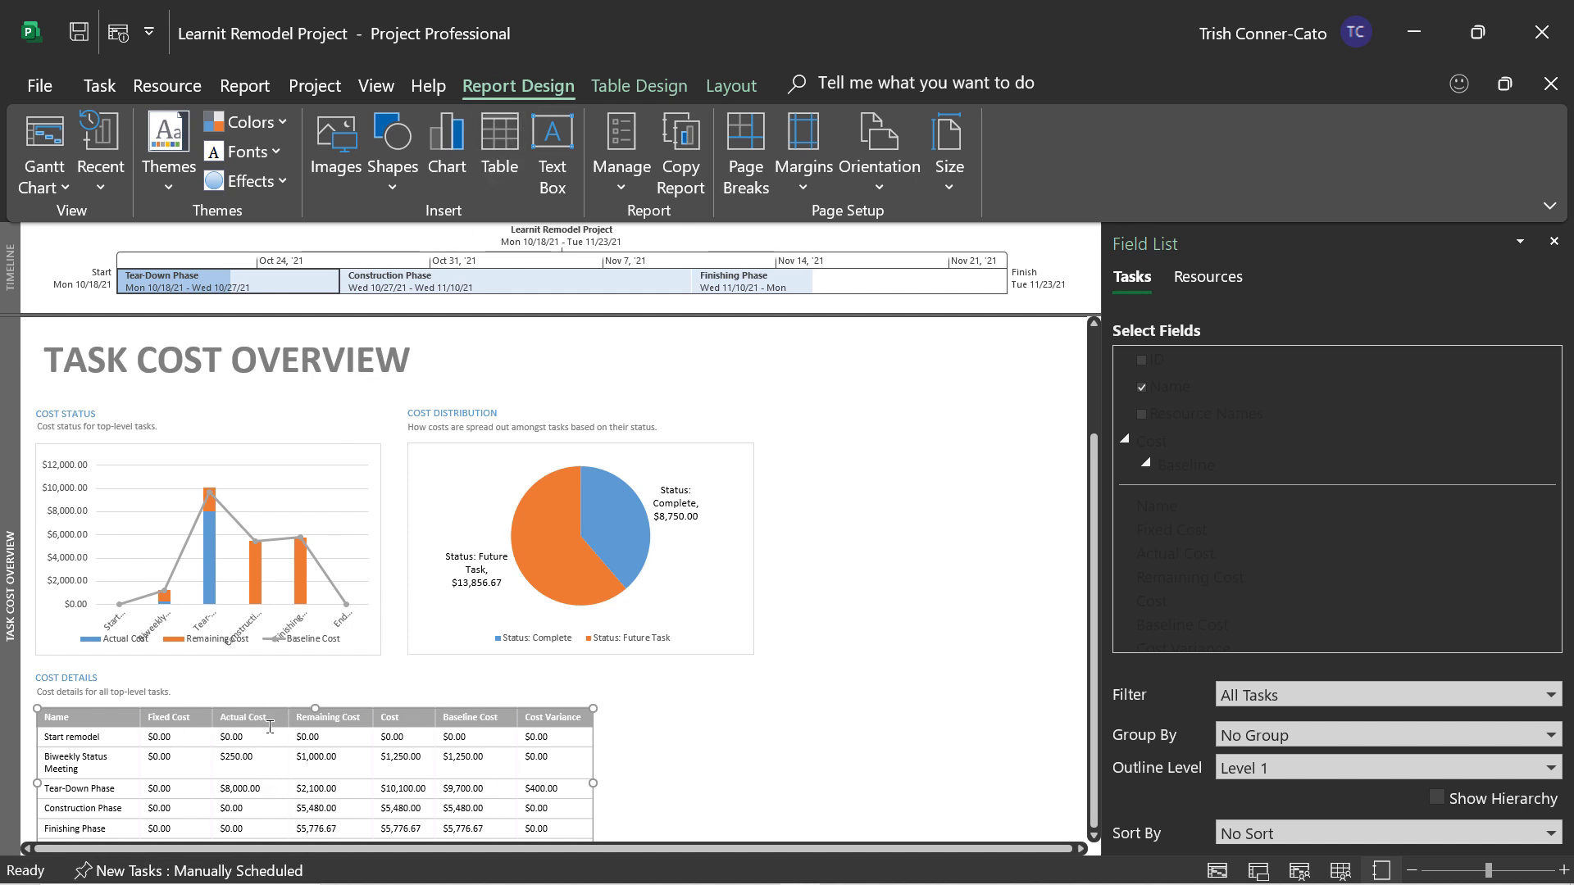
Apply the orange table style to the Cost Details table and show its layout settings
click(639, 86)
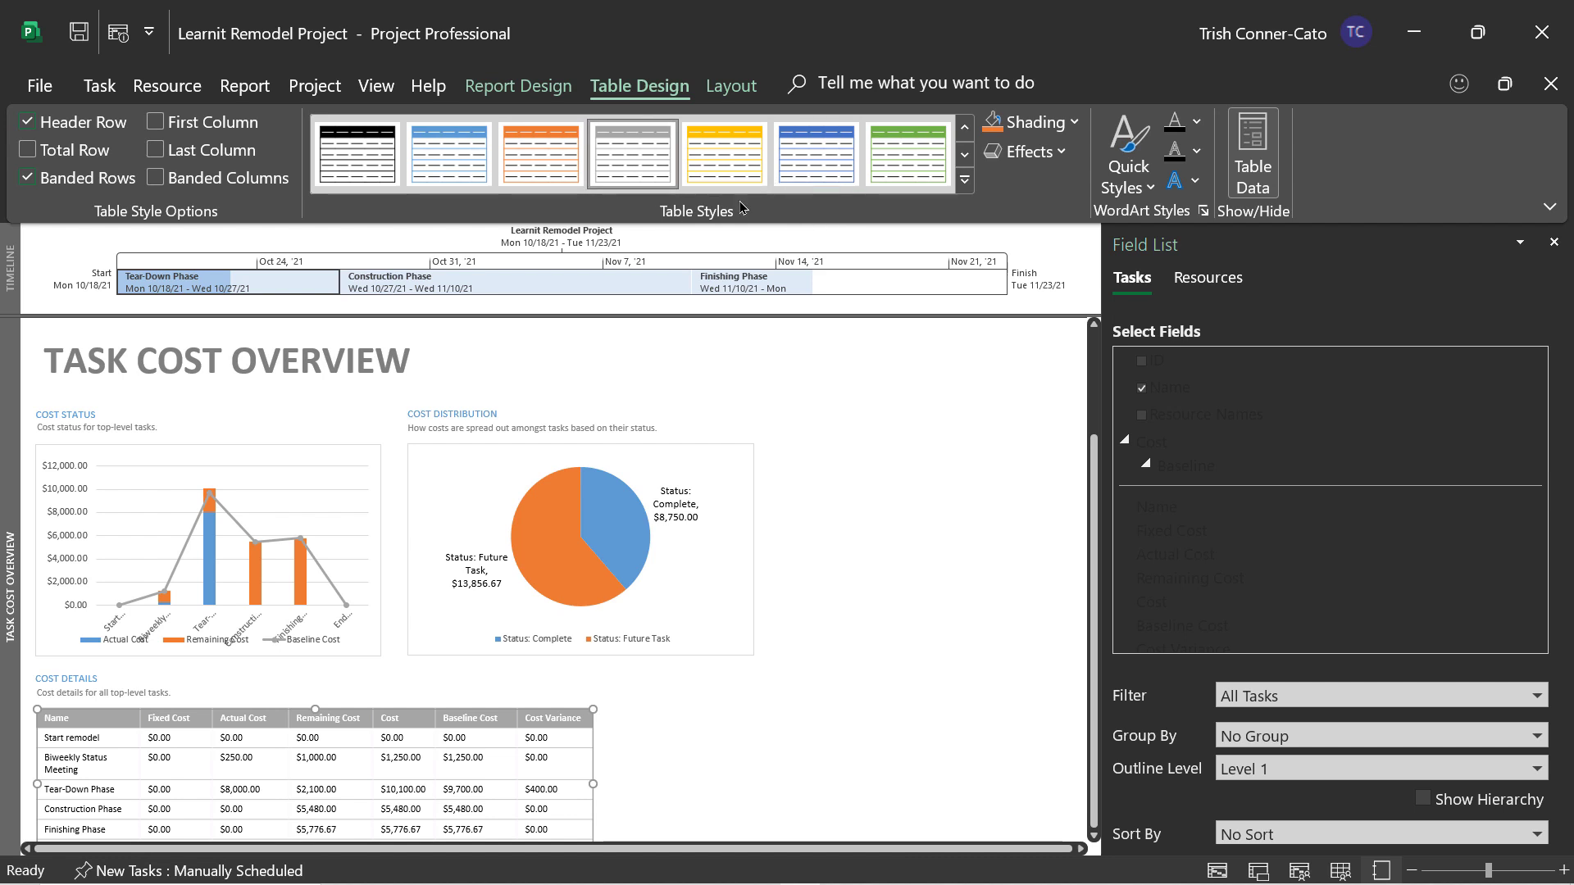
click(553, 156)
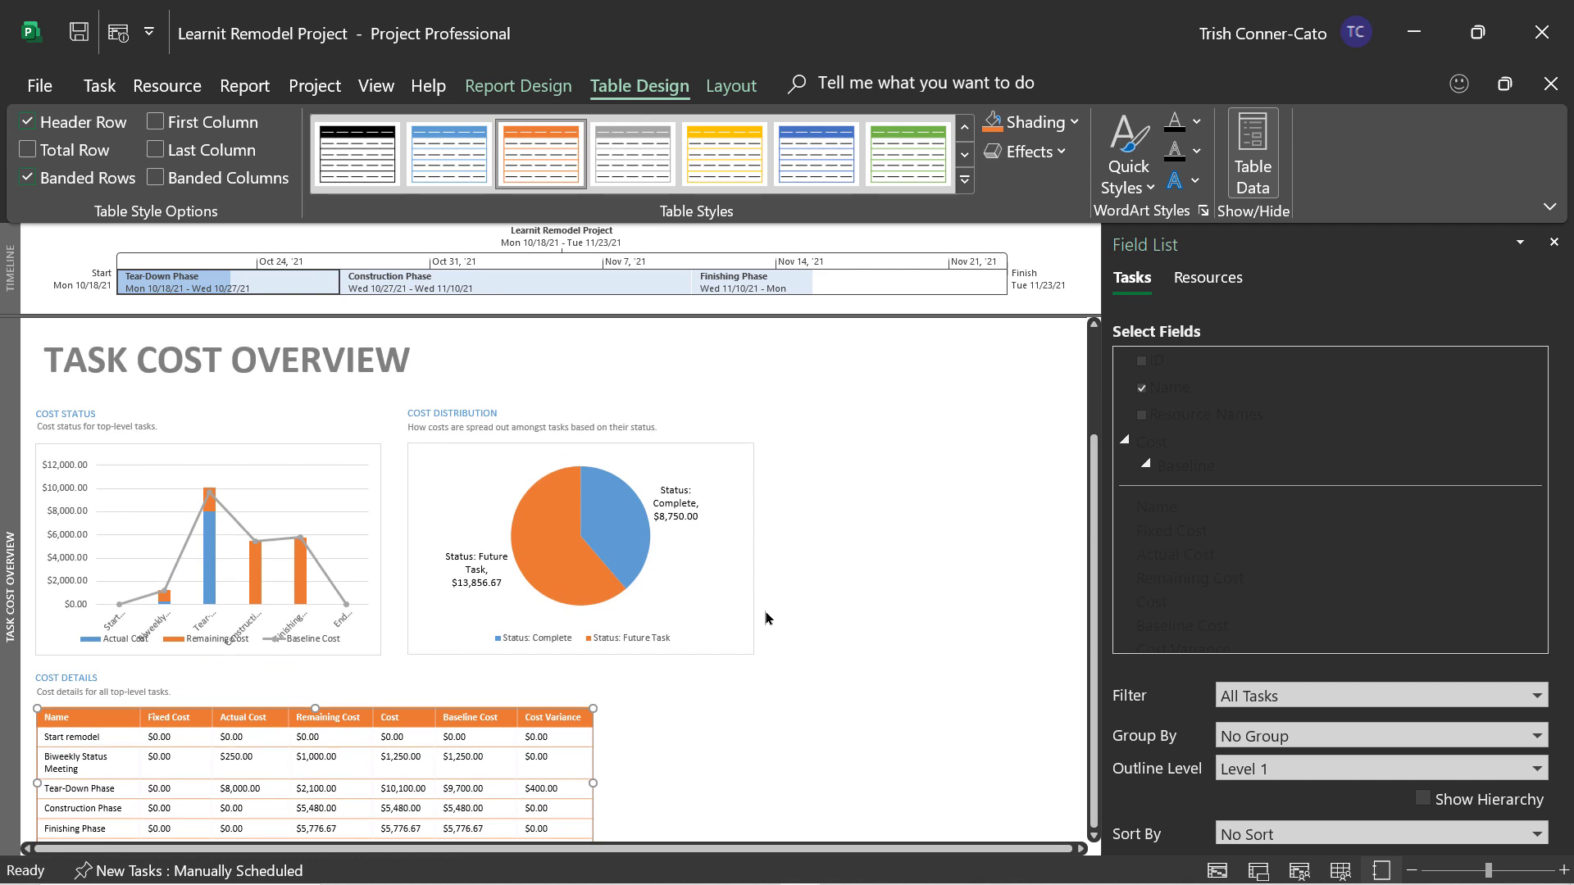
click(730, 86)
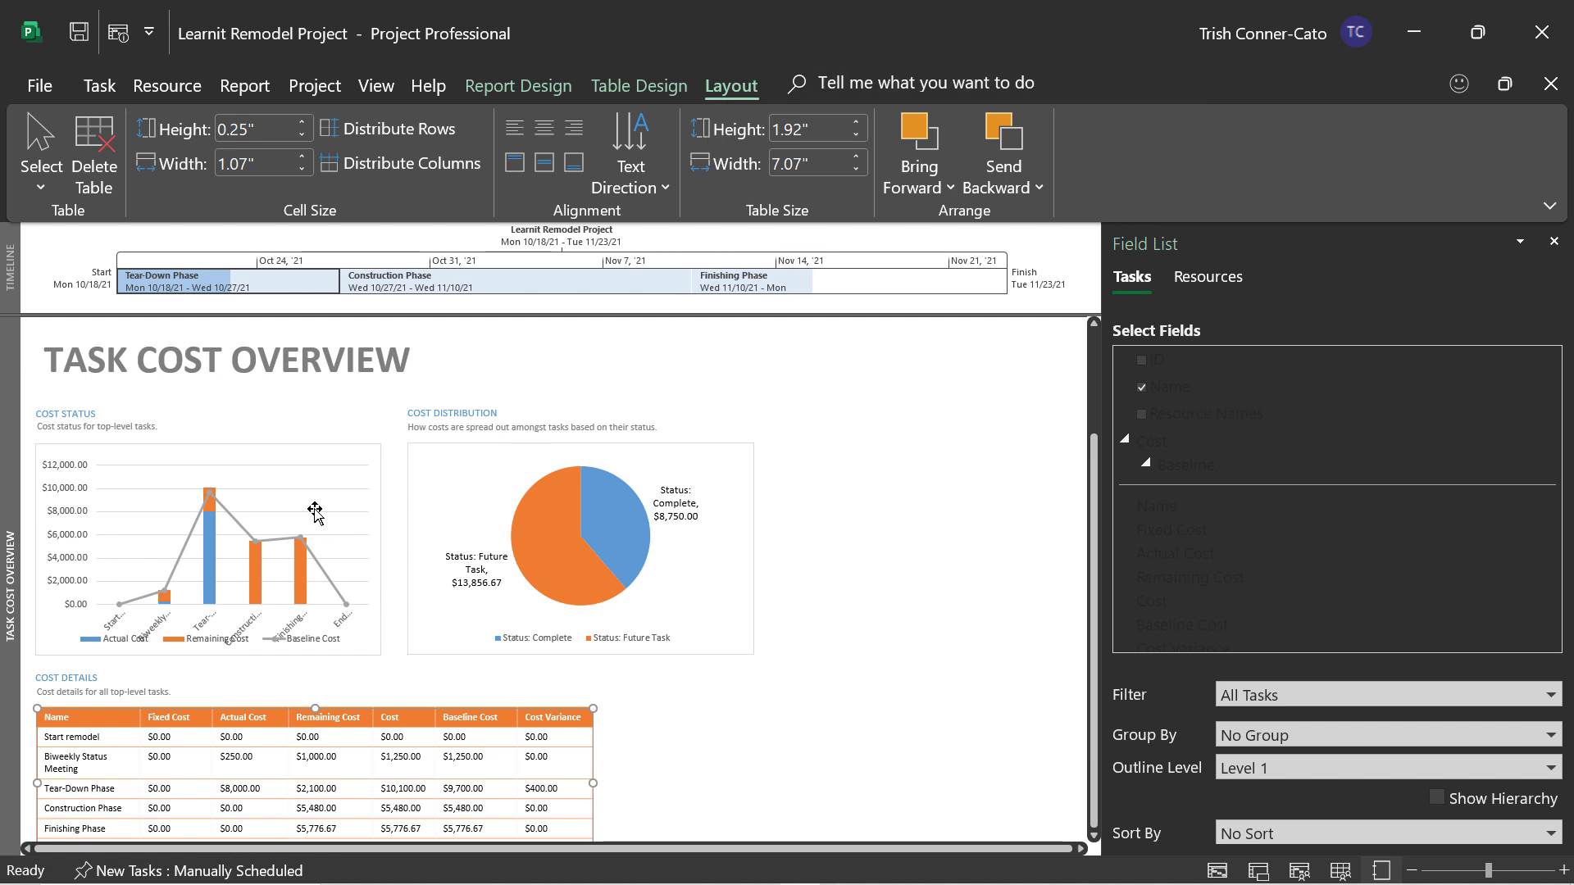
Apply the fourth chart style, with gradient-filled columns, to the Cost Status chart and show its format settings
click(311, 460)
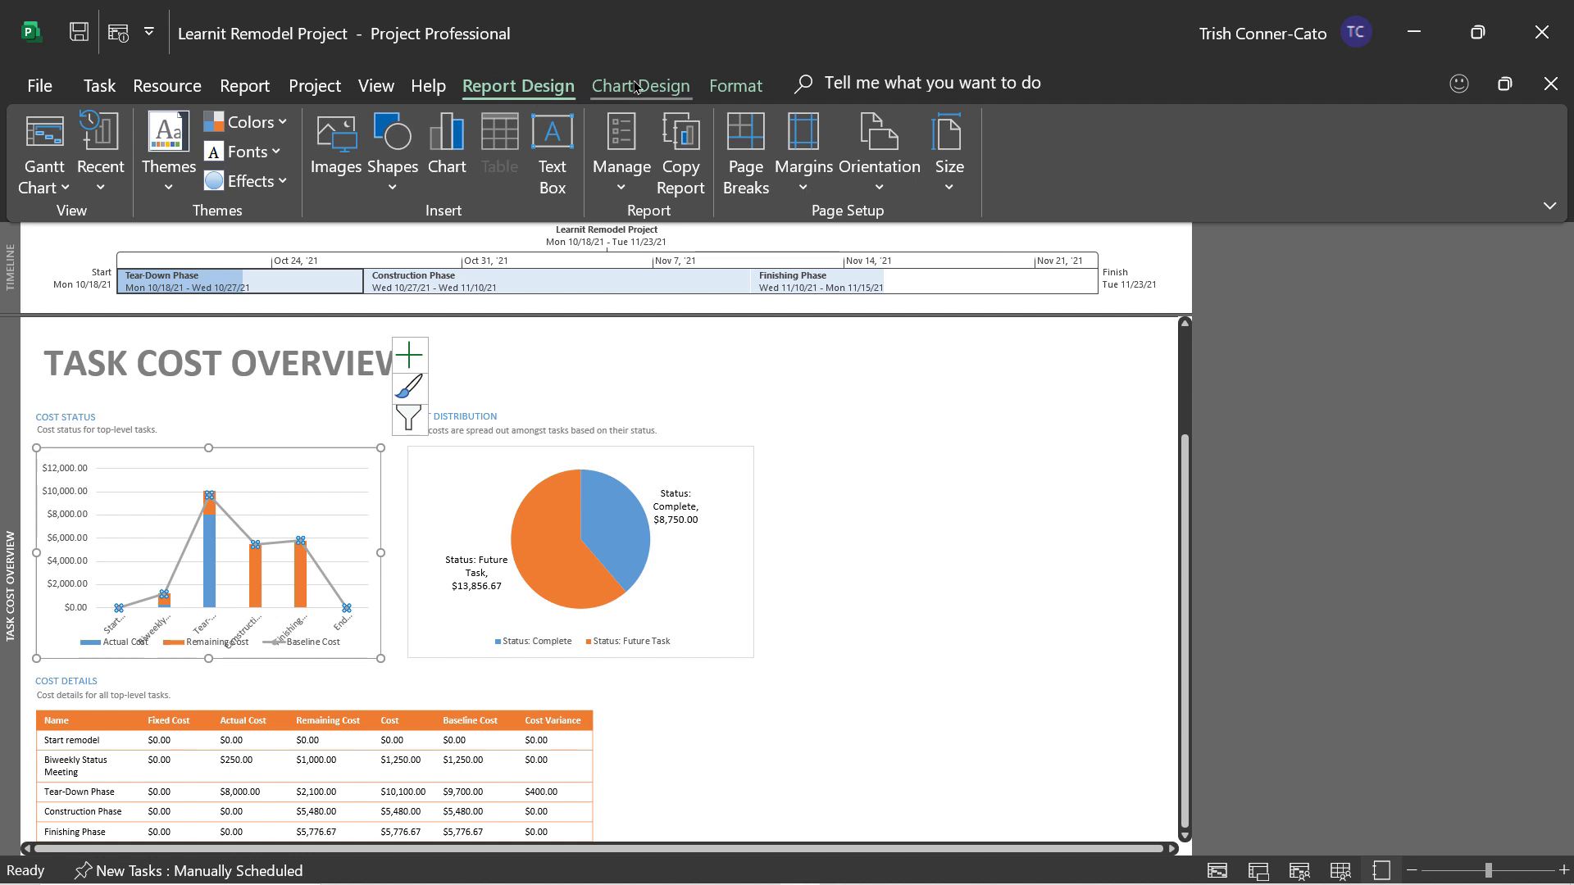
click(660, 91)
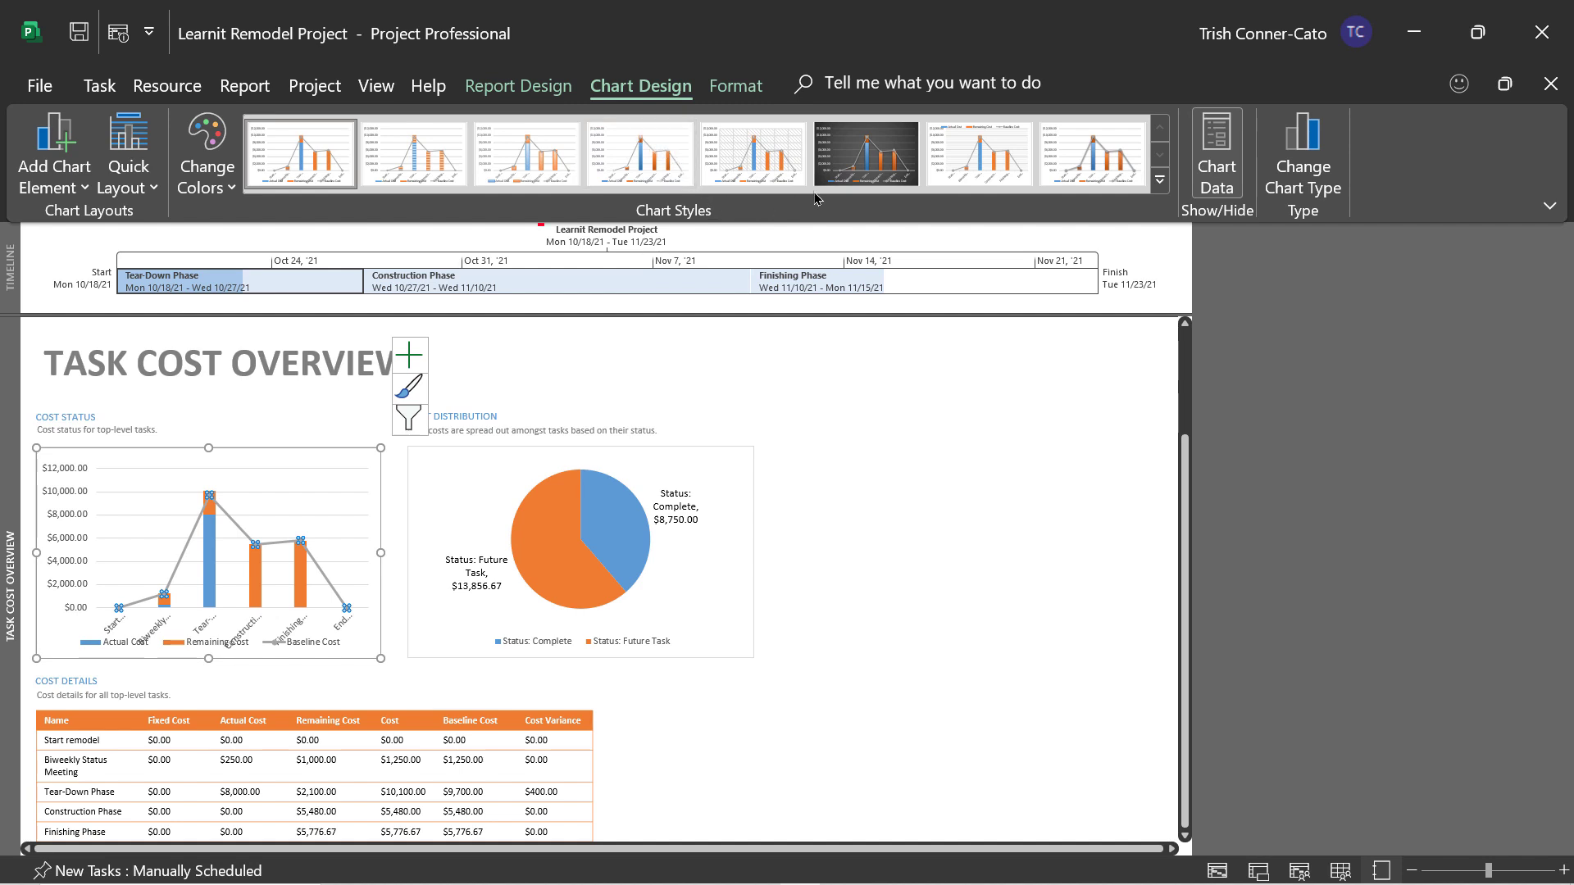
click(685, 187)
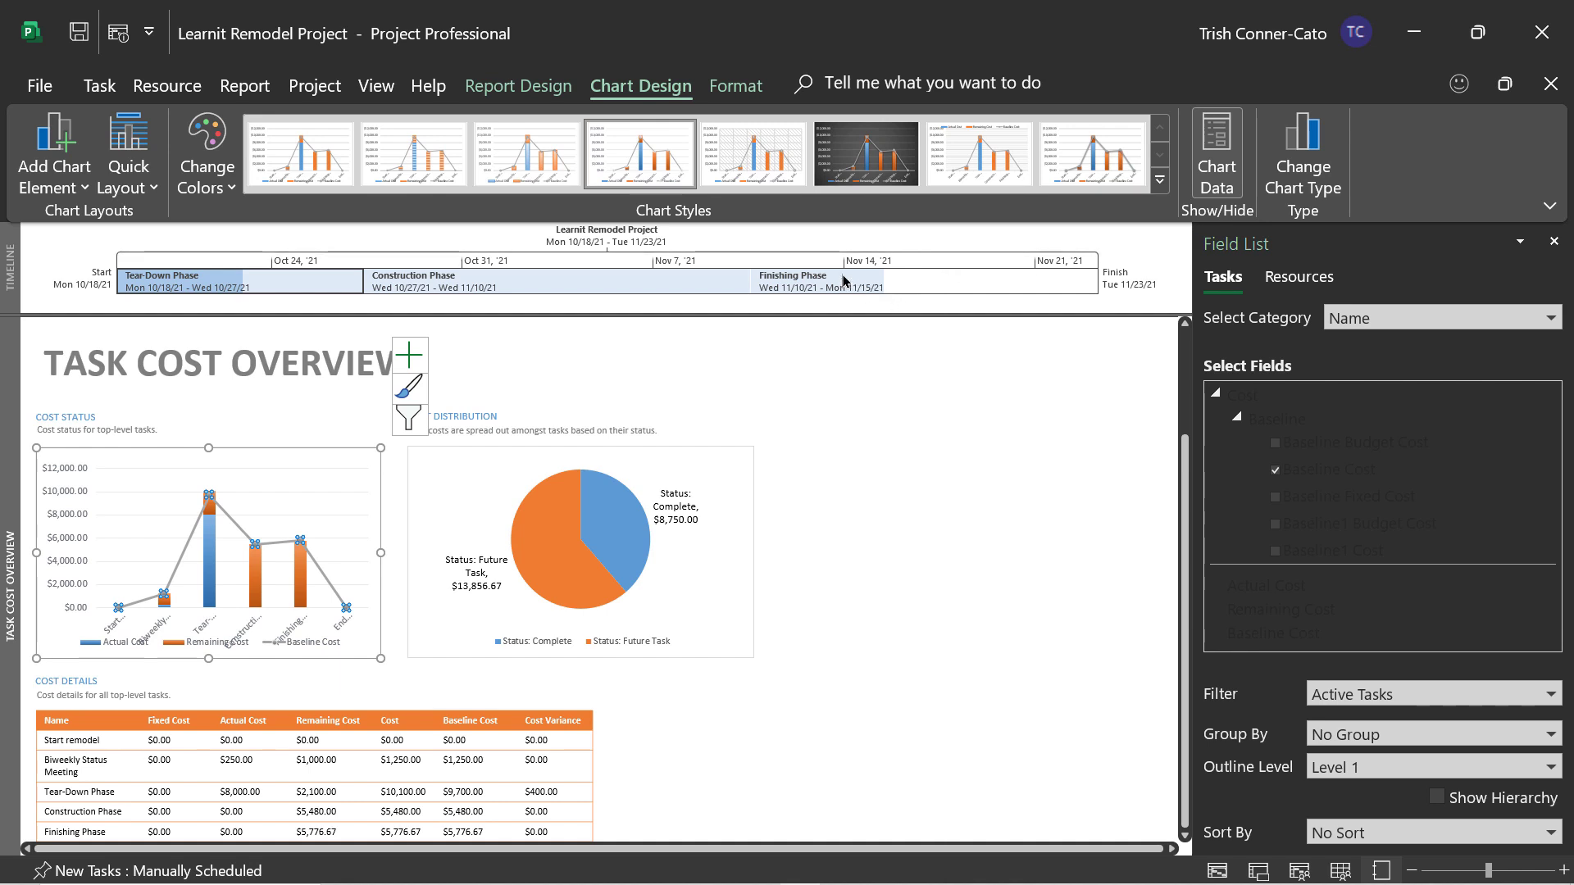
click(733, 87)
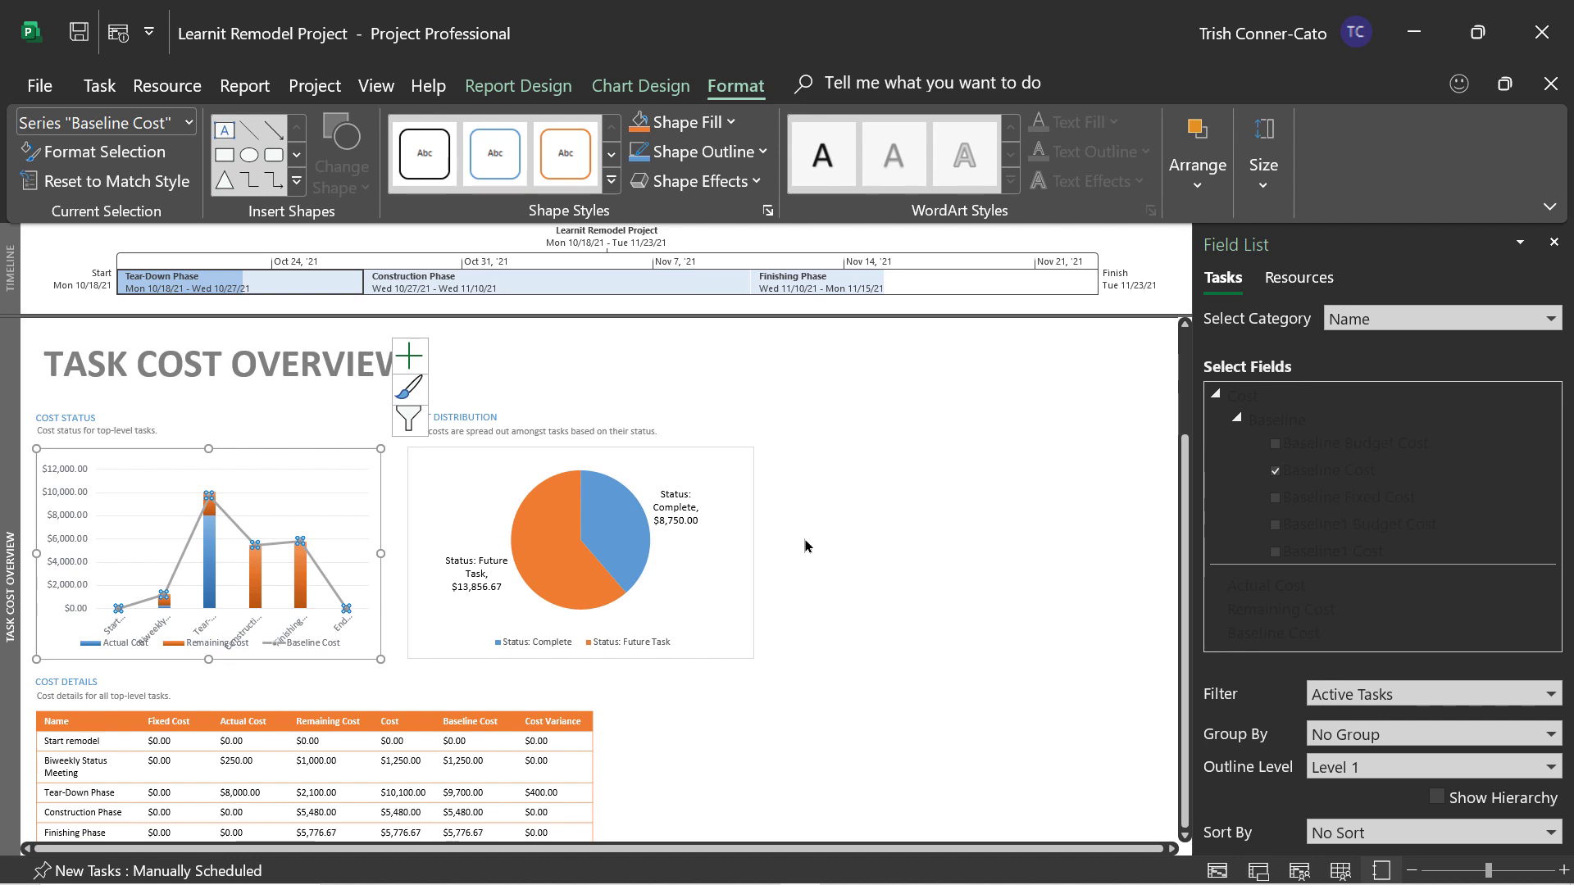
Set the Cost Details table's outline level to All Subtasks and look through its task rows
click(328, 722)
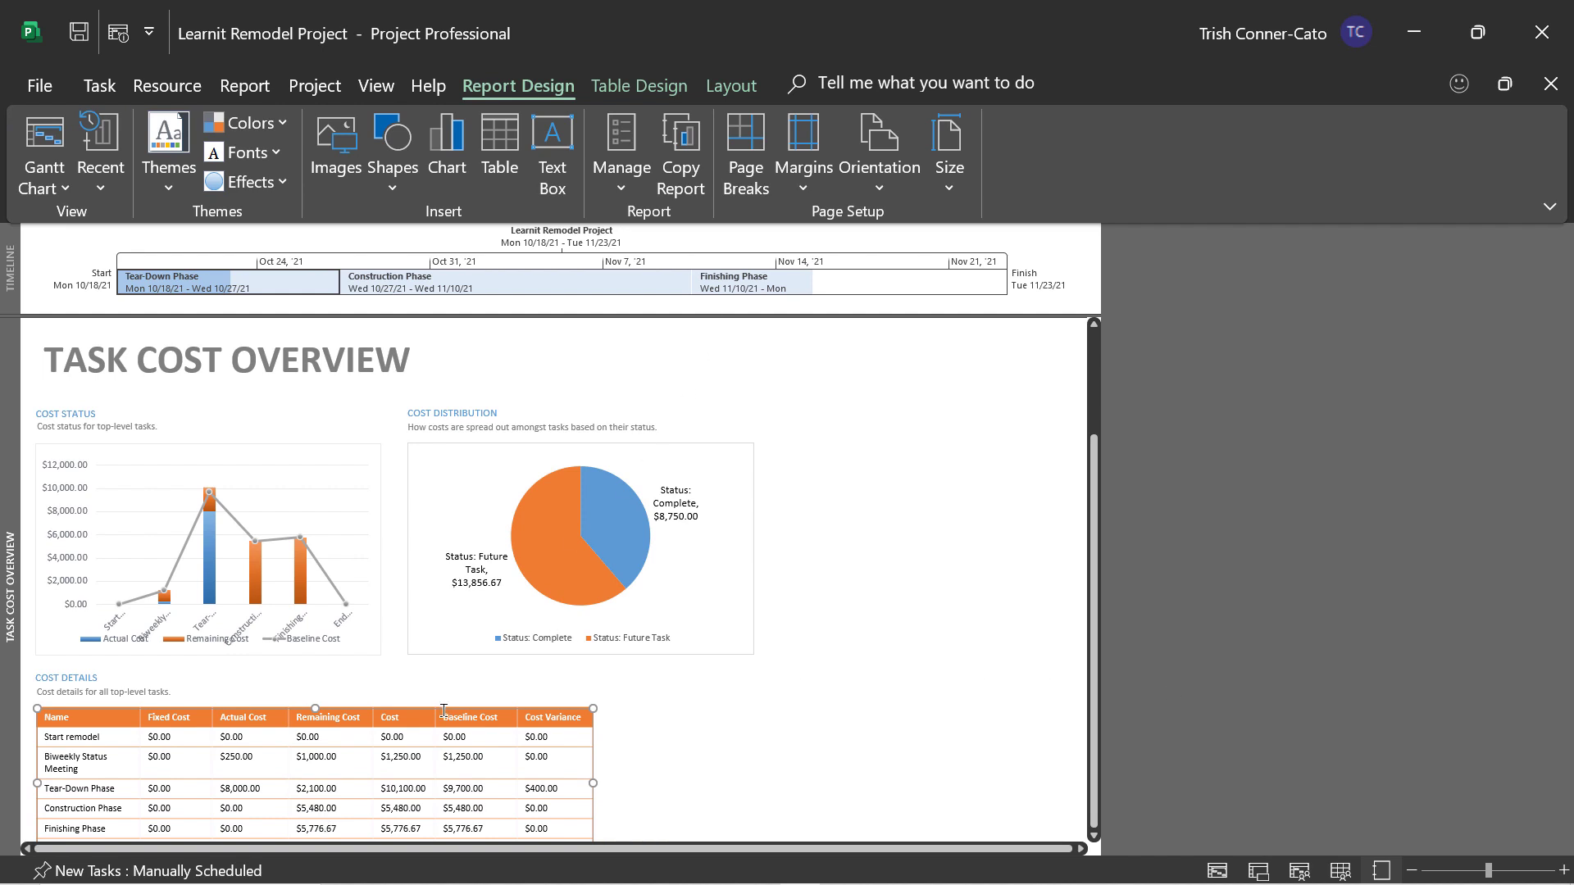
click(475, 829)
scroll(904, 596, down, 1)
scroll(905, 596, up, 1)
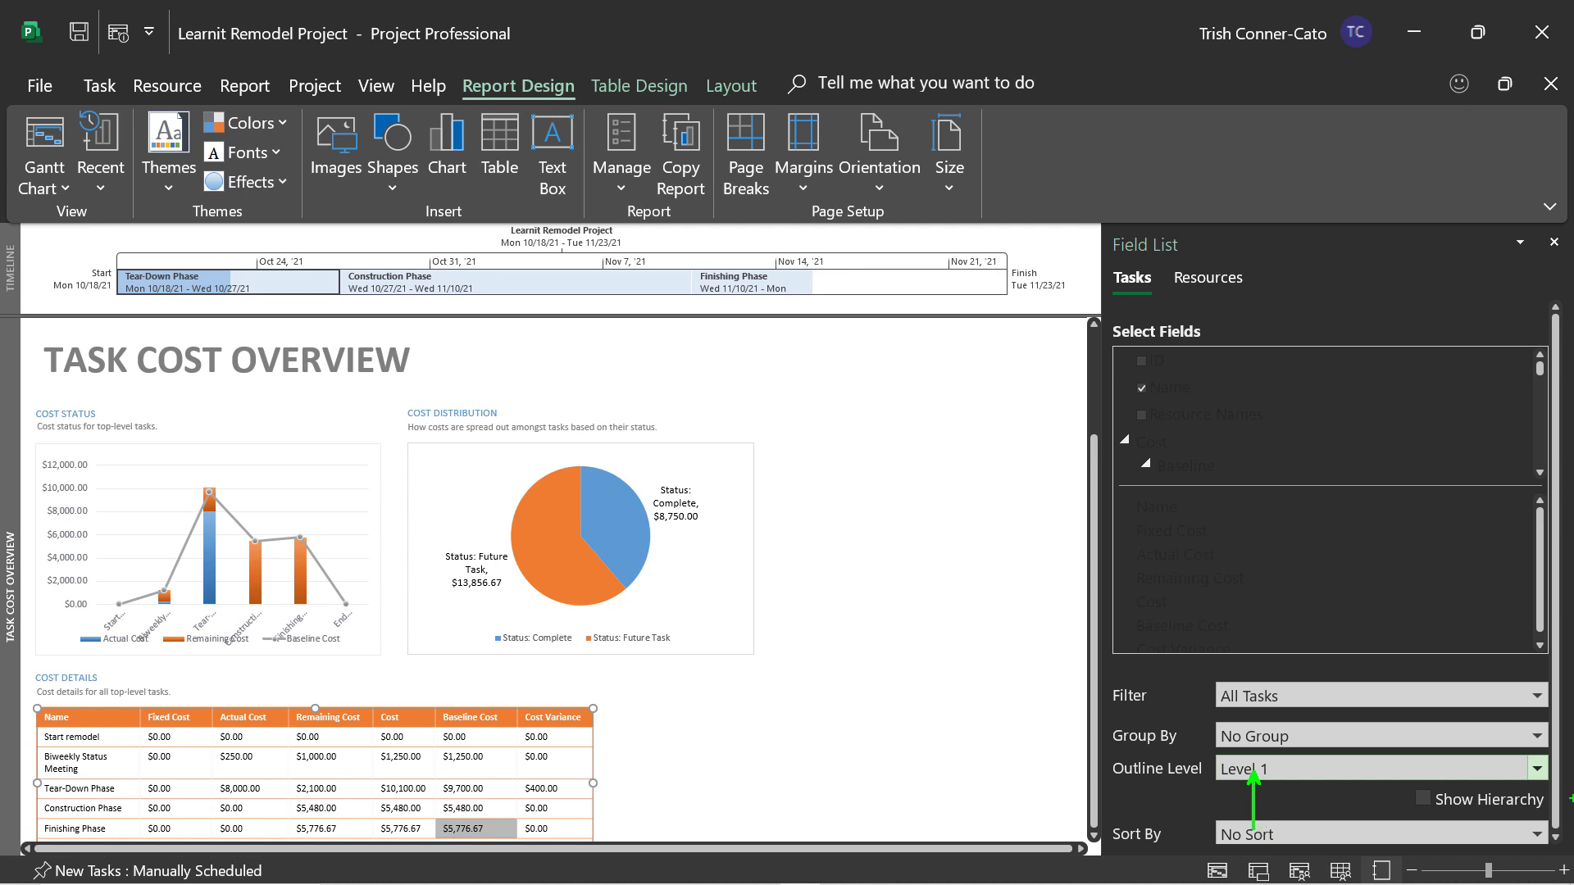
click(1537, 769)
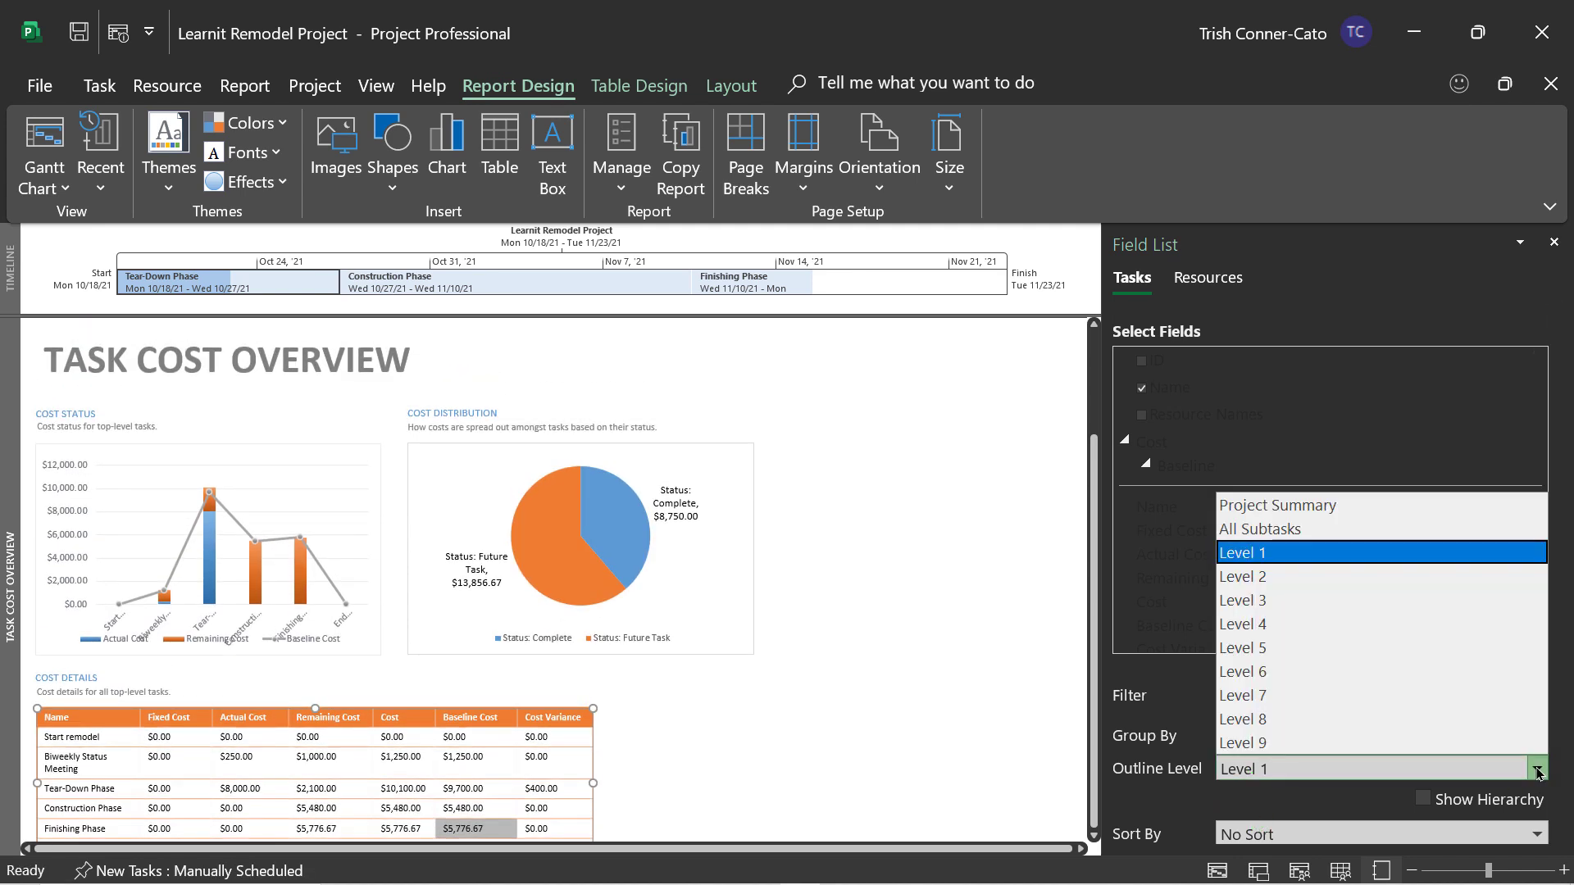
click(1343, 526)
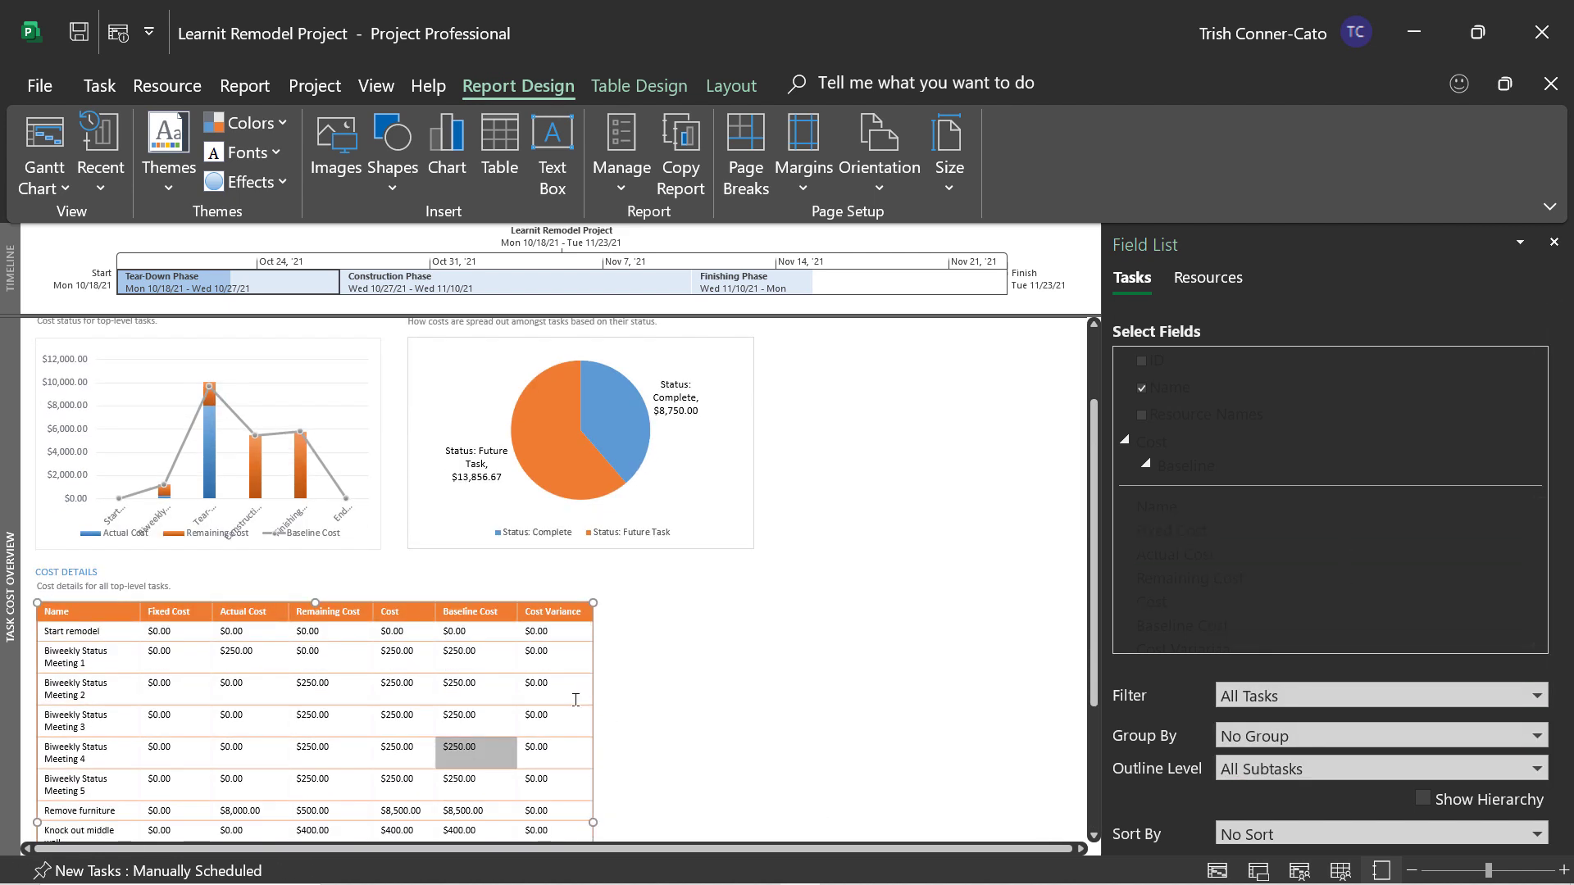
scroll(246, 700, down, 3)
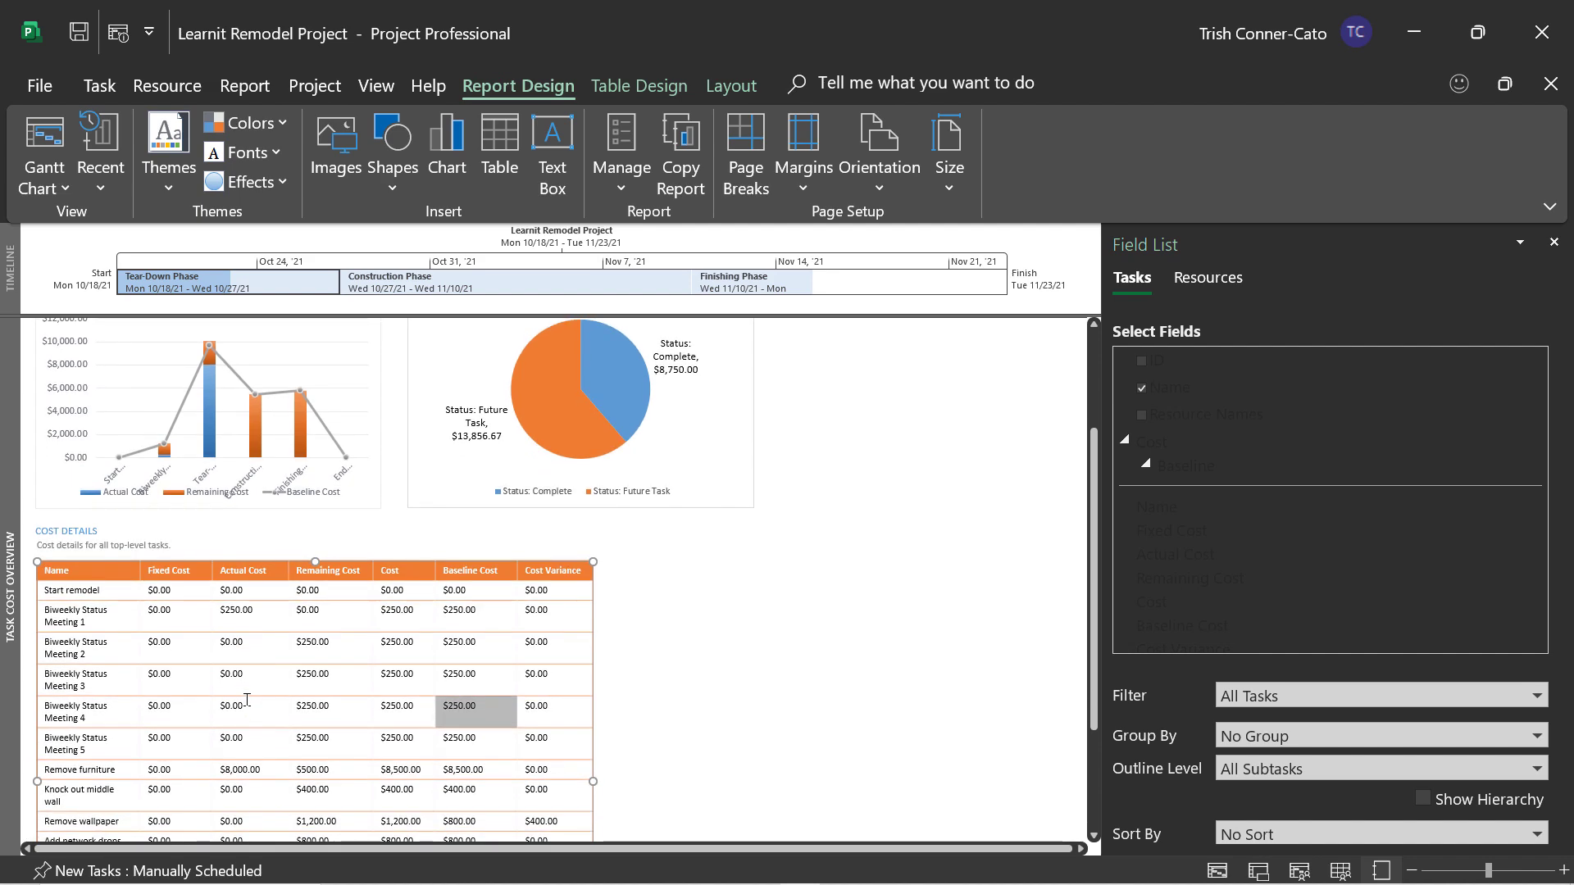
scroll(246, 699, down, 2)
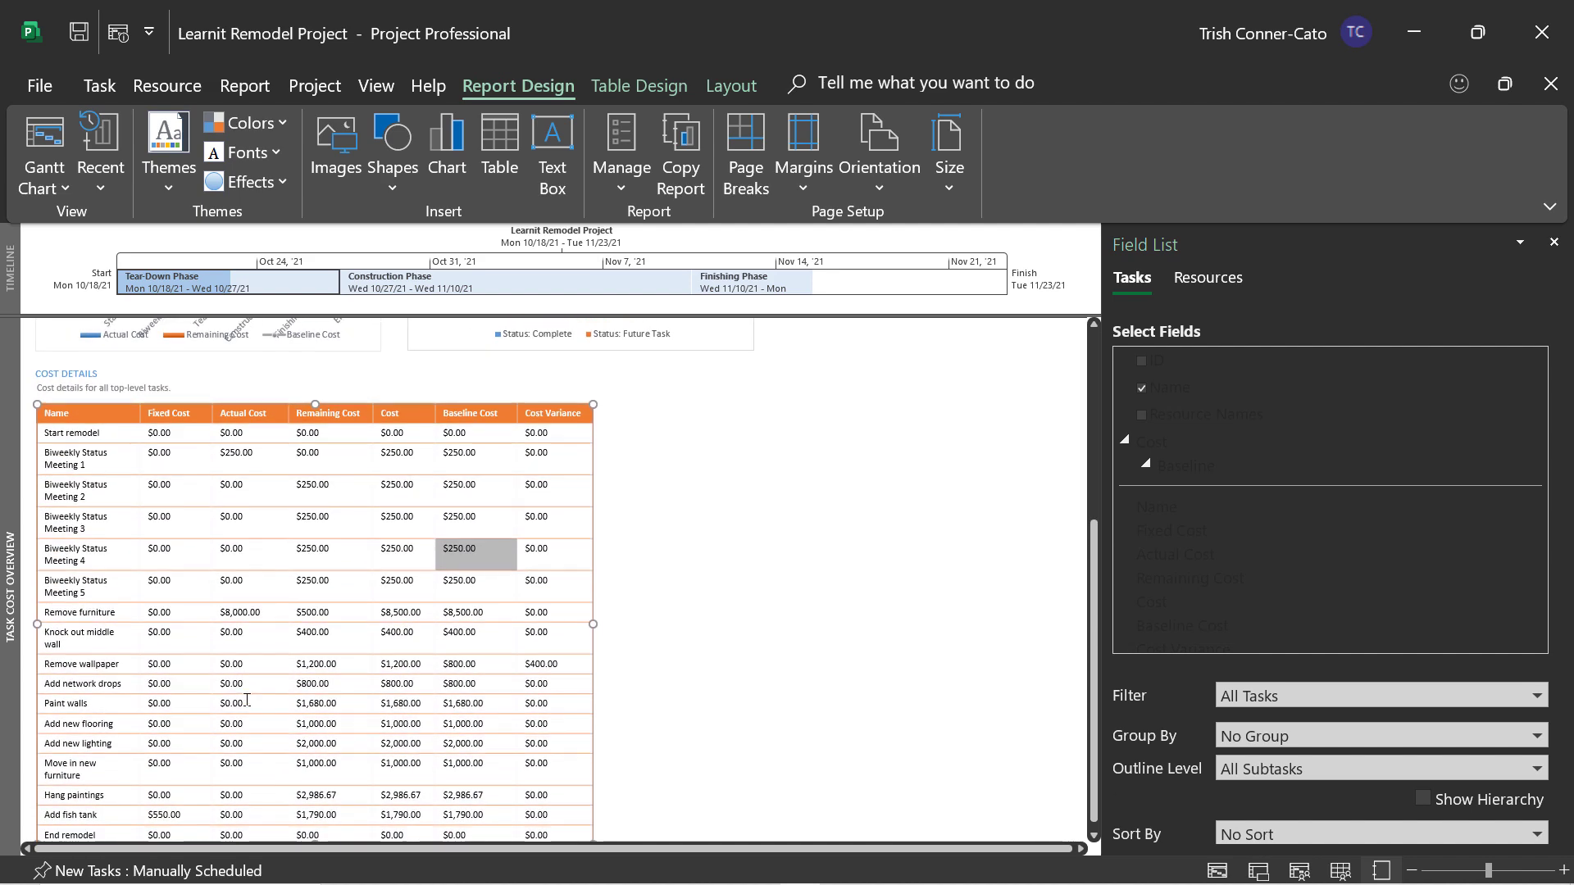
scroll(254, 709, up, 1)
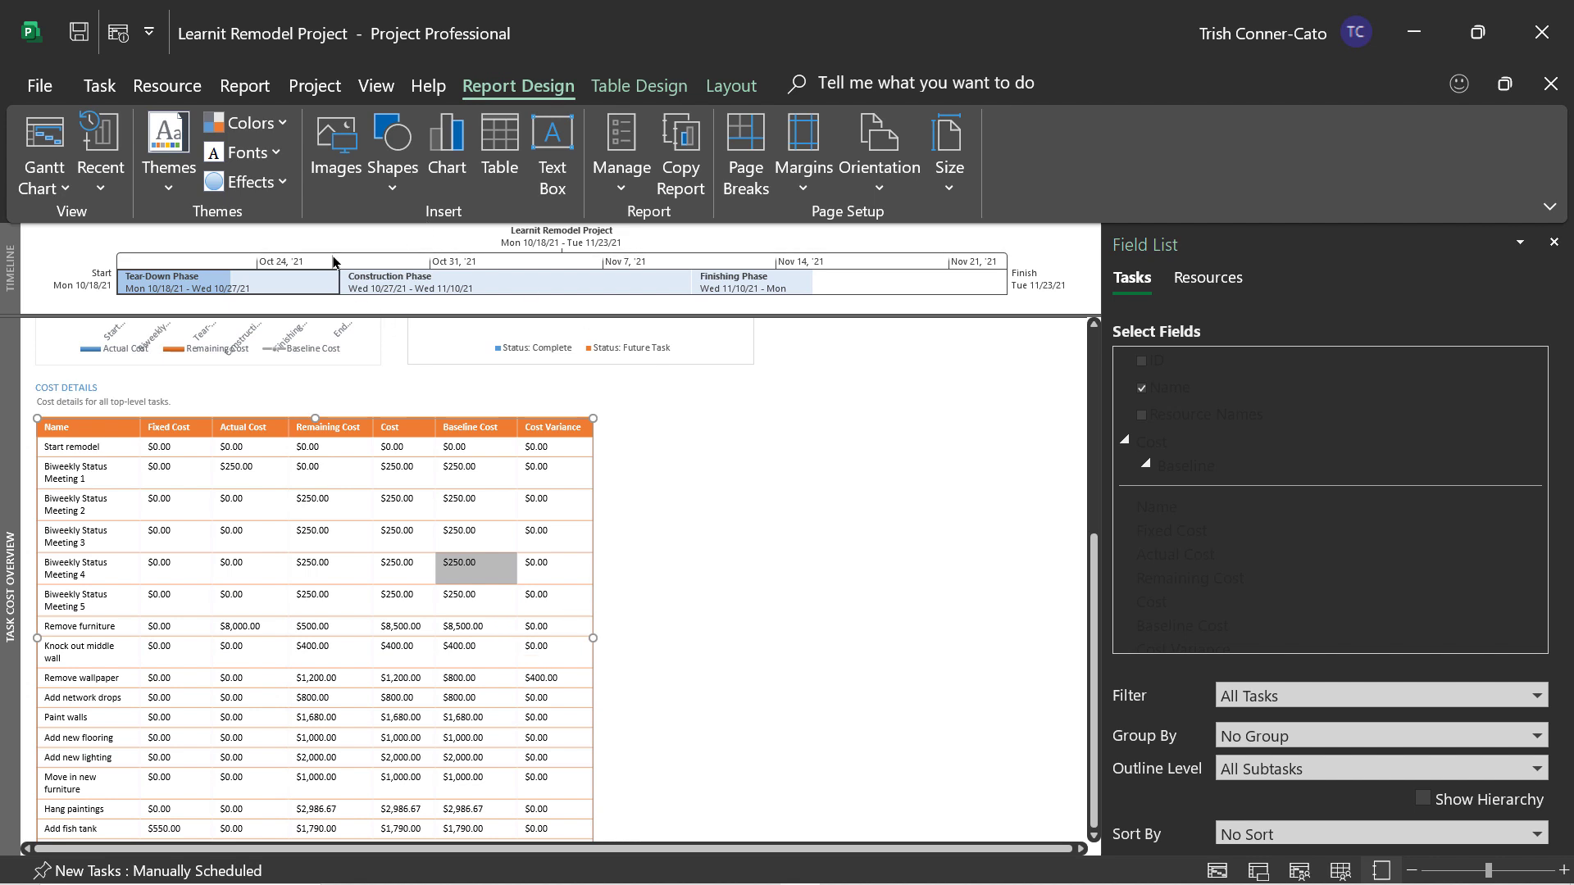
Deselect the Cost Details table and open the Critical Tasks in-progress report
click(251, 92)
click(358, 188)
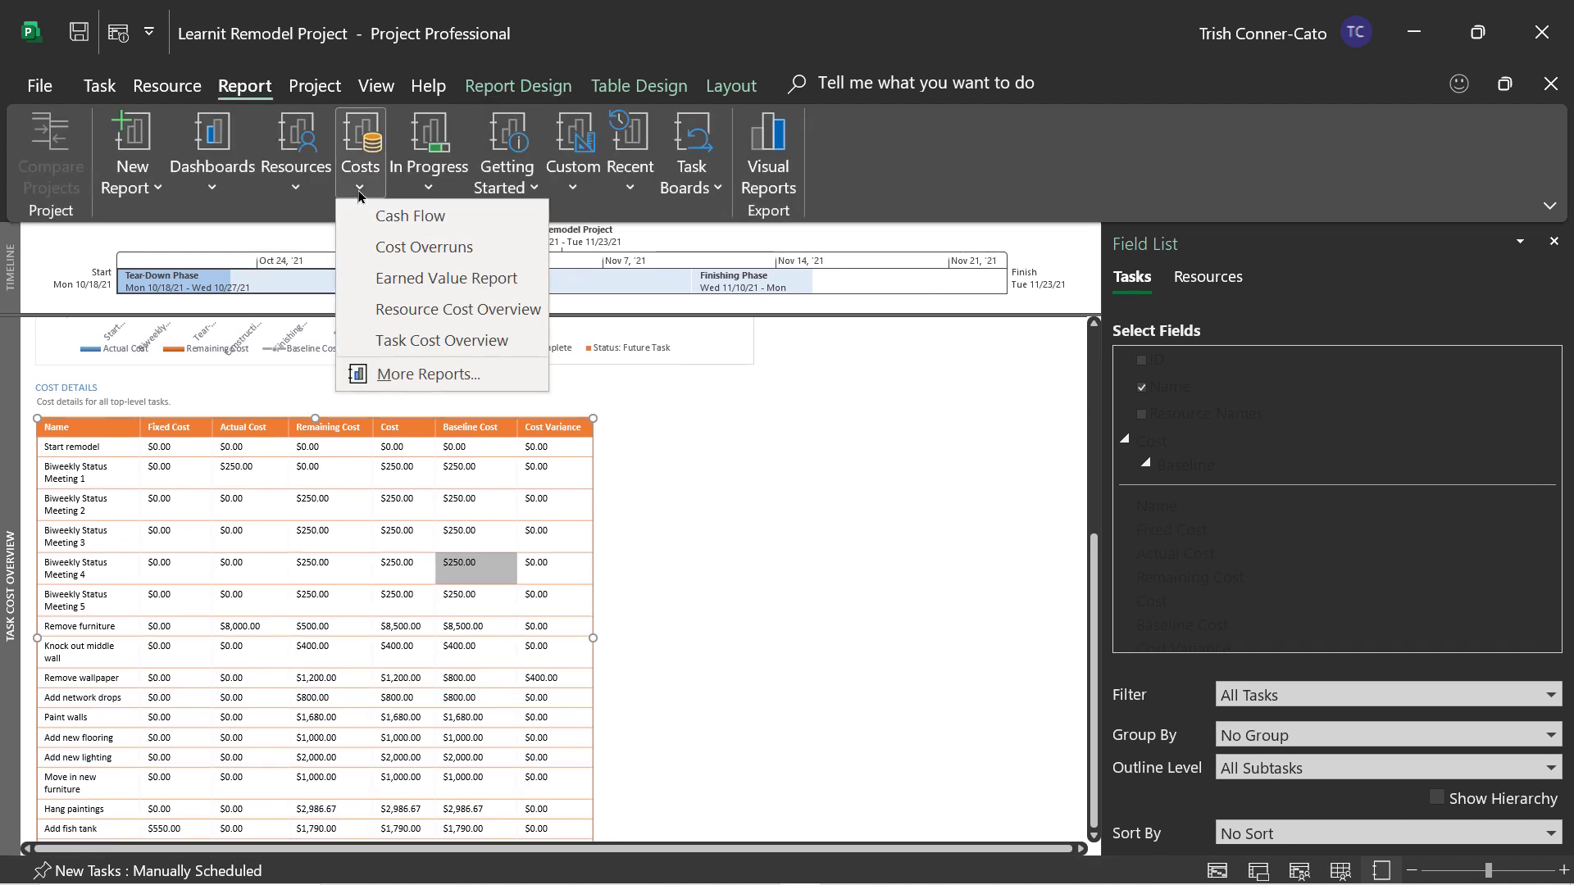
click(361, 190)
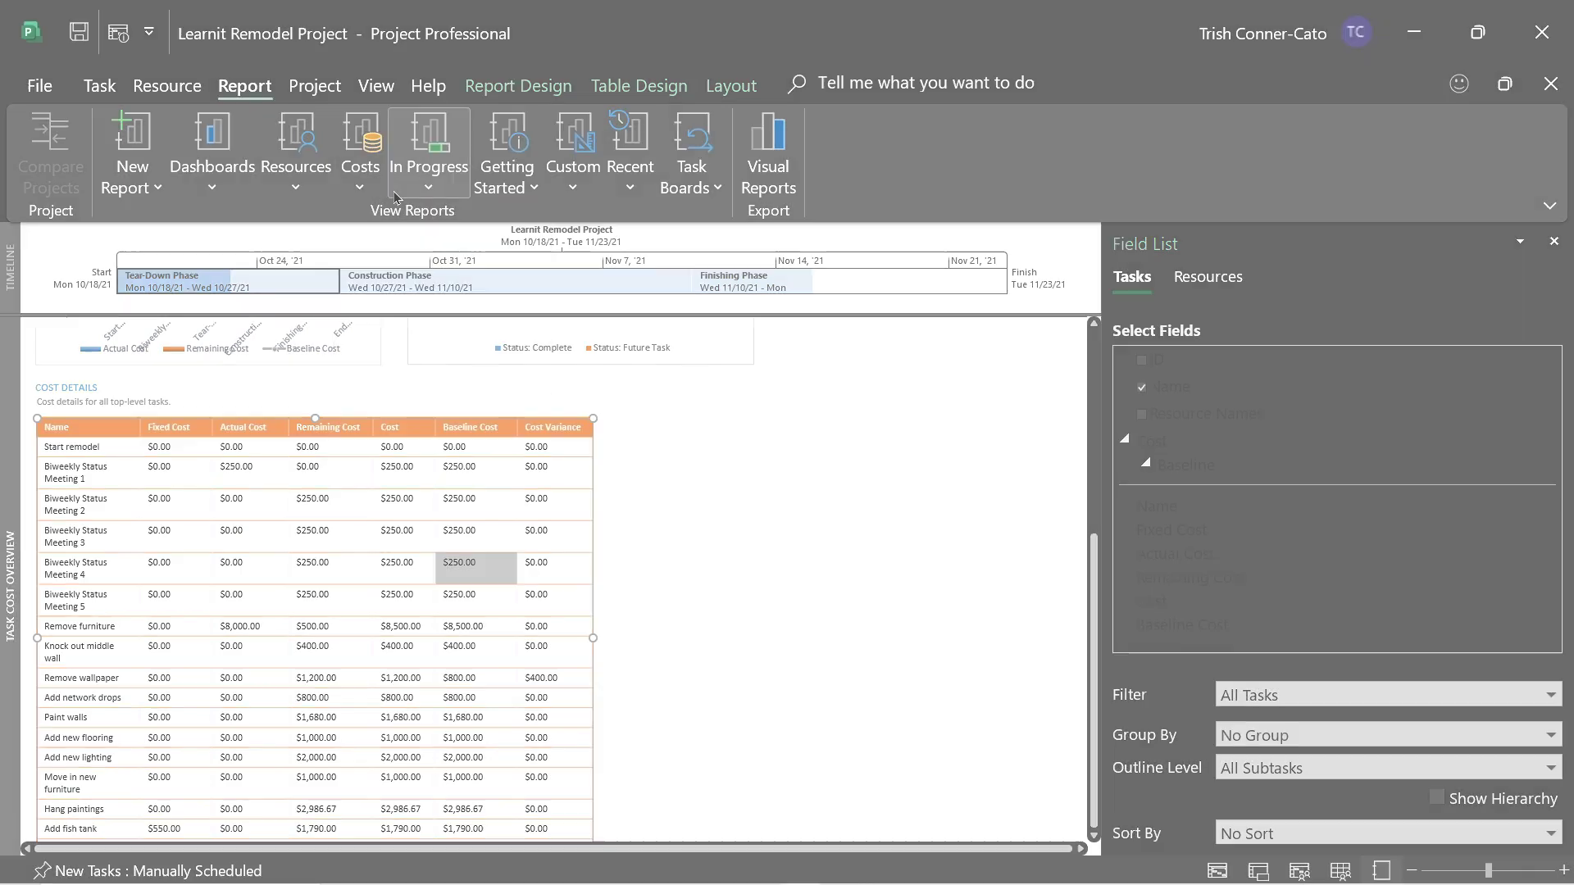
click(824, 361)
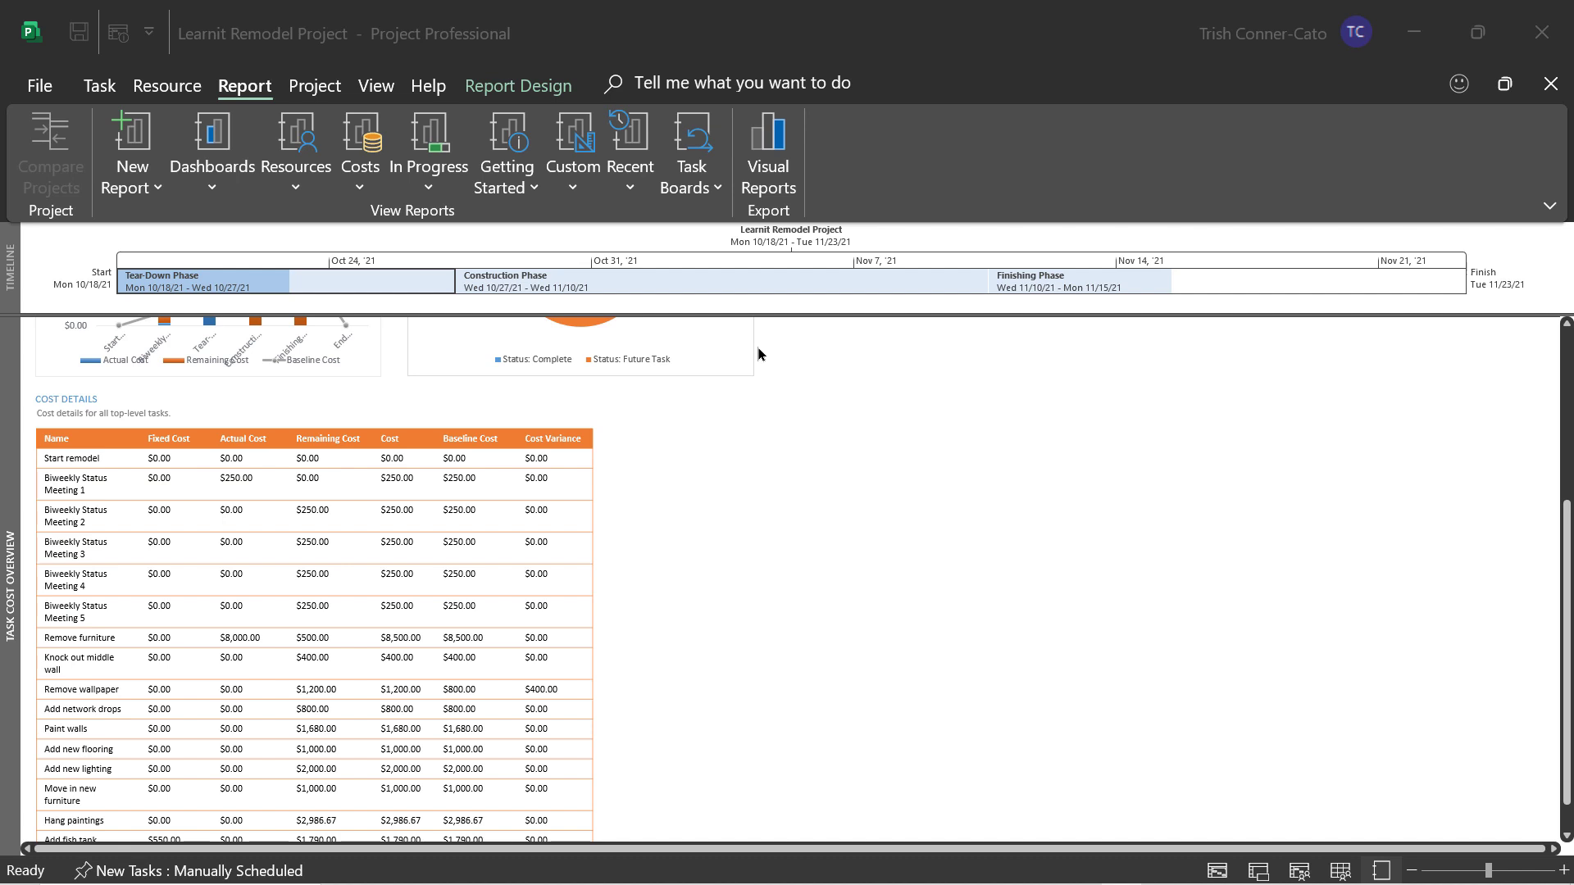
click(430, 189)
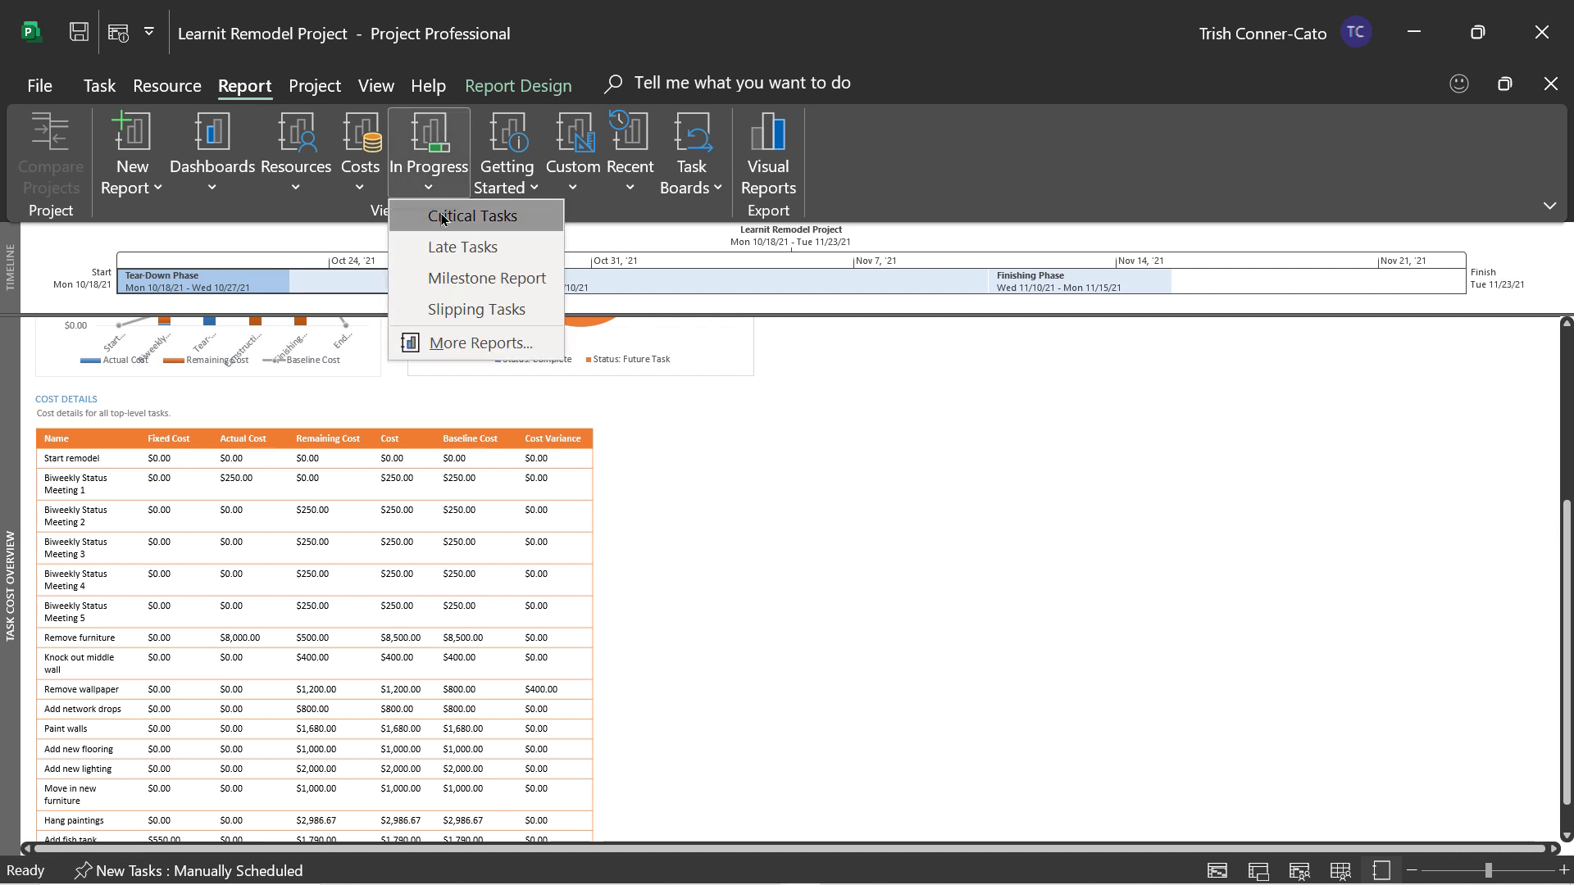
click(441, 218)
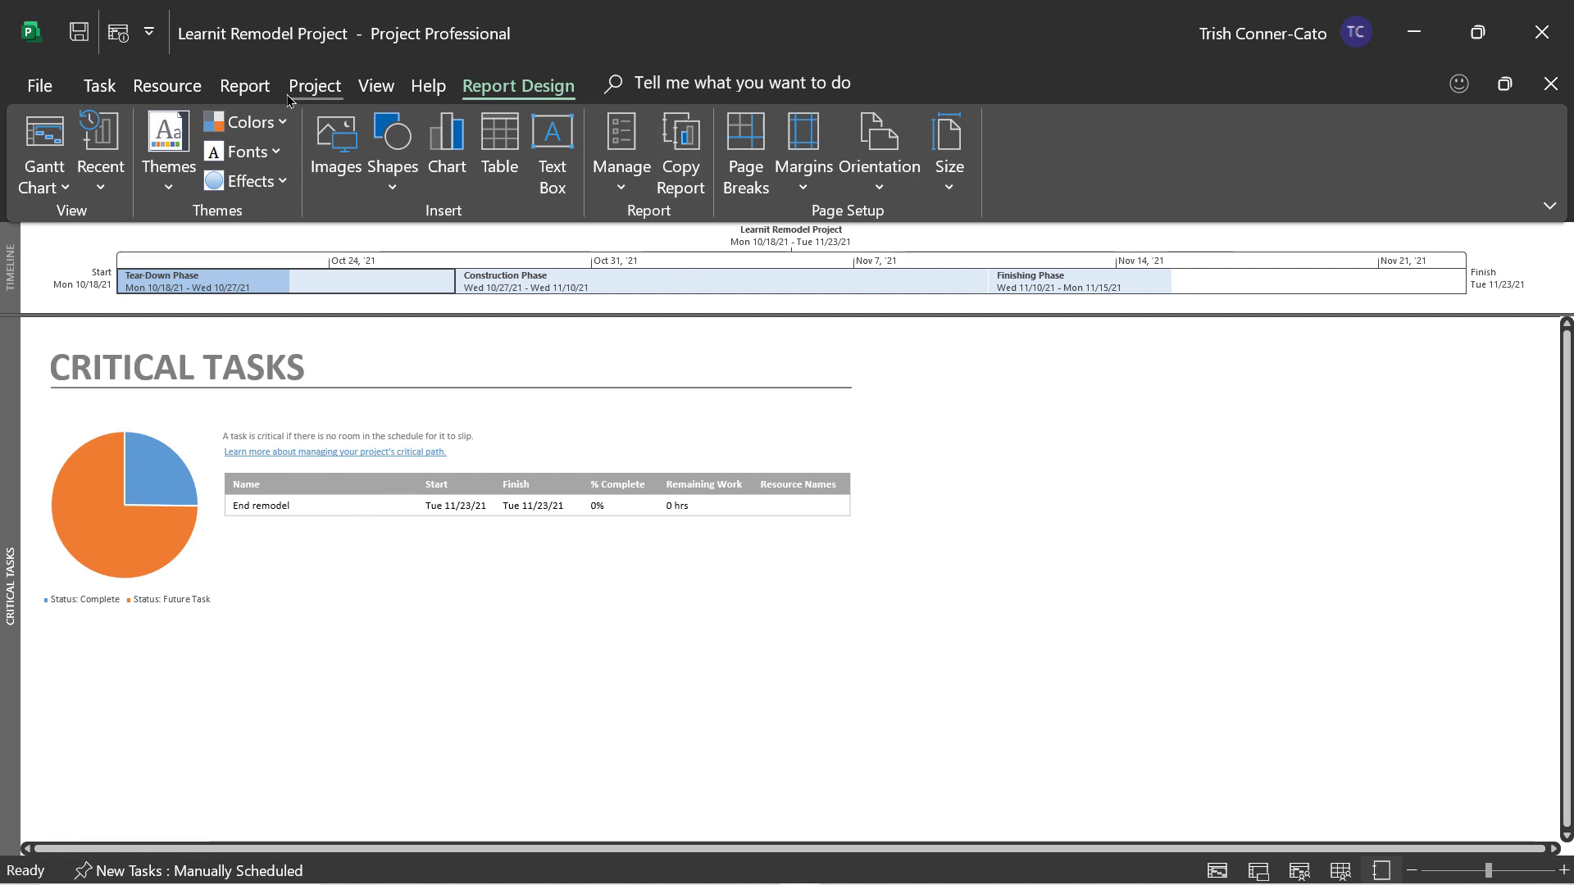
Open the Late Tasks in-progress report to check for tasks behind the status date
click(240, 90)
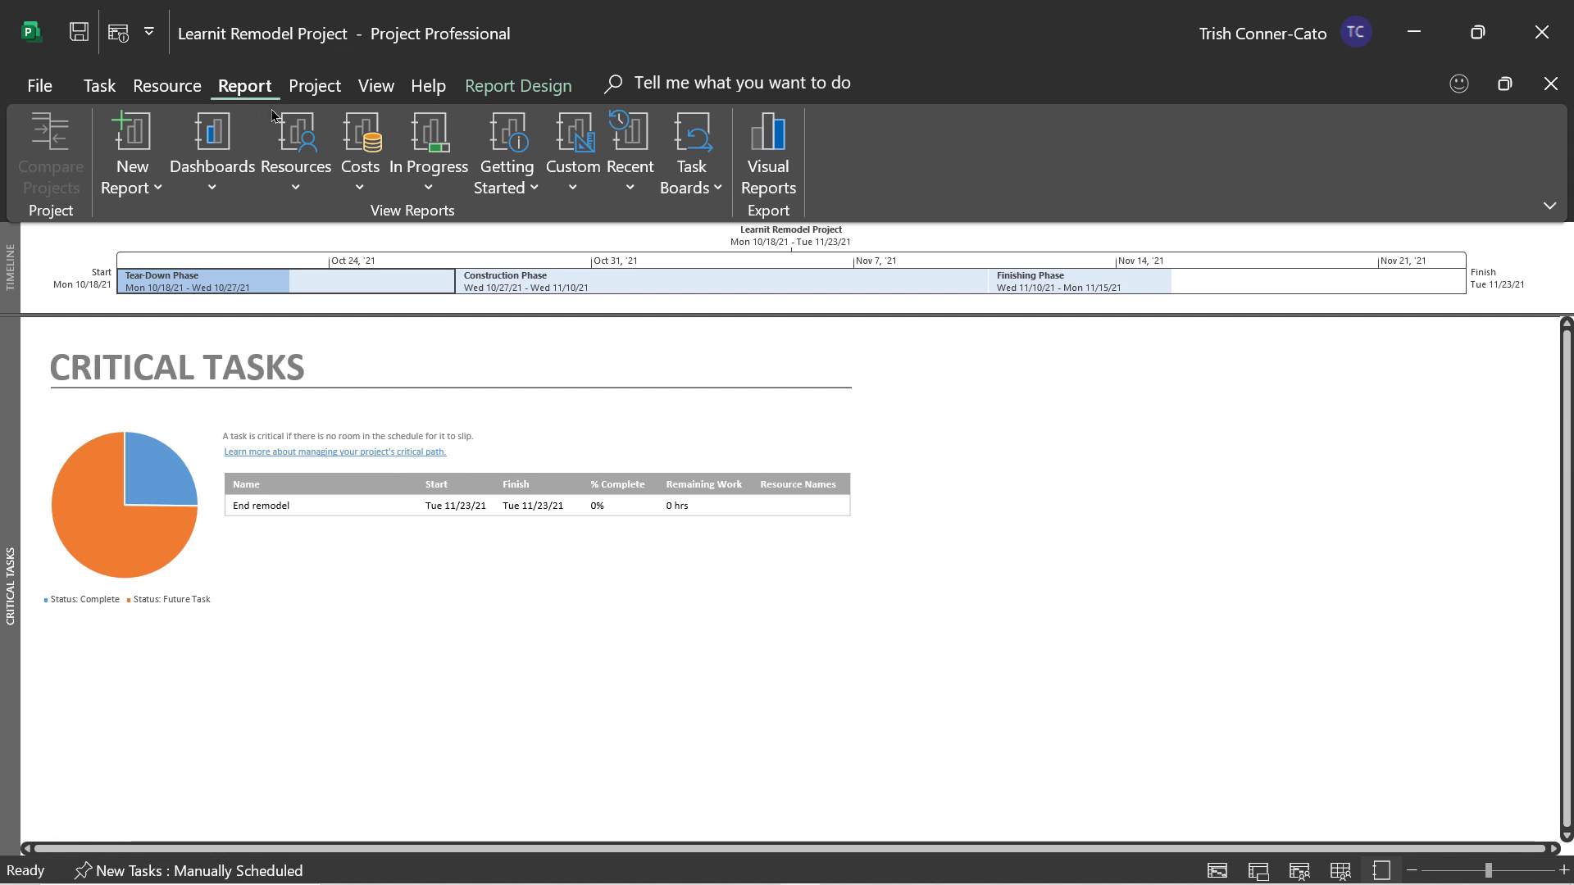
click(433, 191)
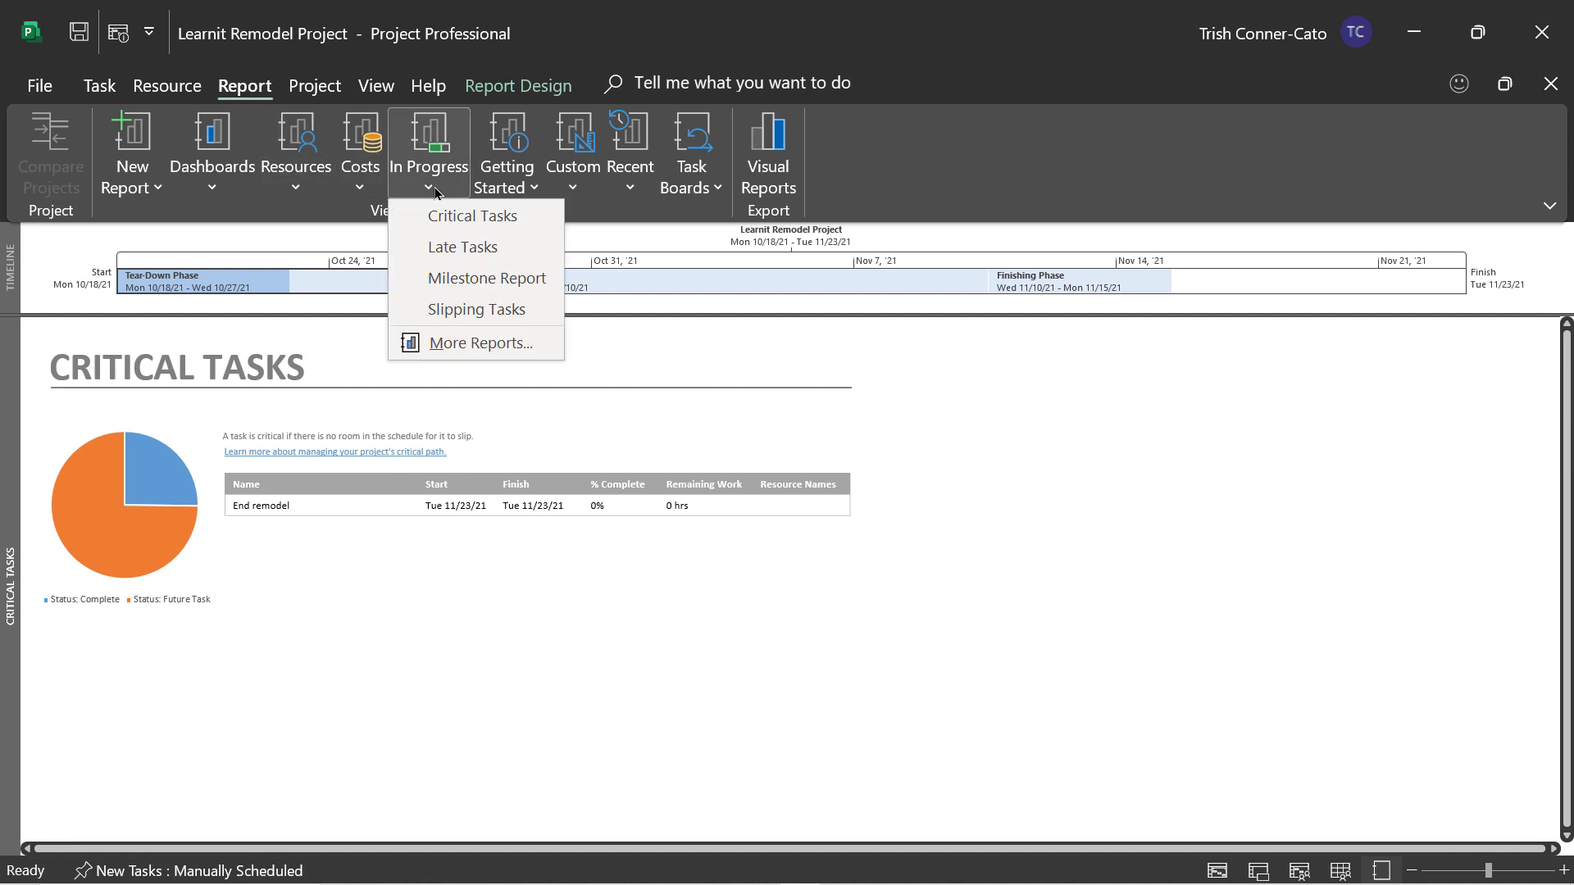
click(443, 248)
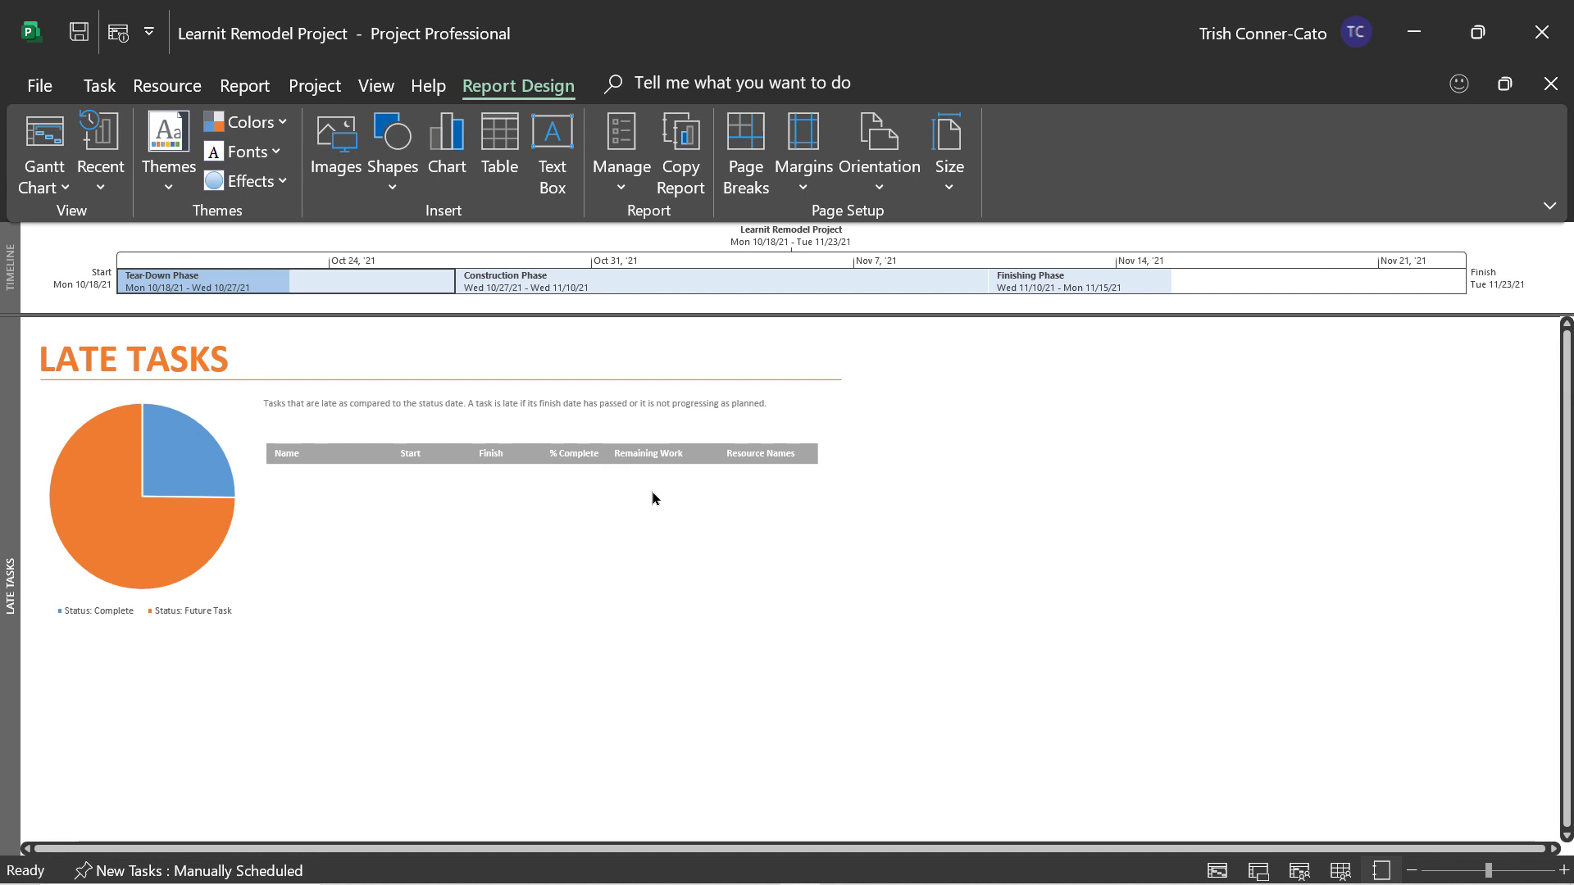
Open the Milestone Report to view late, upcoming and completed milestones
click(246, 86)
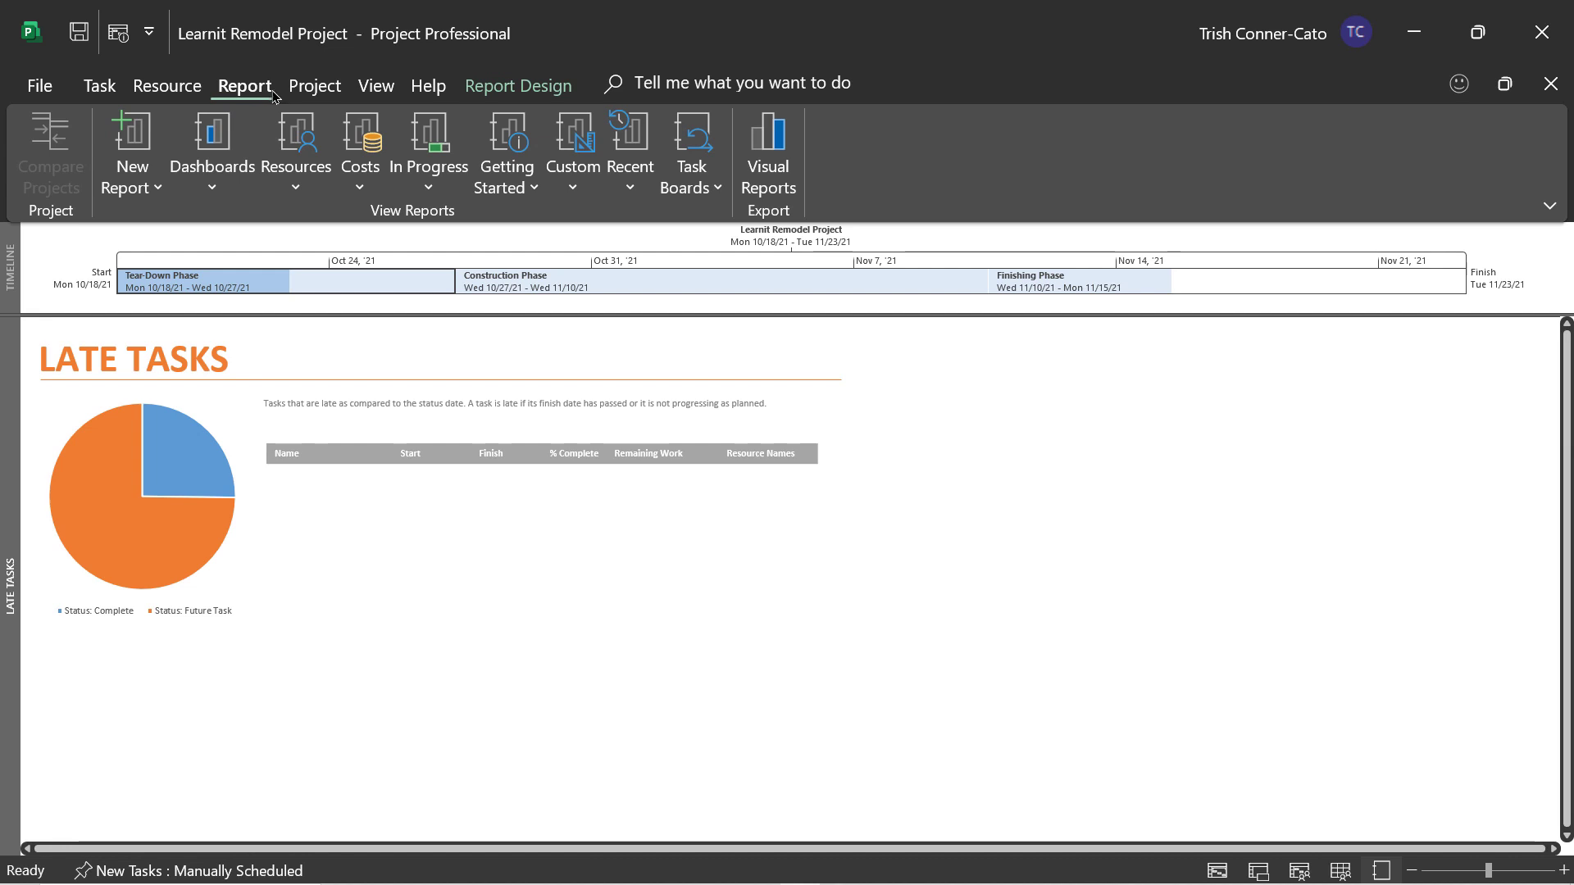
click(429, 190)
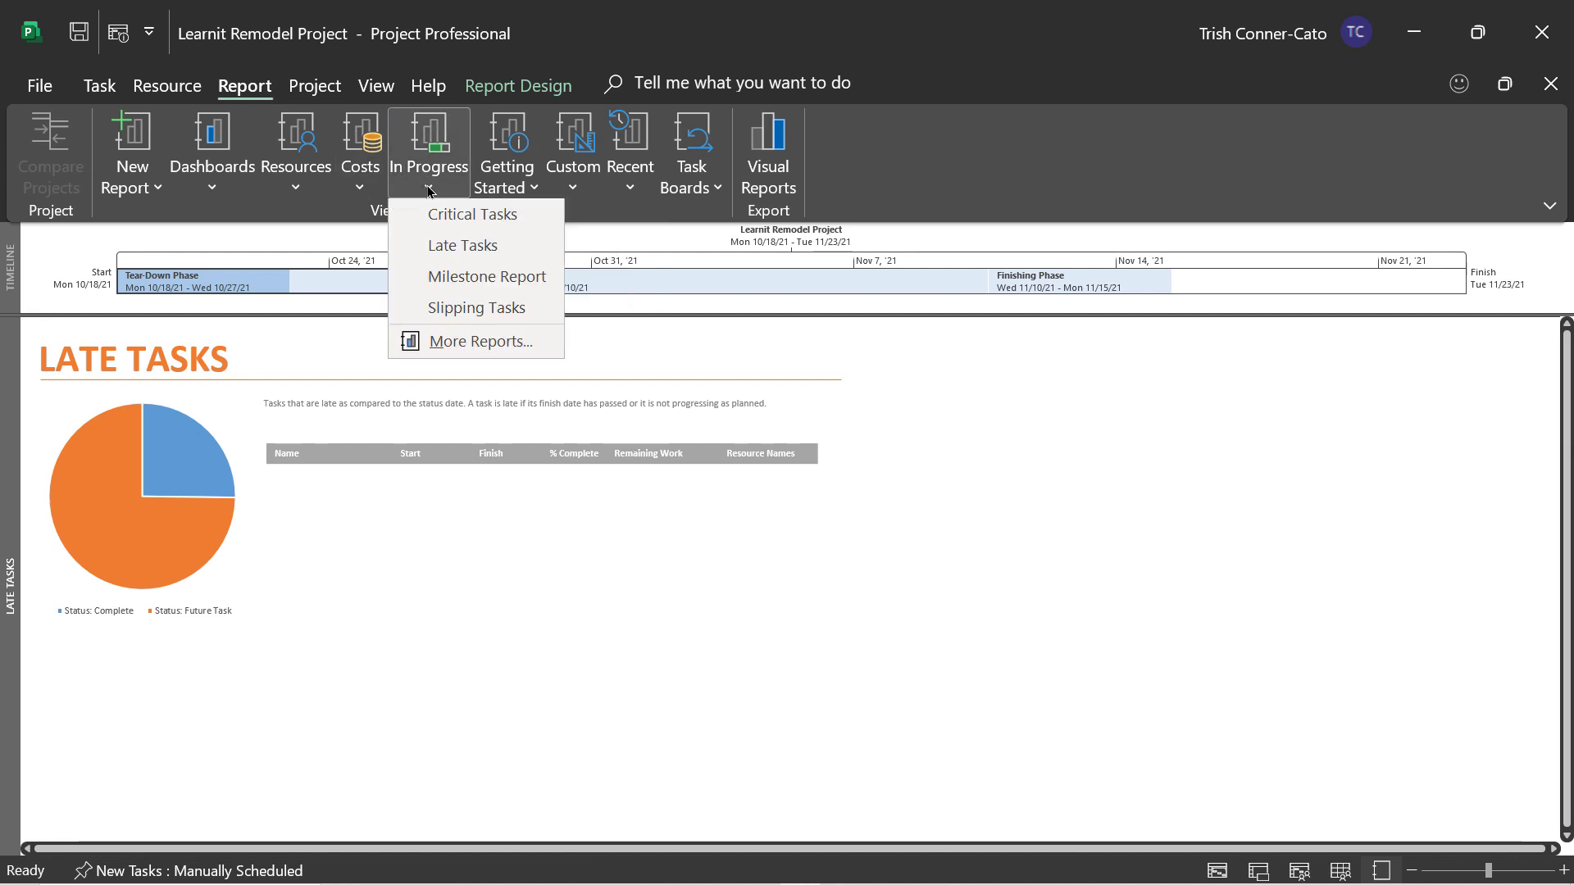
click(469, 278)
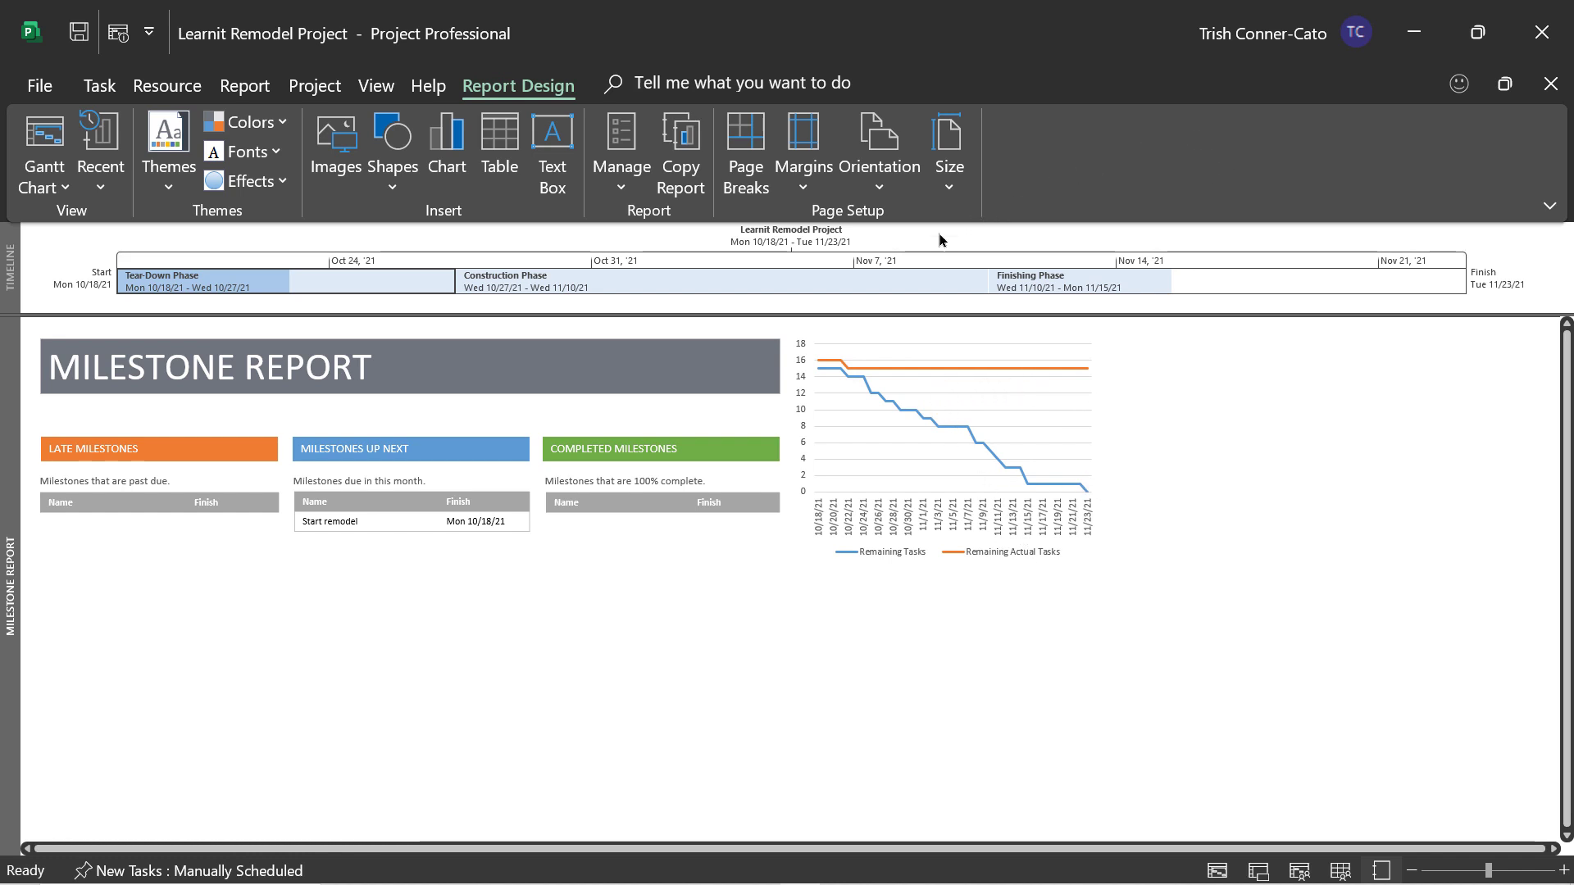
Open the Slipping Tasks report to check for tasks finishing past their baseline dates
click(250, 97)
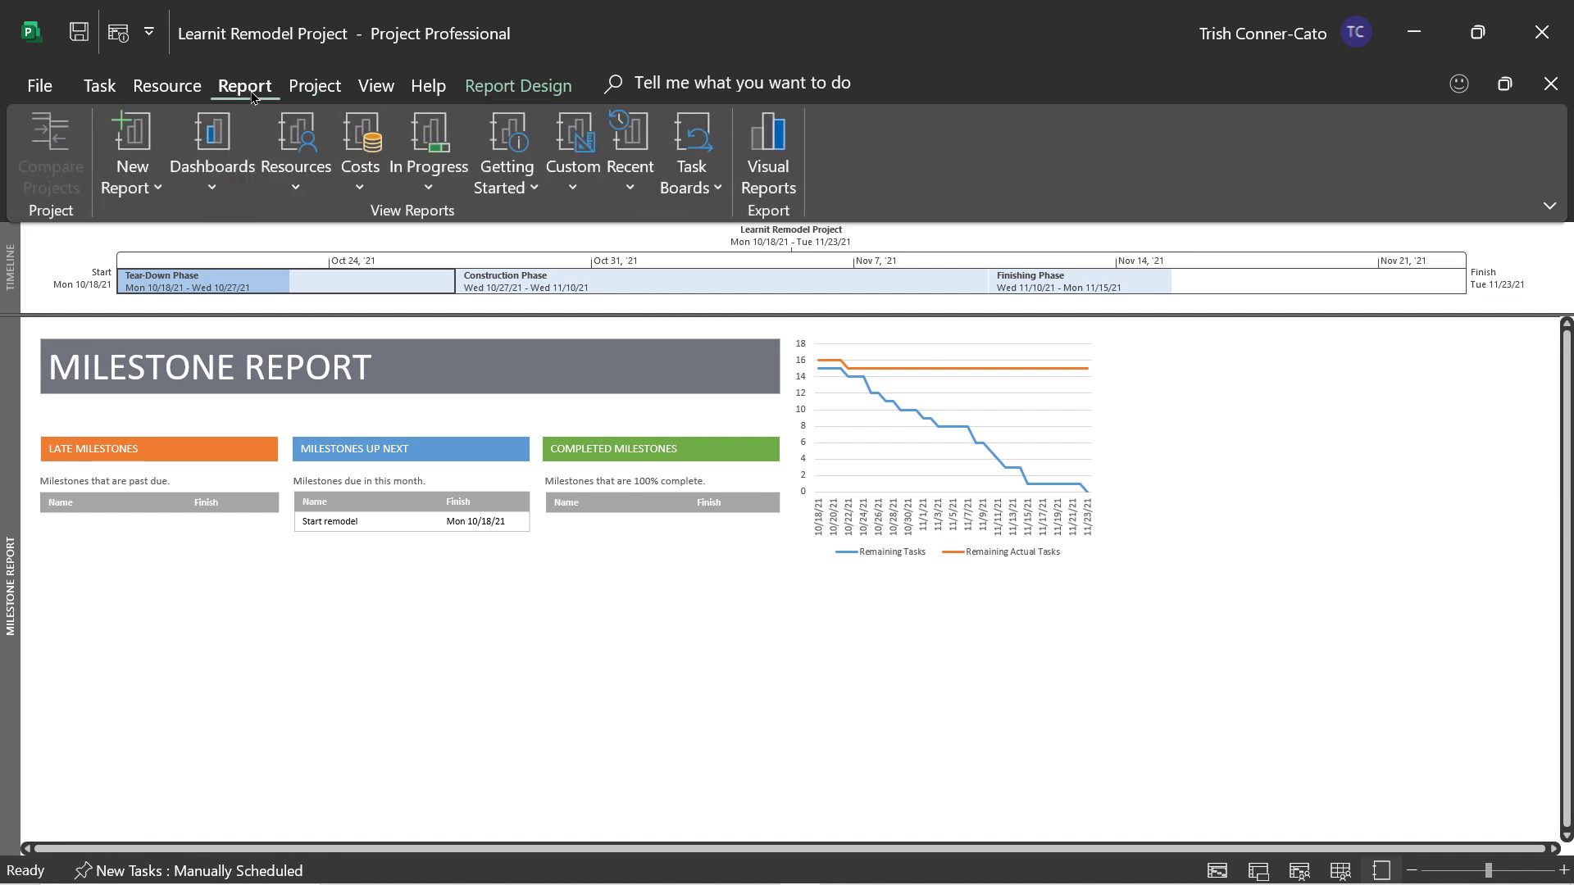
click(428, 168)
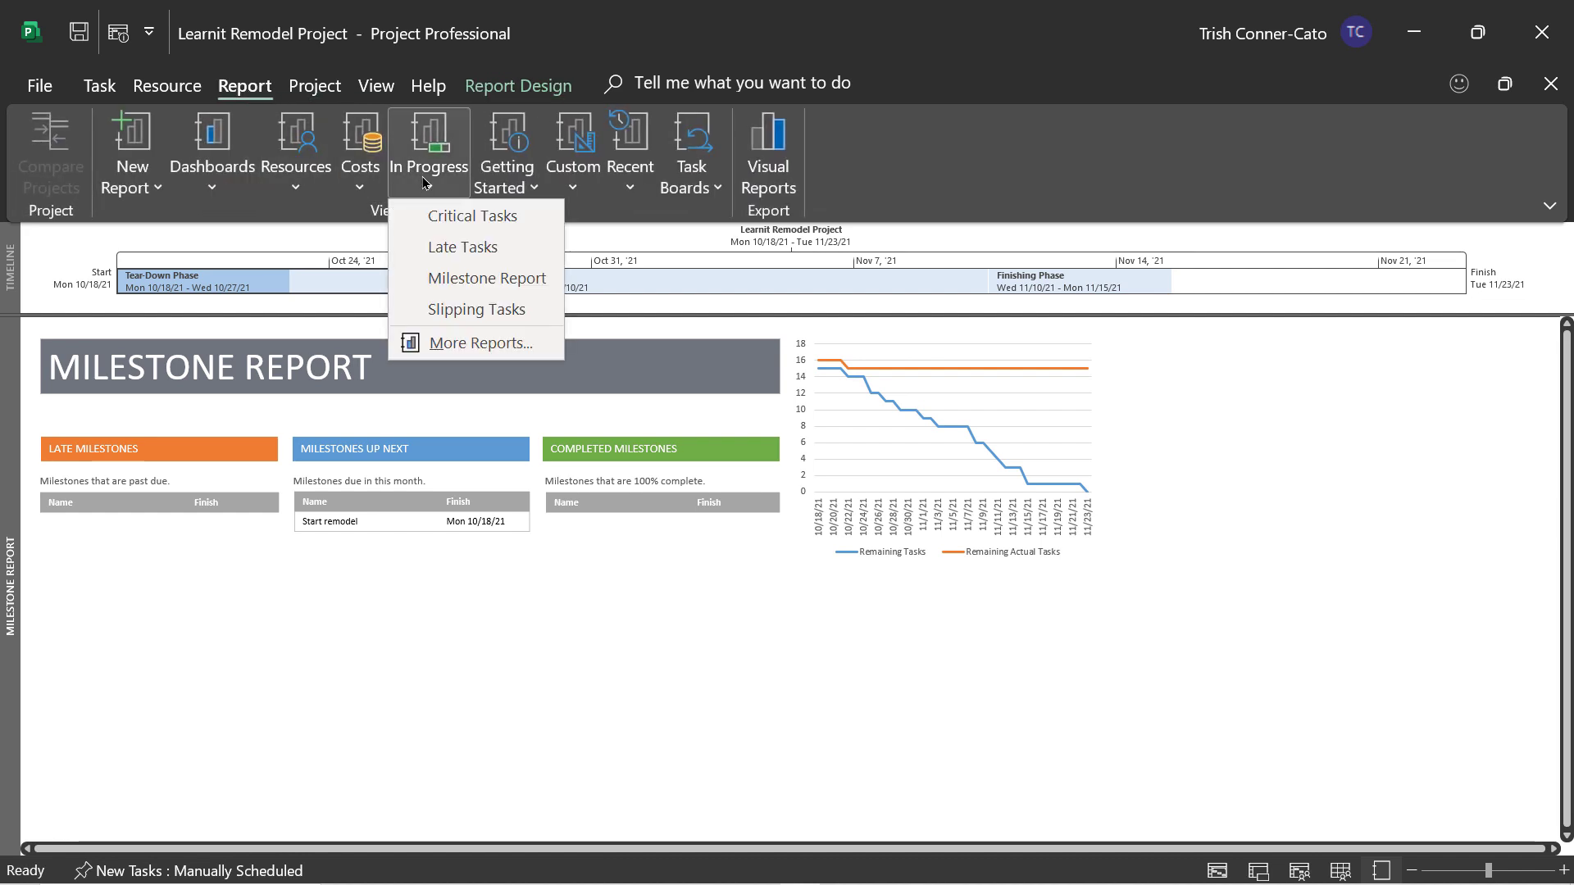
click(464, 312)
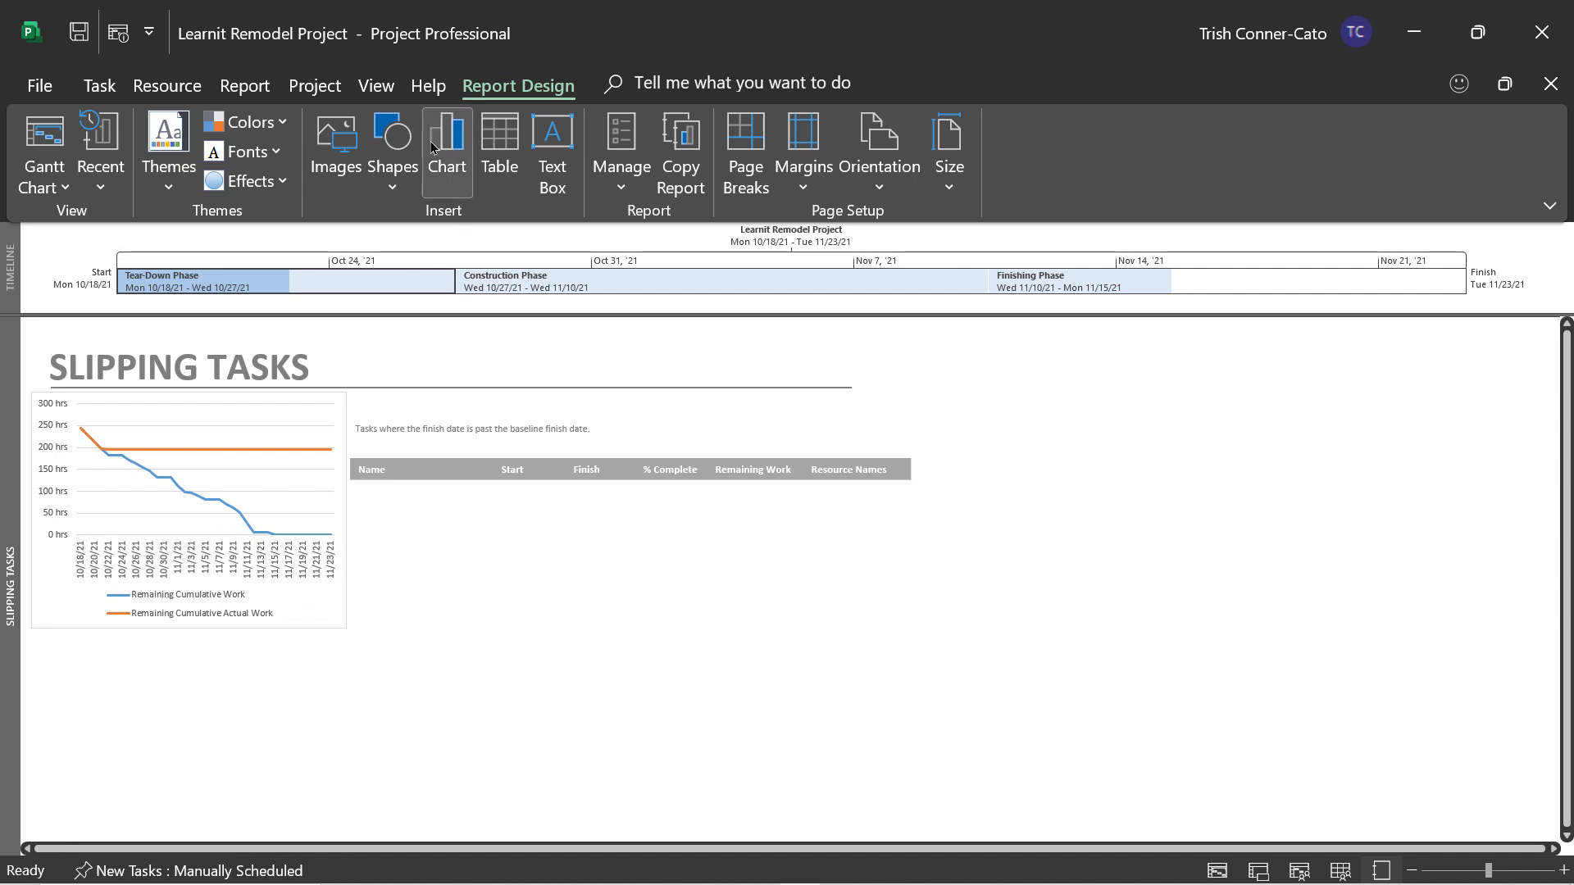
Open the Burndown dashboard report to view the work and task burndown charts
click(262, 88)
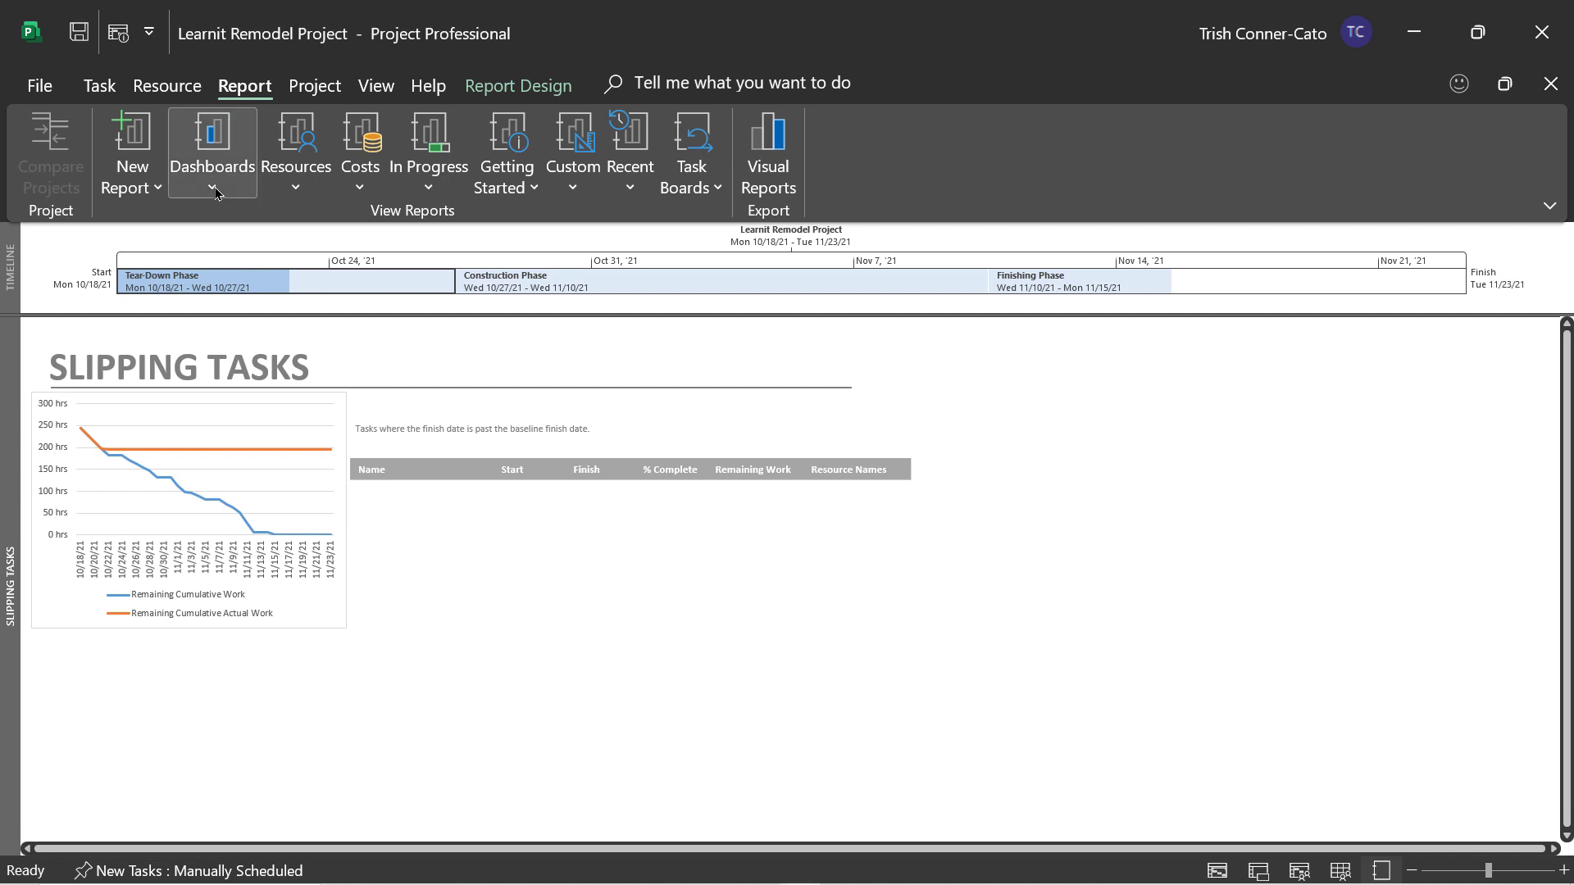
click(214, 188)
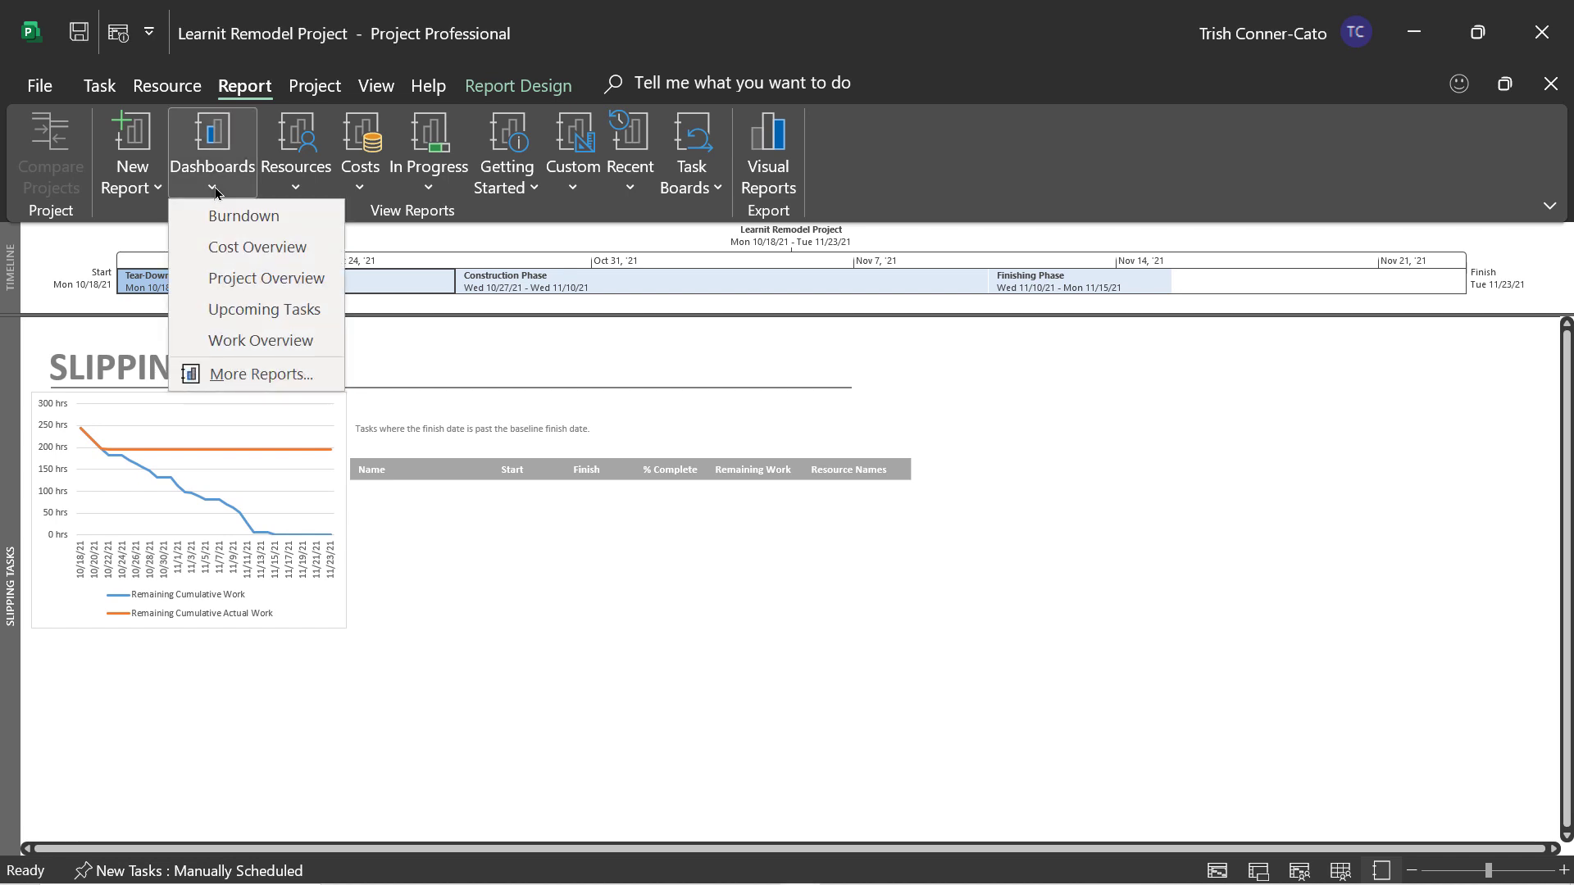
click(234, 217)
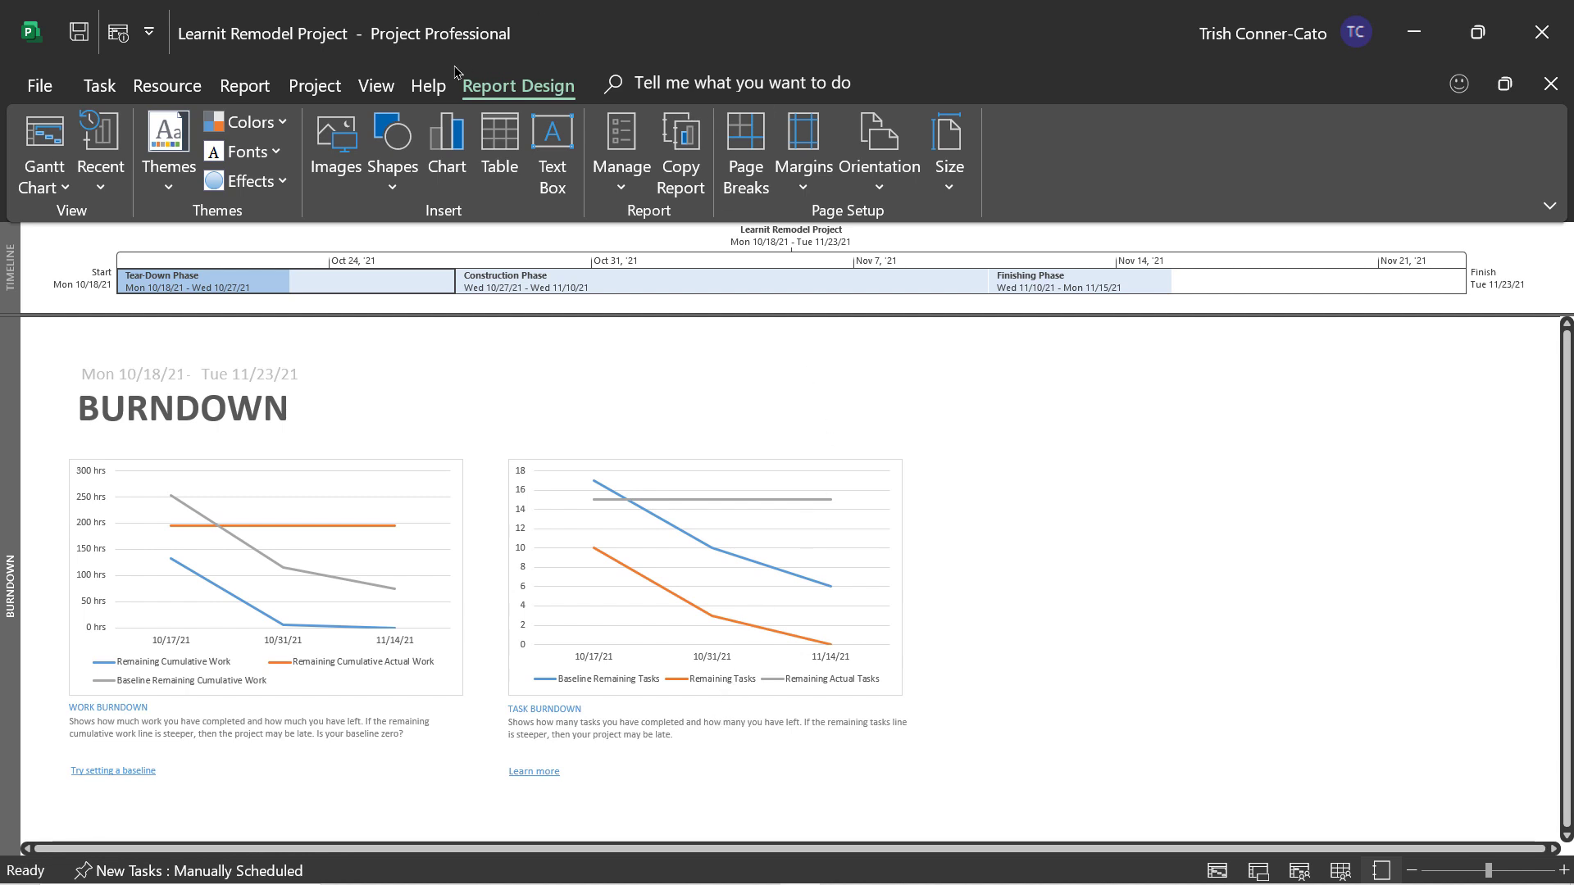
Open the Cost Overview dashboard report and examine its progress versus cost chart, cost status table and cost status chart
click(244, 86)
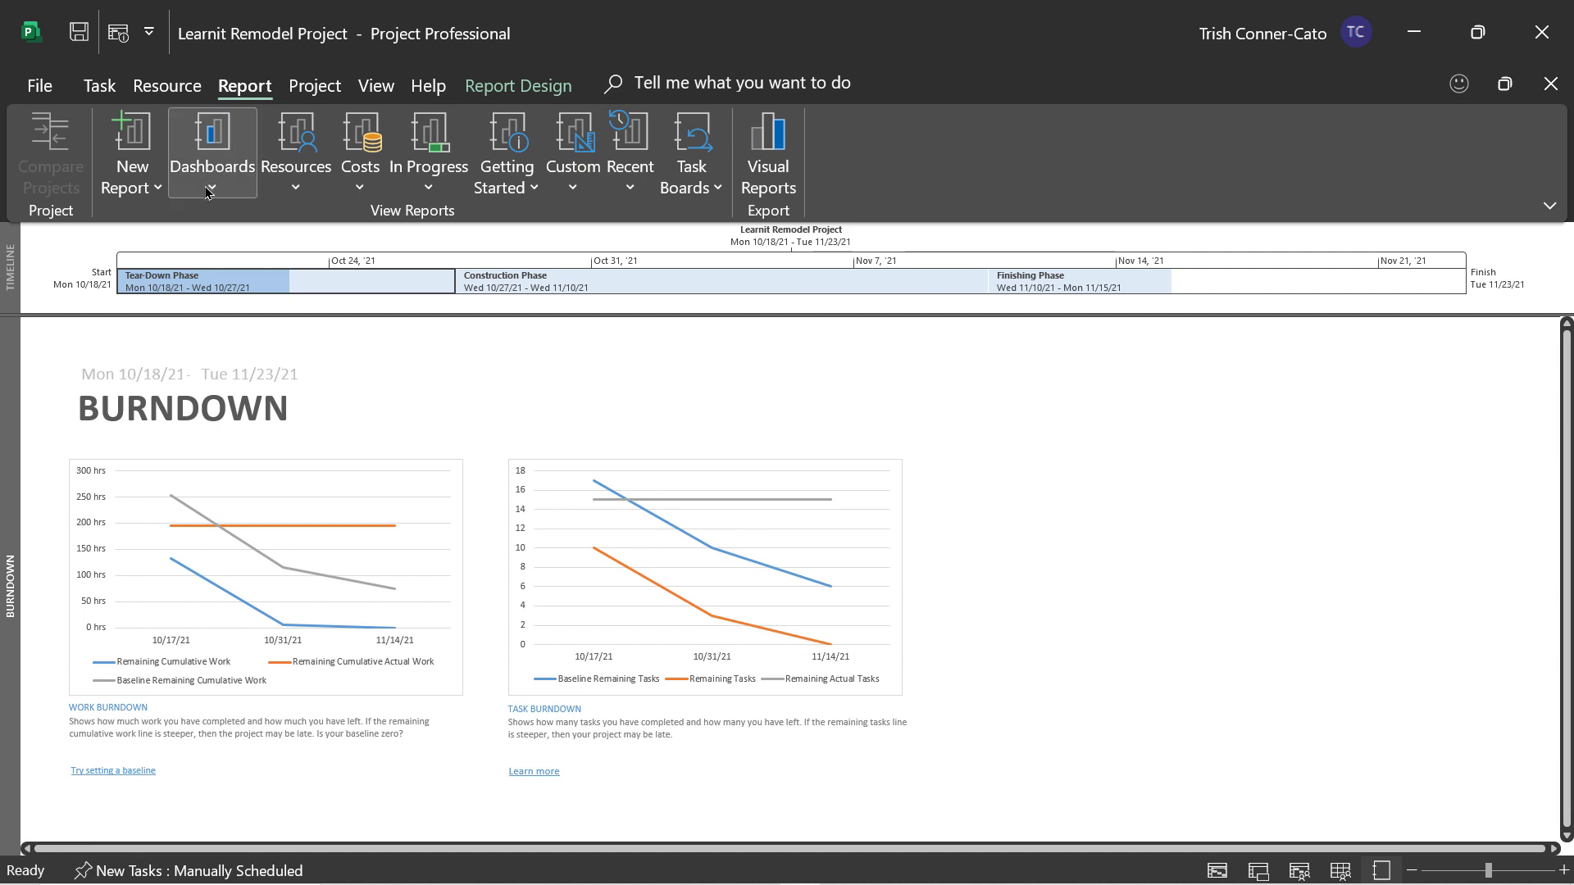
click(209, 188)
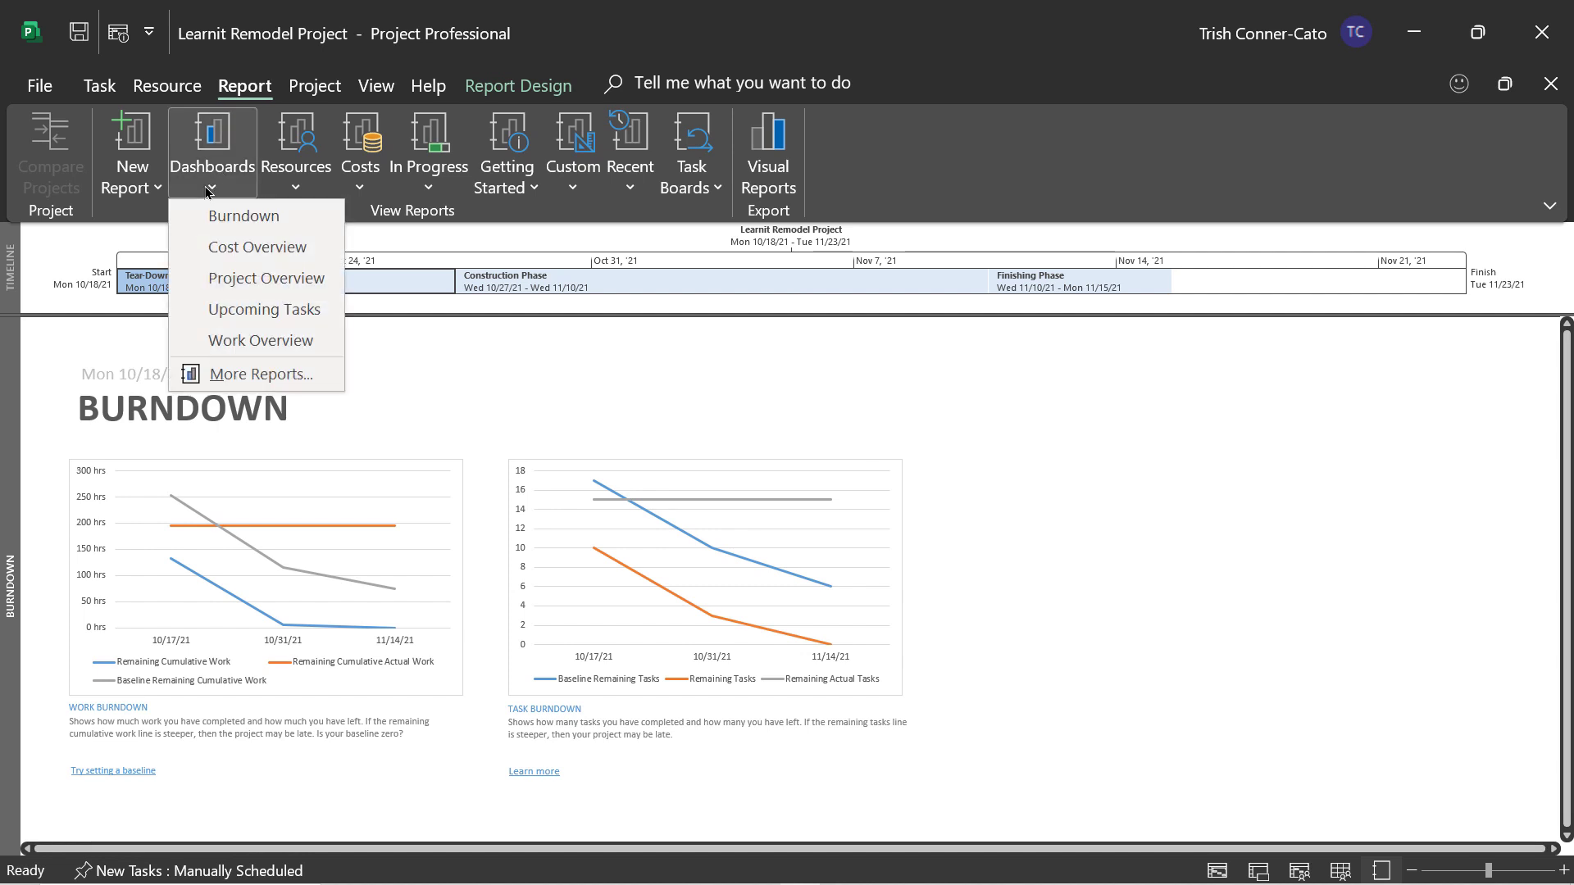
click(222, 250)
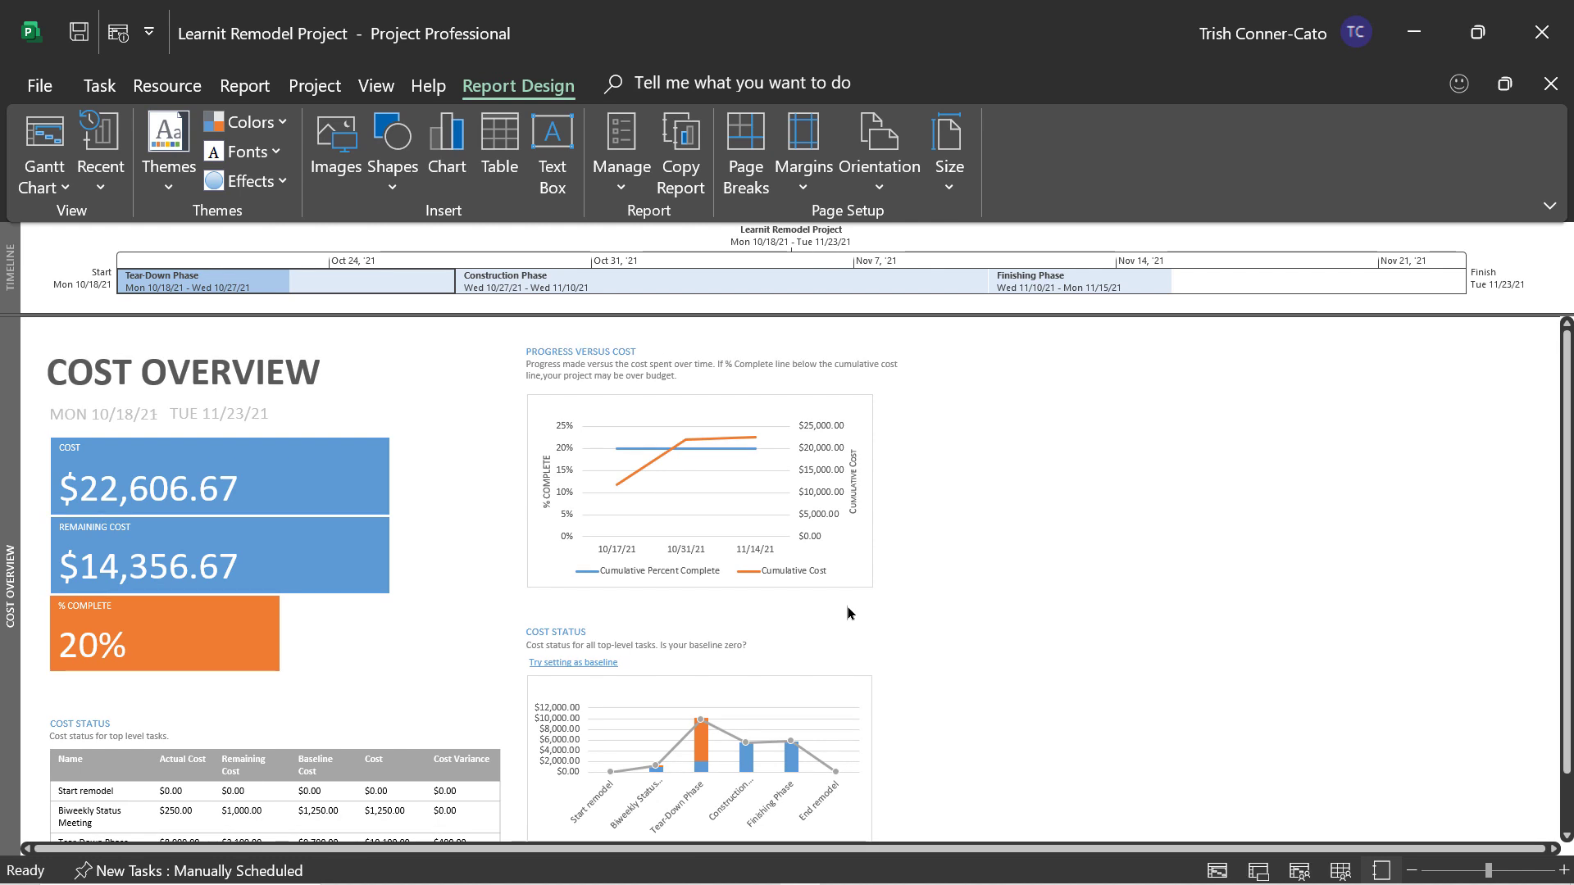
scroll(847, 612, down, 1)
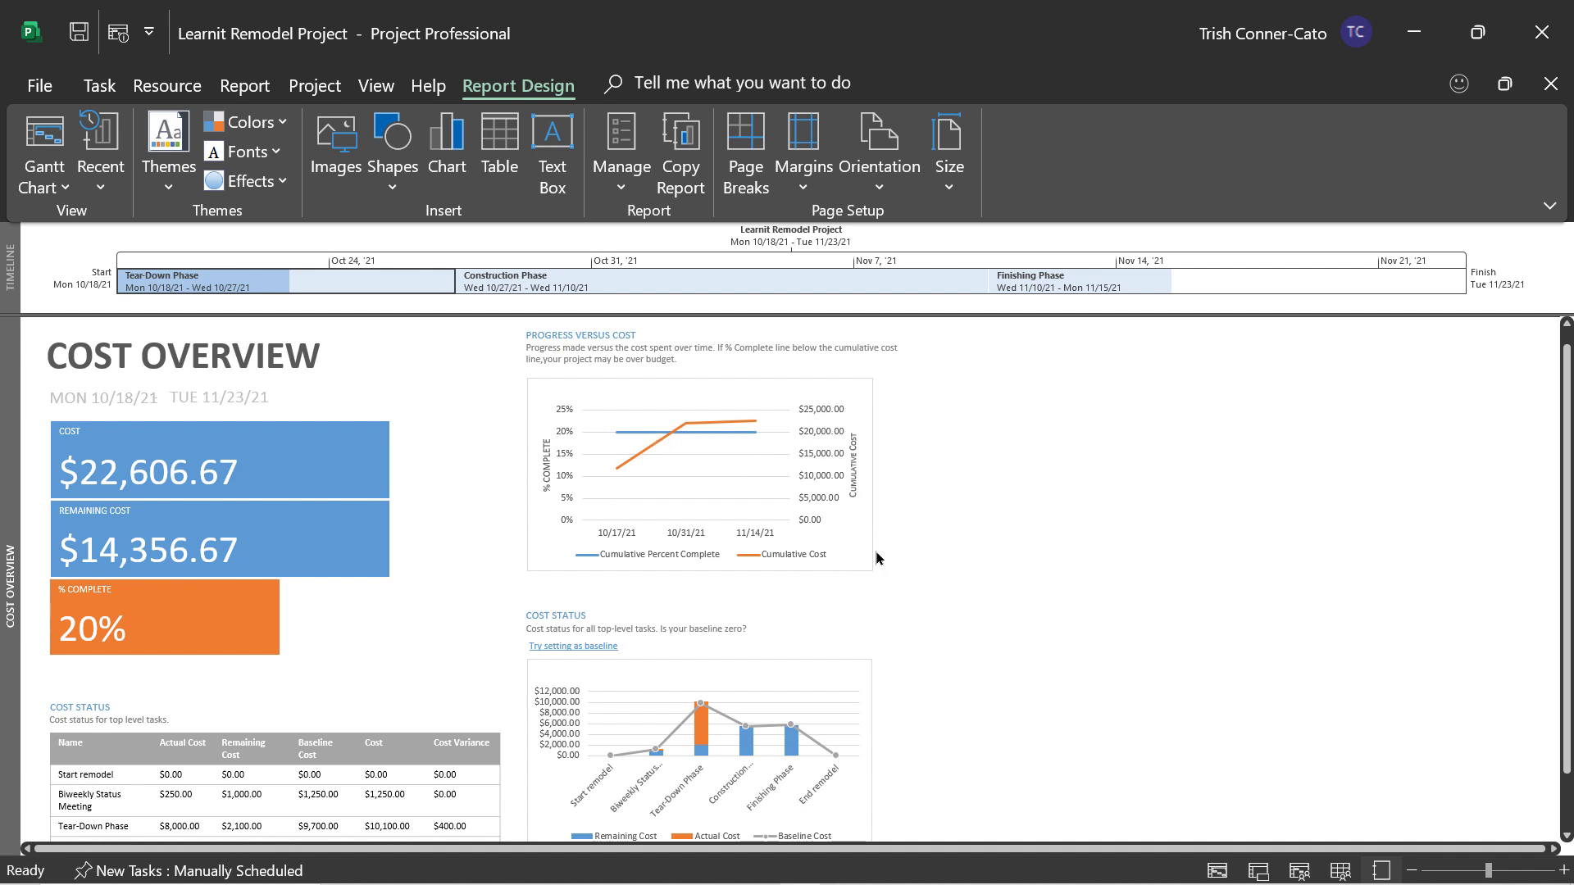
scroll(861, 561, down, 3)
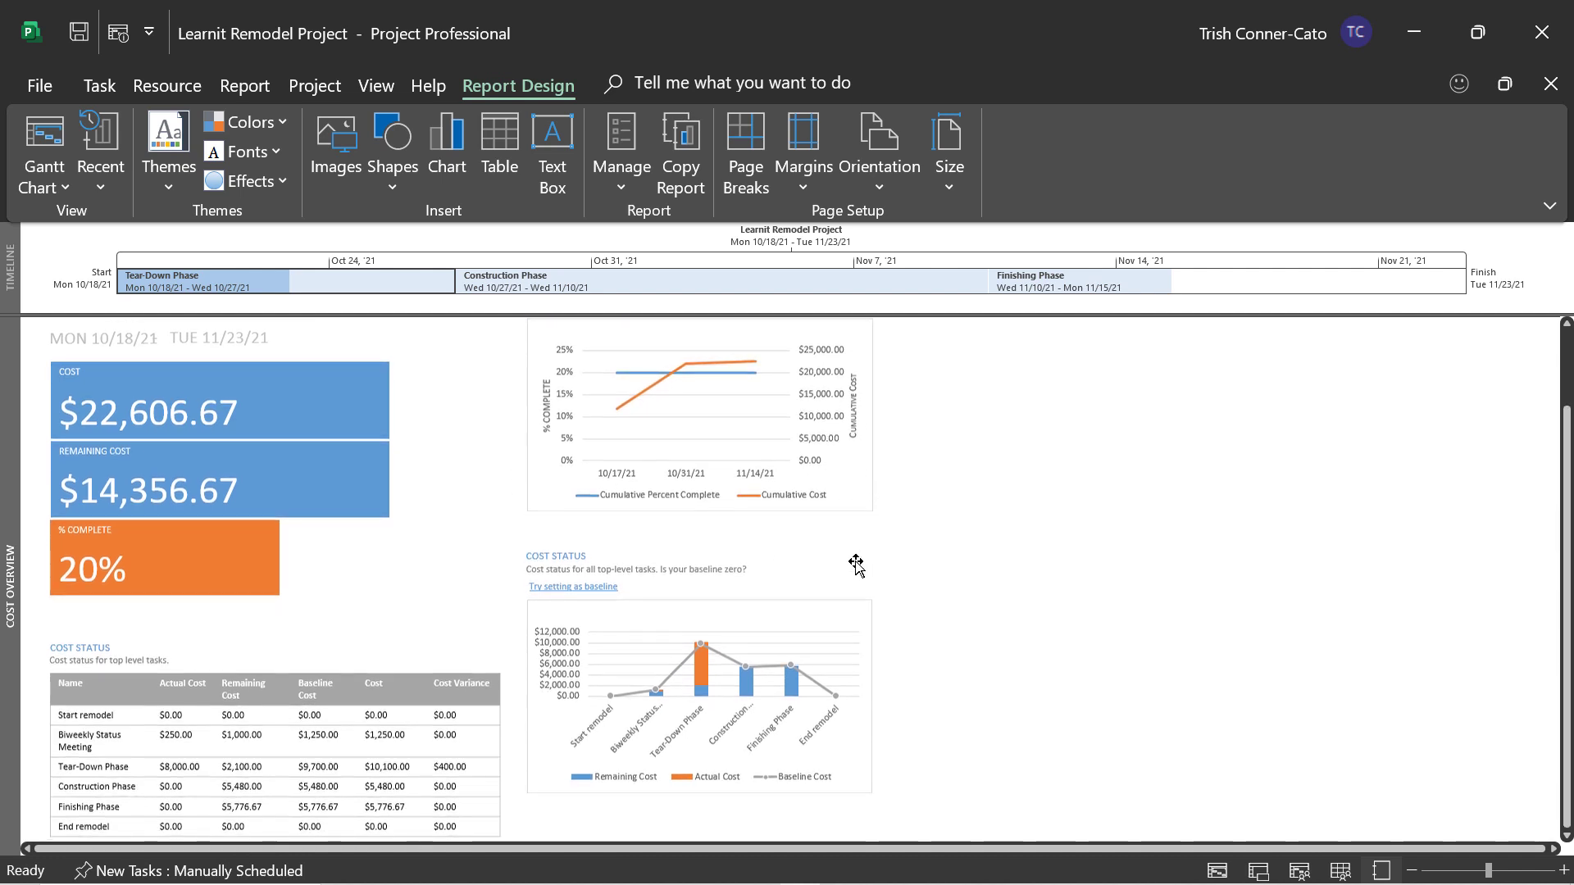
scroll(856, 564, up, 1)
scroll(720, 667, down, 2)
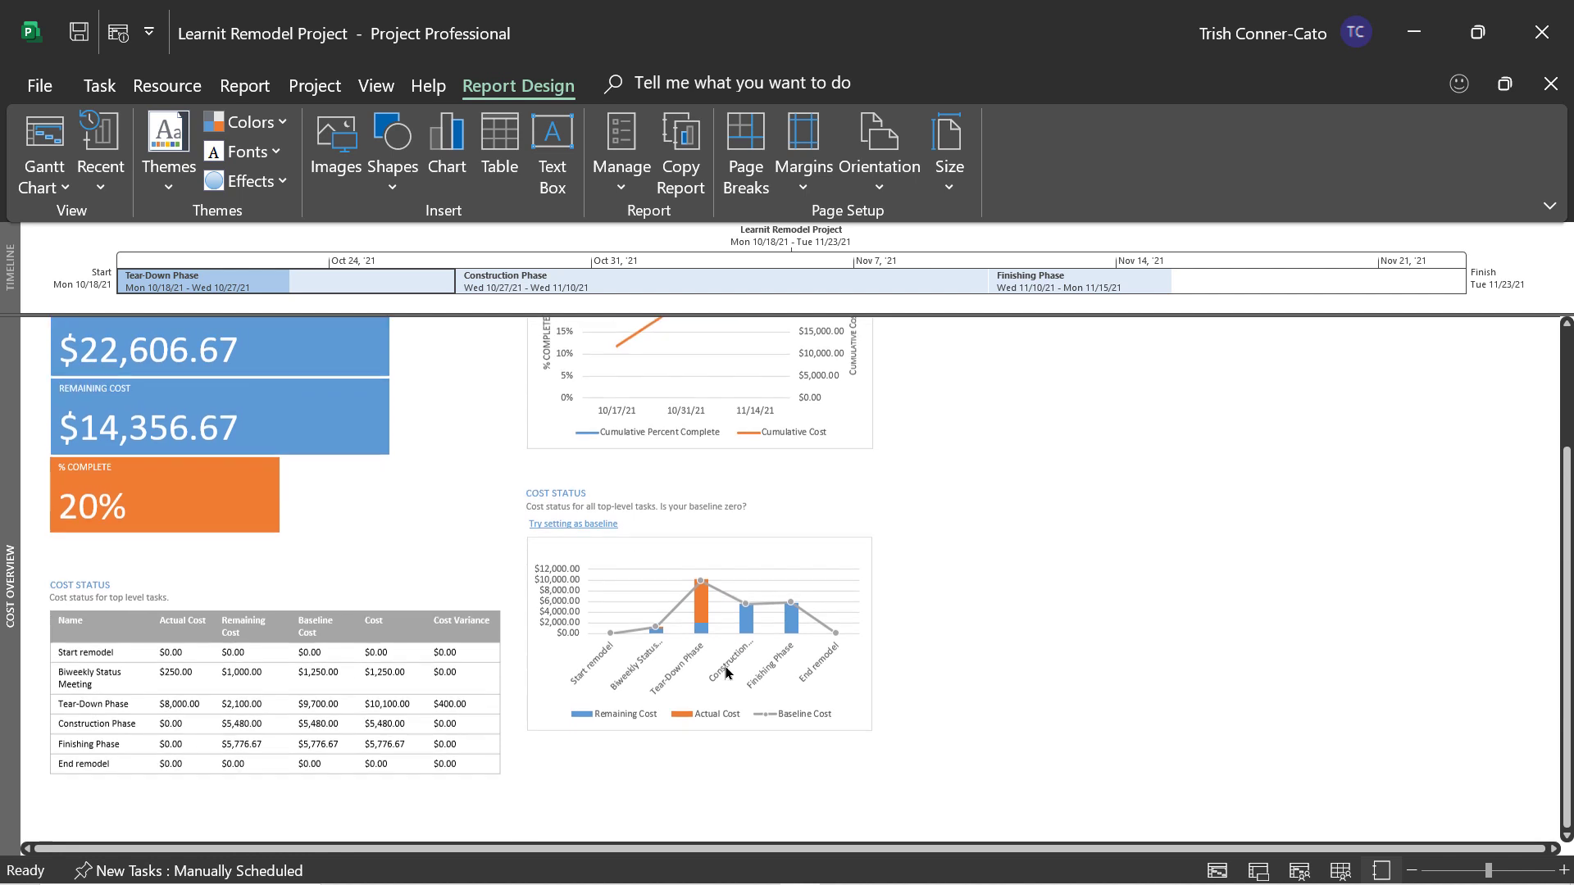
scroll(725, 672, up, 3)
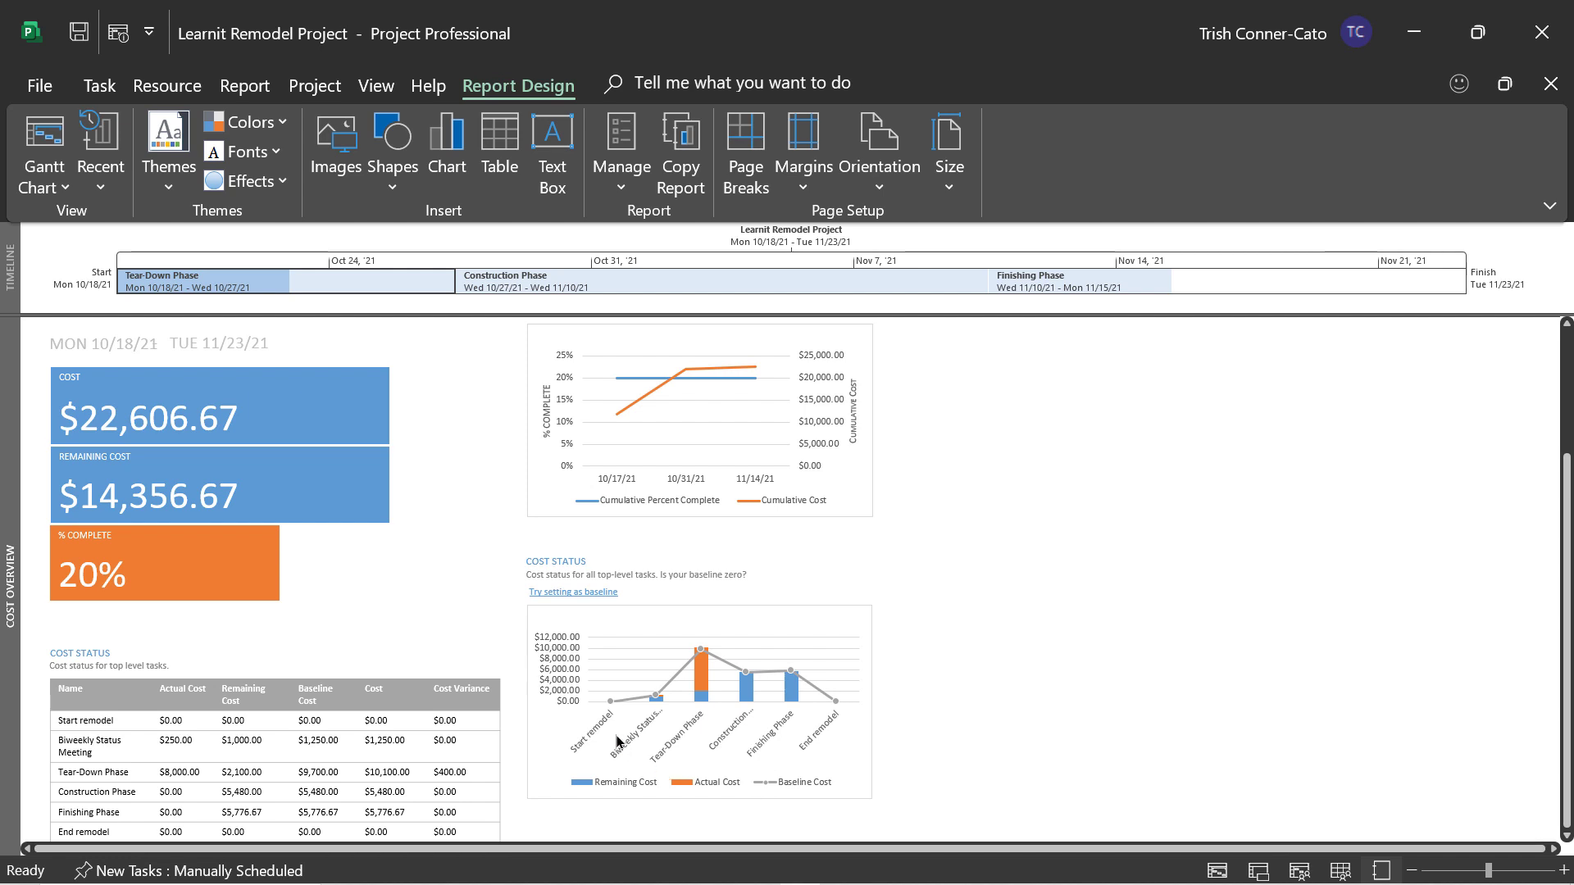
Inspect the Cost Overview report's cost status chart and the cost status table for top-level tasks
click(800, 628)
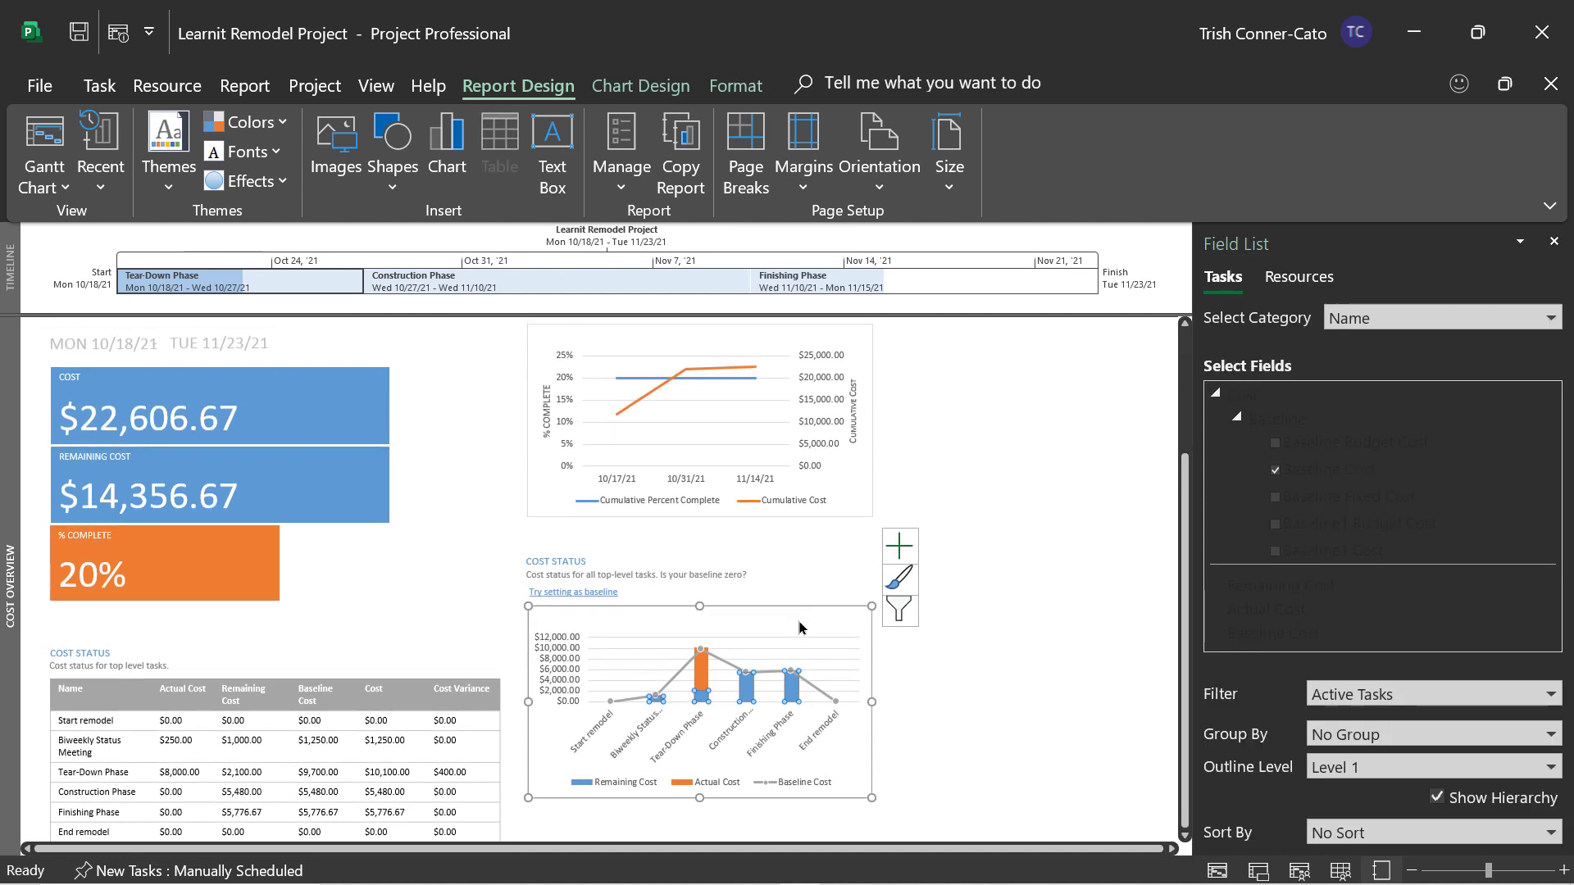
click(893, 660)
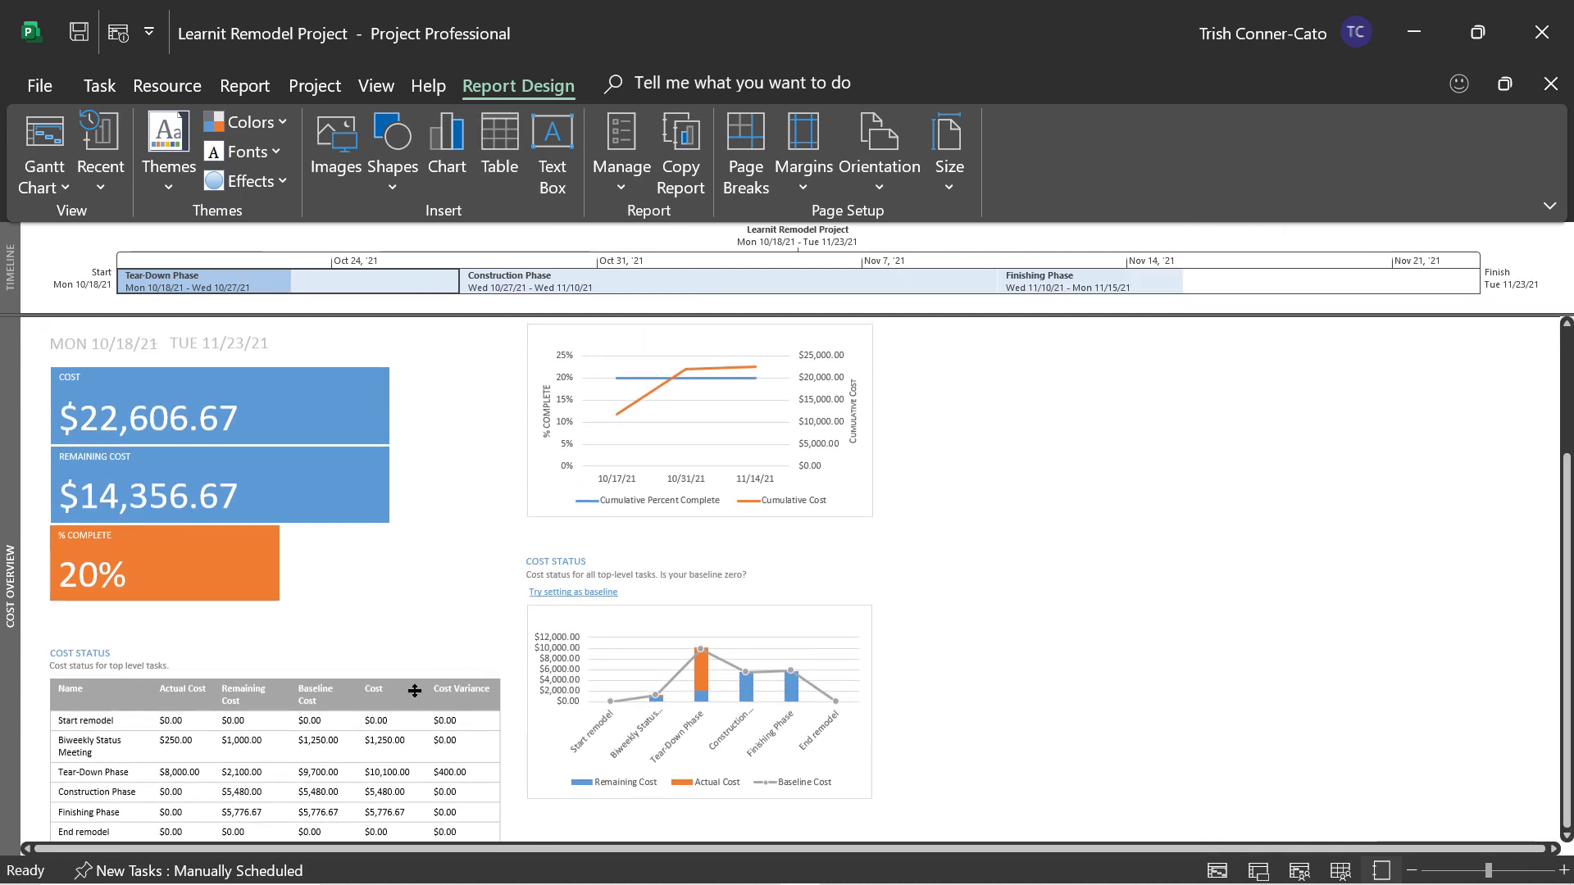
scroll(344, 690, down, 1)
scroll(376, 690, up, 1)
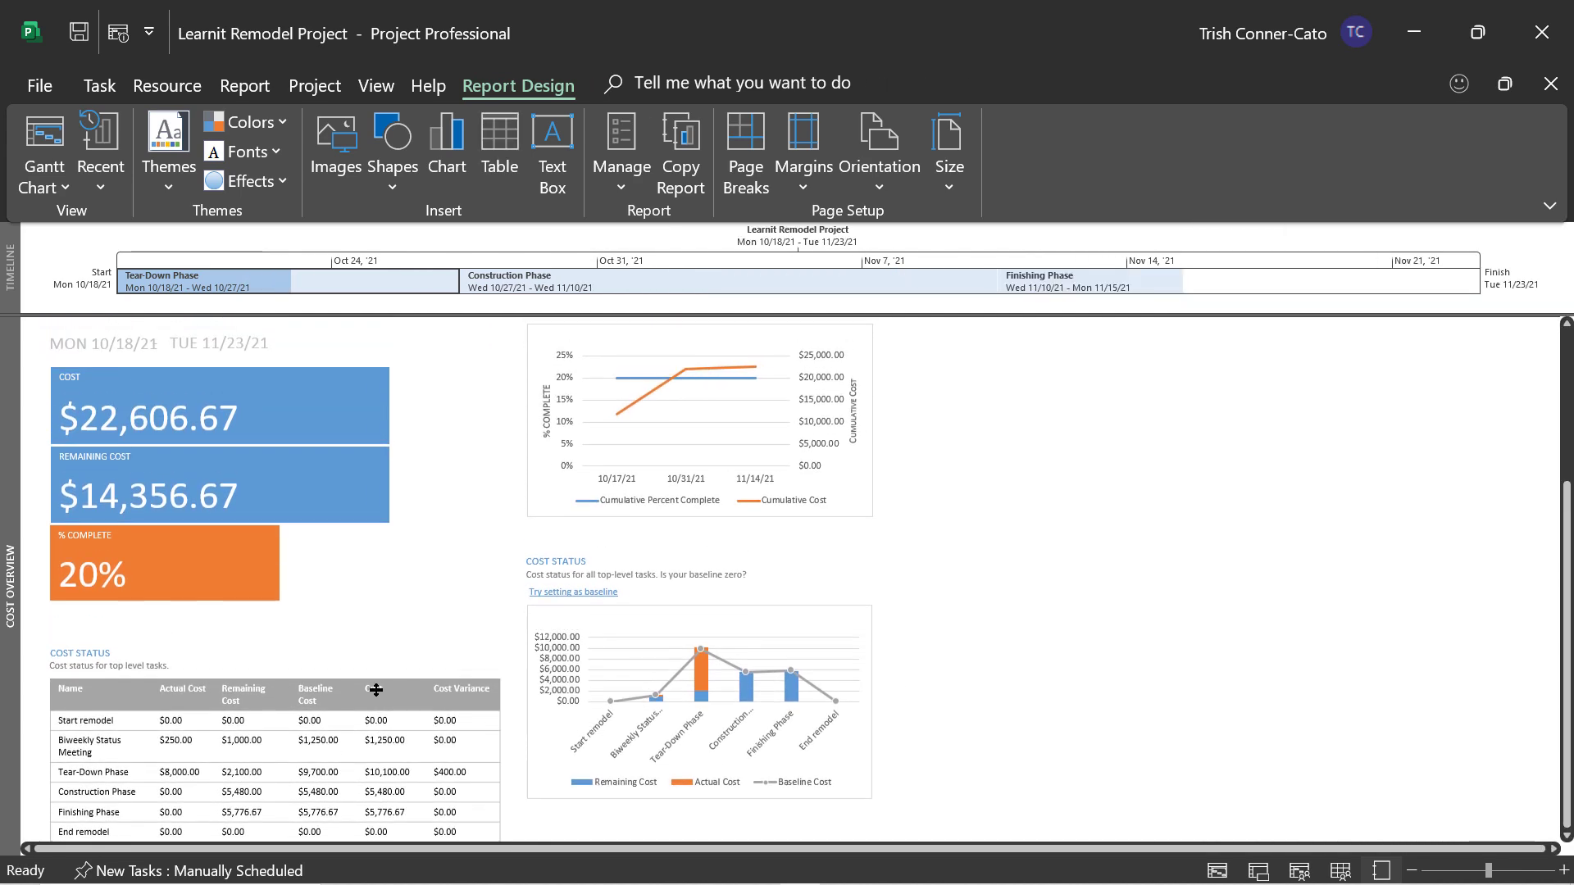
scroll(376, 690, down, 1)
scroll(376, 690, up, 1)
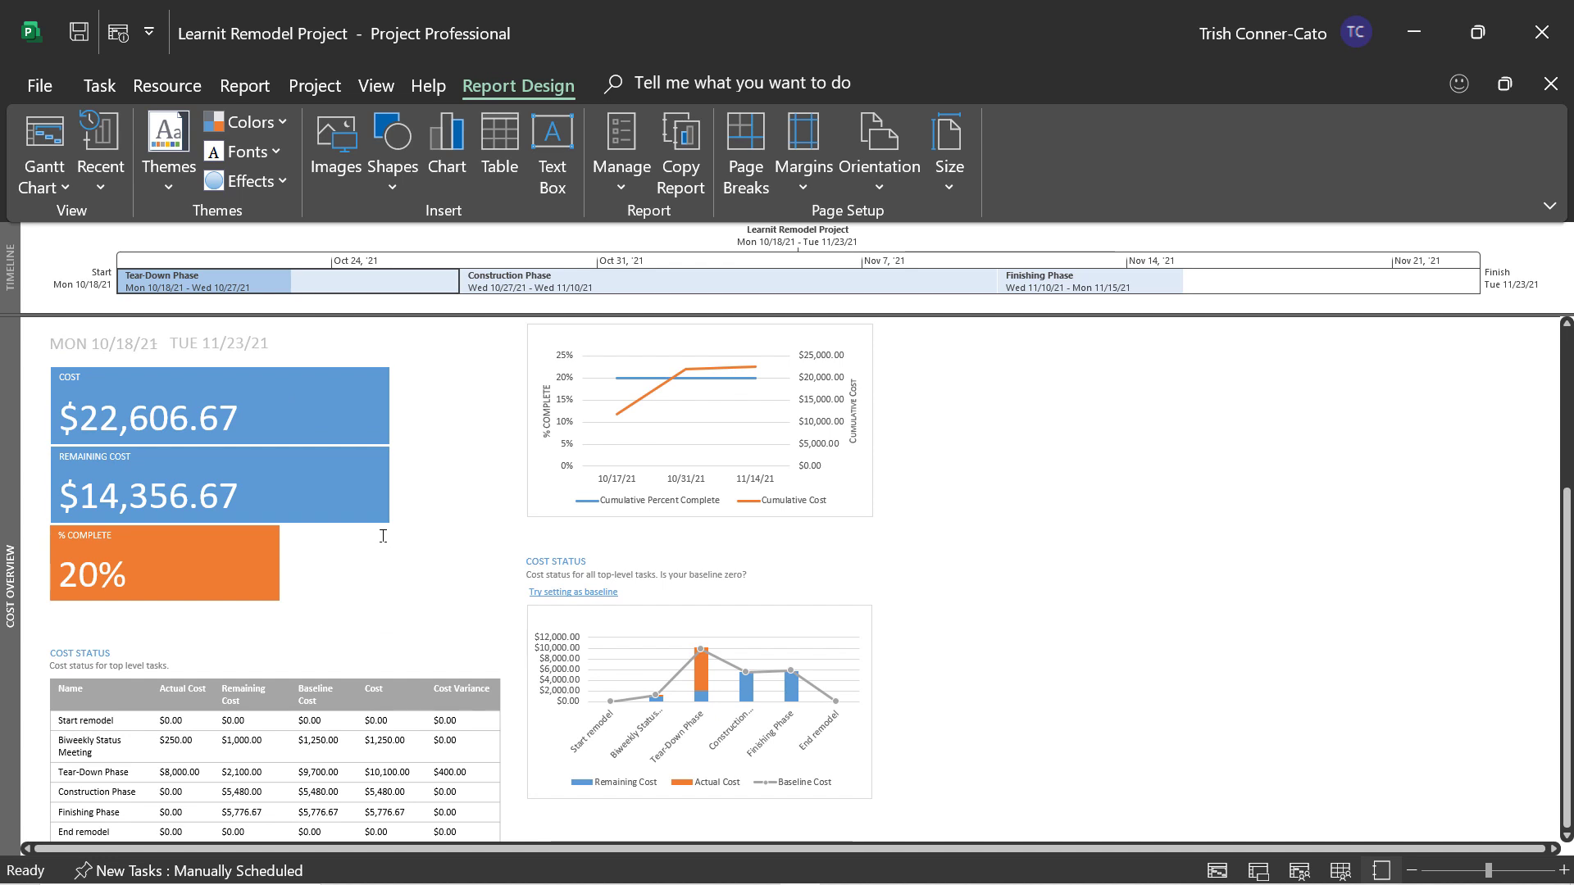
Open the Project Overview dashboard report and review the % Complete chart and its description
click(248, 90)
click(221, 185)
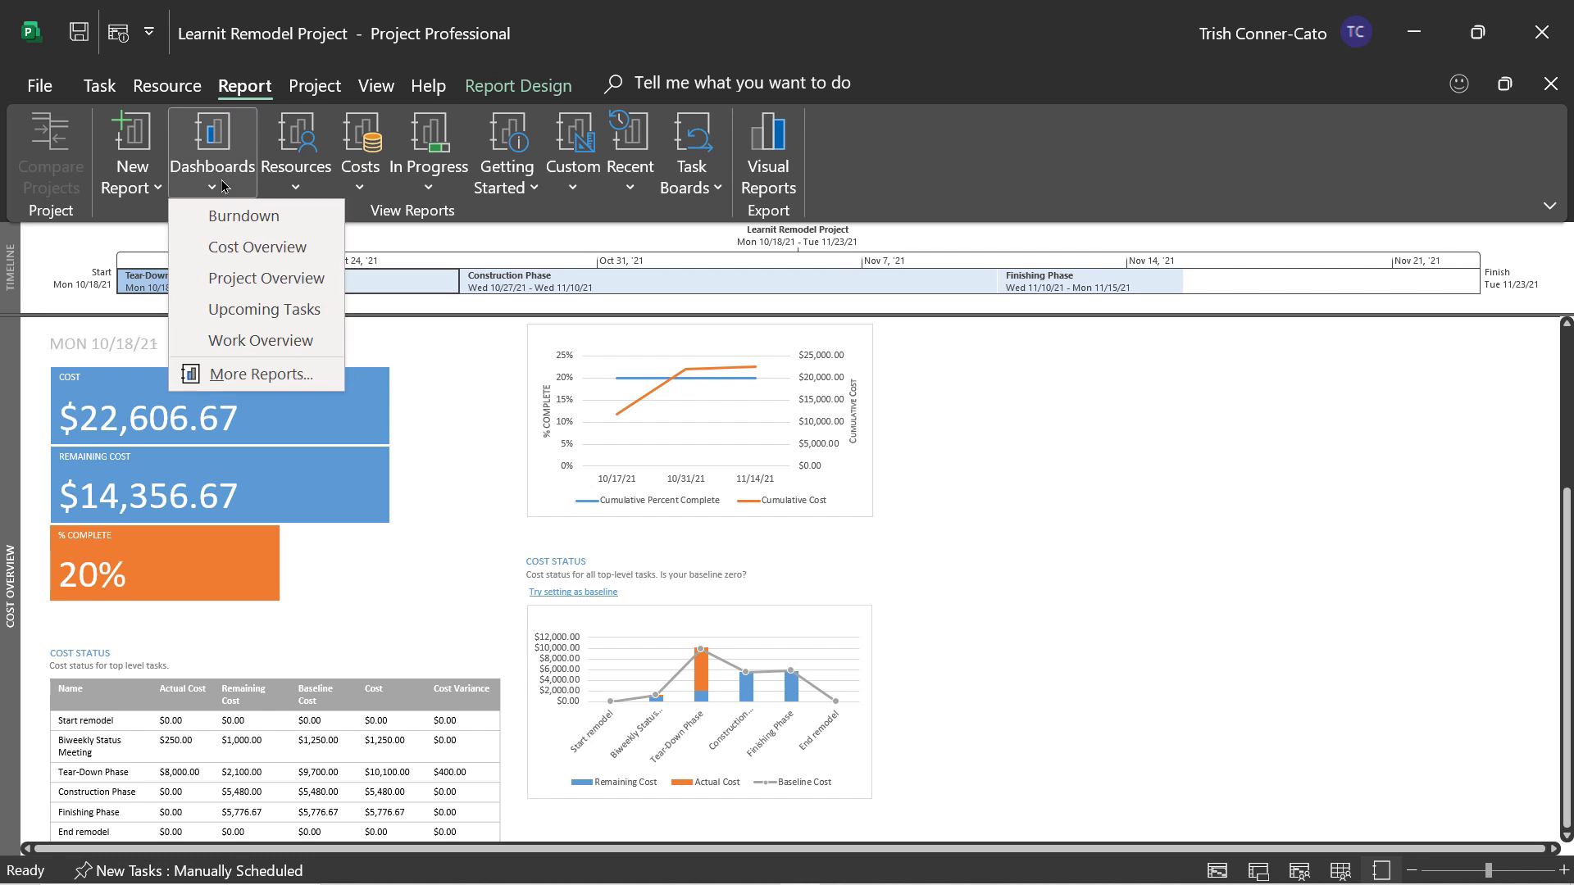
click(264, 278)
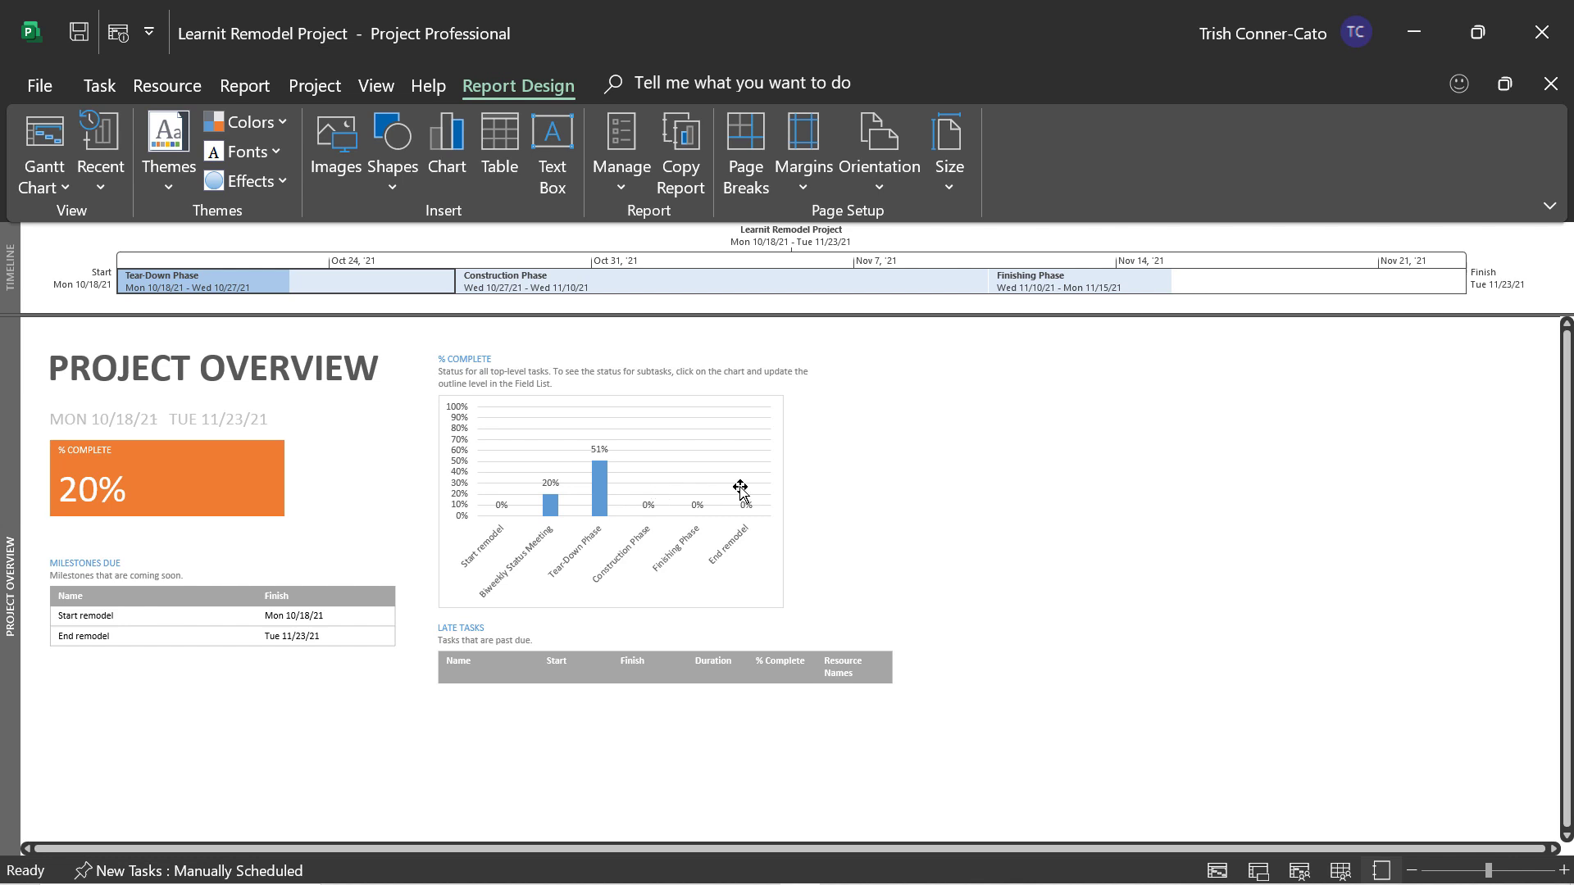
click(611, 374)
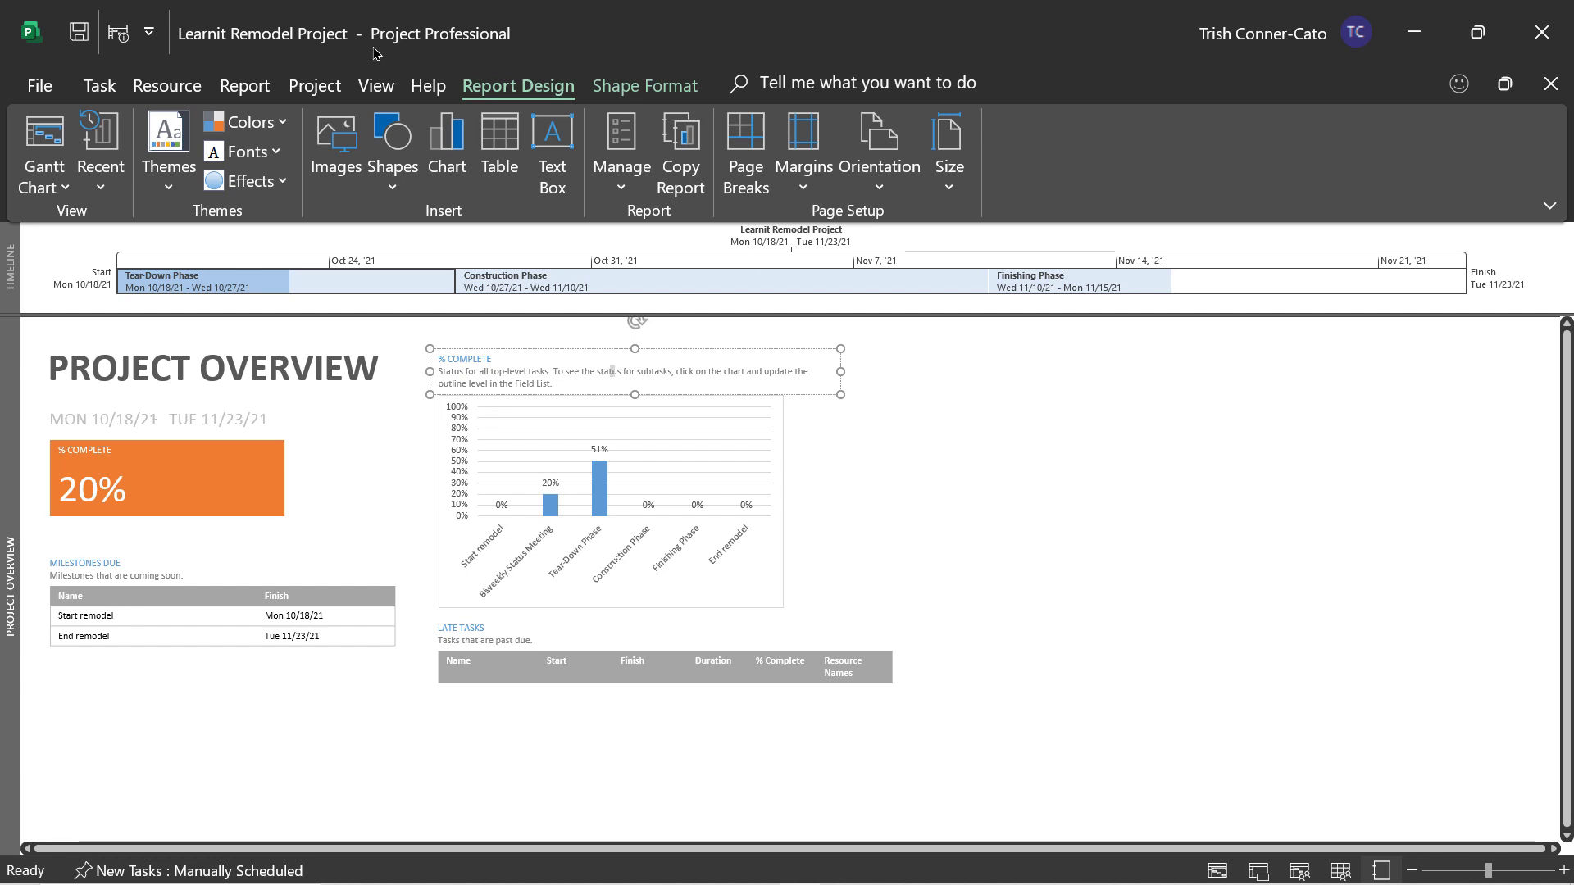
Open the Upcoming Tasks dashboard report to view remaining tasks and tasks starting soon
click(244, 85)
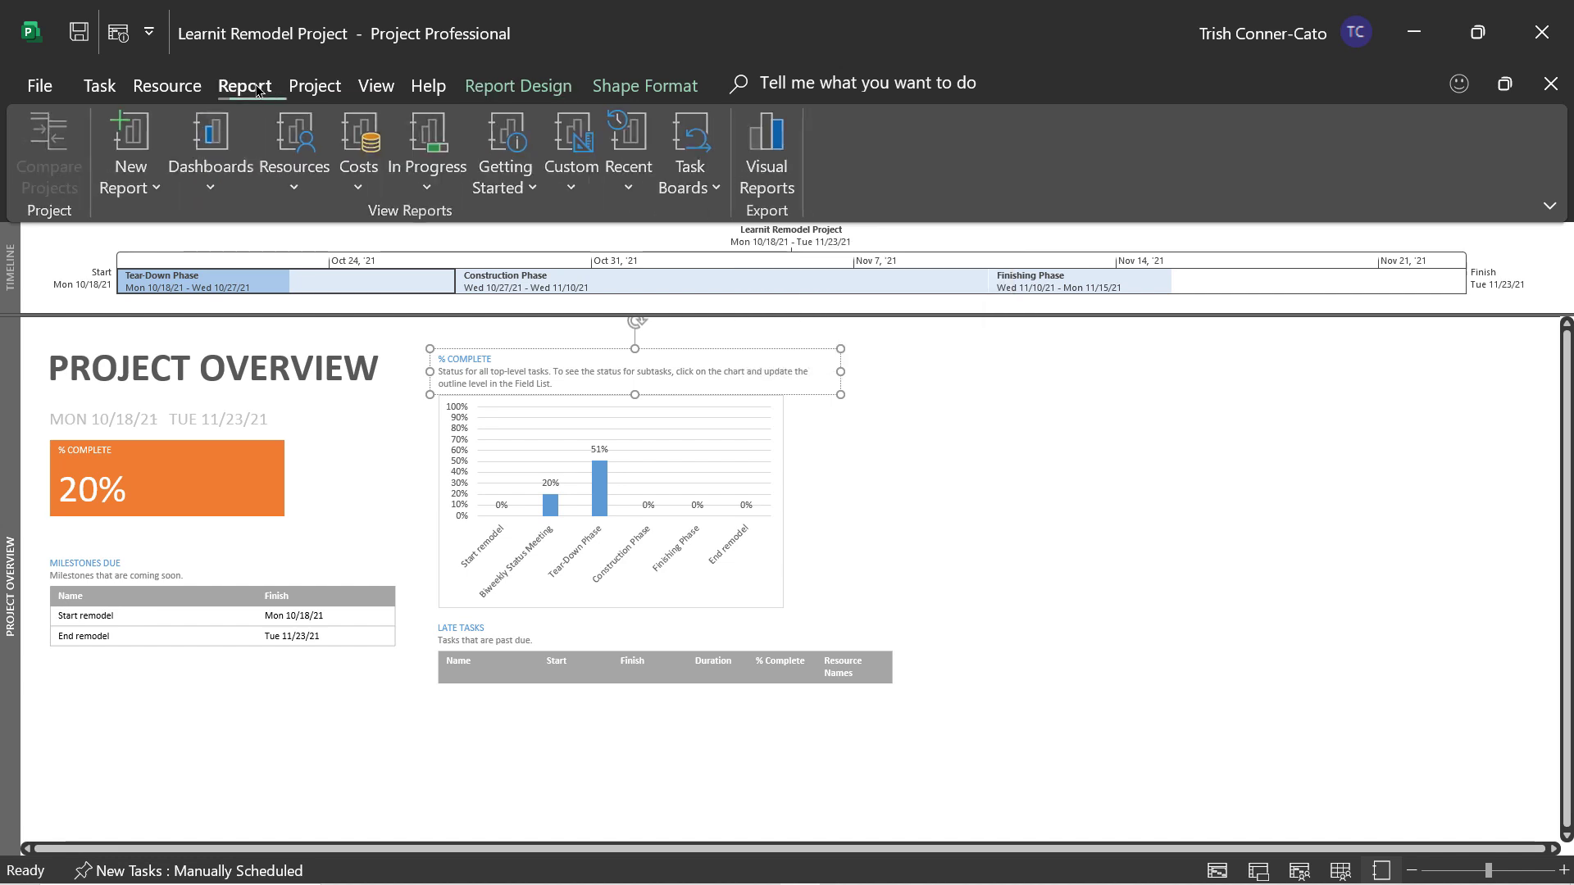
click(208, 194)
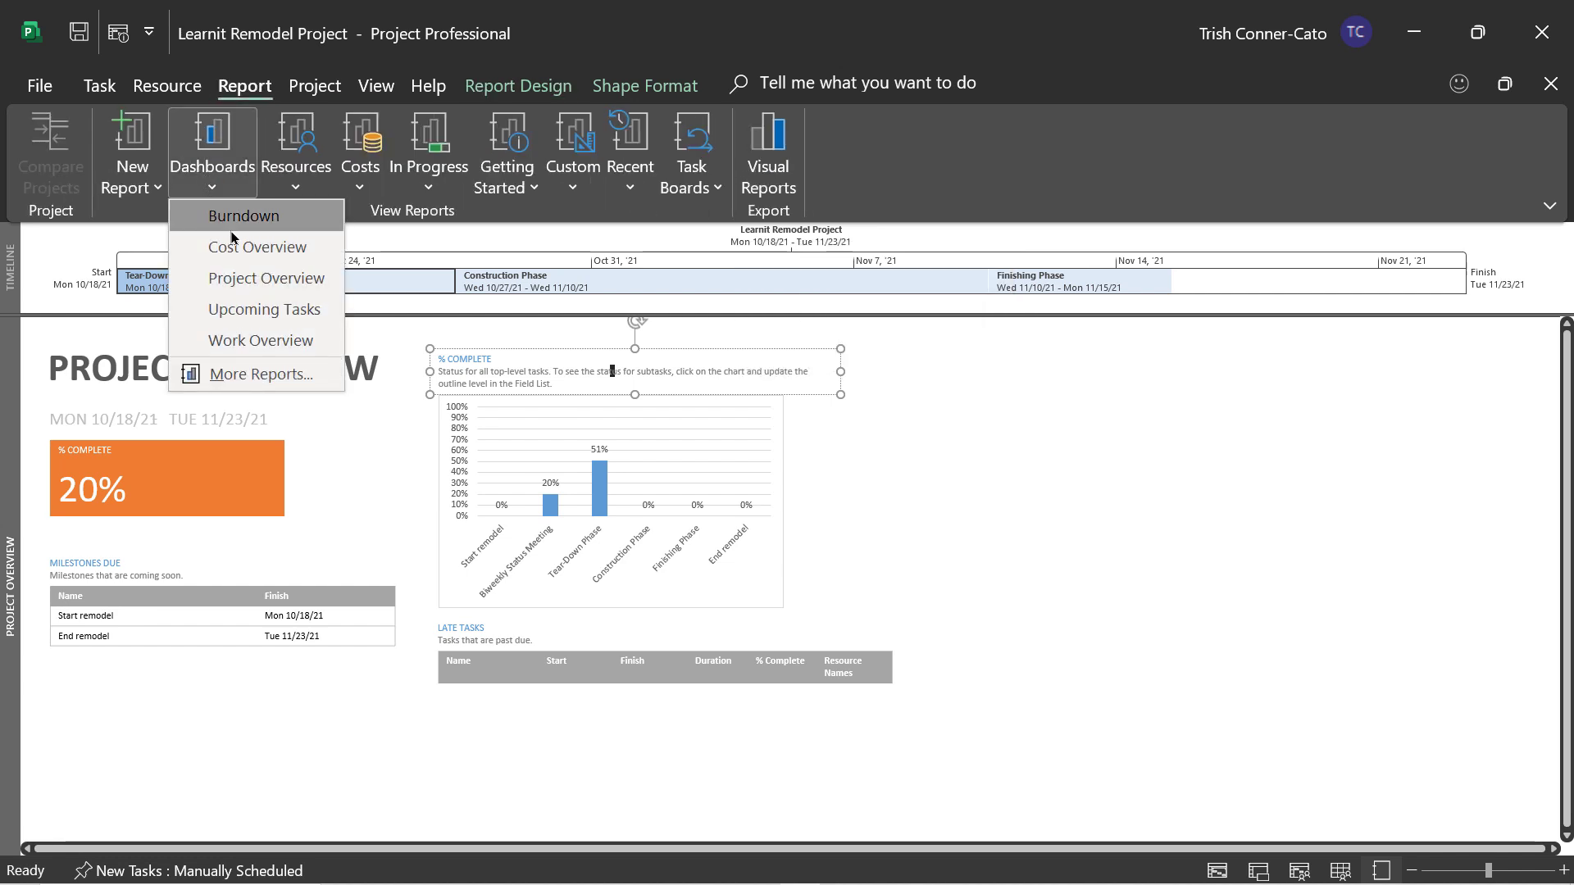
click(263, 309)
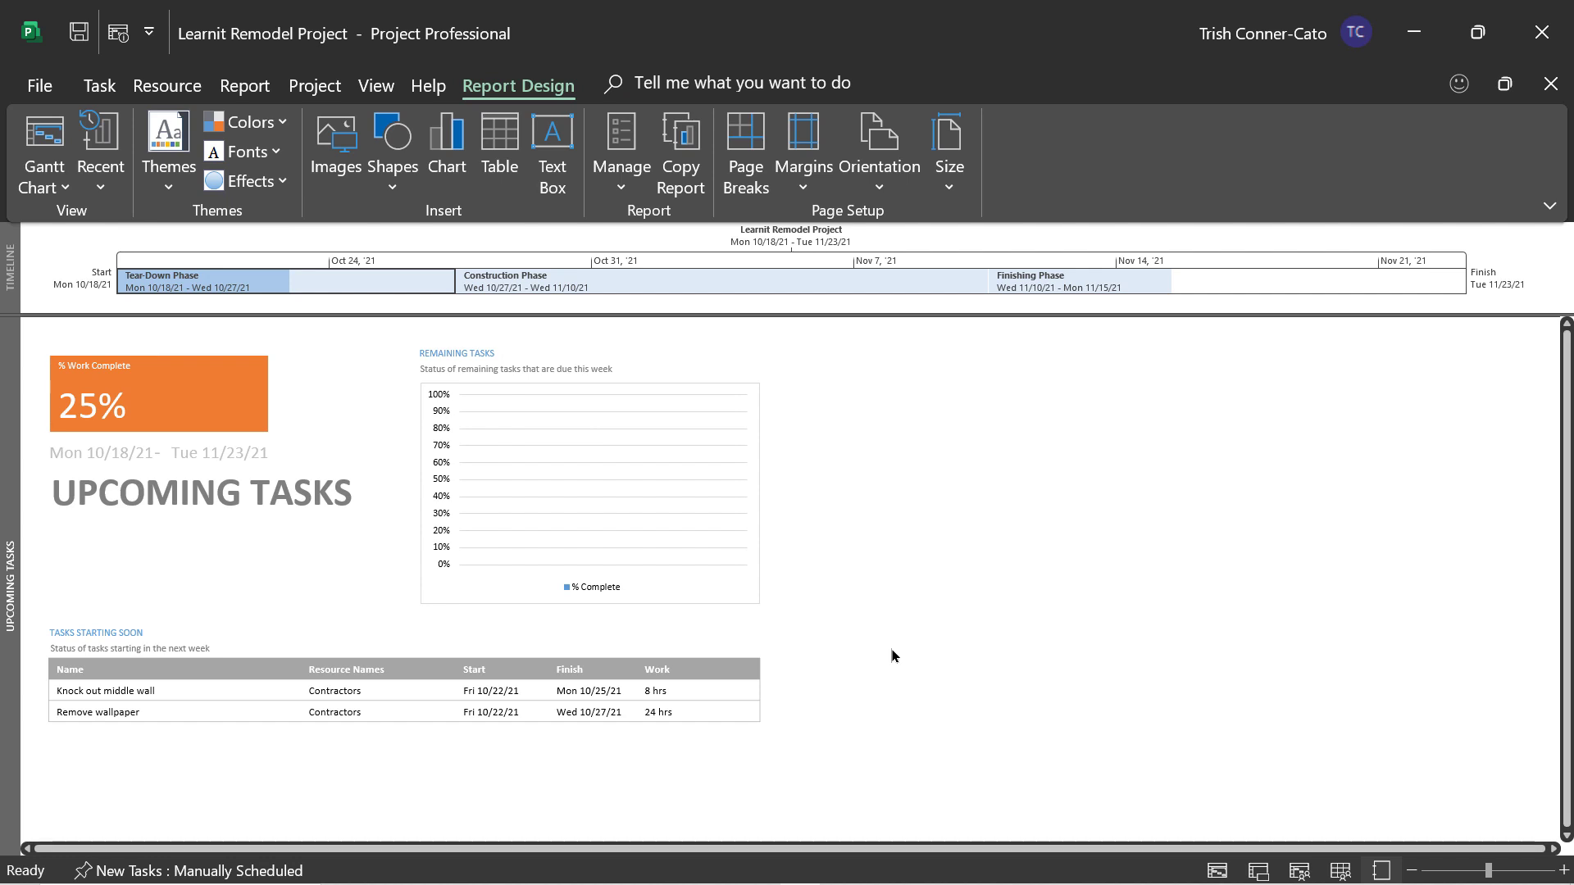
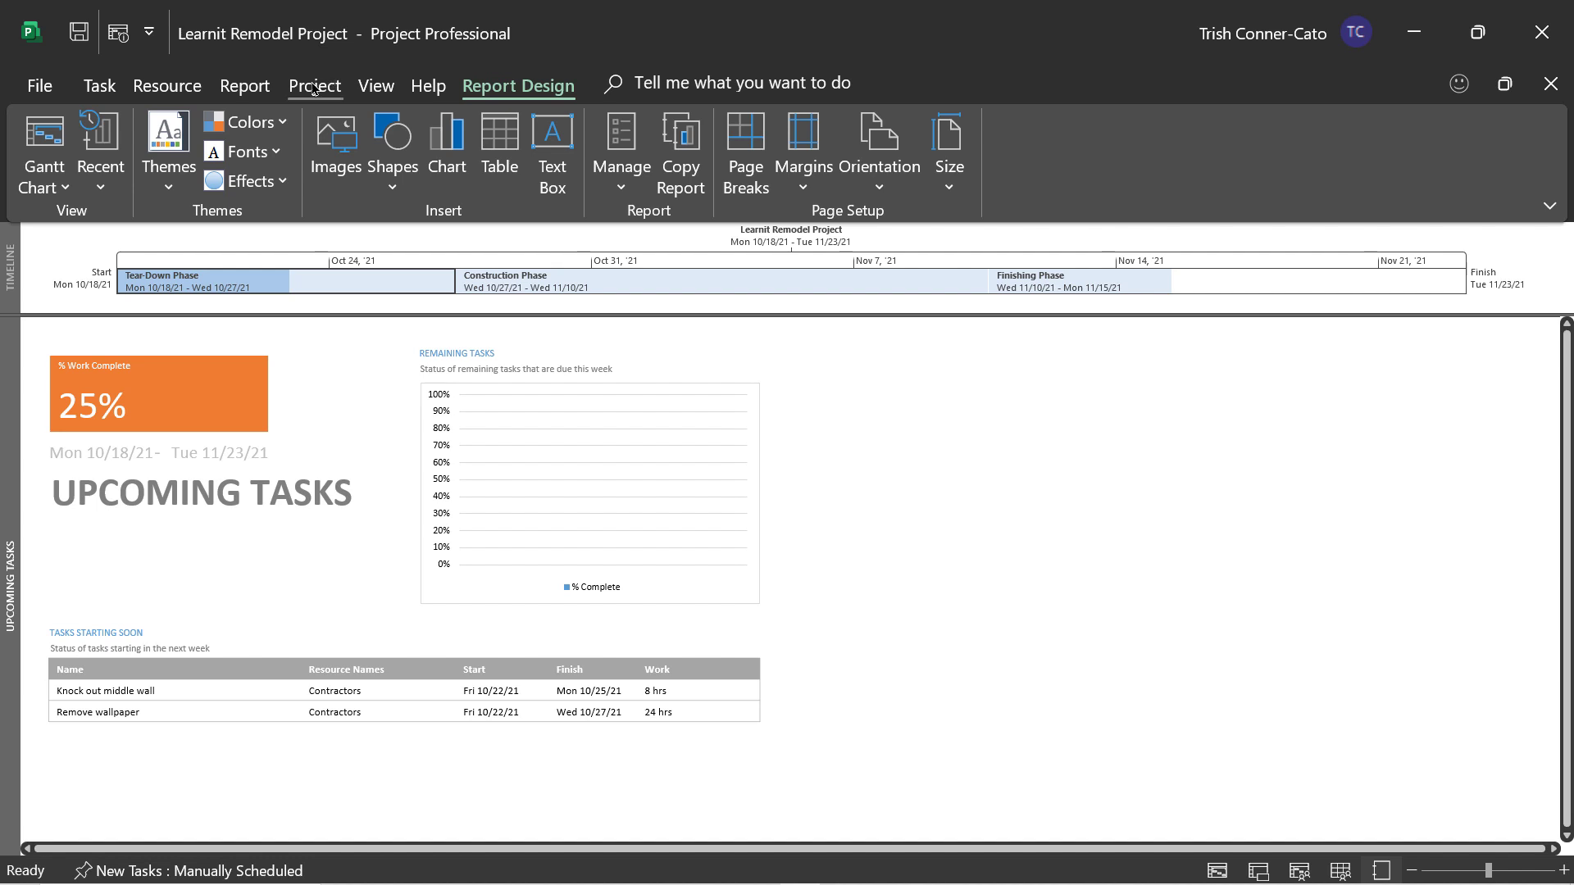
Open the Work Overview dashboard report and inspect its work burndown chart, work stats chart and % Work Complete figure
click(257, 92)
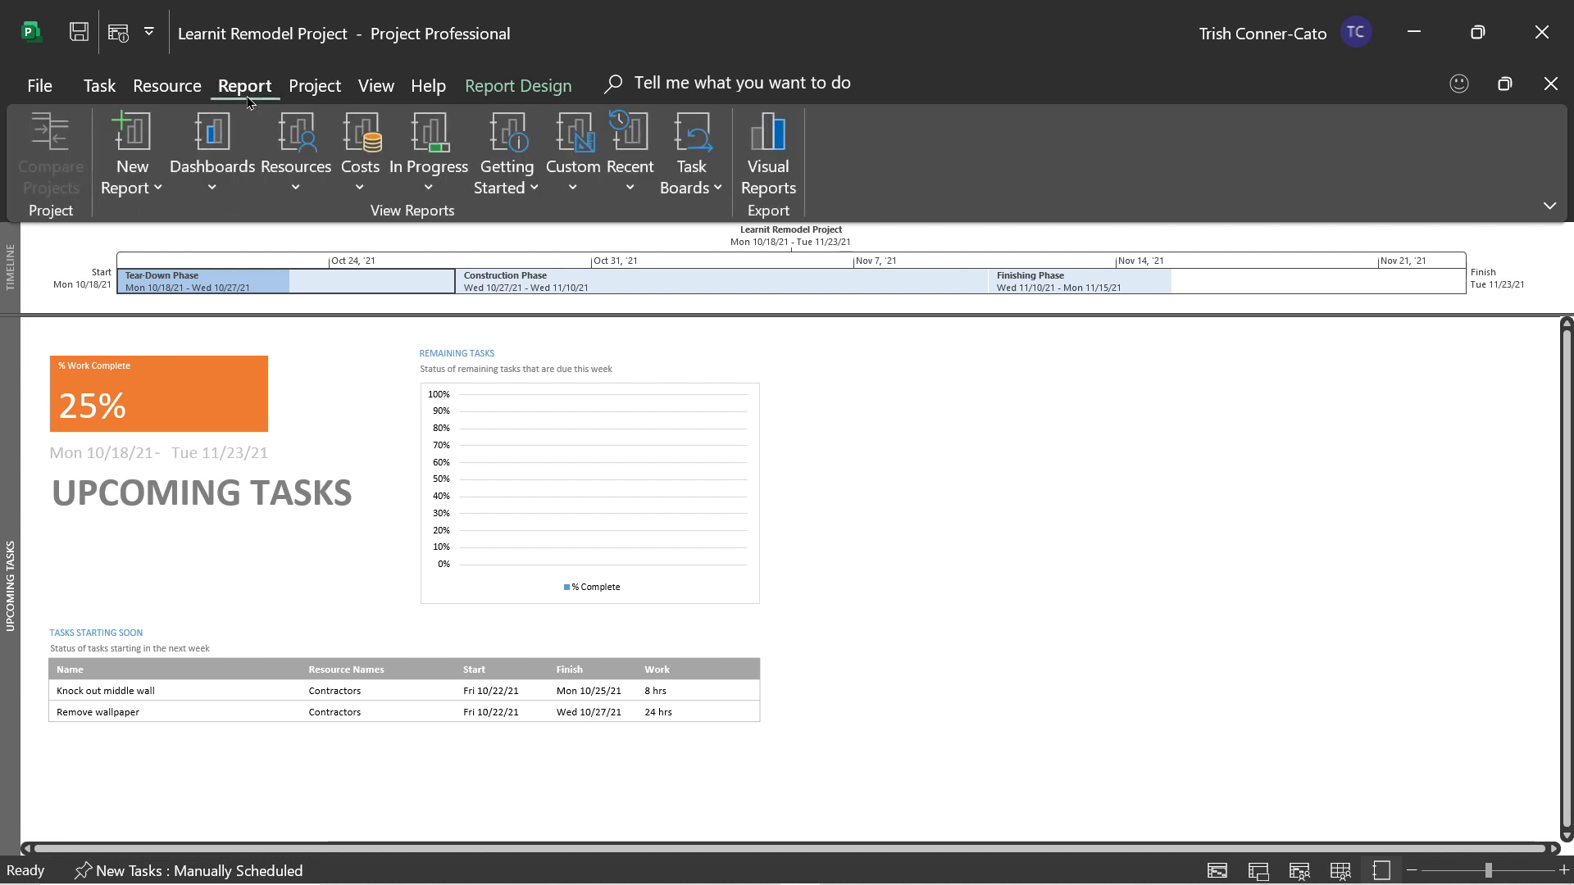
click(213, 188)
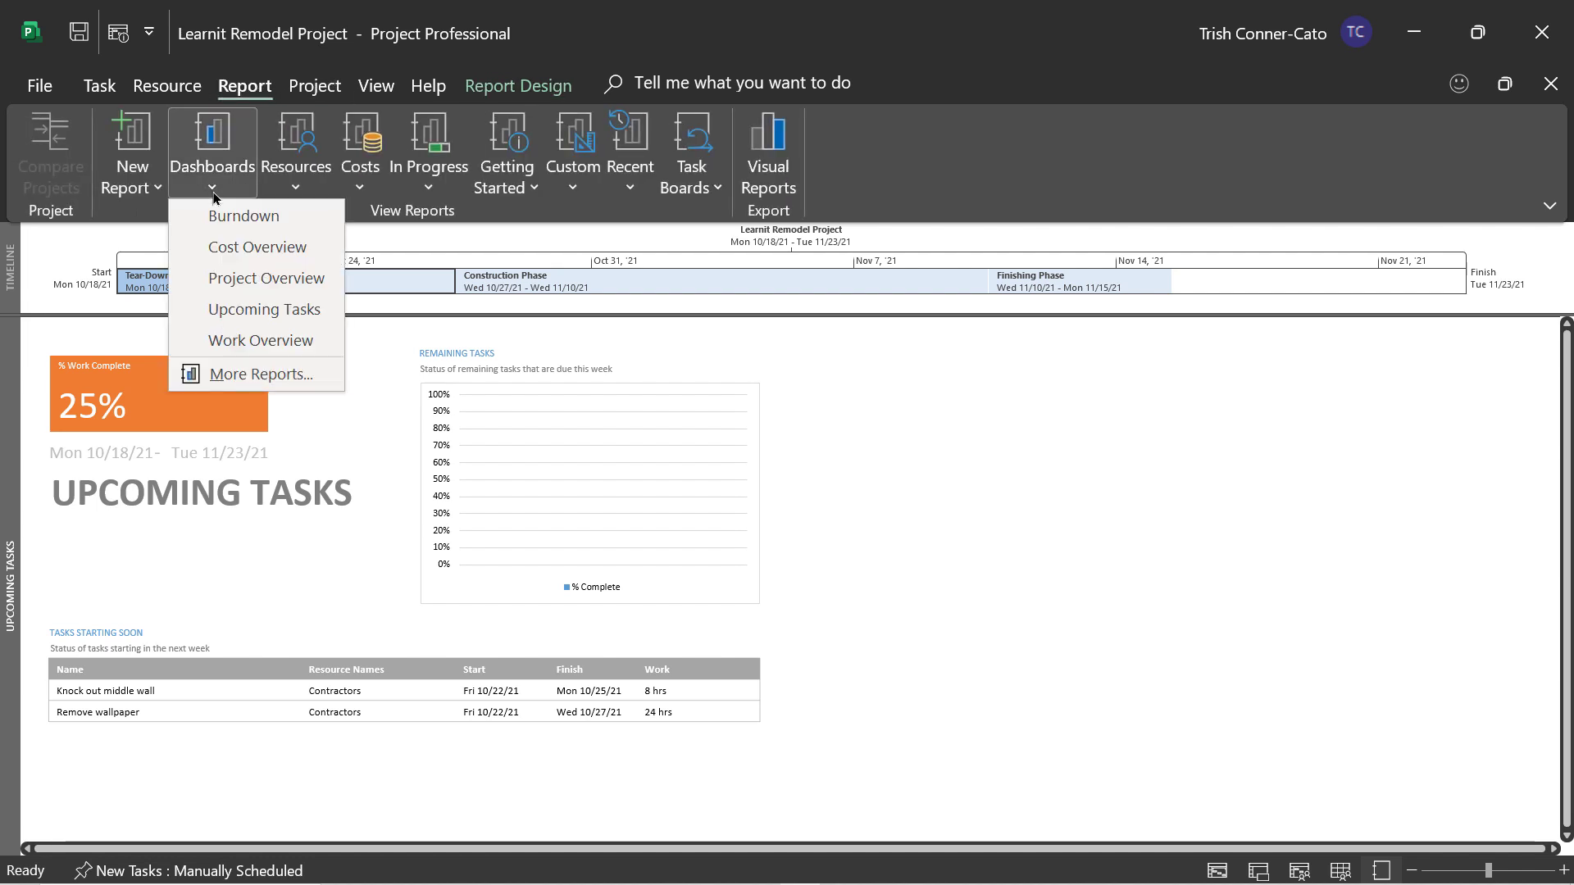
click(250, 345)
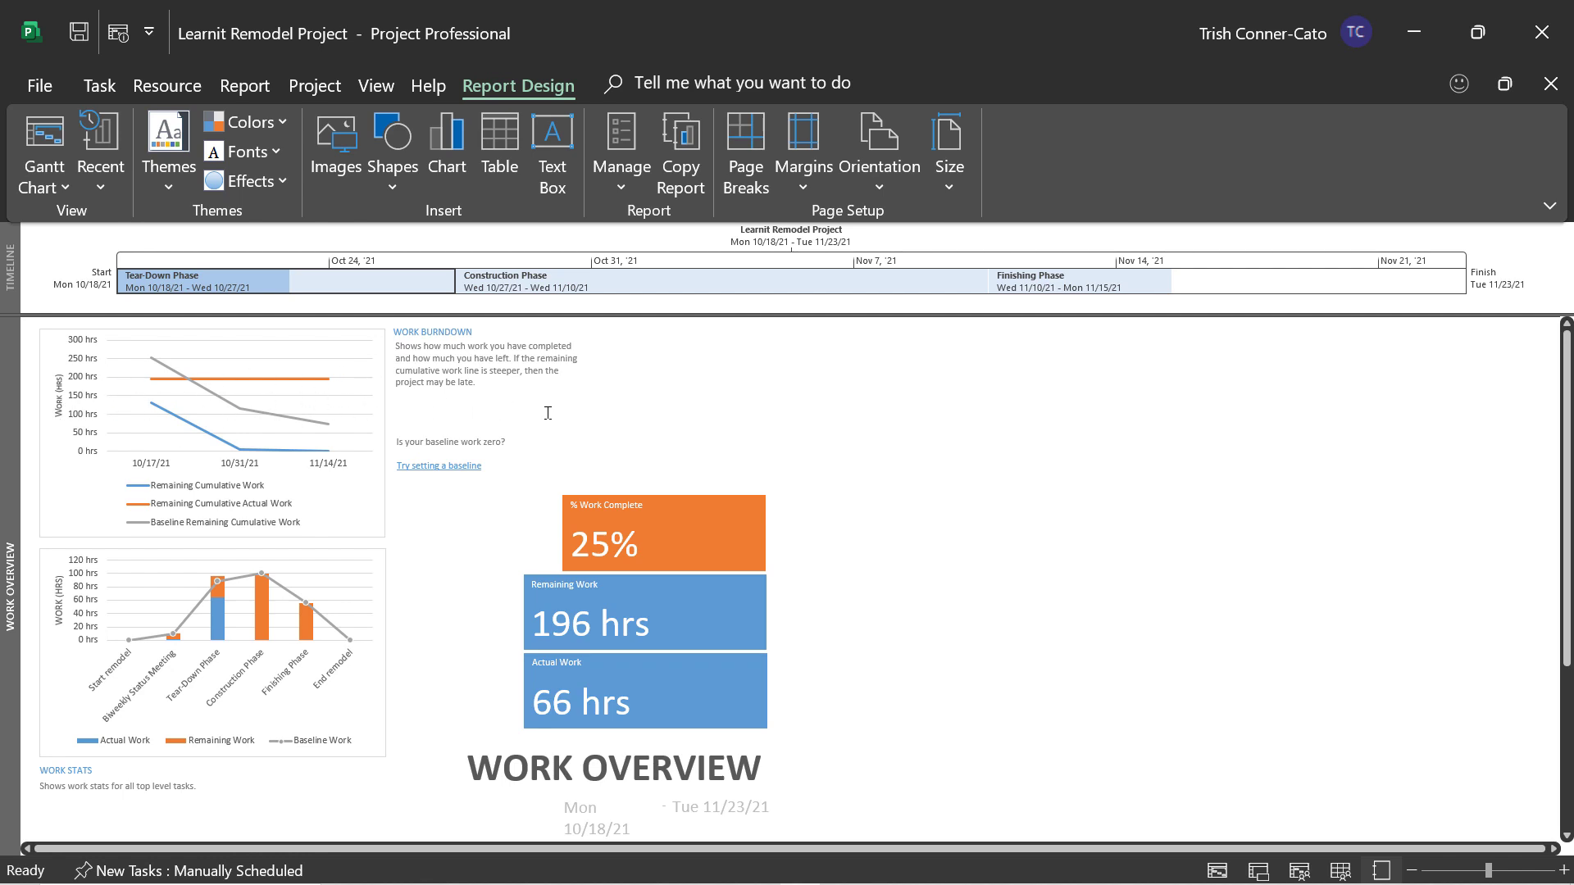
click(171, 416)
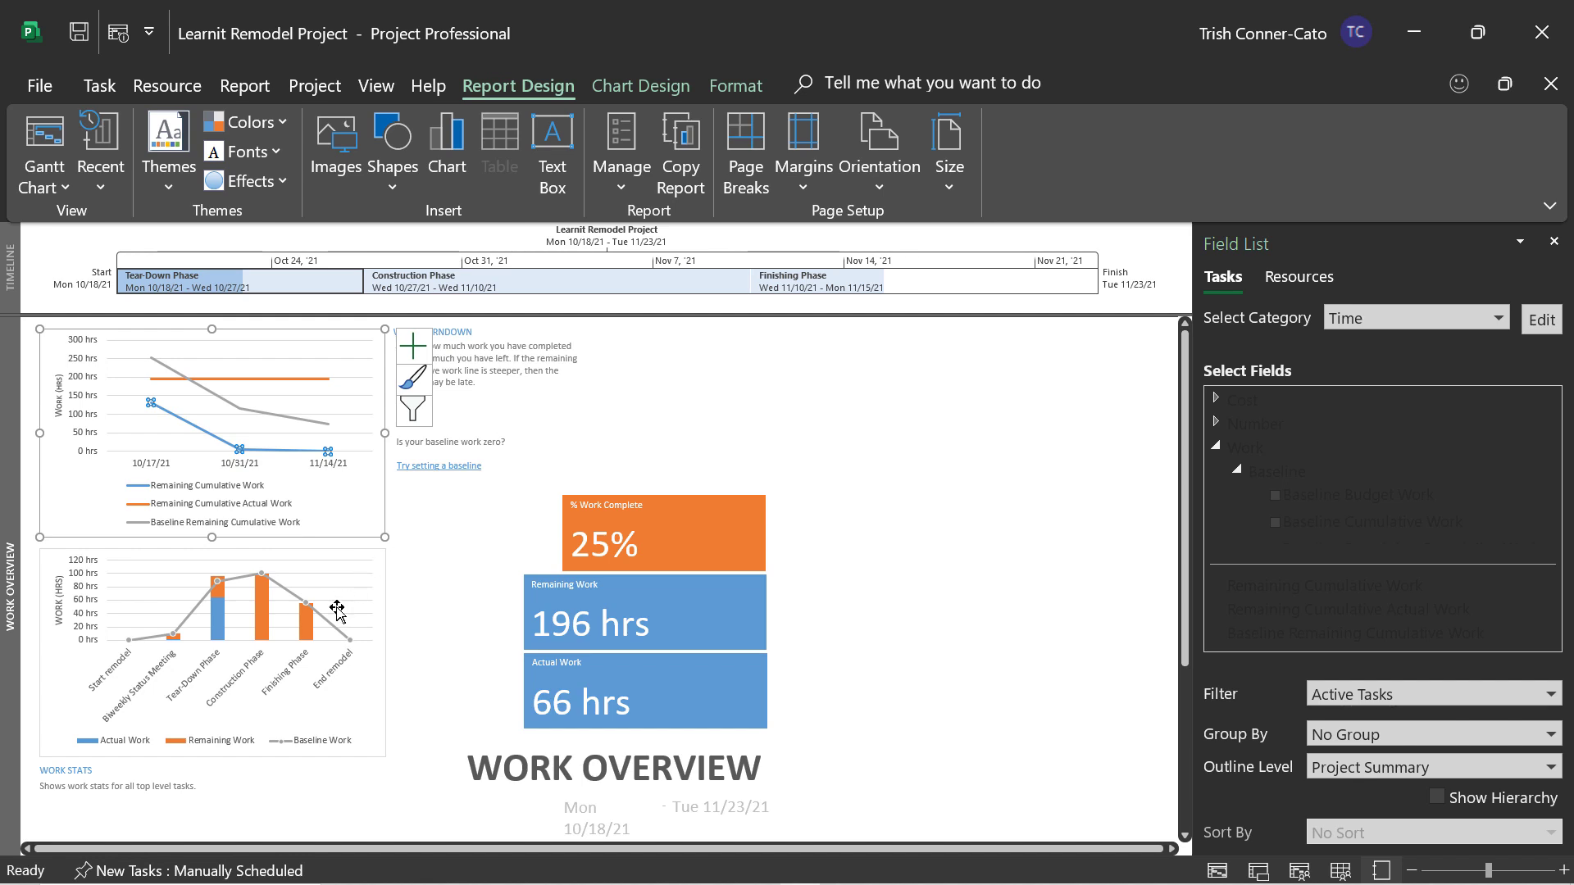
click(333, 698)
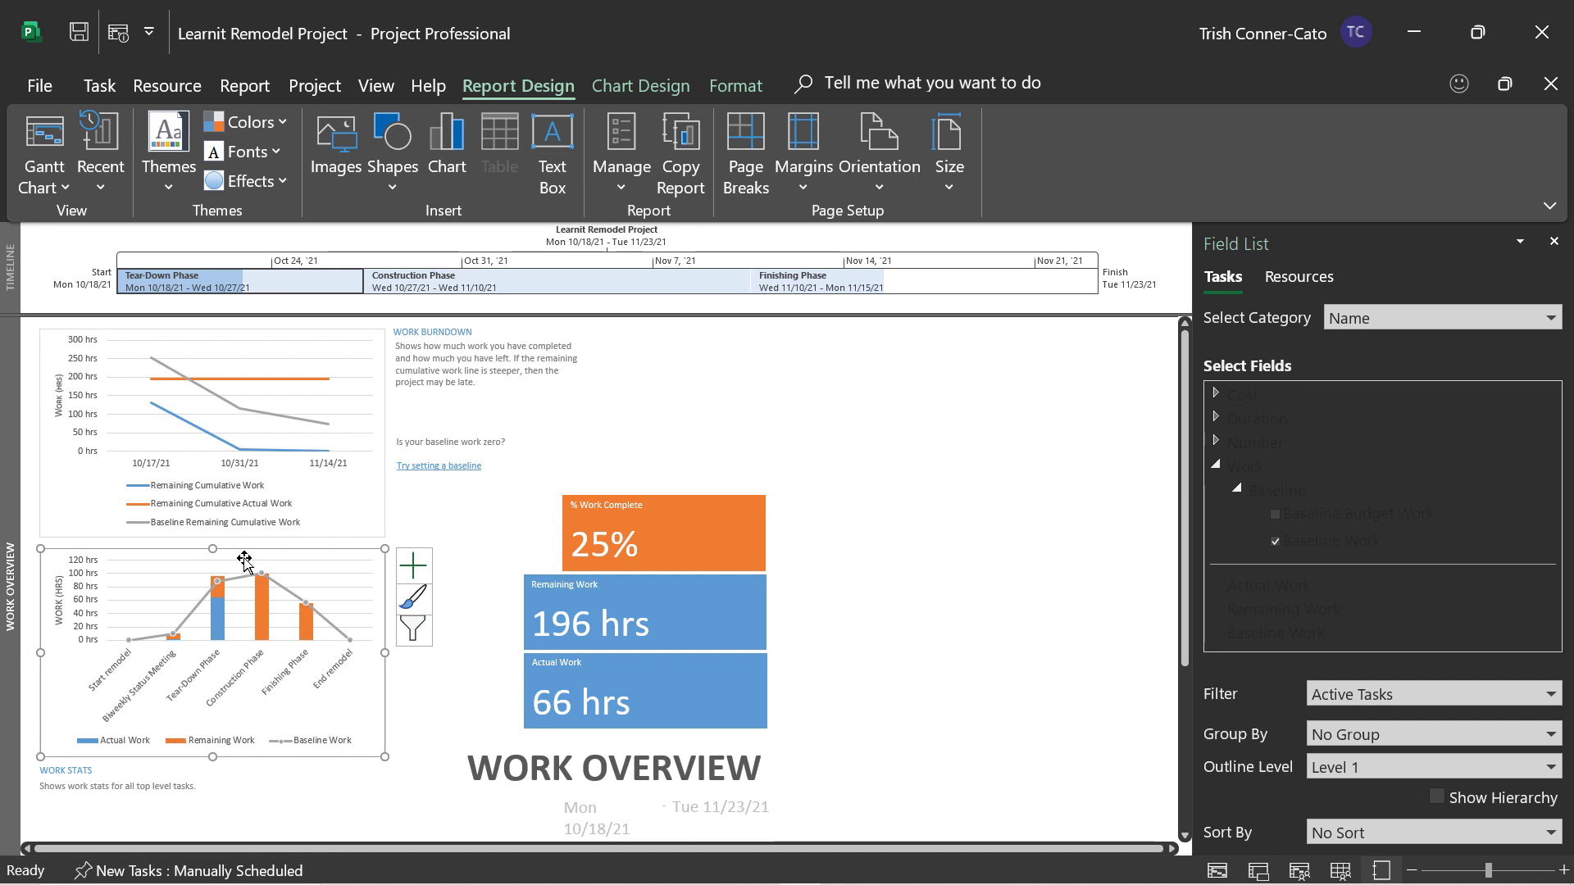
click(692, 515)
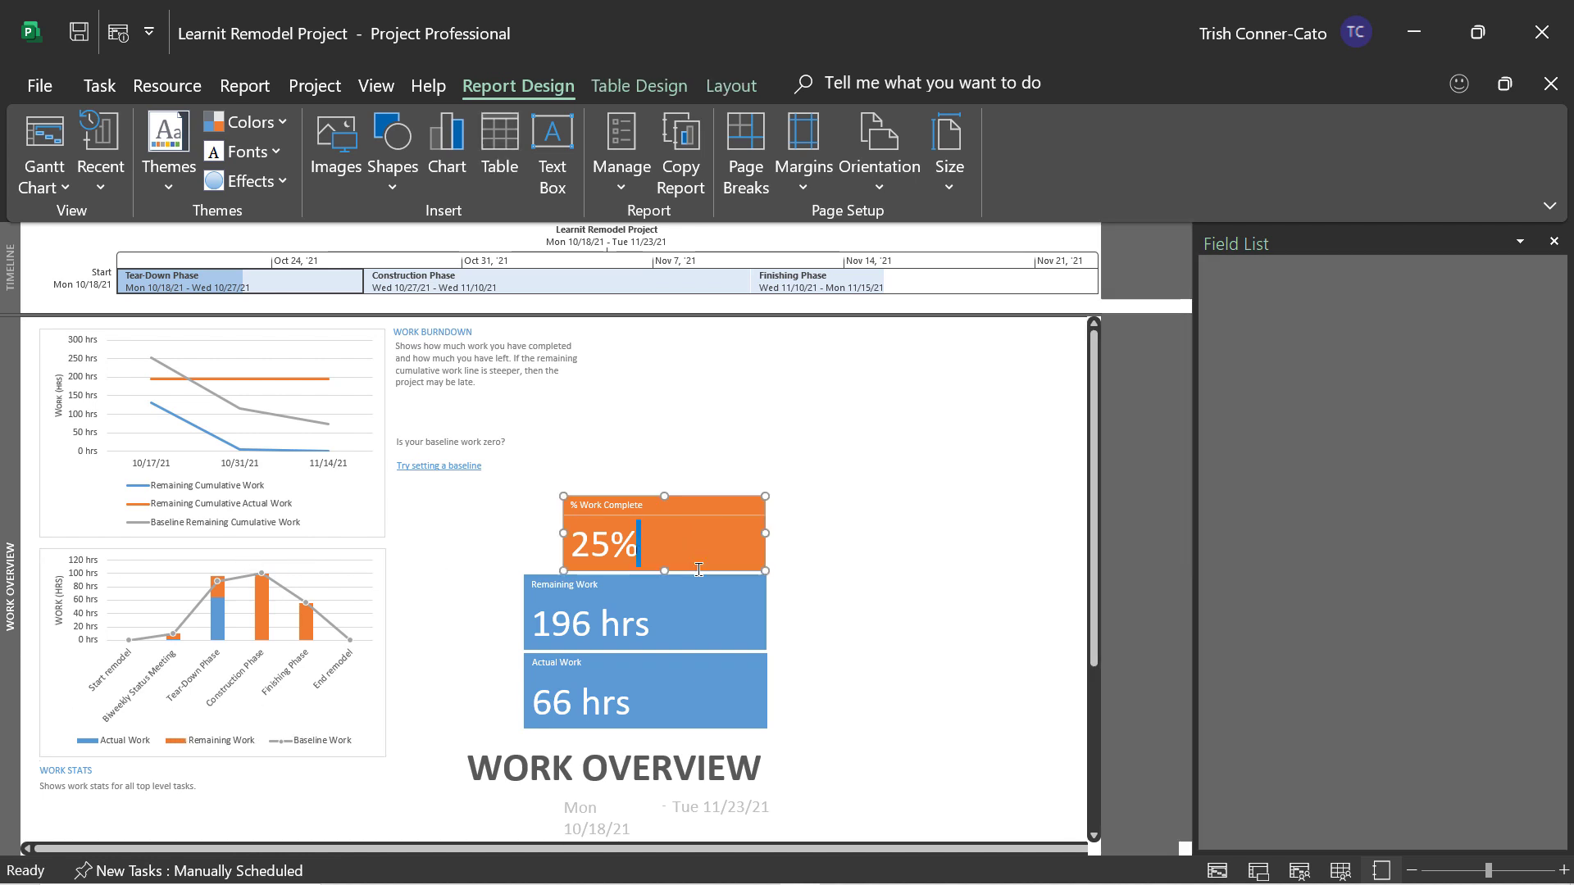
Examine the resource stats and remaining availability charts in the lower part of the Work Overview report
scroll(730, 655, down, 4)
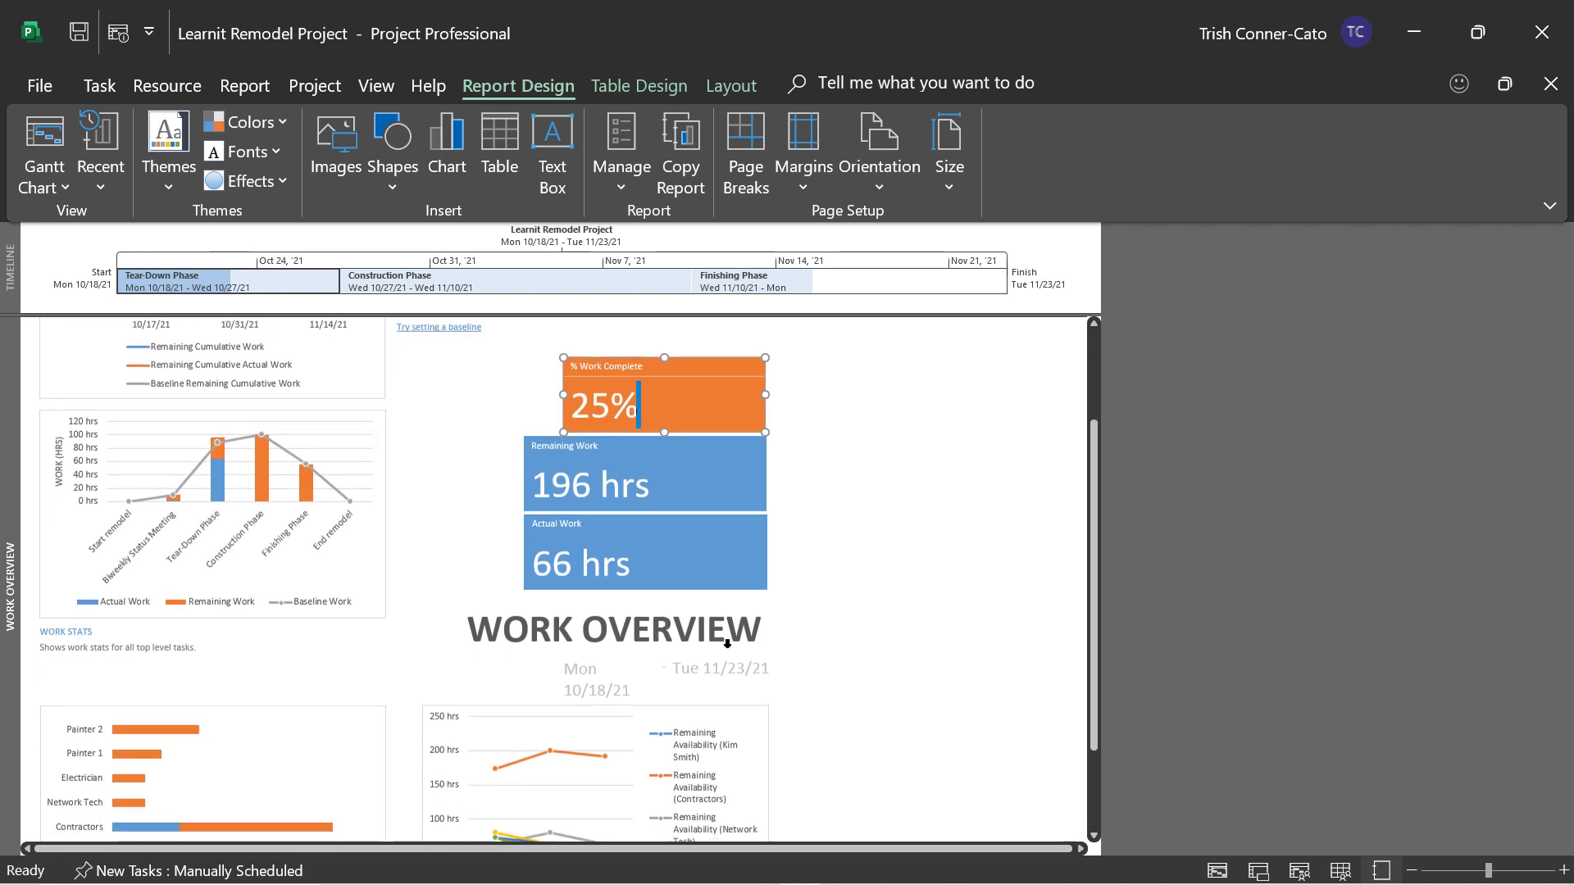
scroll(727, 643, down, 5)
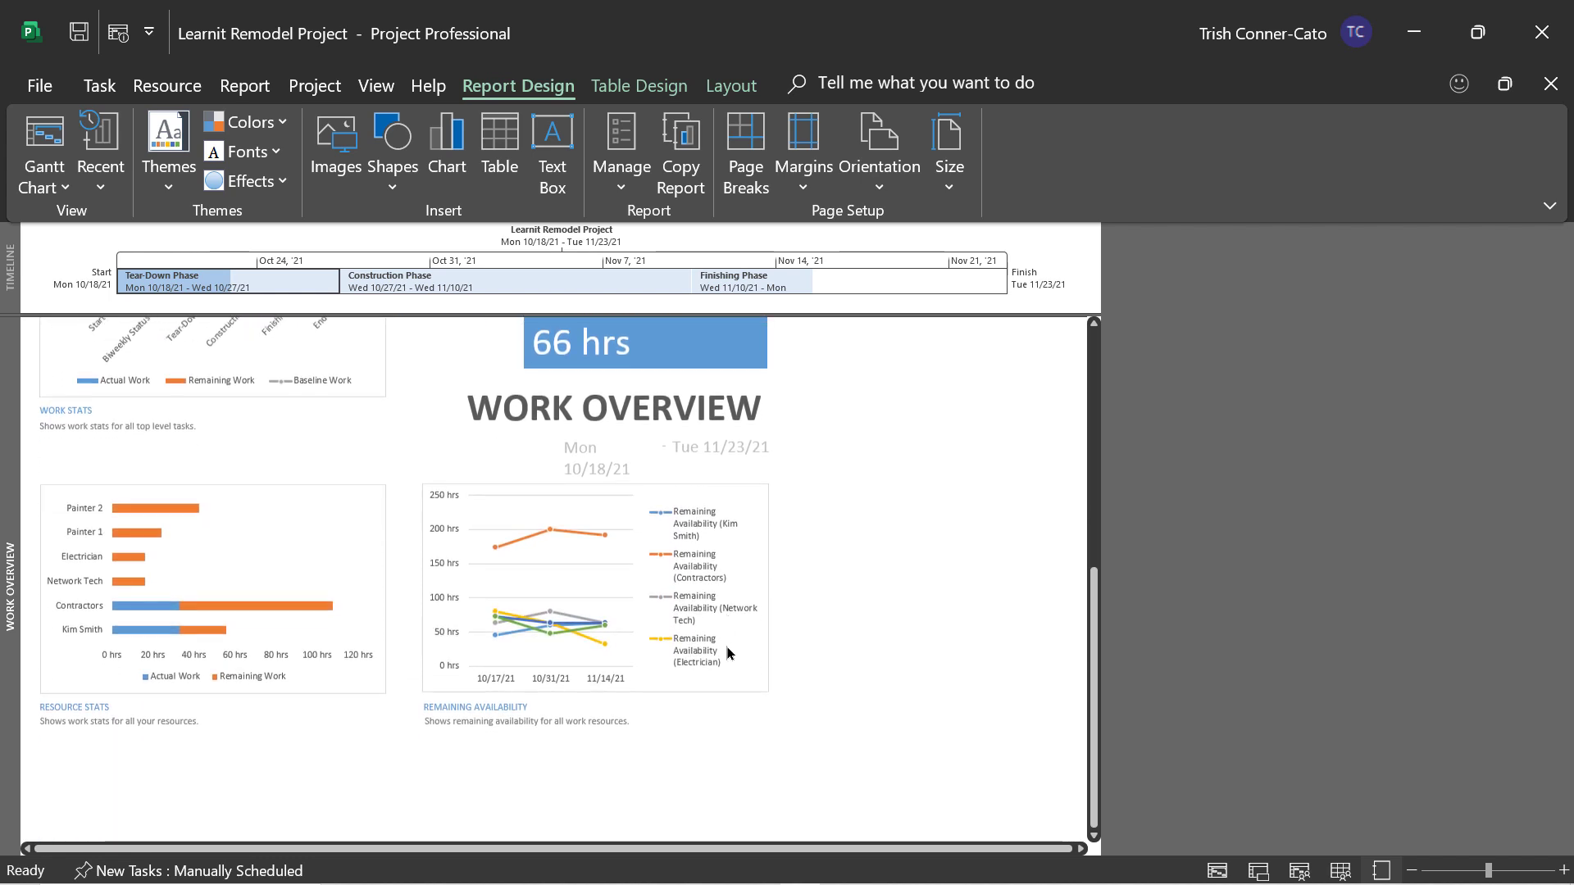
scroll(726, 642, up, 4)
scroll(630, 653, down, 4)
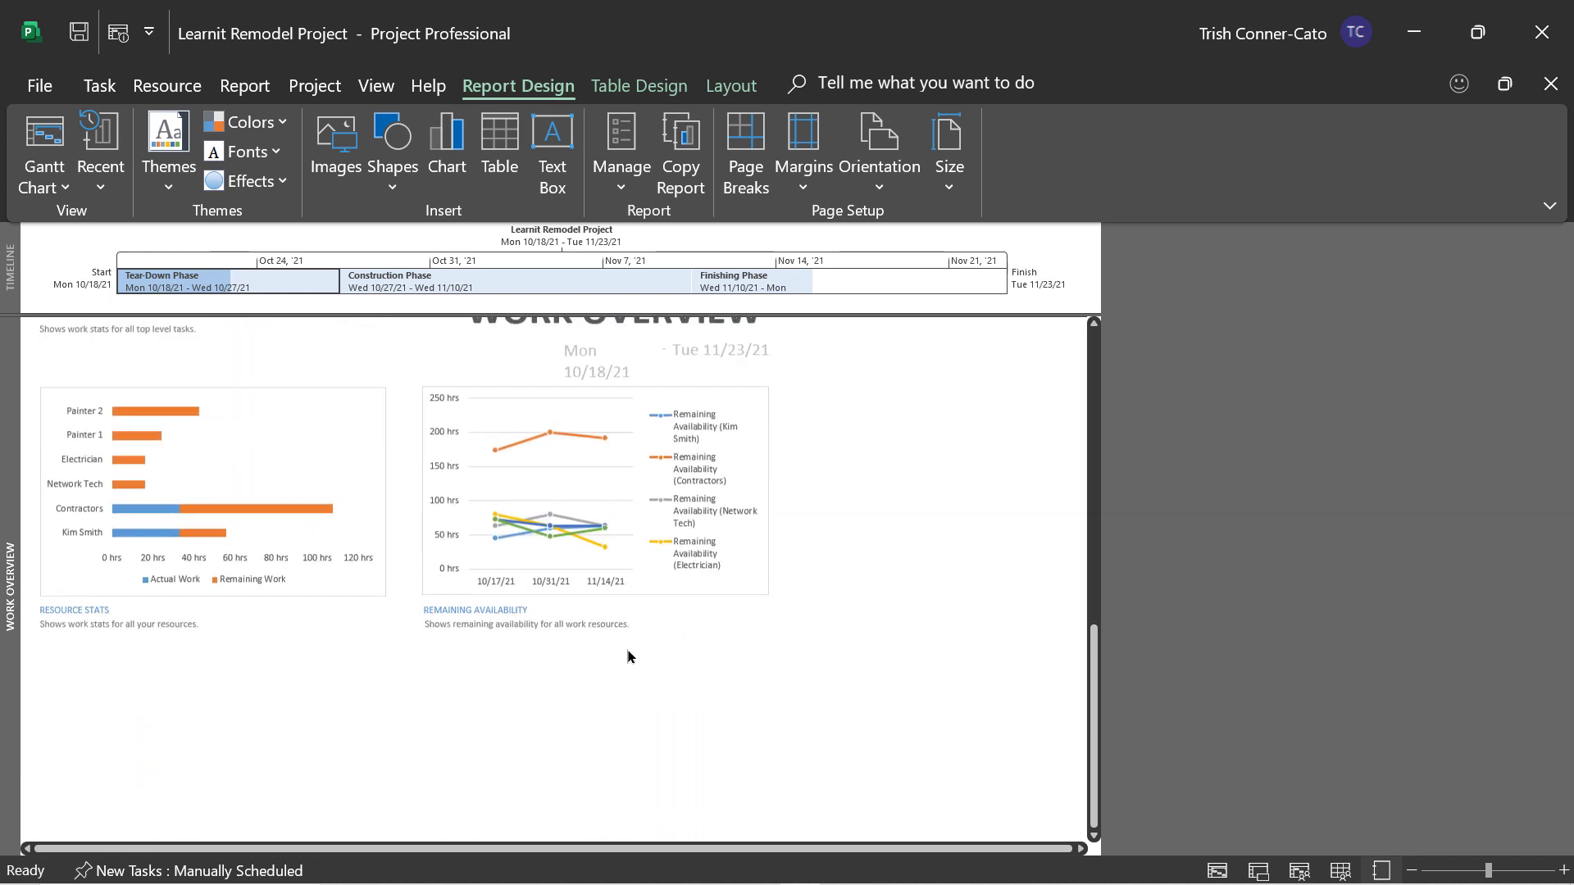
scroll(544, 670, up, 4)
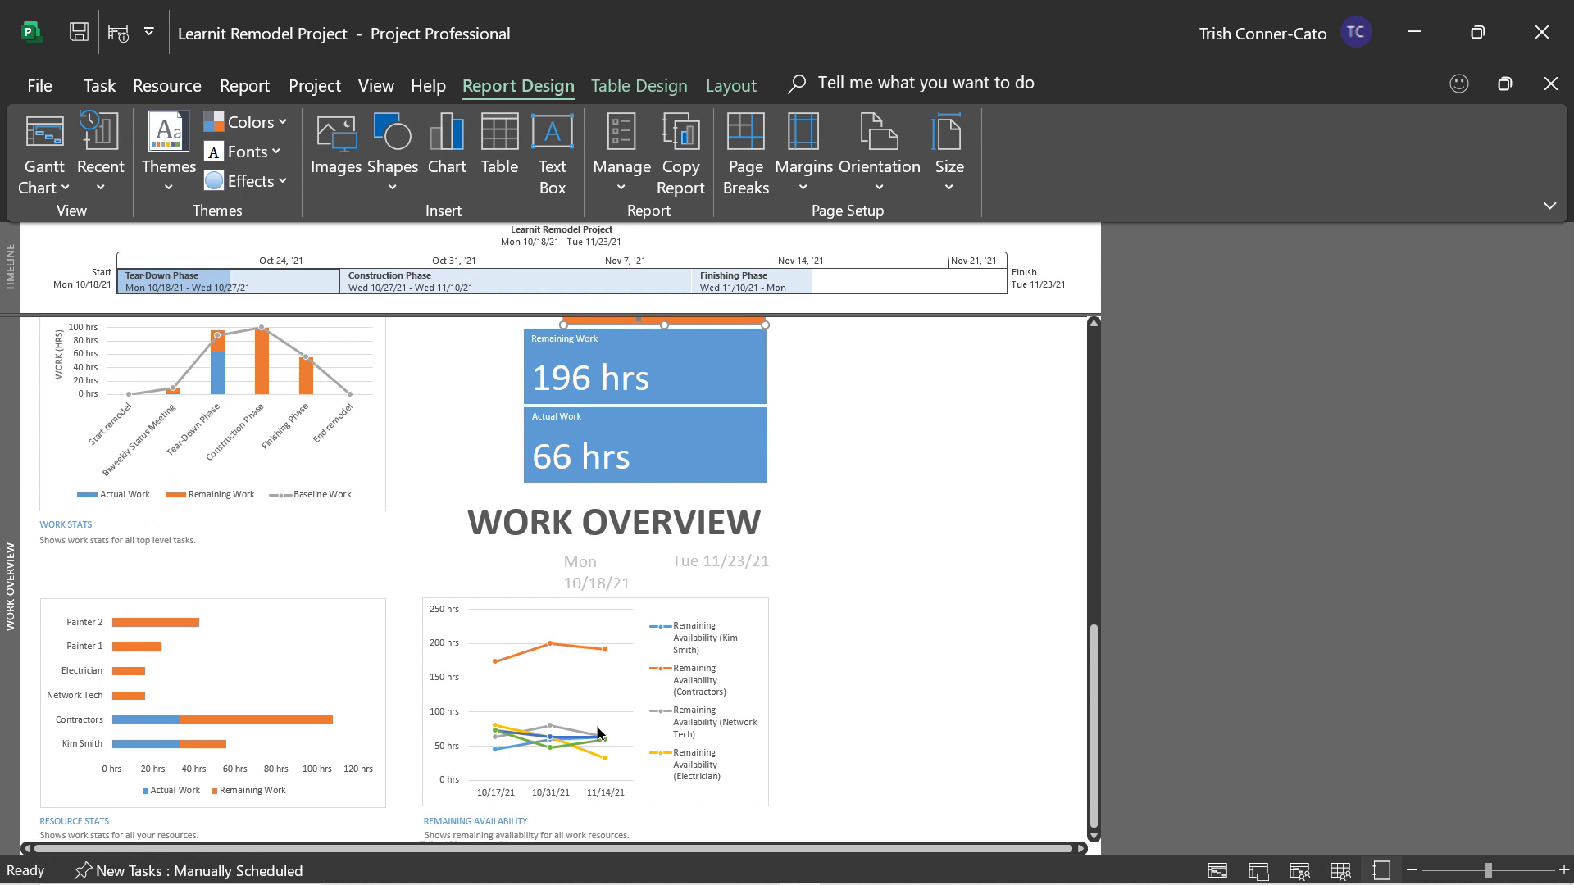
scroll(598, 732, down, 4)
scroll(597, 732, up, 4)
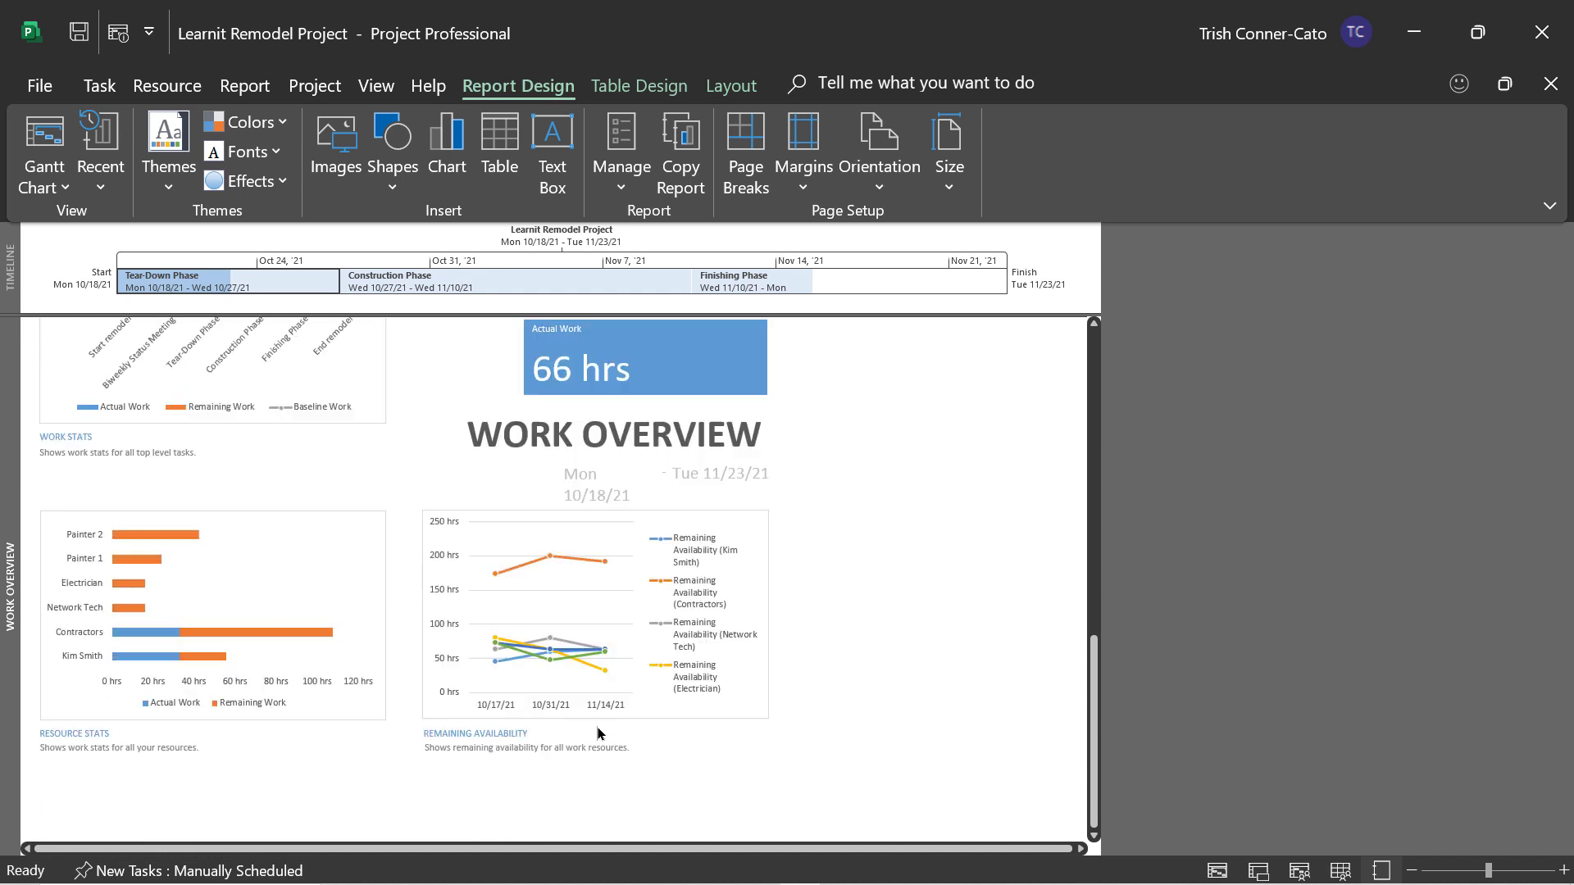
scroll(597, 732, down, 4)
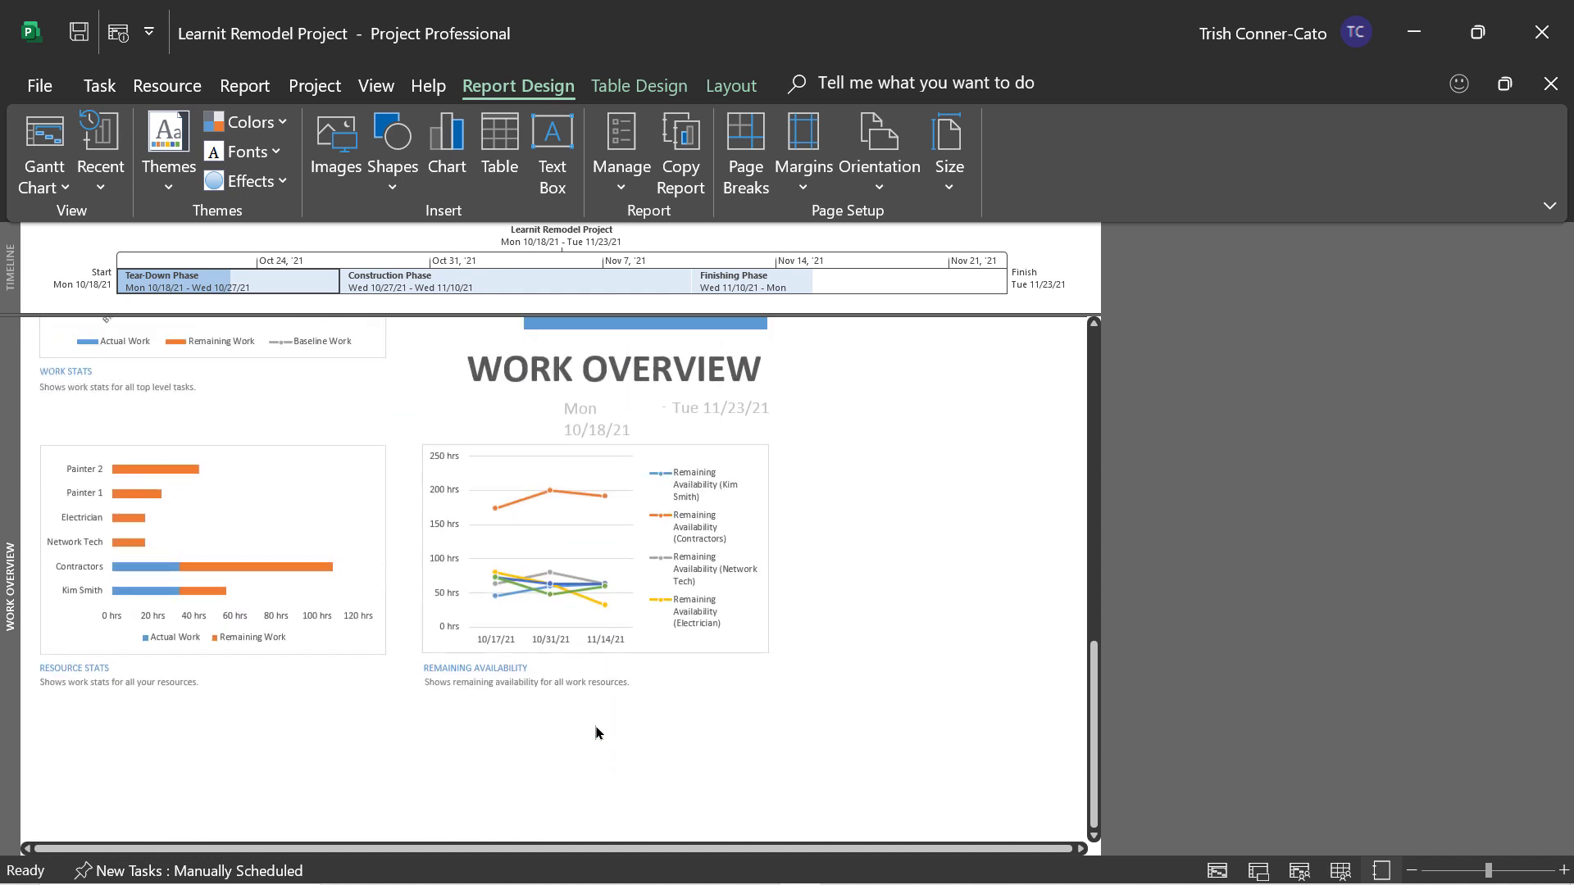
scroll(598, 731, up, 4)
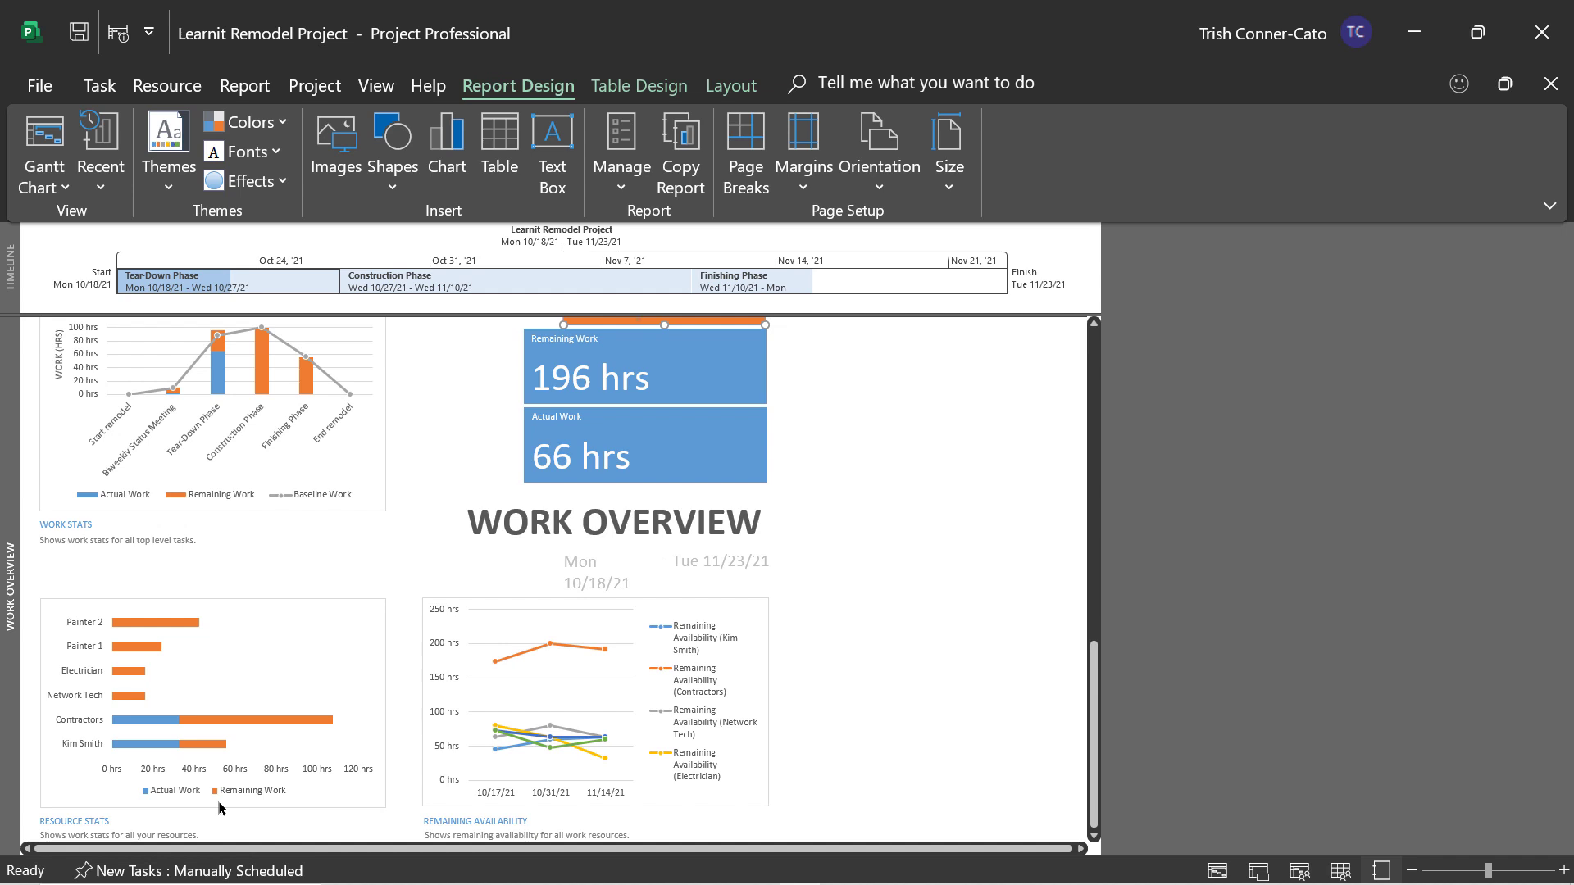
scroll(275, 727, down, 1)
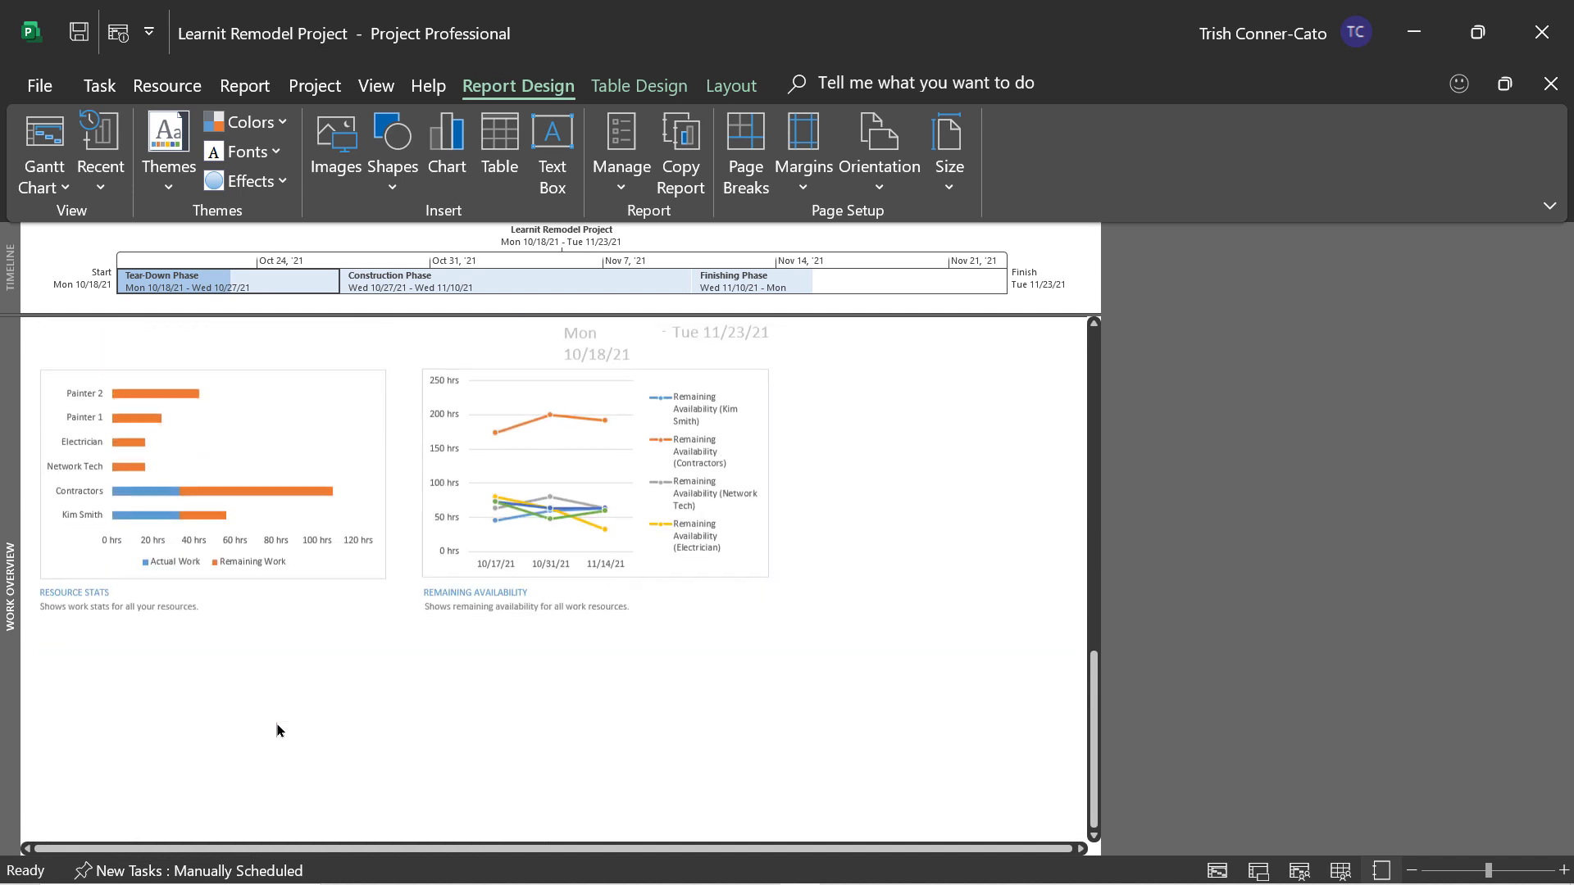
scroll(277, 725, down, 4)
scroll(693, 497, up, 4)
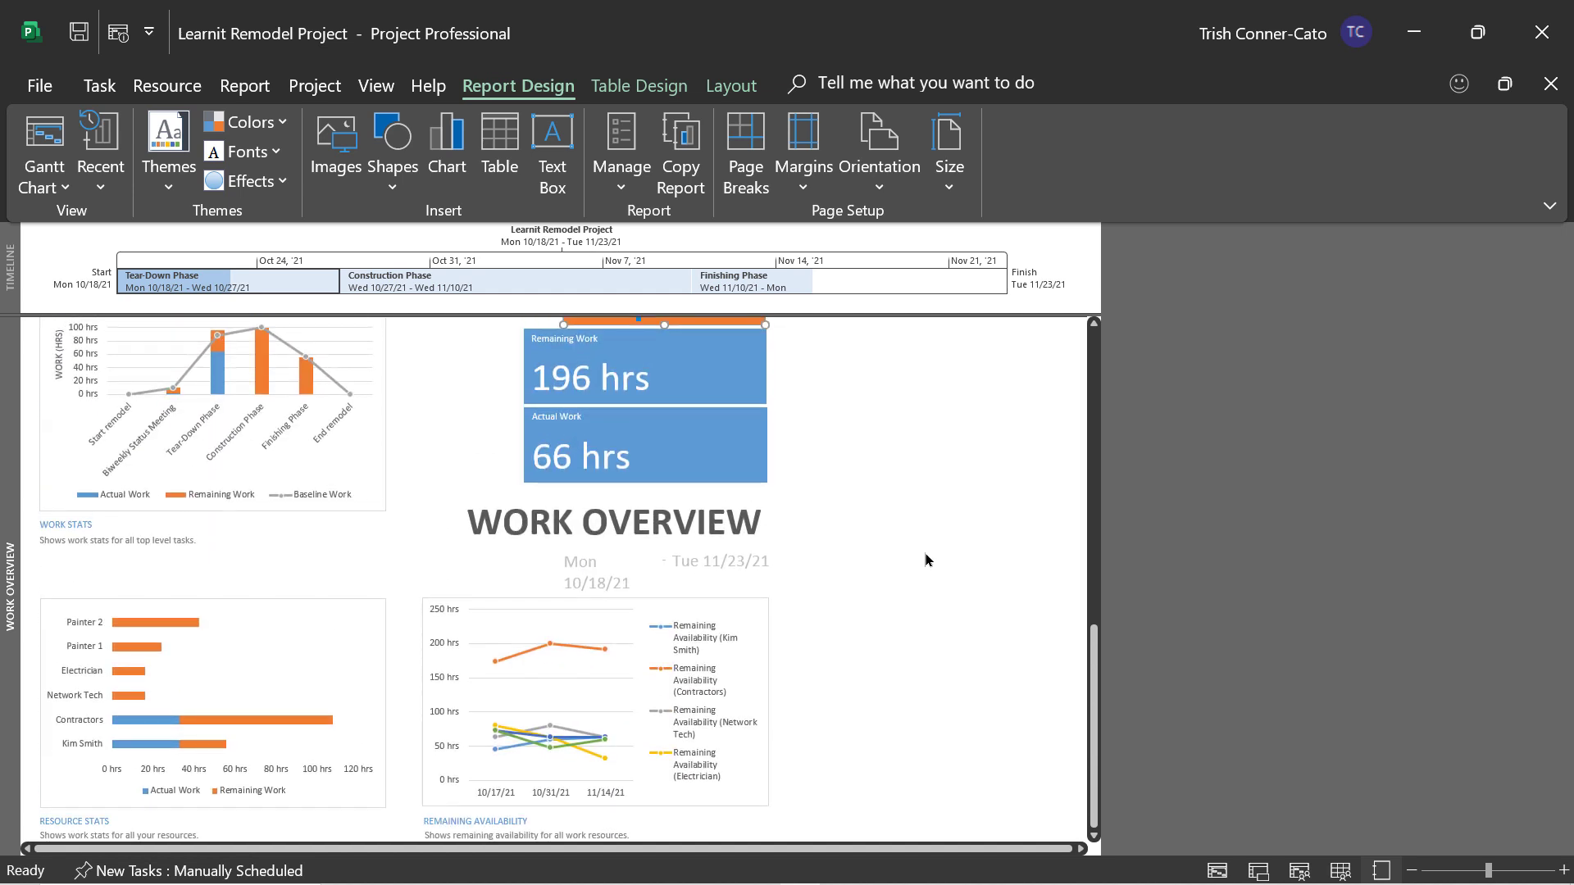
scroll(926, 555, down, 3)
scroll(924, 555, up, 4)
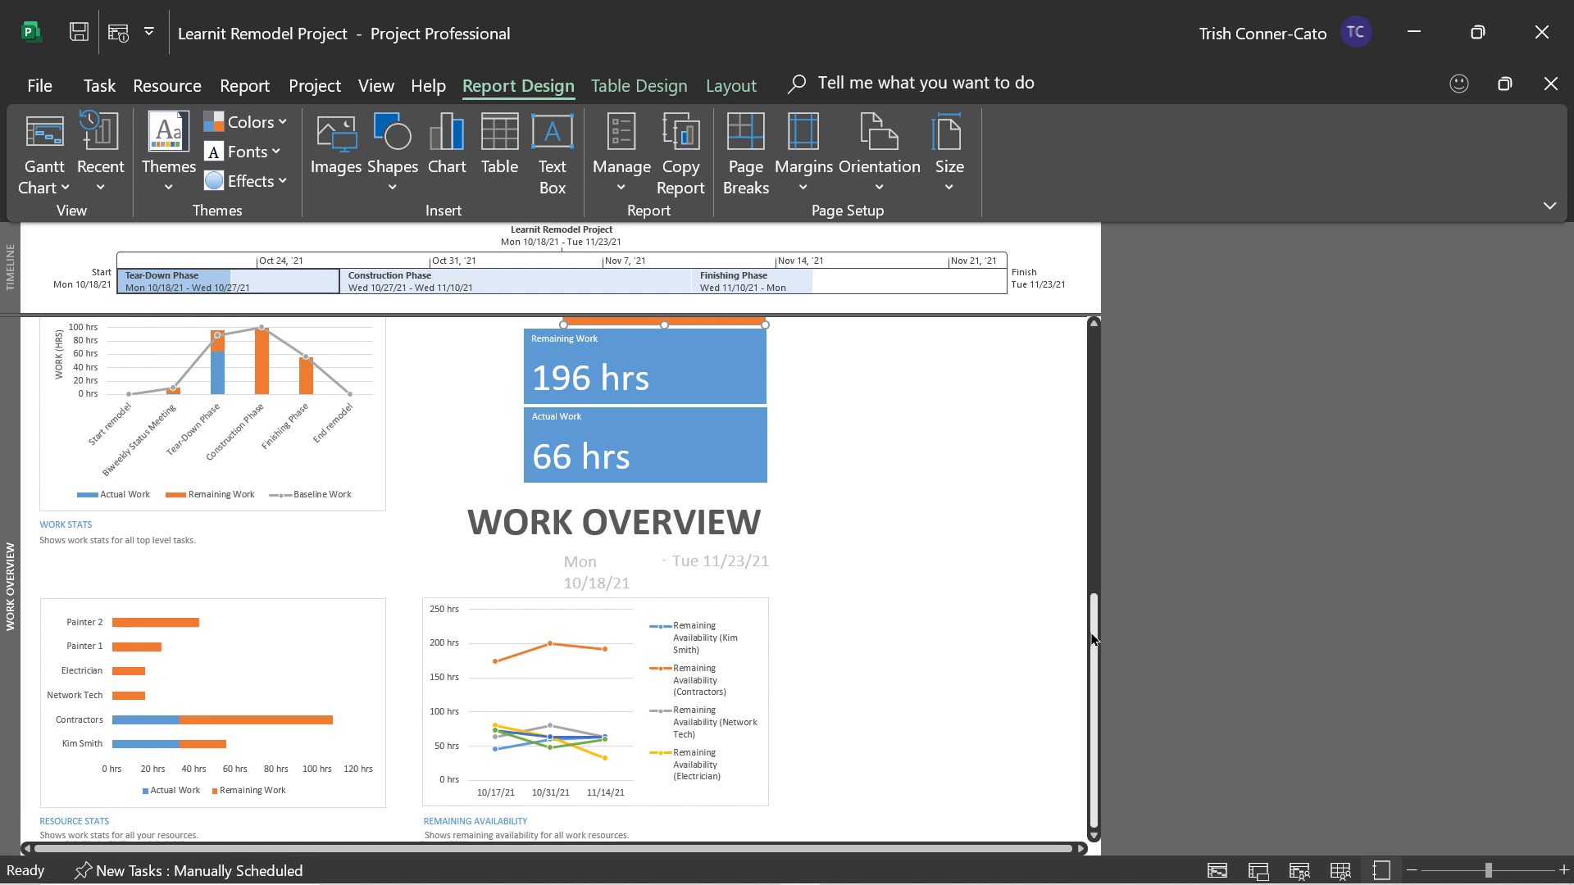
scroll(1092, 438, up, 3)
Review the Work Overview report's work burndown chart and description again, along with the work stats chart
click(238, 414)
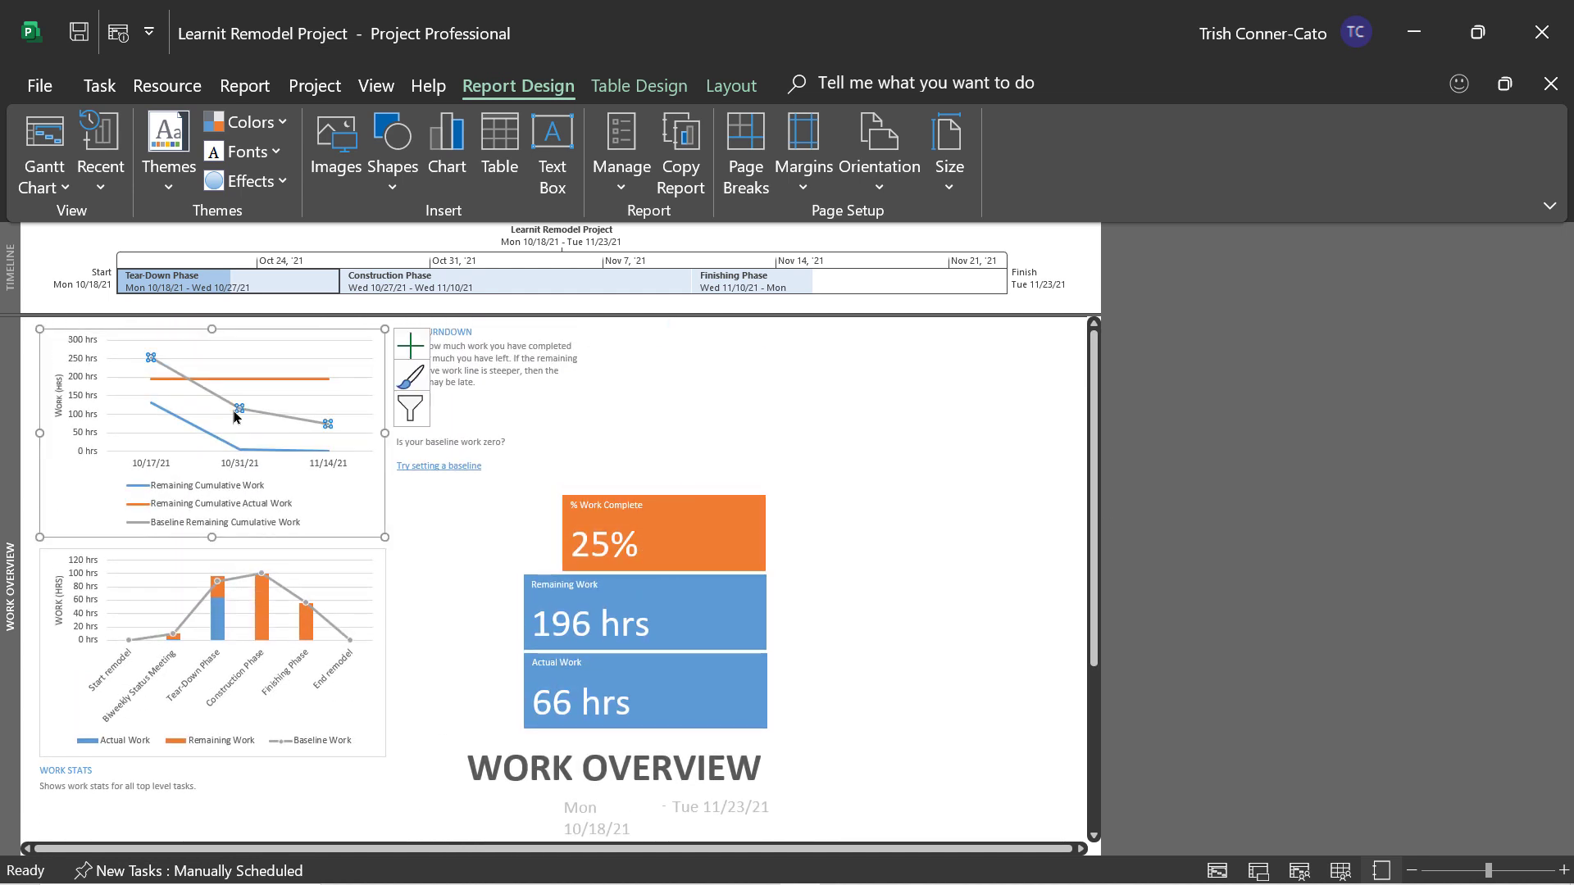
click(496, 350)
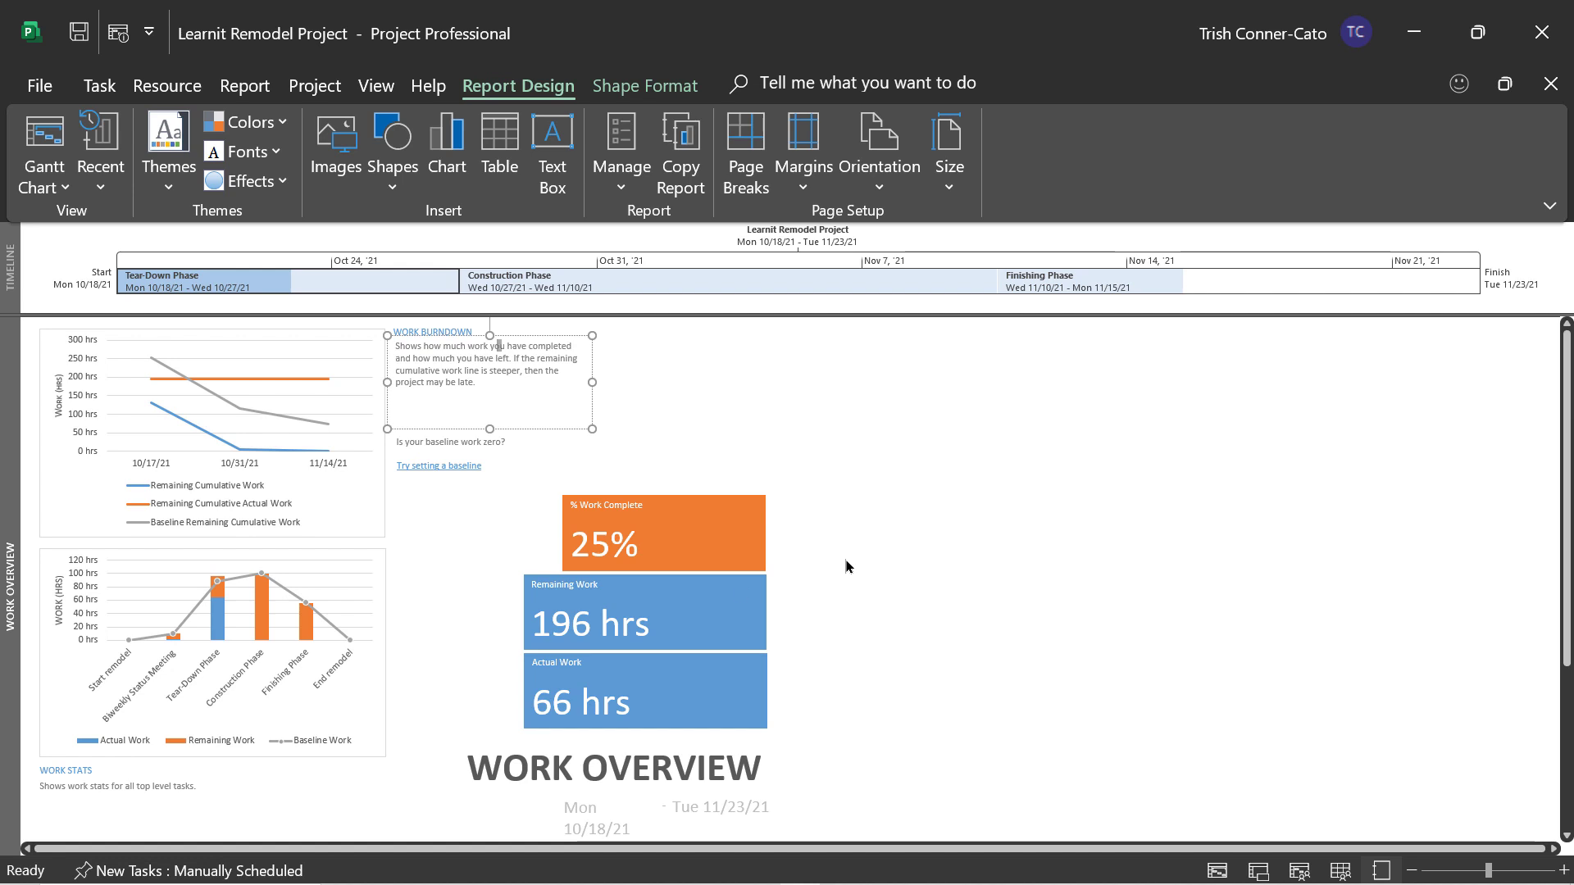
click(270, 657)
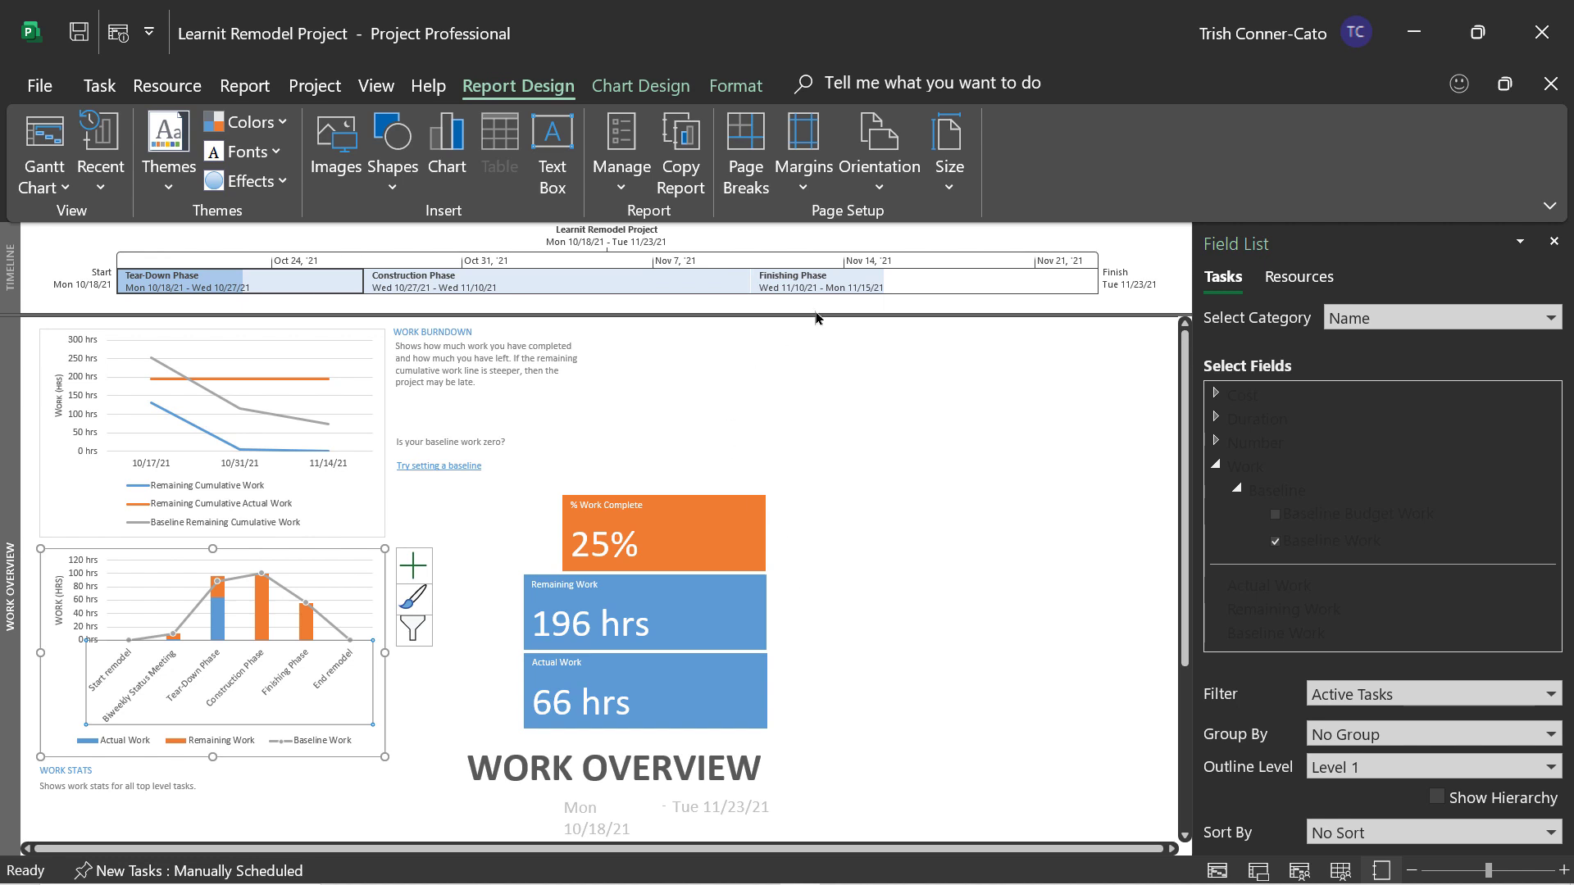
mouse_move(51, 877)
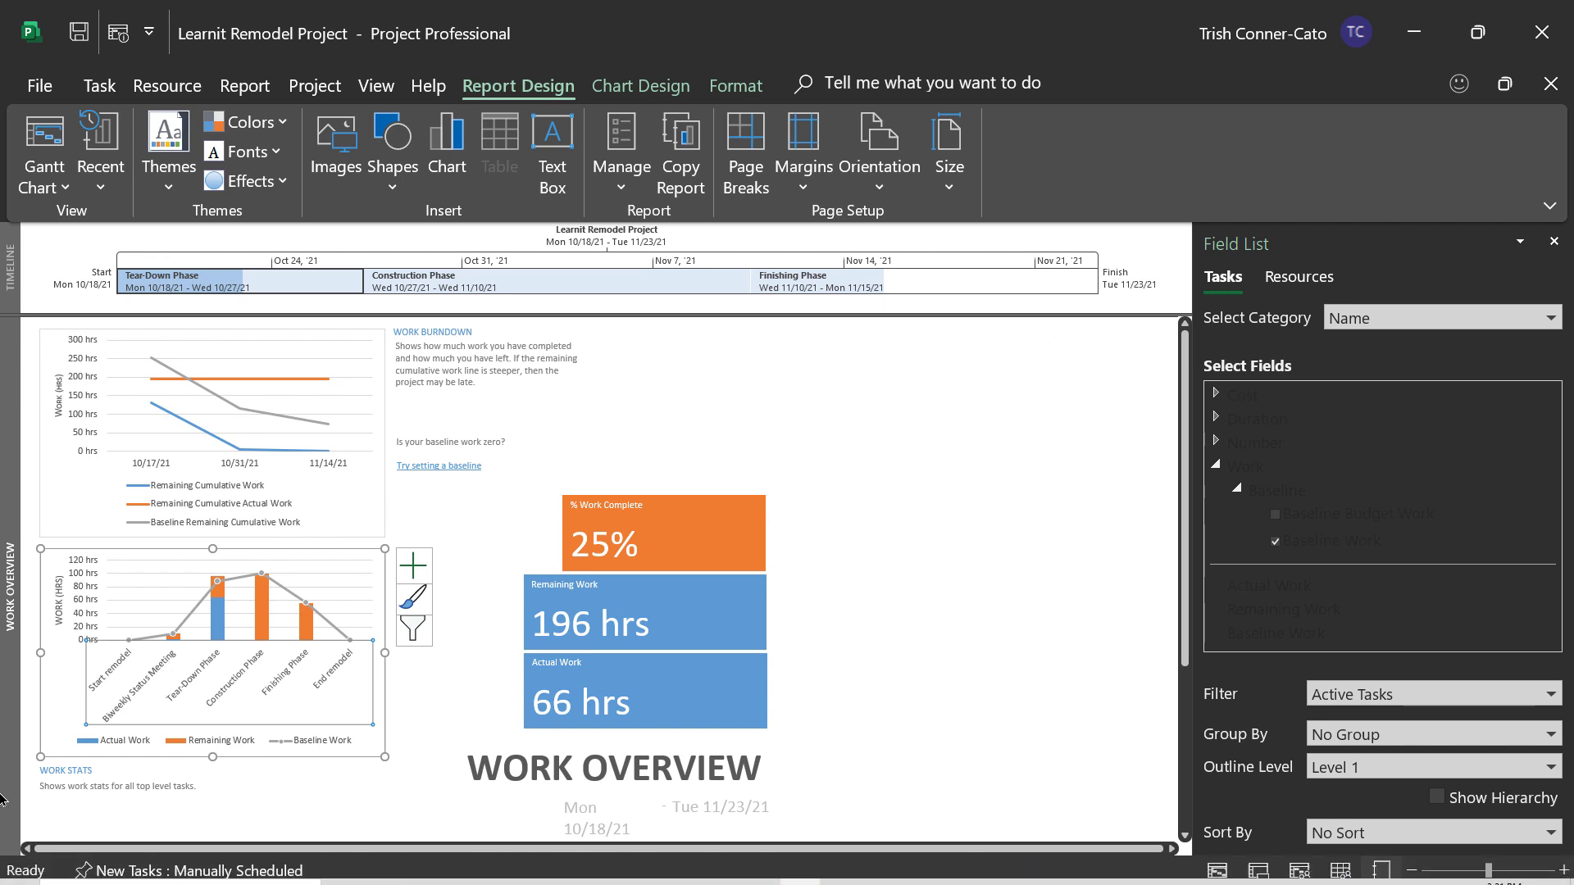
Create a new blank report named MY TASK INFORMATION
click(245, 90)
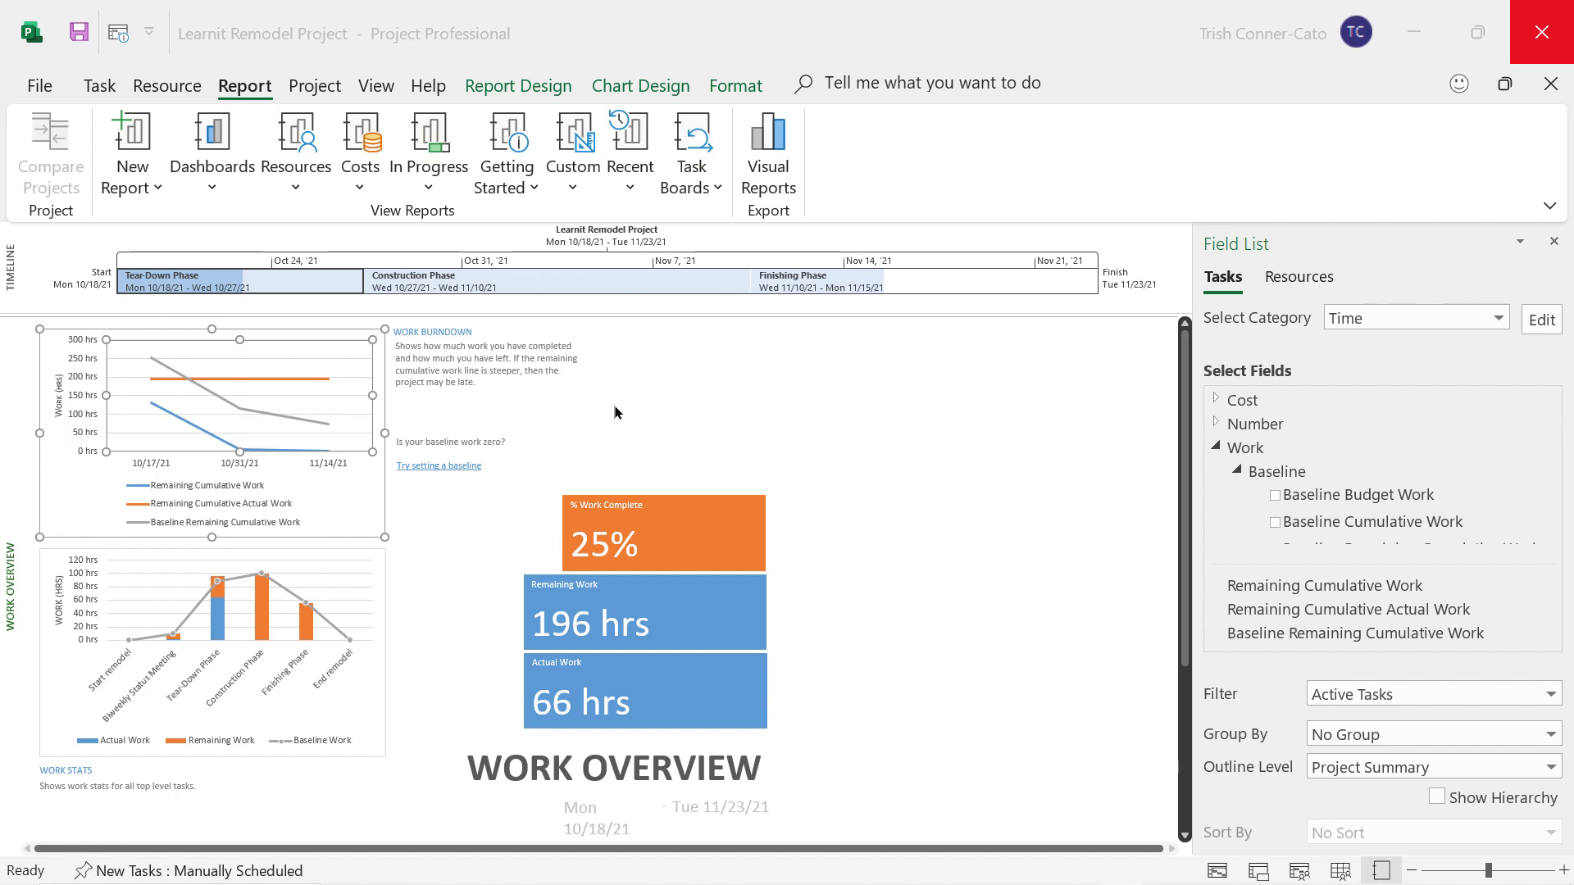
click(145, 187)
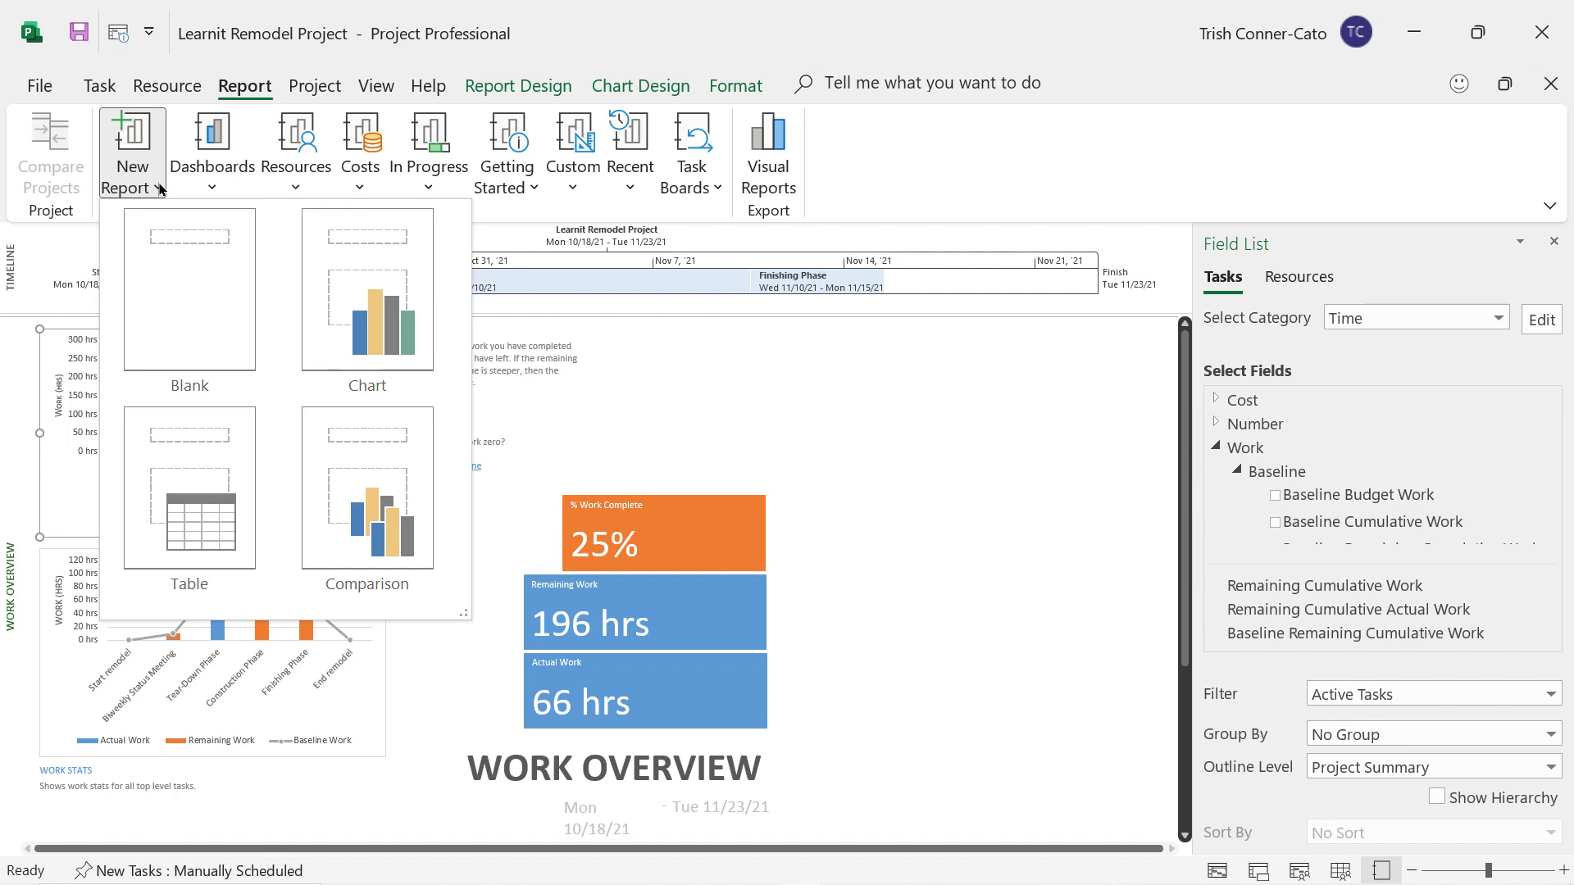
click(170, 294)
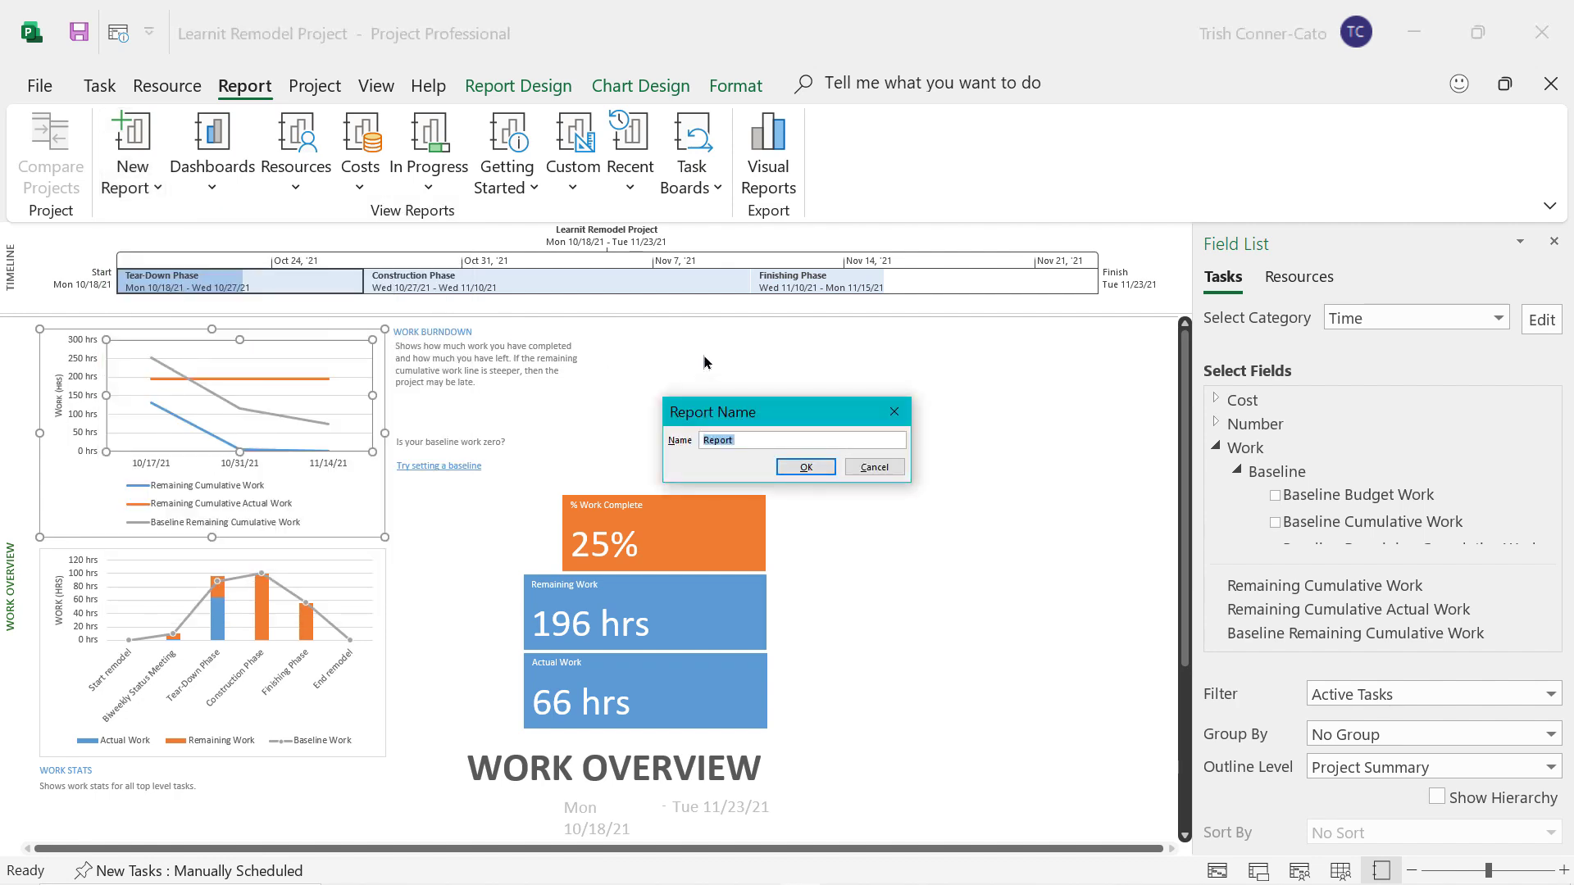
key(Caps_Lock)
text(MY TASK INFORMATIO)
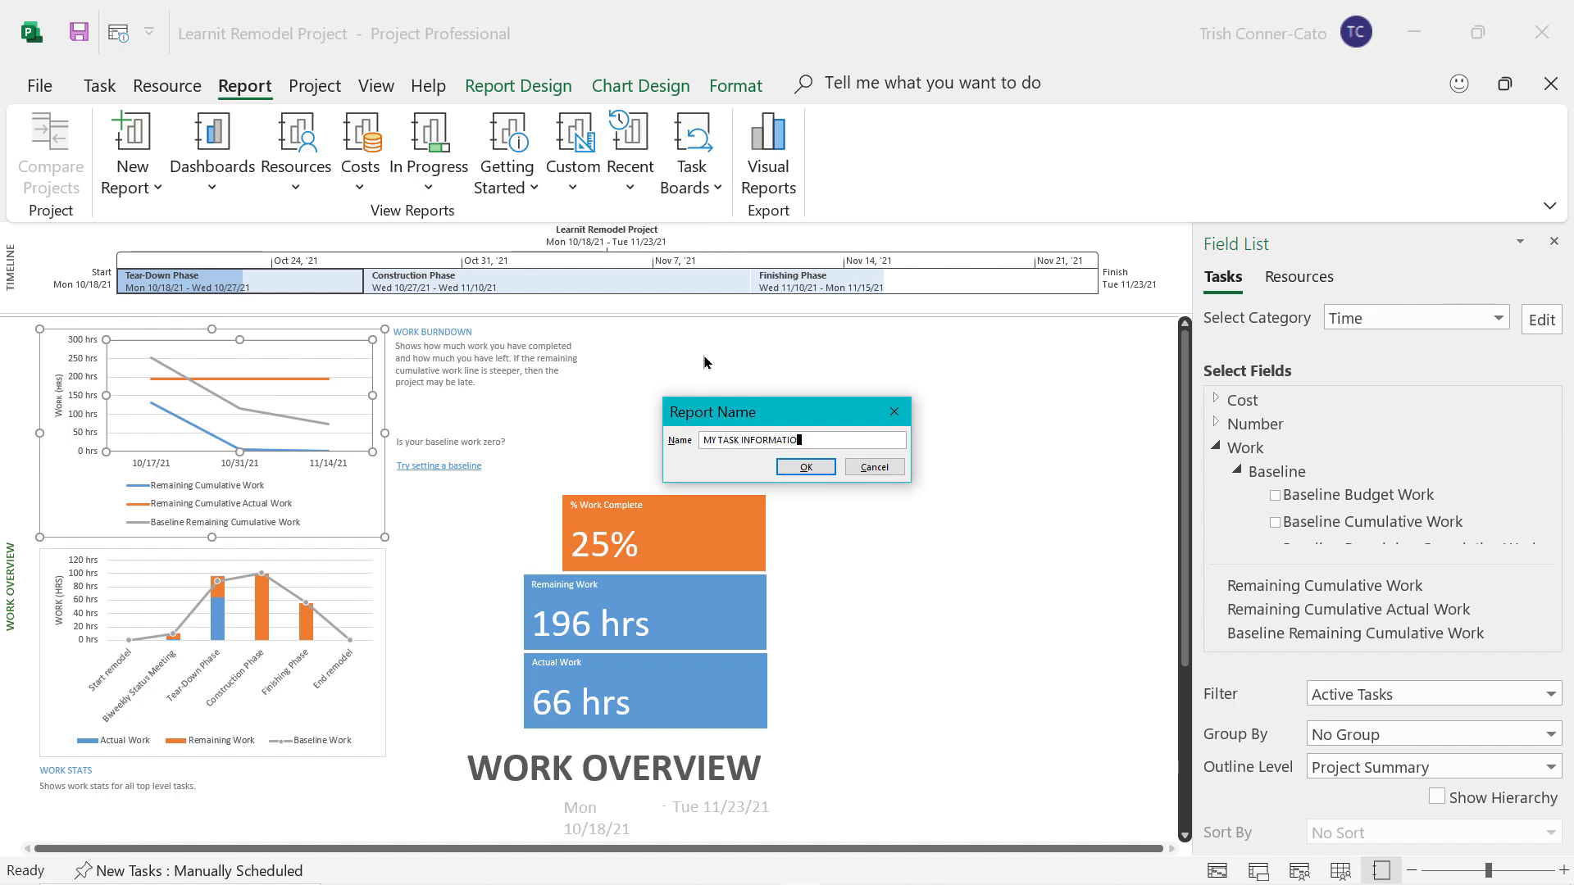
text(N)
click(808, 467)
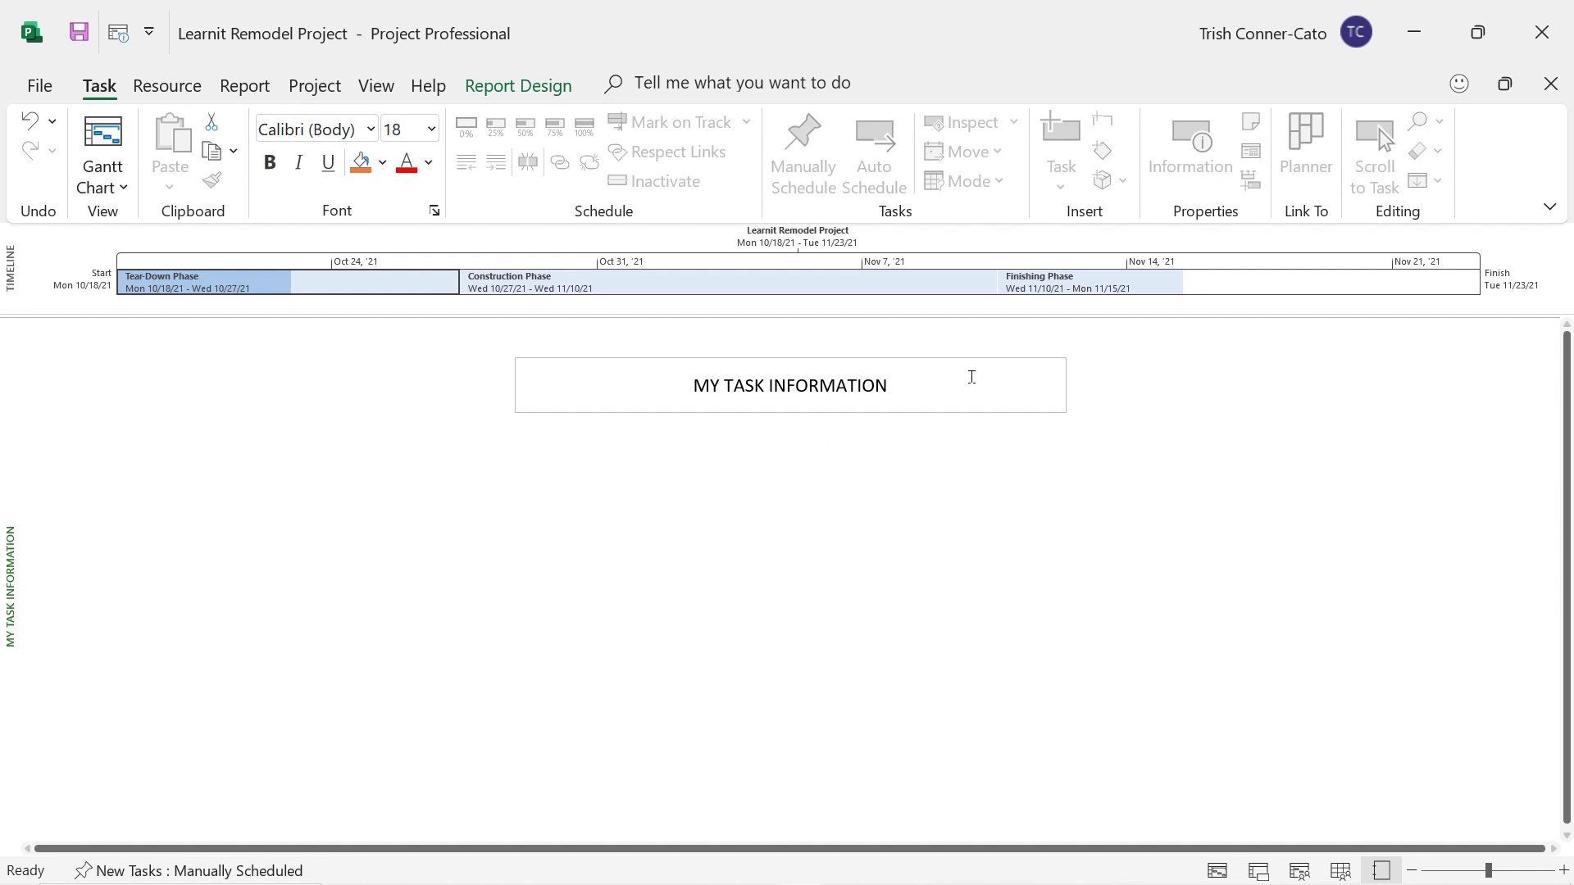
Select the report's title box and look over its shape formatting options
click(713, 391)
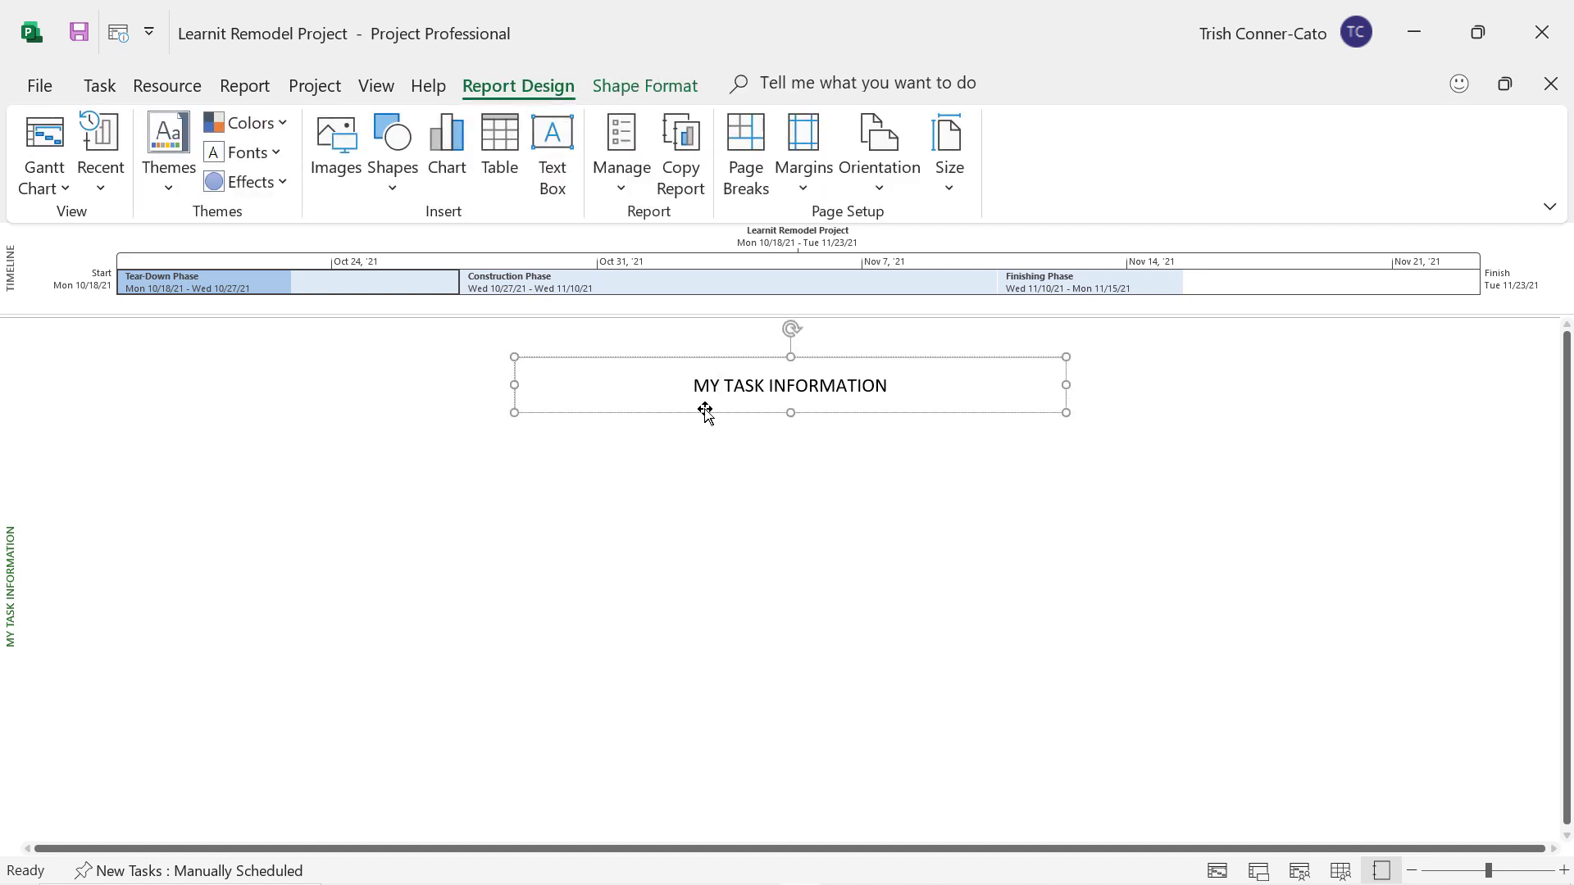
click(691, 483)
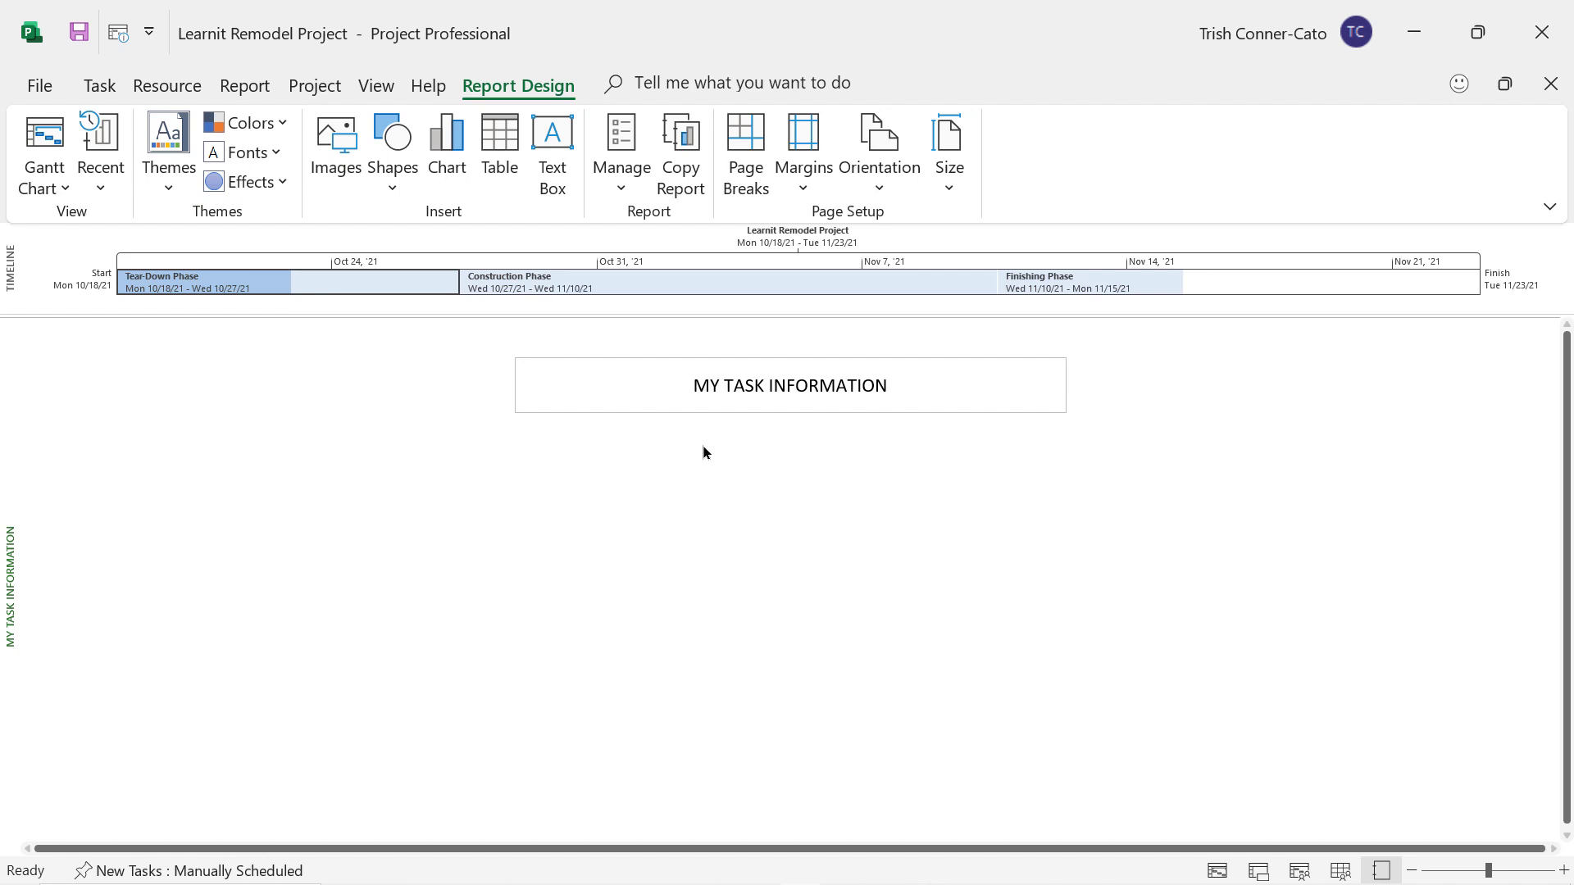
click(607, 389)
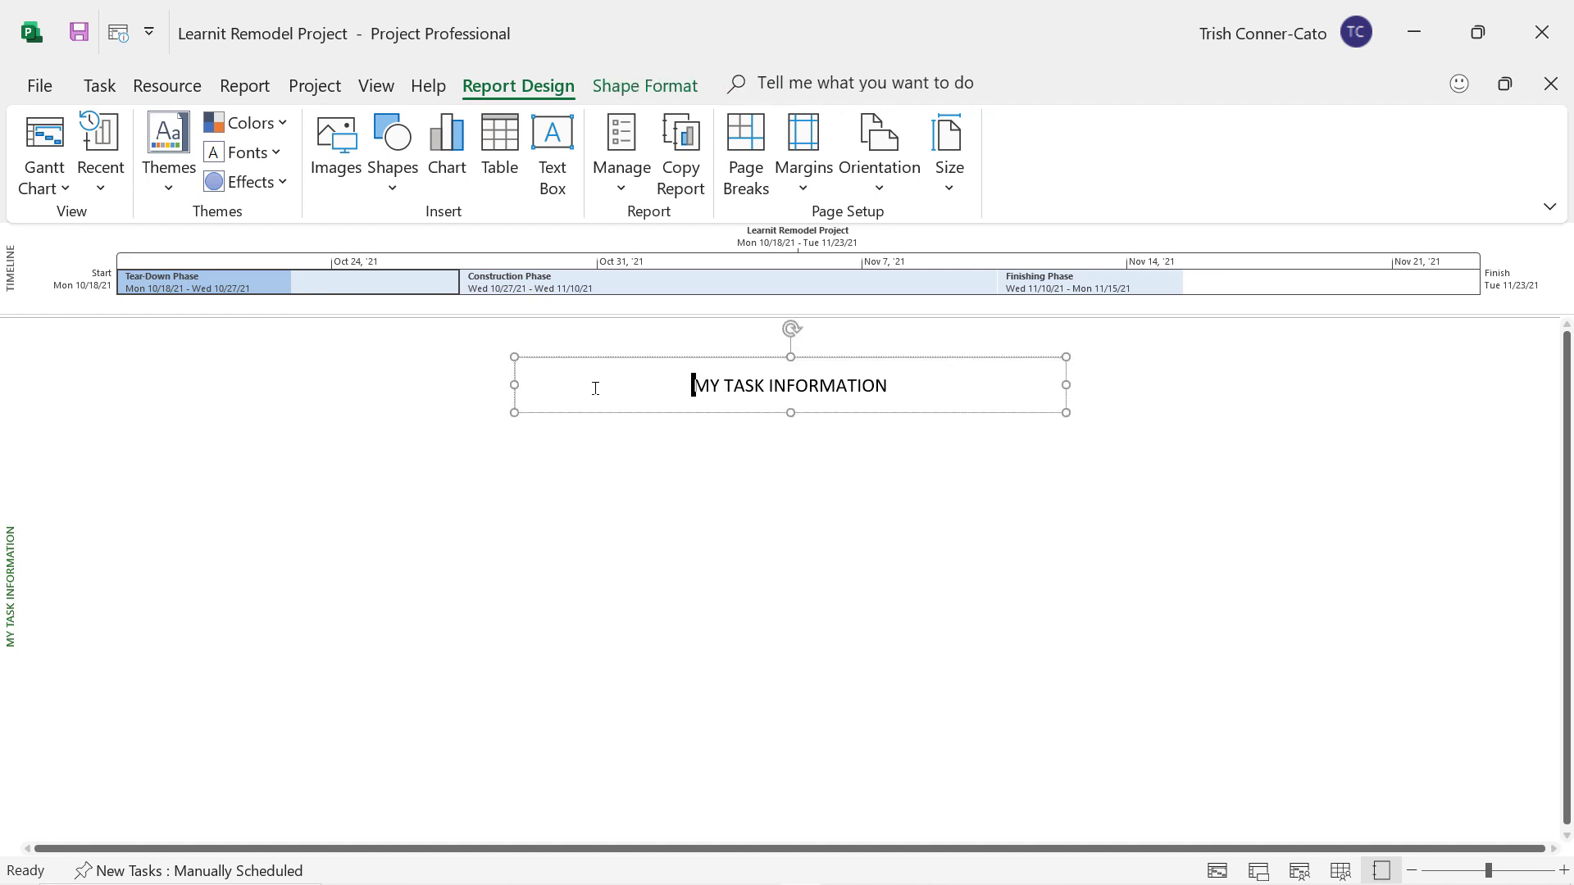
click(656, 96)
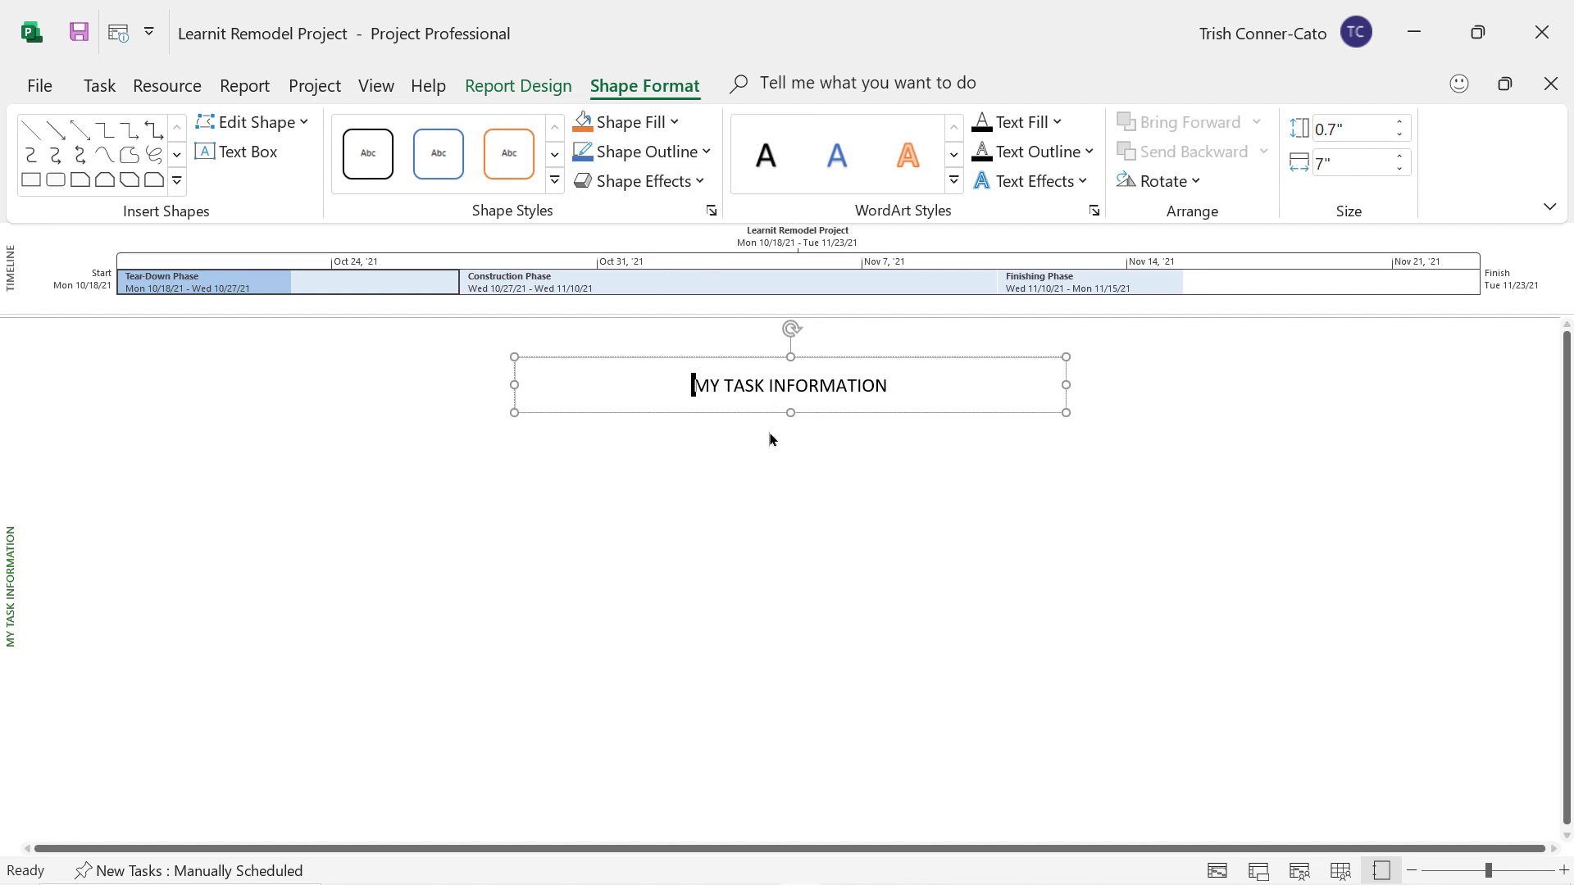
click(554, 433)
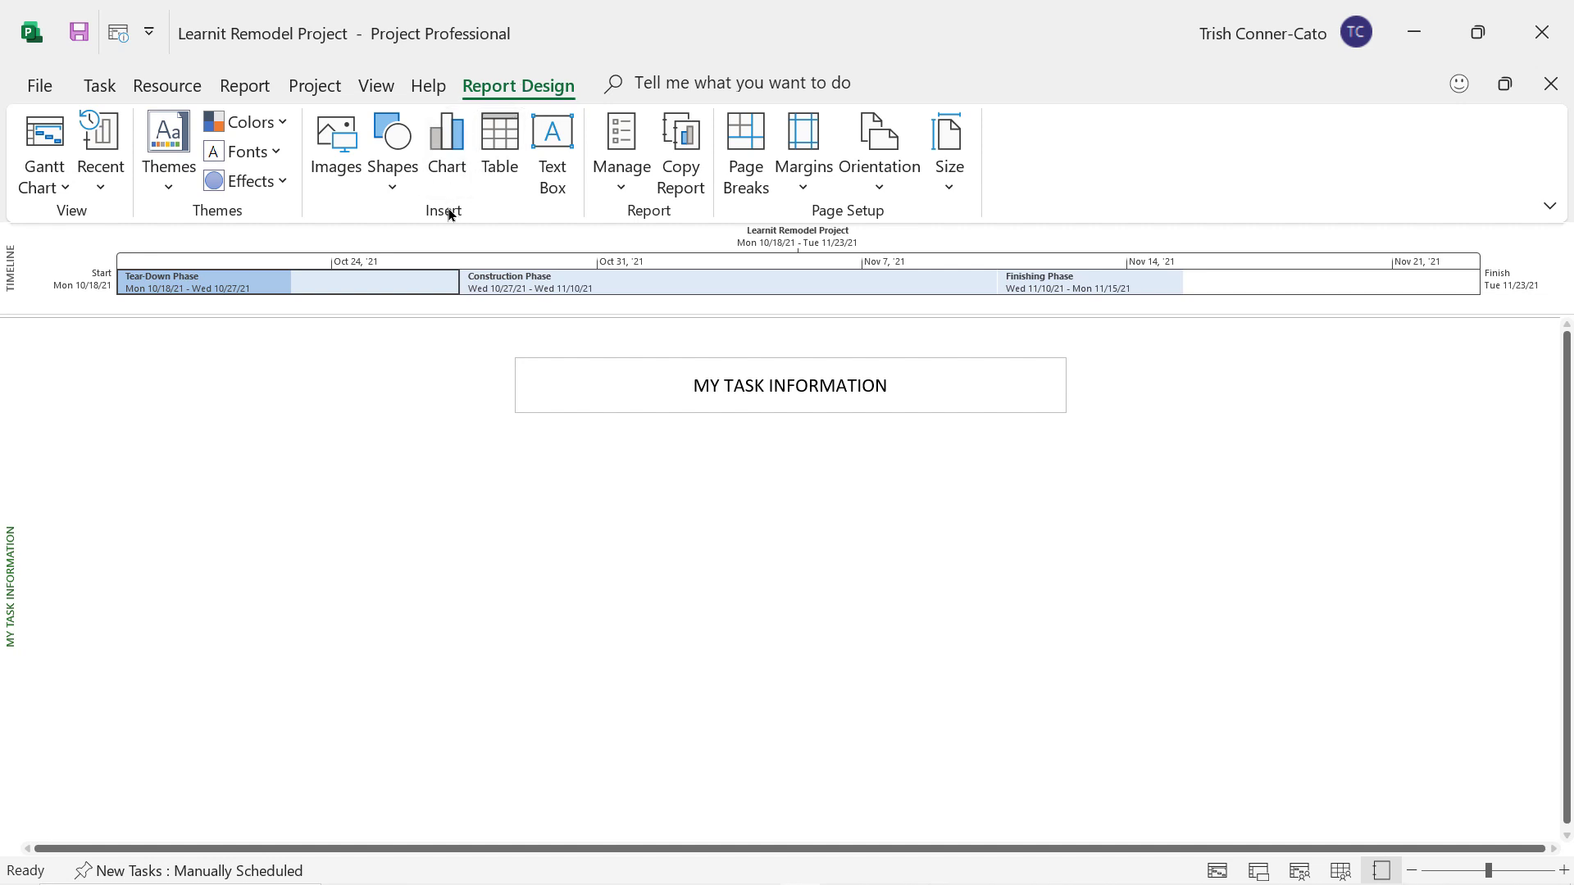
Insert a table into the report and add the Resource Names field to it
click(494, 164)
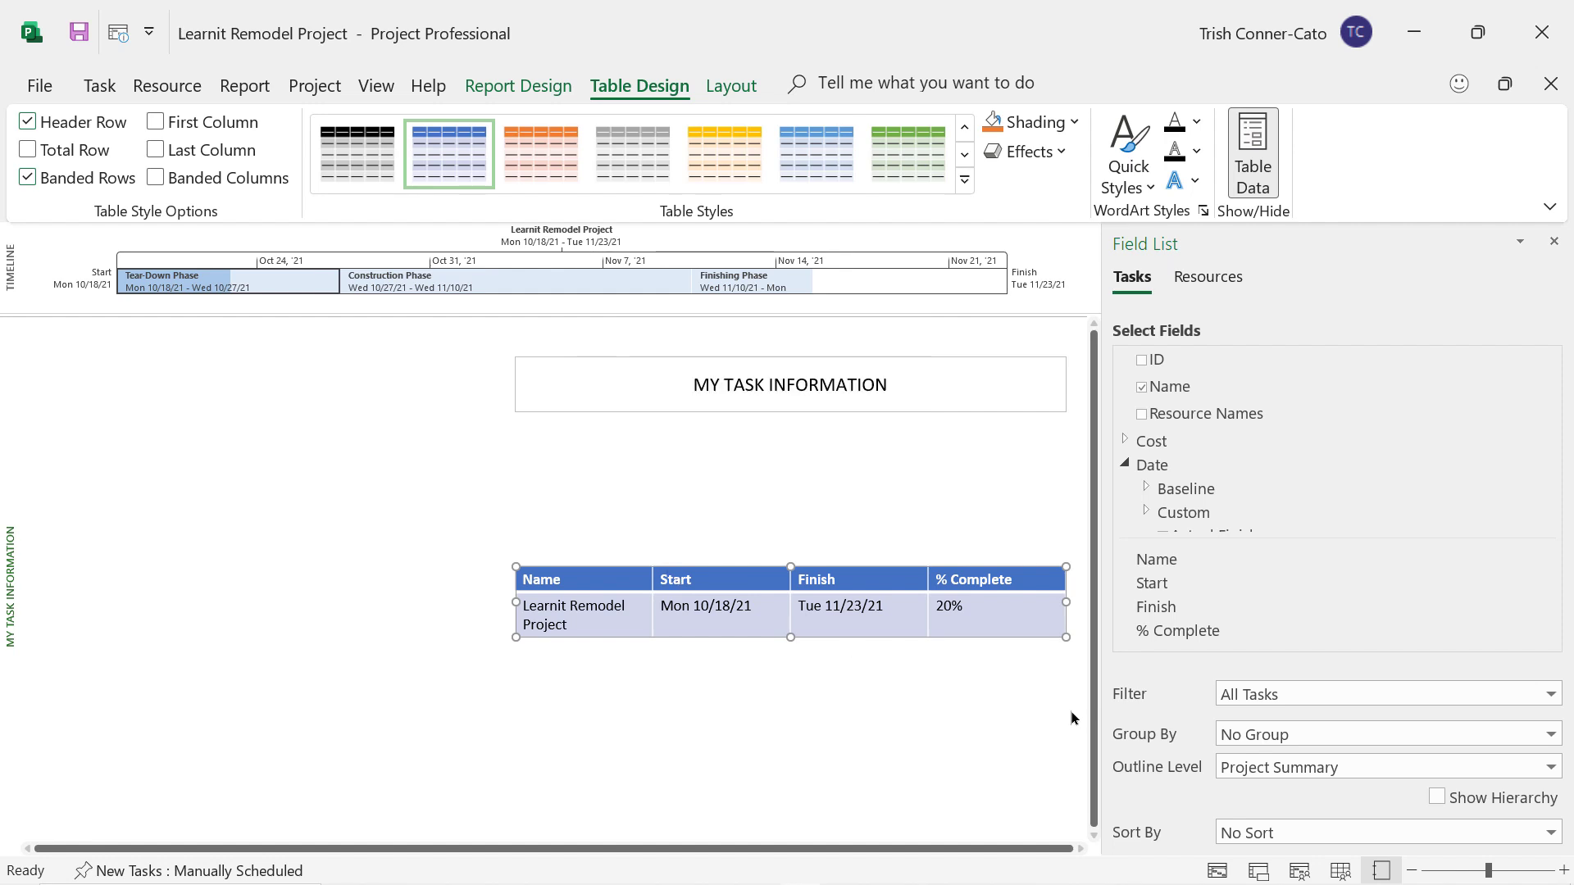
drag(1107, 686, 1143, 677)
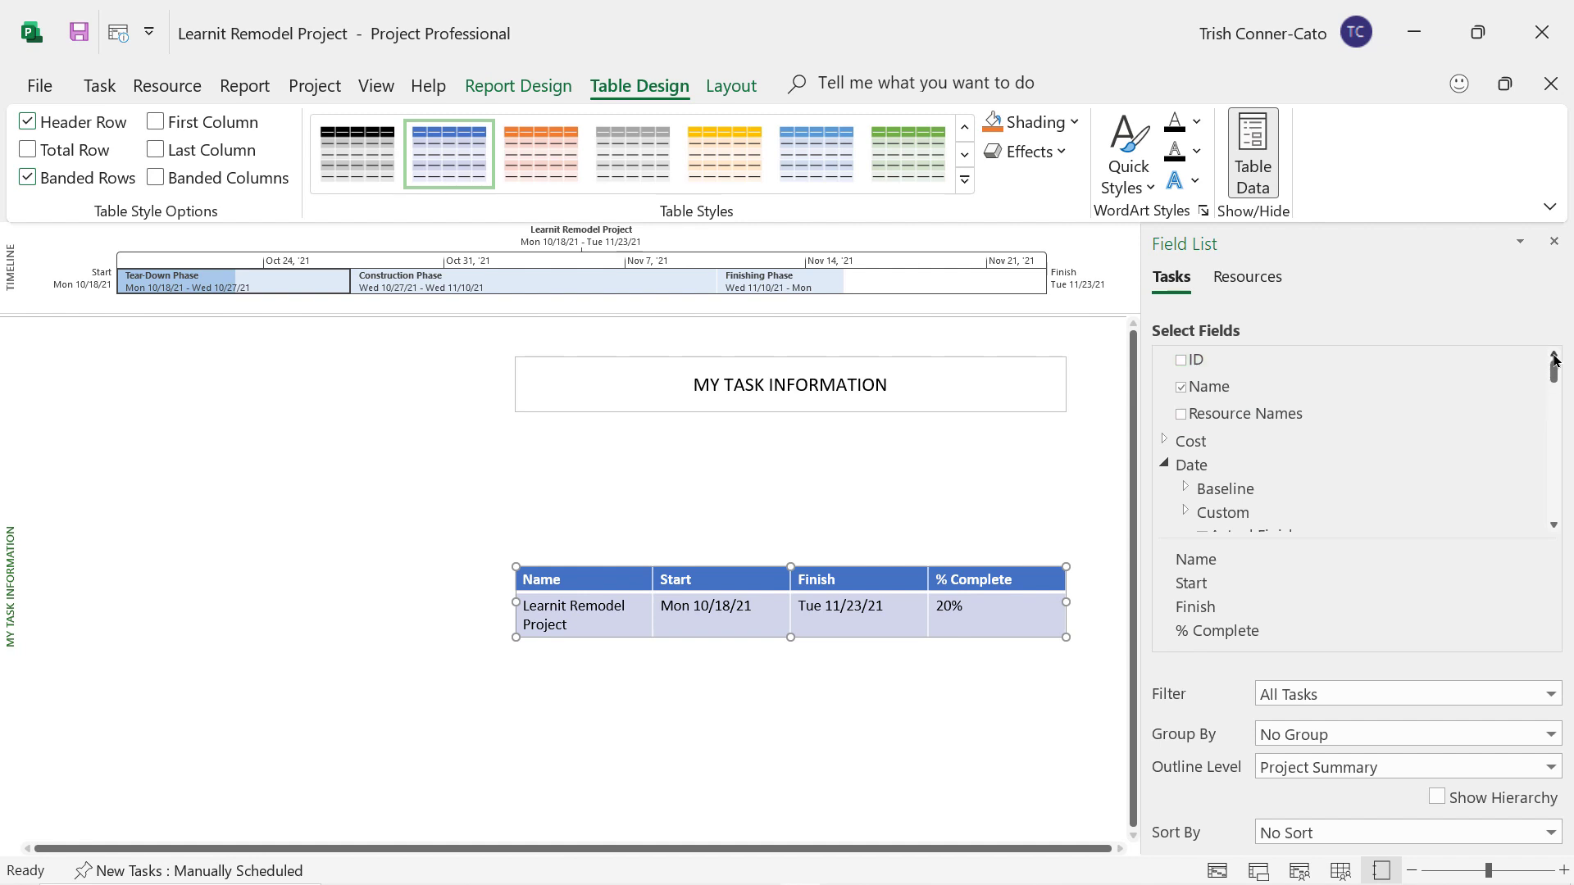
click(1181, 415)
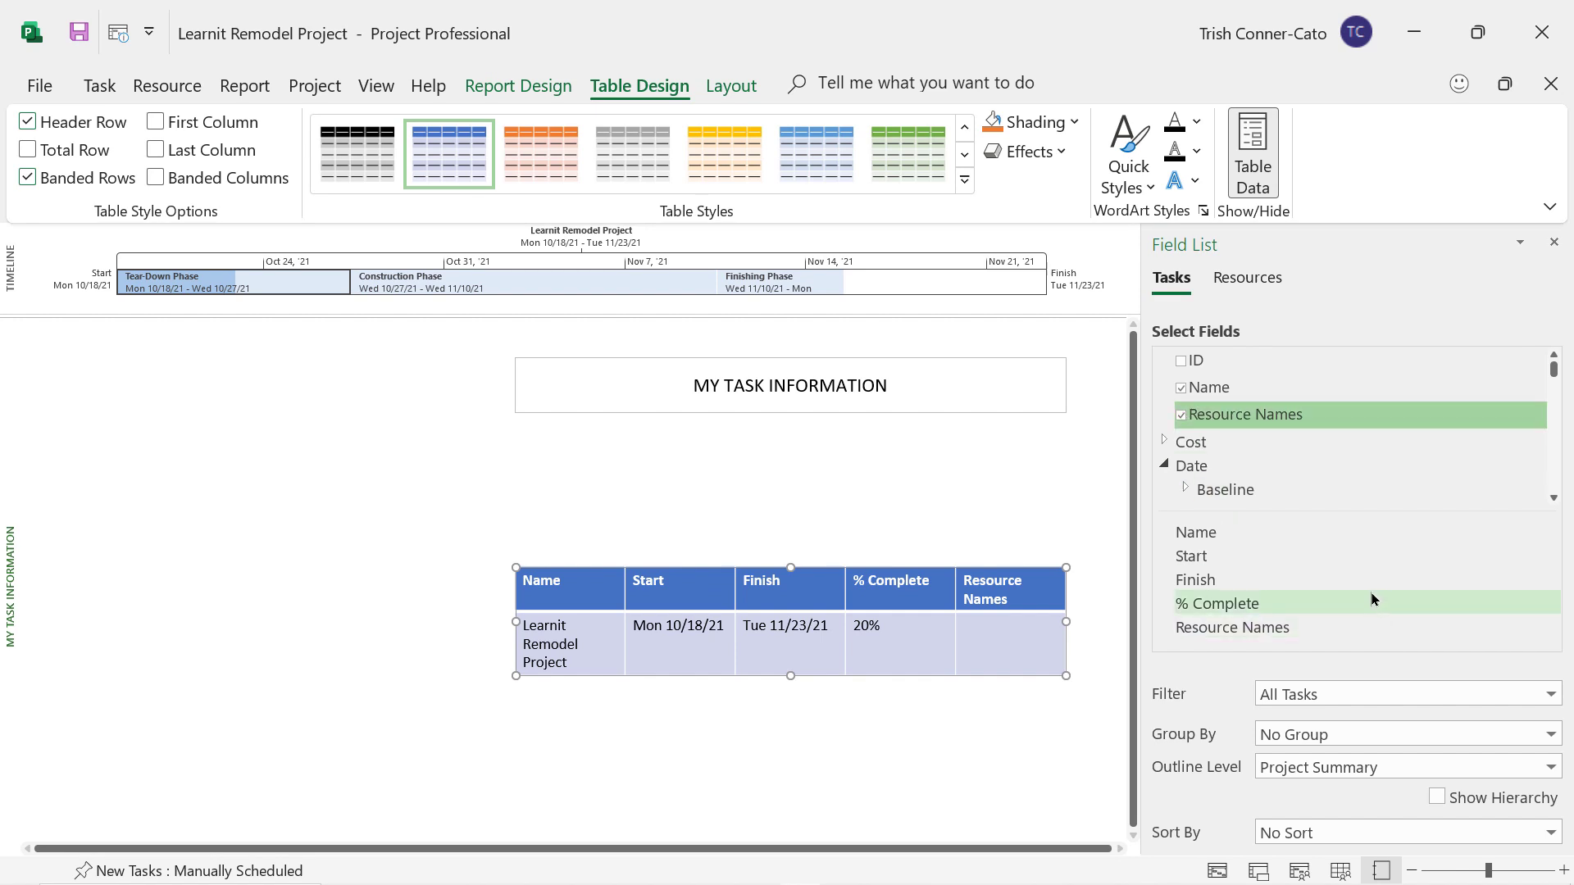
Add the Baseline Start field from the baseline date fields to the report table
click(1164, 442)
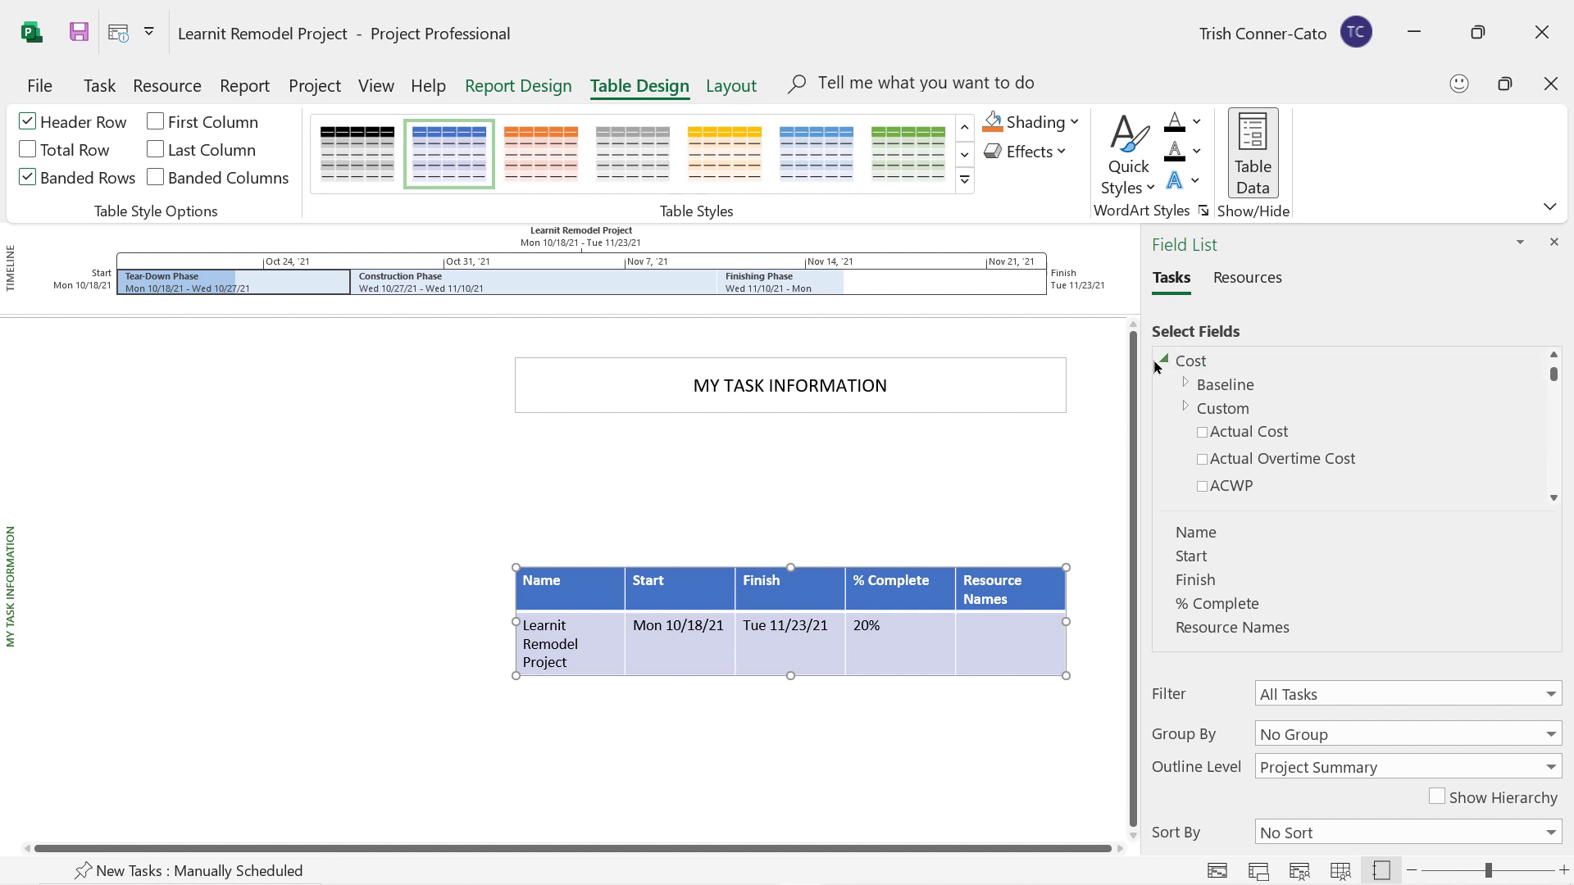
click(1165, 361)
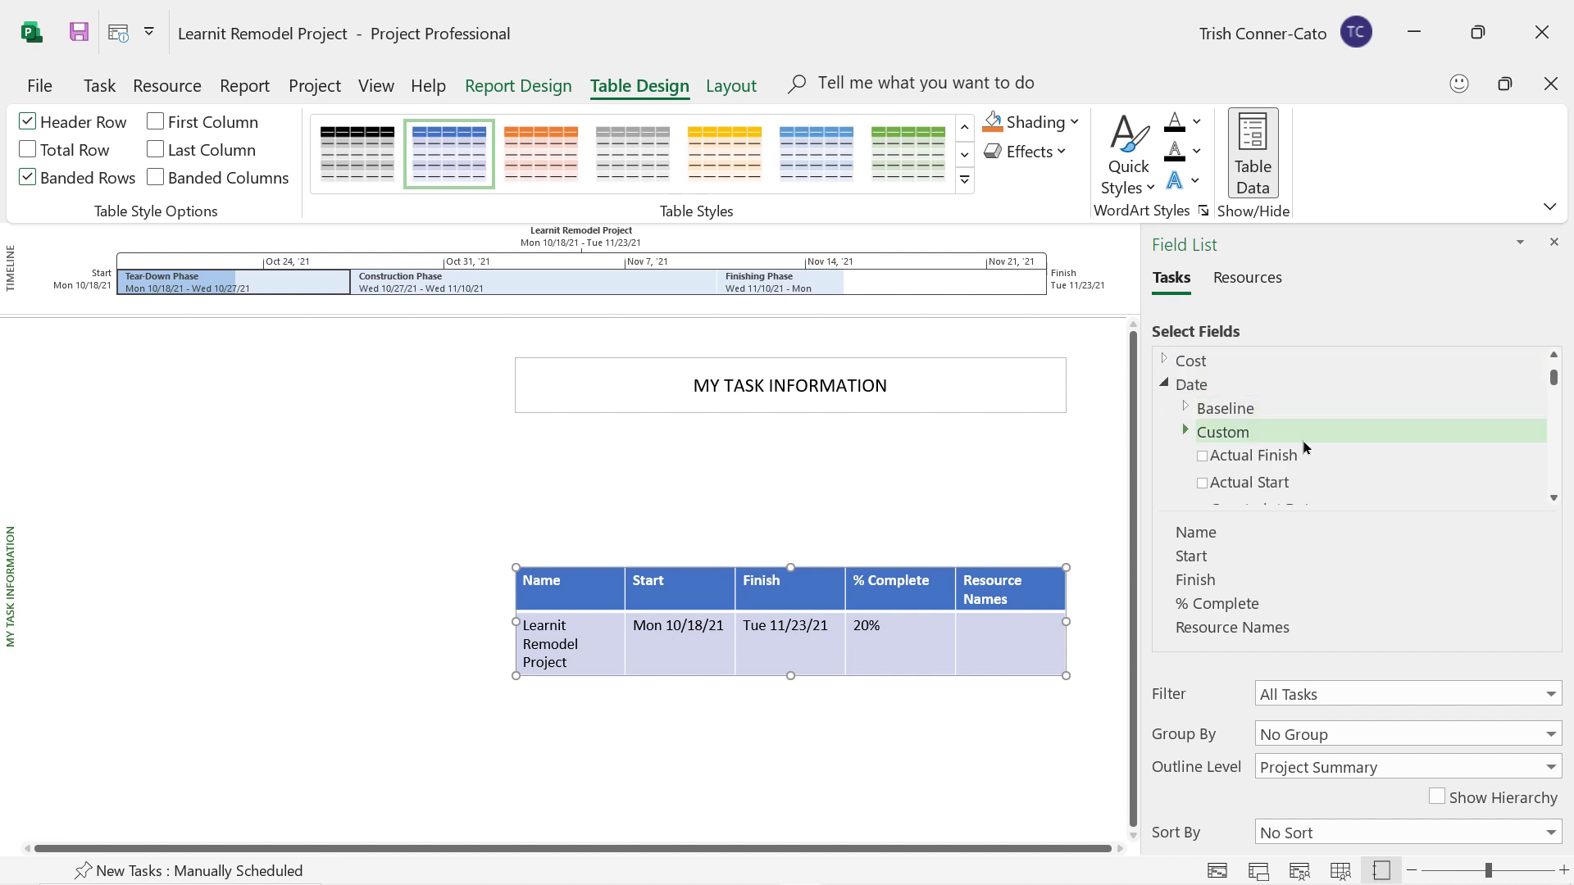
click(1186, 408)
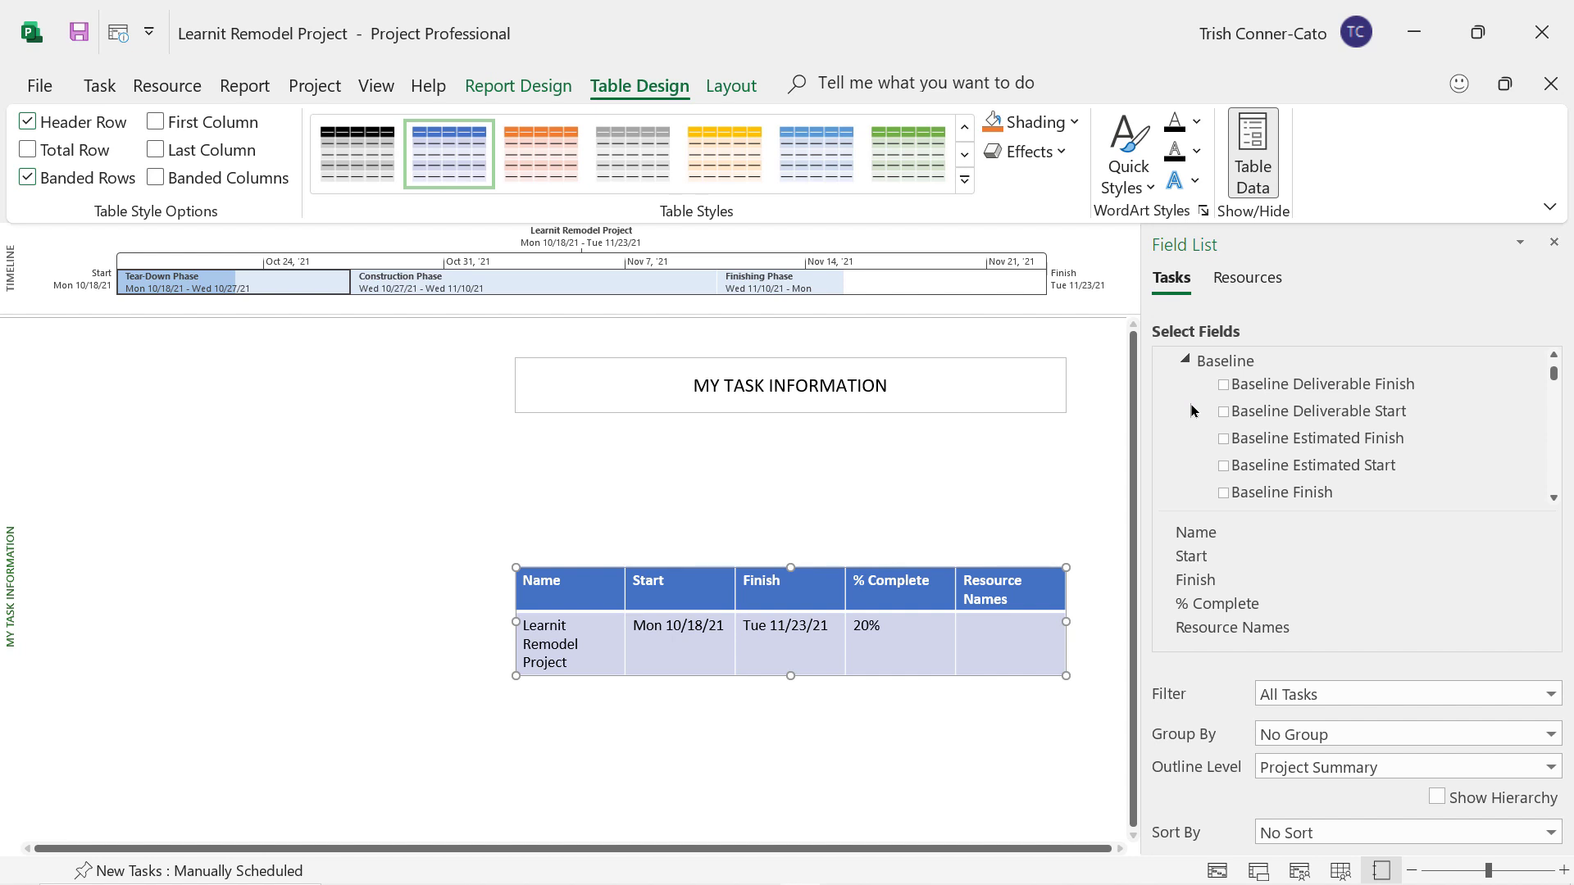
scroll(1433, 449, down, 3)
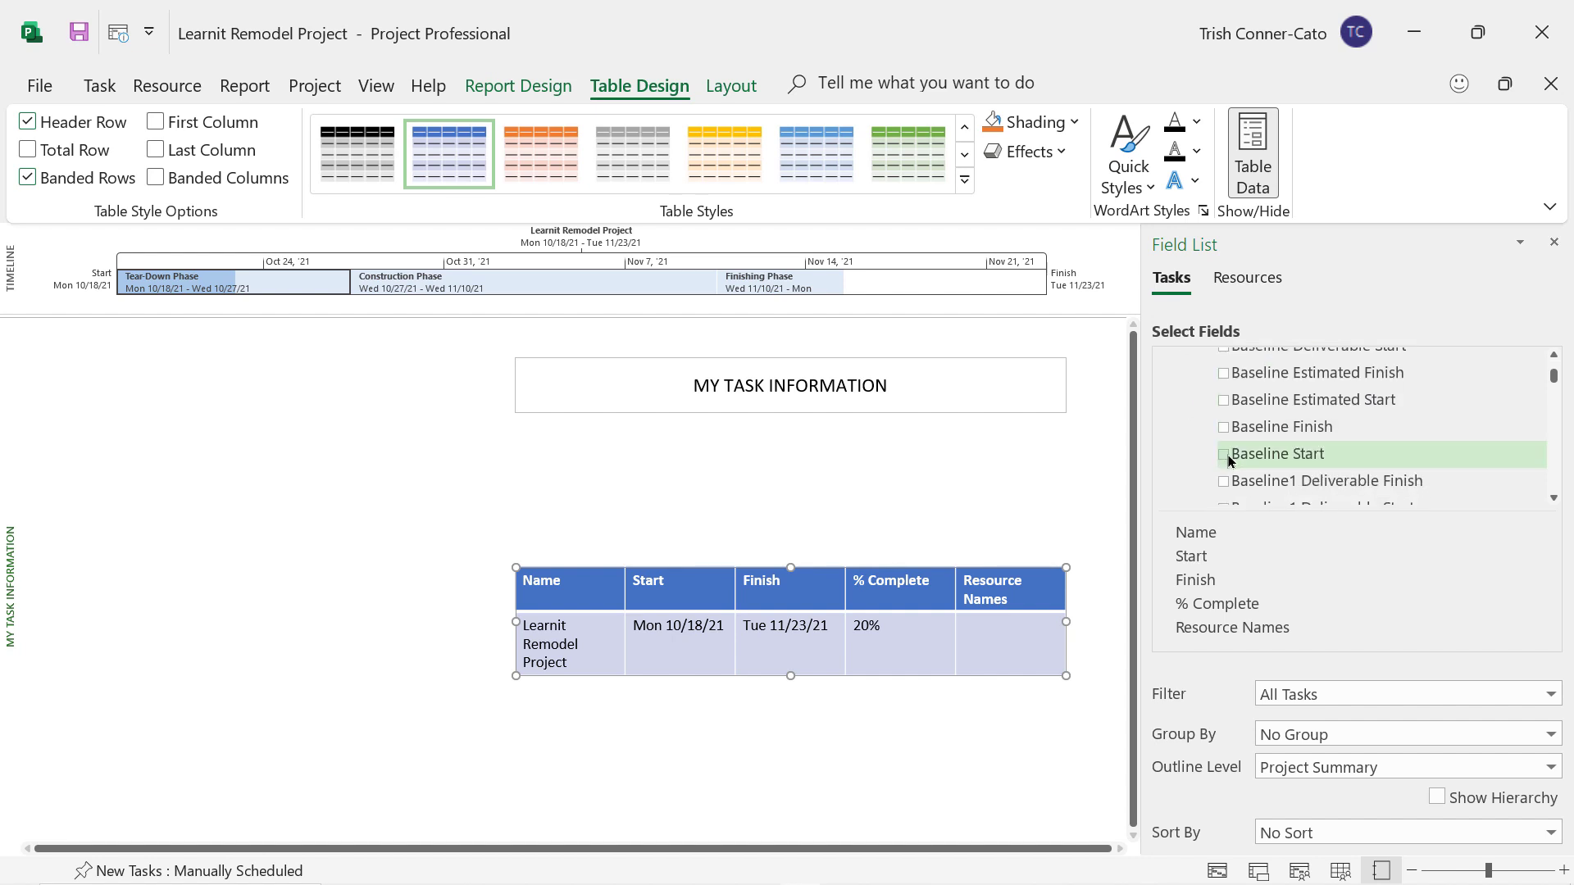
click(1223, 455)
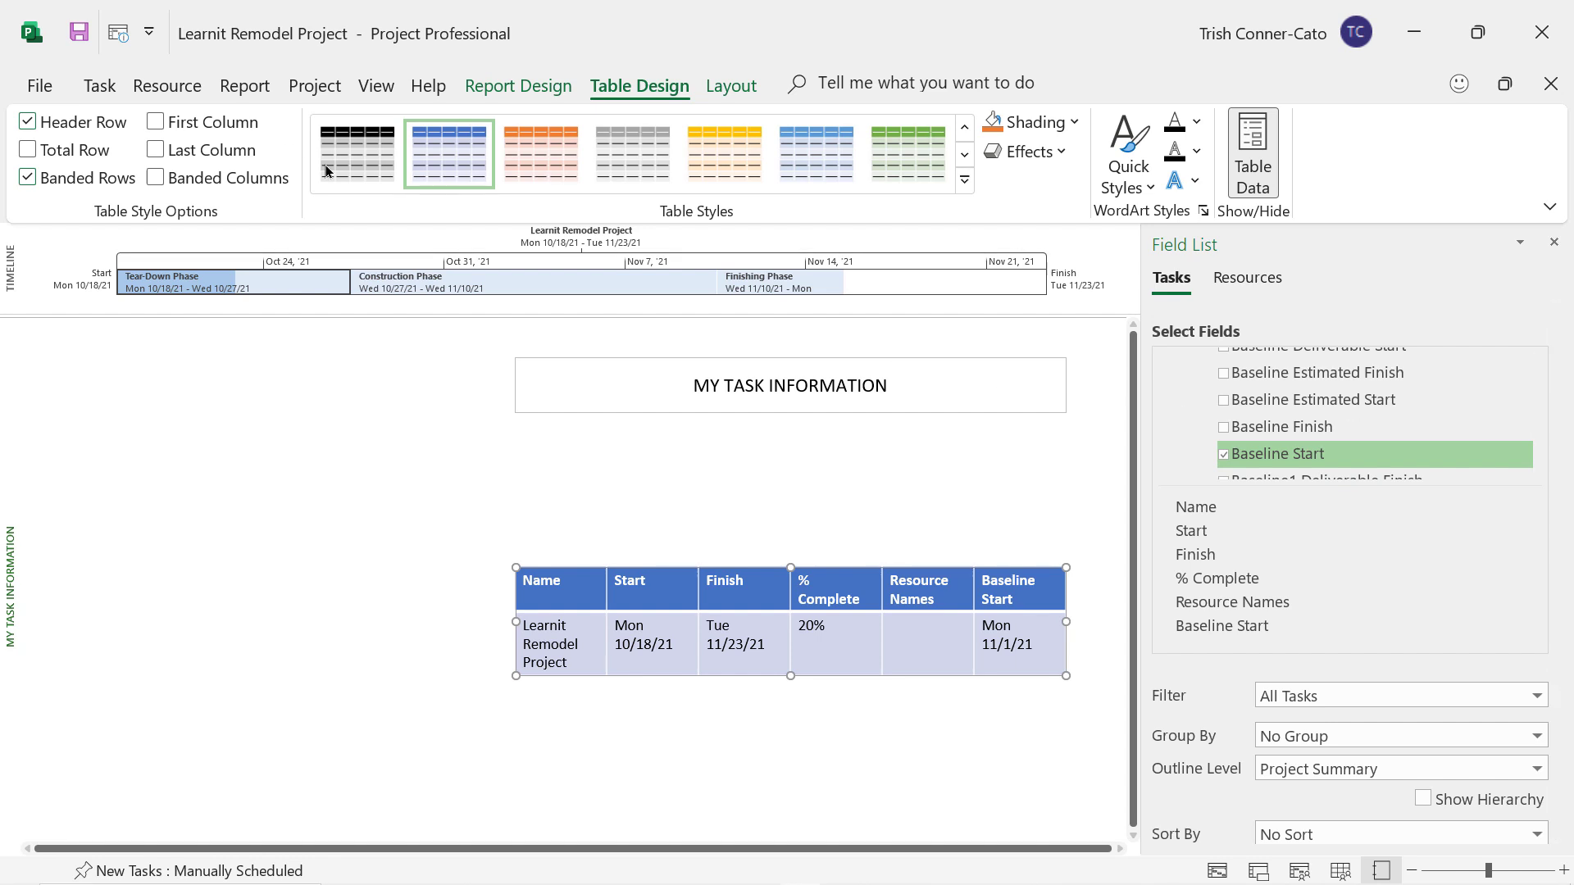
Set the table's outline level to All Subtasks and look through the listed tasks
click(1536, 772)
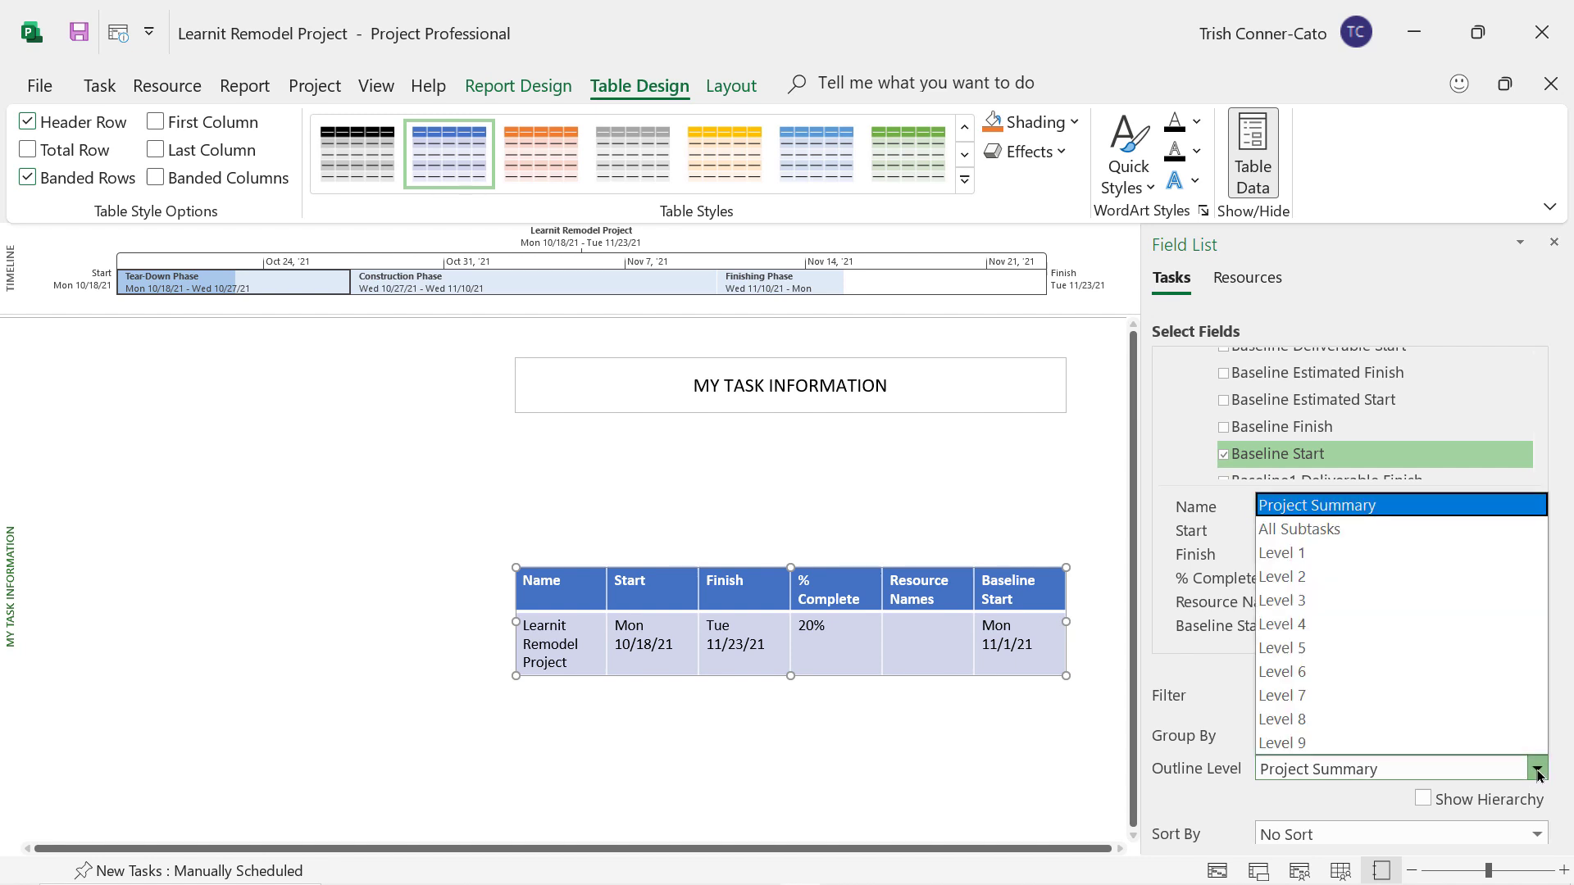
click(1344, 531)
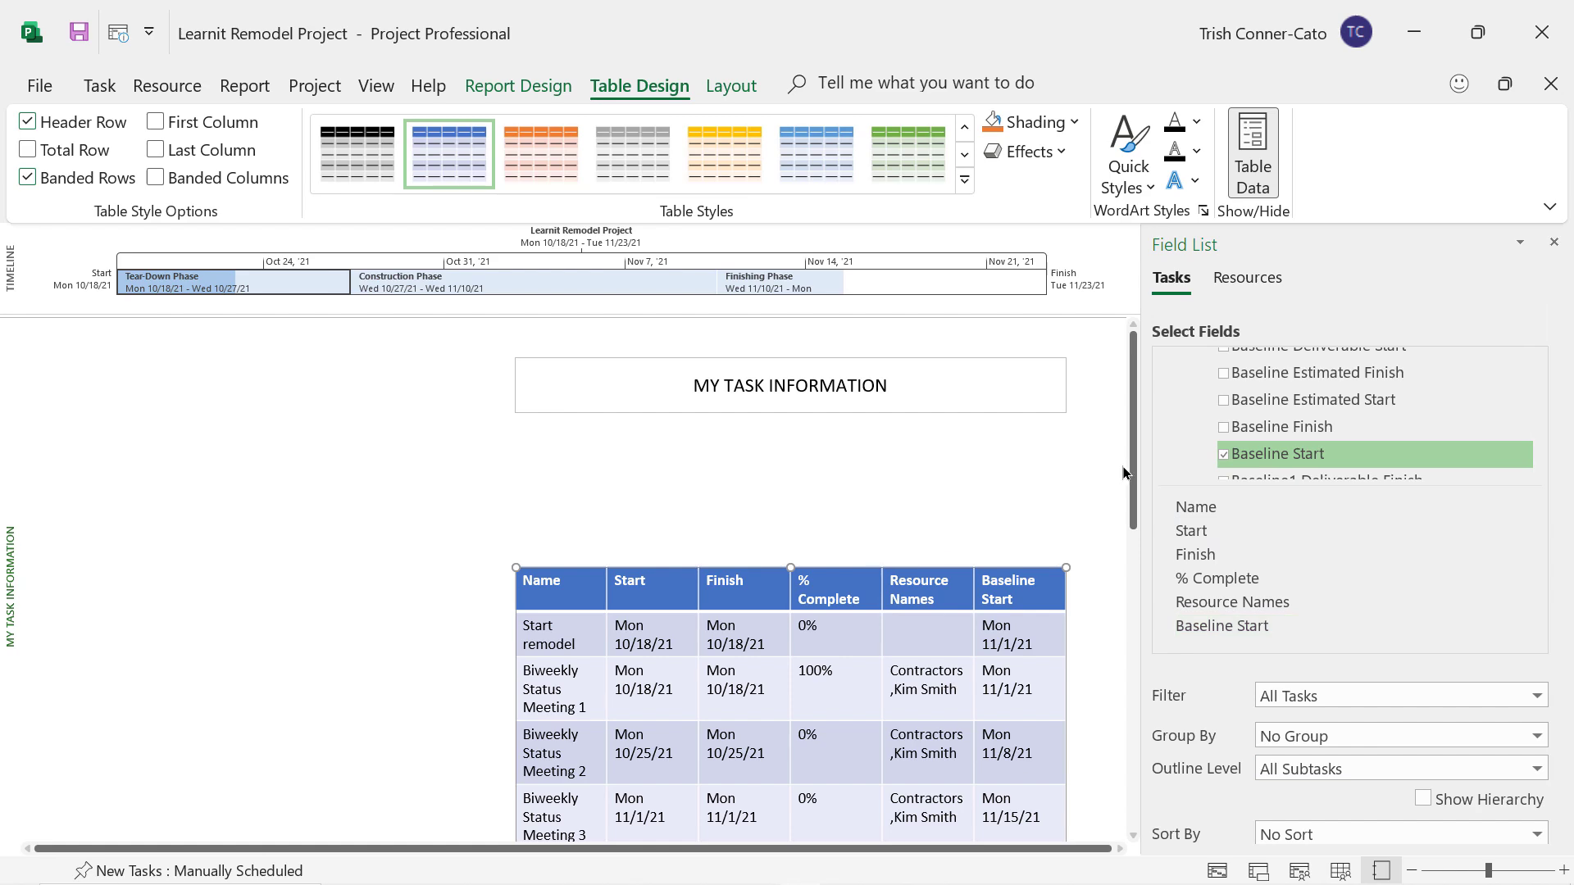
drag(1136, 507, 1150, 343)
Preview the report for printing with all its pages shown together, and return to the report
key(ctrl+p)
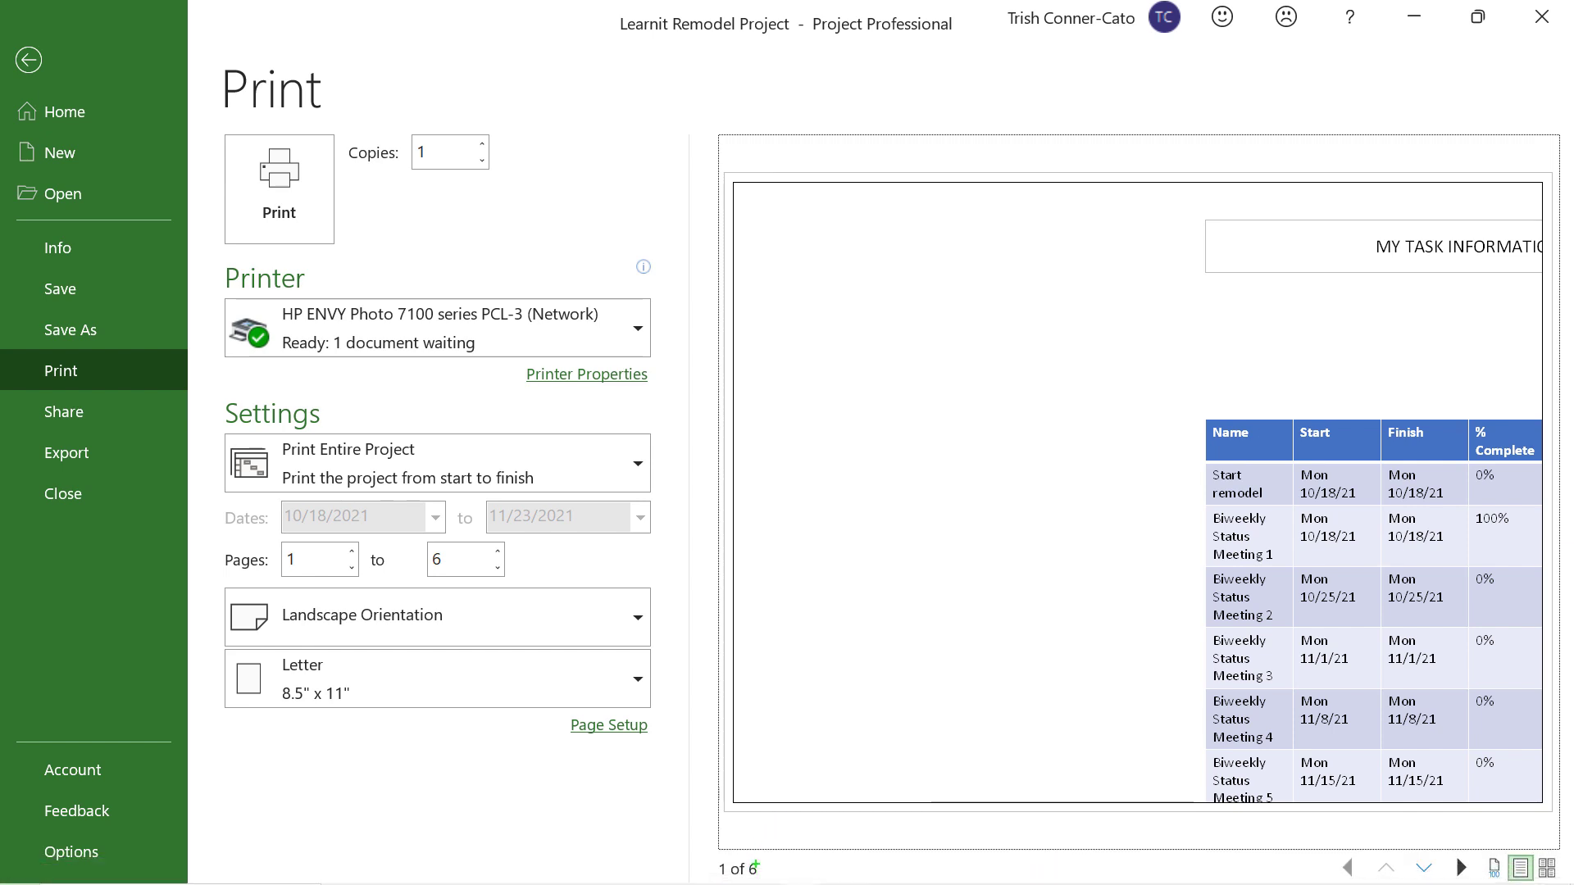
drag(737, 855, 741, 747)
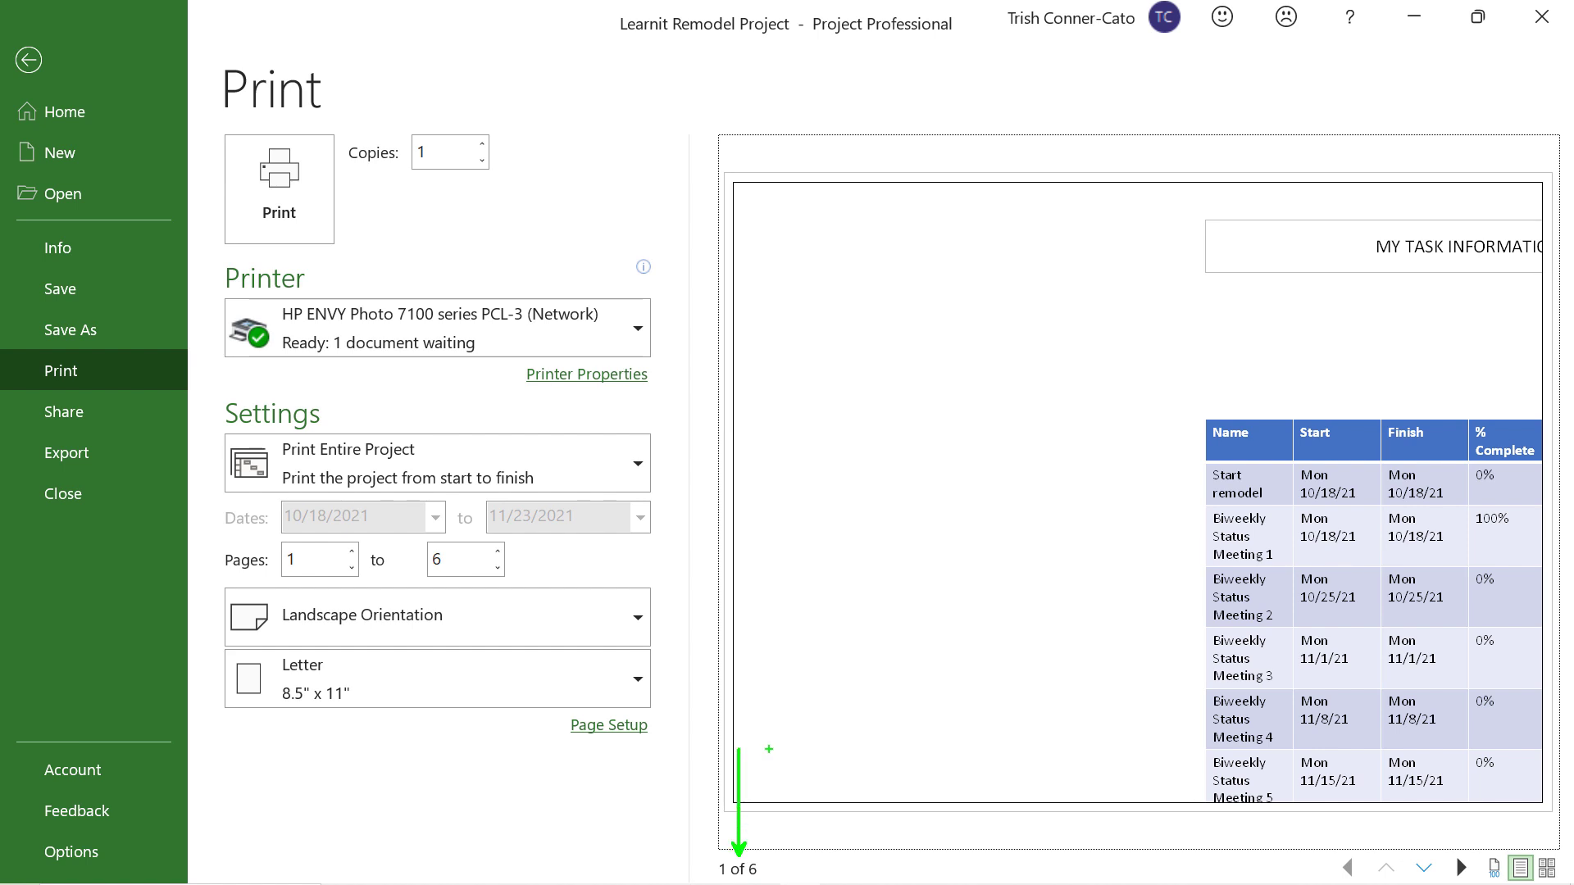
key(Escape)
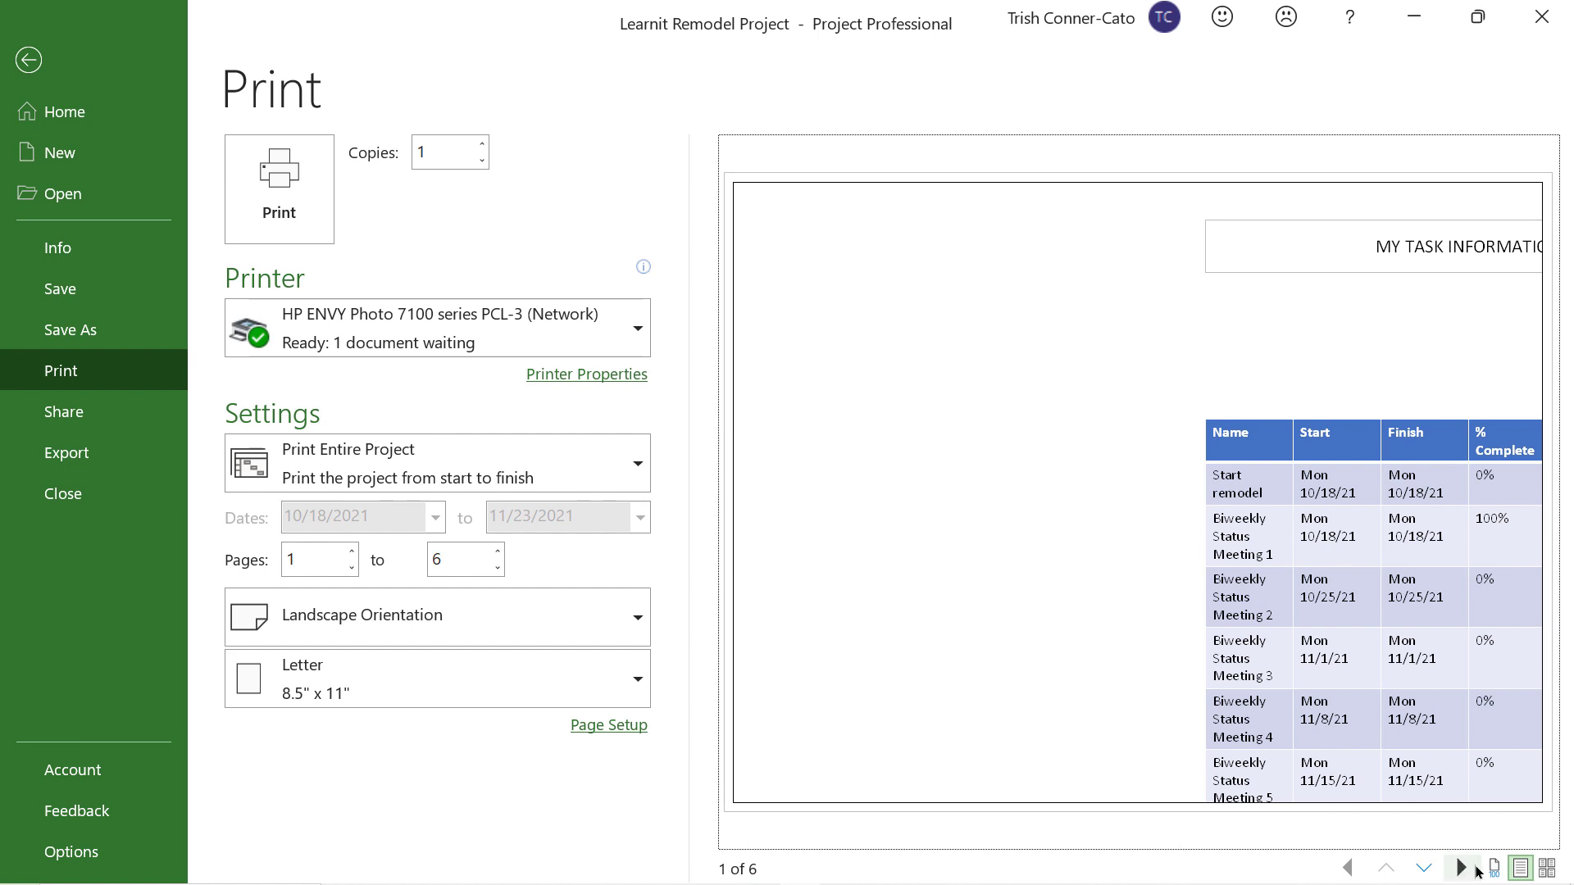
click(1547, 869)
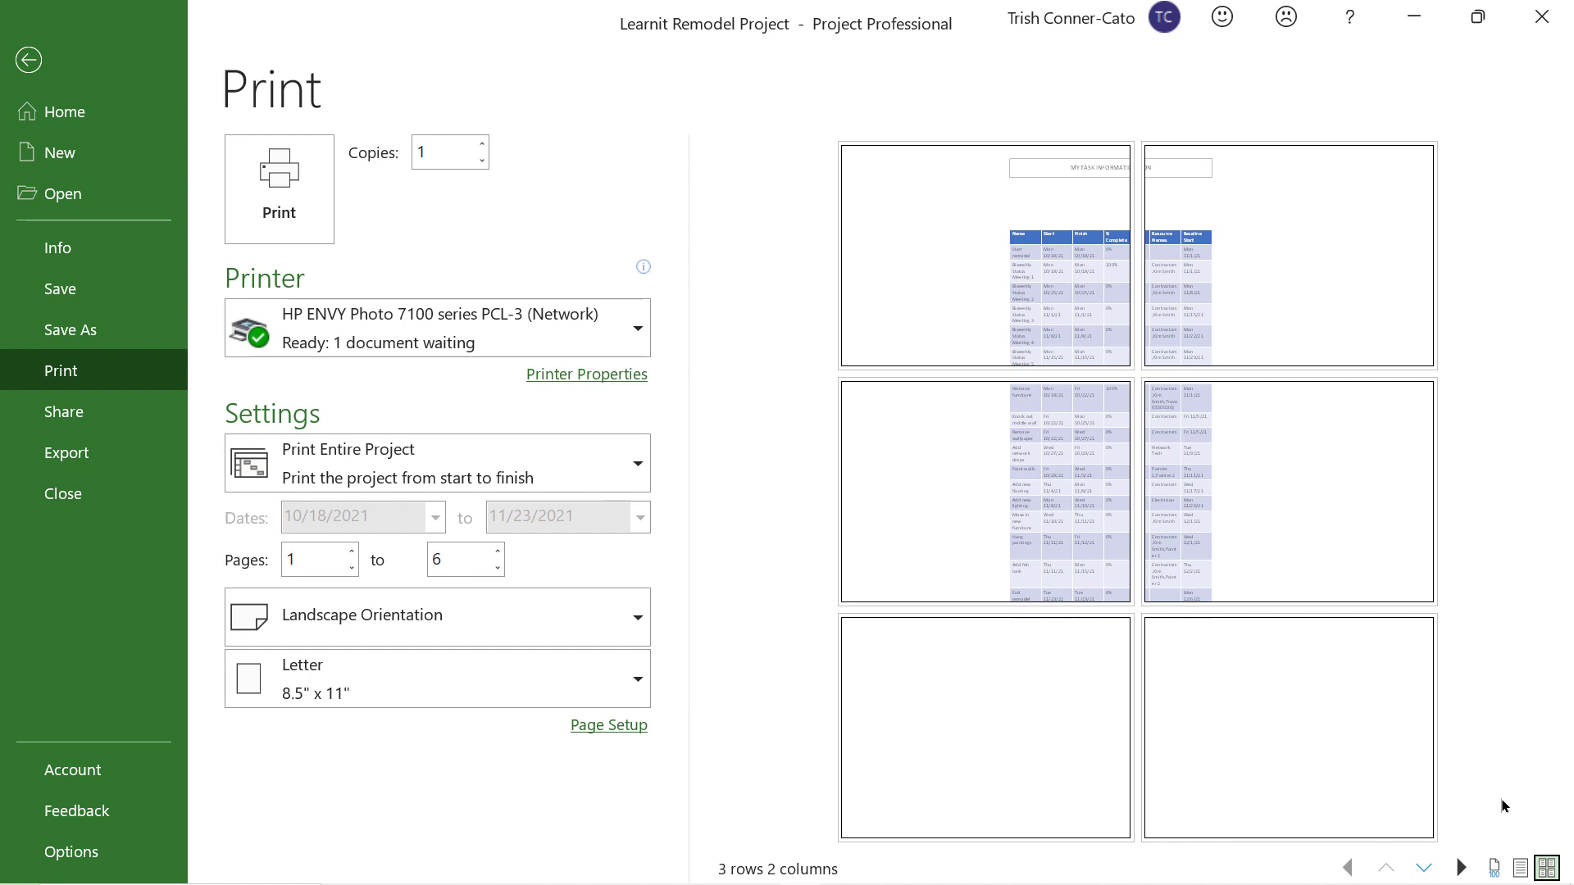
click(27, 60)
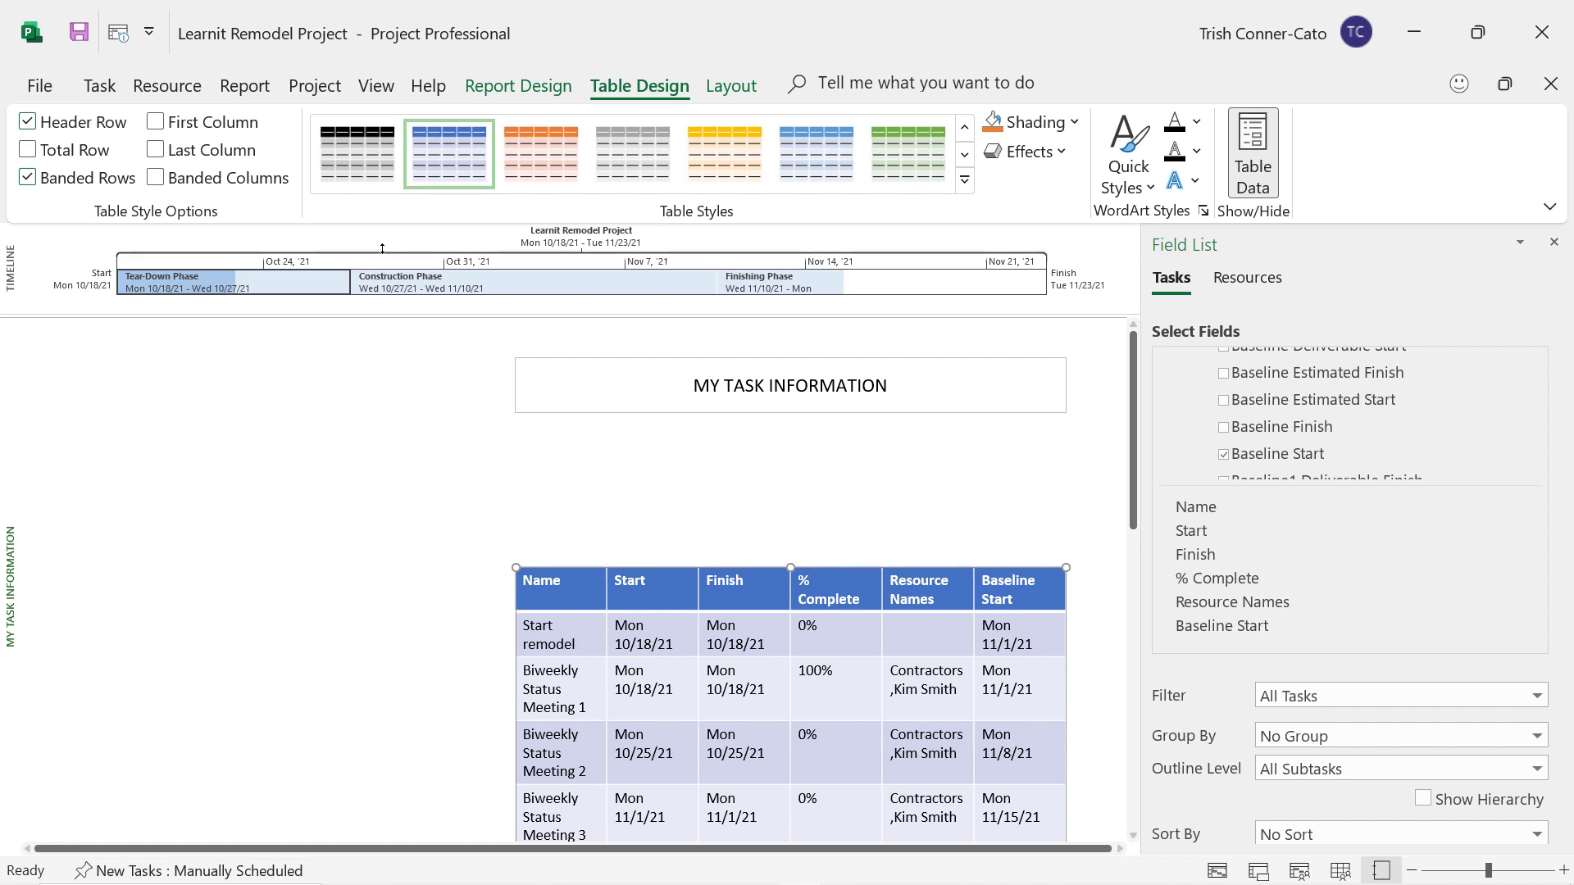
Show the page breaks on the report and check where they cross the title and table
click(538, 88)
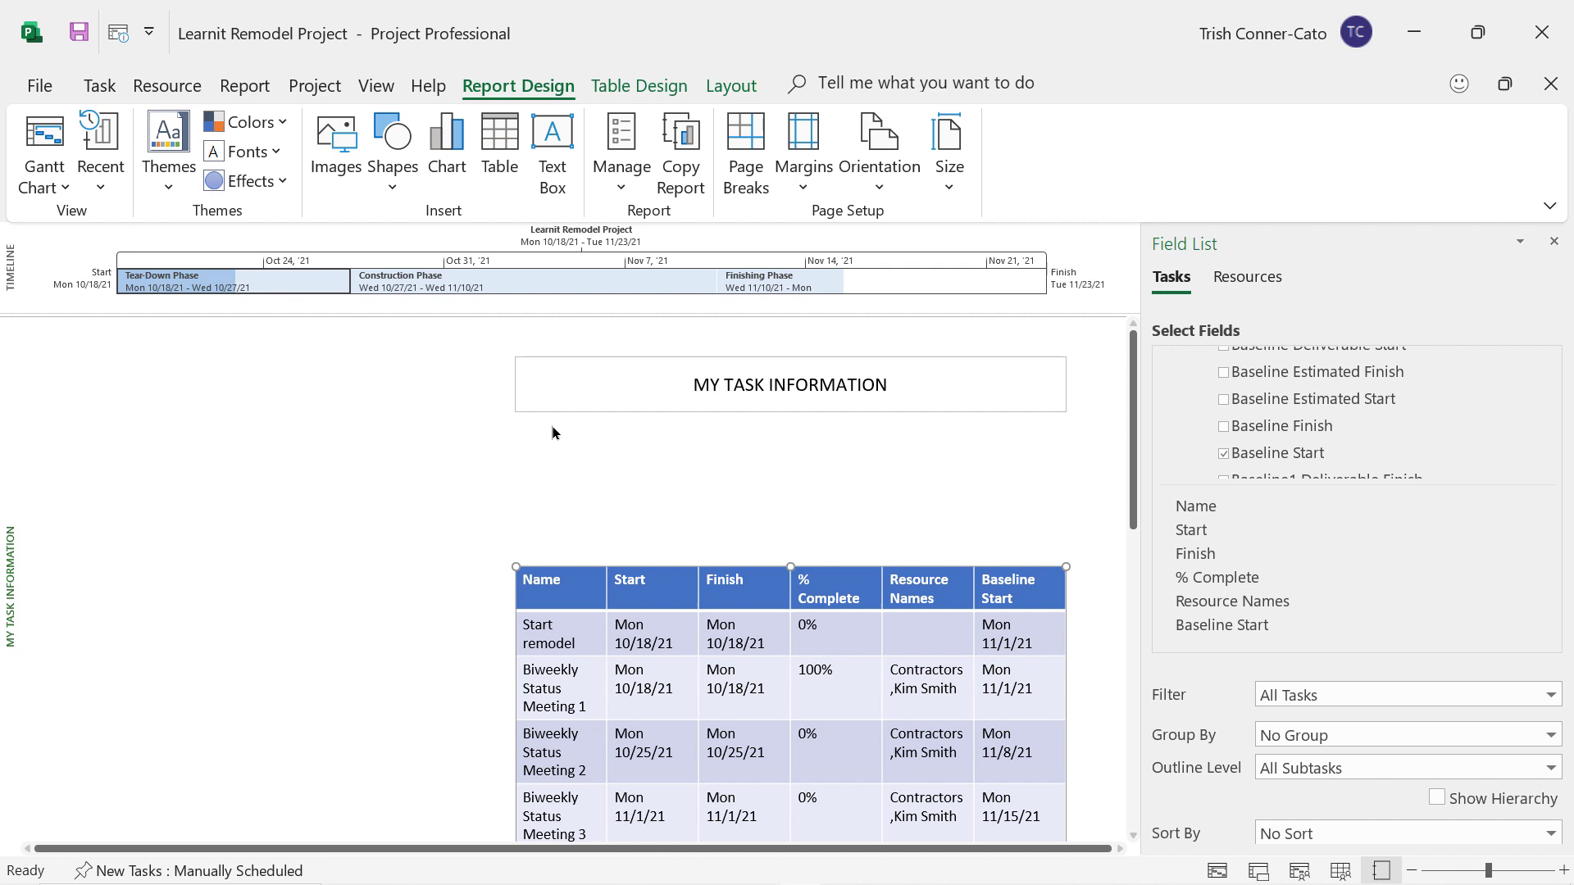
click(740, 150)
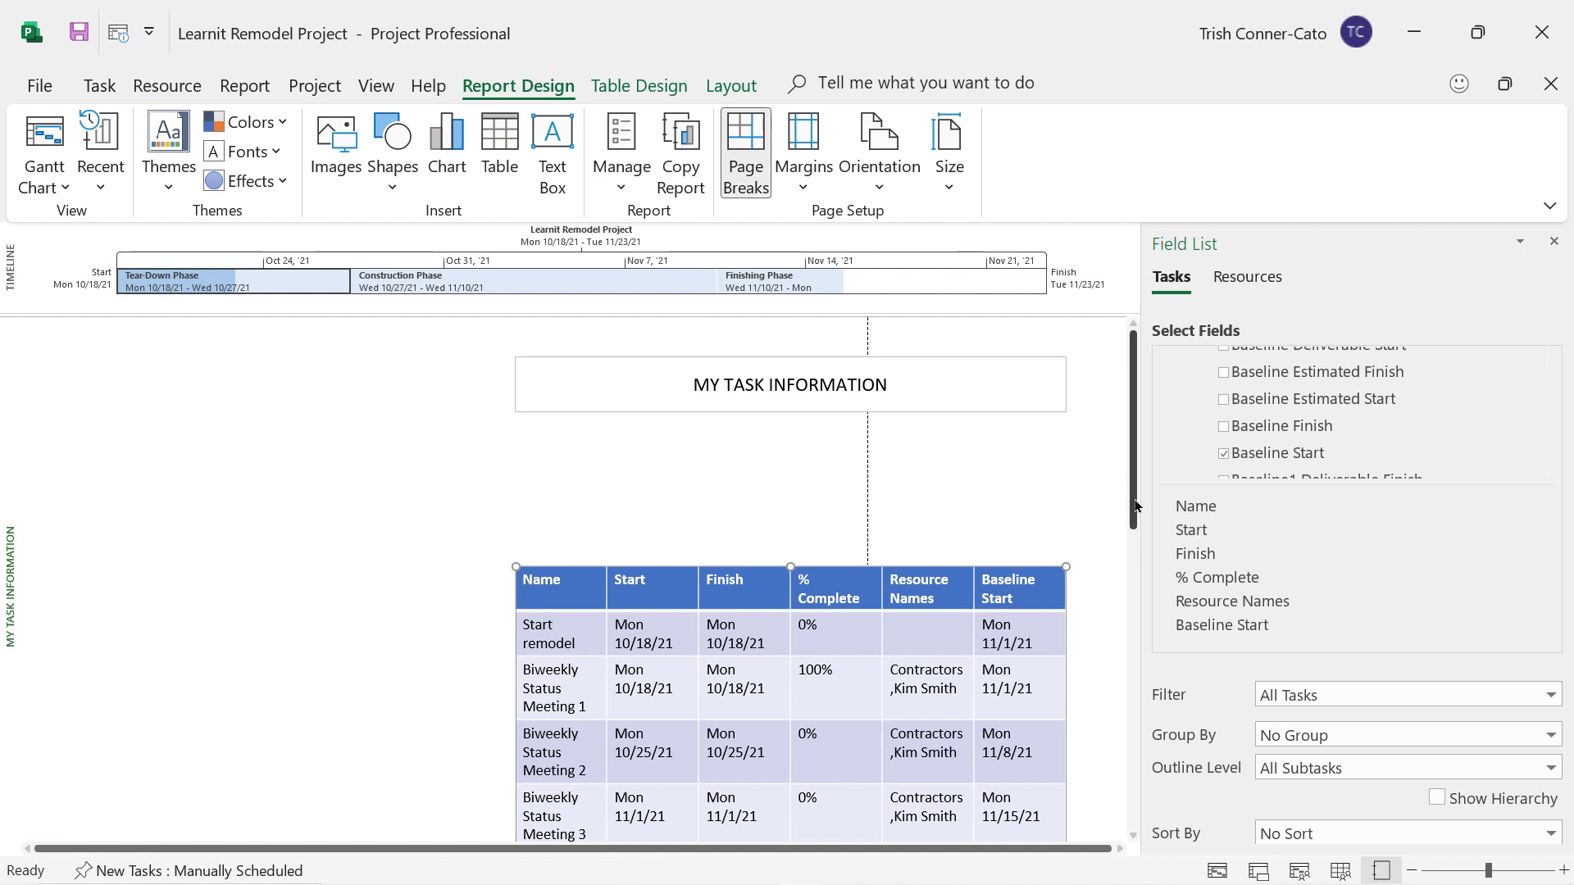
mouse_move(1136, 506)
mouse_down()
mouse_move(1136, 584)
mouse_move(1136, 524)
mouse_up()
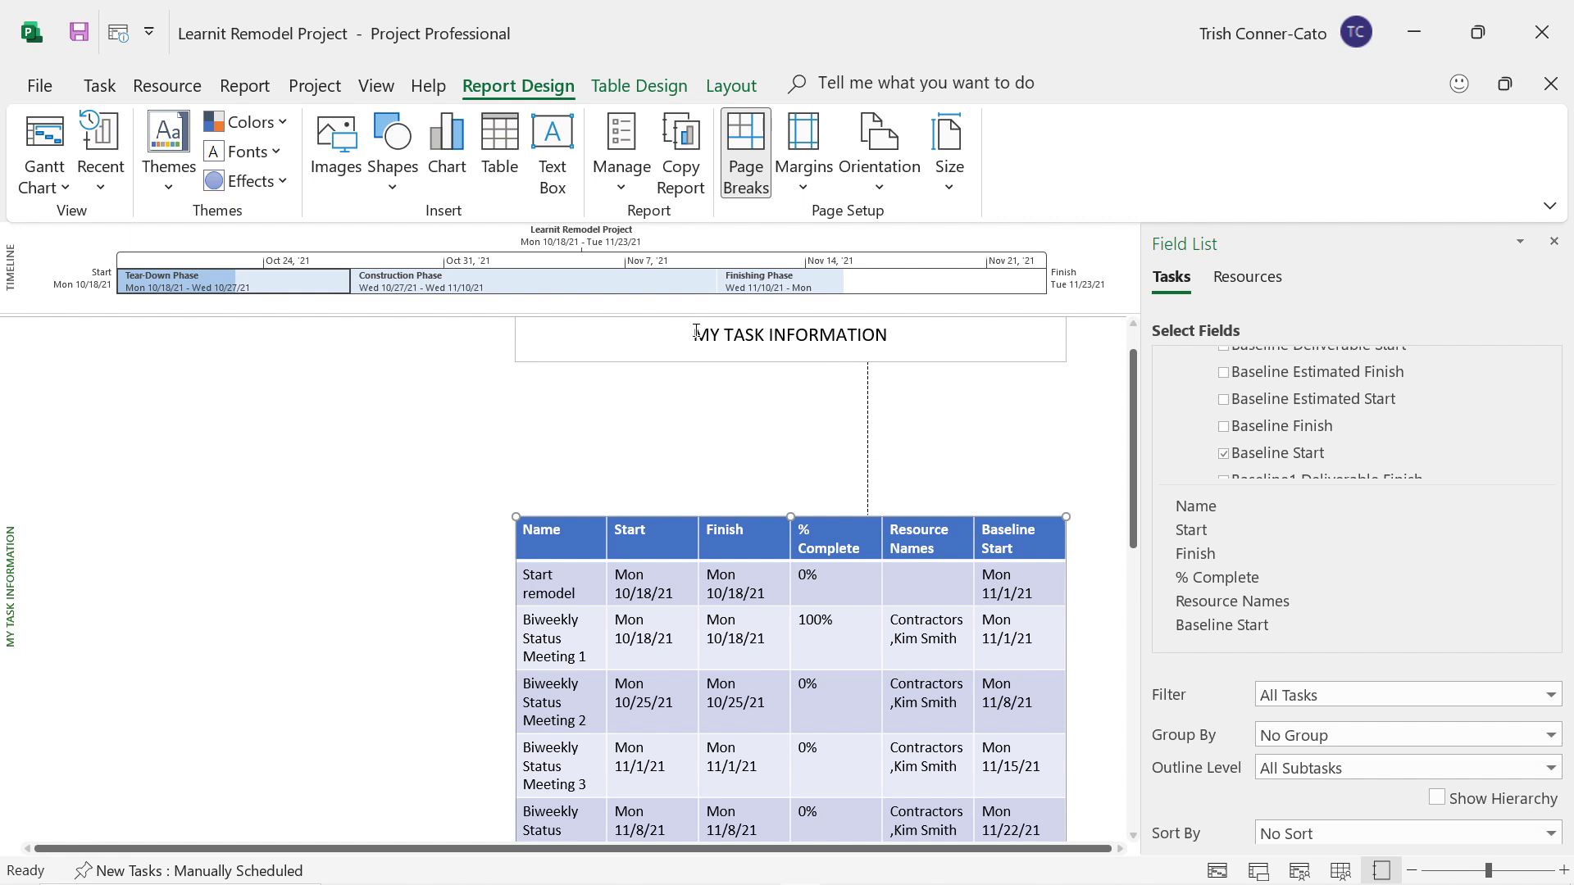
Move the title box to the report's left edge and place the task table directly beneath it, inside the vertical page break
click(625, 361)
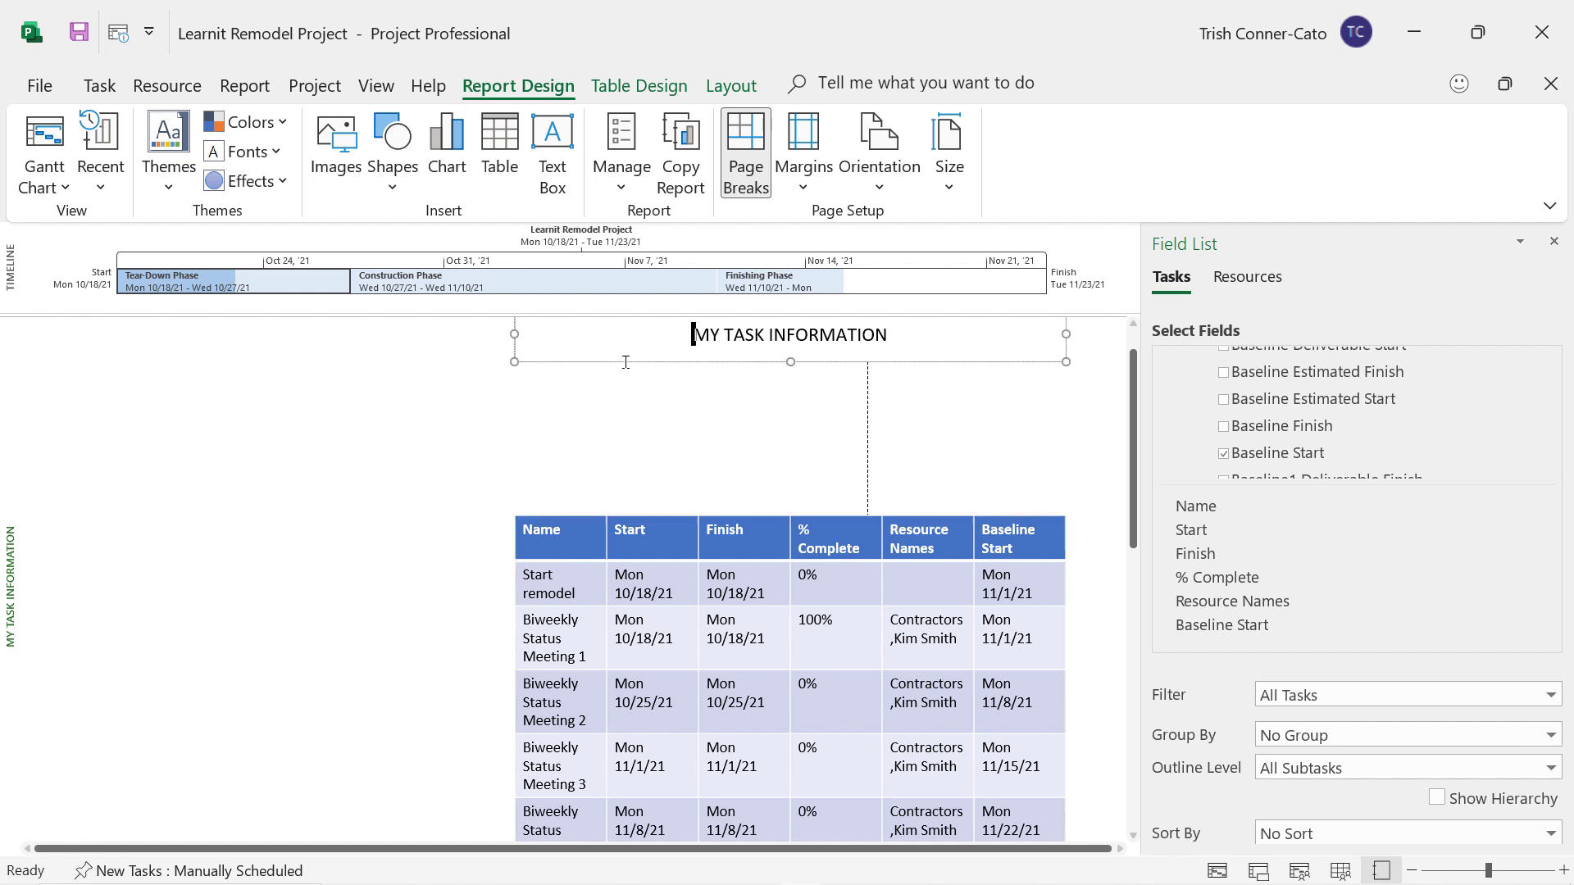
drag(610, 361, 163, 374)
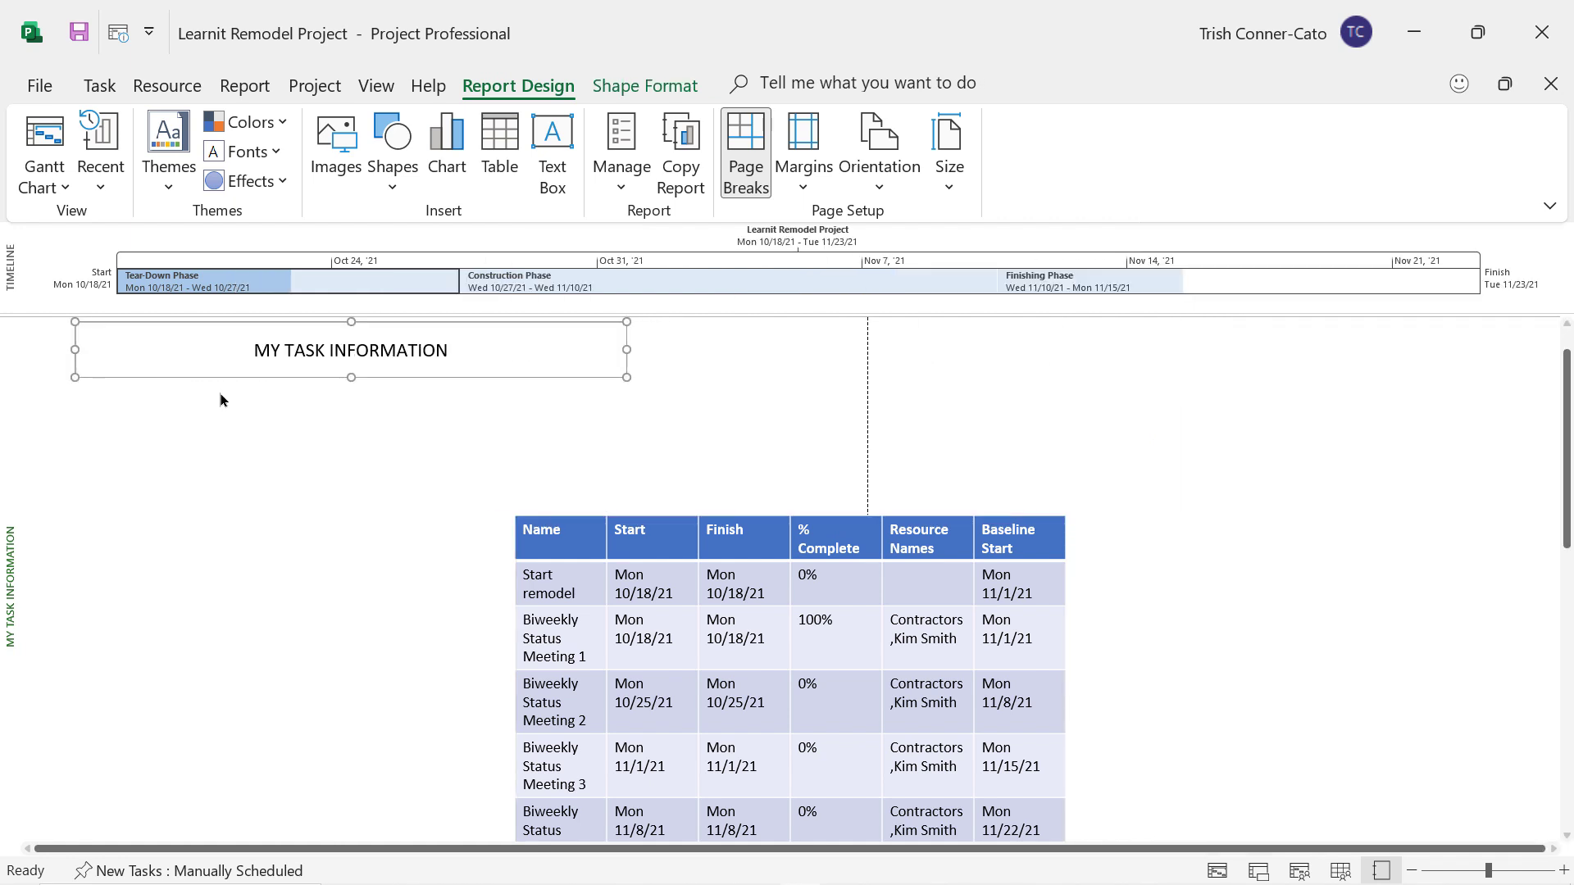
click(678, 516)
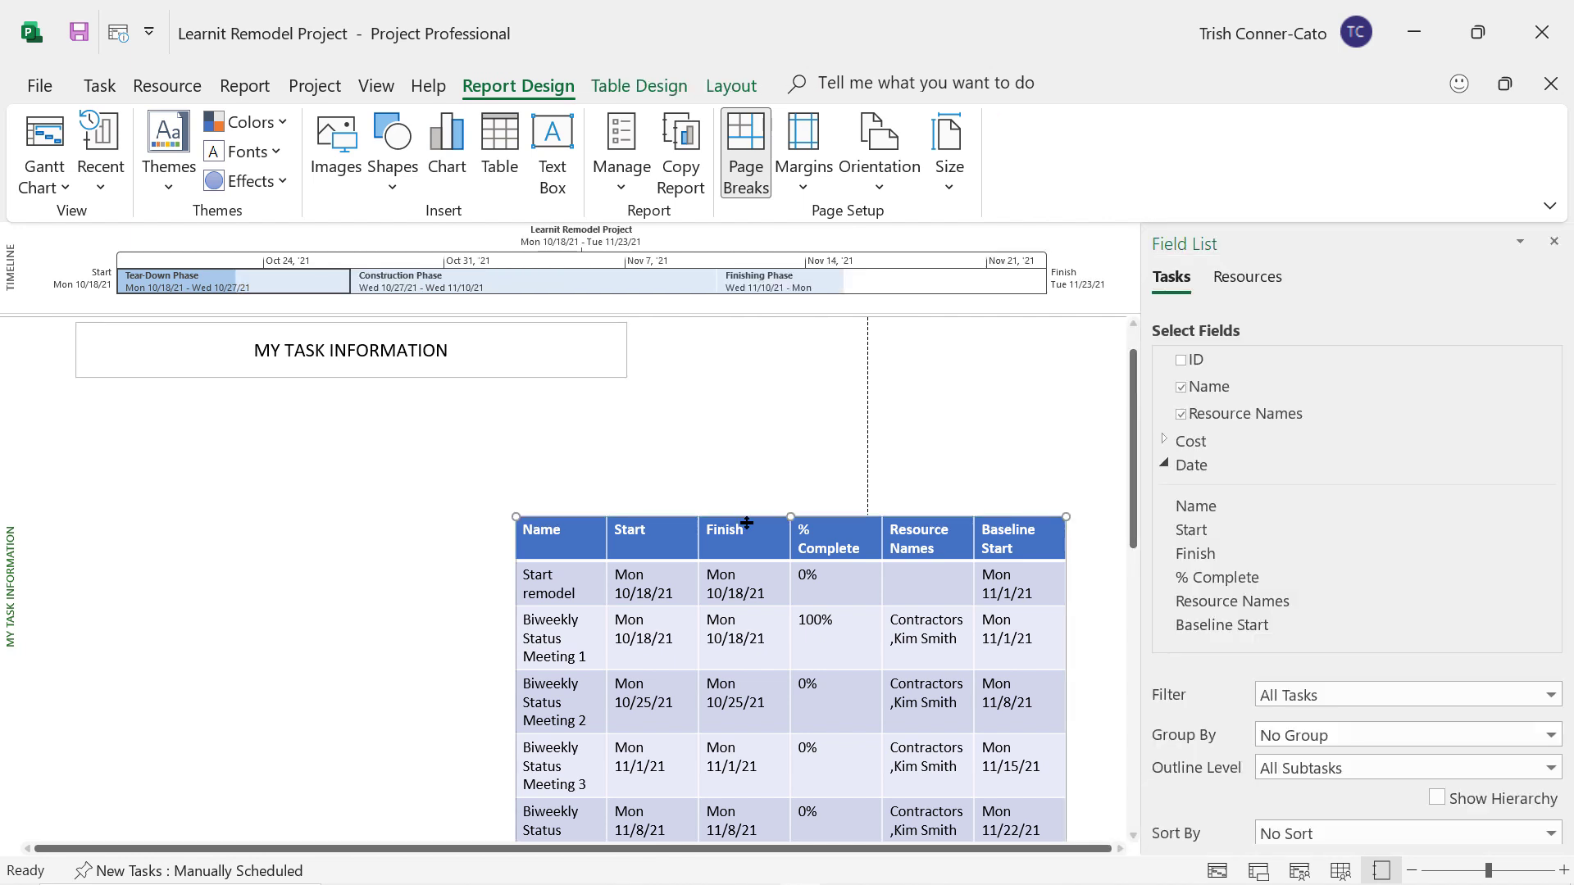
drag(749, 523, 315, 395)
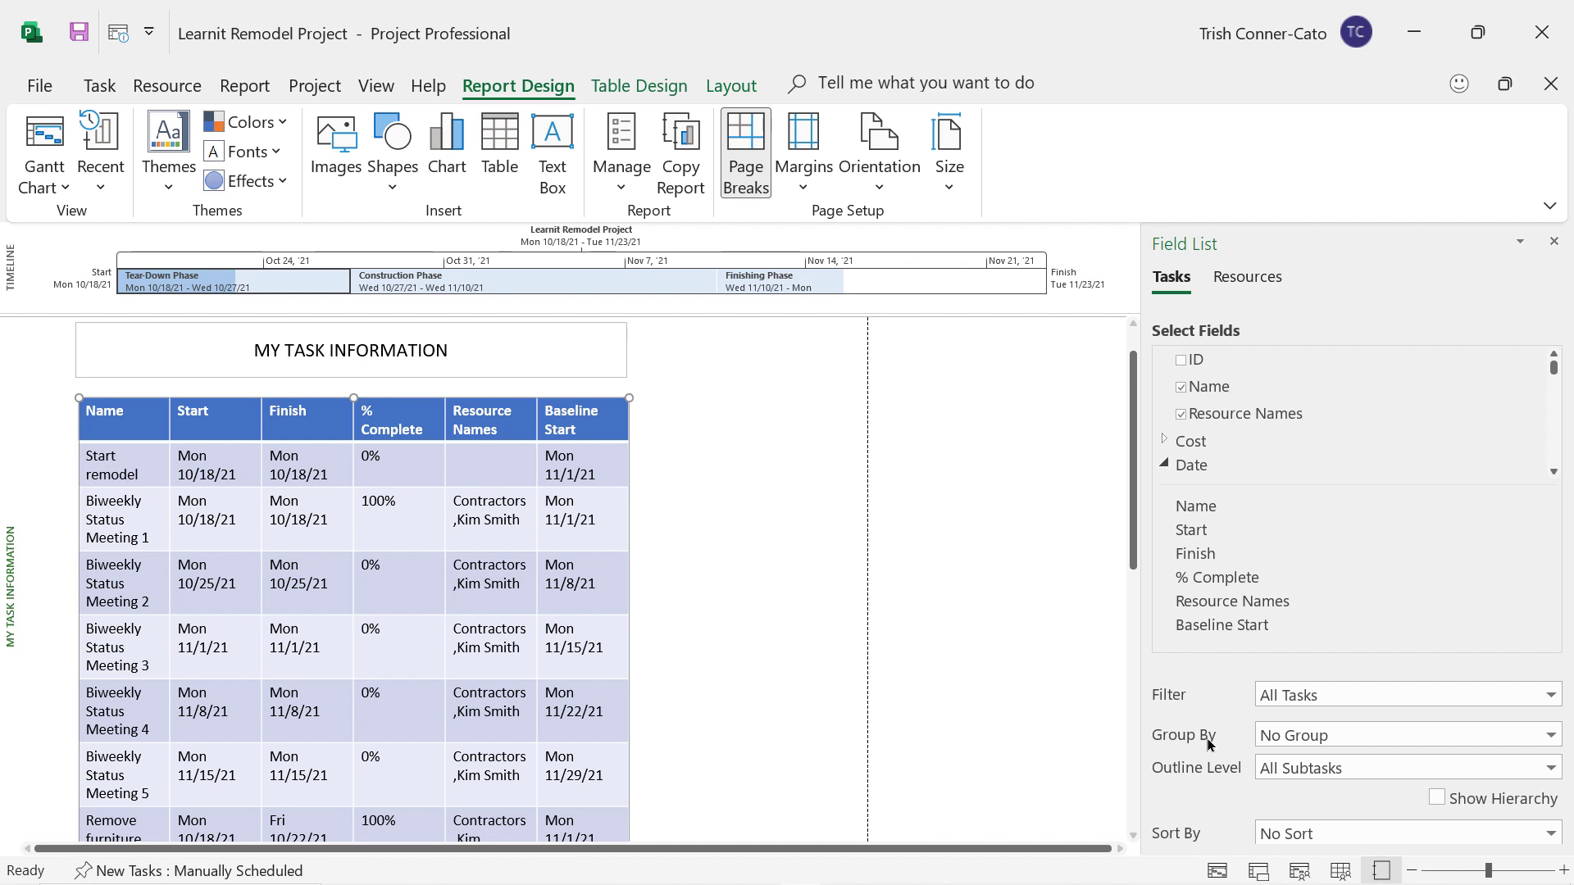
Check the rearranged report in the multi-page print preview and return to the report
key(ctrl+p)
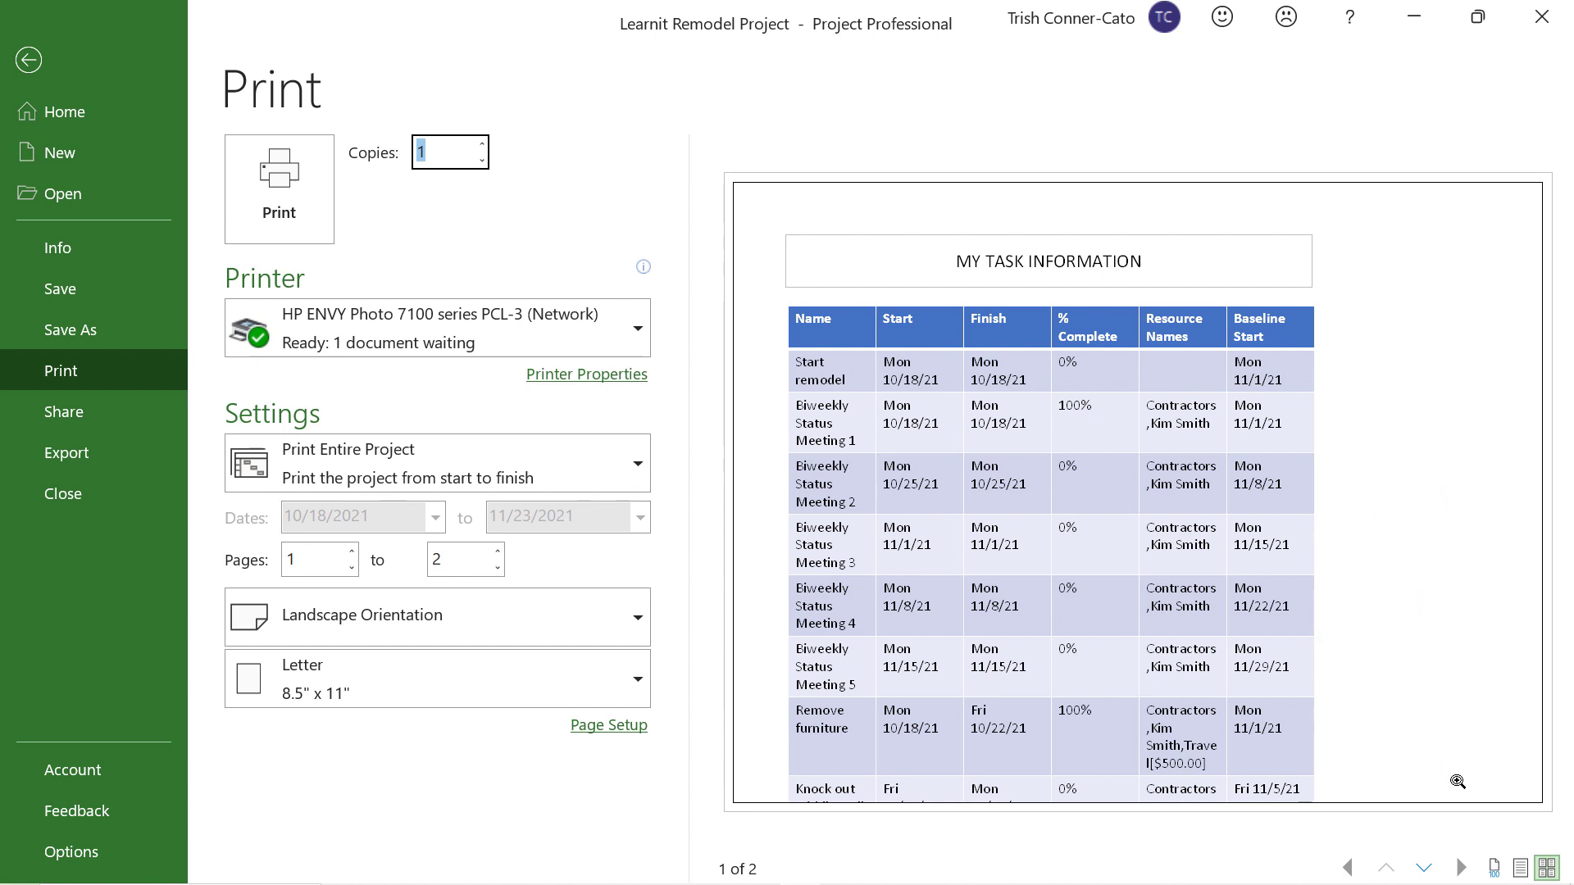
click(1545, 869)
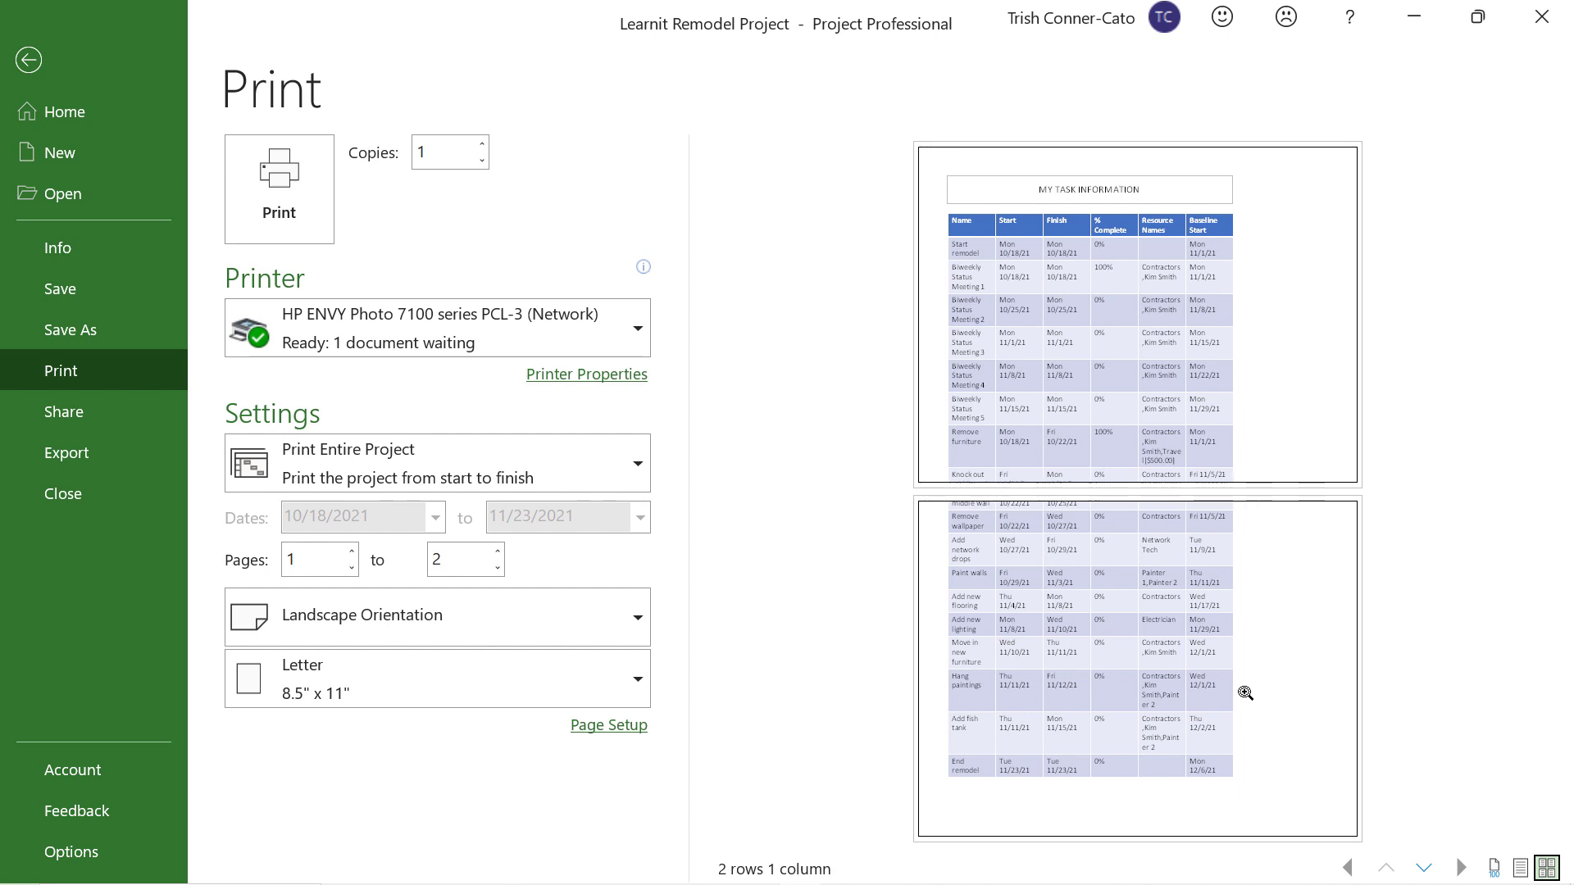
click(30, 60)
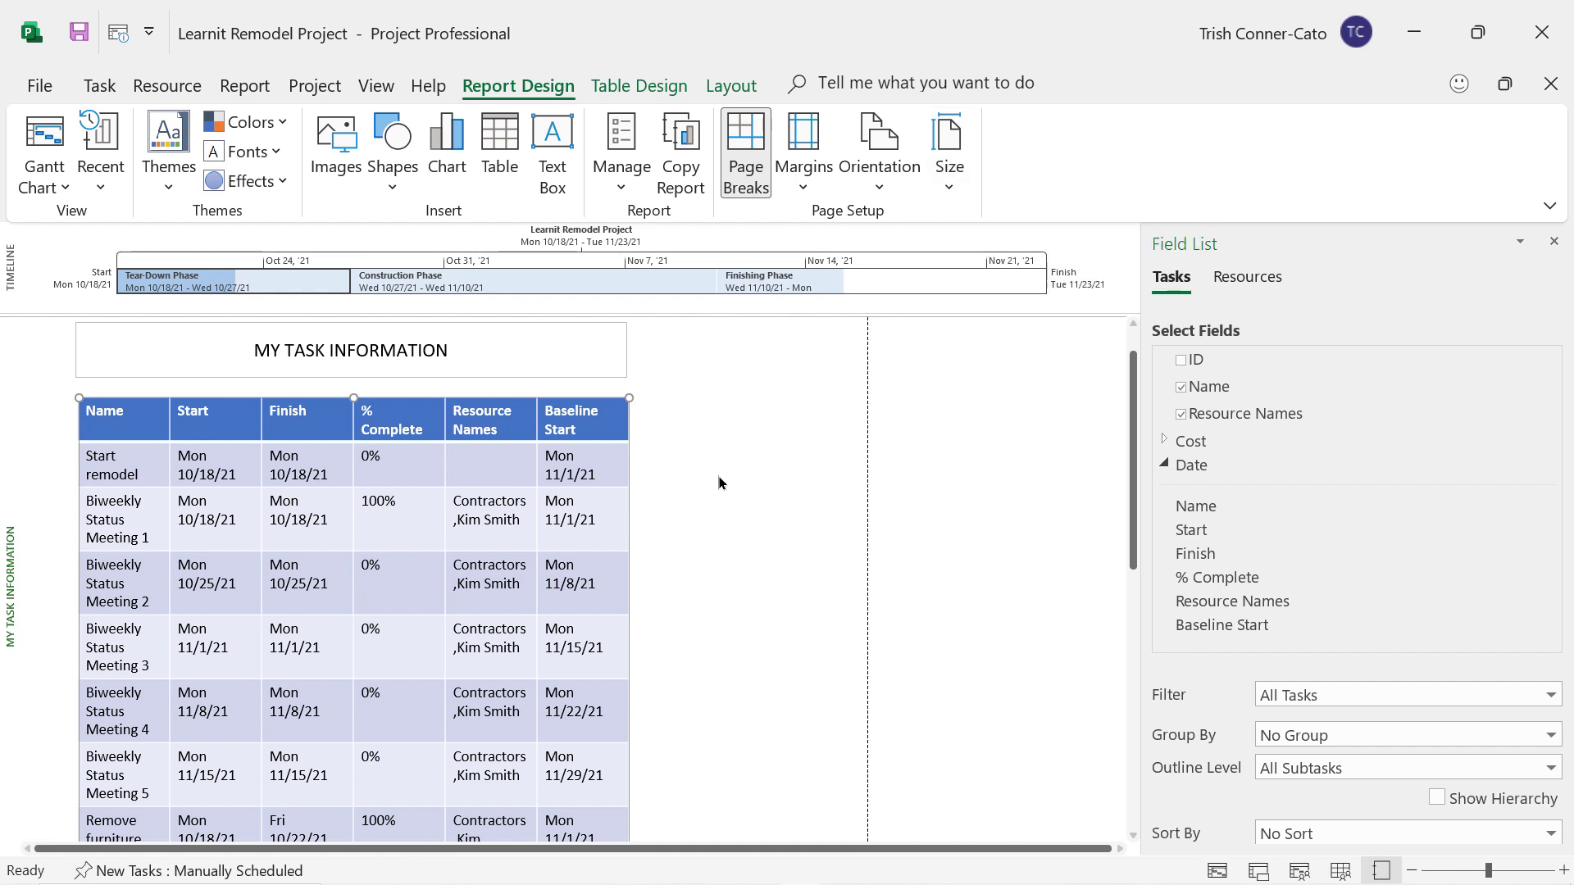
Check the alignment of the title box and task table, and save the project
click(523, 374)
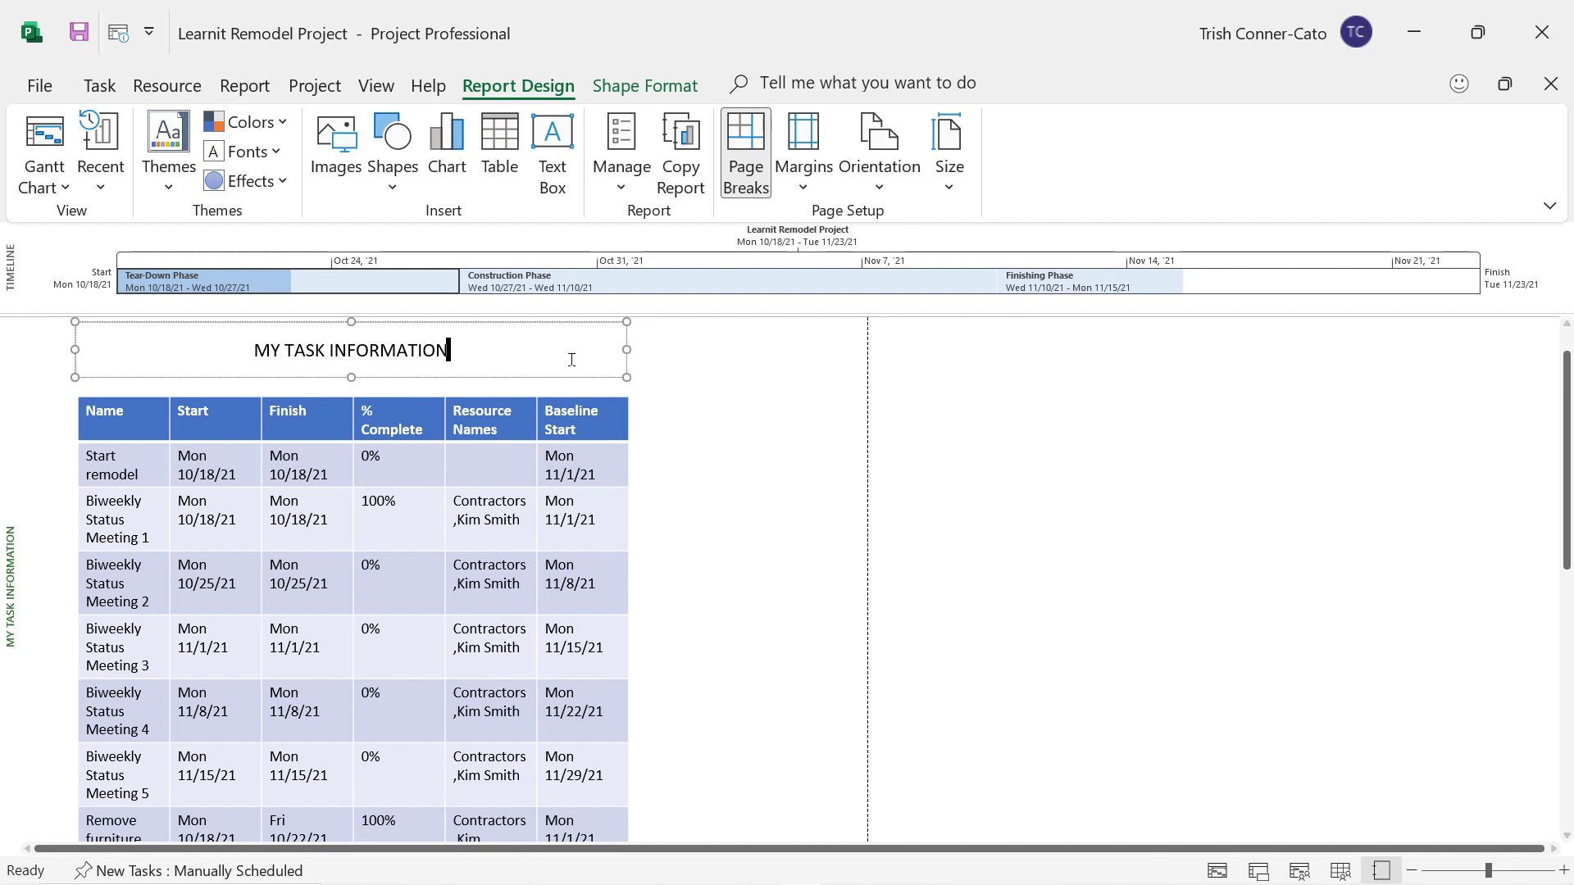
click(68, 421)
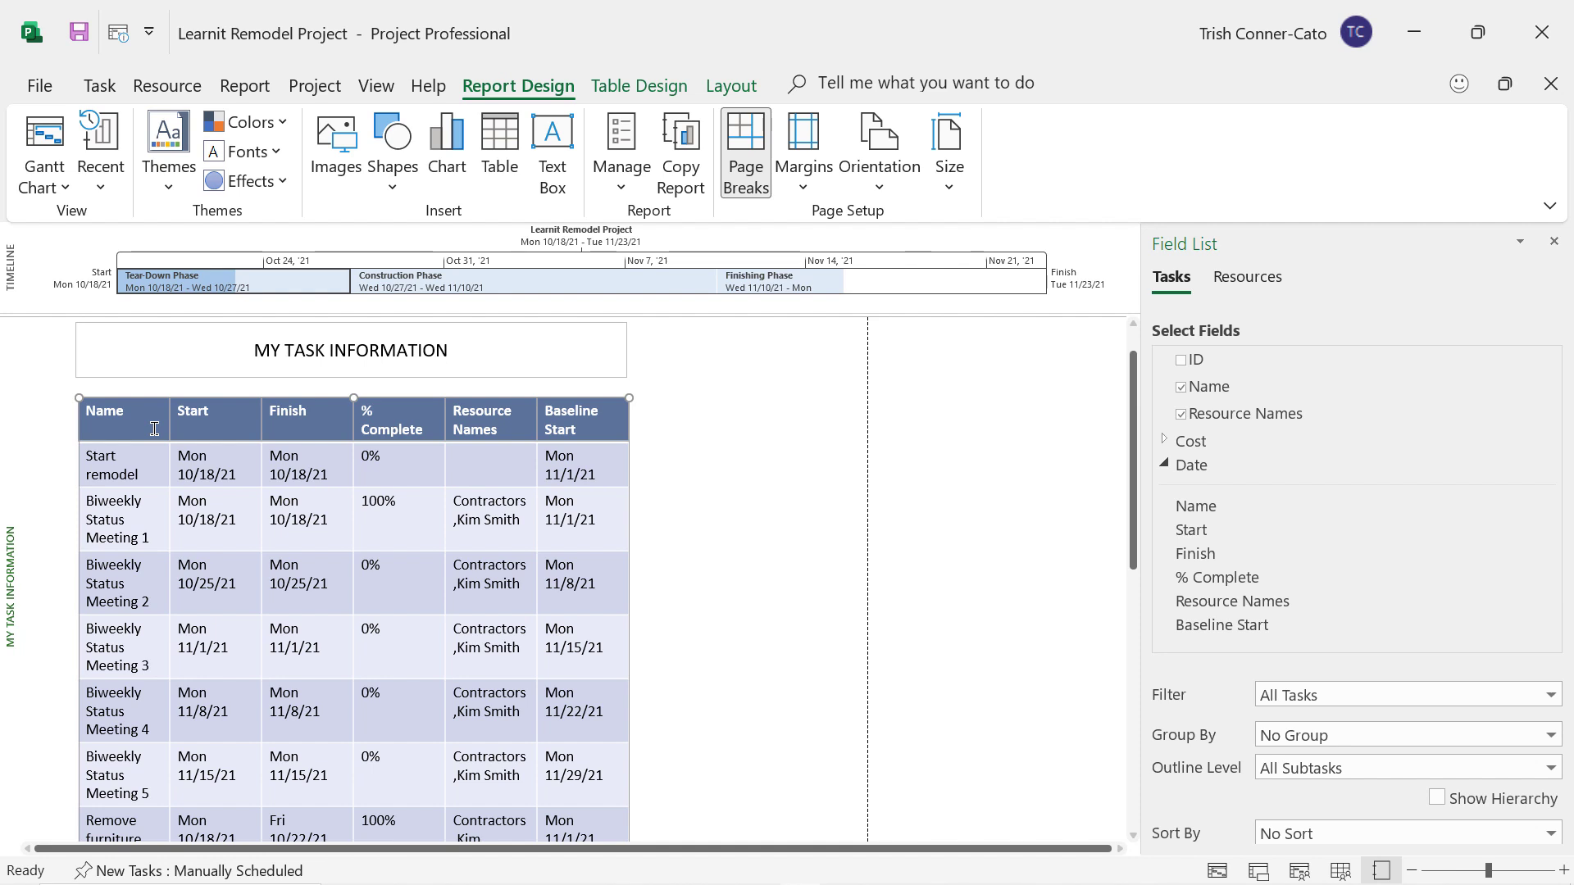
click(503, 369)
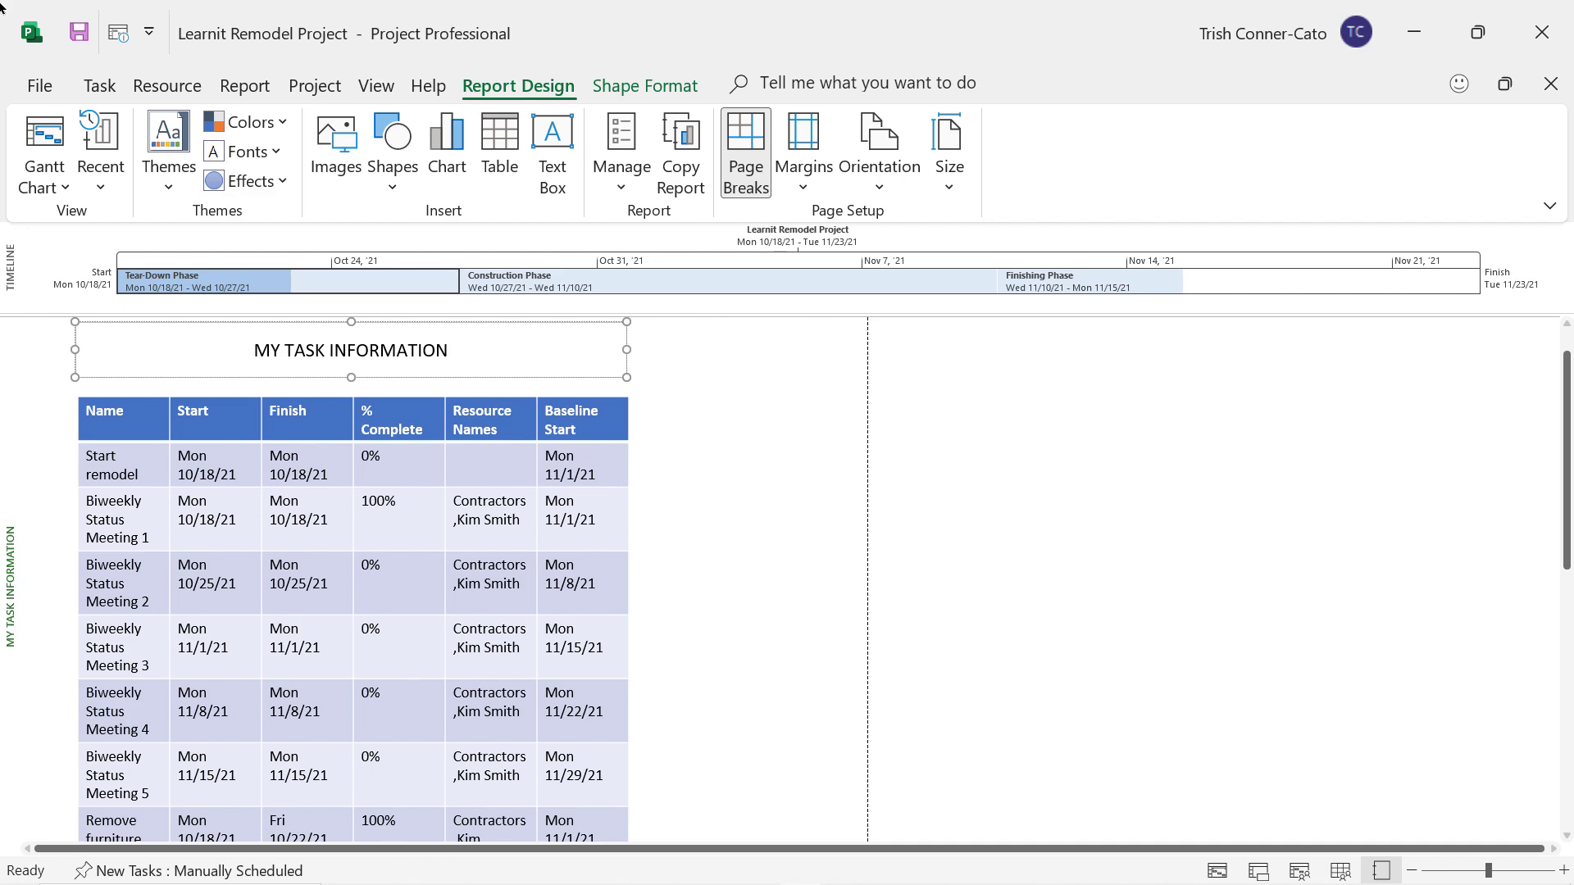
click(81, 37)
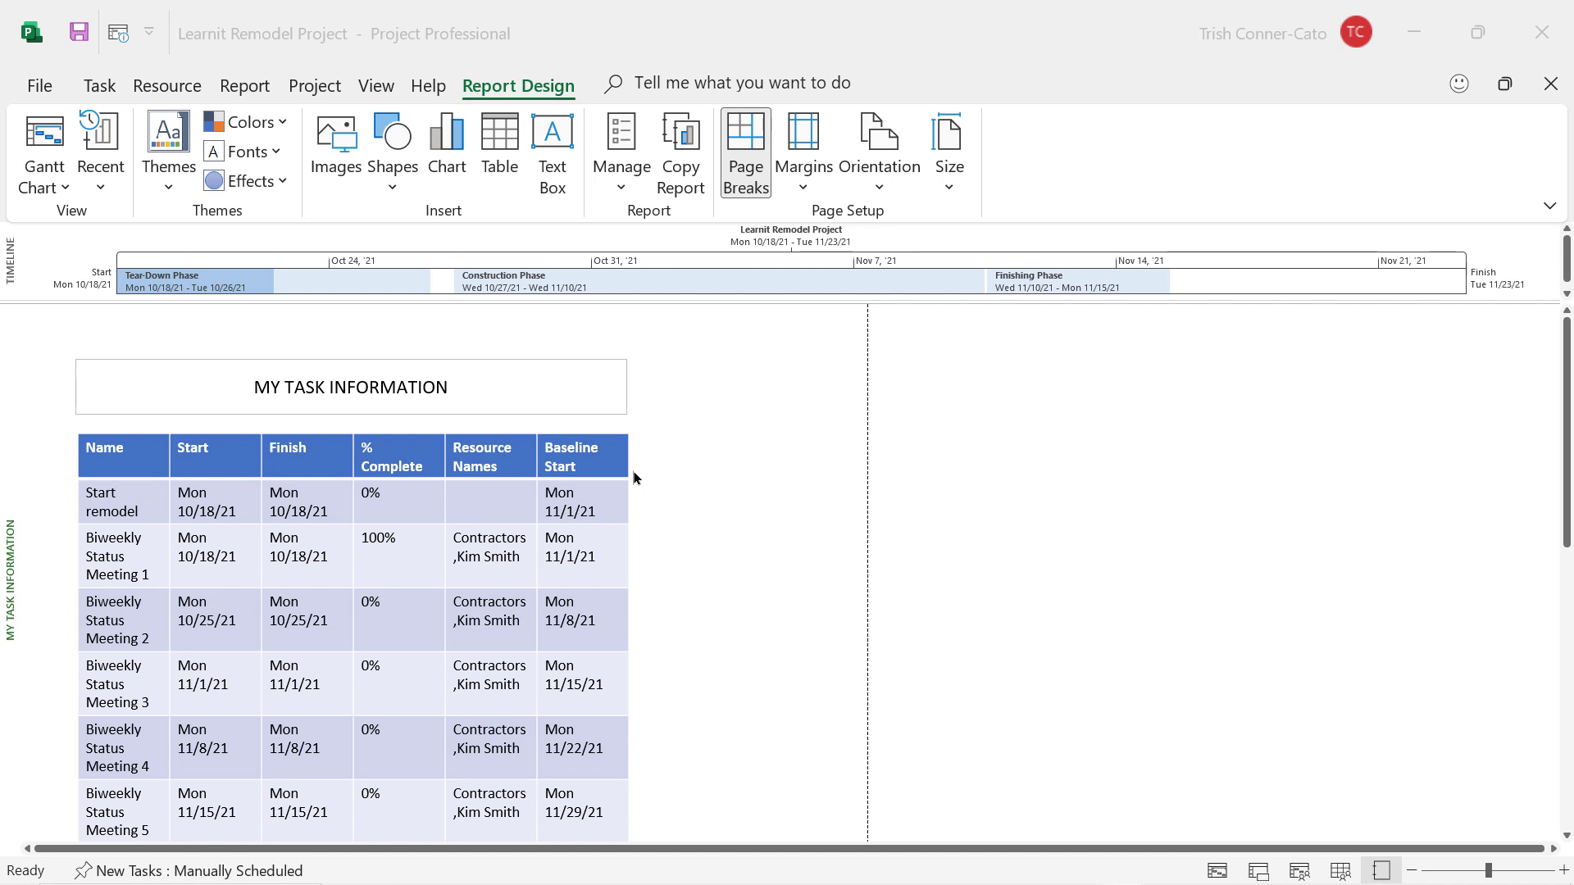
Review the available task board reports and switch to the Gantt Chart view
click(244, 86)
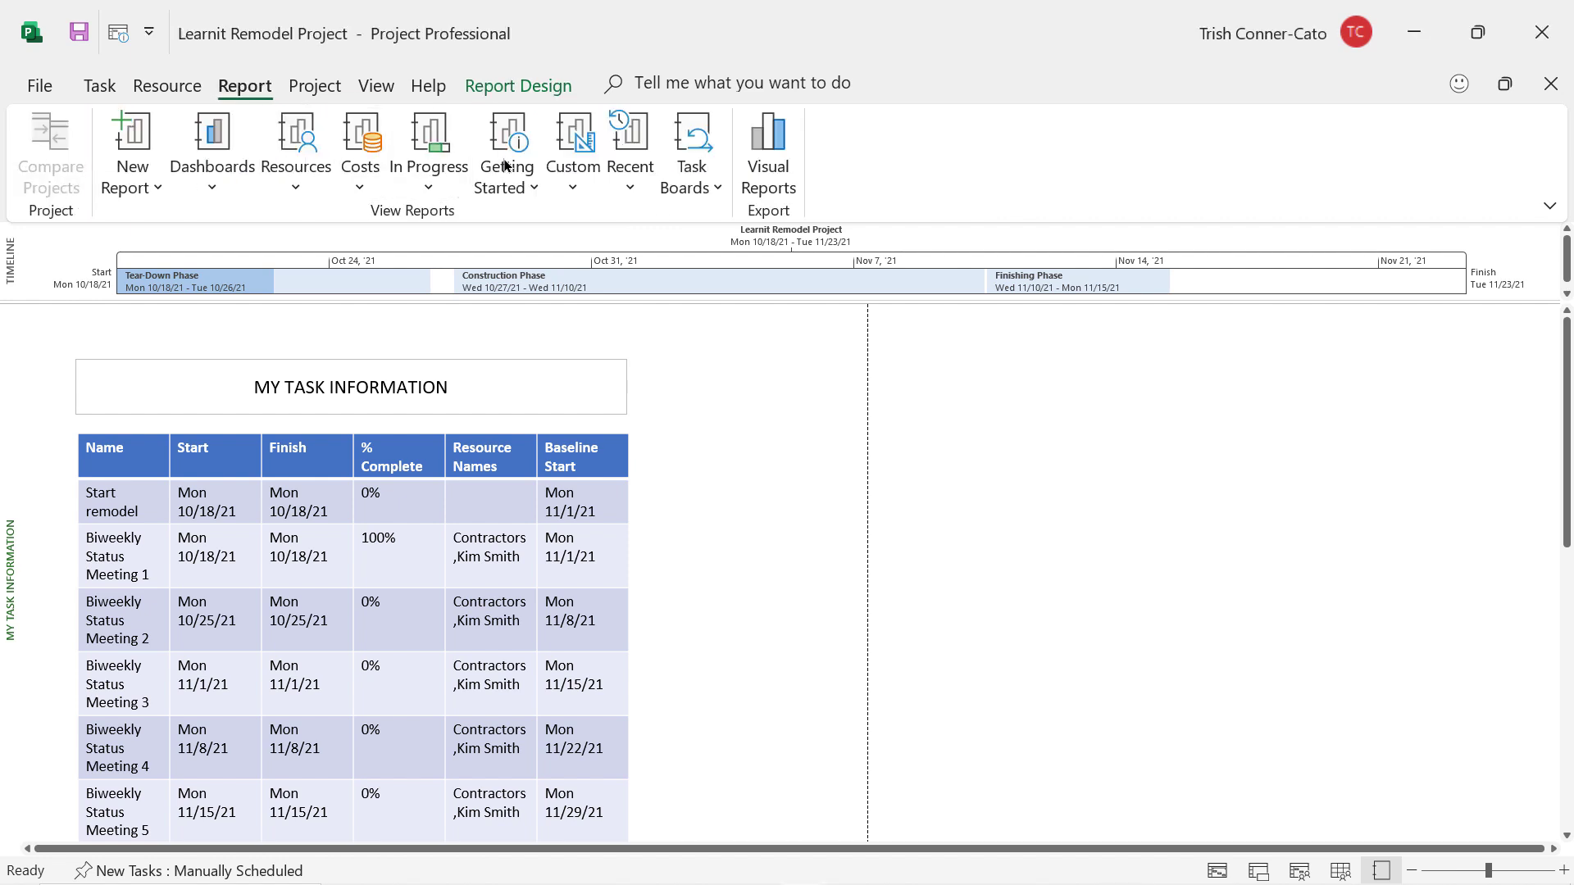
click(701, 188)
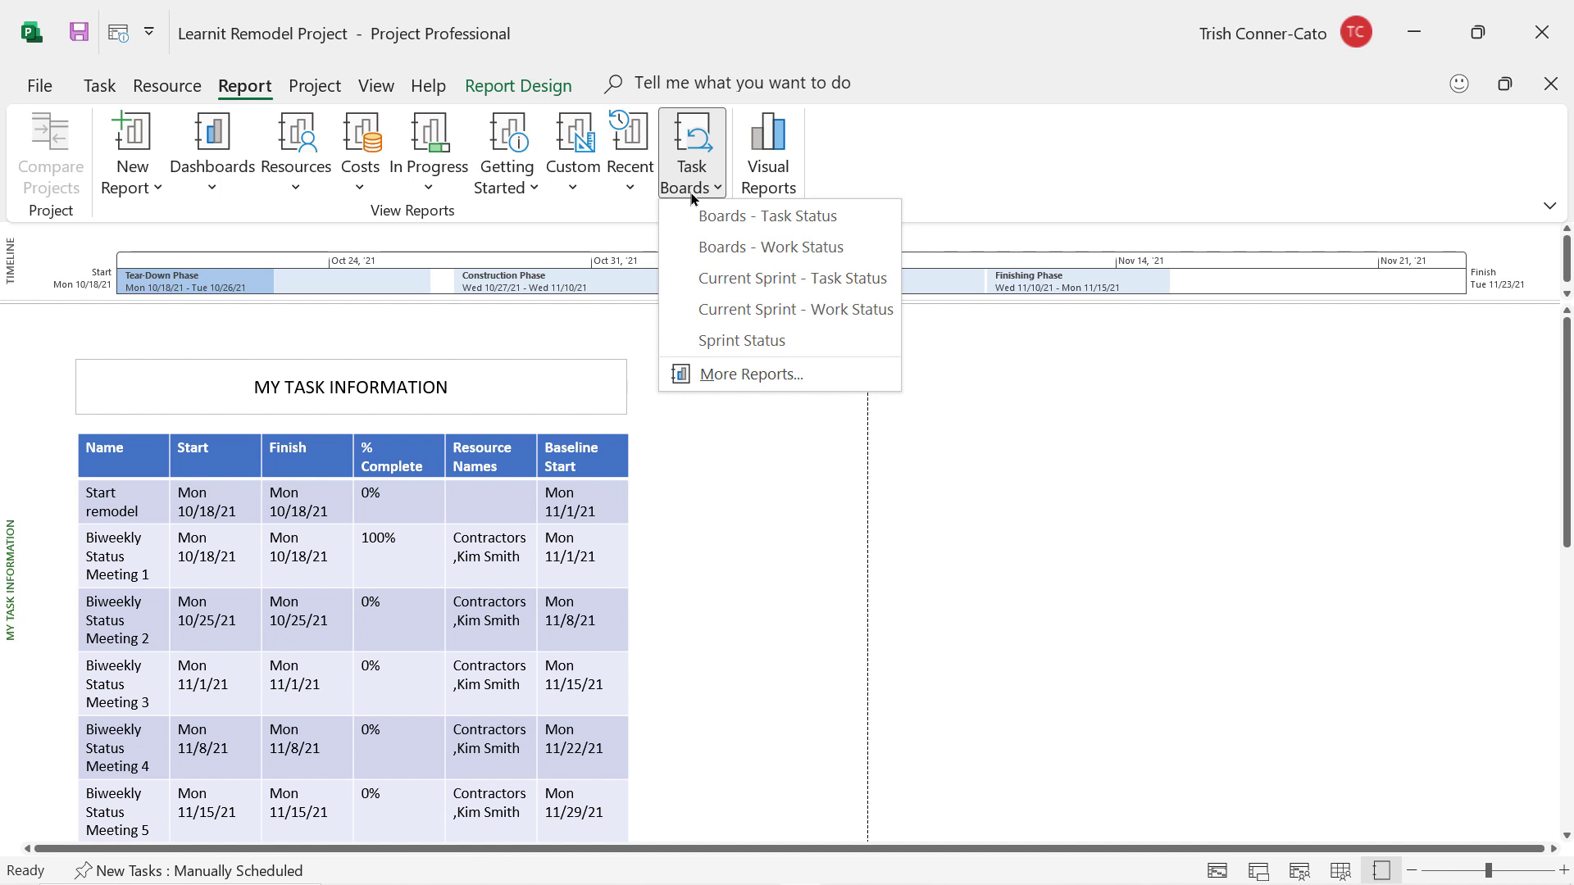
click(95, 85)
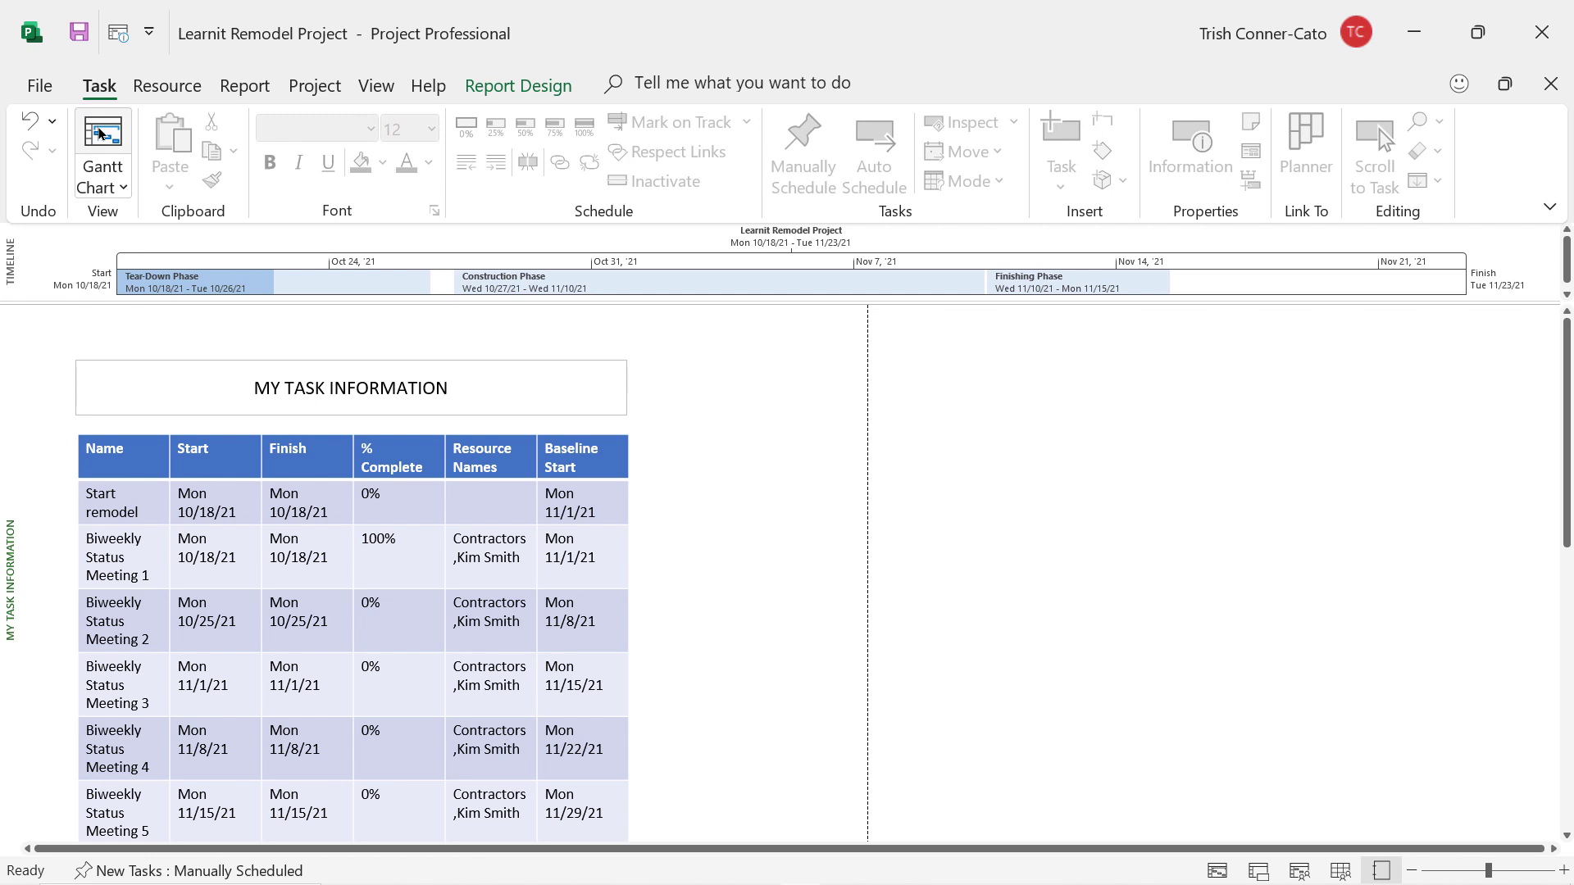
click(100, 133)
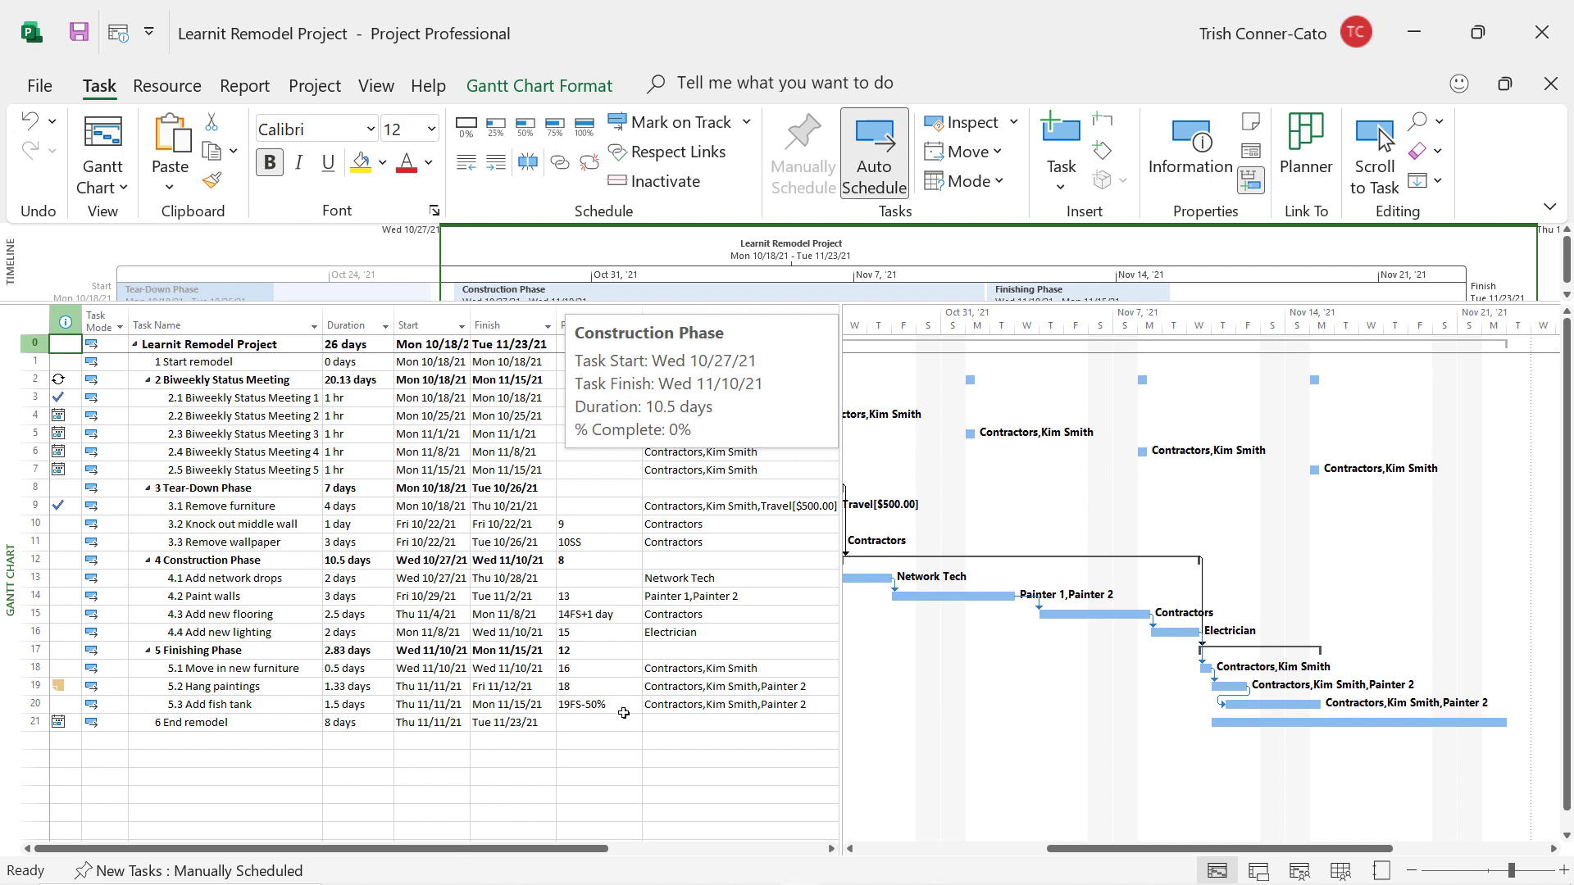
Extend the table area beyond Resource Names and add a Show on Board column
click(758, 779)
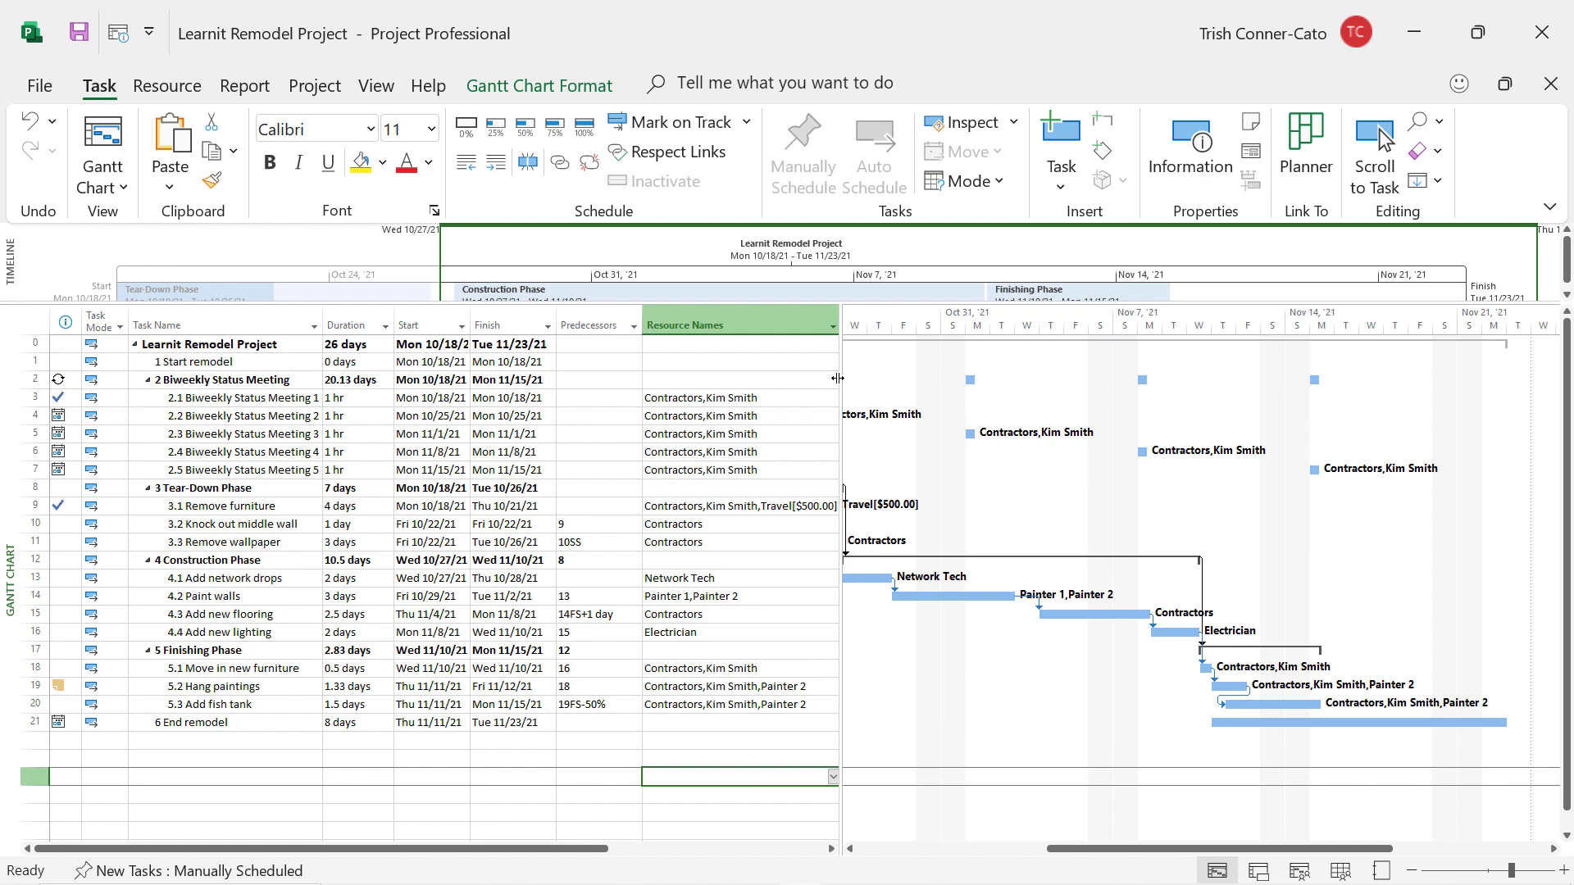
drag(837, 378, 943, 433)
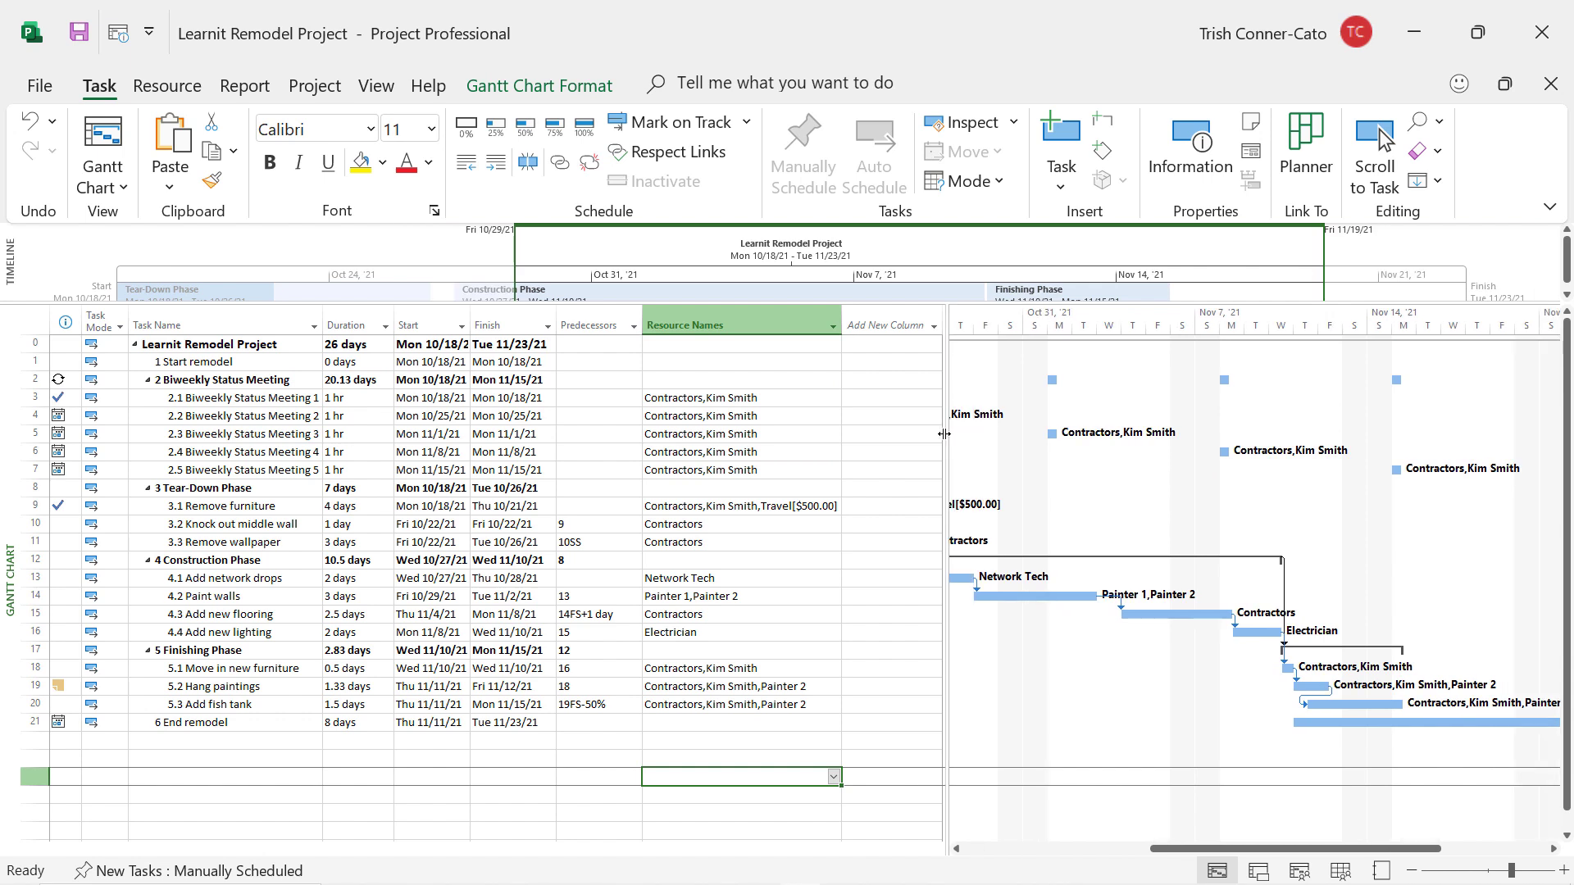
click(891, 329)
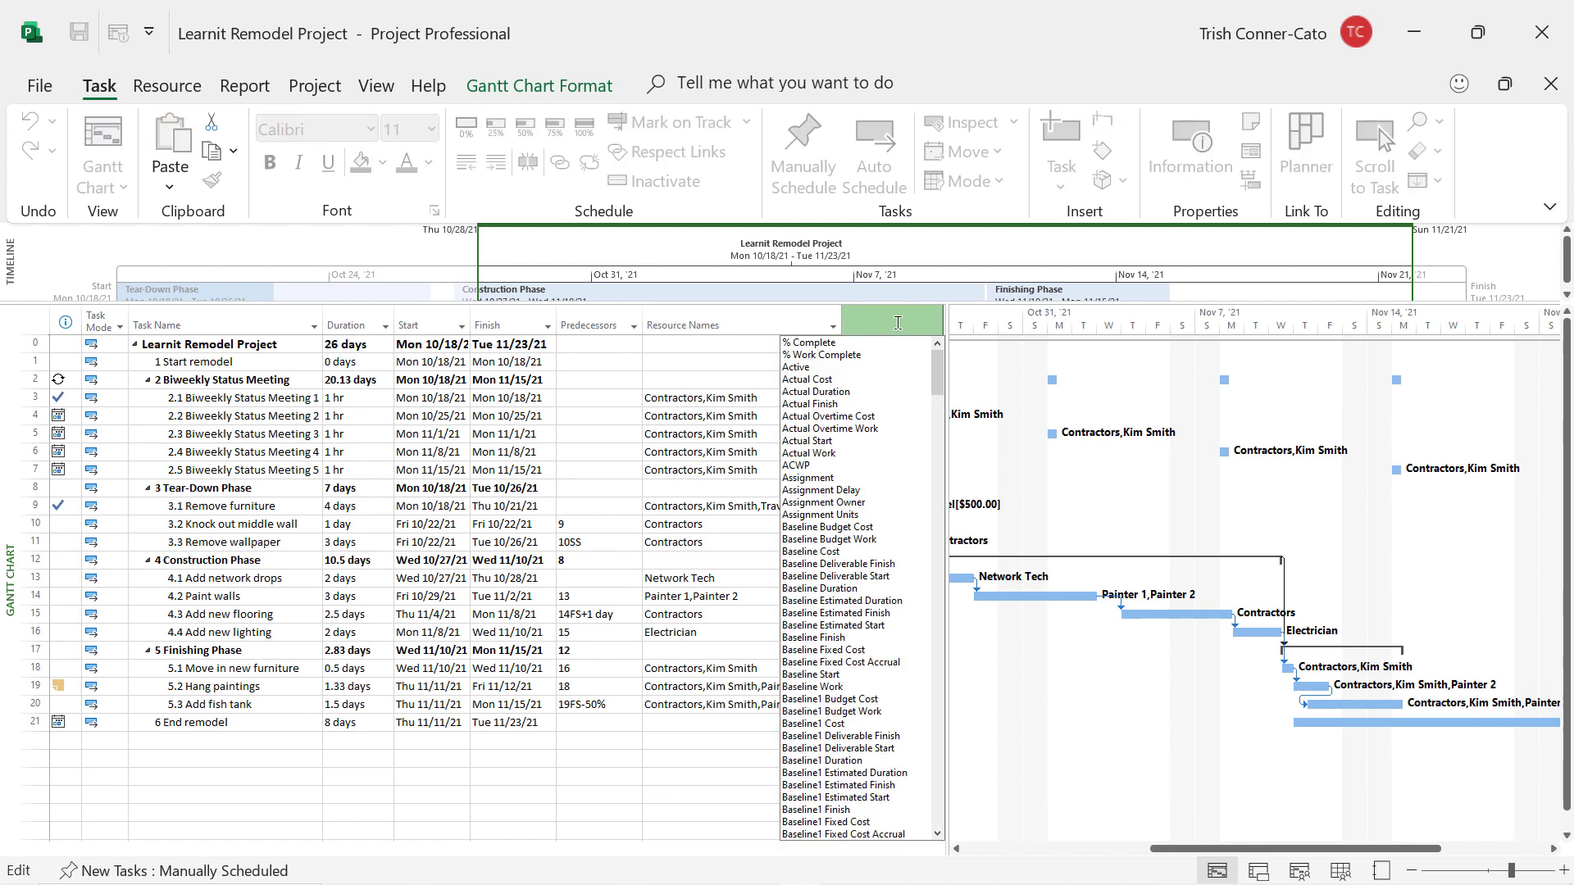
text(show on Board)
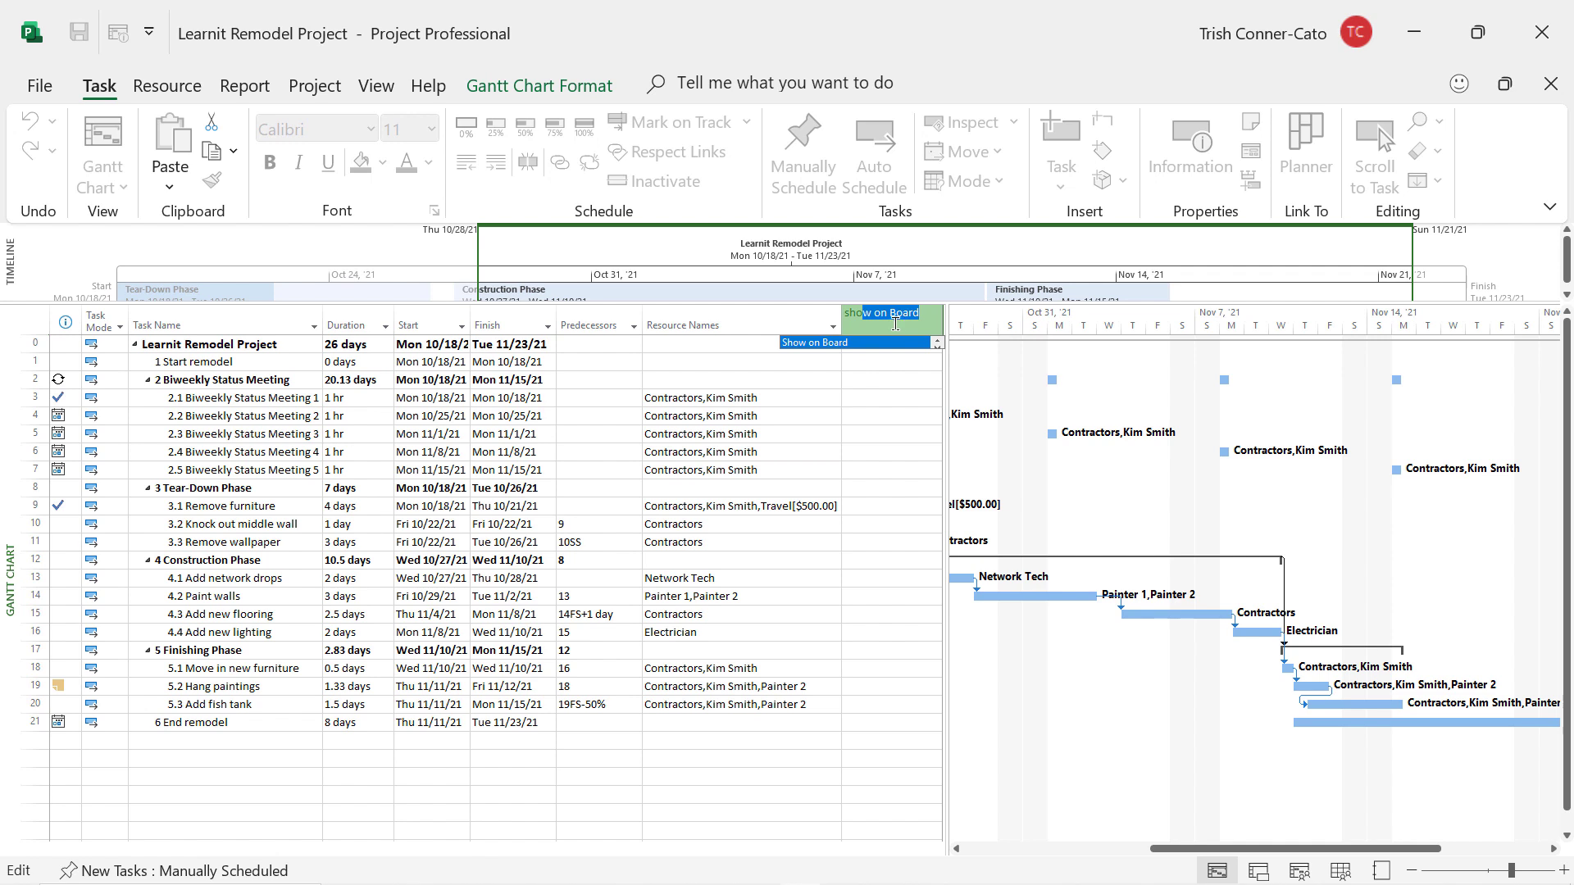
click(830, 345)
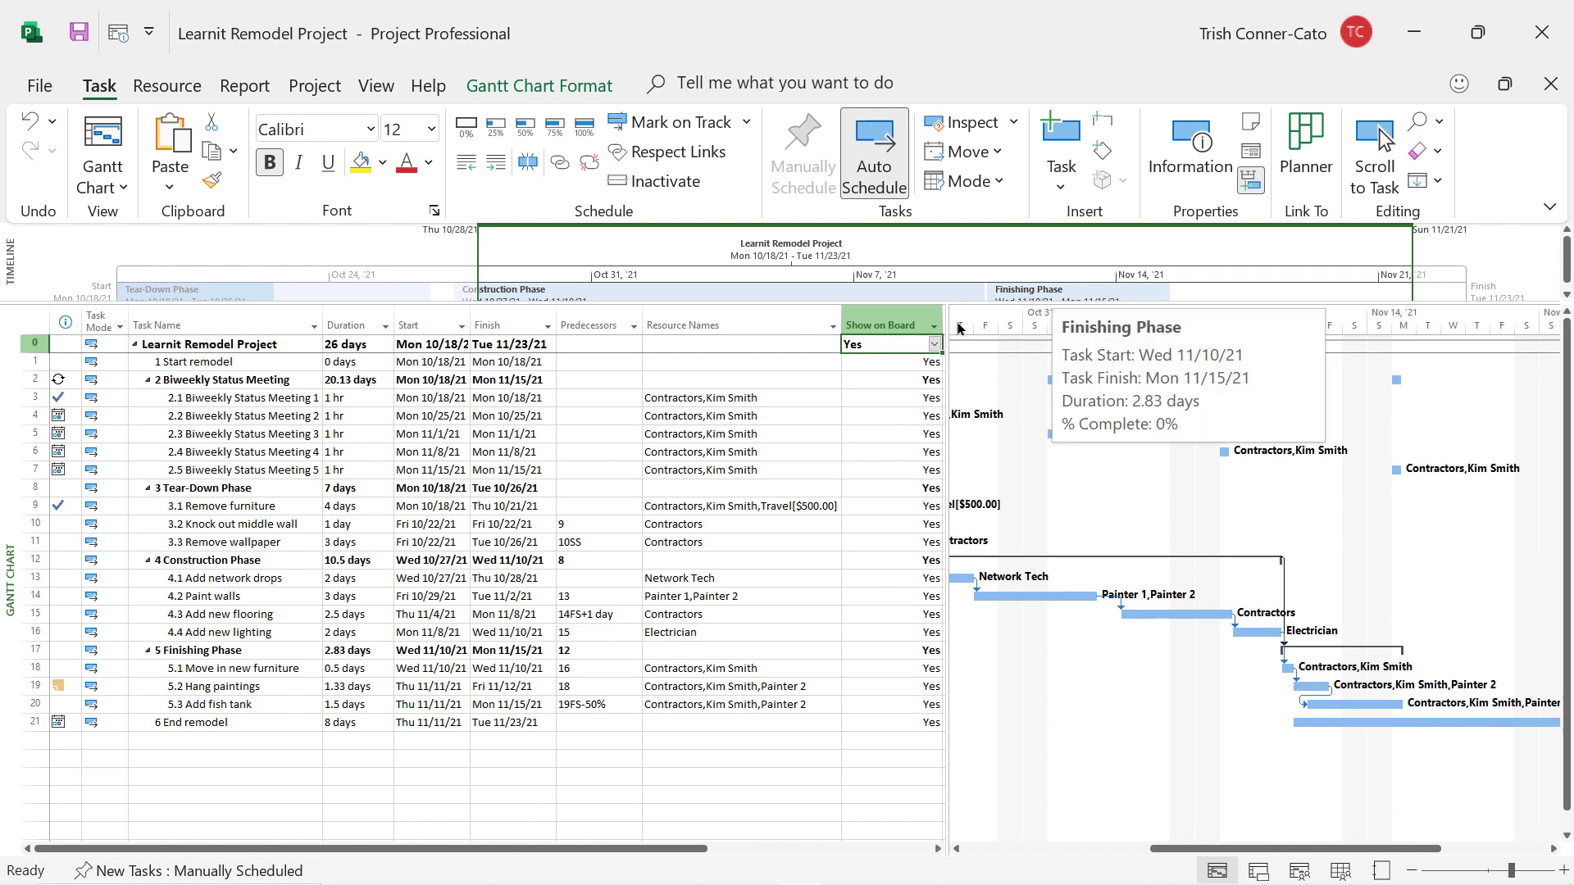
Hide the Show on Board column and narrow the table area so it ends at Resource Names
click(886, 317)
right_click(889, 322)
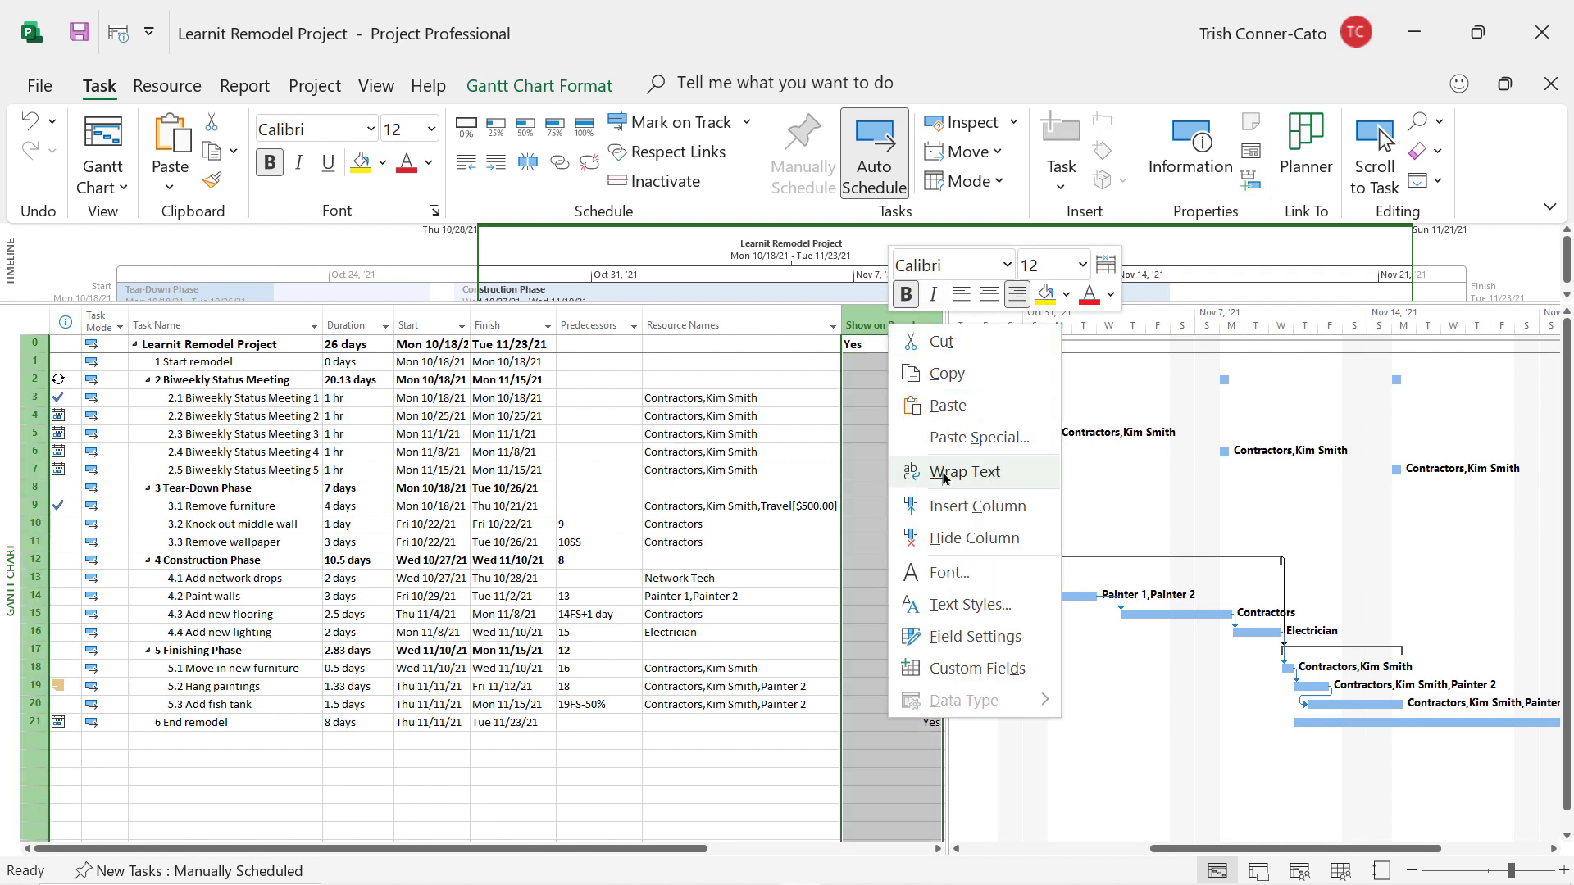
click(974, 537)
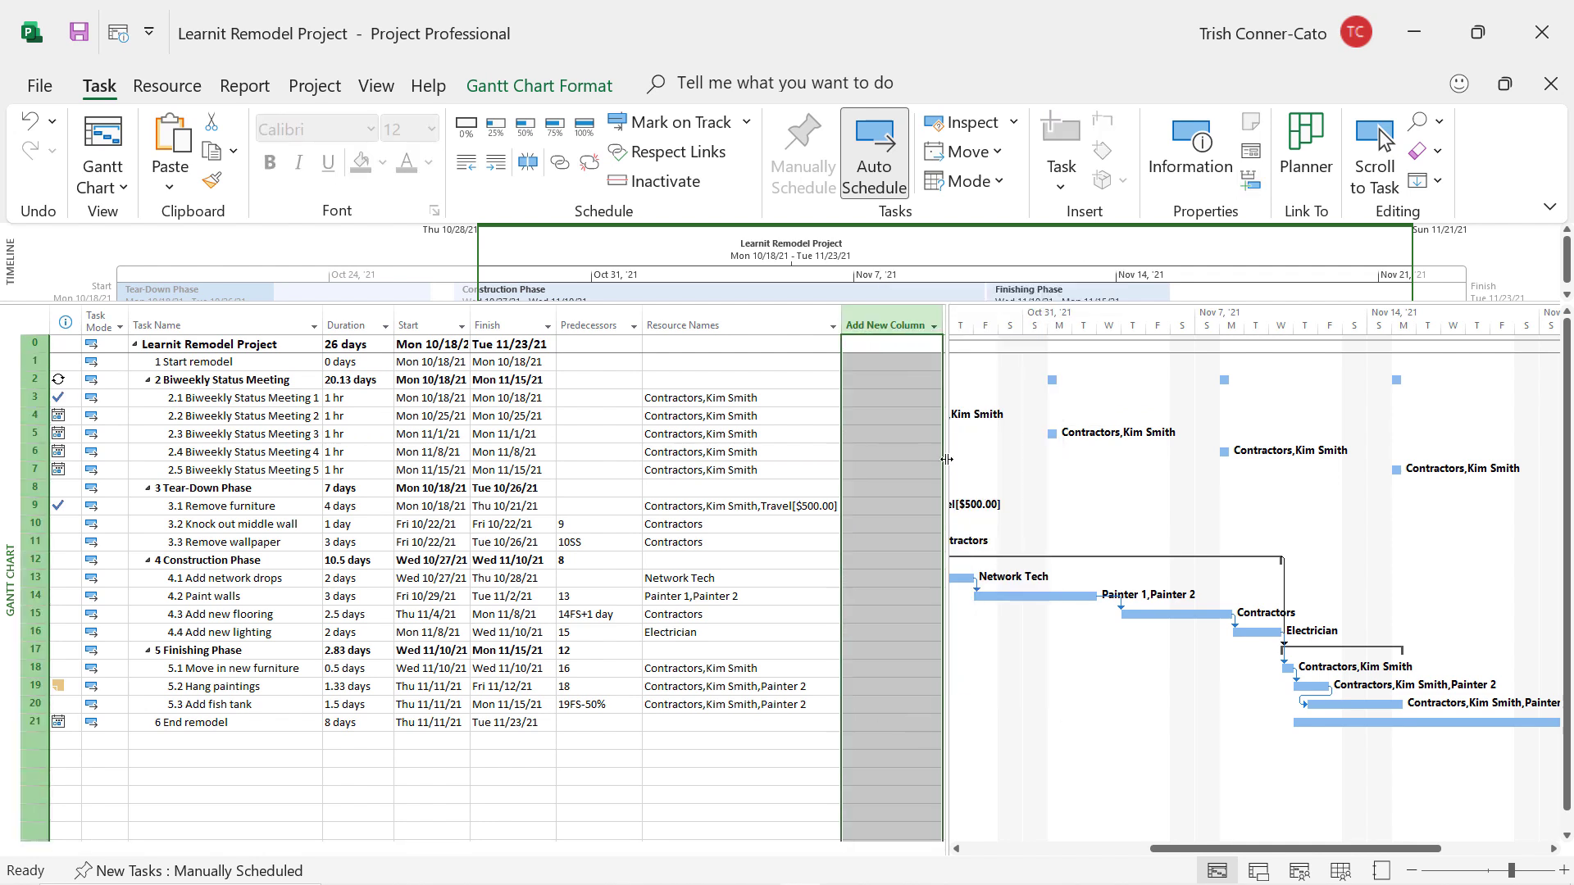
drag(946, 458, 837, 465)
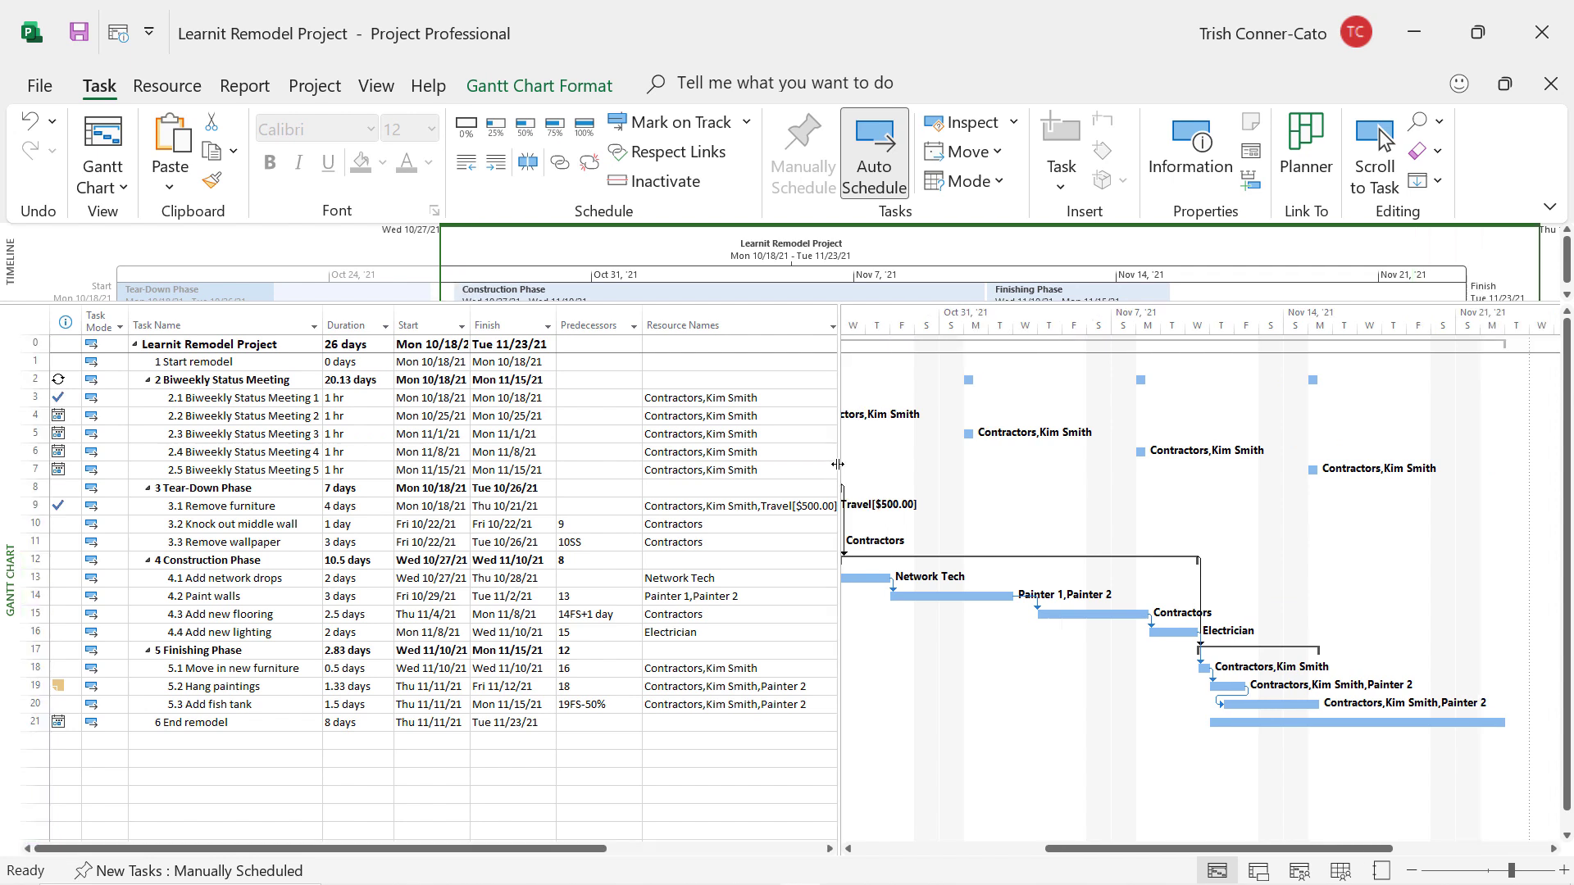
Switch to the Task Board view and look through the task cards
click(374, 86)
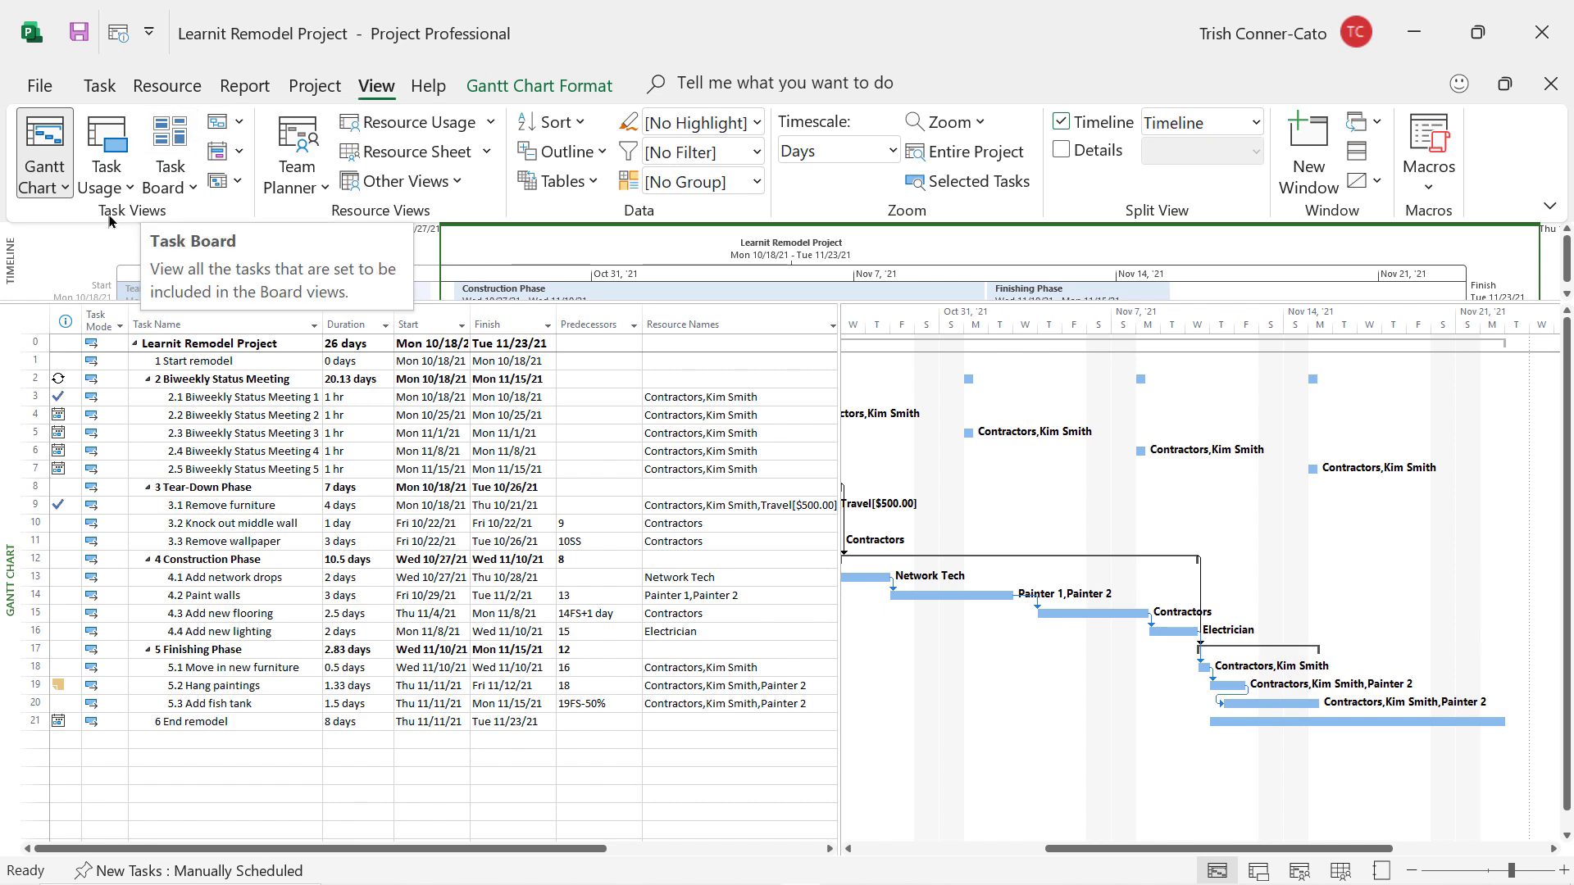
click(174, 139)
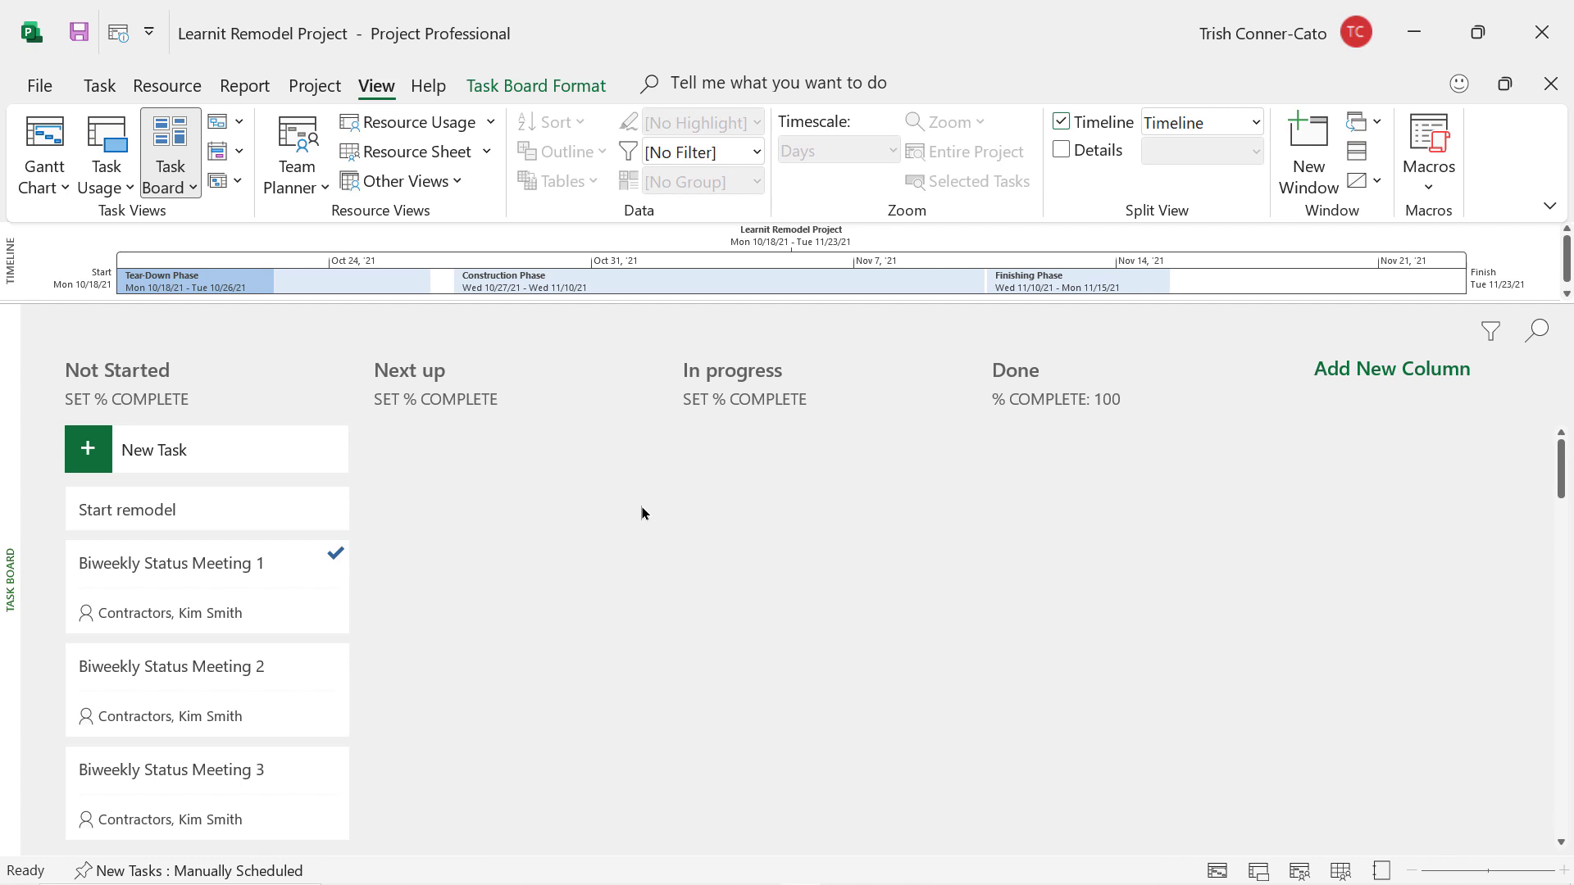
scroll(641, 513, down, 2)
scroll(637, 513, up, 2)
Customize the task board cards with Baseline Start as the first additional field
click(508, 90)
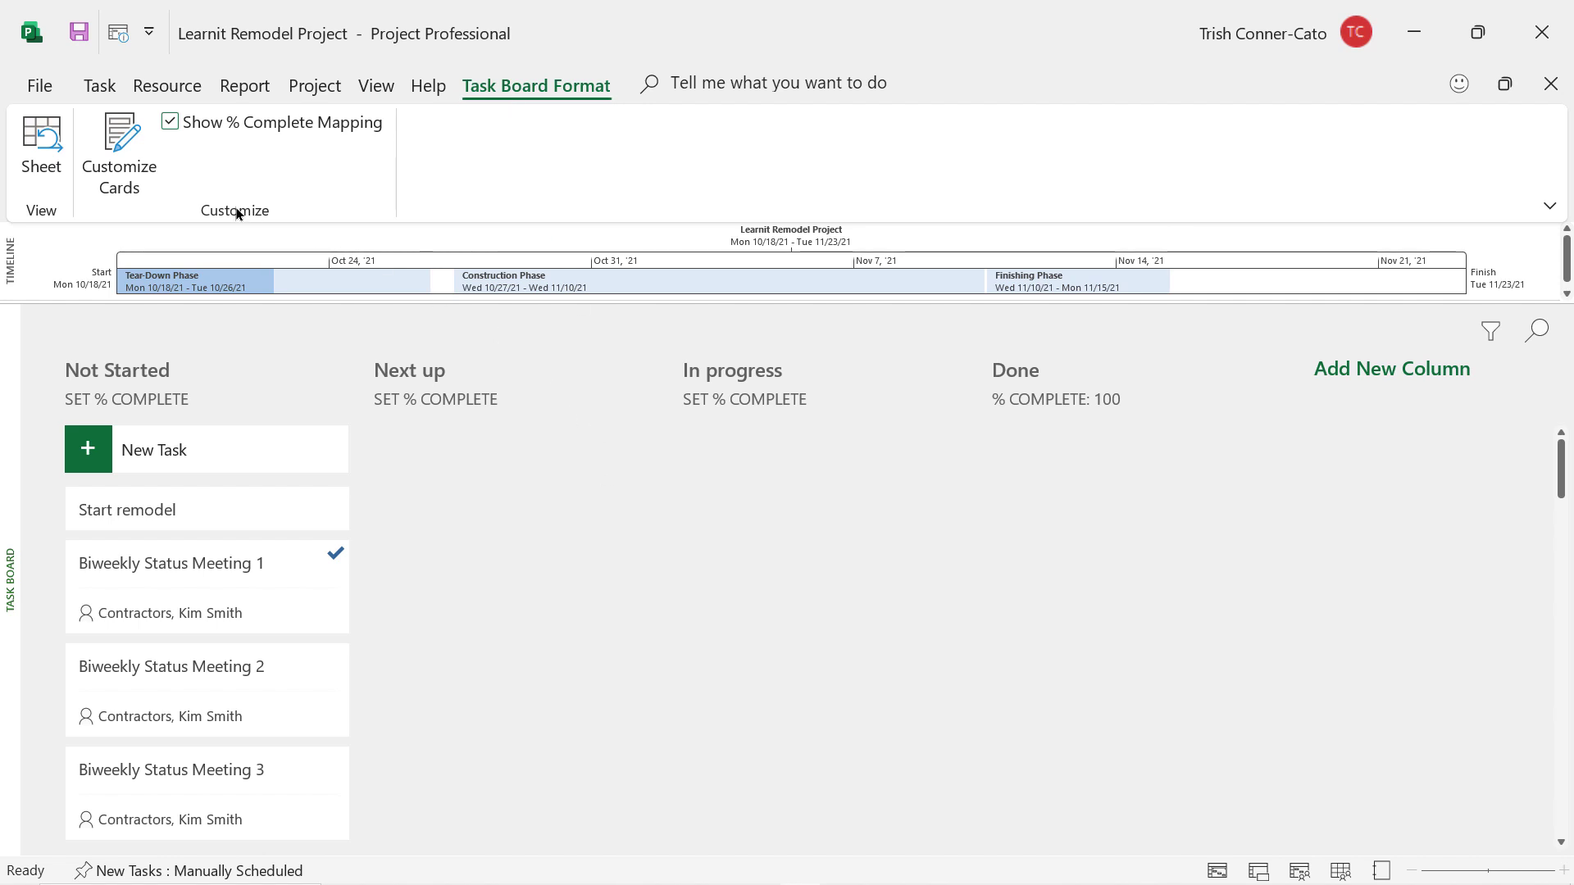
click(128, 164)
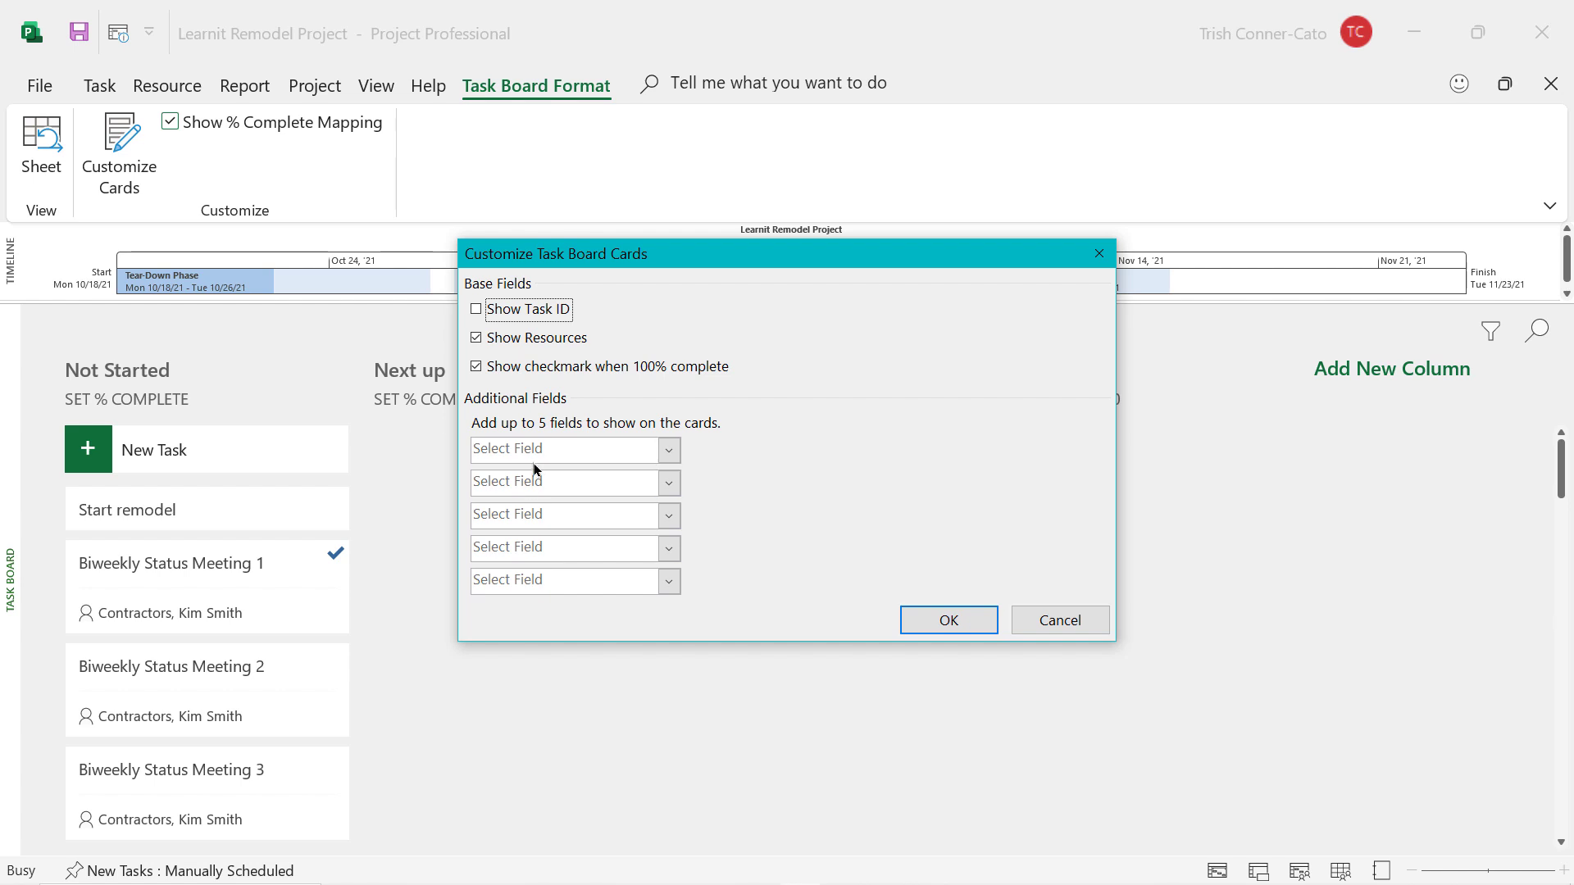
click(668, 453)
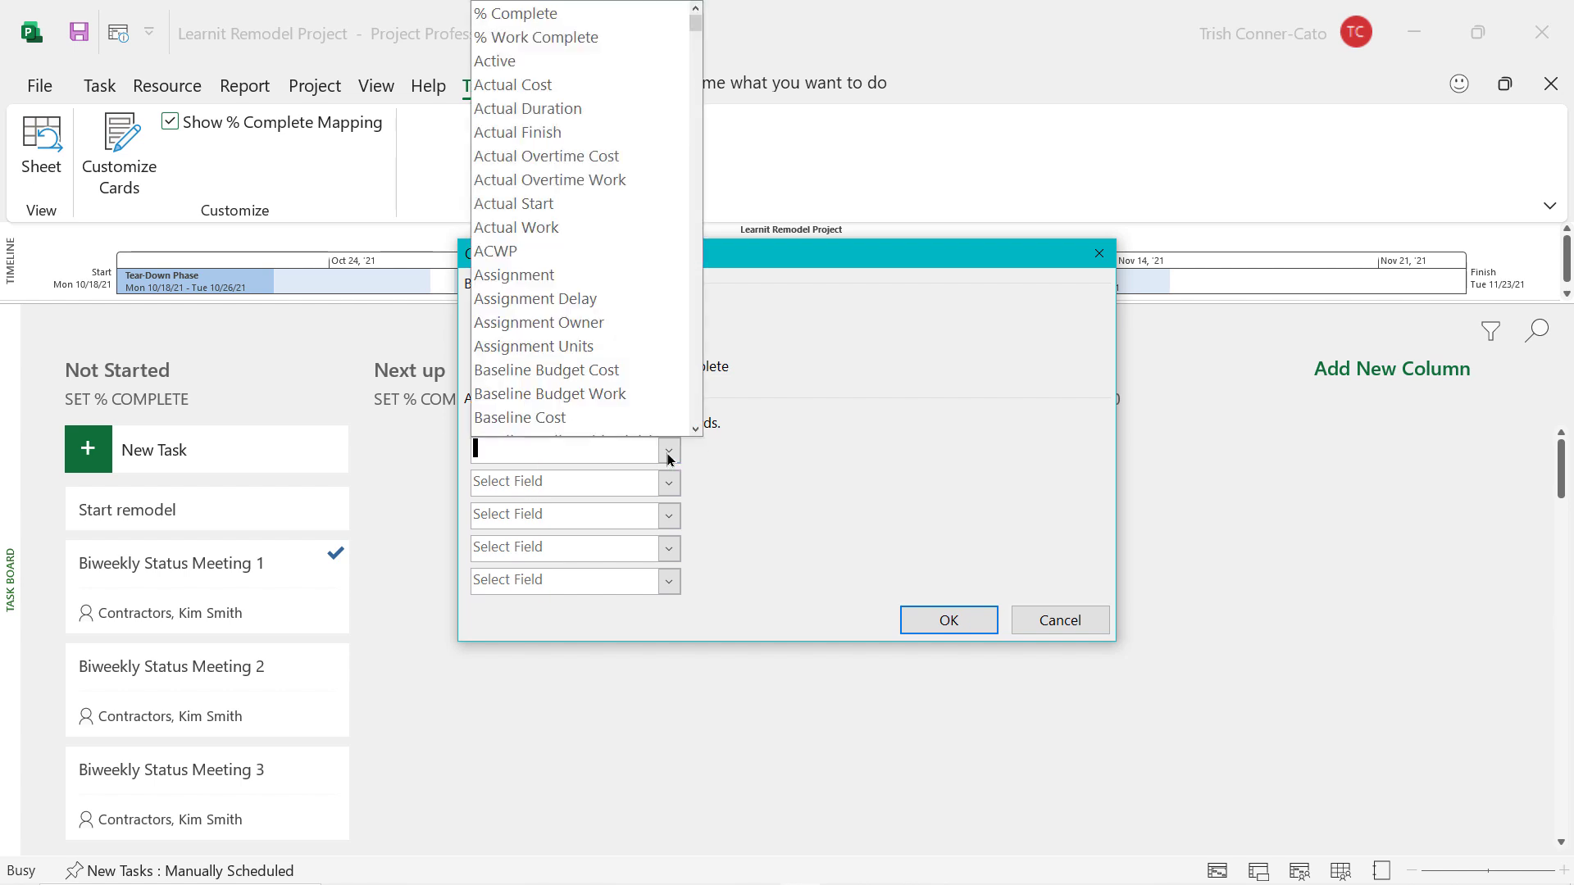
text(Baseline Budget Cost)
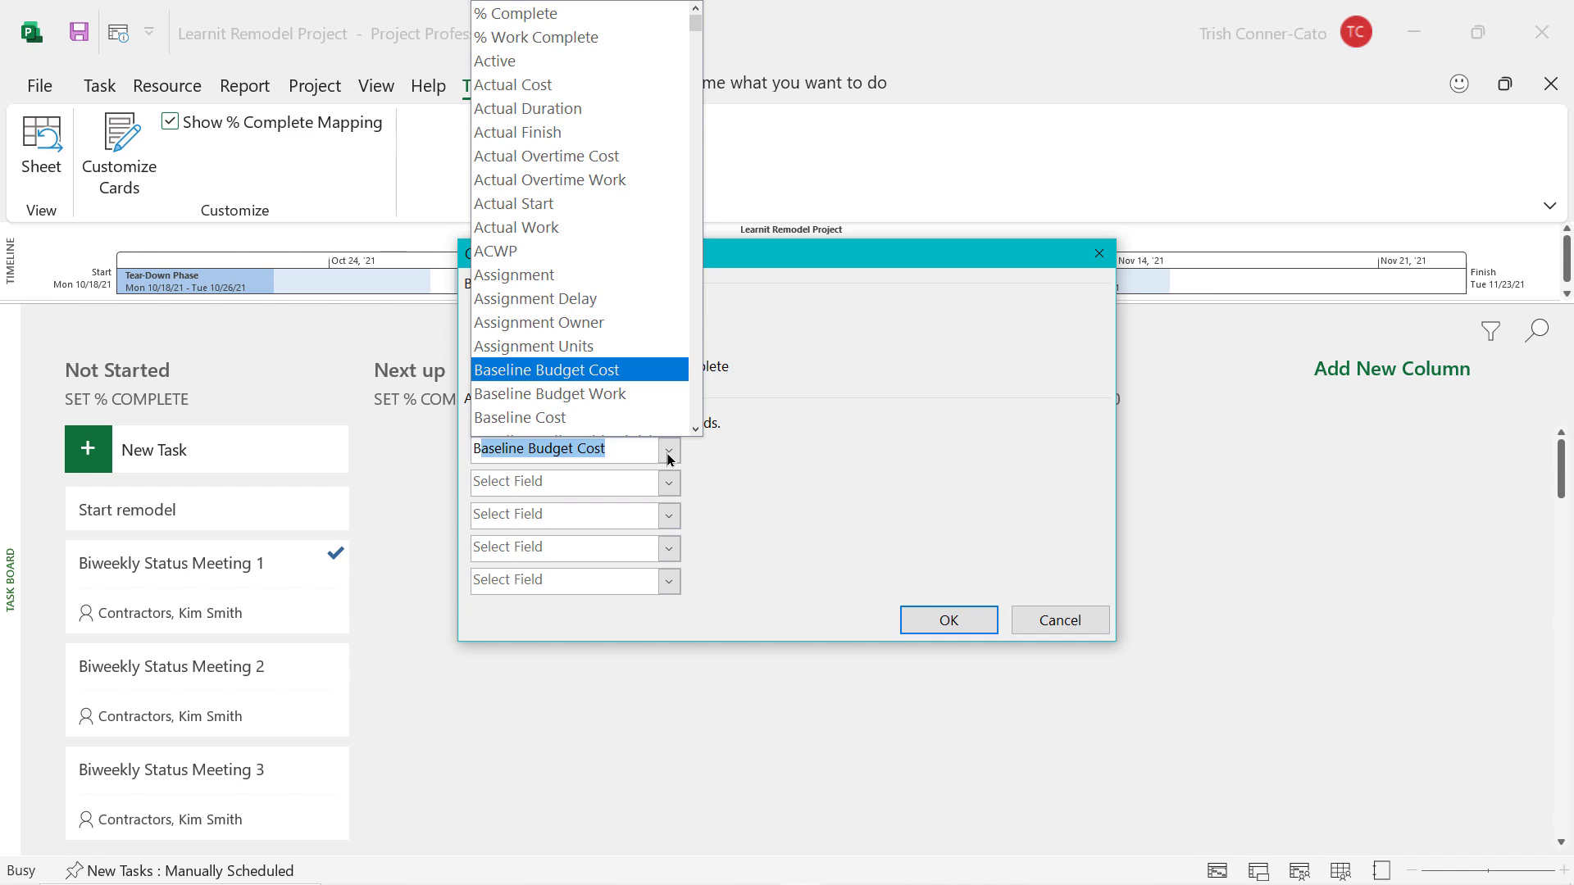
scroll(601, 396, down, 3)
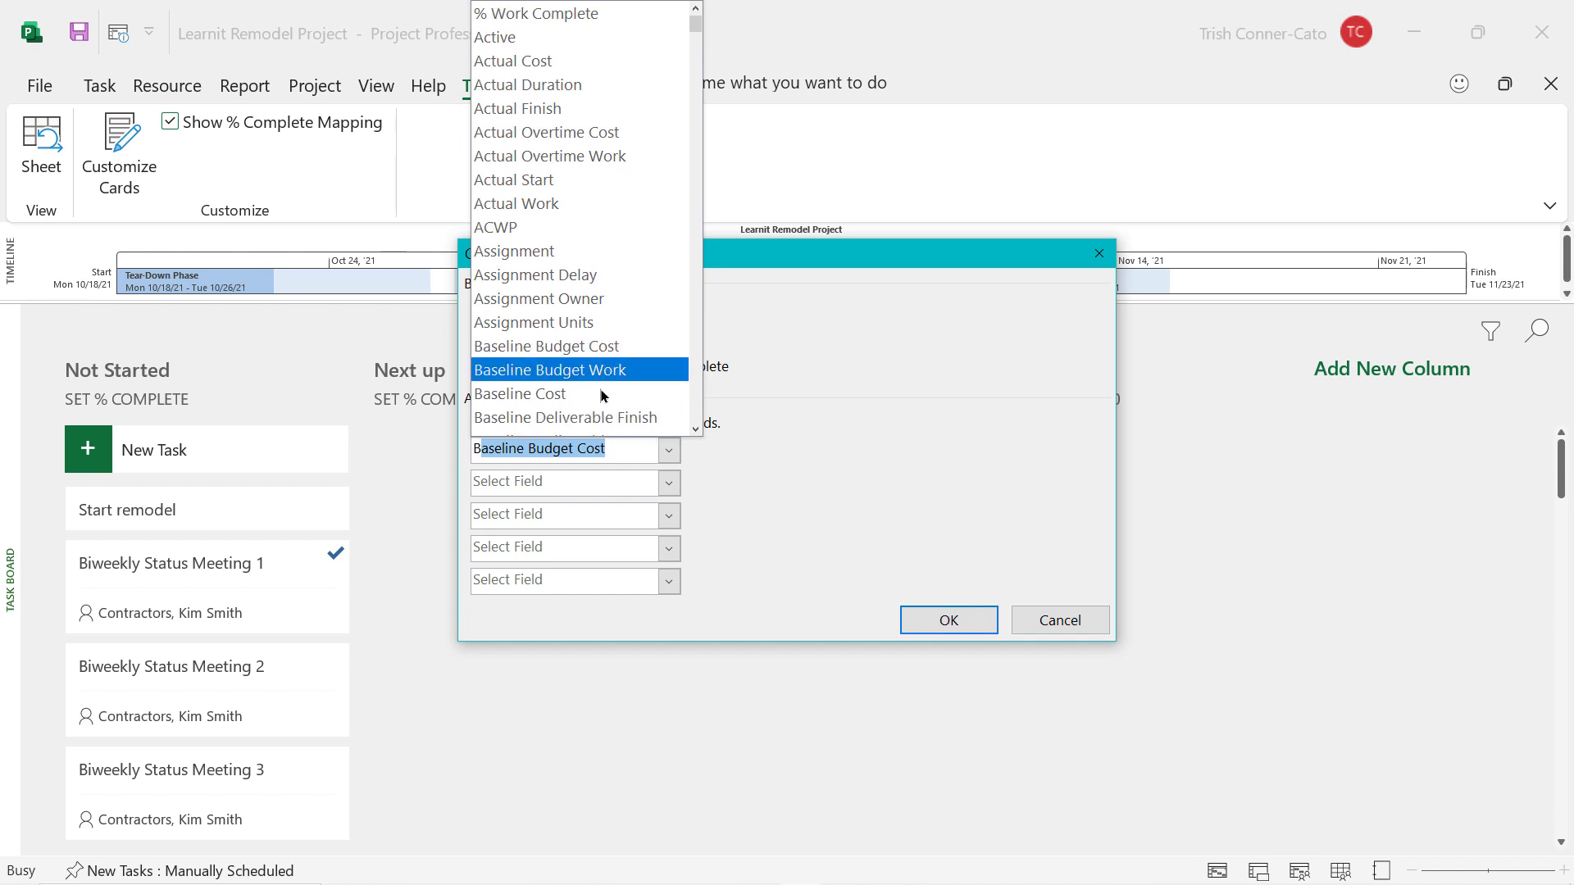
scroll(600, 396, down, 1)
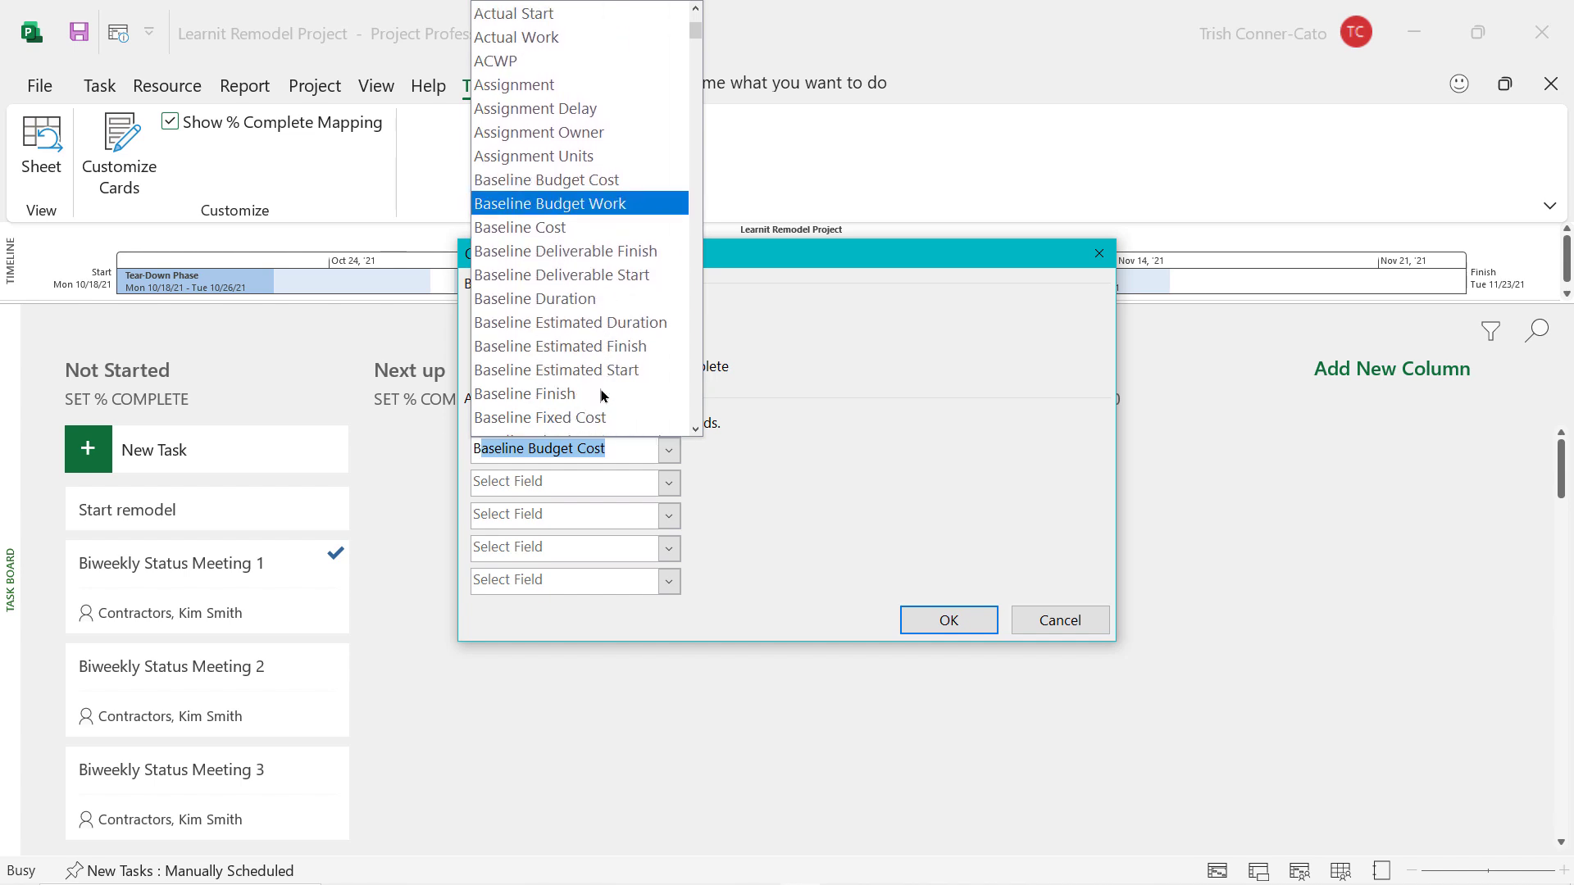
scroll(594, 406, down, 1)
click(580, 419)
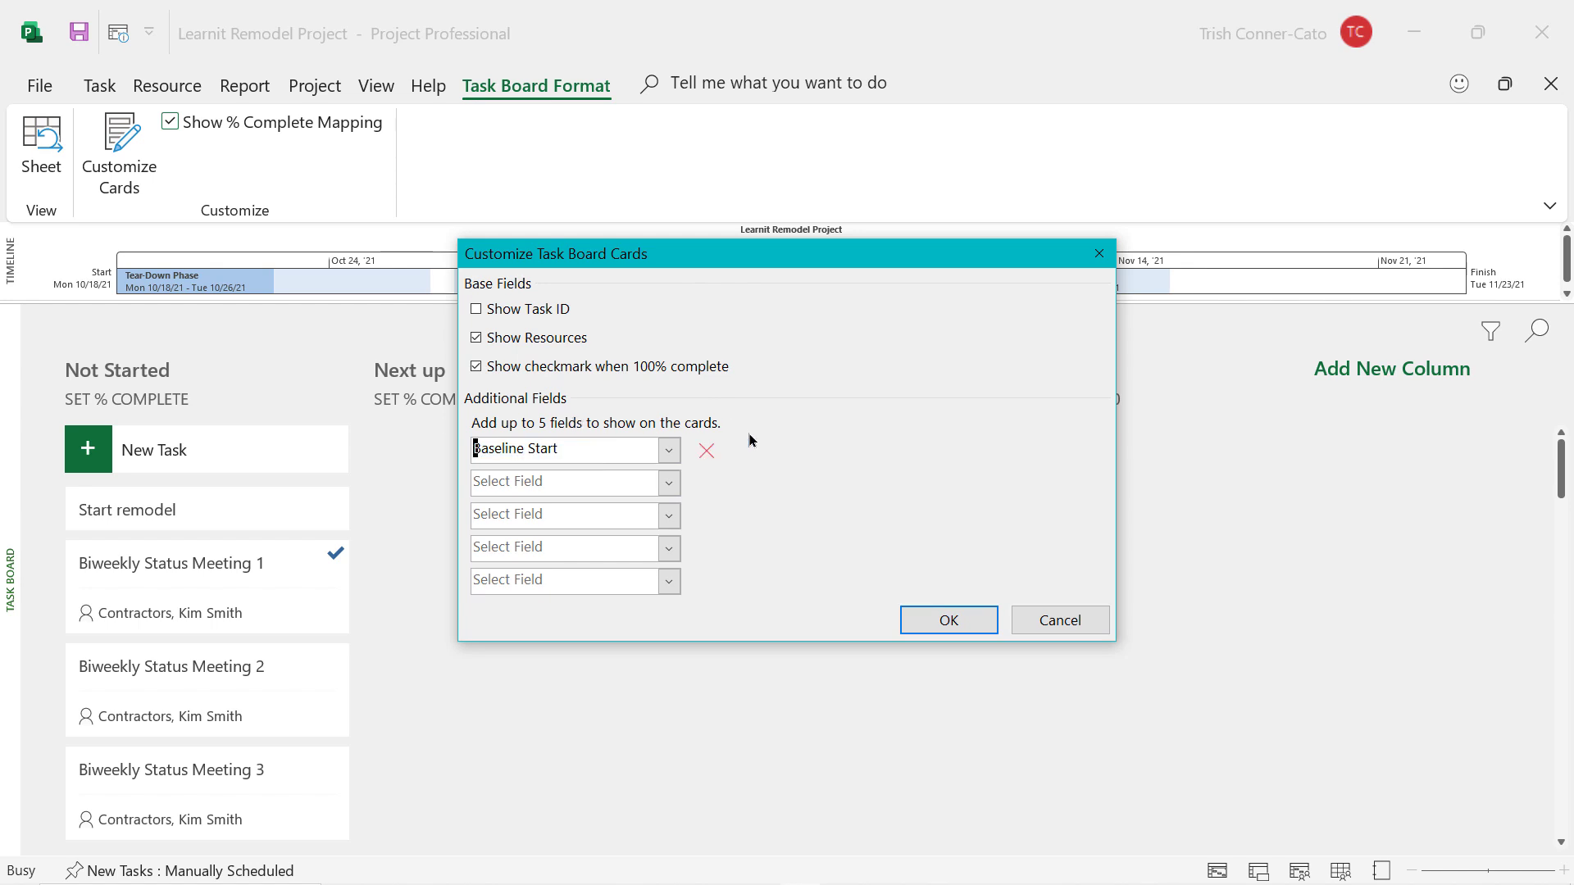
Add Baseline Finish as the second additional card field and apply the card customization
click(669, 484)
scroll(639, 413, down, 2)
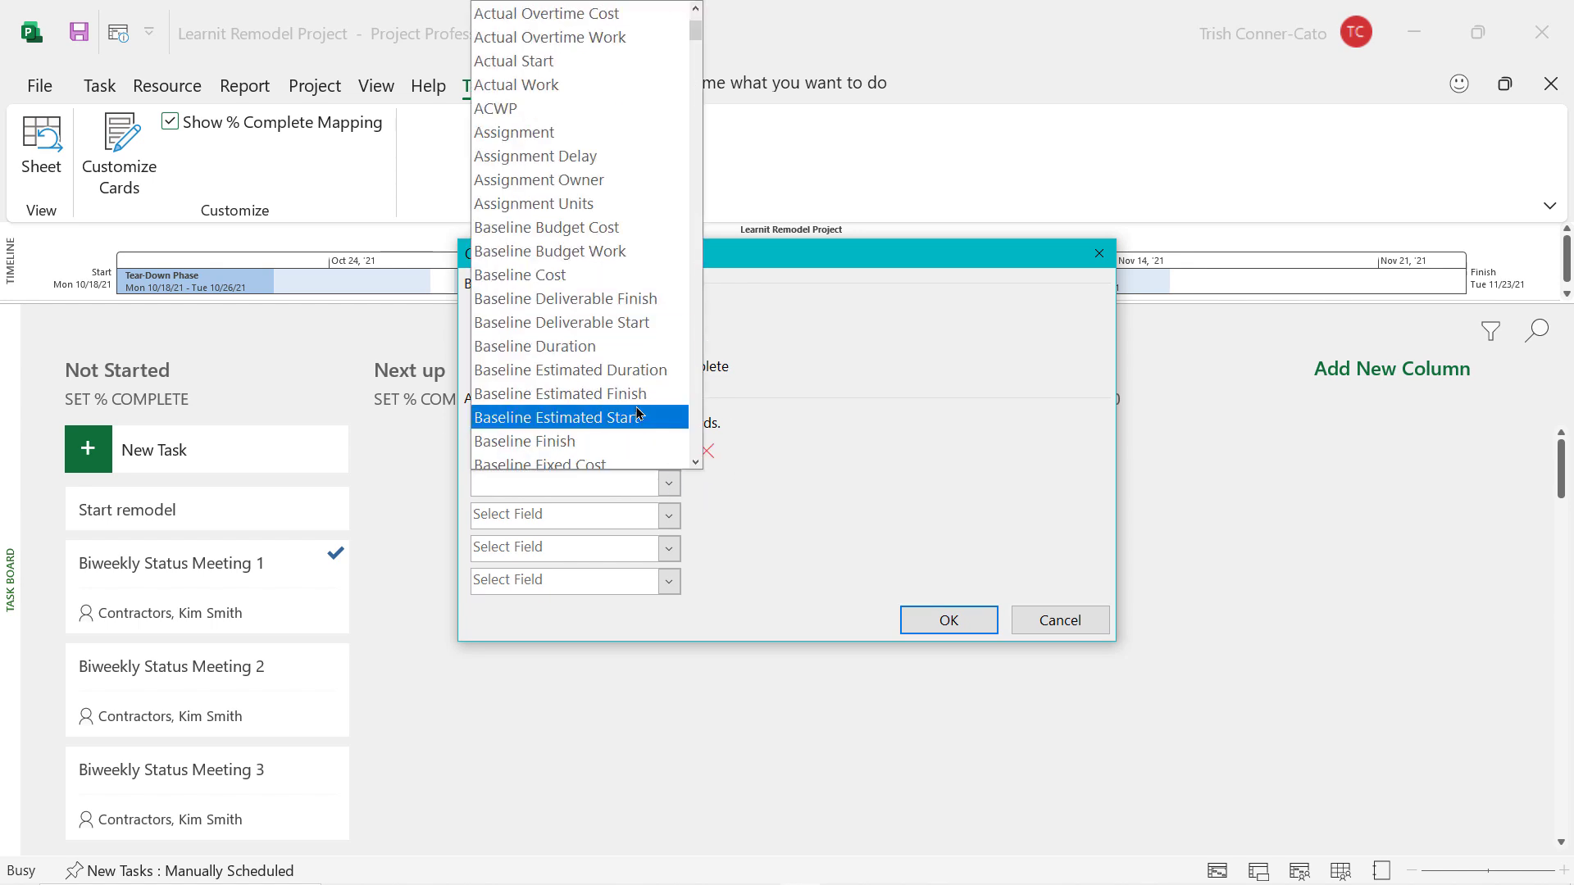
click(634, 417)
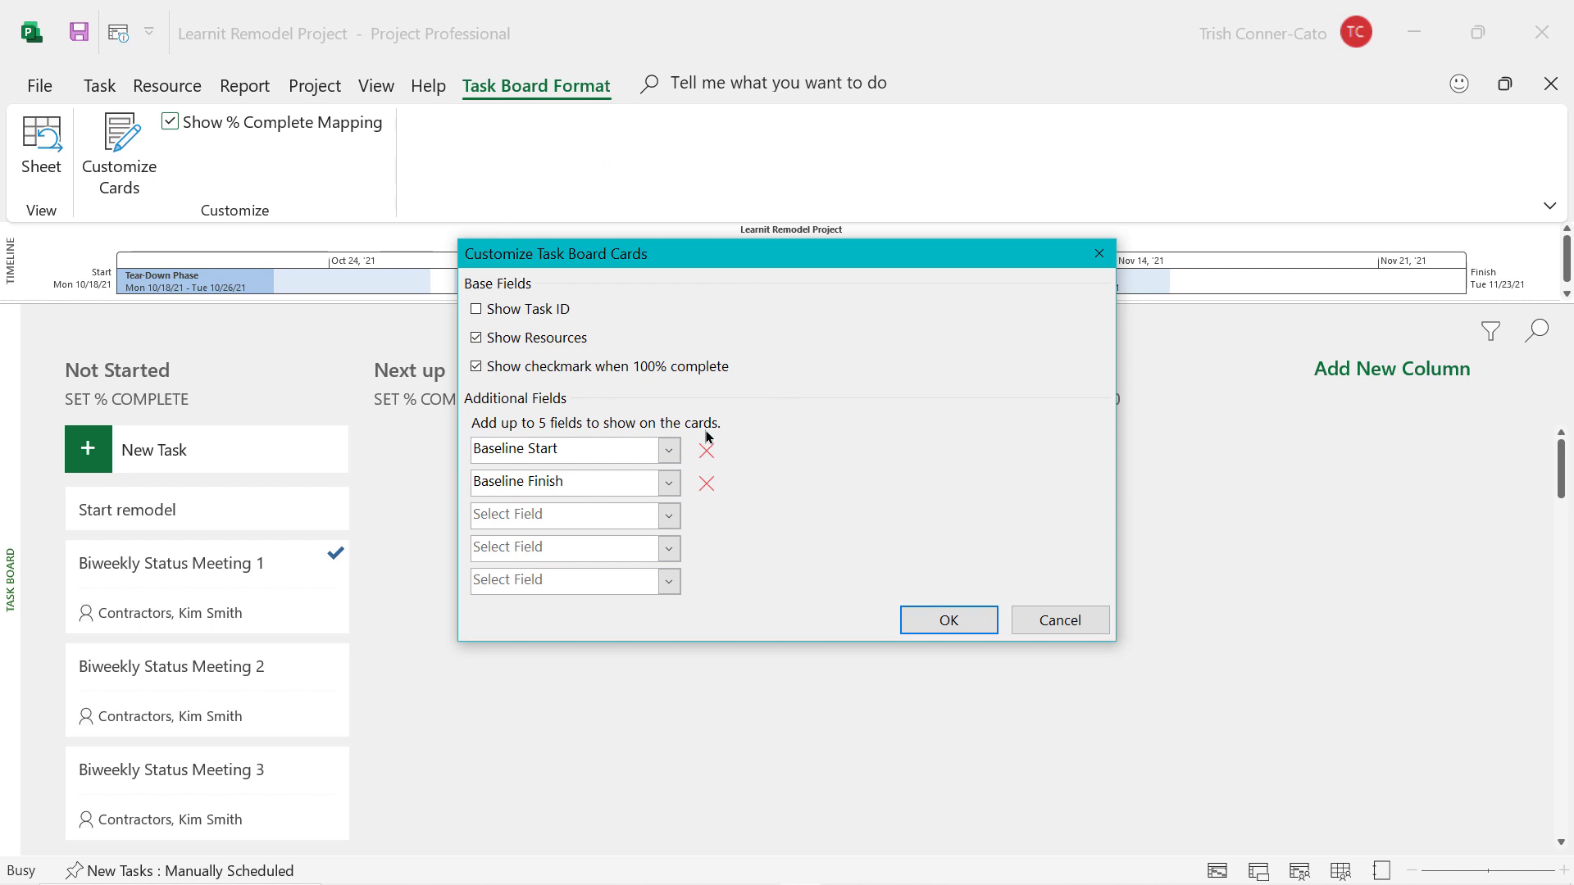
click(949, 620)
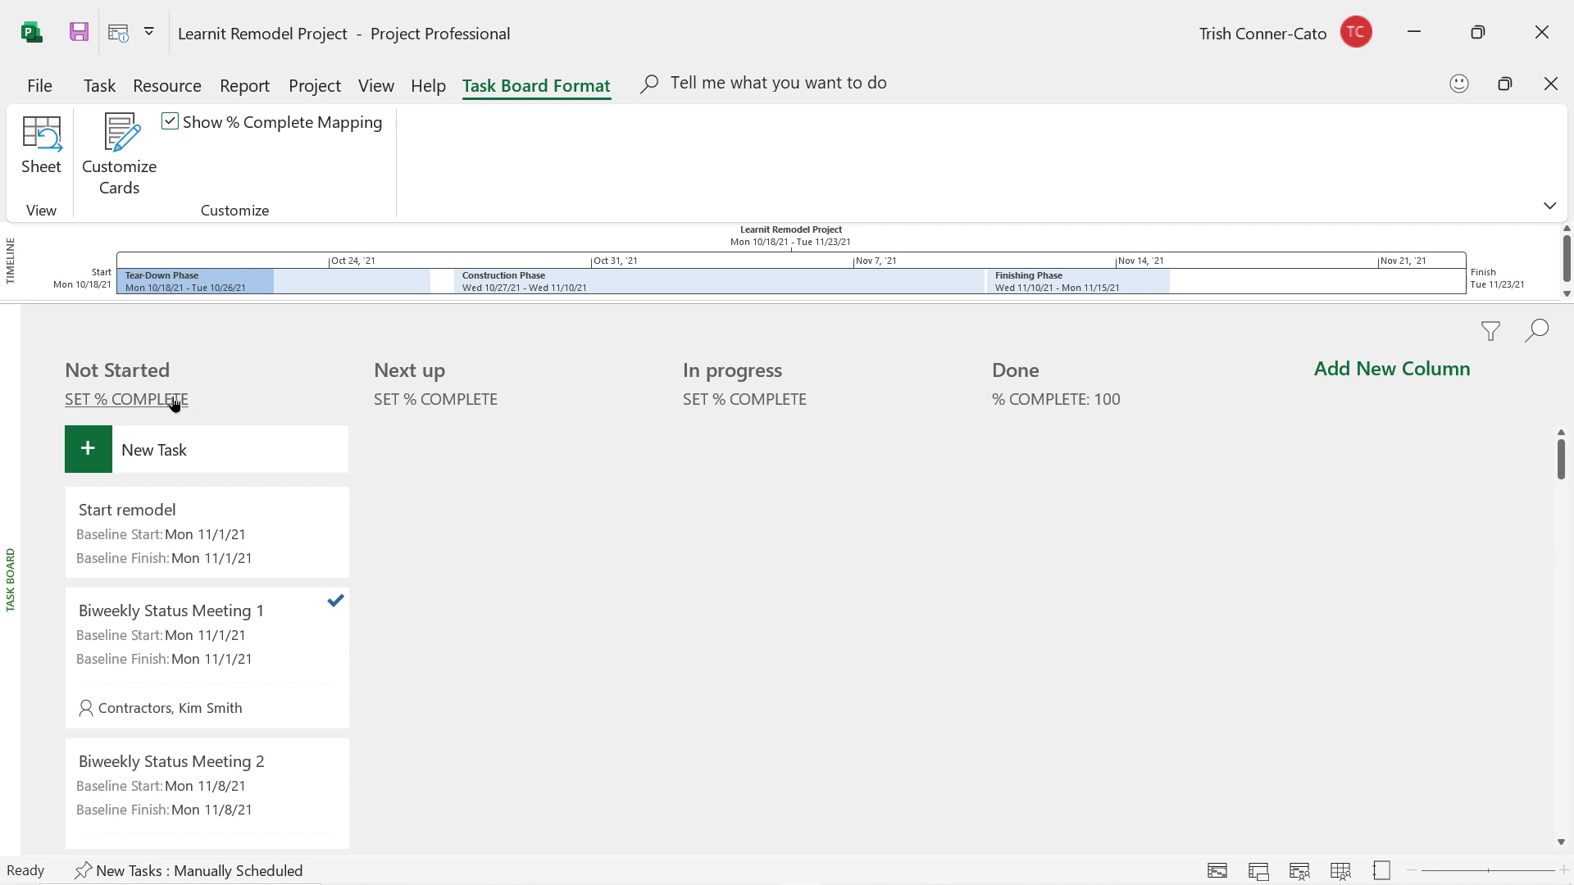
Set the board columns' % complete values to 0 for Not Started, 5 for Next up and 50 for In progress
click(139, 400)
text(0)
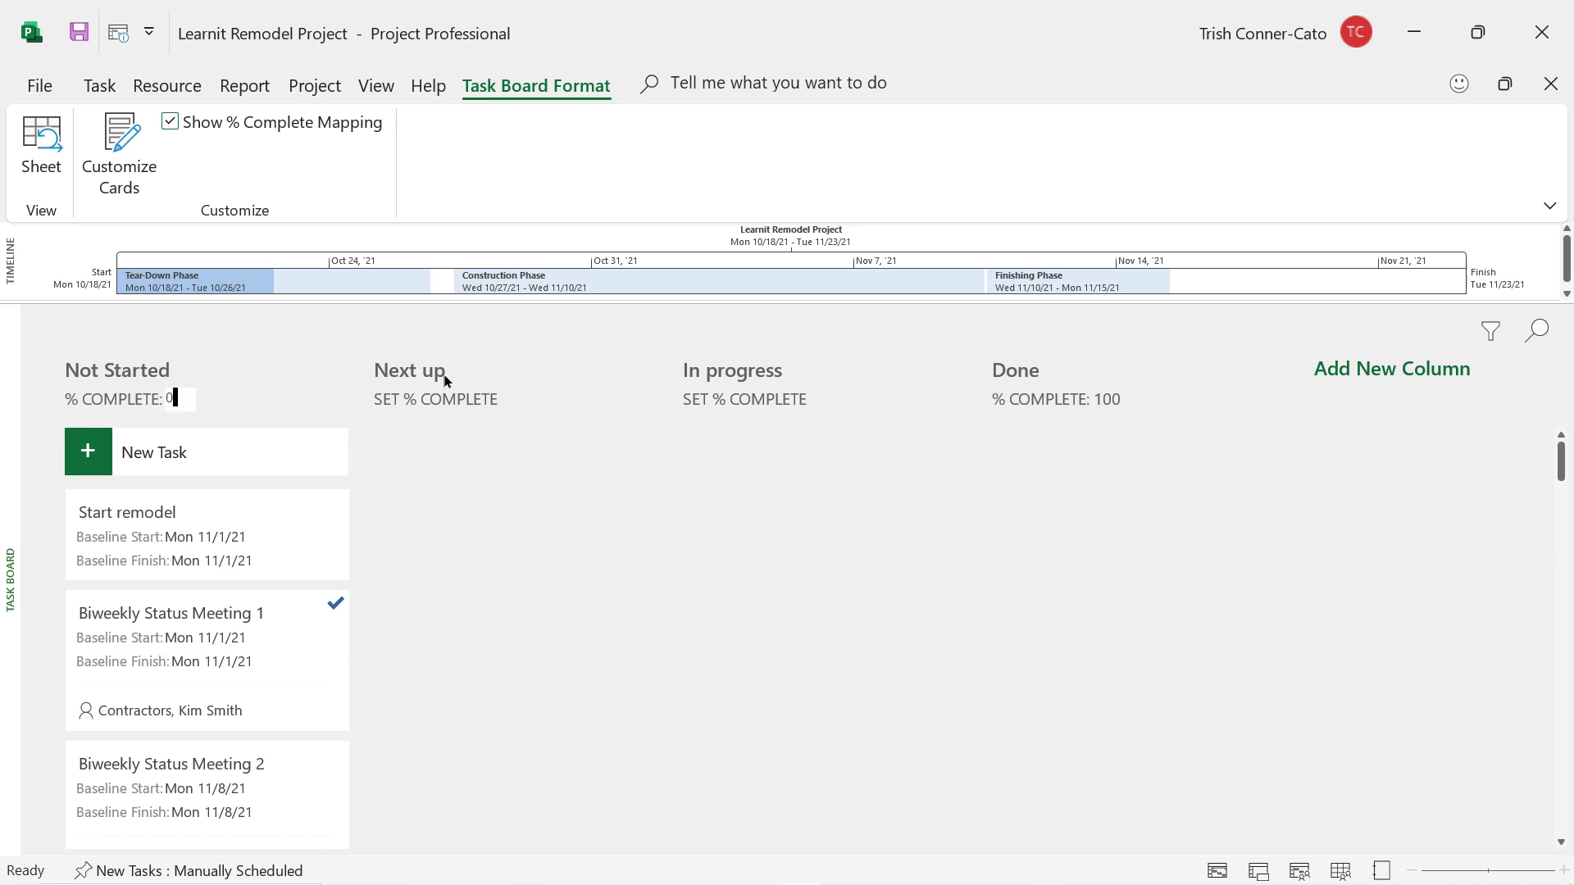
key(Return)
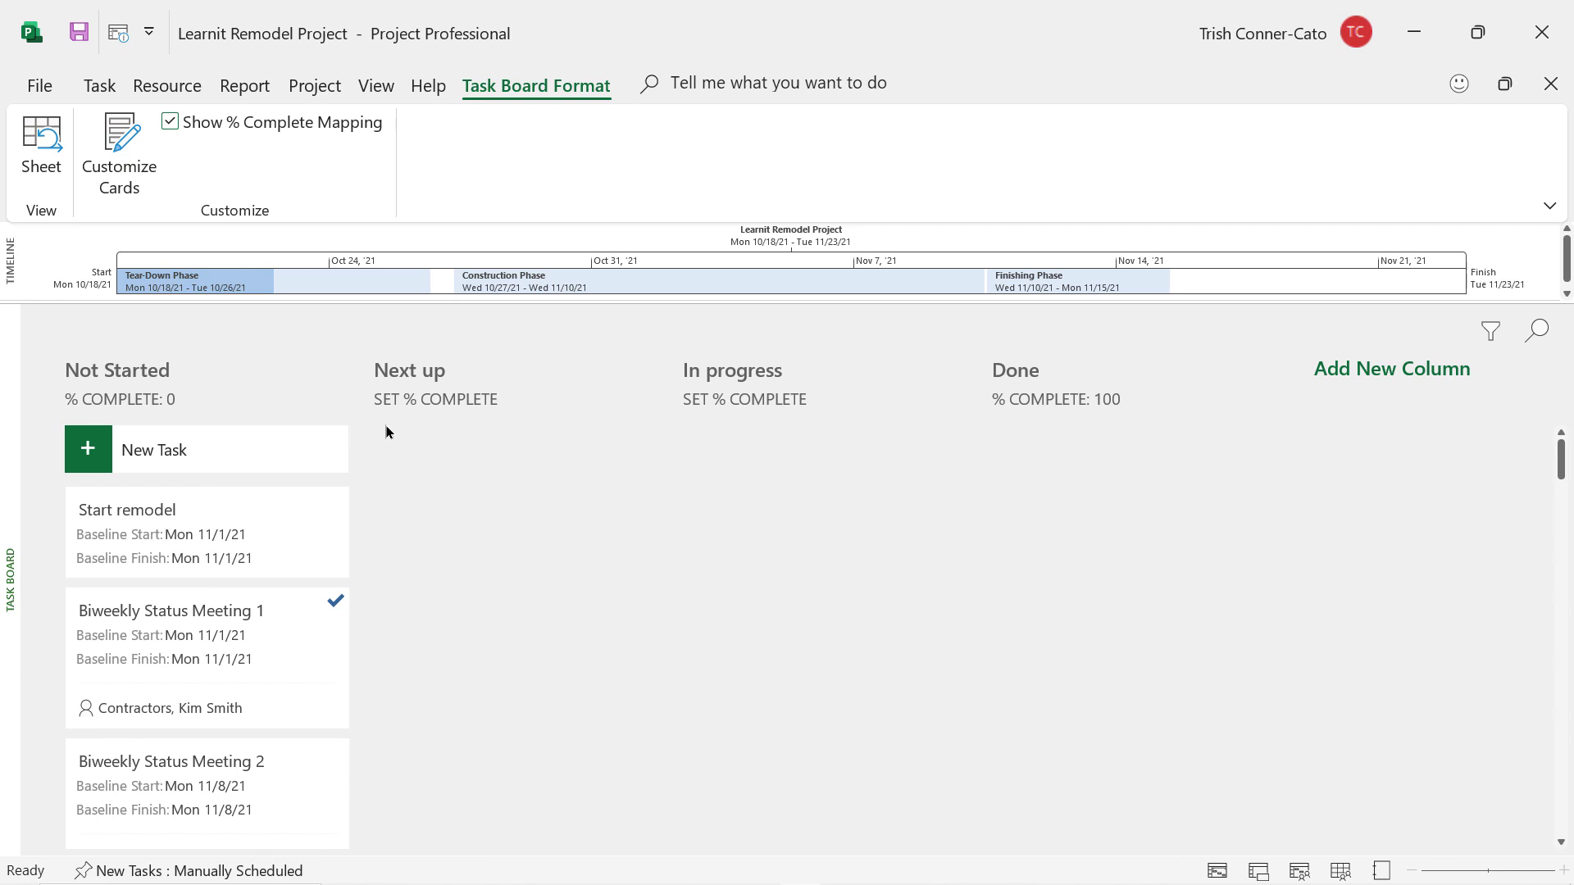
click(468, 403)
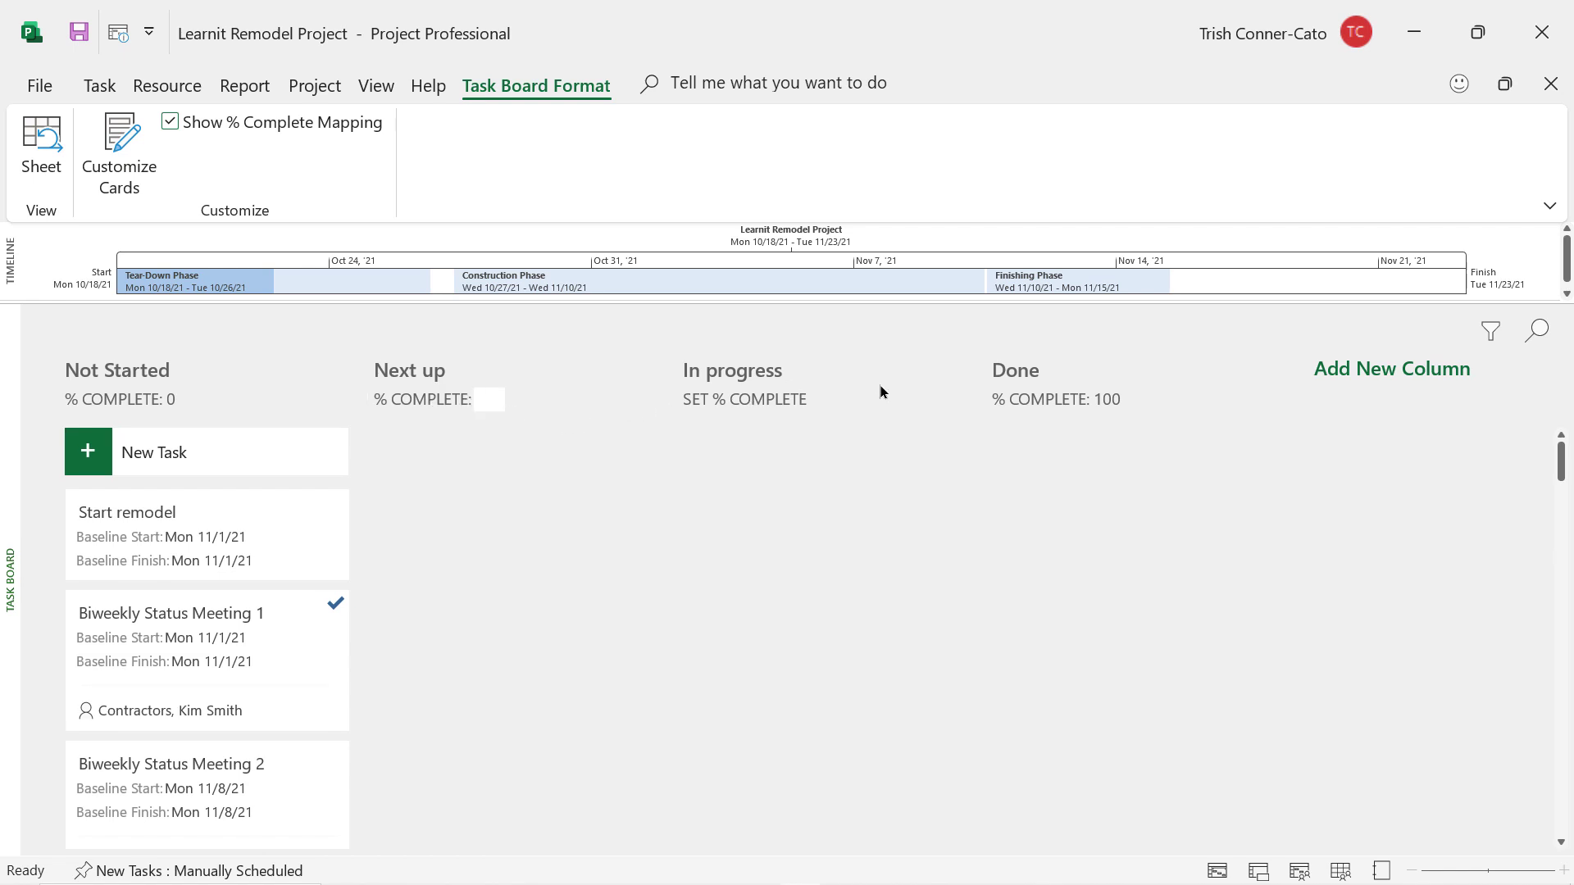
text(5)
click(739, 404)
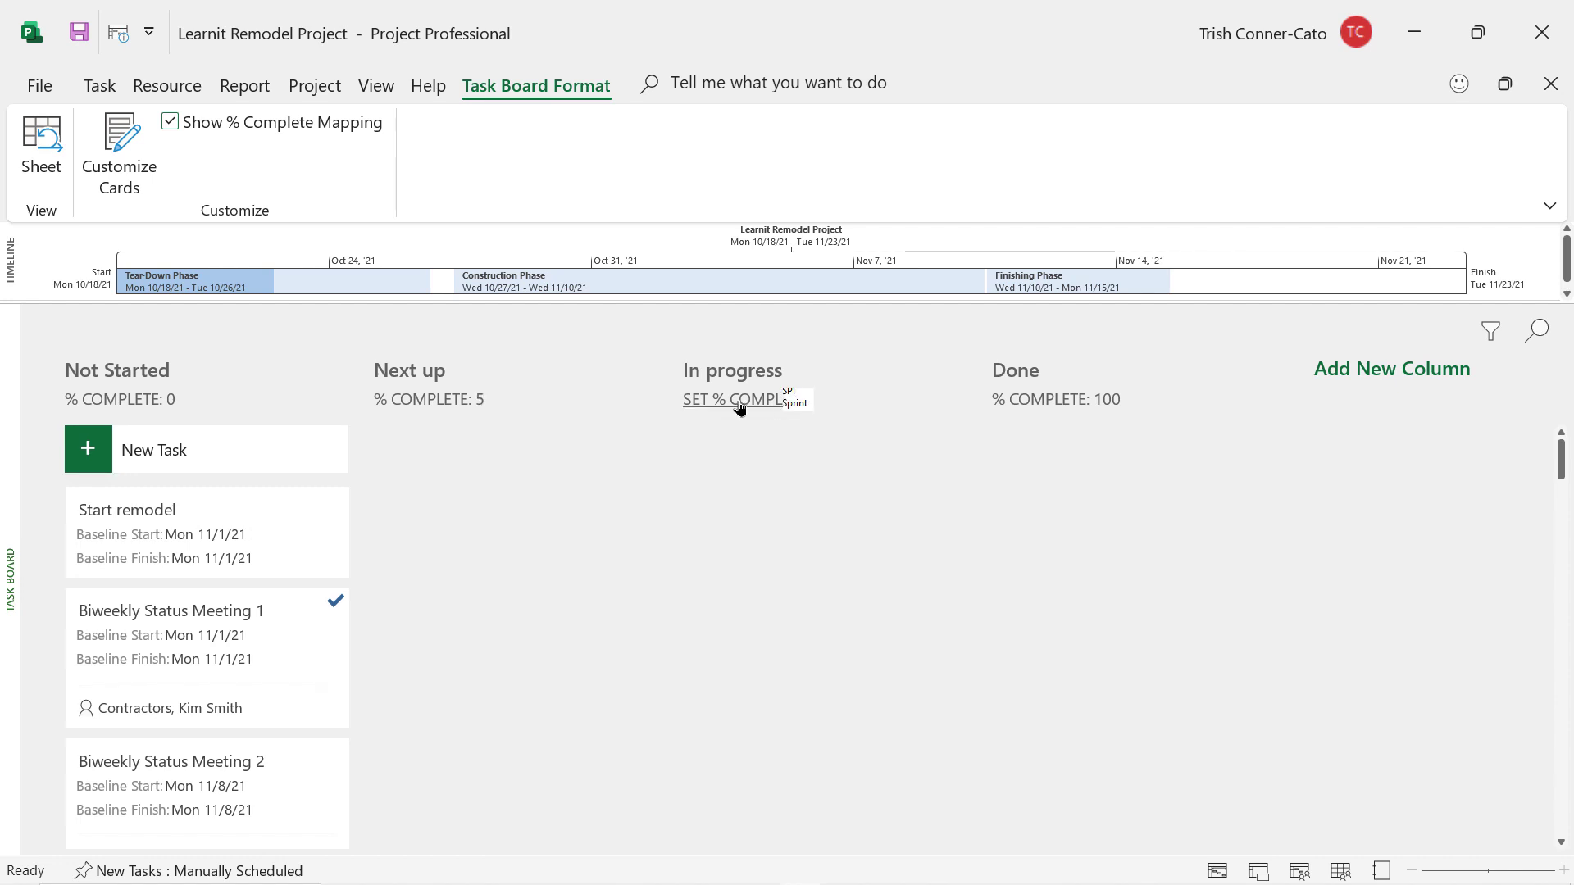
text(50)
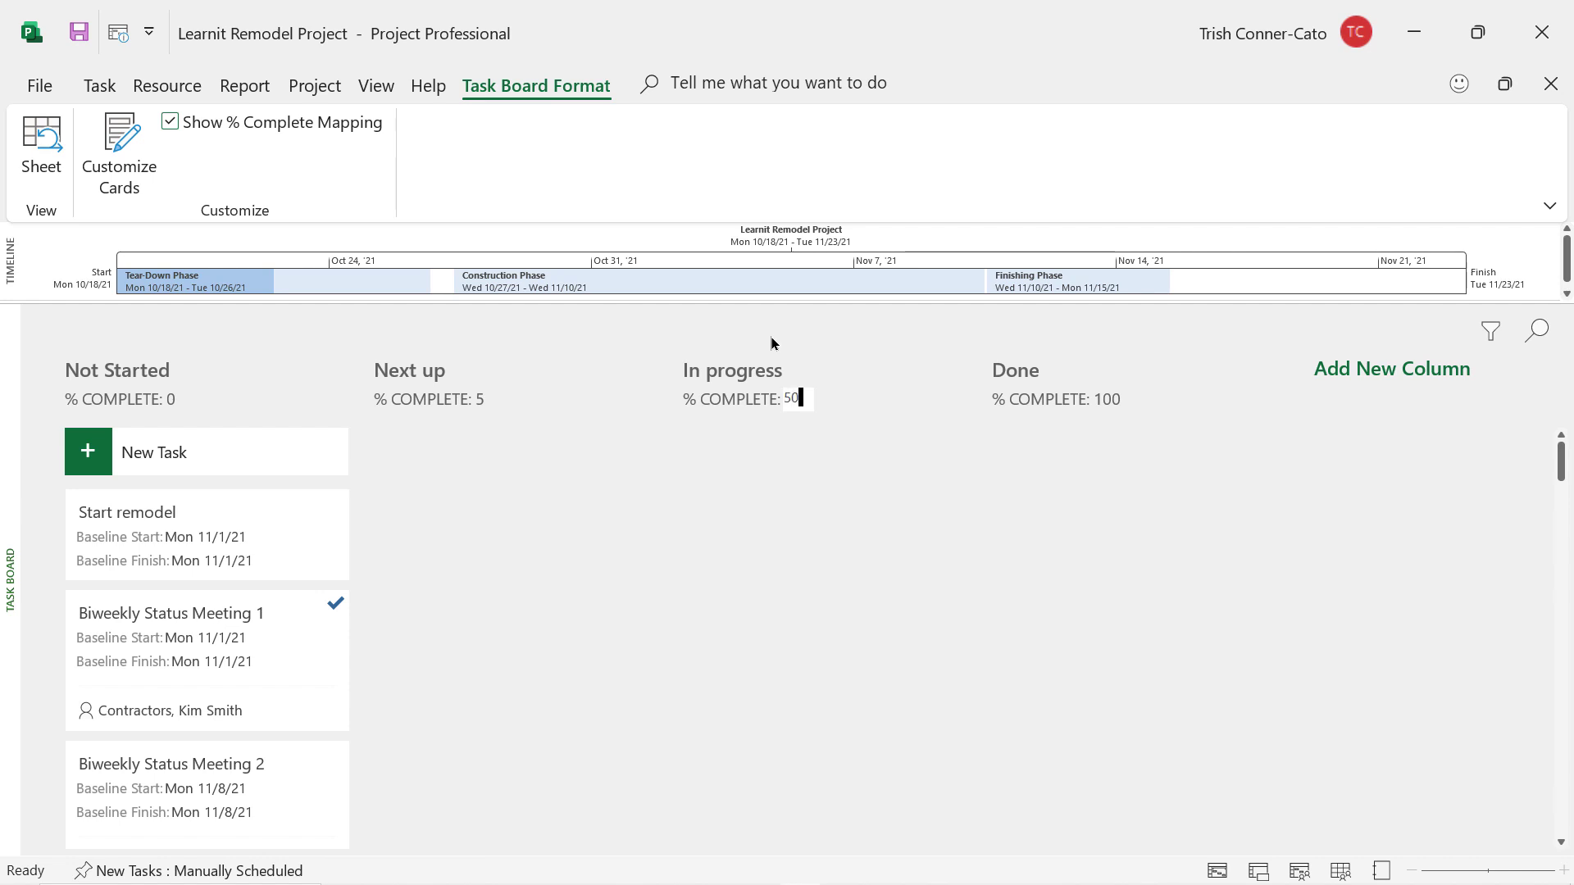
key(Return)
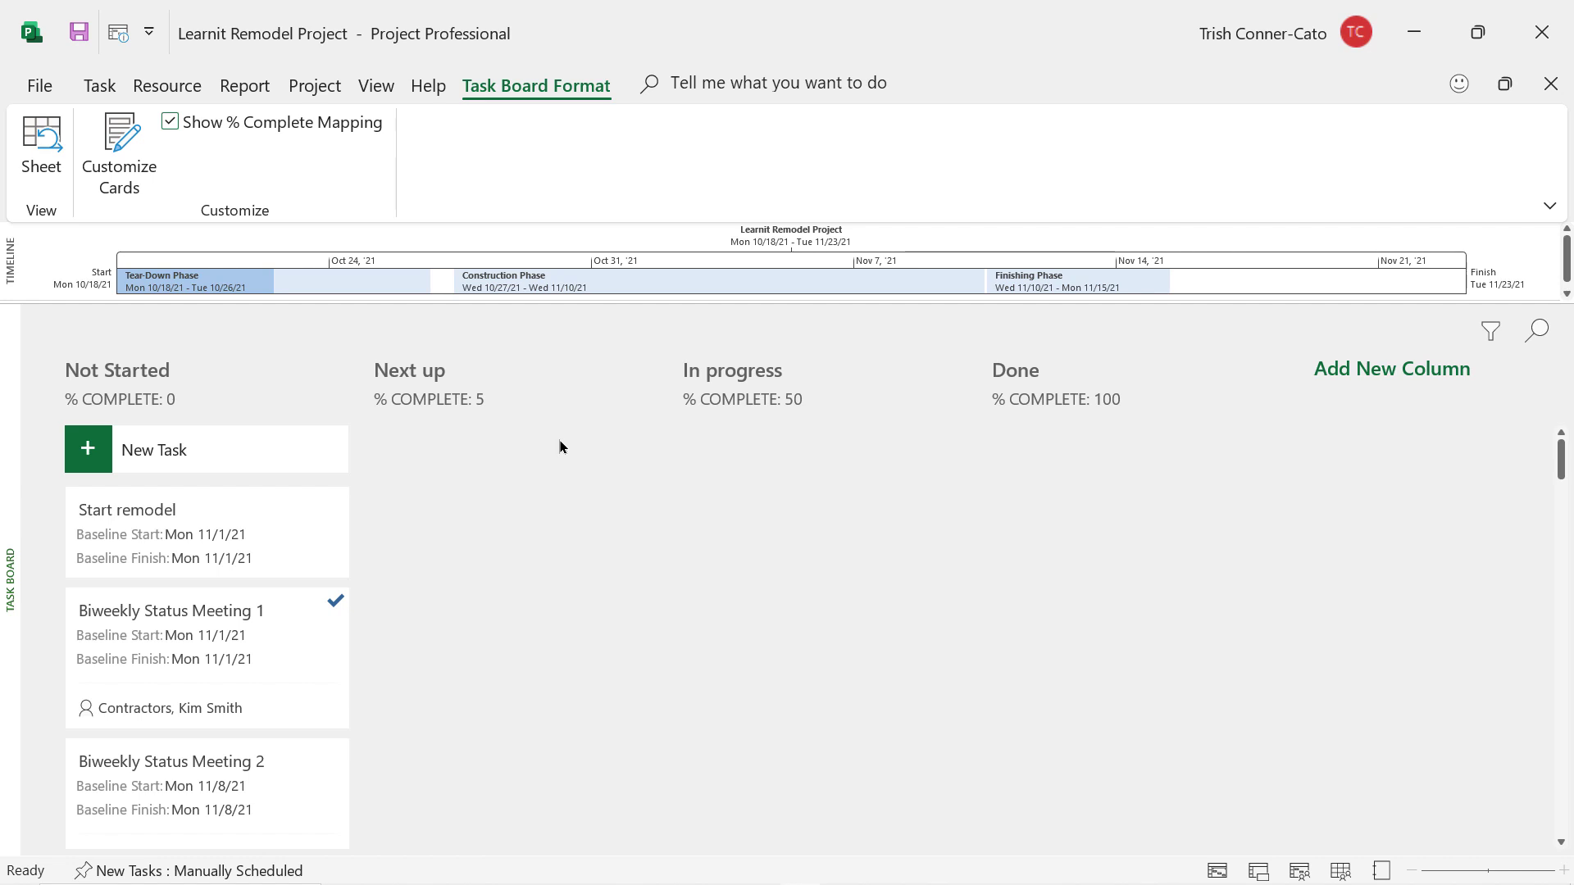
Open the sprint management dialog and rename the first sprint as Week 1
click(327, 94)
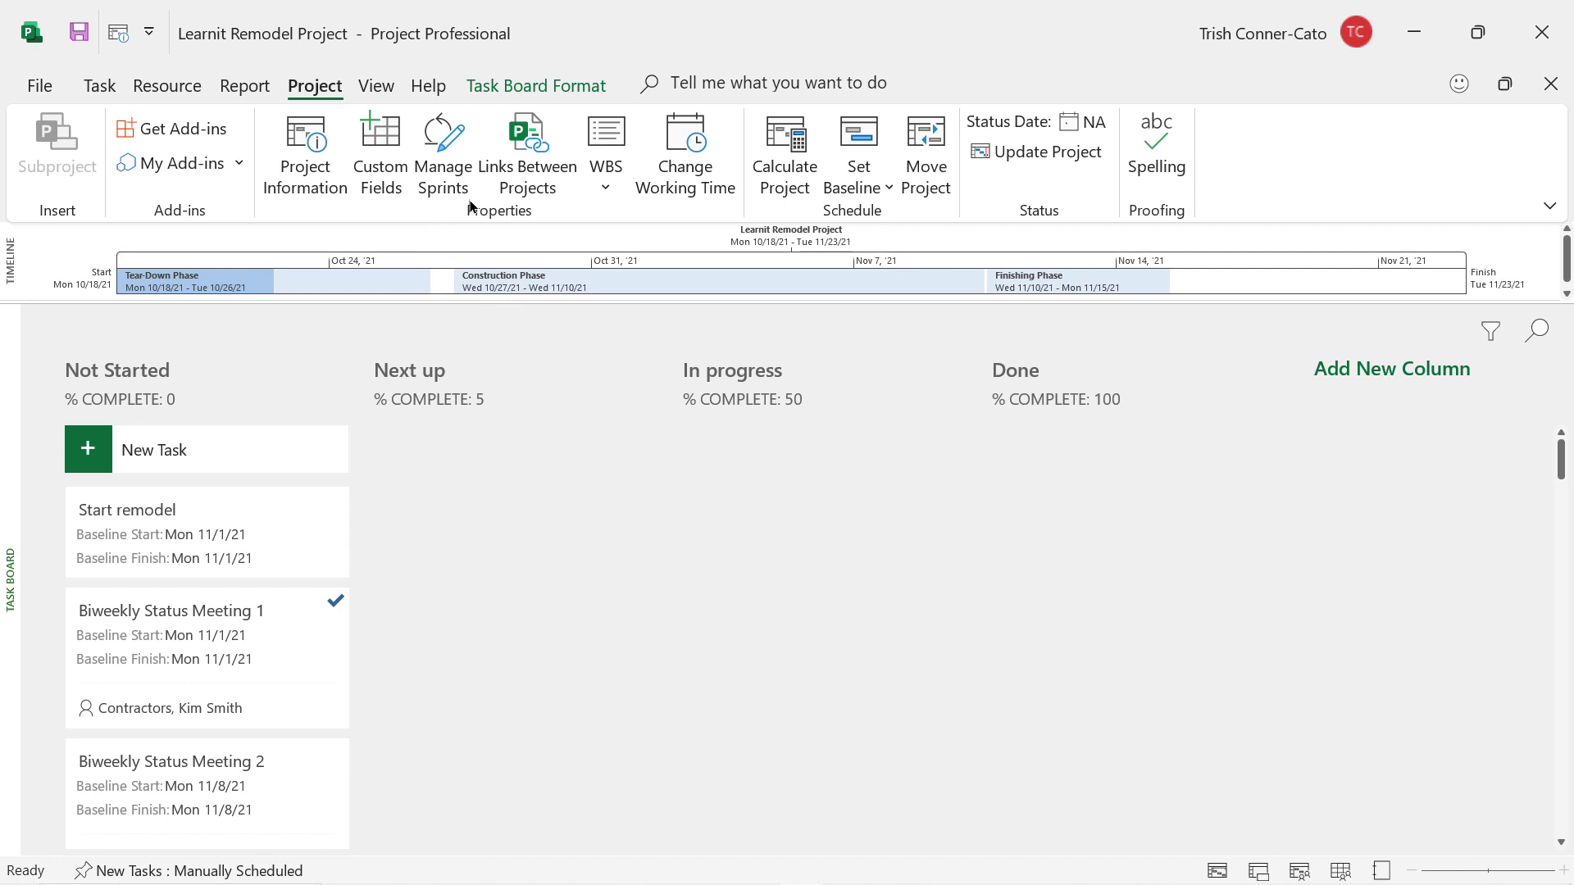
click(441, 152)
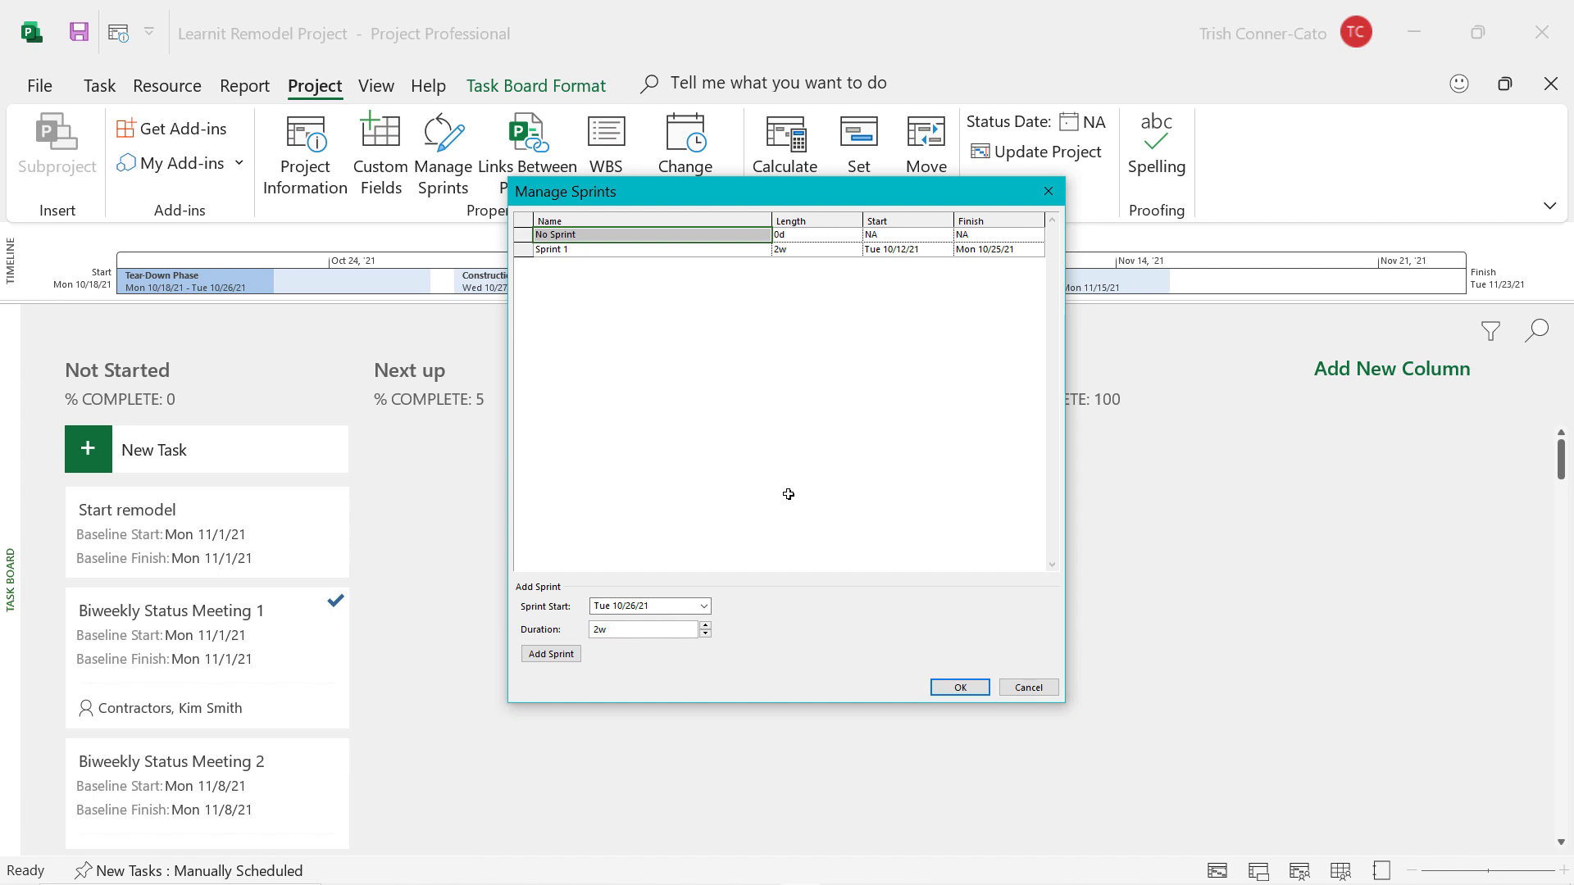
click(578, 249)
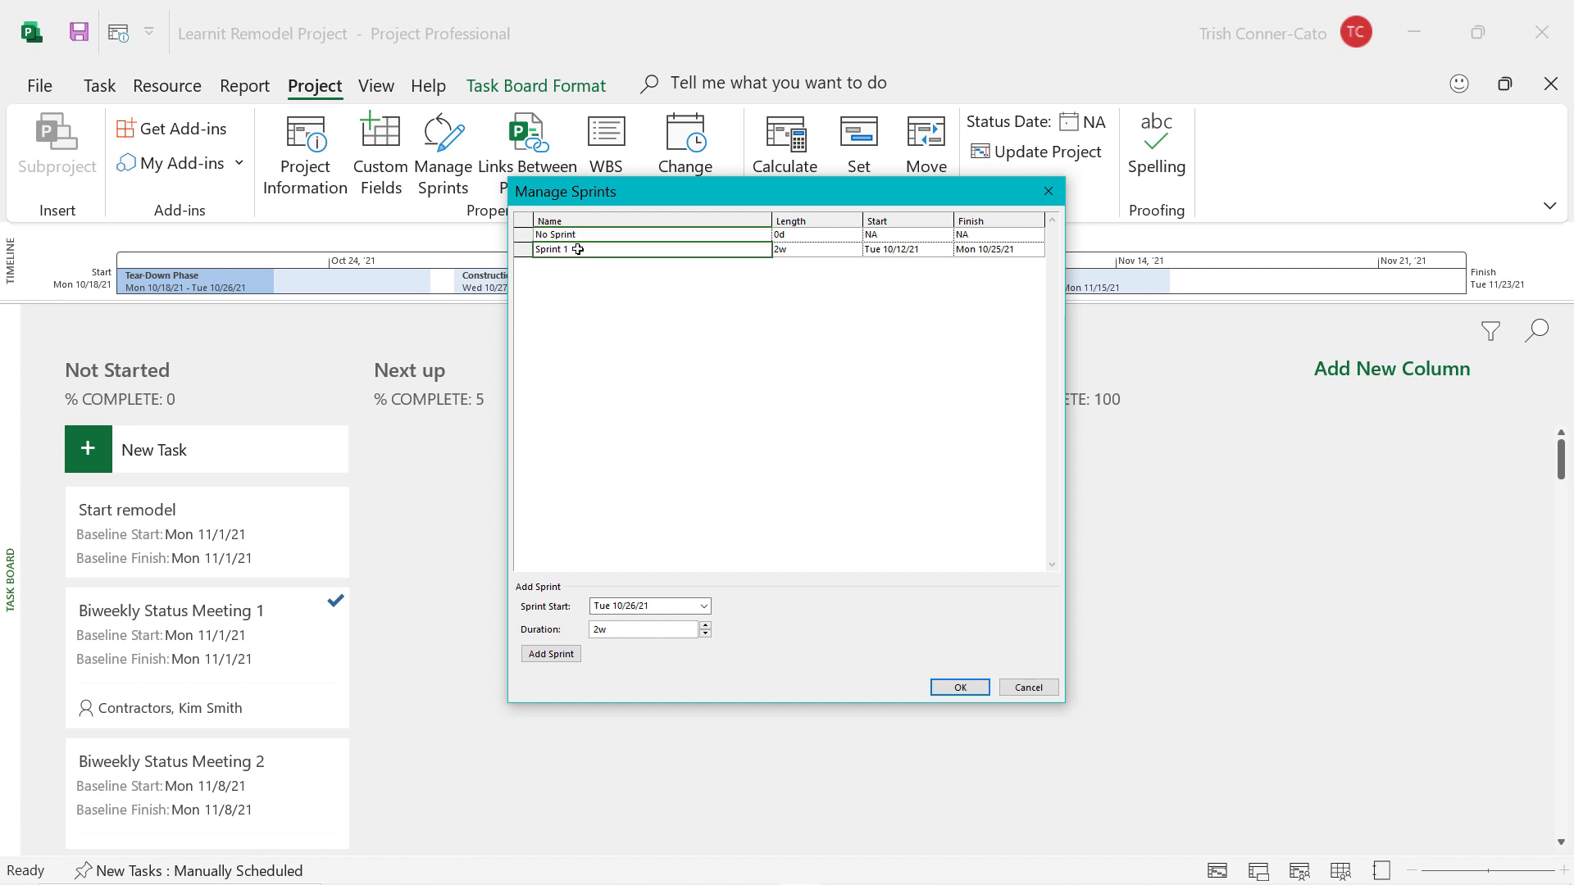
click(590, 248)
key(BackSpace)
key(BackSpace)
key(BackSpace)
key(BackSpace)
key(BackSpace)
key(BackSpace)
key(BackSpace)
key(BackSpace)
text(Week 1)
click(809, 282)
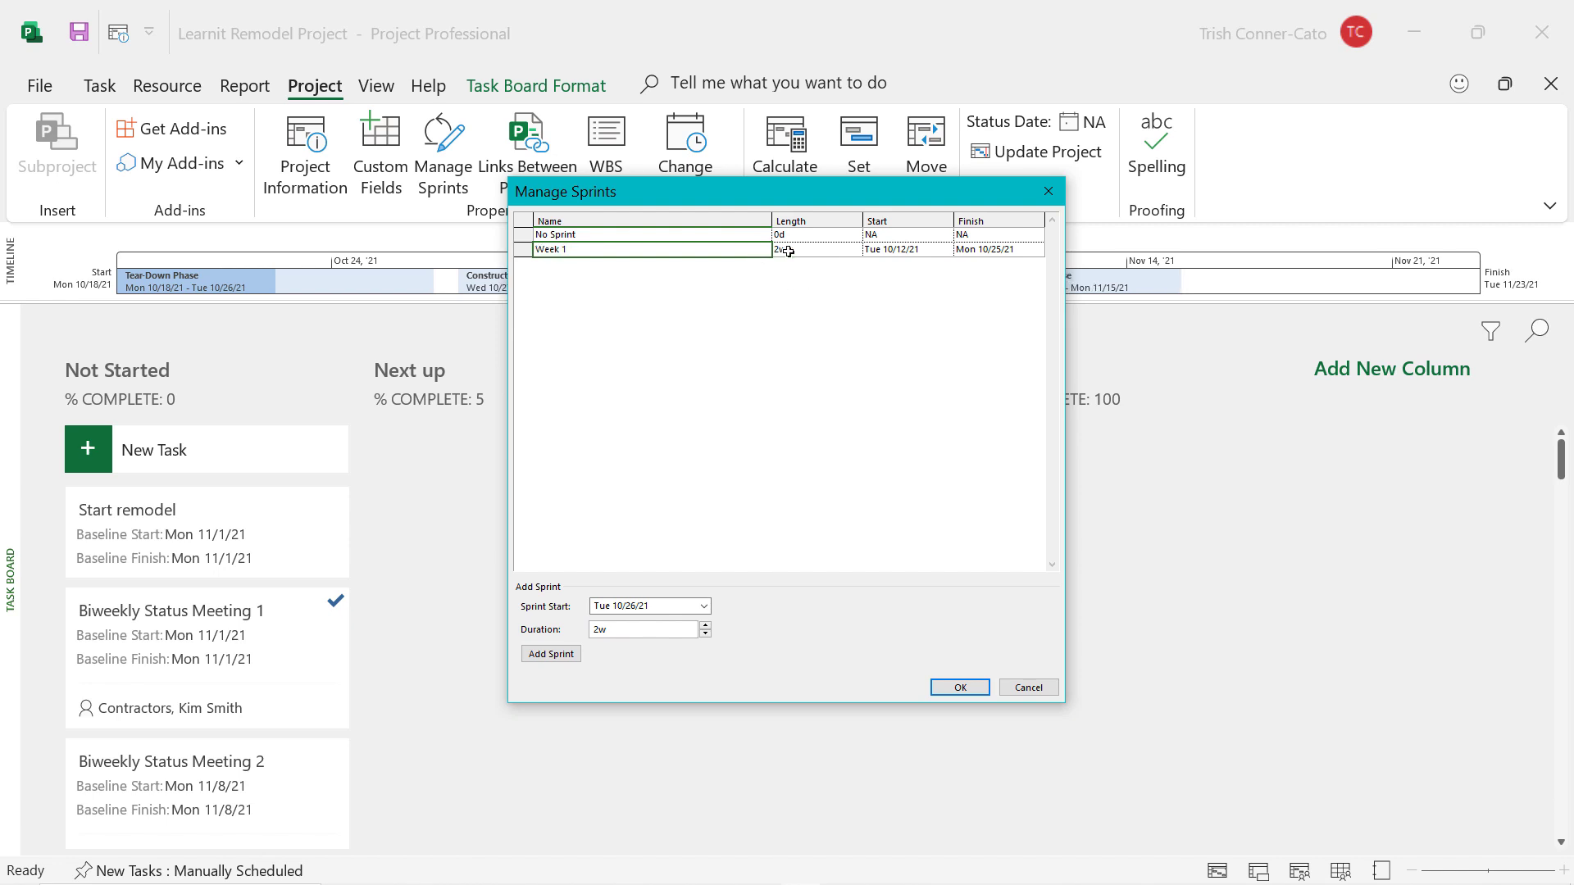
Set the Week 1 sprint to start on Mon 10/18/21 and finish on Fri 10/22/21
click(789, 251)
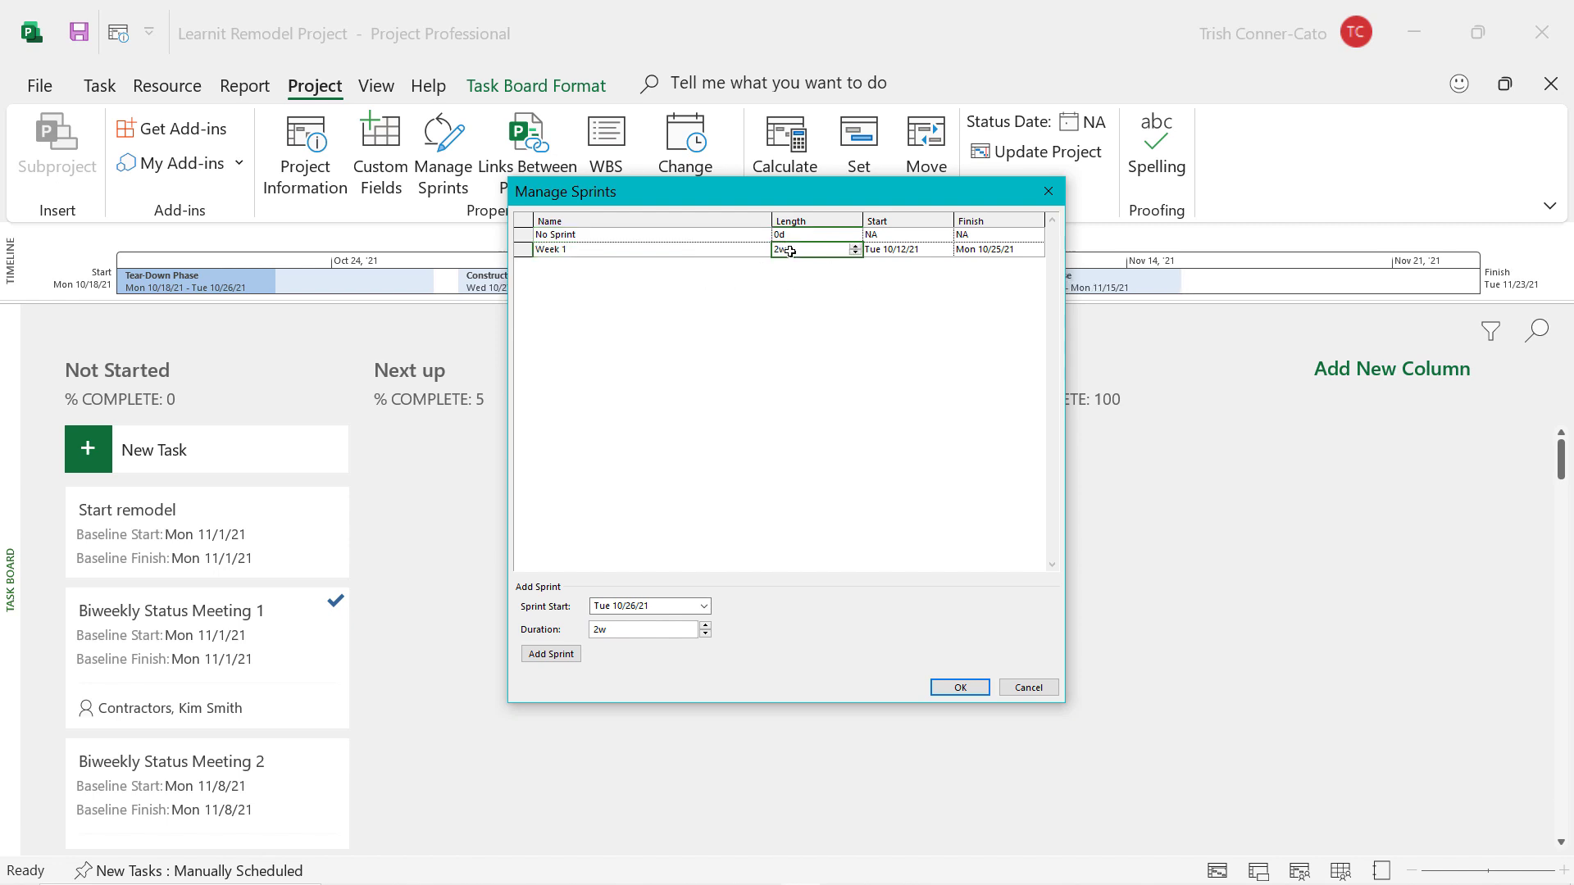
click(901, 254)
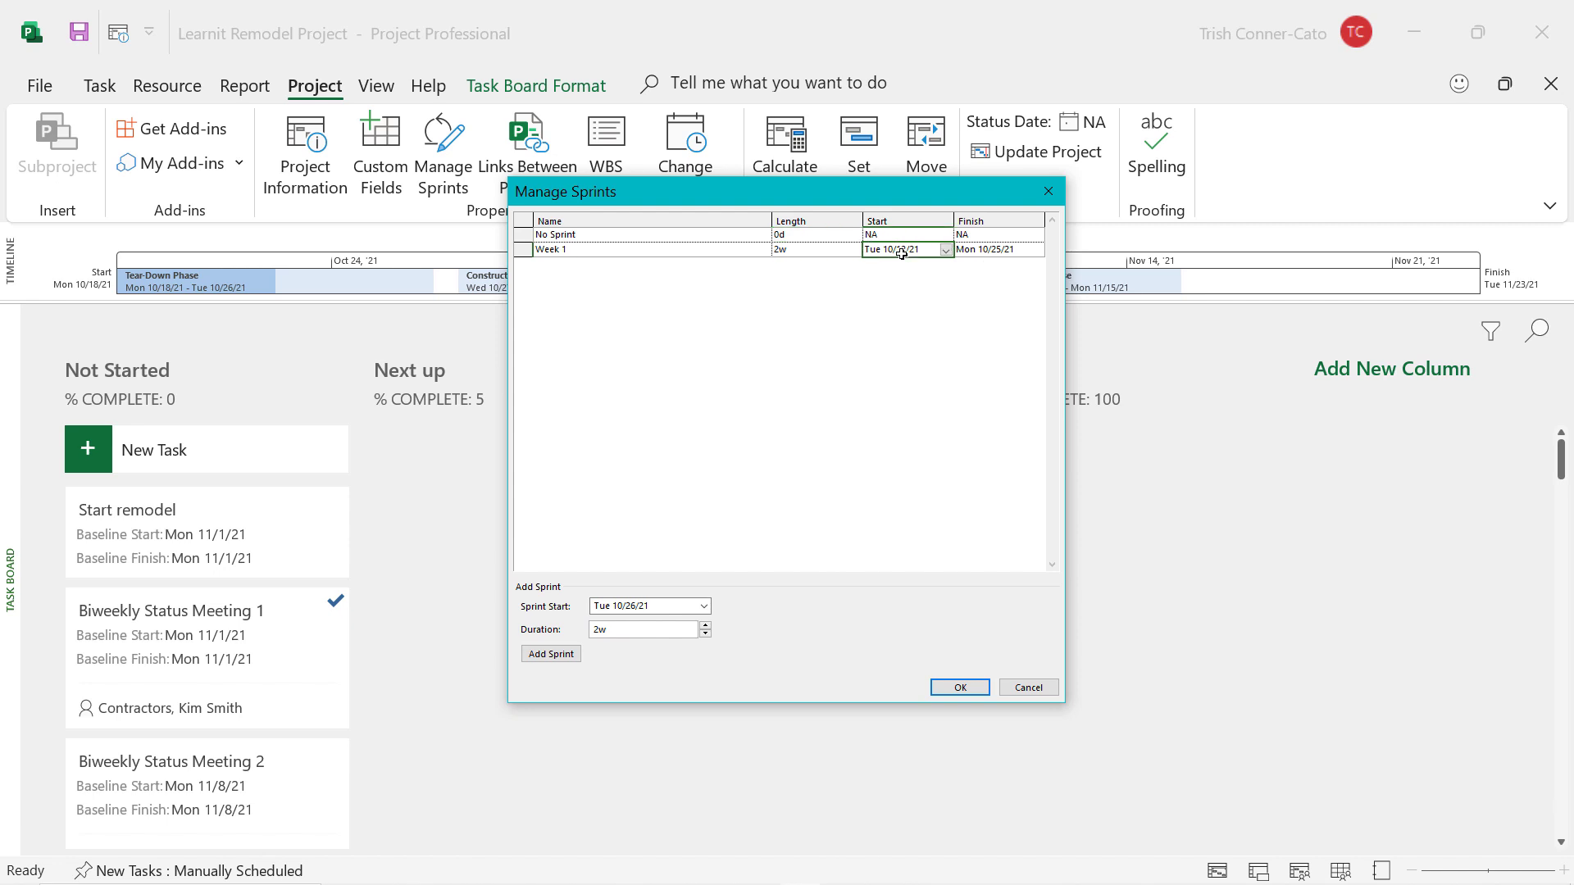
click(945, 251)
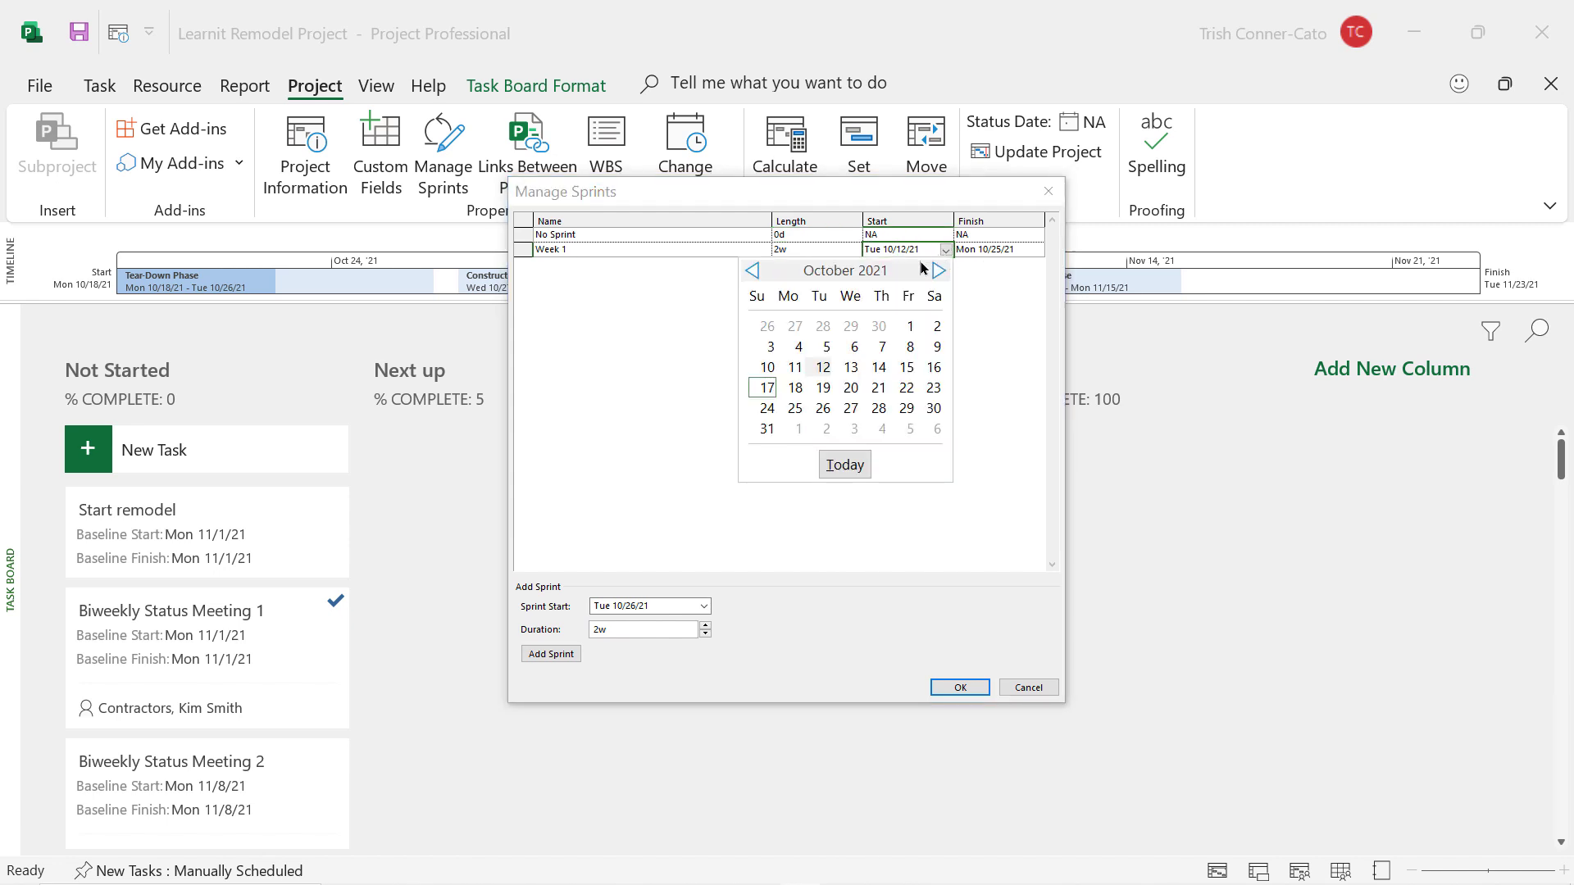
click(795, 388)
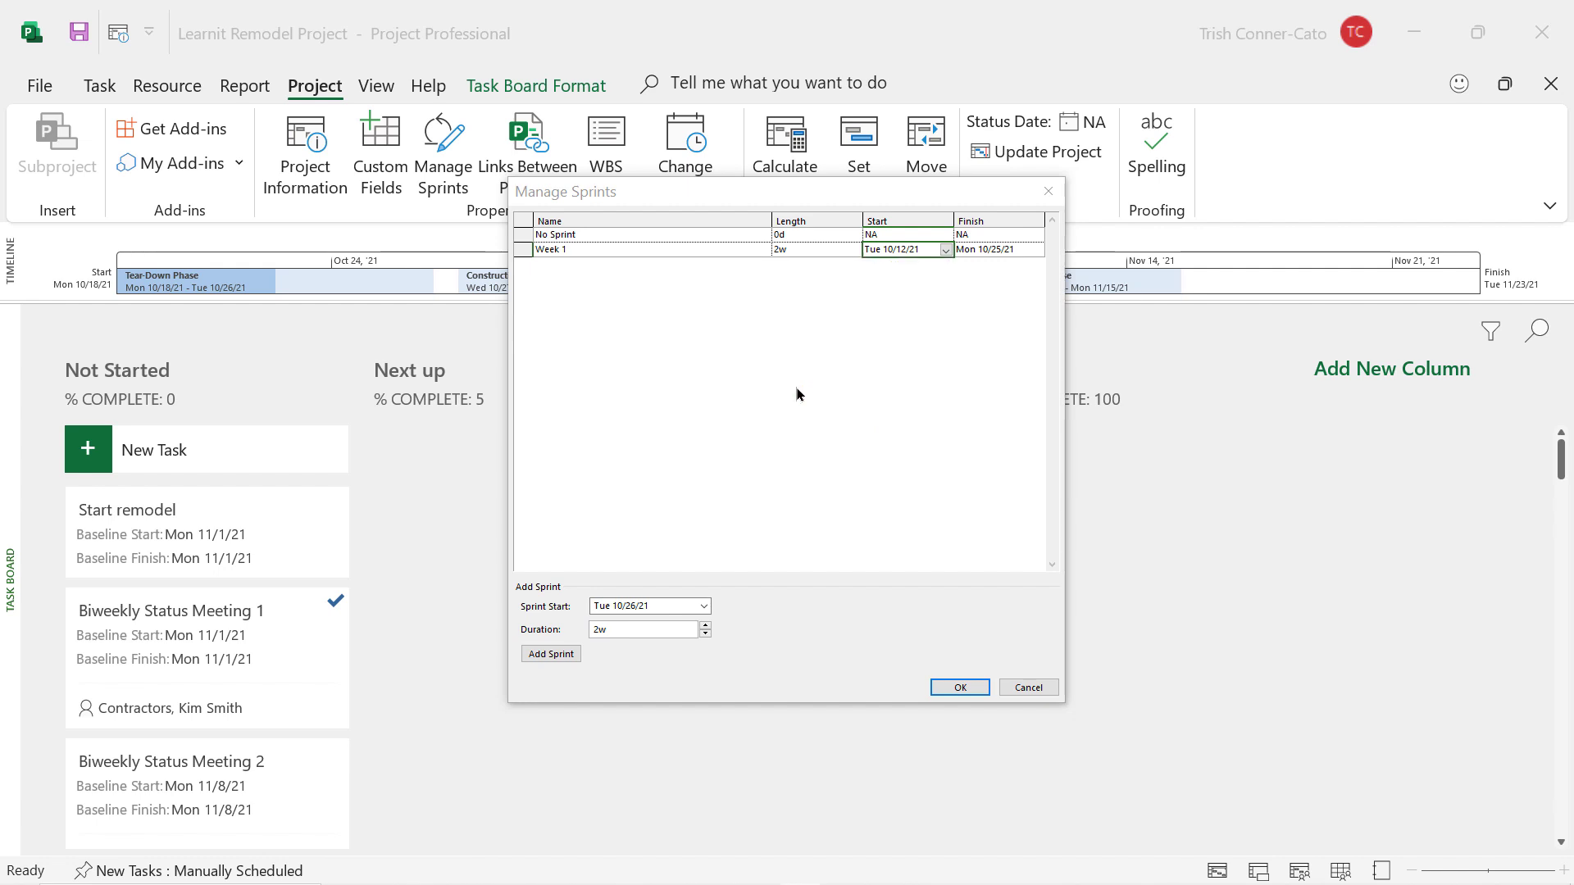
click(1011, 249)
click(1037, 250)
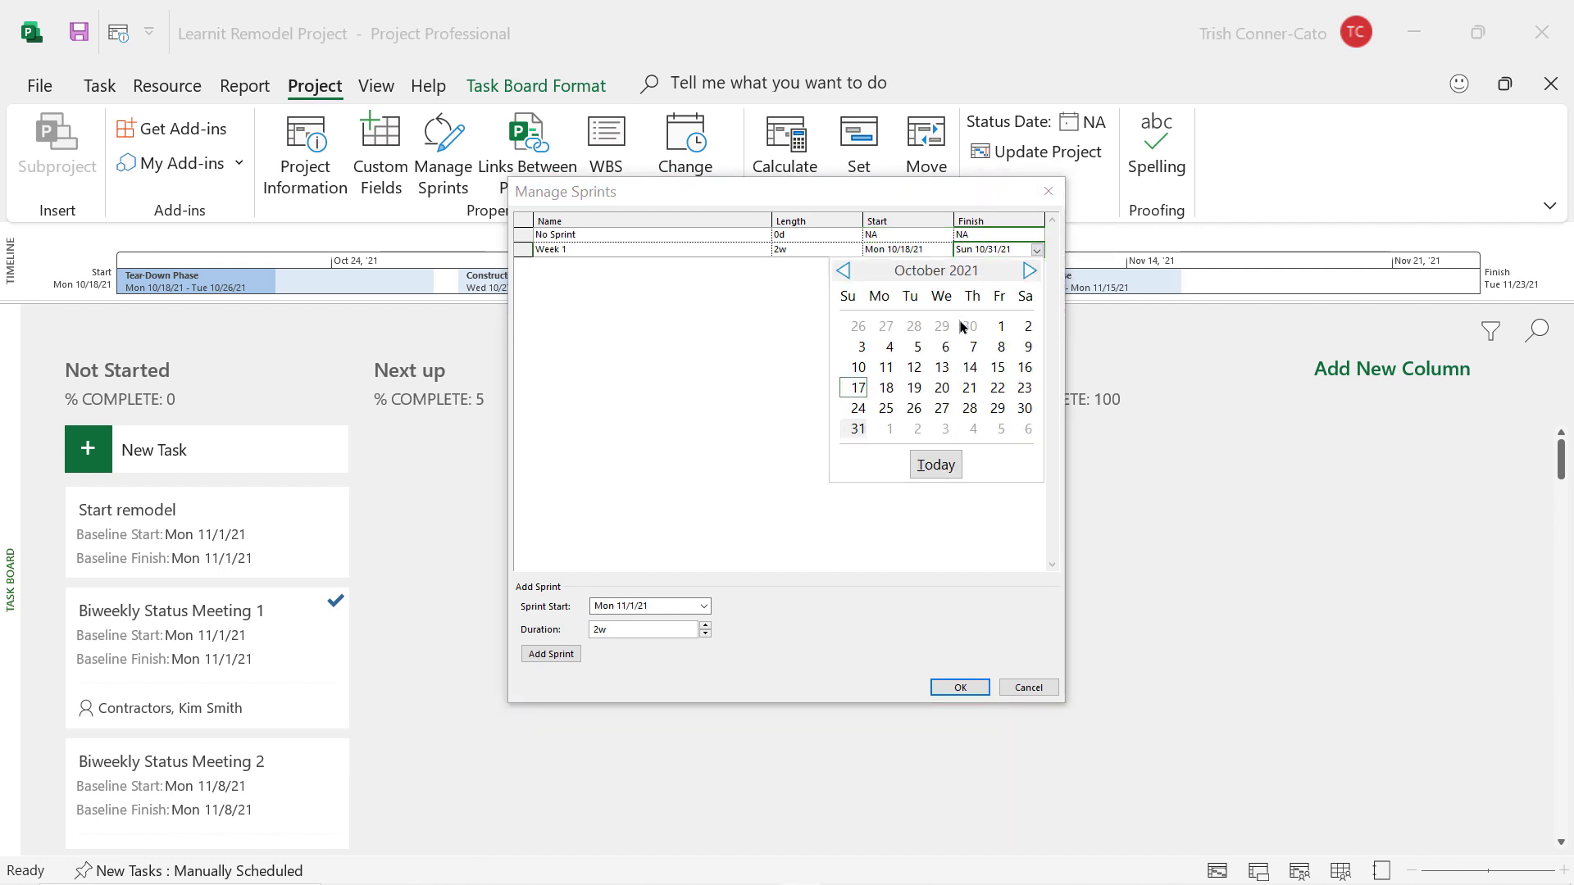
click(998, 388)
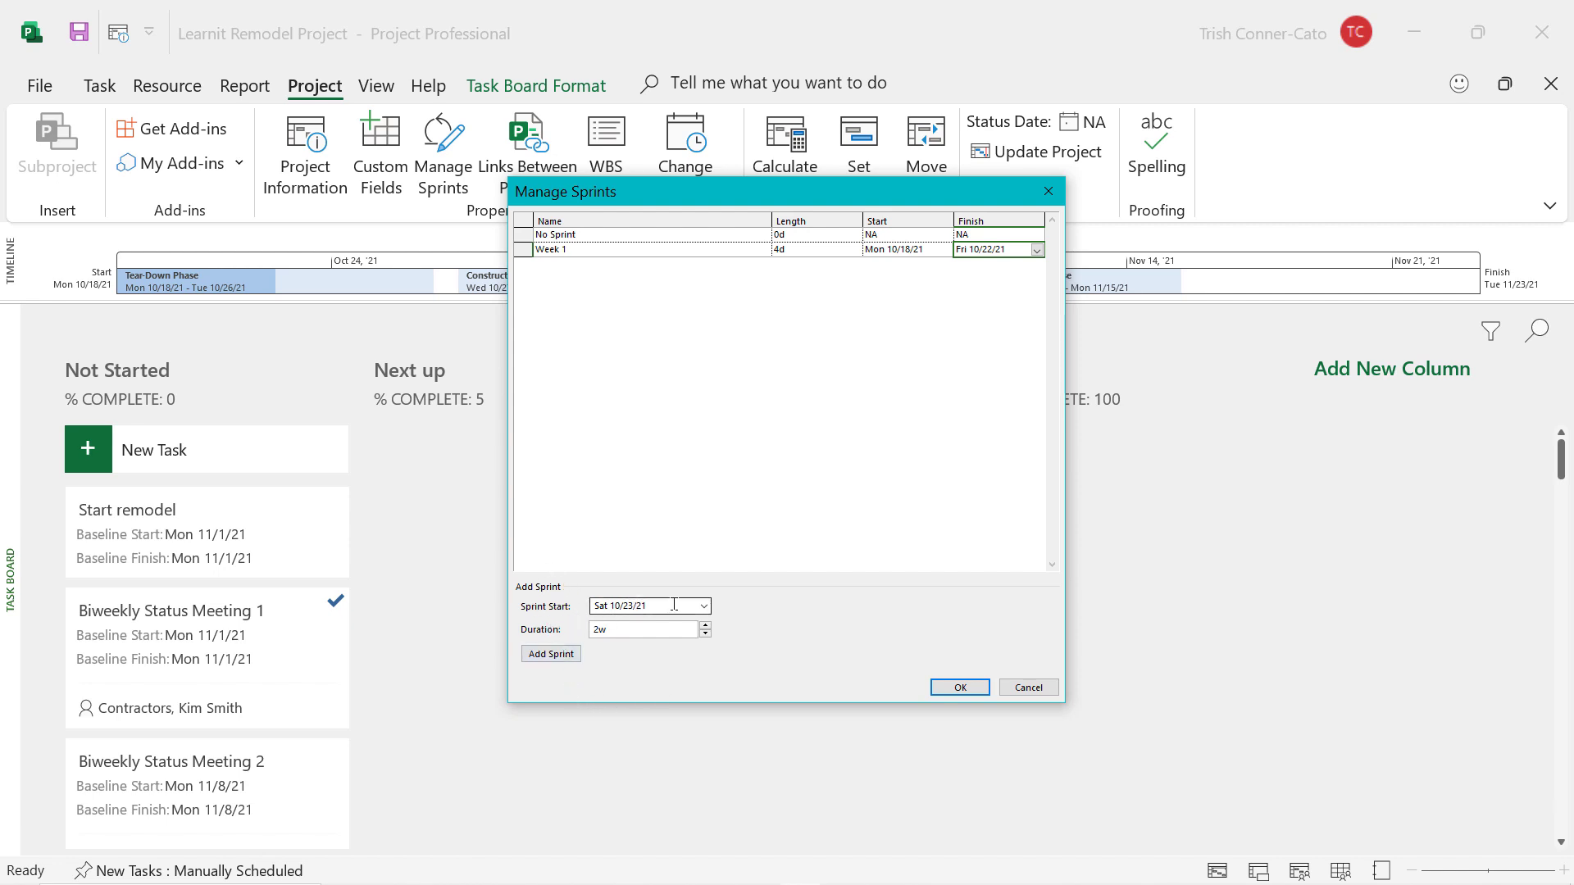
Add a second sprint starting Mon 10/25/2021 with a duration of 4d
click(701, 610)
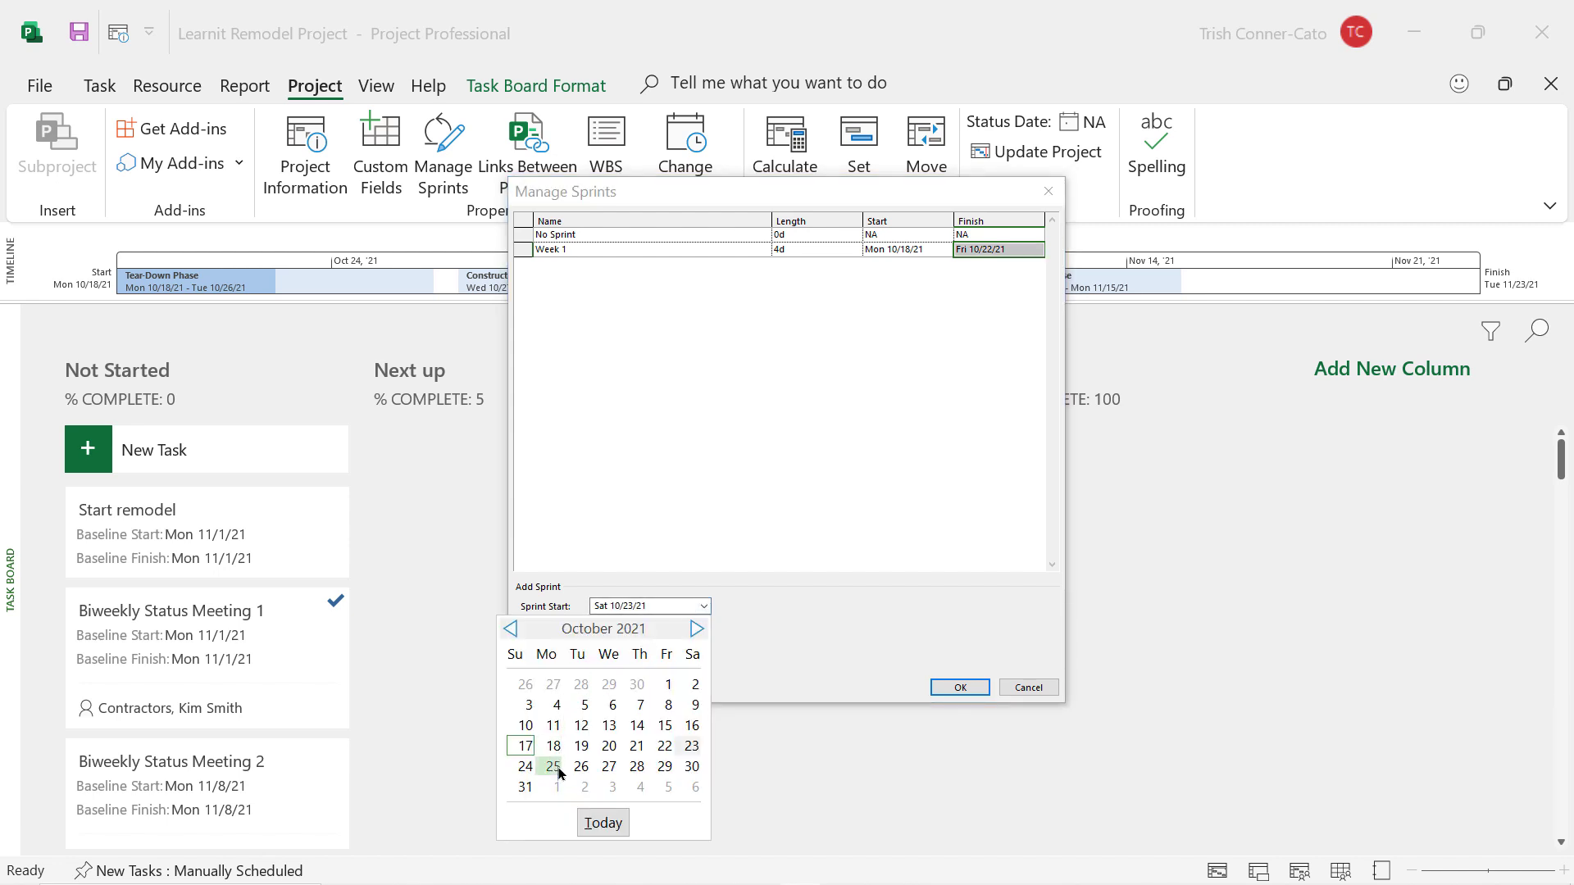
click(554, 767)
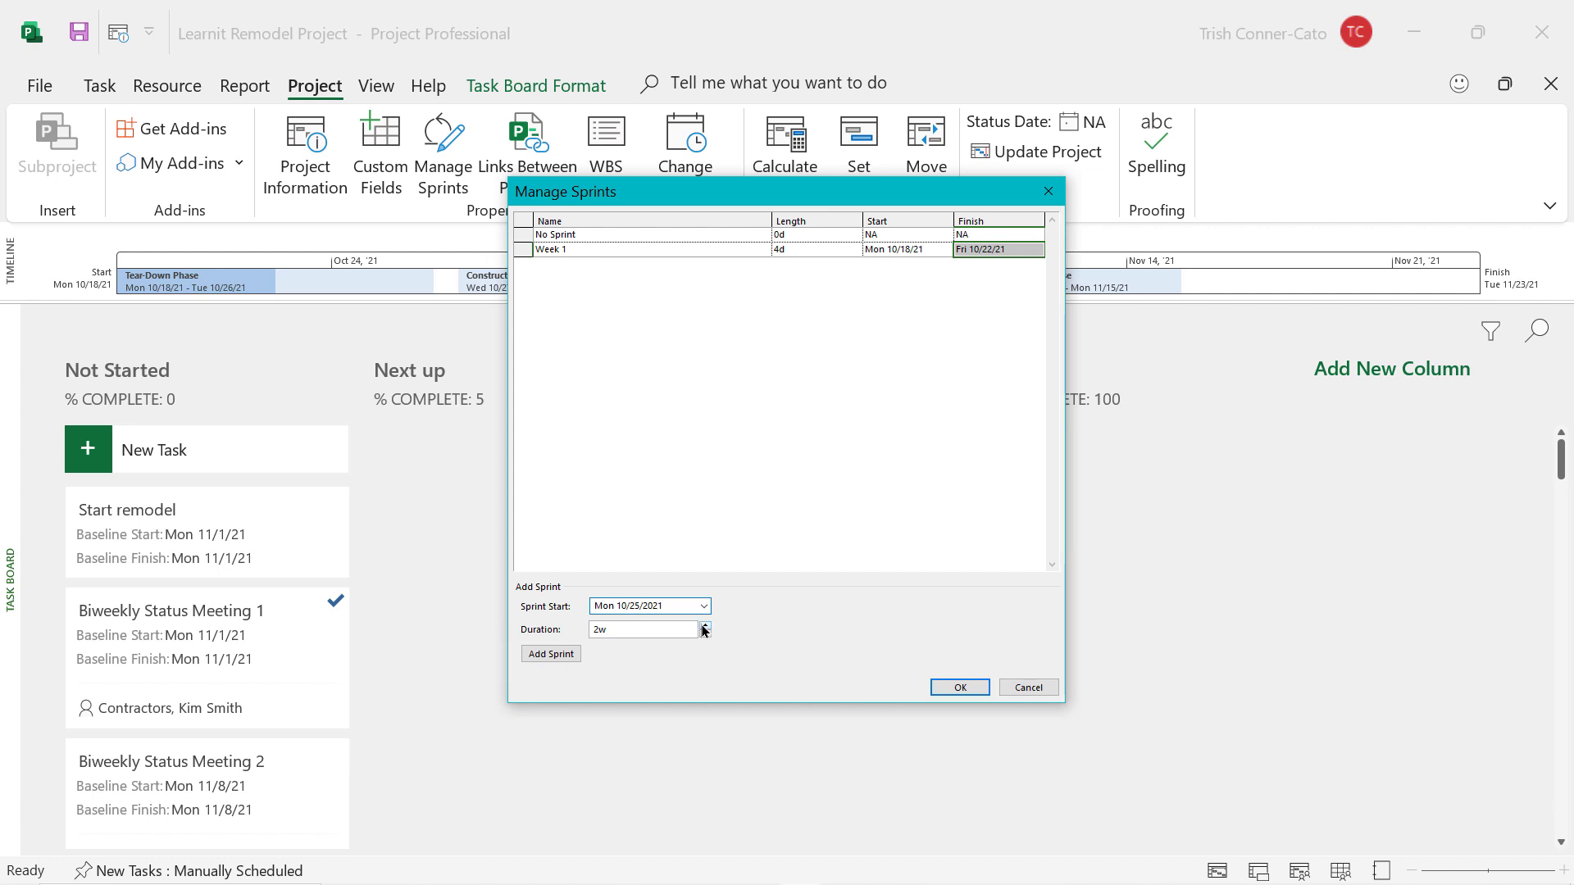
double_click(627, 626)
text(4d)
click(569, 659)
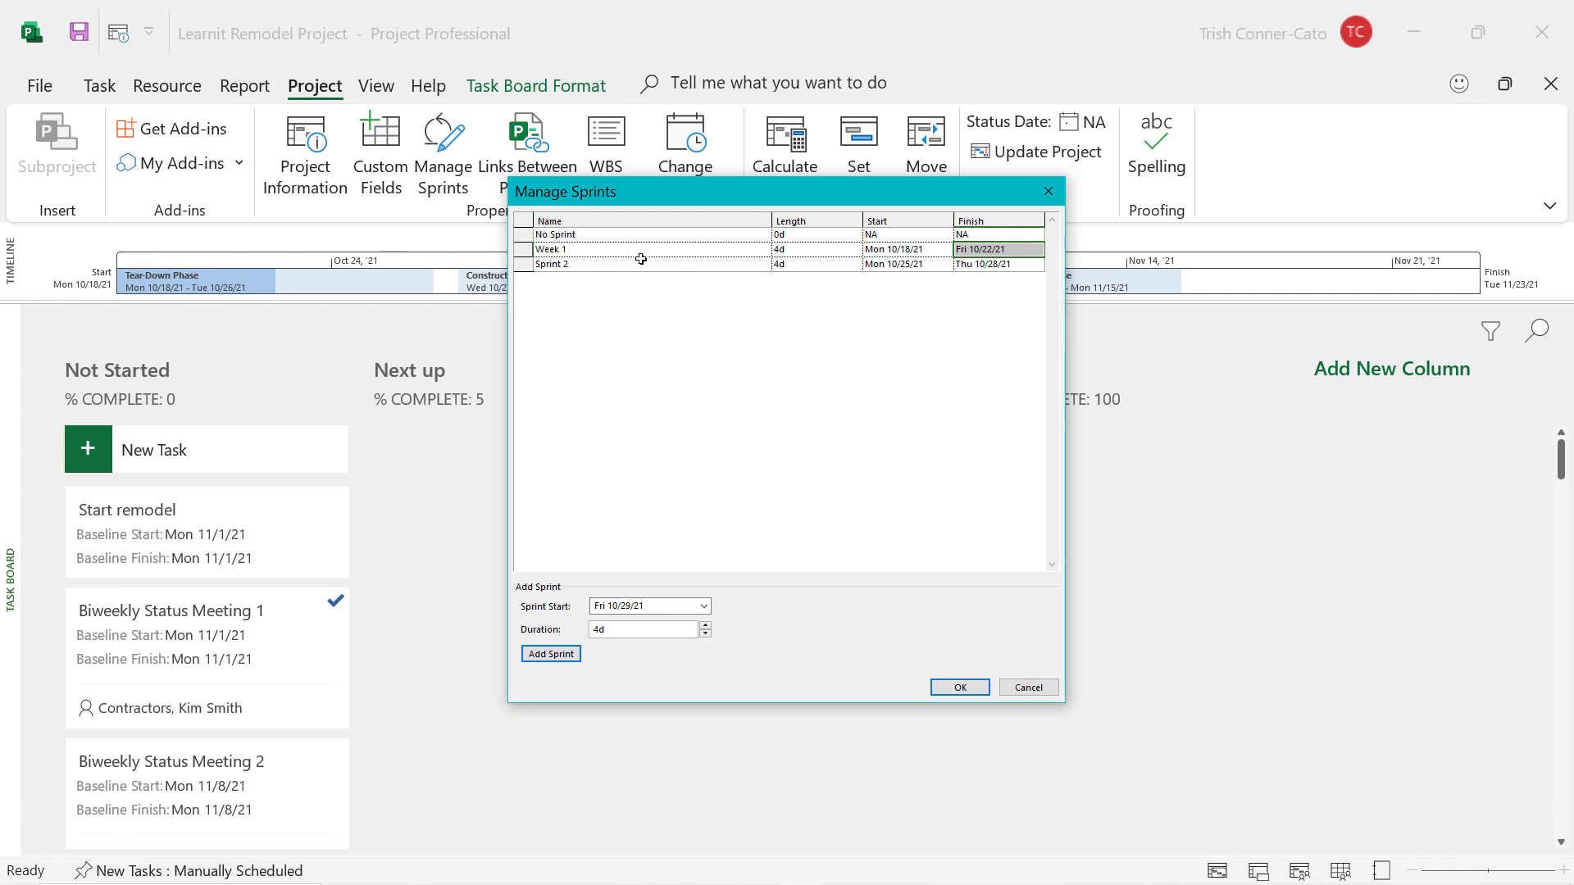
Rename the second sprint as Week 2 and apply the sprint changes to the project
click(571, 265)
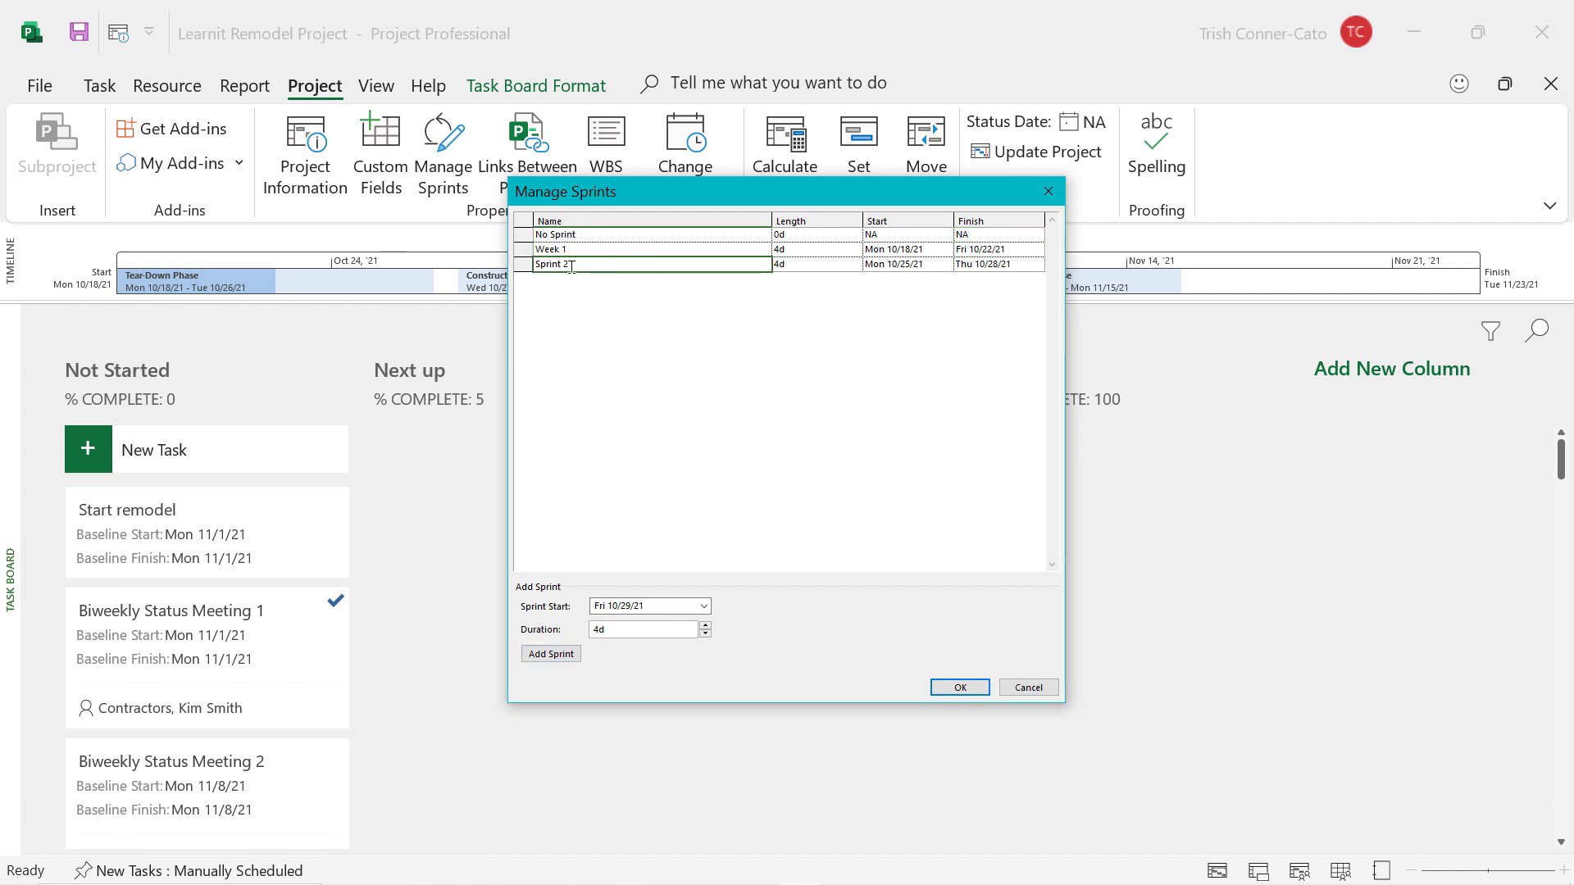
key(BackSpace)
text(2)
key(BackSpace)
key(BackSpace)
key(BackSpace)
key(BackSpace)
key(BackSpace)
key(BackSpace)
key(BackSpace)
text(Week)
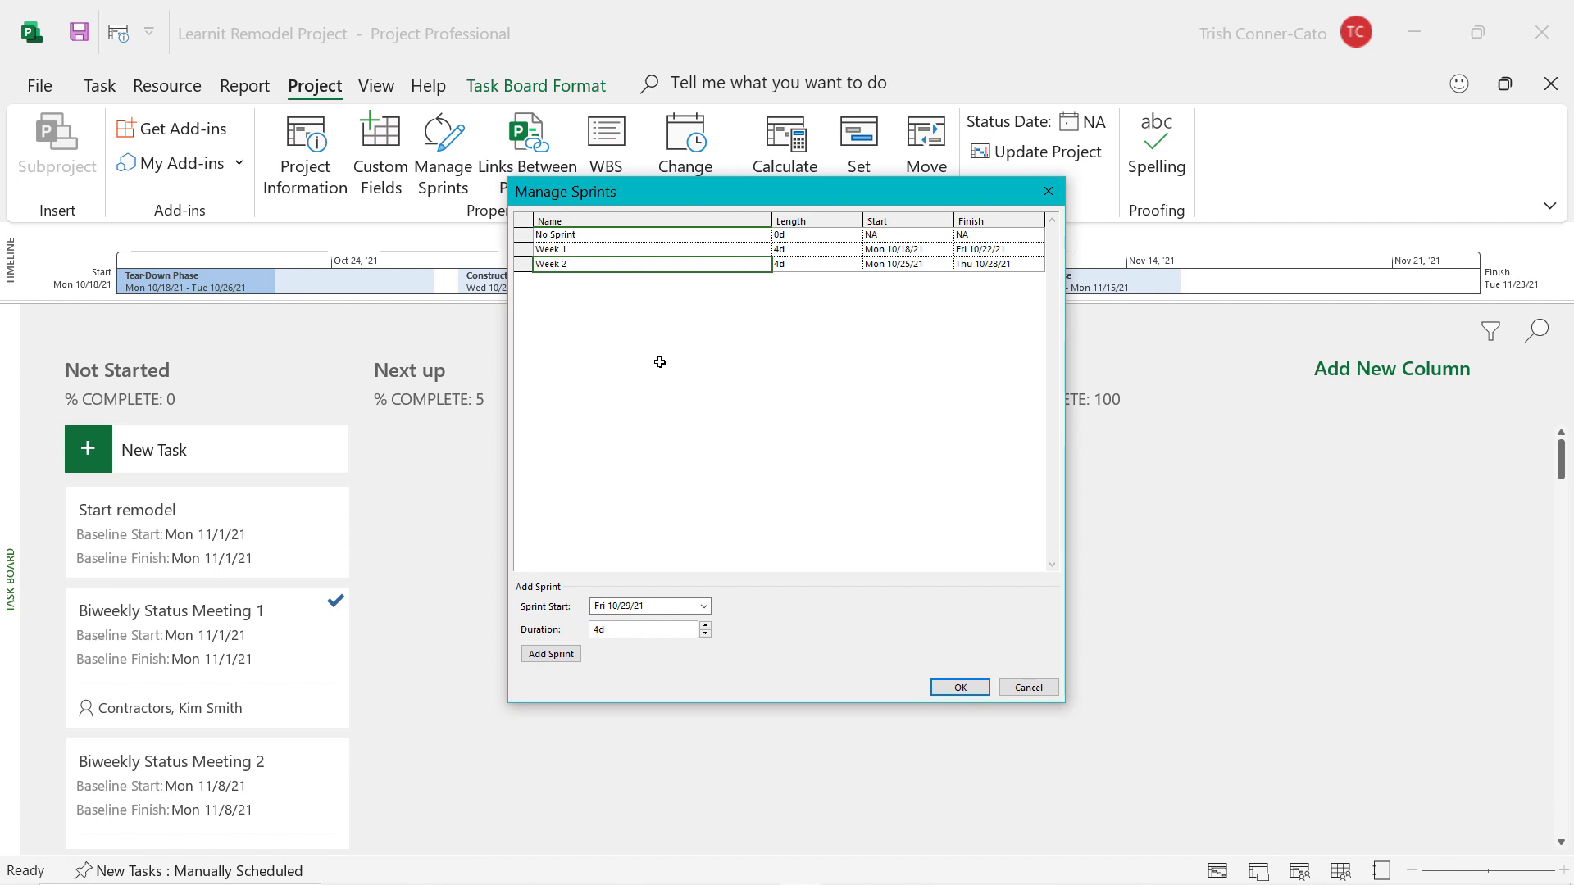
click(951, 688)
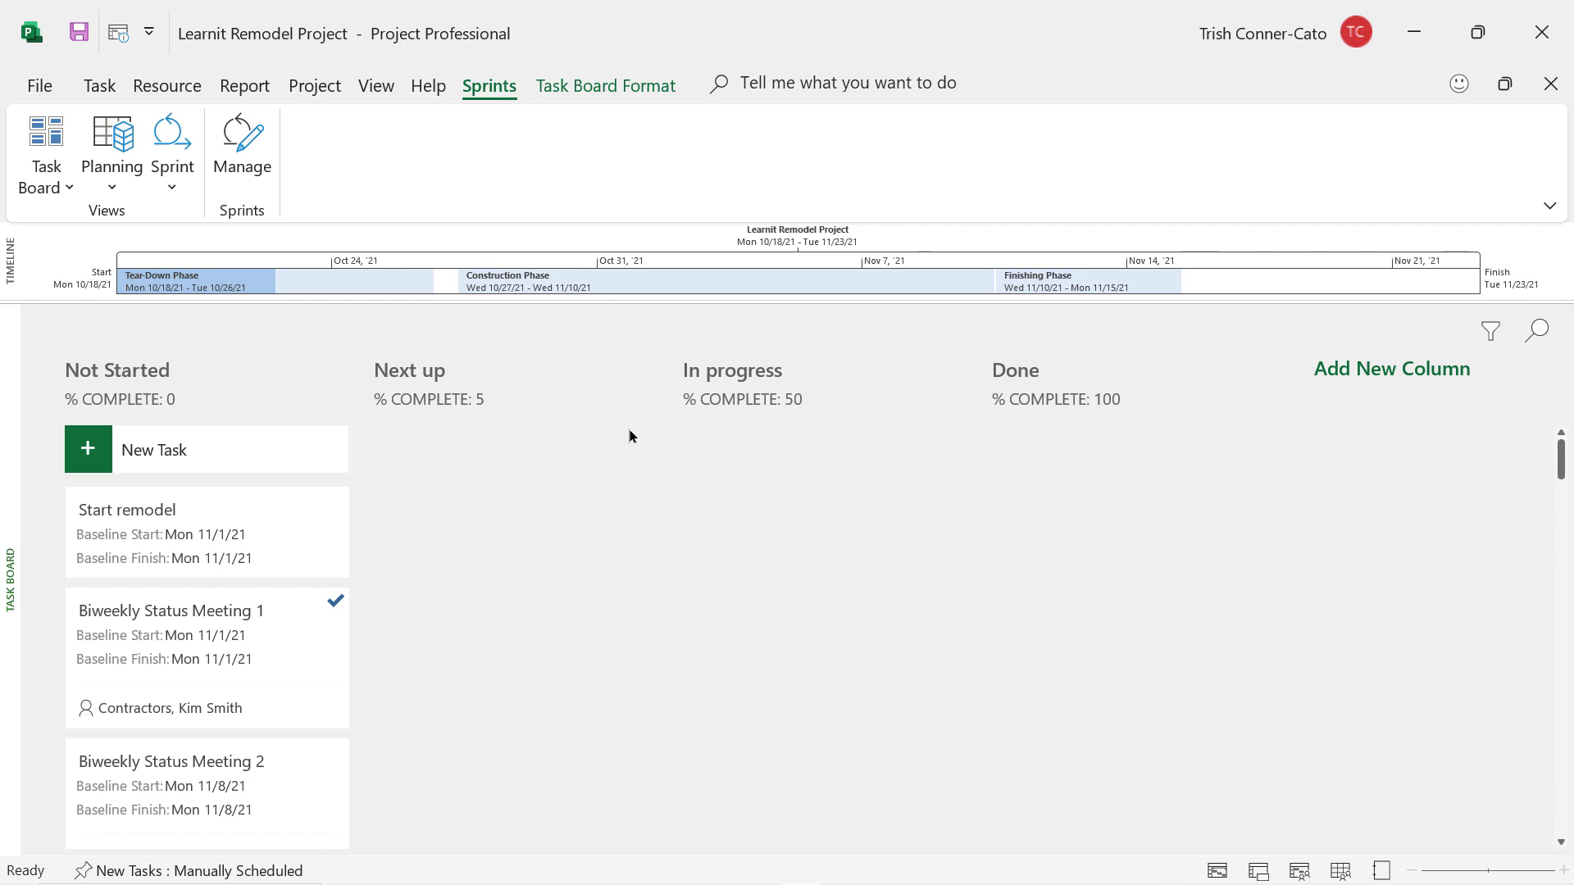
Save the project and bring up the reporting commands
click(79, 34)
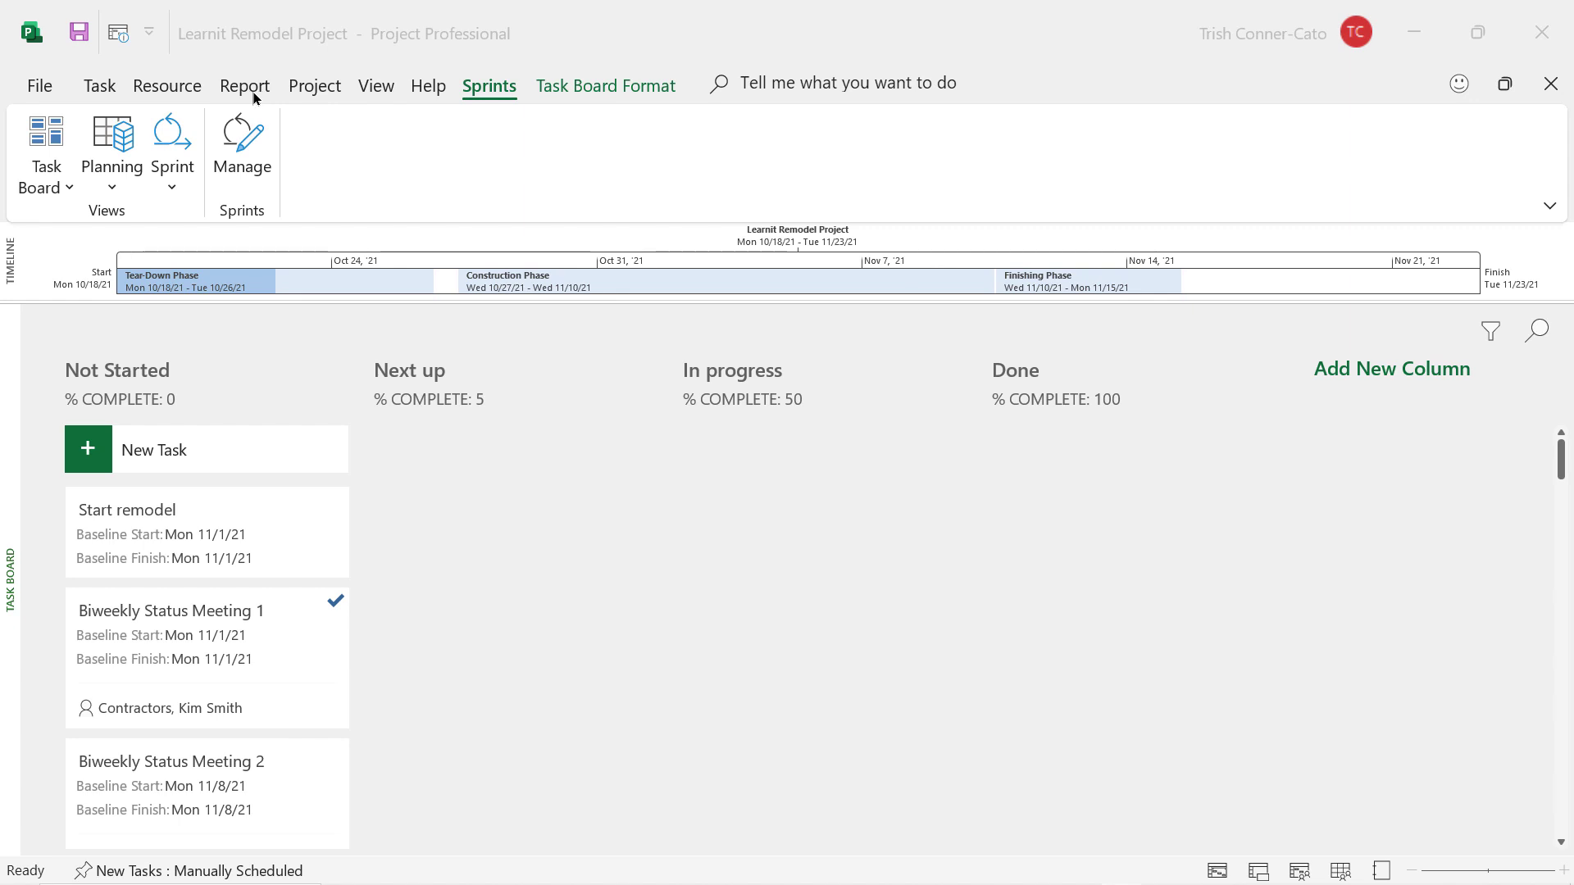
click(244, 88)
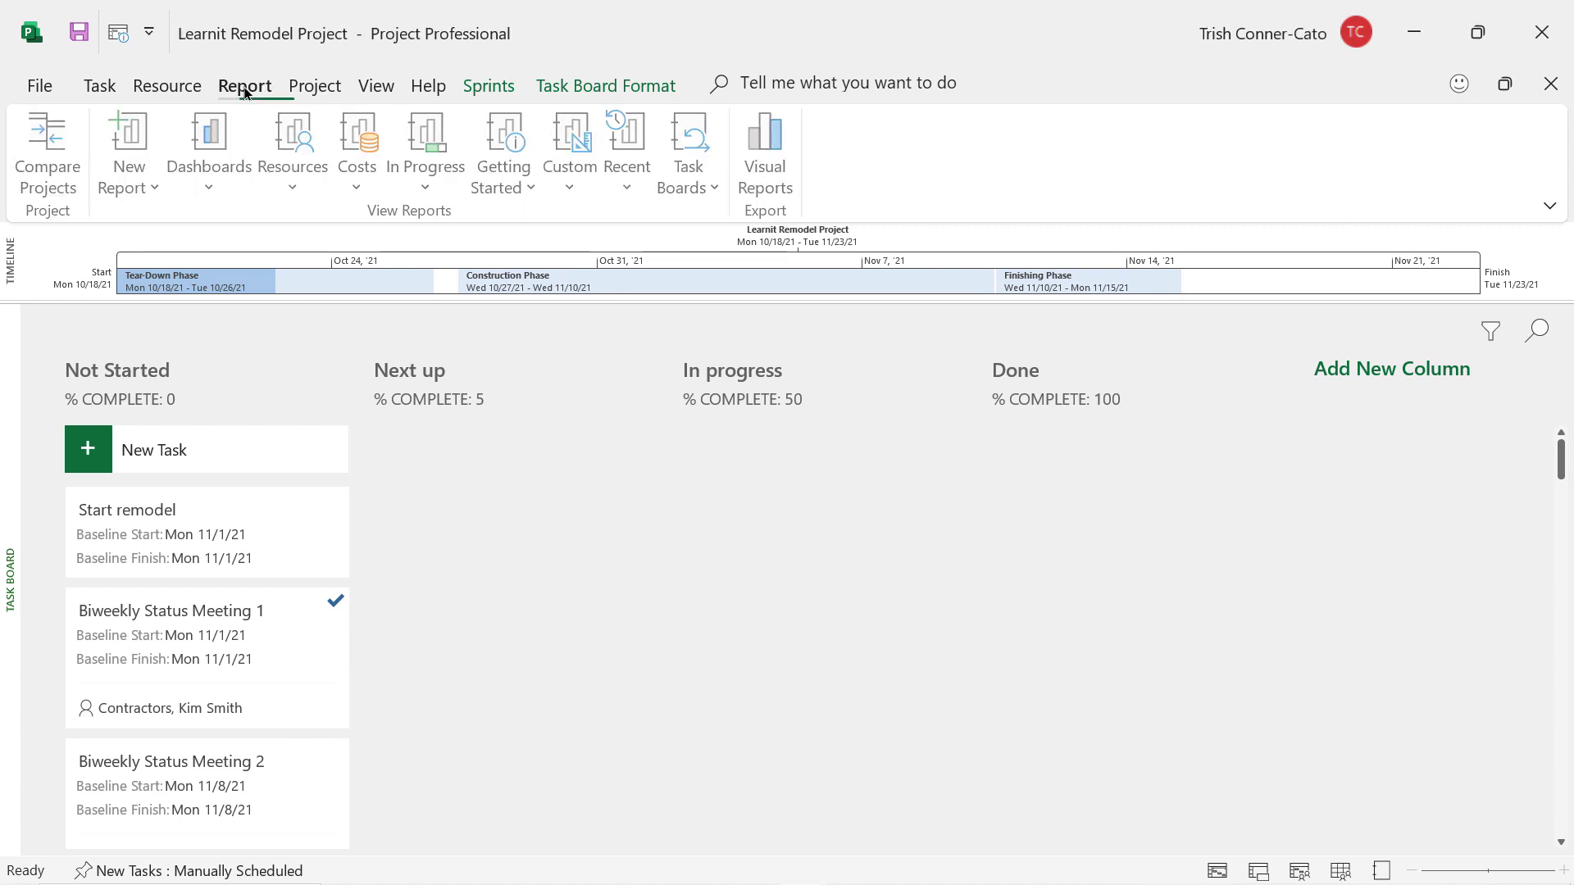
Open the Boards - Task Status report and review its board status, remaining tasks and resource charts
click(697, 183)
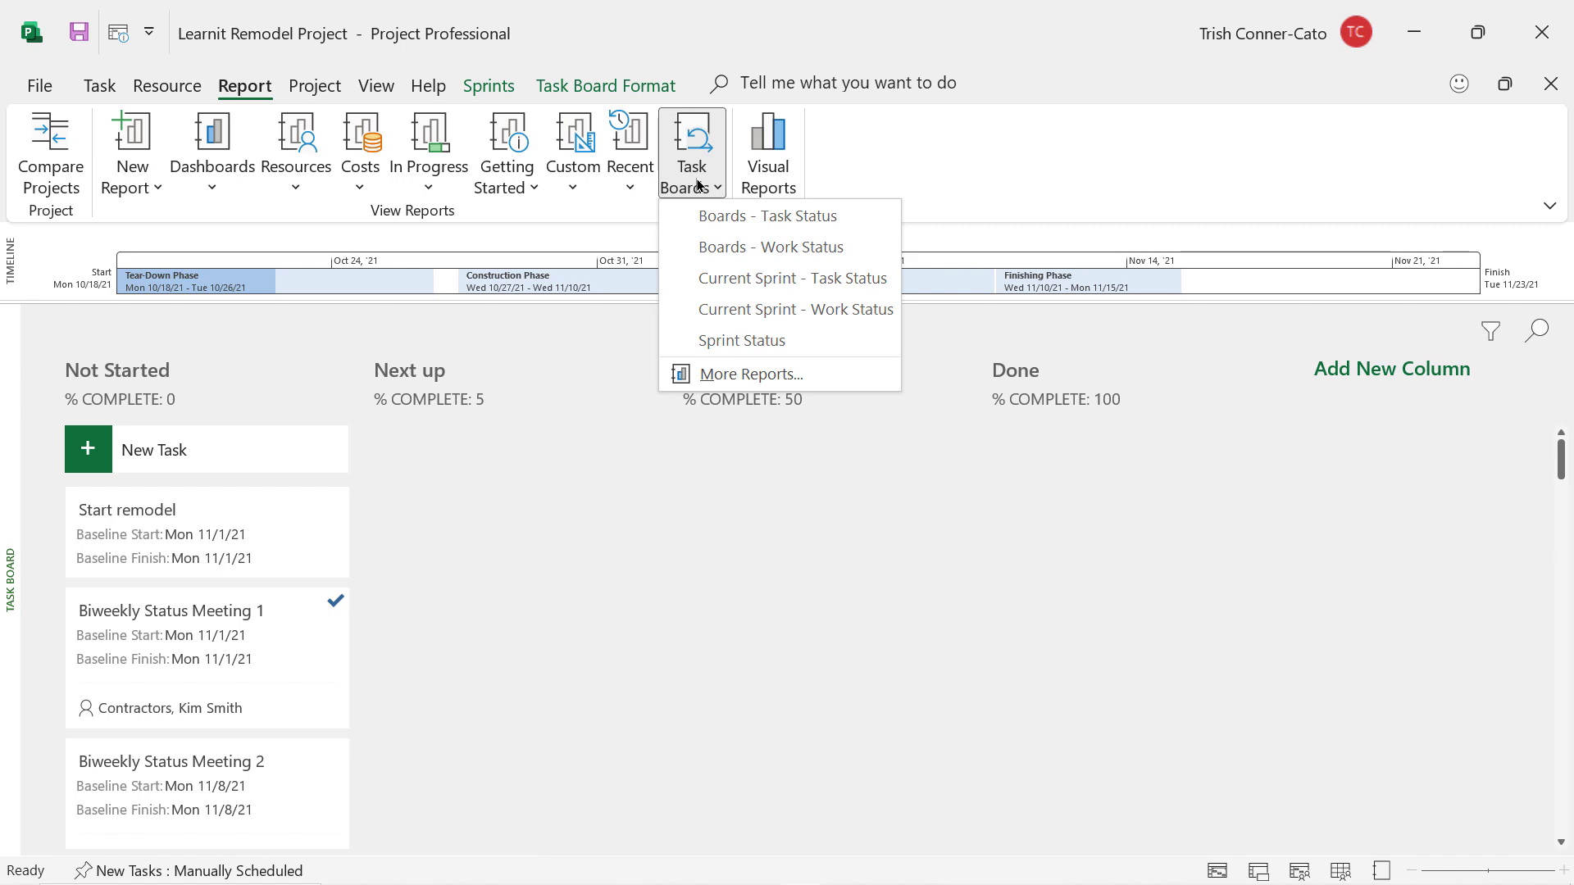
click(724, 218)
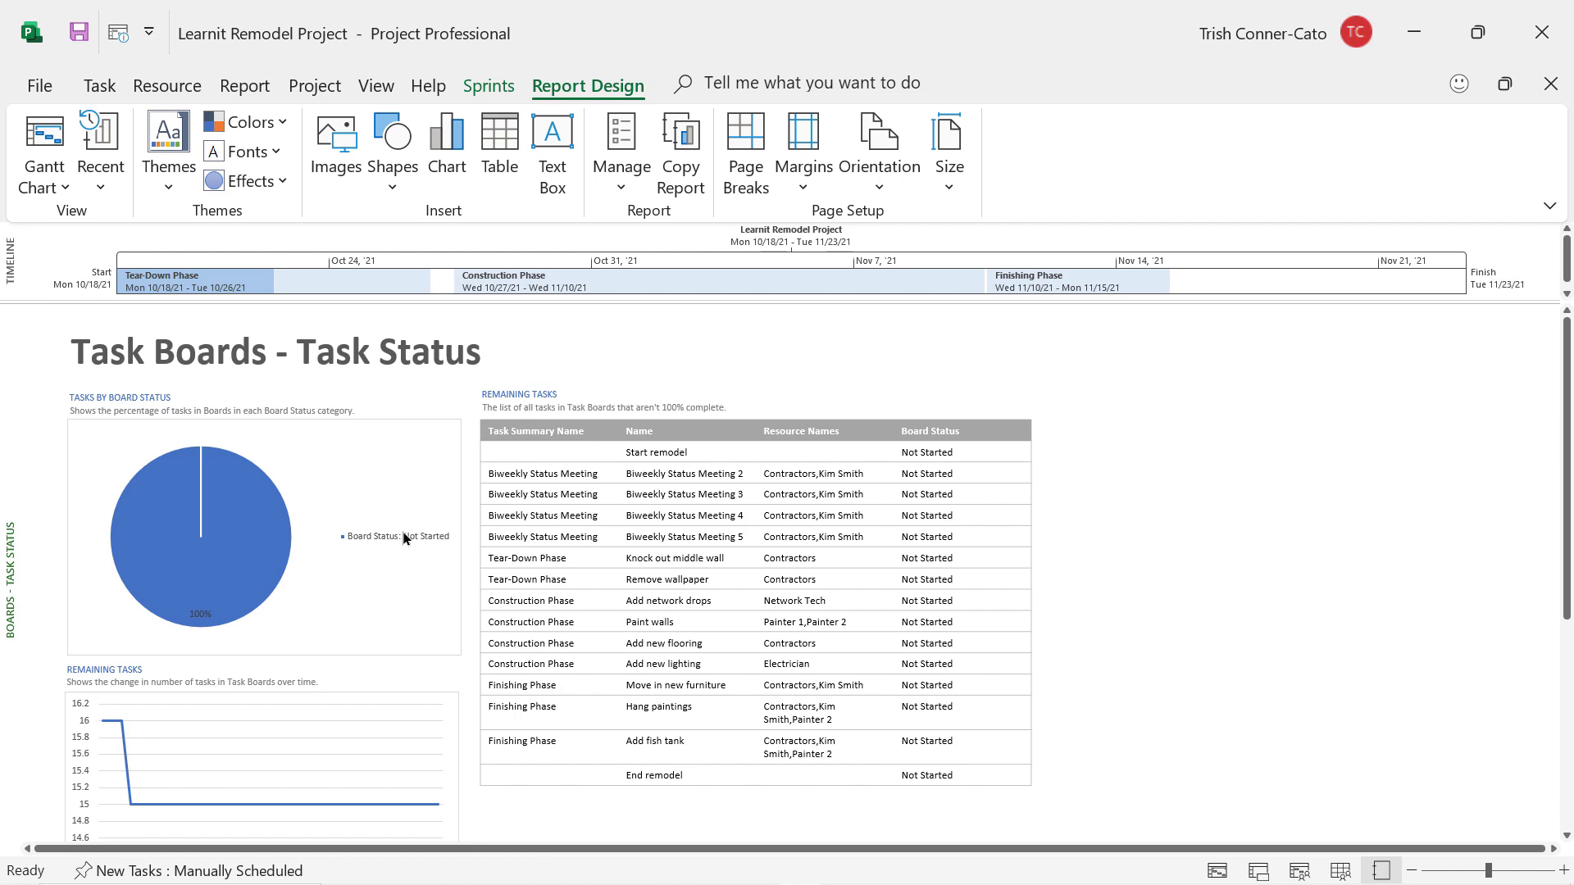
scroll(336, 713, down, 3)
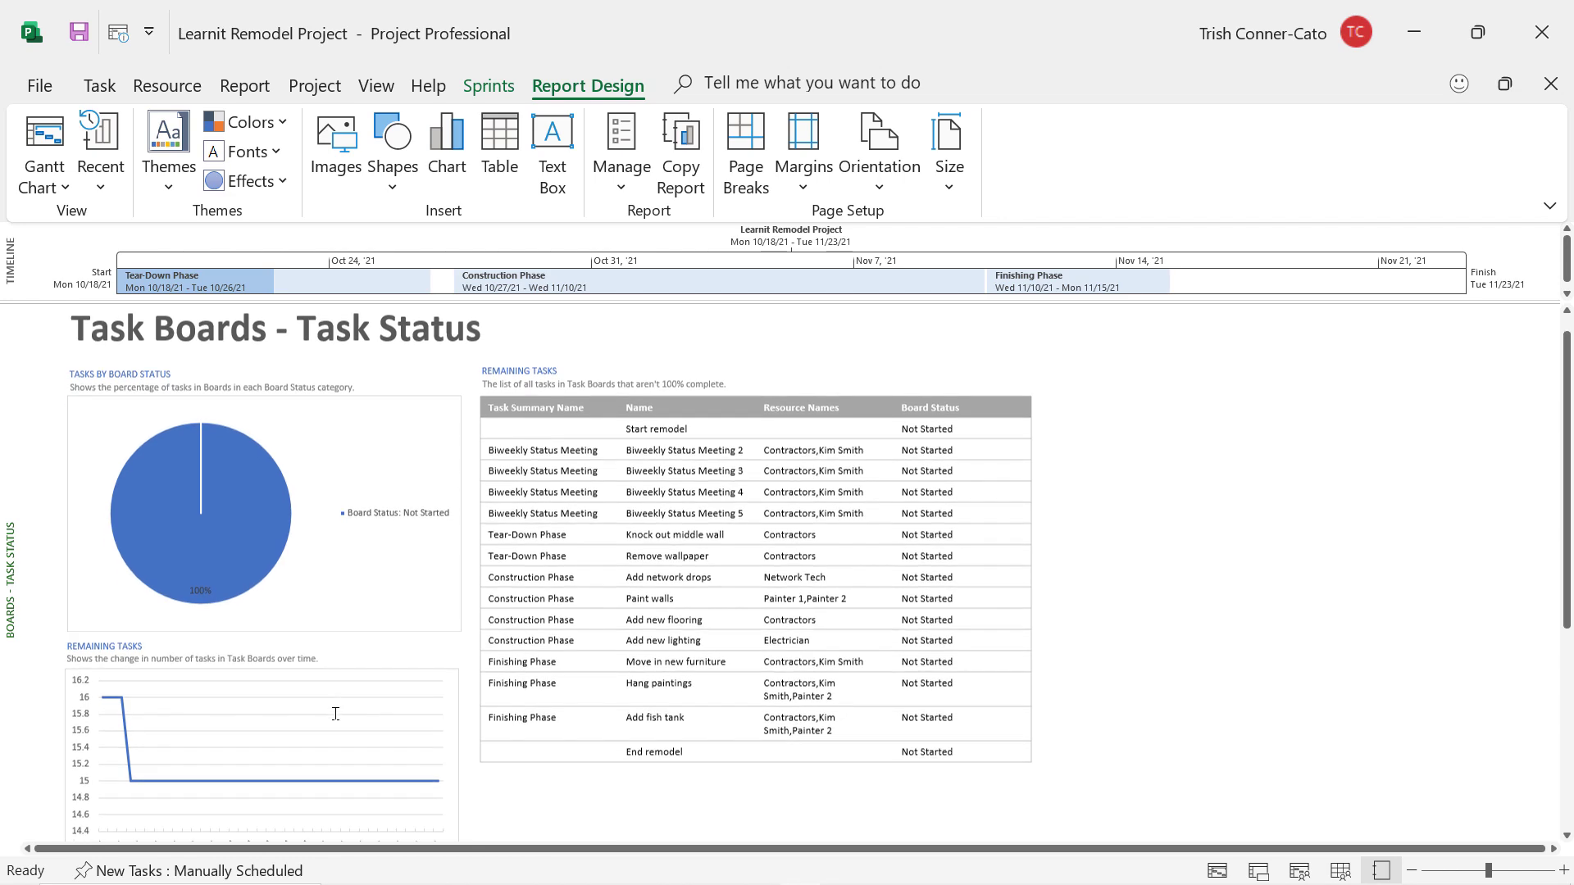
scroll(335, 713, down, 4)
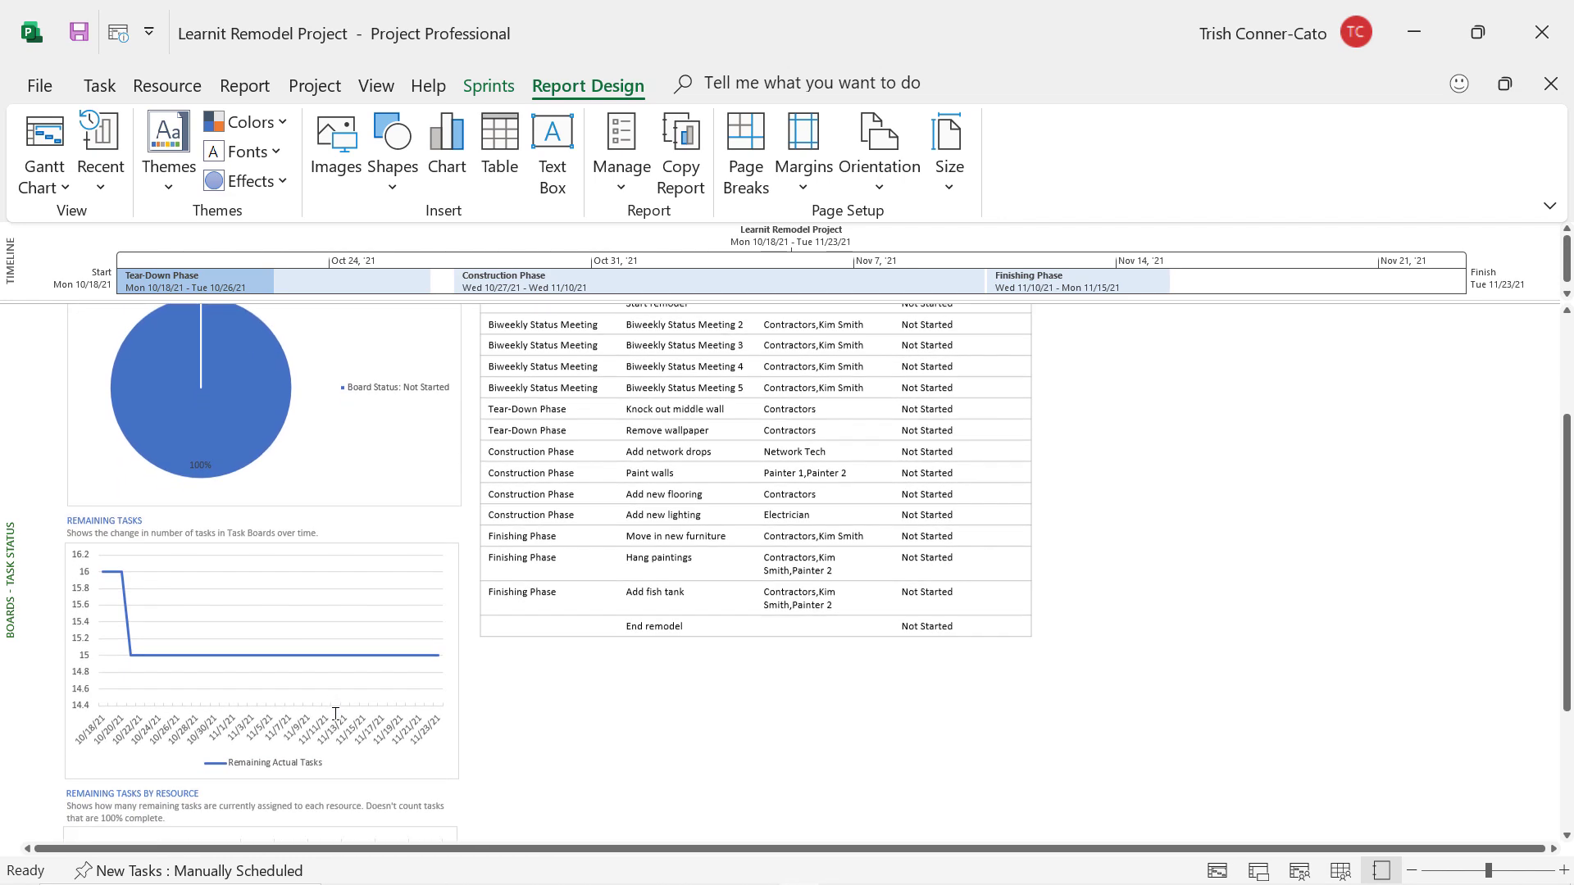
scroll(335, 713, down, 2)
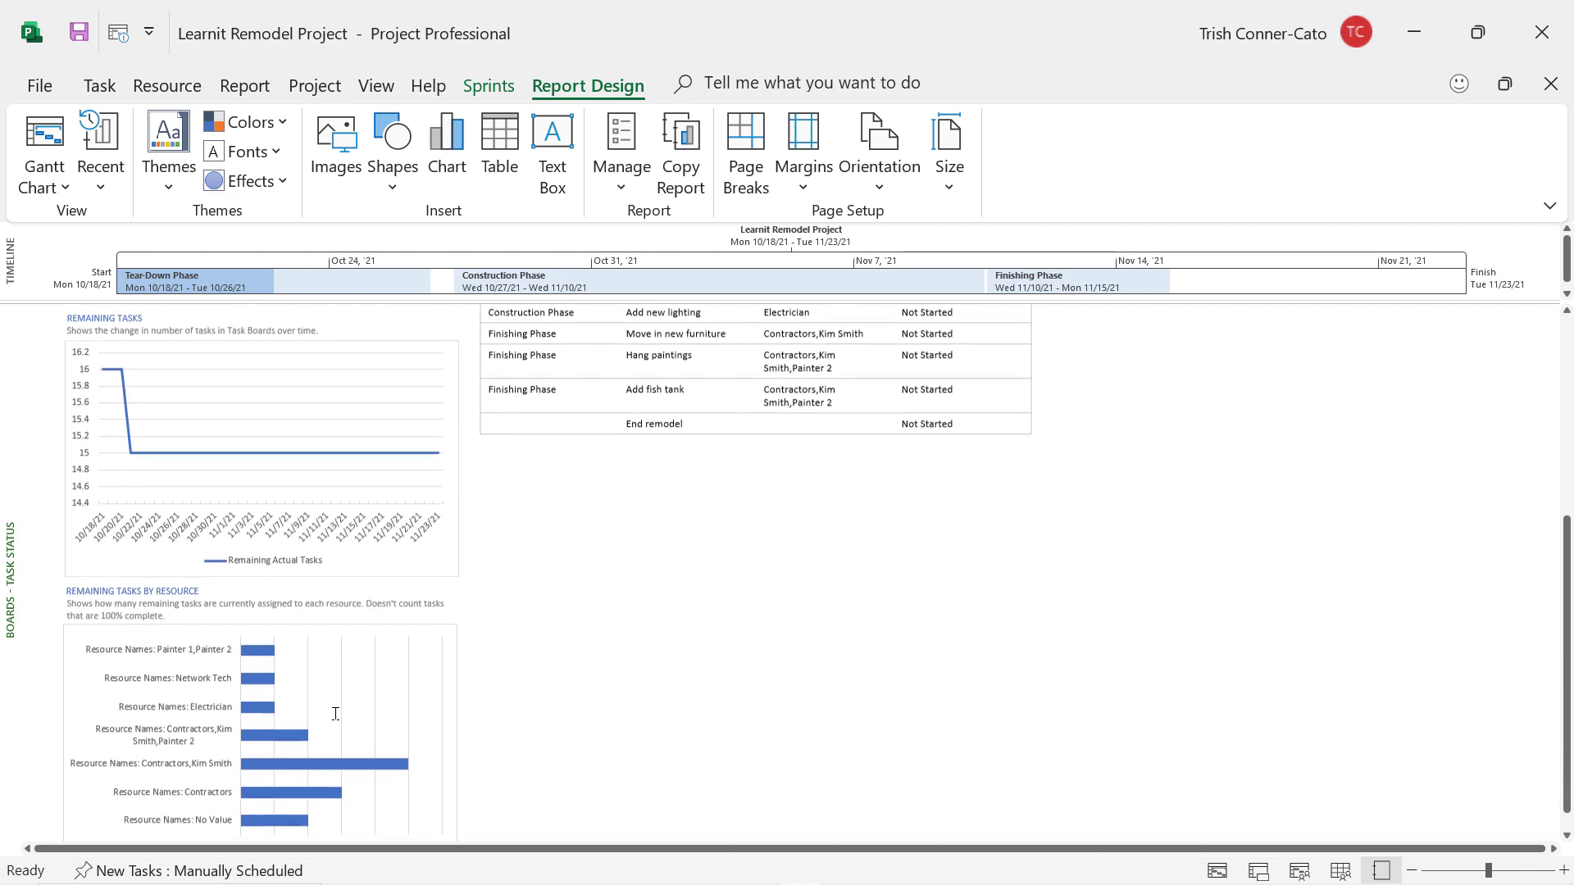
scroll(746, 684, up, 5)
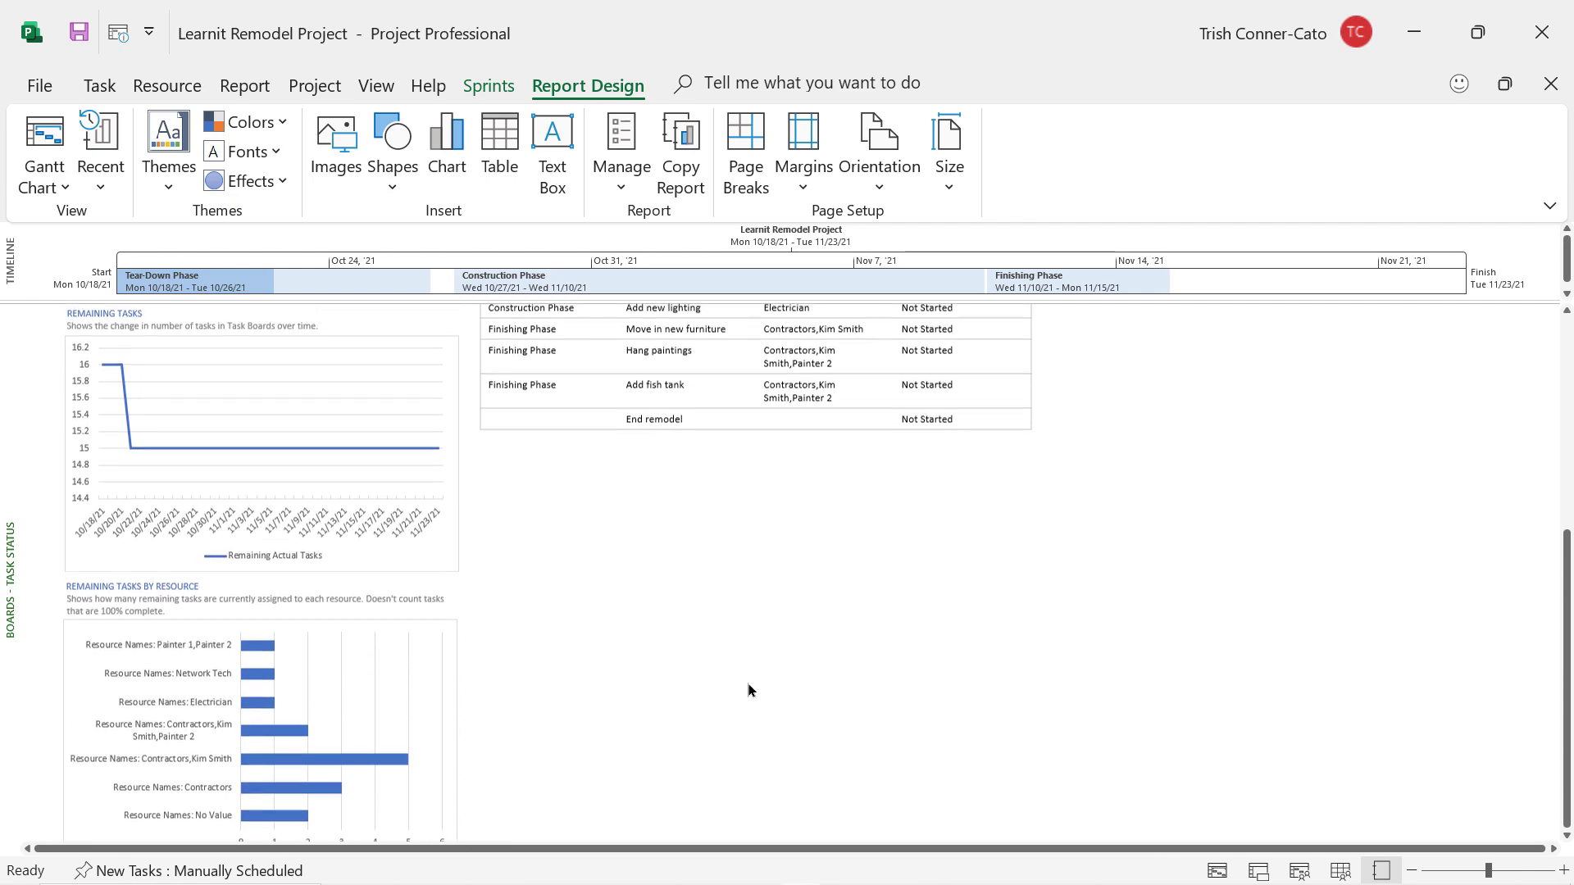
scroll(729, 602, up, 5)
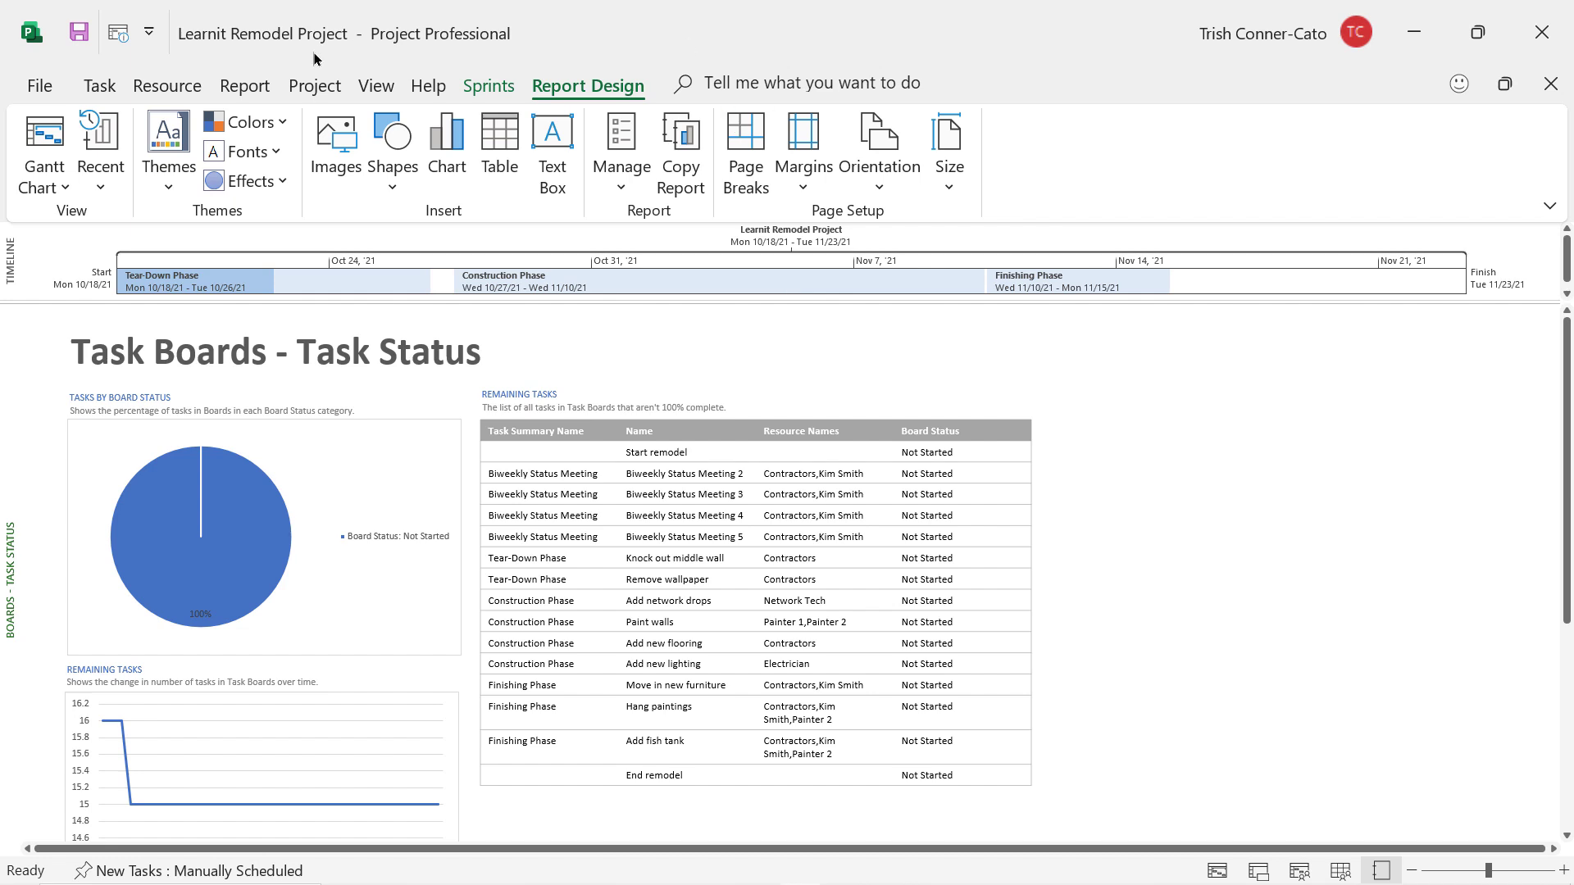
Open the Boards - Work Status report and review its remaining work charts and remaining tasks table
click(245, 86)
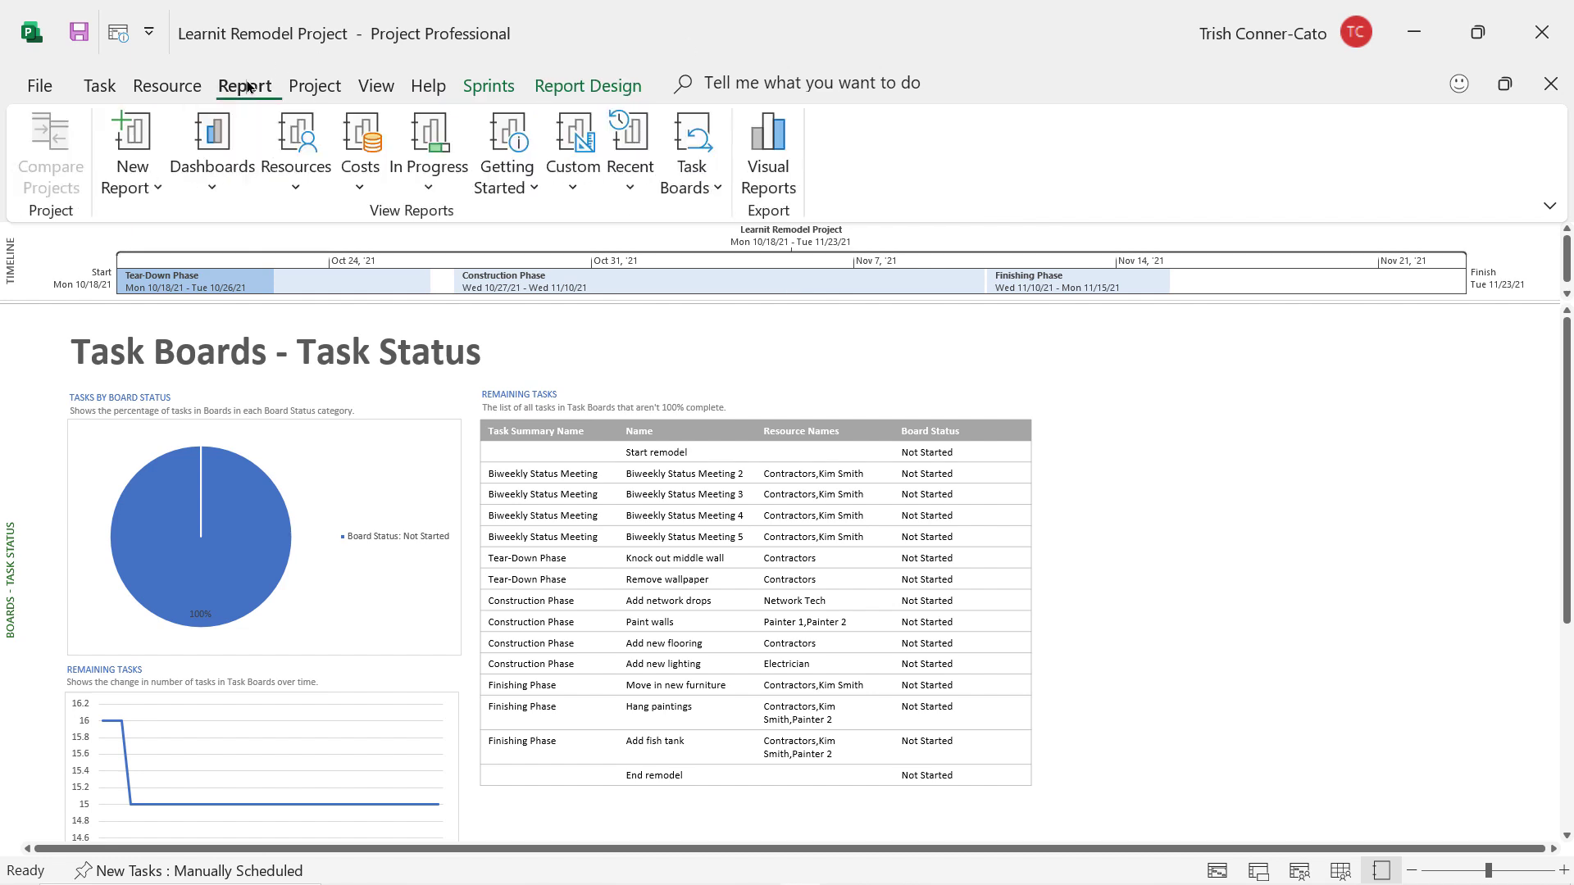
click(691, 184)
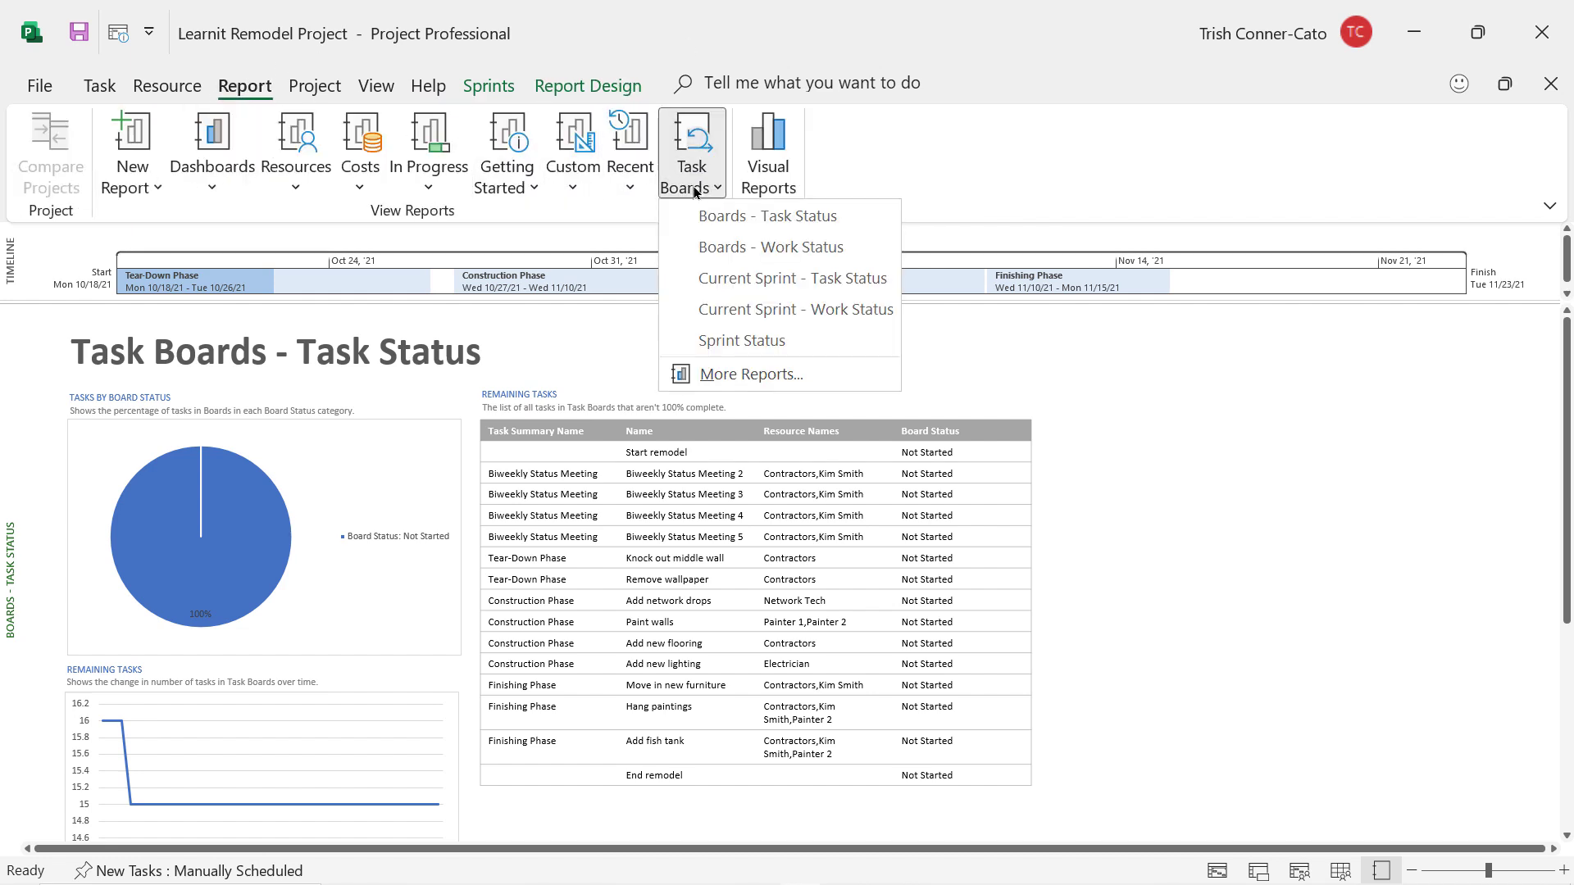
click(743, 248)
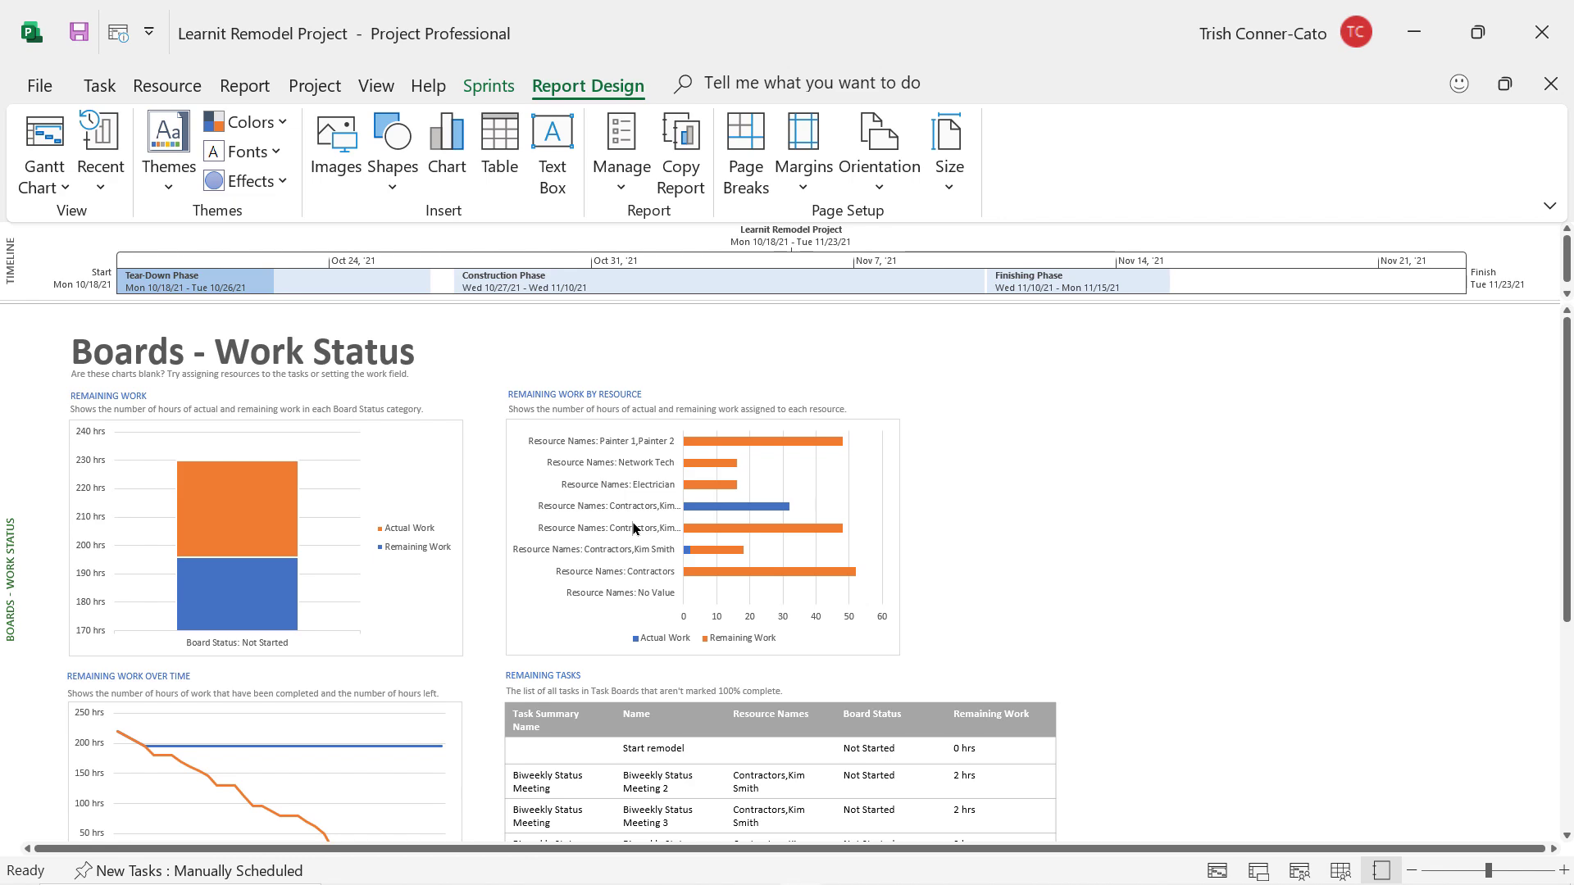
scroll(491, 623, down, 1)
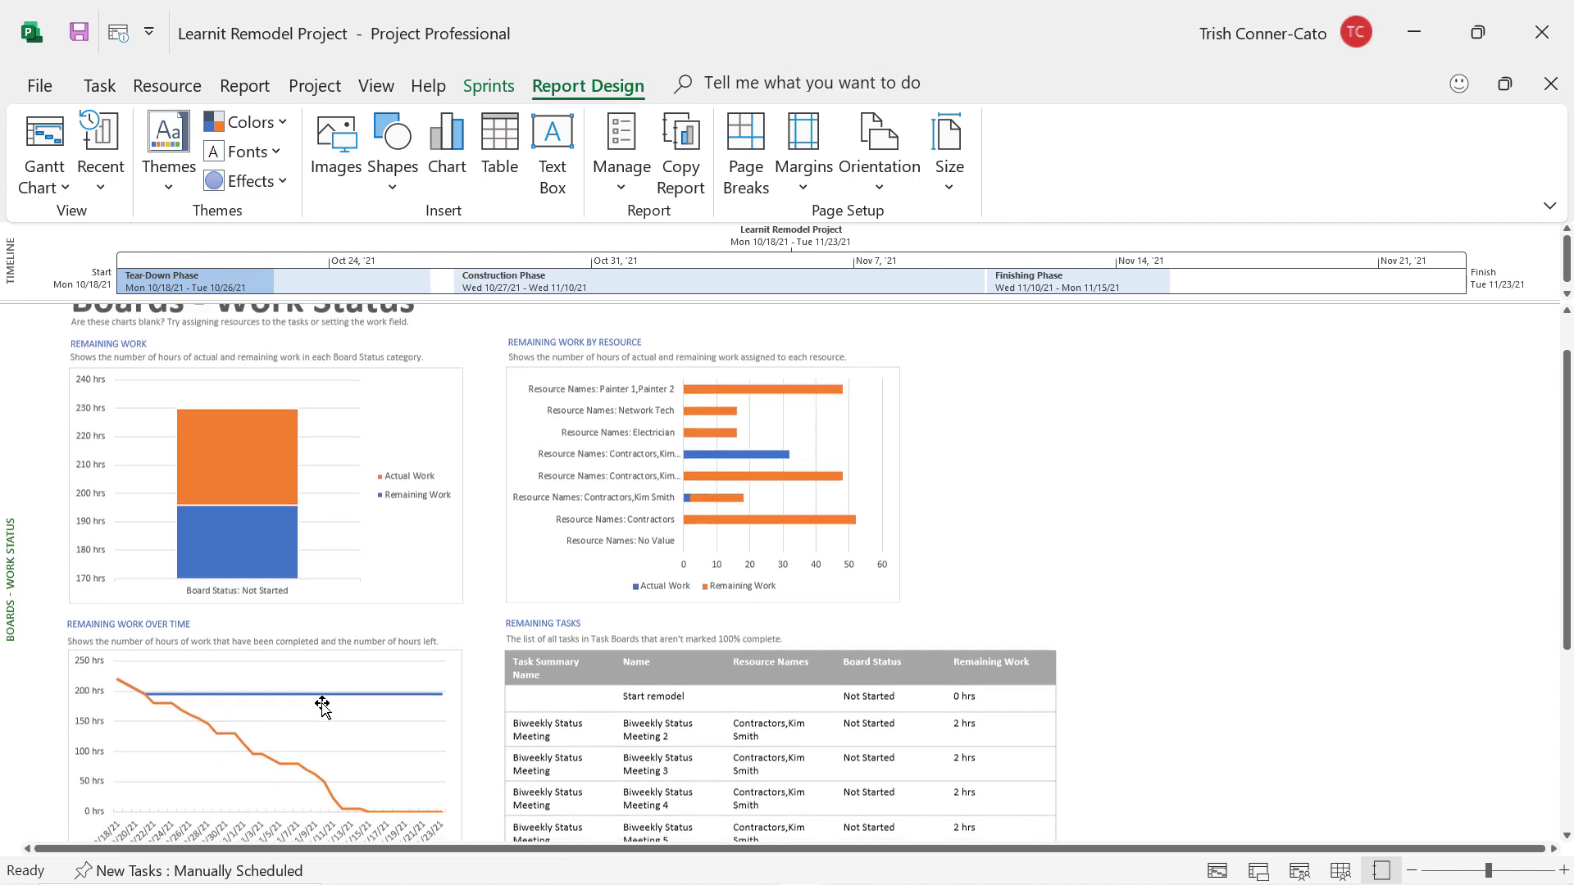
scroll(322, 706, down, 2)
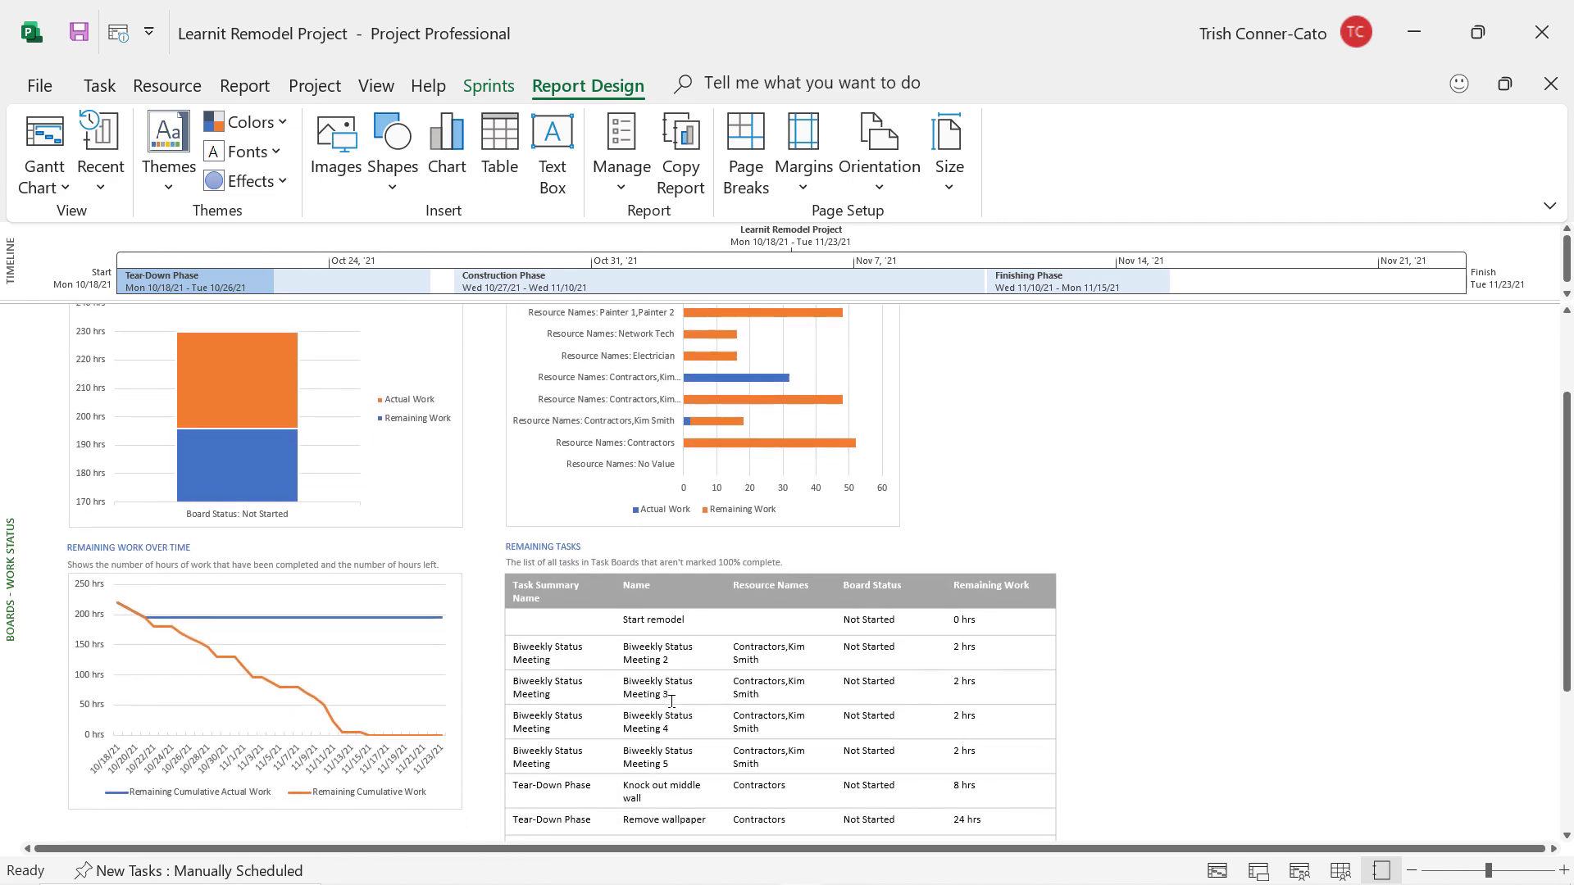
scroll(671, 702, down, 3)
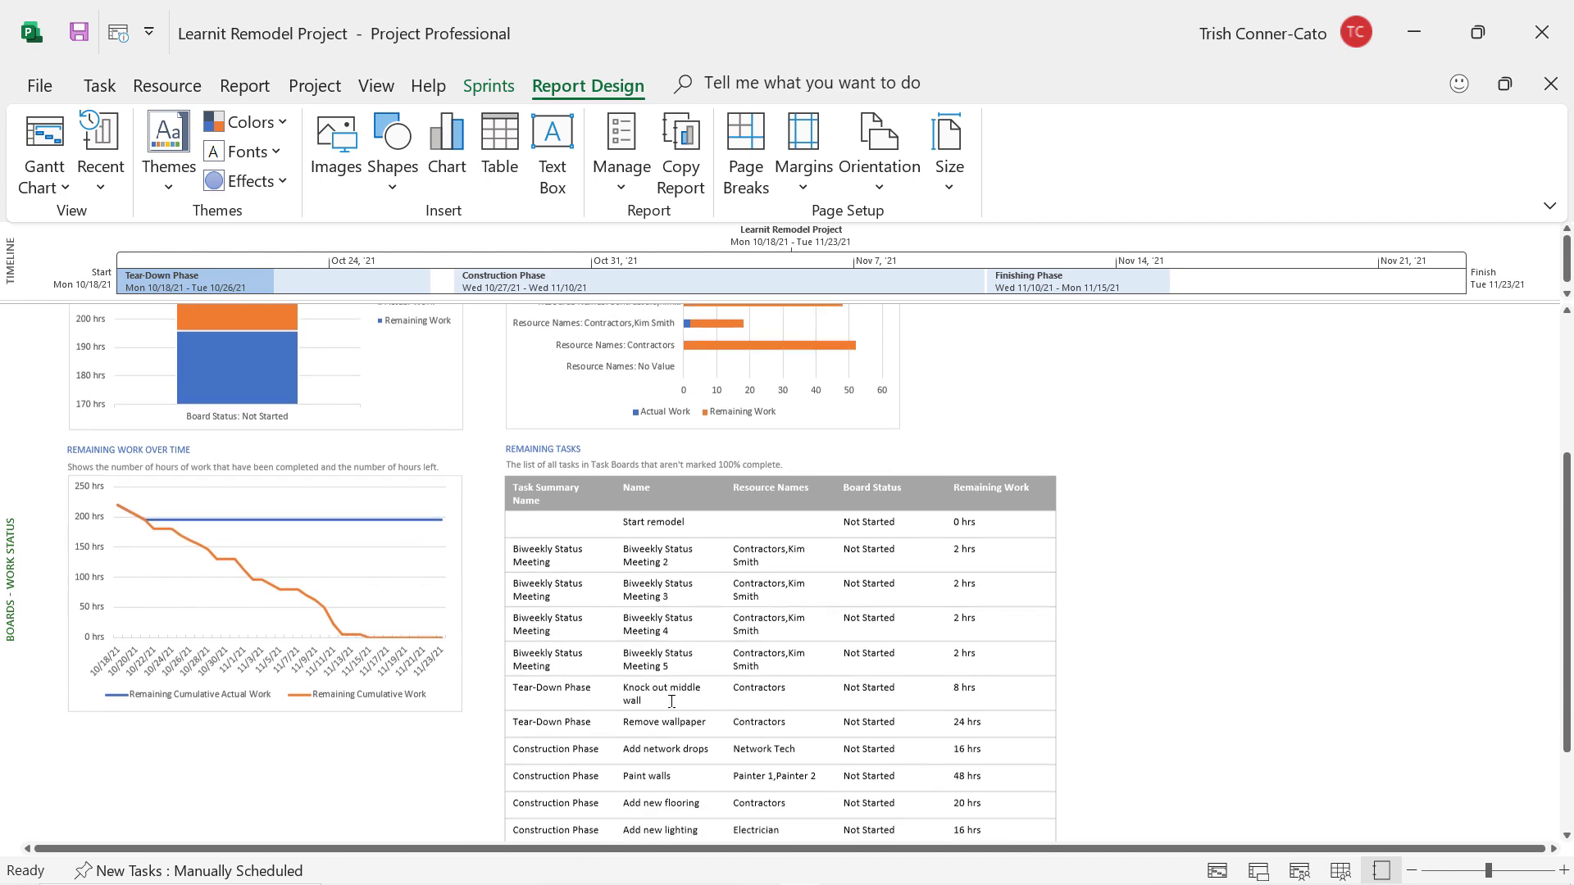
scroll(671, 702, down, 5)
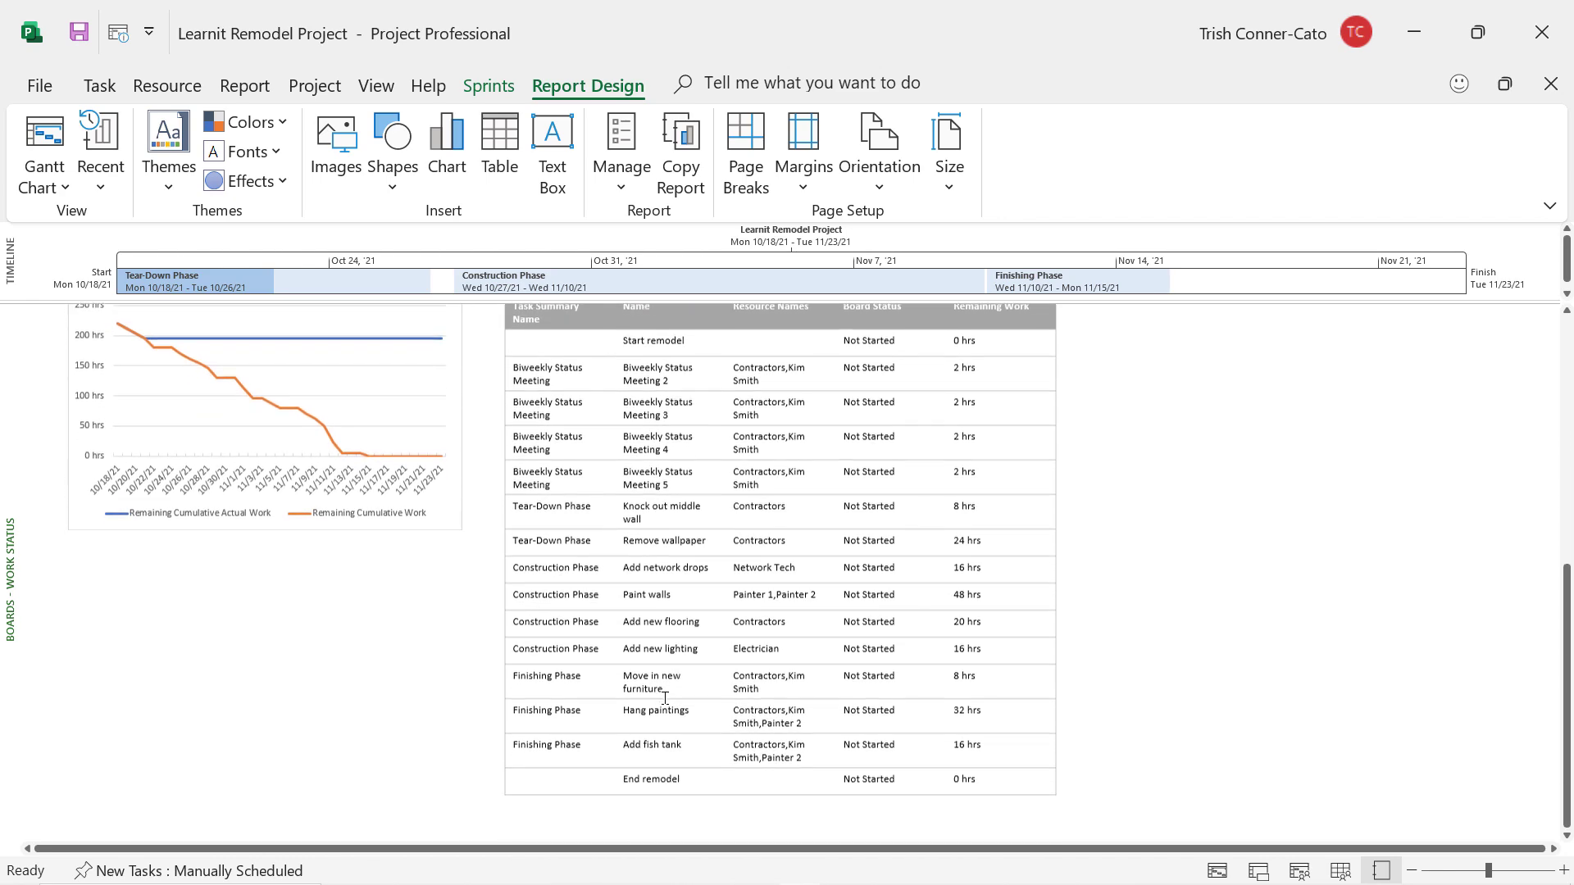
scroll(665, 699, up, 2)
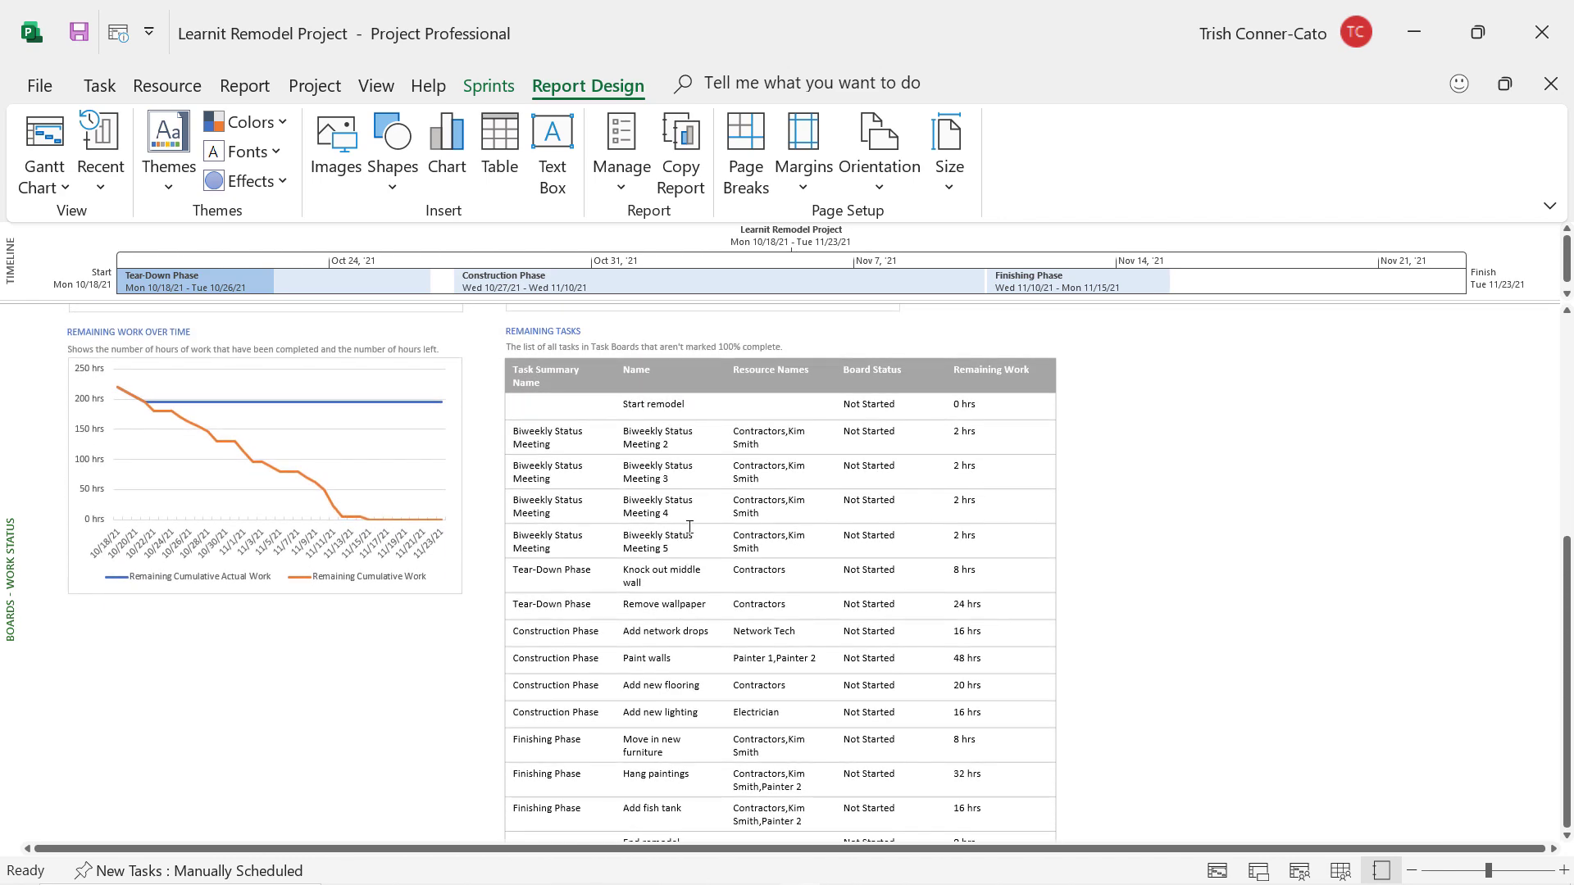
scroll(689, 527, up, 3)
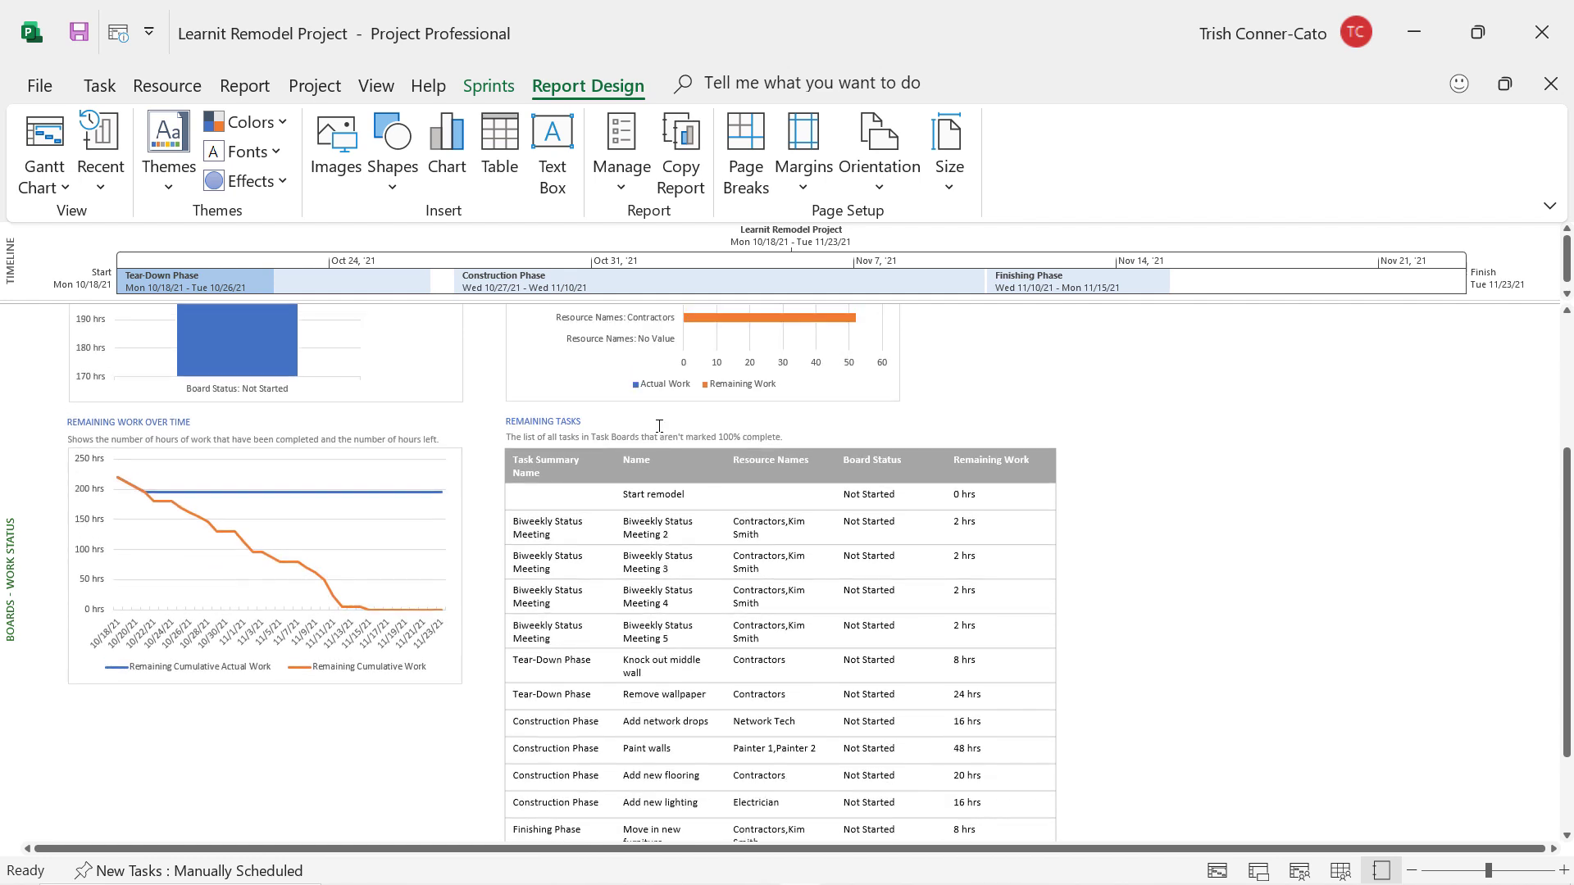
scroll(660, 426, up, 1)
Open the Current Sprint - Task Status report from the task board reports
click(250, 88)
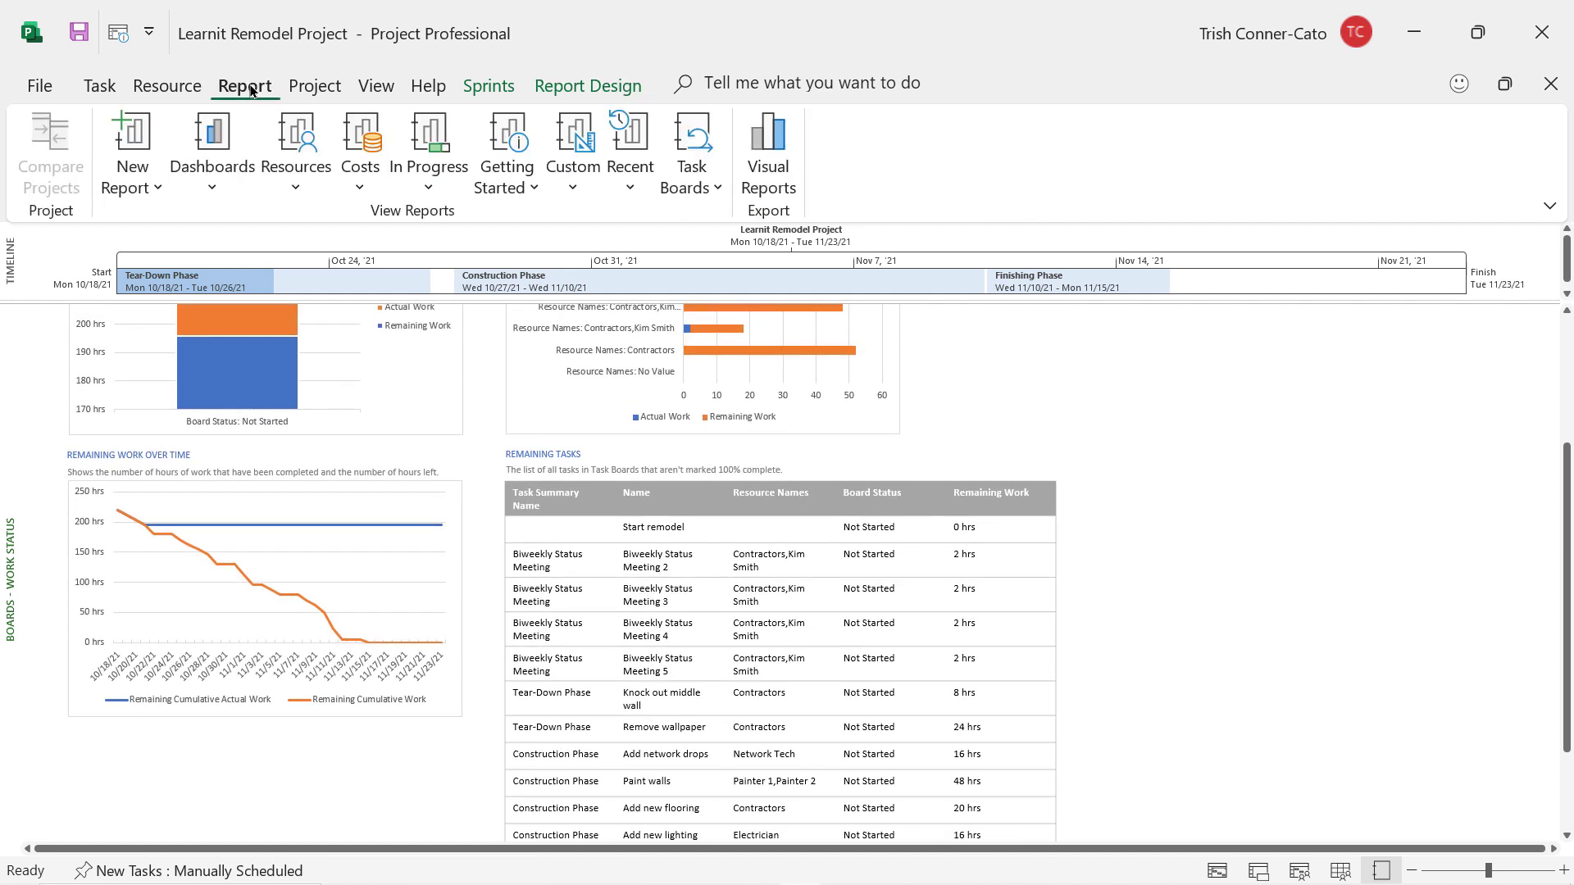
click(693, 192)
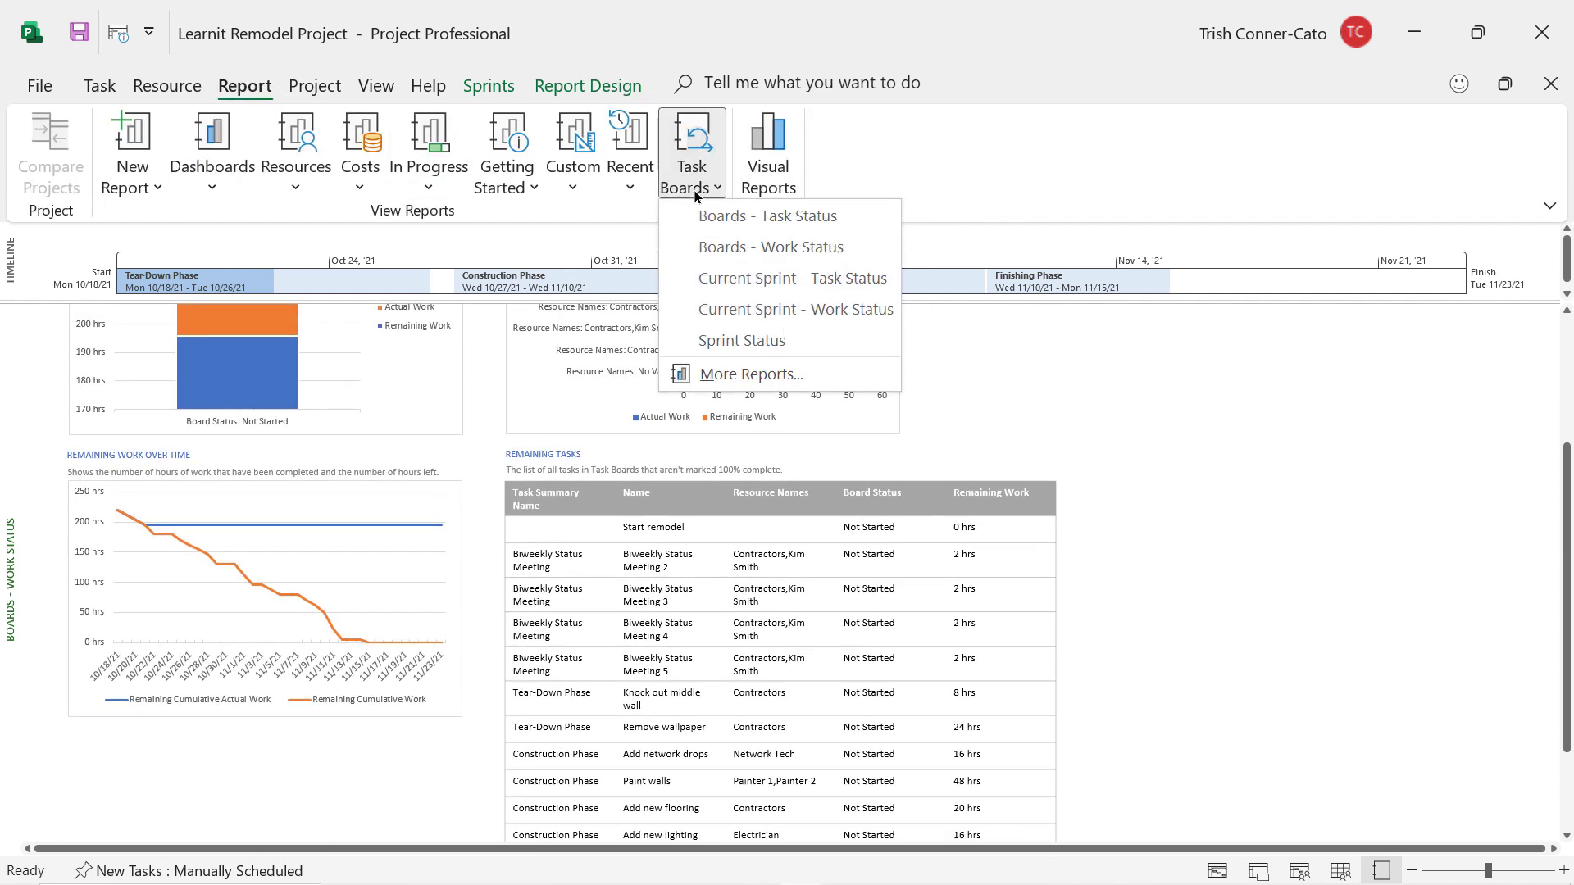
click(722, 277)
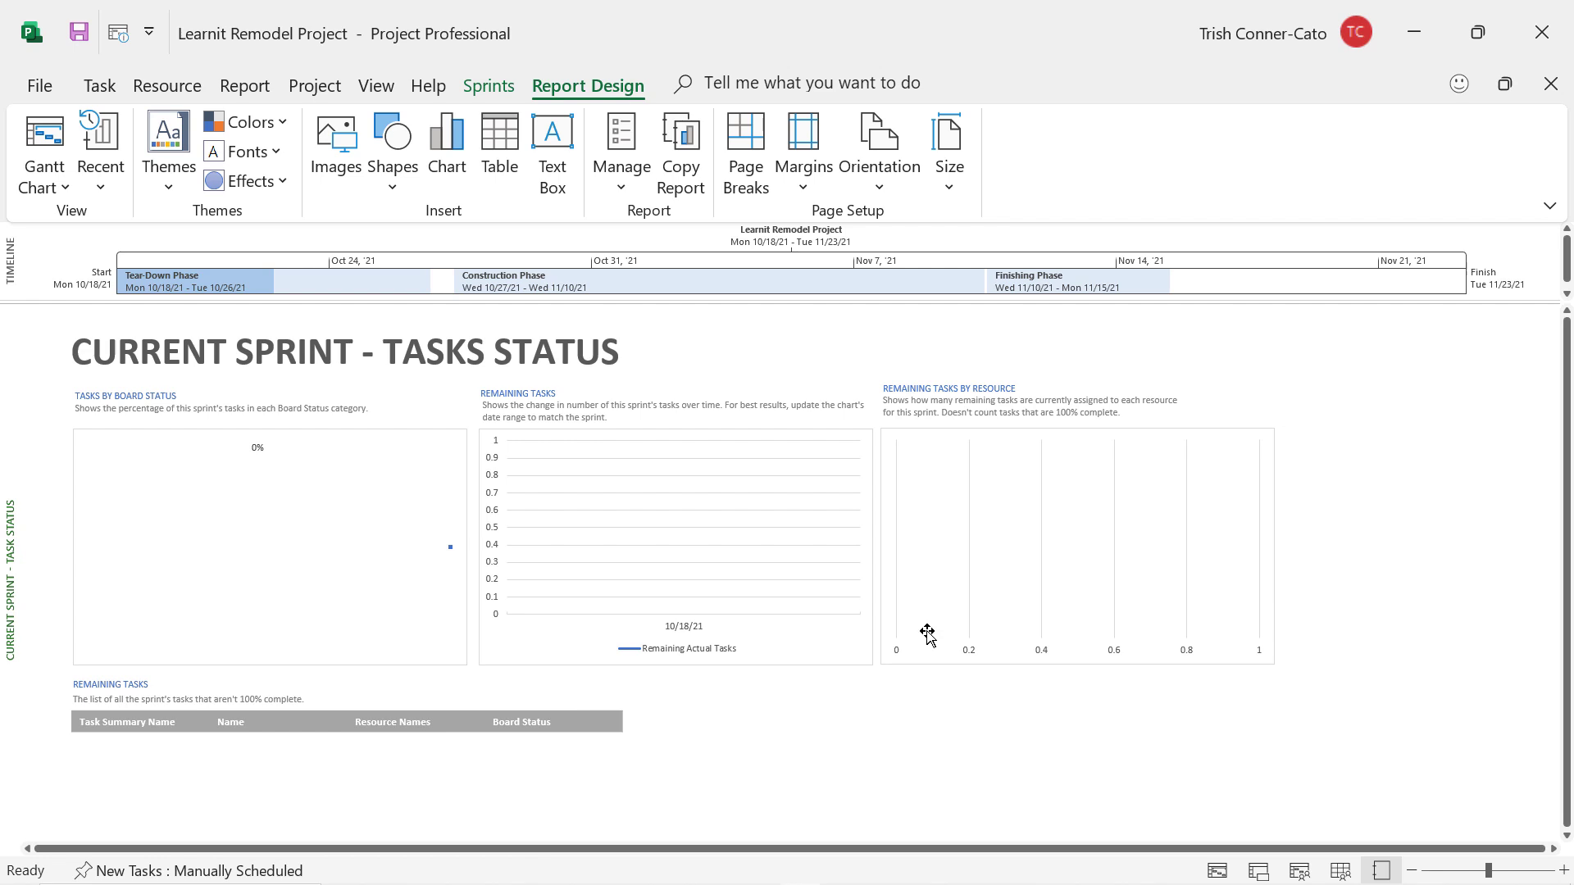
Widen the field list for the Tasks by Board Status chart and apply the Select Sprint filter for the Week 1 sprint
click(351, 495)
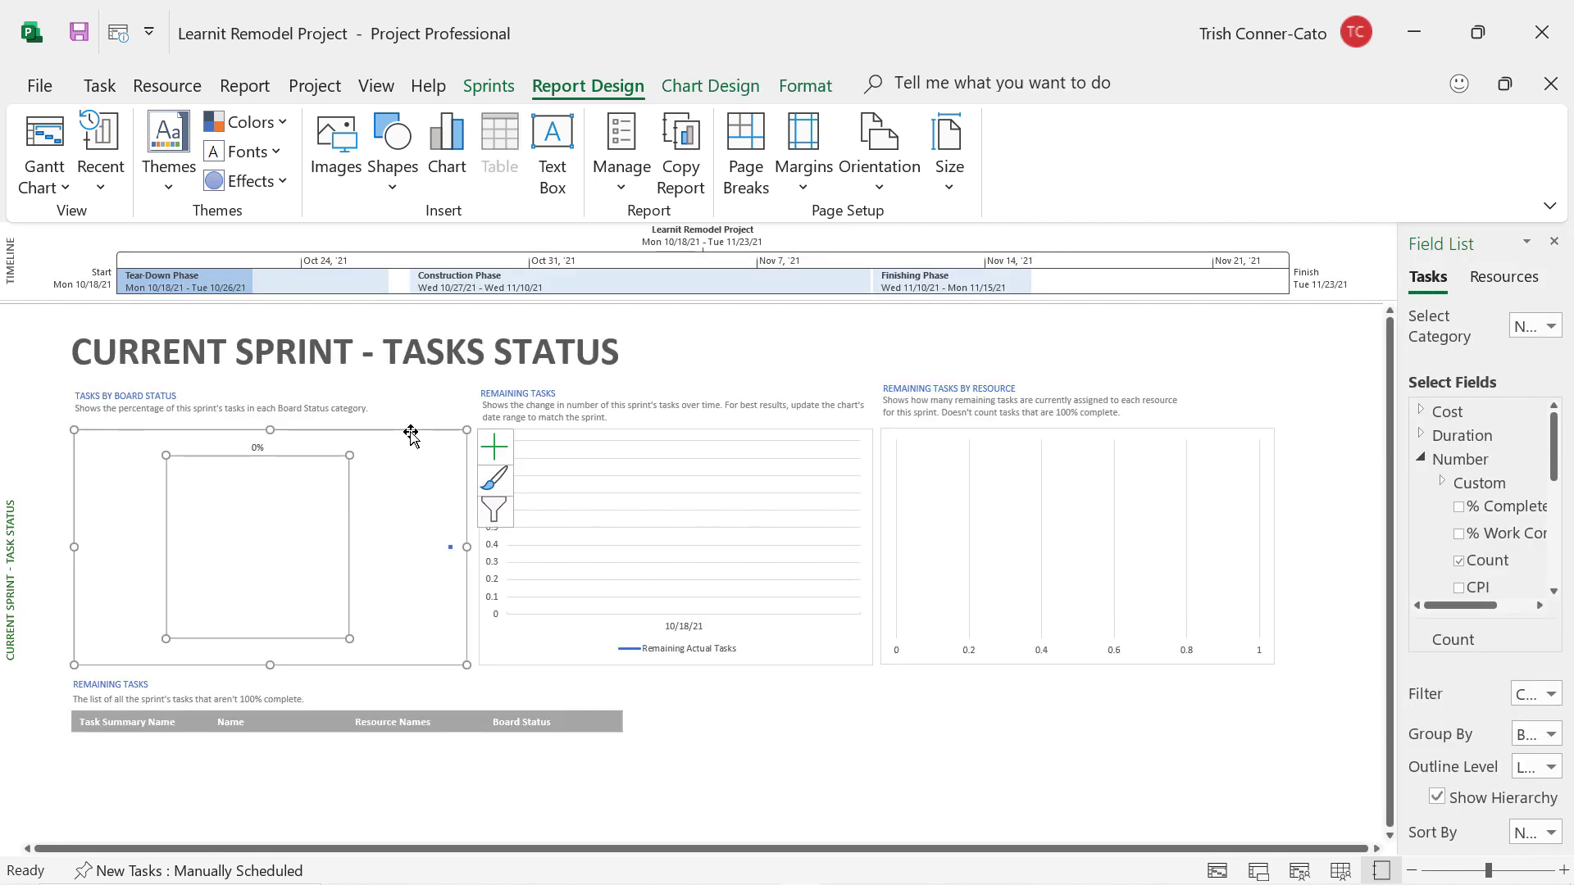
click(411, 432)
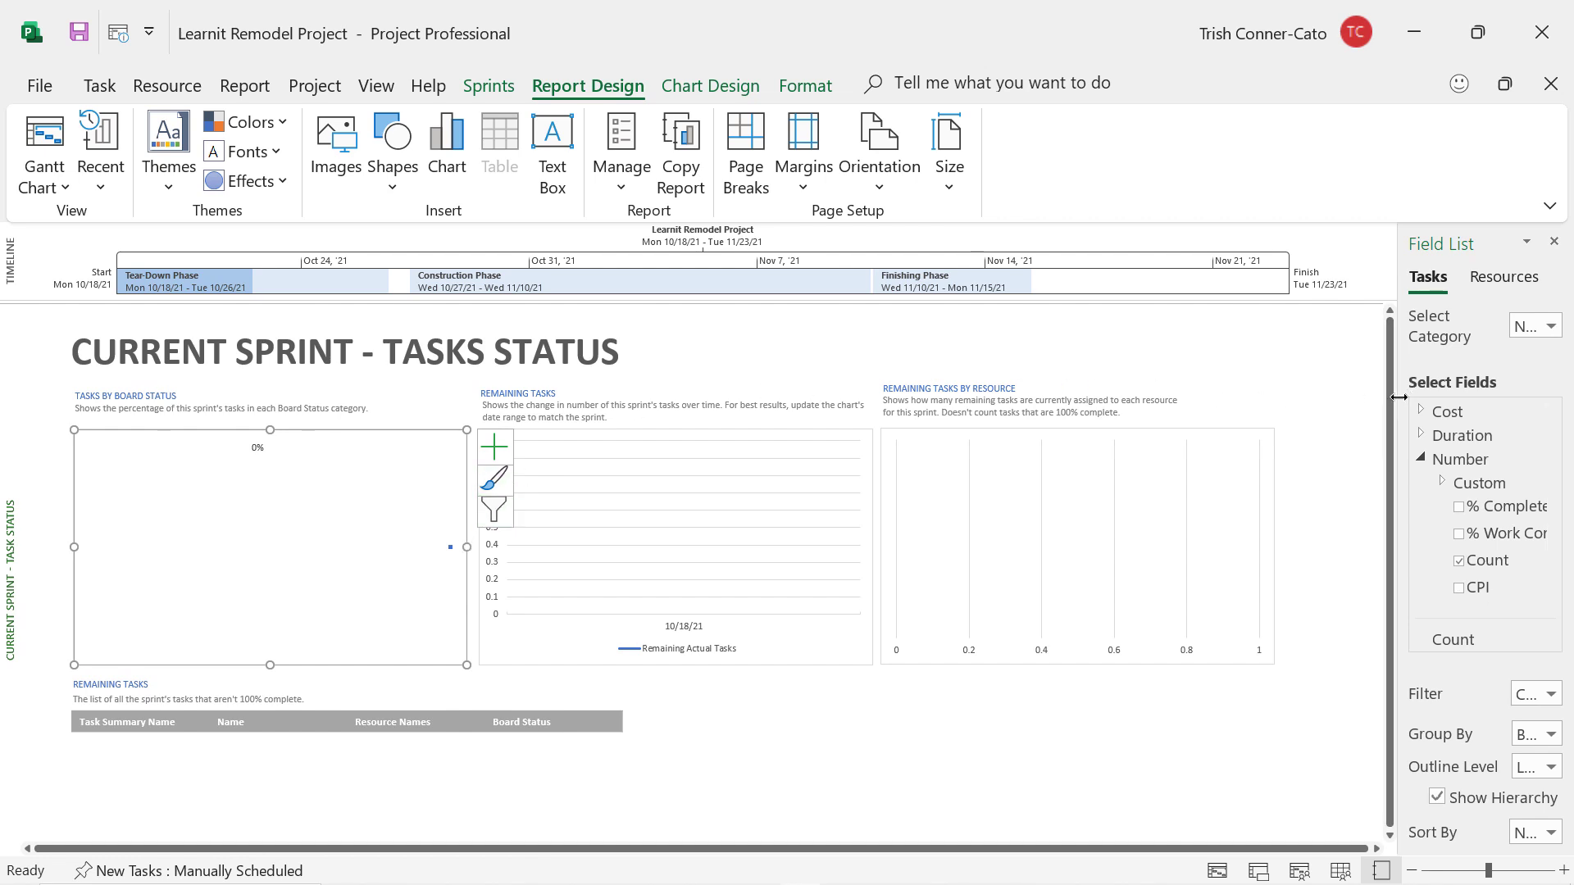
drag(1363, 396, 1237, 407)
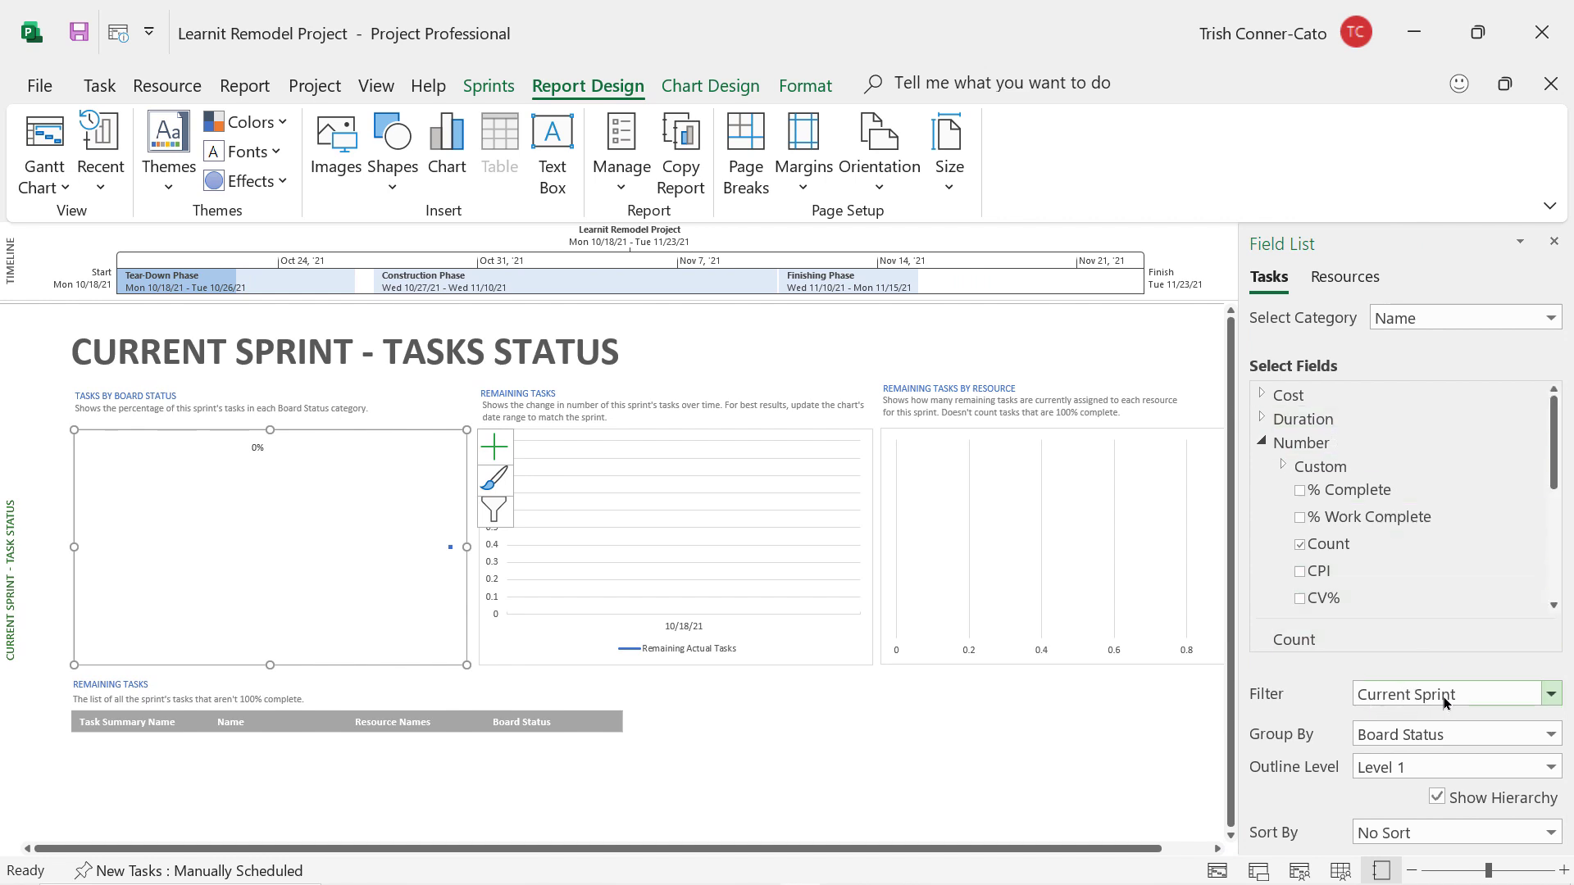
click(1552, 696)
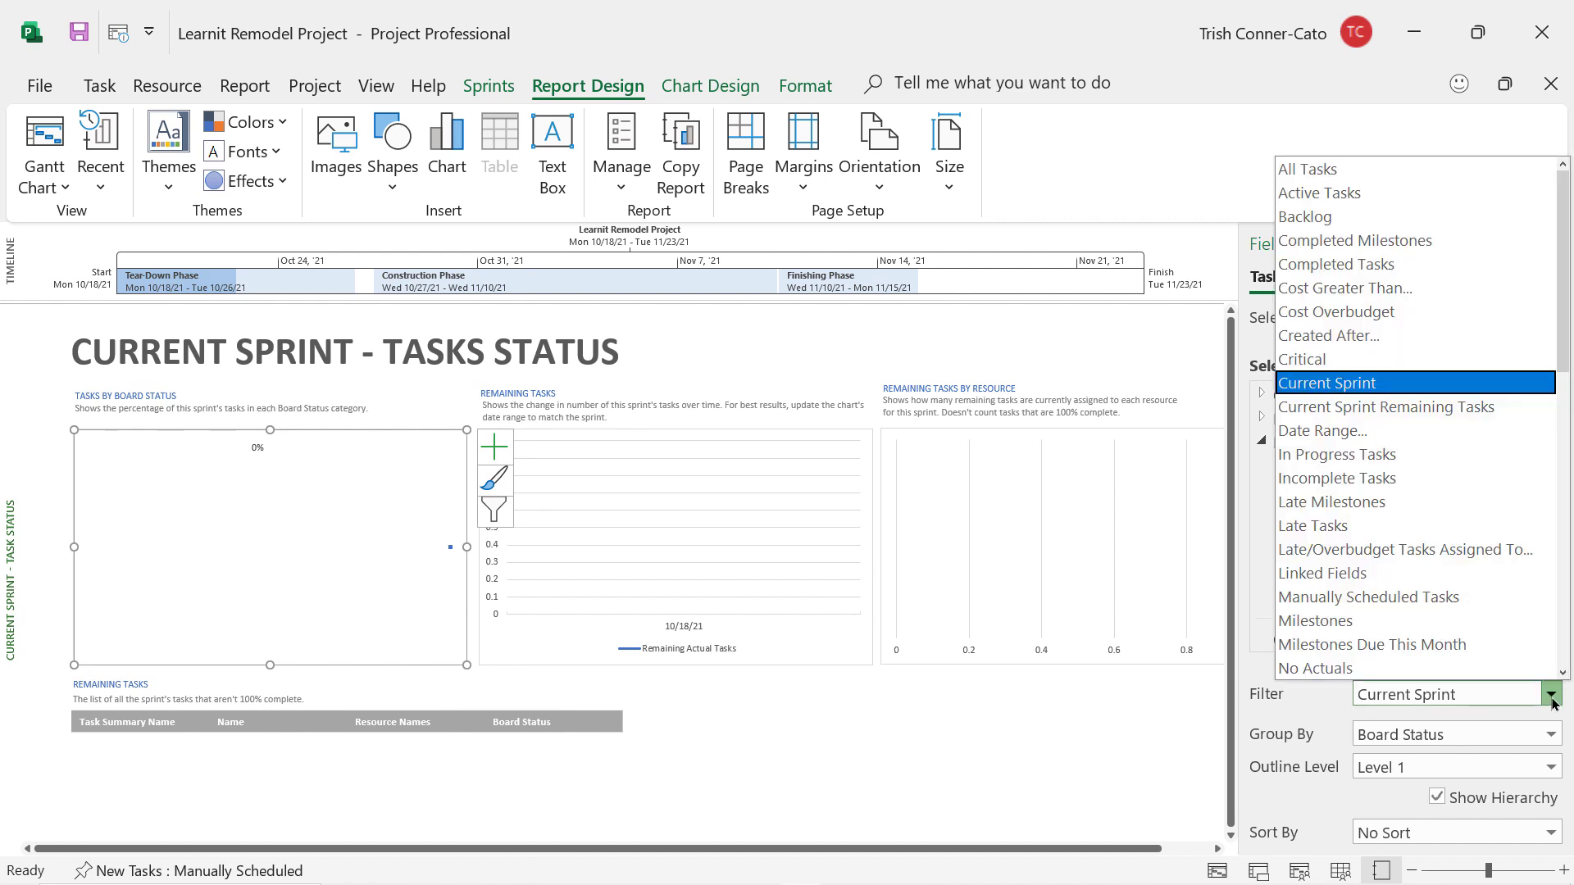
scroll(1410, 598, down, 3)
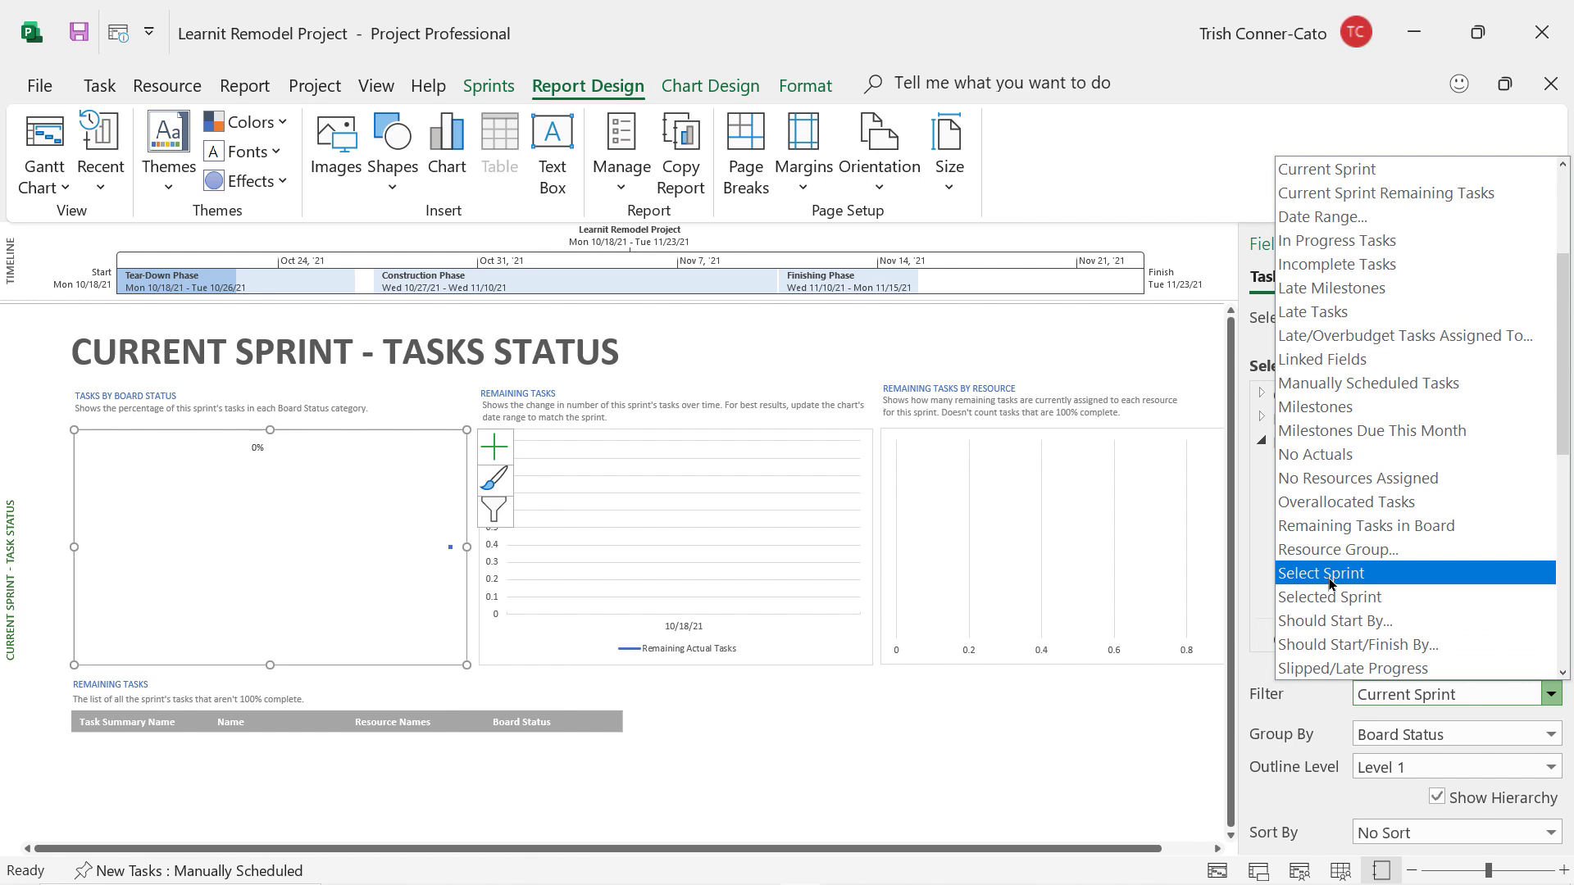
click(1330, 577)
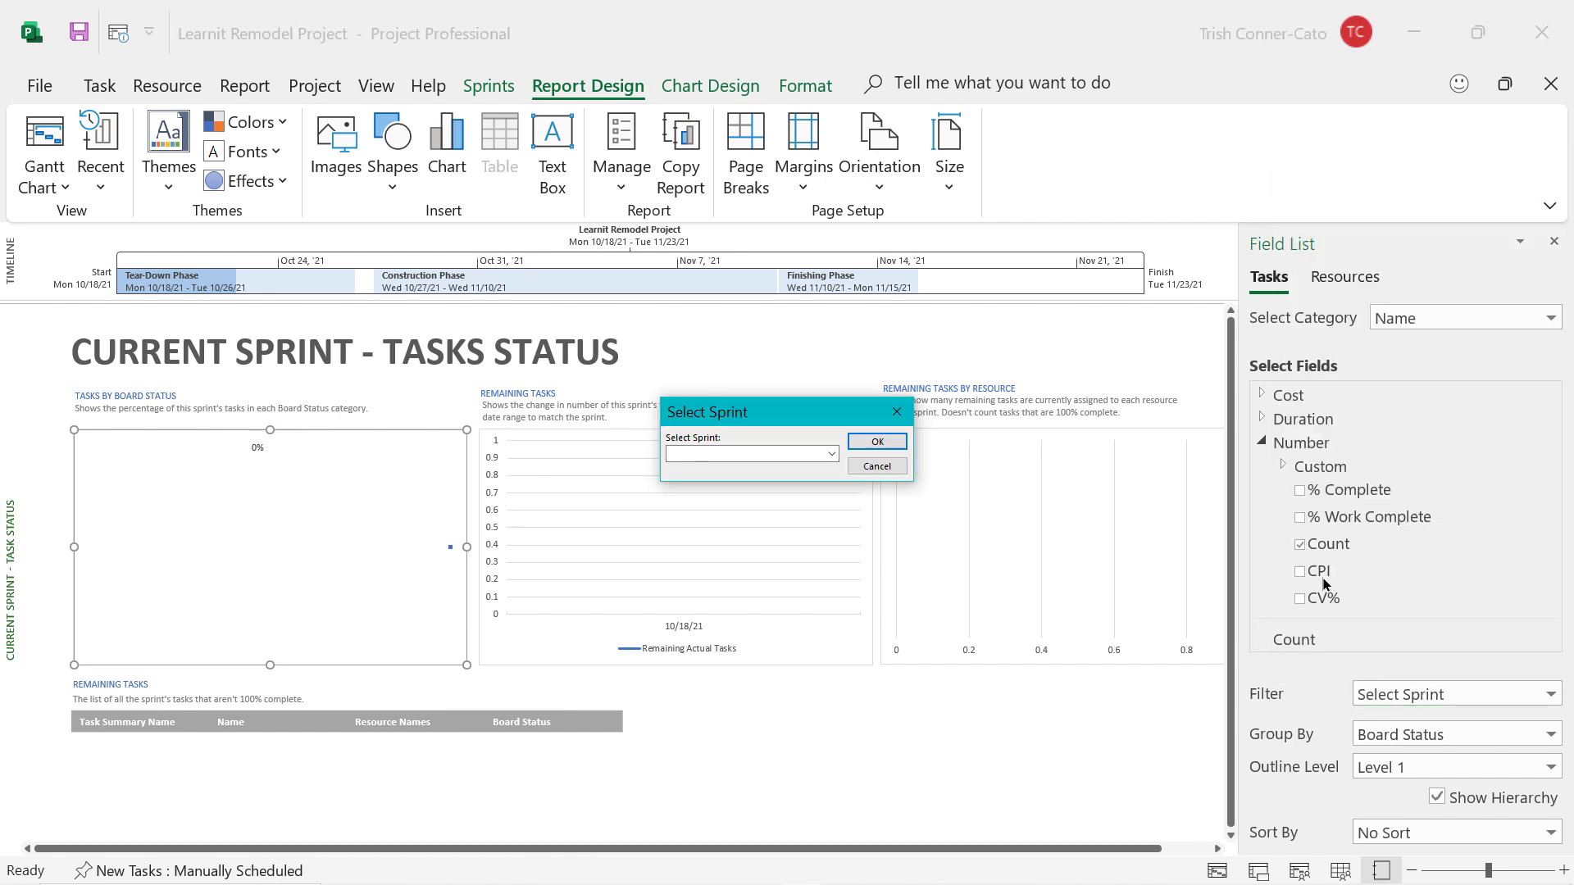
click(830, 454)
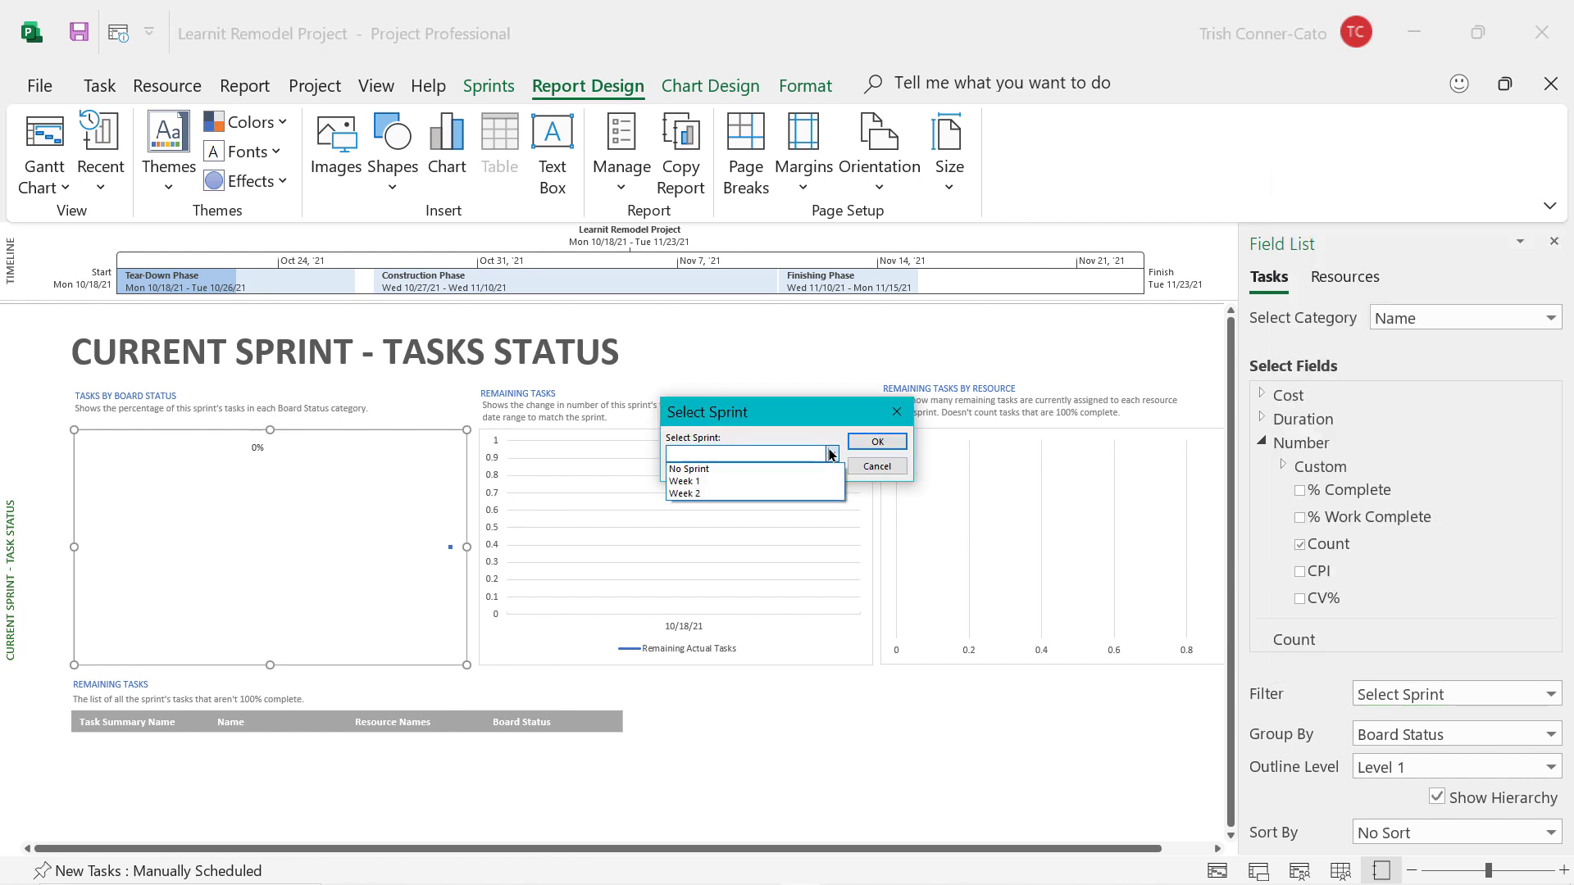
click(763, 482)
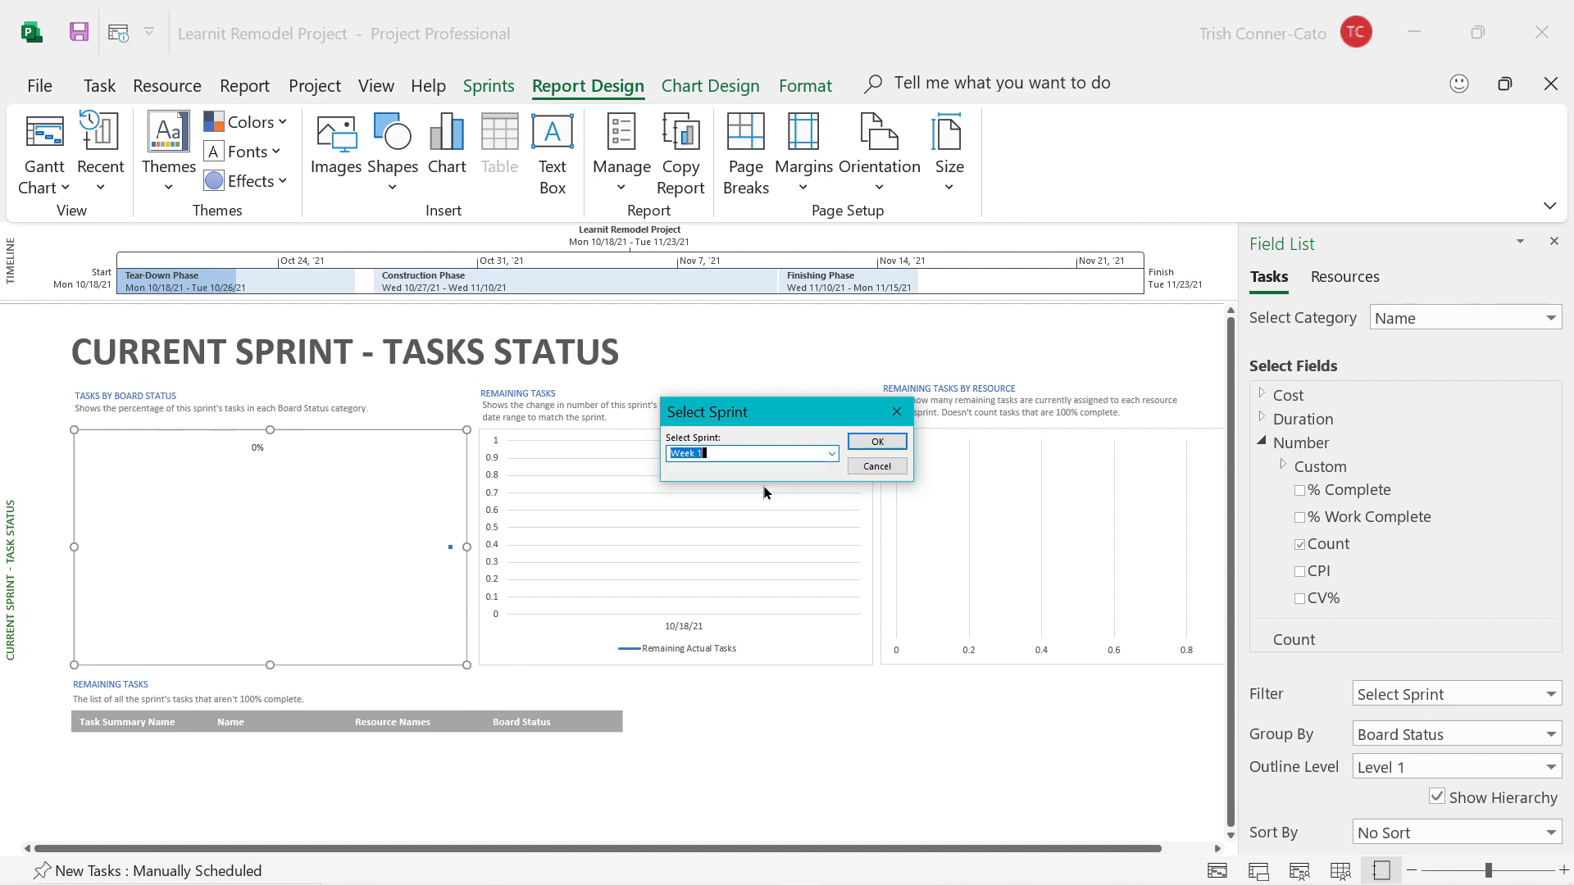
click(871, 443)
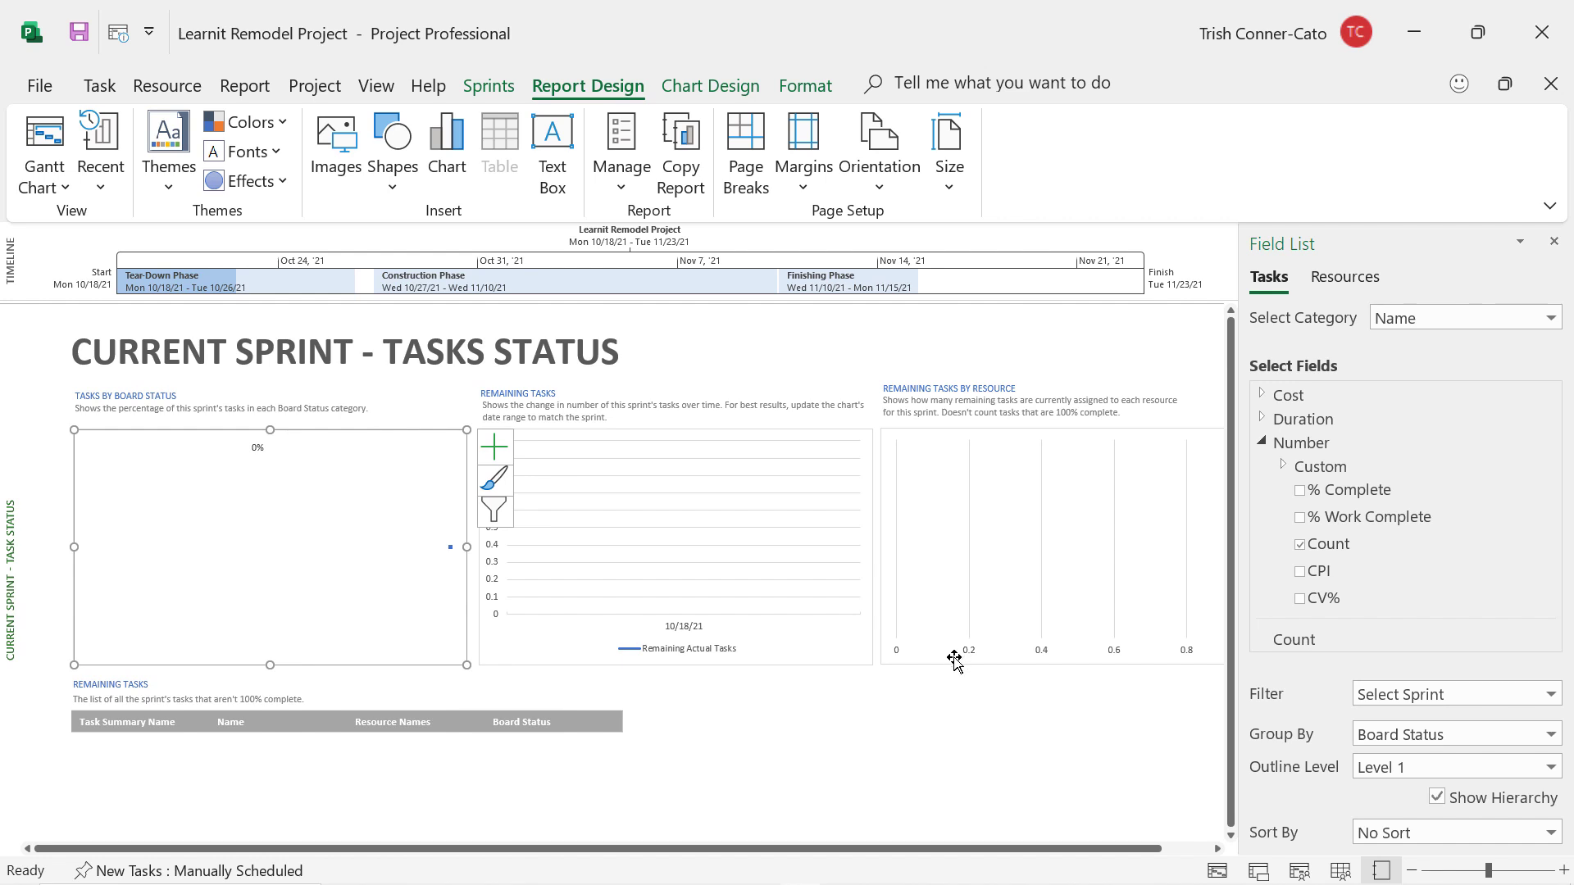
Open the Sprint Status report and review the Tasks per Sprint and Work per Sprint charts
click(245, 86)
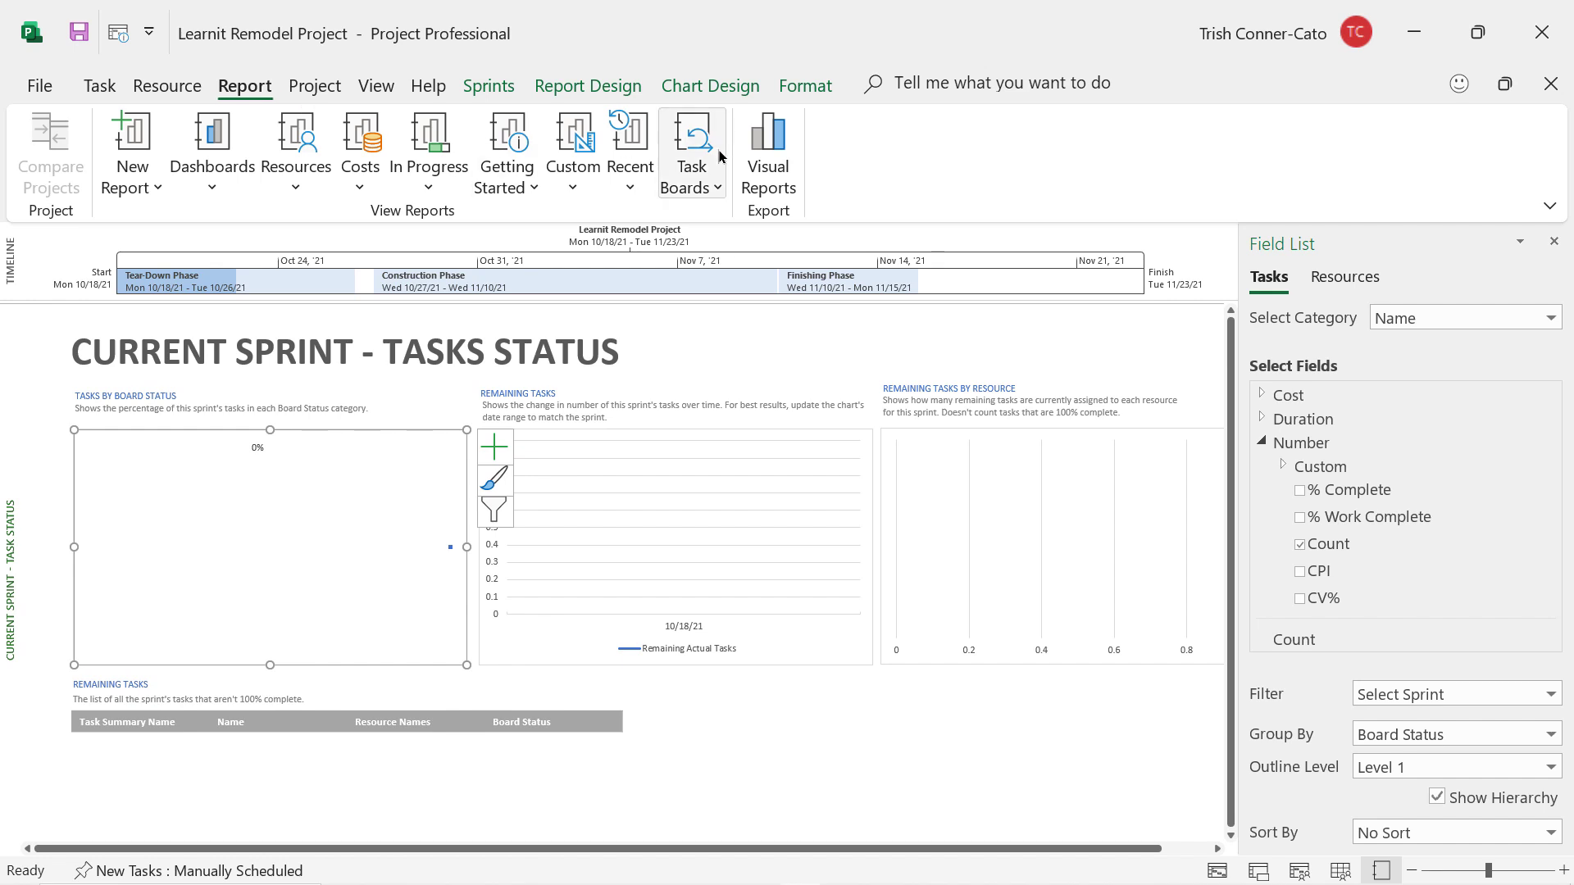
click(707, 188)
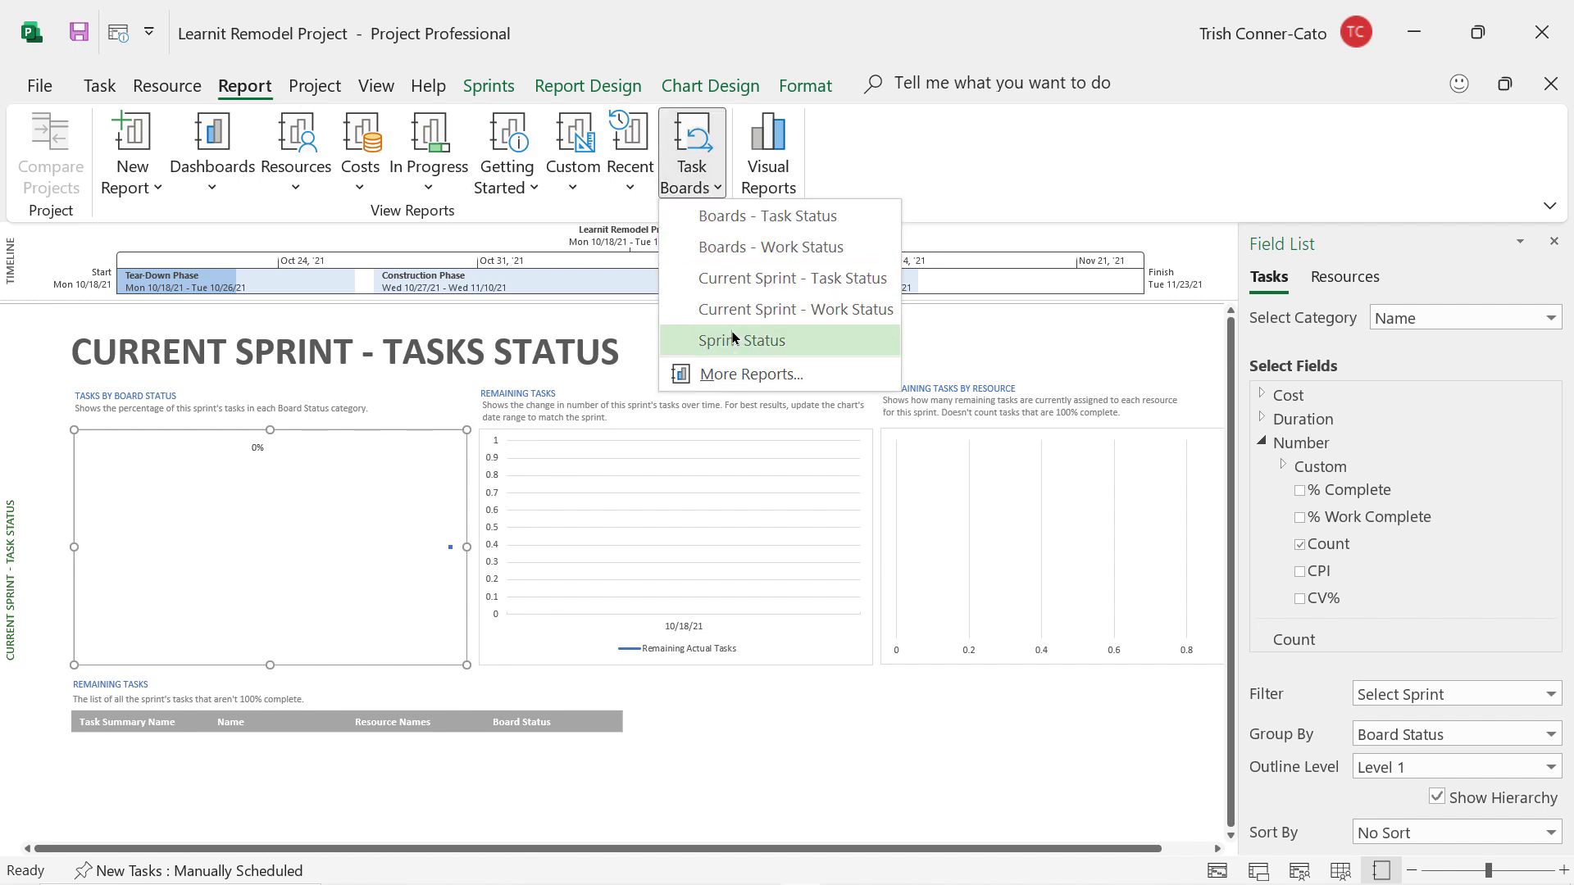
click(733, 339)
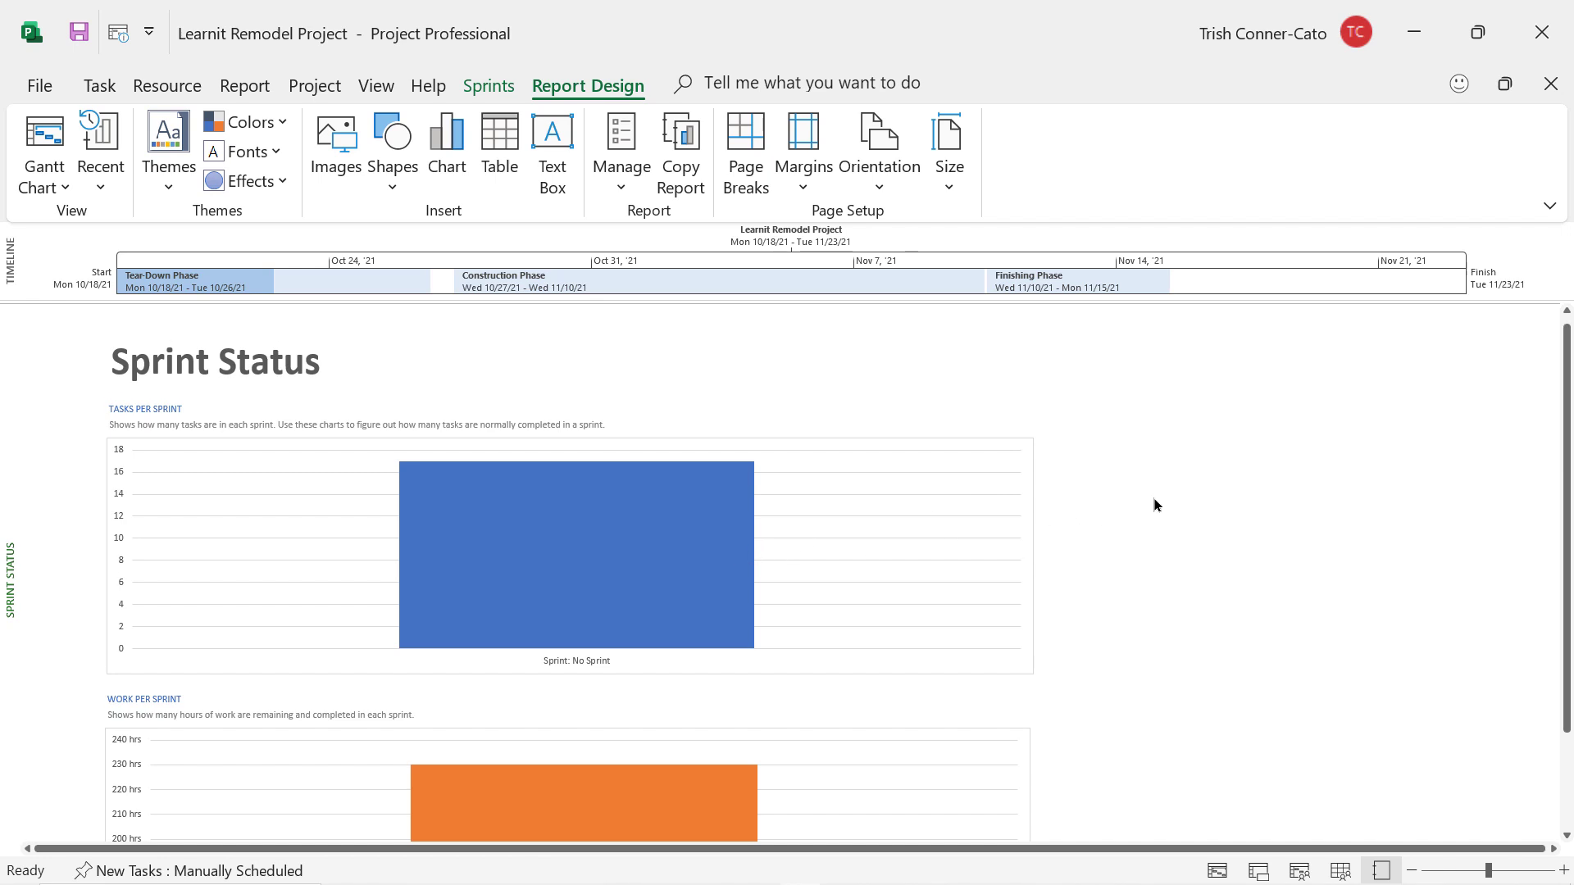
scroll(1152, 495, down, 1)
scroll(1154, 499, down, 2)
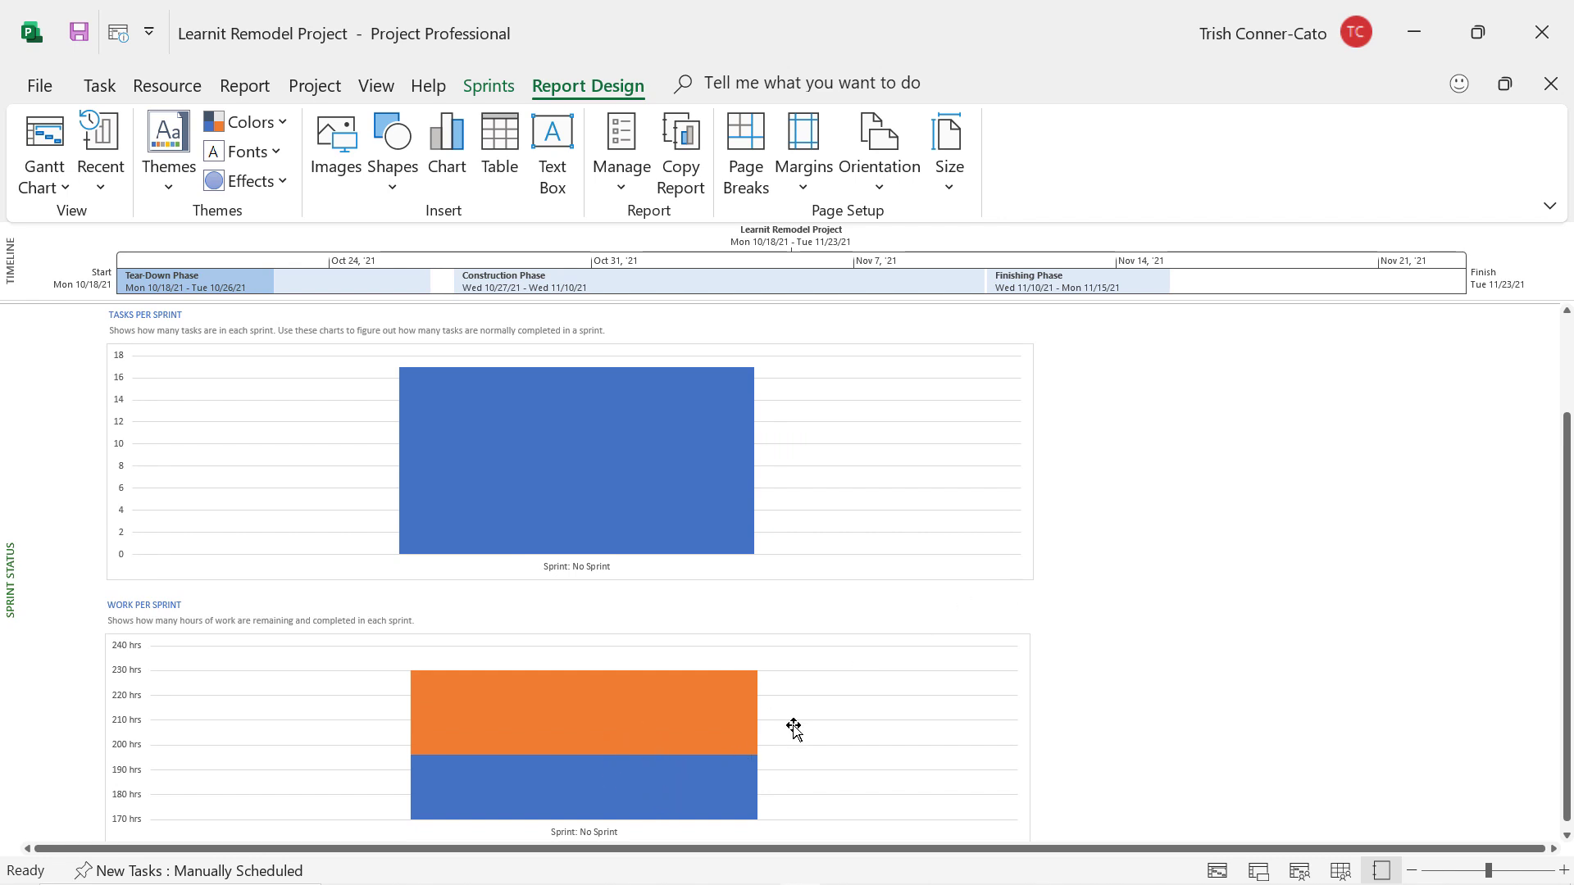
Apply the Select Sprint filter for the Week 1 sprint to the Tasks per Sprint chart
click(642, 454)
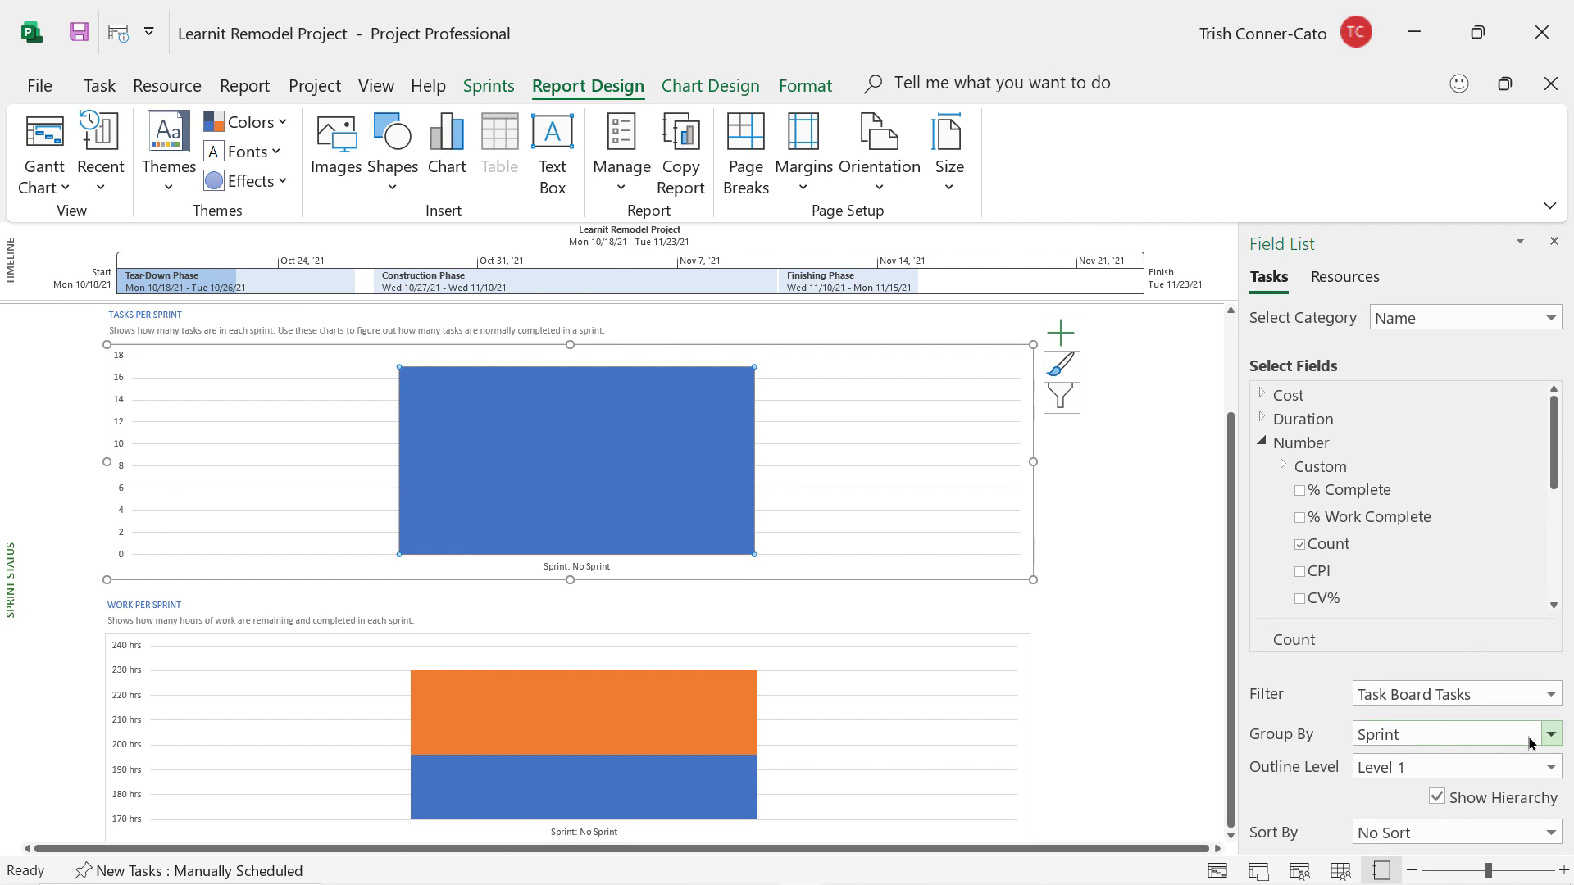
click(1549, 694)
click(1364, 453)
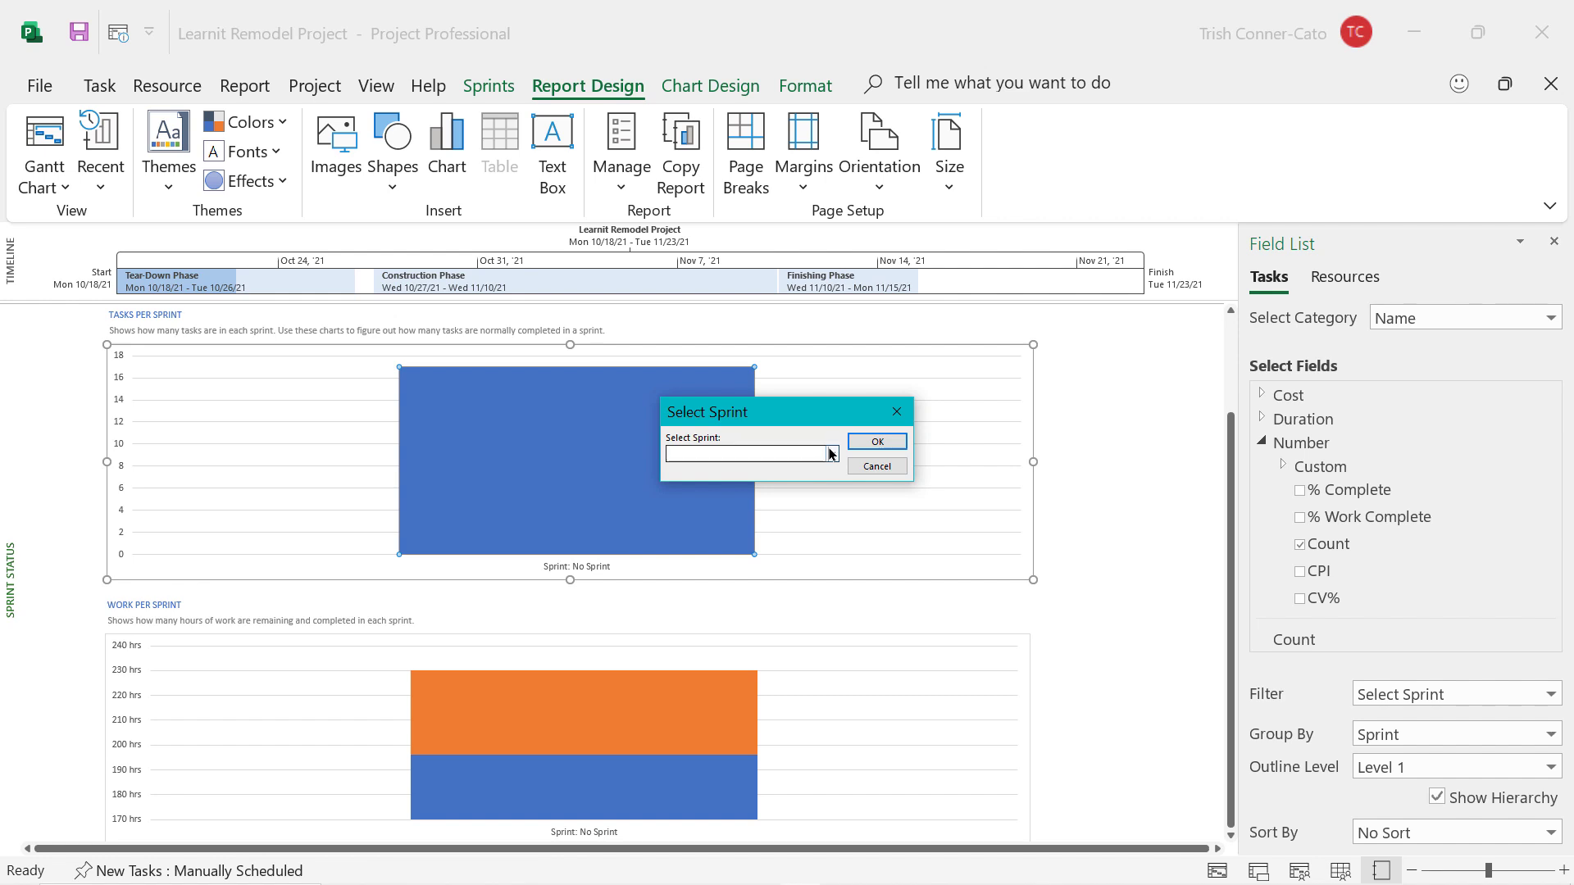
click(766, 454)
click(764, 483)
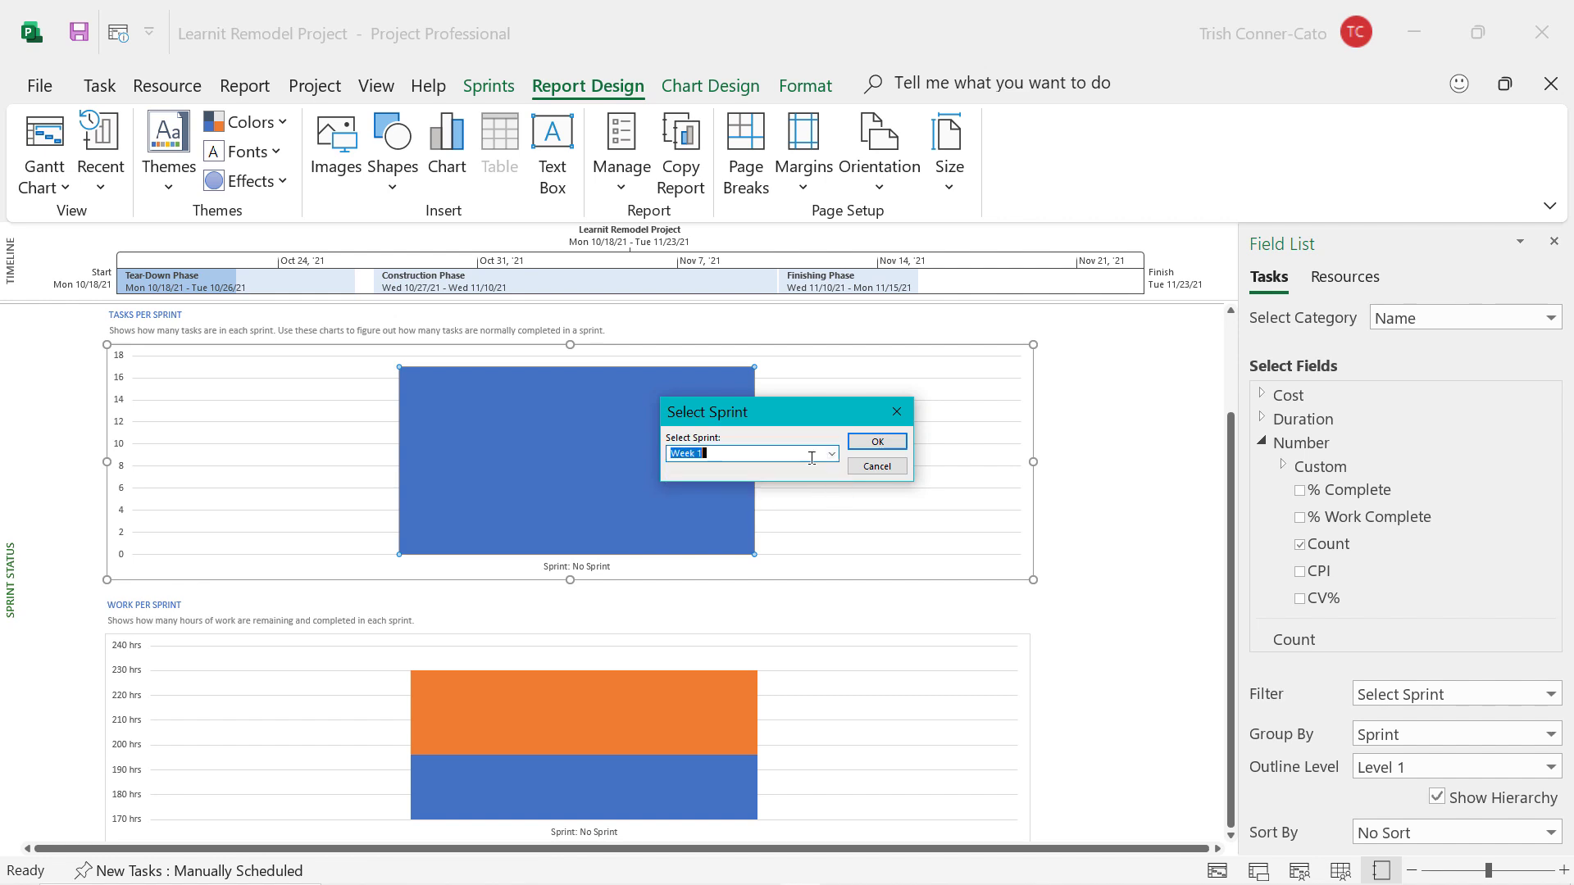
click(875, 442)
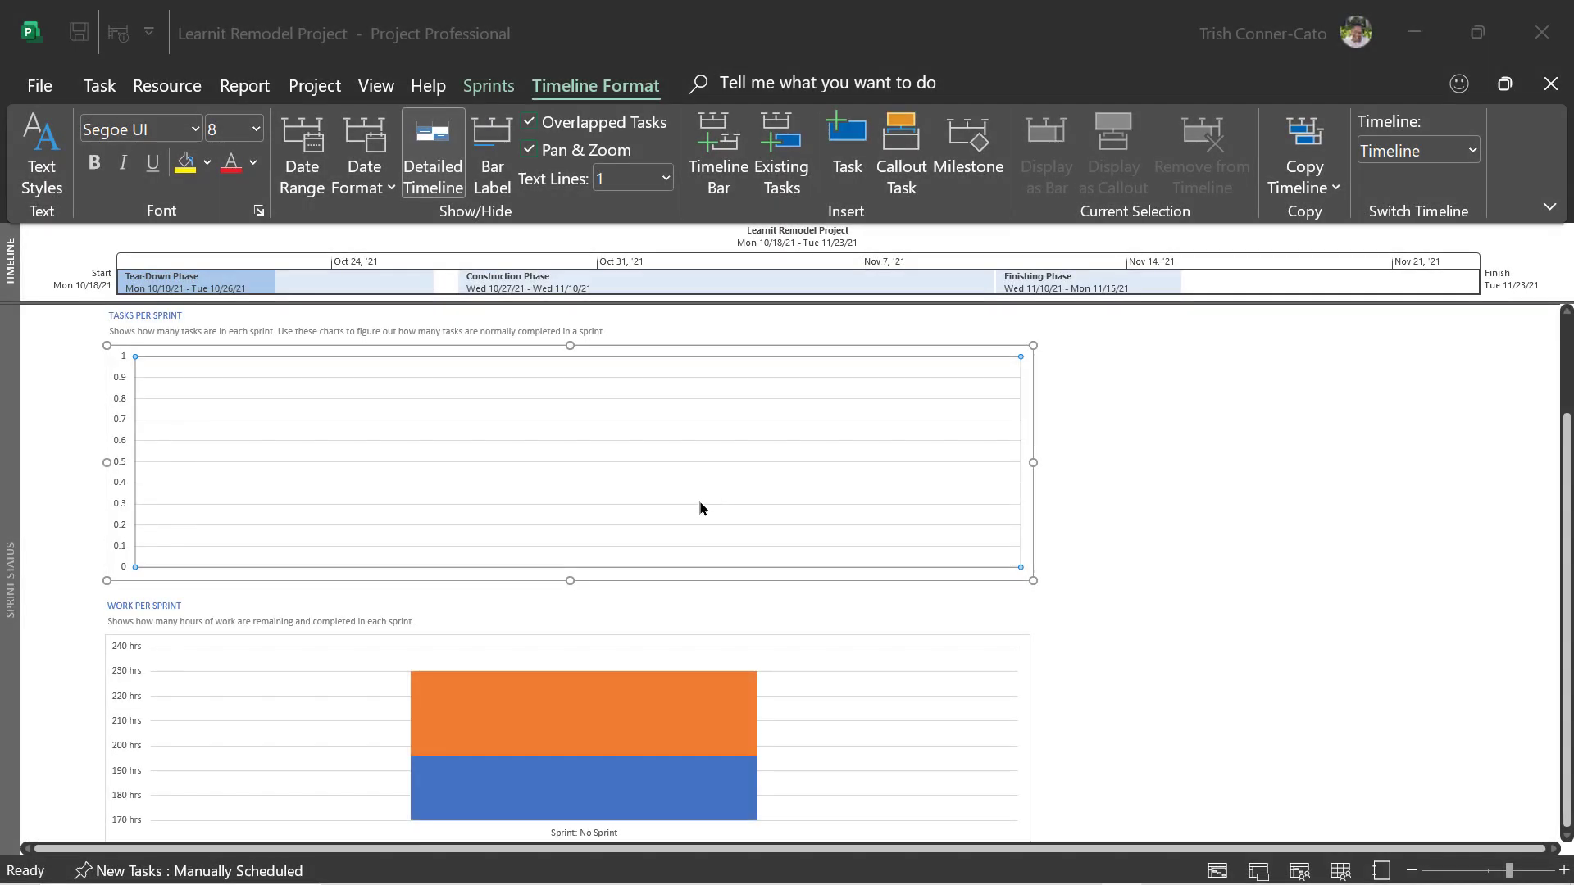
Open the visual reports and show only the Microsoft Excel templates, looking through the full template list
click(246, 90)
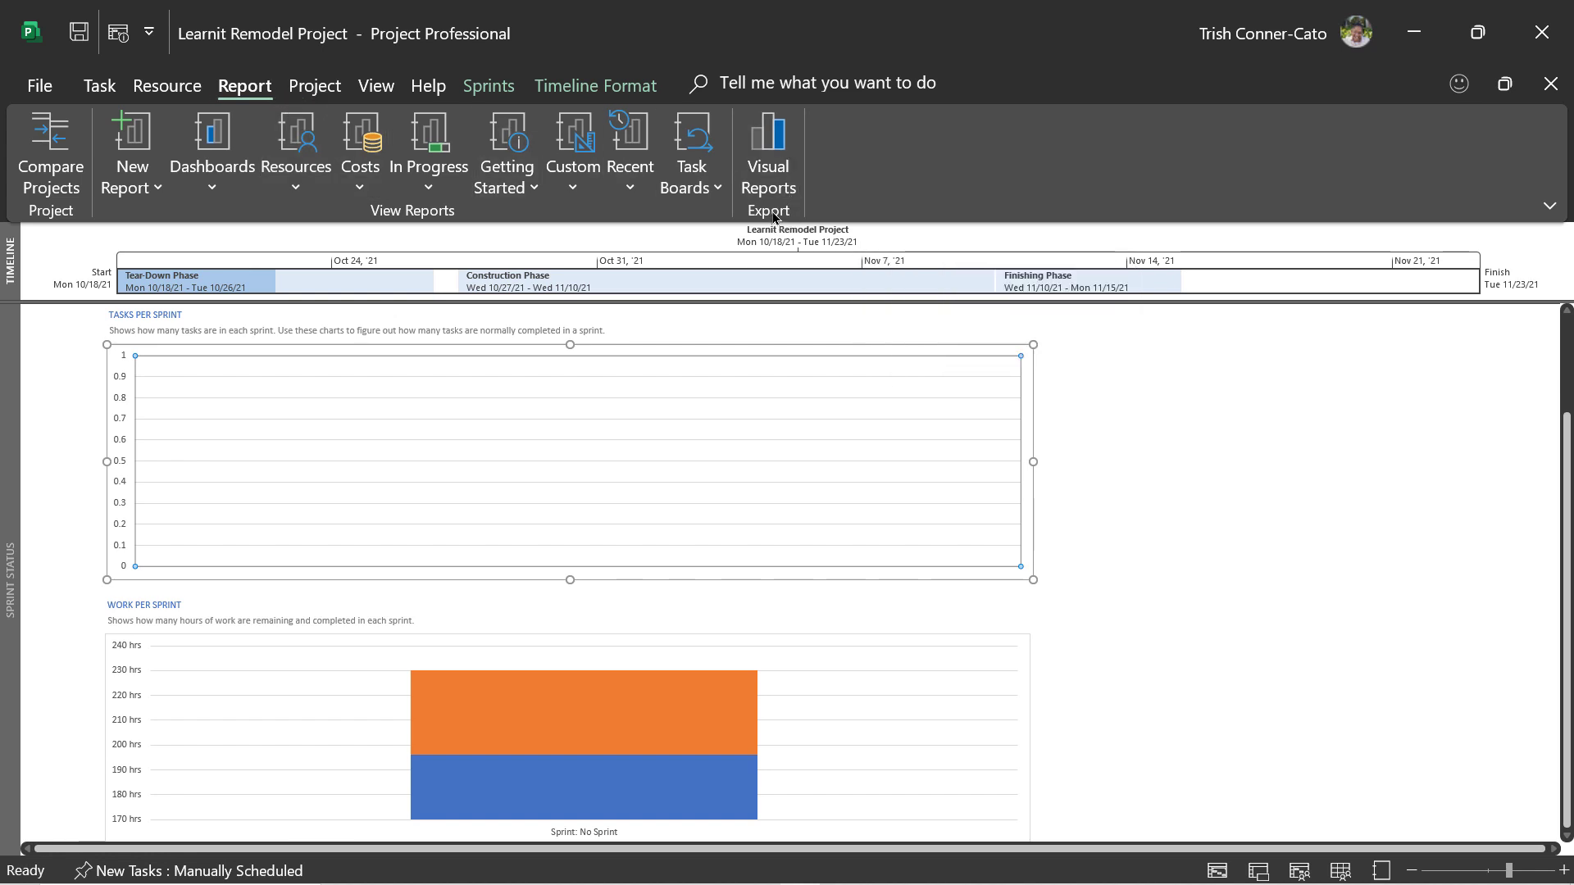
click(769, 167)
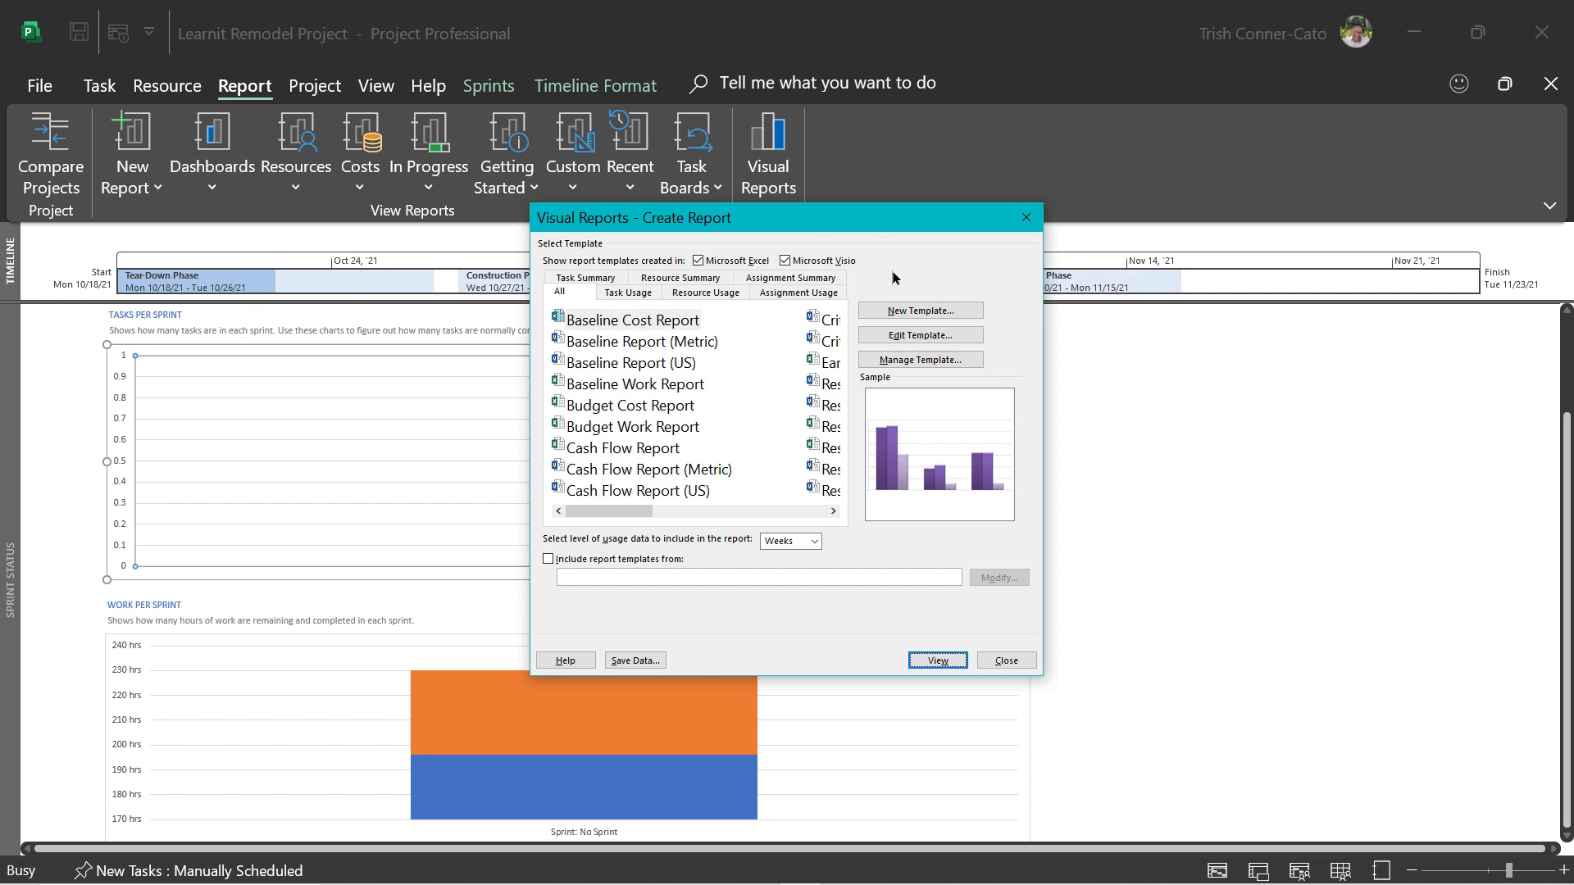
click(785, 261)
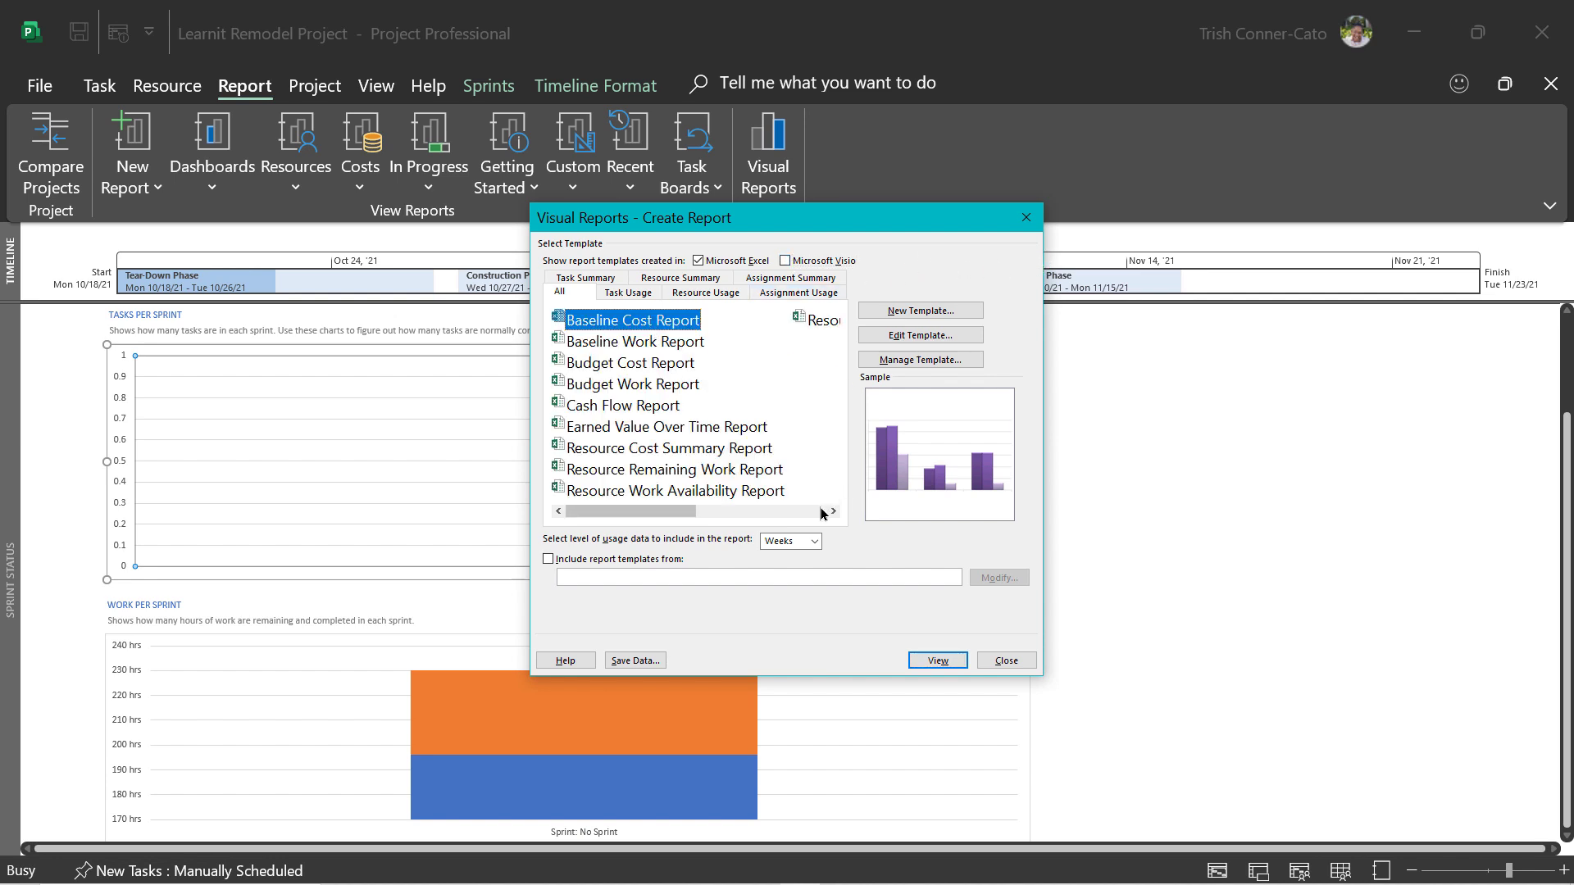
click(788, 511)
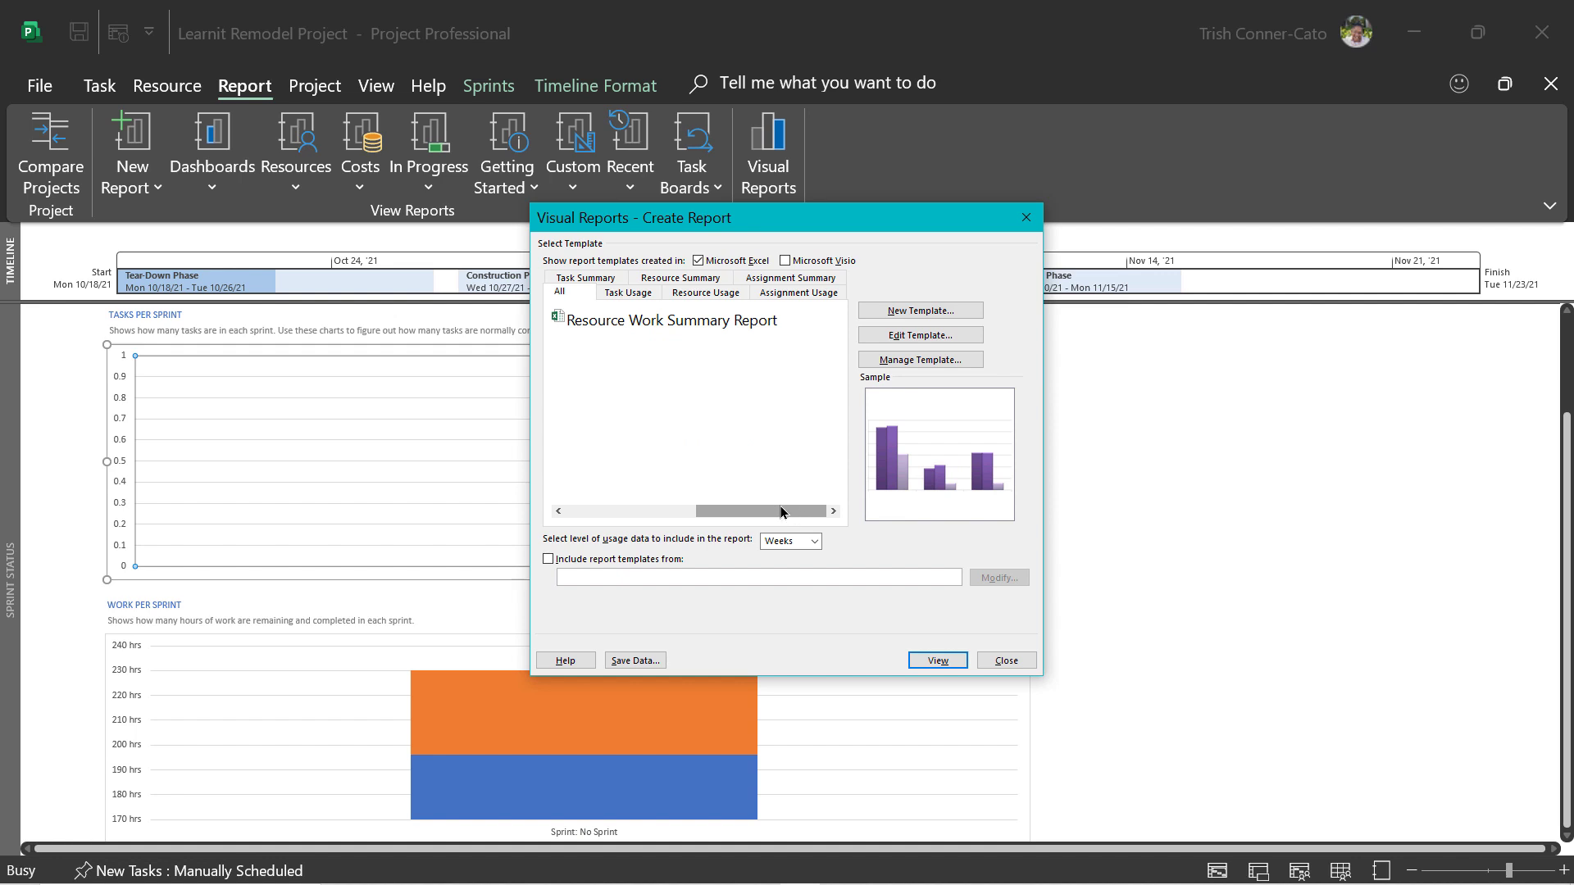
click(576, 512)
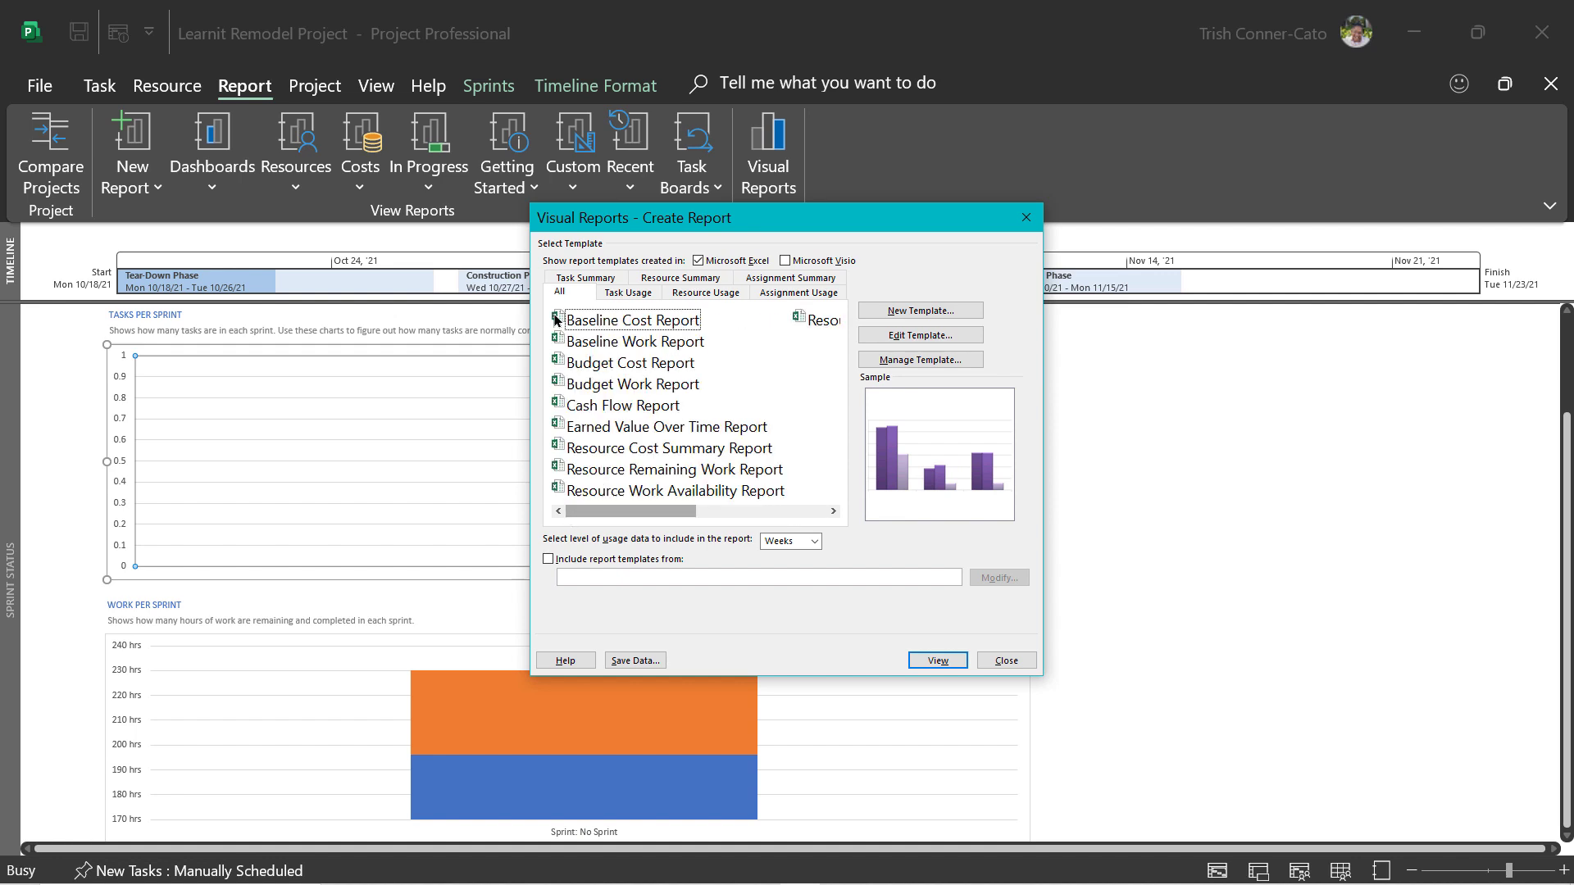
click(574, 297)
drag(678, 512, 632, 518)
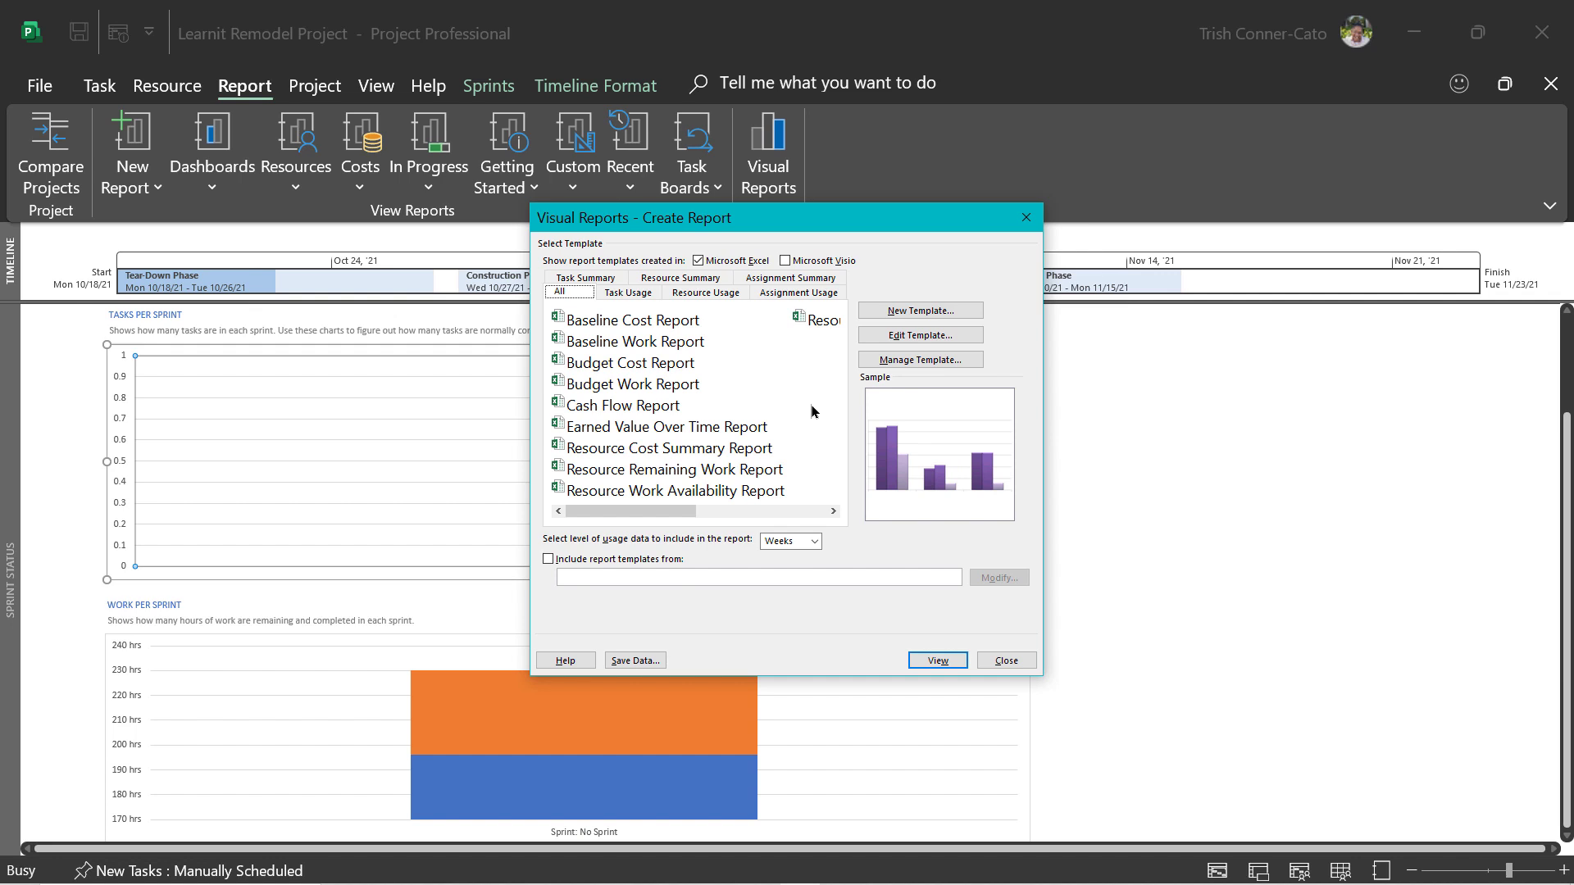
Generate the Budget Cost Report with usage data at the Days level and open its Assignment Usage sheet in Excel
click(588, 366)
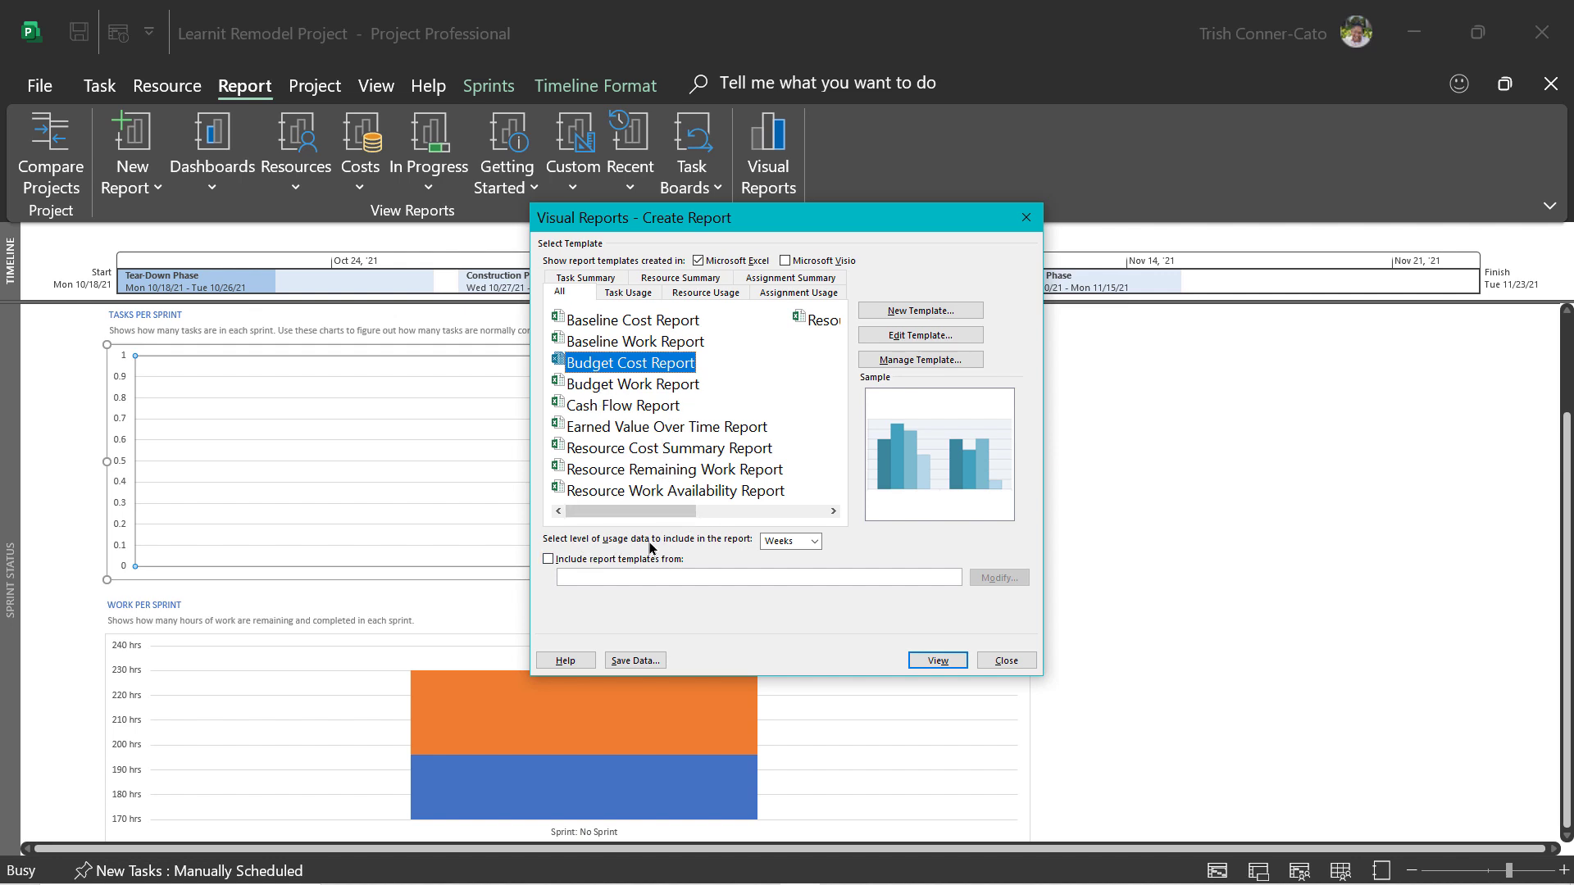
click(812, 542)
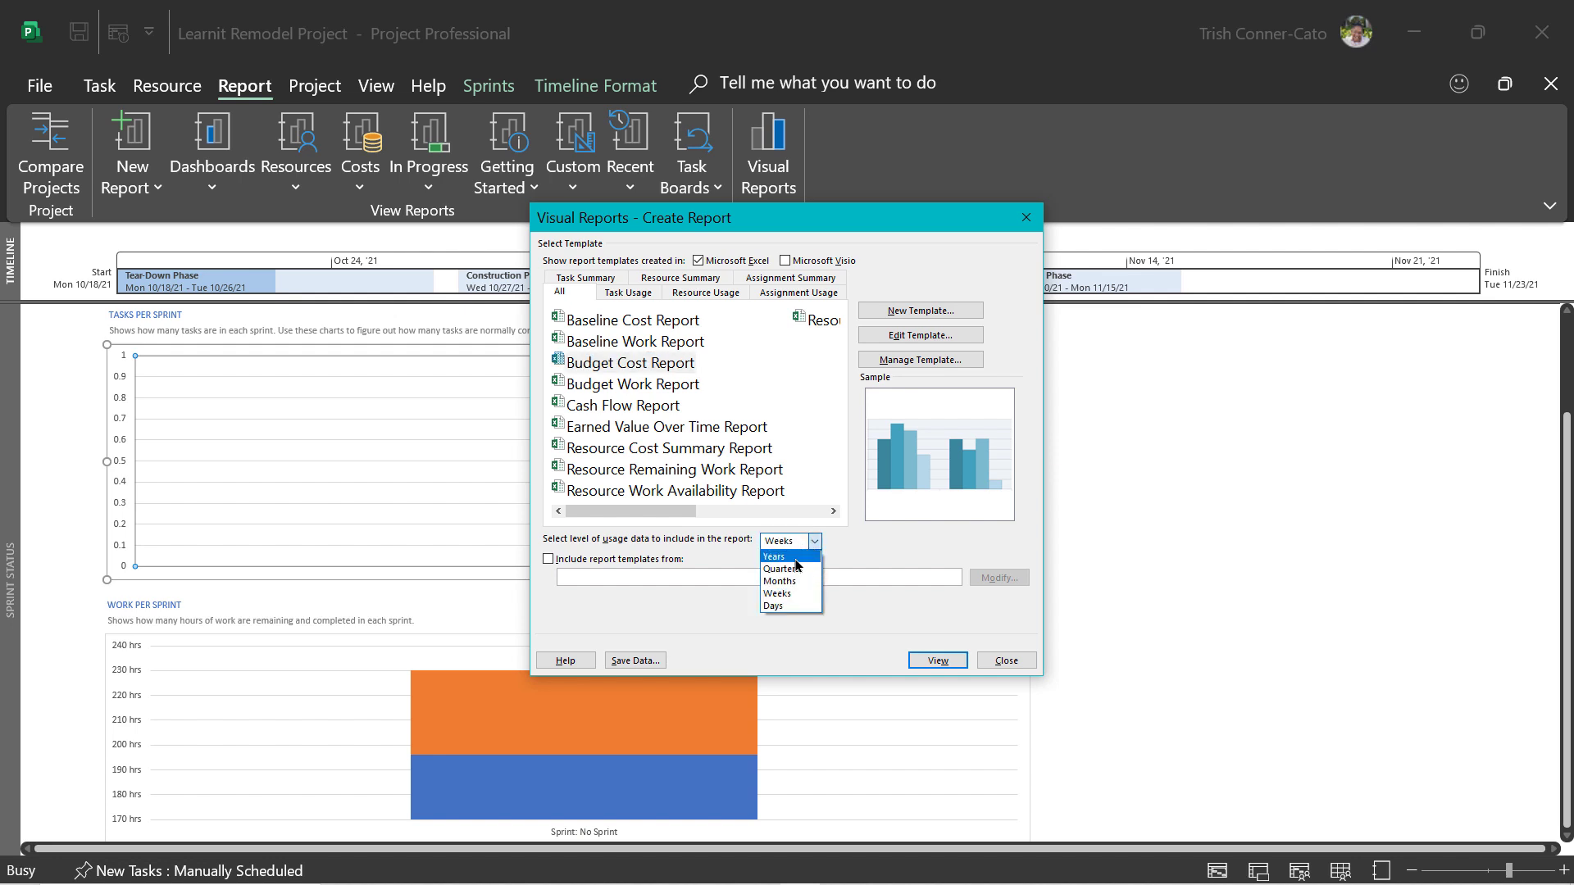
click(793, 607)
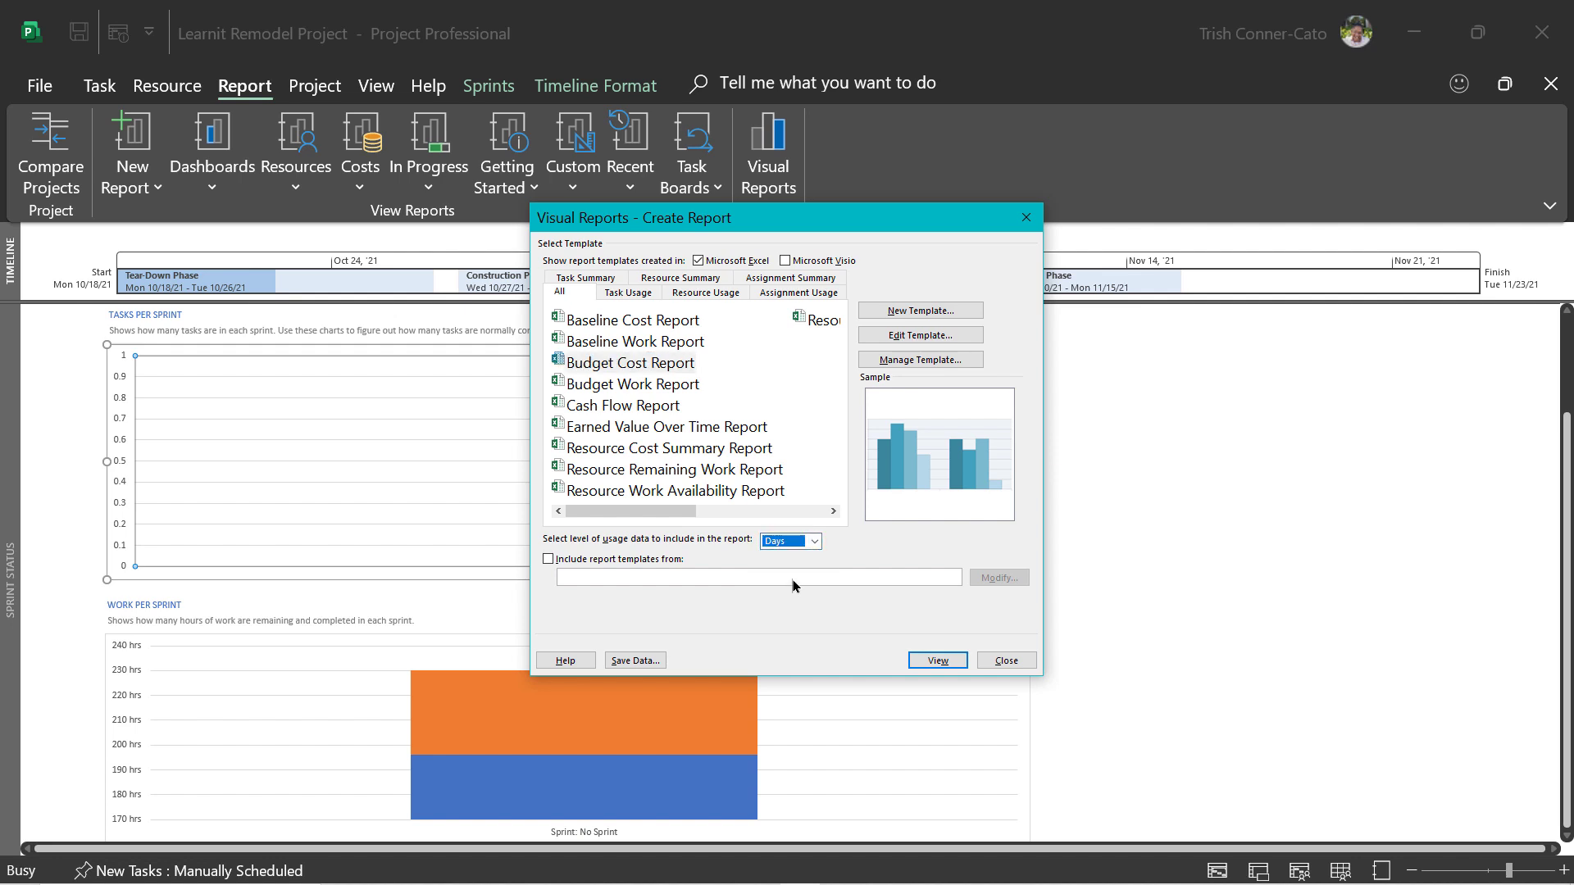
click(934, 665)
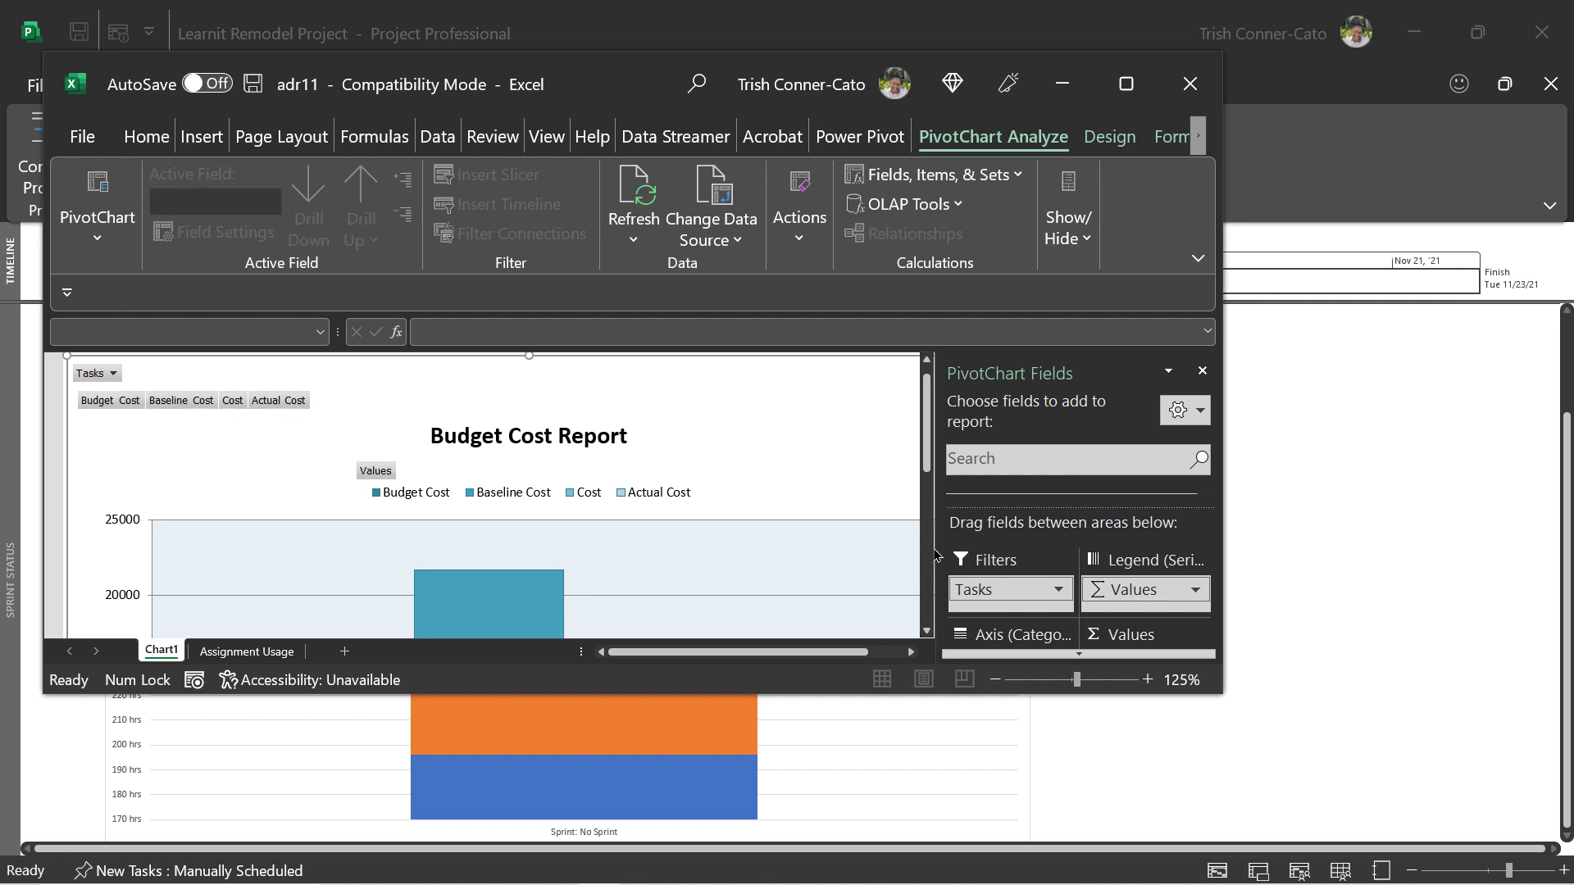
click(1125, 84)
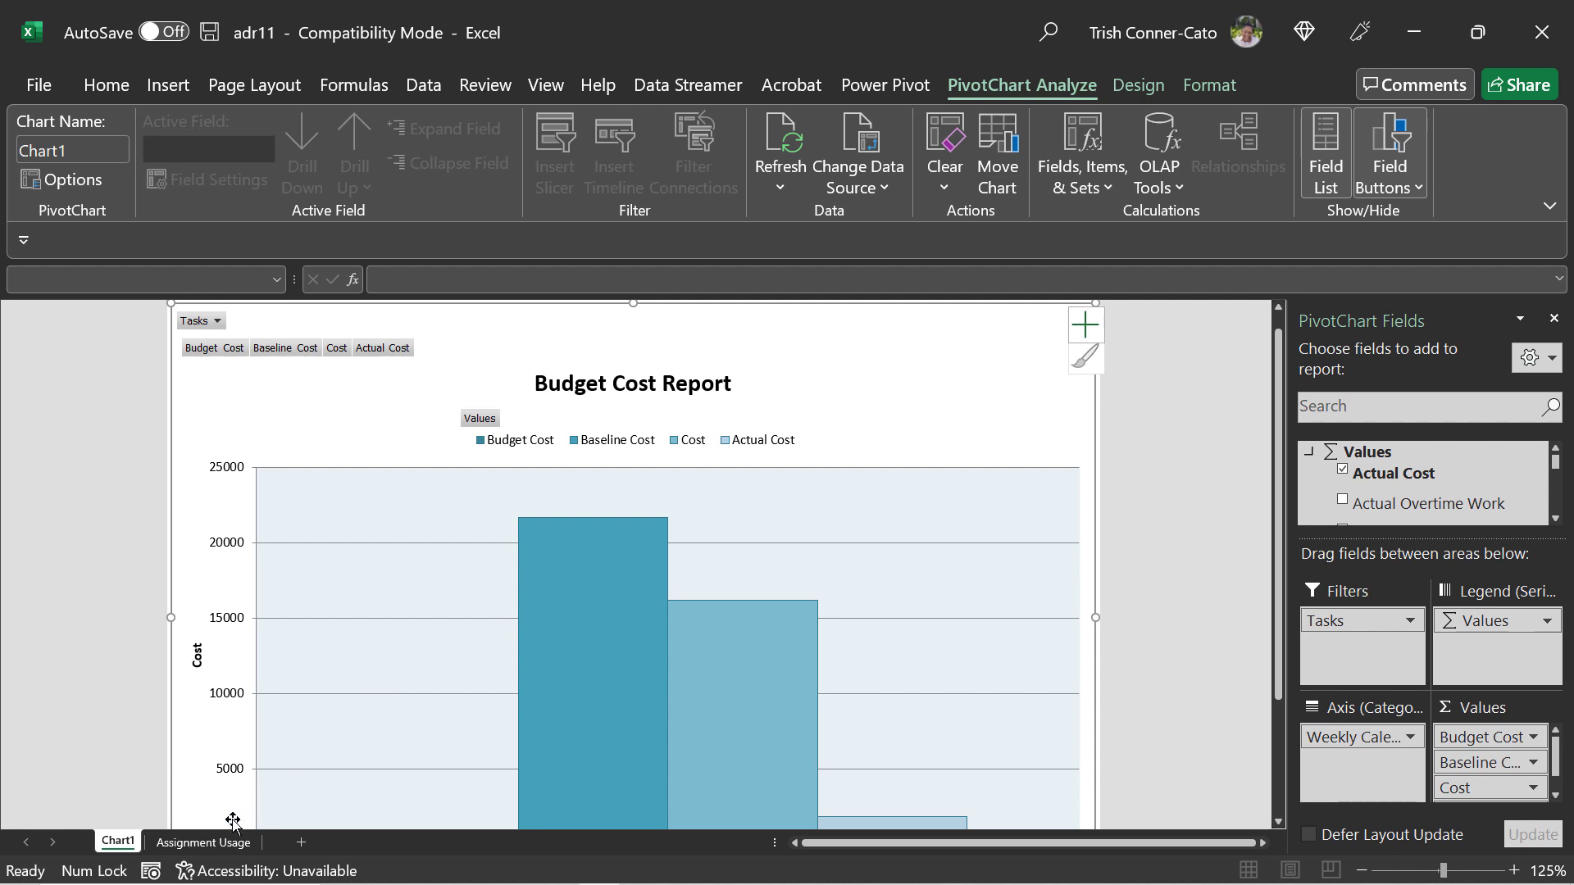
click(228, 844)
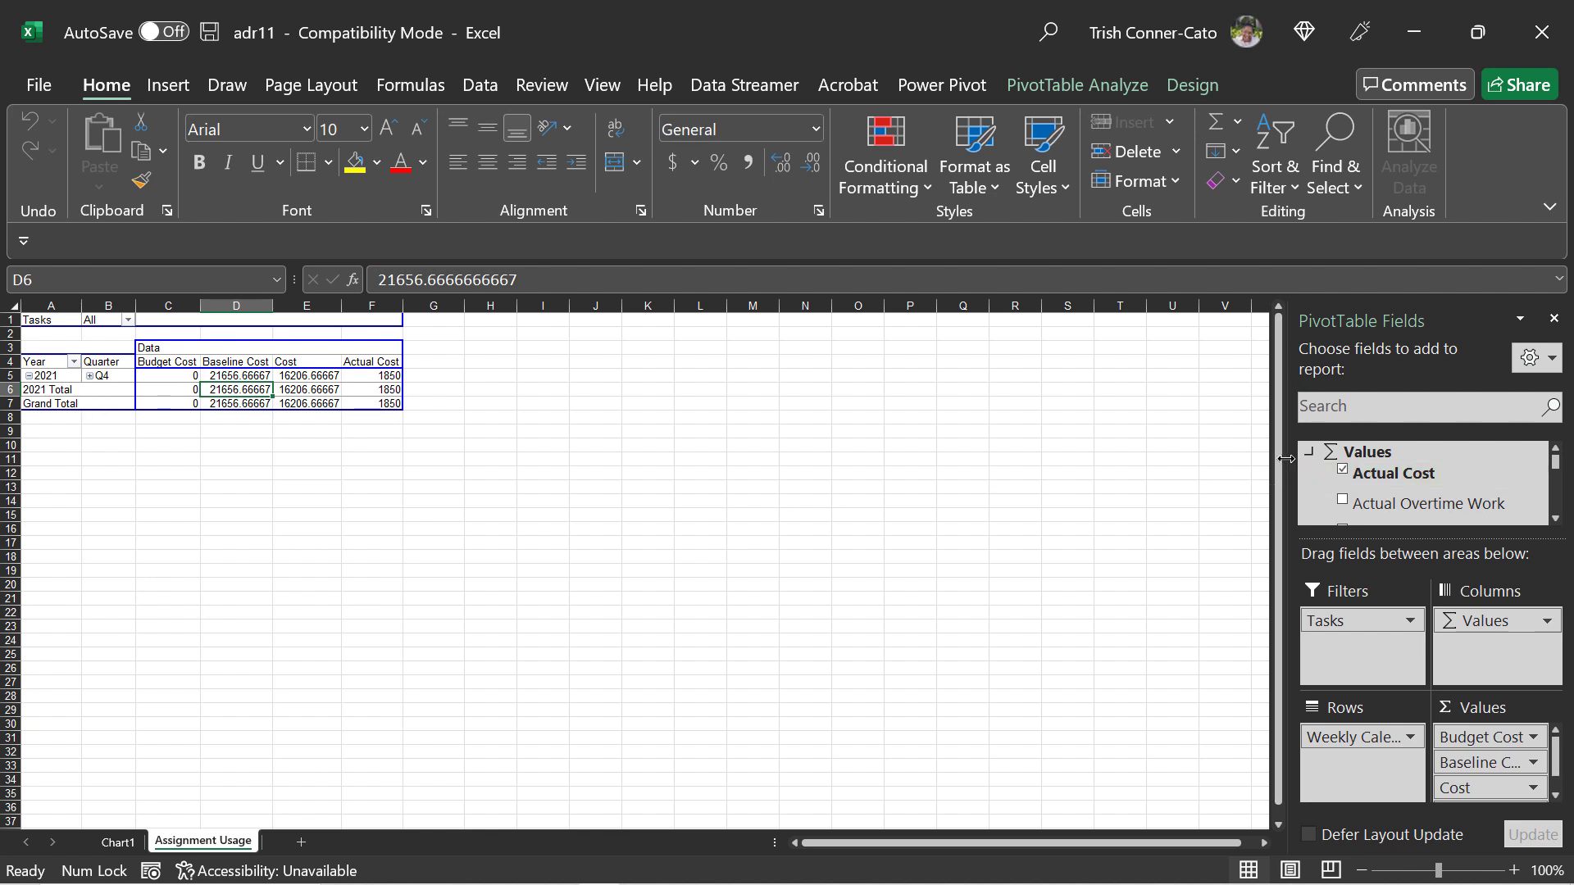
Widen the PivotTable field list and add the Baseline Budget Cost field to the Assignment Usage table
drag(1285, 458, 1164, 458)
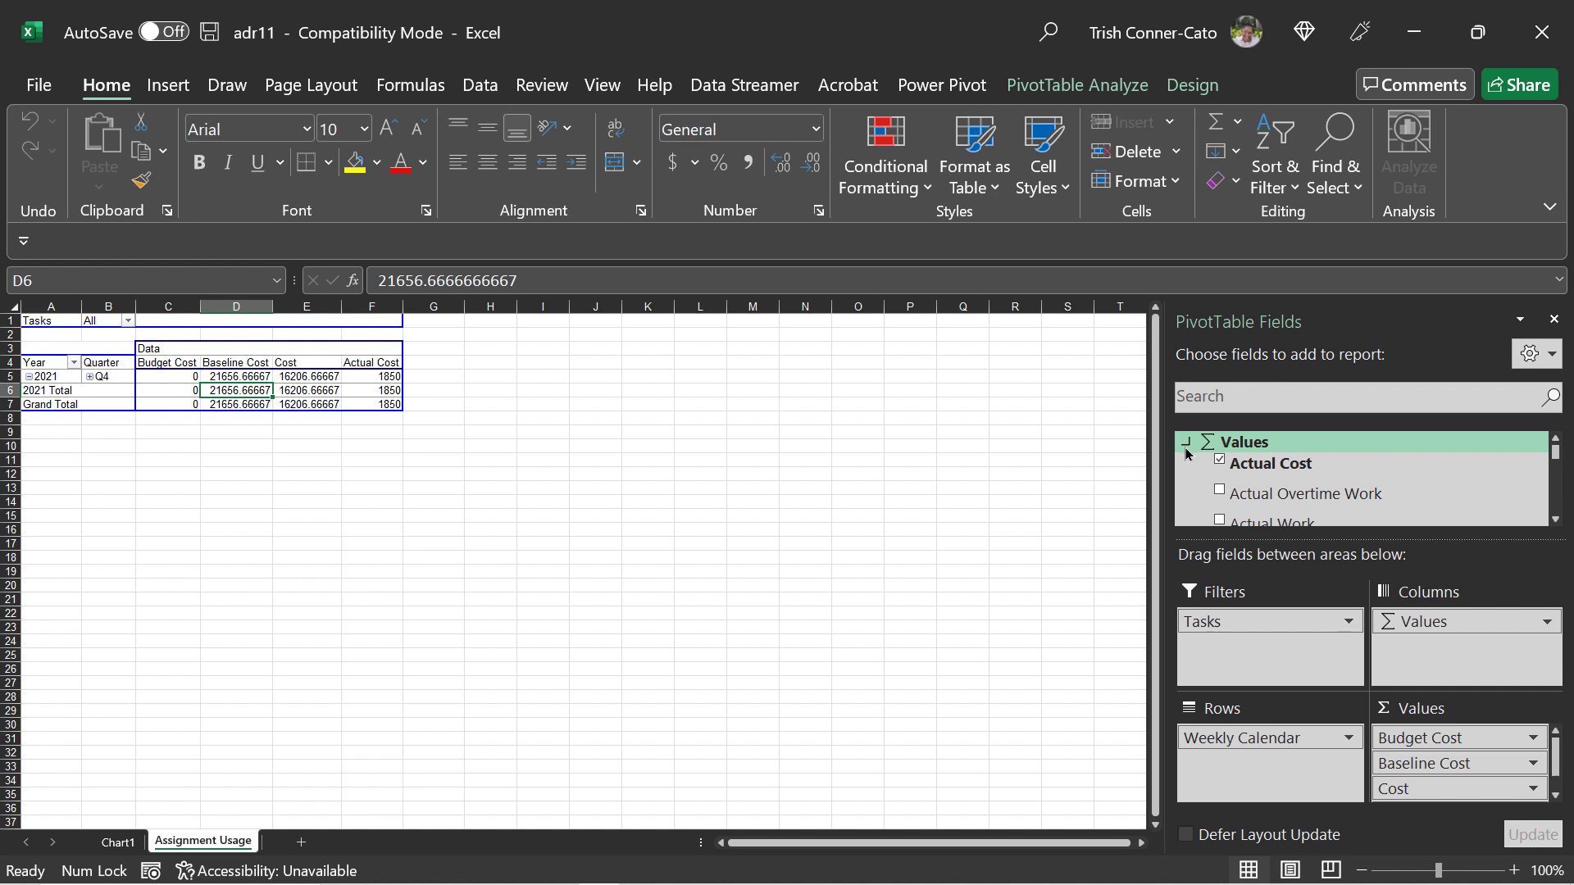
scroll(1389, 478, down, 1)
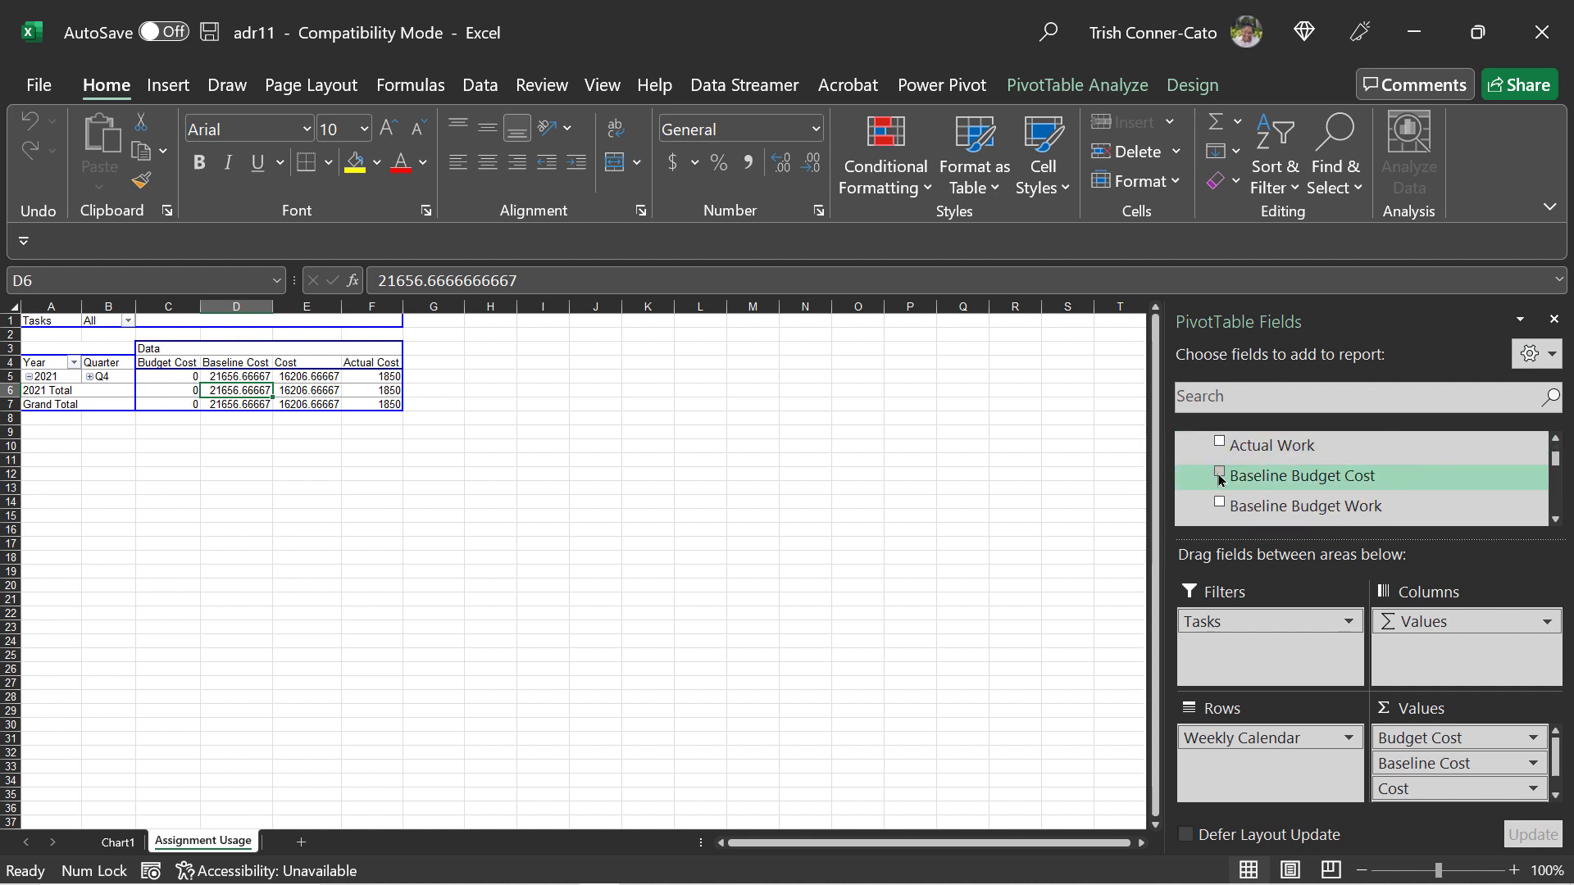
click(1219, 477)
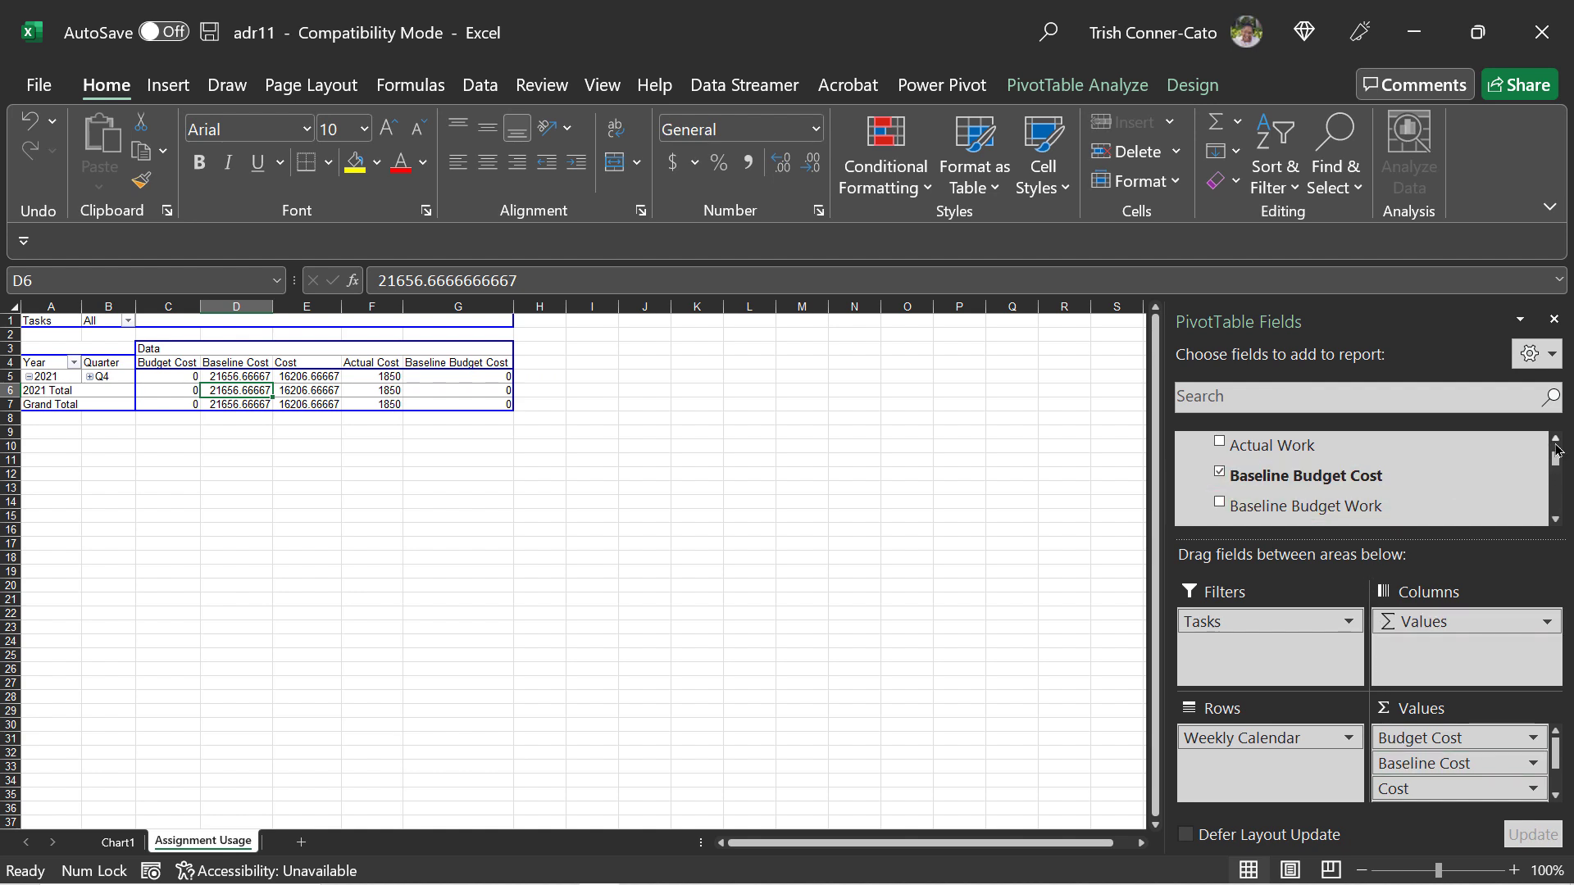
scroll(1557, 449, up, 3)
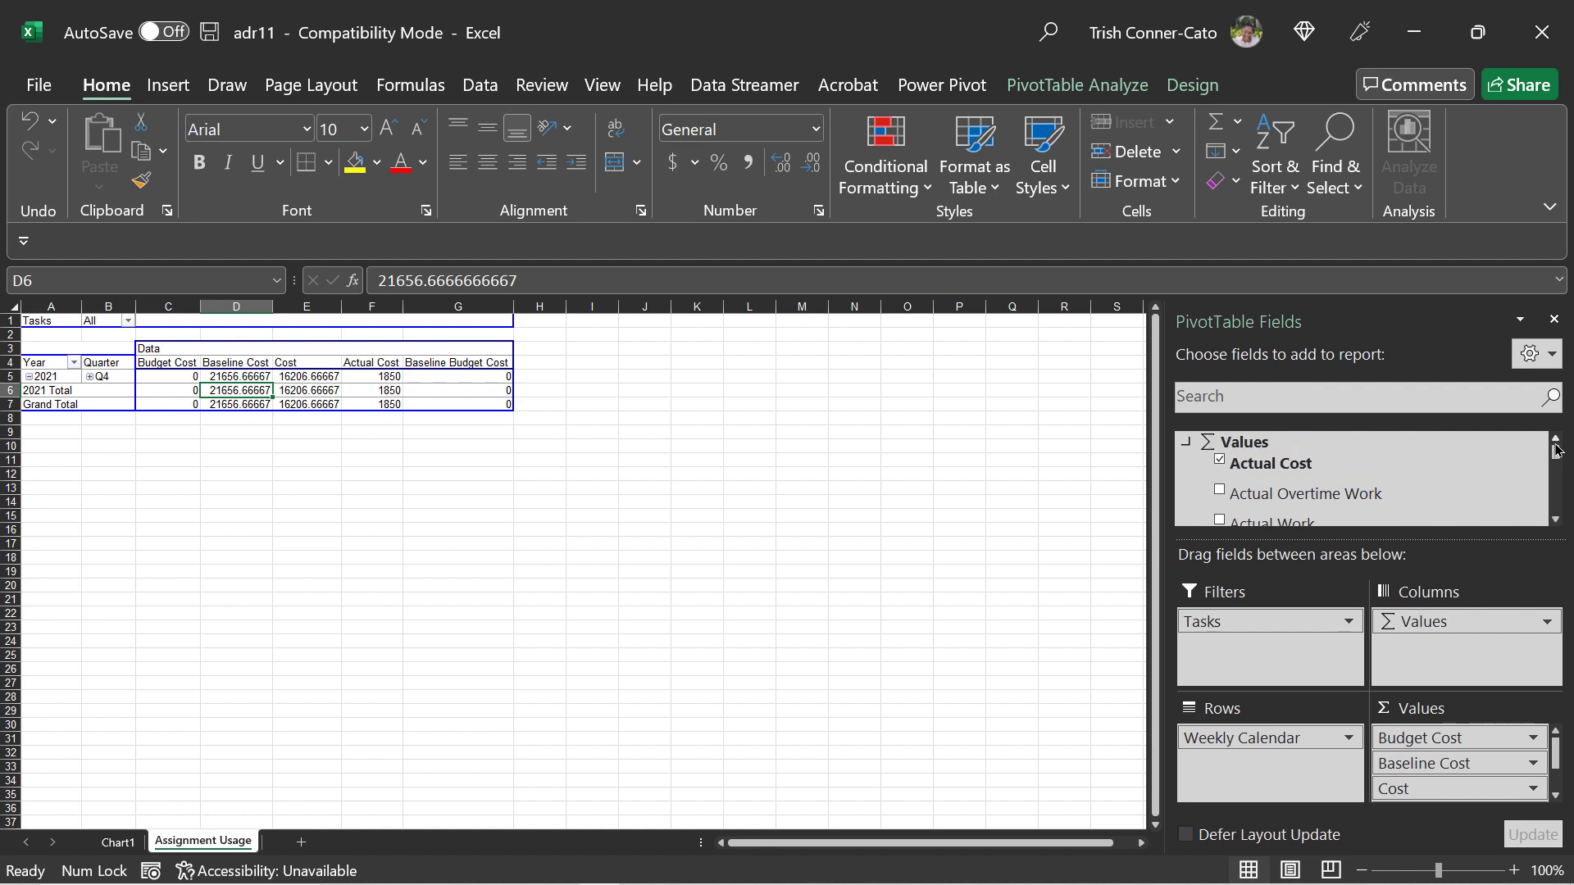
Collapse the Values fields and add the Resources field to the PivotTable rows
click(1182, 448)
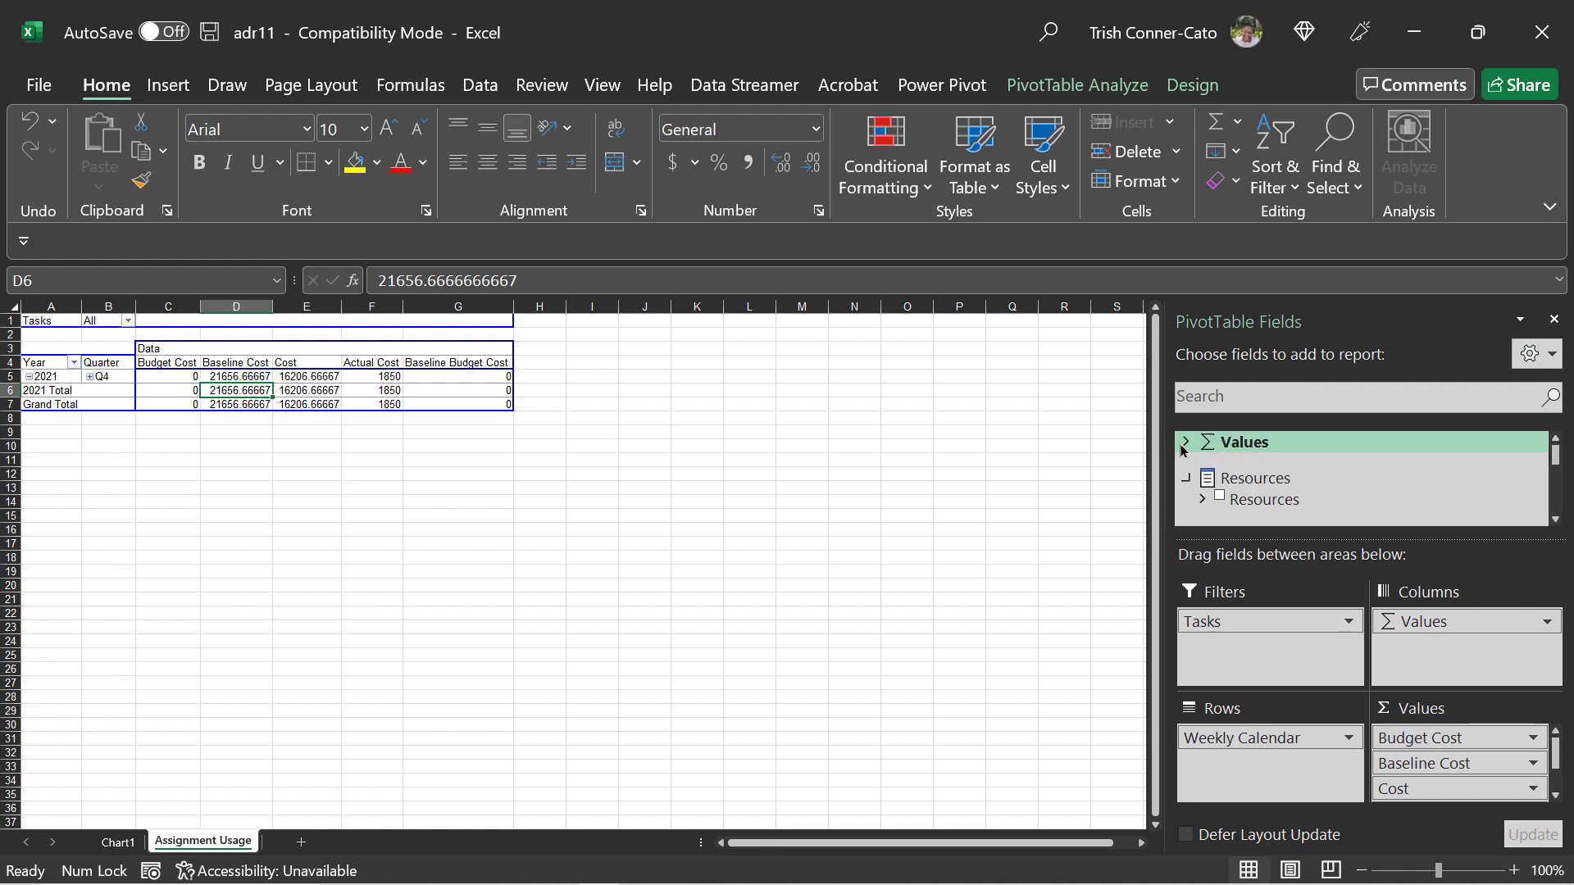
click(1203, 500)
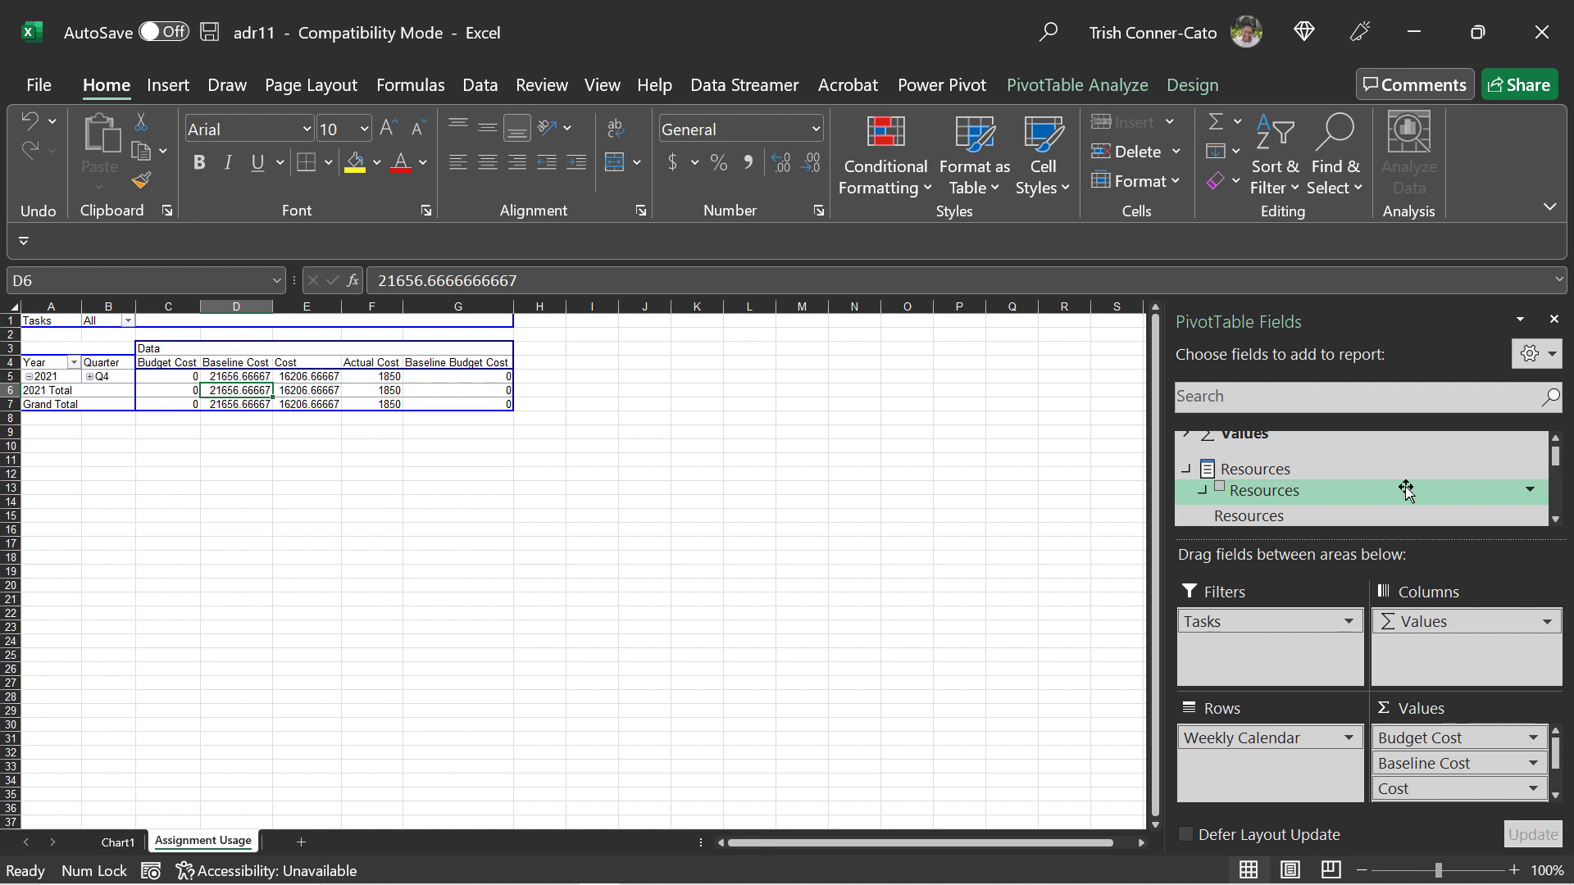
scroll(1436, 489, down, 1)
scroll(1436, 490, down, 1)
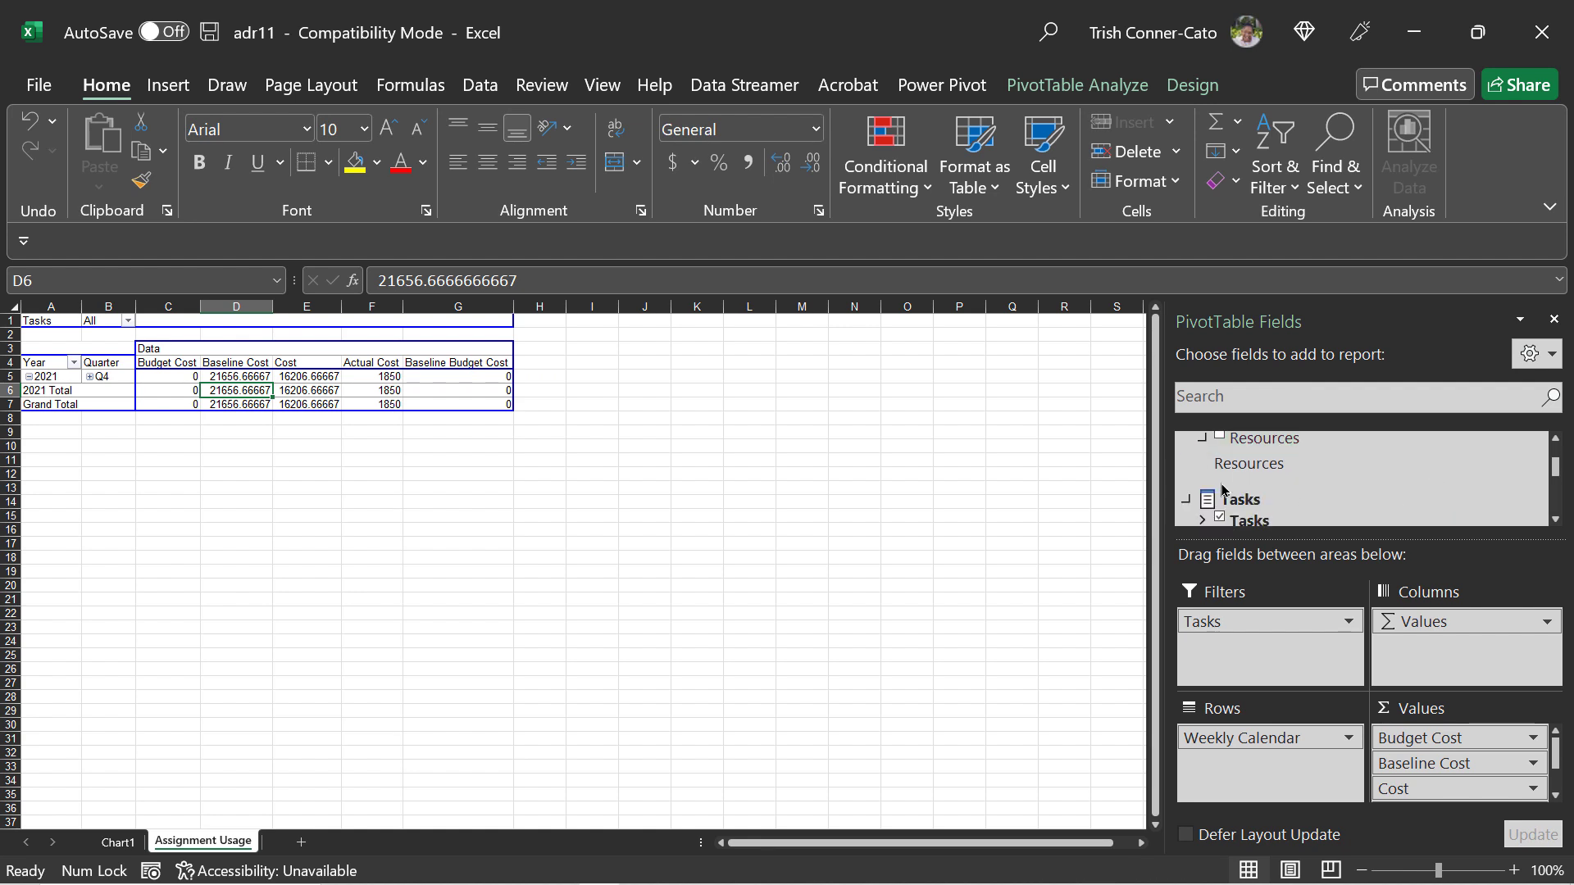
click(1220, 438)
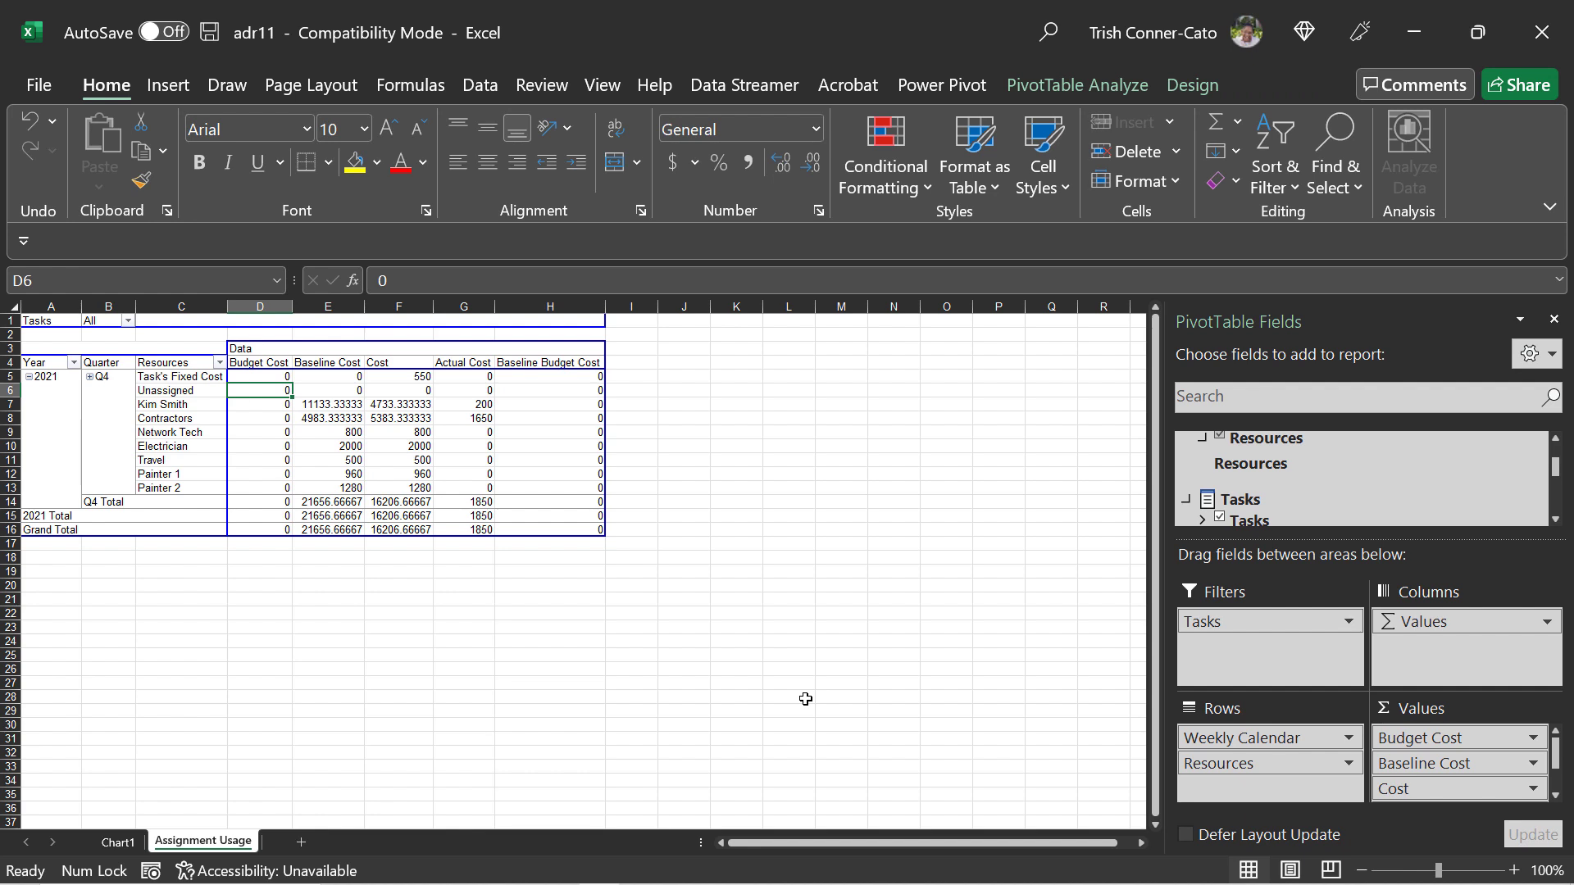
Close the Budget Cost Report workbook without saving and close the visual report creation dialog
click(1535, 47)
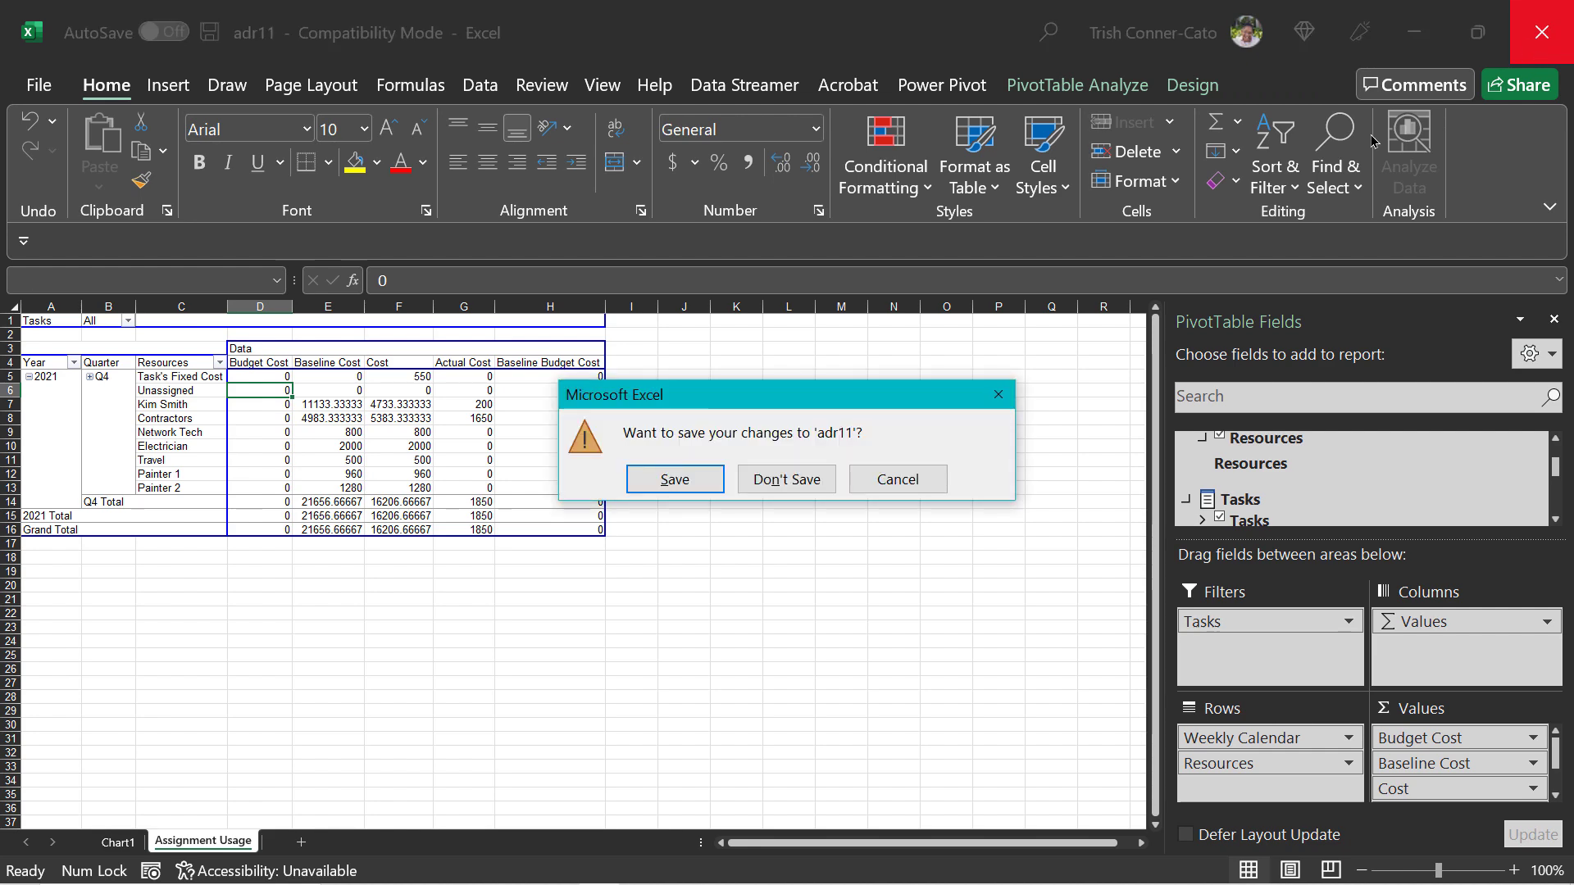
click(812, 487)
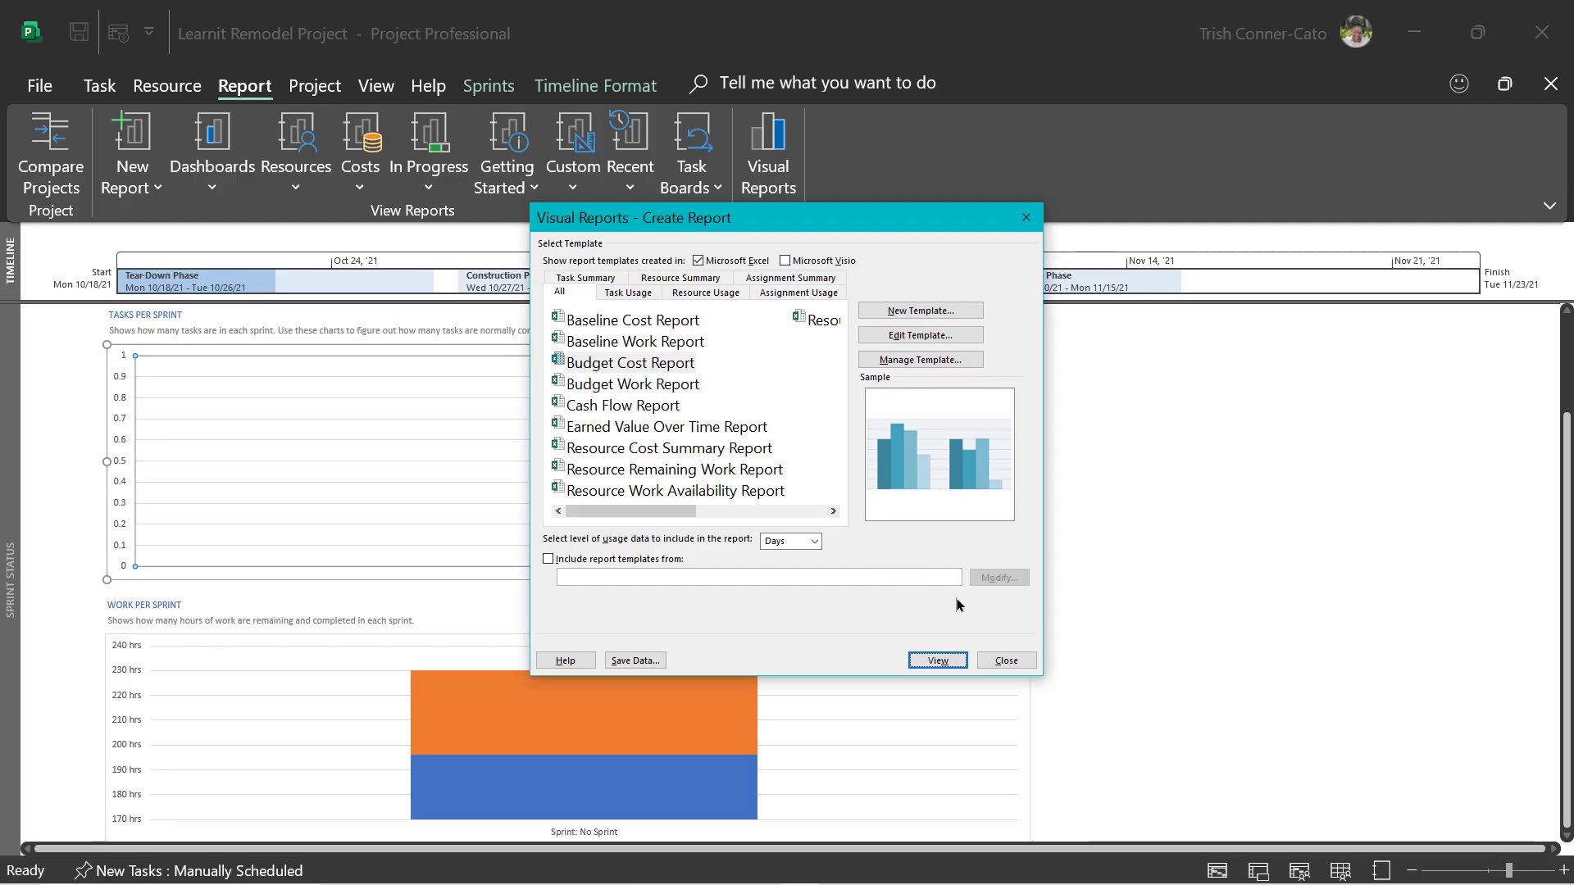
click(1006, 661)
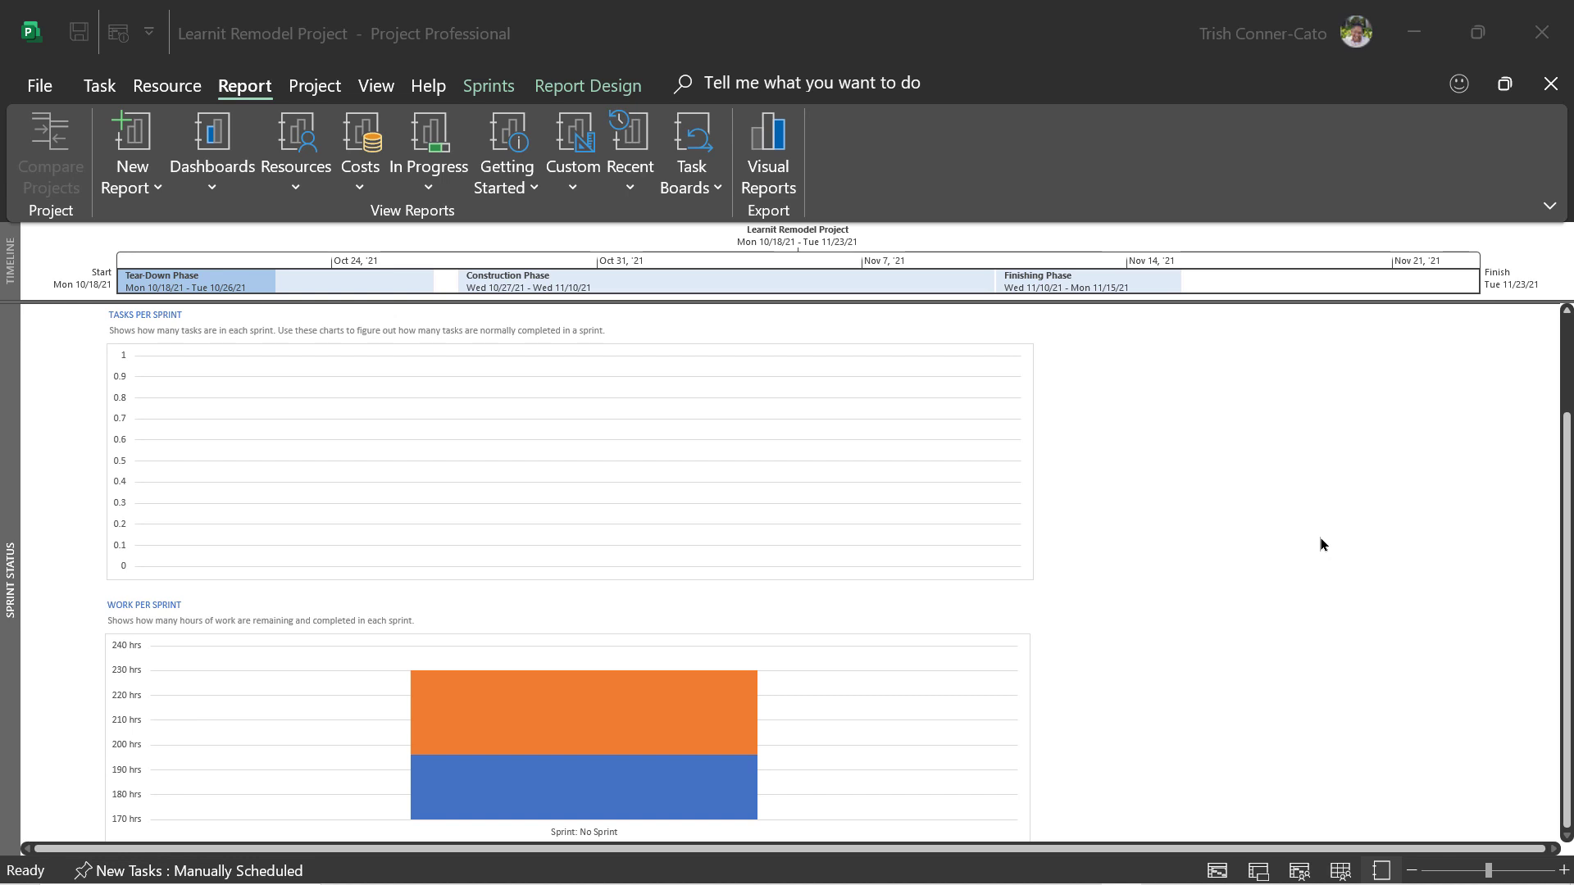
Generate the Baseline Cost Report from the Excel-only visual report templates and open its Assignment Usage sheet
click(774, 164)
click(774, 164)
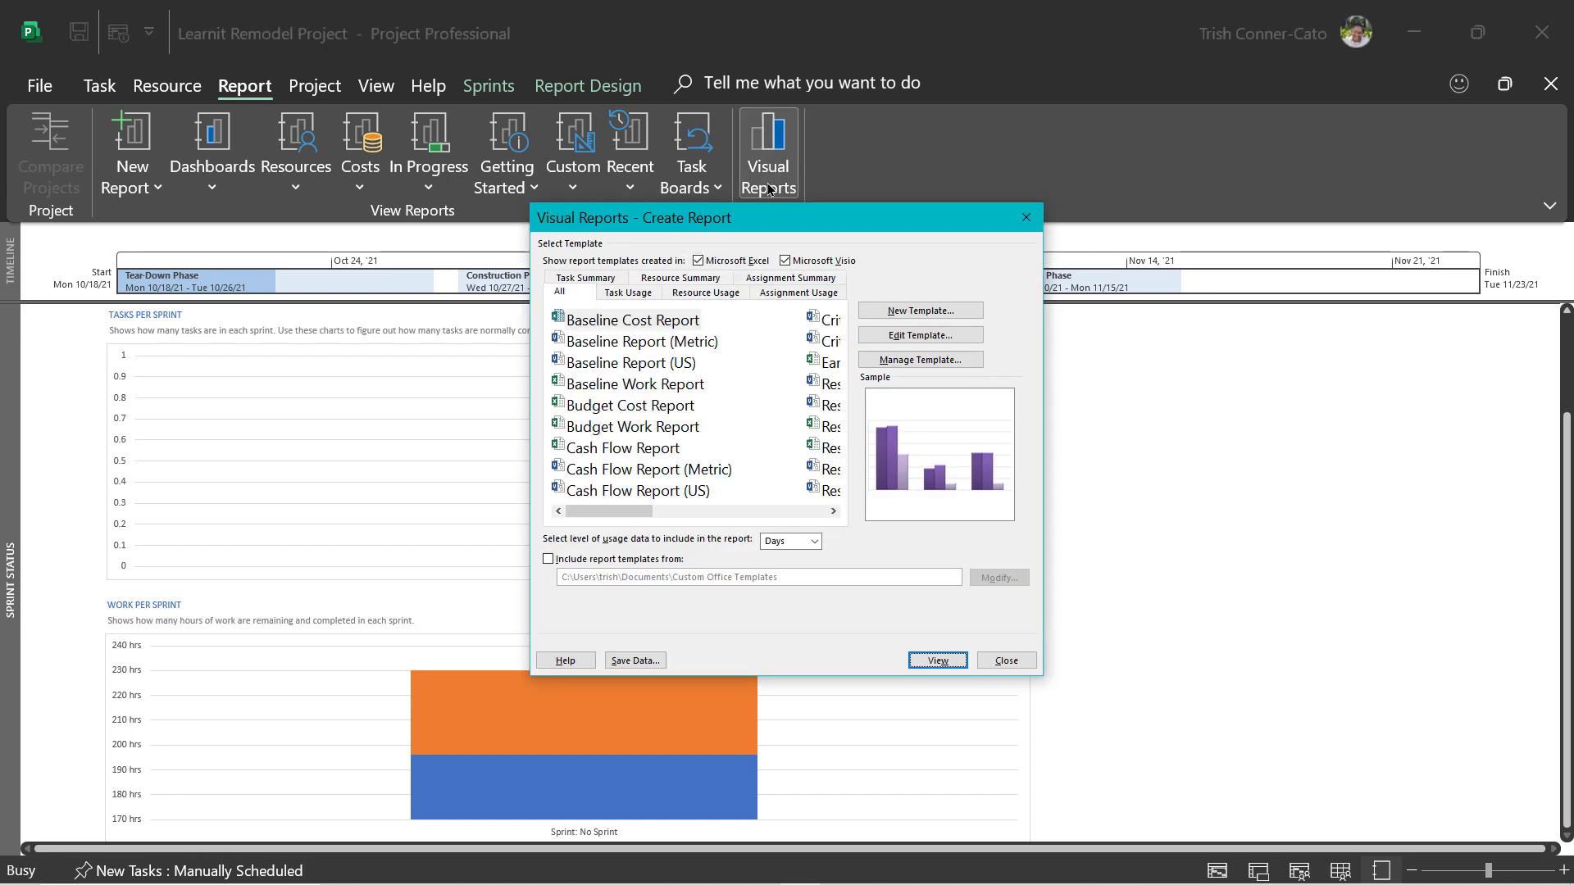
click(784, 260)
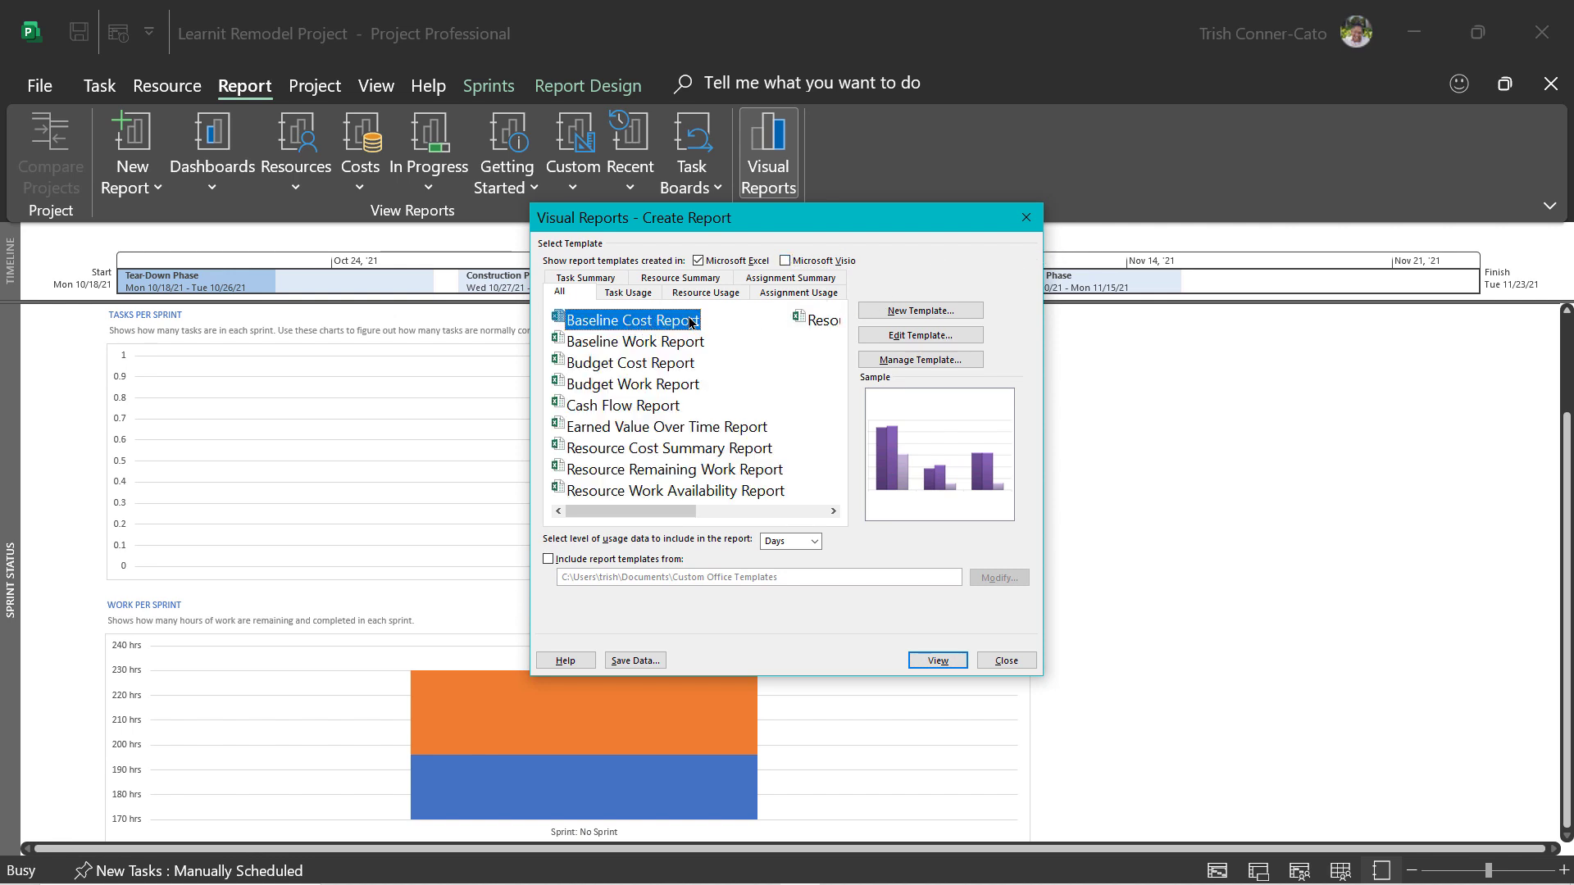
click(939, 662)
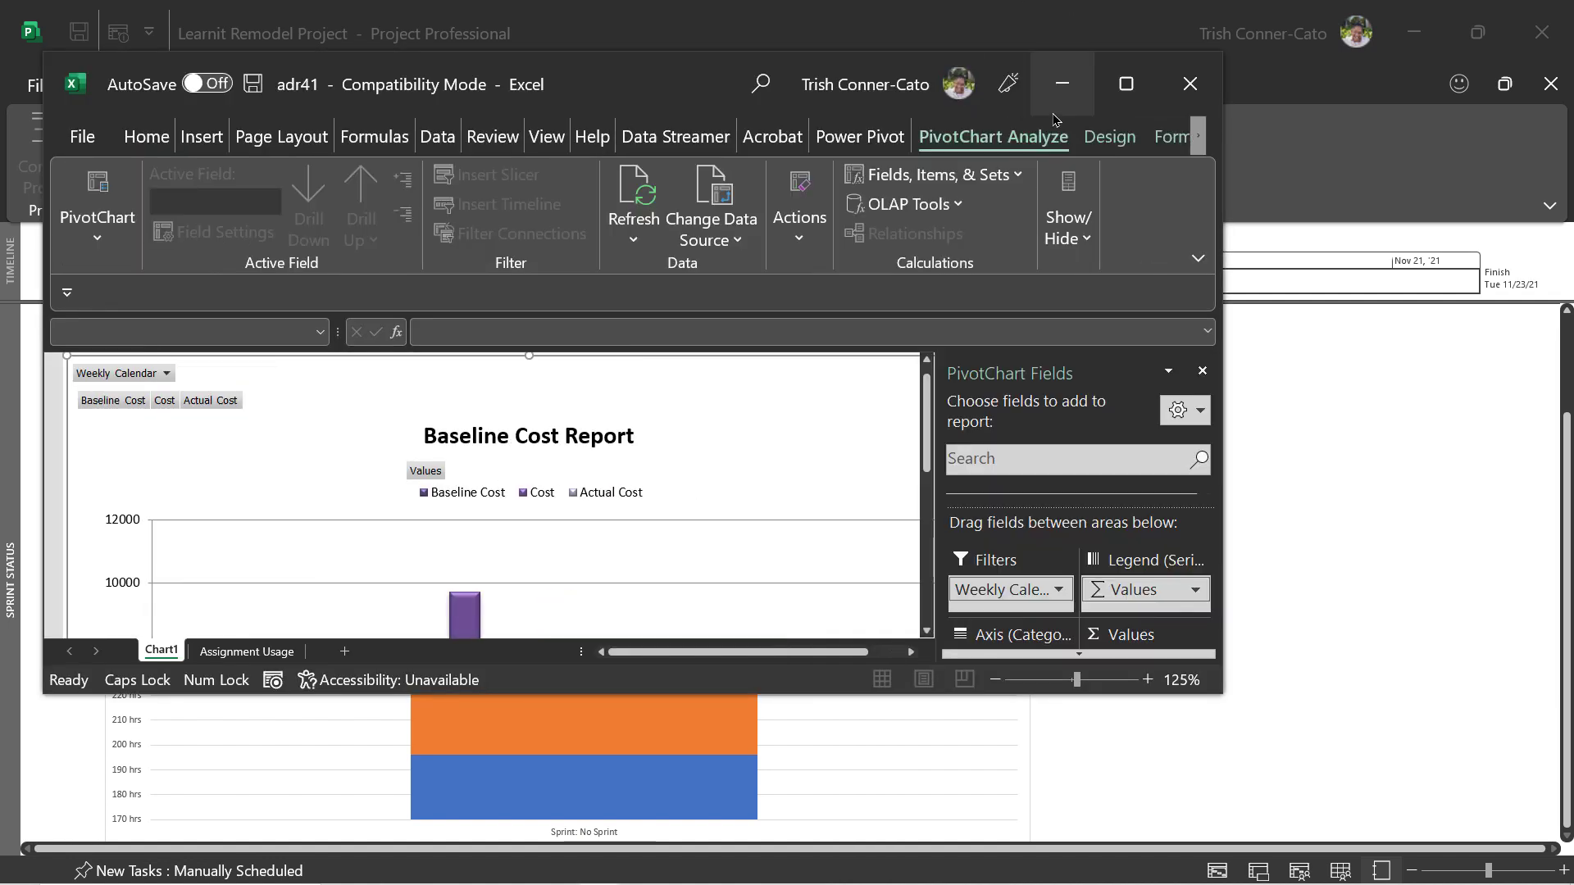
click(1127, 83)
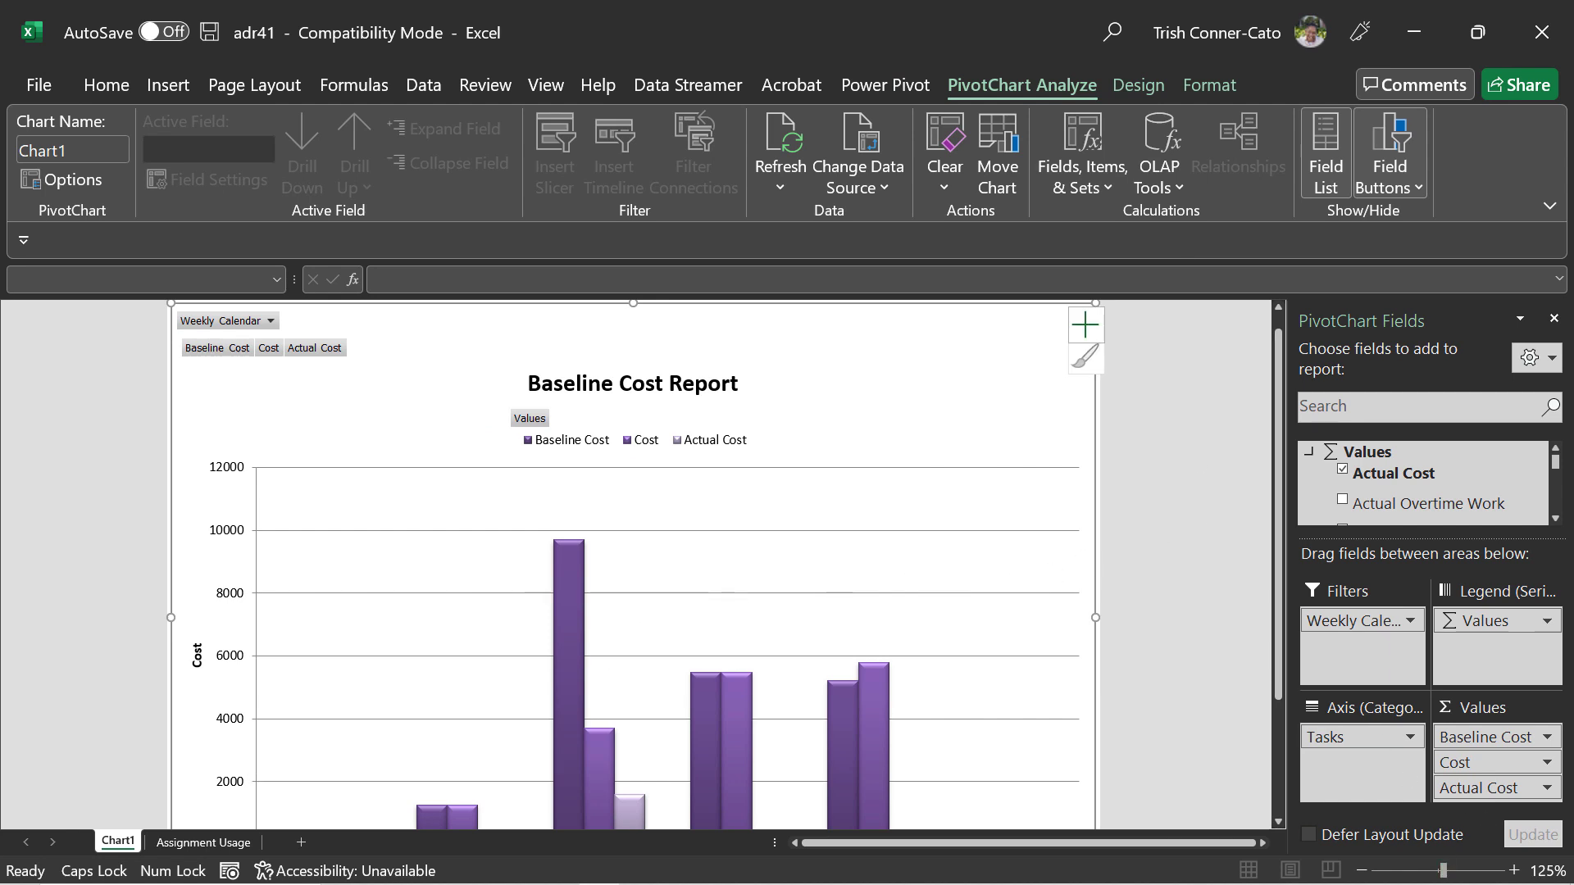
click(165, 844)
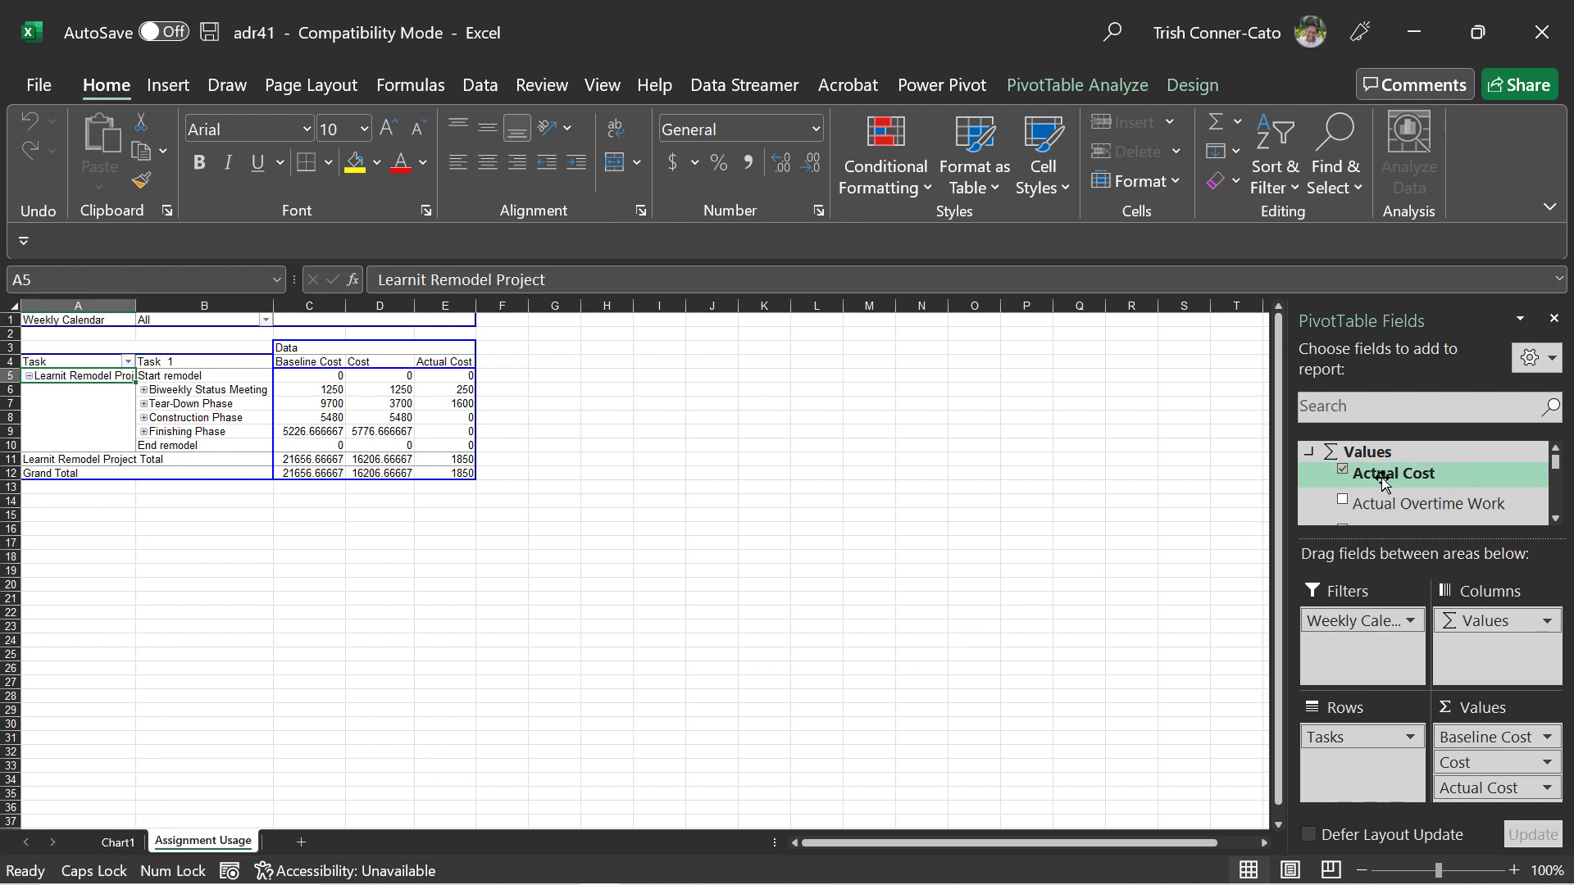
Add the Work field to the values of the Assignment Usage PivotTable
click(1555, 520)
click(1556, 520)
click(1556, 520)
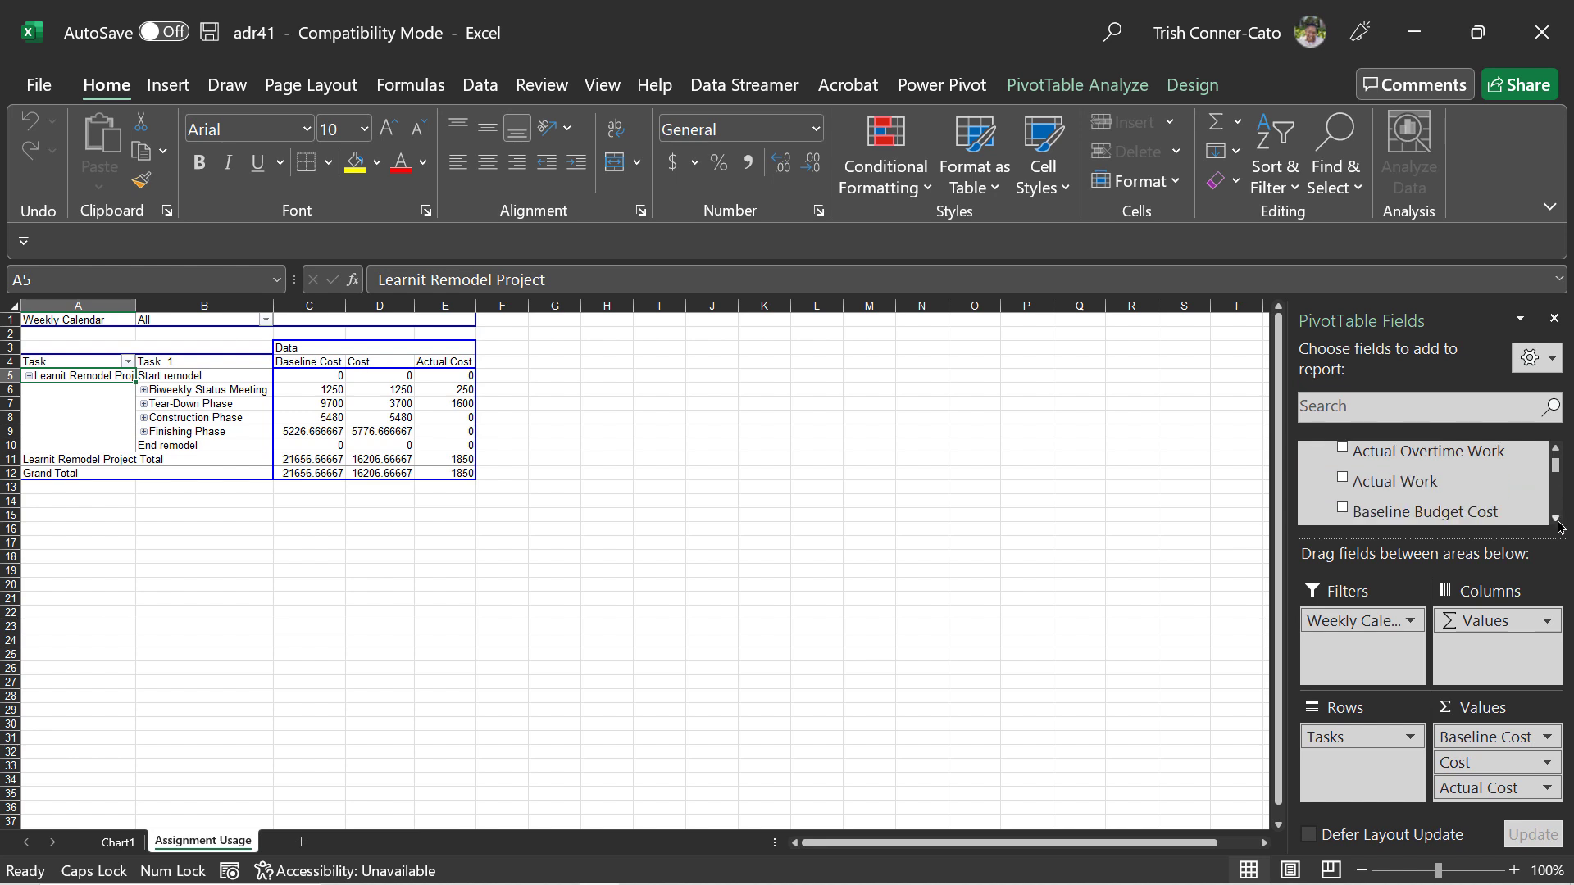
click(1556, 520)
click(1555, 519)
click(1556, 520)
click(1555, 520)
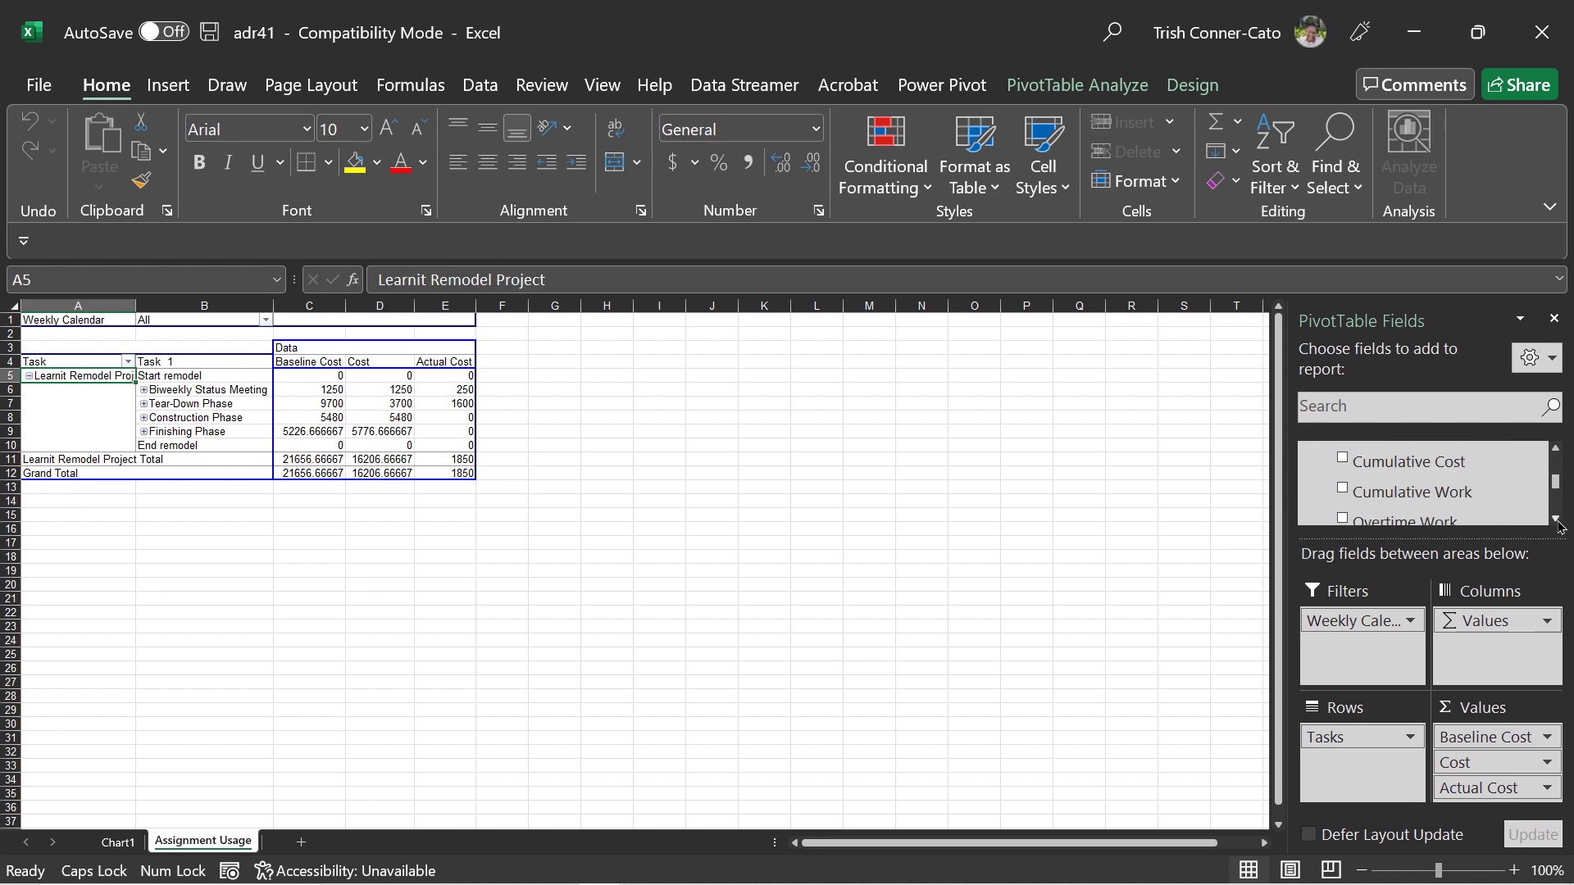
click(1556, 519)
click(1555, 519)
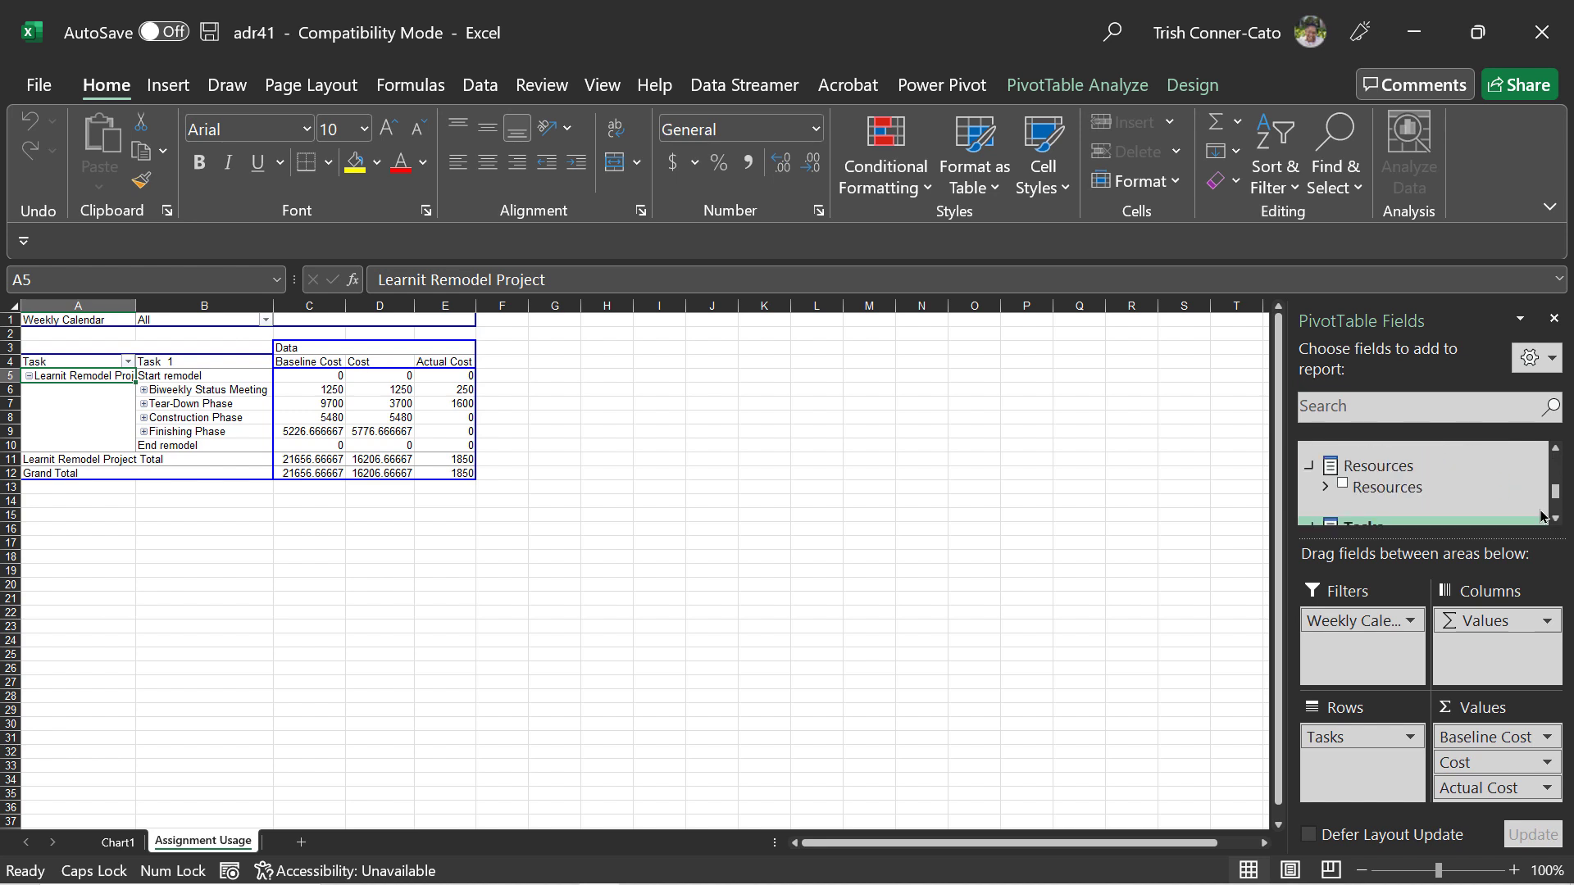
click(1555, 449)
click(1555, 449)
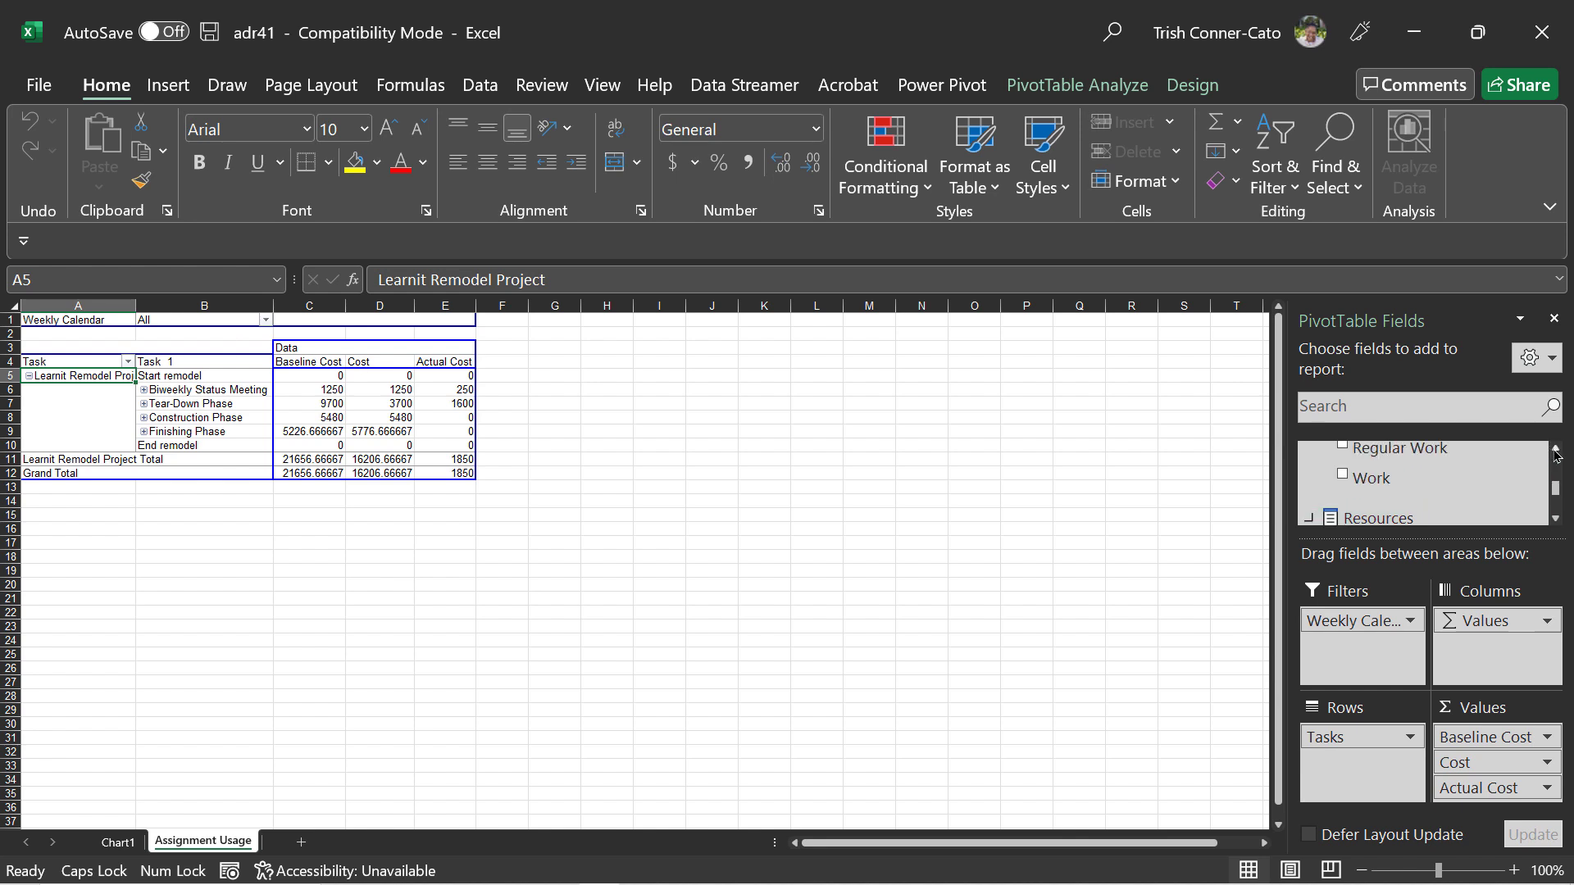
click(1345, 478)
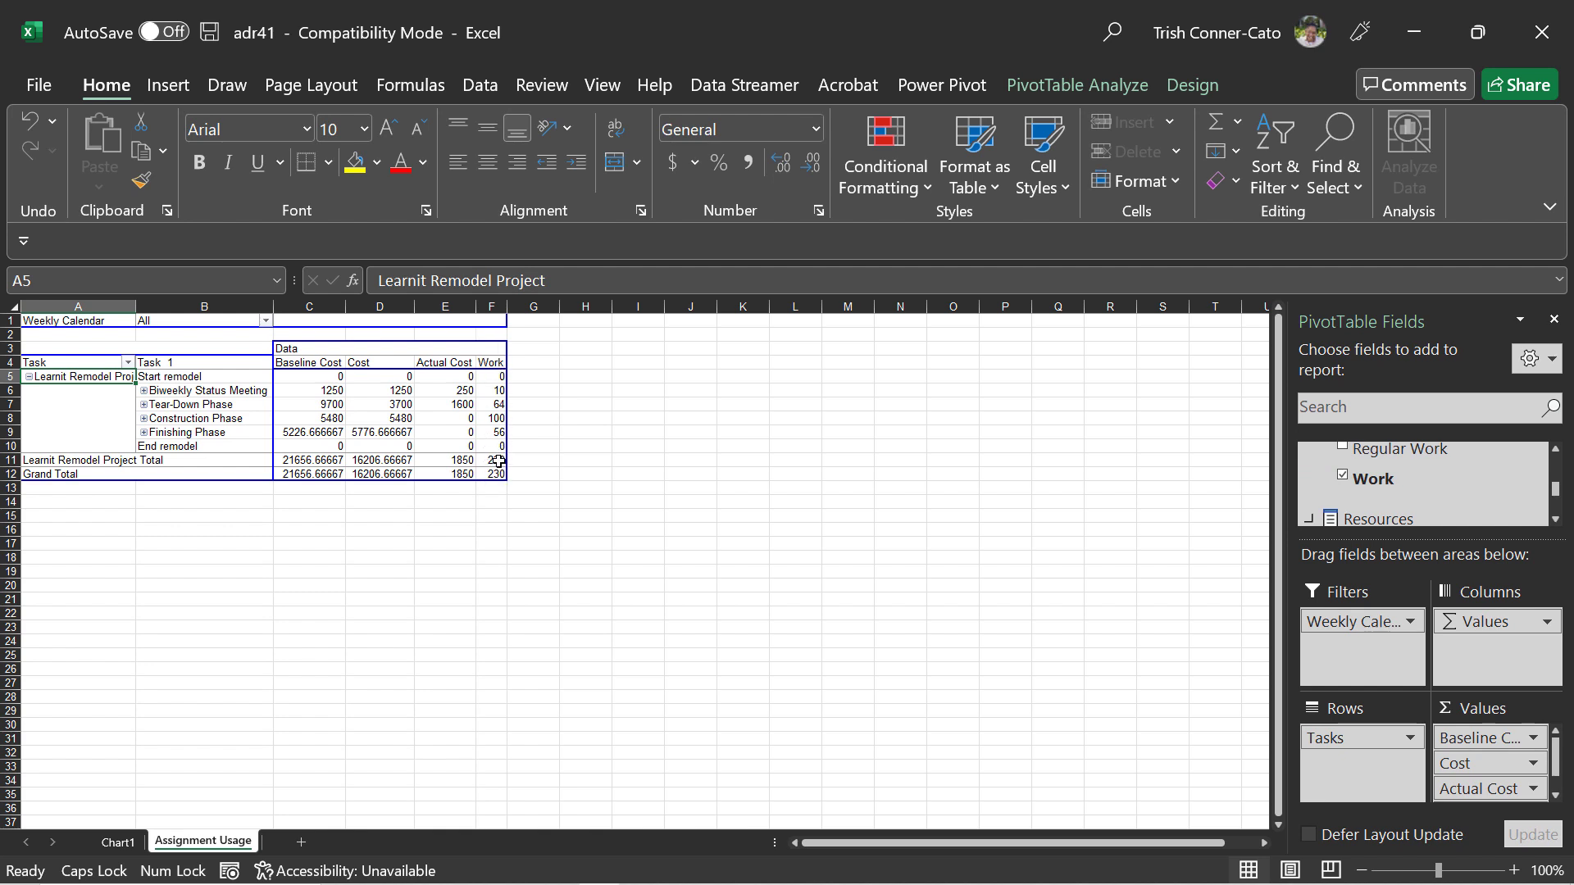
Add the Resources field to the PivotTable rows beneath Tasks
click(1553, 521)
click(1553, 521)
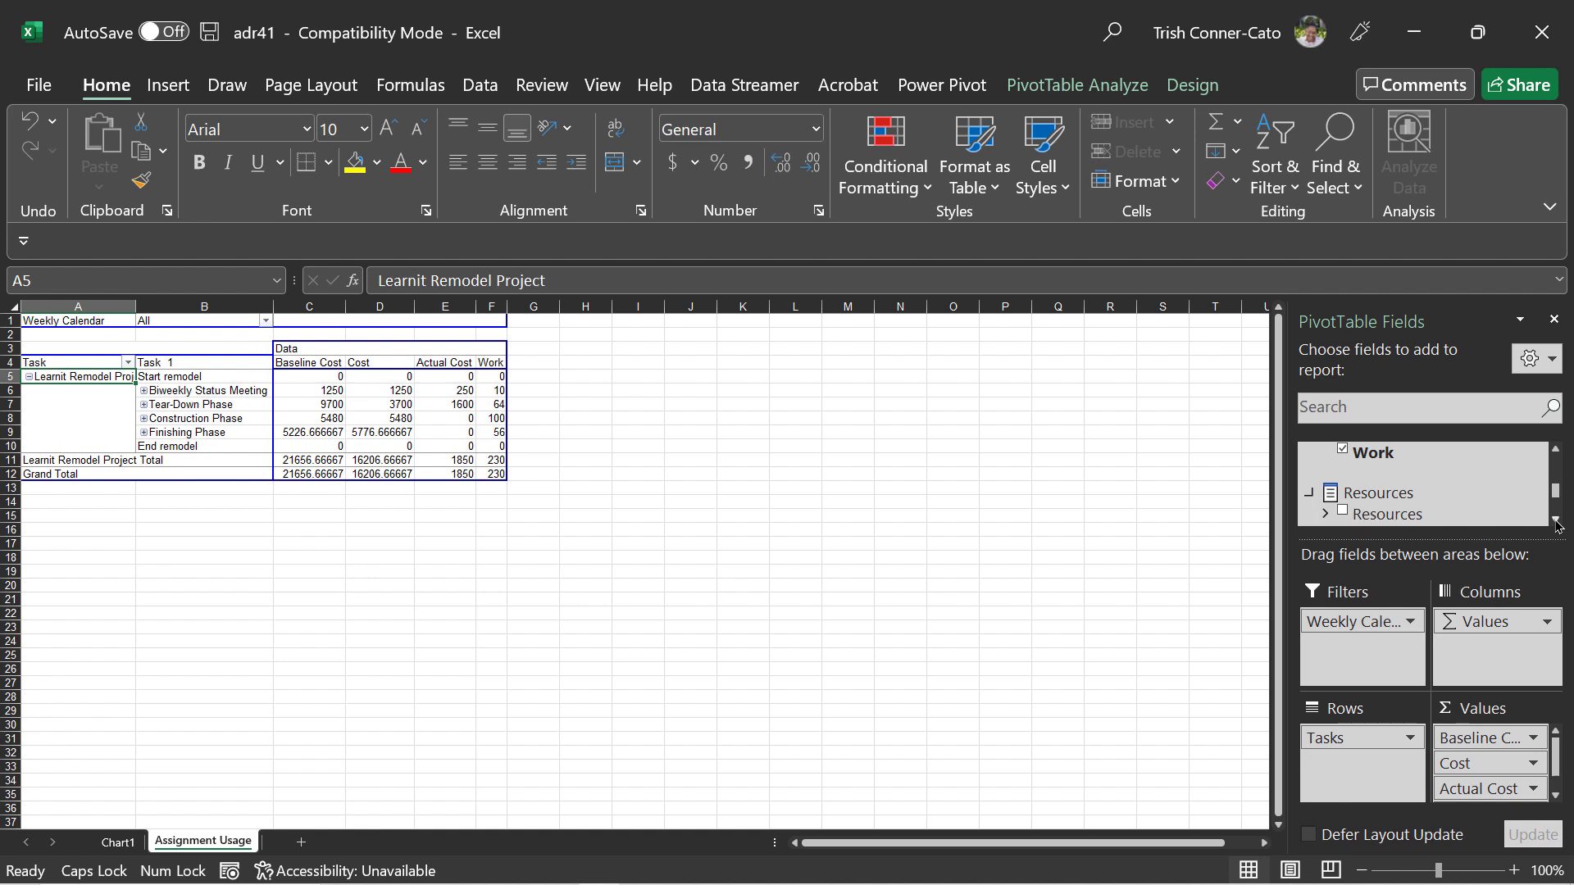
click(1554, 520)
click(1553, 520)
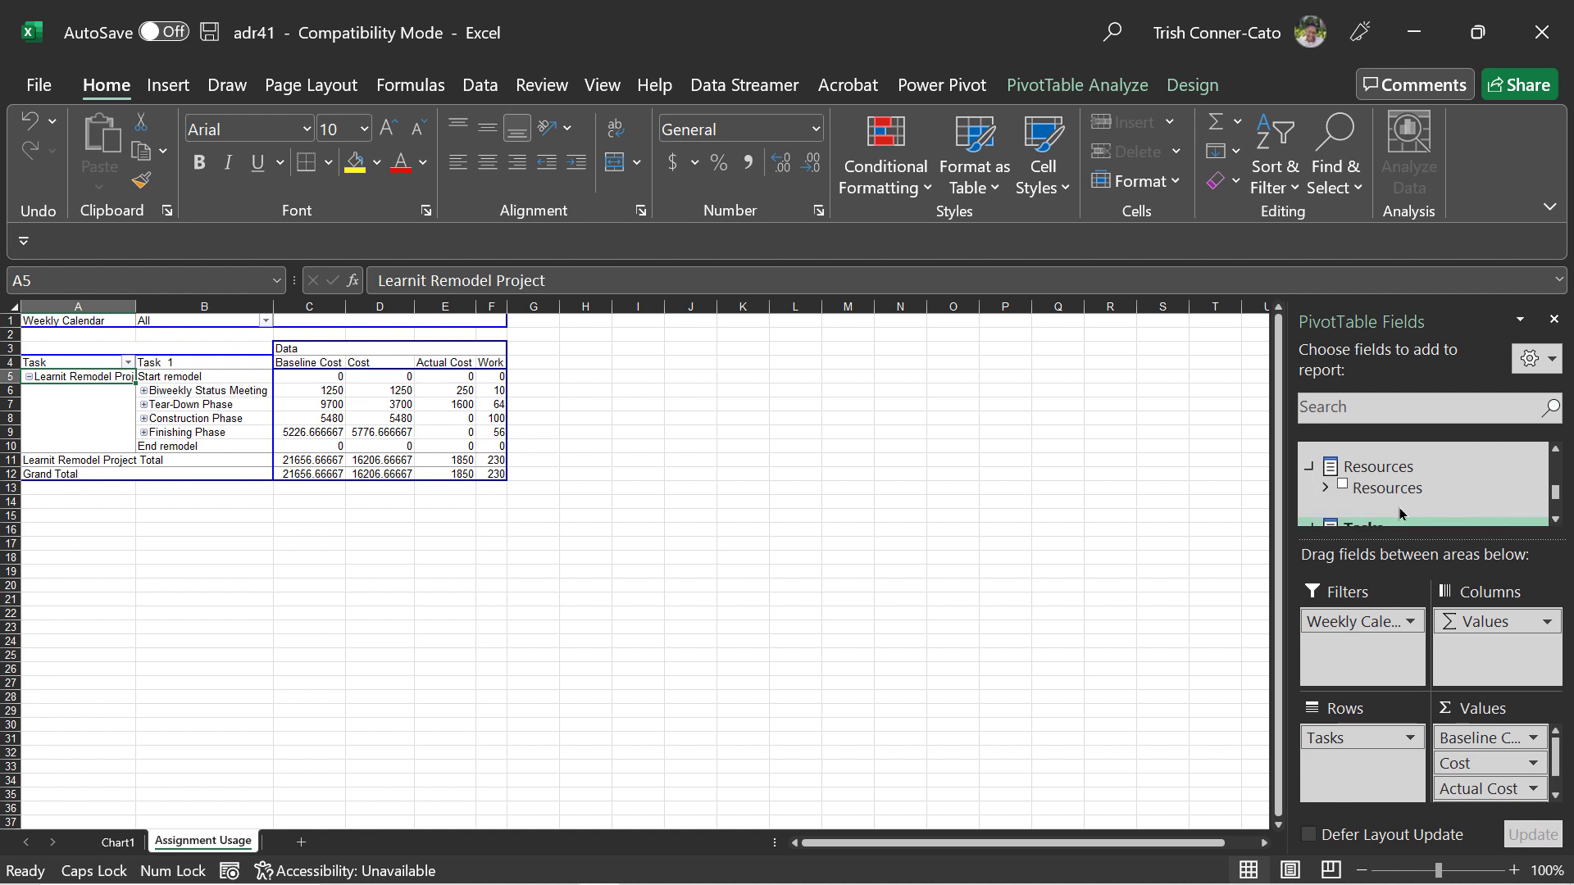
click(1343, 486)
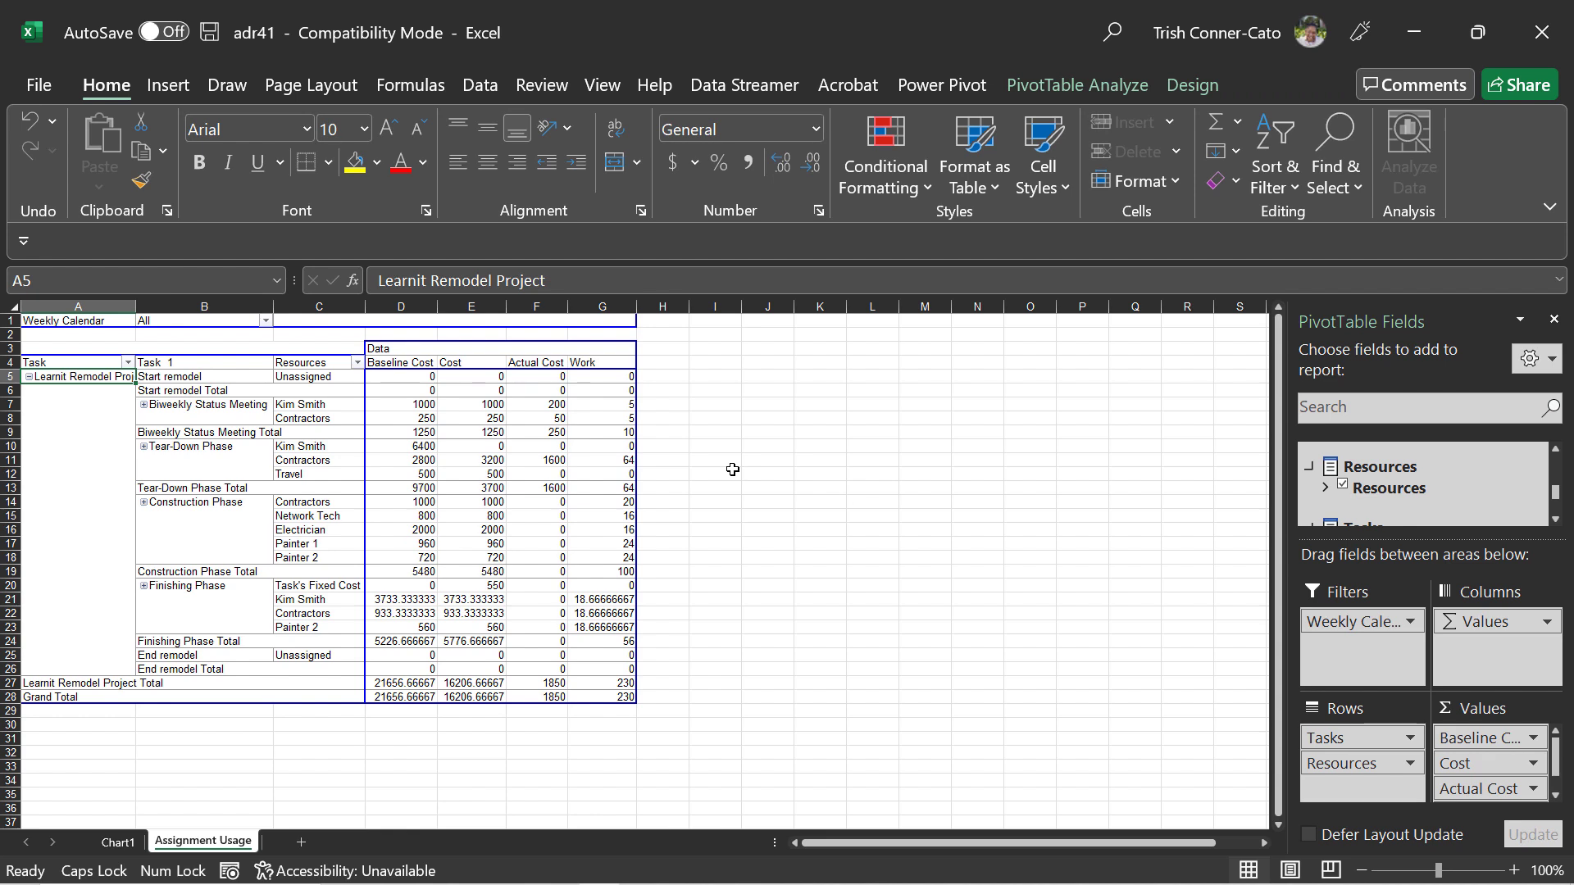
Save the workbook as an Excel Template named CUSTOM BASELINE COST REPORT in Custom Office Templates, clearing the external data before saving
key(F12)
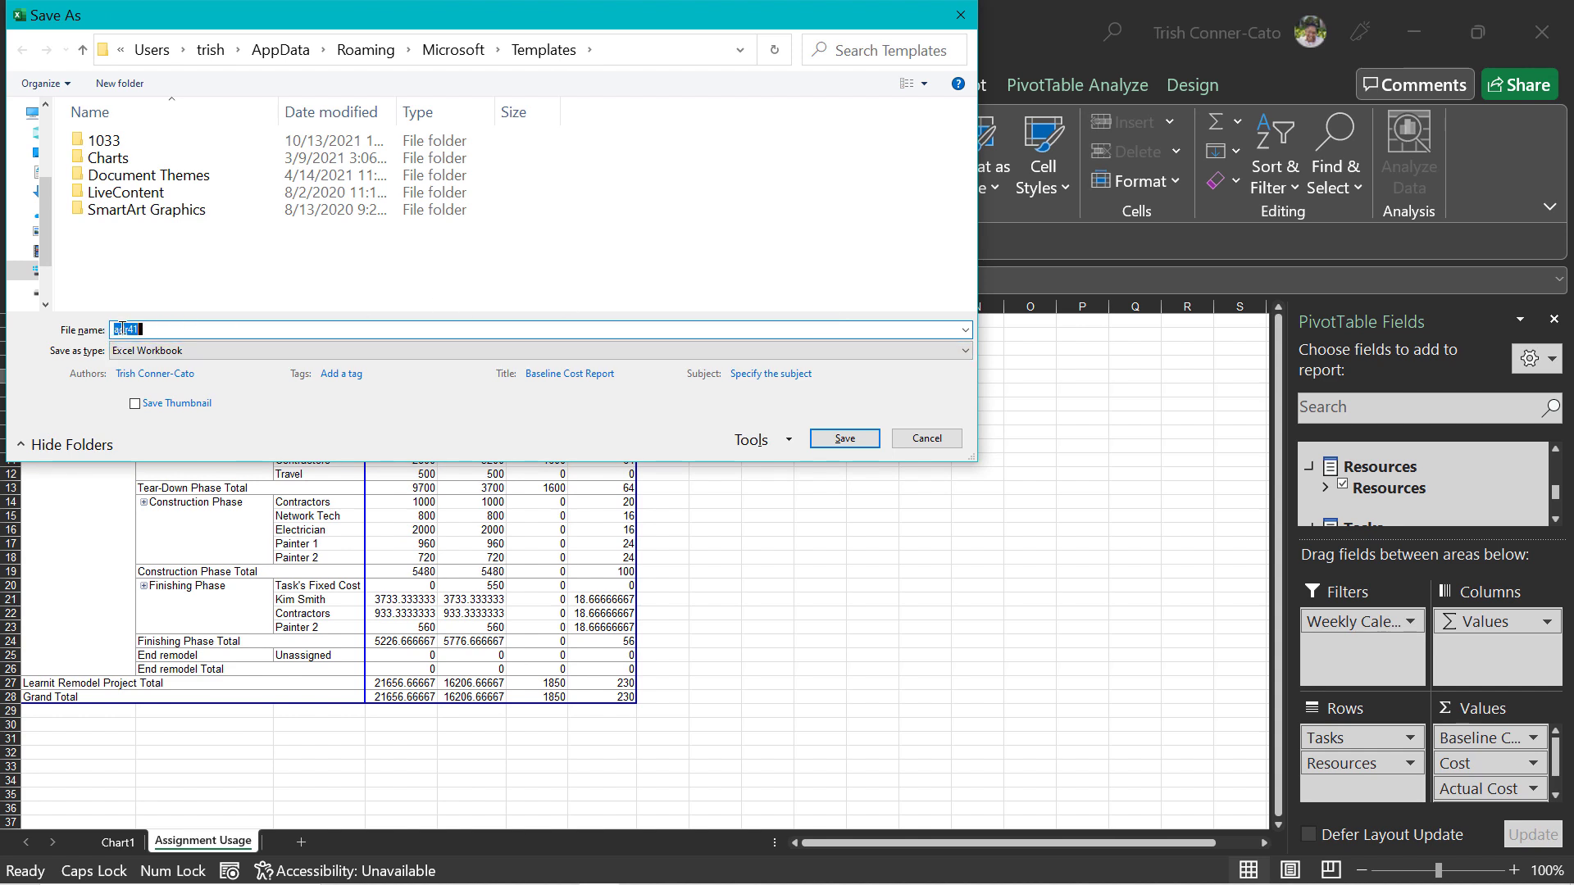
click(161, 356)
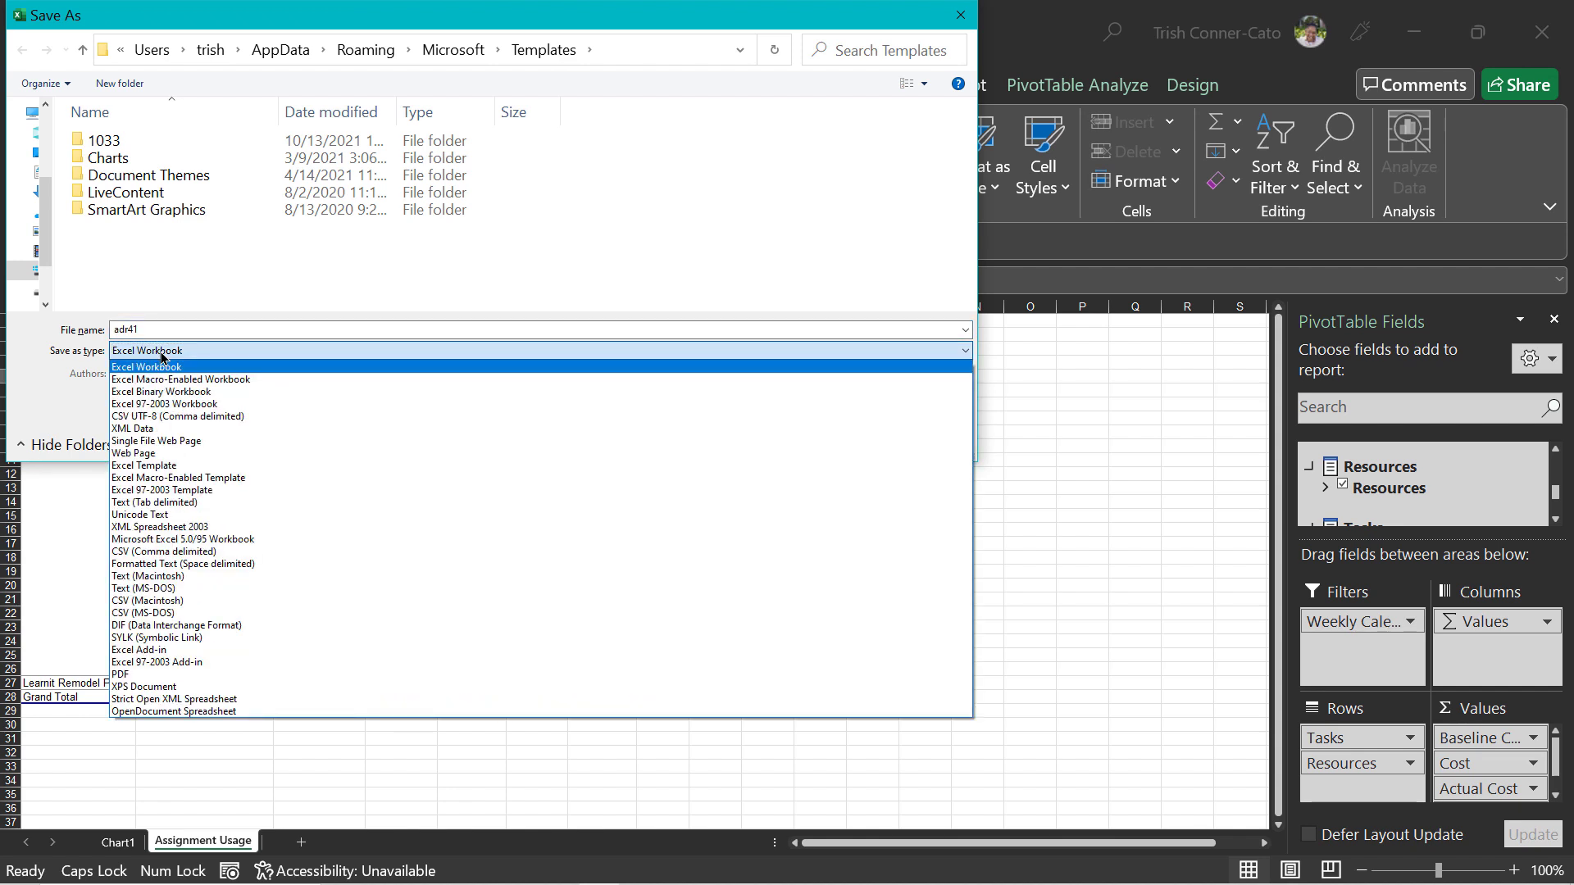
click(152, 465)
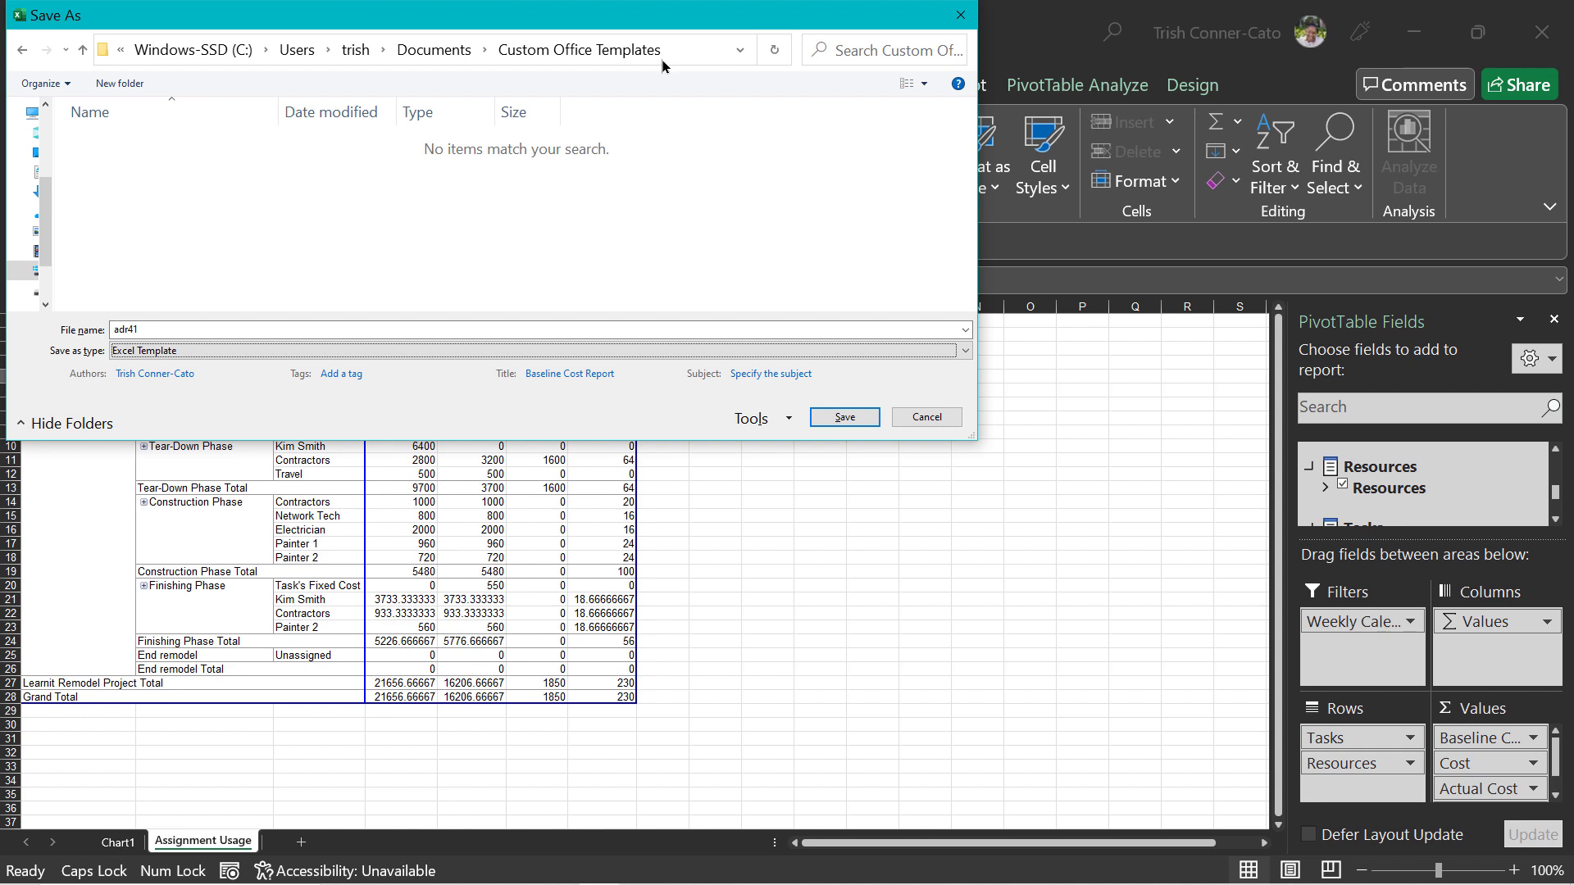
double_click(146, 332)
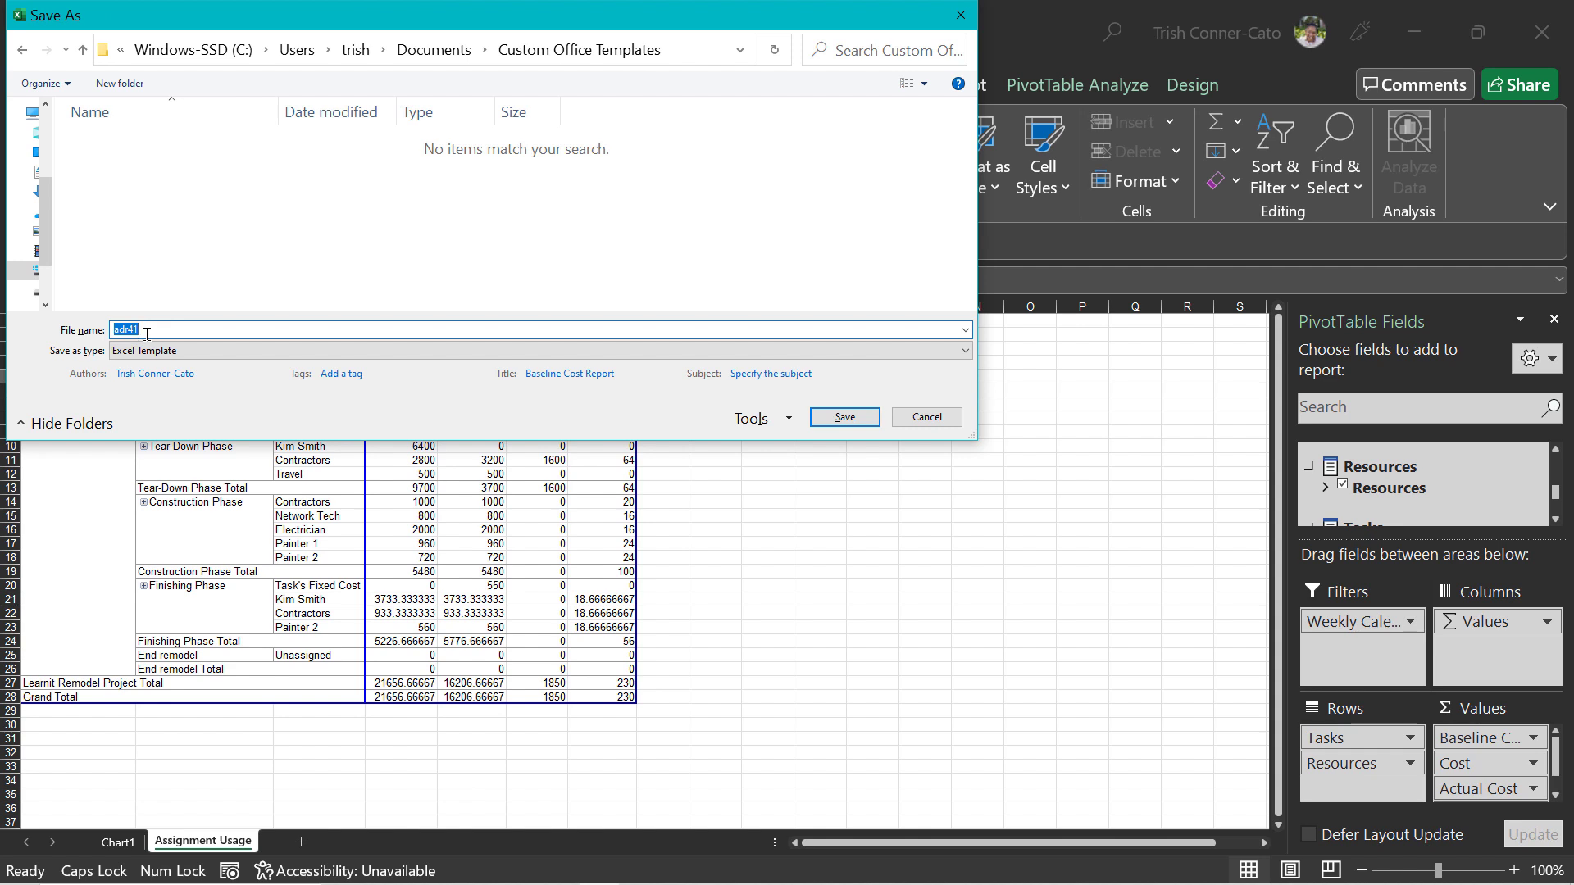
key(Caps_Lock)
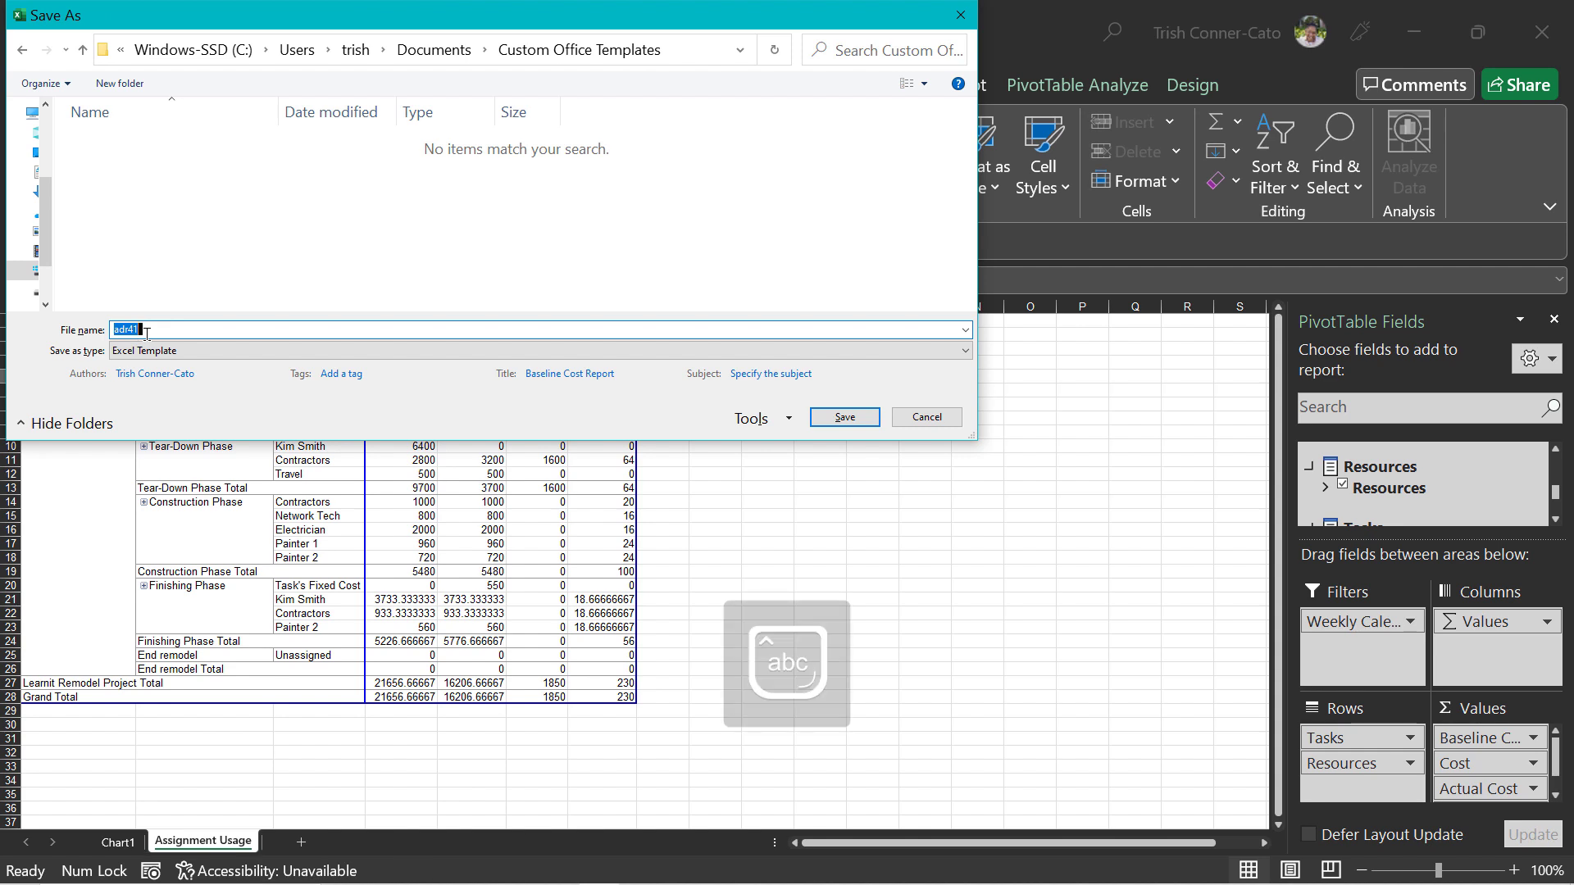
text(cus)
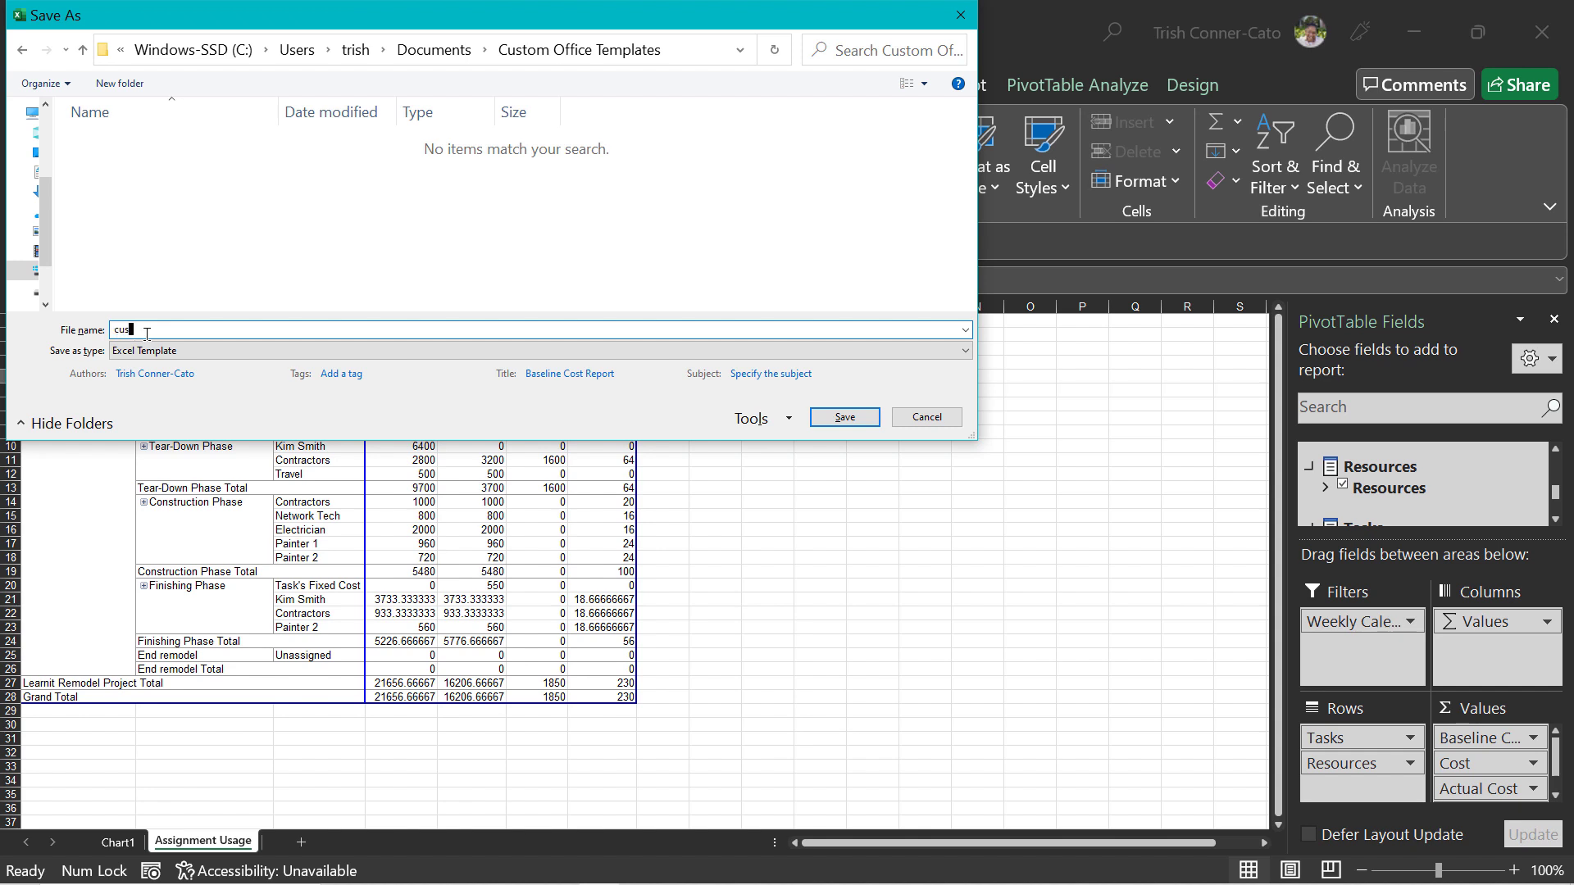
key(BackSpace)
key(Caps_Lock)
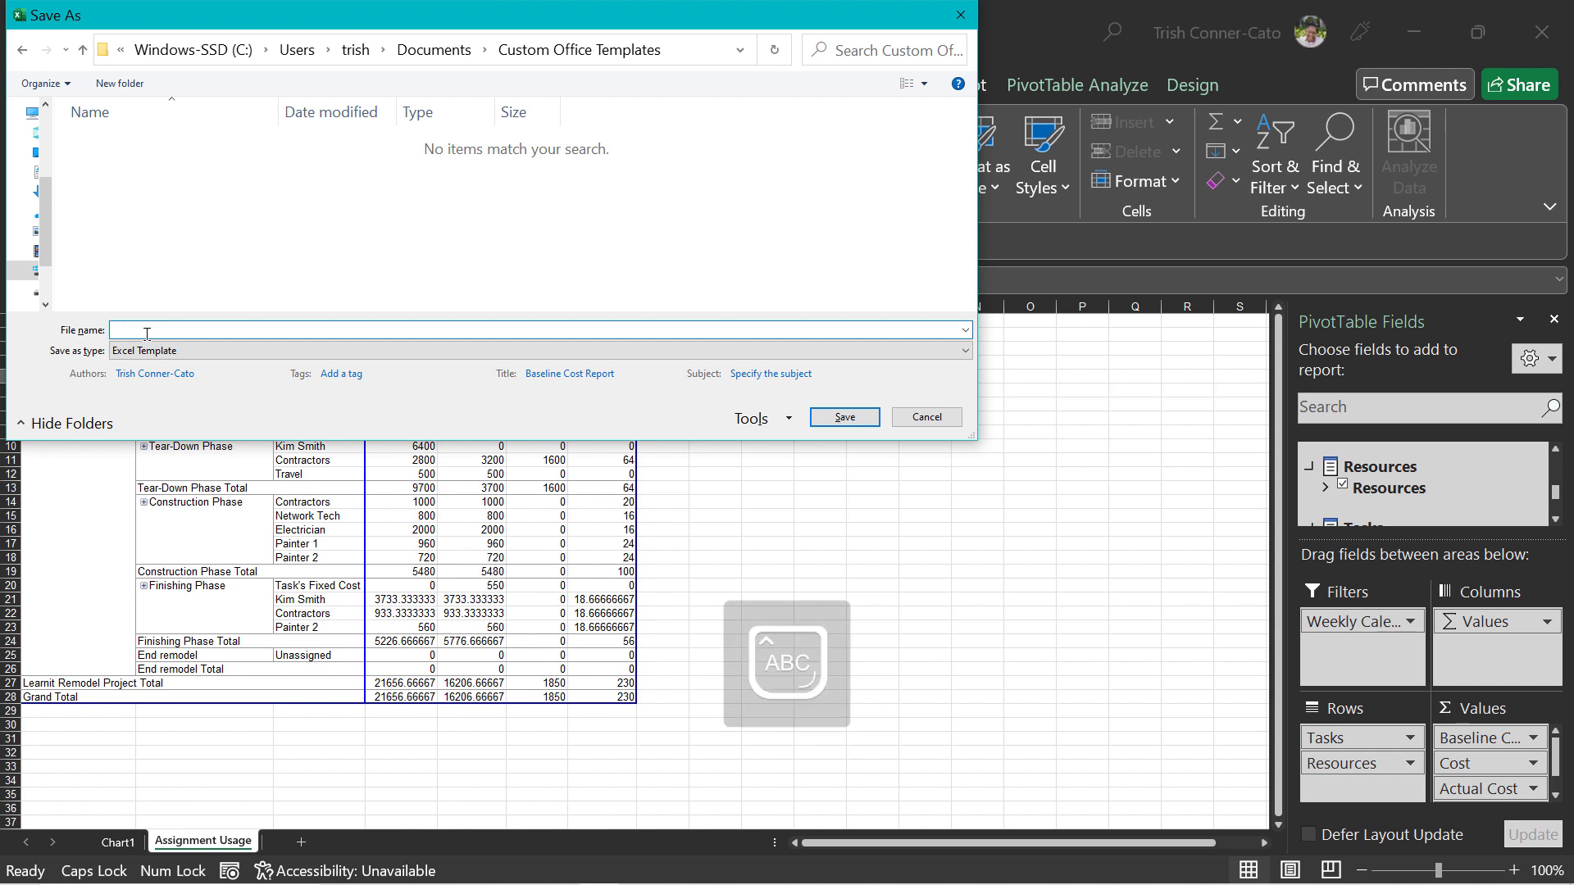
text(CUSTOM)
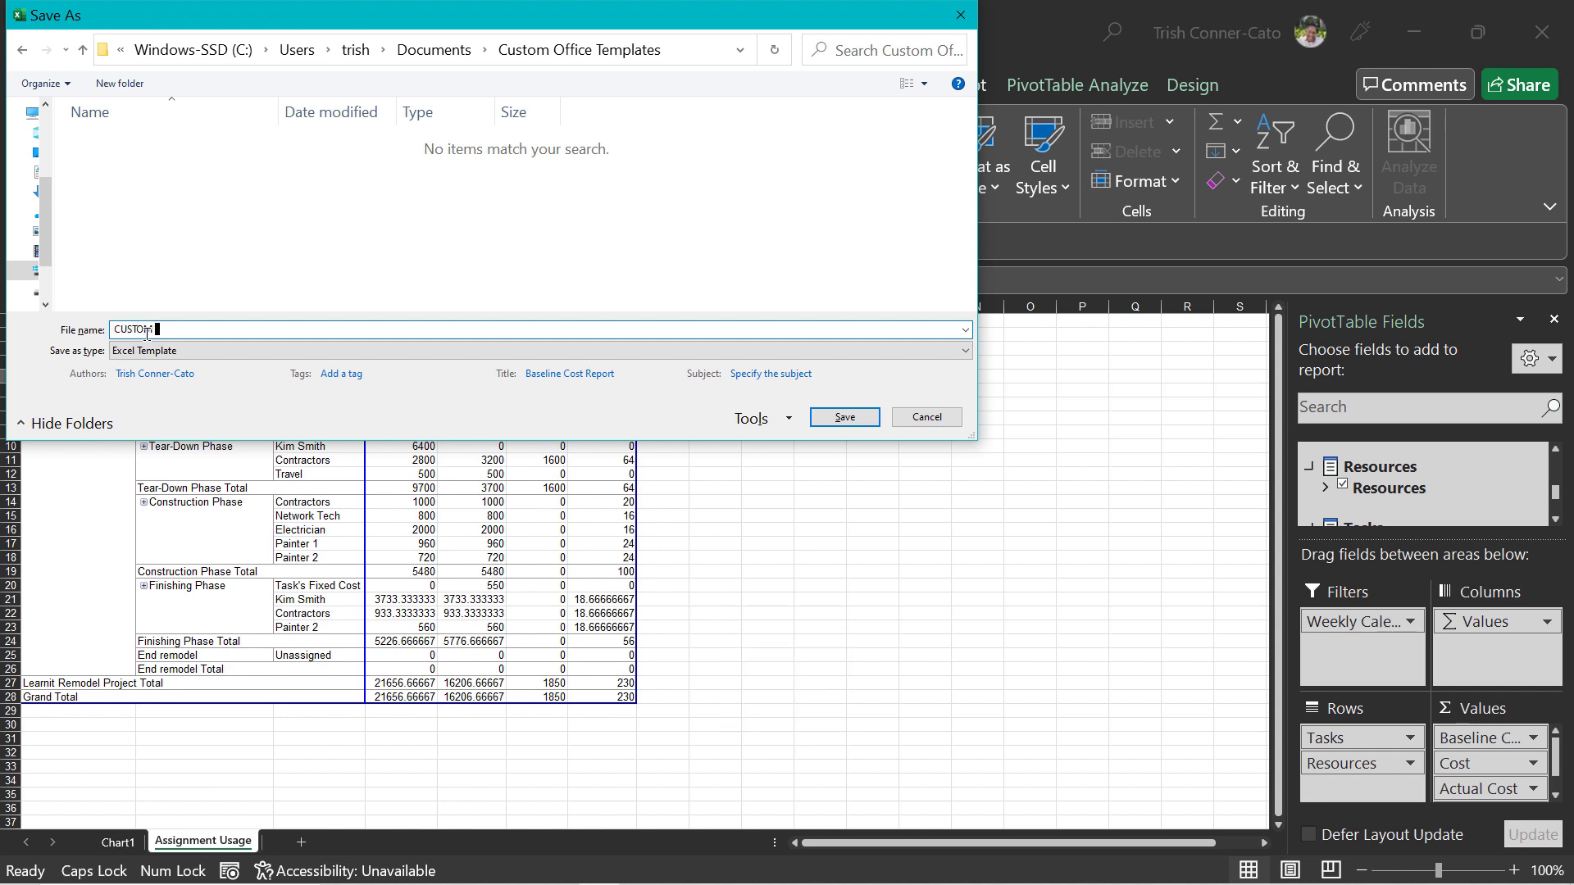
text( BASELINE COST REPORT)
click(844, 420)
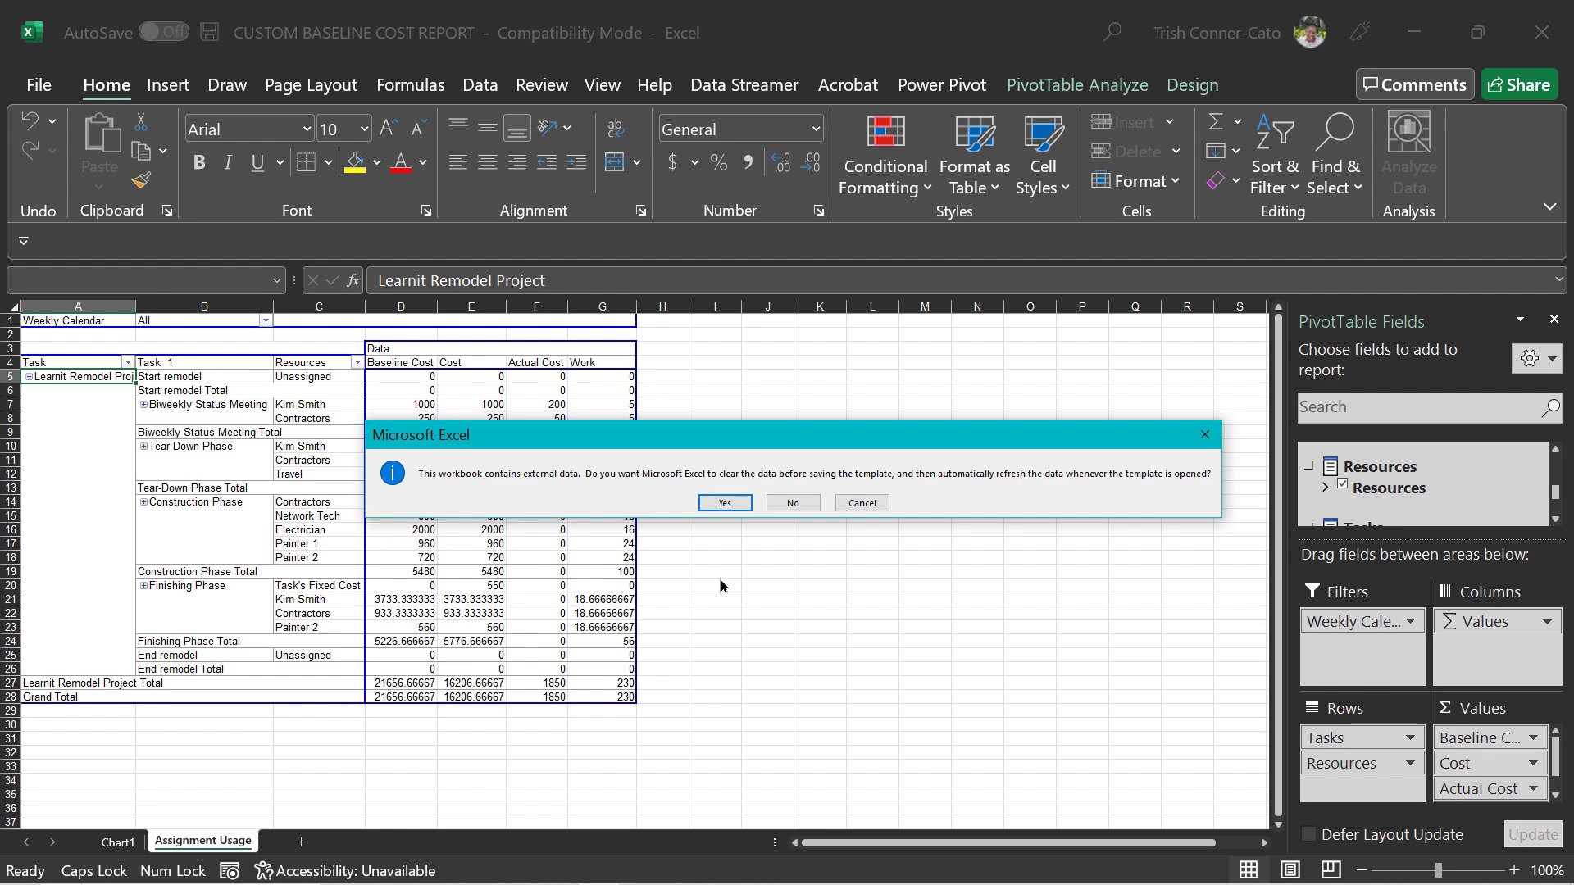
click(731, 505)
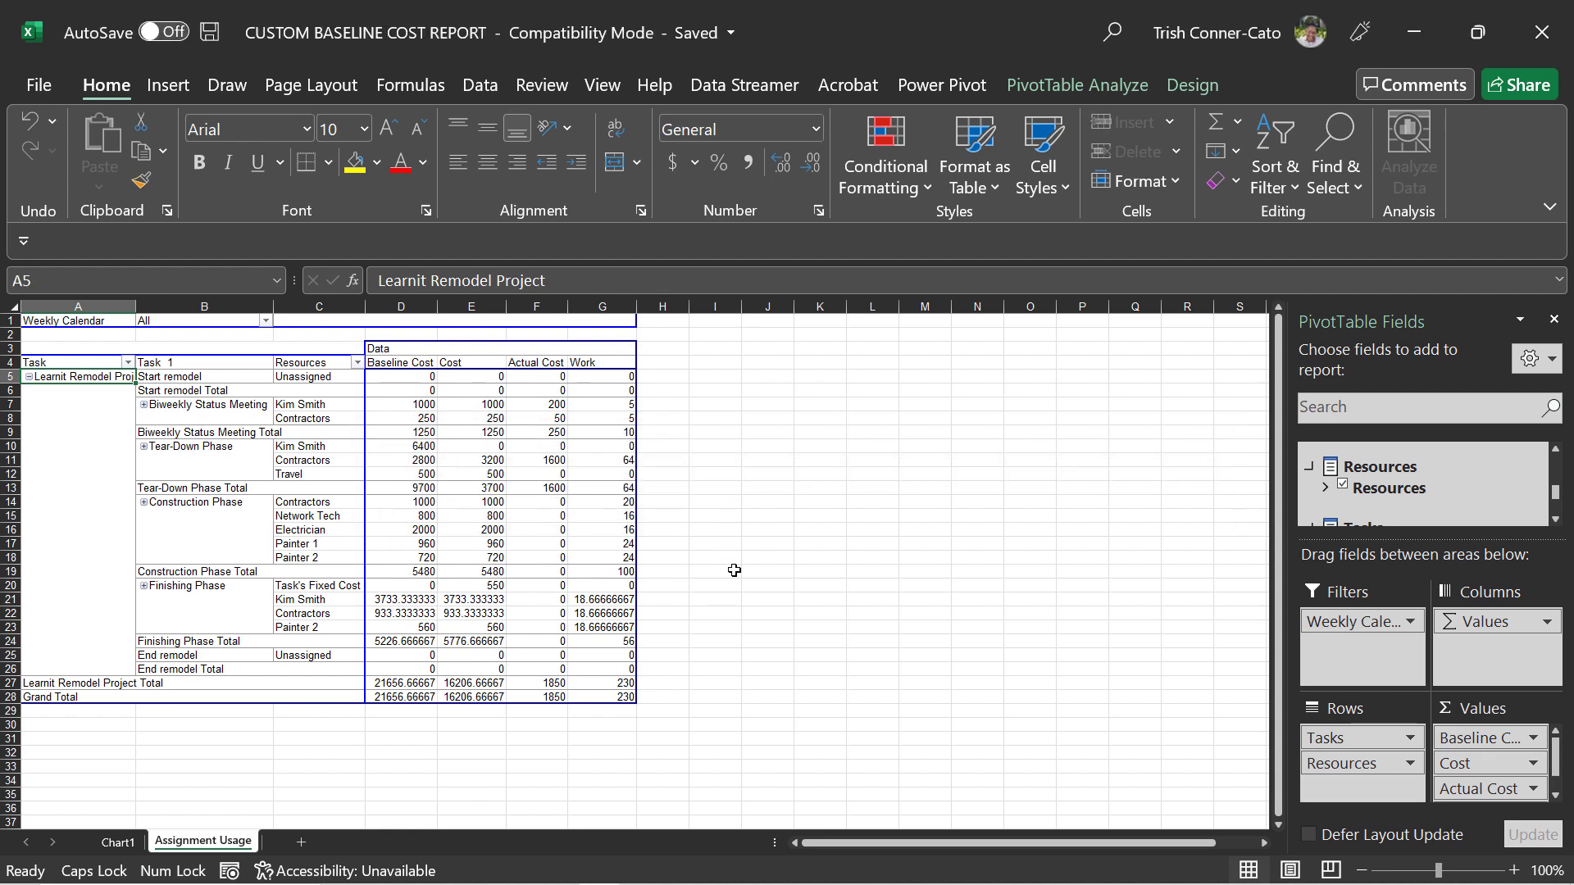
Close the template workbook and generate the CUSTOM BASELINE COST REPORT visual report with the Custom Office Templates folder included, maximizing its window
click(1542, 33)
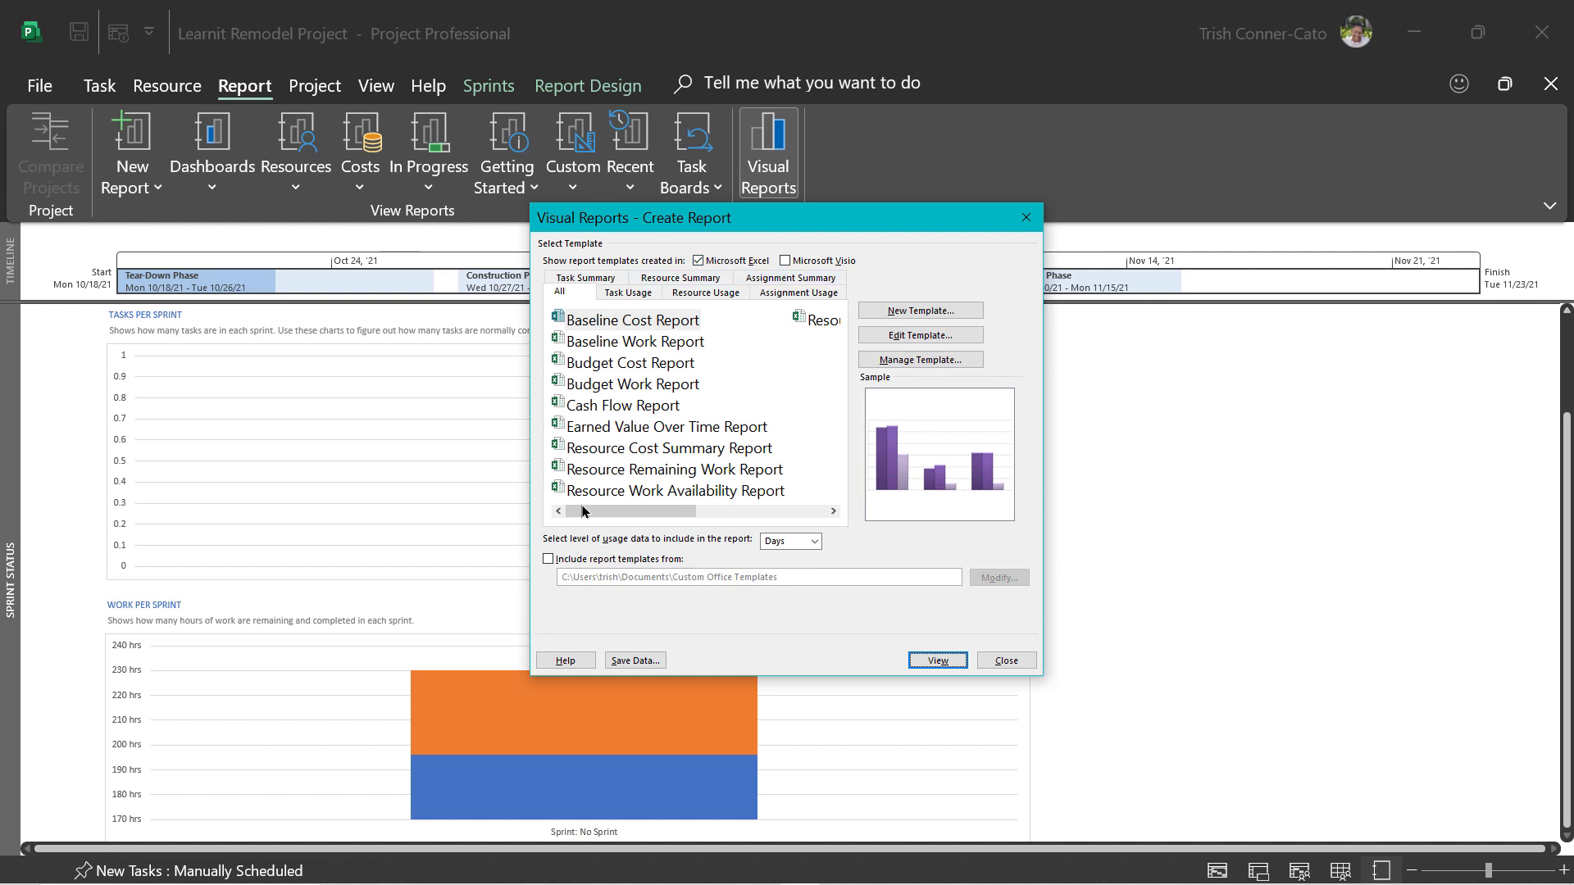
click(548, 560)
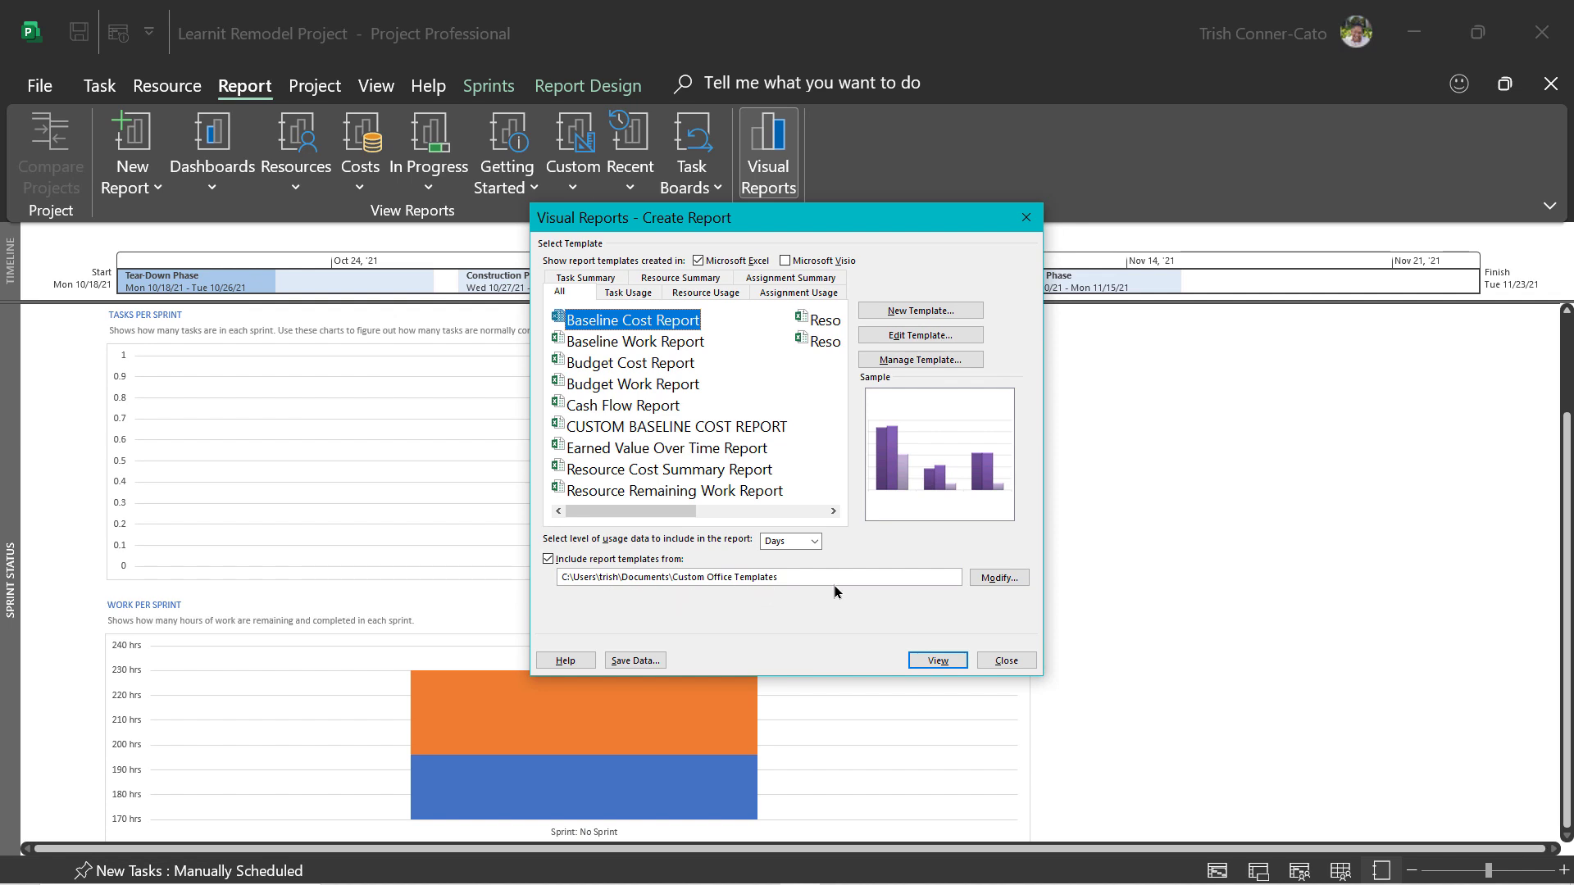
click(595, 429)
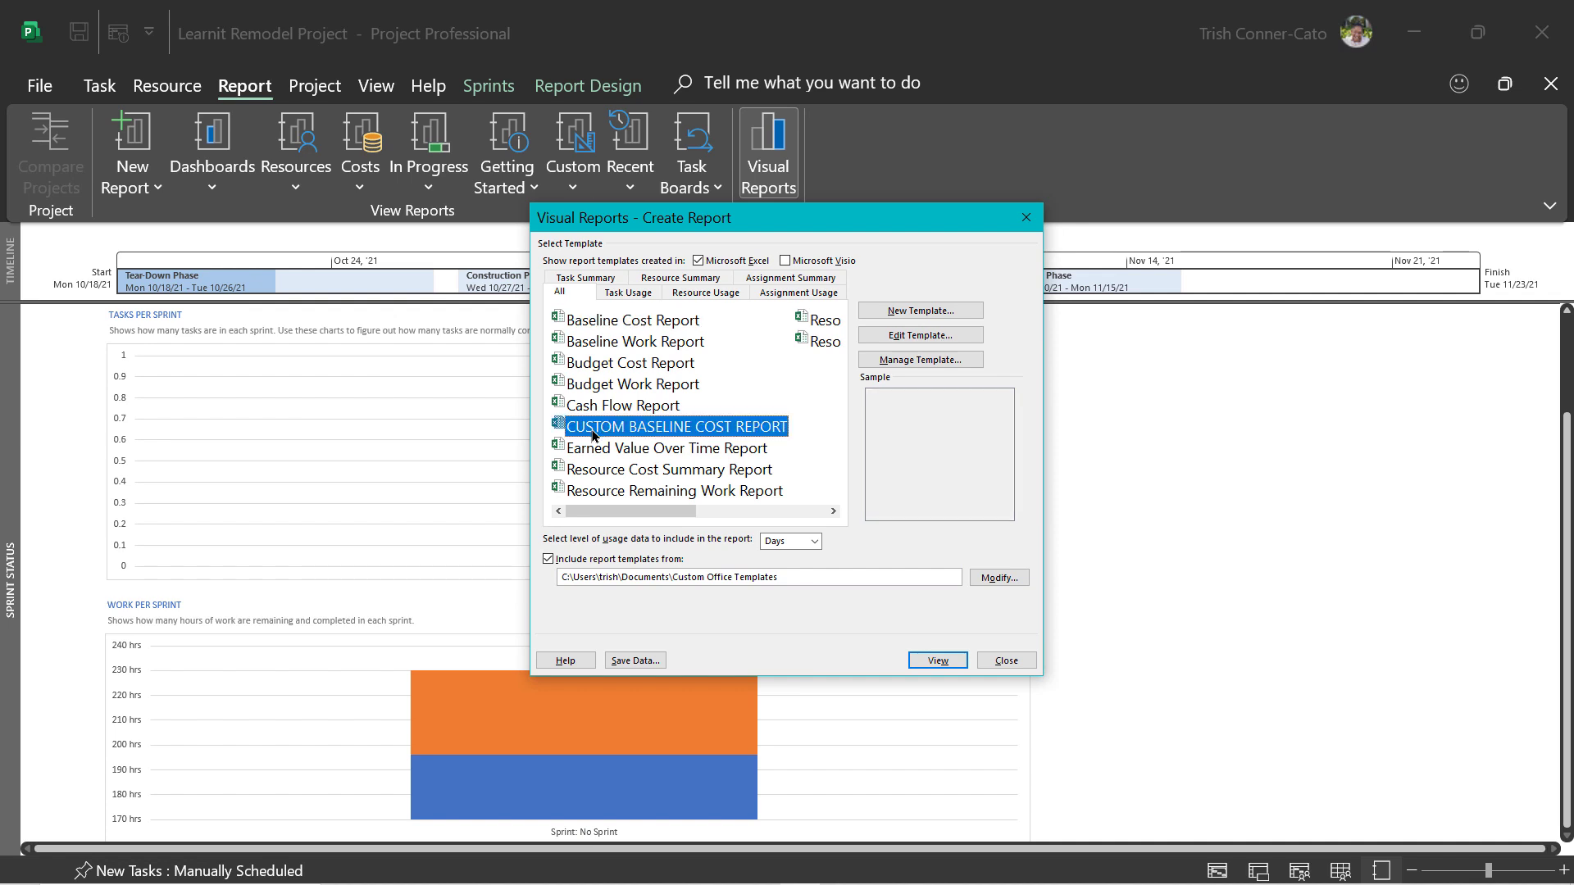
click(936, 660)
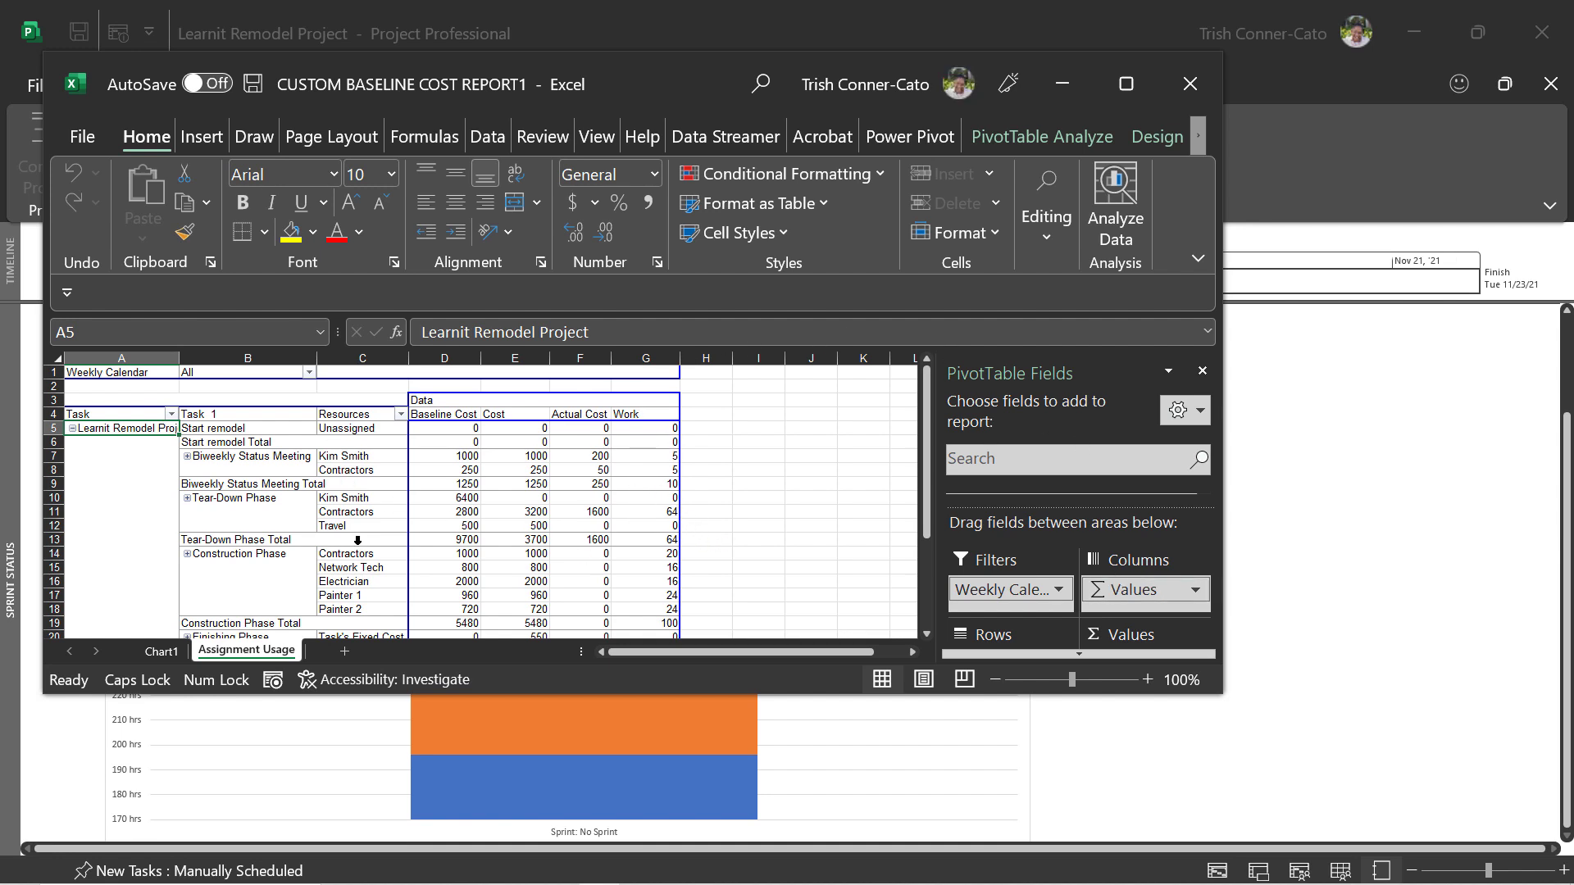
click(1126, 84)
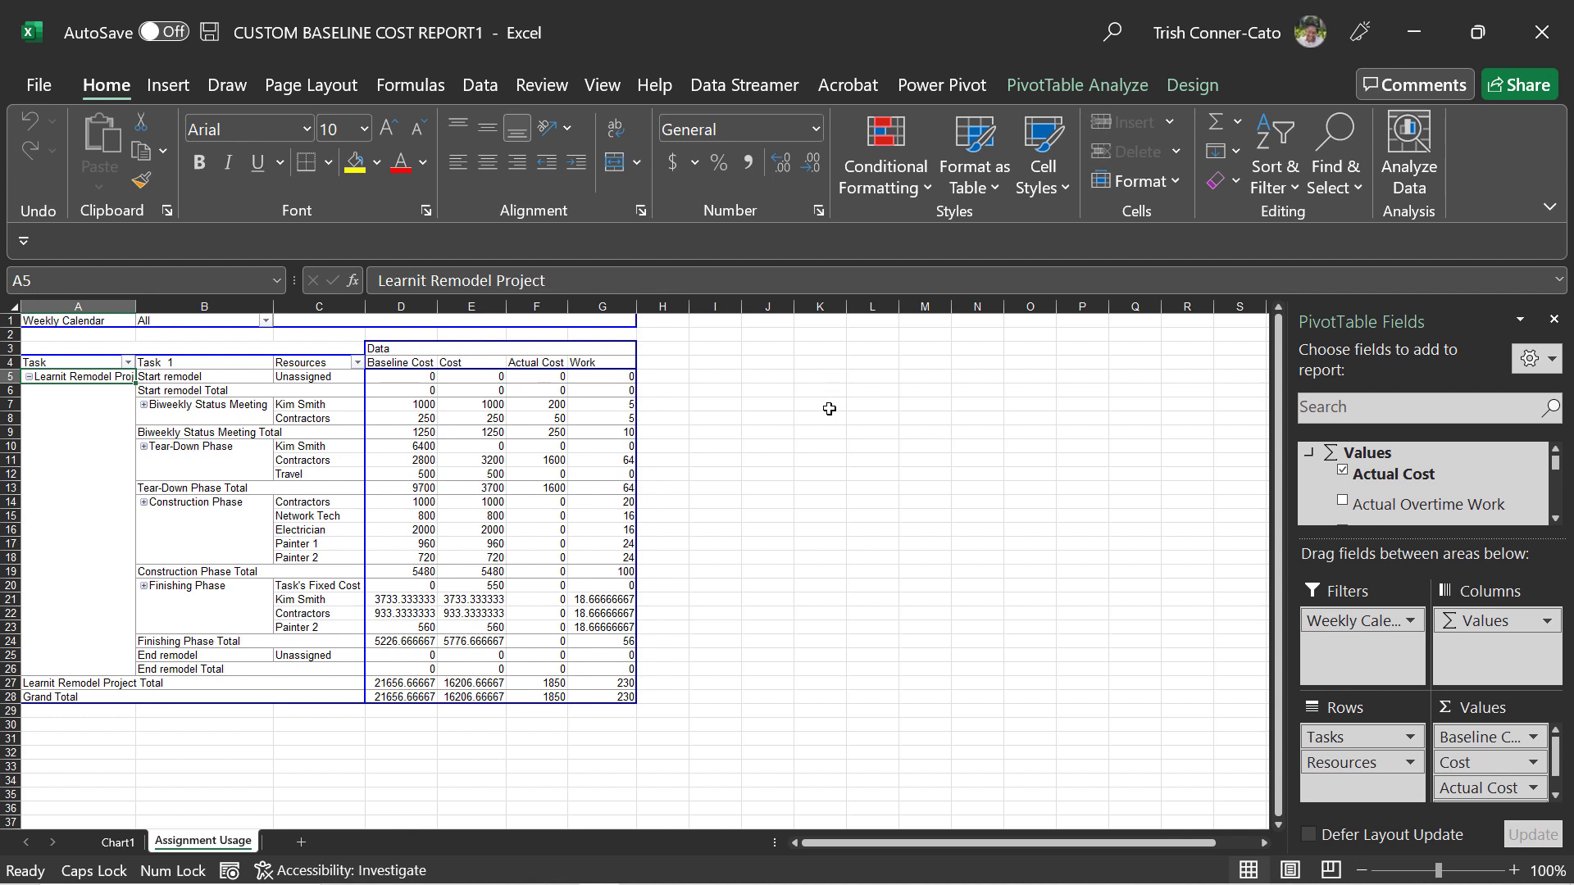
Close the generated report workbook without saving, leave the visual report creation dialog, and save the project
click(1552, 45)
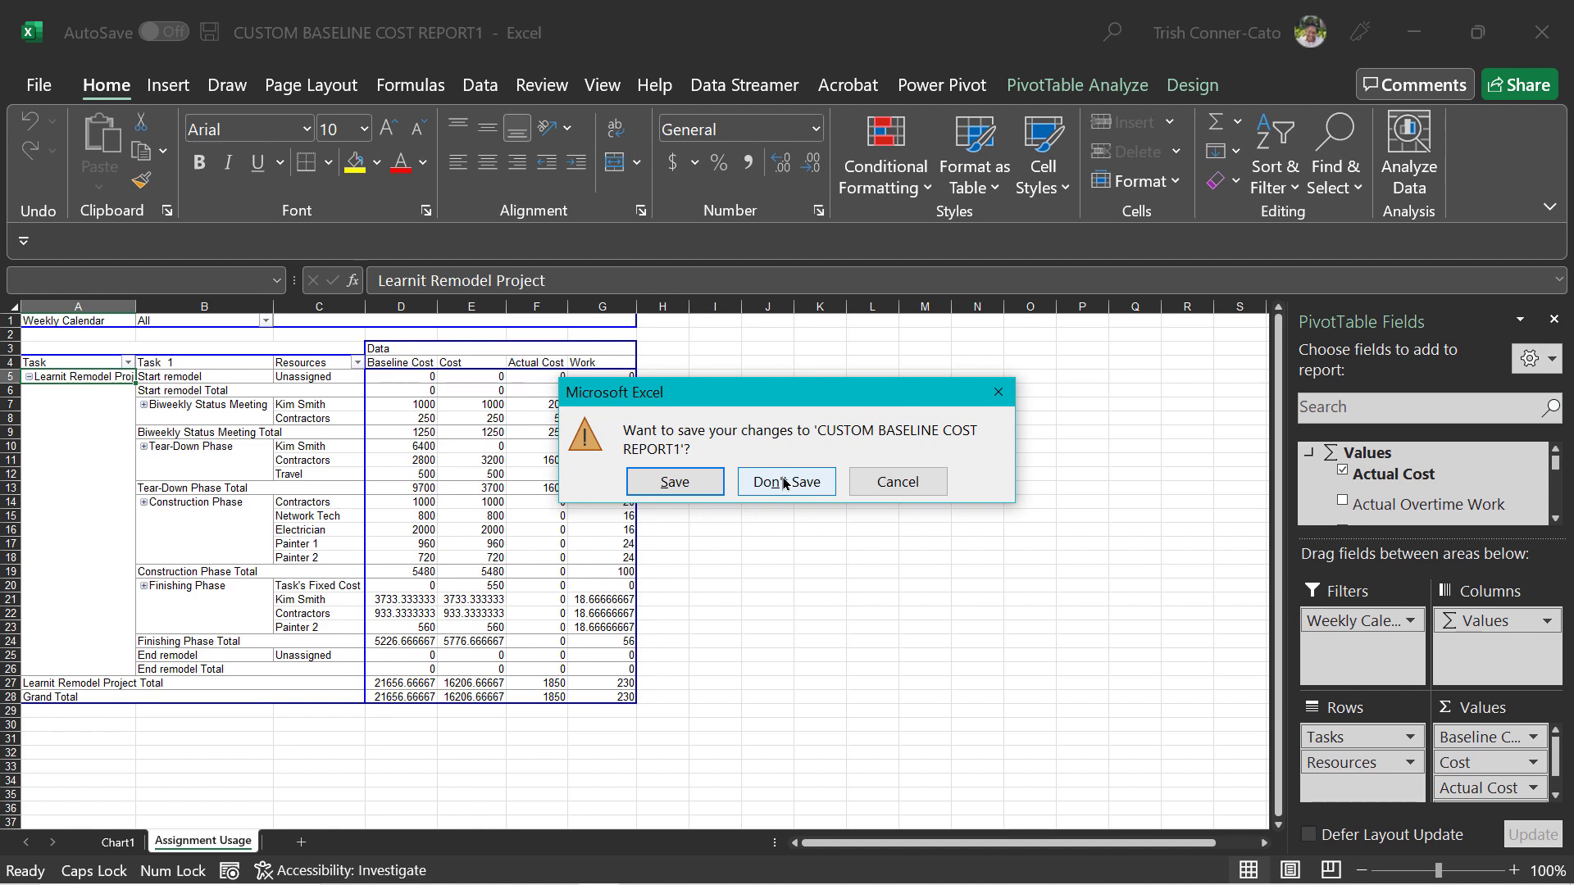
click(784, 483)
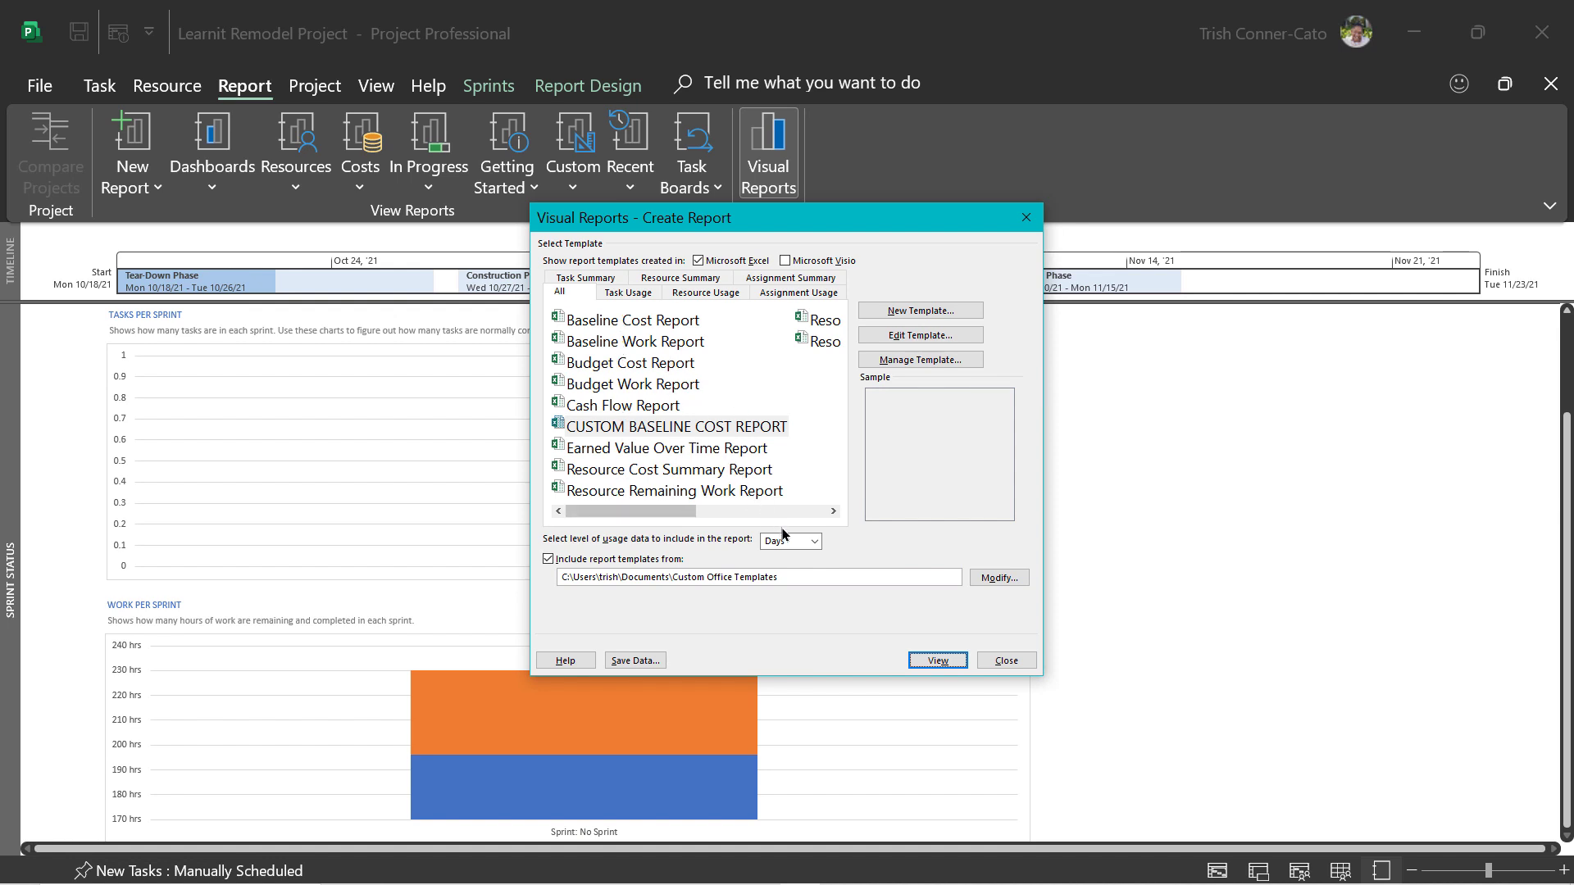
click(1023, 661)
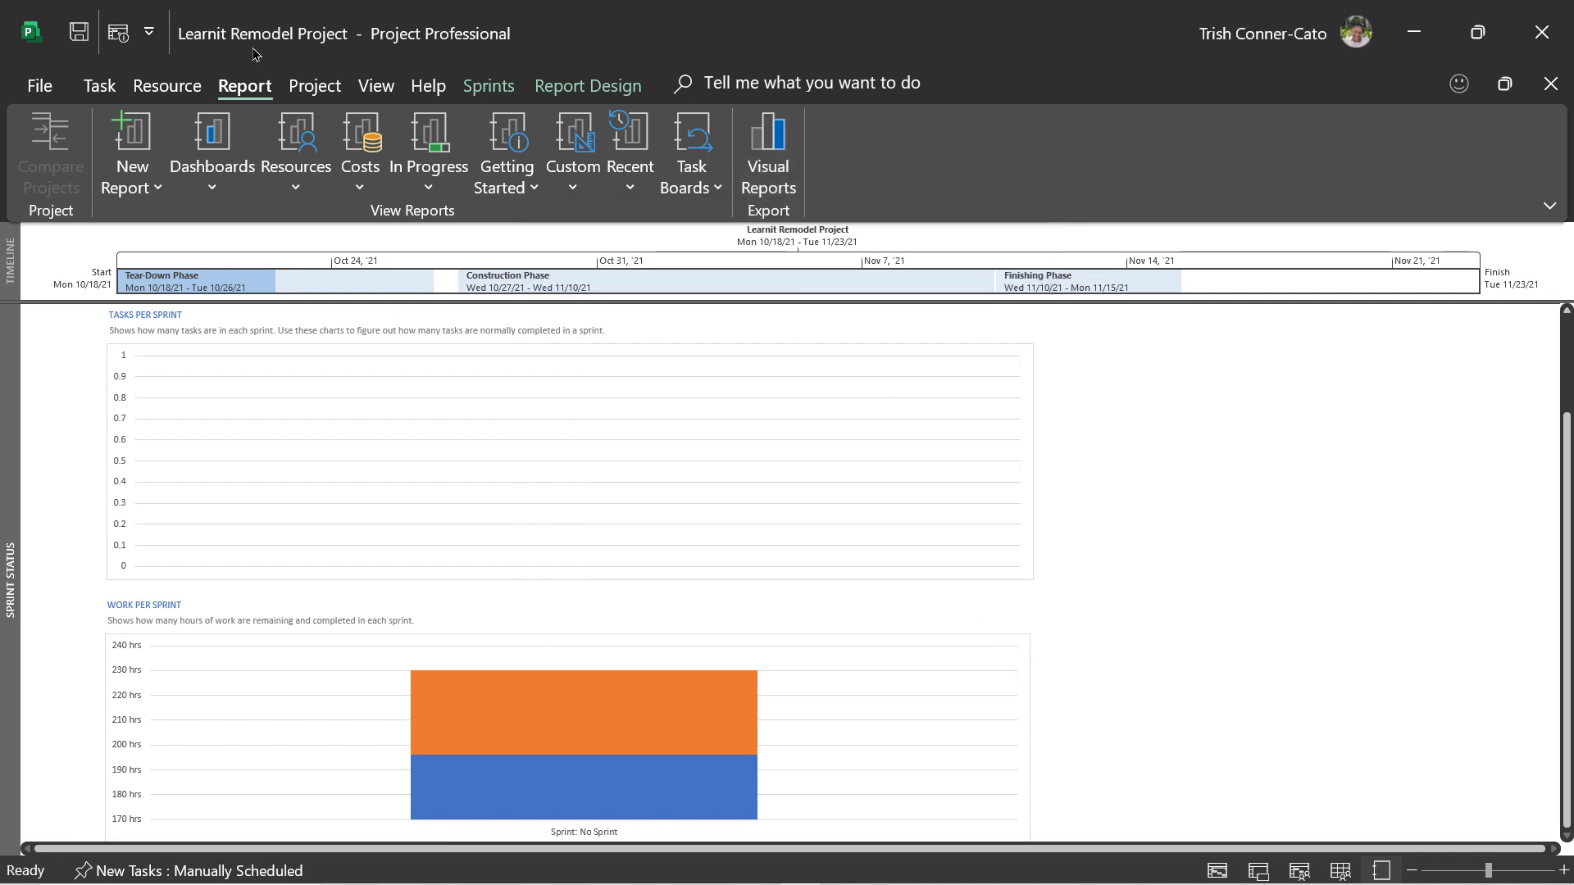
click(77, 33)
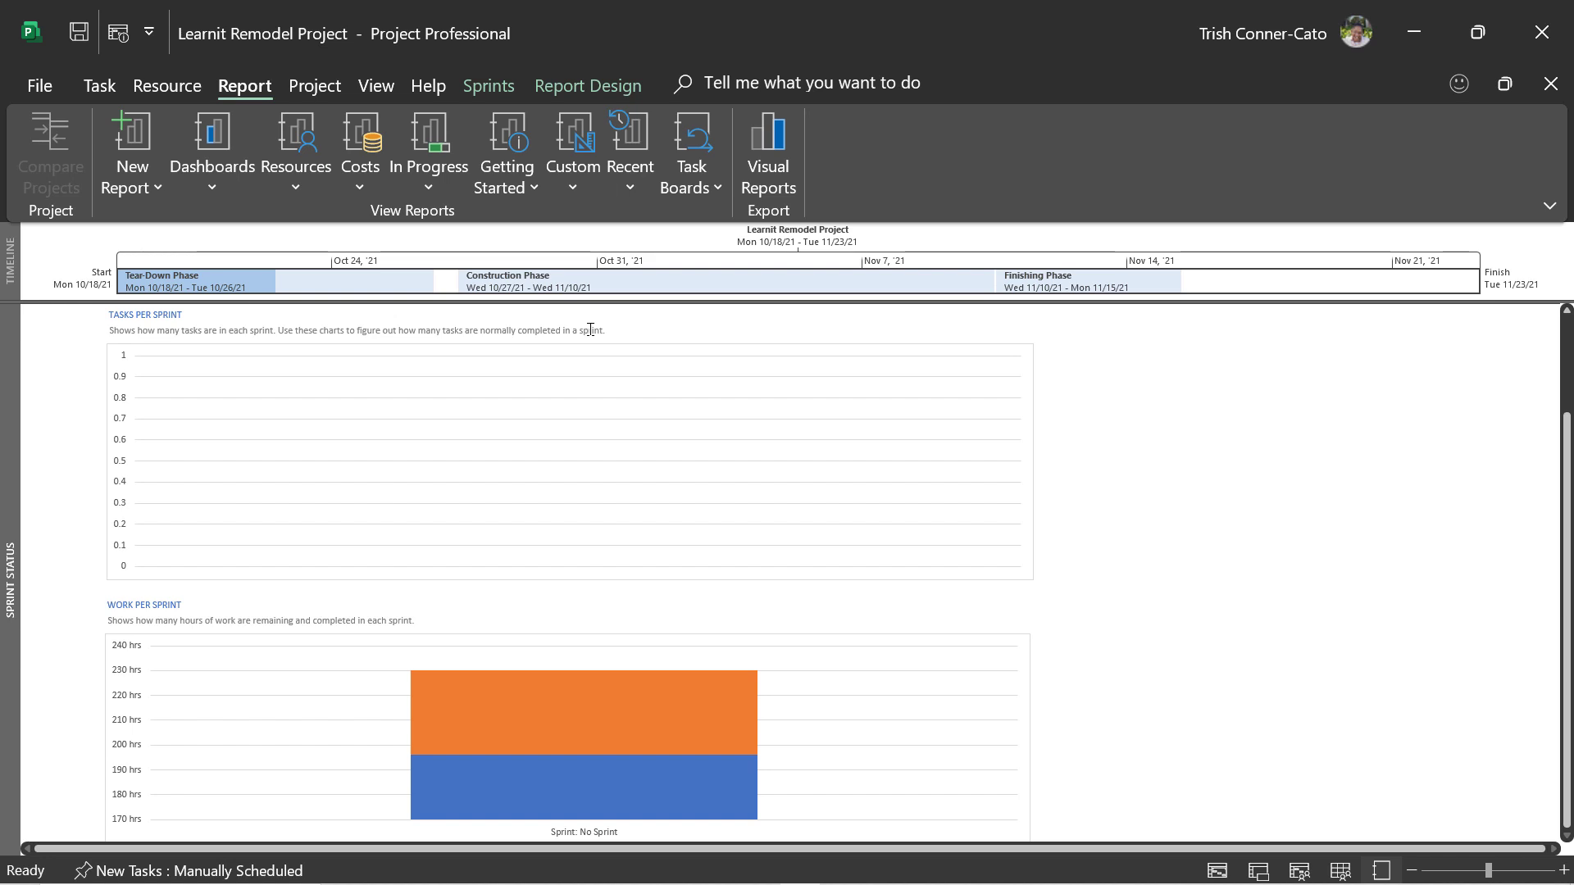
Locate the CUSTOM BASELINE COST REPORT file in Documents > Custom Office Templates through visual report template management, and close the windows
click(774, 148)
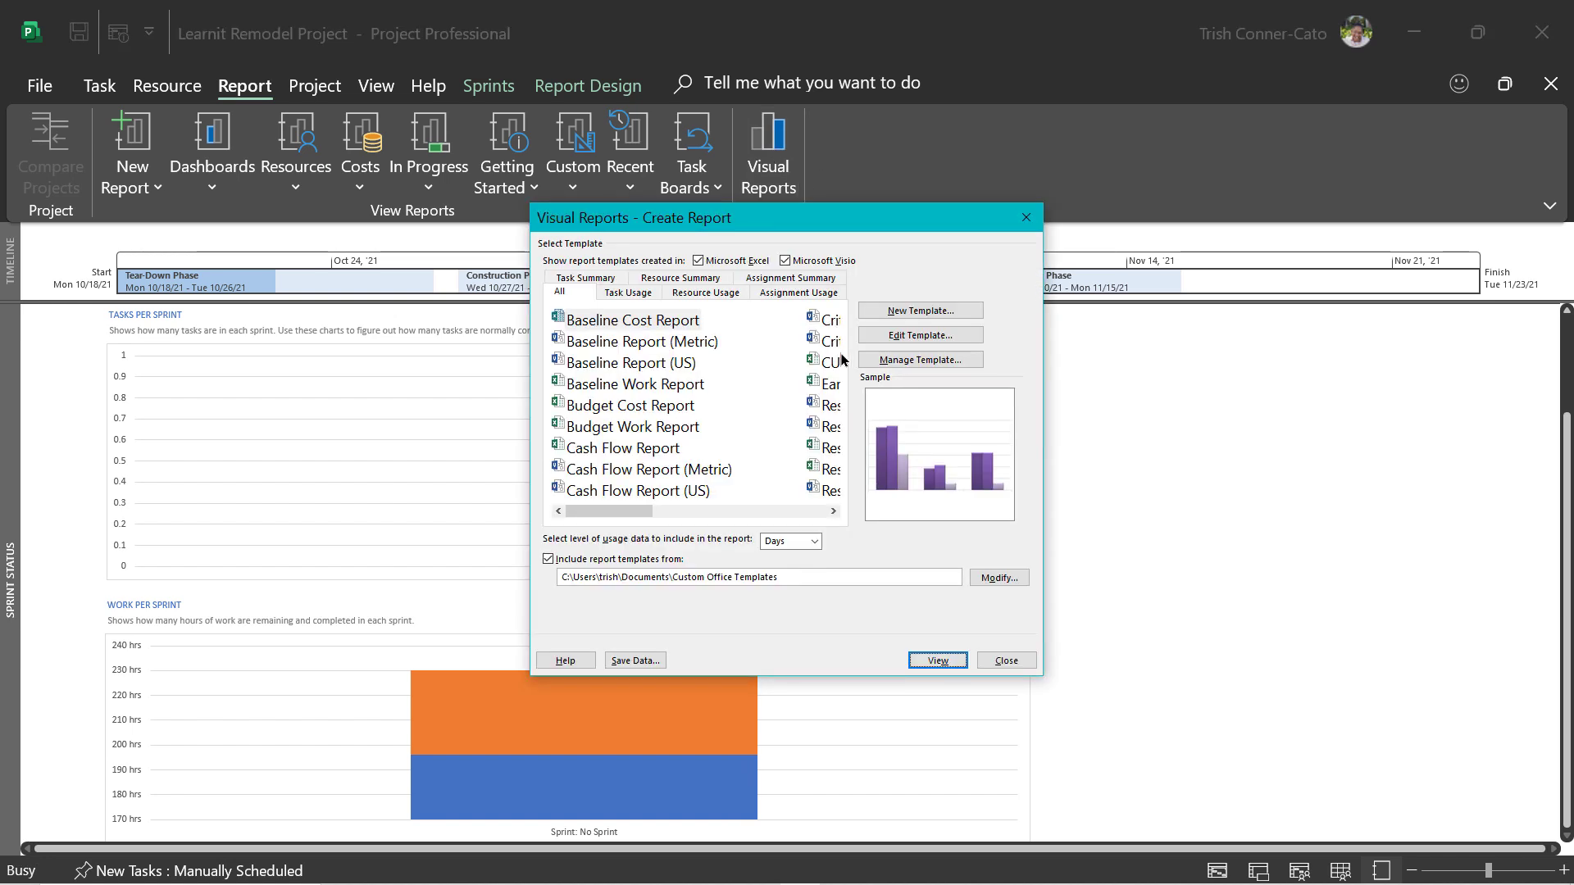
click(926, 361)
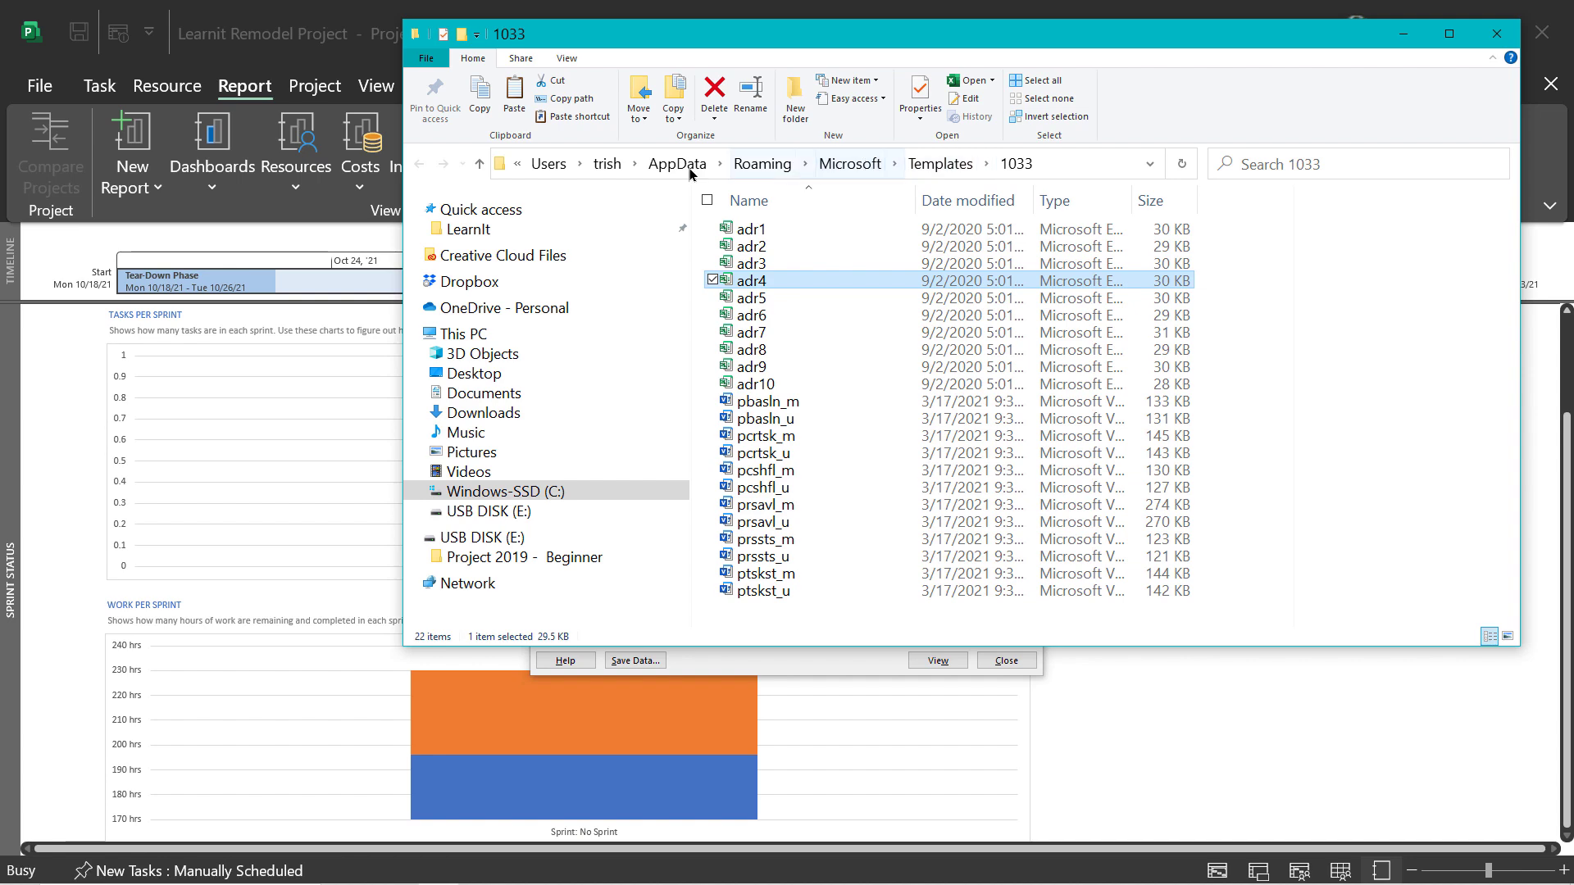
click(502, 394)
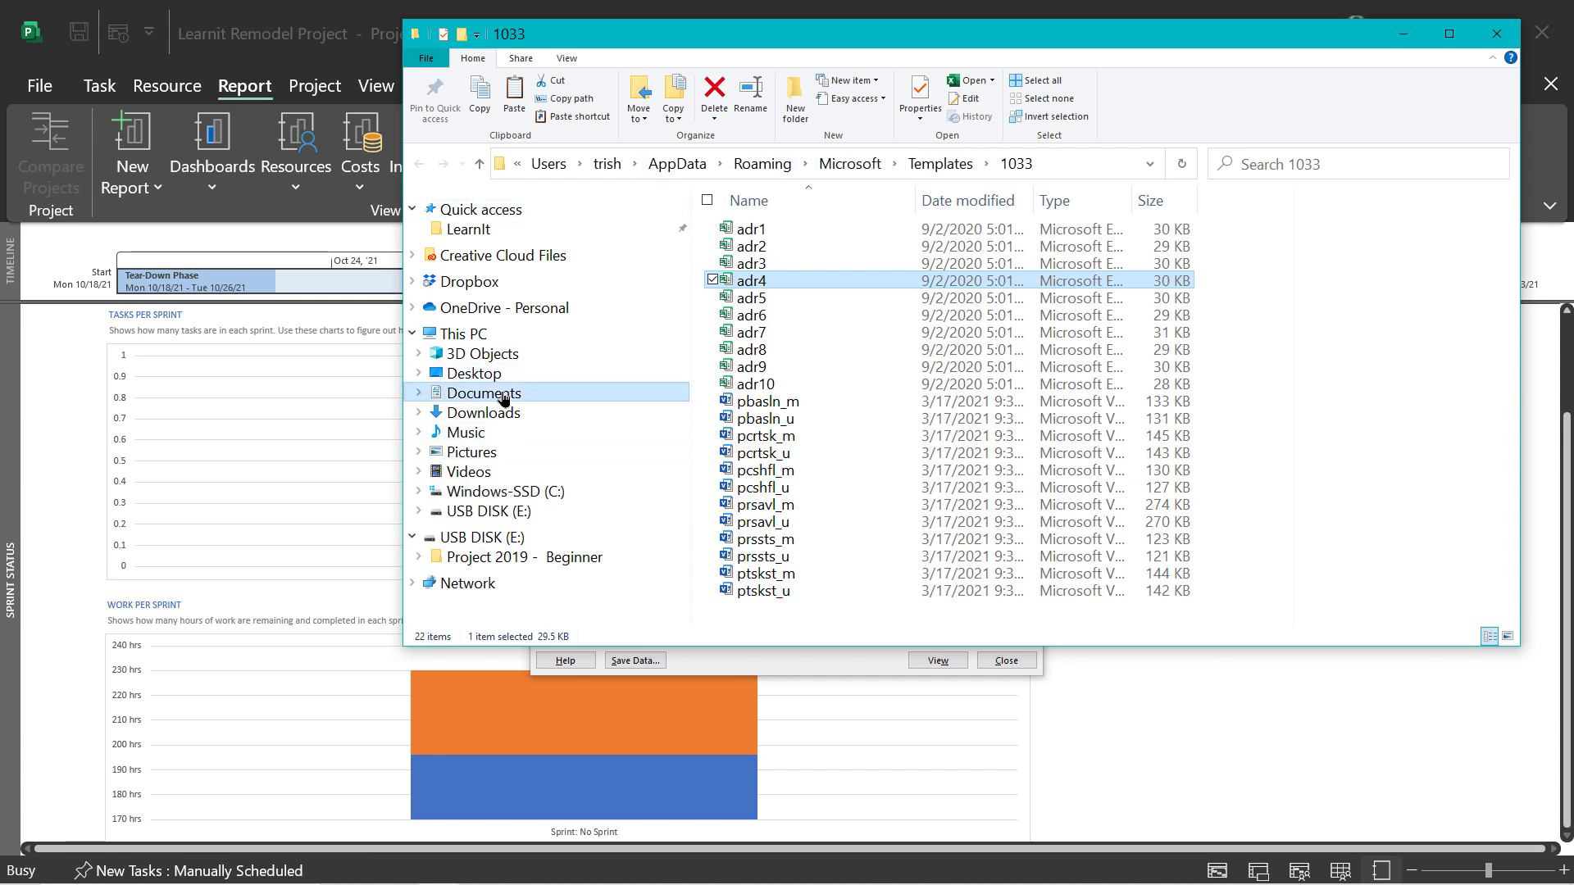
double_click(803, 315)
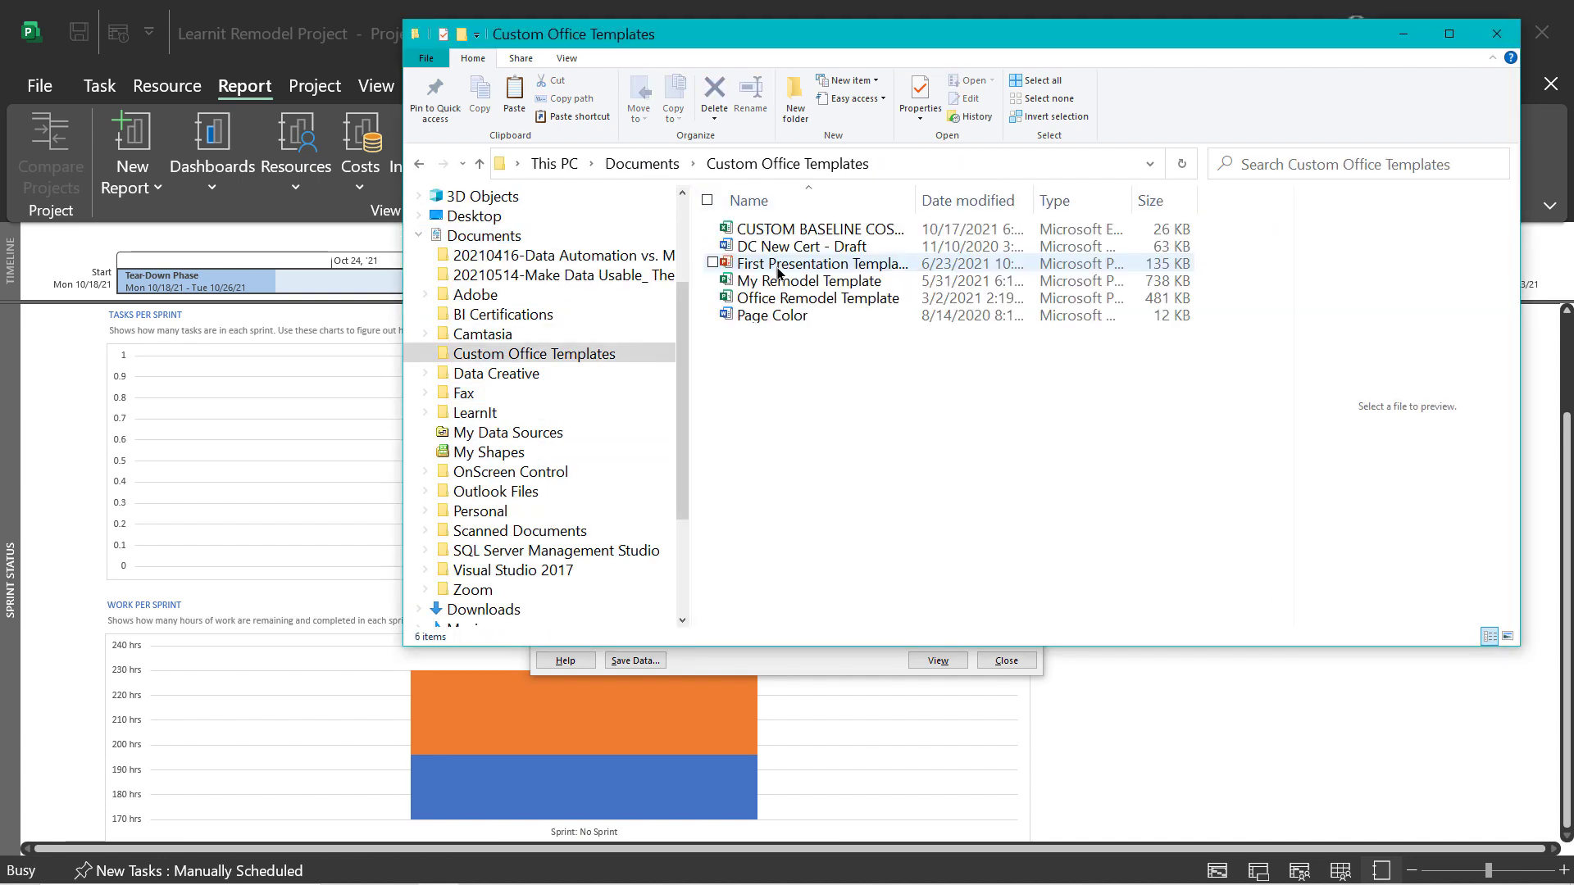
click(712, 230)
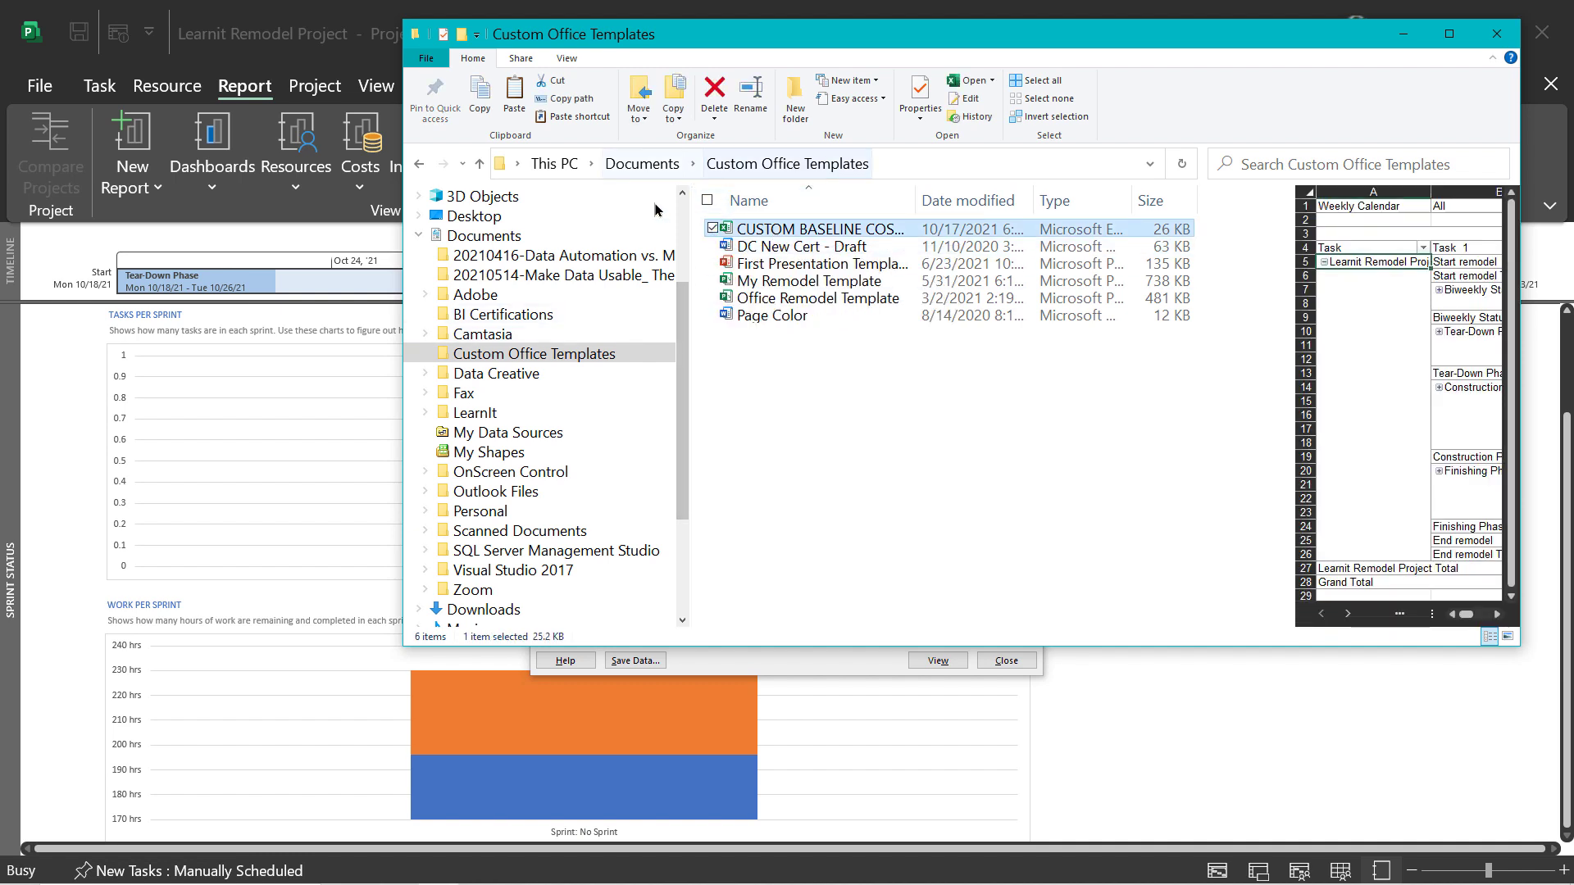
click(1495, 40)
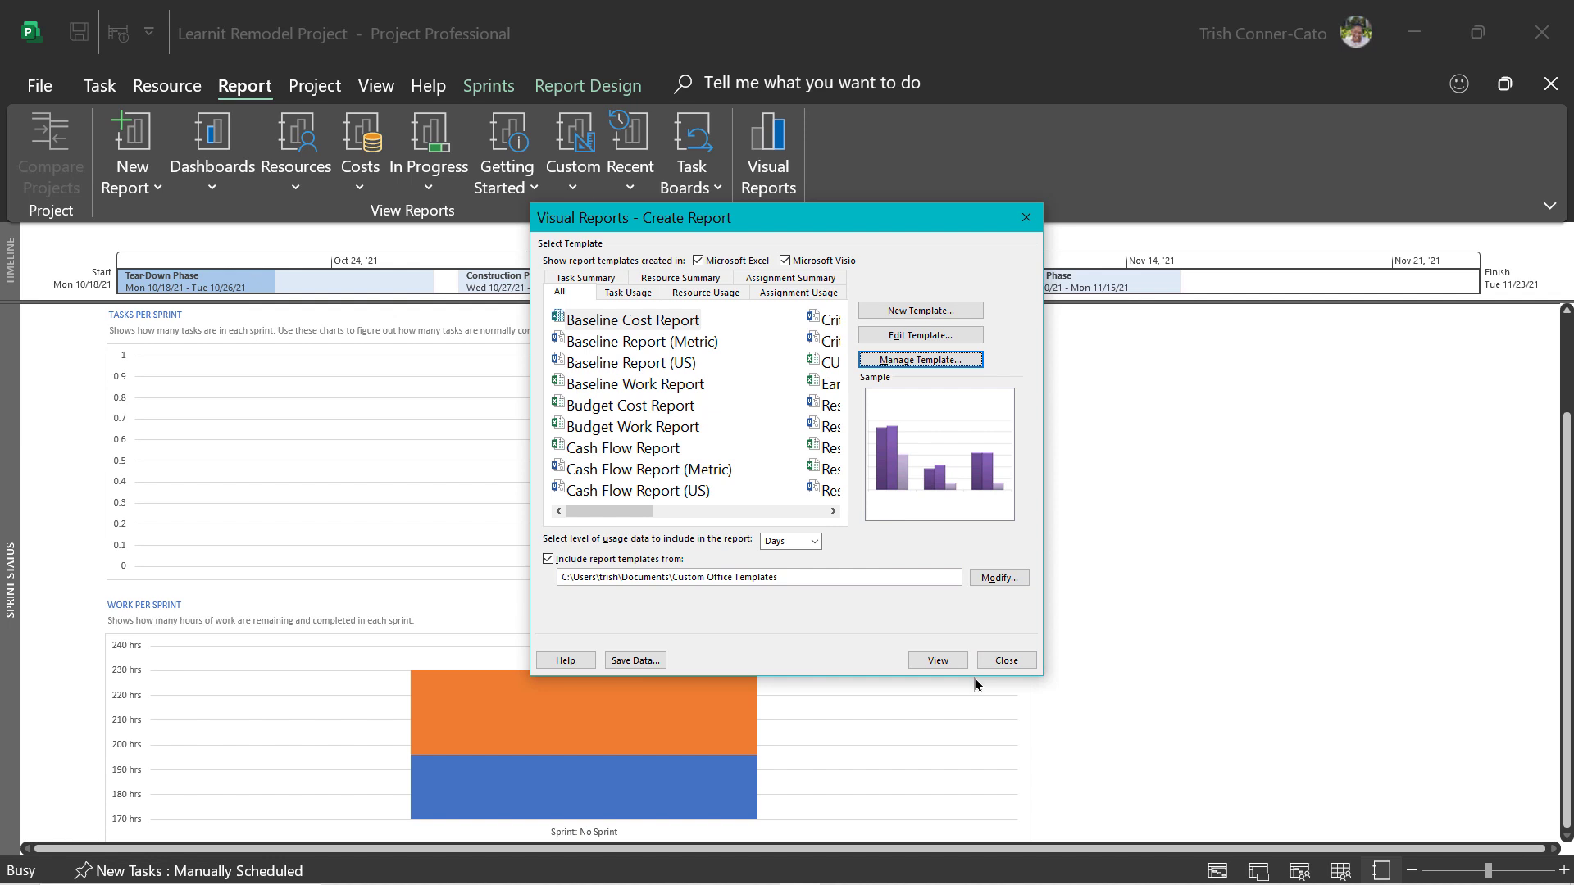
click(997, 662)
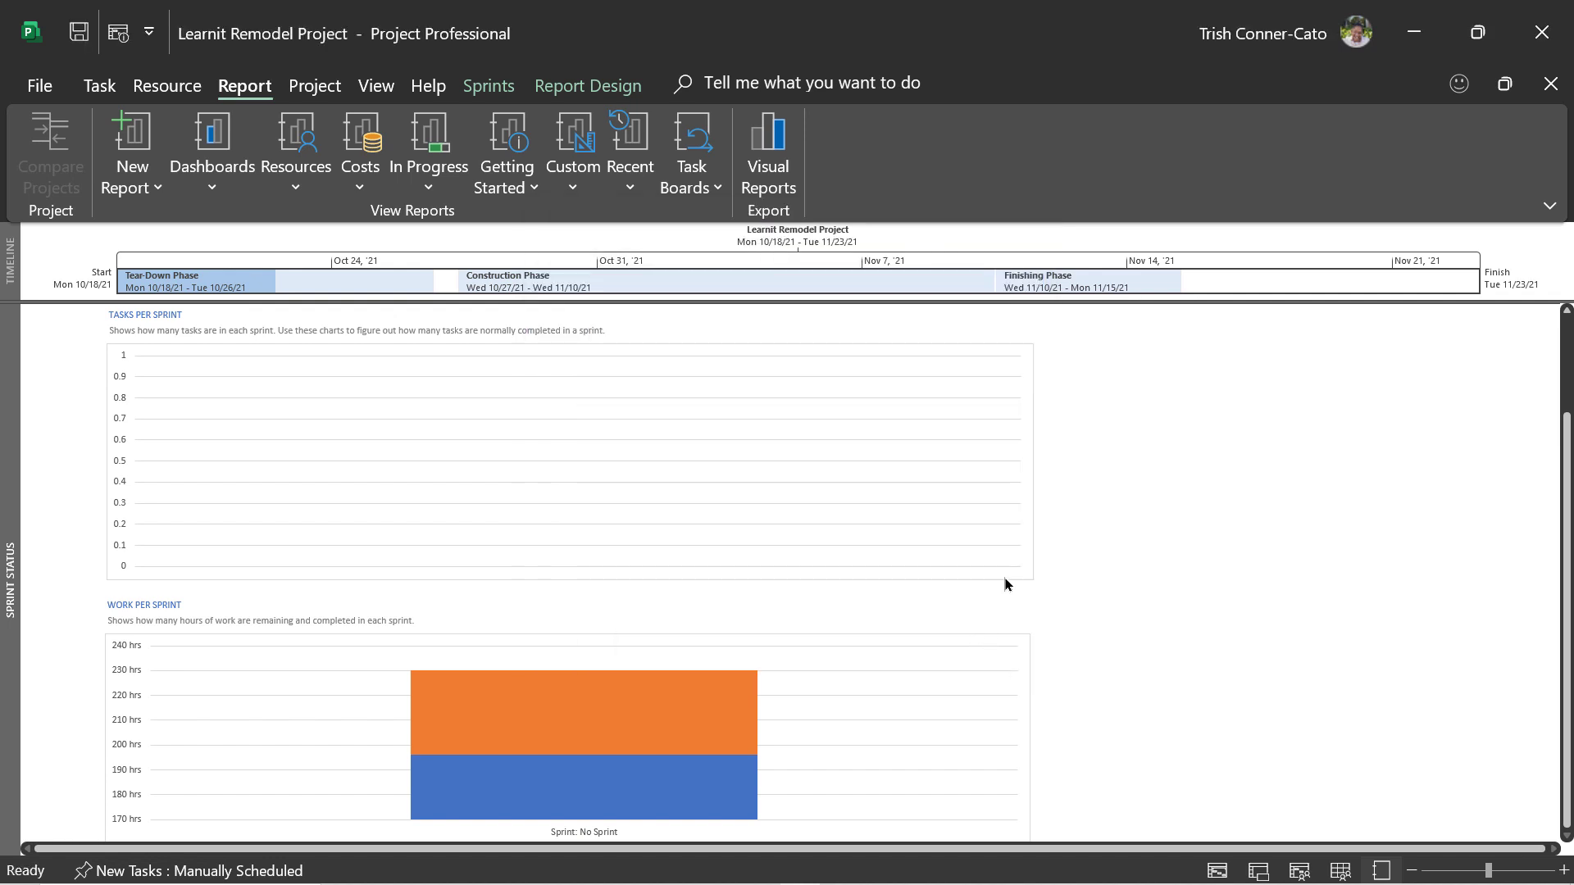
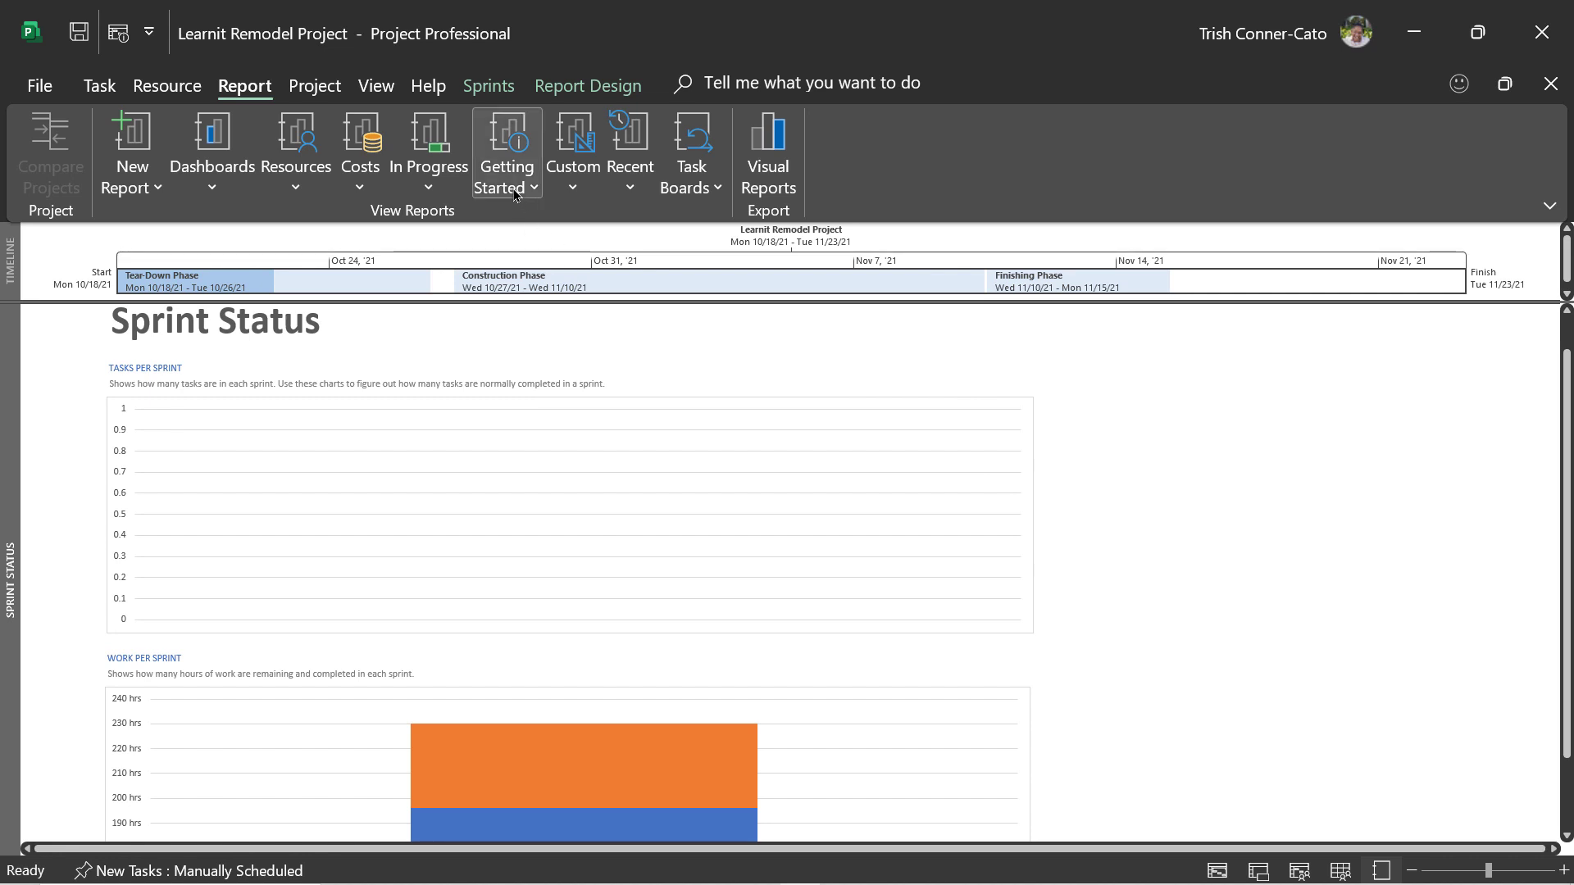
Open the Best Practice Analyzer report and examine its work charts, short-duration task table, and summary task table
click(516, 192)
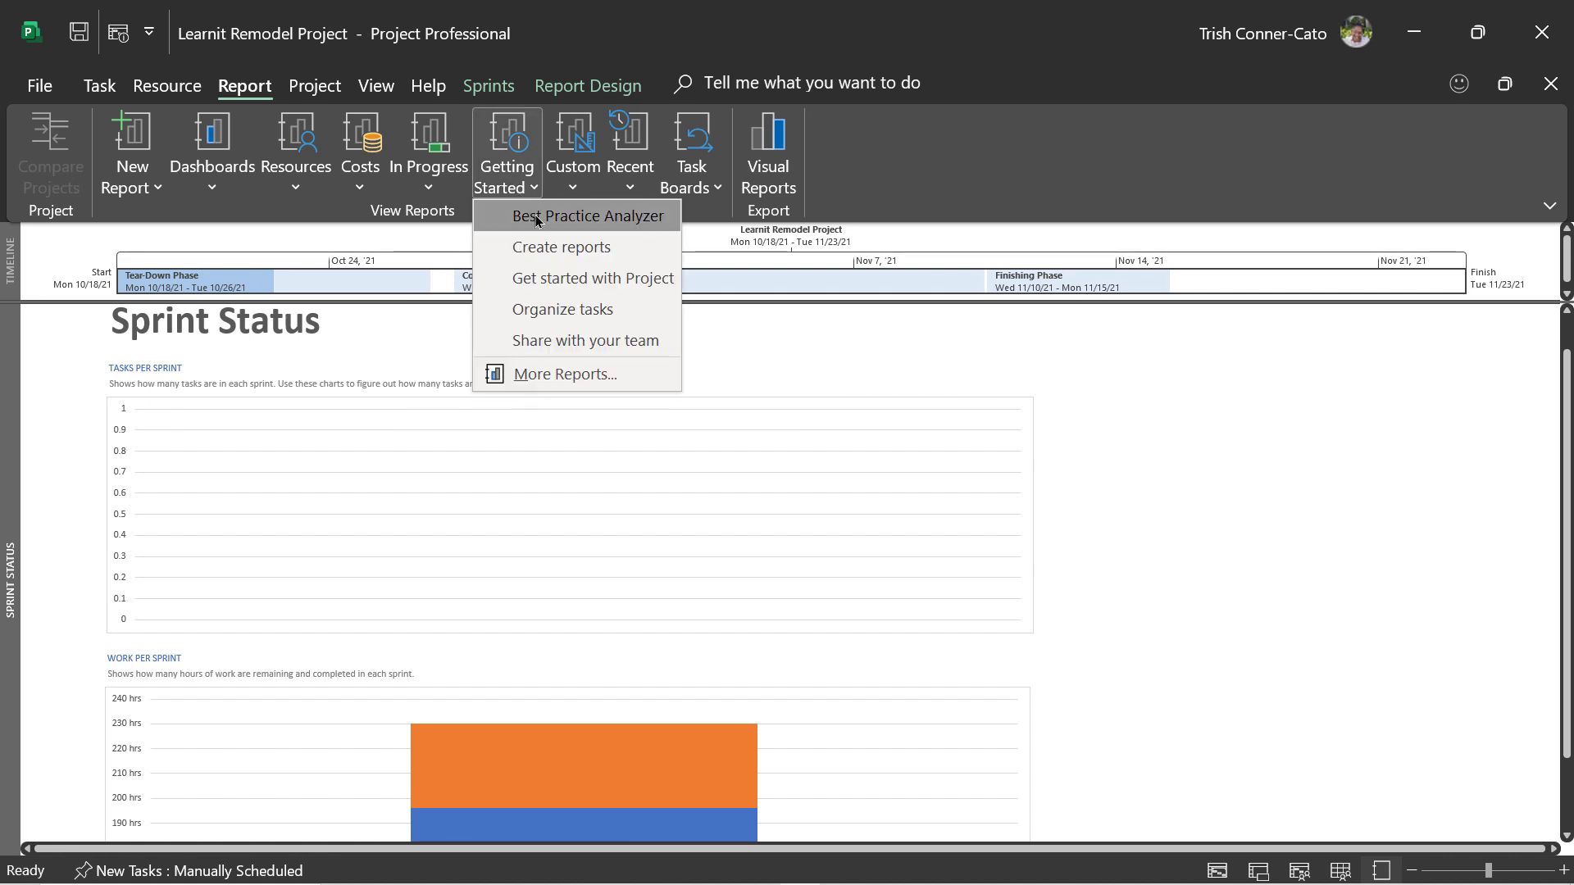
click(537, 217)
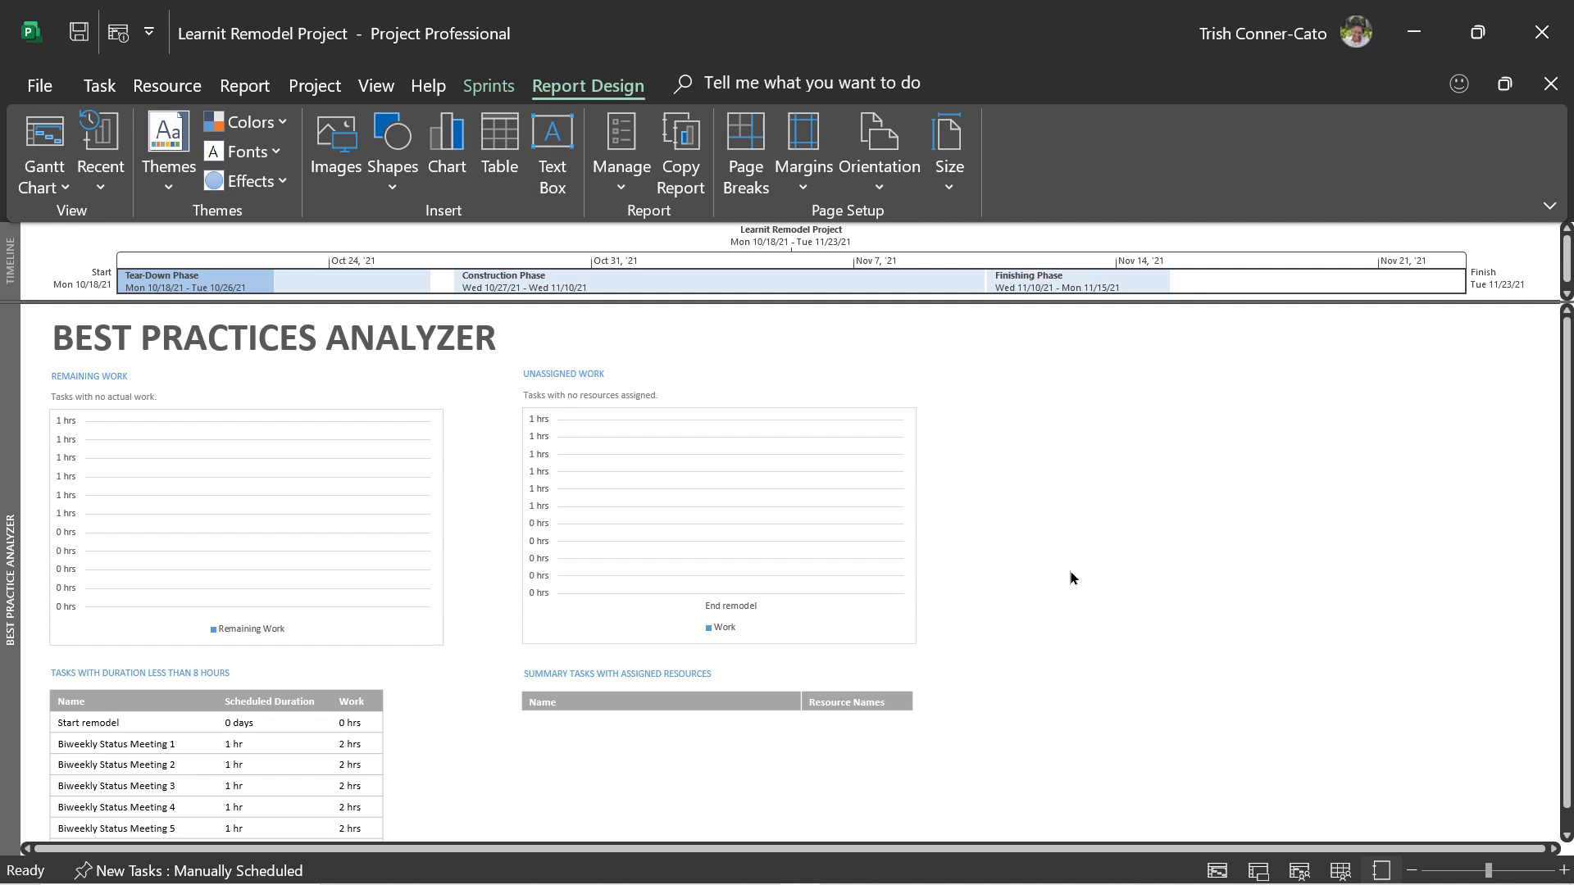
scroll(1070, 572, down, 3)
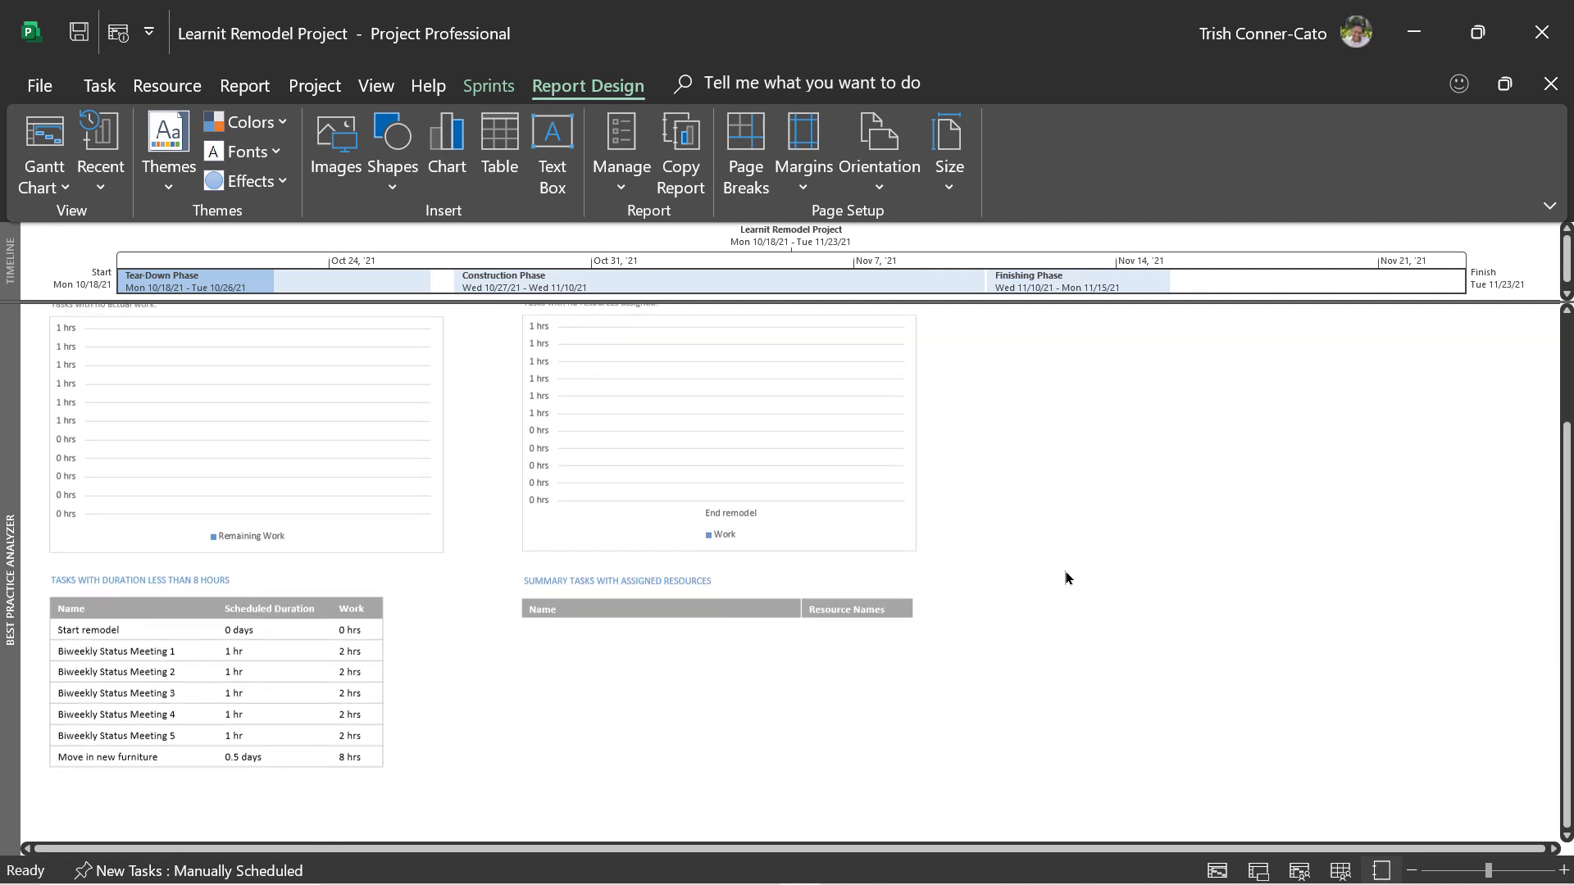
scroll(1064, 571, up, 4)
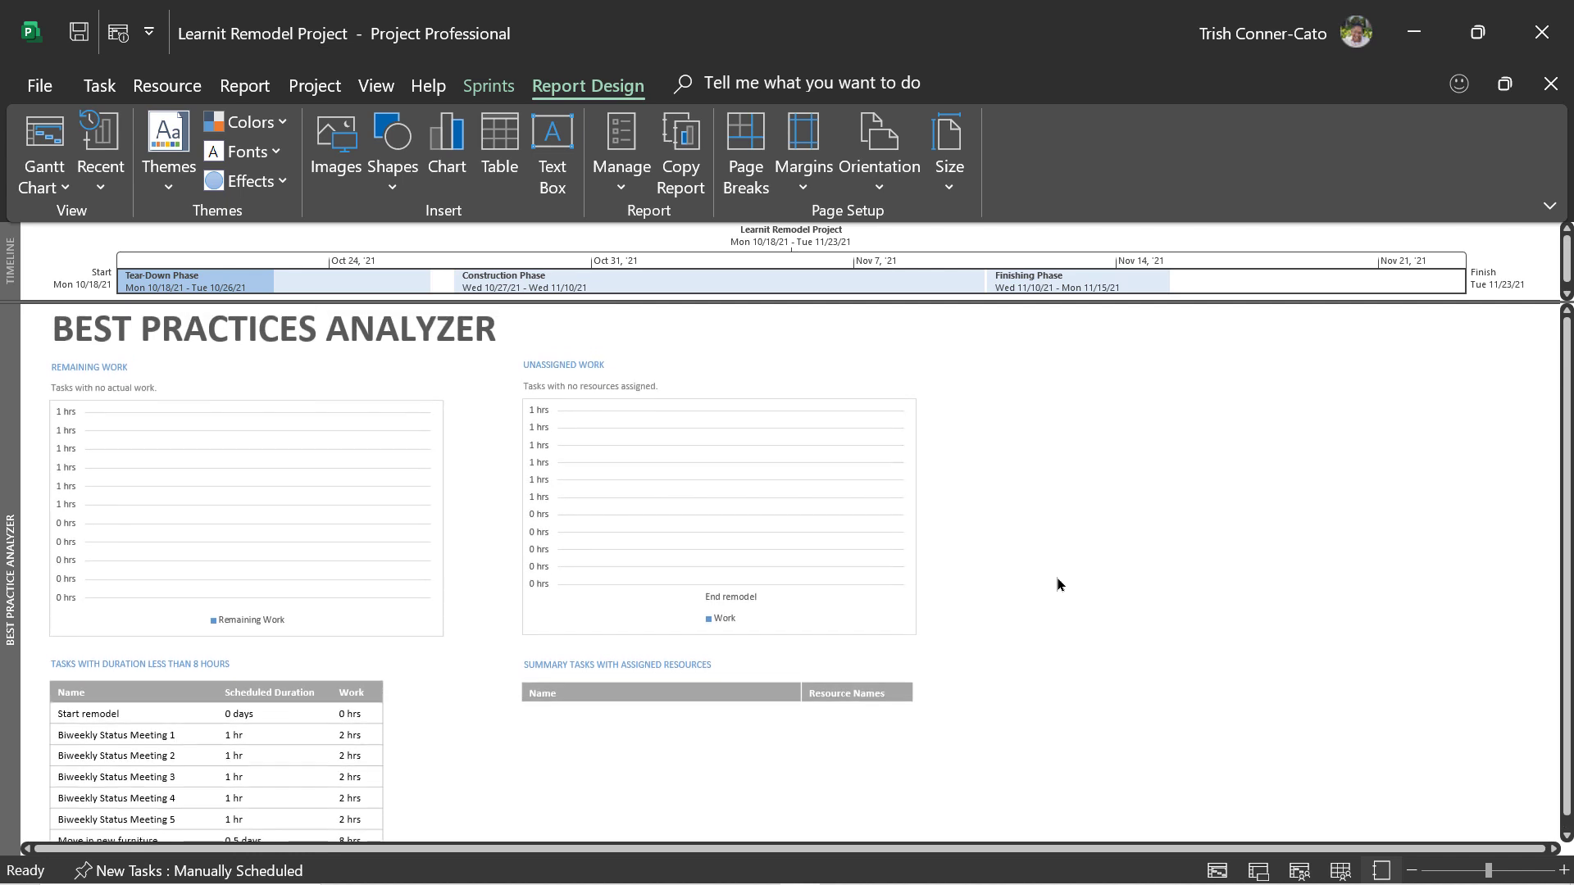
scroll(1057, 584, up, 1)
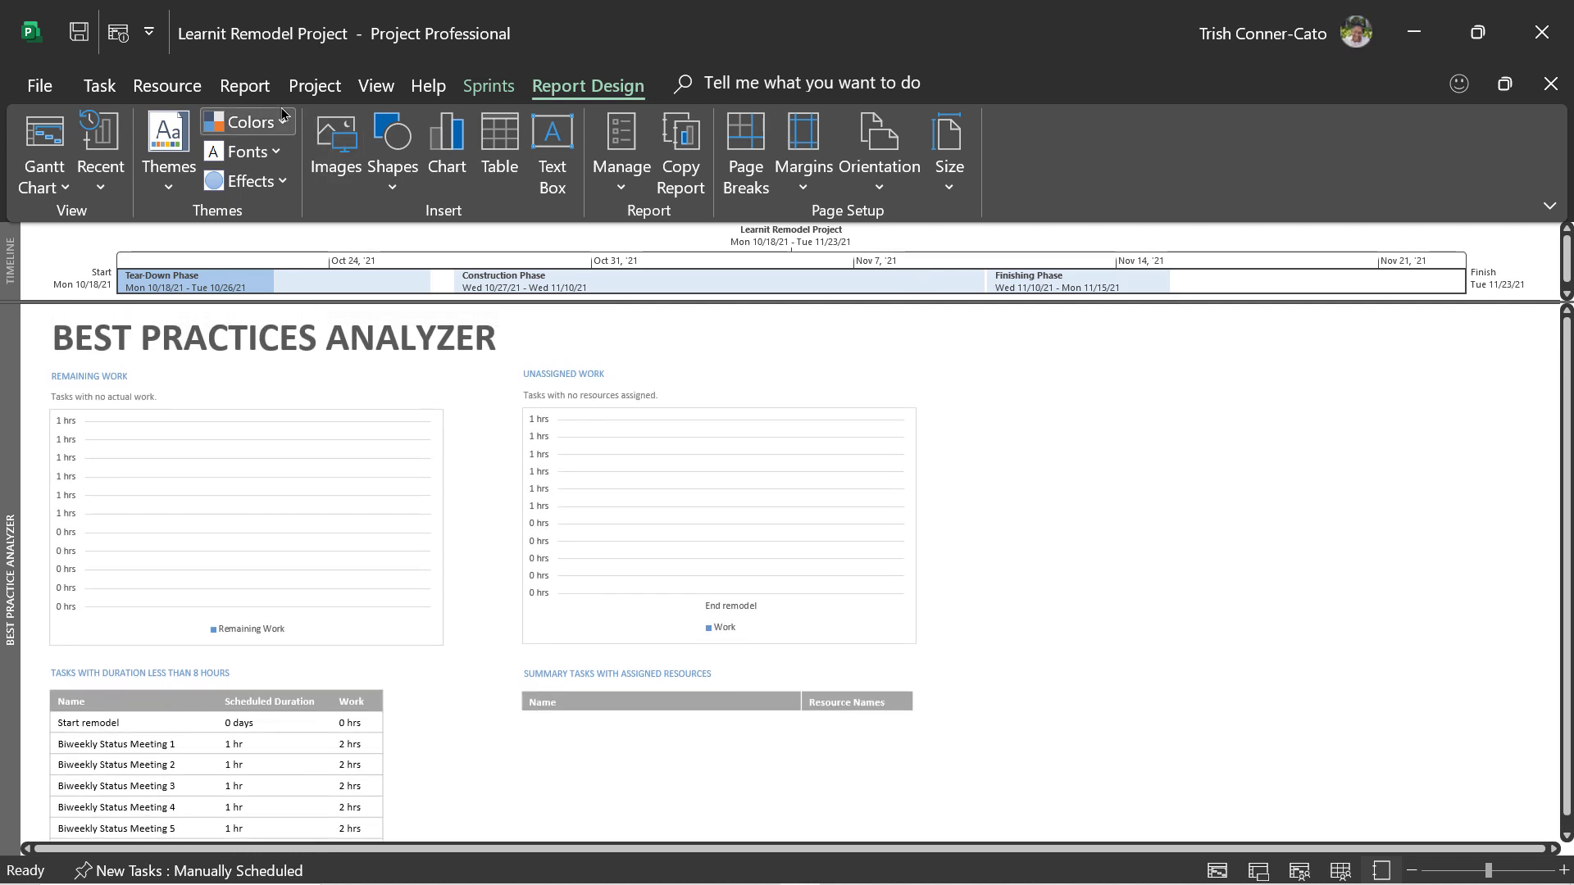
Start the introduction in the Get started with Project report and read through its Organize Tasks page
click(245, 87)
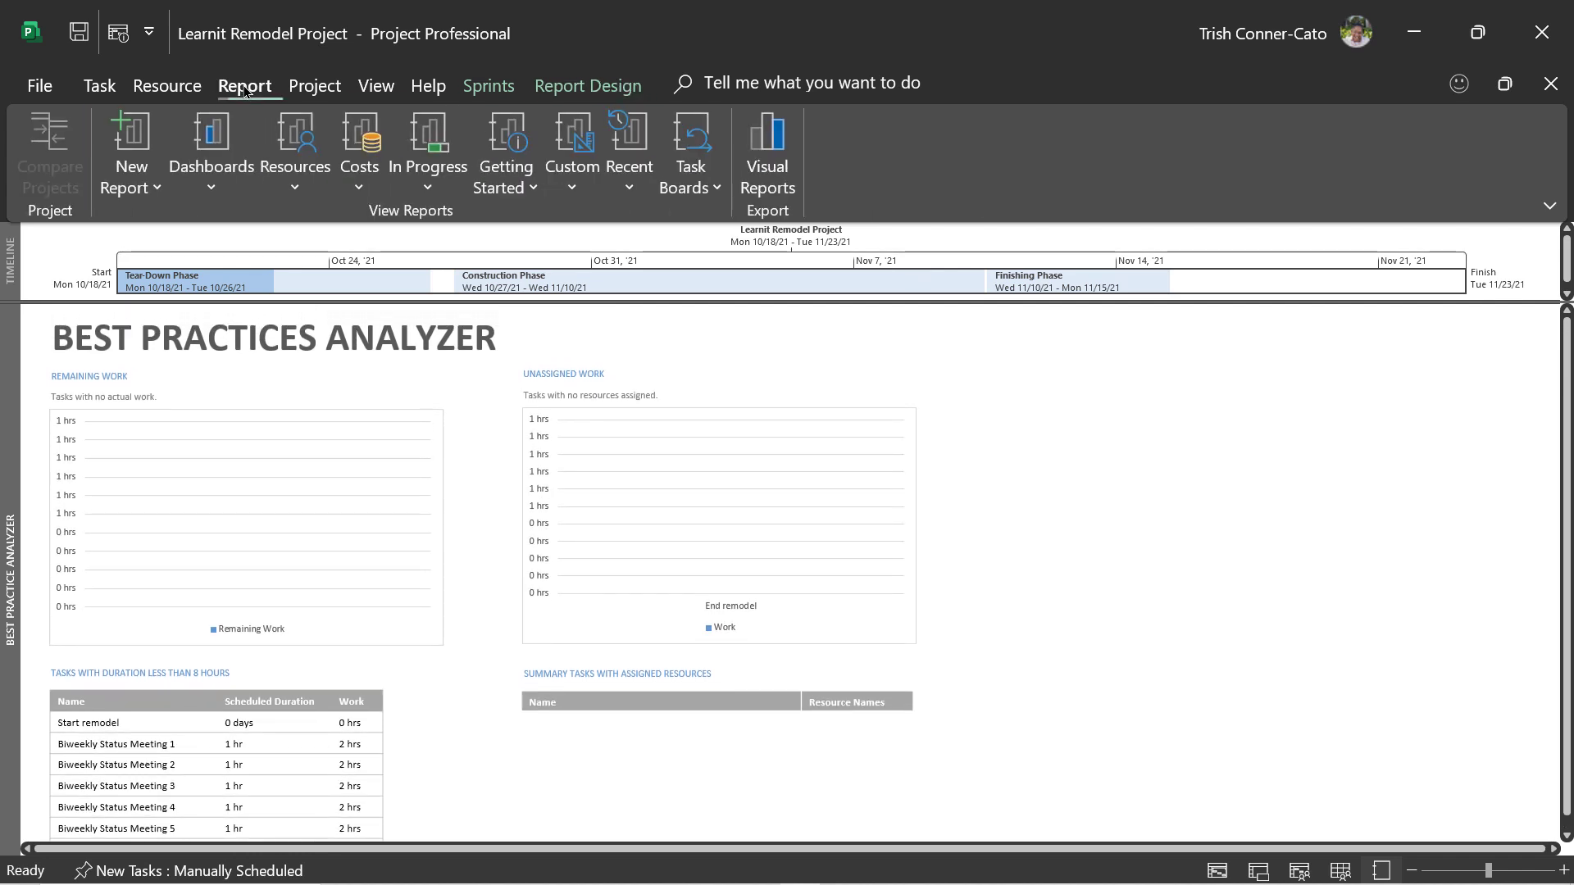
click(522, 190)
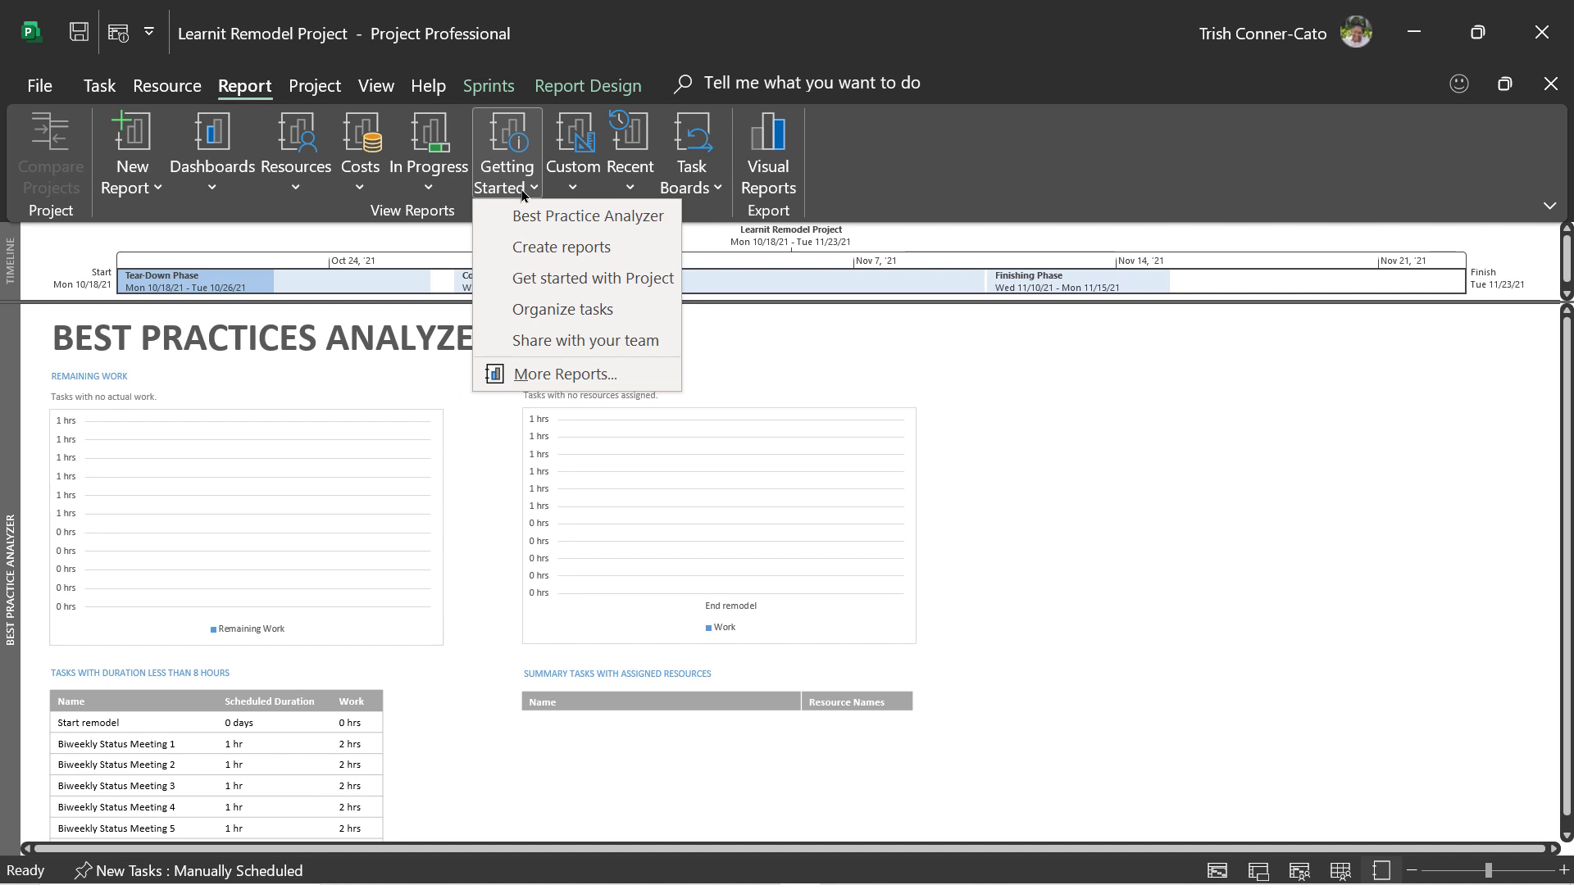
click(558, 281)
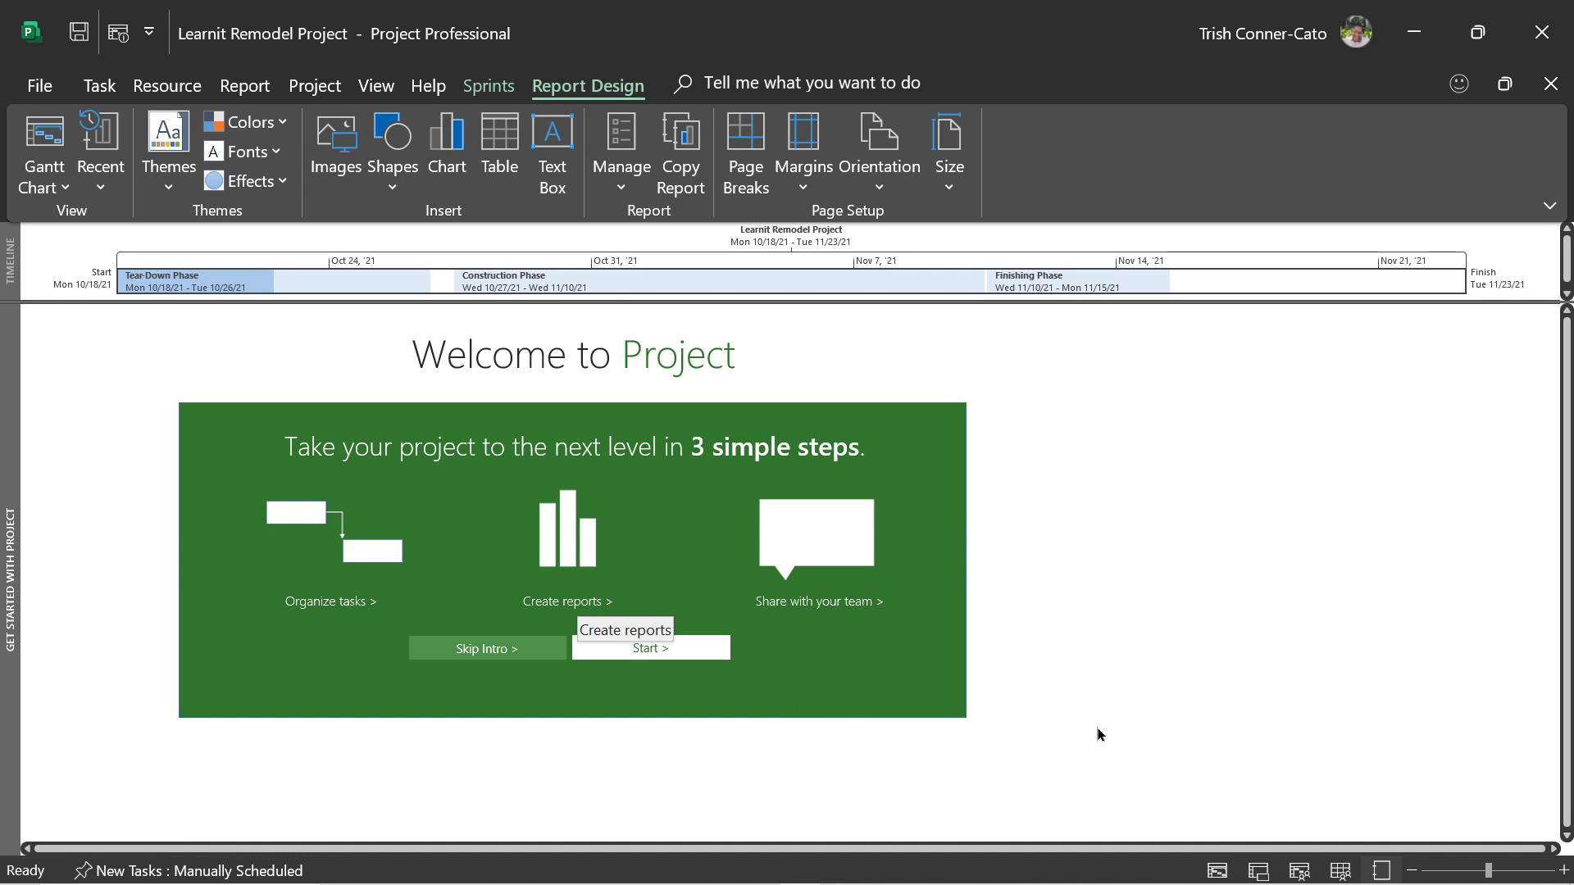
click(641, 648)
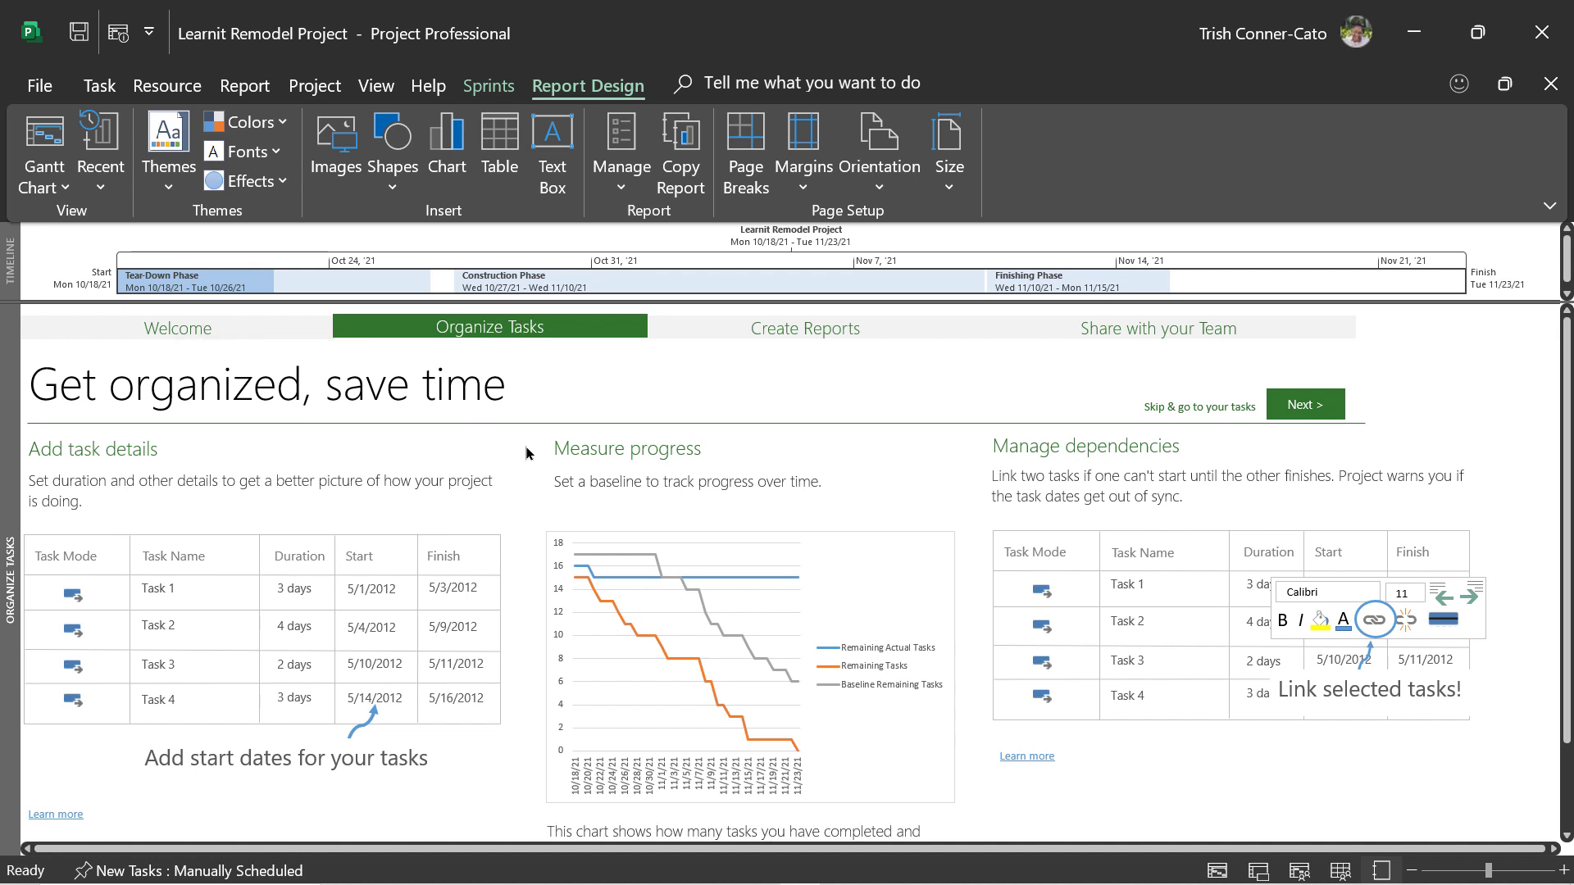
scroll(518, 459, down, 2)
scroll(518, 460, down, 5)
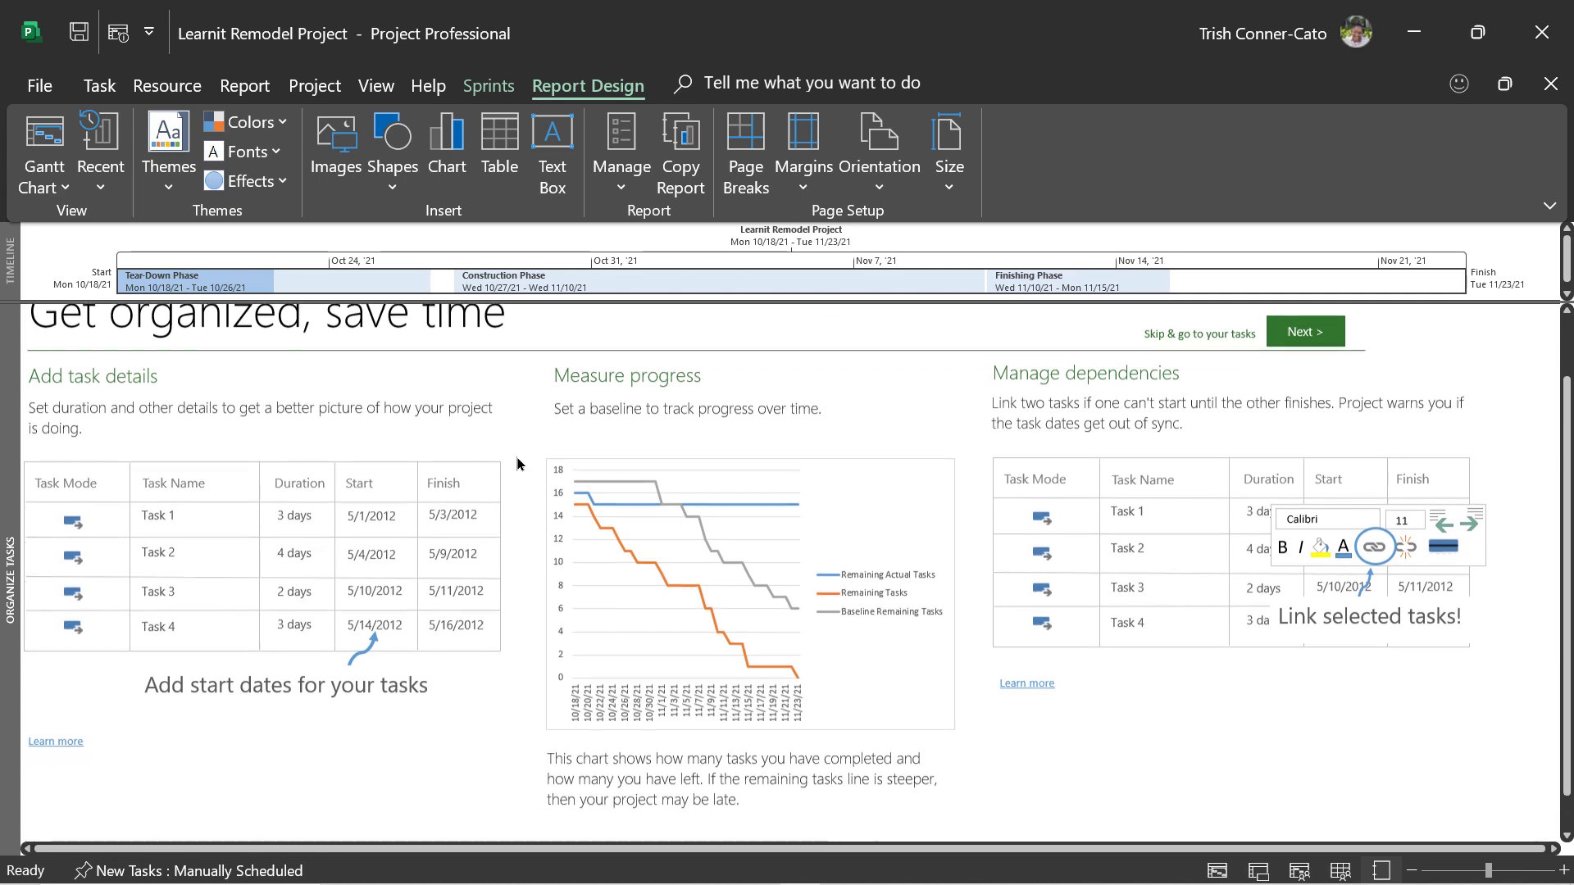
scroll(509, 479, up, 4)
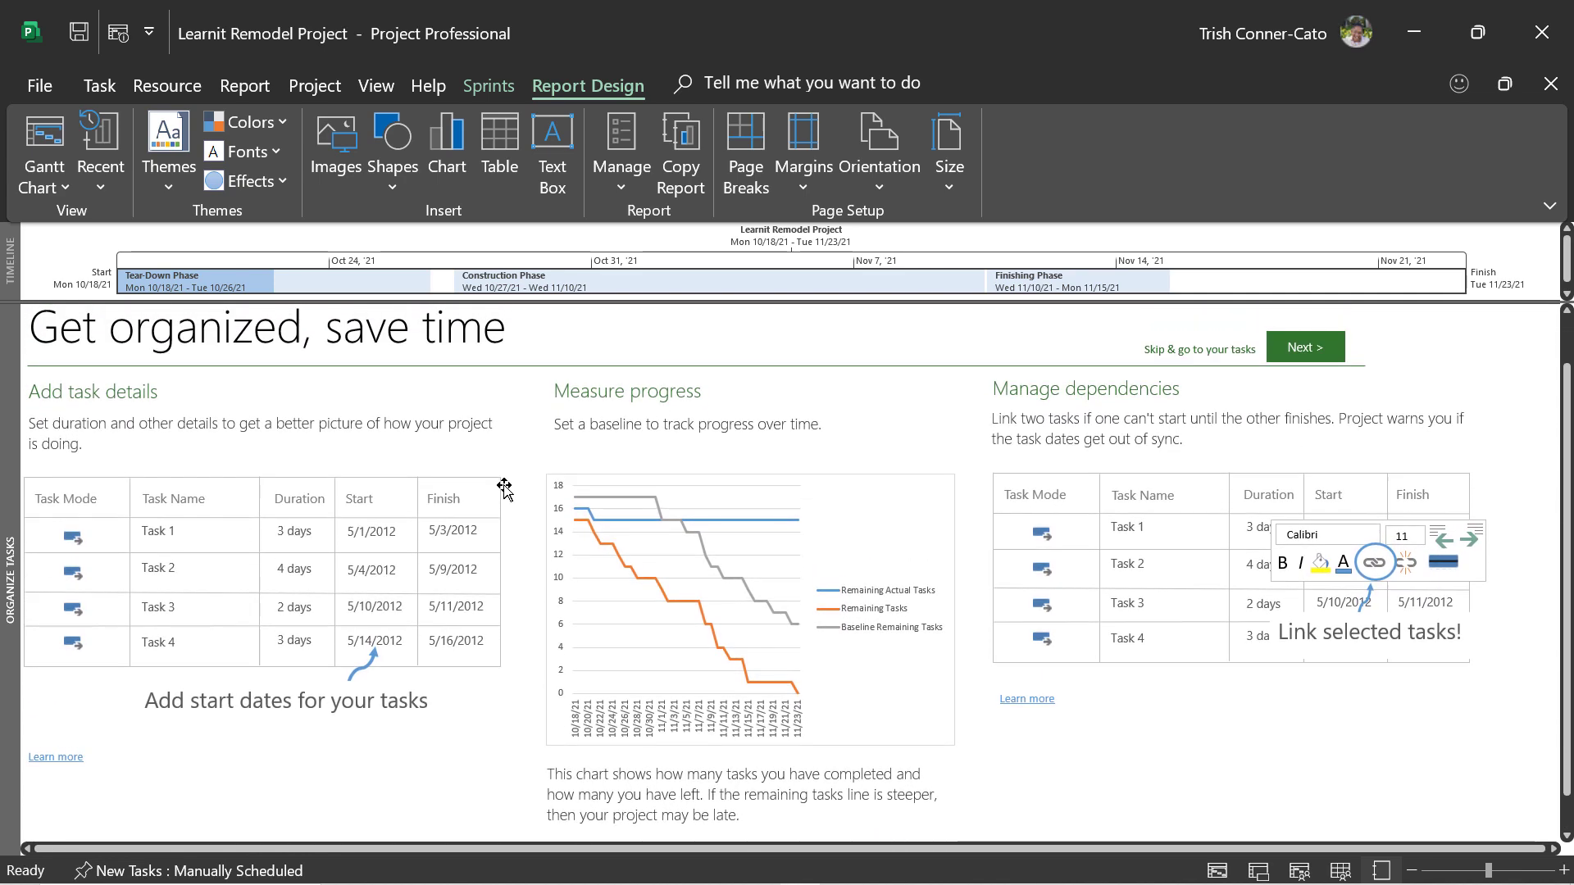
scroll(496, 500, up, 1)
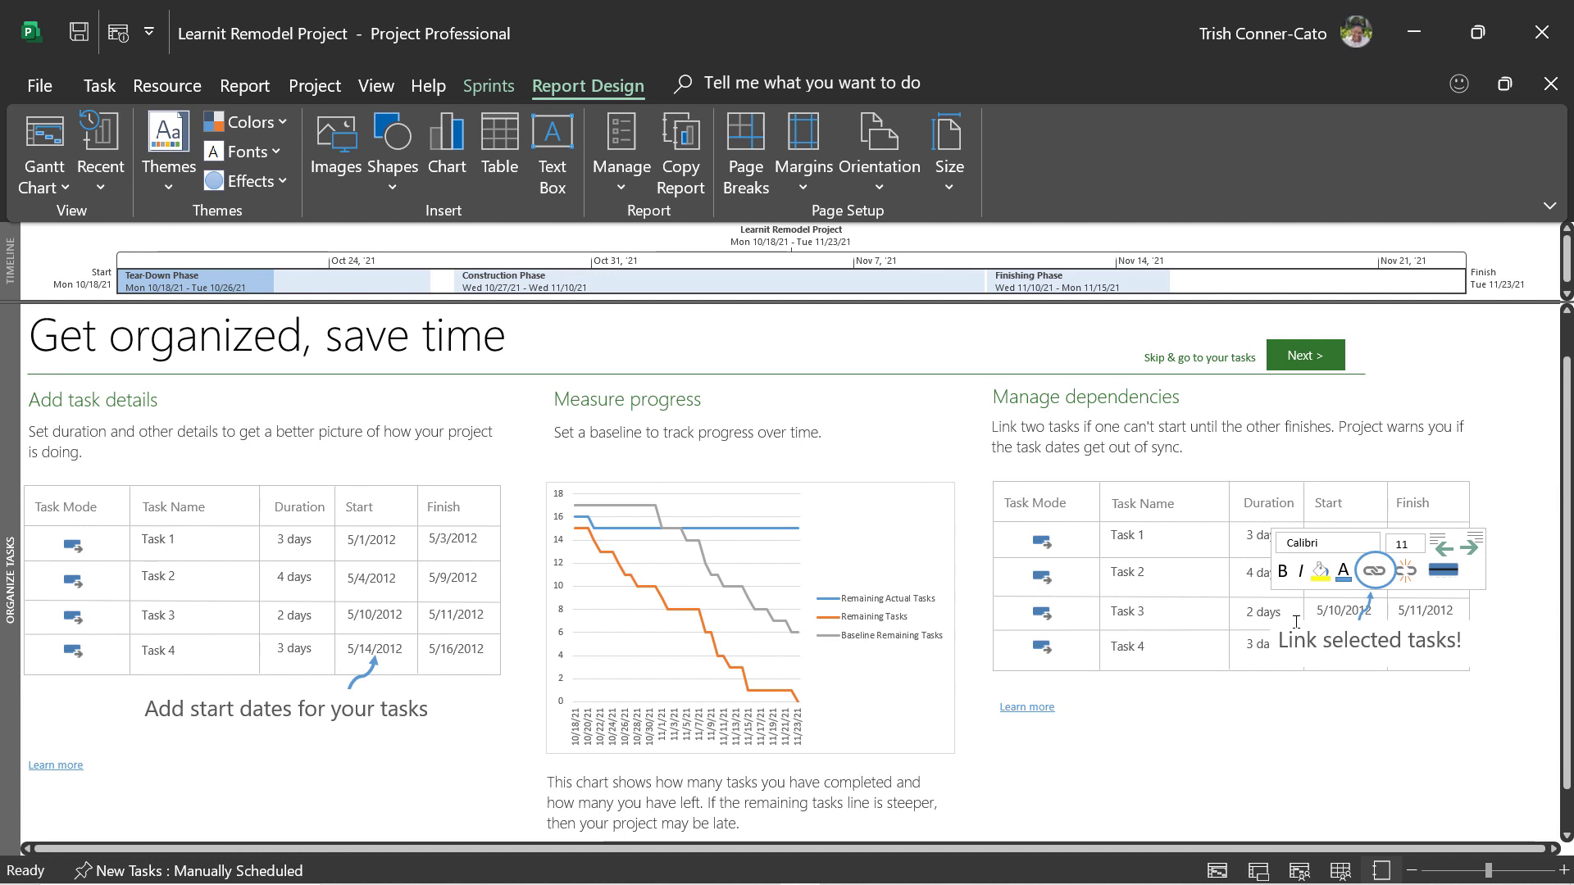
scroll(1282, 613, down, 2)
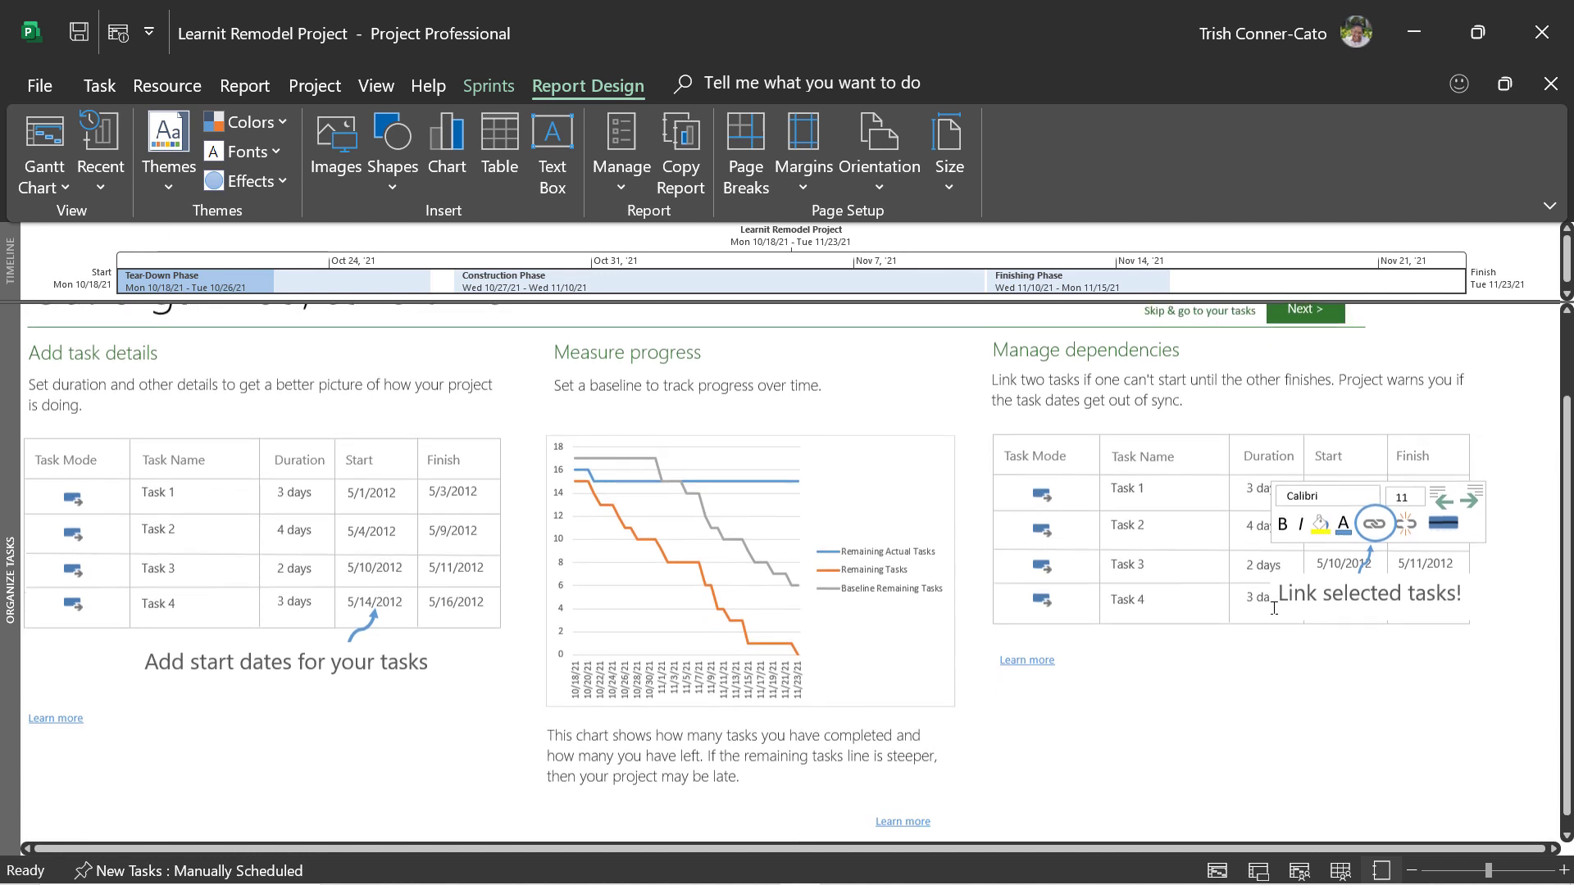
scroll(820, 689, up, 1)
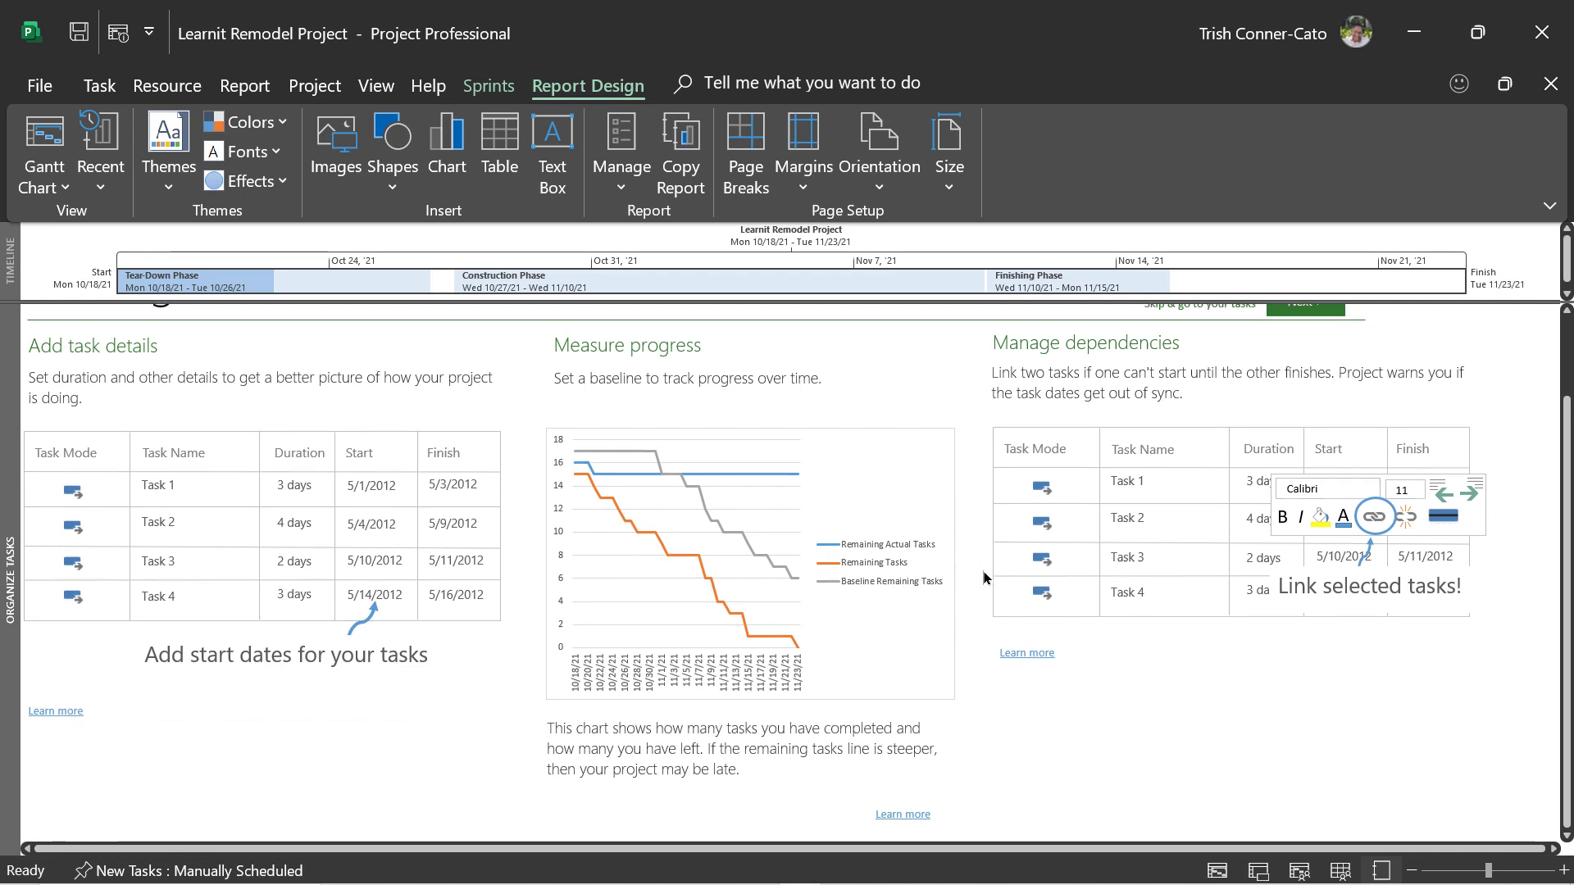
scroll(927, 492, up, 5)
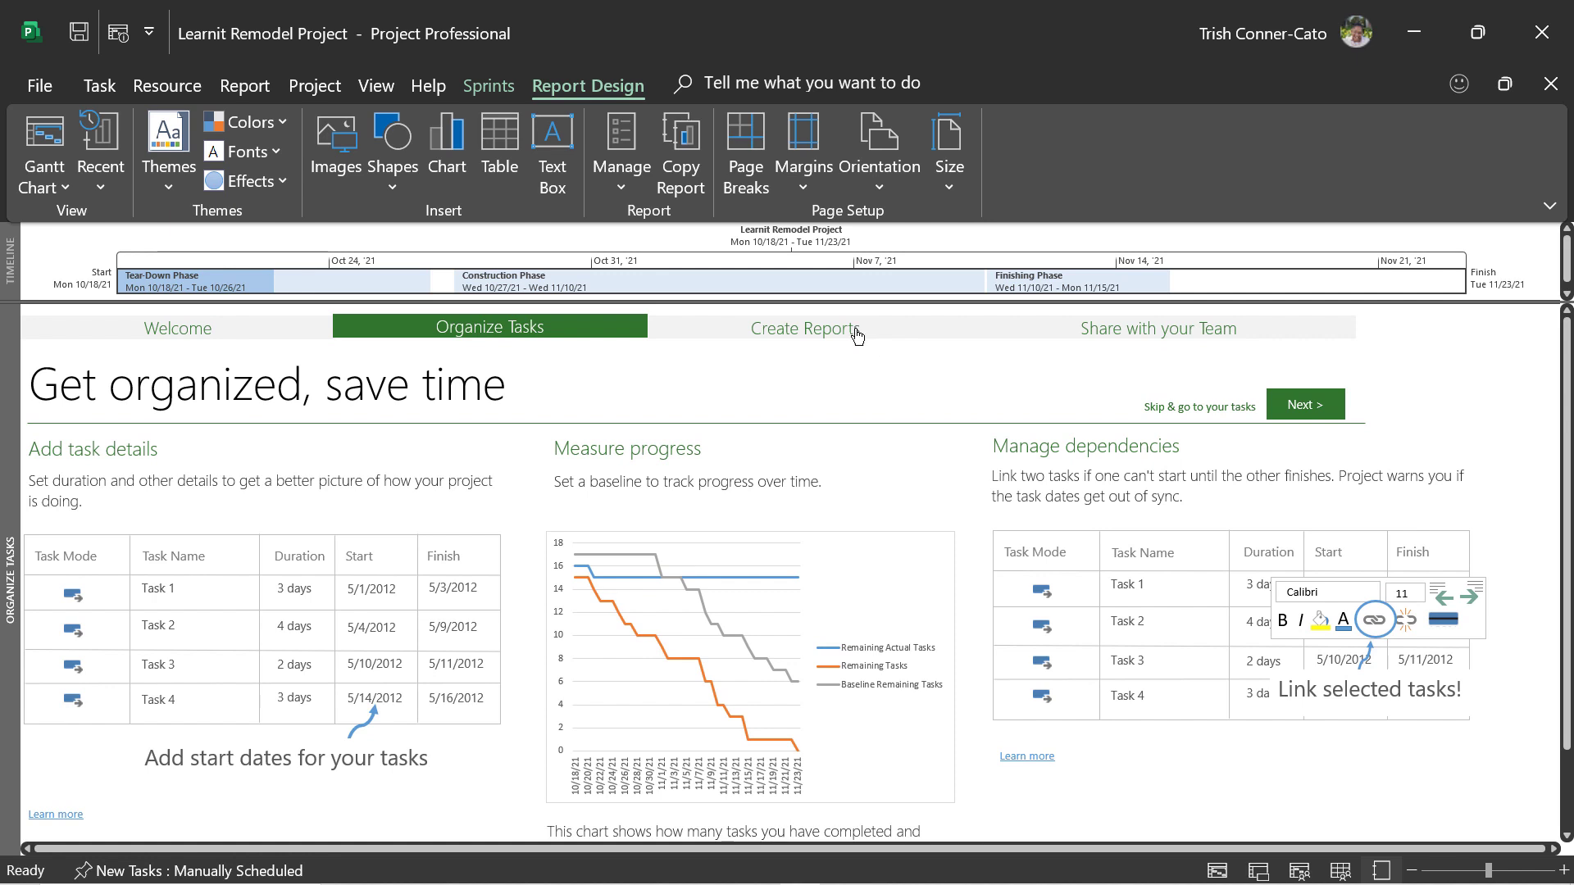
Go to the Create Reports page of the introduction and examine its percent complete, task burndown, and work status content
click(808, 327)
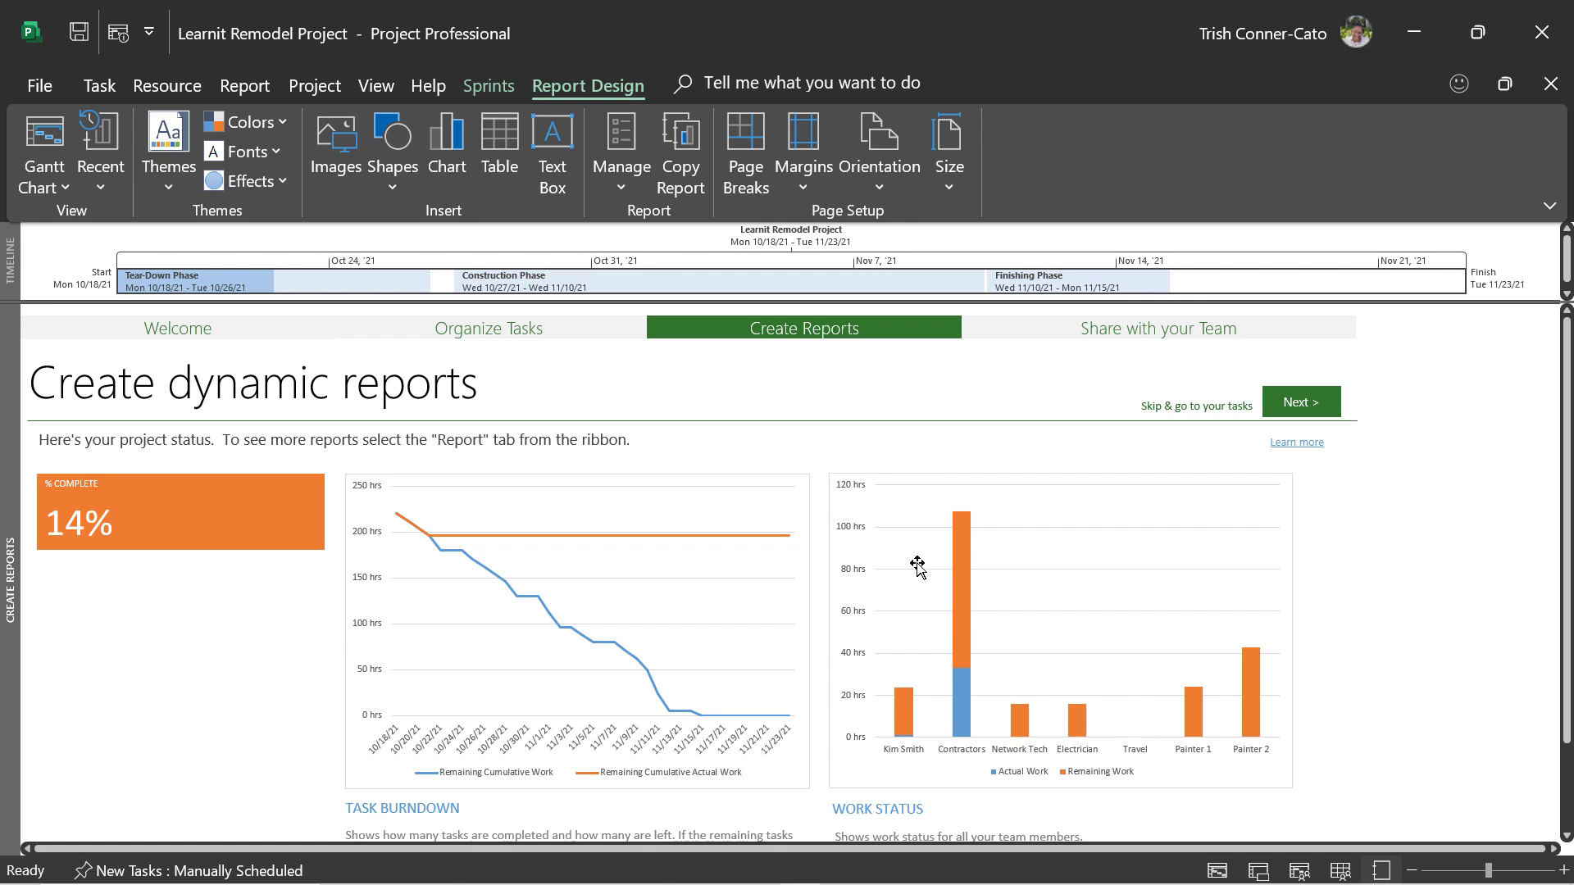
scroll(917, 565, down, 1)
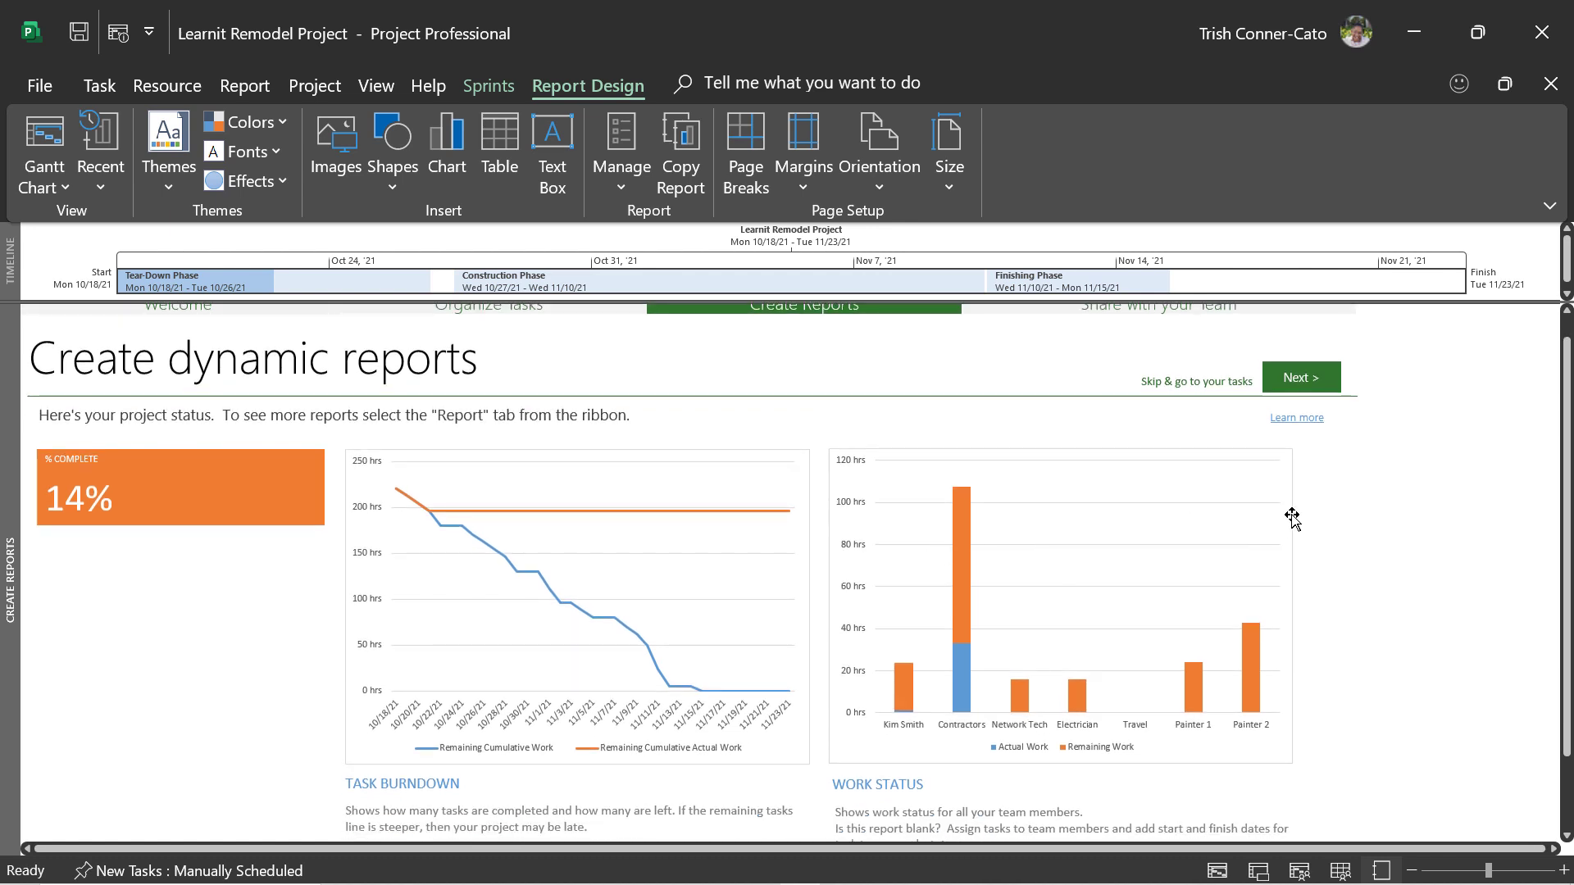
scroll(1292, 519, down, 3)
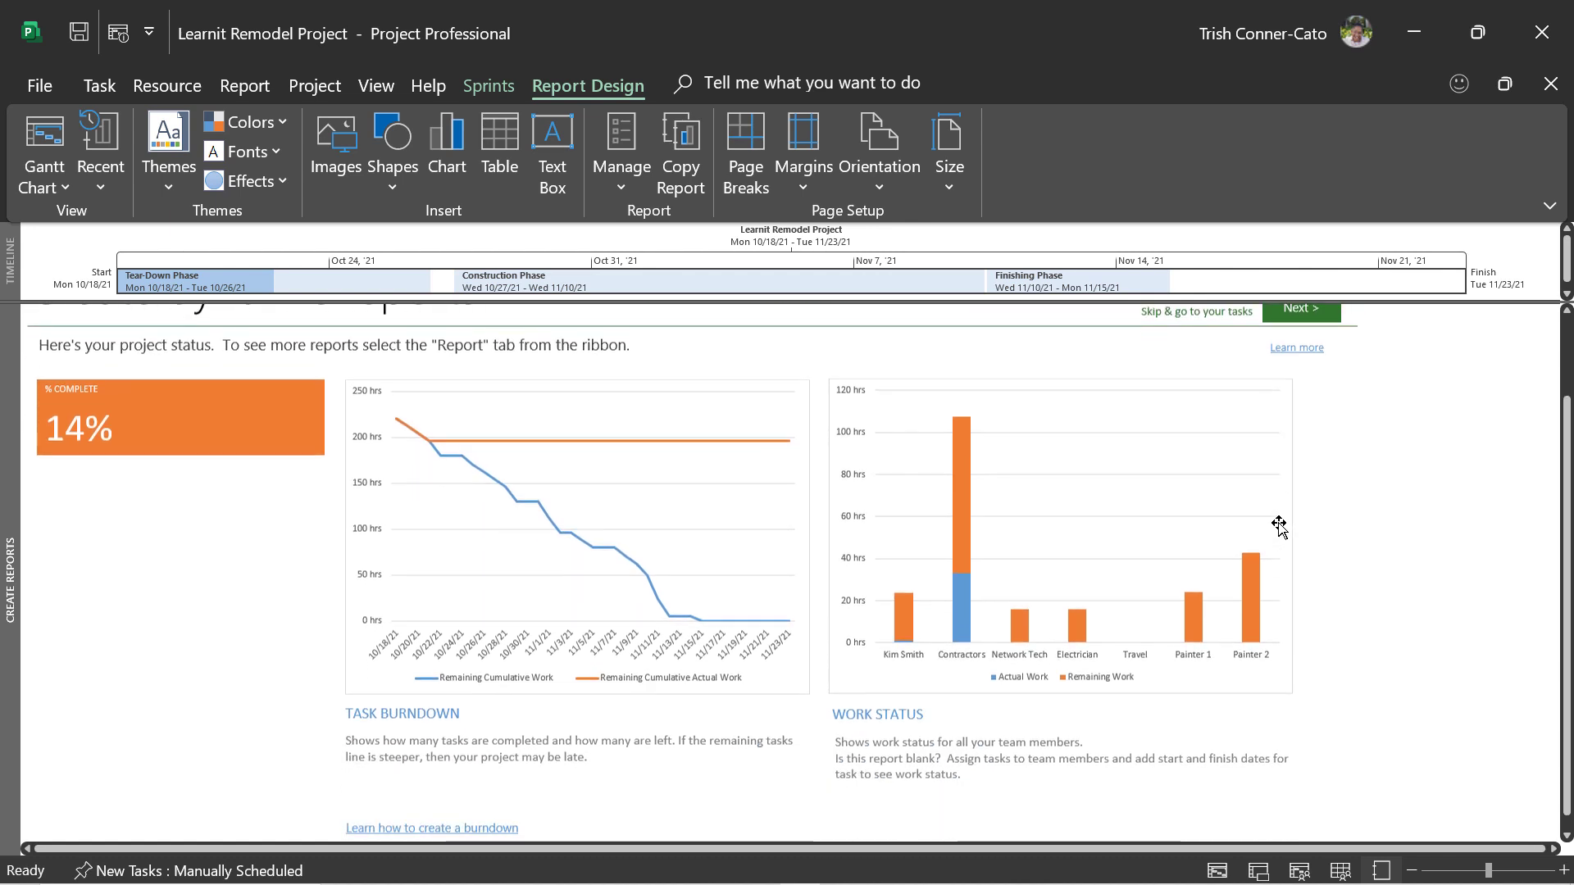
scroll(1279, 524, down, 5)
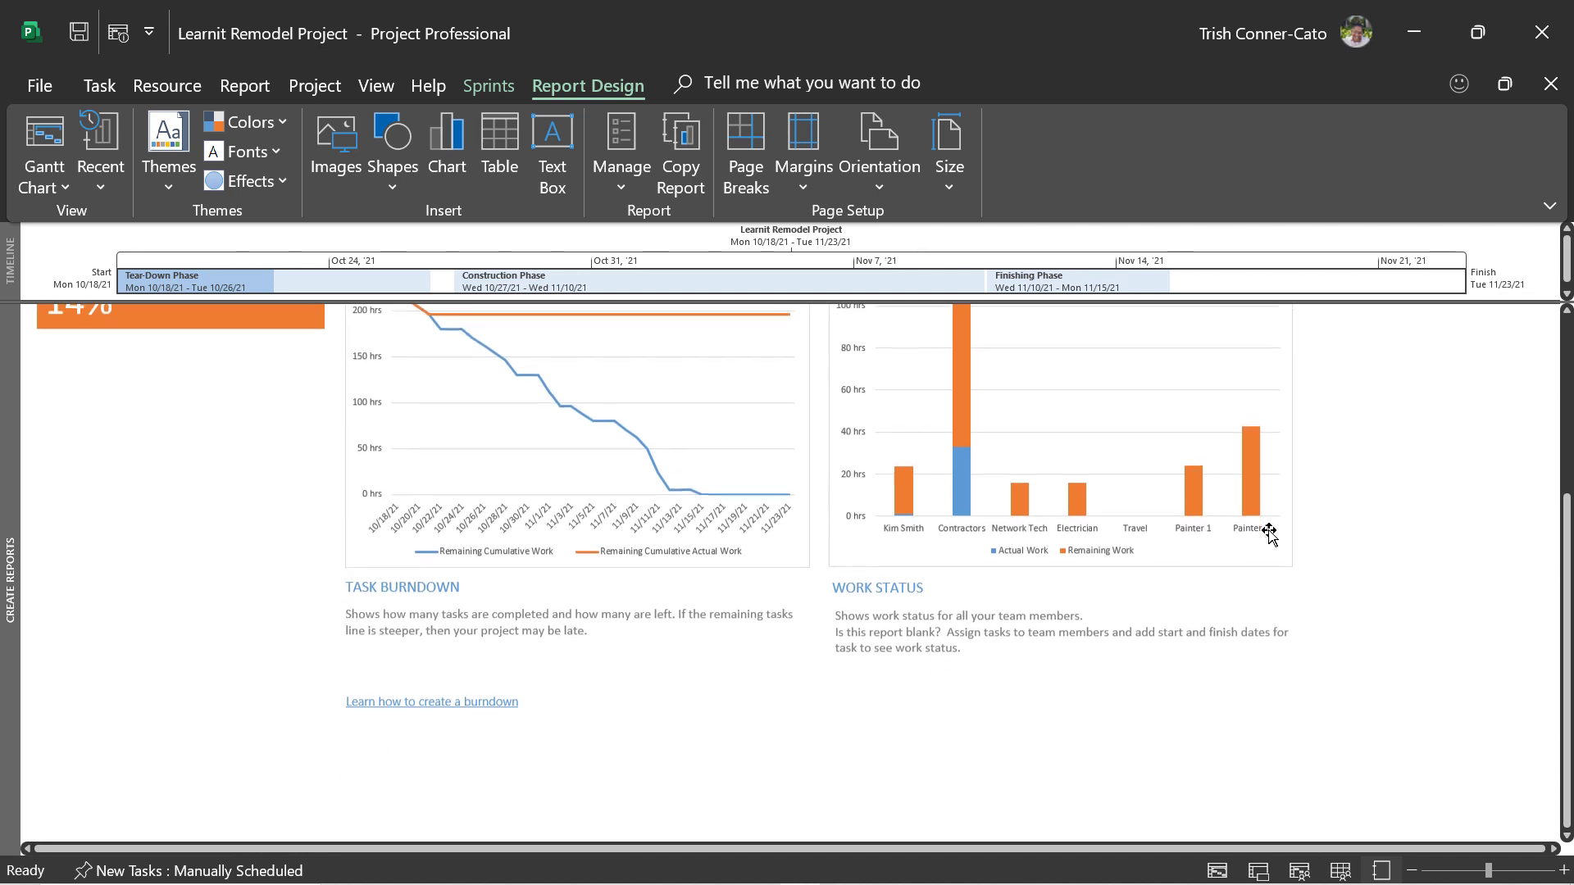
scroll(1268, 533, up, 8)
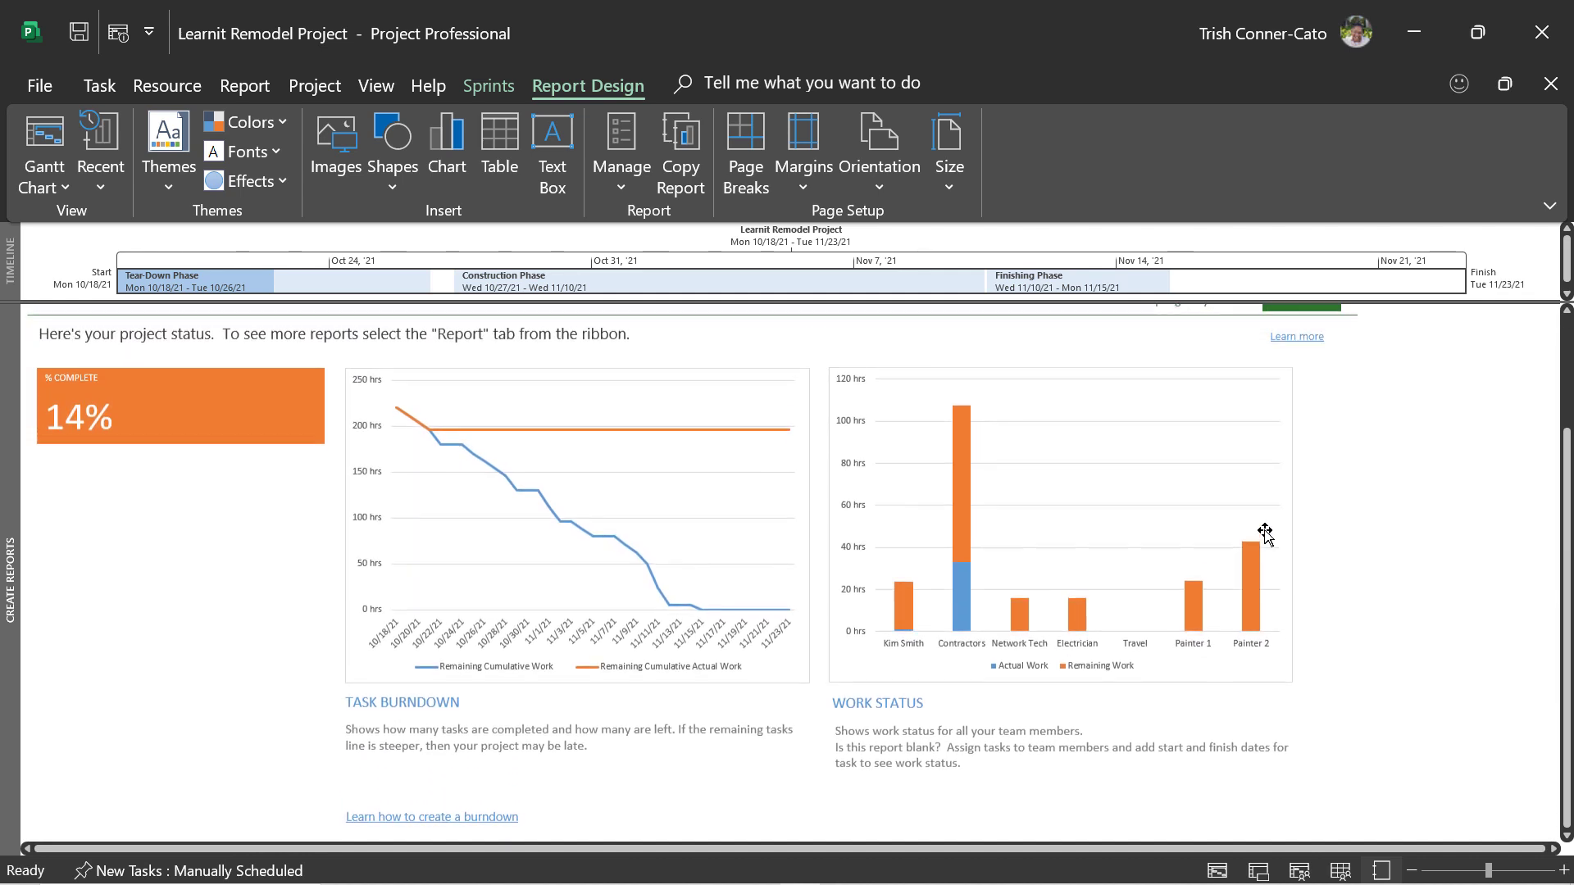
scroll(1320, 529, up, 1)
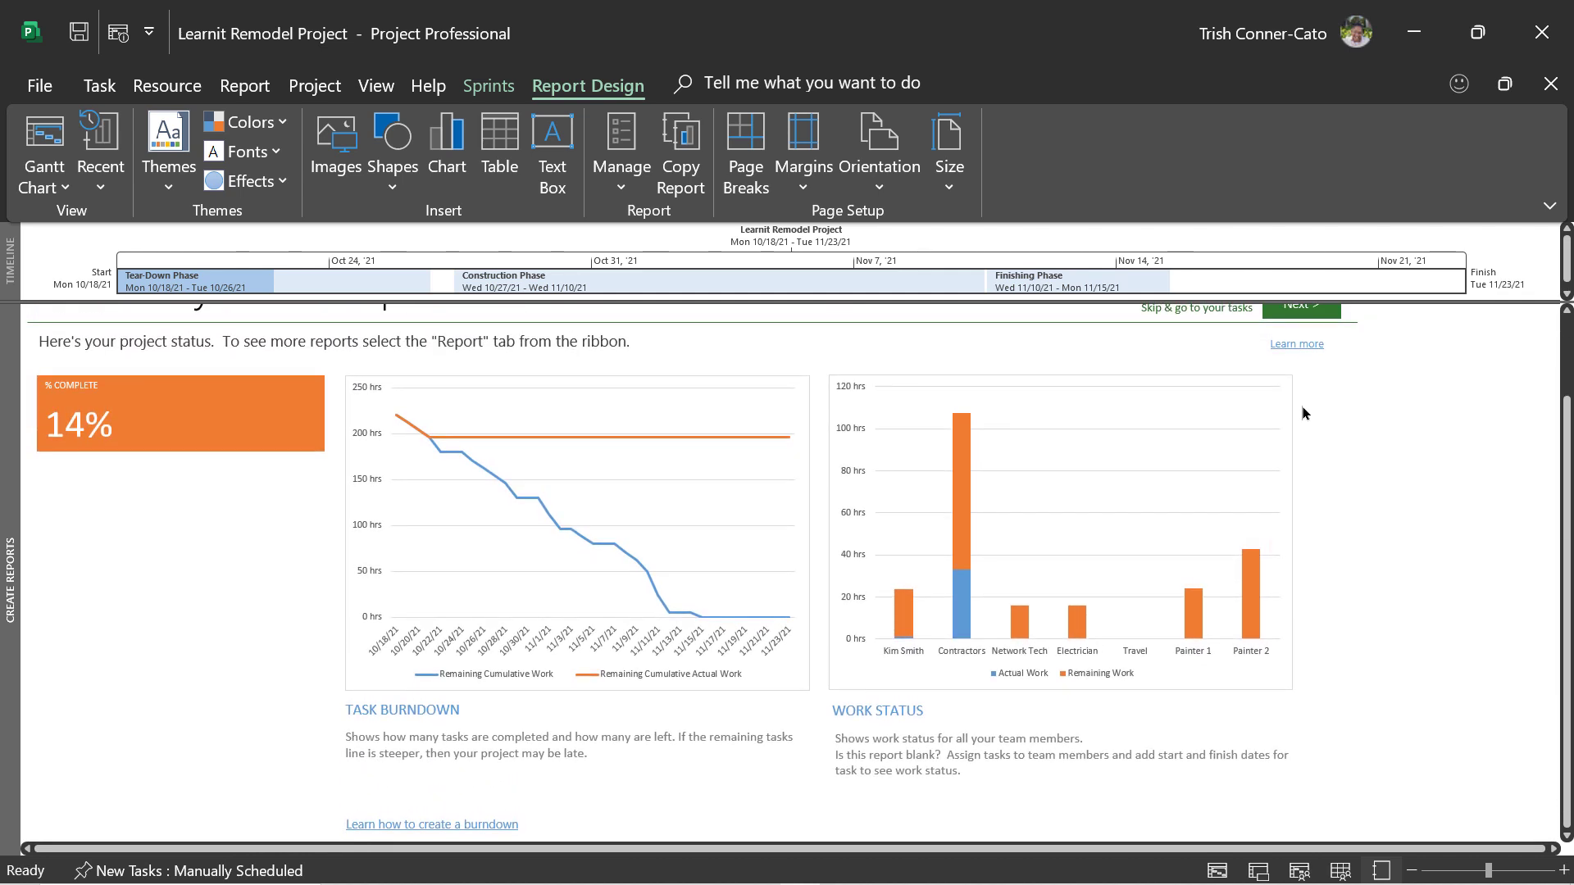
scroll(1303, 413, up, 2)
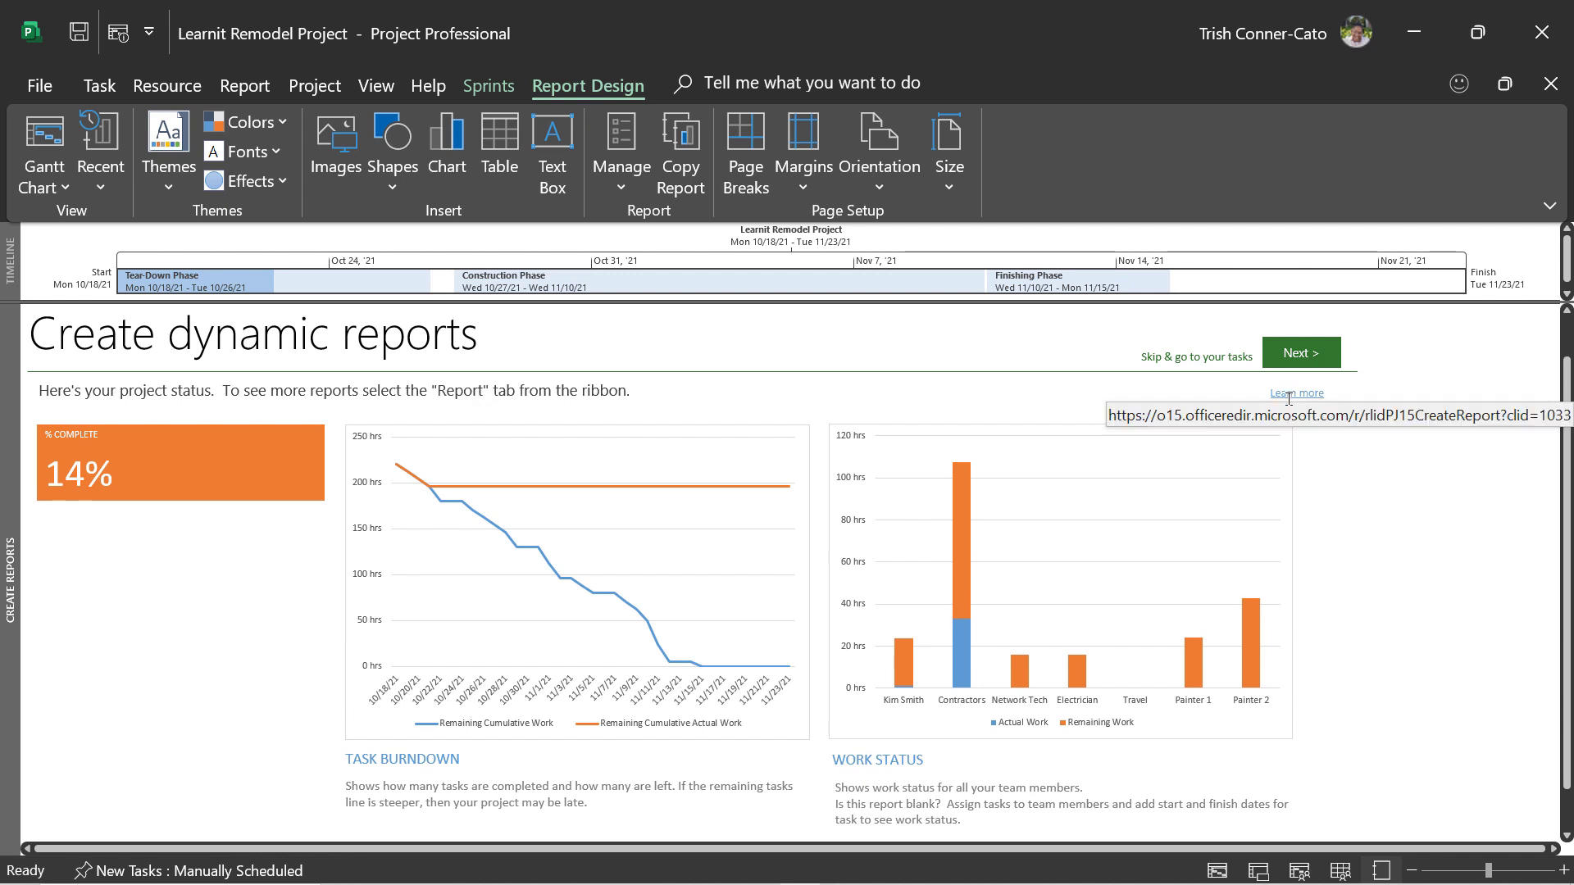
Advance to the Share with your Team page of the introduction and read through its SharePoint sharing information
click(1294, 350)
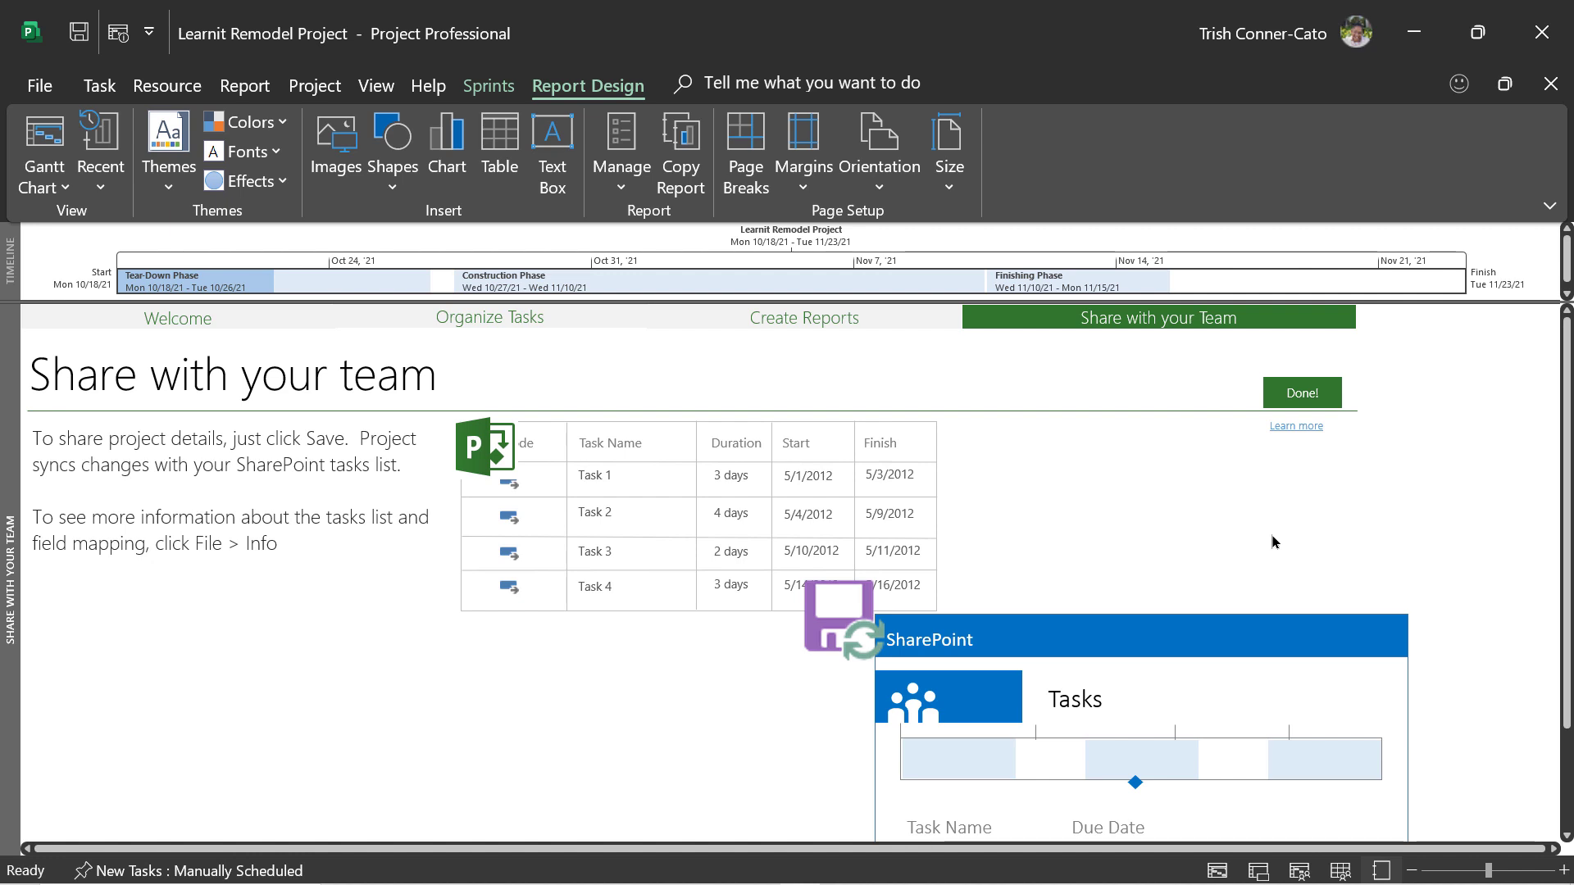
scroll(1245, 512, down, 2)
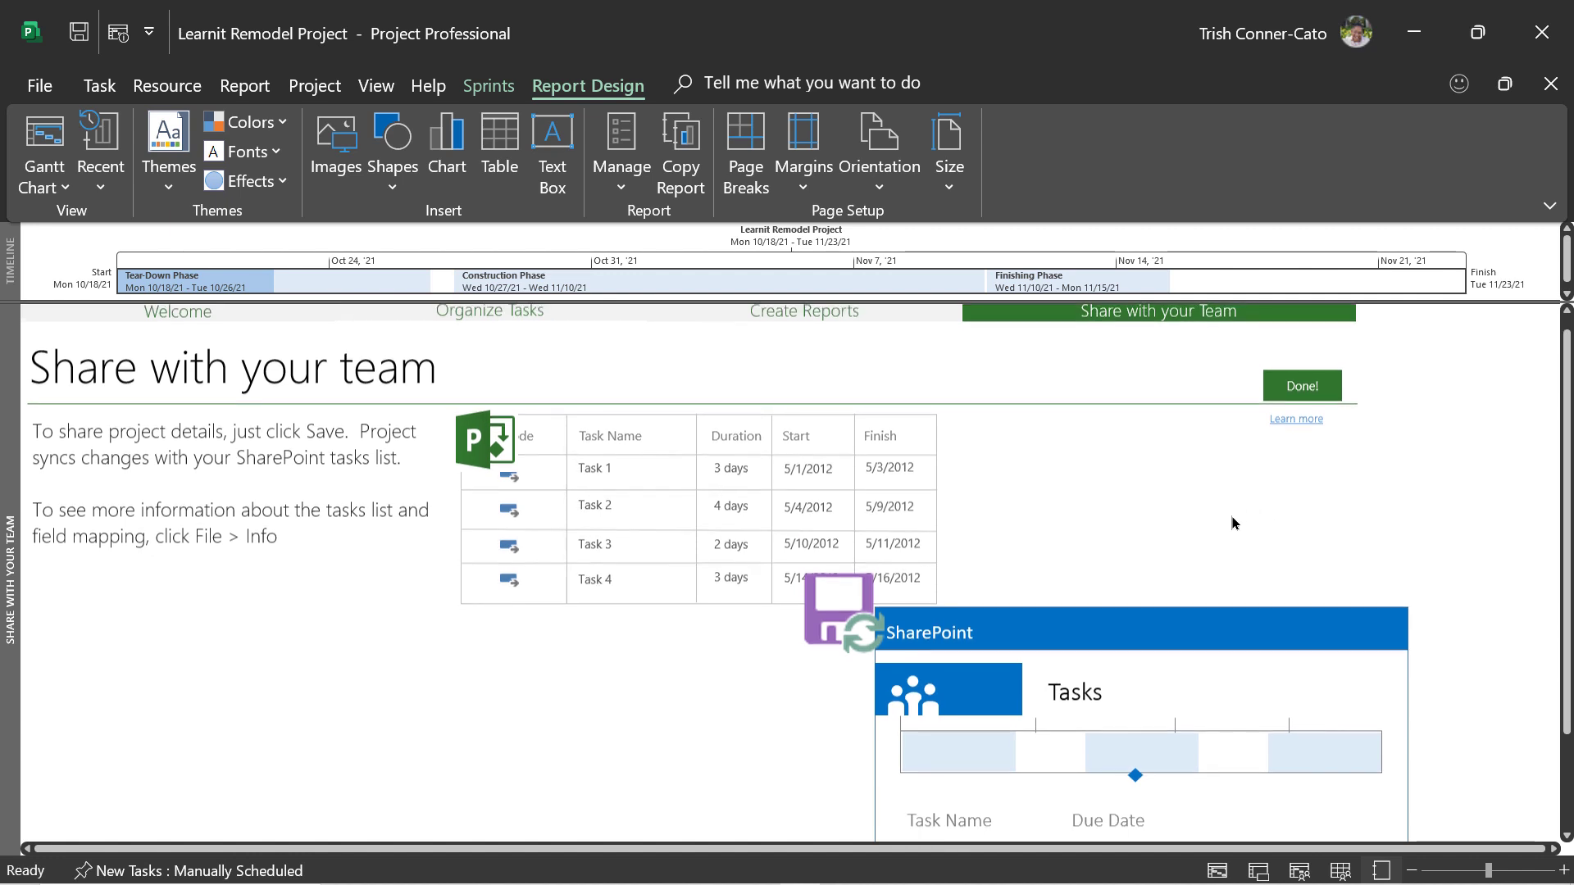
scroll(1225, 527, down, 2)
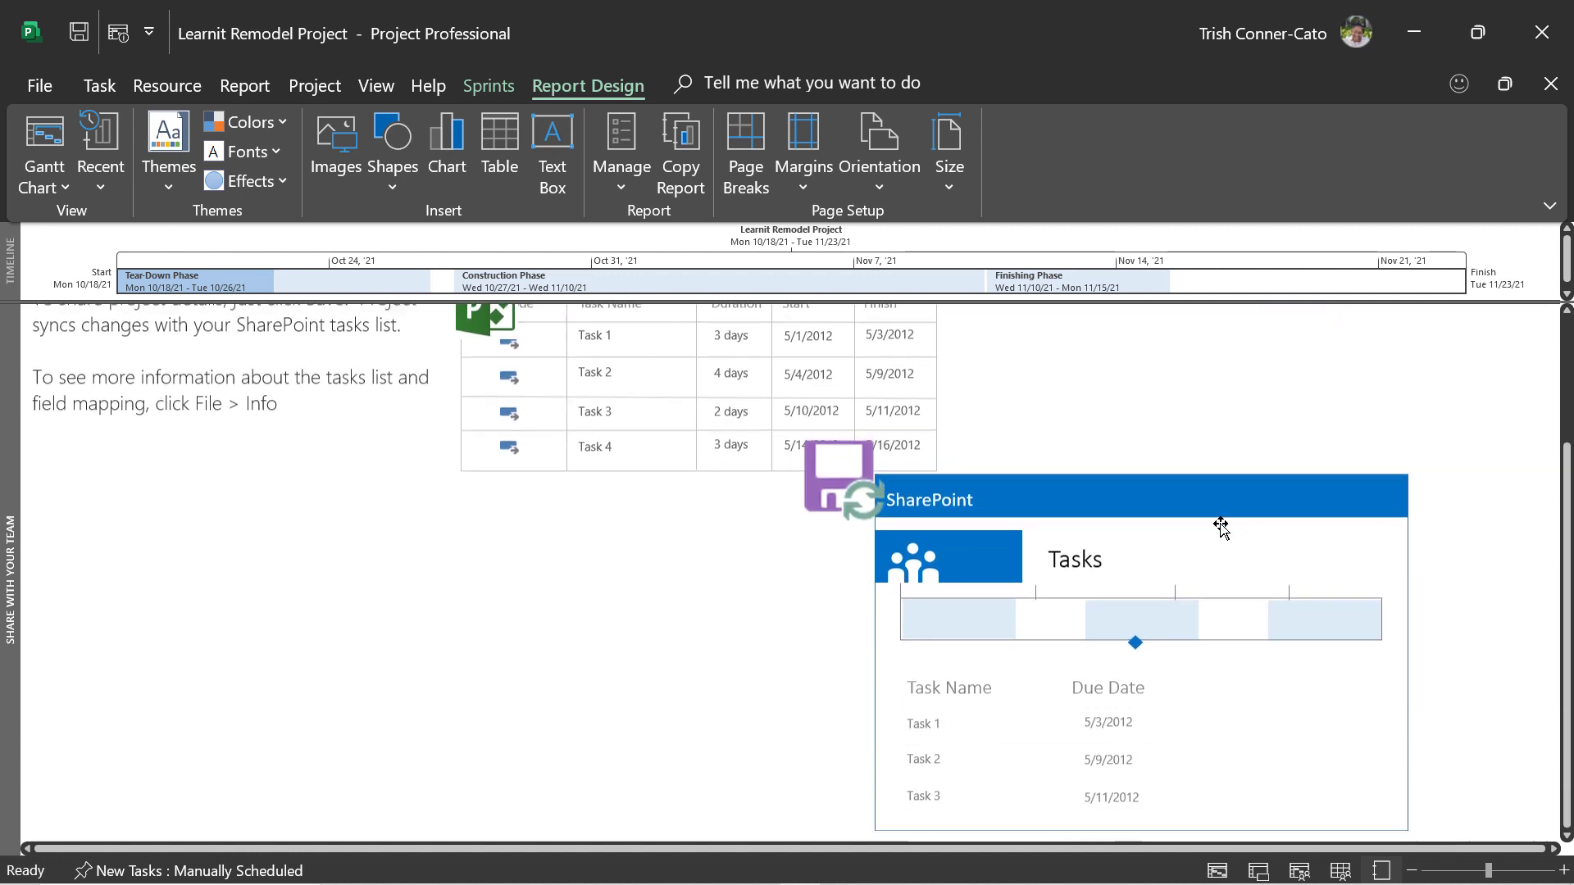
scroll(1203, 528, up, 3)
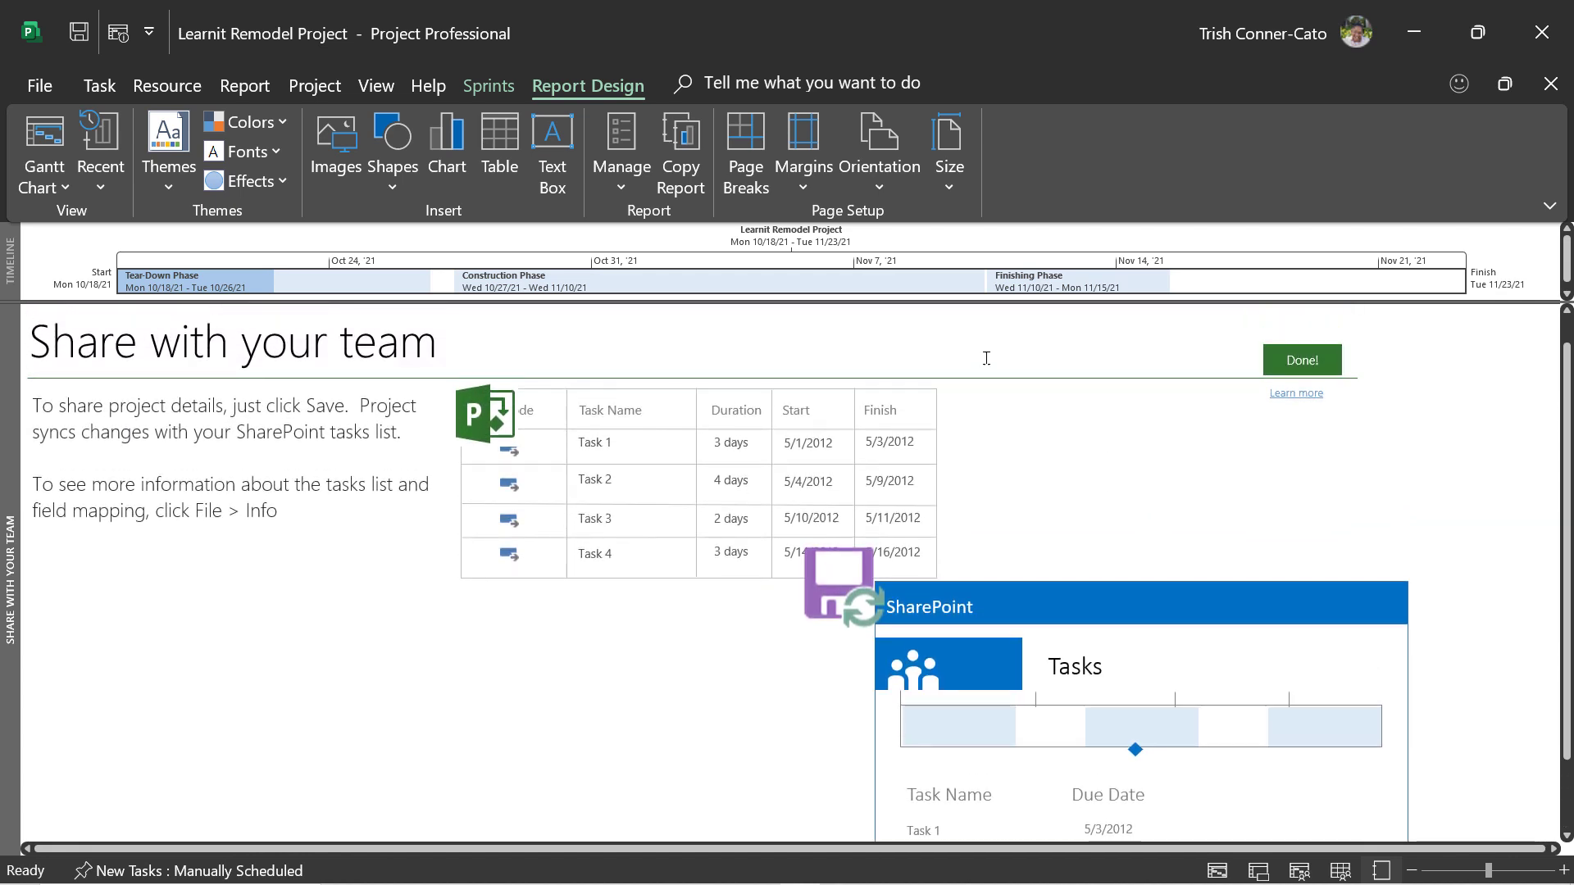
click(243, 94)
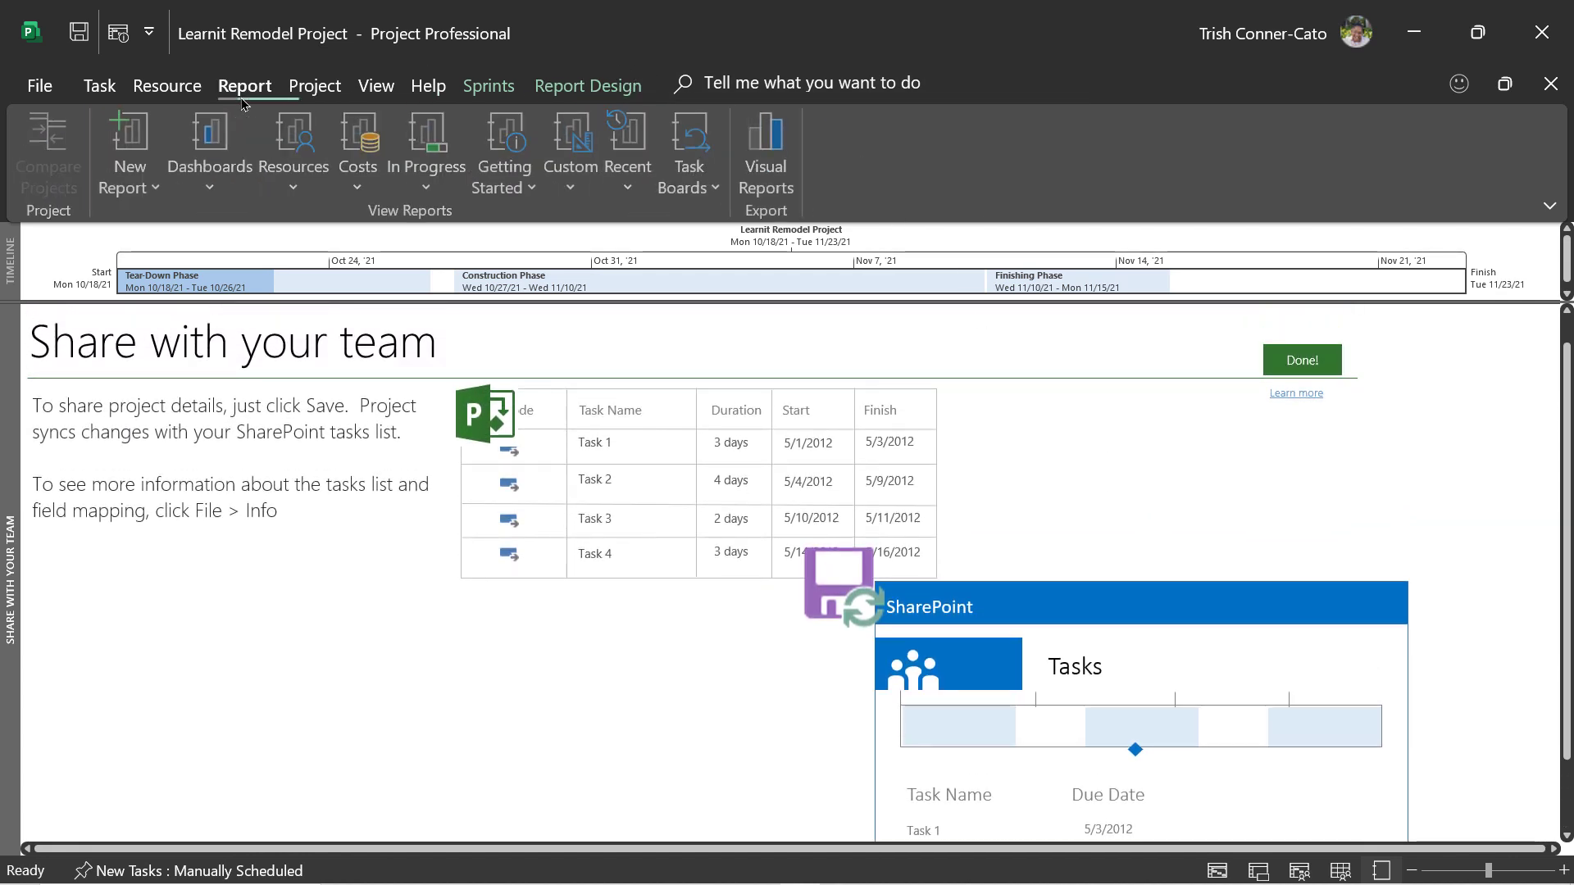
click(487, 195)
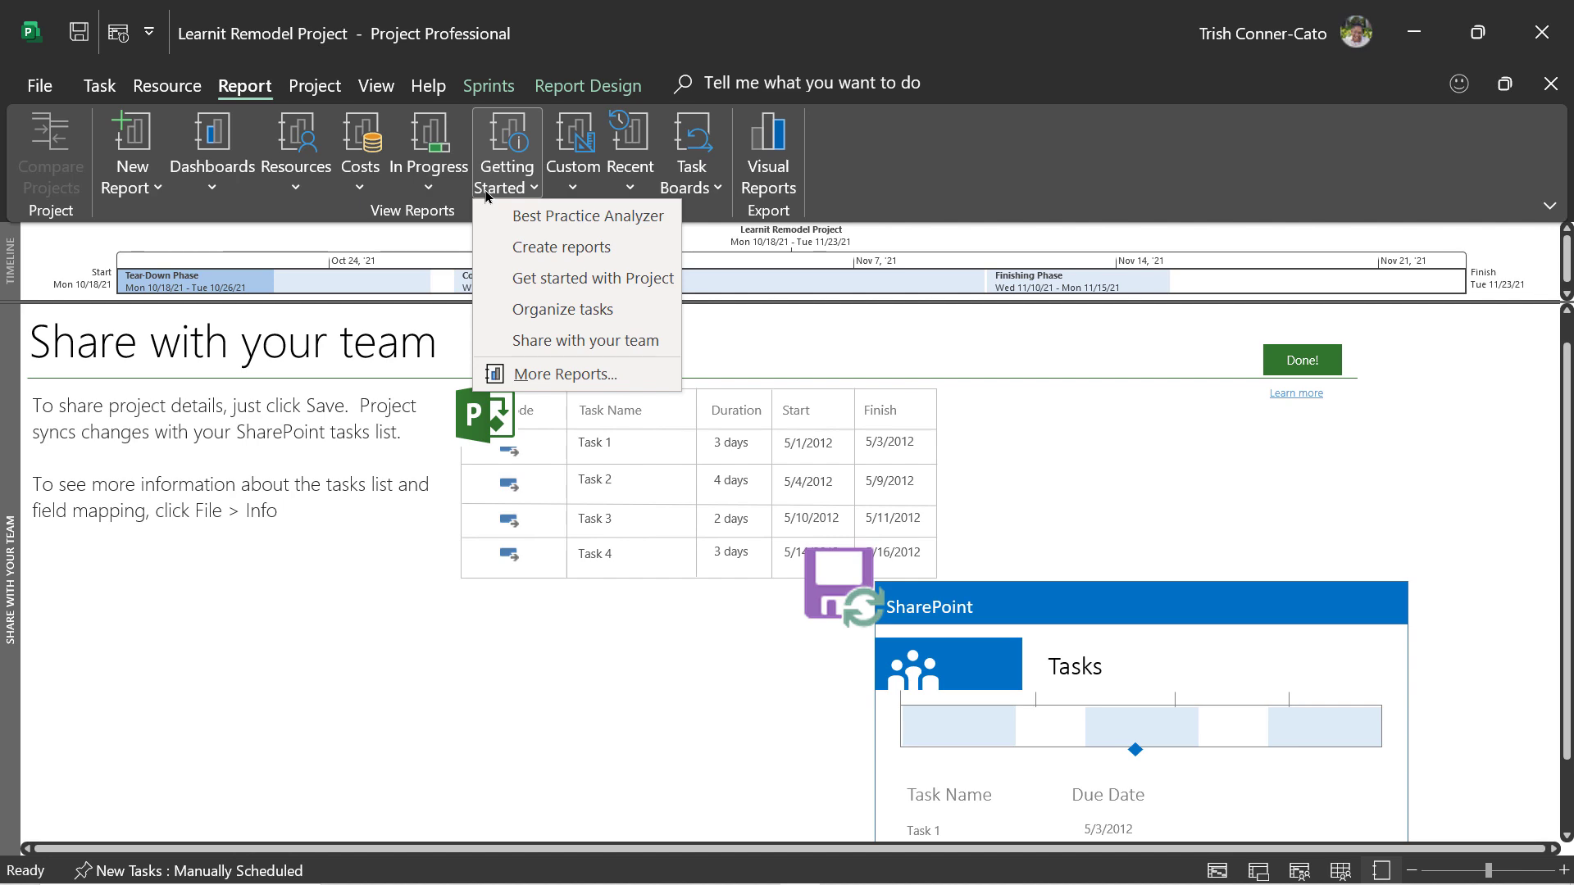
click(487, 195)
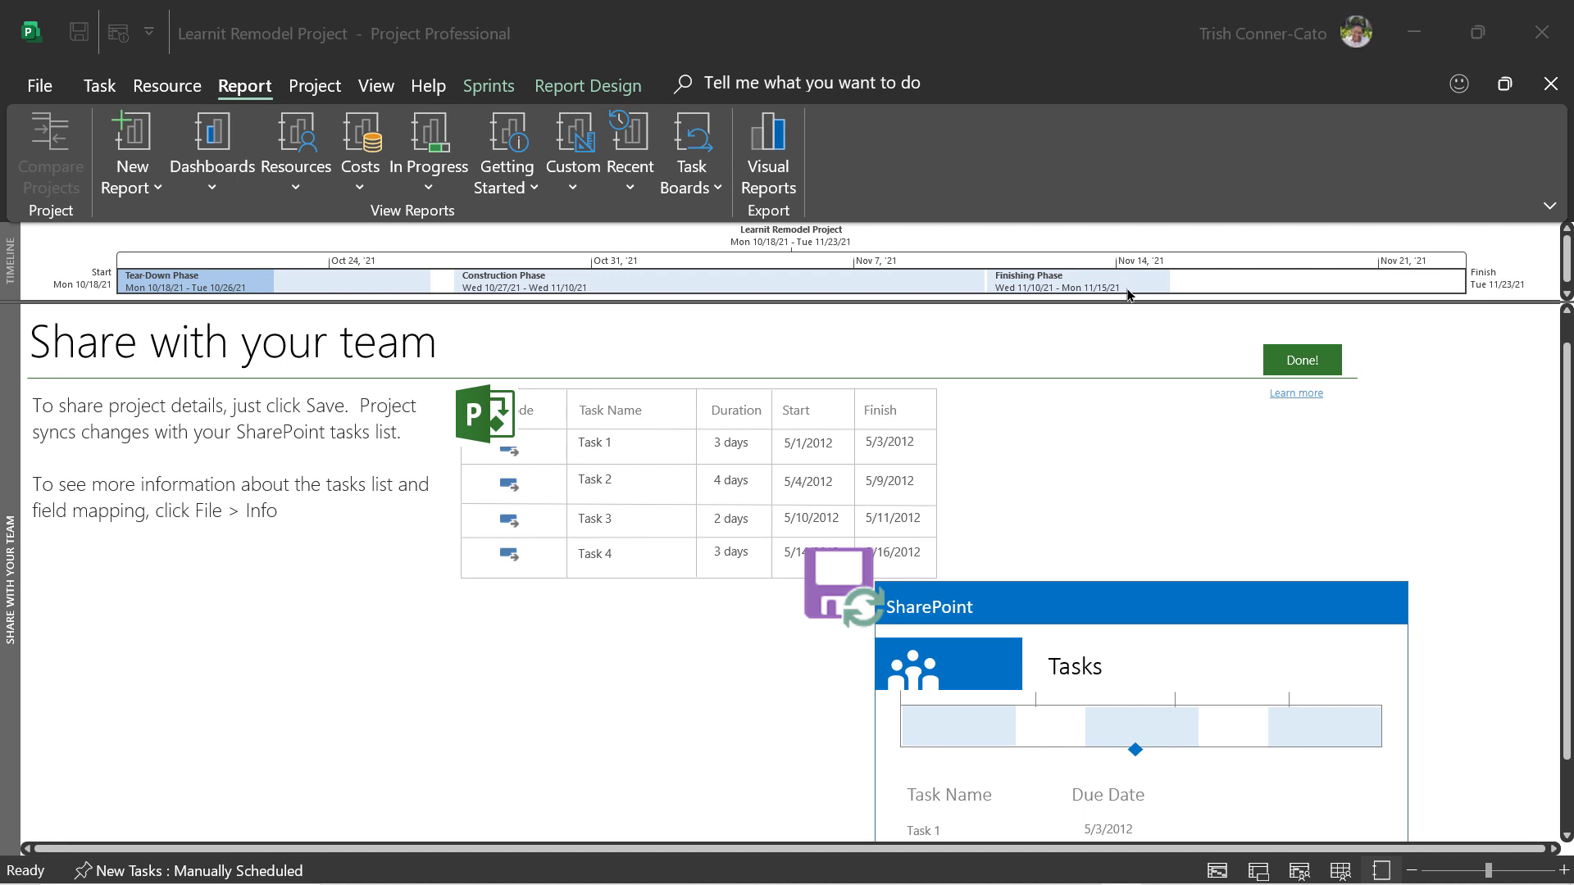
Open the general Project Options and review the available default views, keeping Gantt with Timeline
click(47, 92)
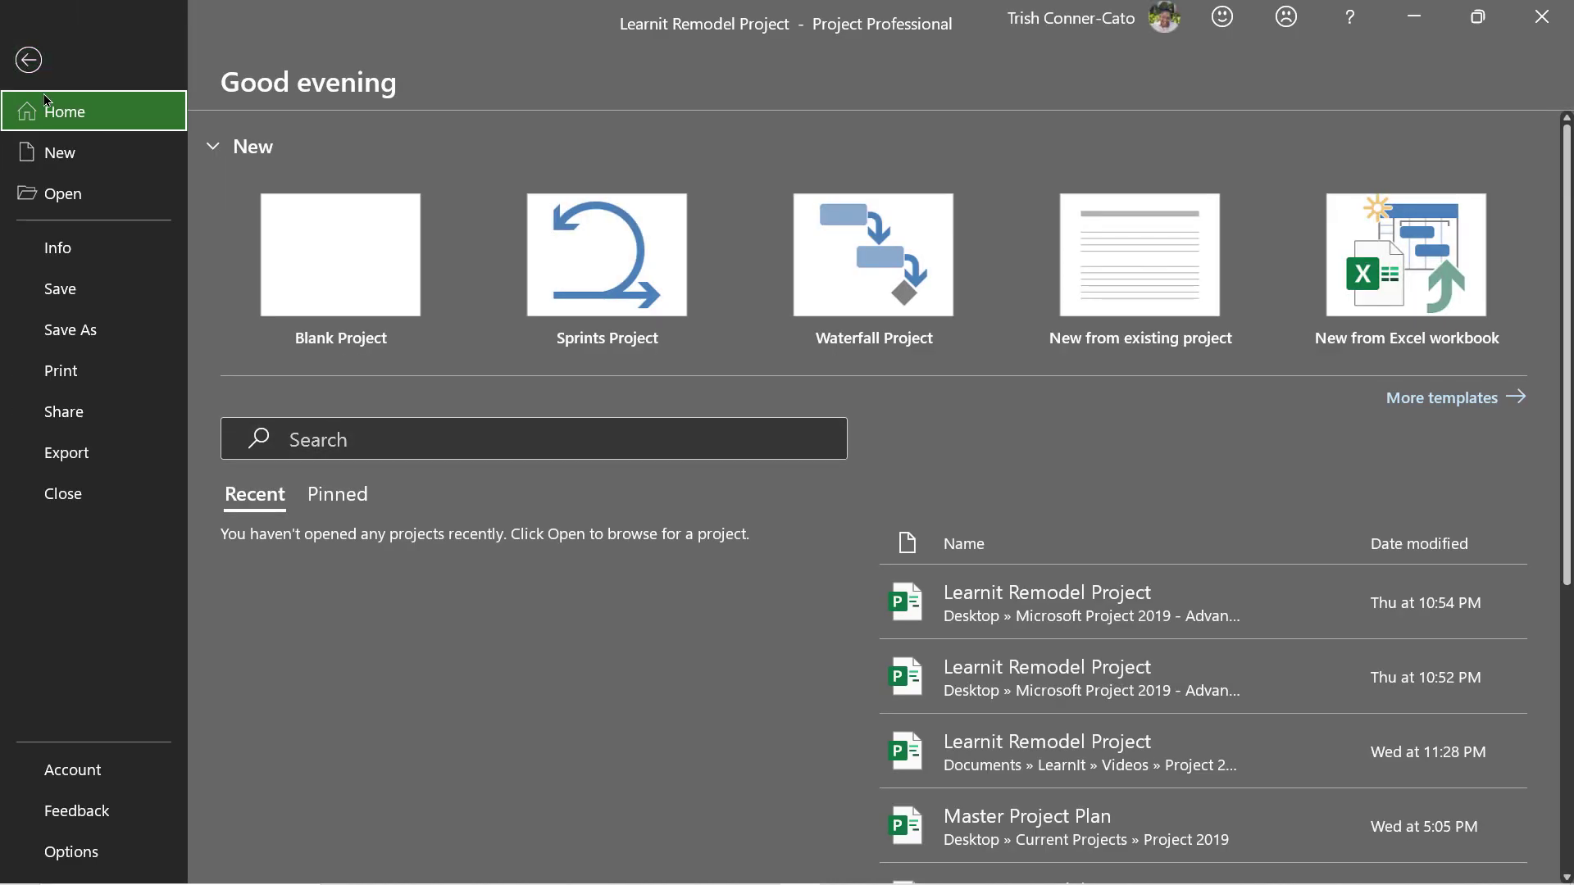
click(64, 857)
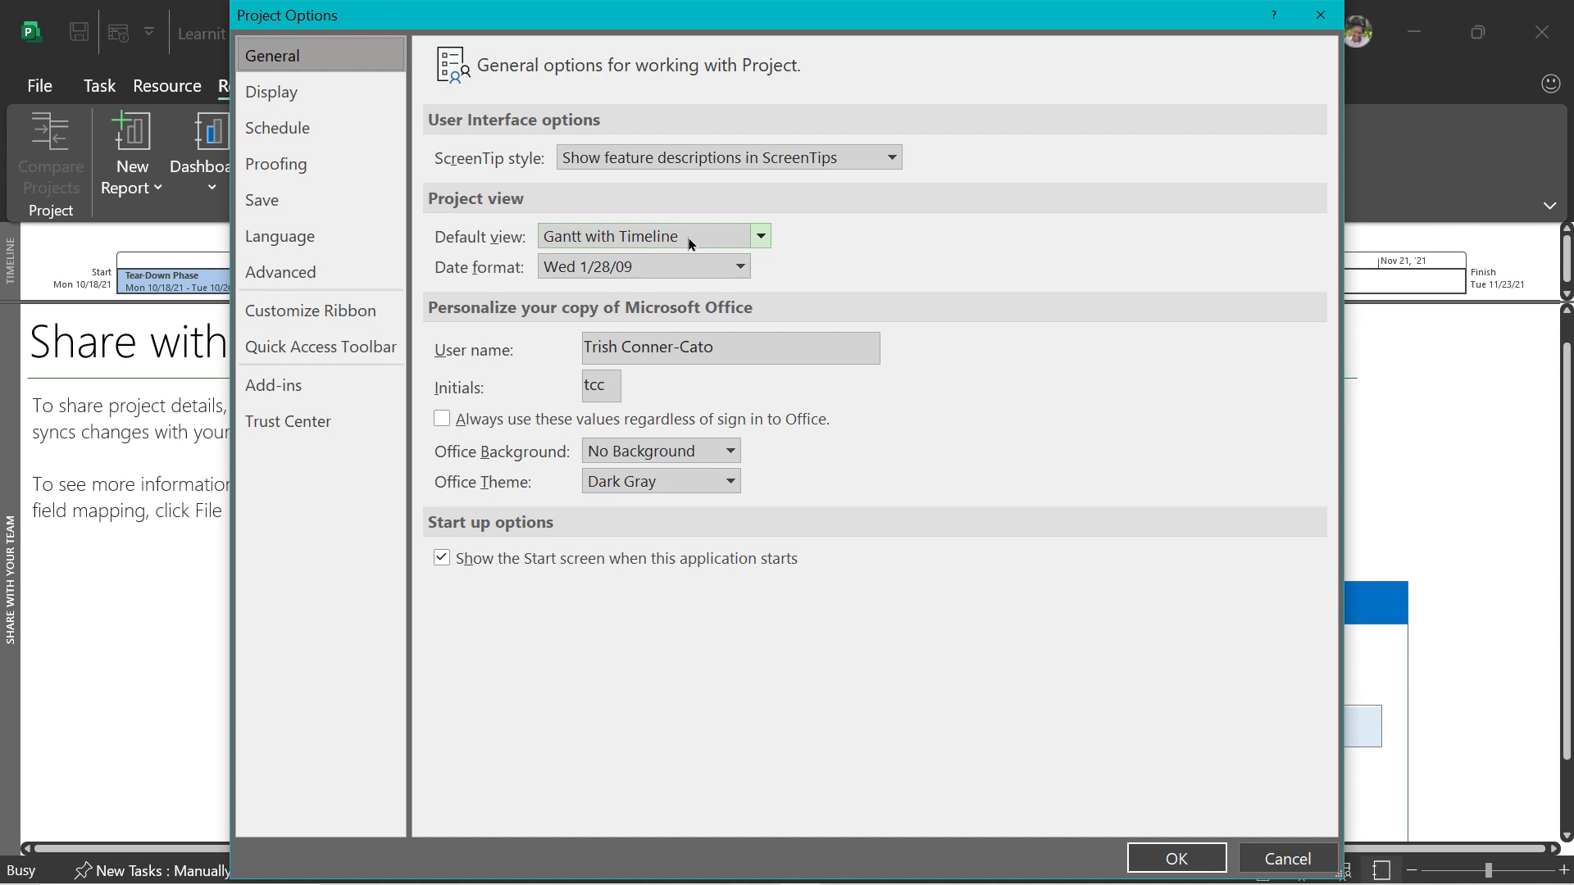
click(761, 238)
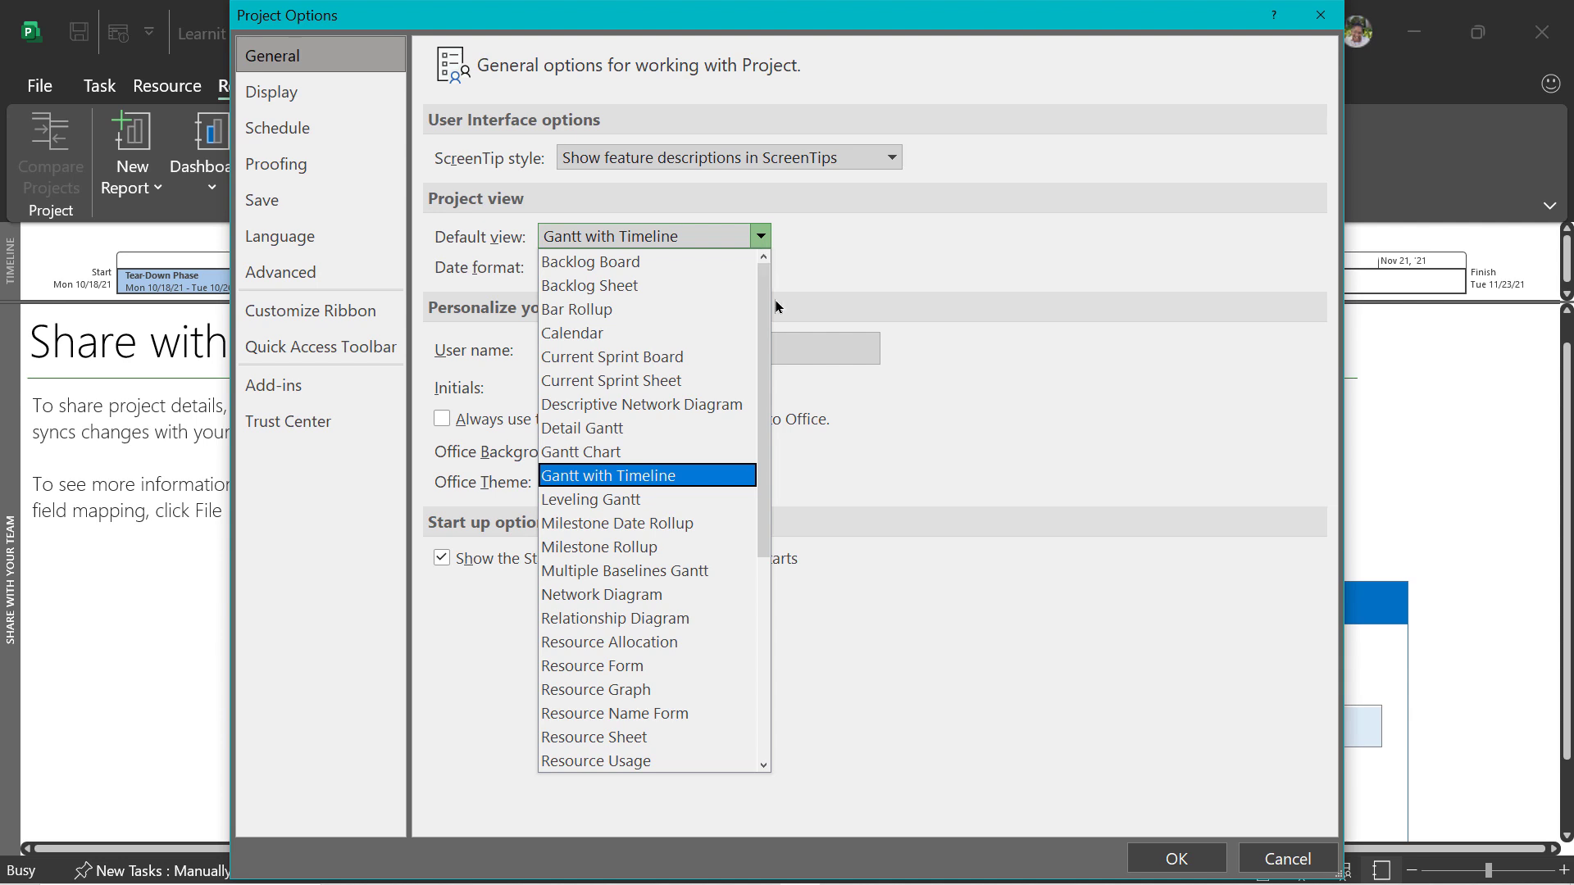
click(862, 265)
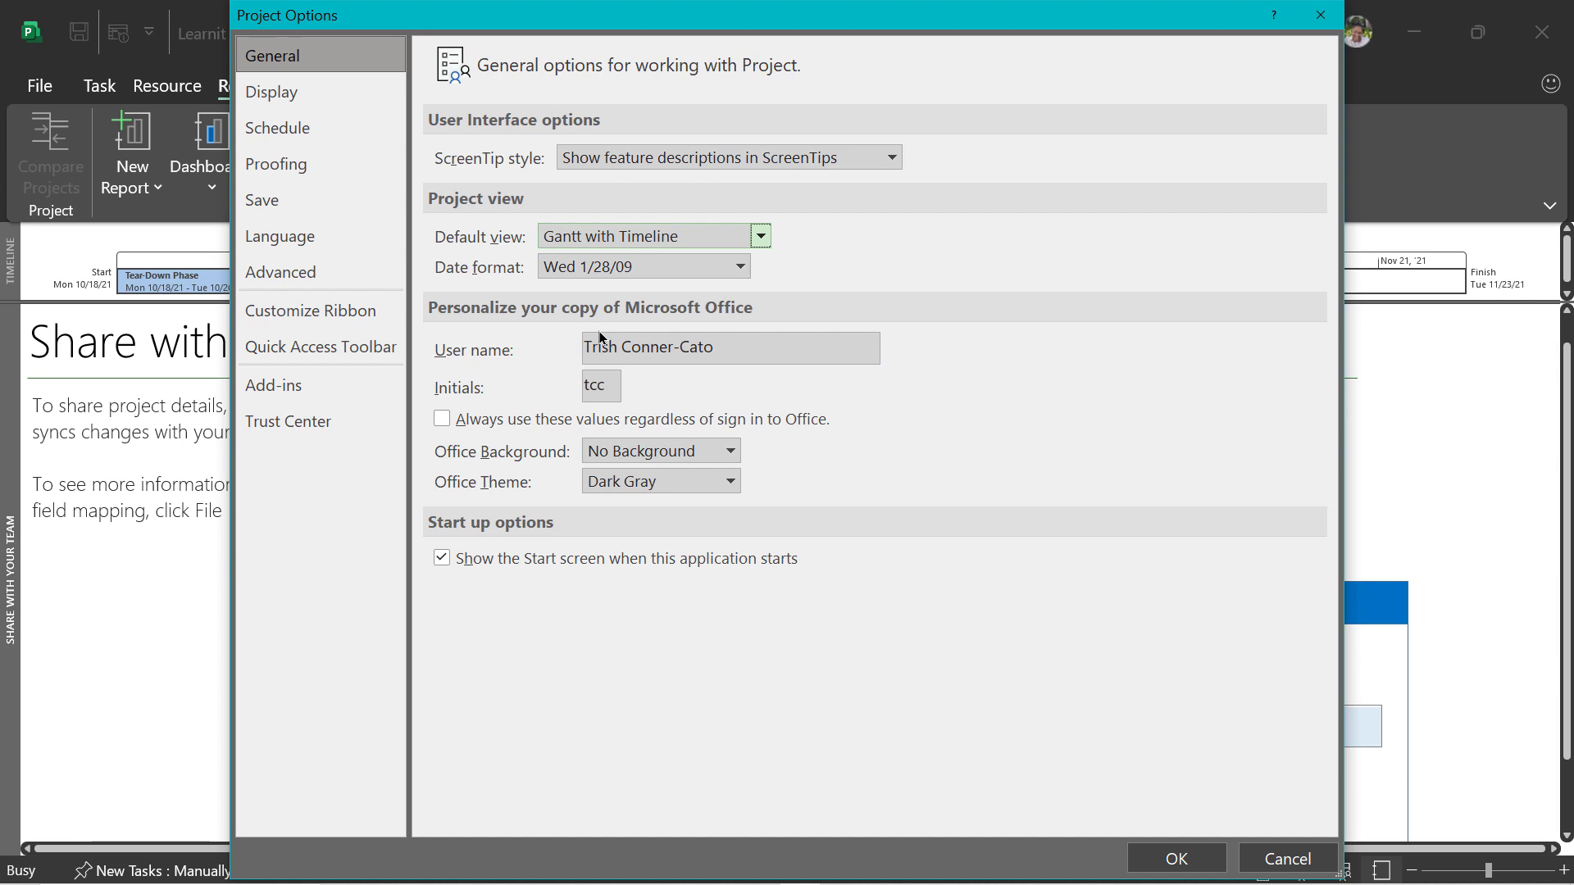
Open the Schedule options and review which projects the calendar options can apply to, keeping Learnit Remodel Project
click(258, 138)
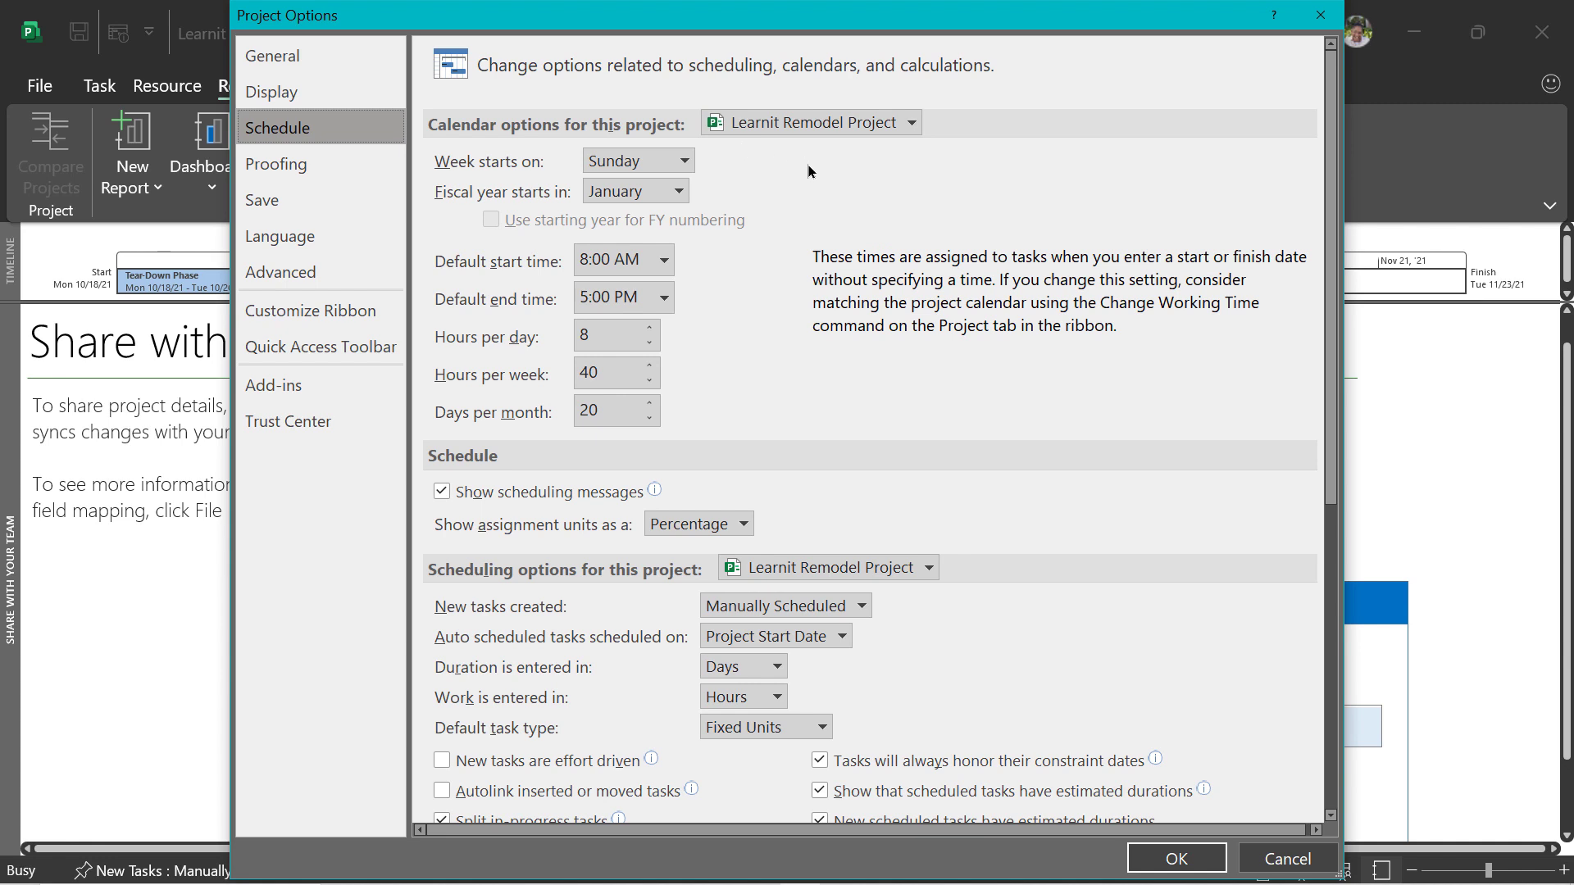
click(912, 123)
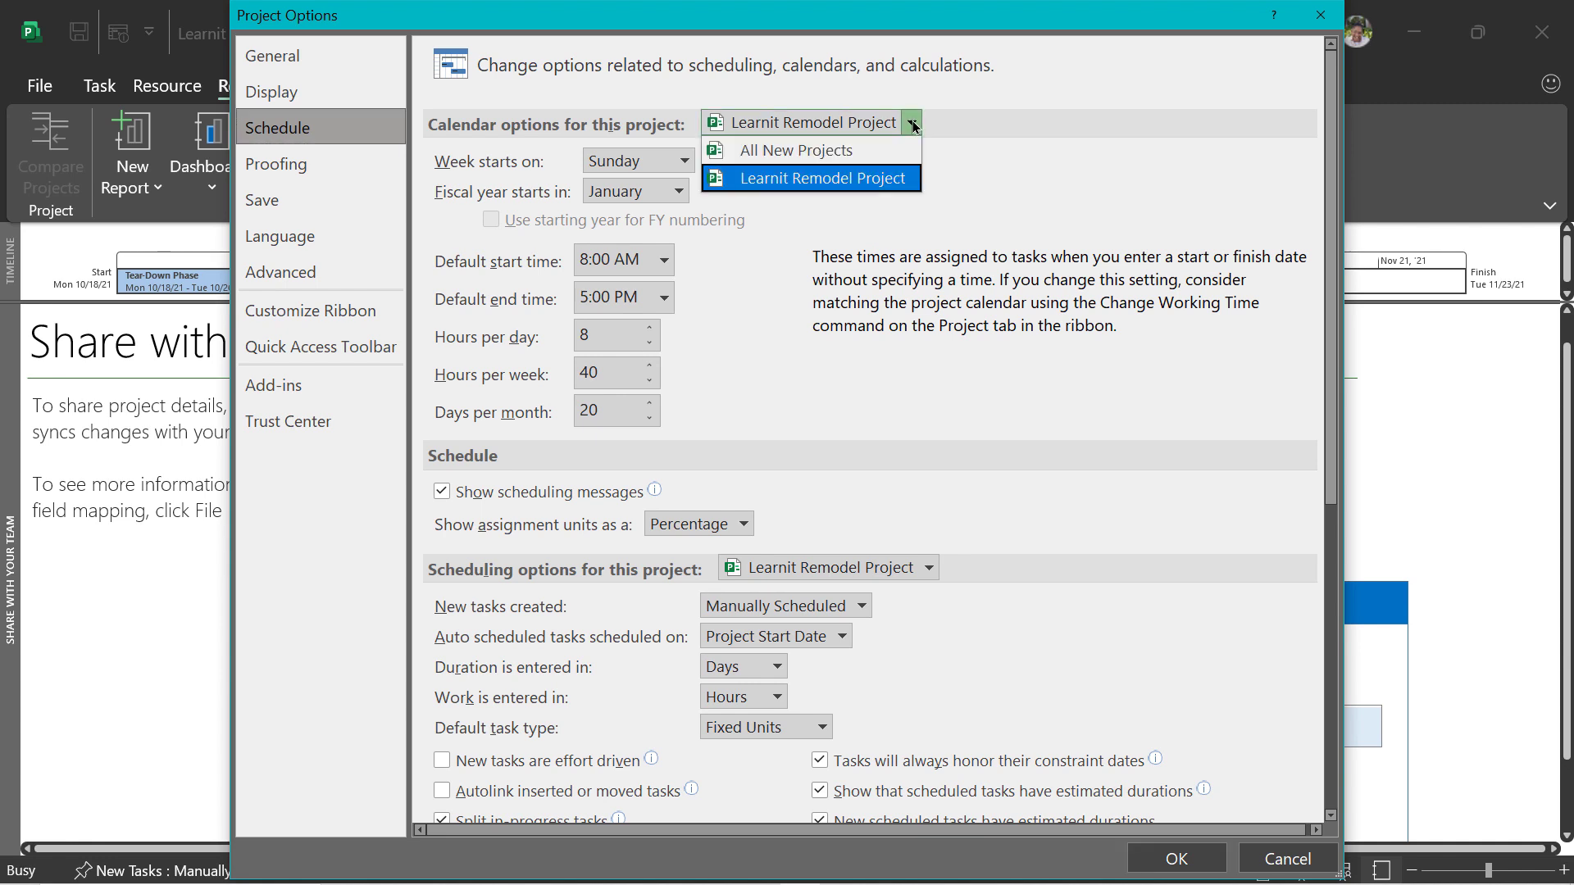
click(912, 124)
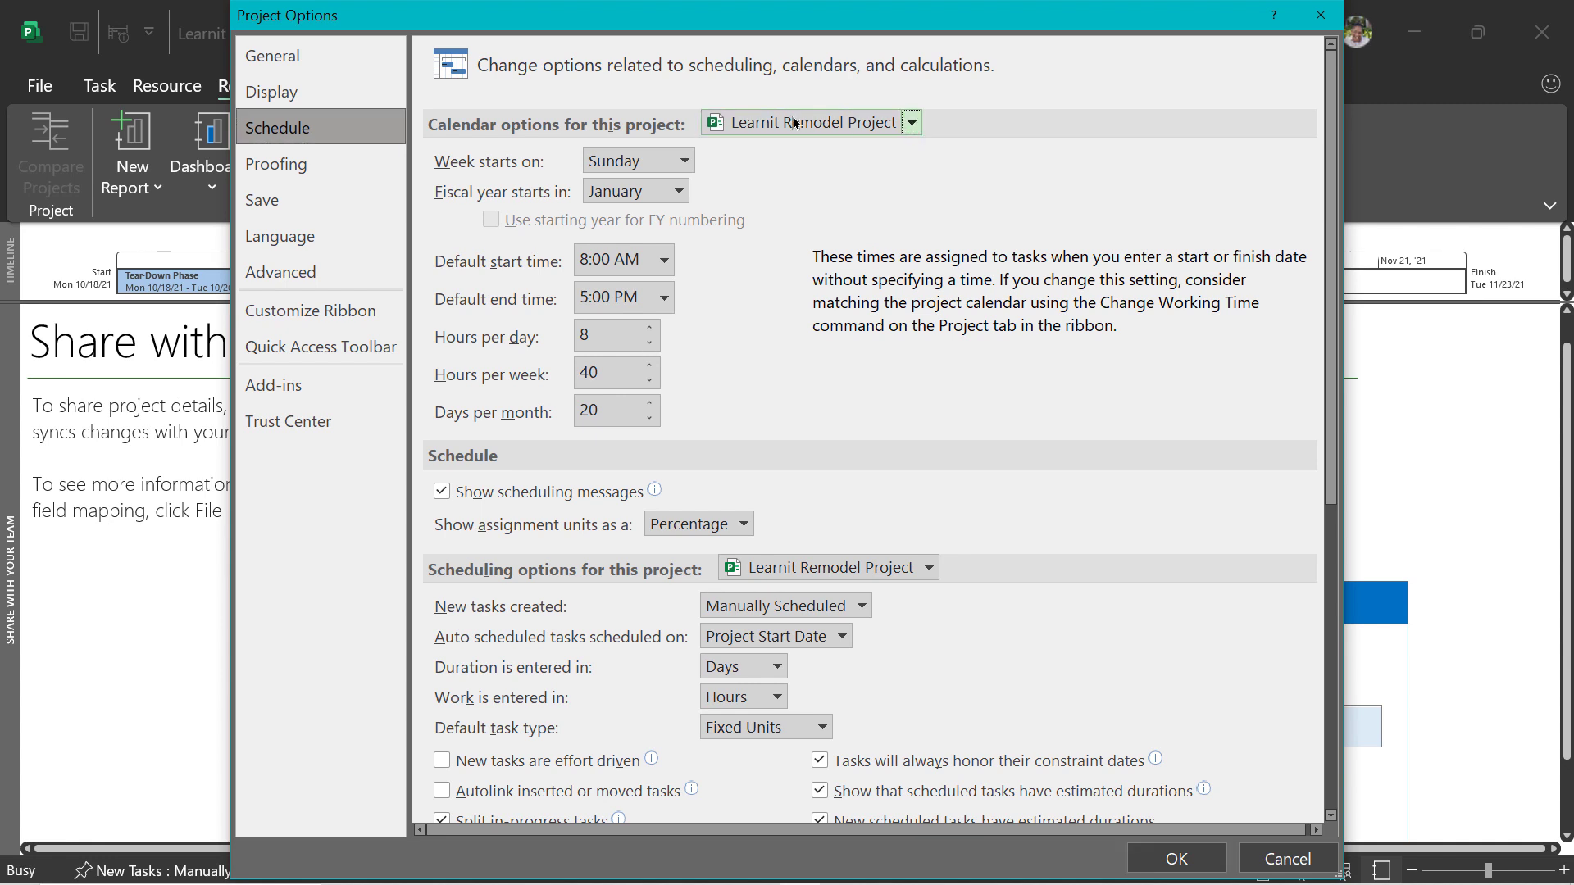
click(912, 125)
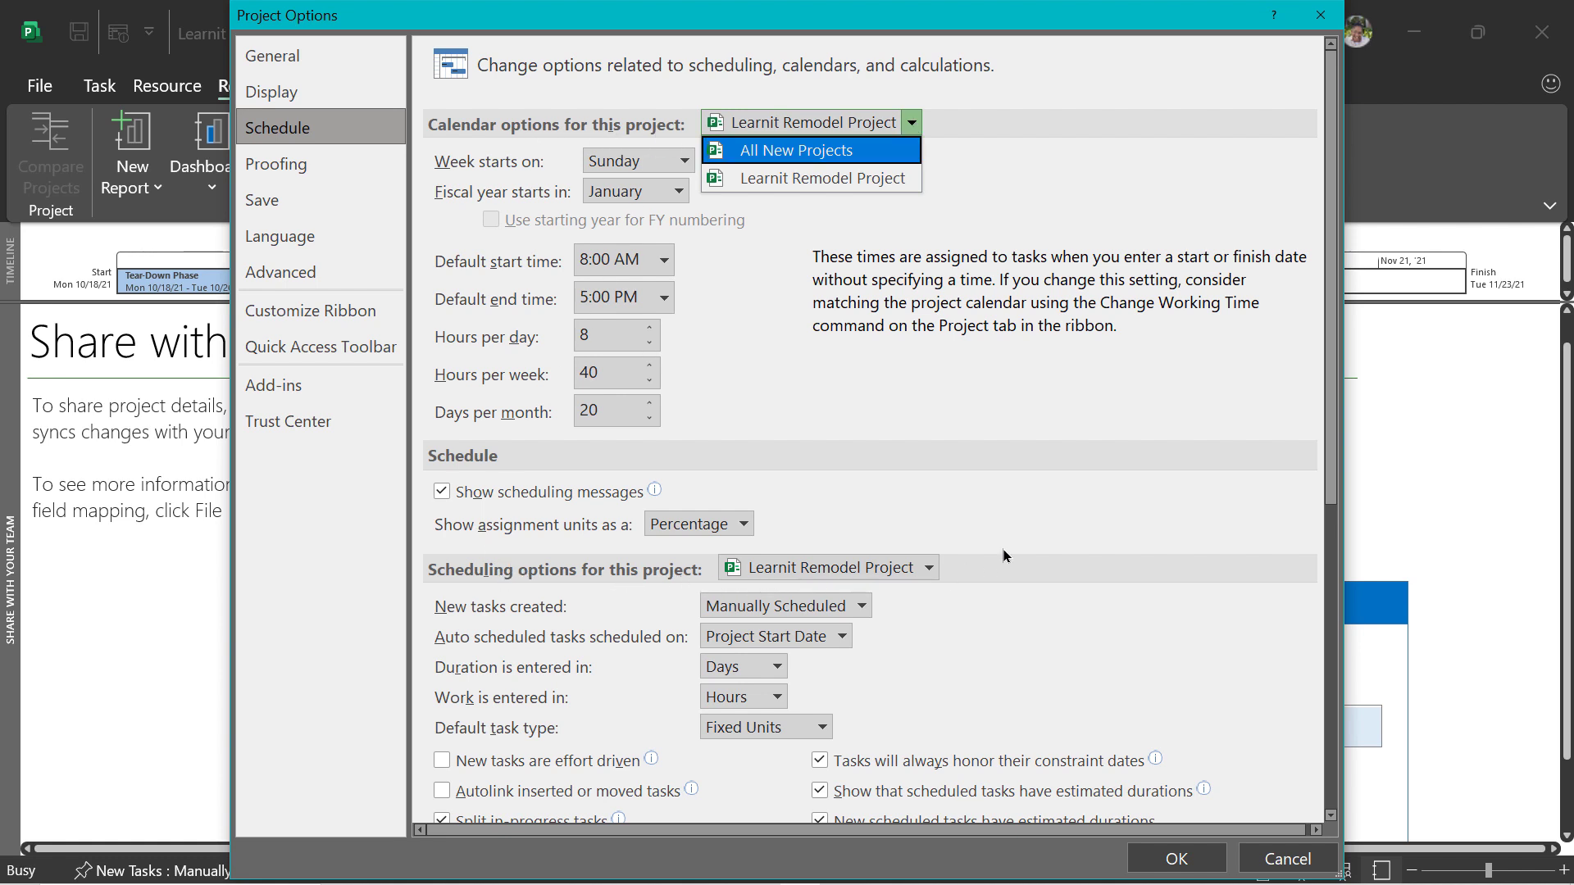
click(1036, 500)
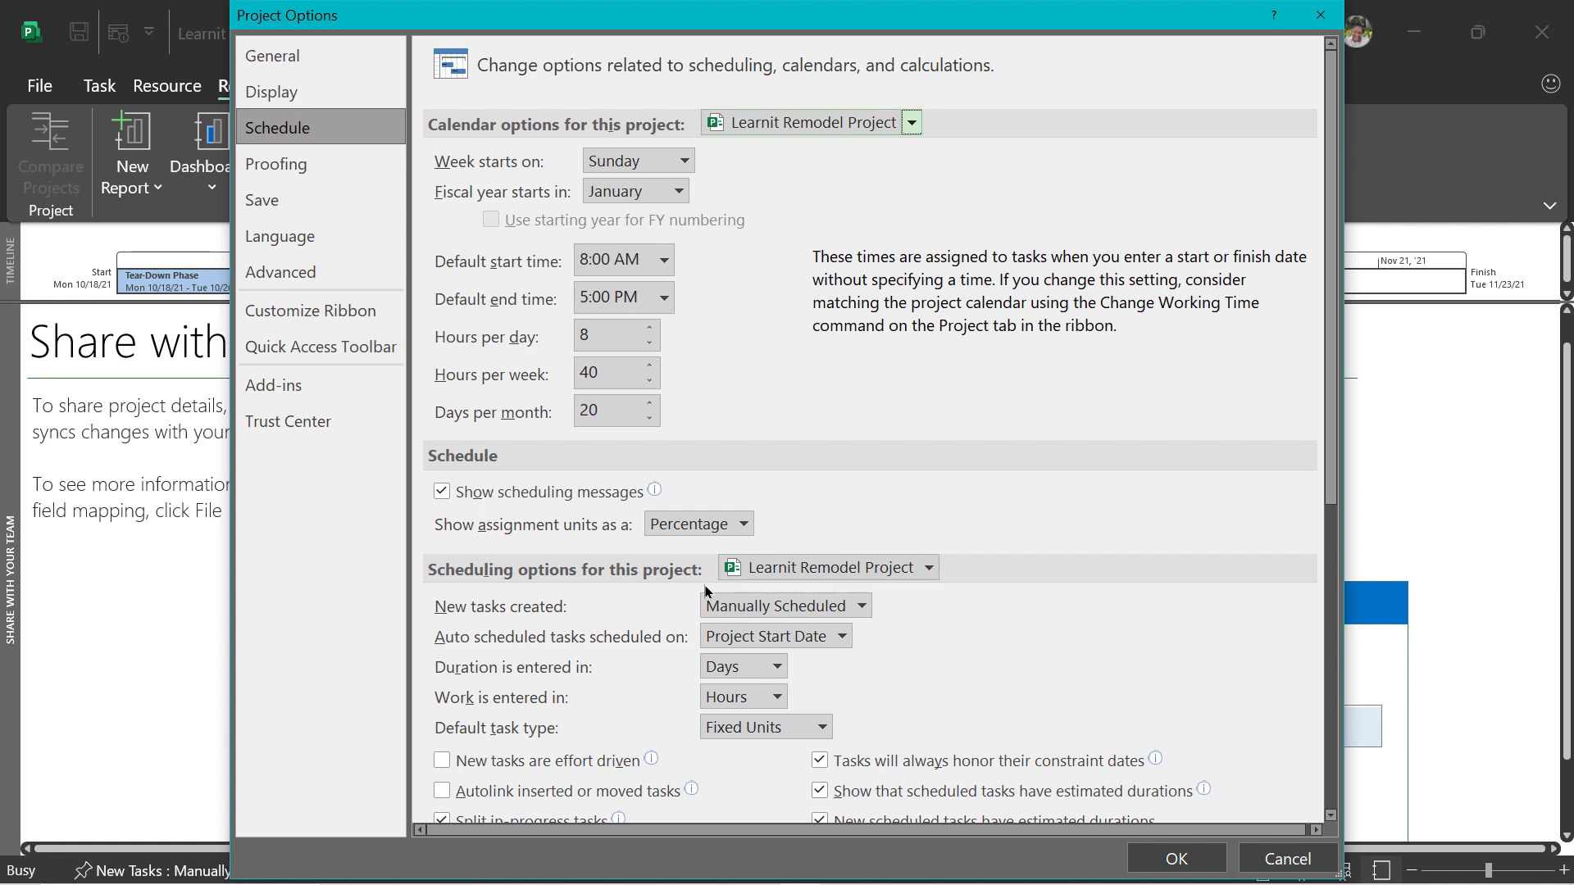
Check which projects the scheduling options can apply to, keeping Learnit Remodel Project, and read through the remaining scheduling, alert and calculation settings
click(928, 569)
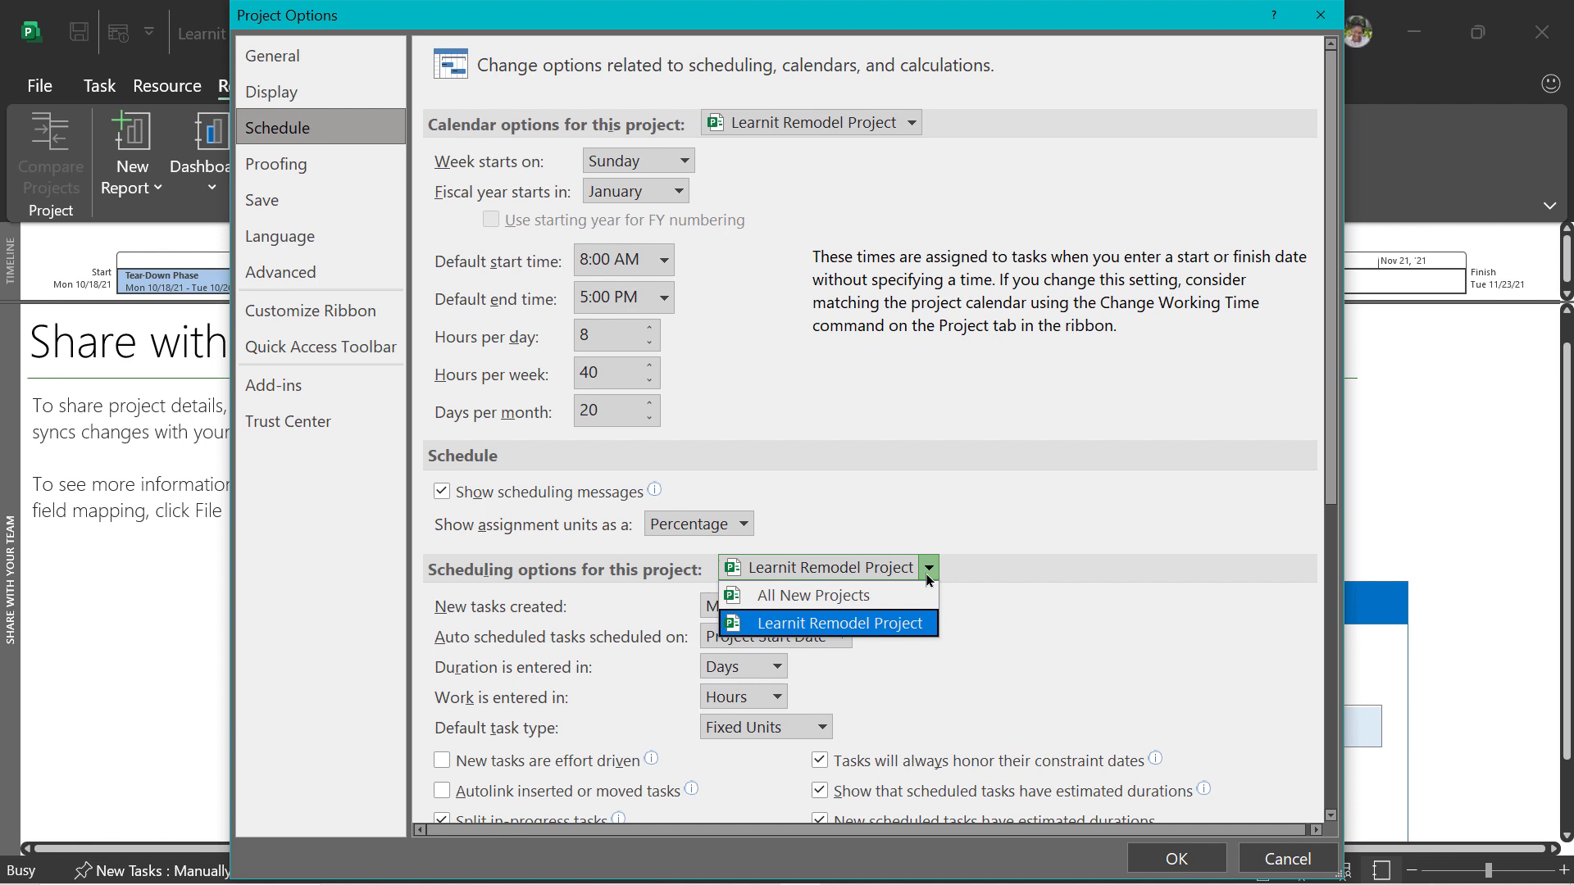
click(929, 574)
scroll(1014, 608, down, 3)
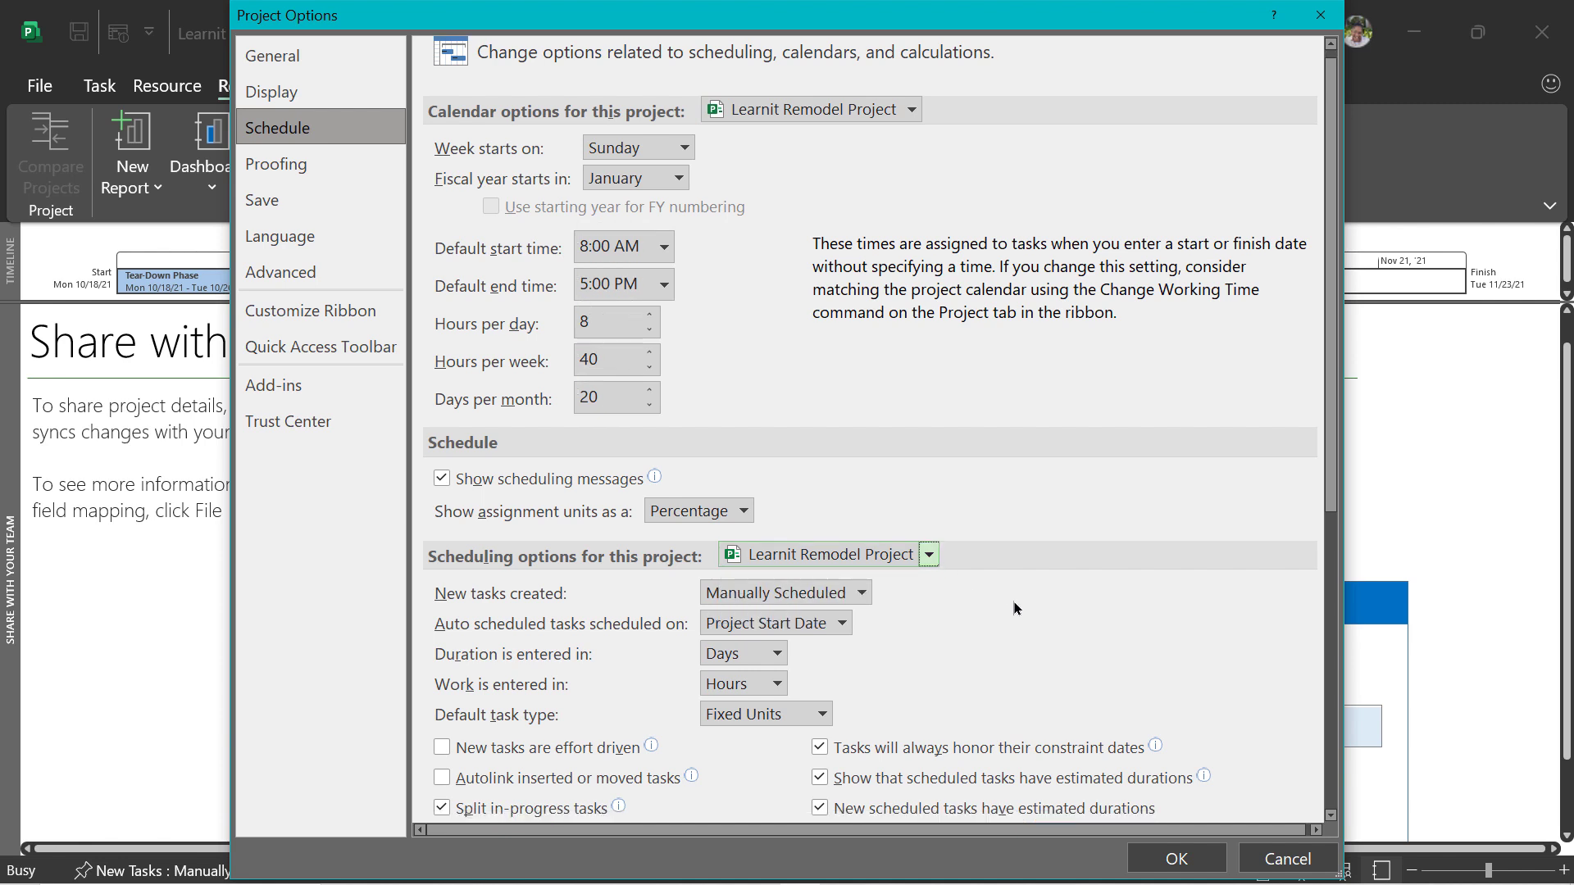
scroll(1014, 608, down, 1)
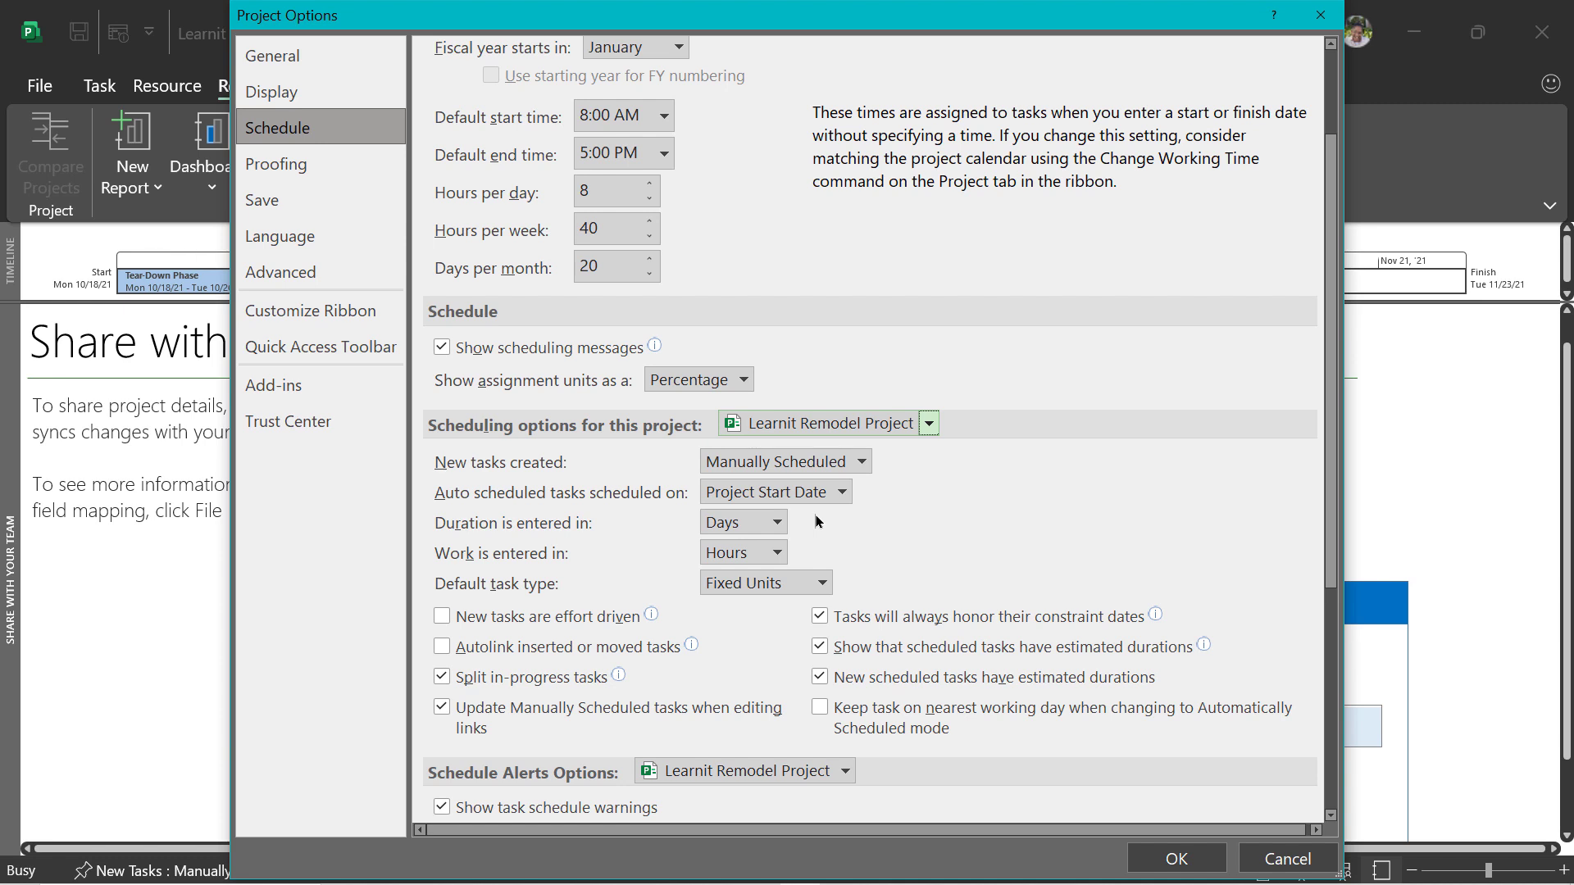
scroll(816, 516, down, 1)
scroll(815, 521, down, 2)
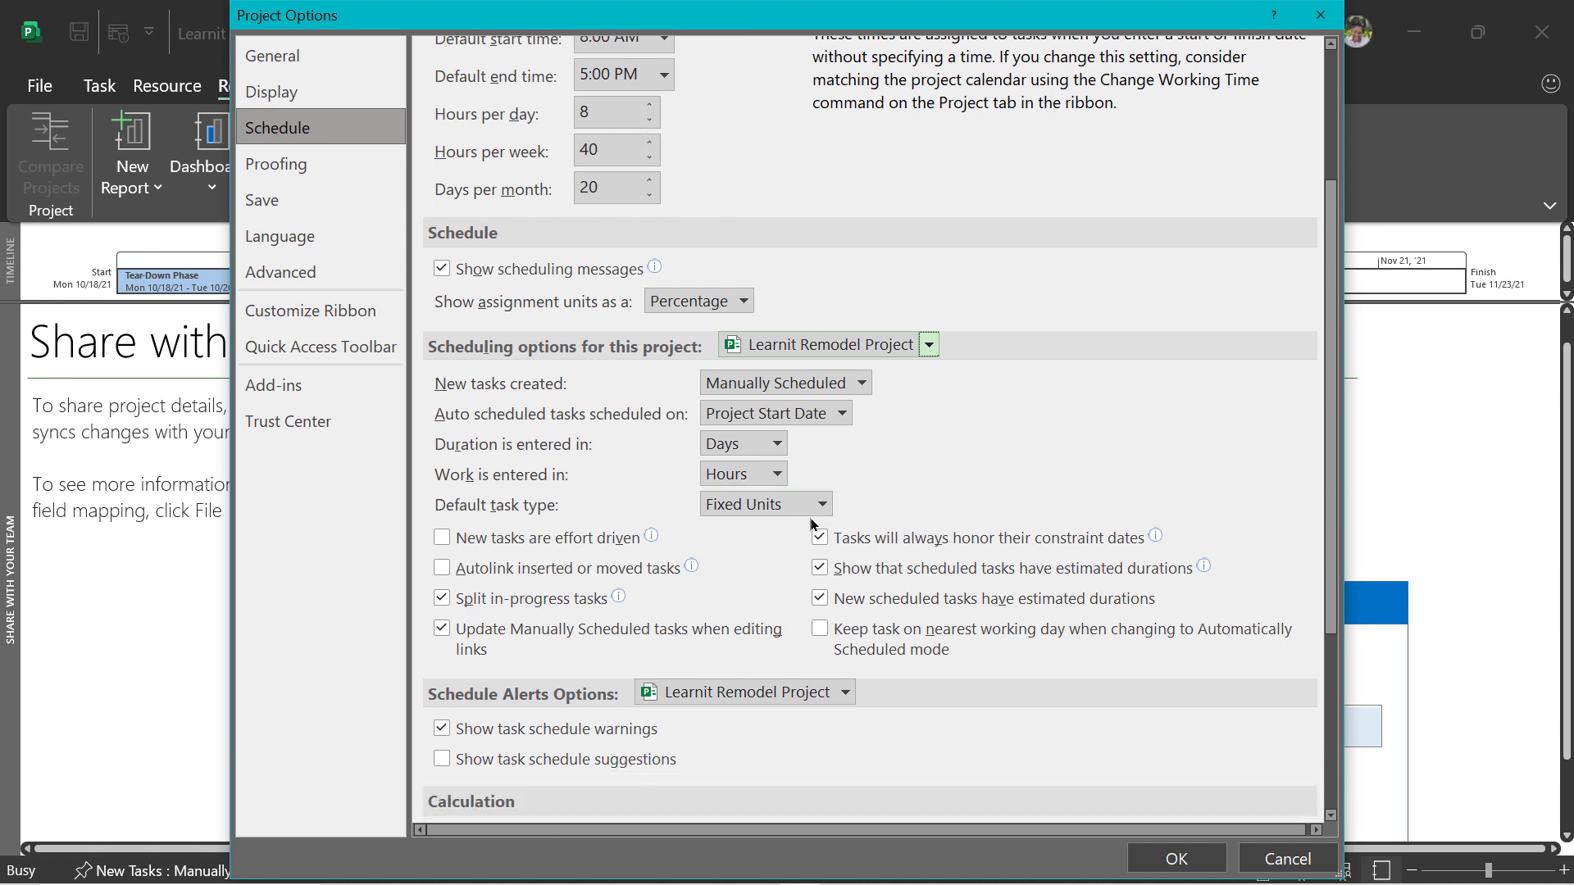
scroll(771, 528, down, 1)
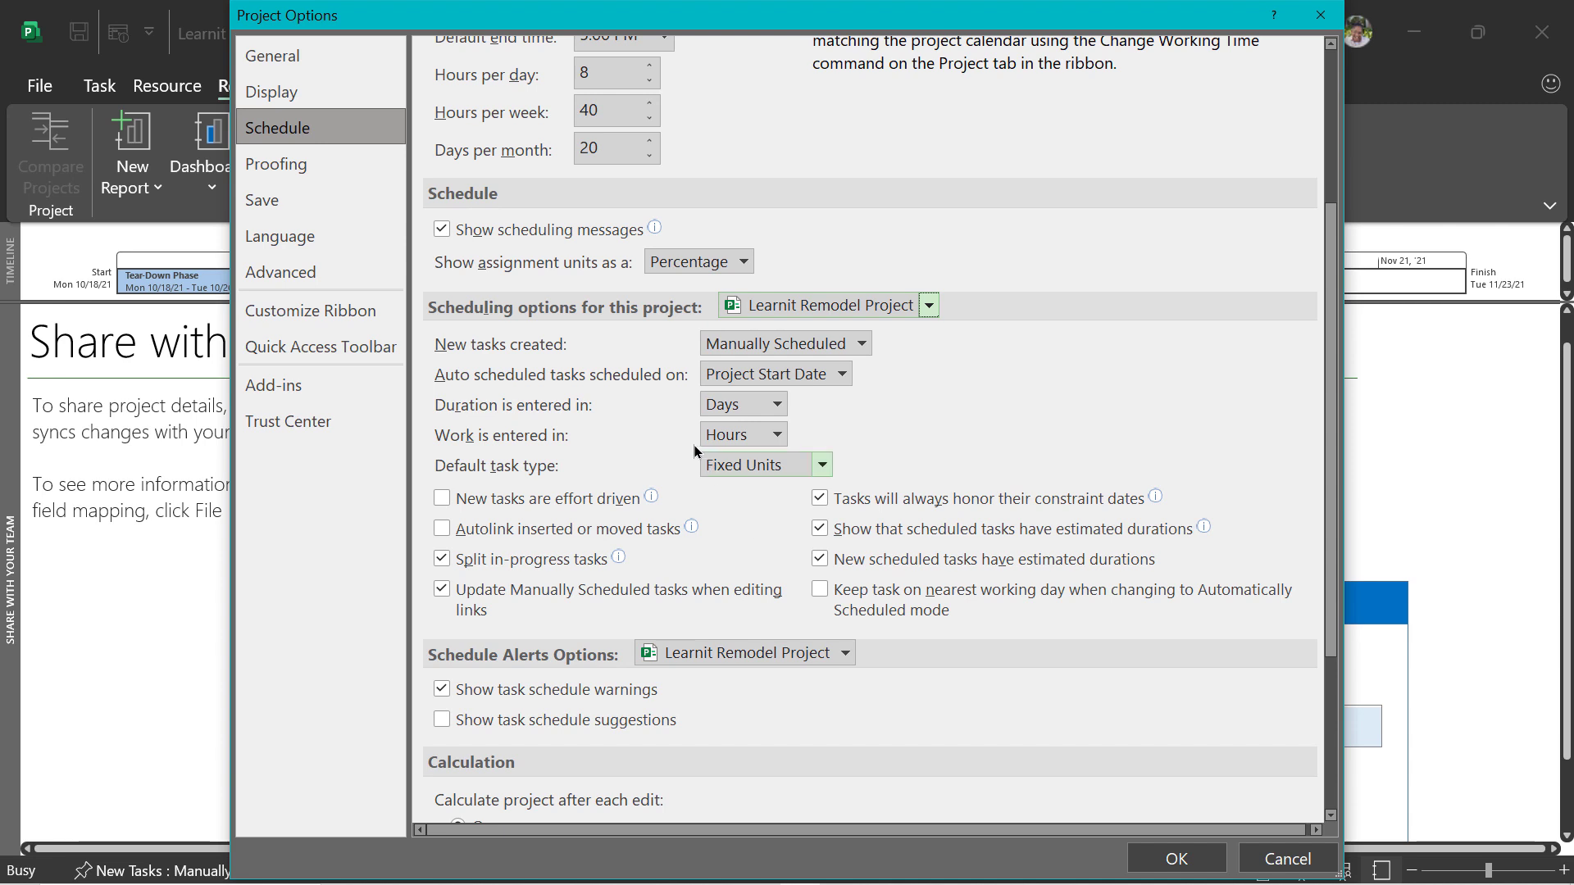
scroll(678, 390, down, 3)
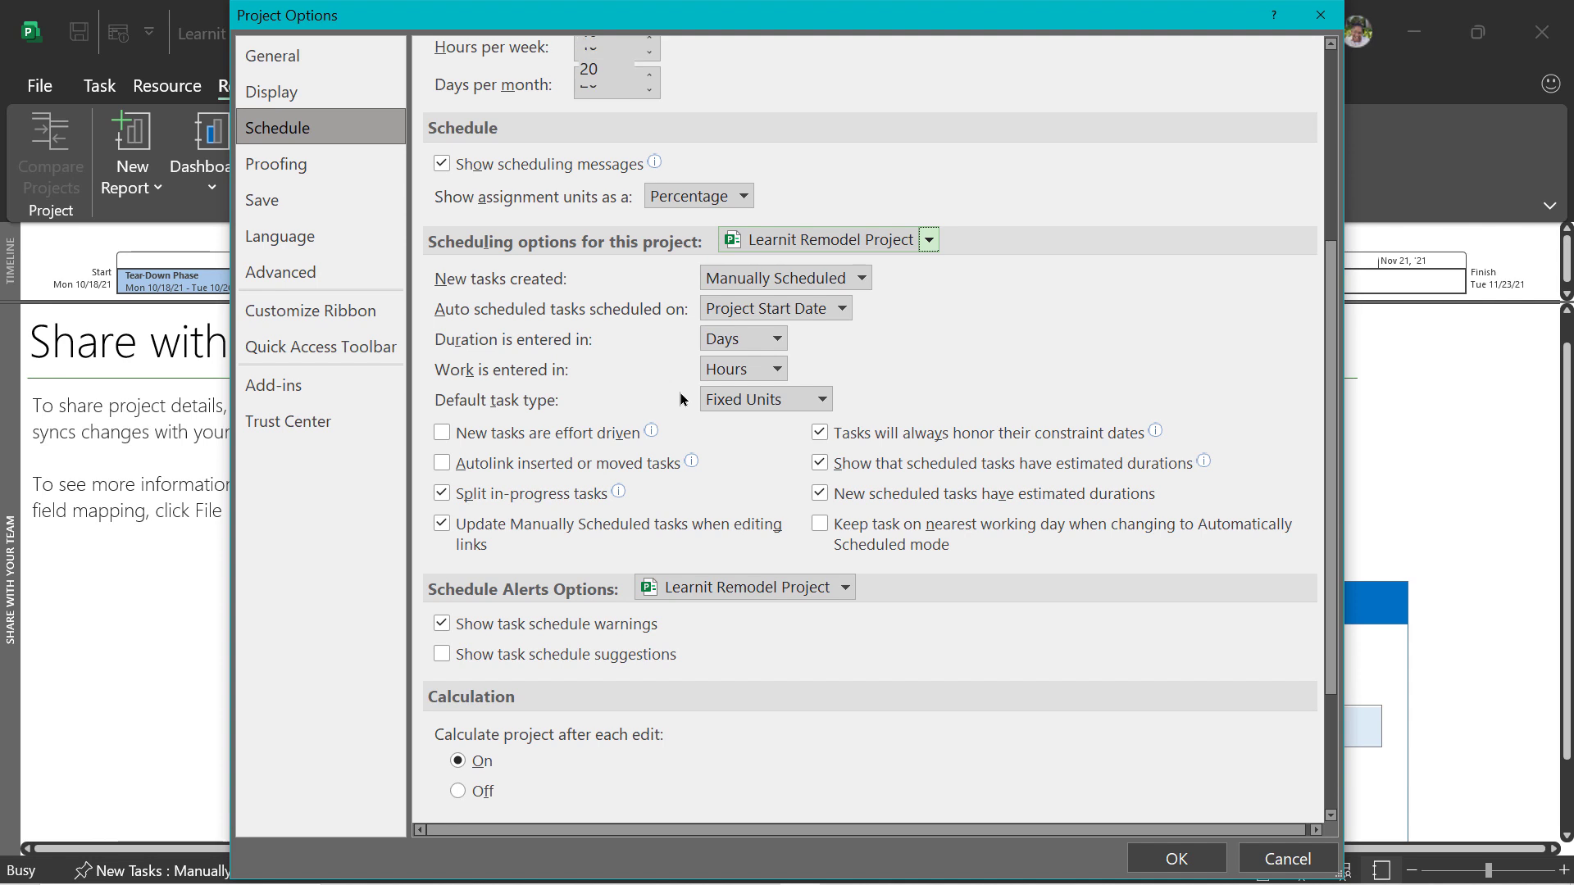
scroll(680, 392, down, 5)
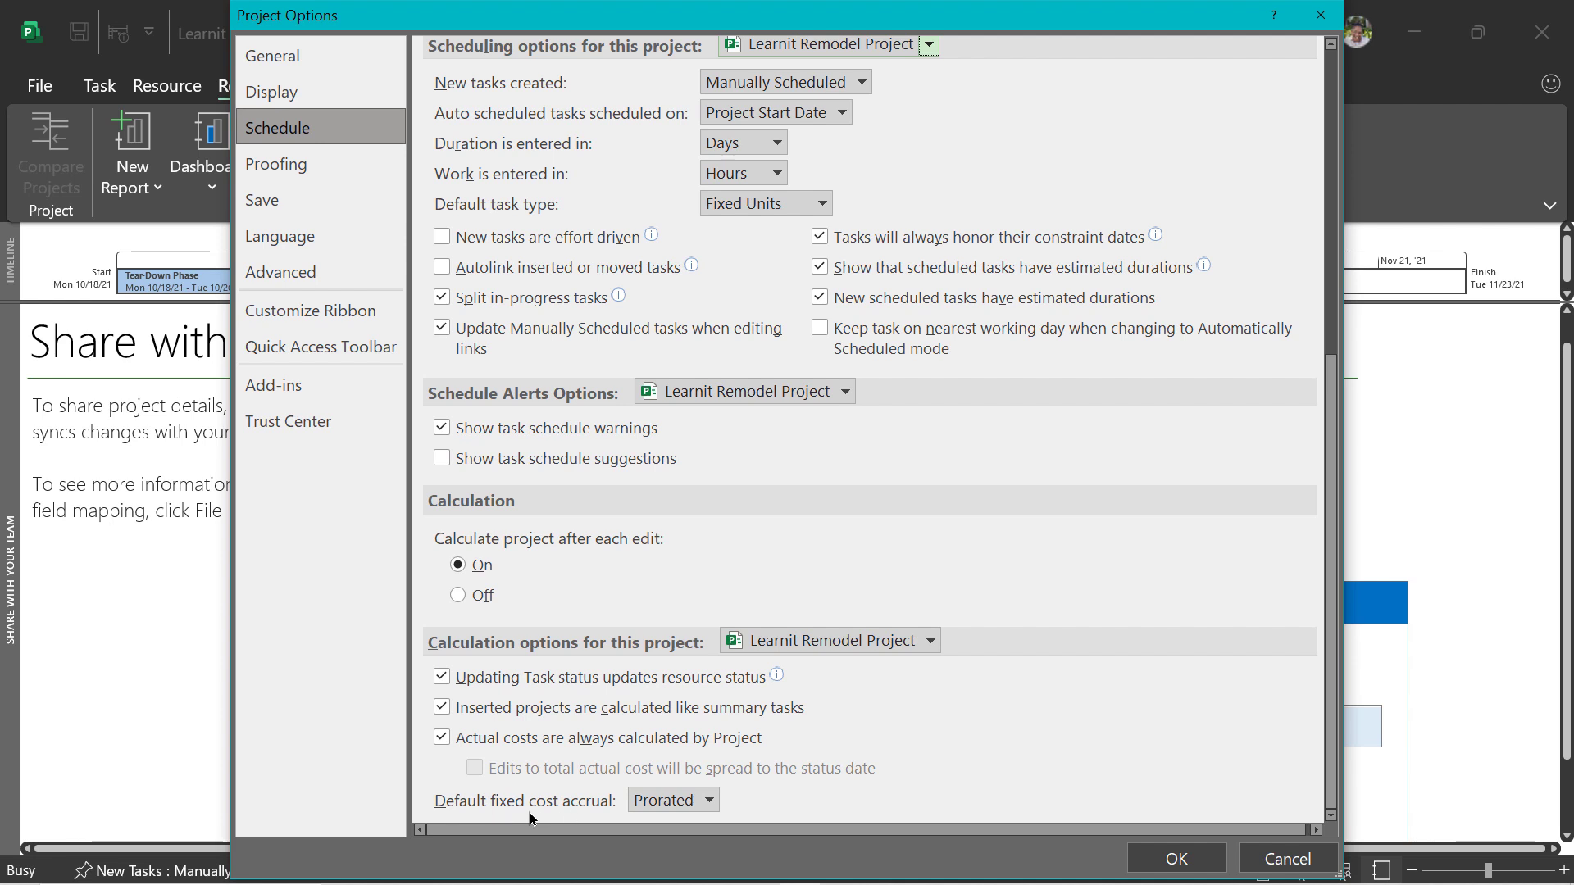
Review the default fixed cost accrual choices, keep Prorated, and accept the Project Options
click(709, 808)
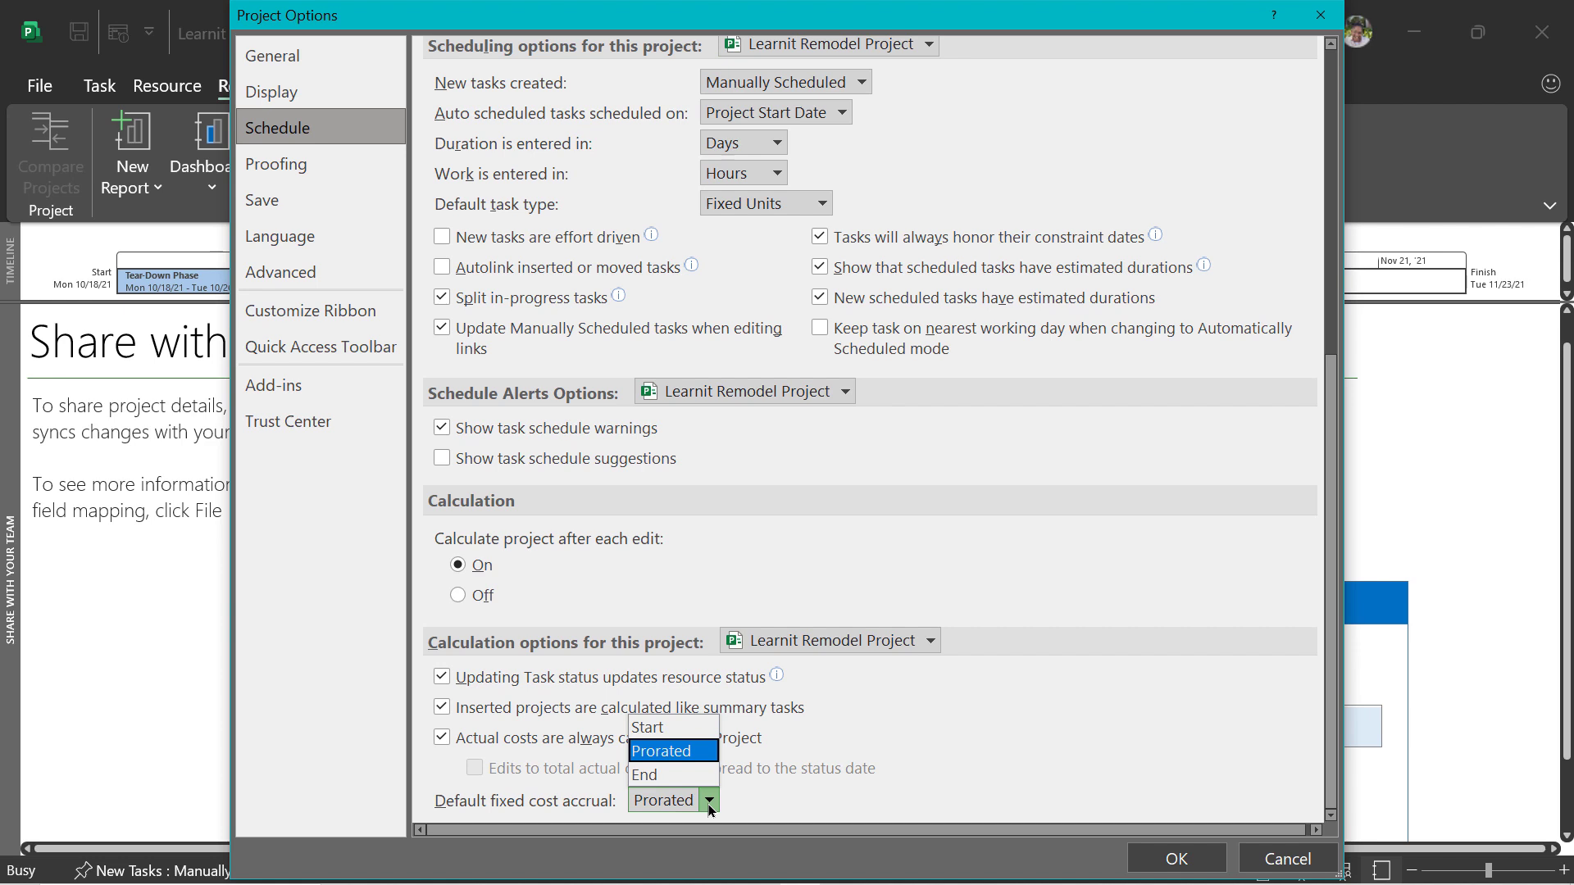
click(710, 808)
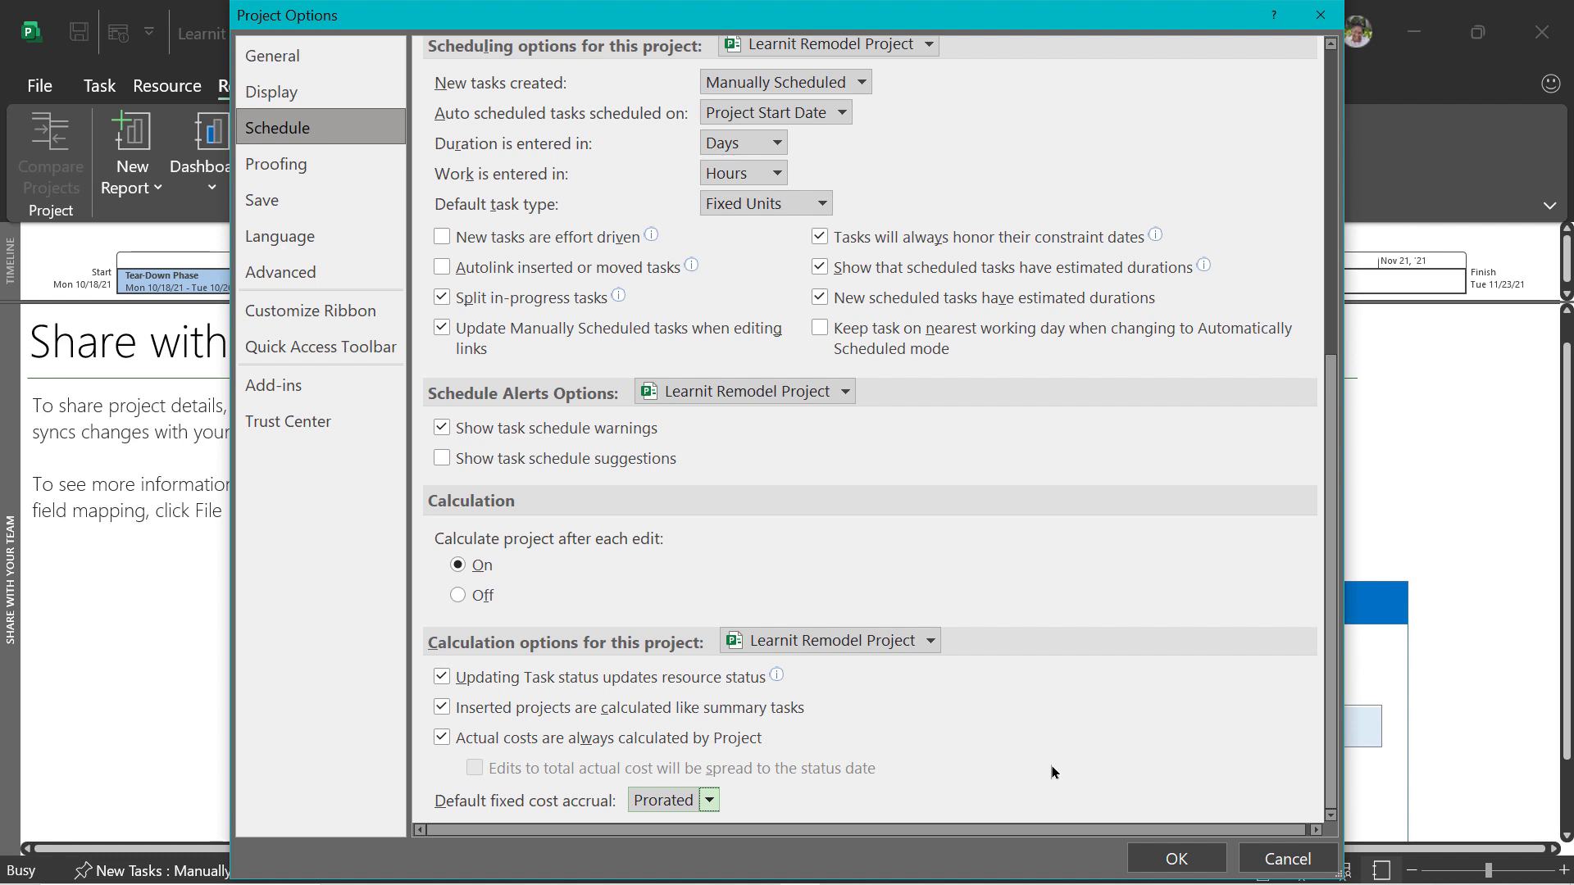
click(1178, 862)
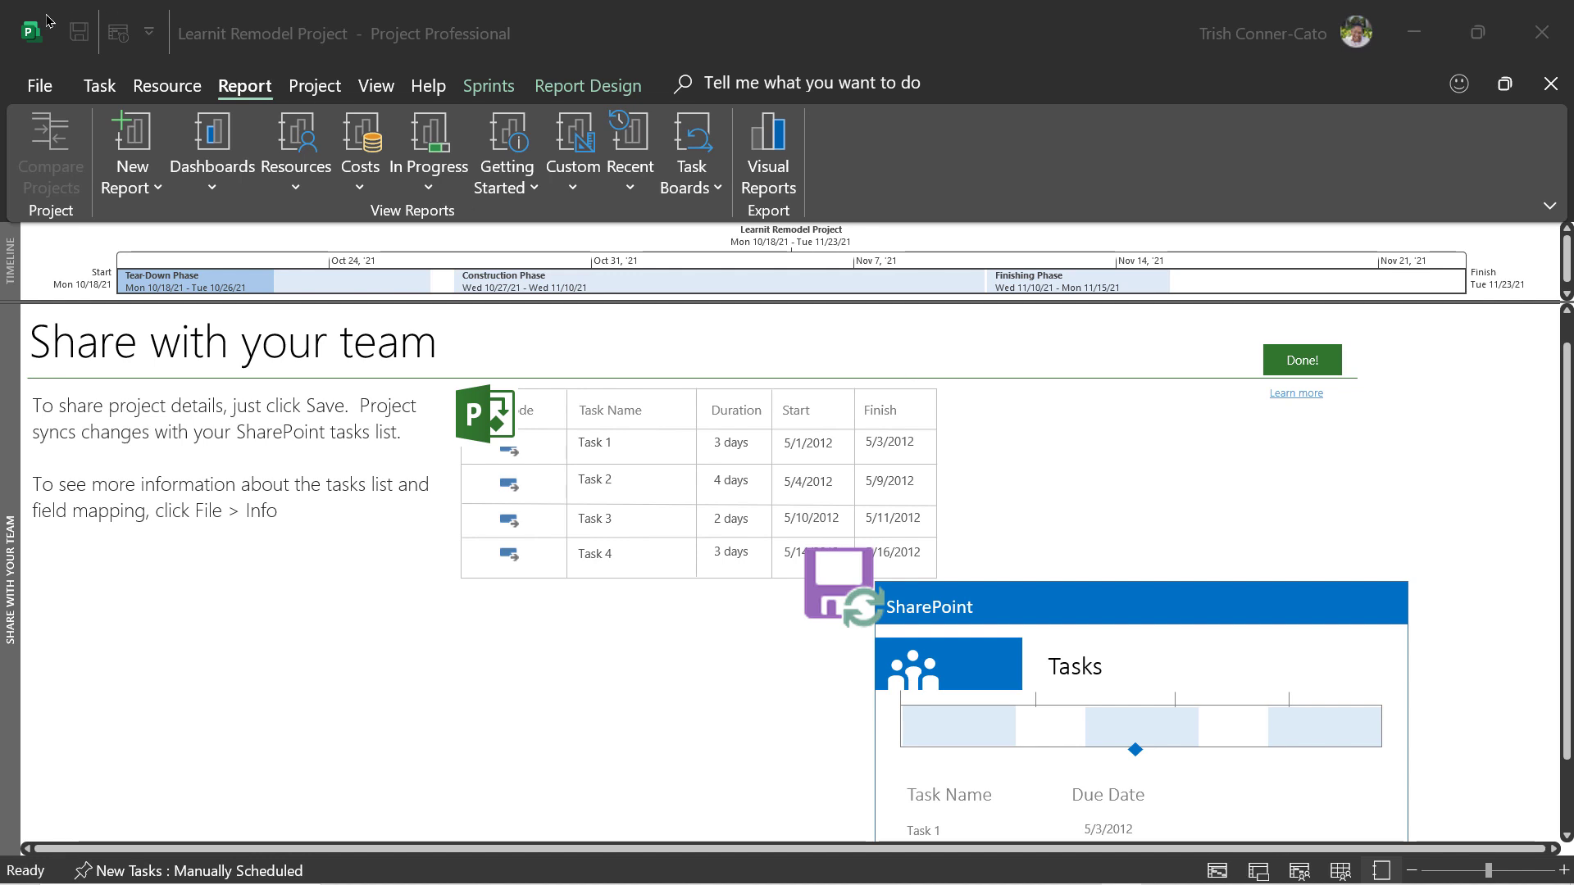
Open the Organizer for the global template and look through its Views, Reports, Modules and Tables lists
click(41, 89)
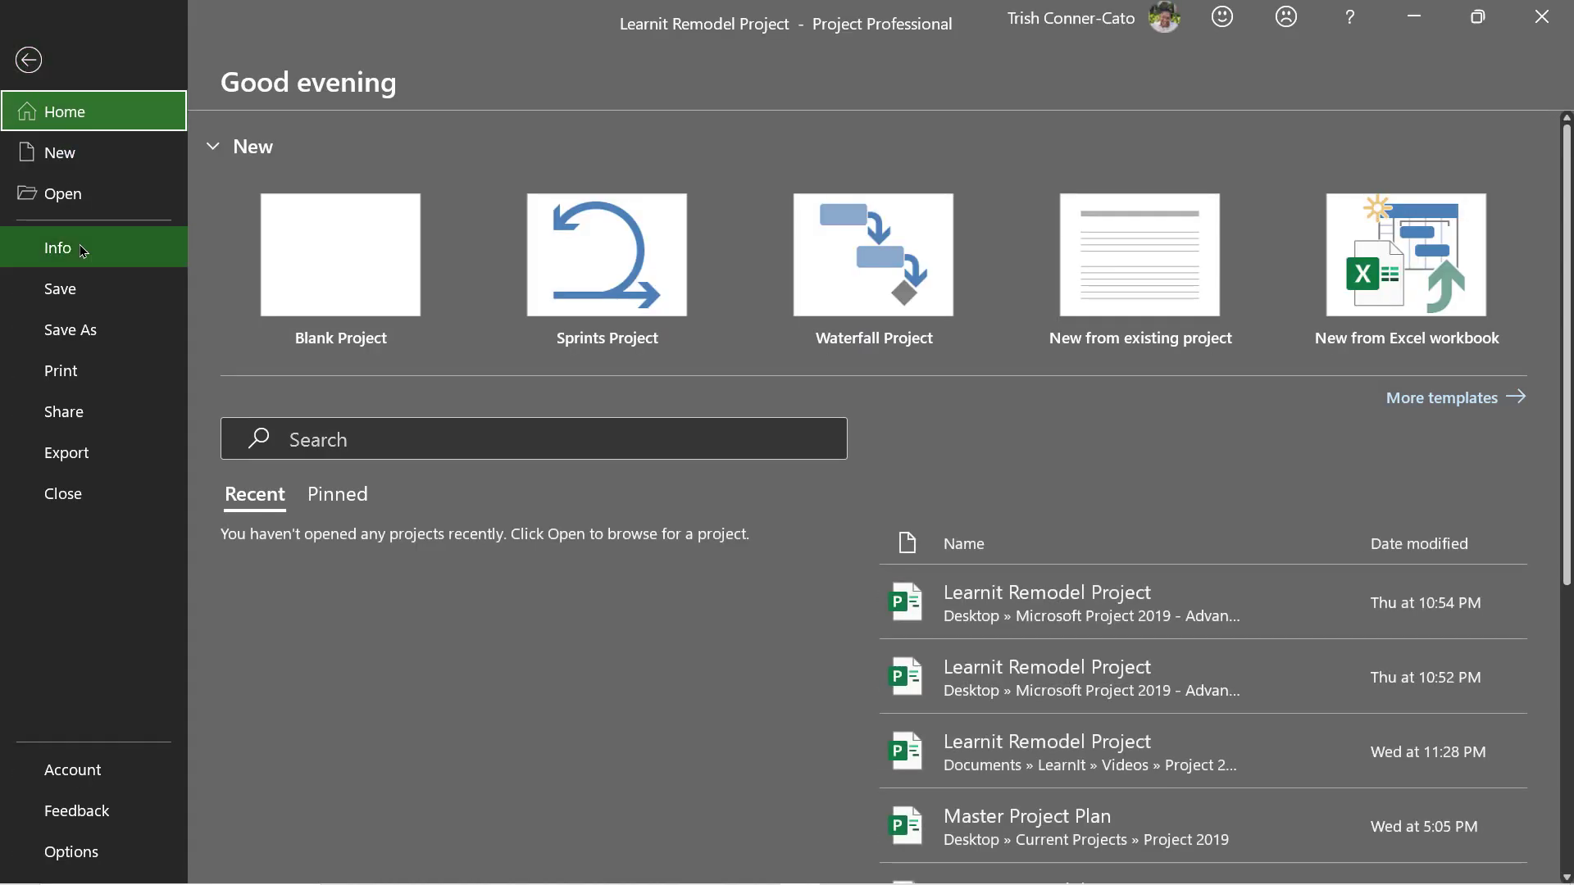
click(57, 248)
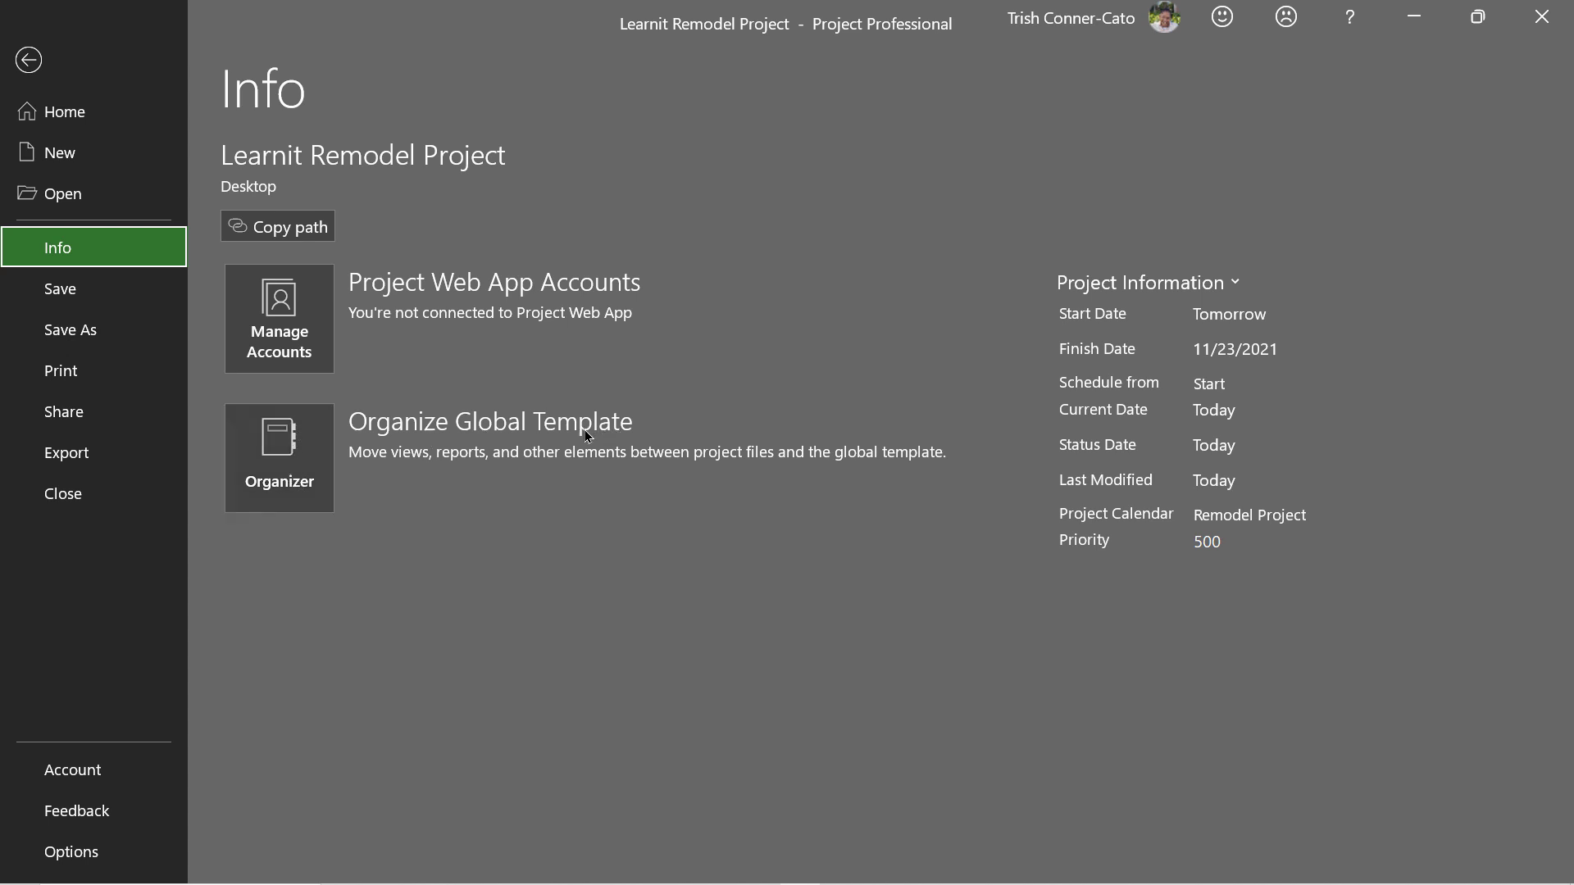
click(300, 456)
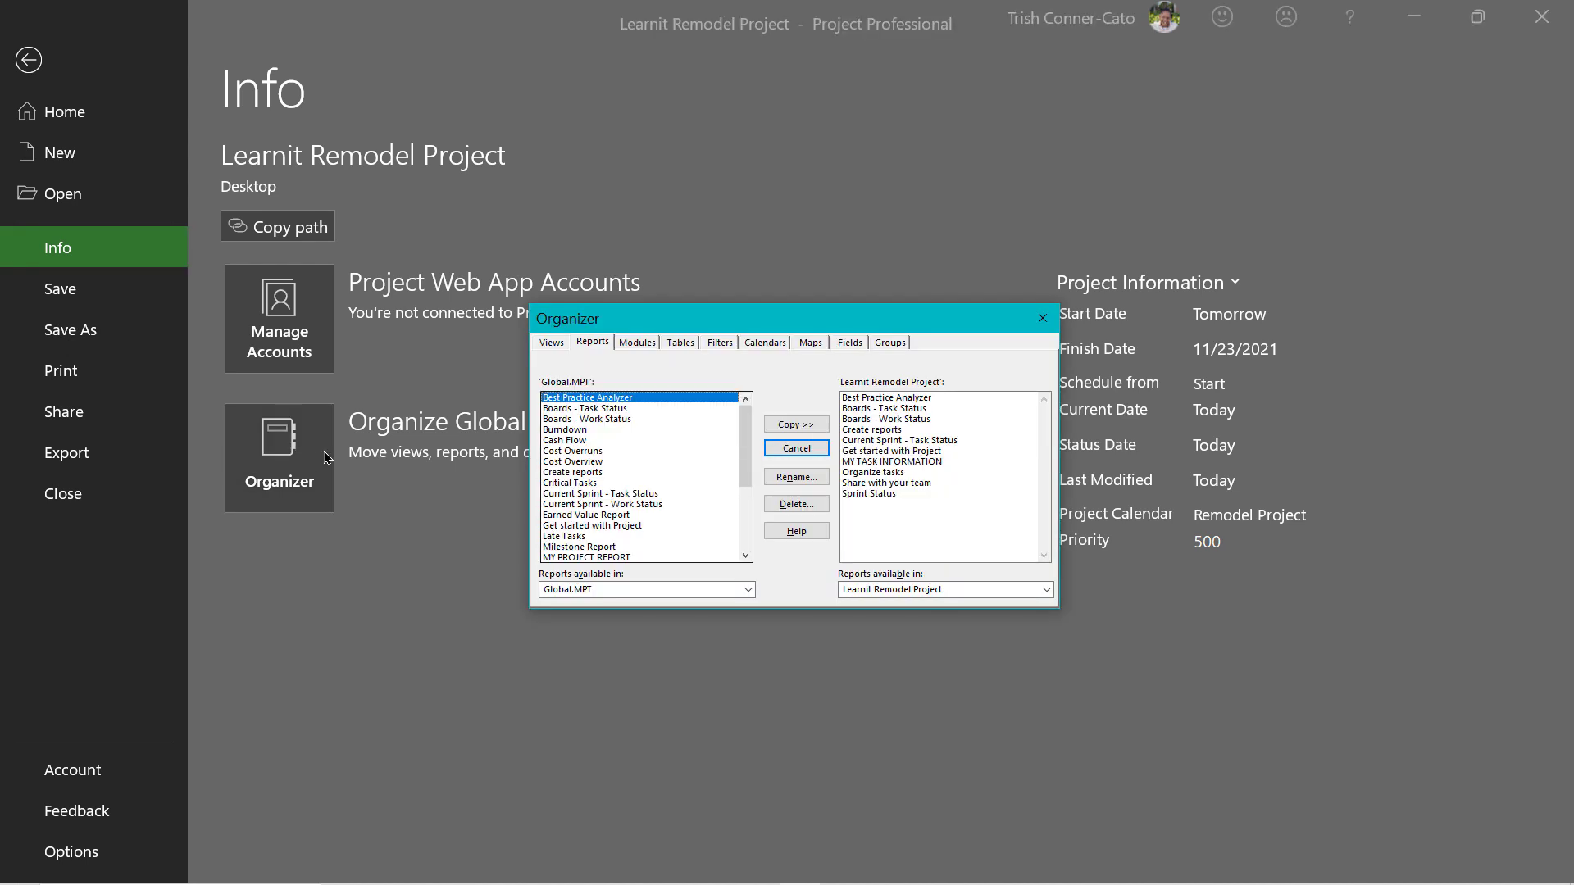
click(558, 343)
click(592, 344)
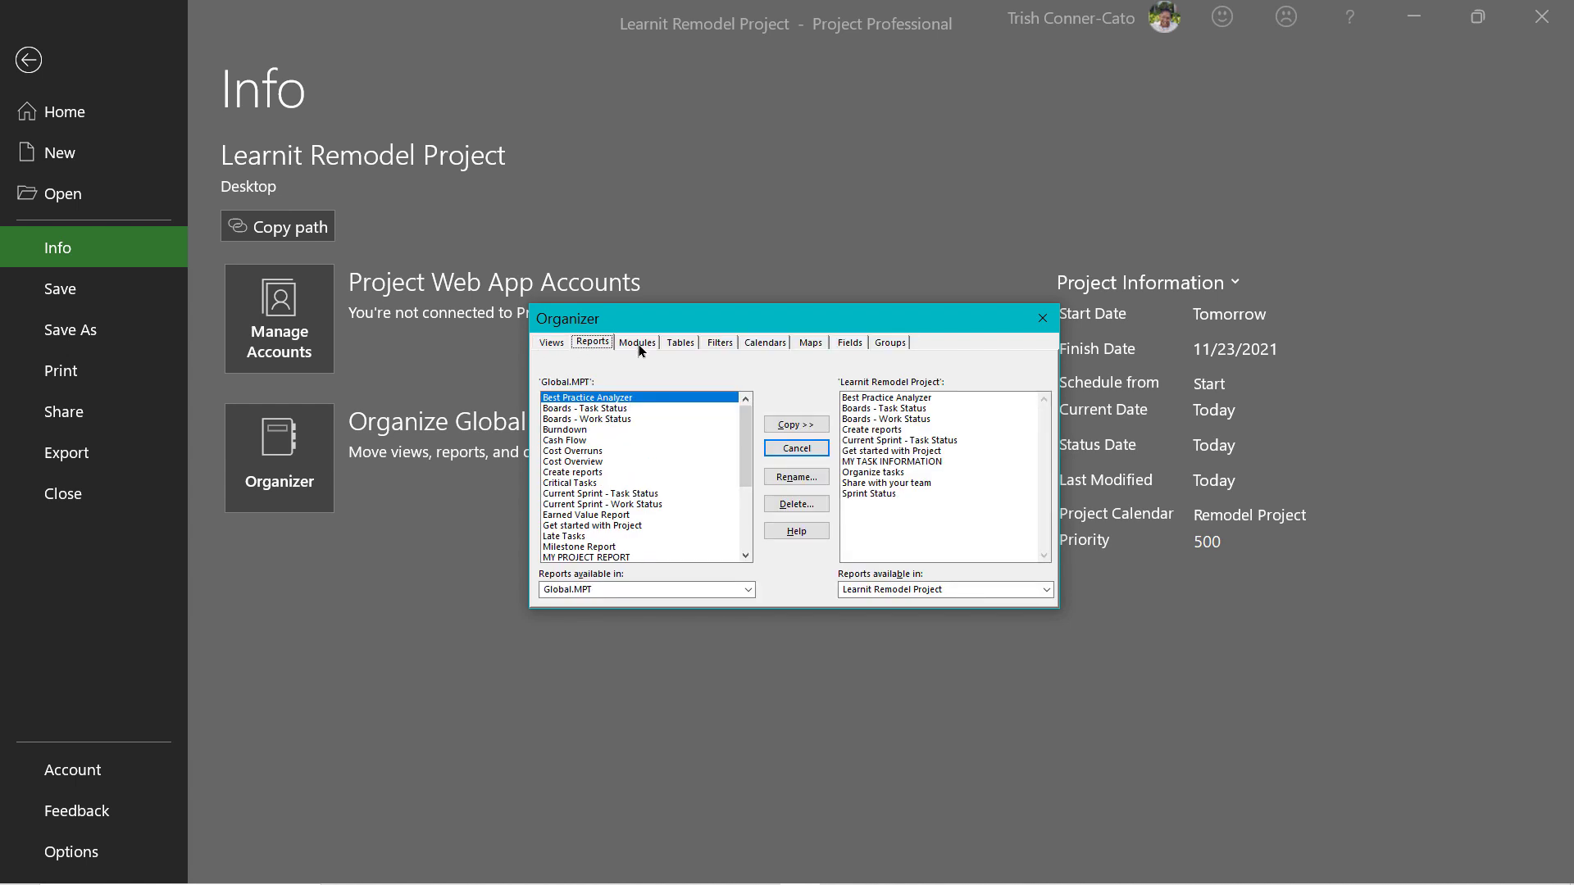
click(637, 342)
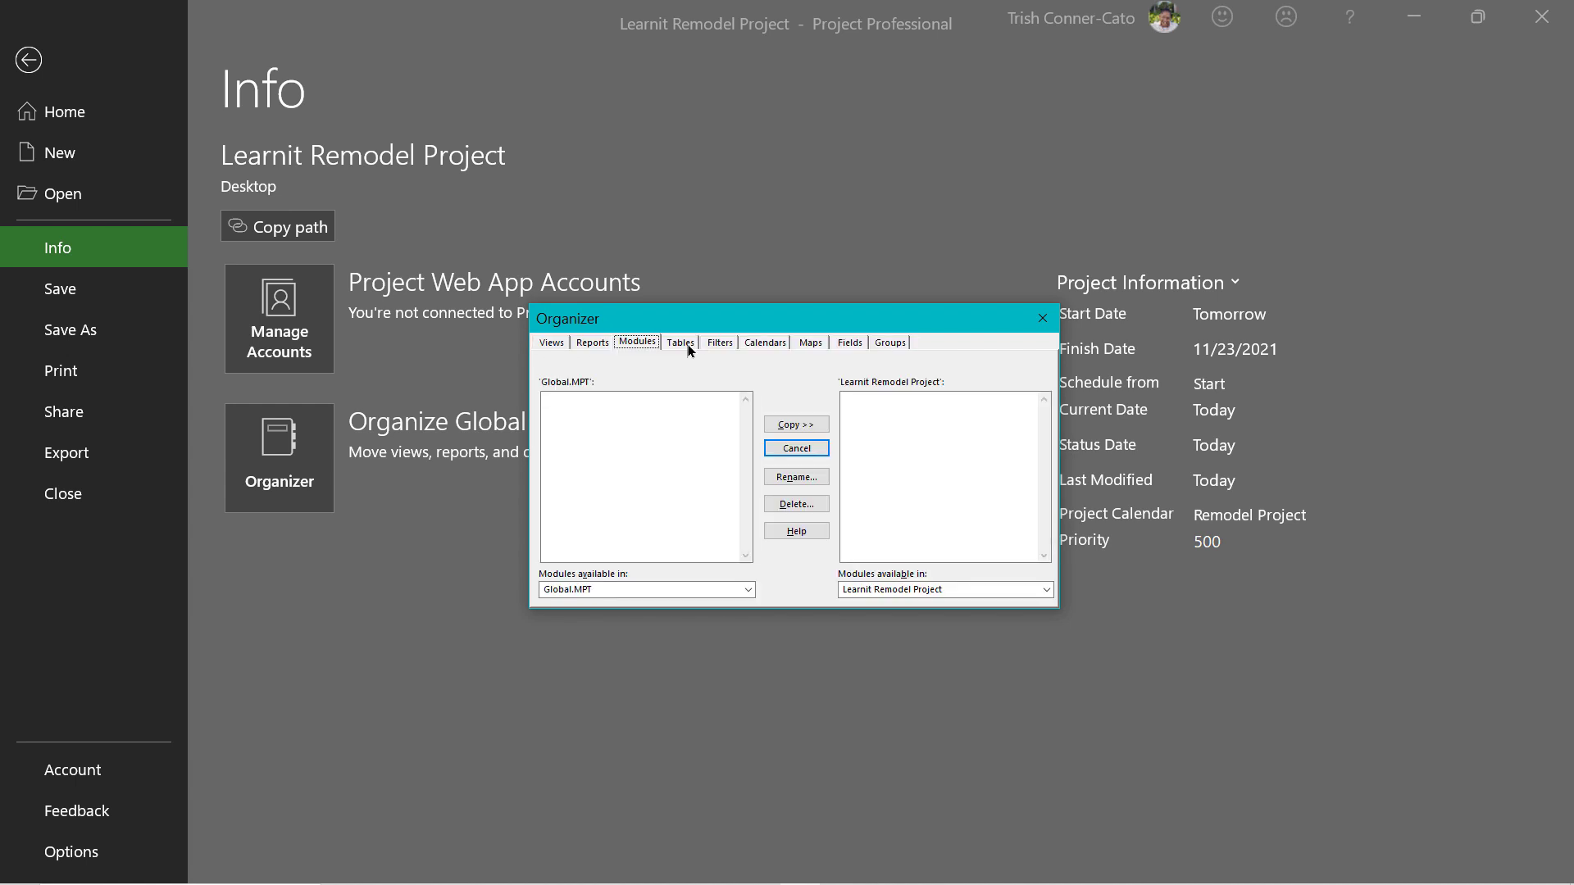
click(686, 344)
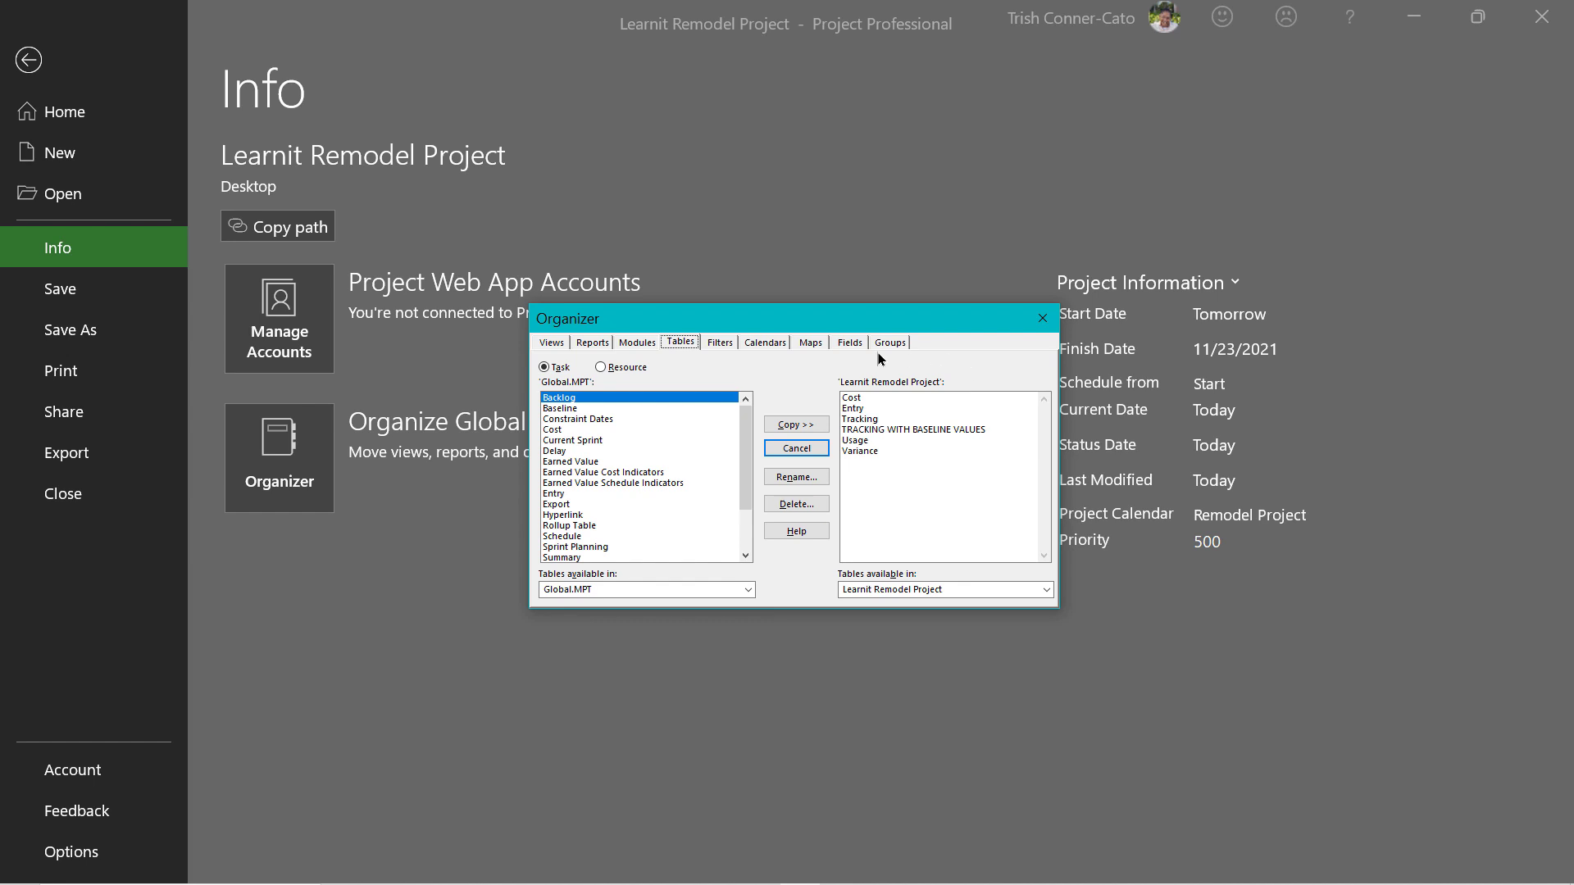
click(563, 344)
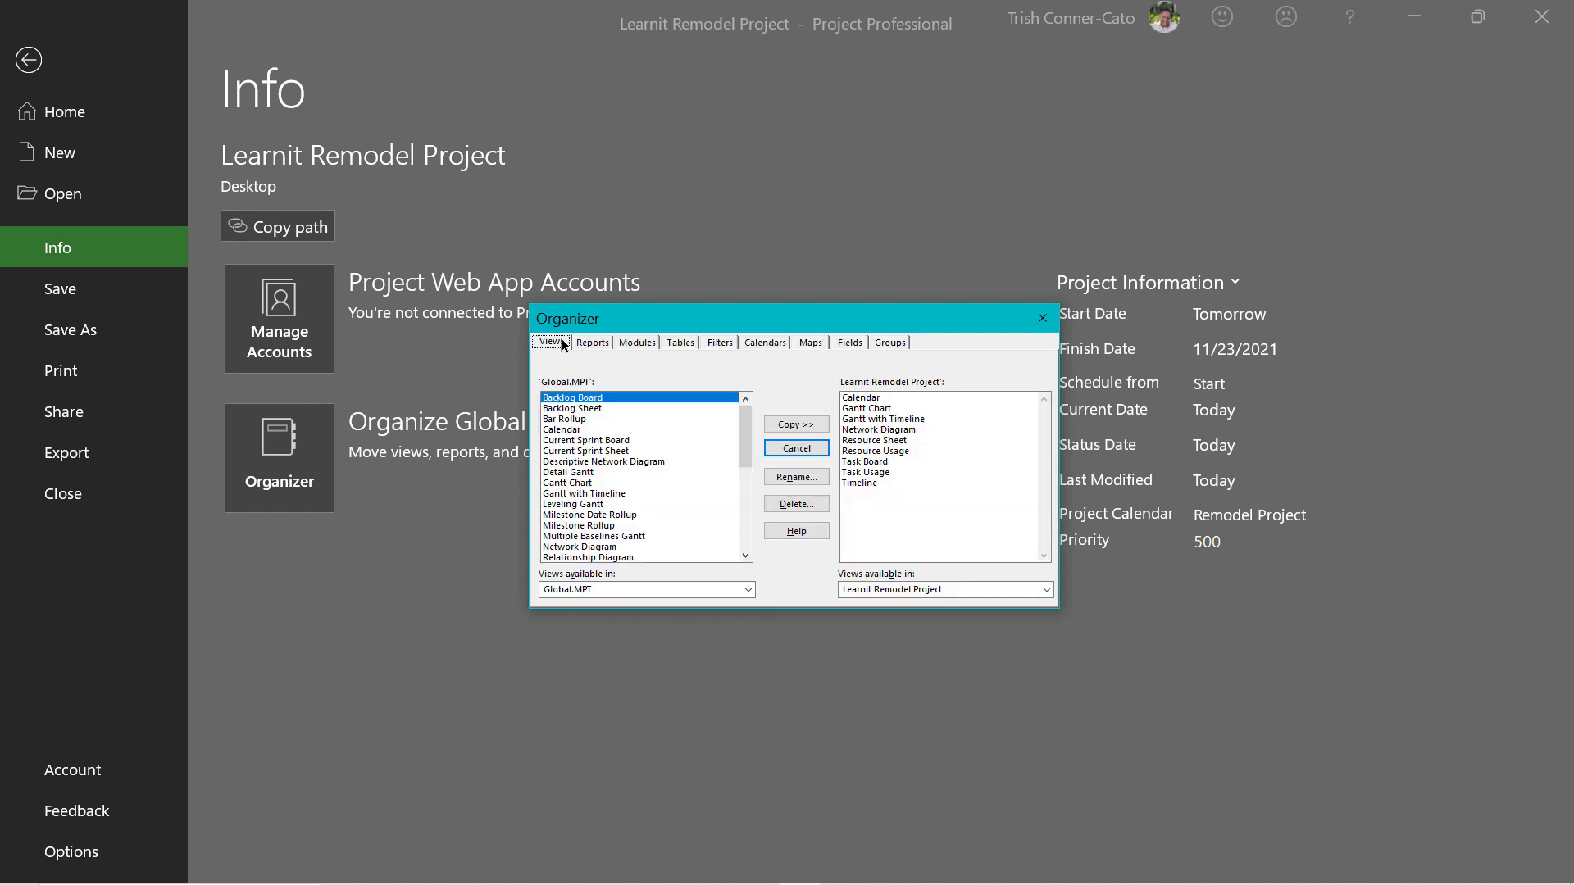
Copy the MY TASK INFORMATION report from Learnit Remodel Project to Global.MPT, replacing the existing one, and check the global report list
click(585, 346)
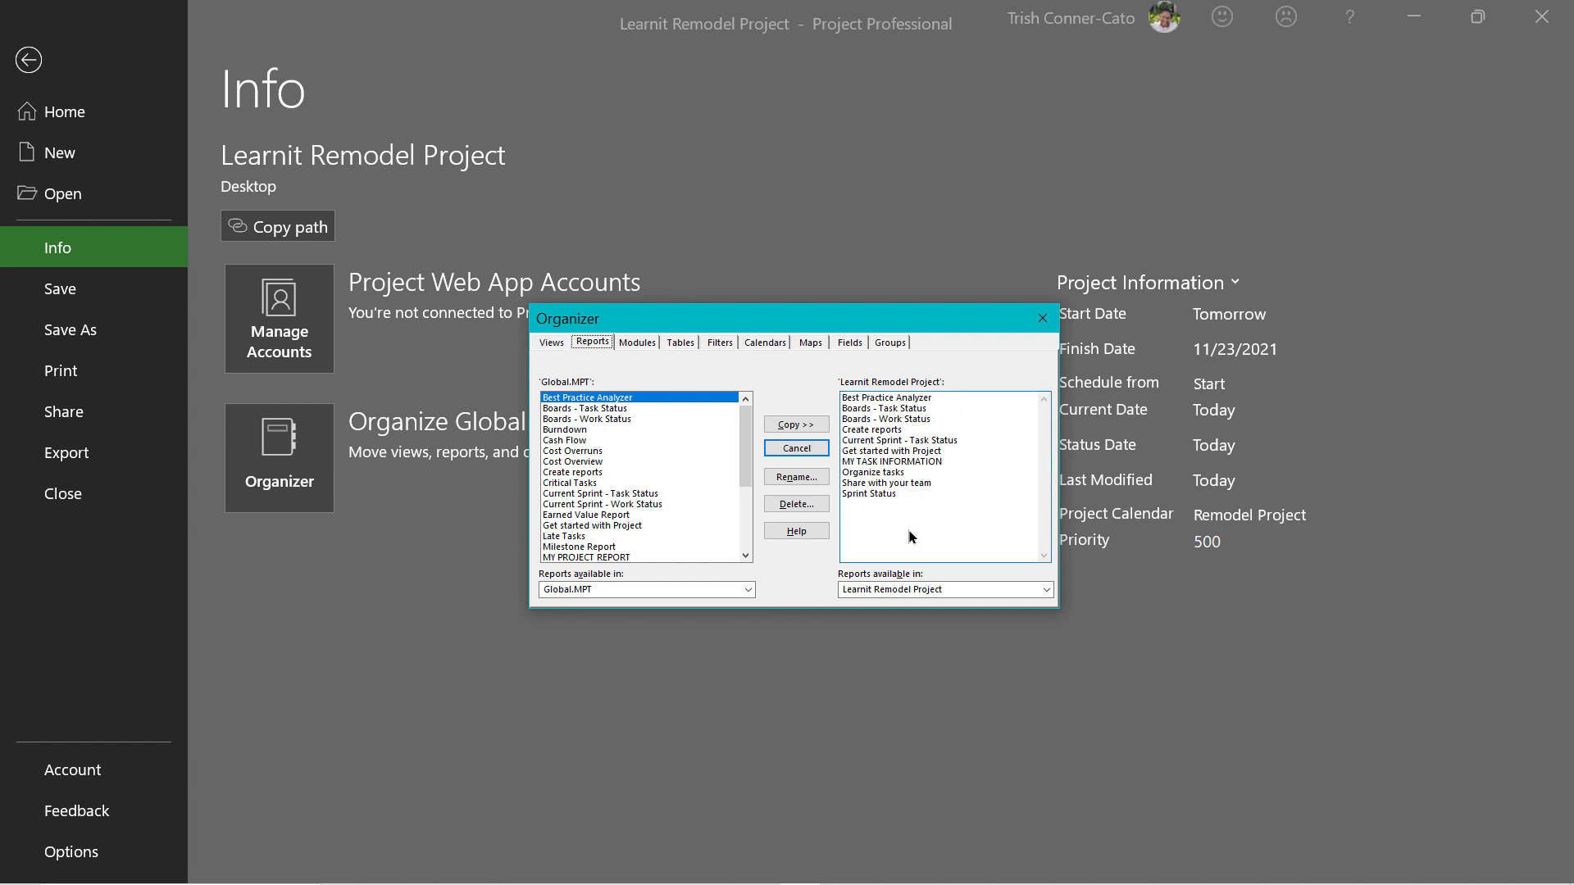
click(870, 465)
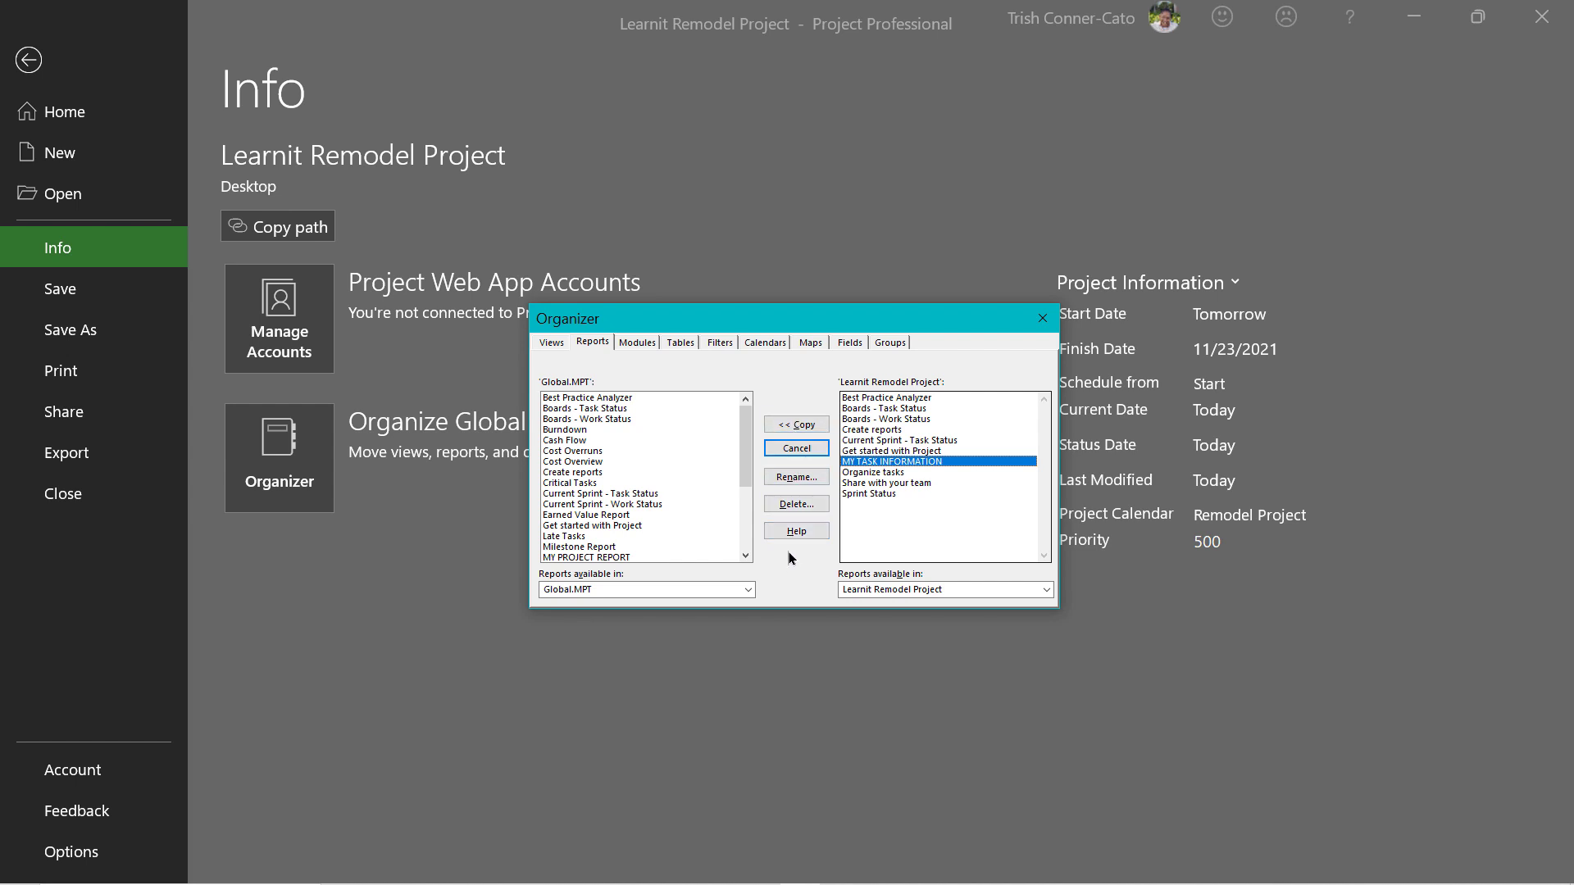
click(789, 427)
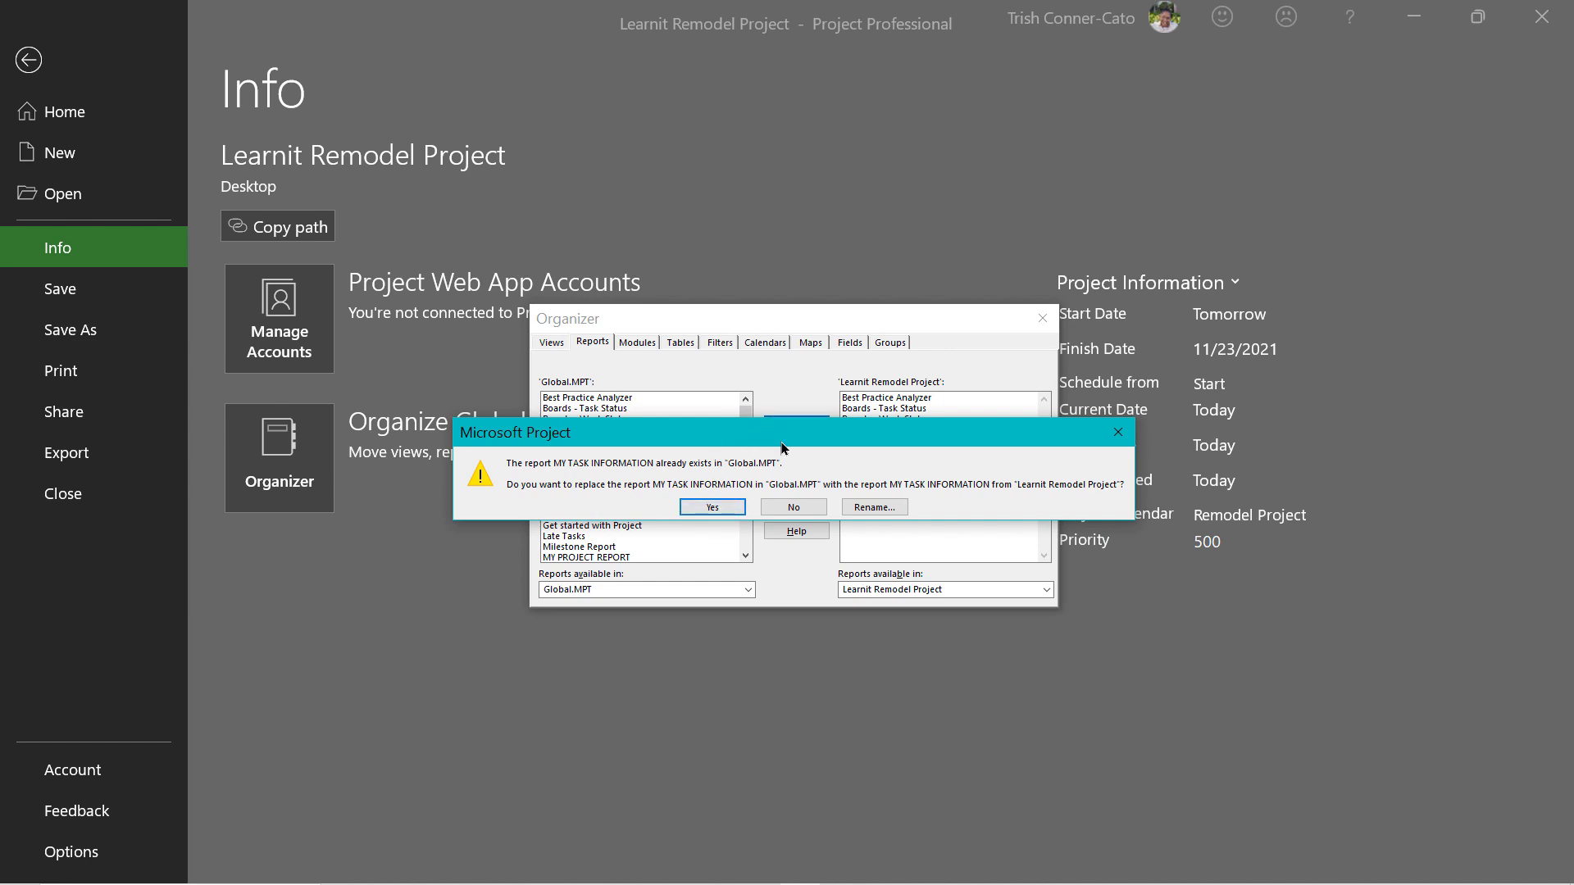
click(712, 507)
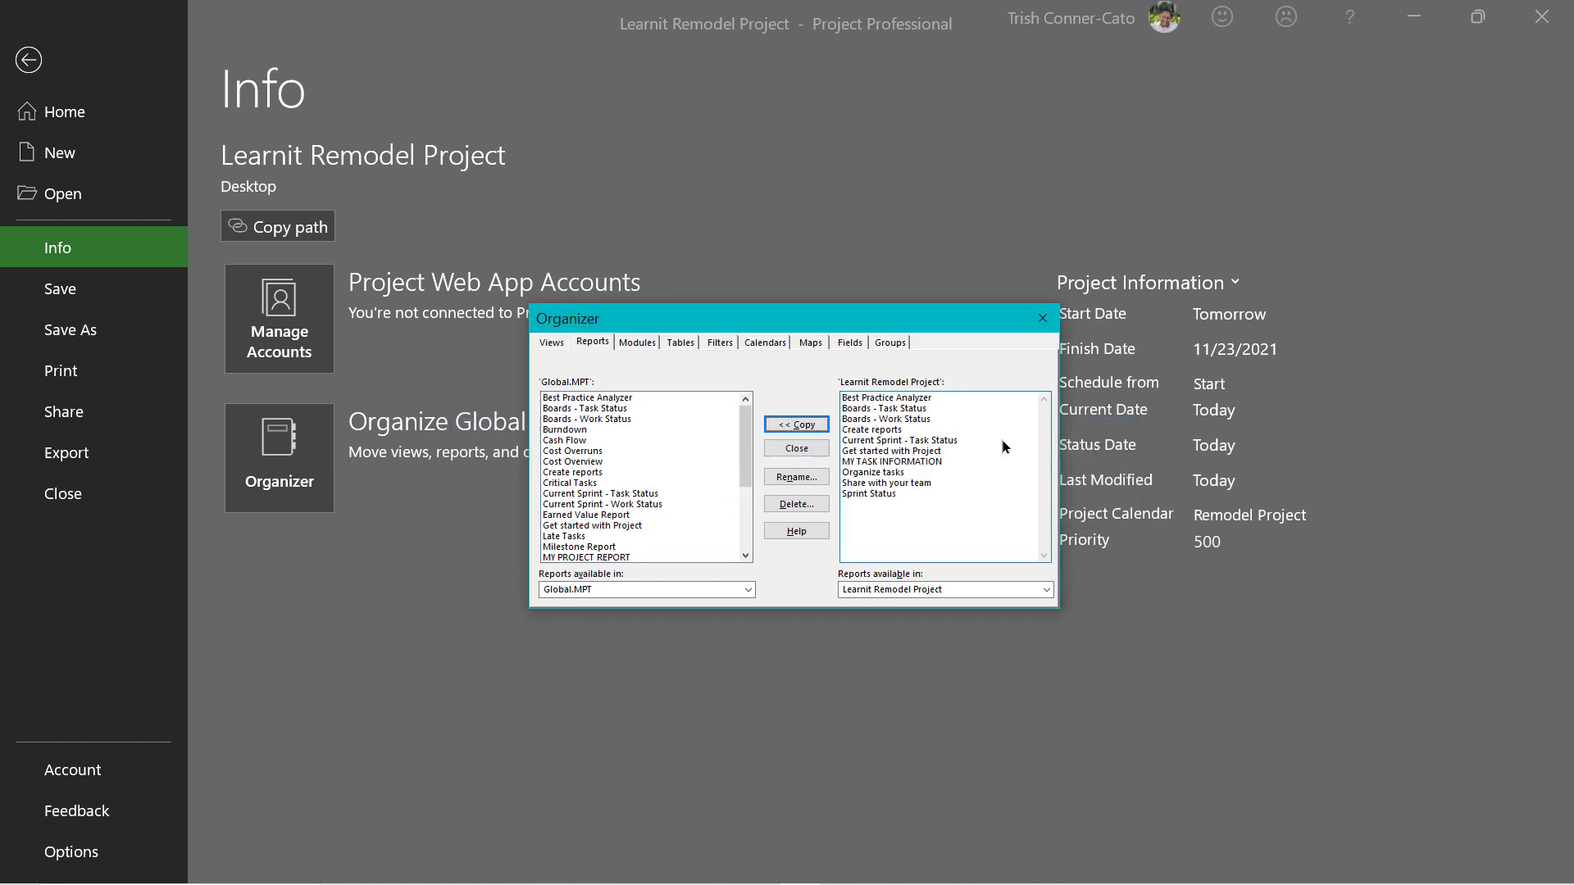
drag(744, 447, 758, 507)
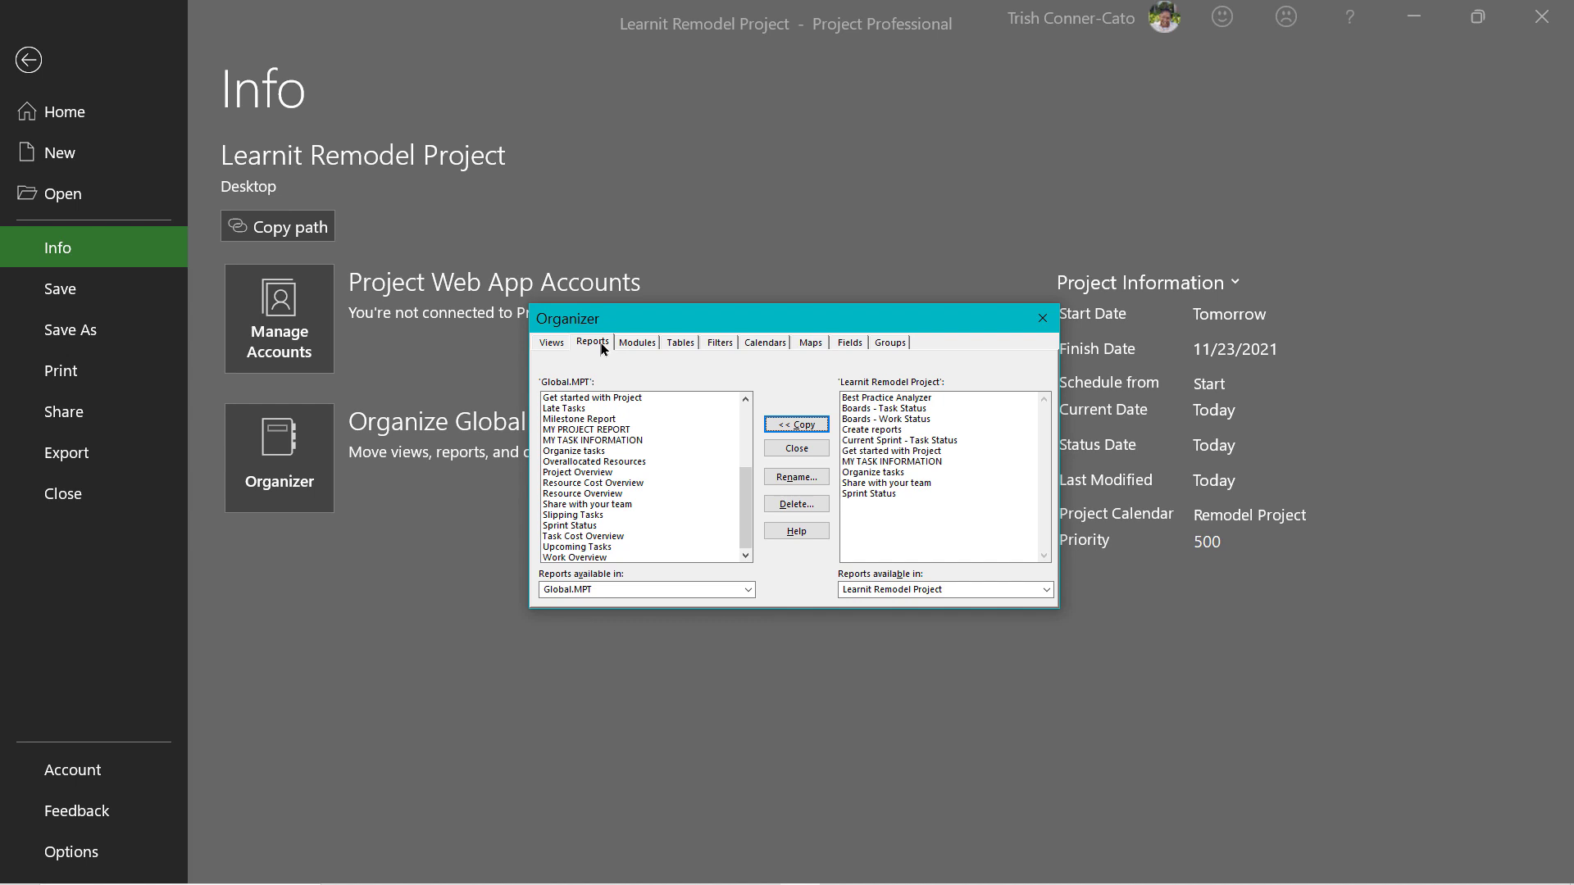
Copy the Remodel Project calendar from Learnit Remodel Project to Global.MPT
click(766, 343)
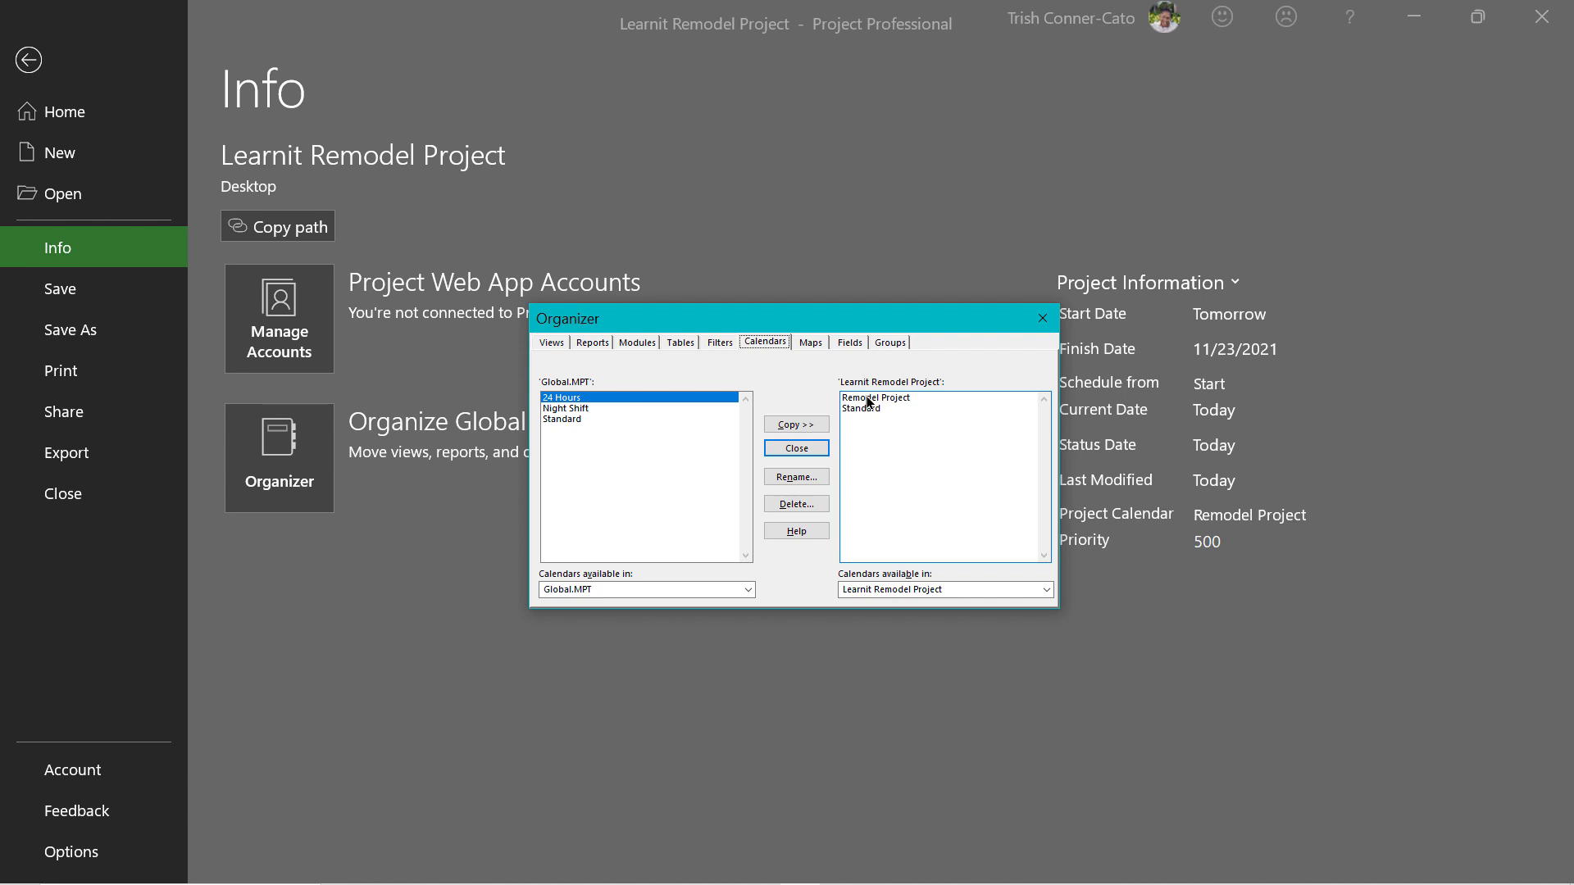
click(871, 398)
click(793, 423)
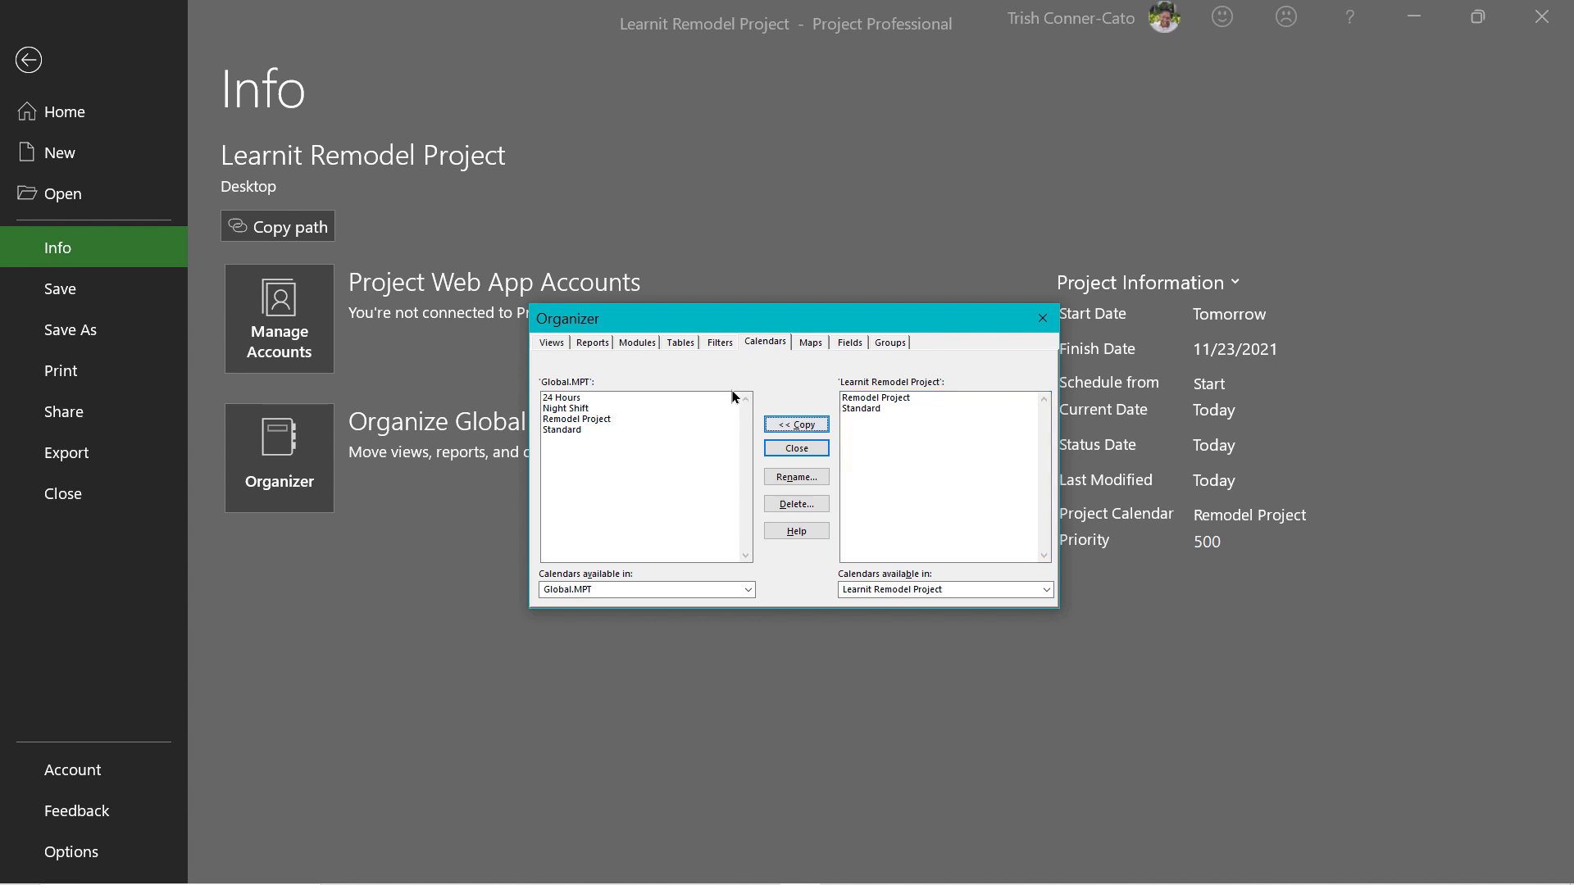
Copy the TRACKING WITH BASELINE VALUES task table to Global.MPT, replacing the existing one, and close the Organizer to return to the report
click(679, 345)
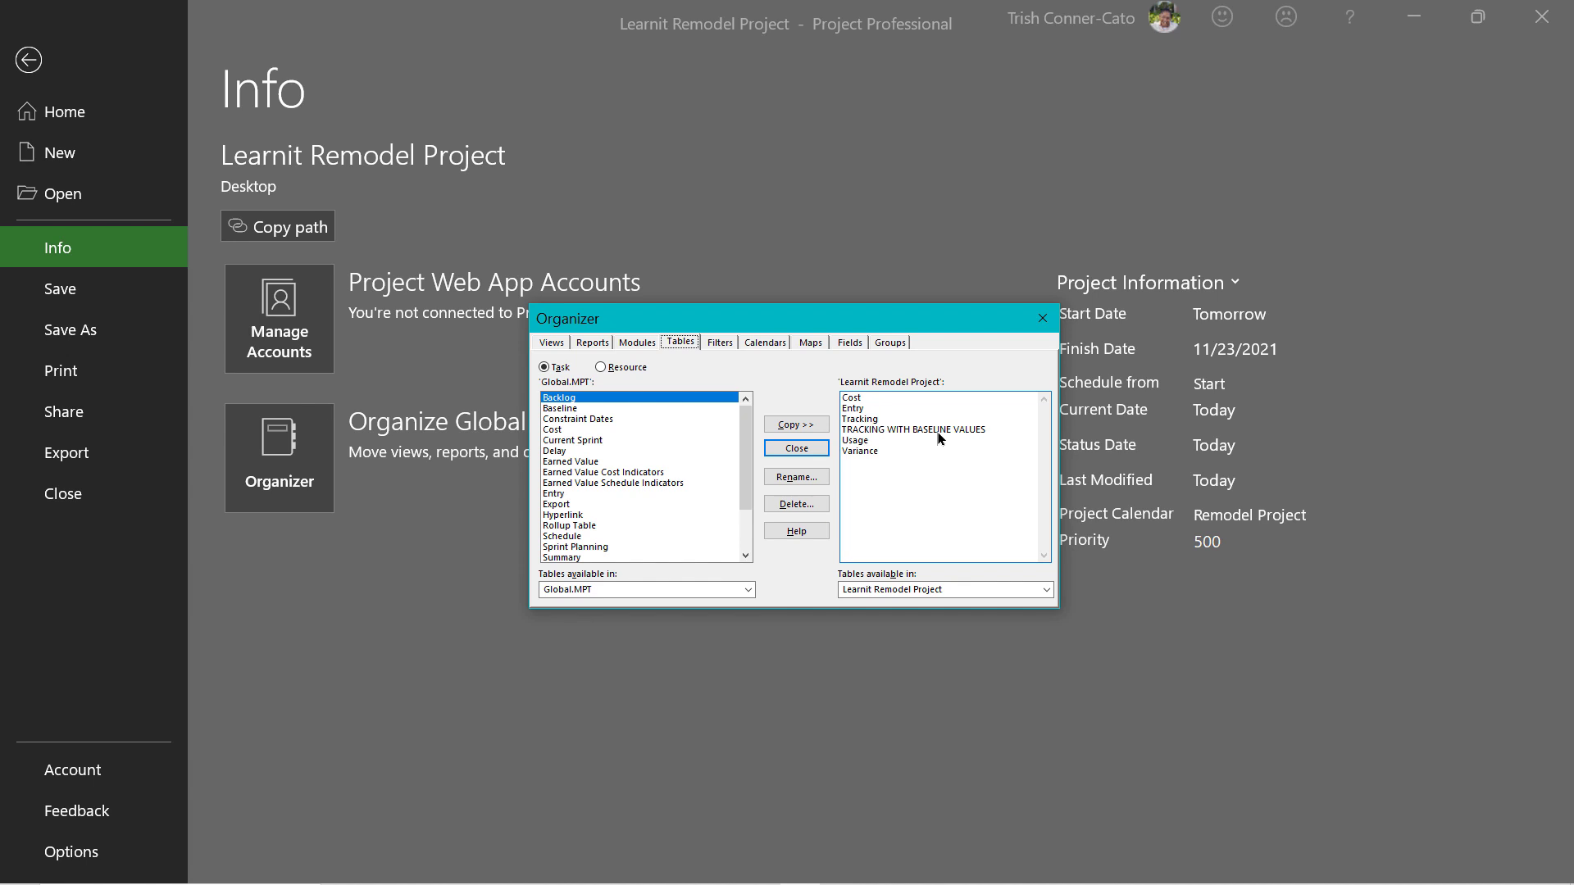
click(900, 430)
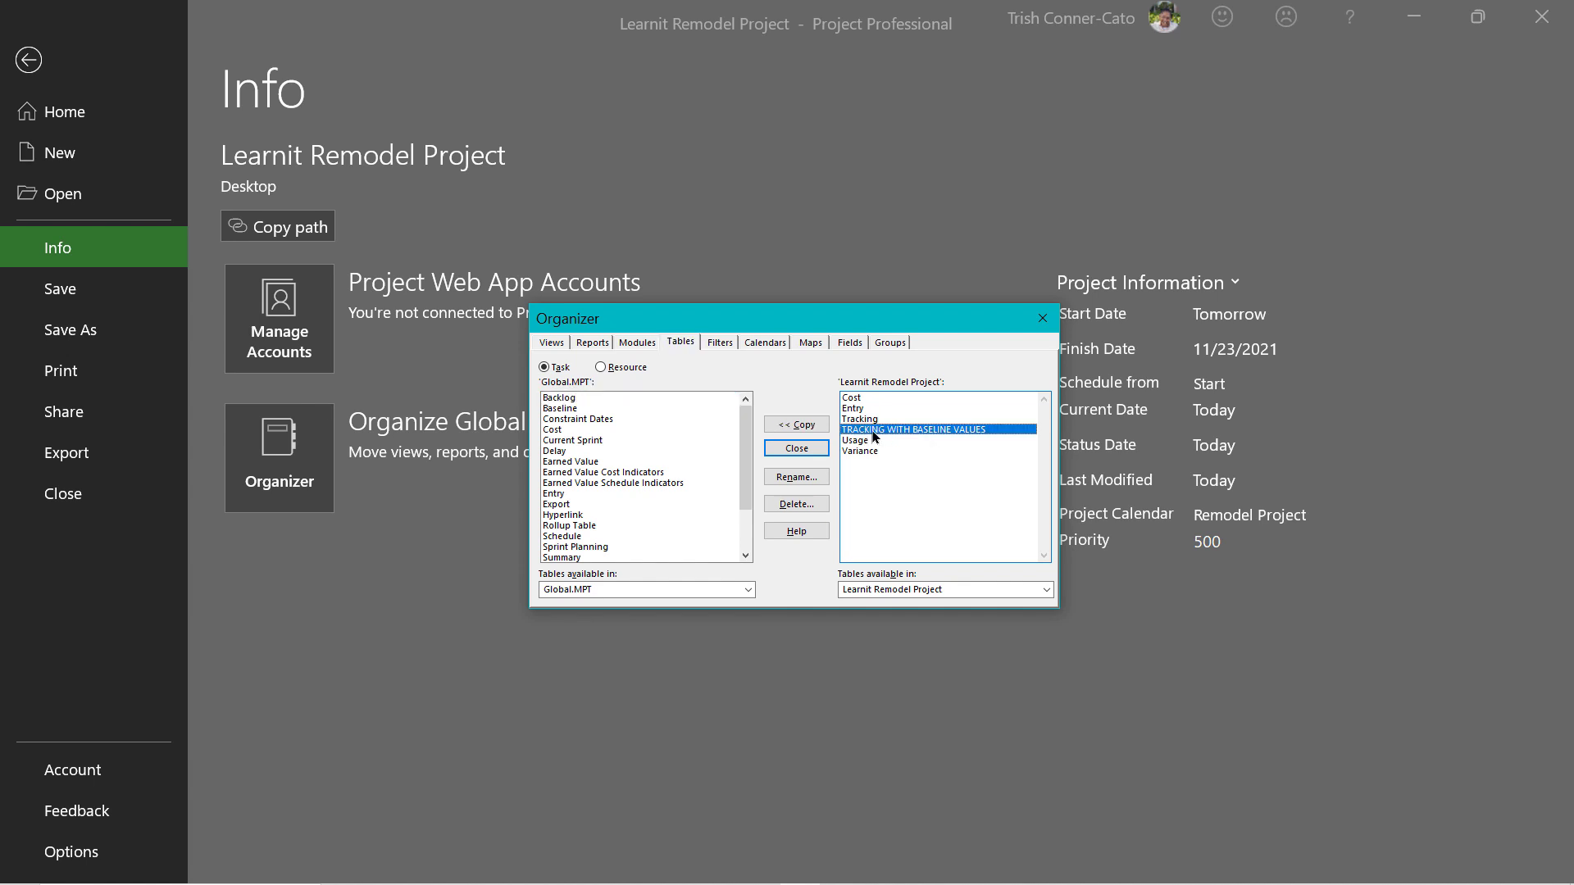
click(802, 422)
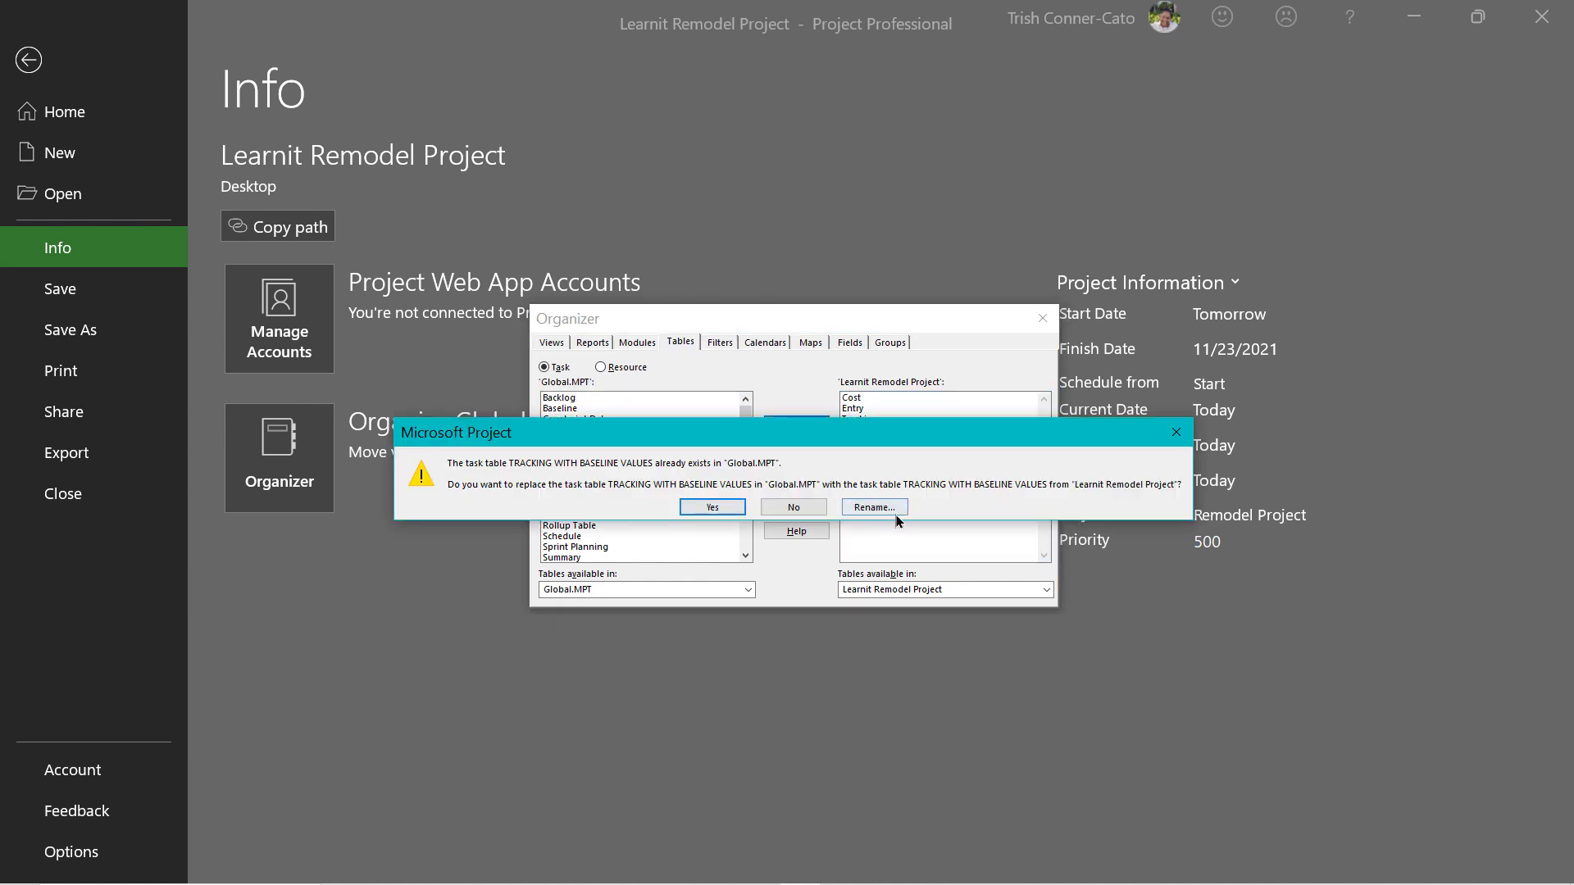
click(699, 508)
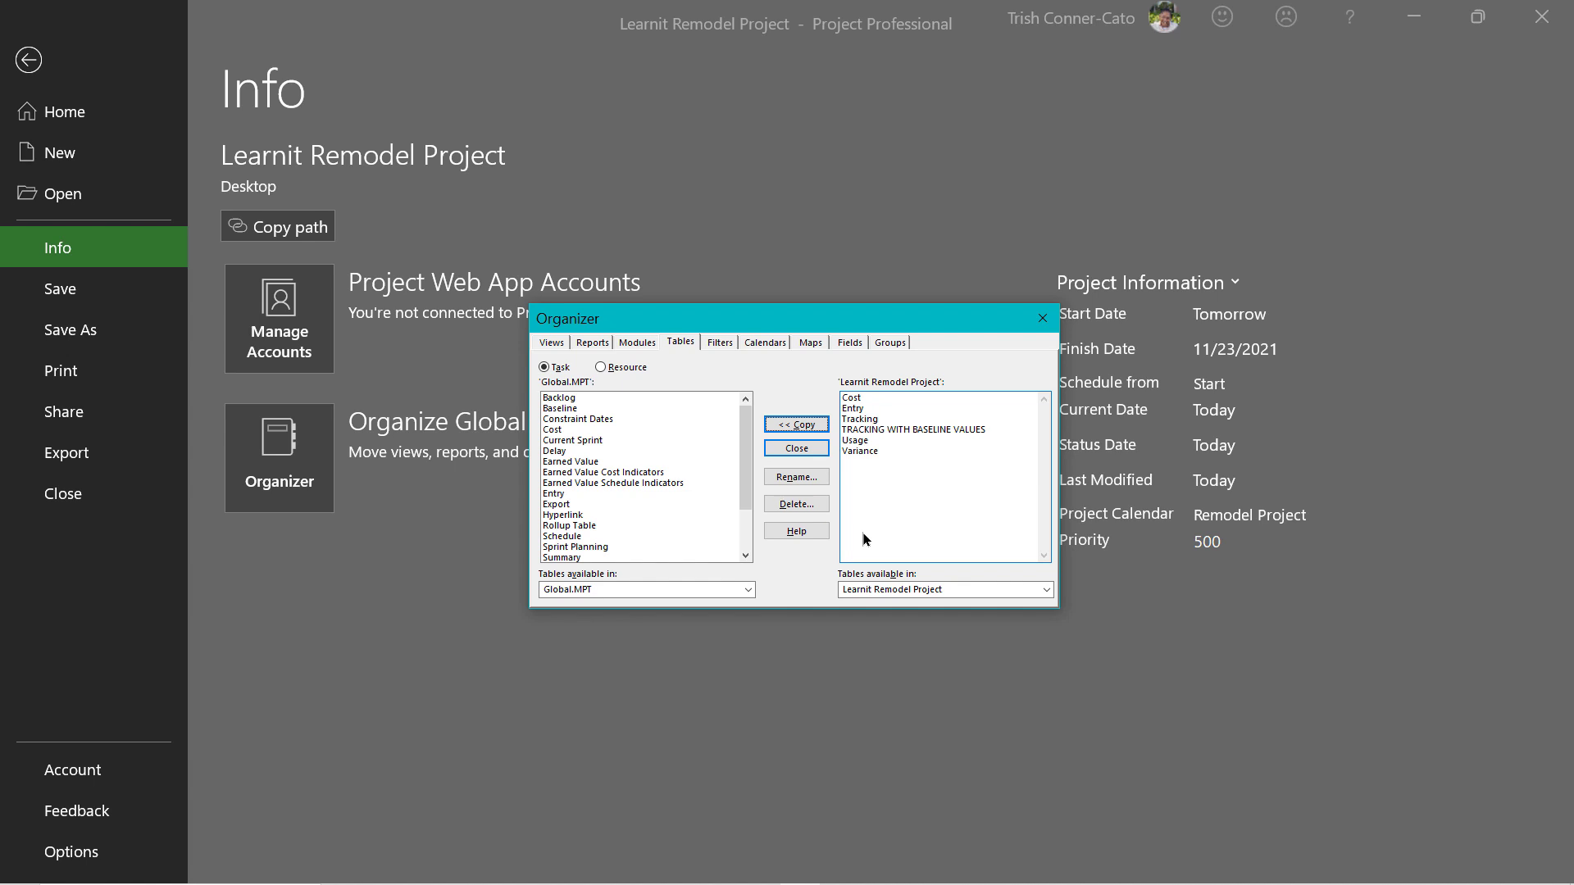
click(808, 454)
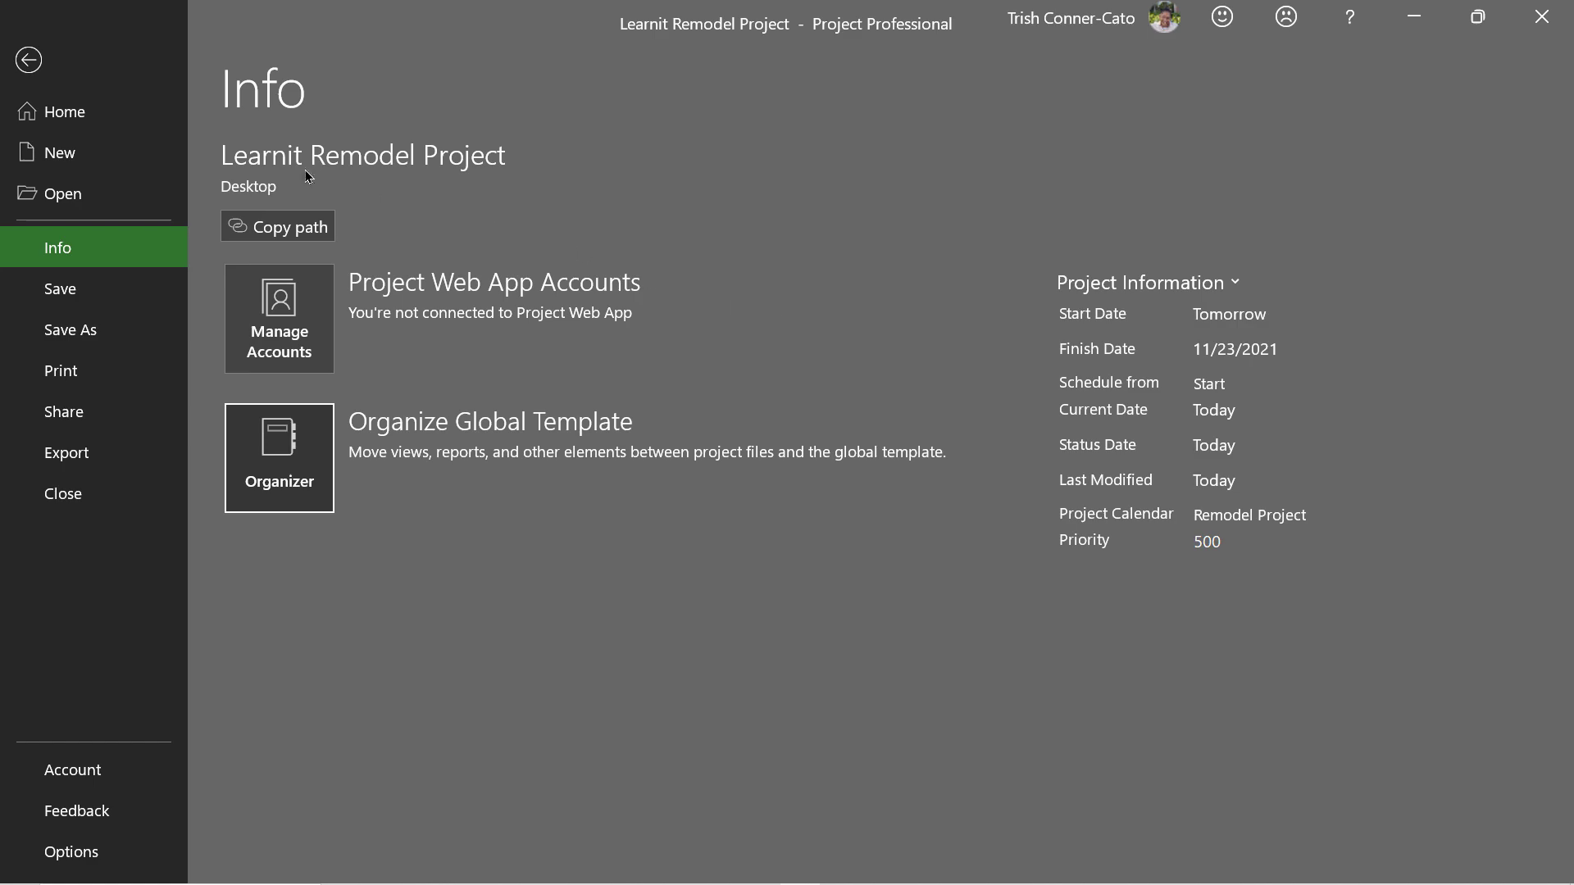
click(29, 59)
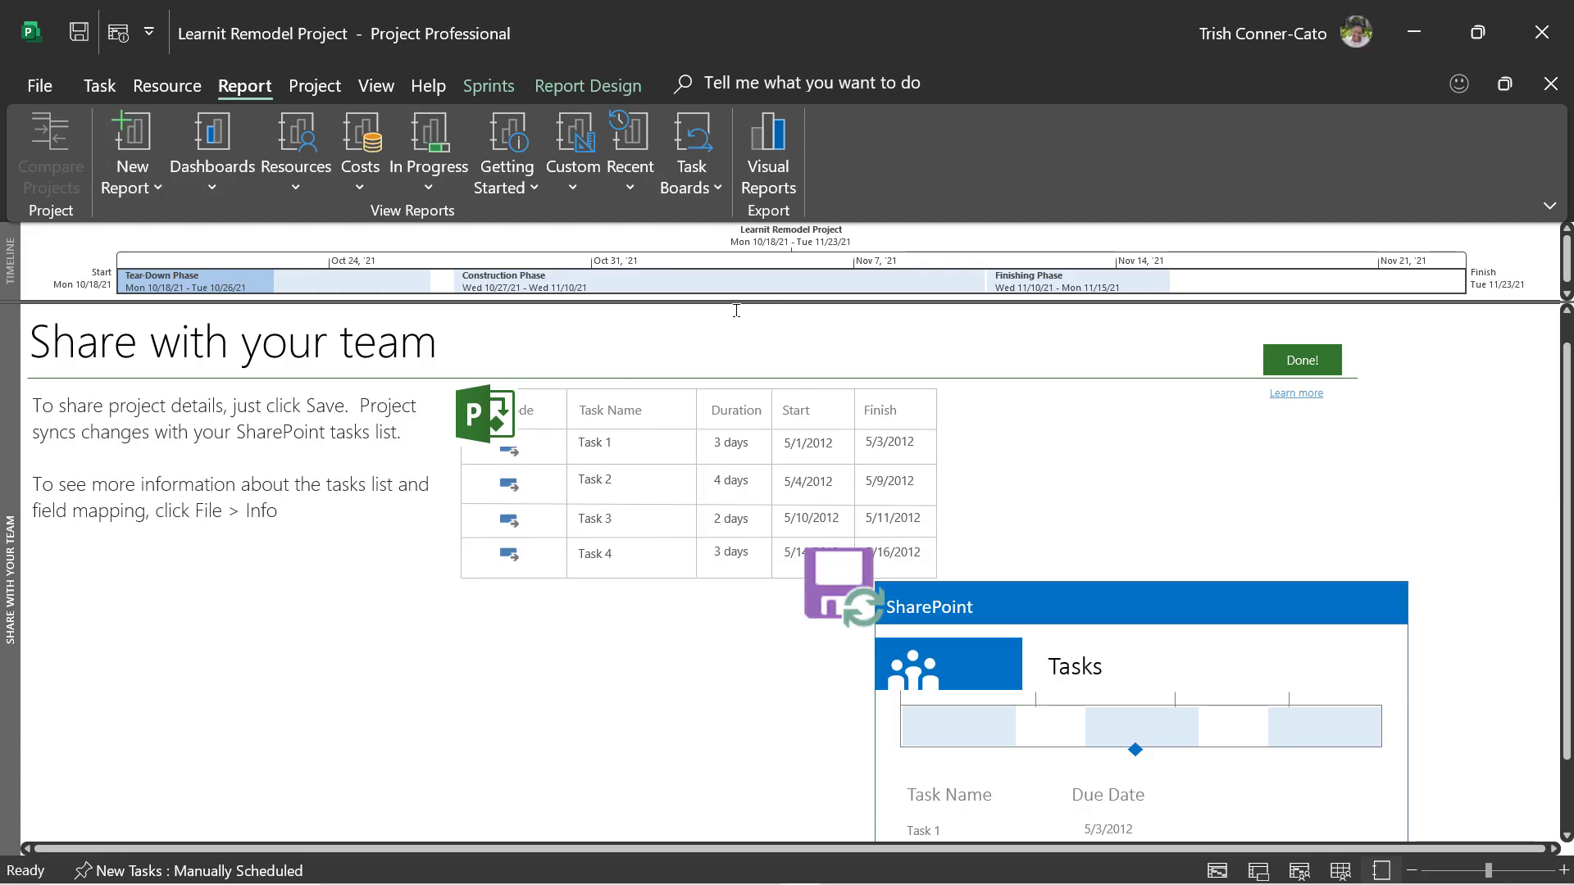
Return to the Gantt Chart view and start saving a copy of the project in the Custom Office Templates folder
click(105, 89)
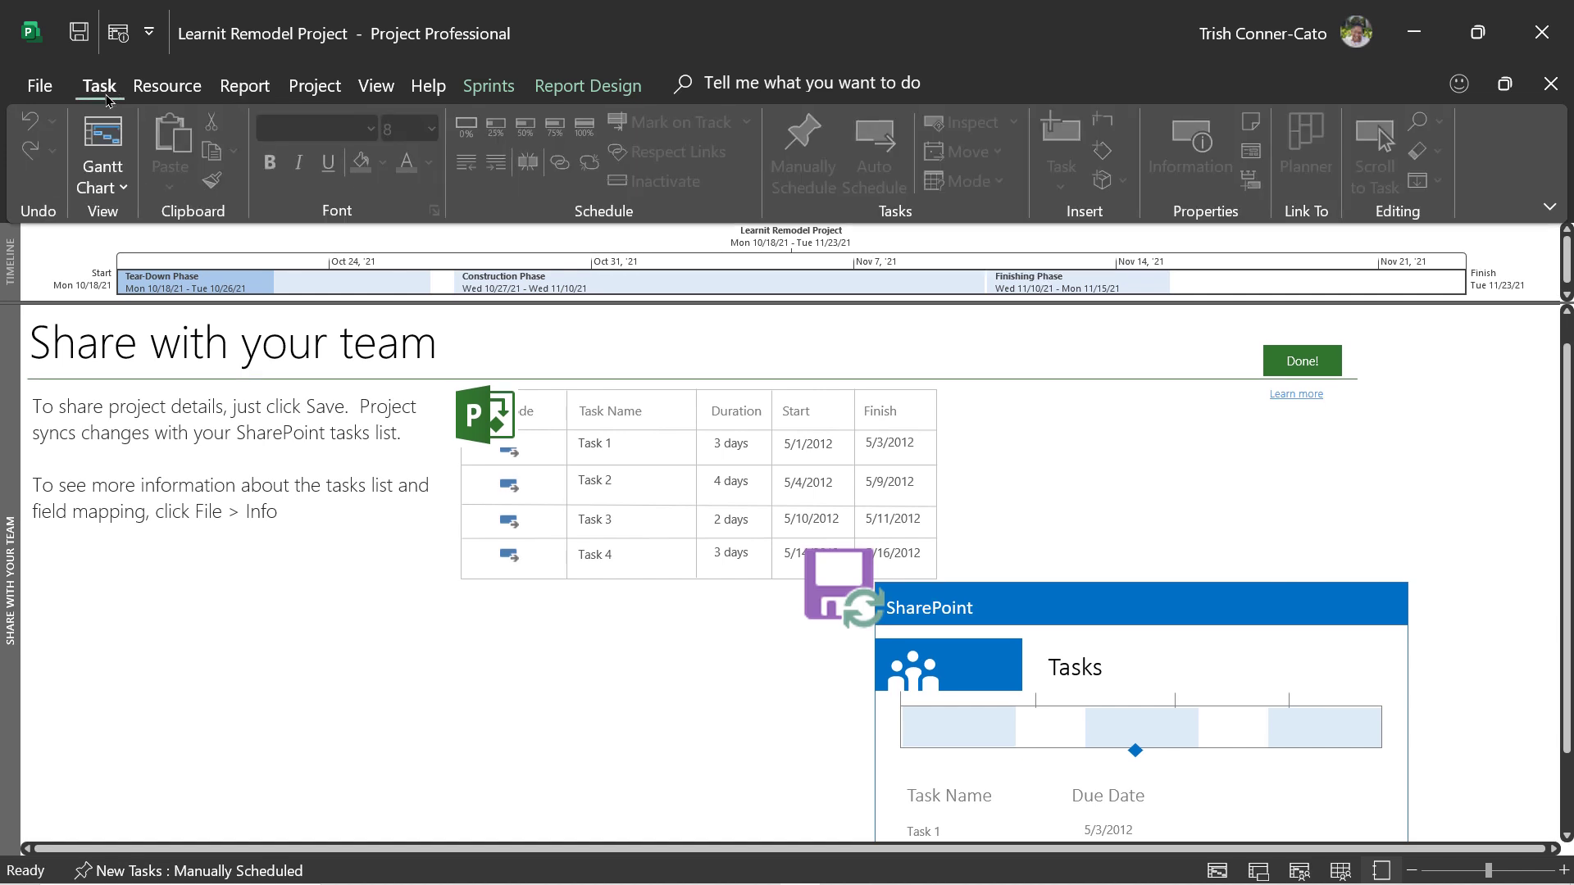
click(102, 137)
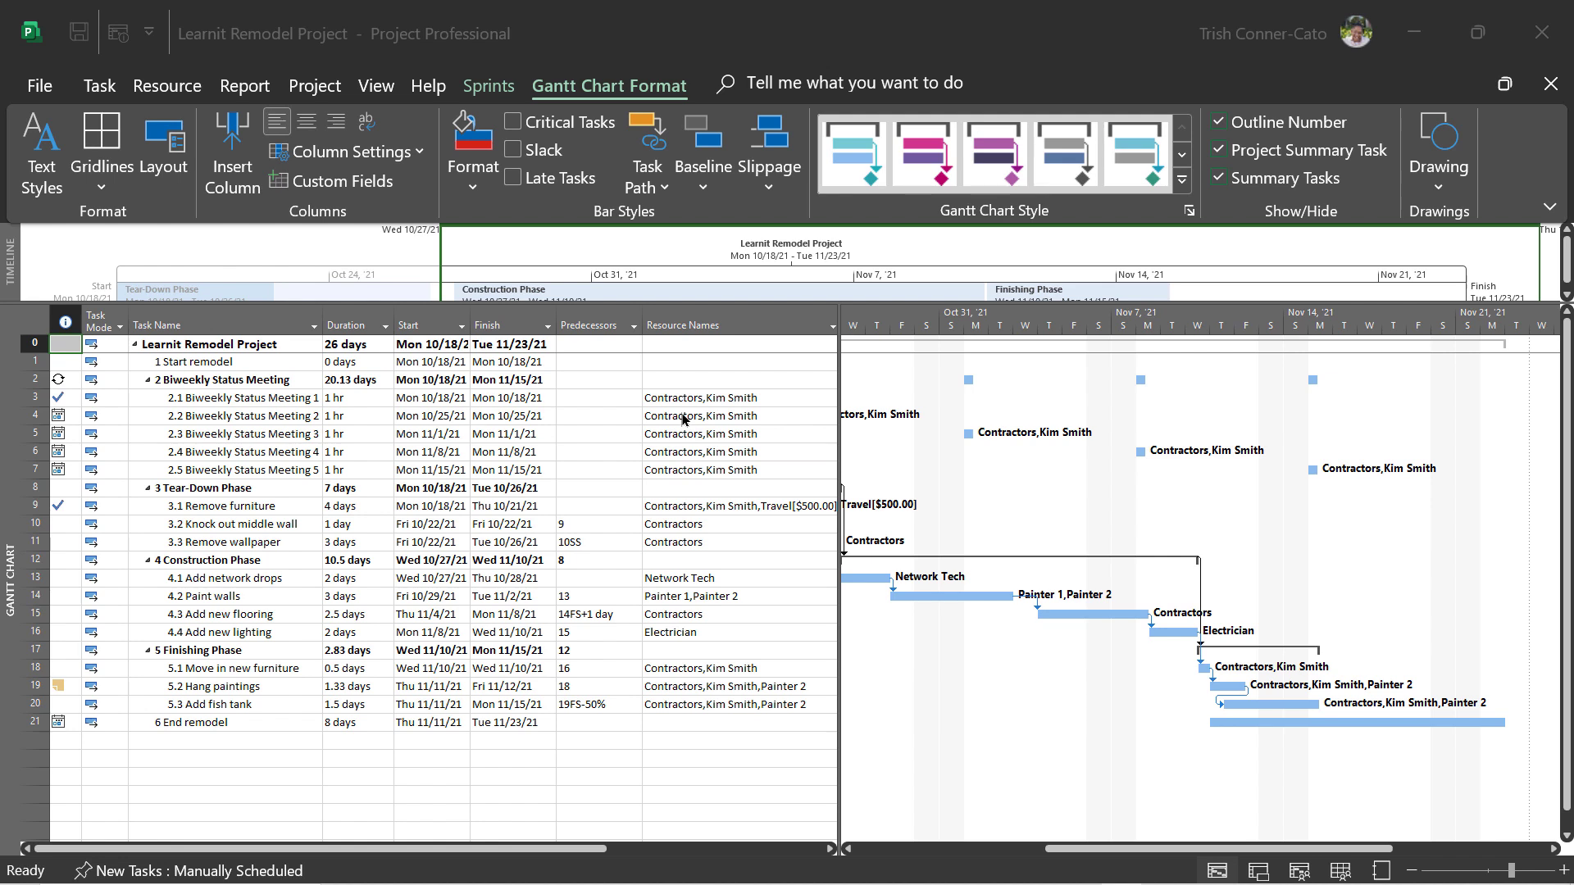
click(40, 87)
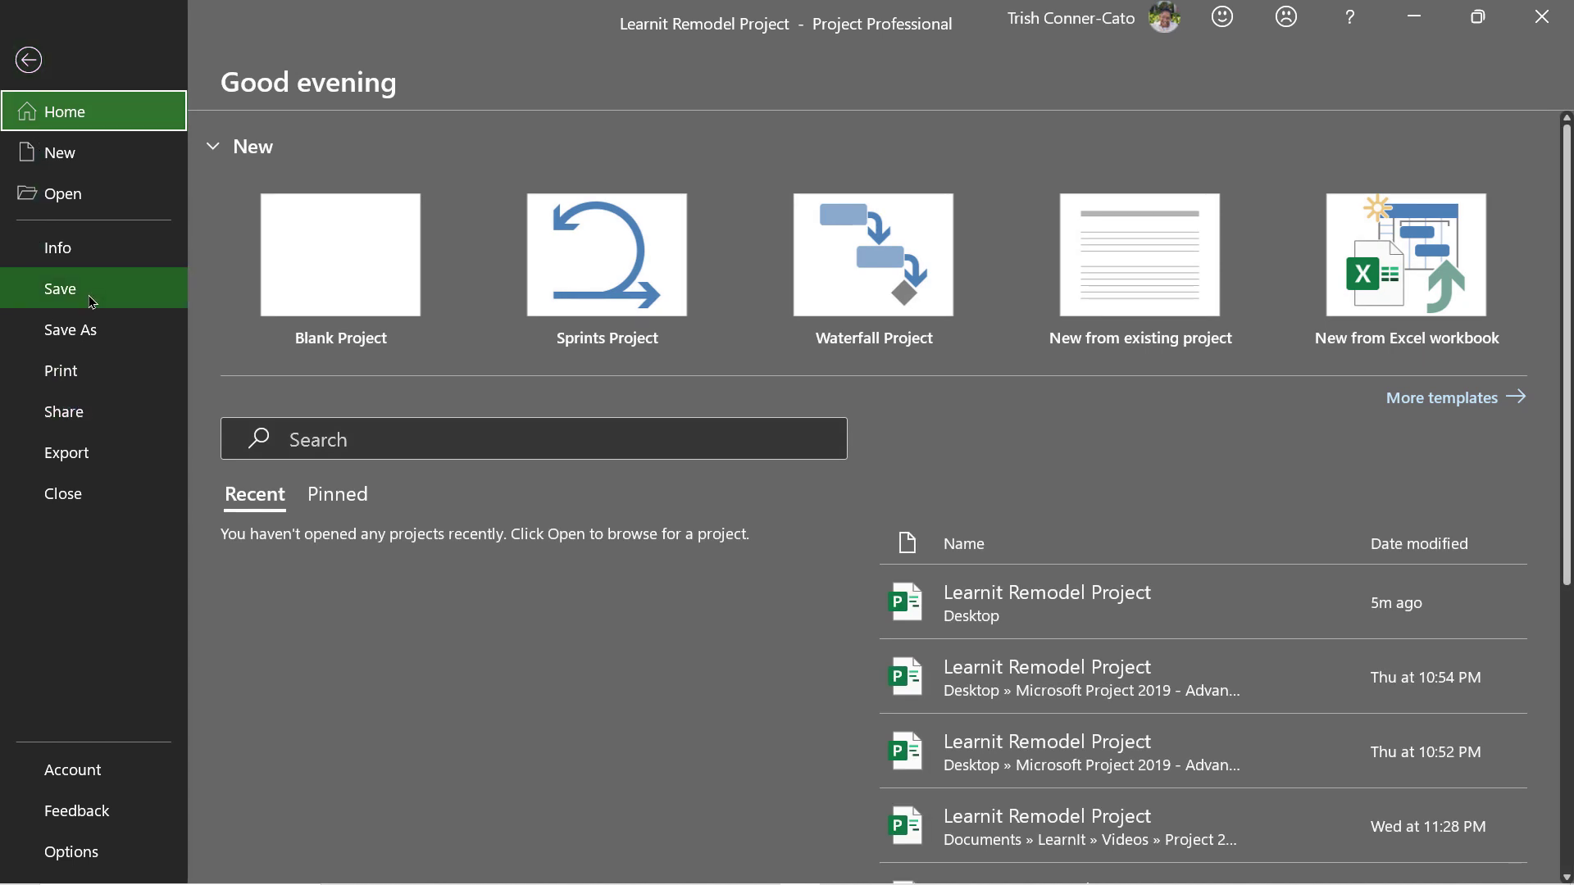
click(95, 339)
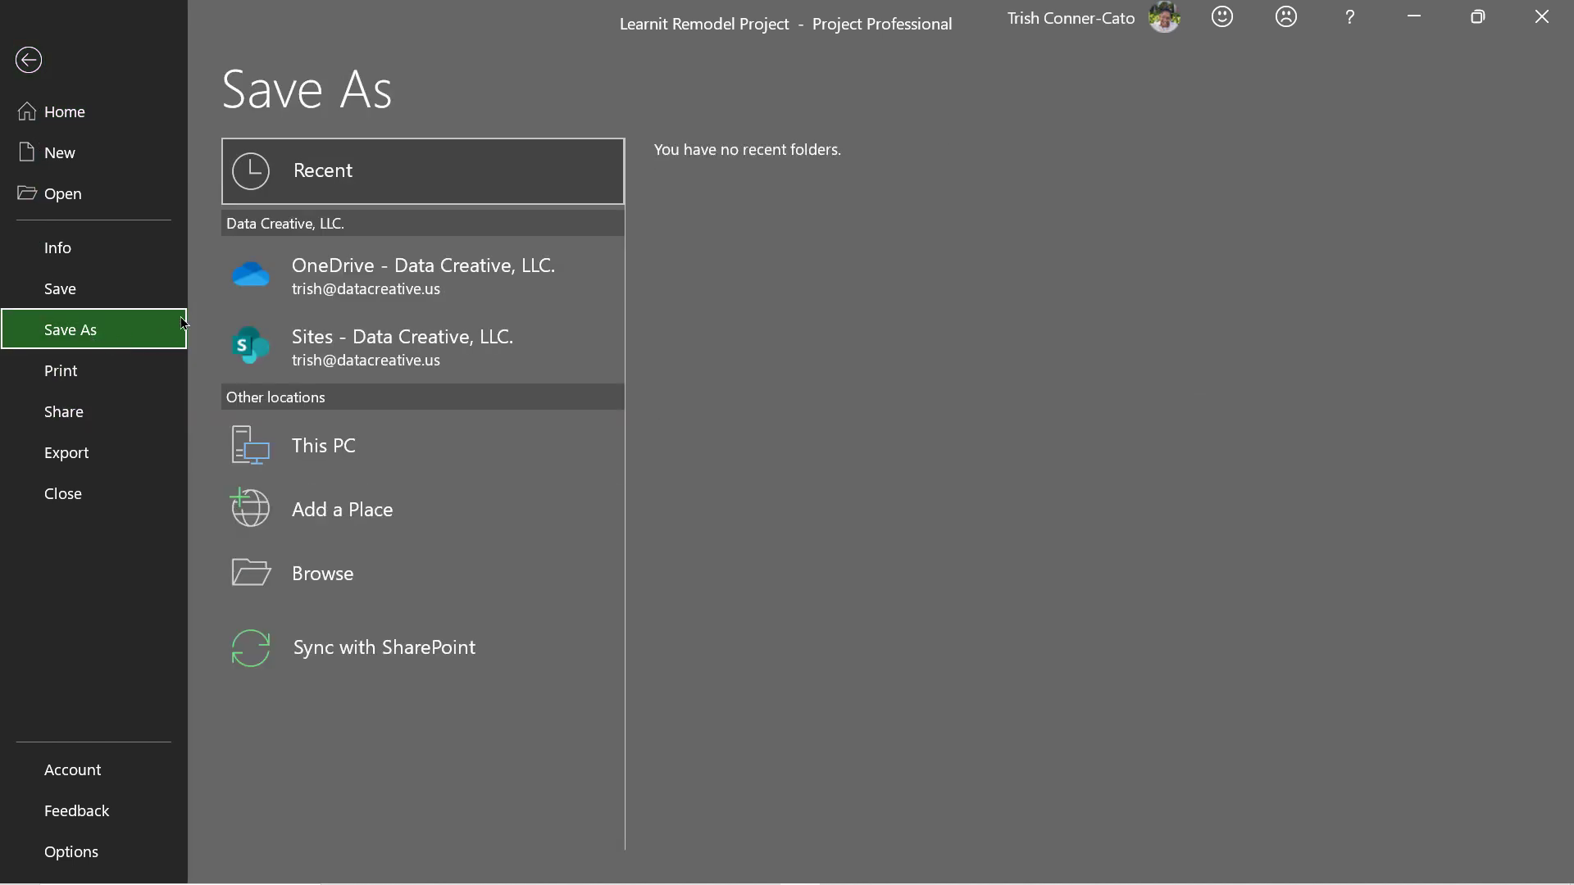
click(331, 587)
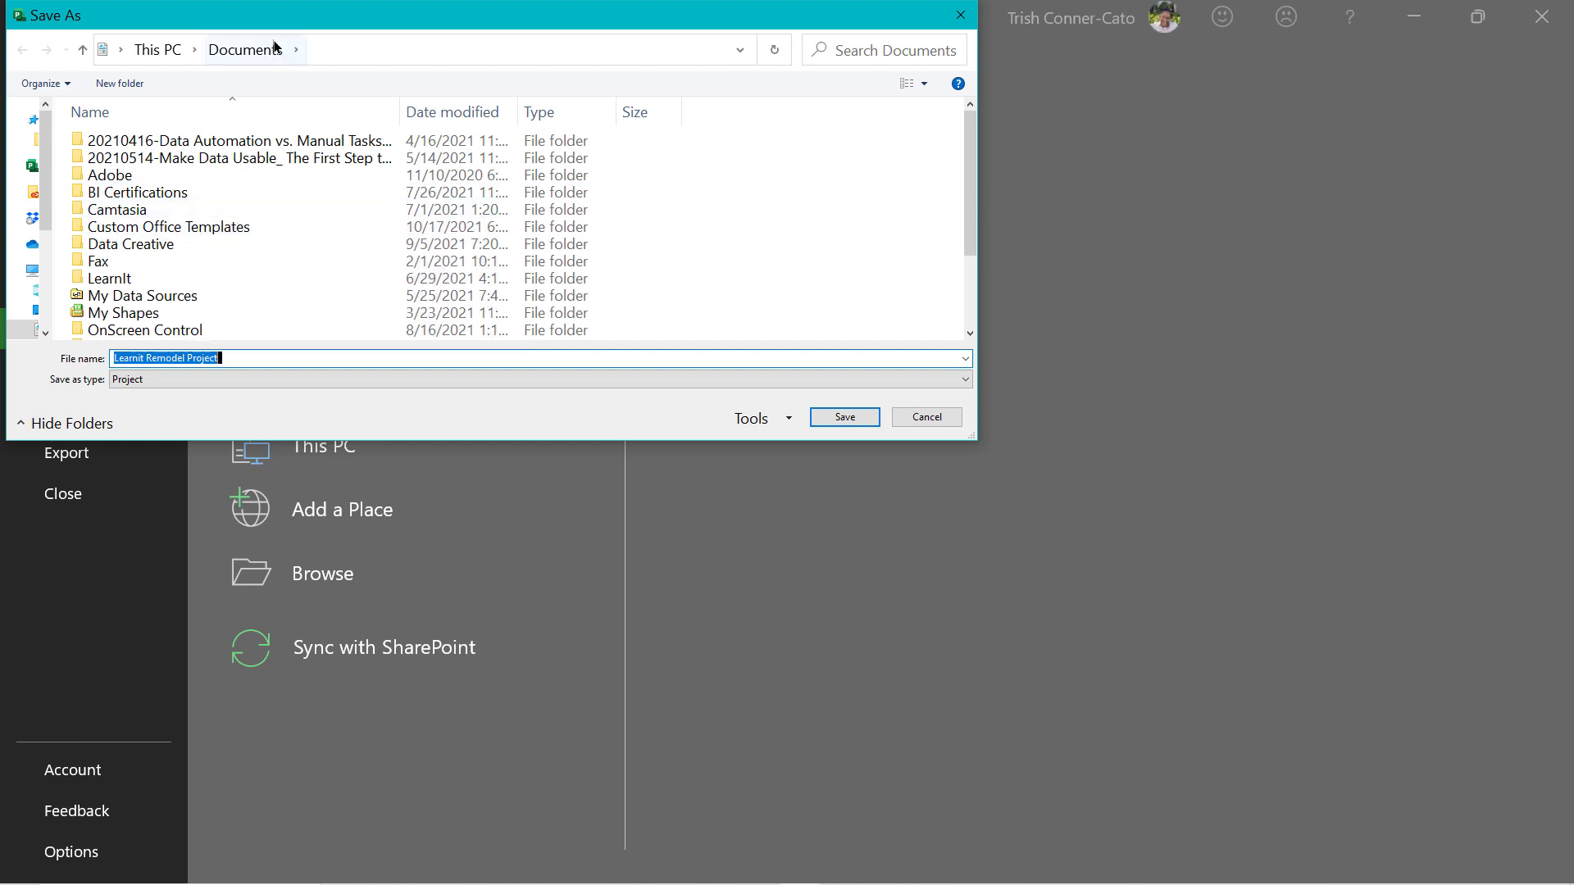
double_click(168, 227)
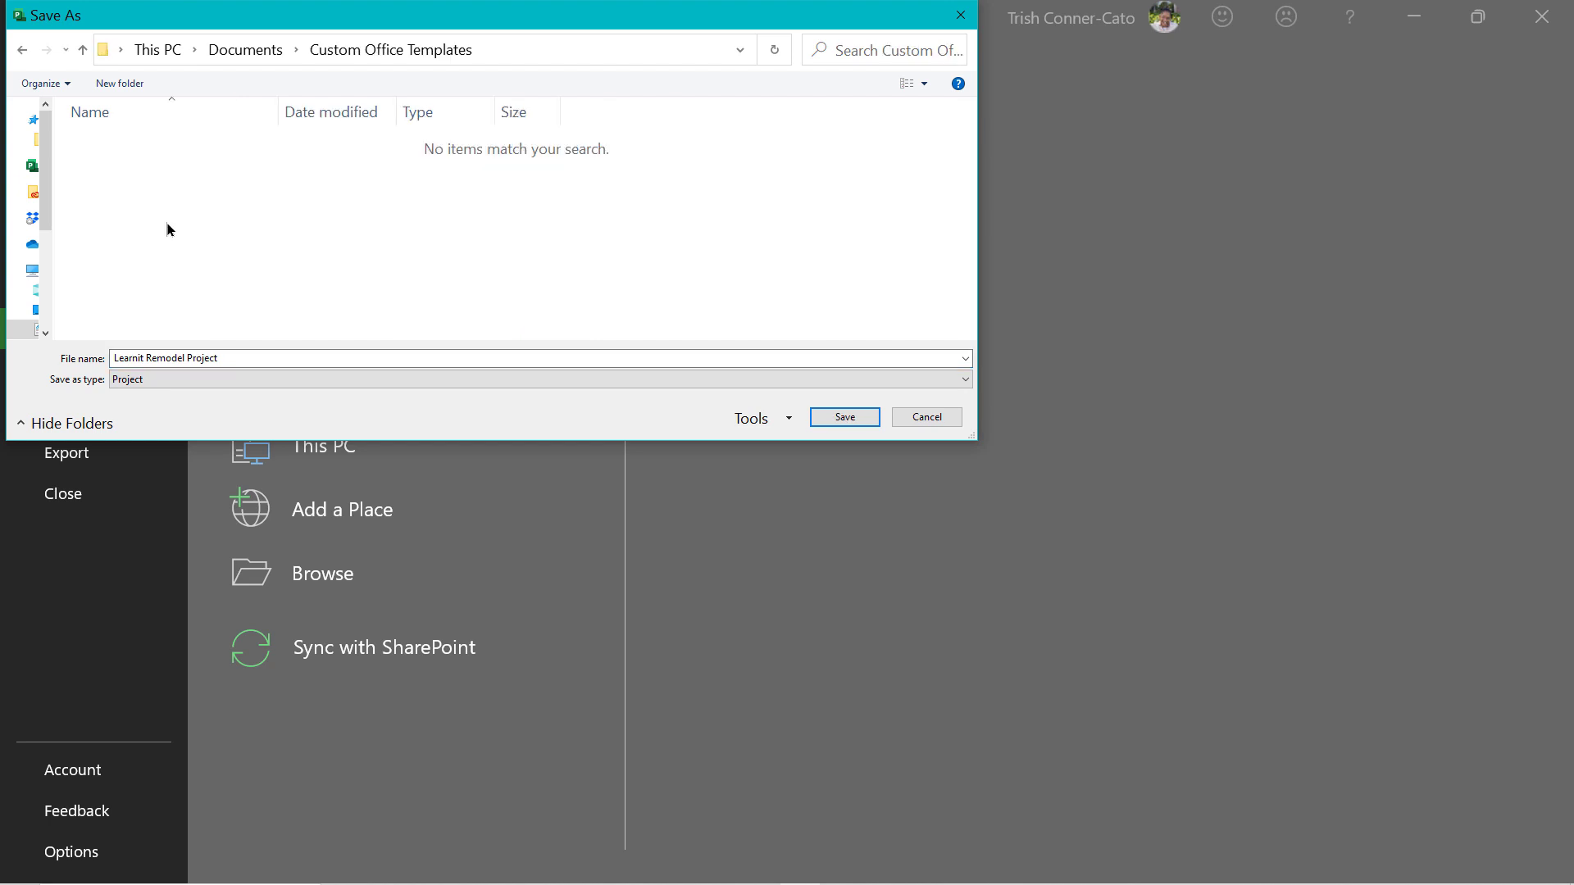
Name the copy Generic Remodel Project and set its file type to Project Template
click(288, 359)
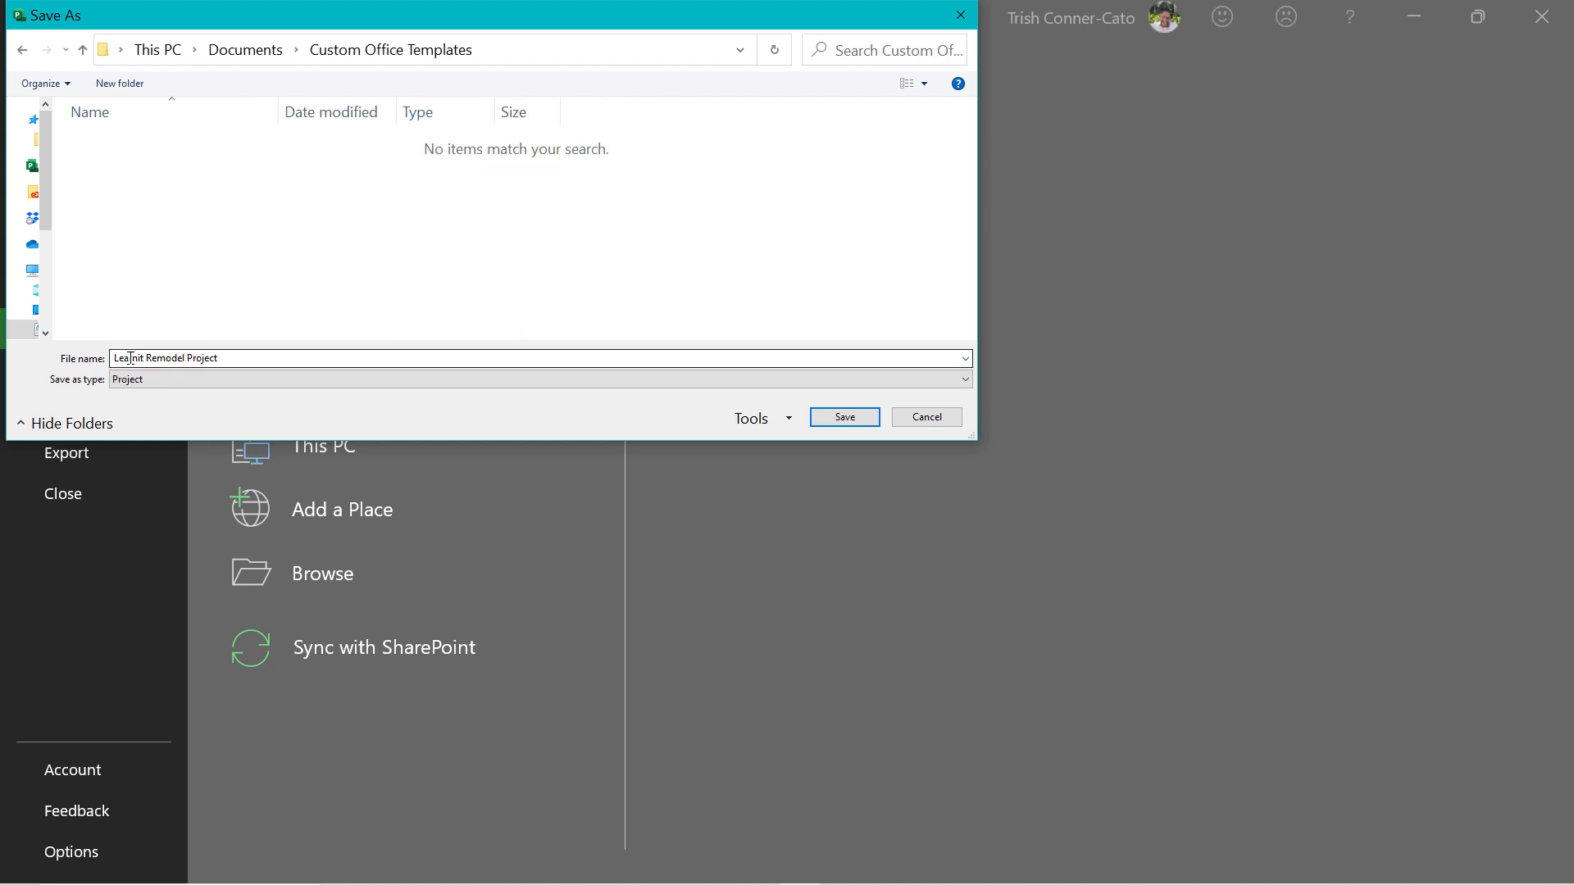
triple_click(131, 358)
double_click(131, 358)
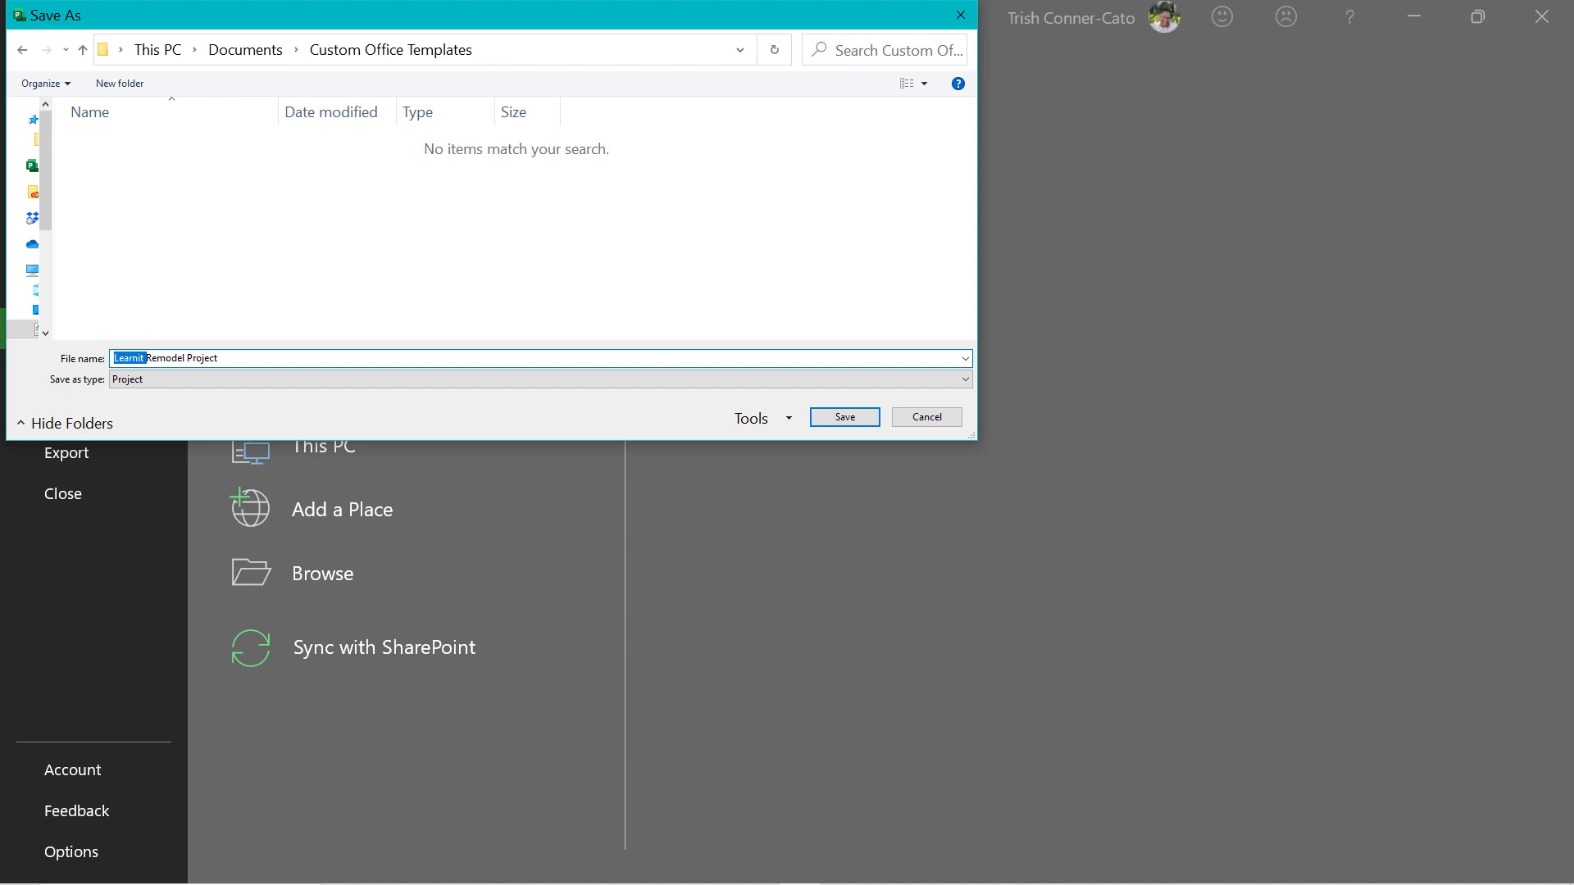
text(Generic)
click(145, 385)
click(146, 382)
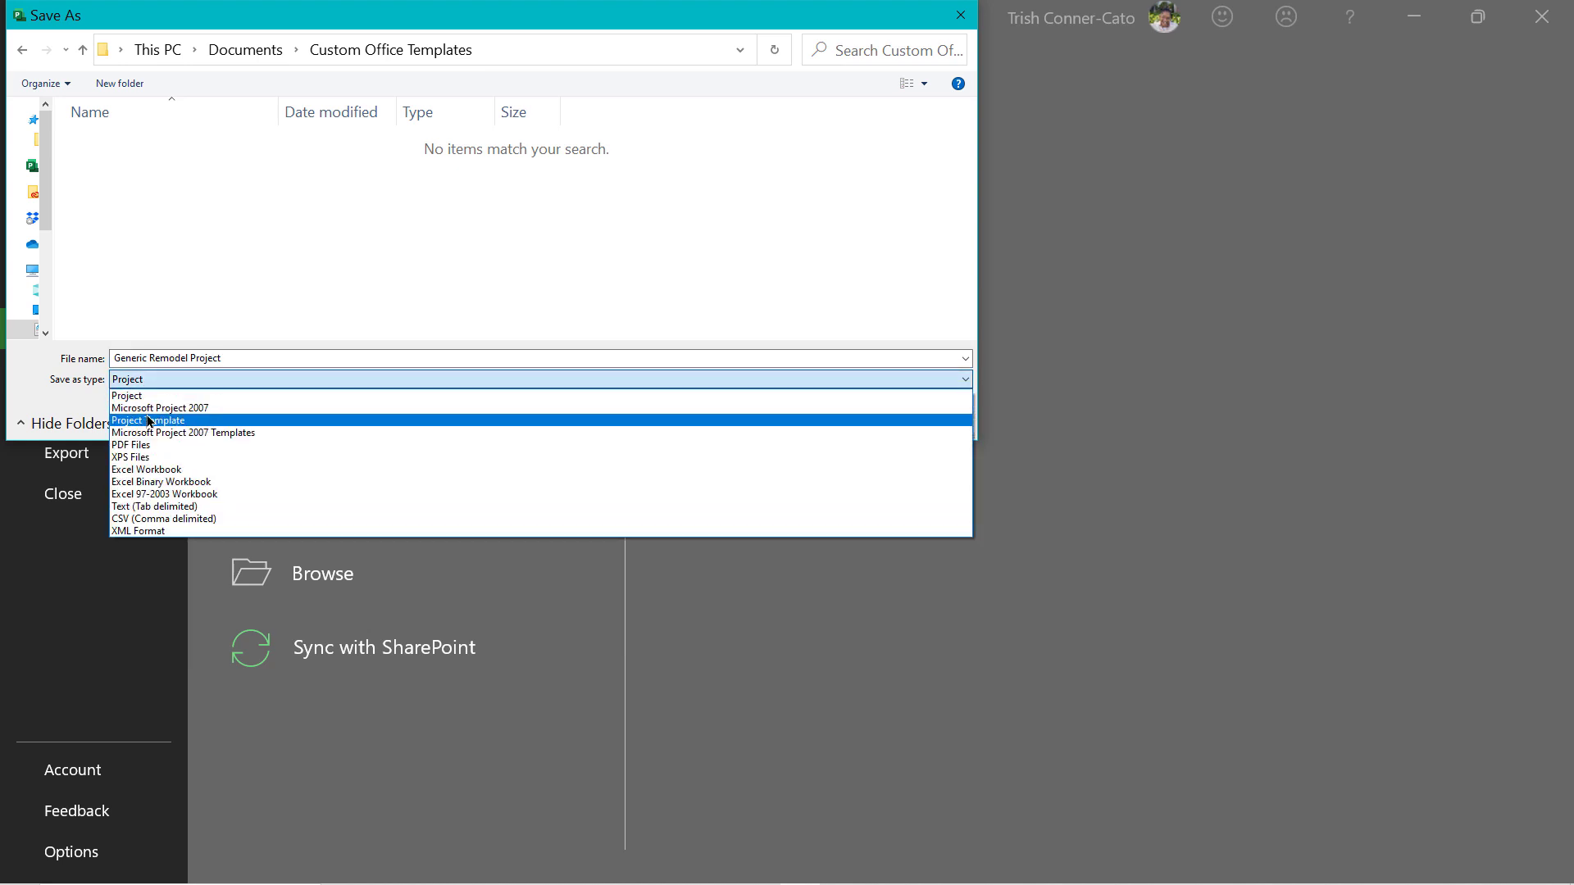
click(150, 421)
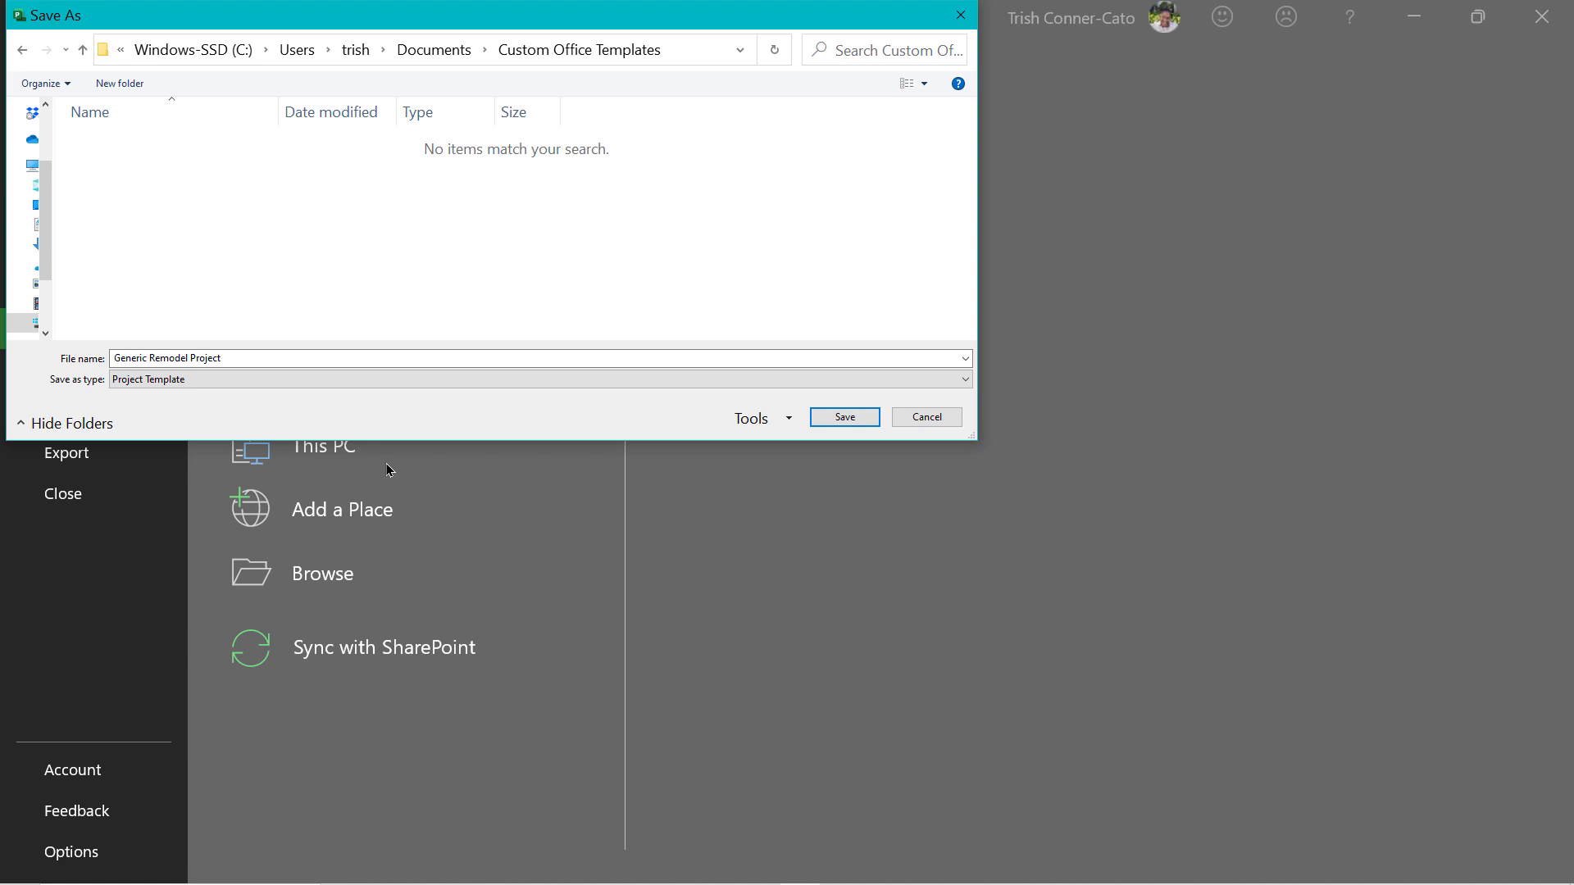
Save the template with the values of all baselines and fixed costs removed, and close the template file
click(853, 419)
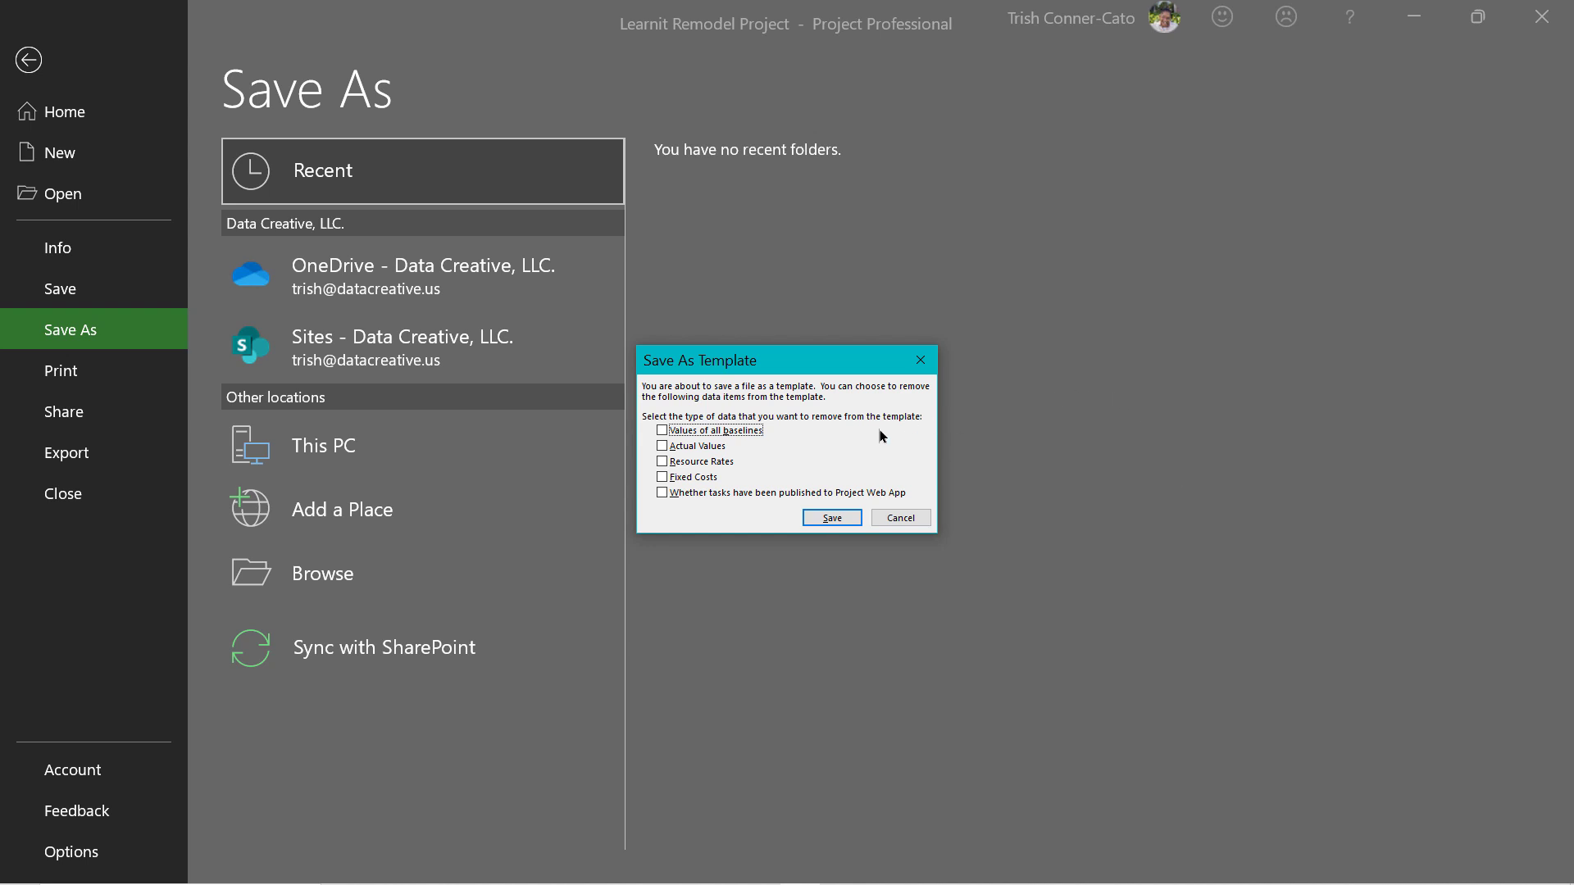
click(660, 431)
click(661, 478)
click(832, 518)
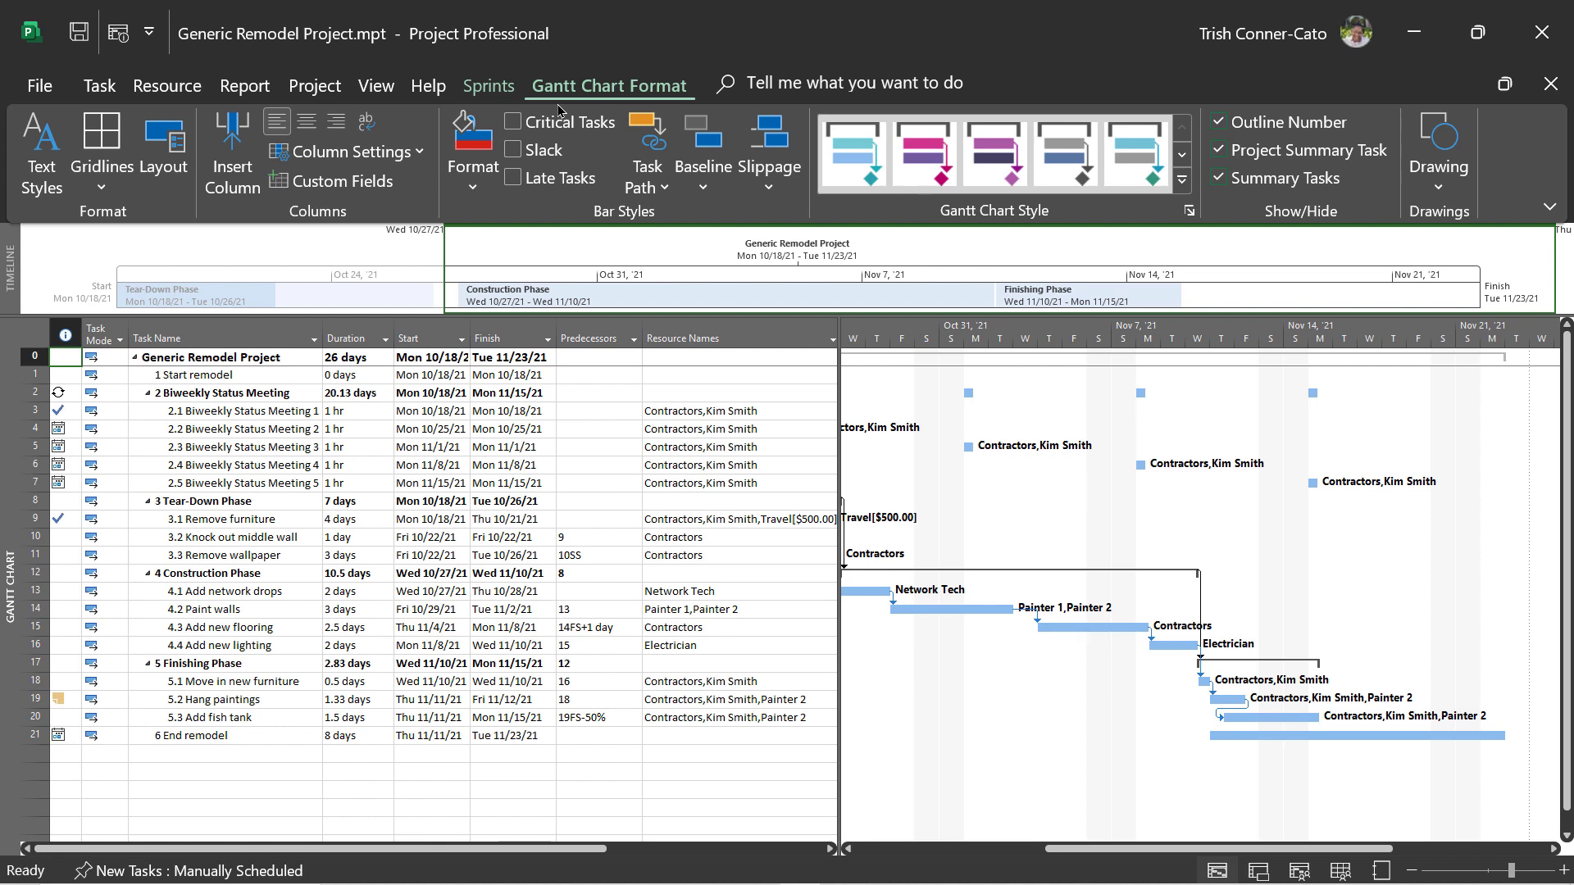
click(1550, 84)
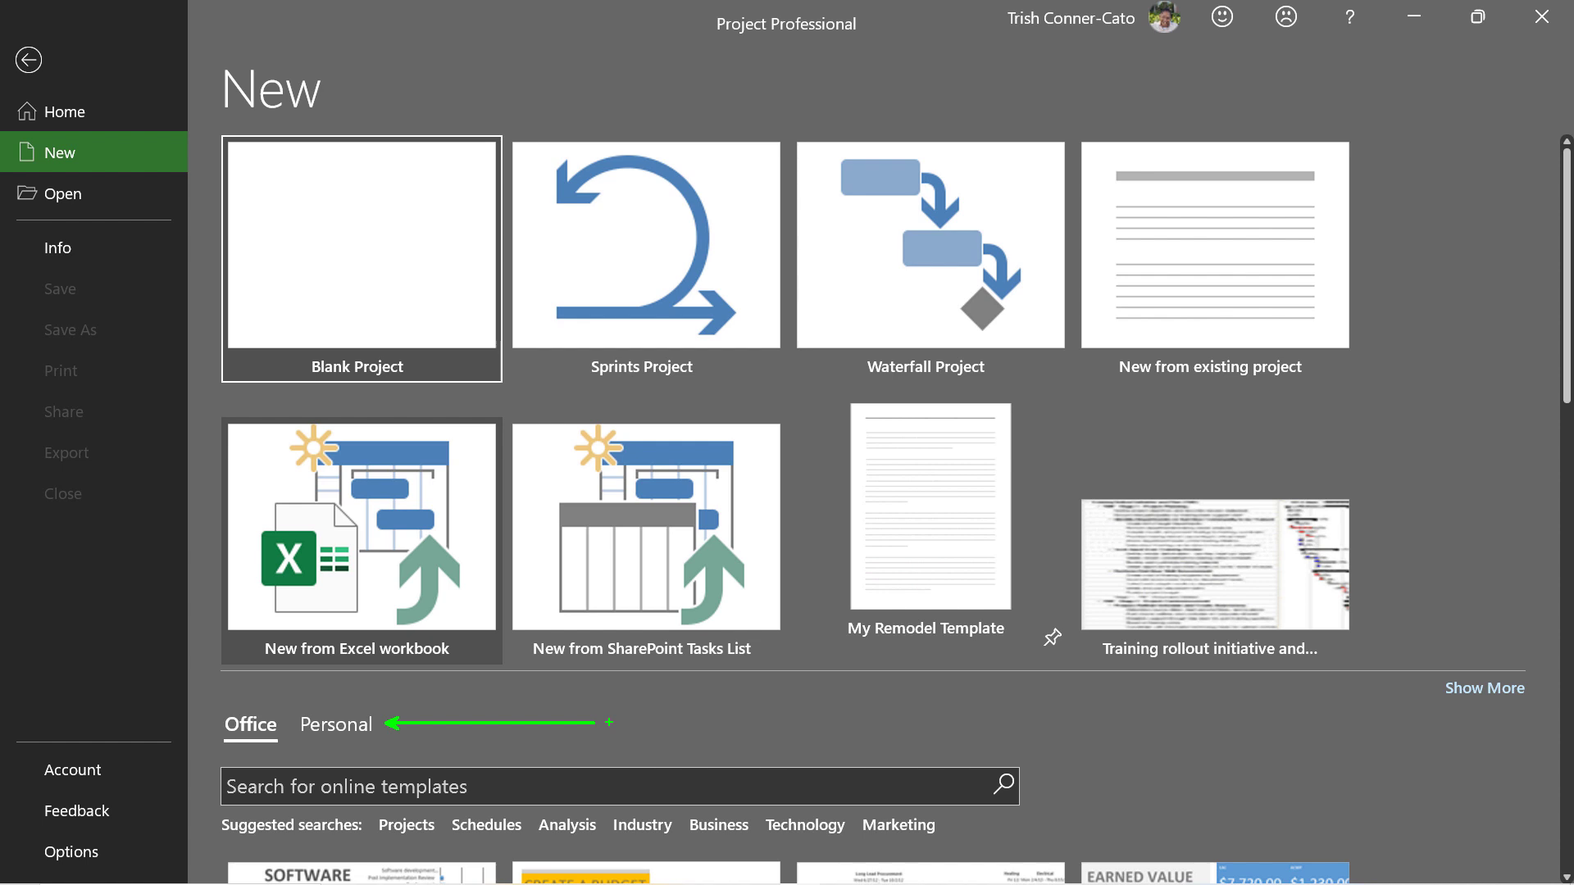
Create a new project from the personal template Generic Remodel Project, leaving the start date as Today
key(Escape)
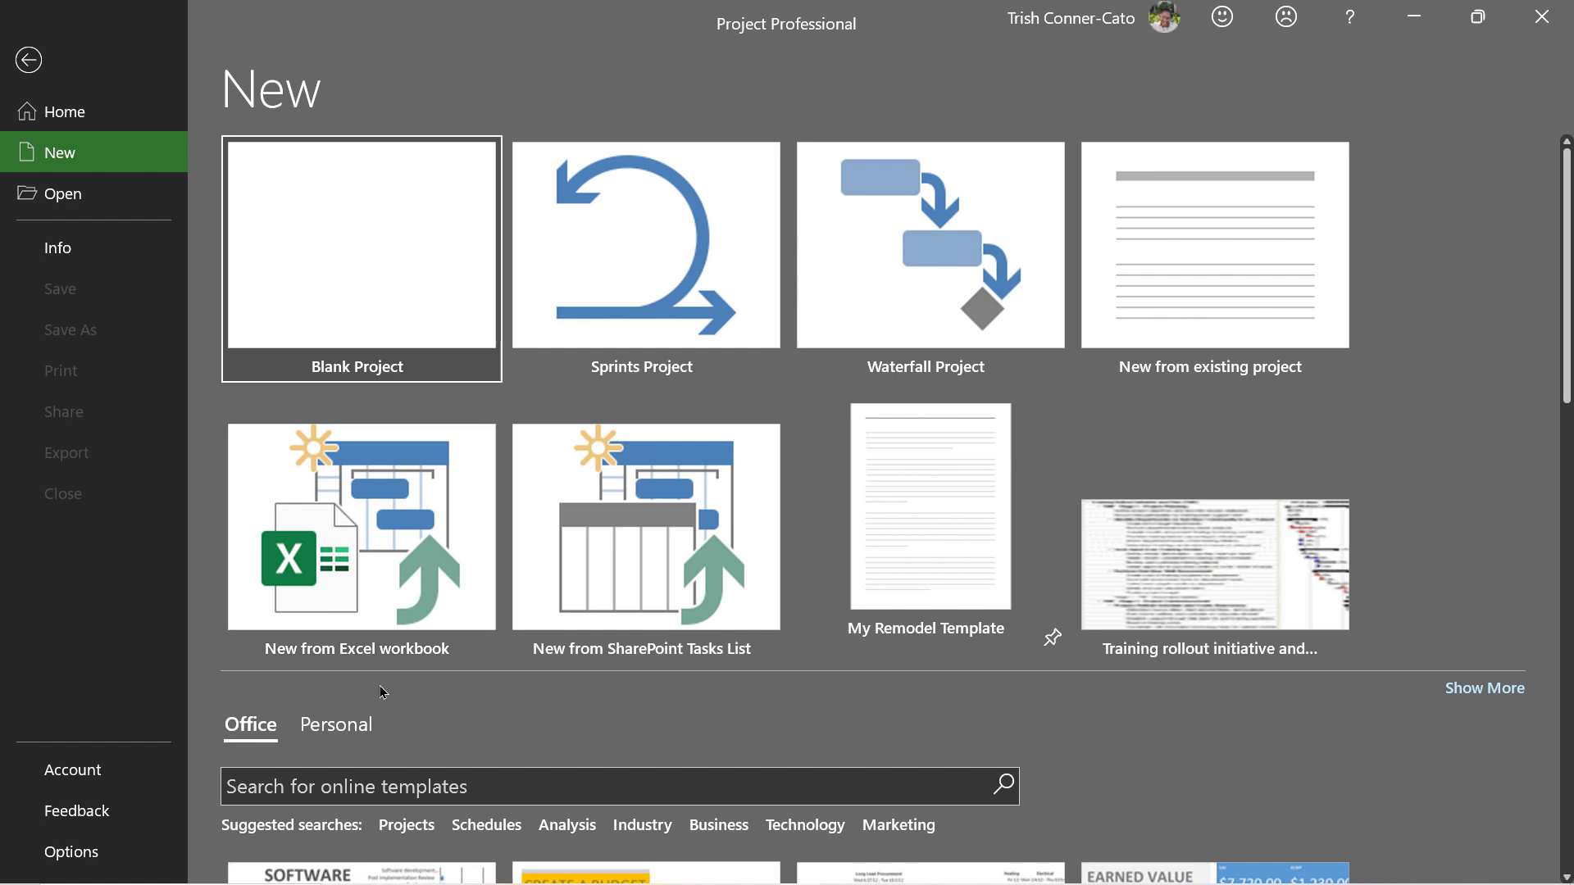
click(338, 735)
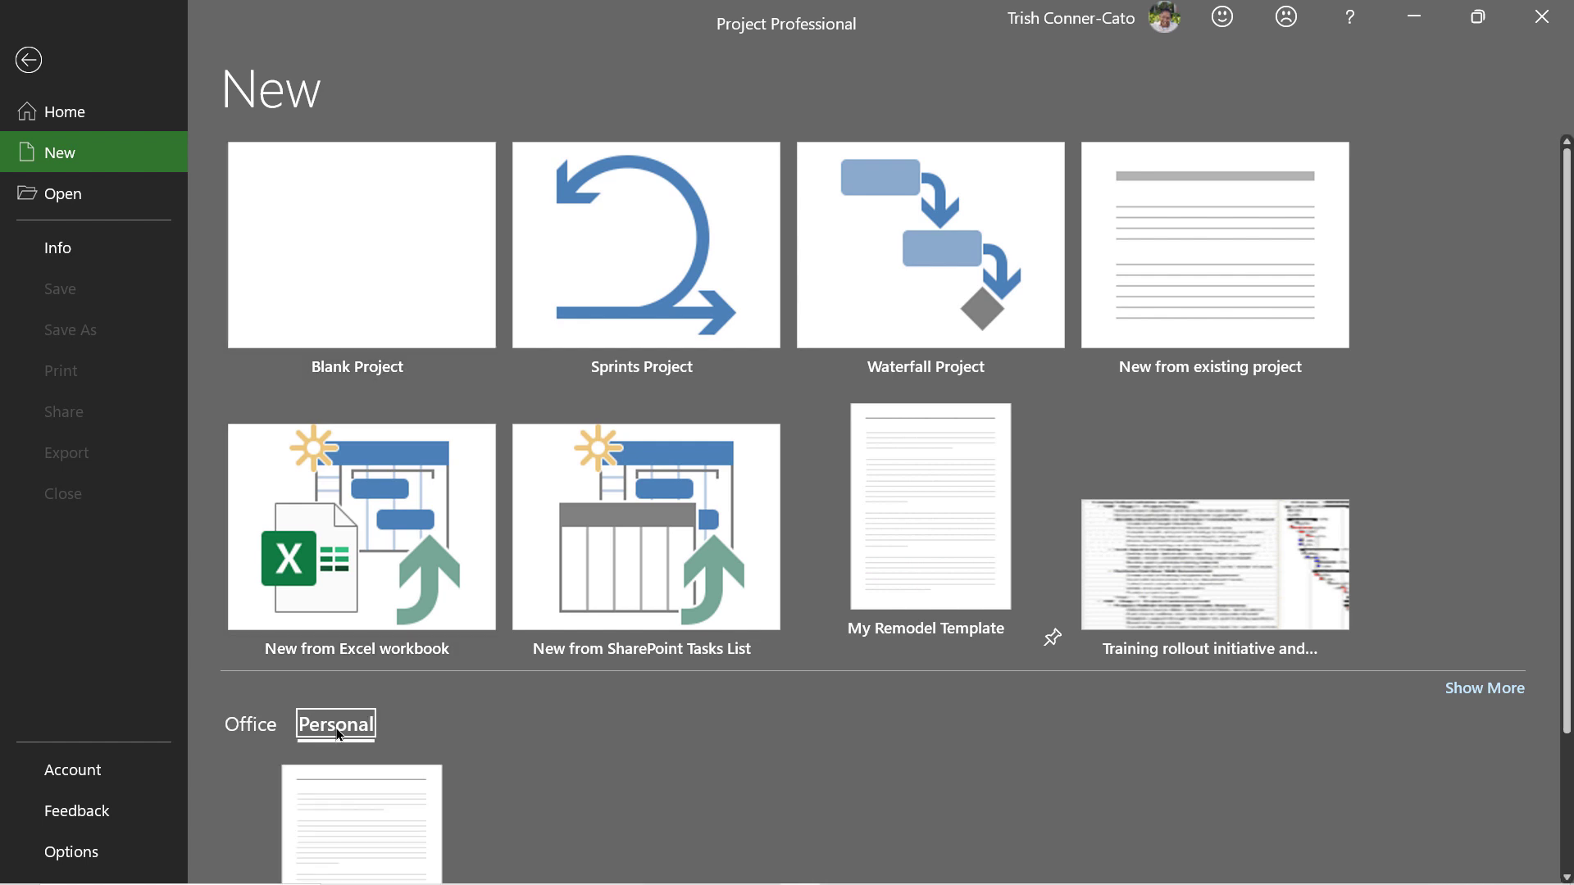
scroll(597, 735, down, 2)
scroll(597, 735, down, 2)
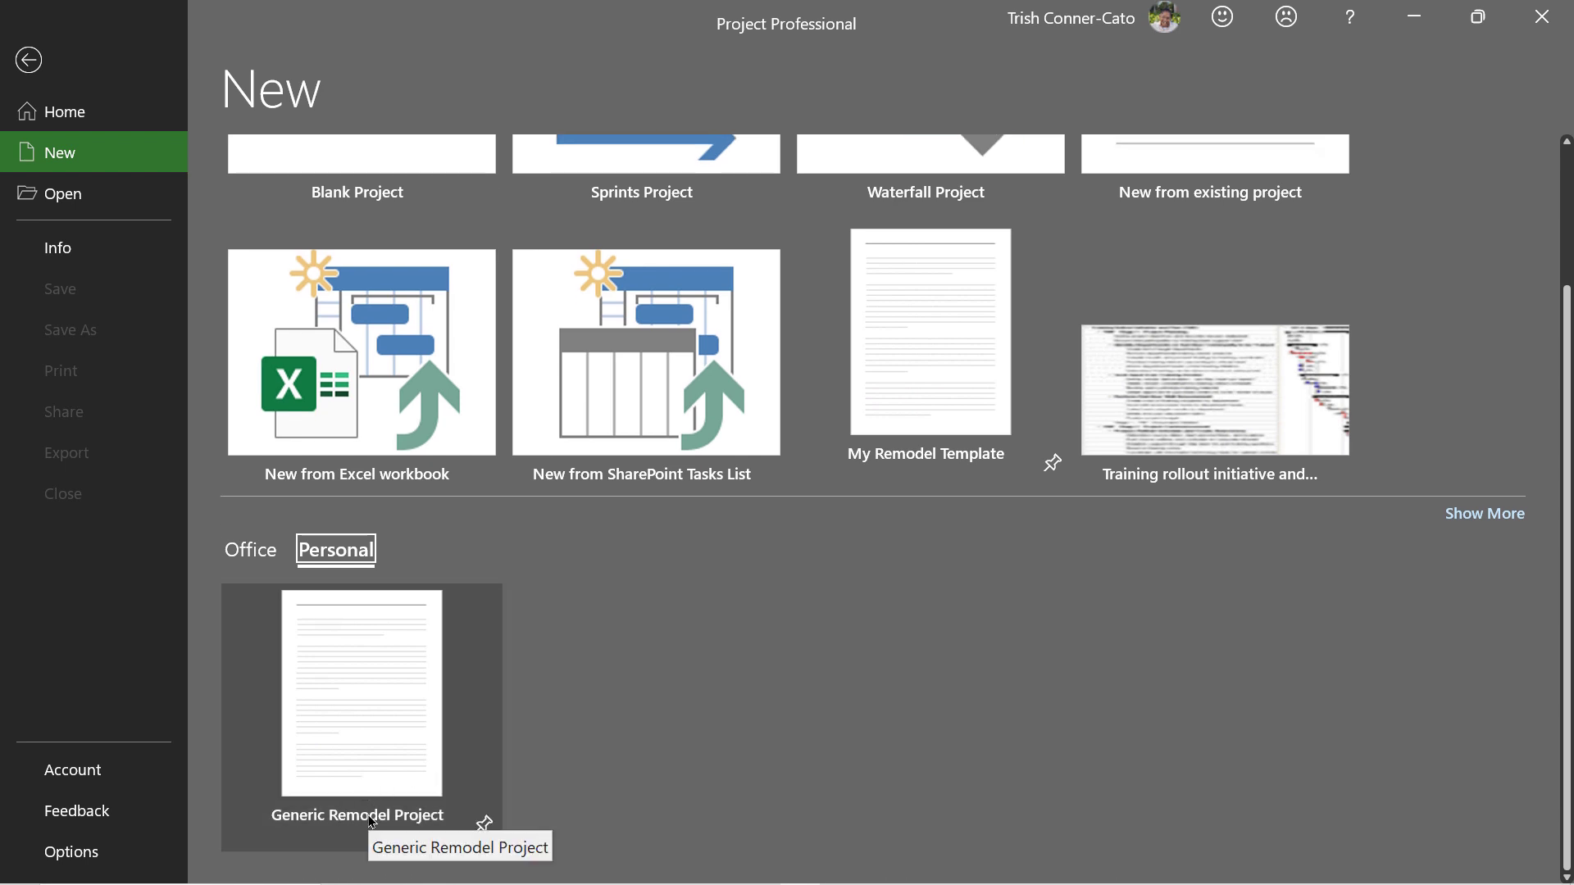
click(366, 739)
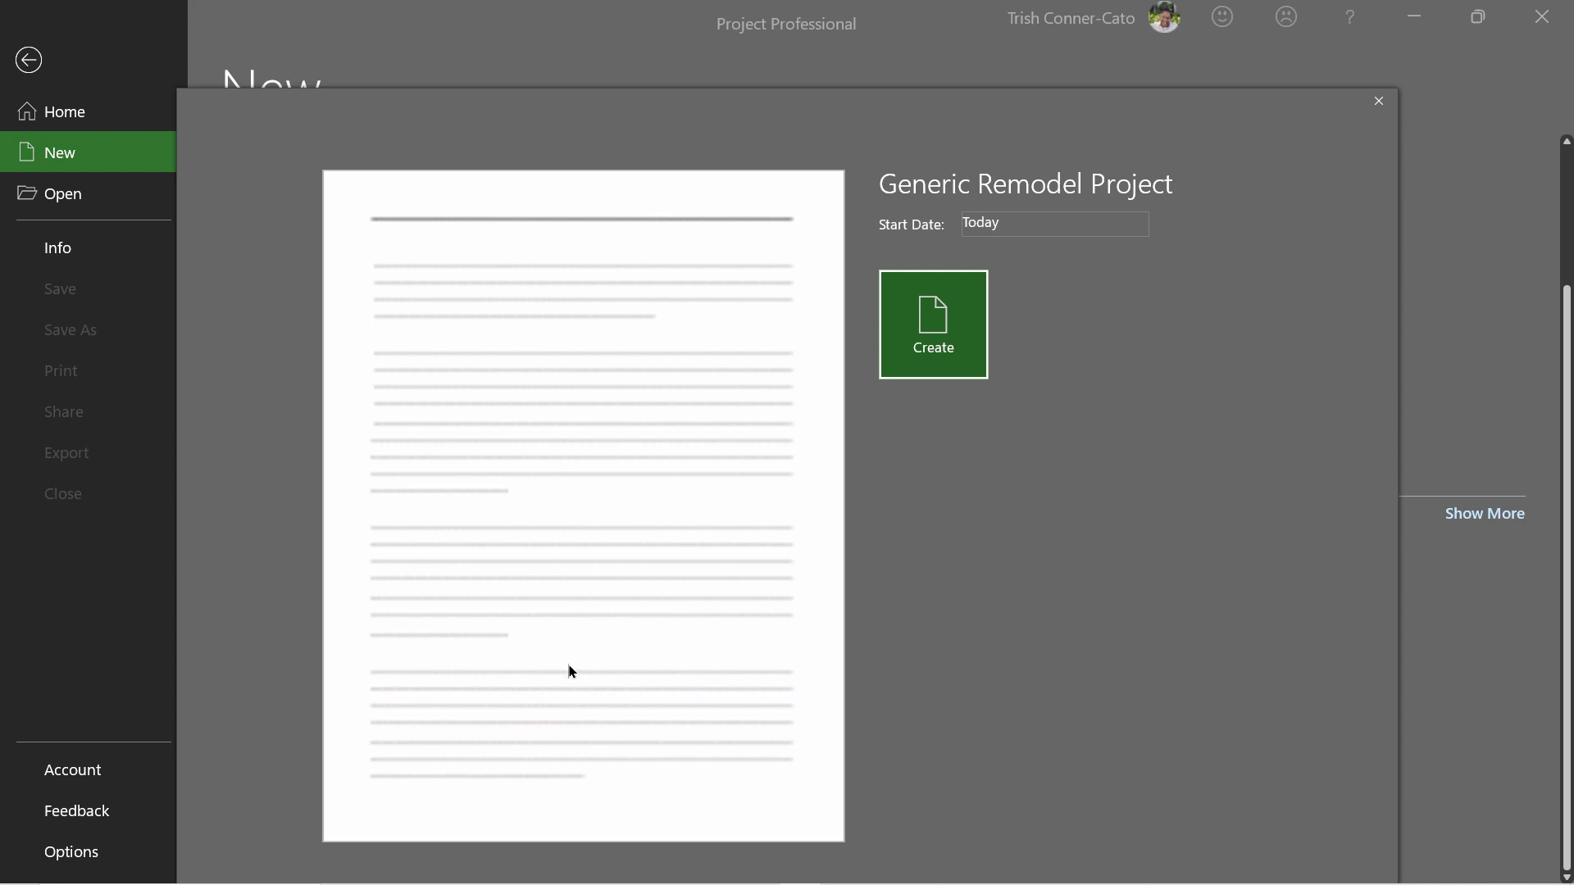
click(932, 324)
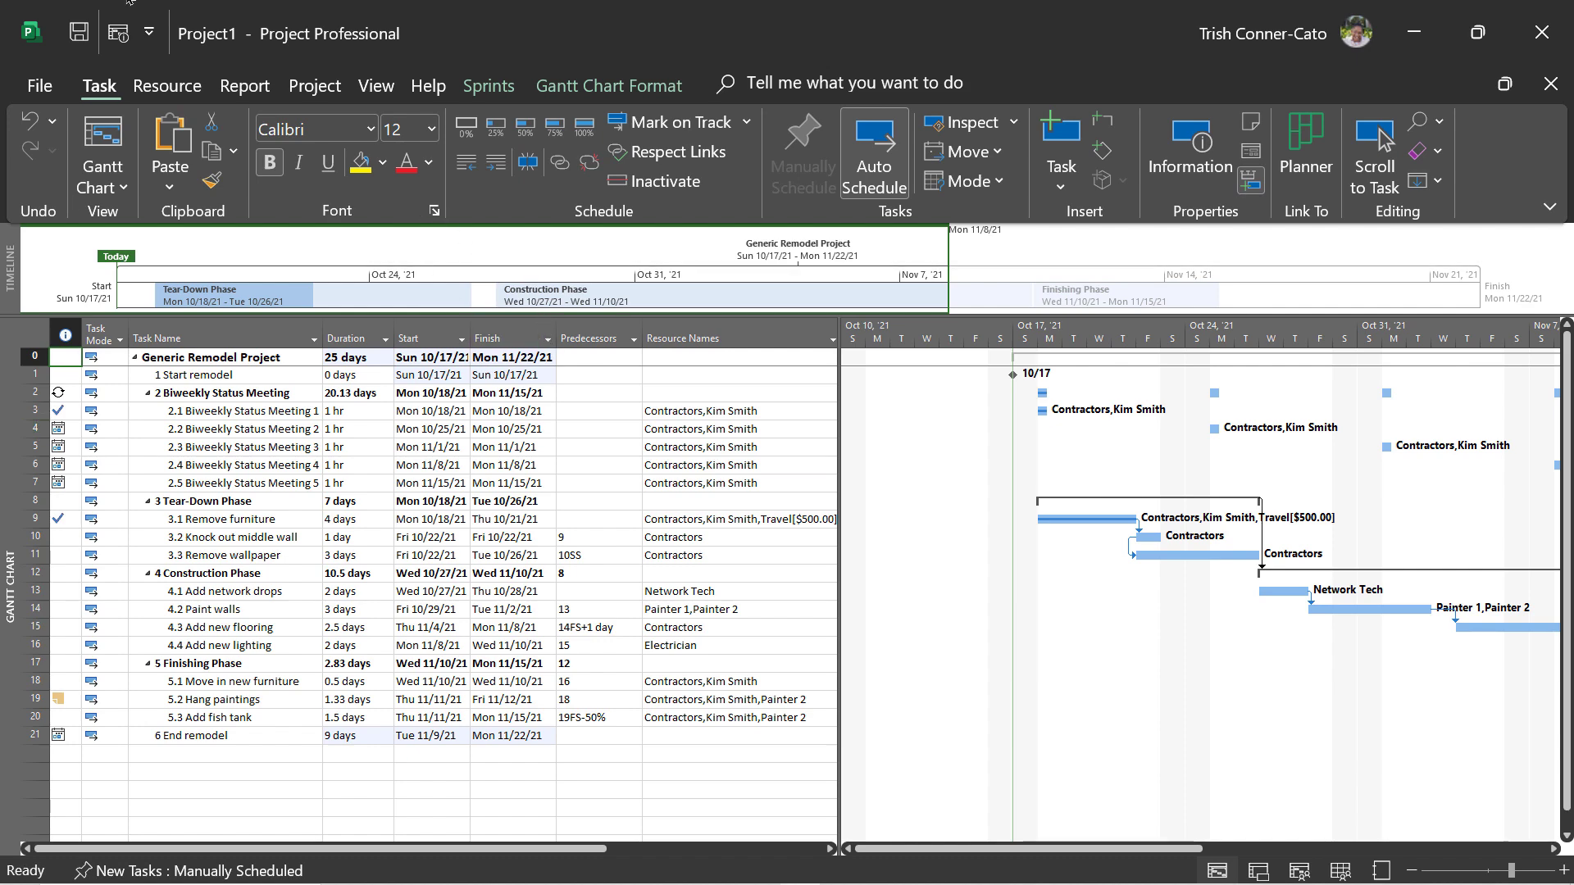
Open the Project Options and examine the default personal templates location among the save settings
click(45, 90)
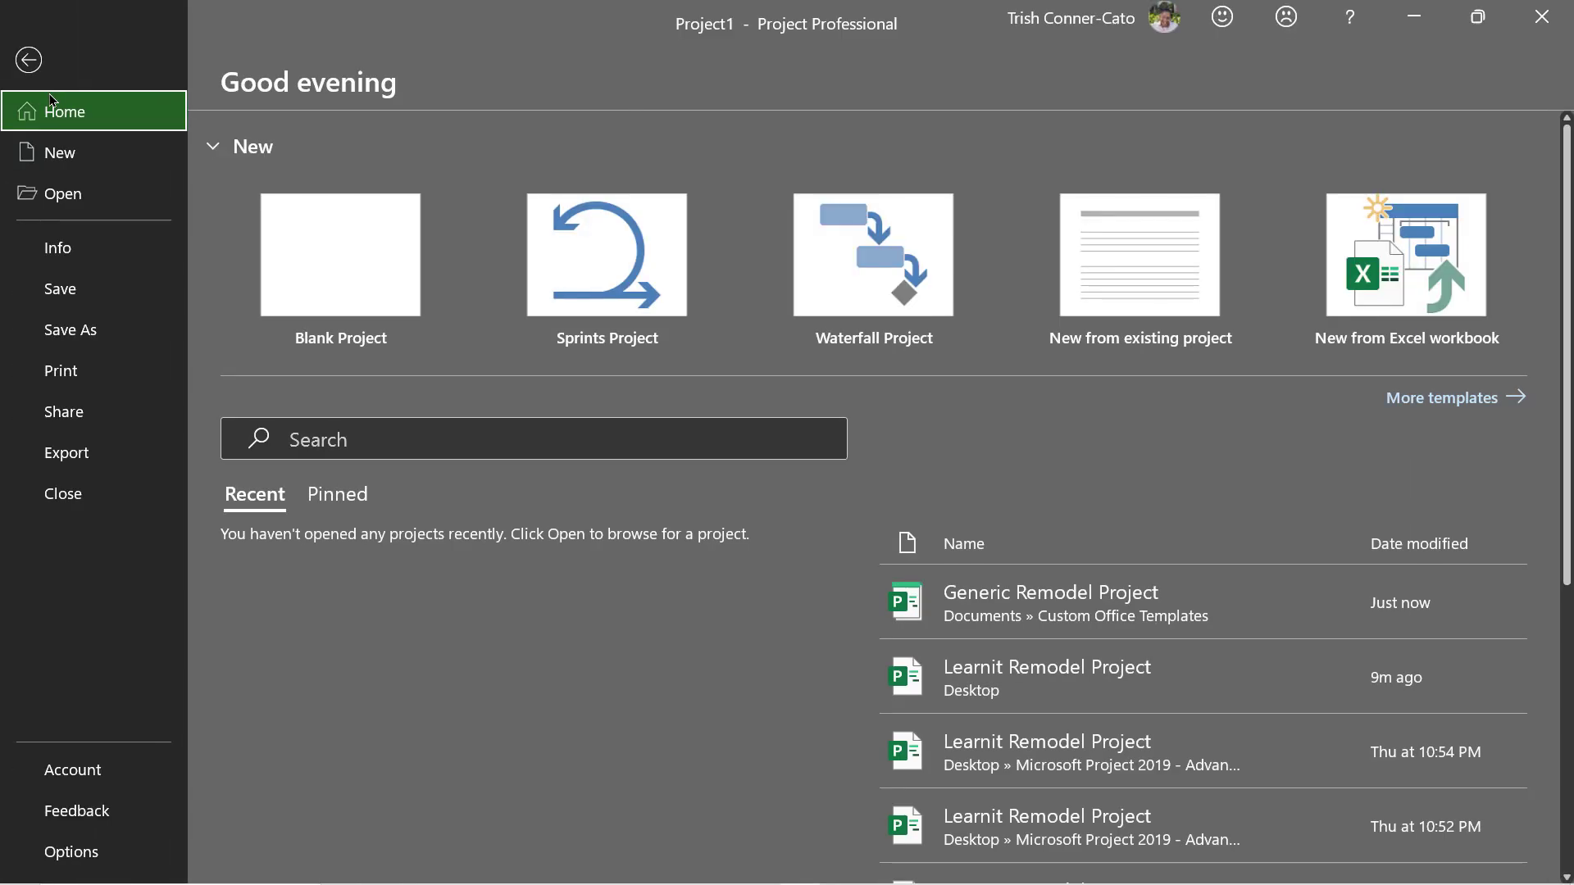
click(119, 853)
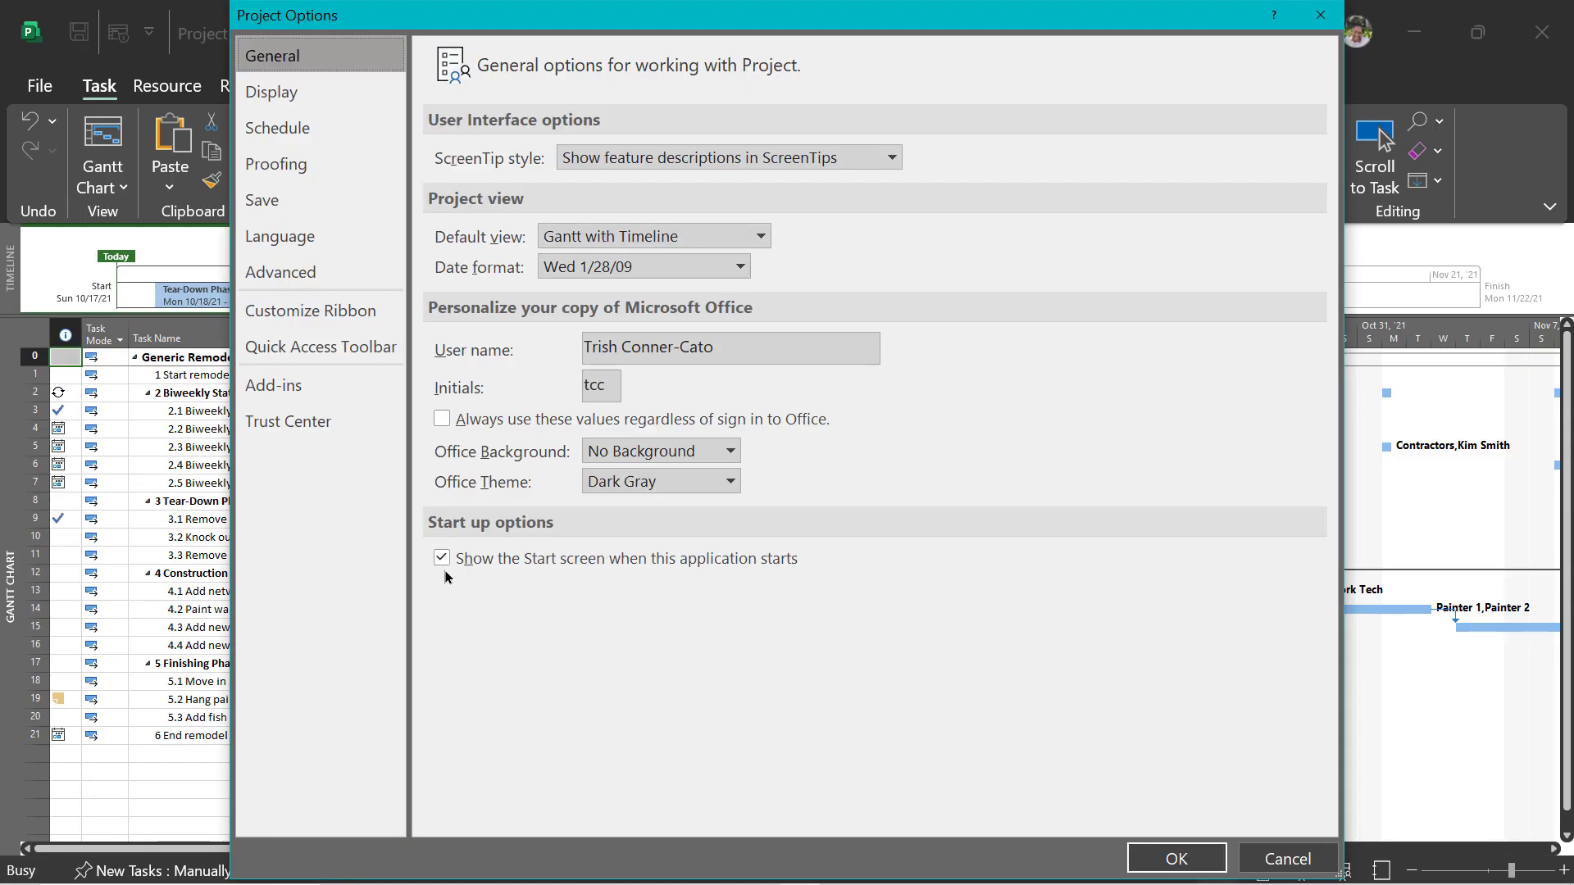
click(287, 203)
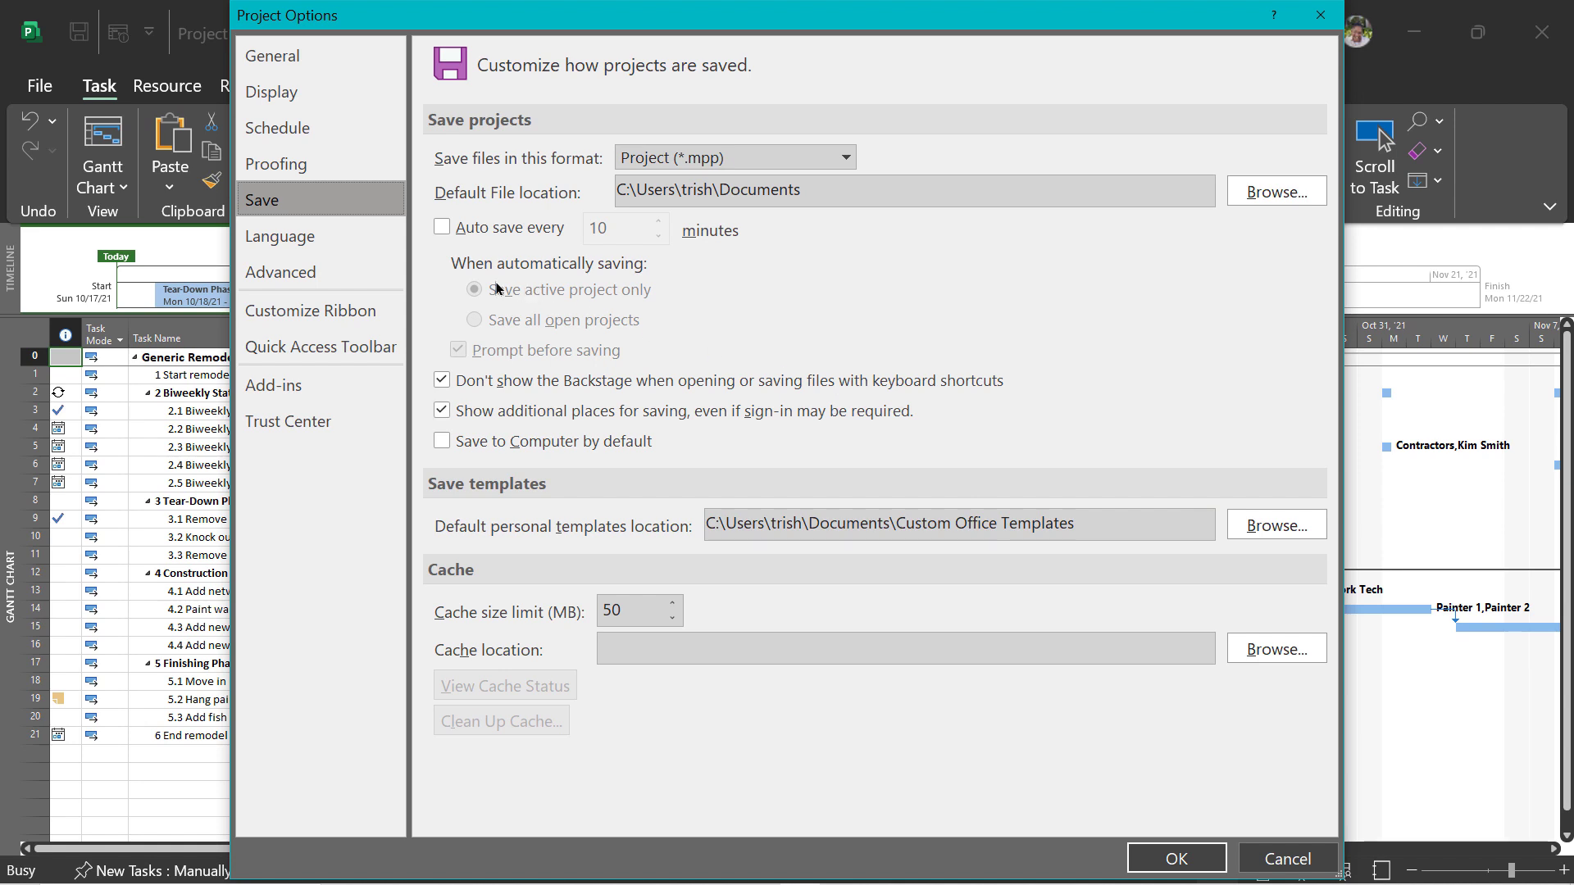
Review the Advanced options down to the setting that automatically adds new views, tables, filters and groups to the global, and leave without changes
click(298, 282)
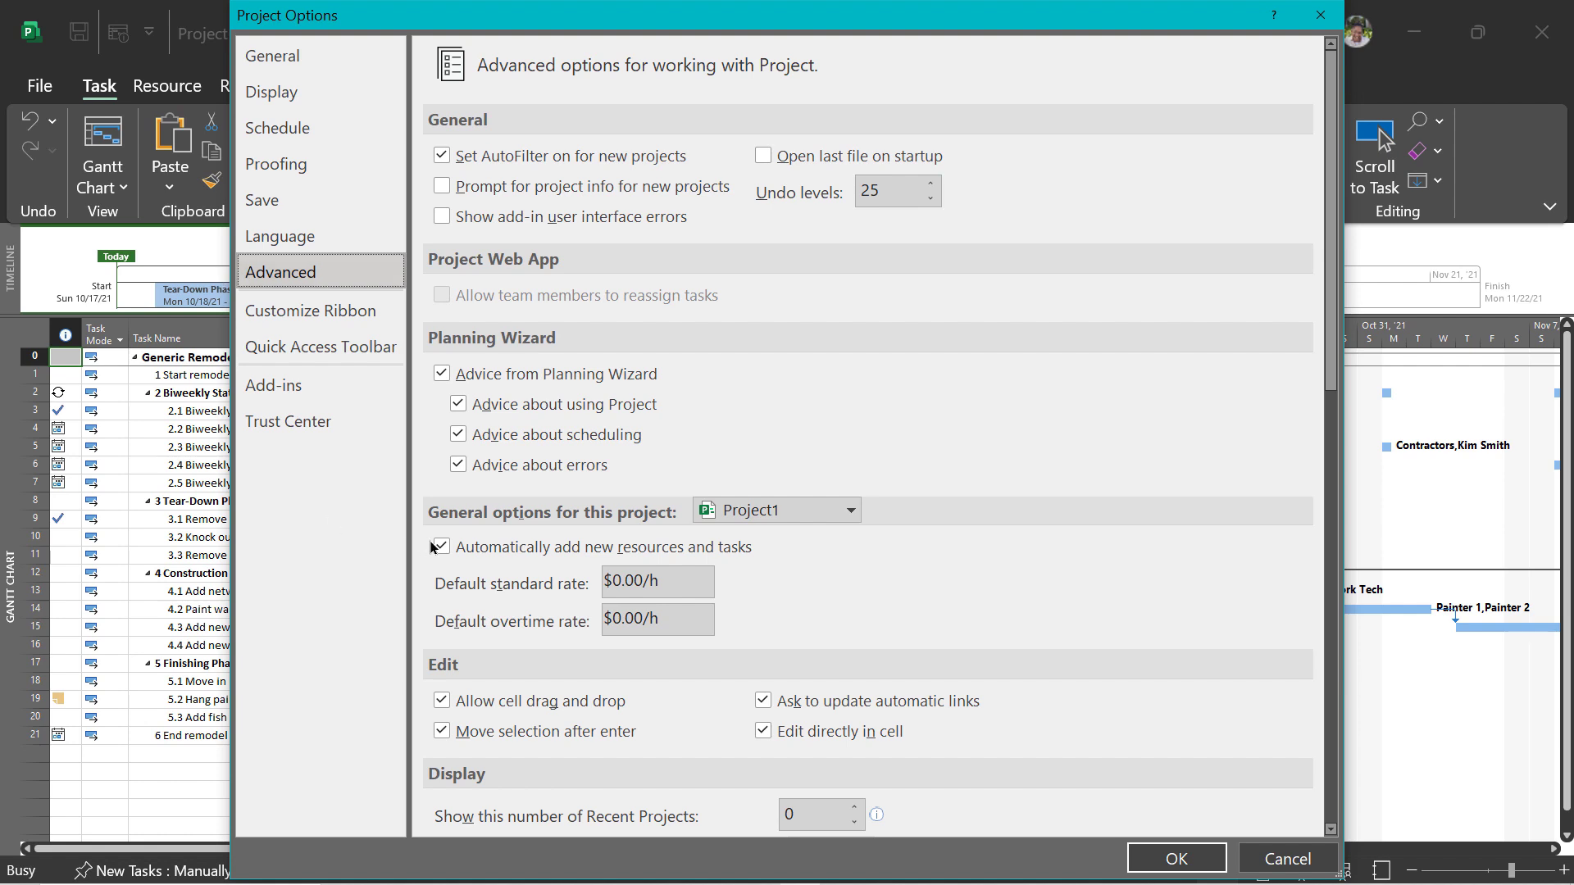
scroll(496, 562, down, 1)
scroll(495, 562, down, 5)
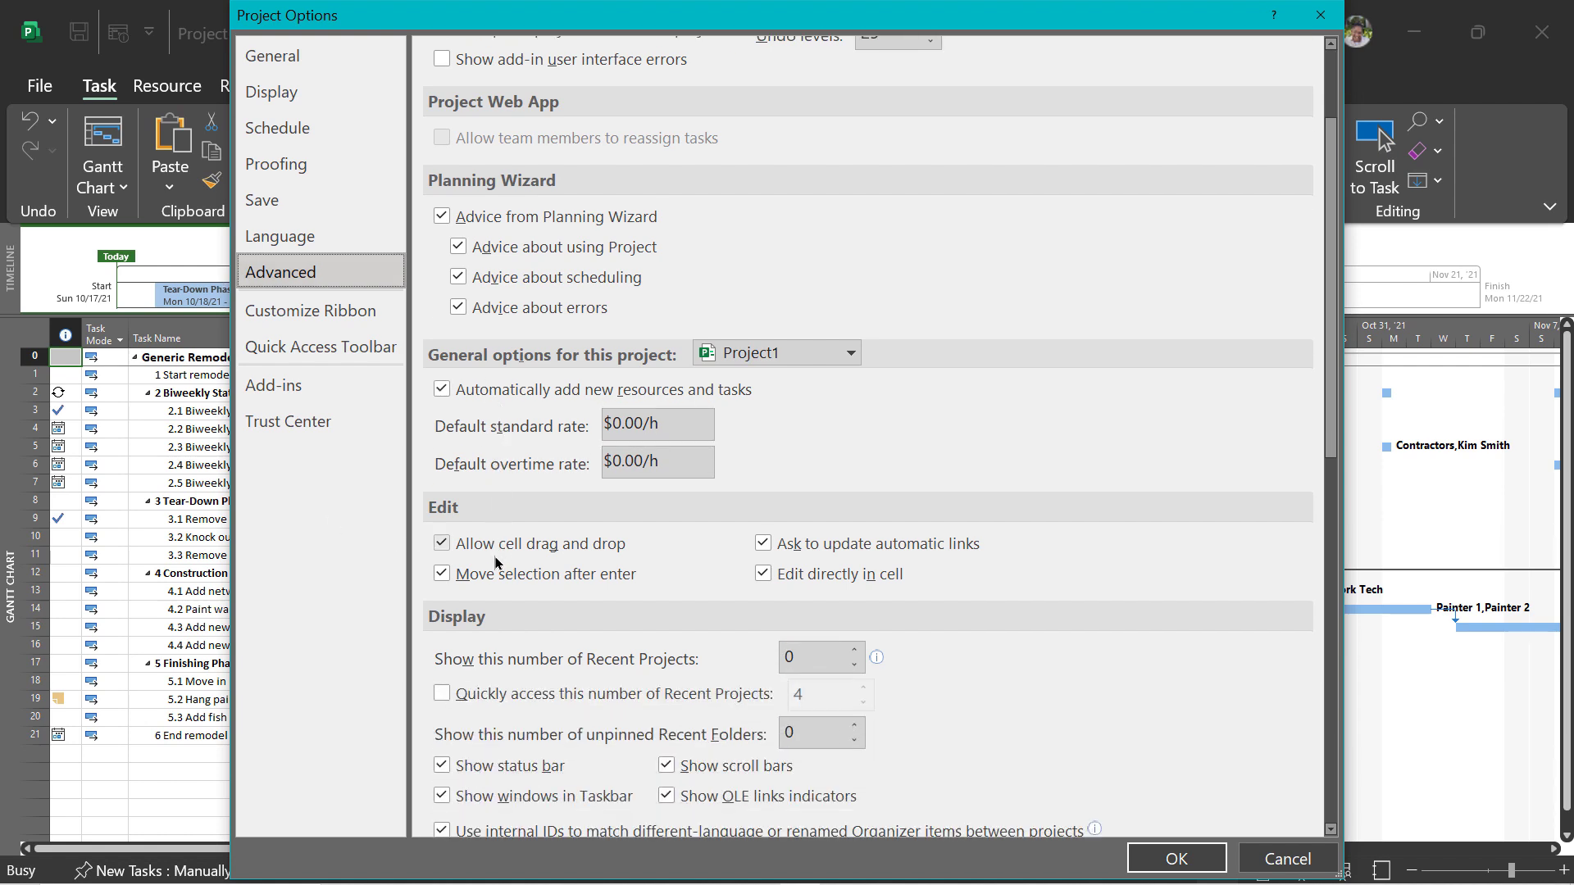
scroll(495, 562, down, 4)
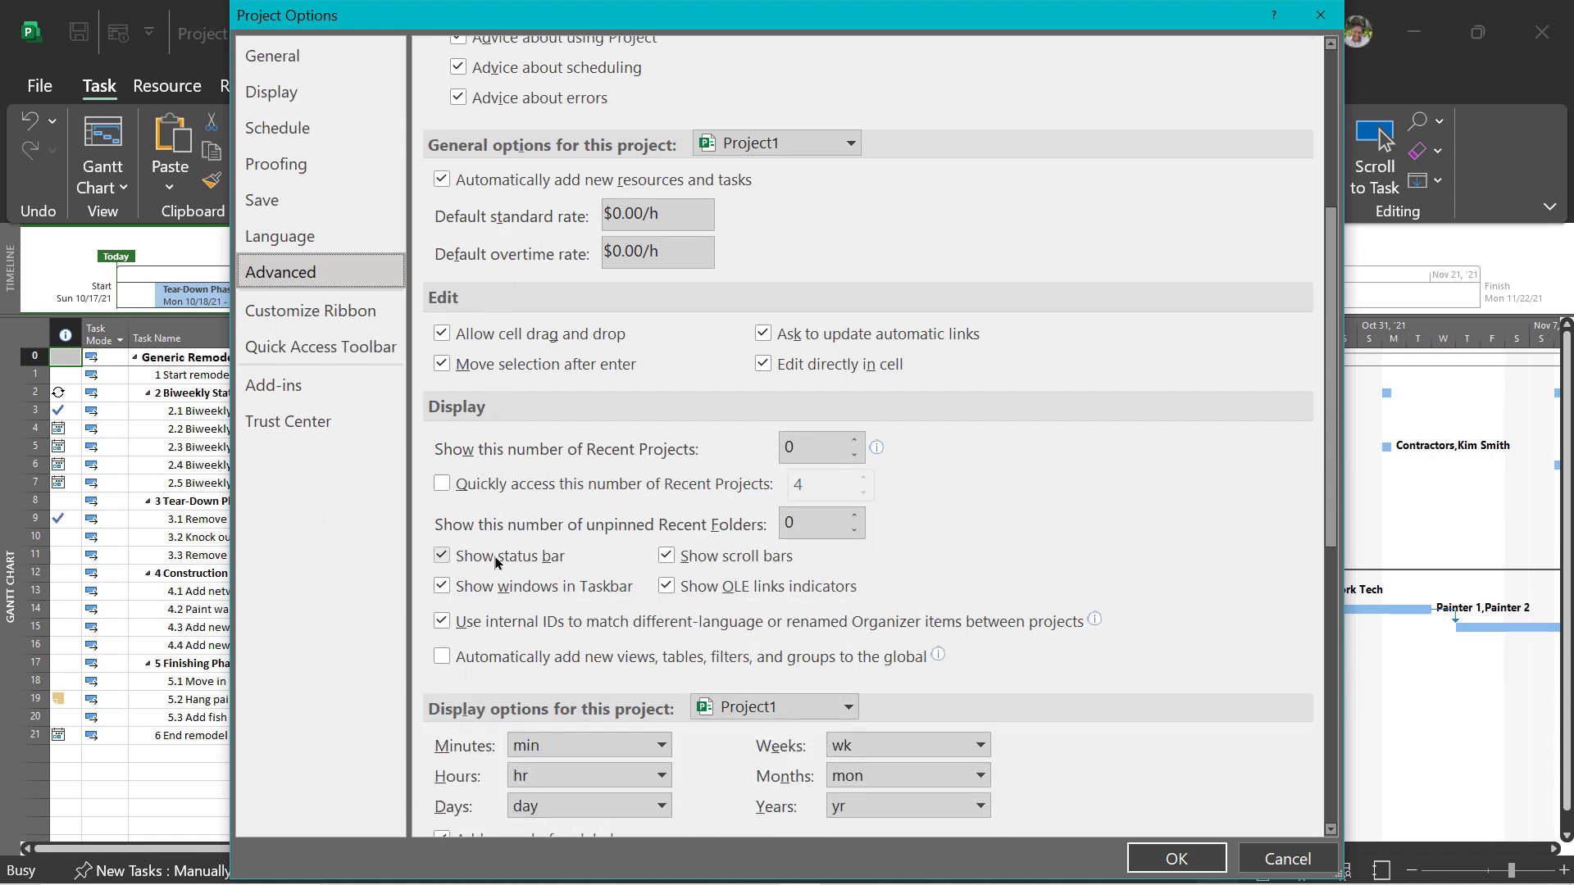
scroll(495, 562, down, 1)
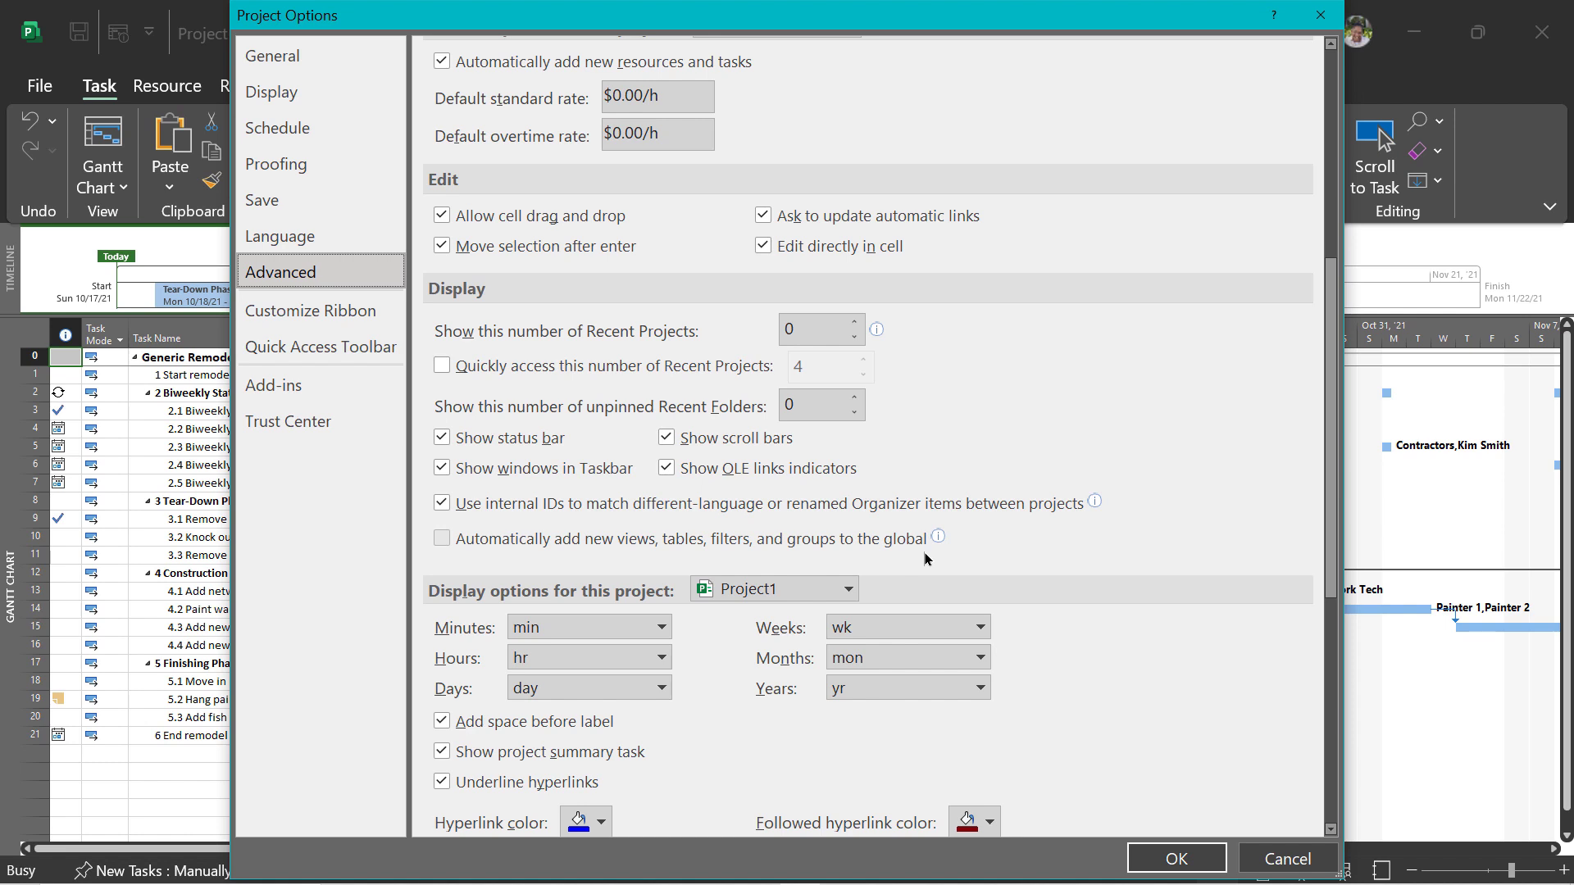
mouse_move(927, 558)
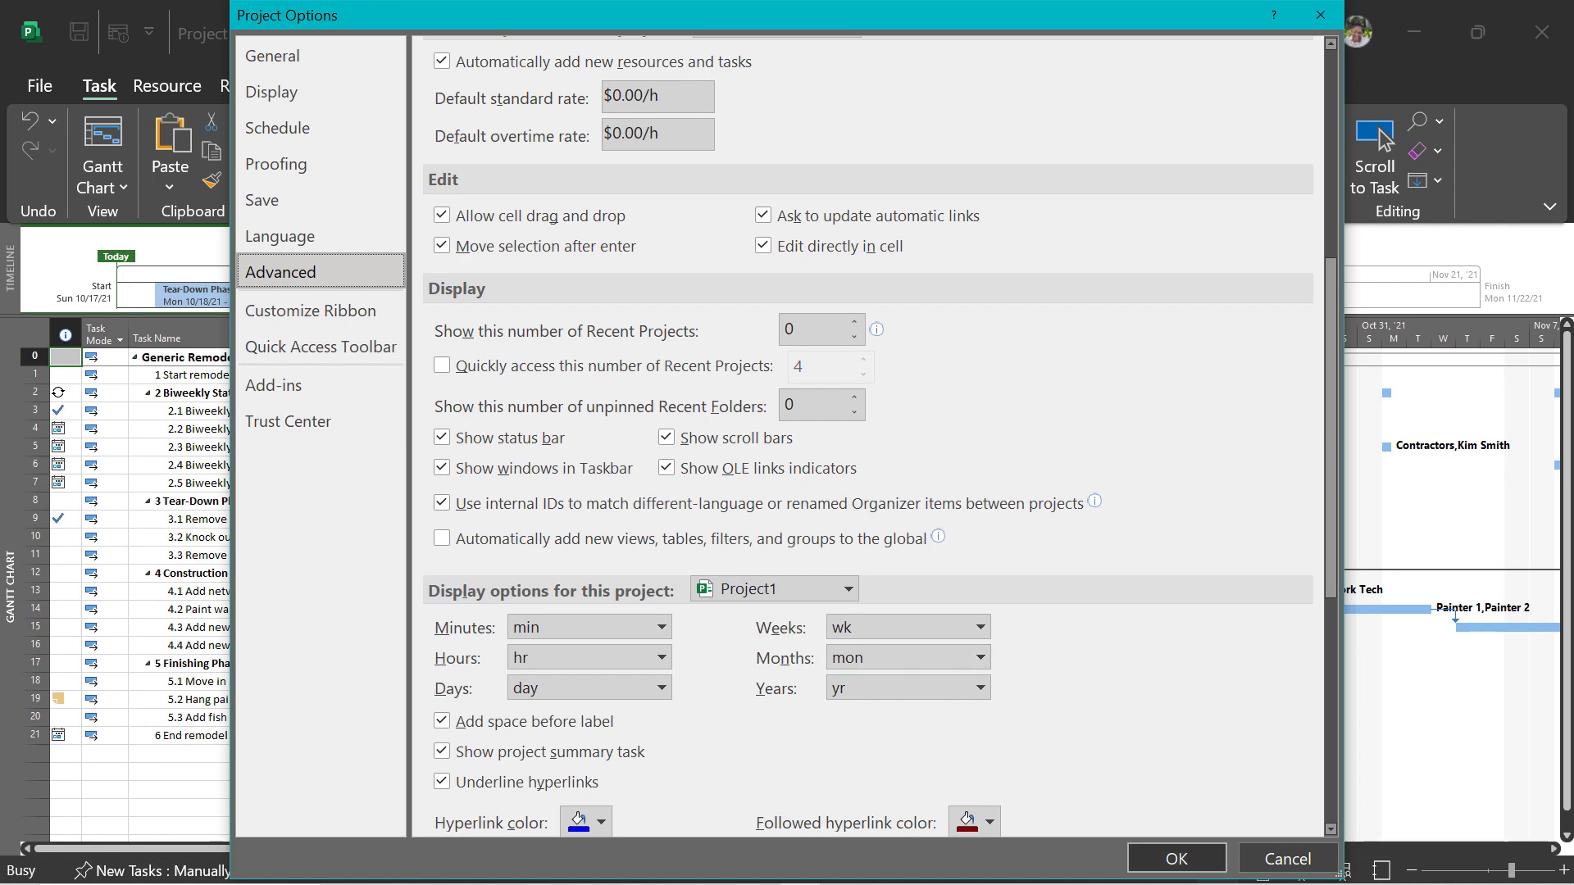
click(1289, 854)
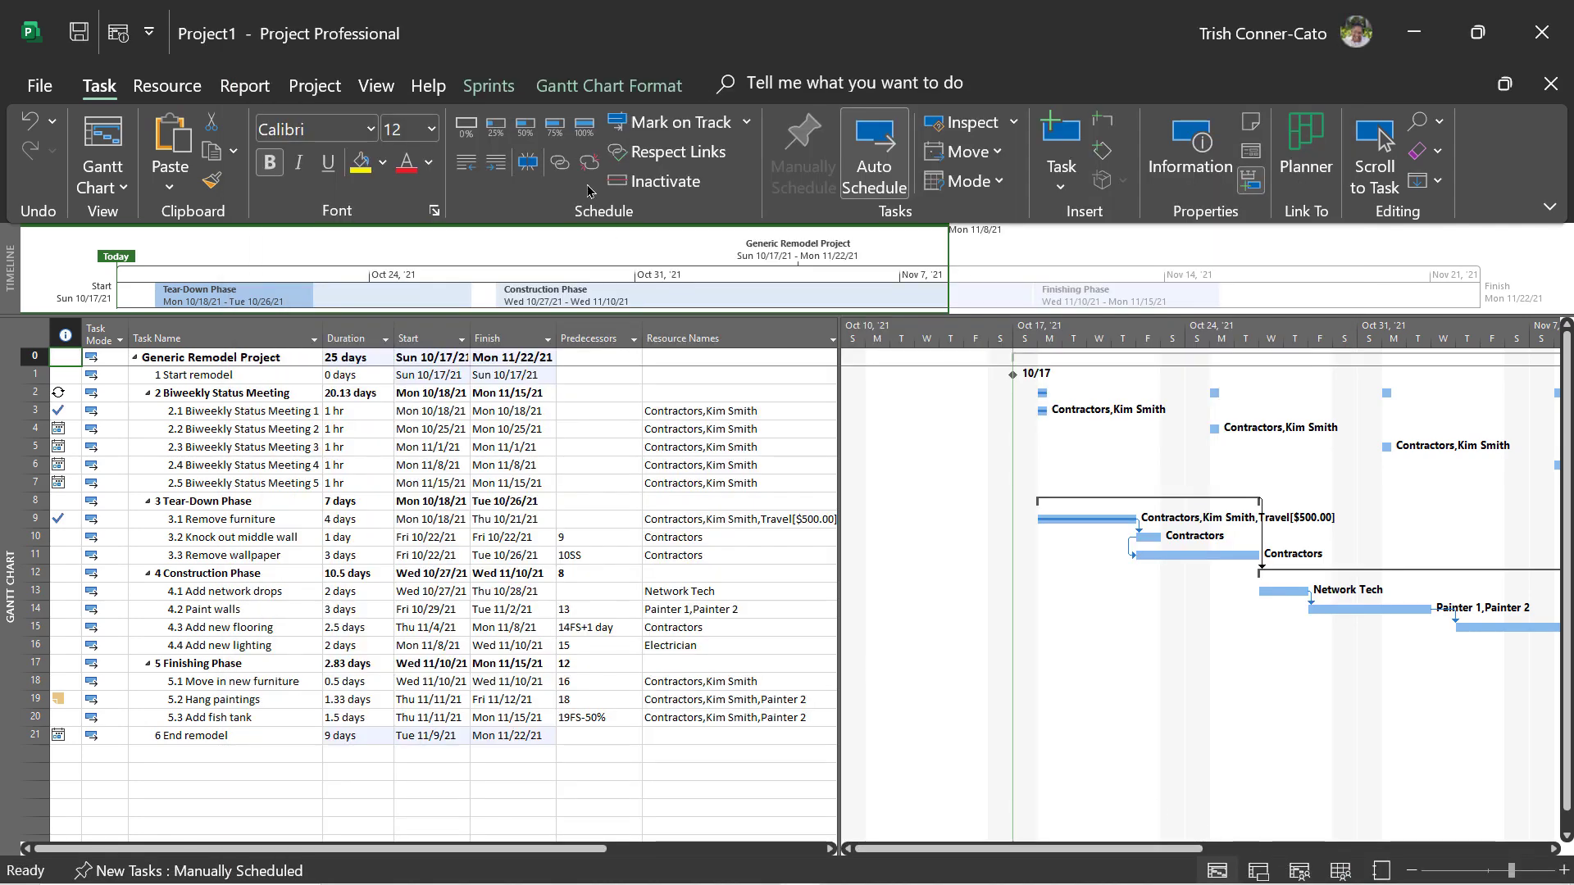
Close the project created from the template without saving it
click(1550, 83)
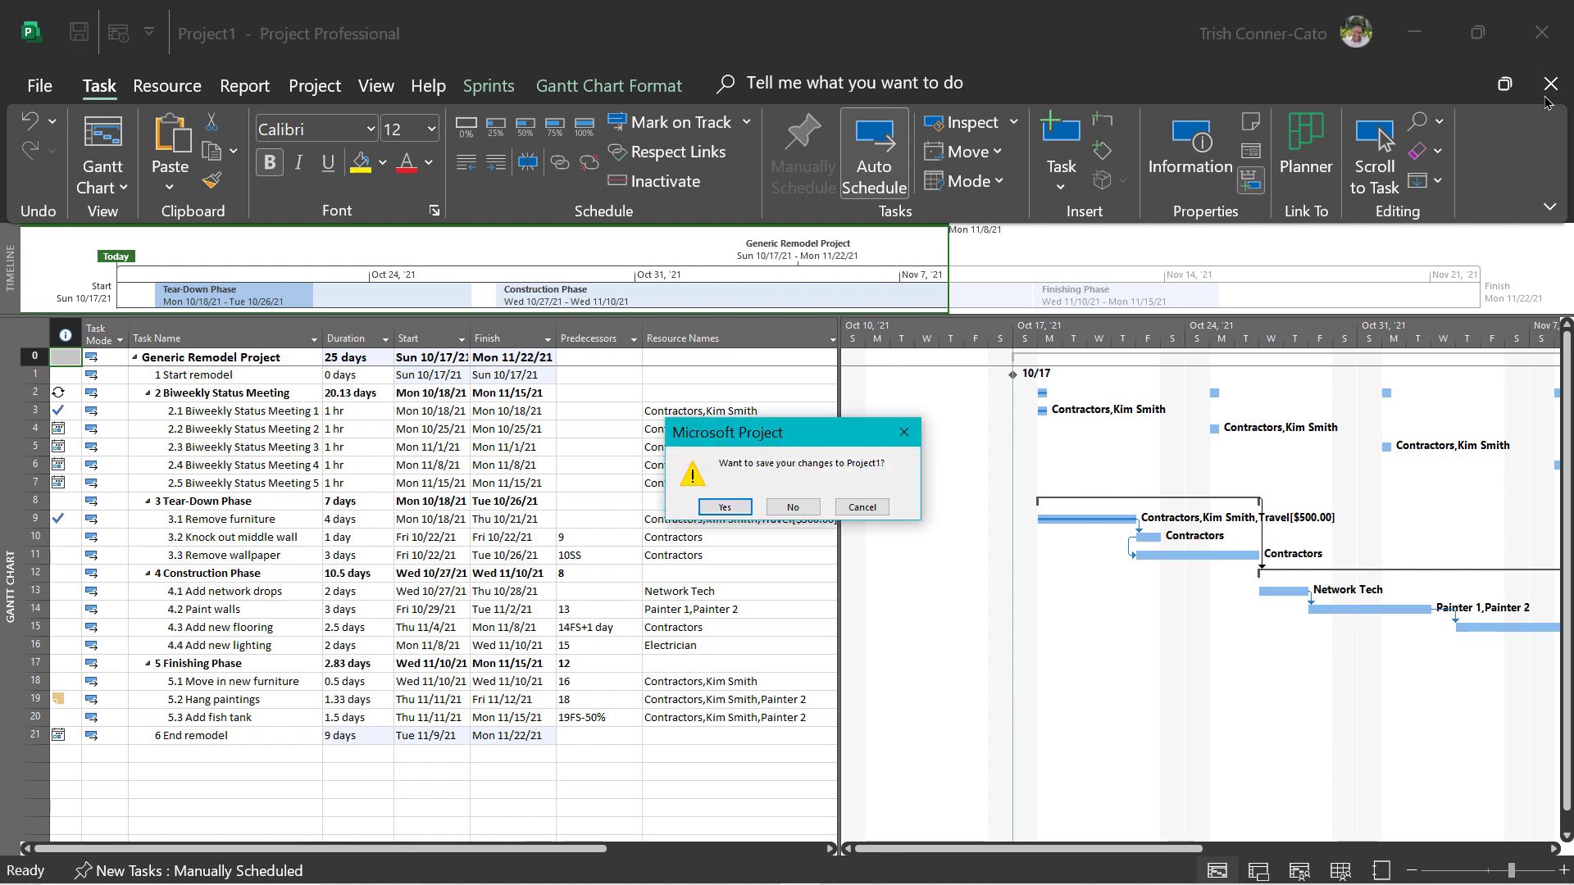
click(791, 507)
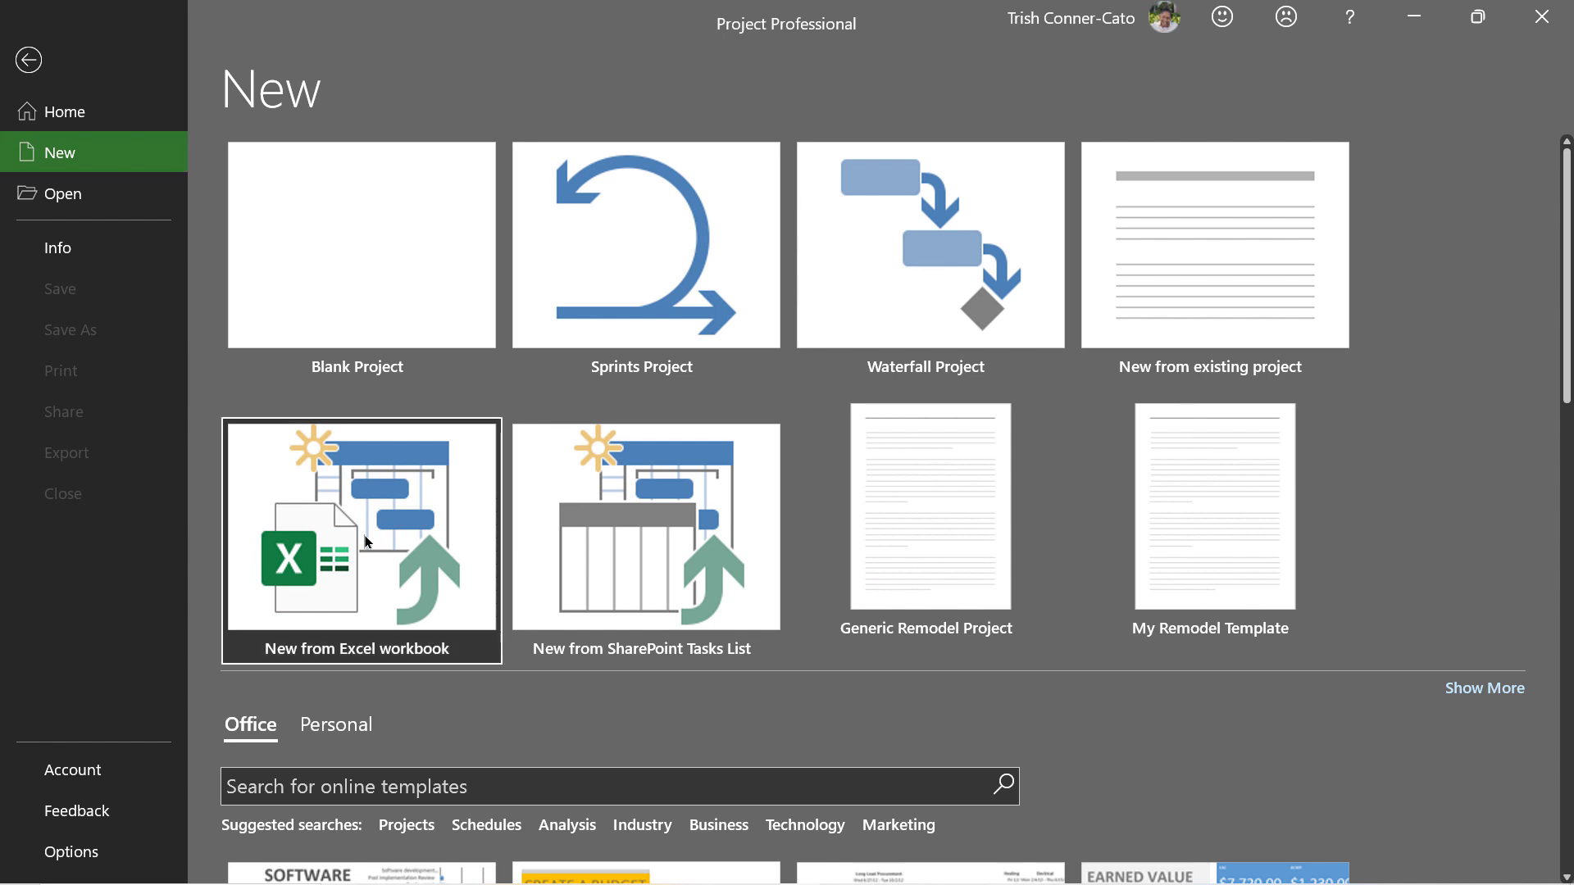
Start a new project from an Excel workbook, listing all file types and opening the Learnit Corner Office workbook
click(366, 541)
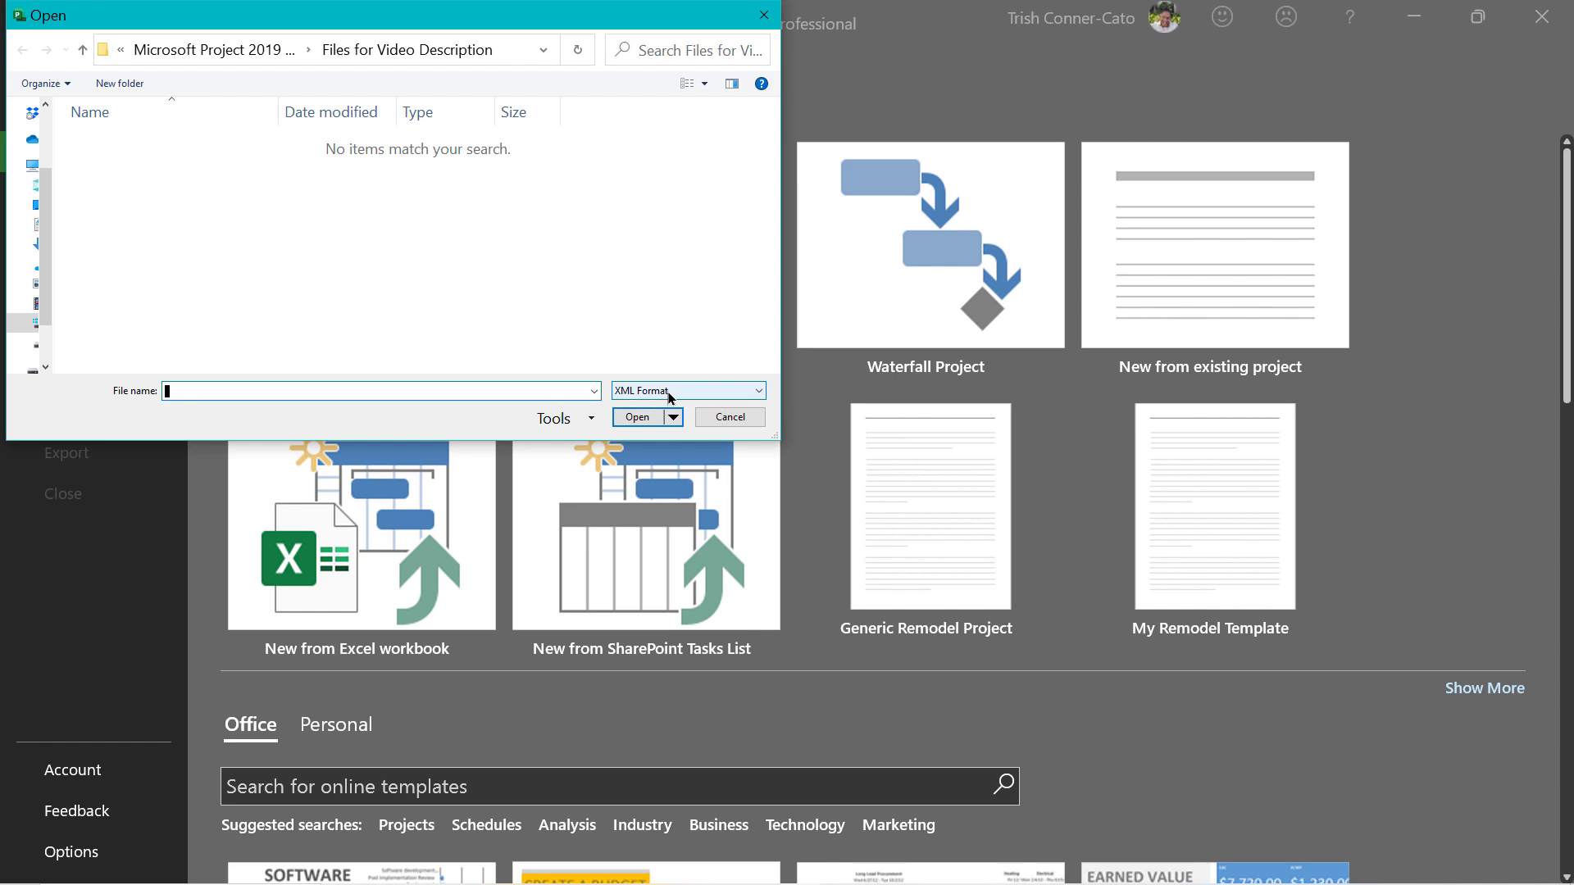
click(759, 398)
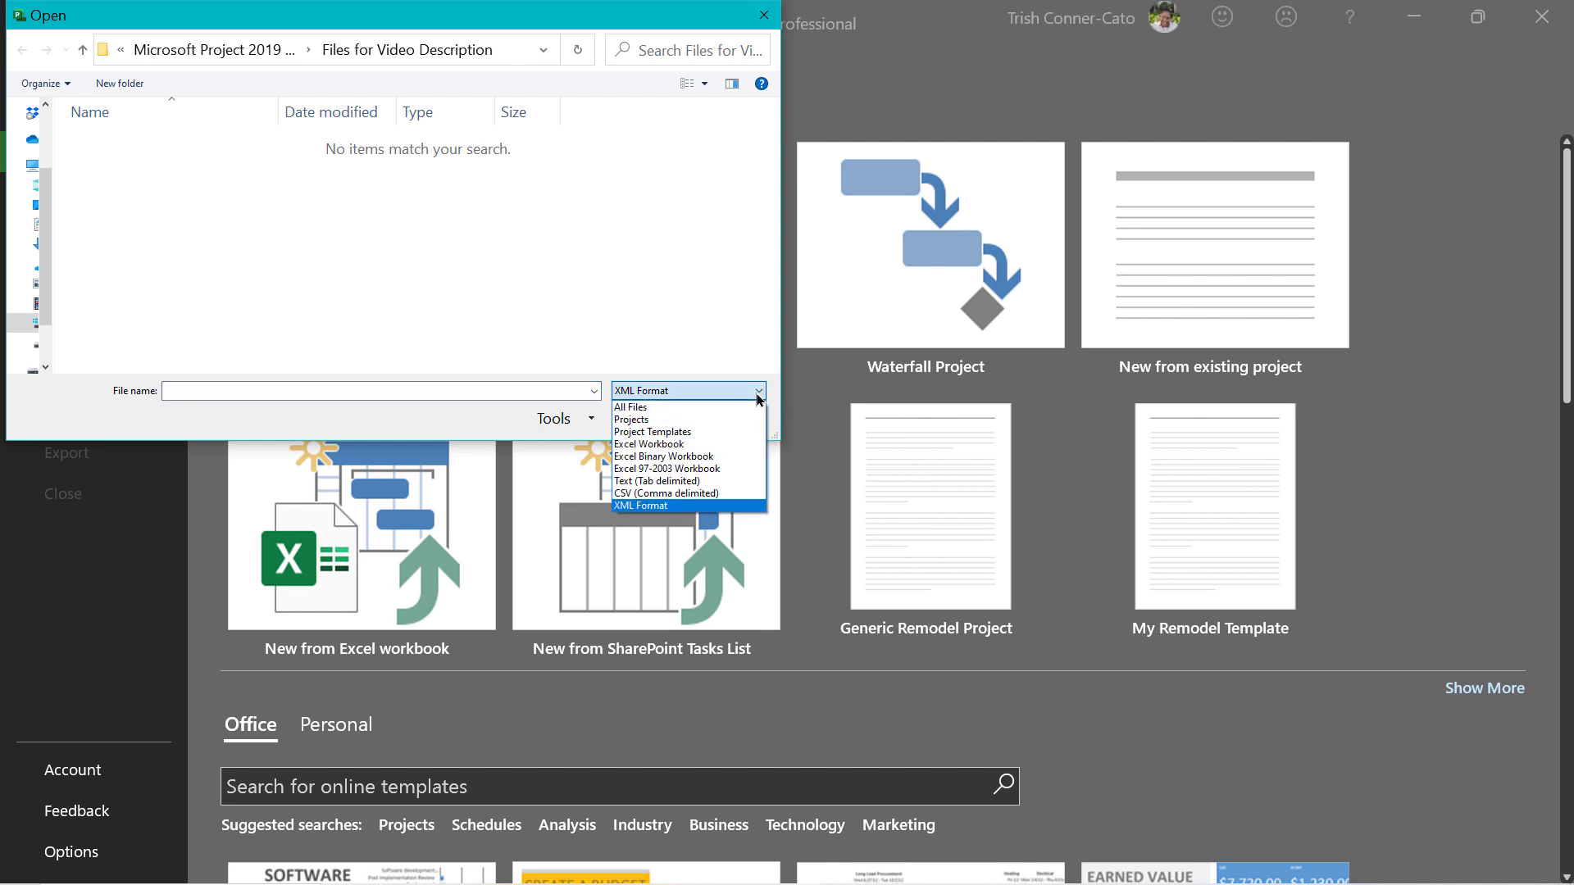
click(642, 408)
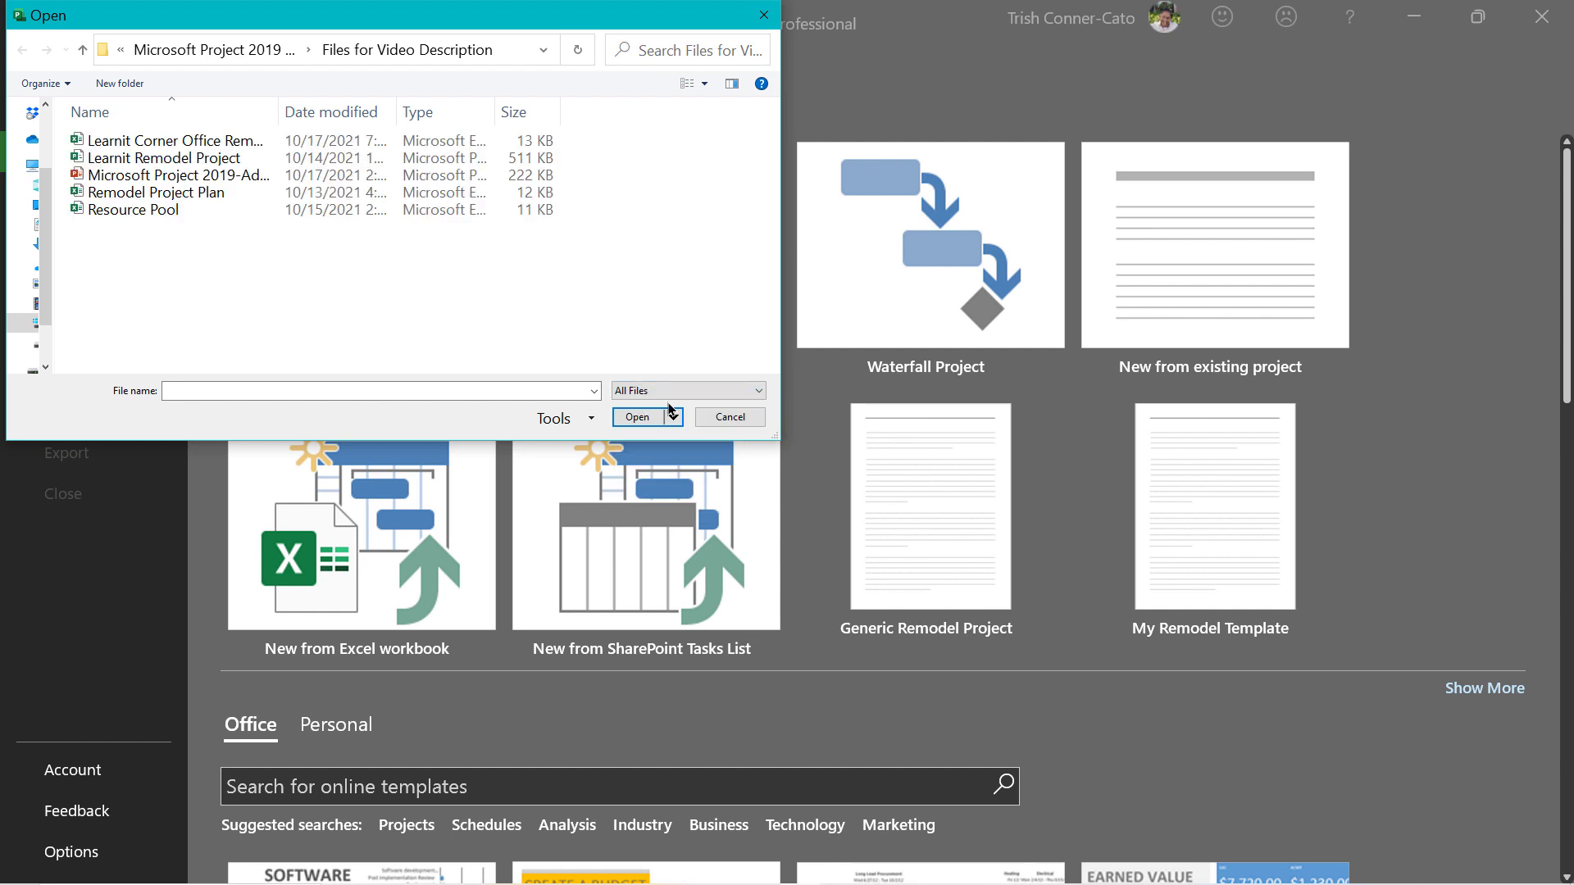
double_click(197, 148)
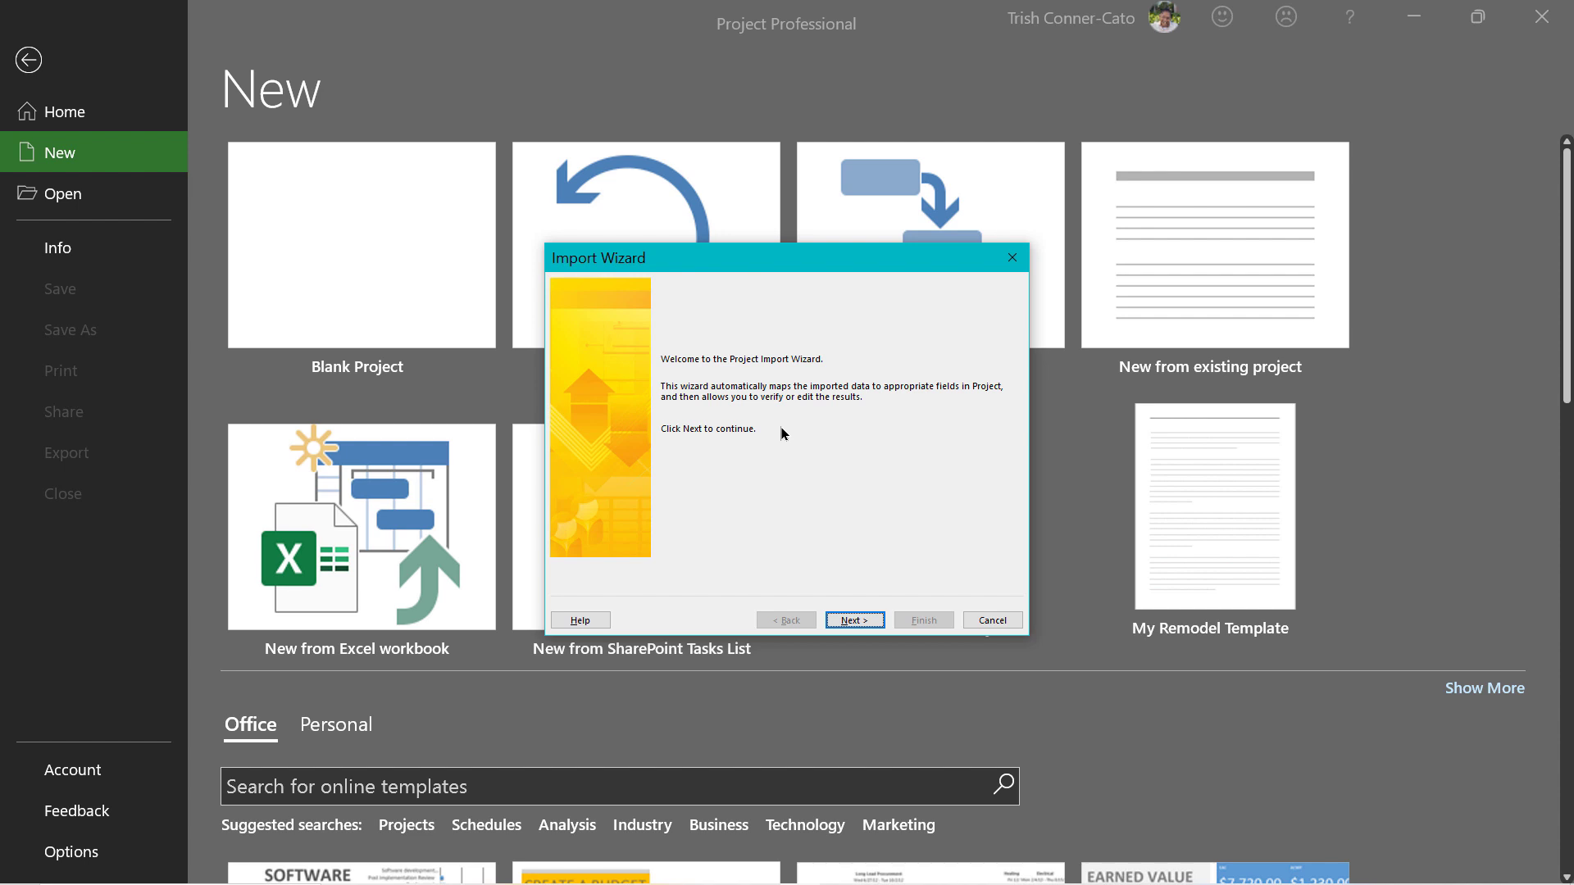
Continue past the import introduction, look through the list of existing import maps, and return to the map choice
click(854, 620)
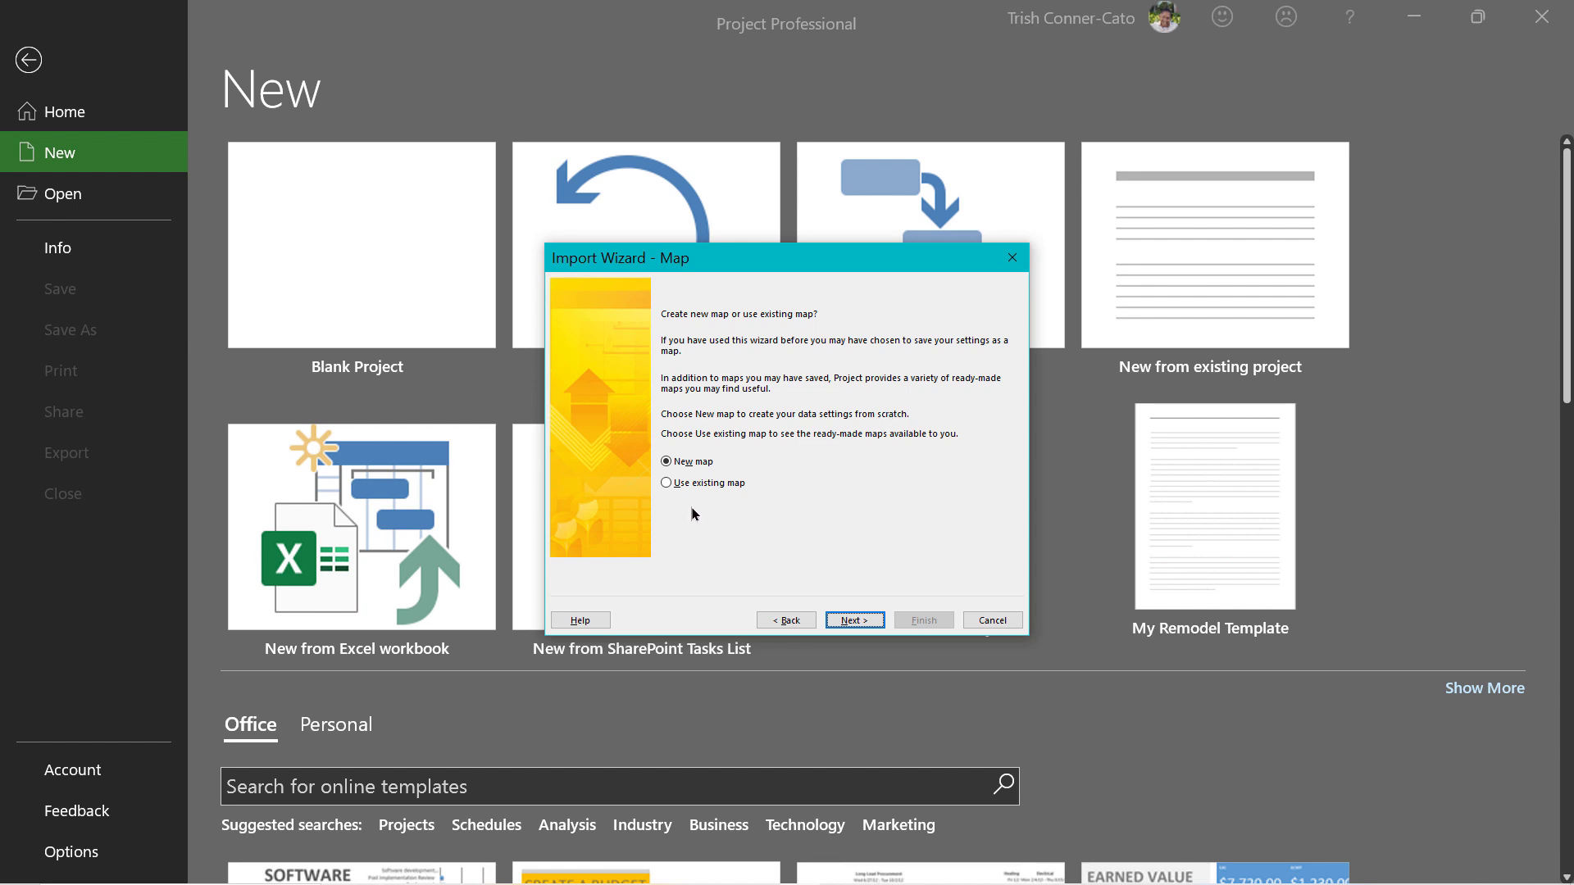
click(666, 486)
click(844, 621)
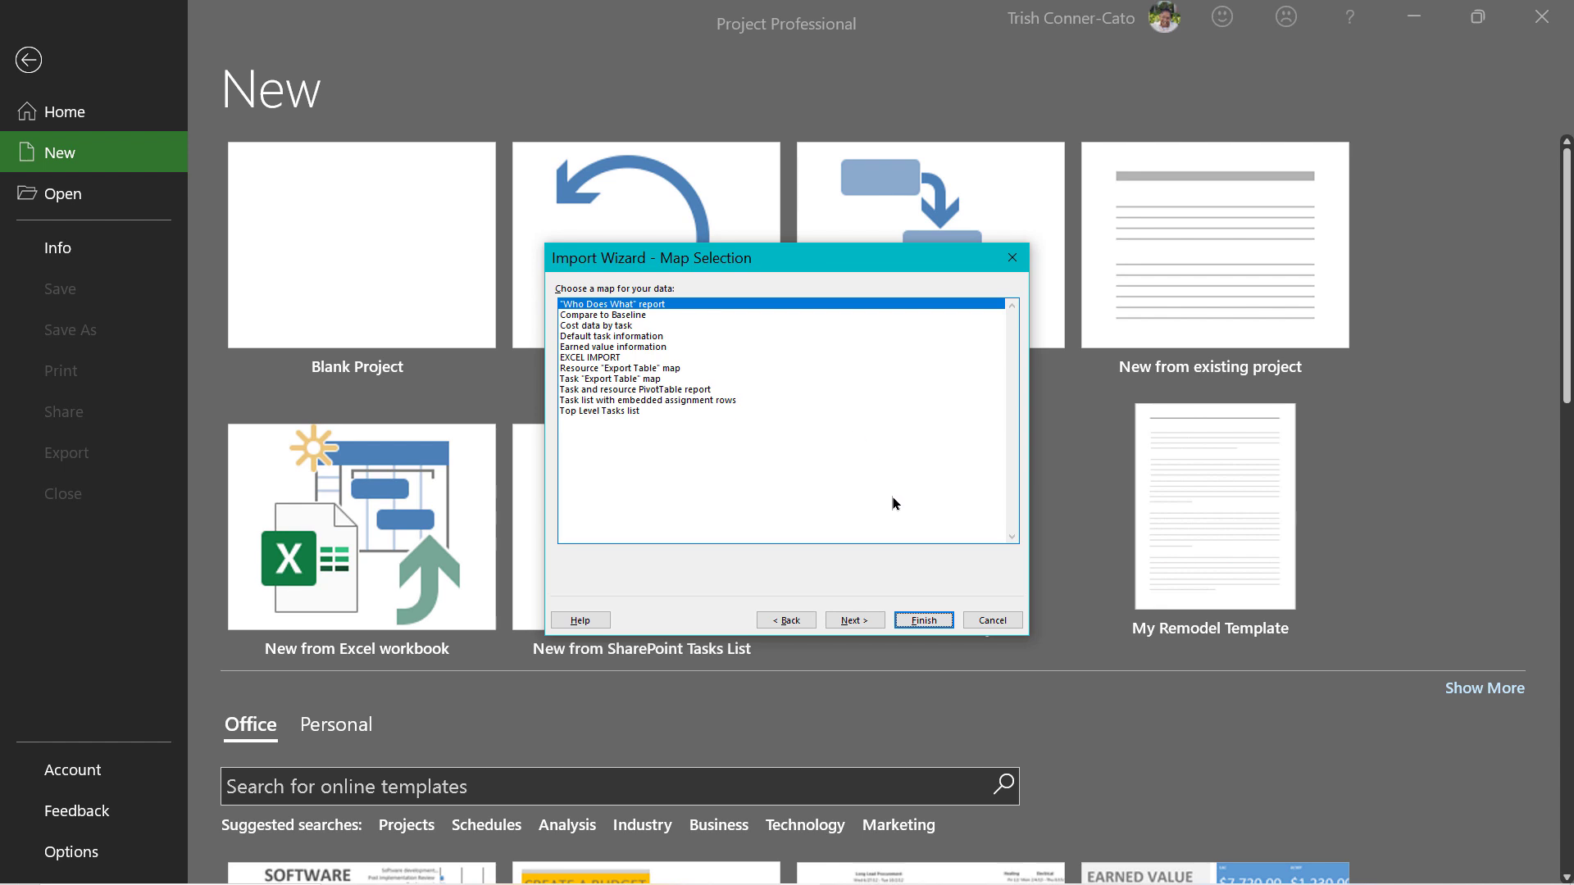
click(791, 629)
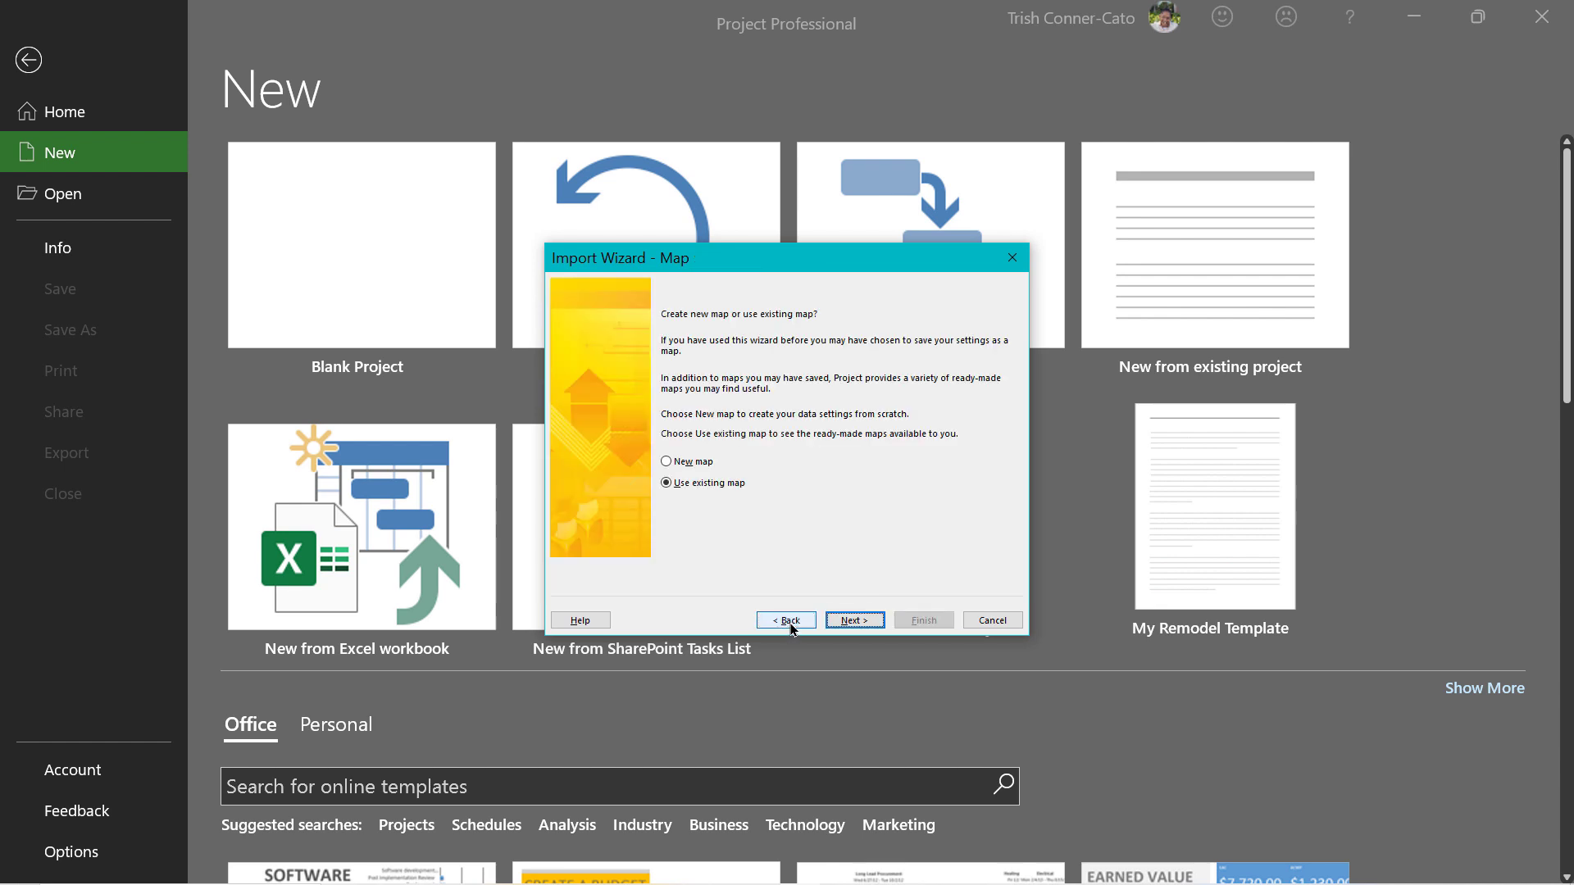
Choose a new map, import the workbook as a new project, and select Tasks as the data with headers included
click(667, 461)
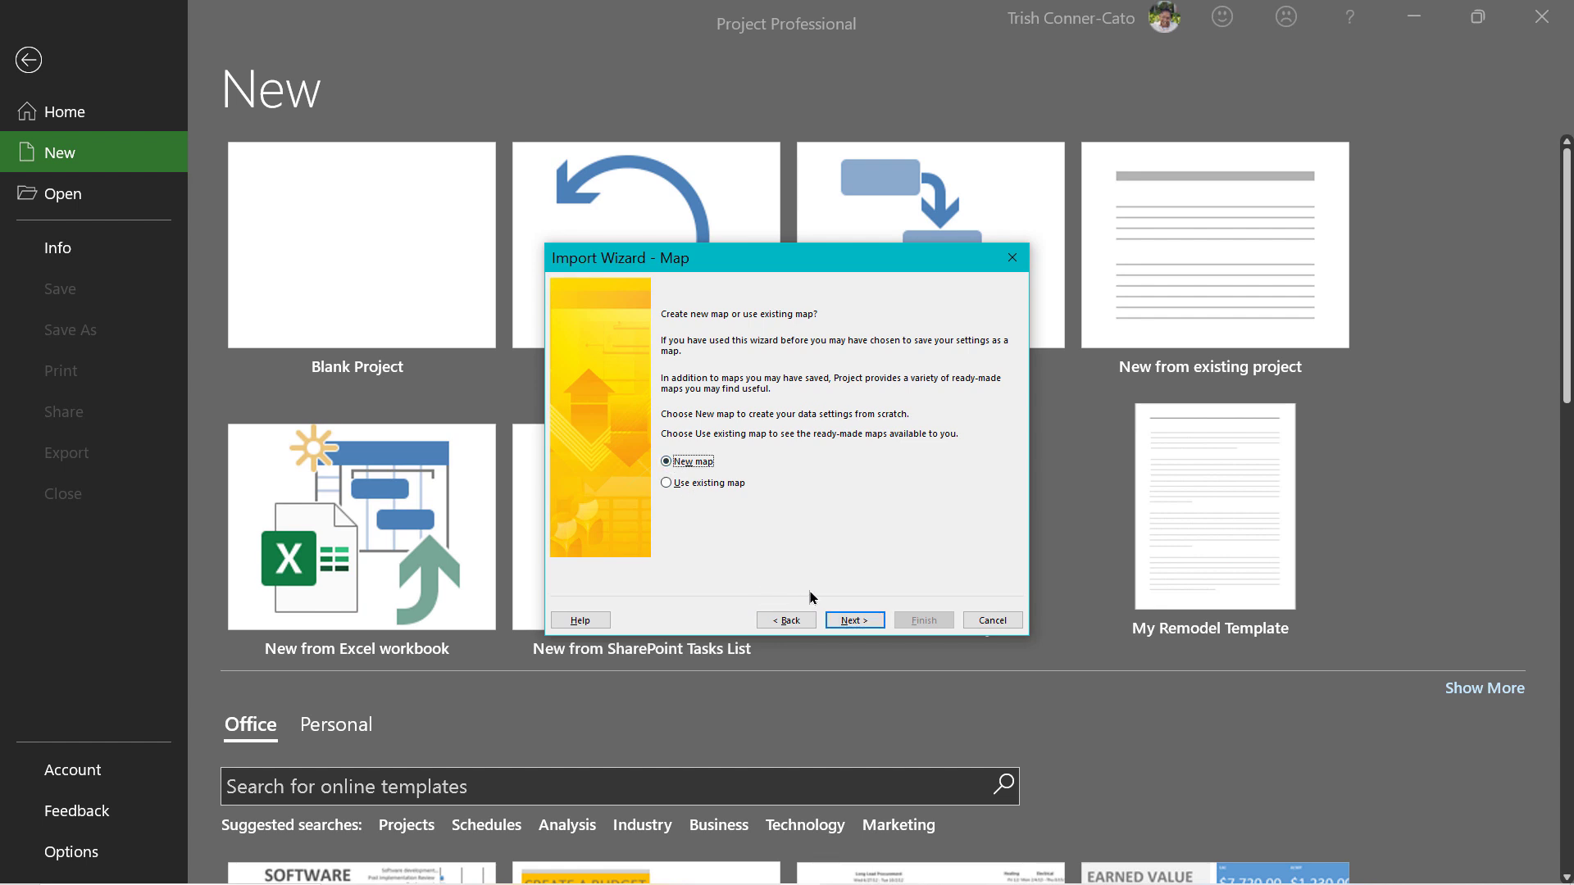
click(857, 622)
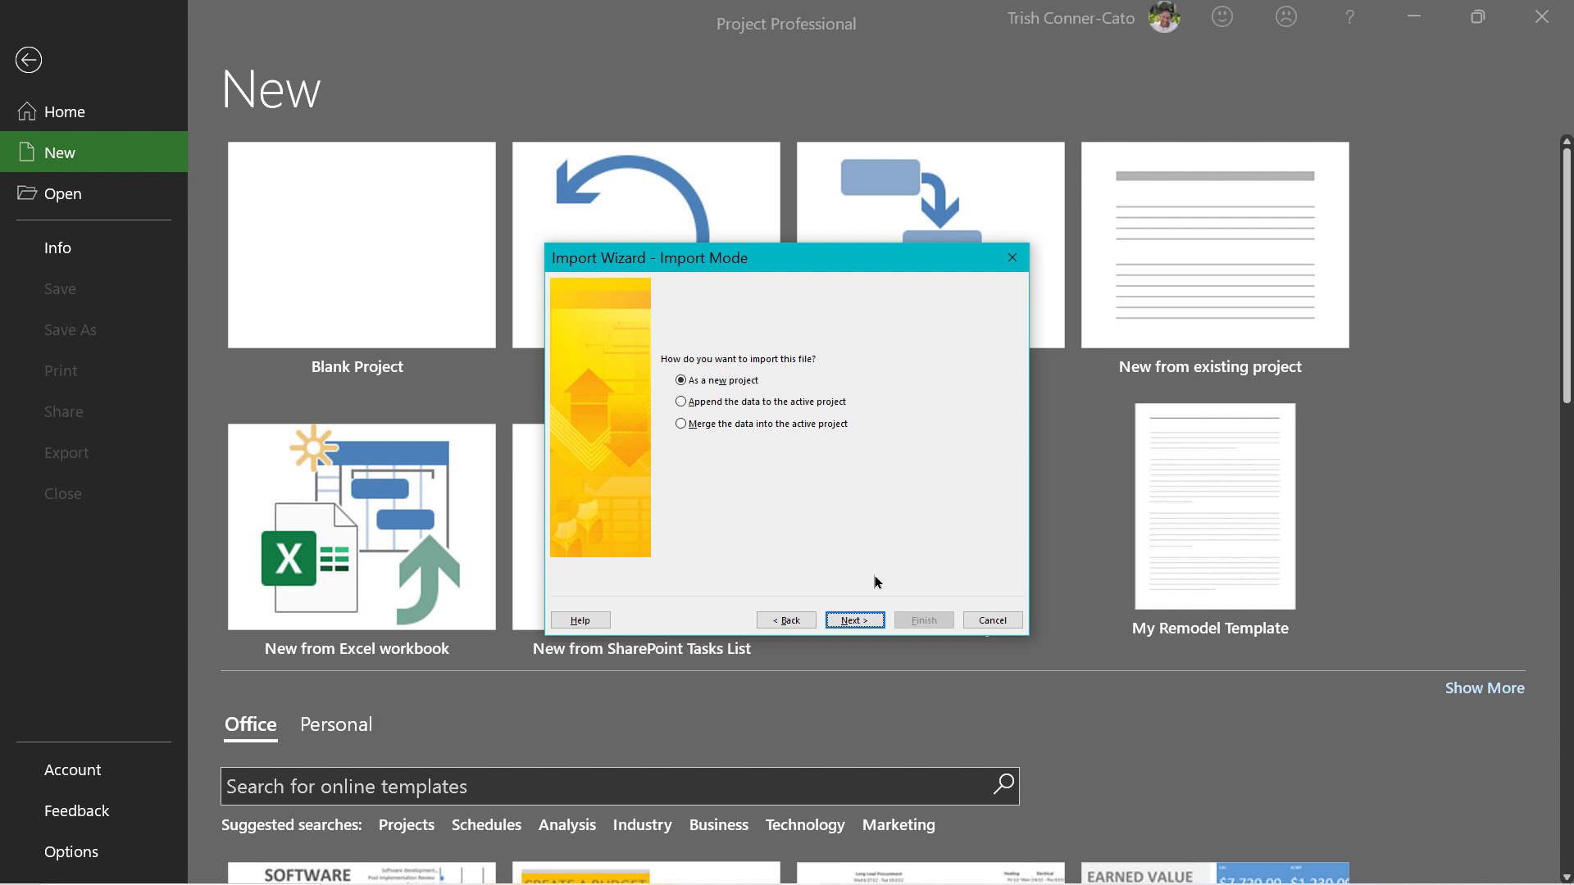
click(859, 622)
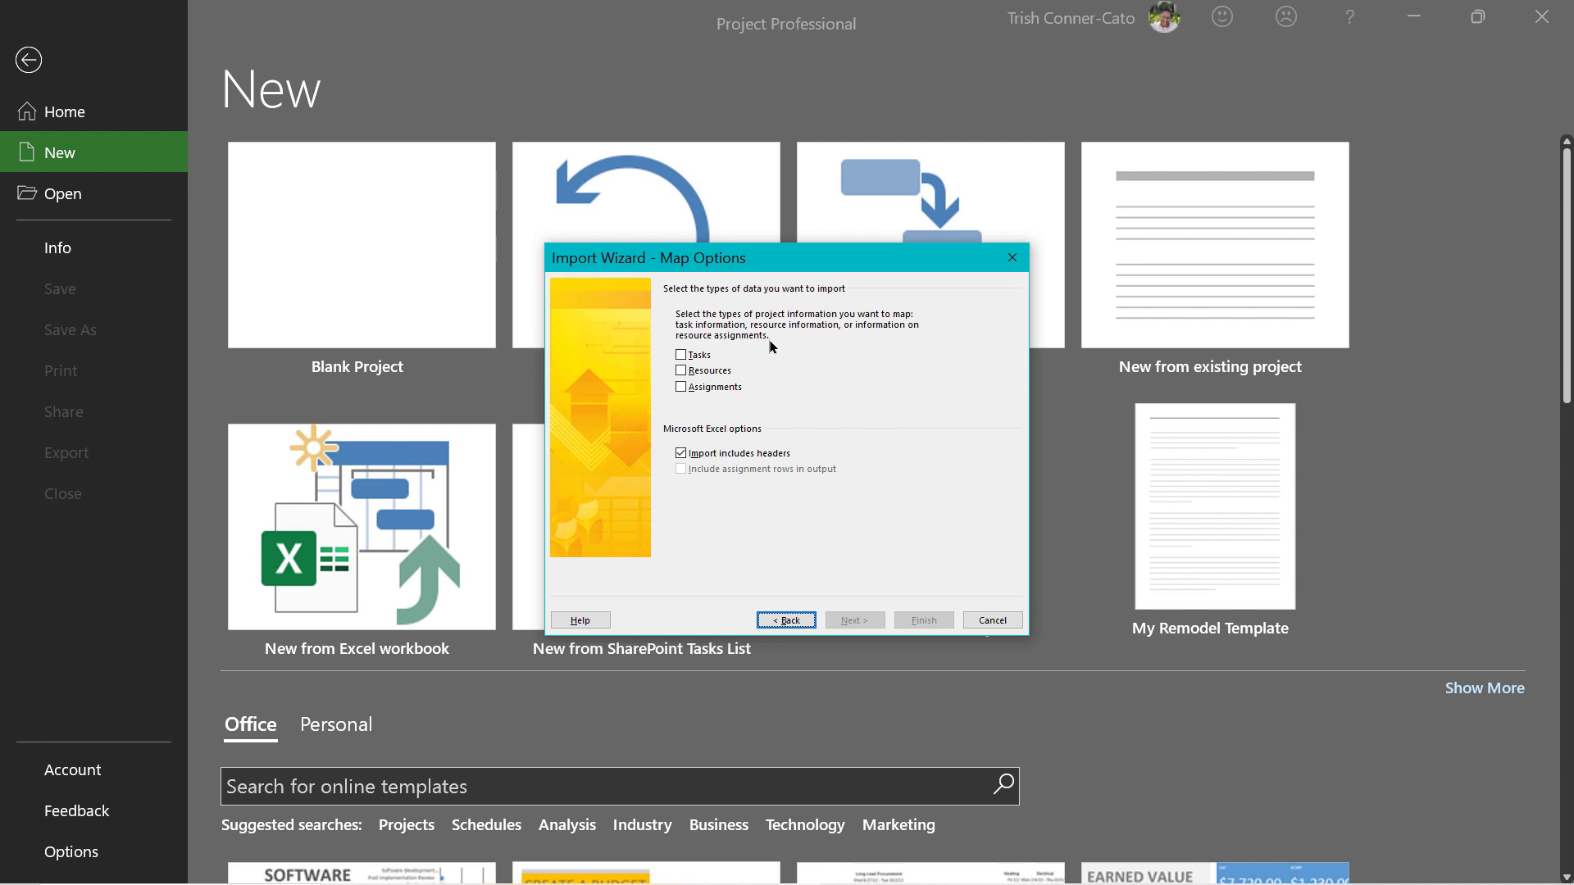
click(681, 355)
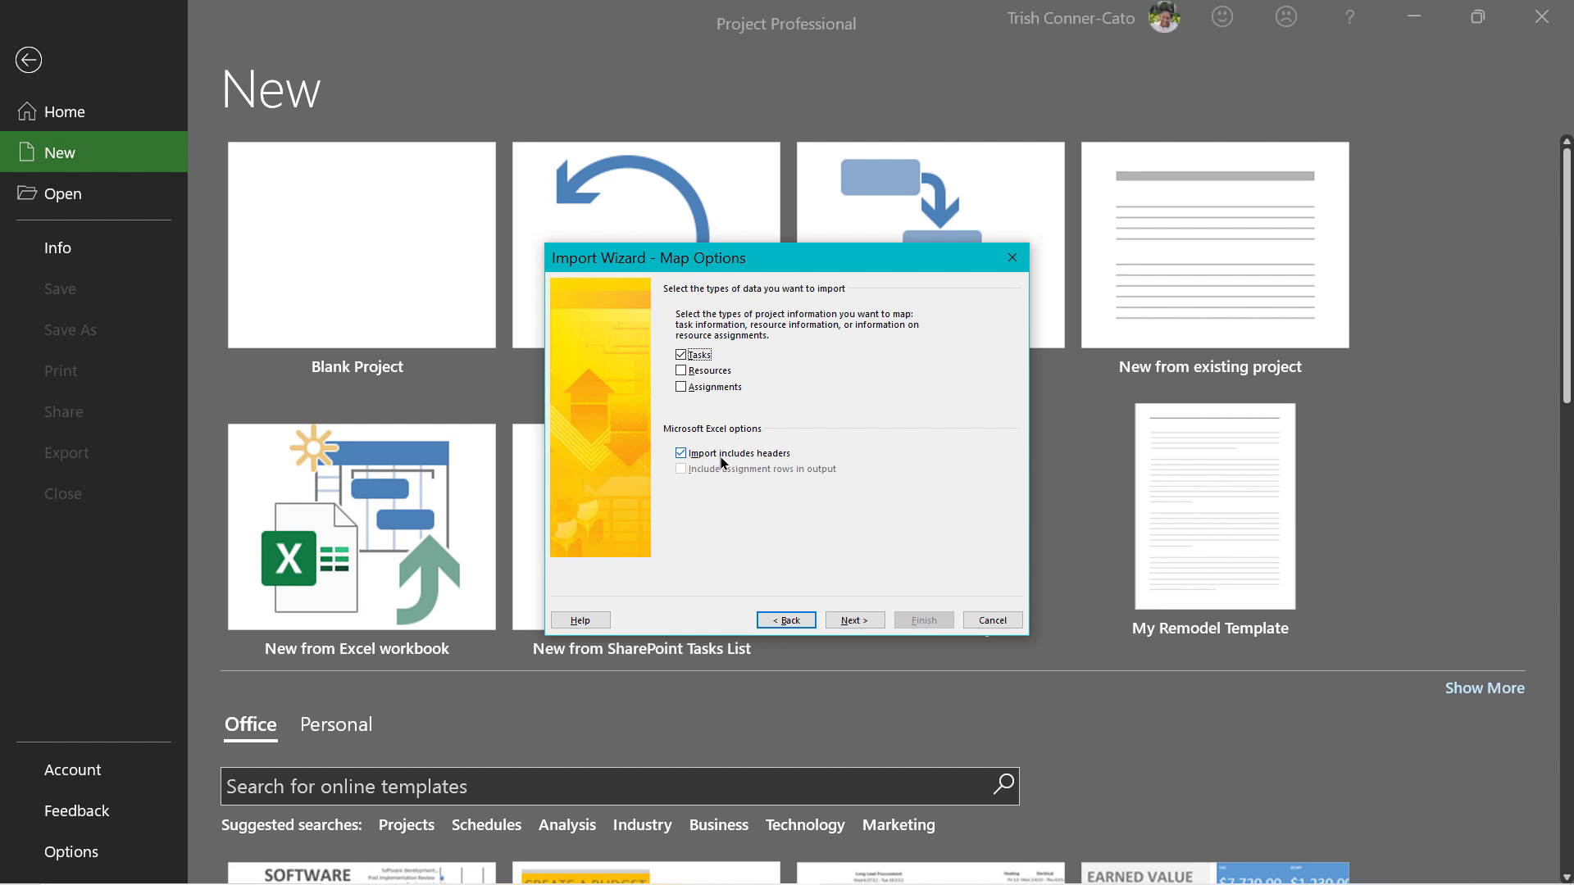
click(850, 622)
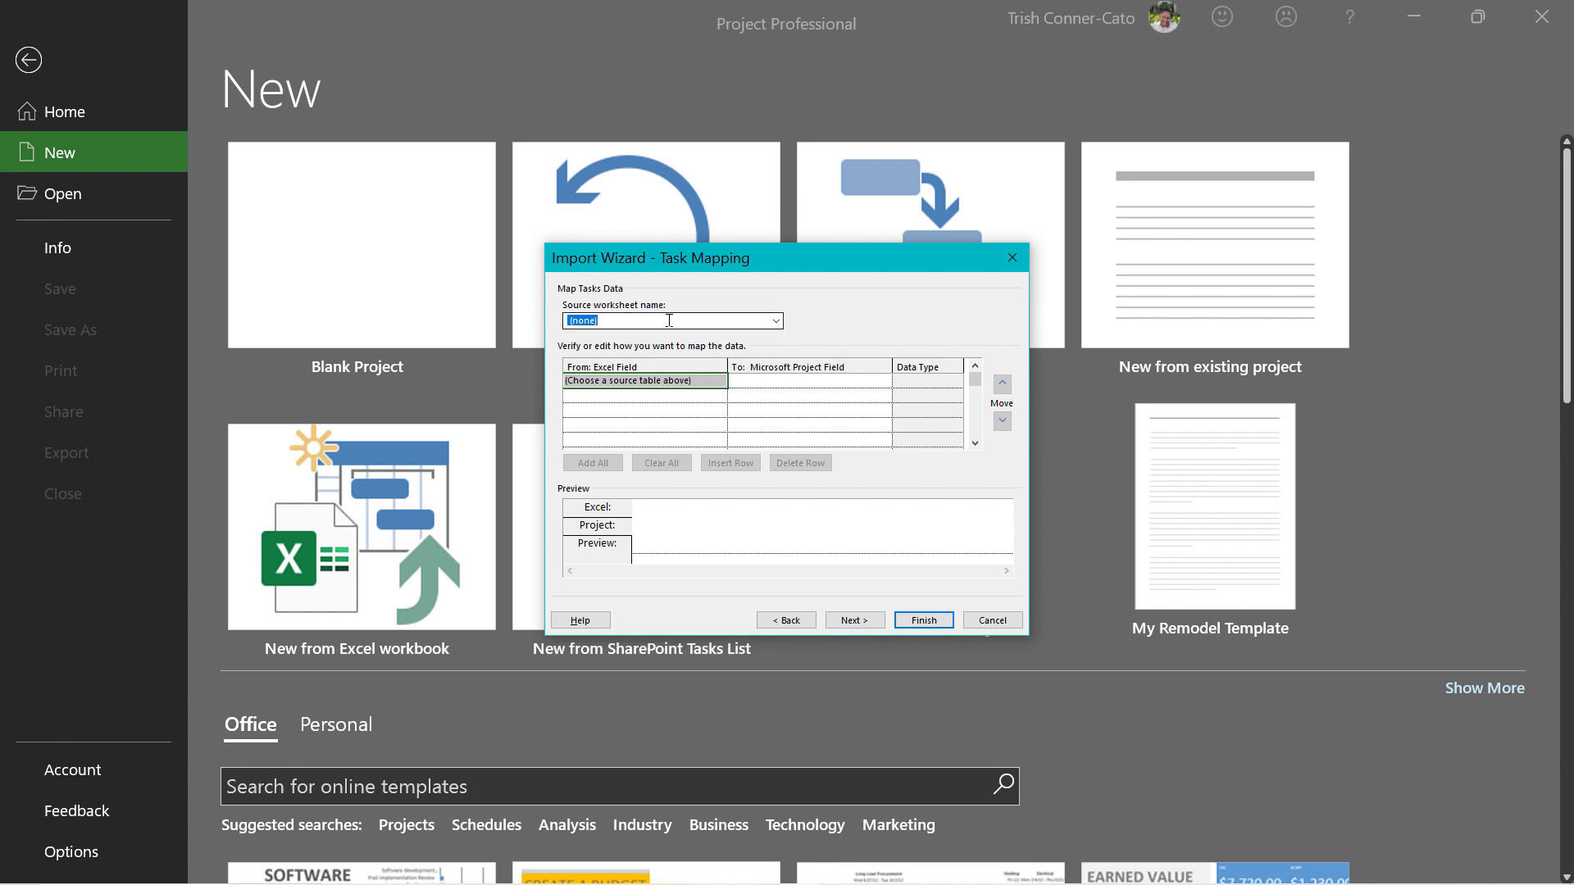
Choose Sheet1 as the source worksheet for the task mapping and check the Name field mapping
click(775, 321)
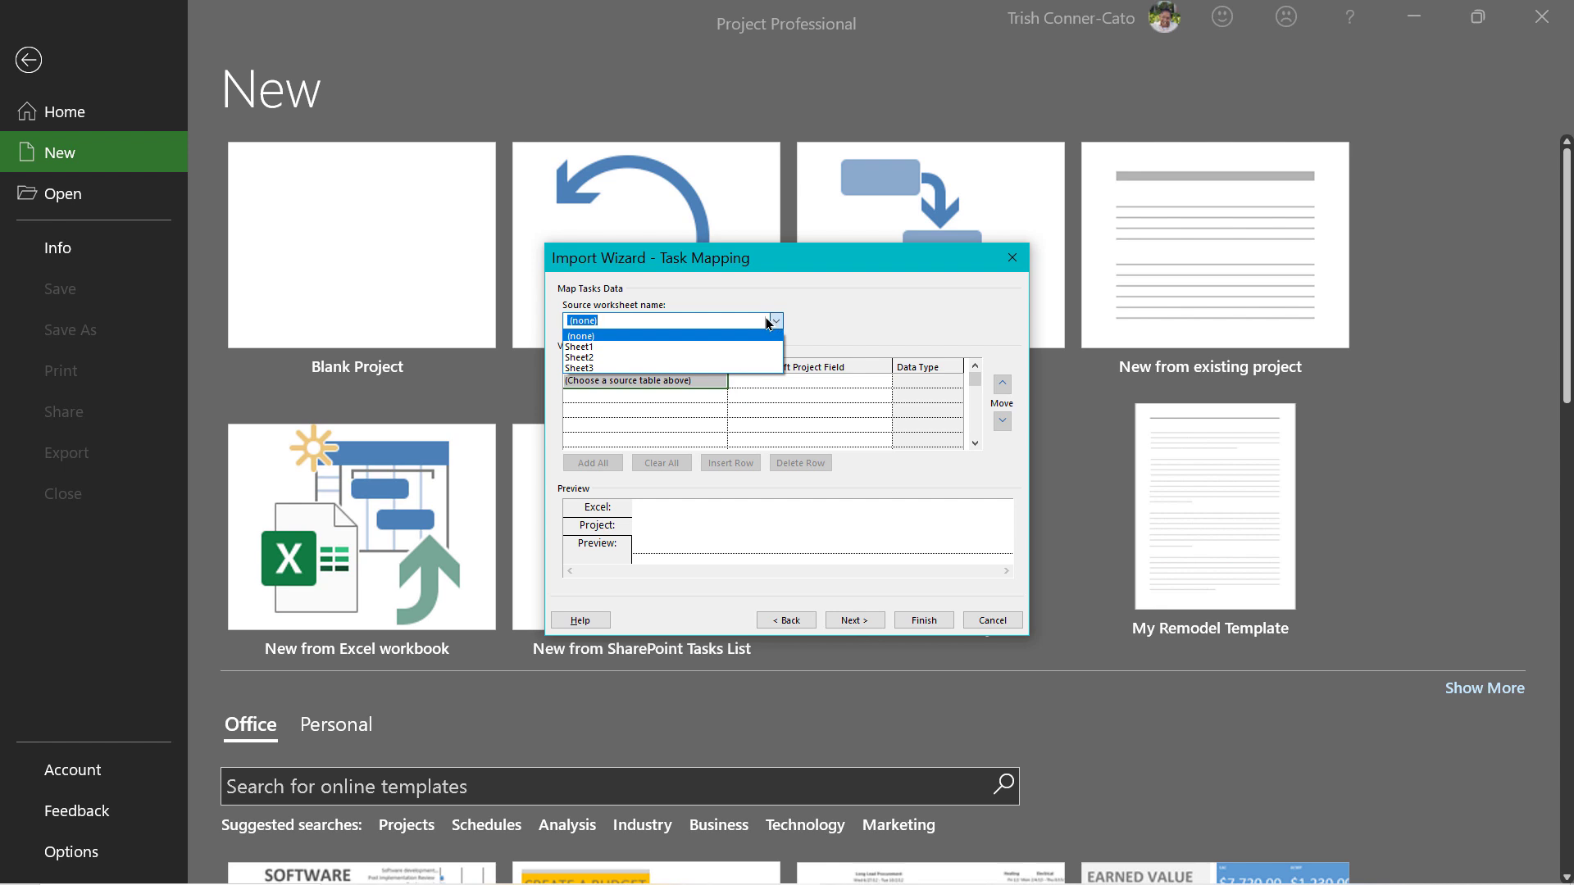
click(598, 347)
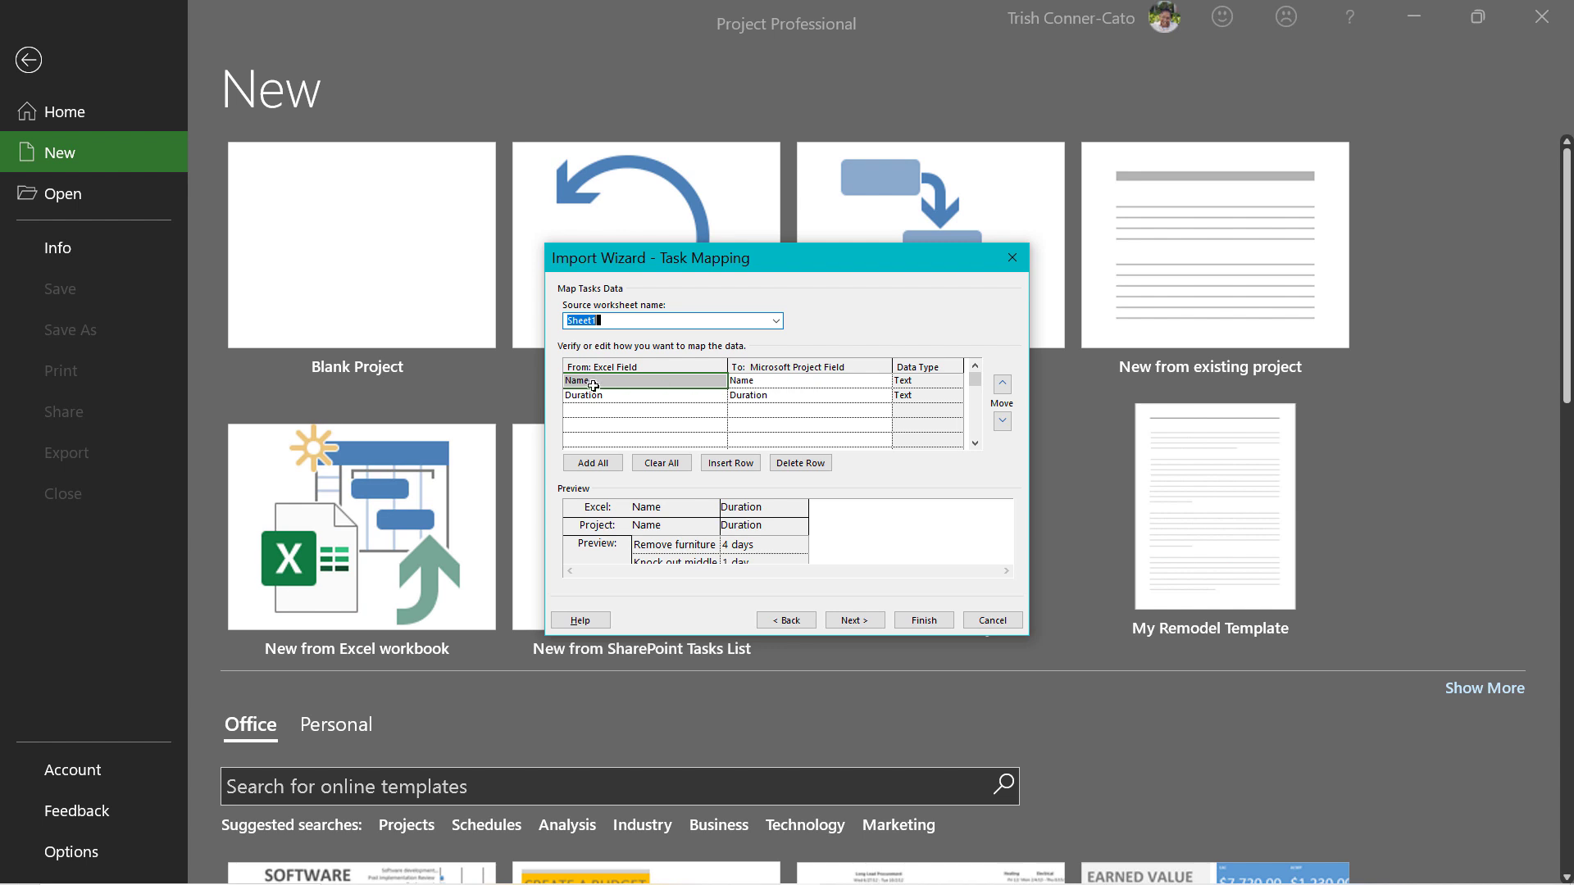
click(817, 386)
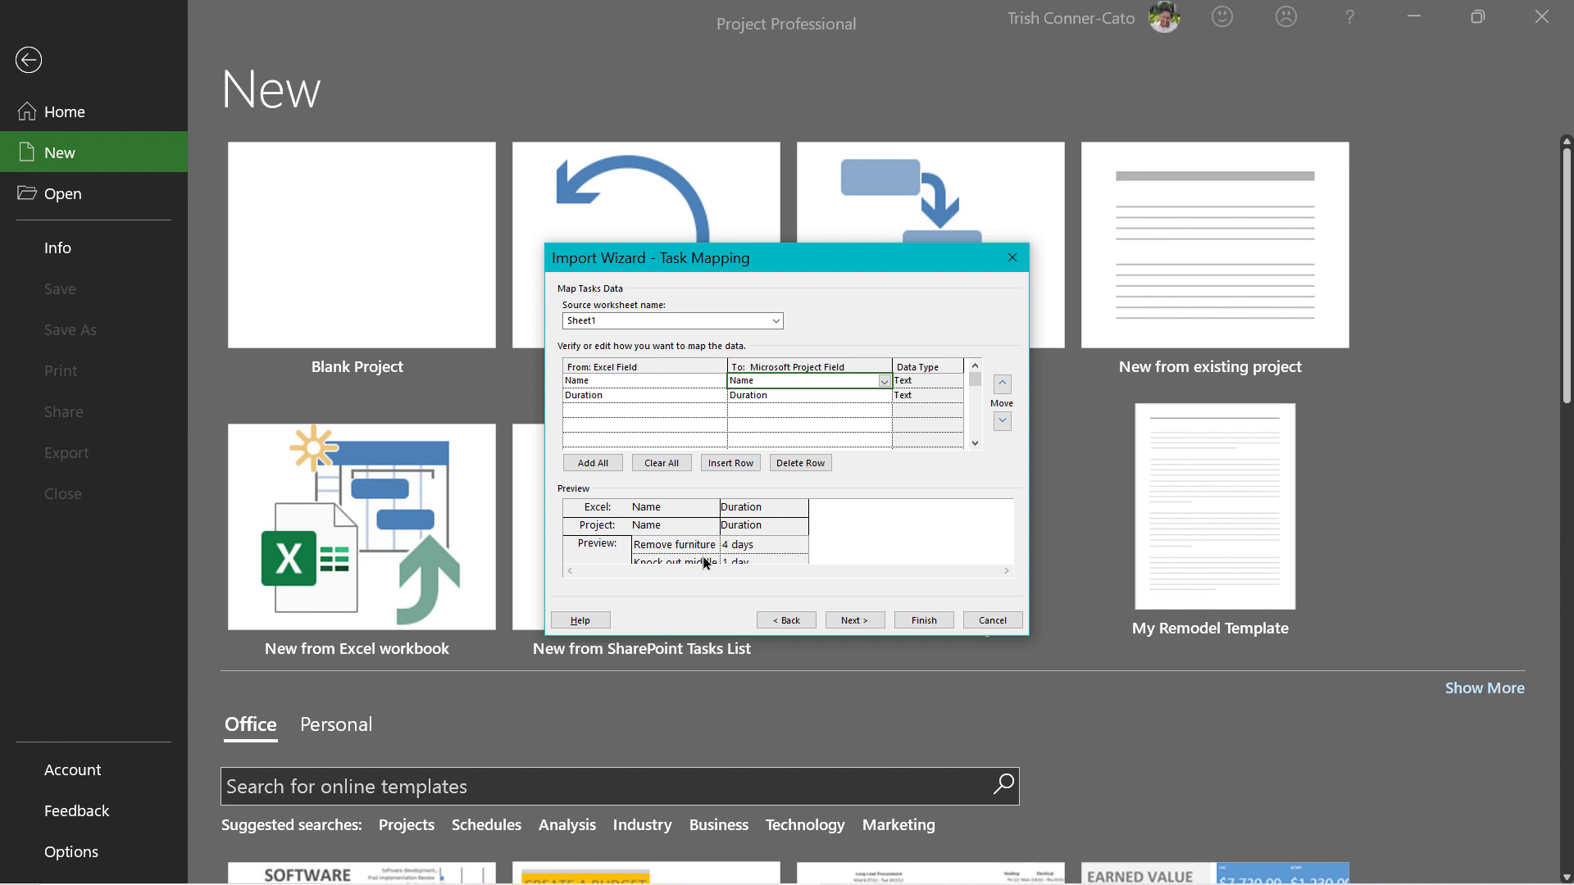
Finish the import without saving the map and save the result as Learnit Corner Office Remodel Project
click(854, 623)
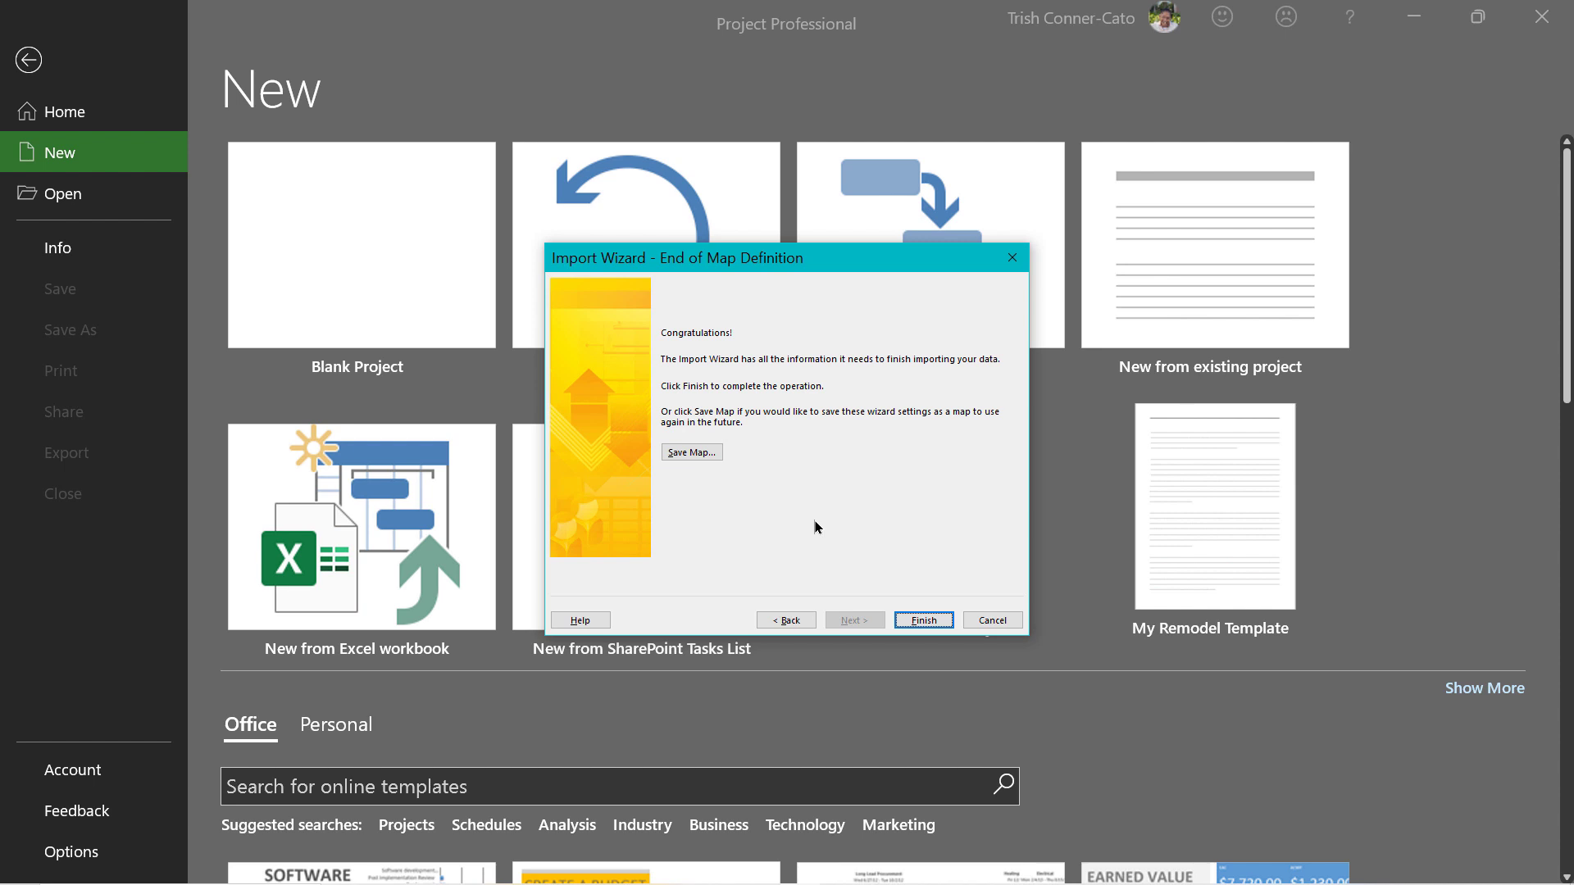
click(923, 622)
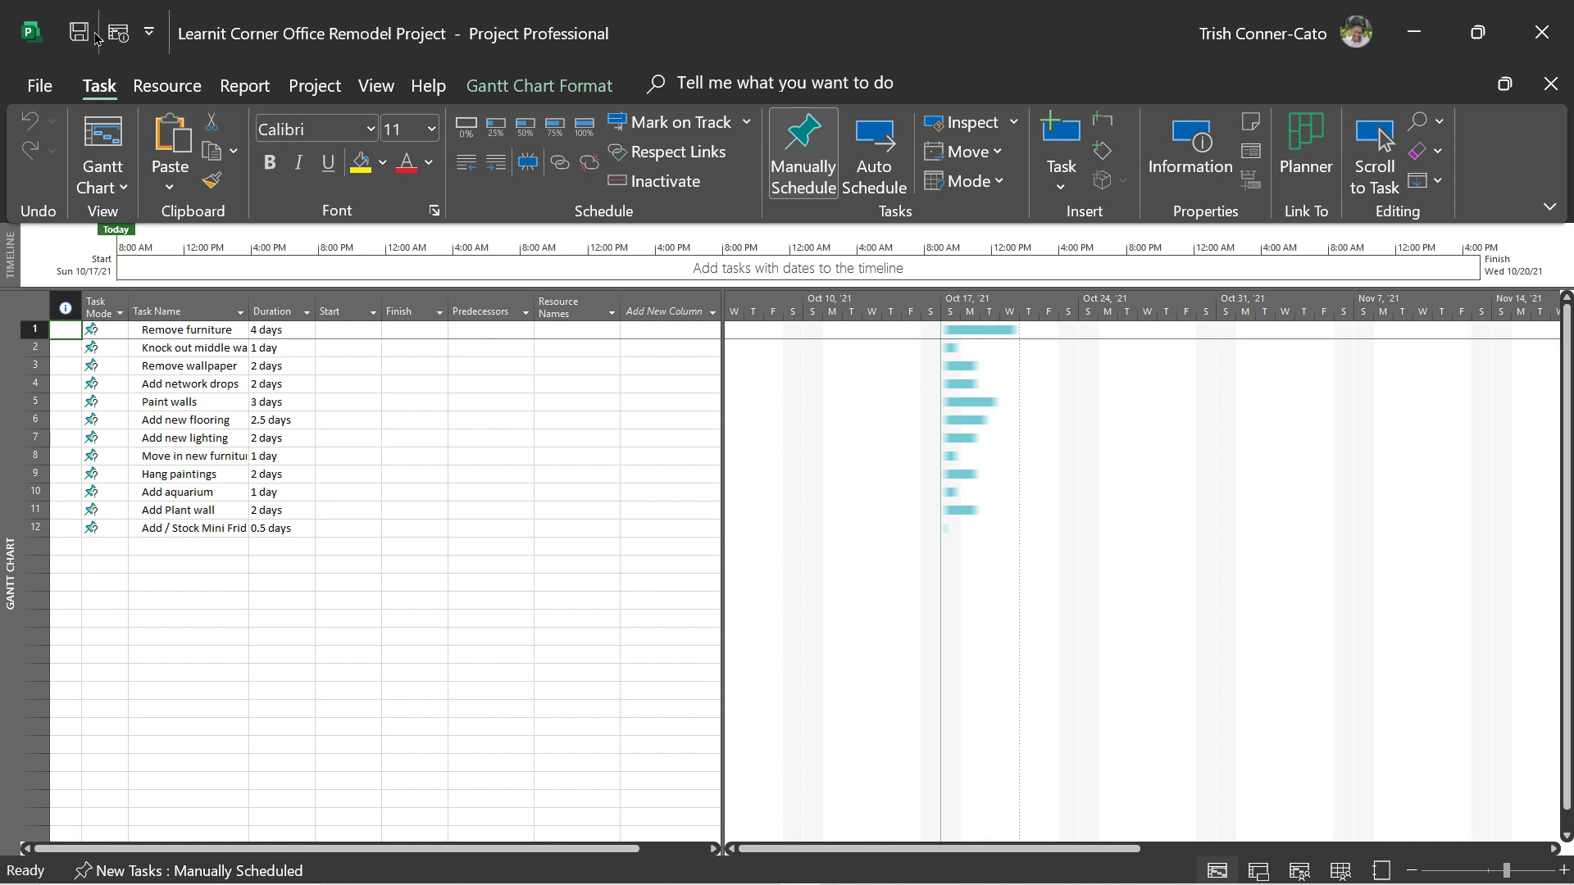
click(71, 36)
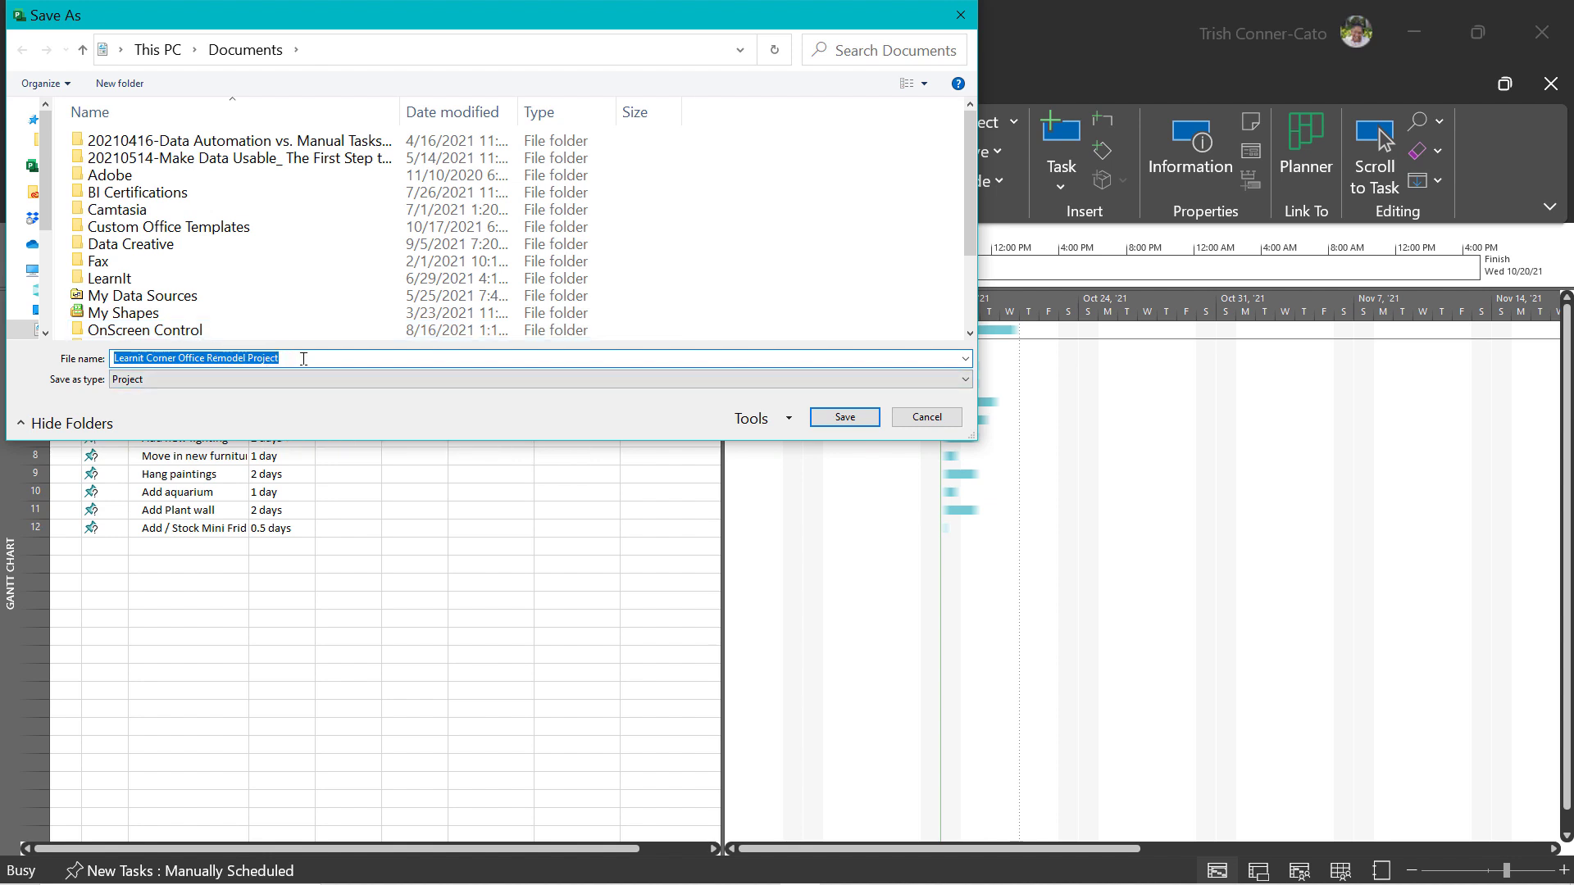
key(Return)
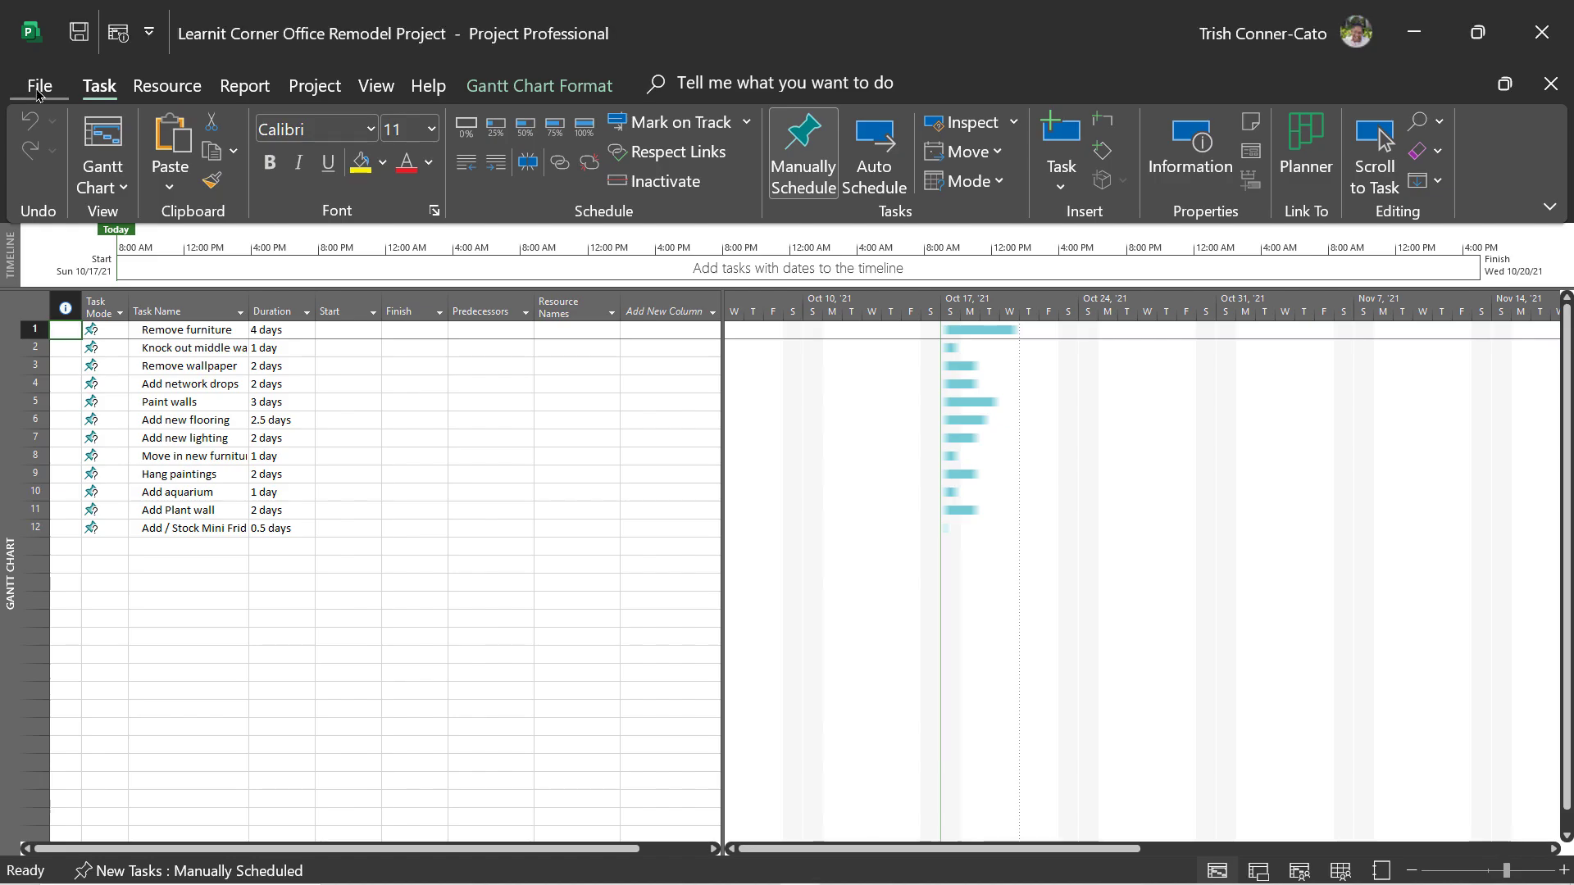
View the import settings for a new project from a SharePoint tasks list and cancel without importing
click(38, 90)
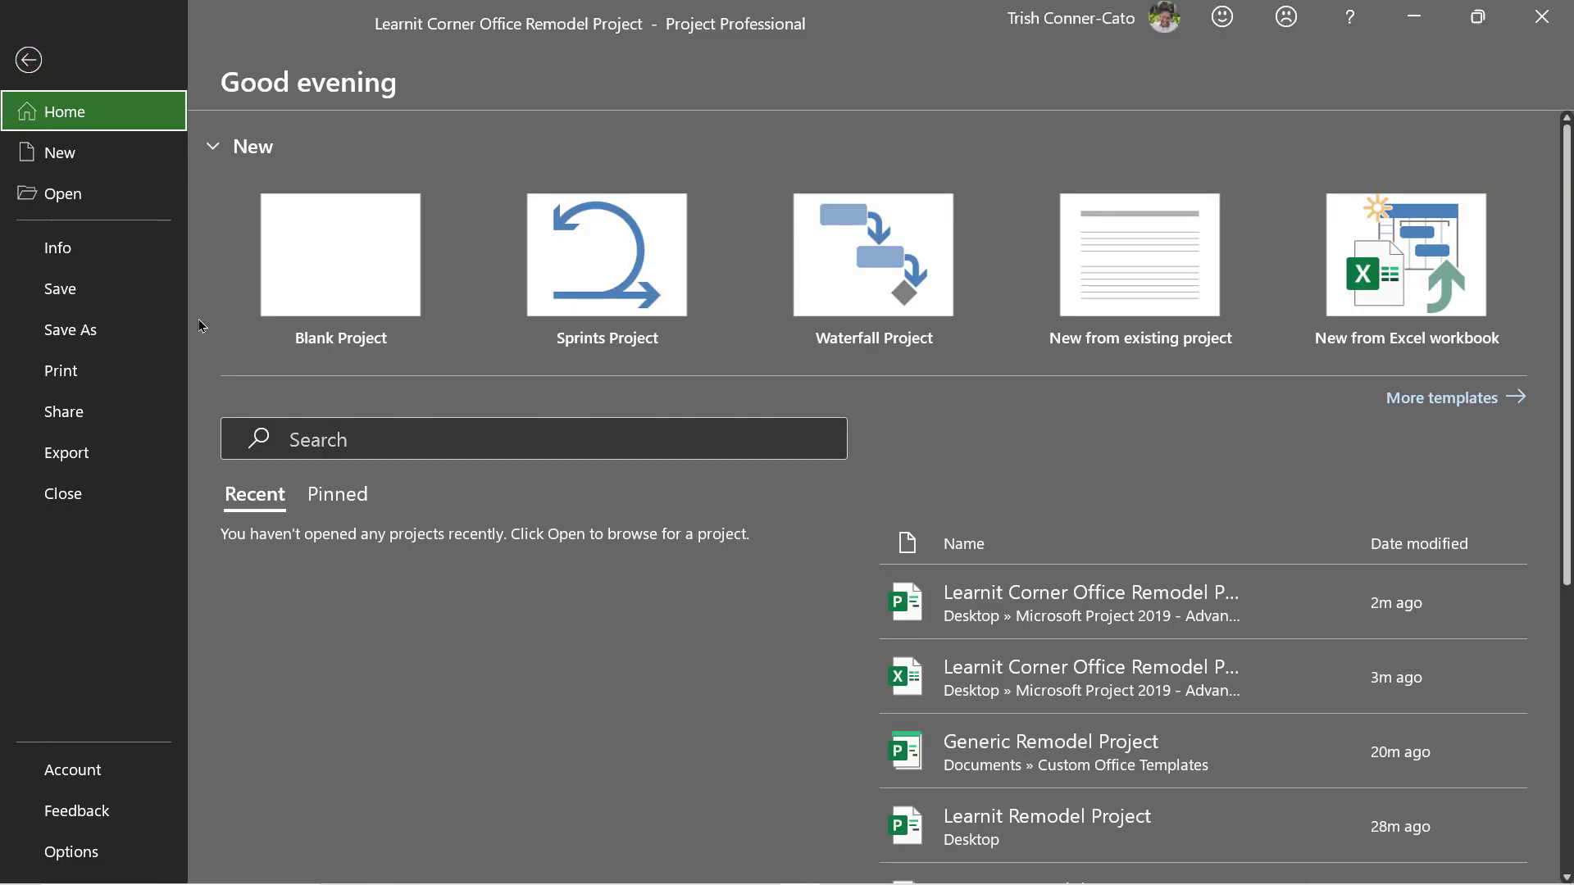
click(110, 171)
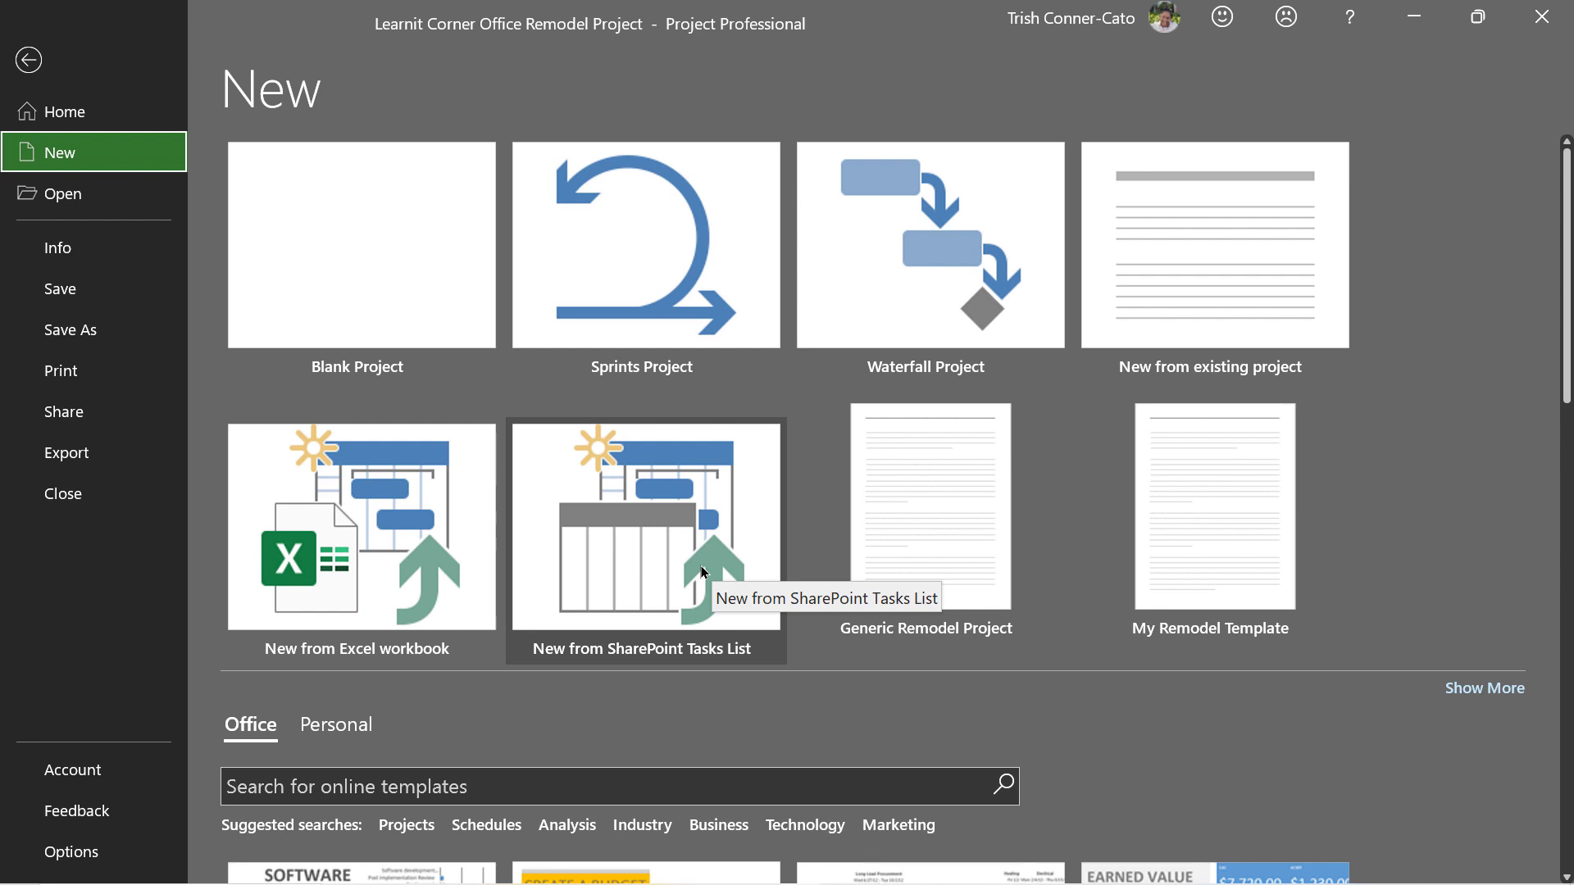
click(702, 571)
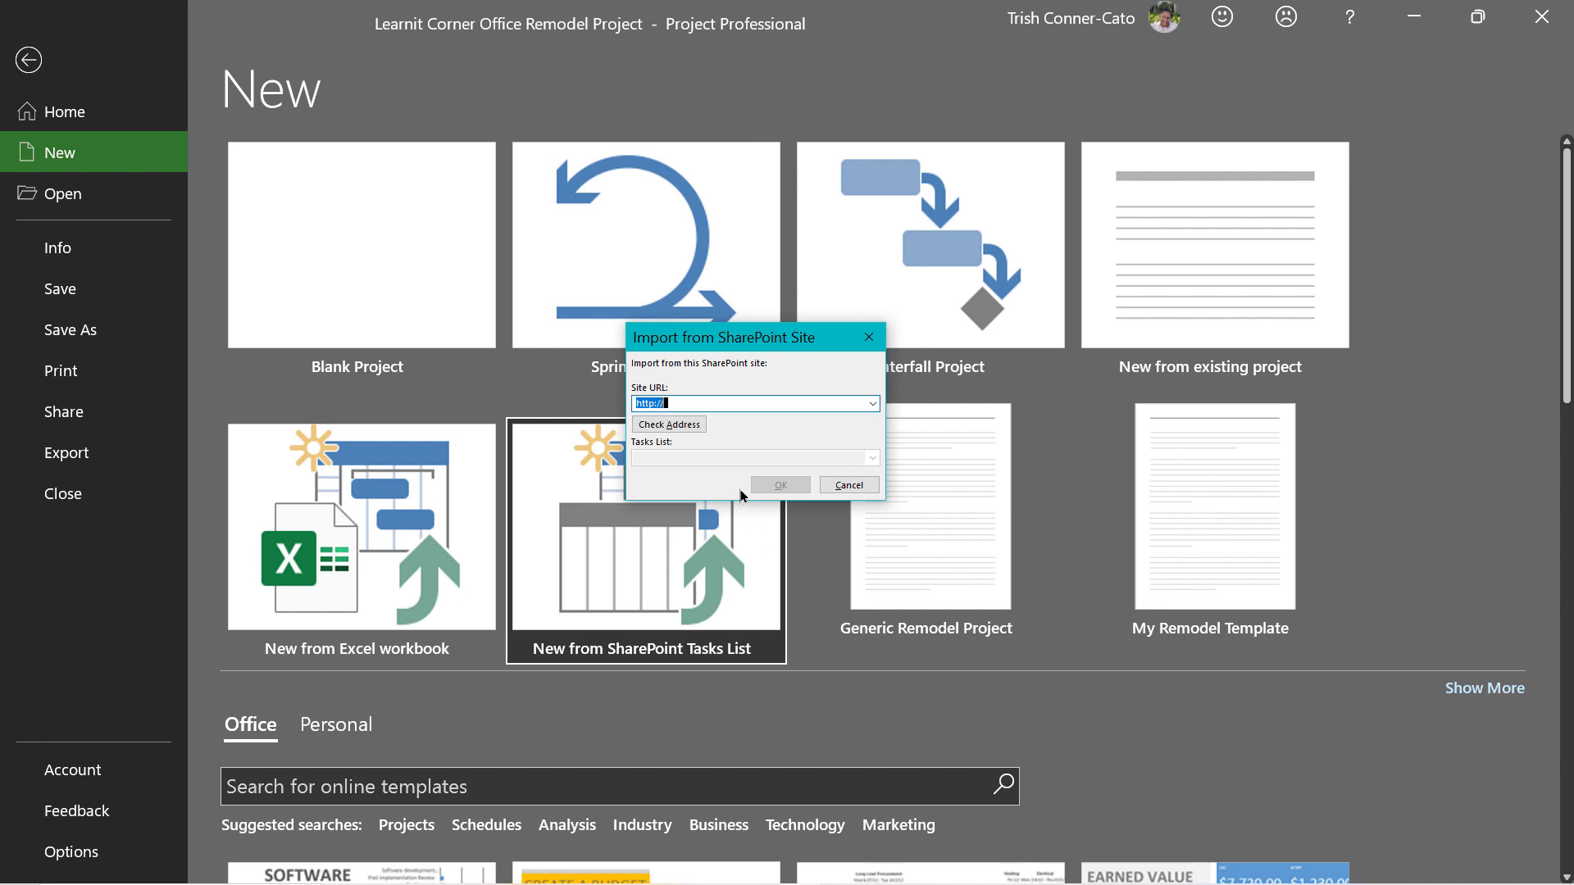
click(849, 485)
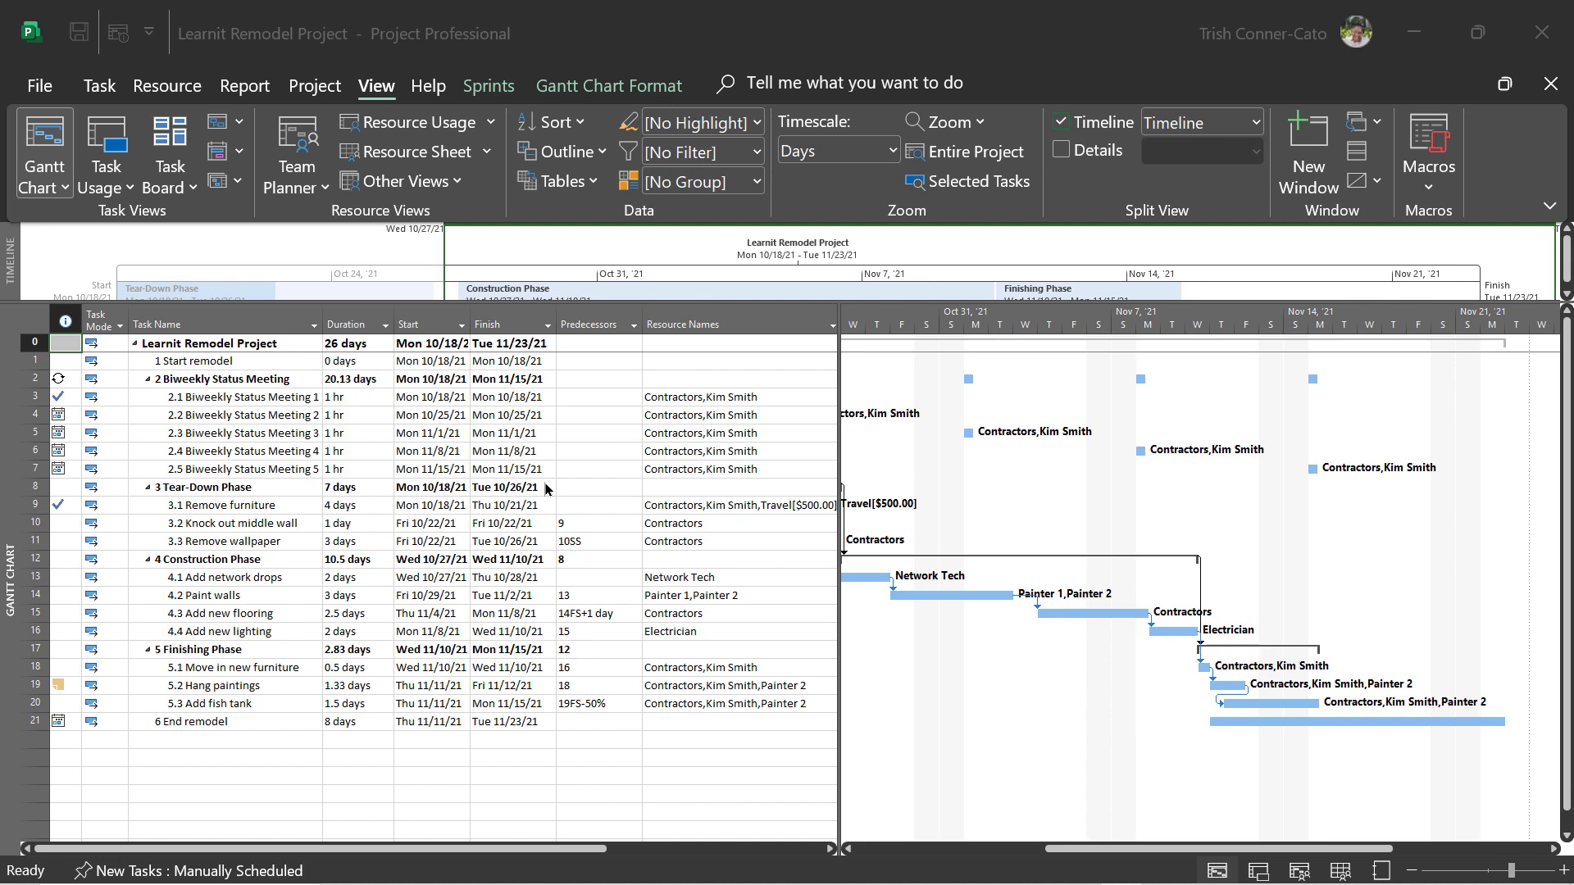
Open the Advanced project options and examine which projects the general options can be applied to
click(39, 86)
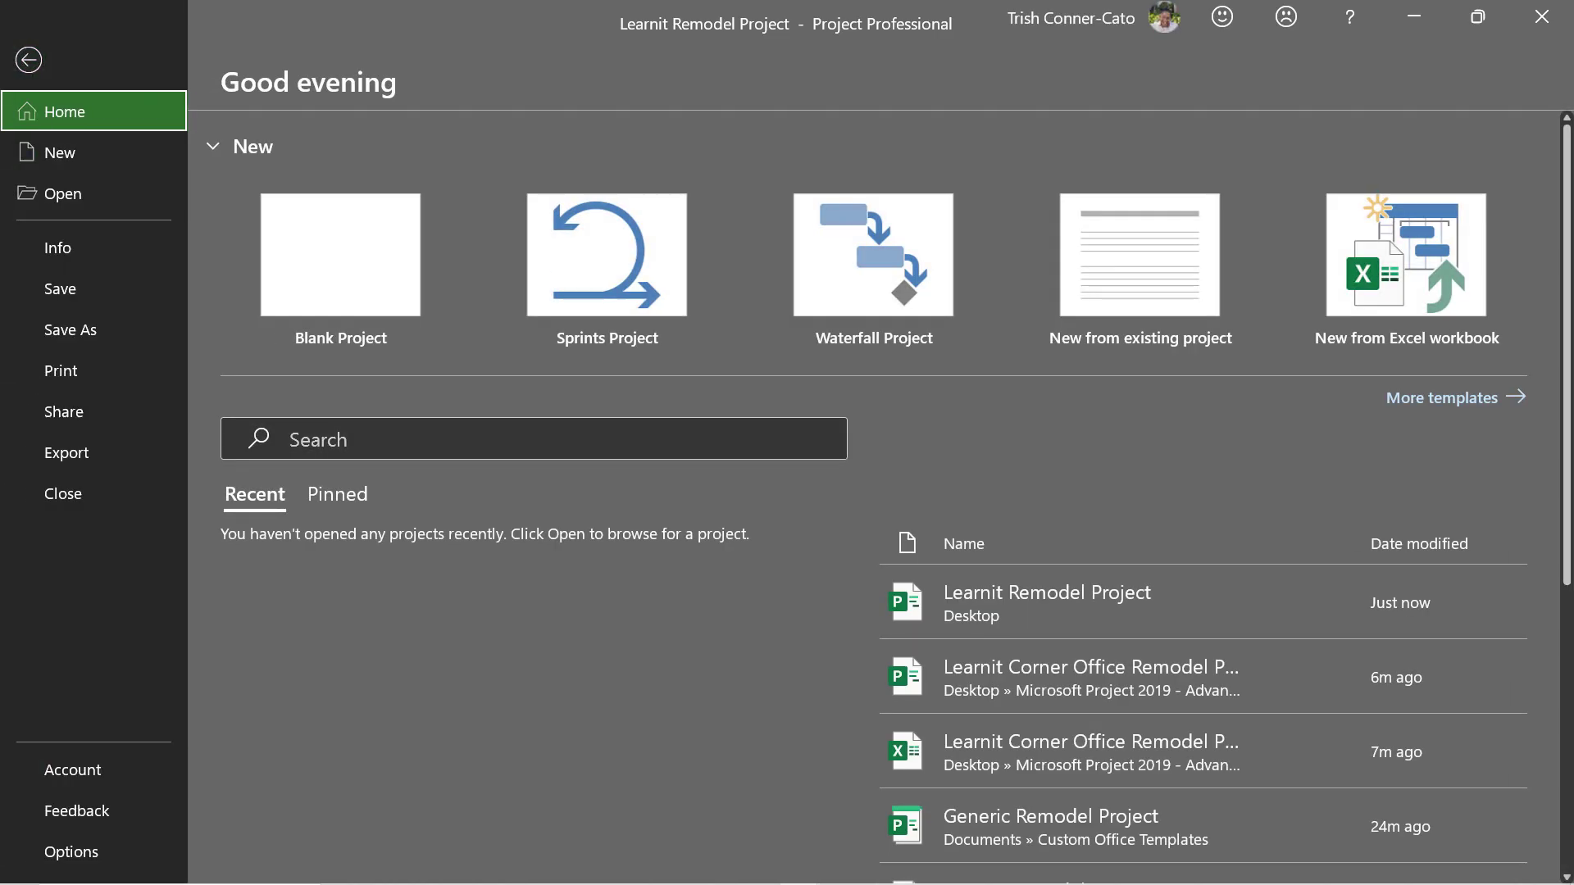
click(72, 852)
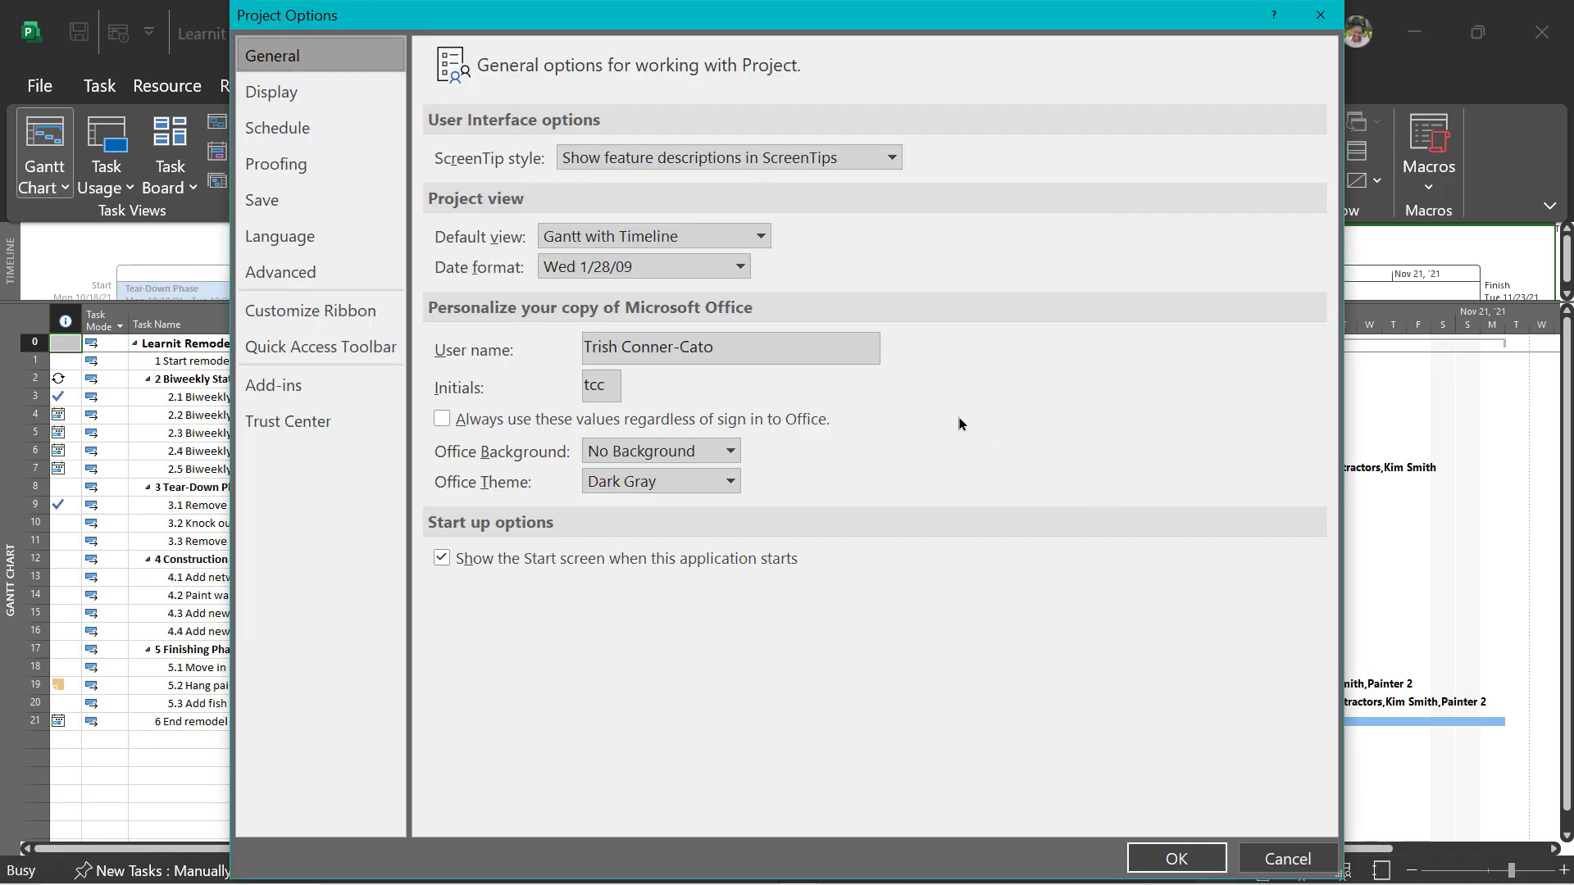
click(302, 276)
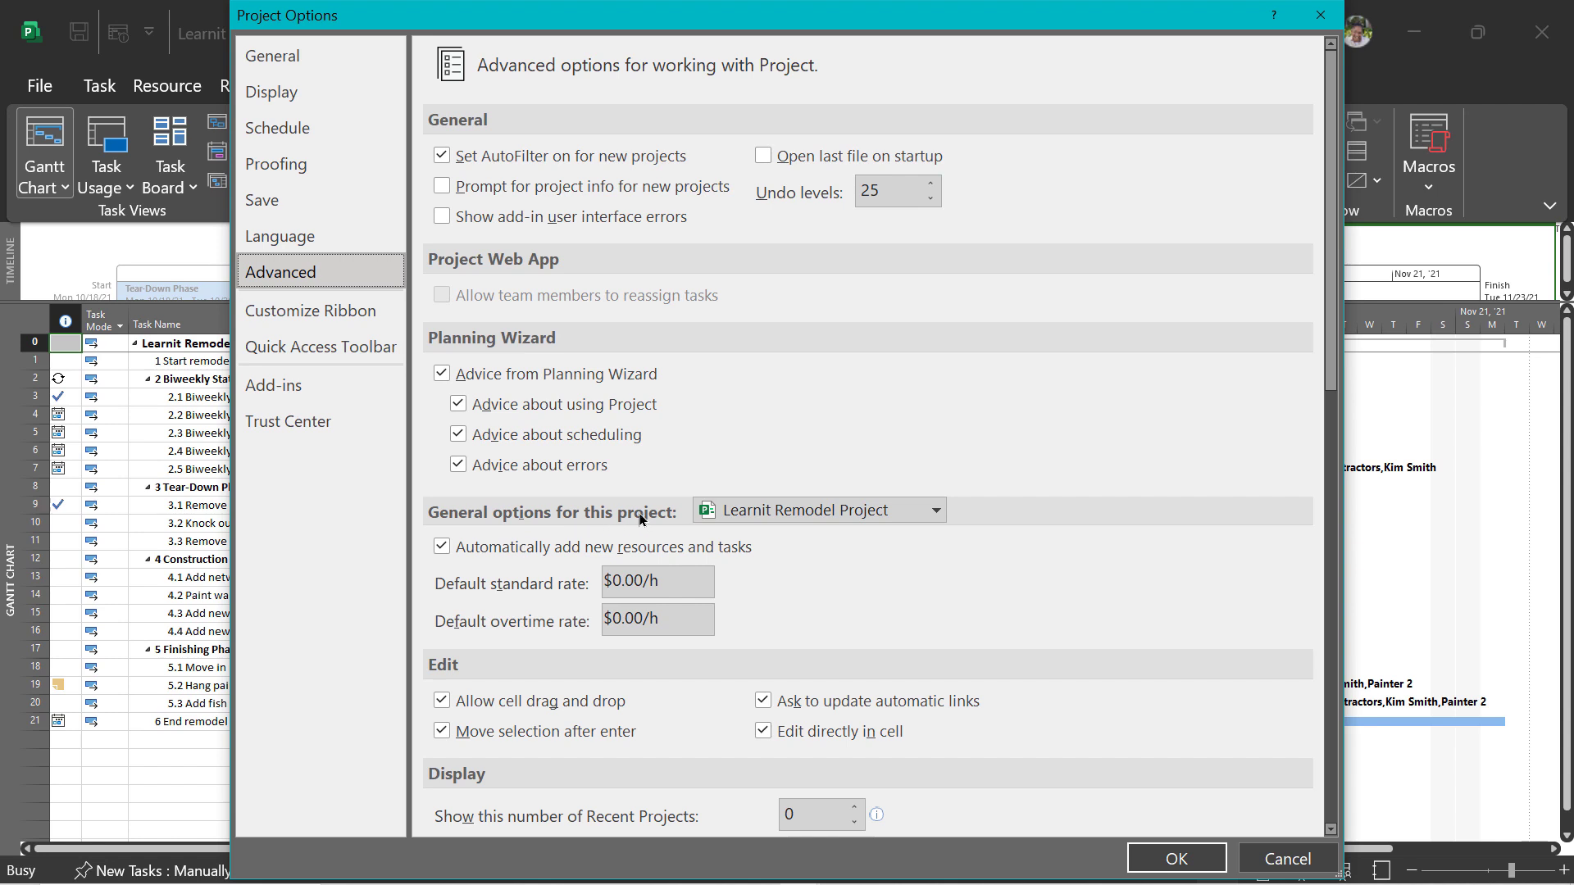
click(935, 516)
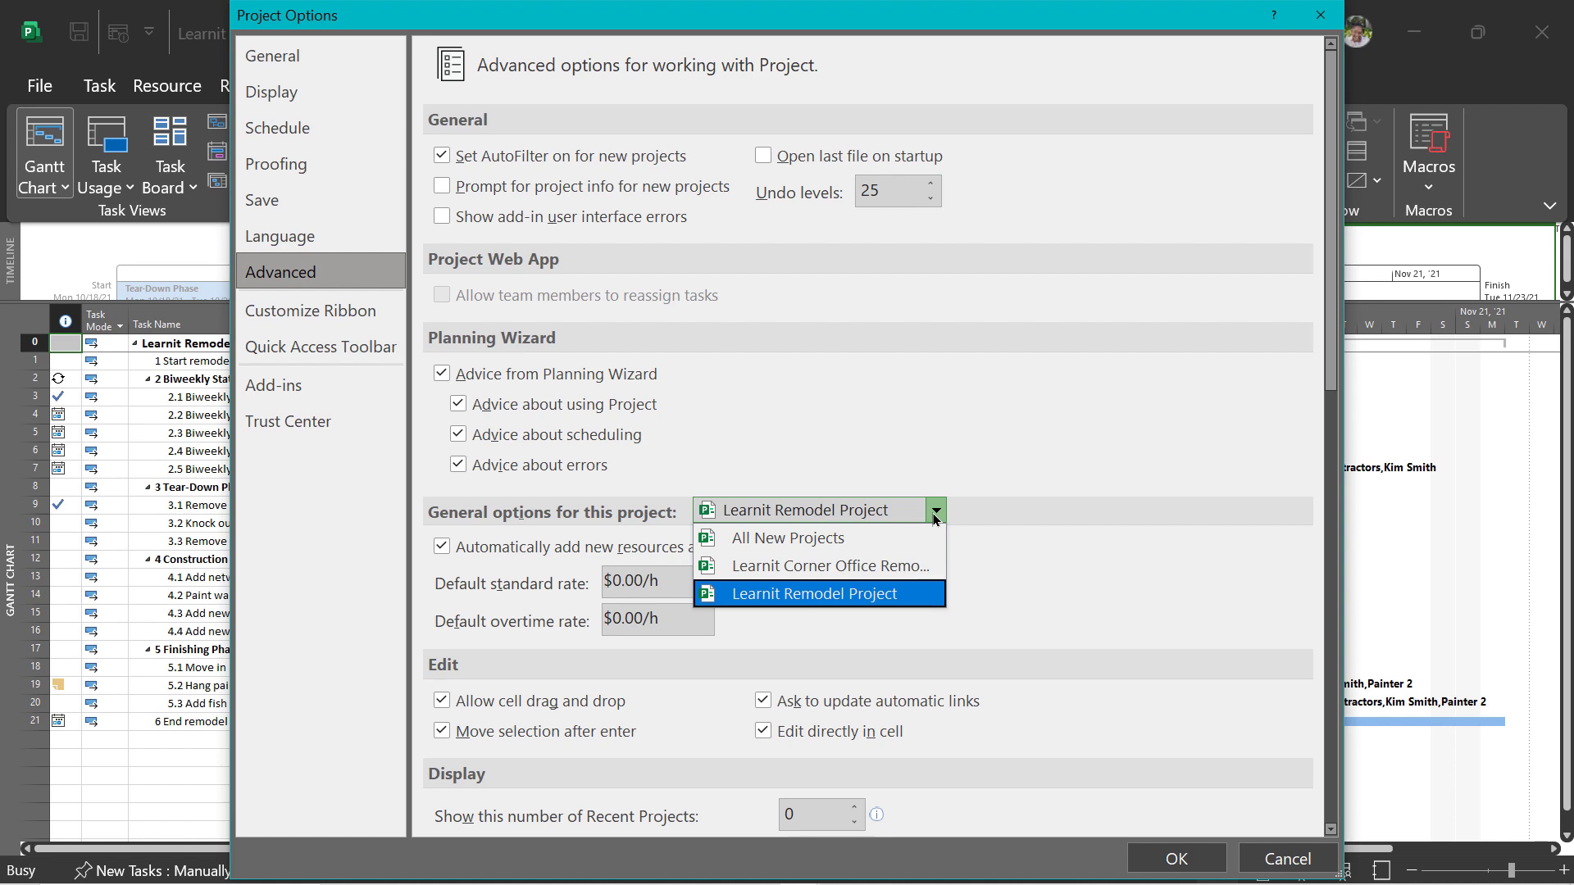
click(936, 516)
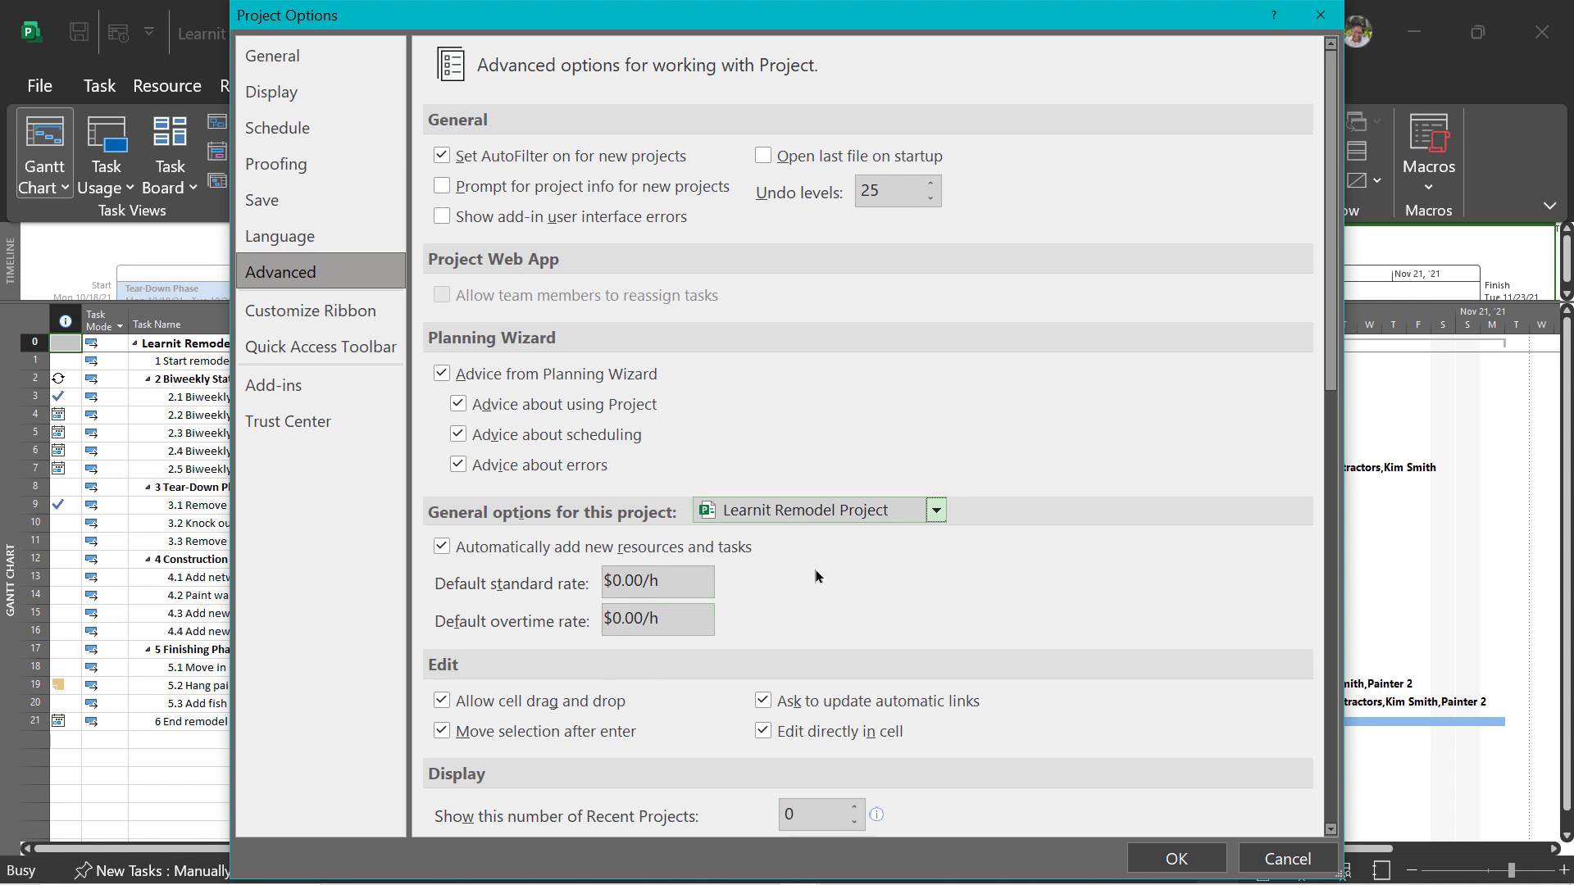
Review the Advanced options for editing, recent projects, display and cross project linking
scroll(812, 573, down, 3)
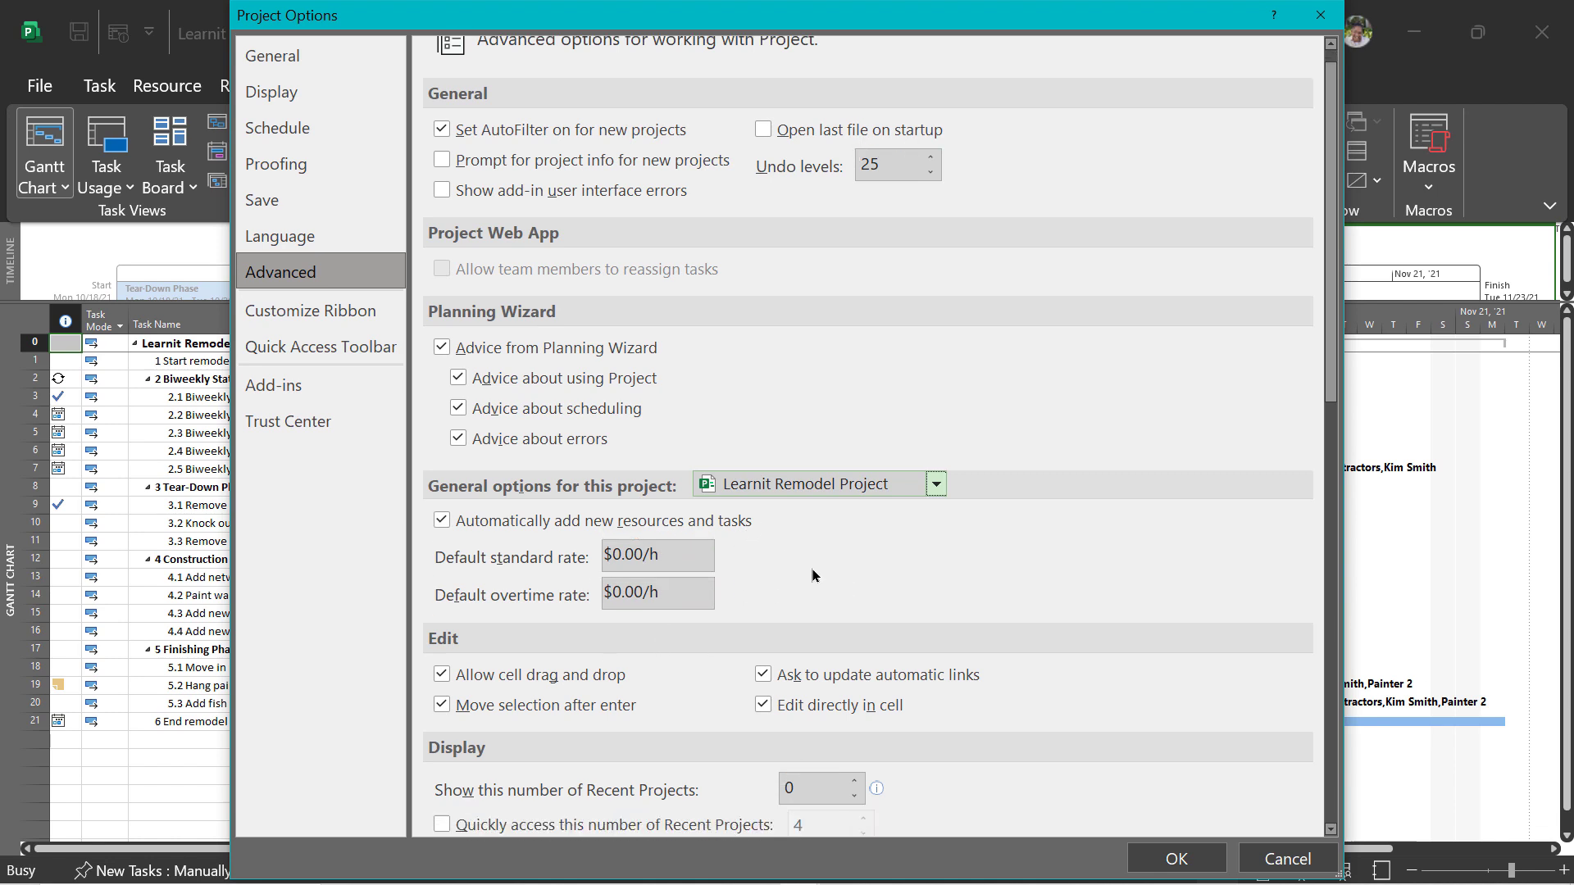
scroll(814, 574, down, 3)
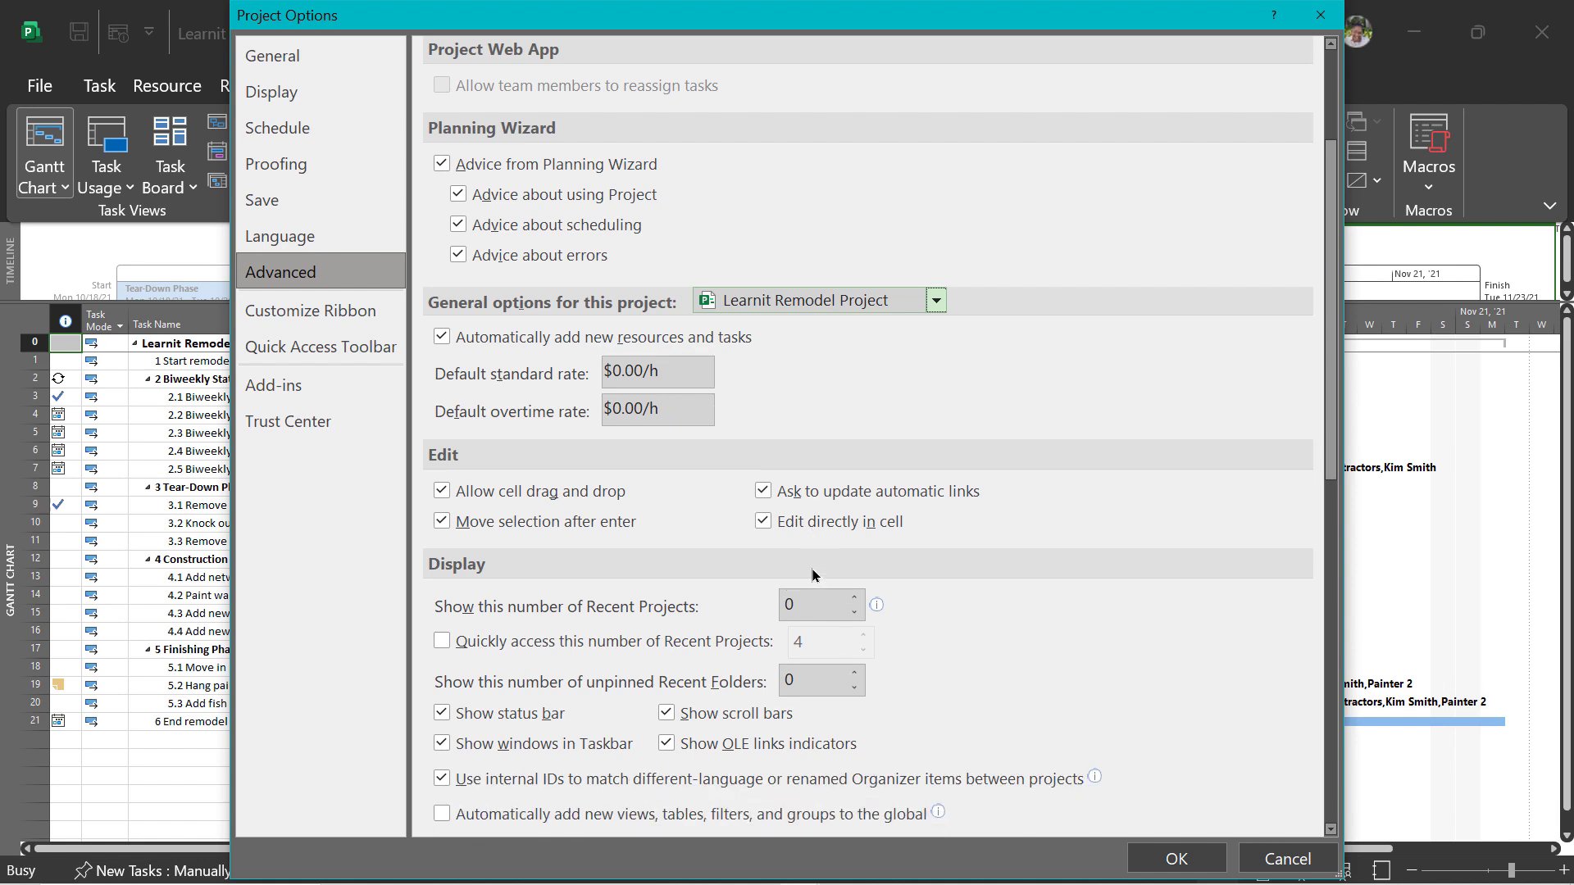
scroll(811, 568, down, 1)
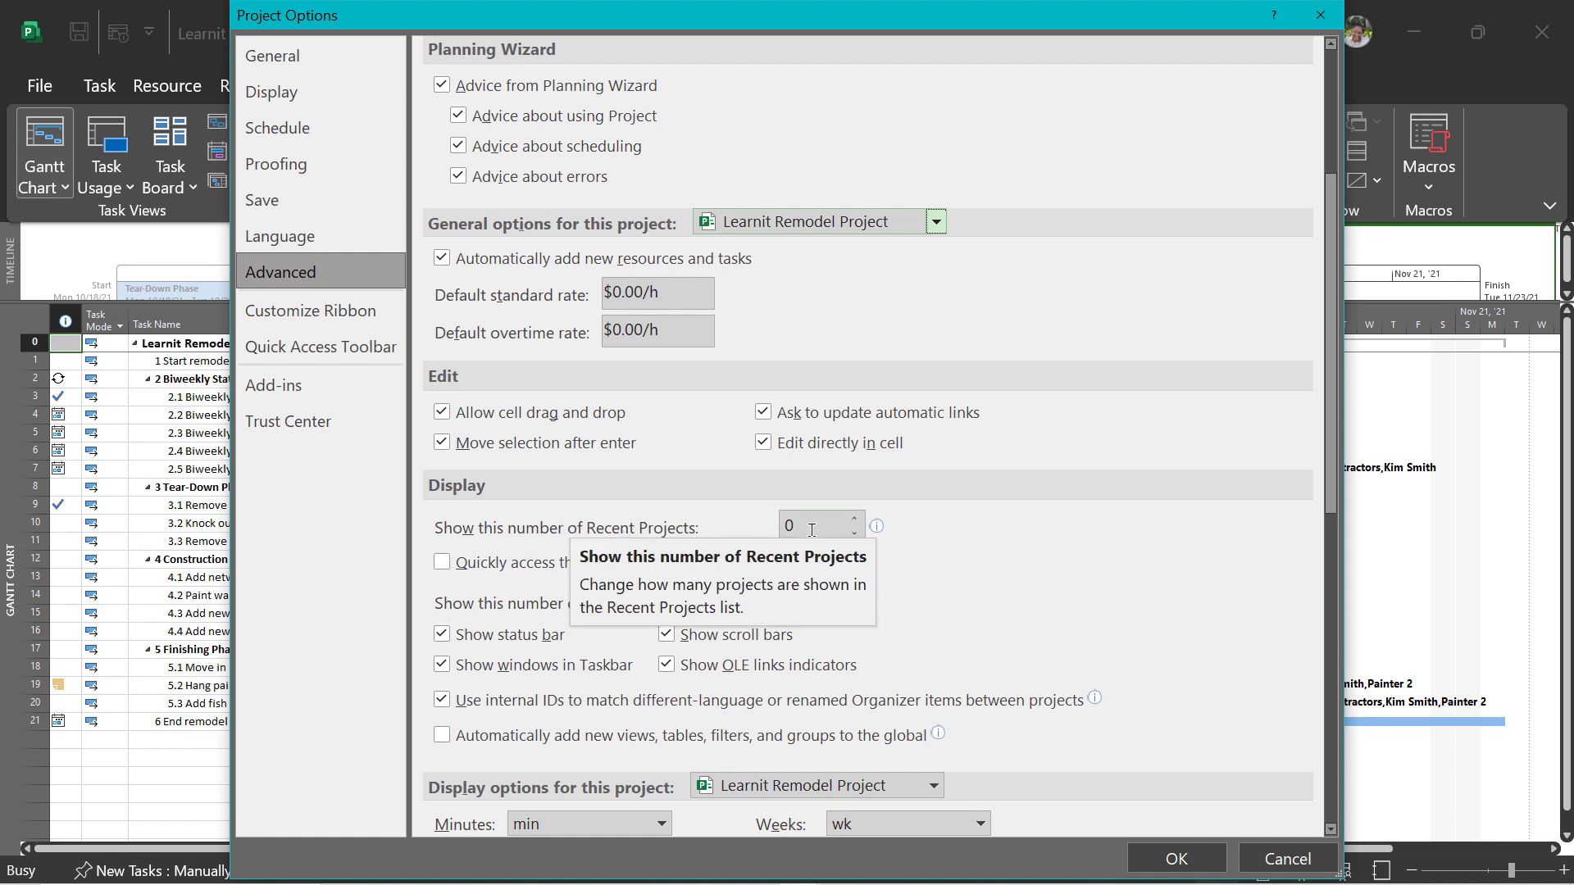
scroll(890, 595, down, 3)
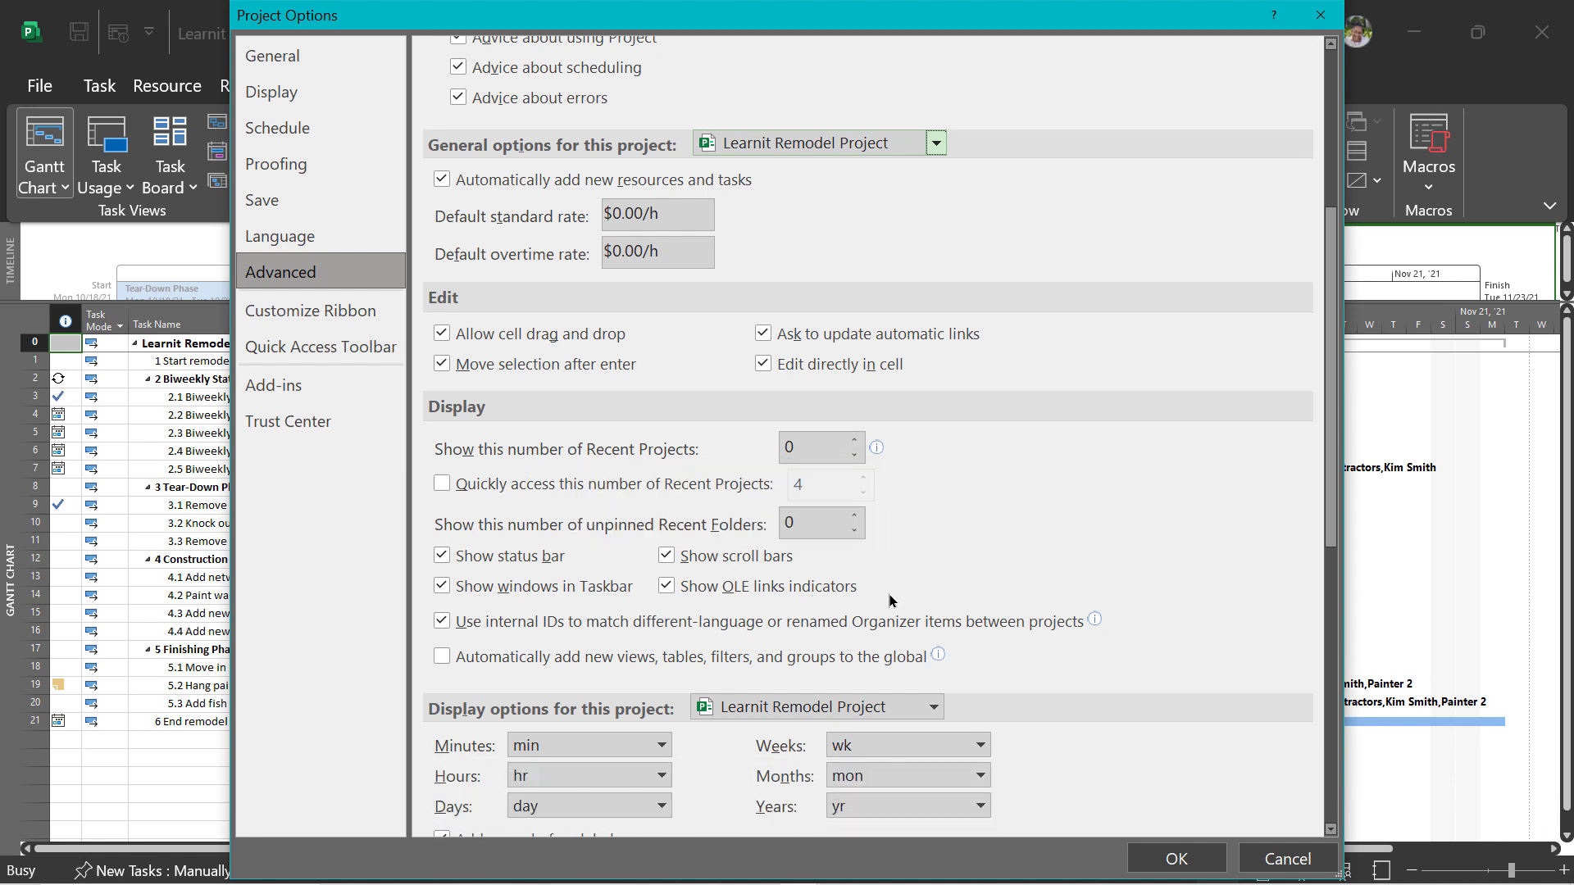
scroll(887, 600, down, 1)
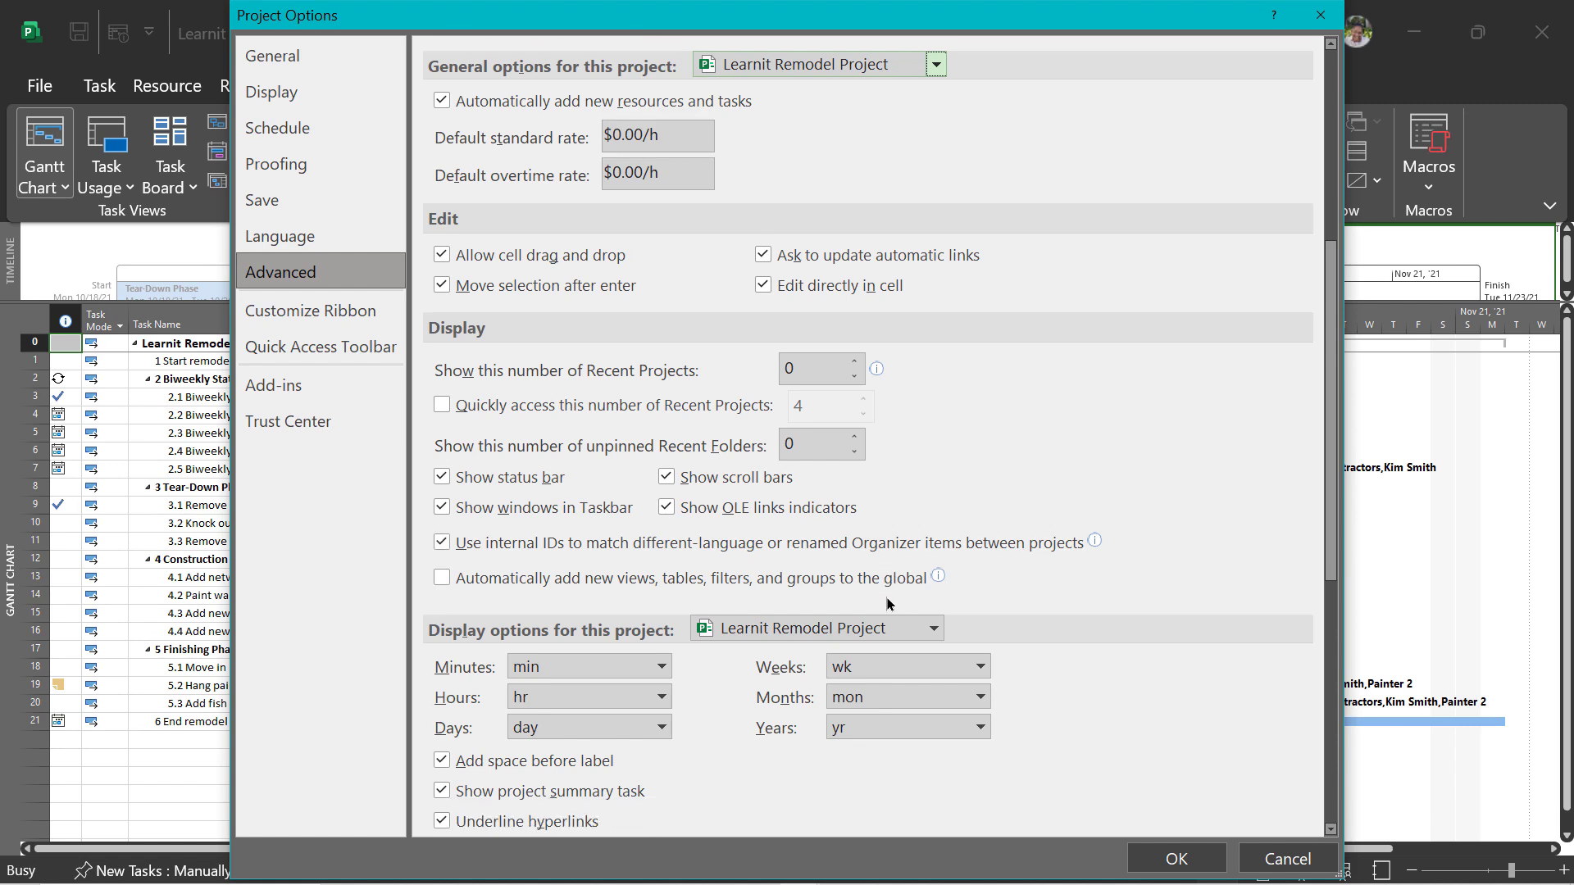
scroll(887, 604, down, 1)
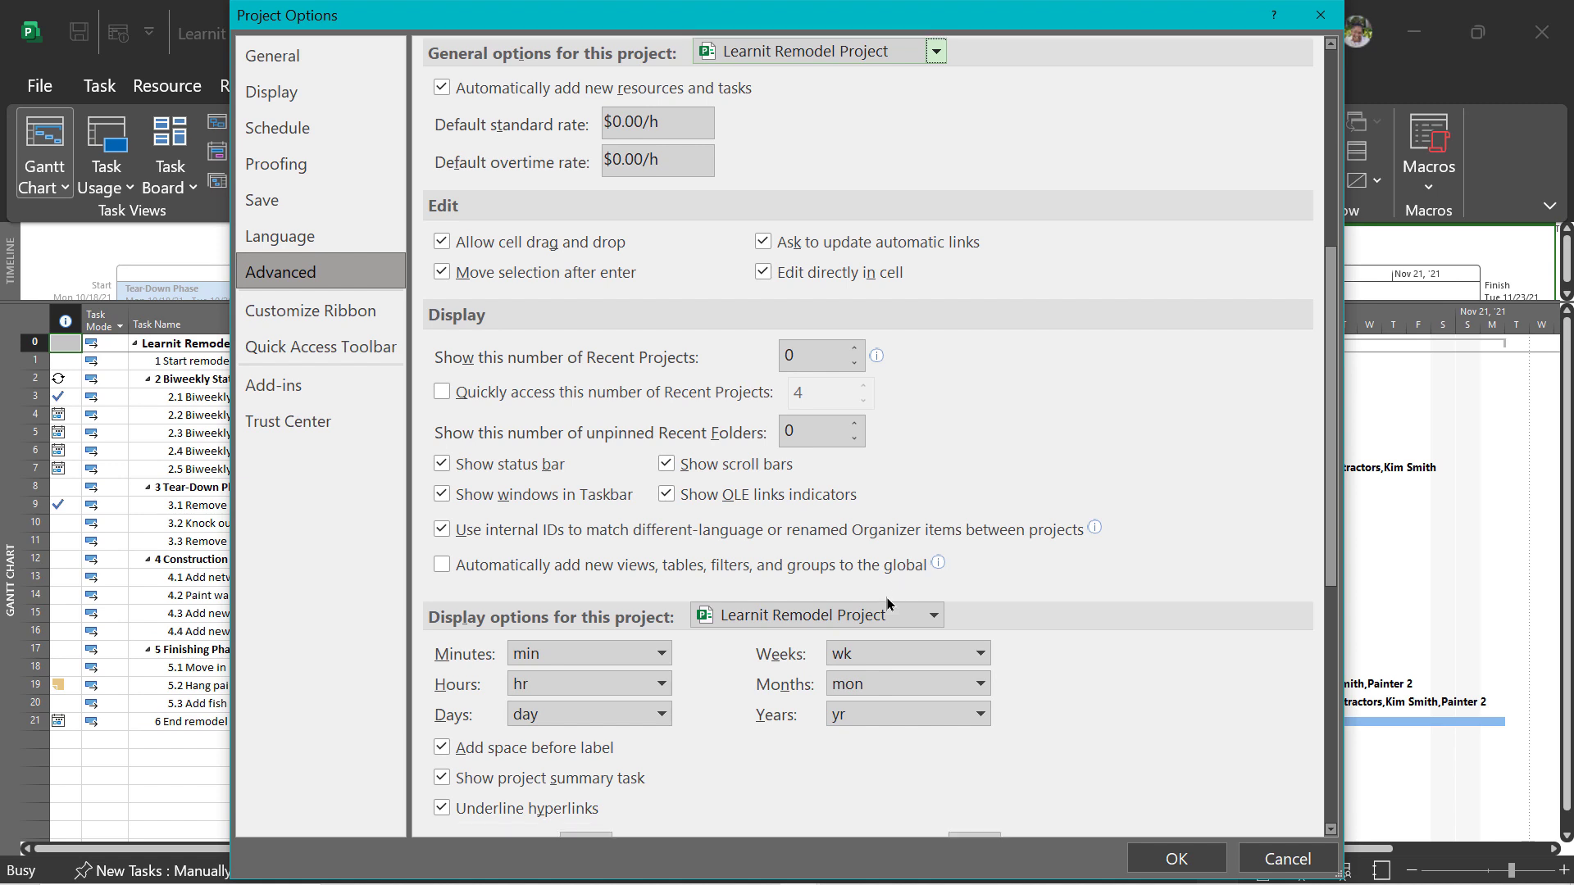
scroll(888, 604, down, 2)
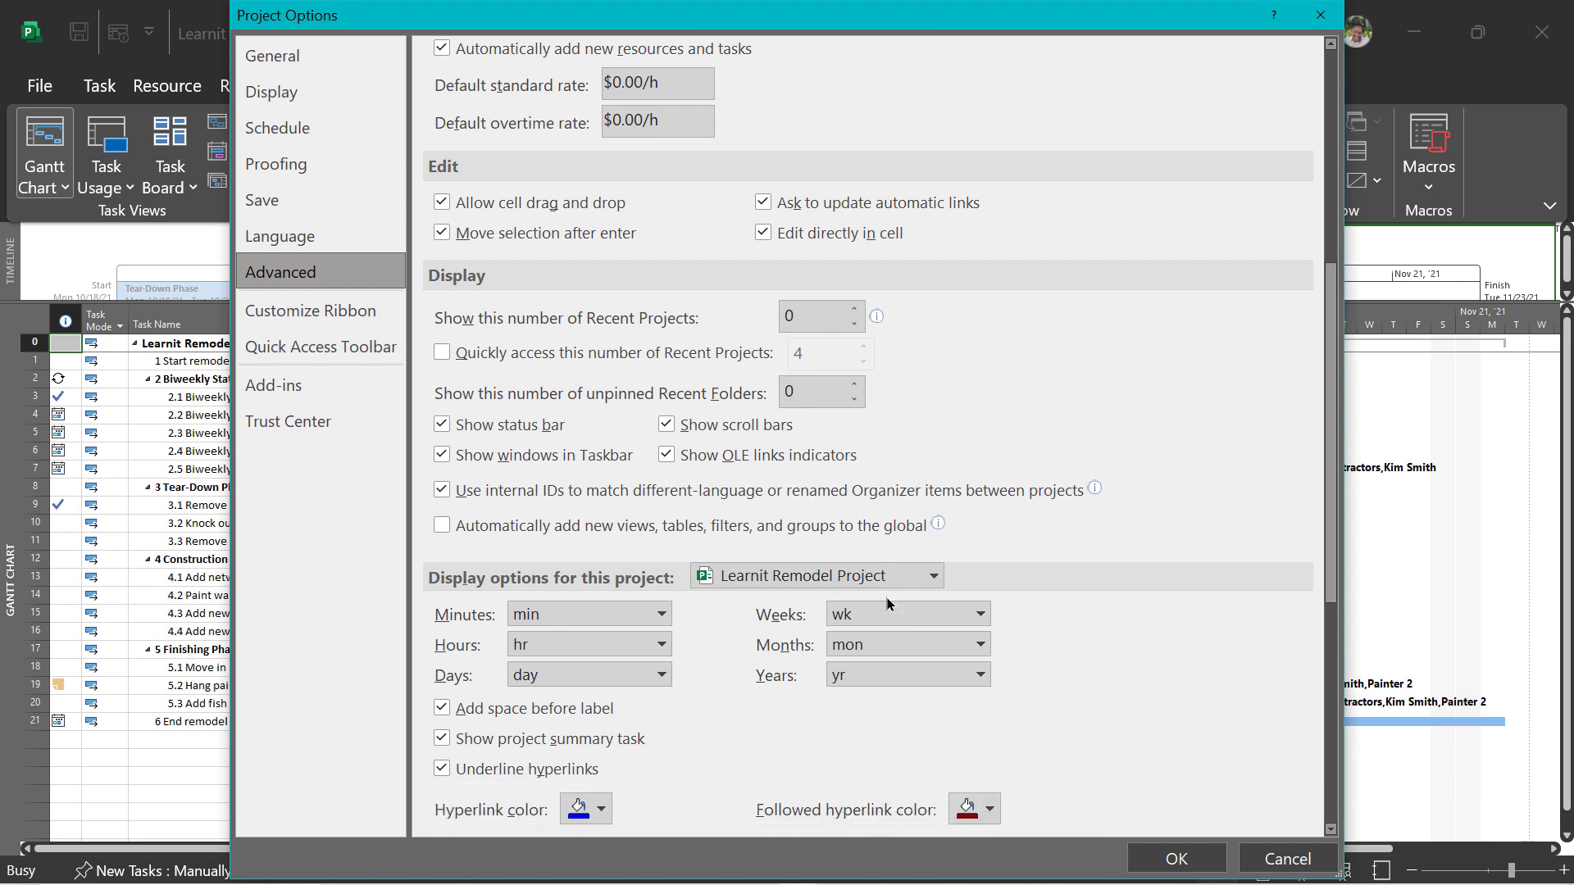
scroll(887, 604, down, 1)
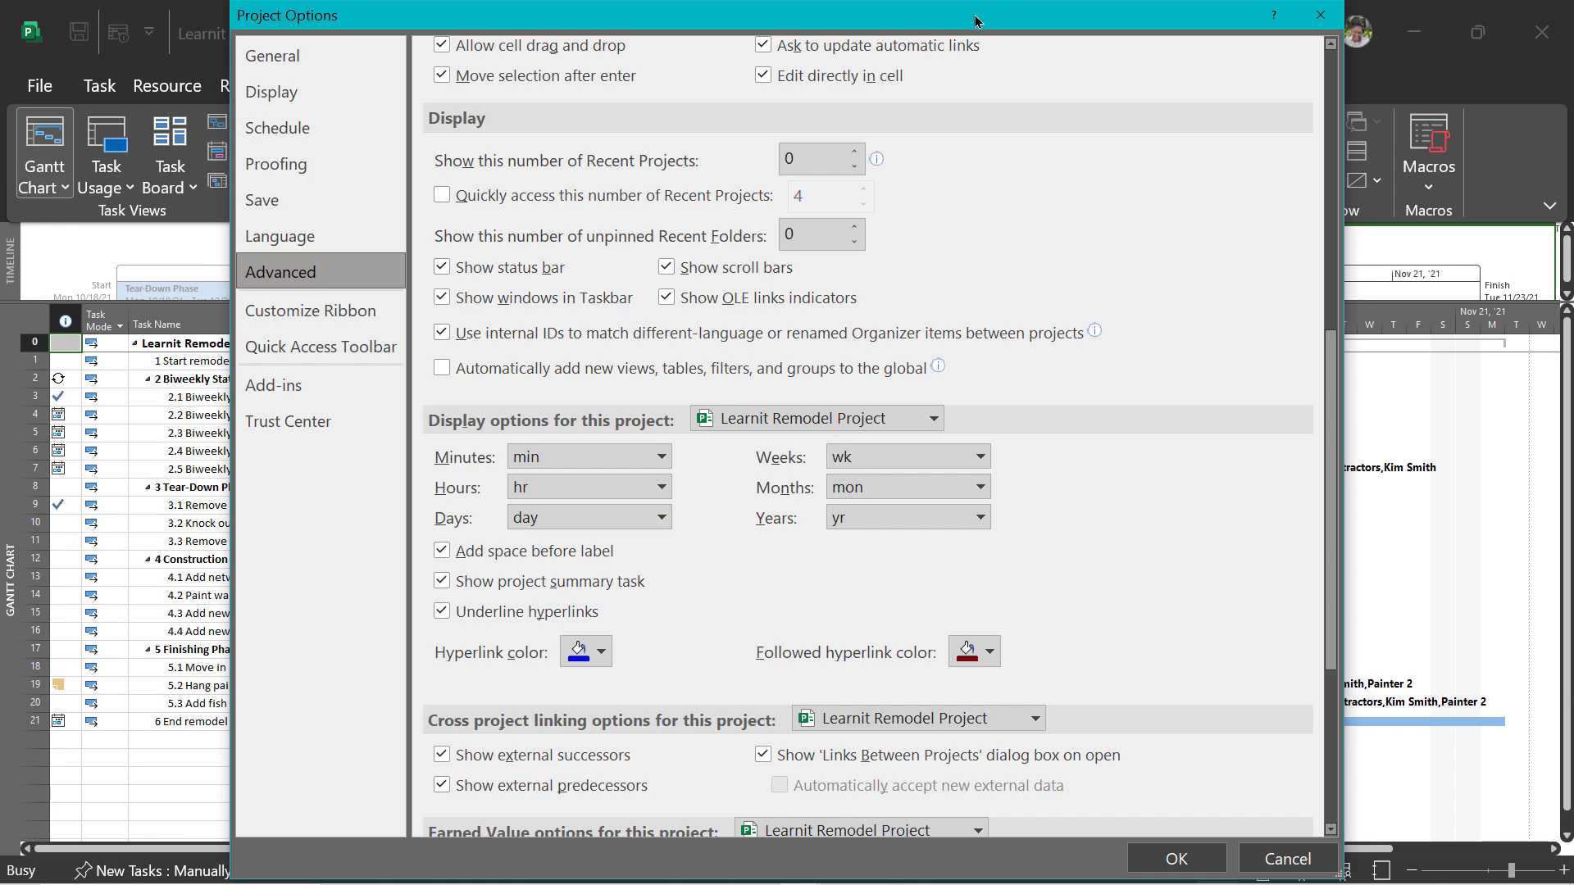
Apply the display options to All New Projects and enable showing the project summary task
drag(965, 26, 971, 57)
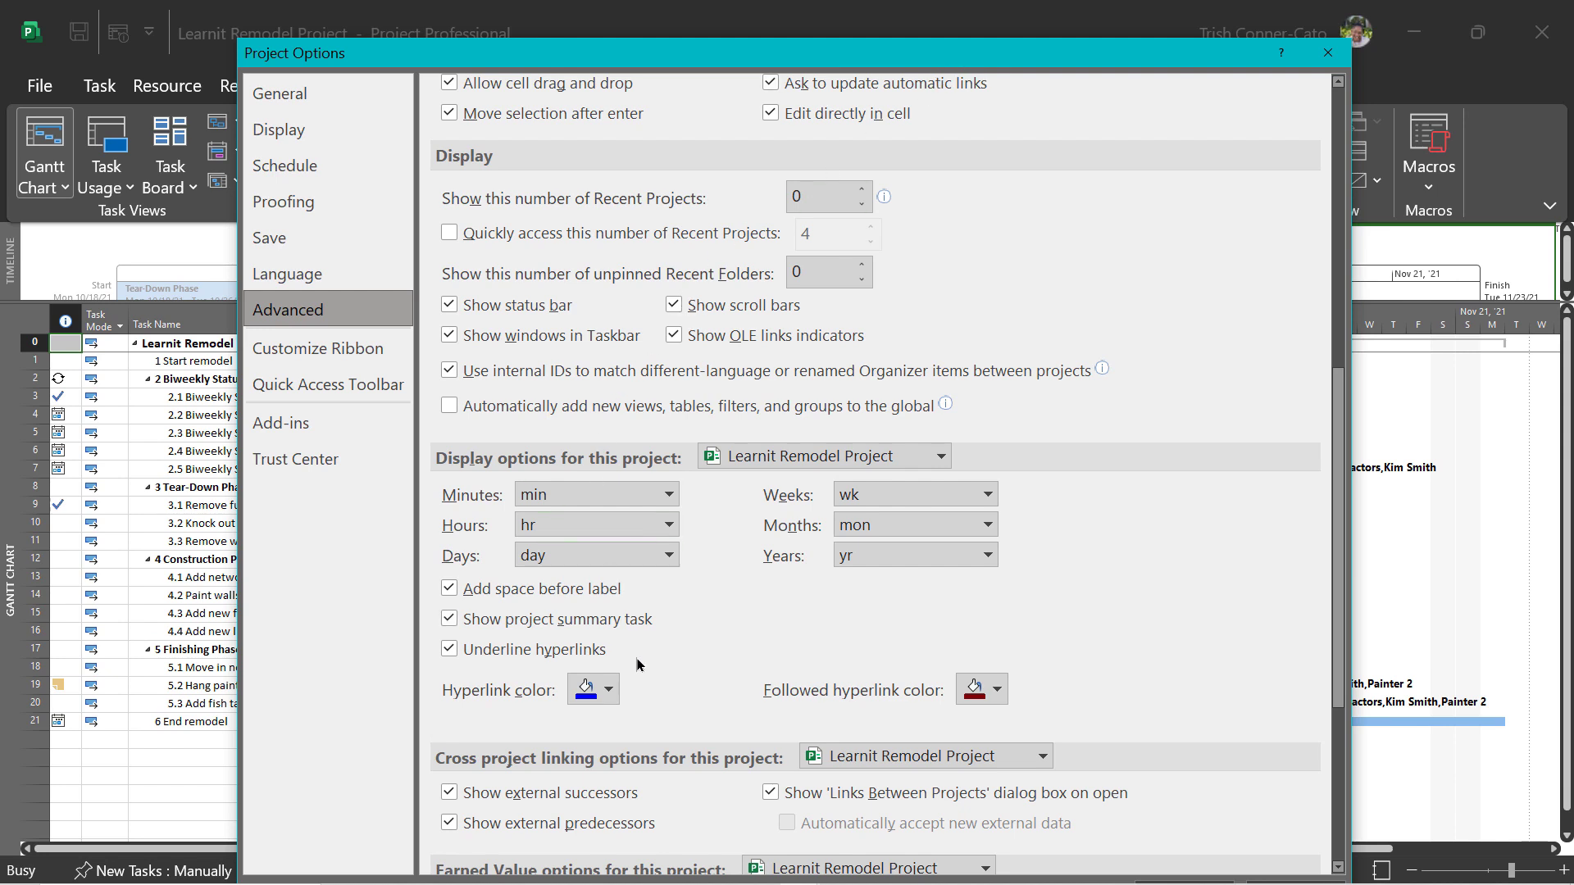
click(941, 458)
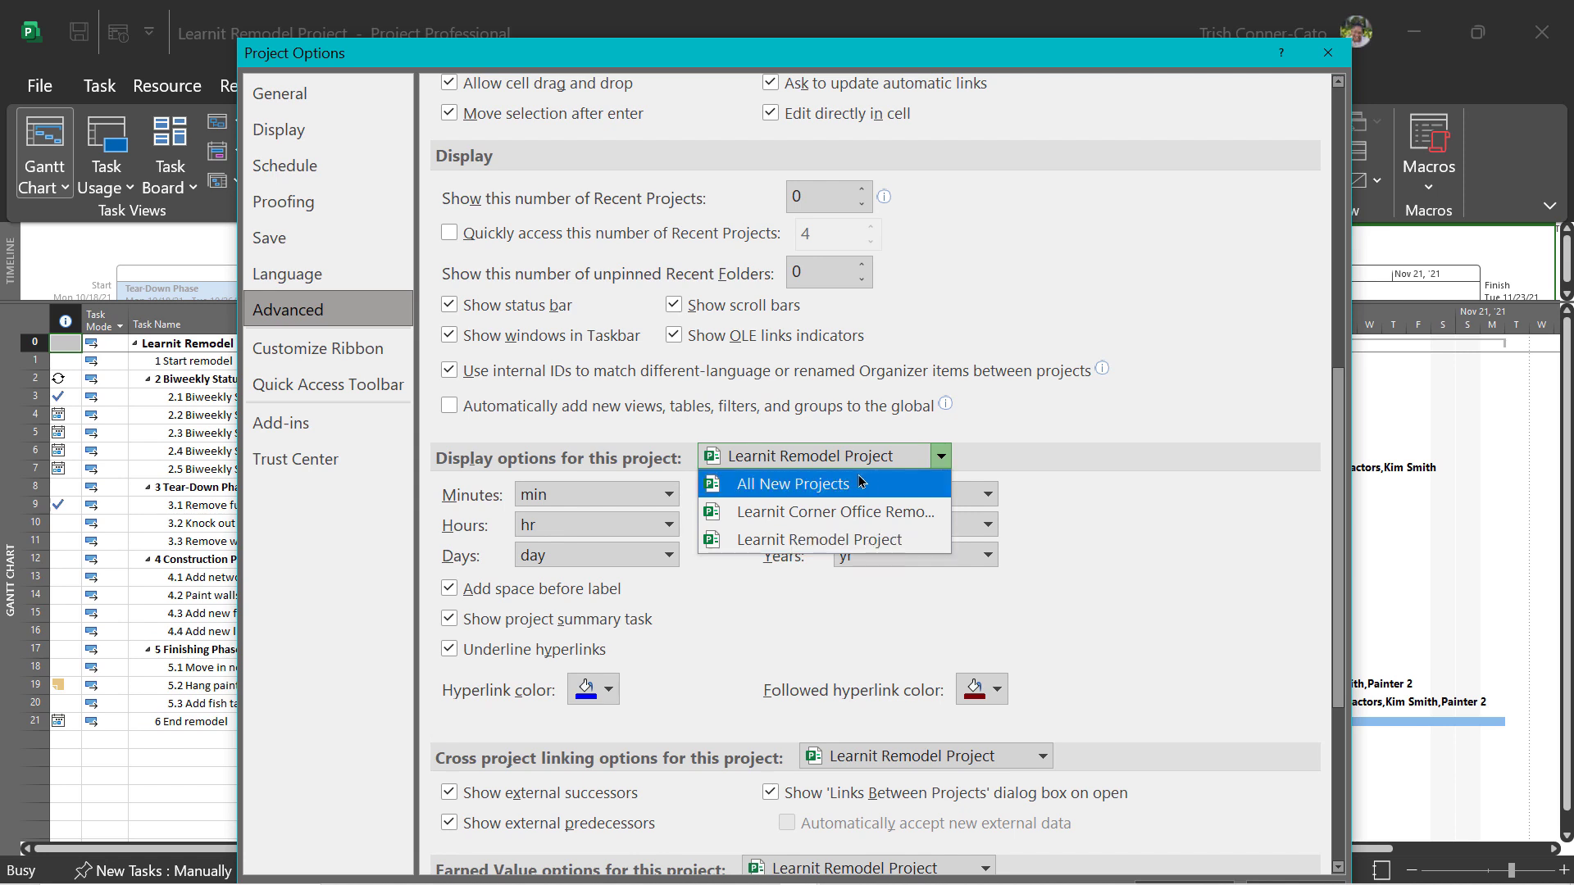
click(764, 484)
click(451, 623)
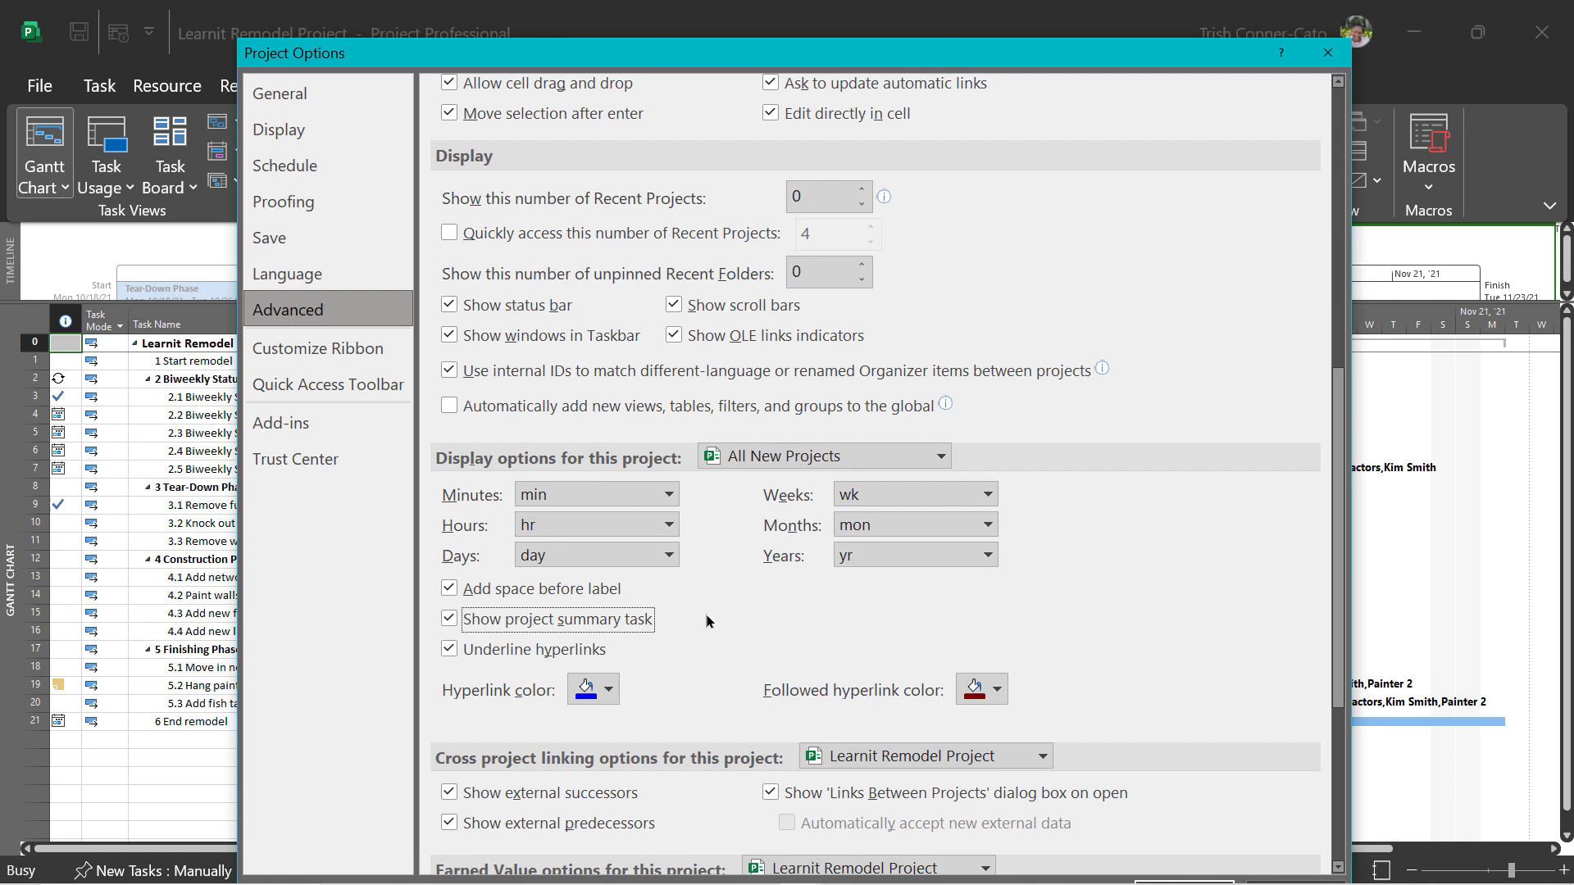
Review the cross project linking, earned value and calculation options, and accept the changes made in the Advanced project options
scroll(651, 608, down, 4)
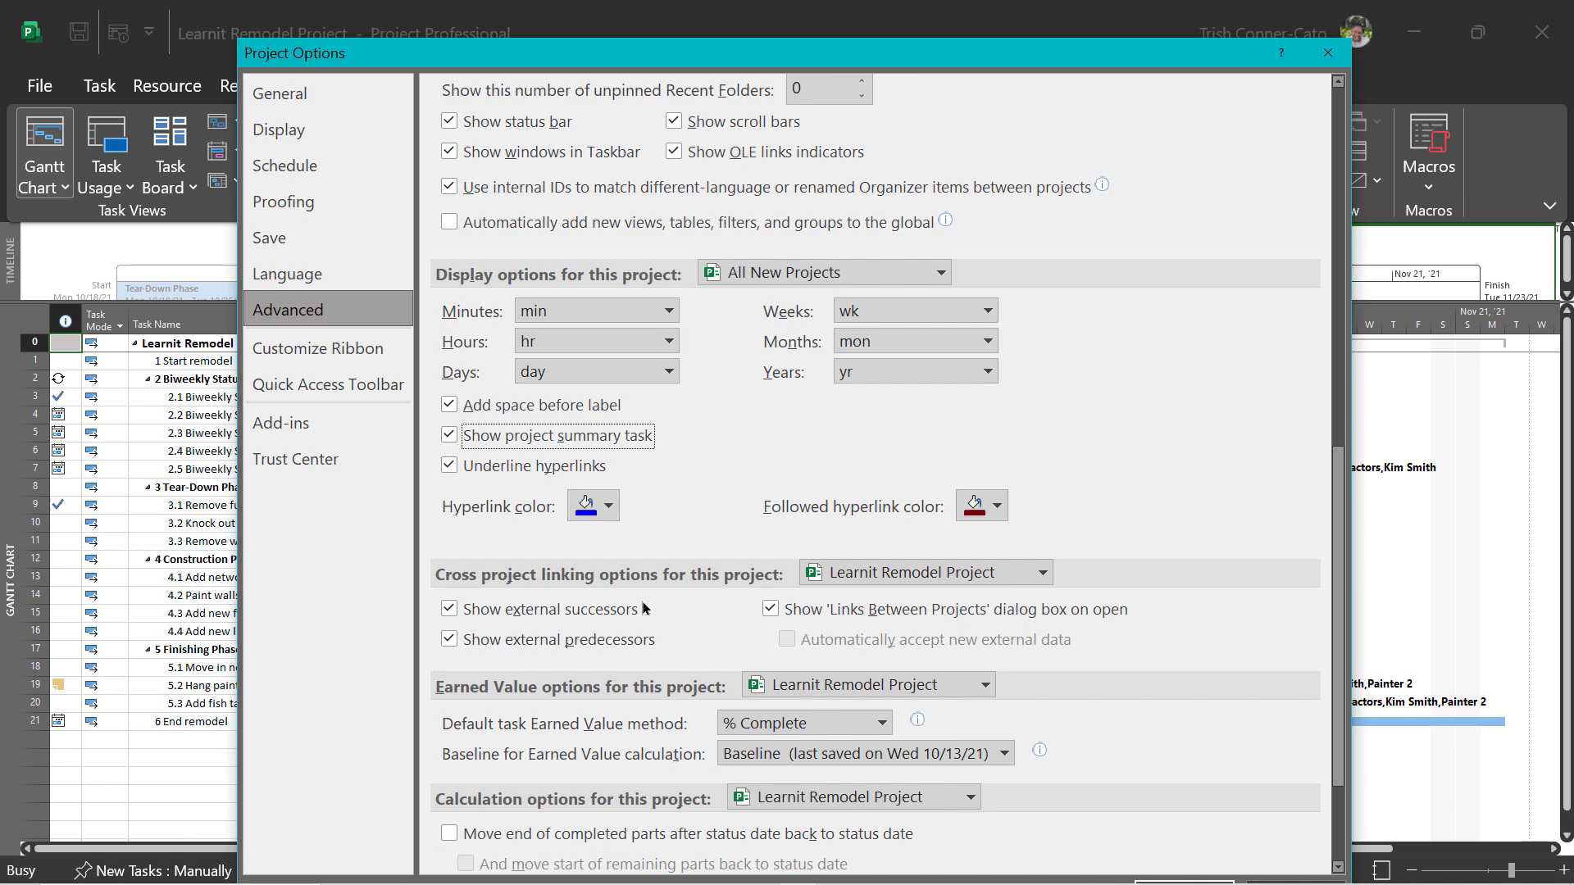
scroll(648, 605, down, 1)
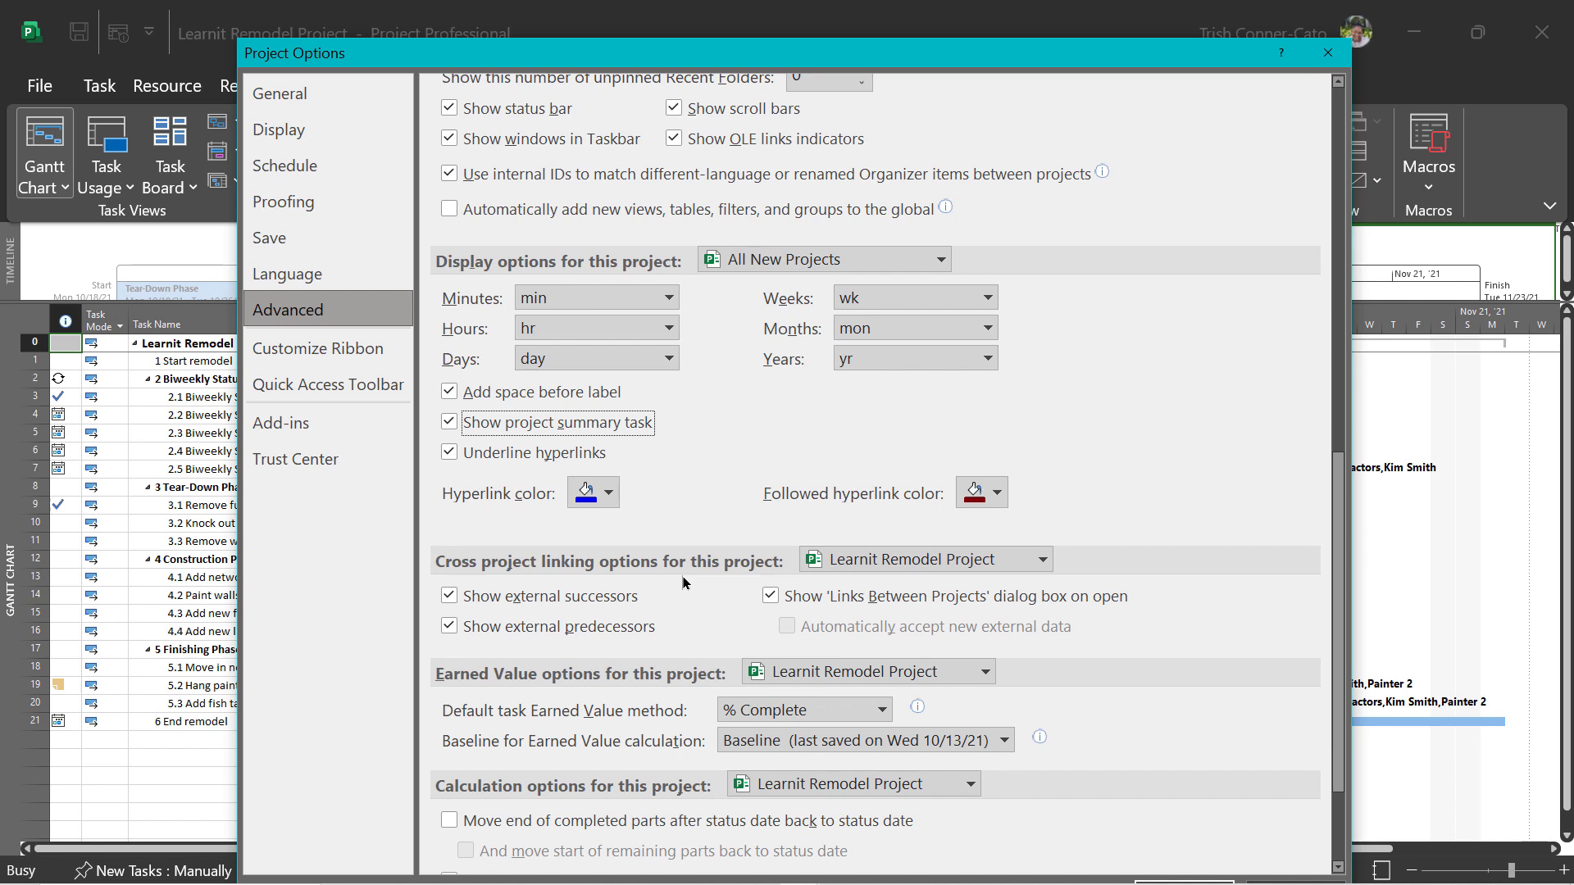
scroll(681, 577, down, 3)
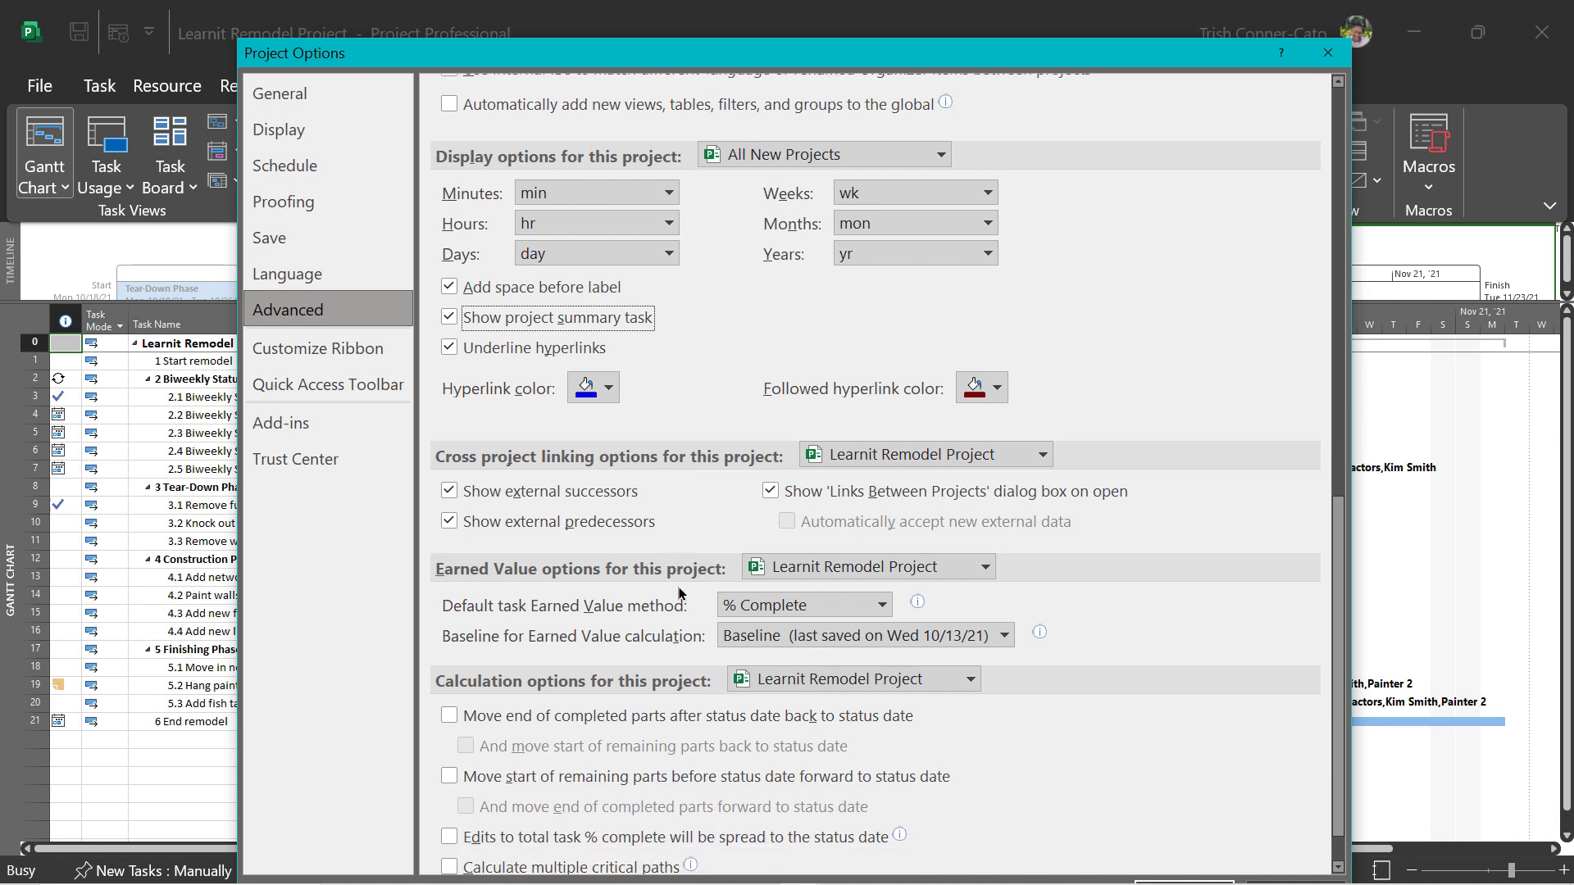
scroll(678, 591, down, 2)
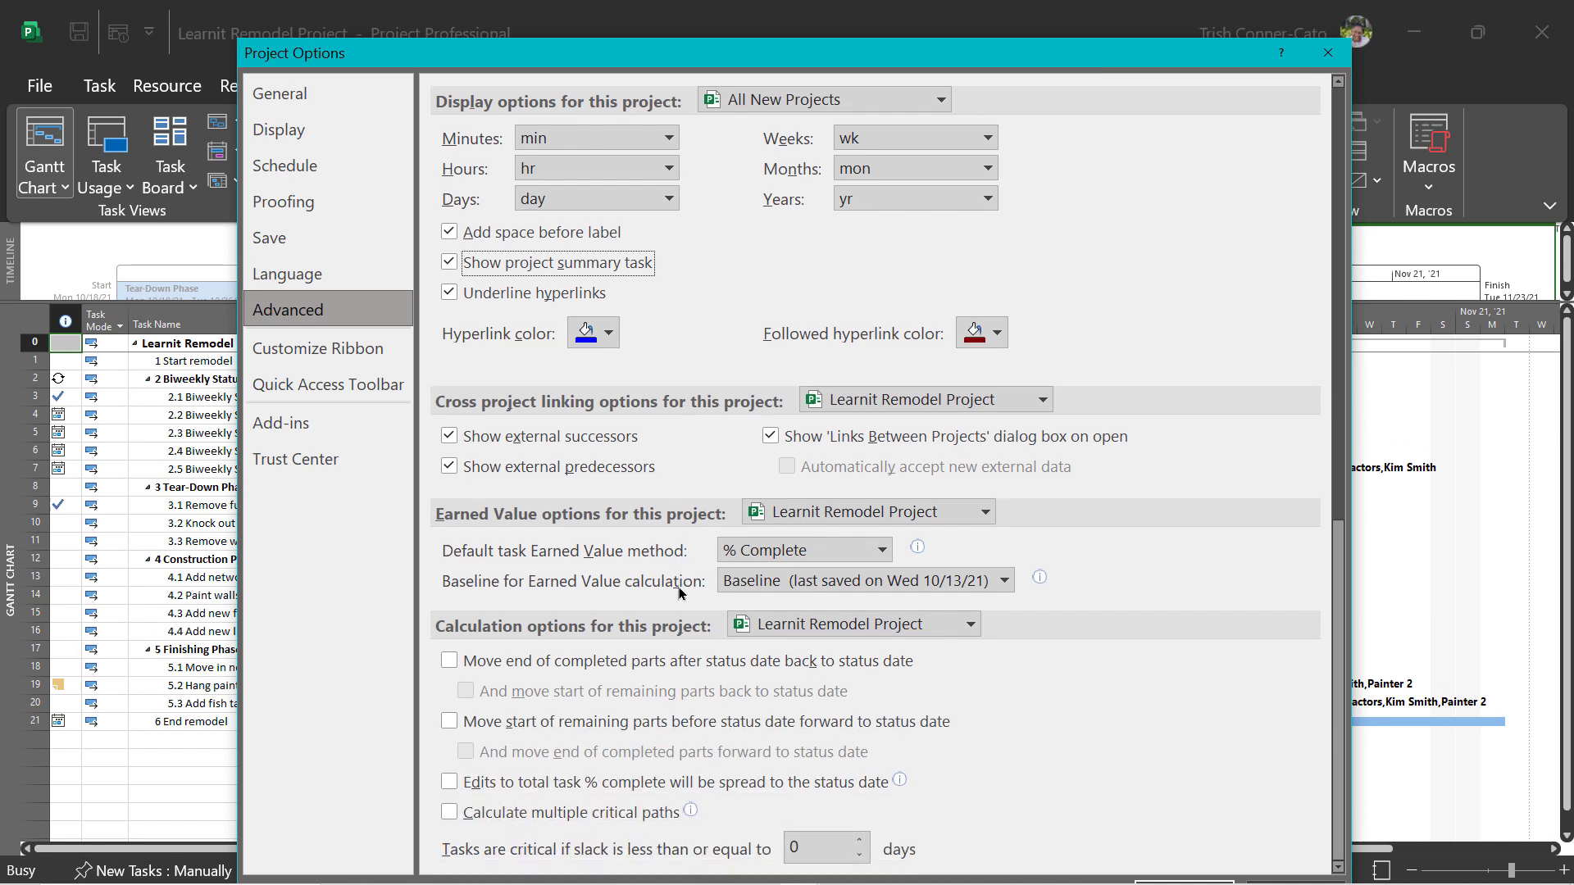
scroll(679, 590, up, 4)
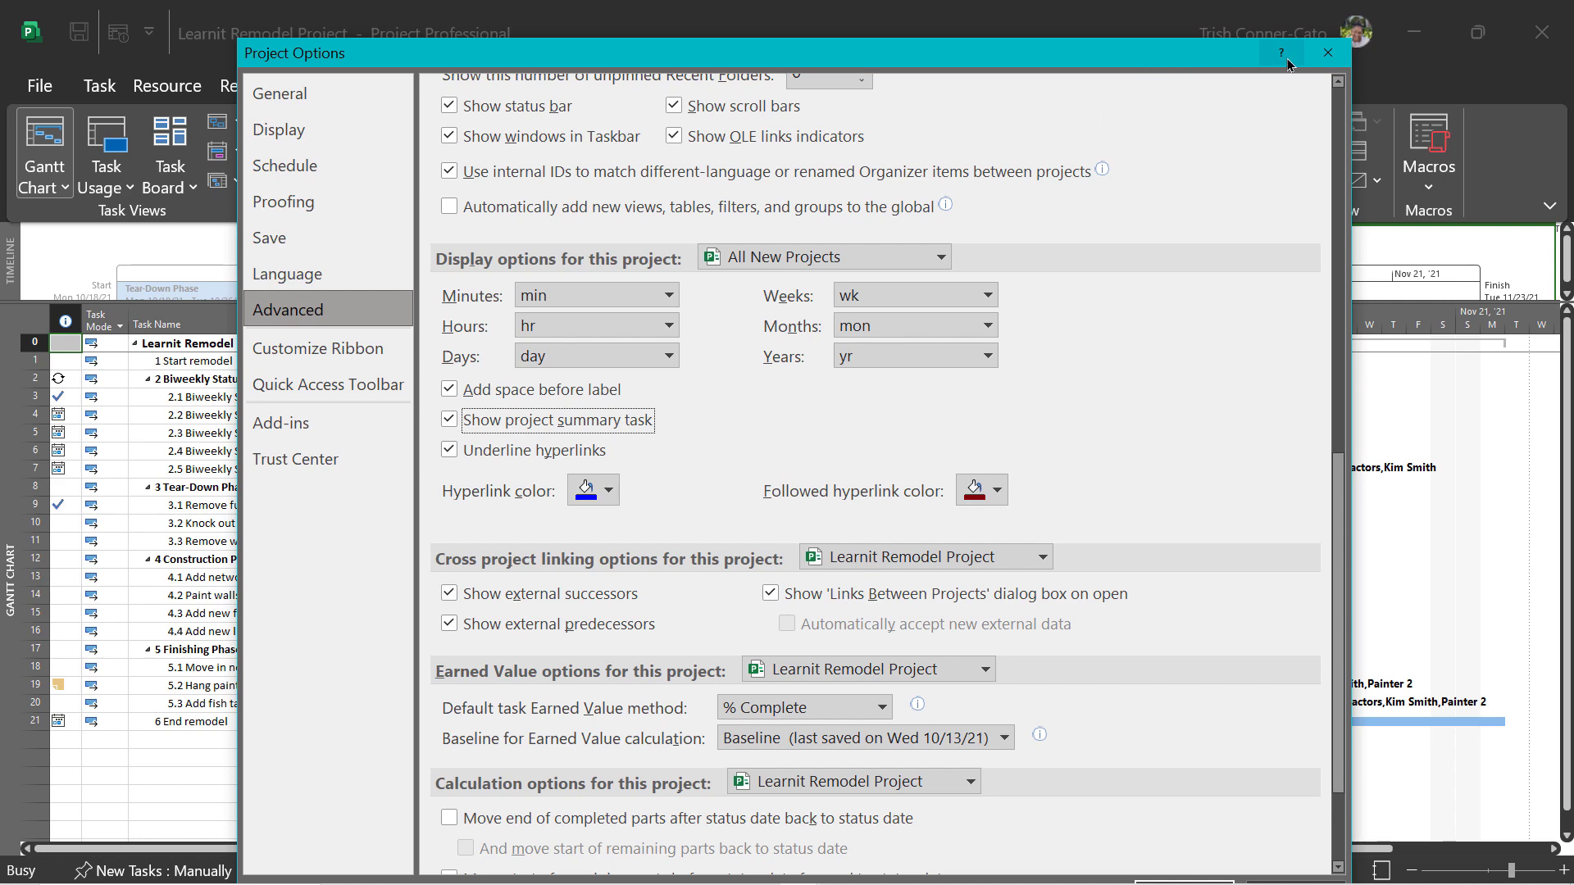
drag(1203, 57, 1204, 20)
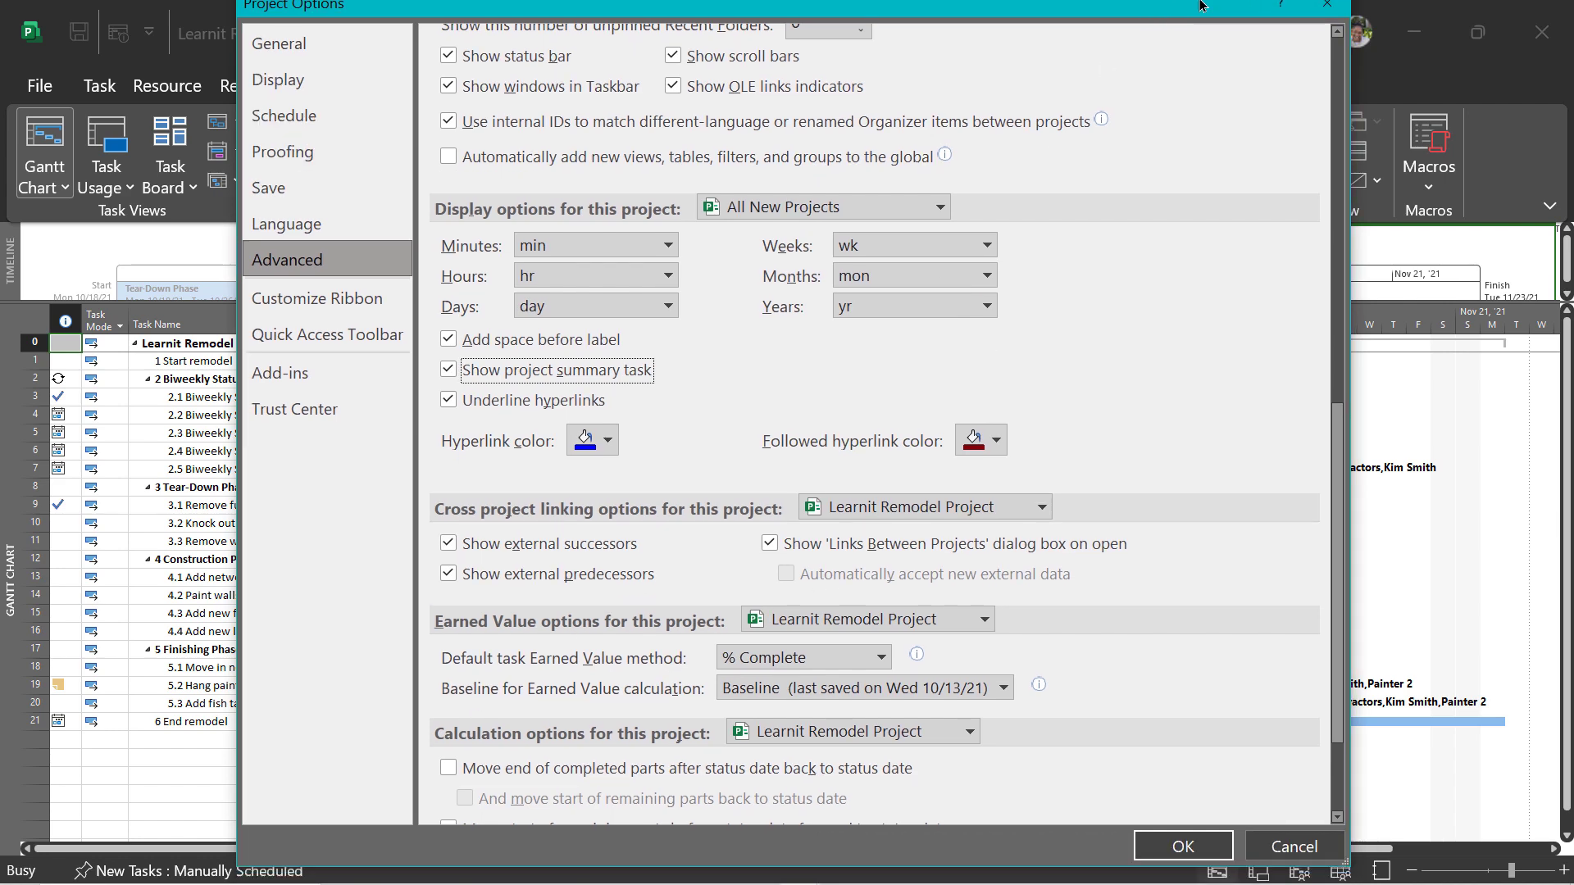
click(1203, 856)
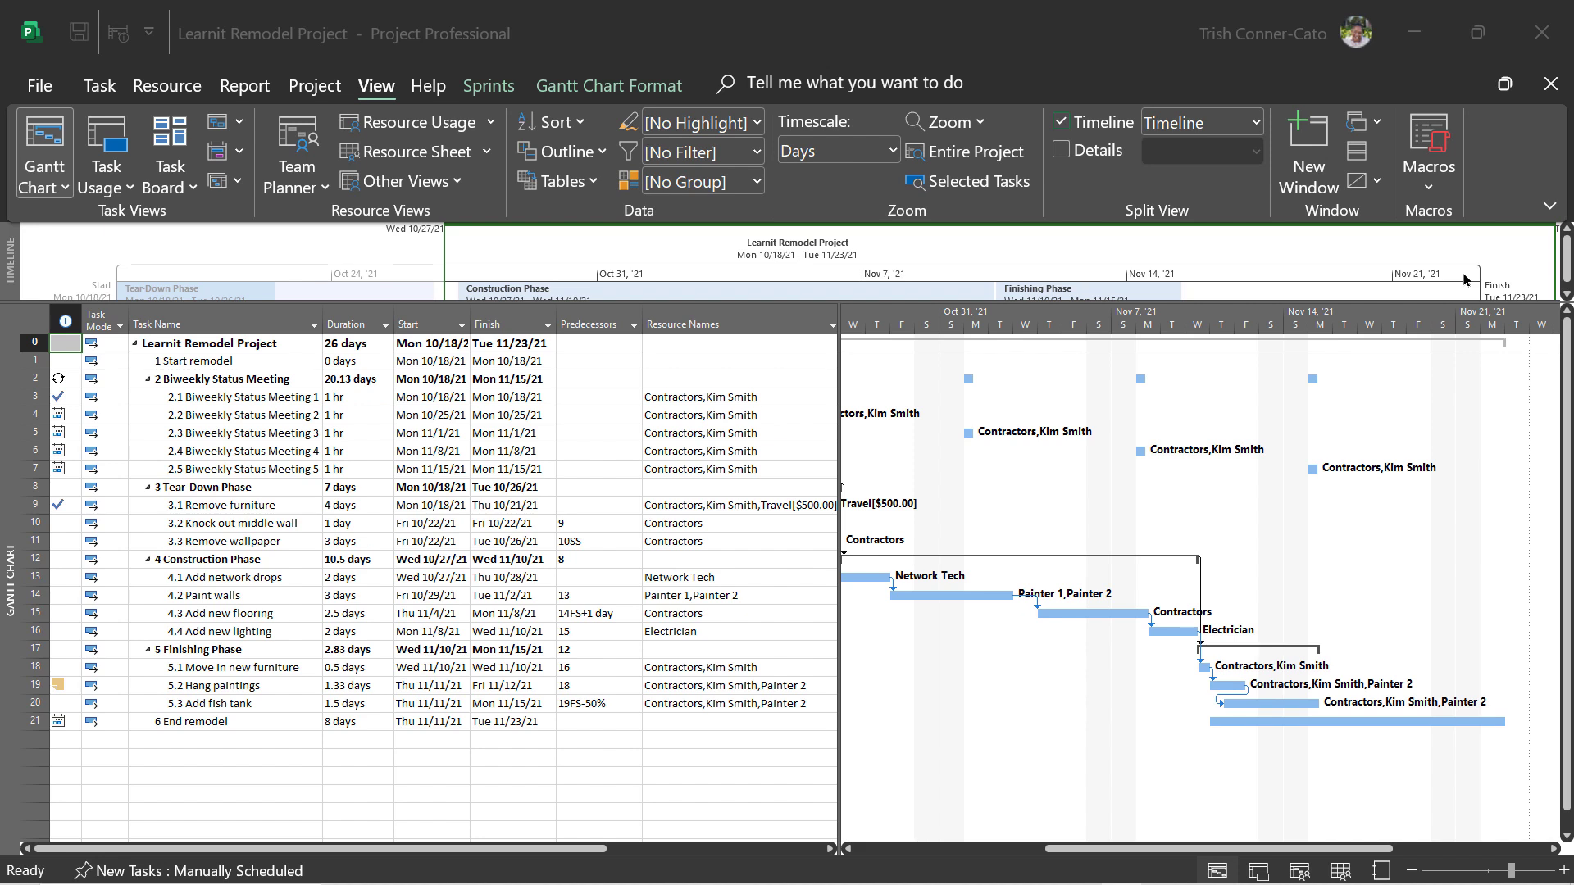
Close the Learnit Corner Office Remodel Project, then close the Learnit Remodel Project and save its changes
click(464, 59)
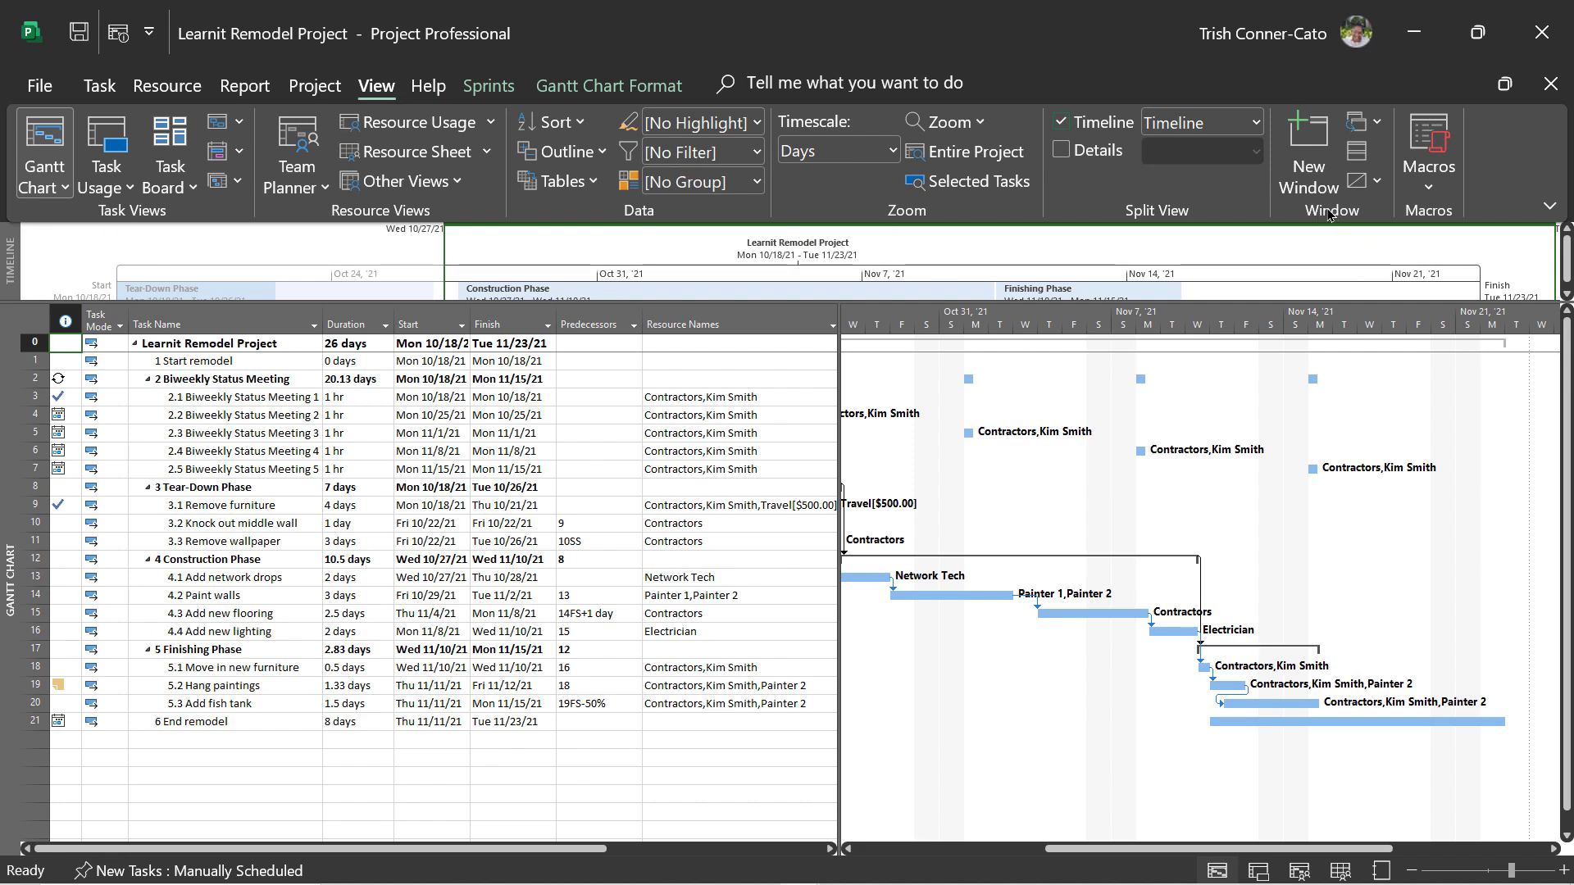
click(1374, 127)
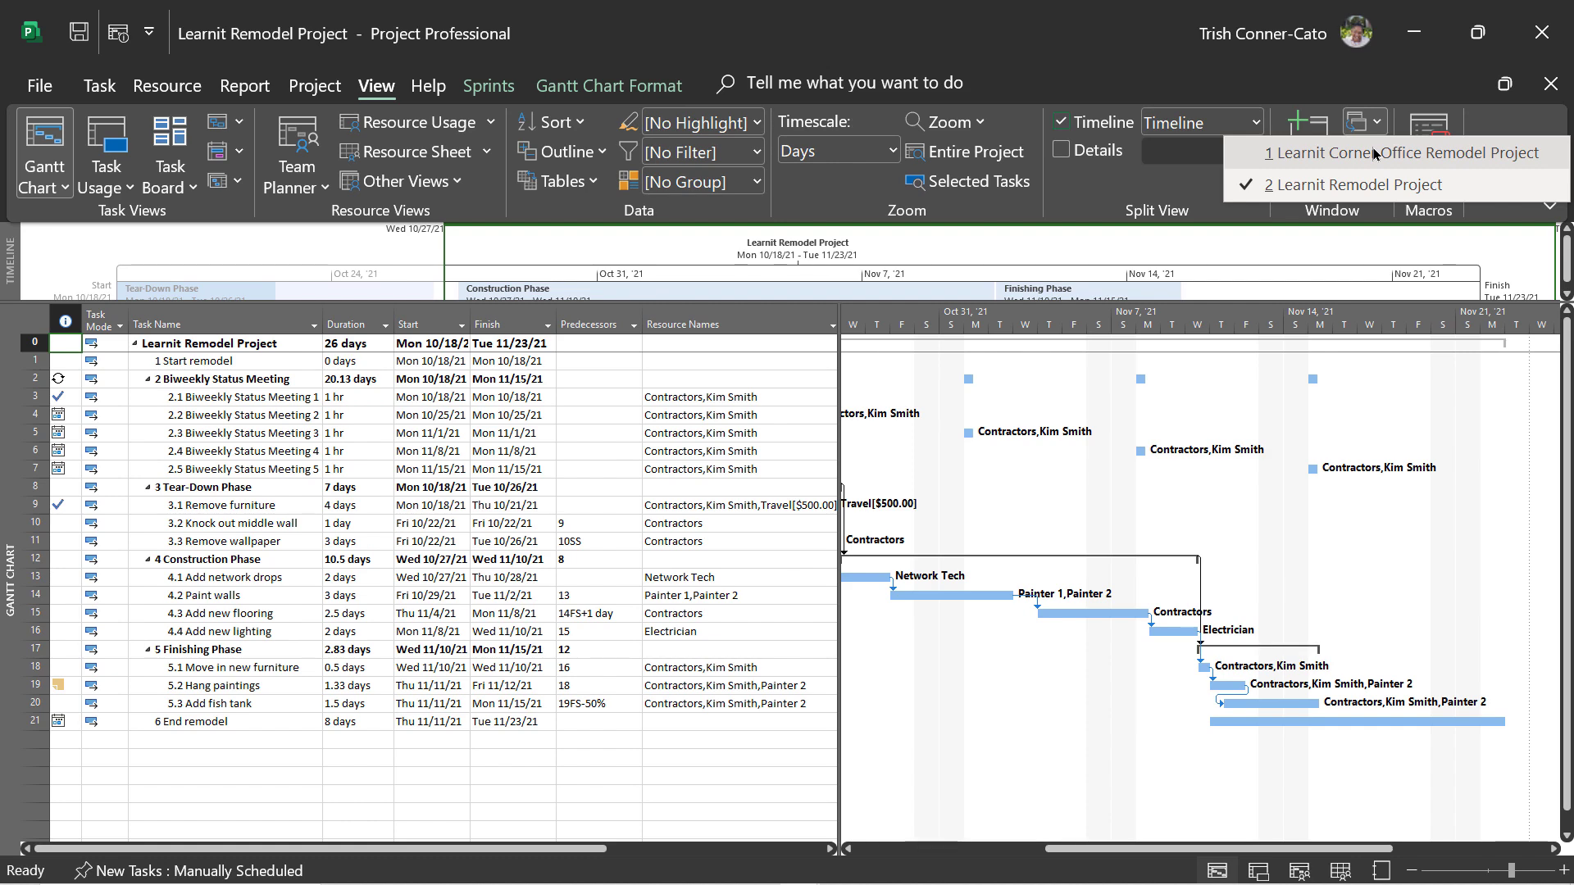
click(1375, 153)
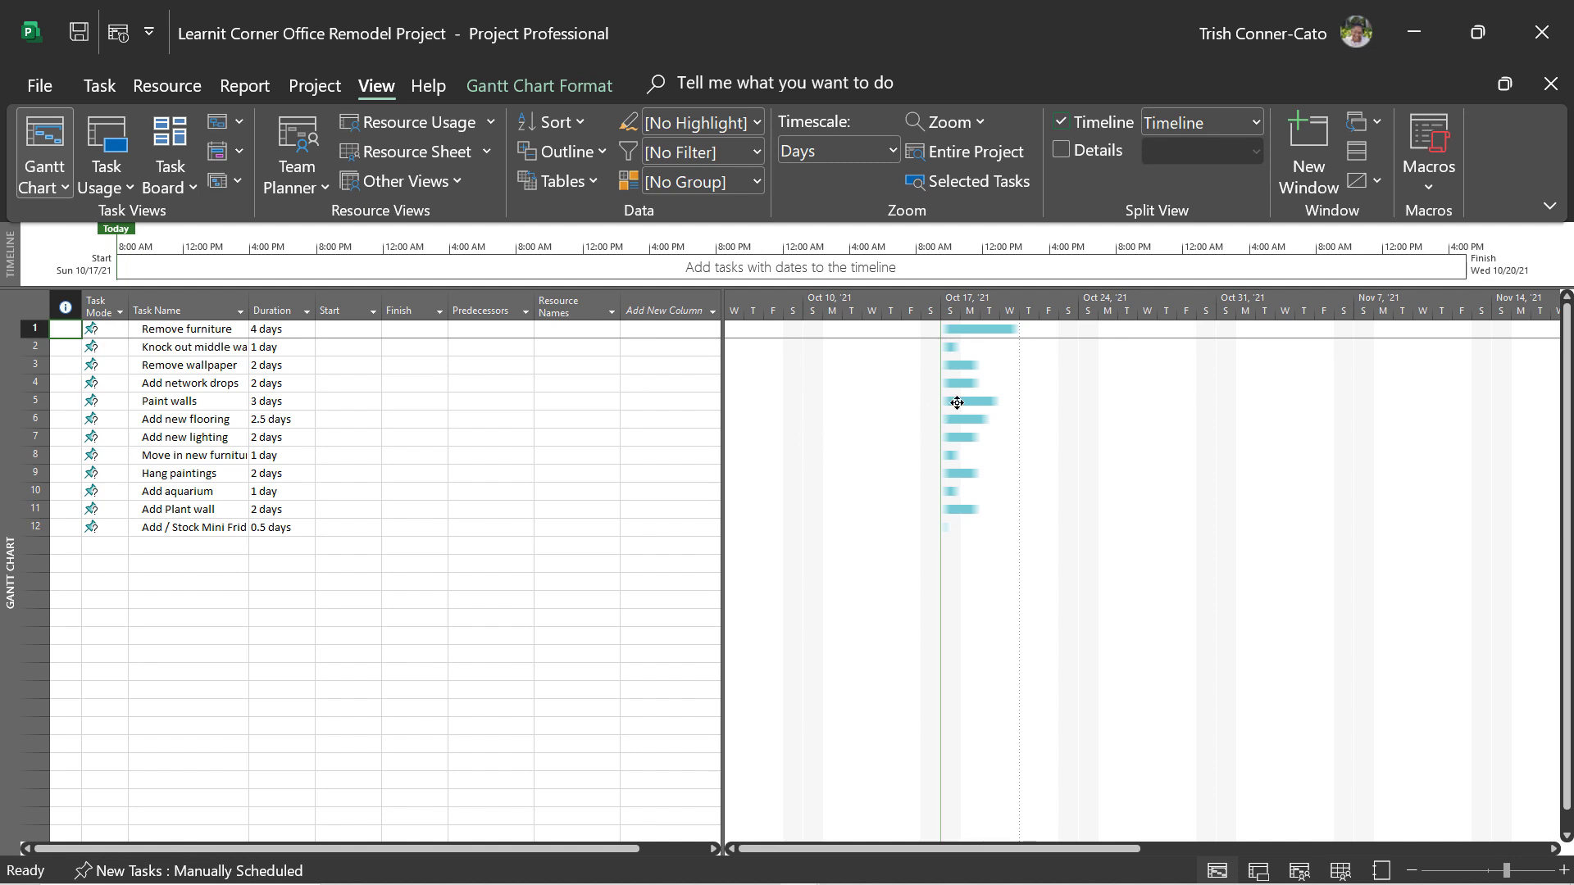
click(1549, 85)
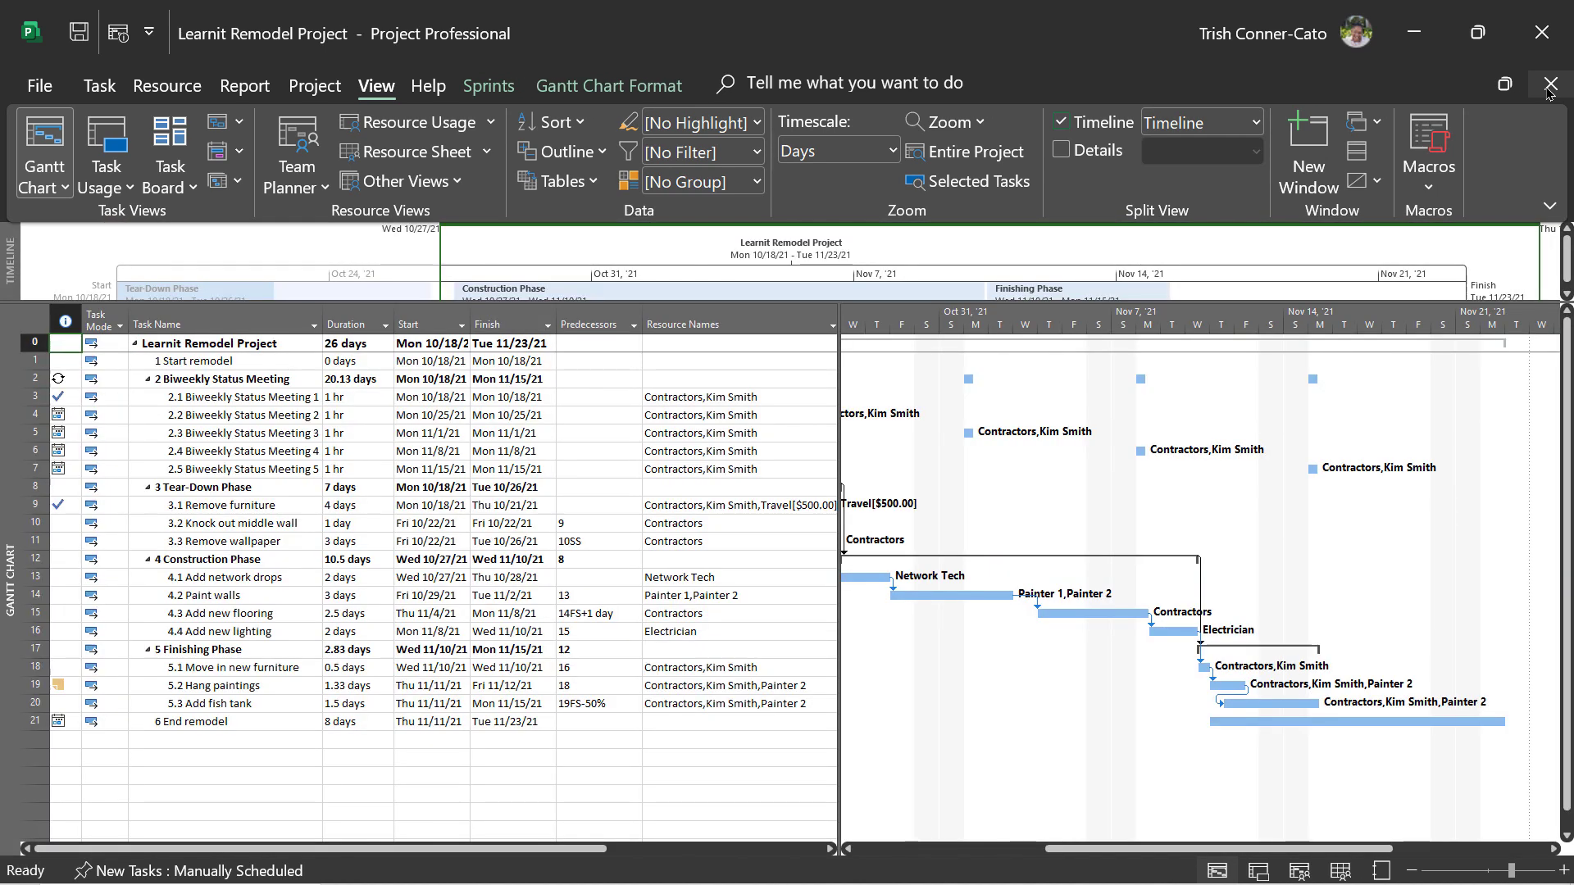
click(1549, 85)
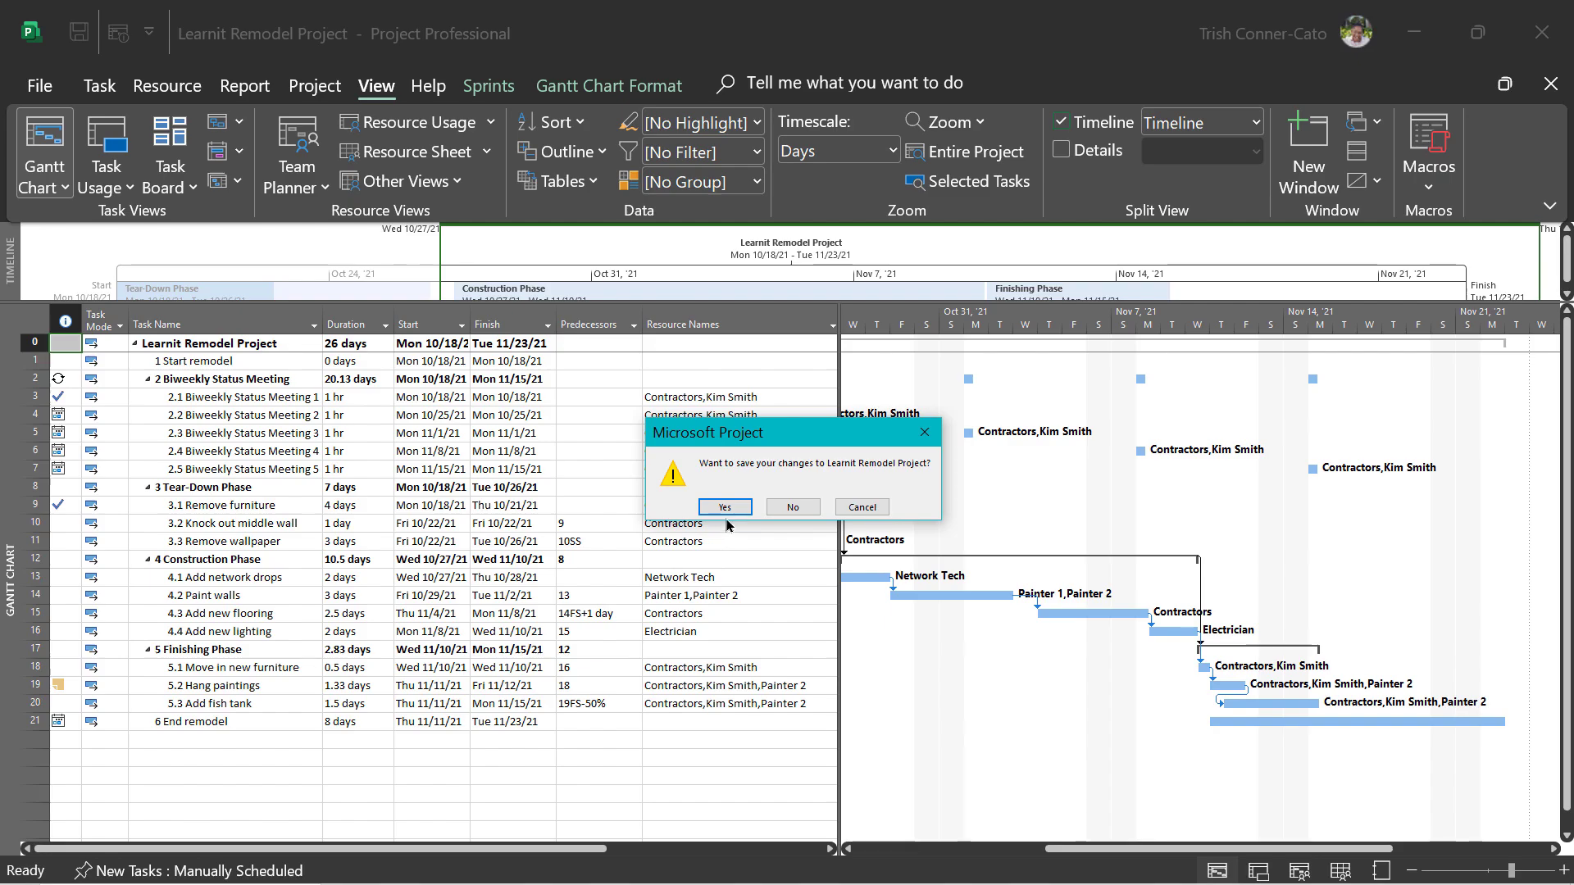
click(722, 506)
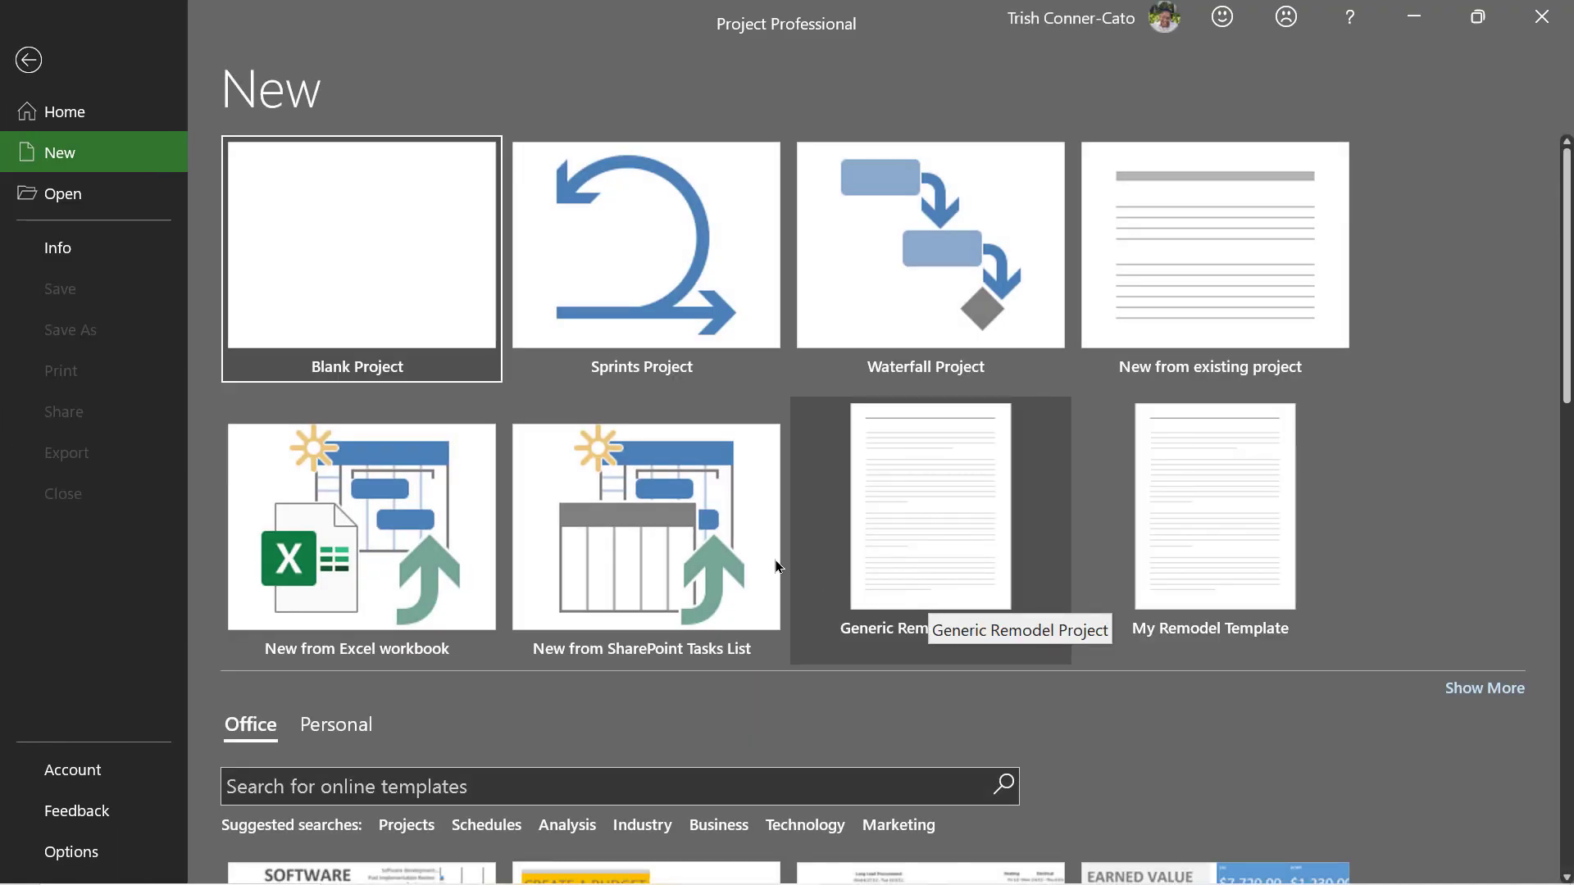
Create a blank project saved as Master Remodel Plan and check its project summary task and Auto Schedule settings
click(374, 251)
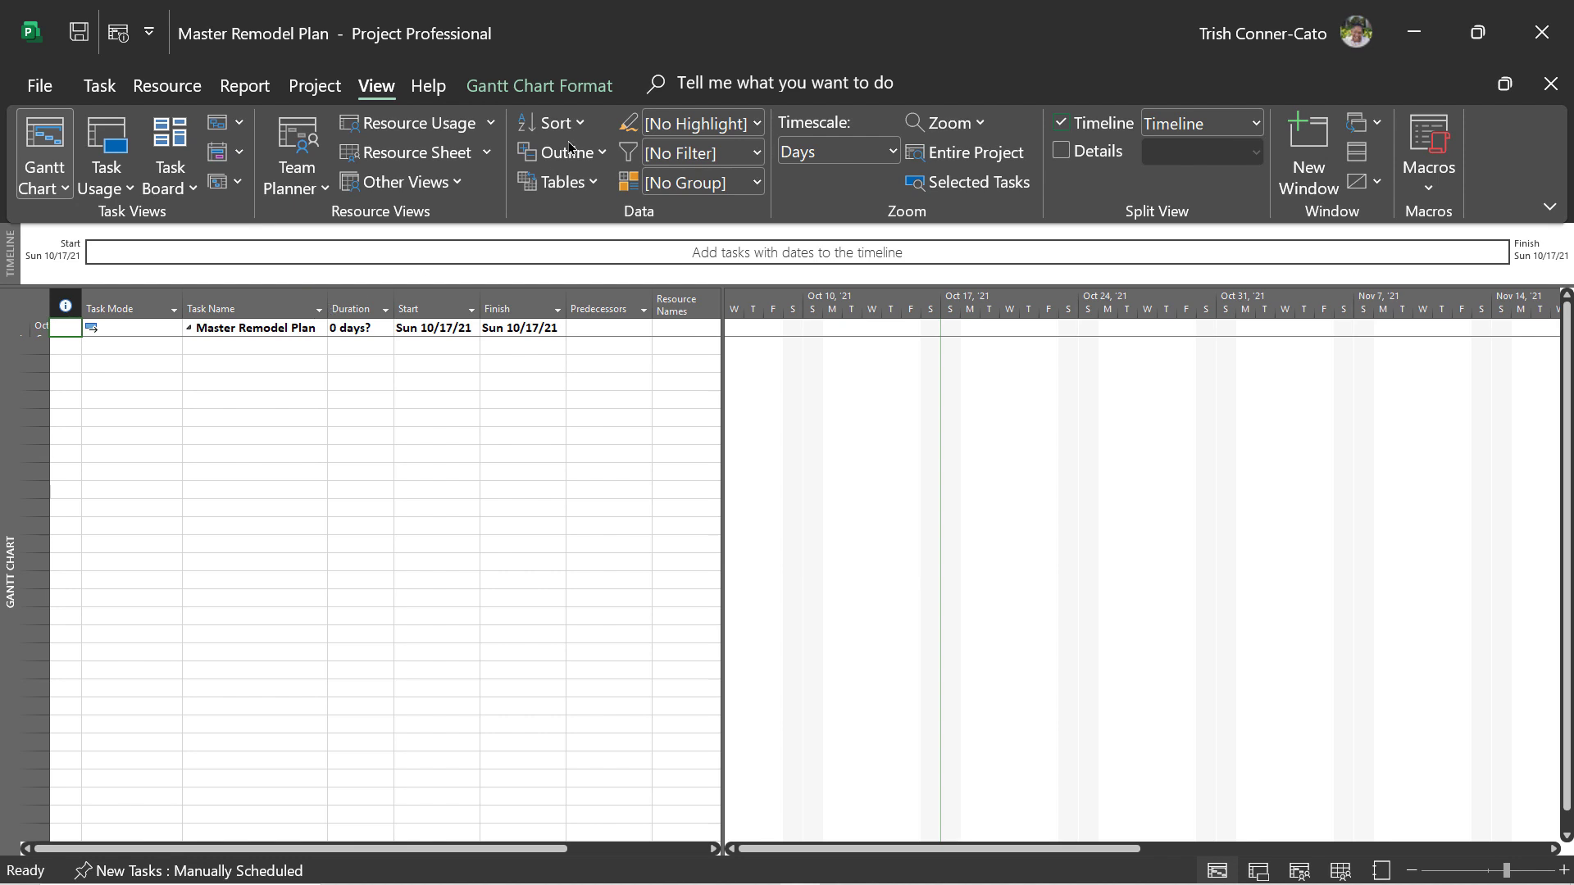
click(554, 97)
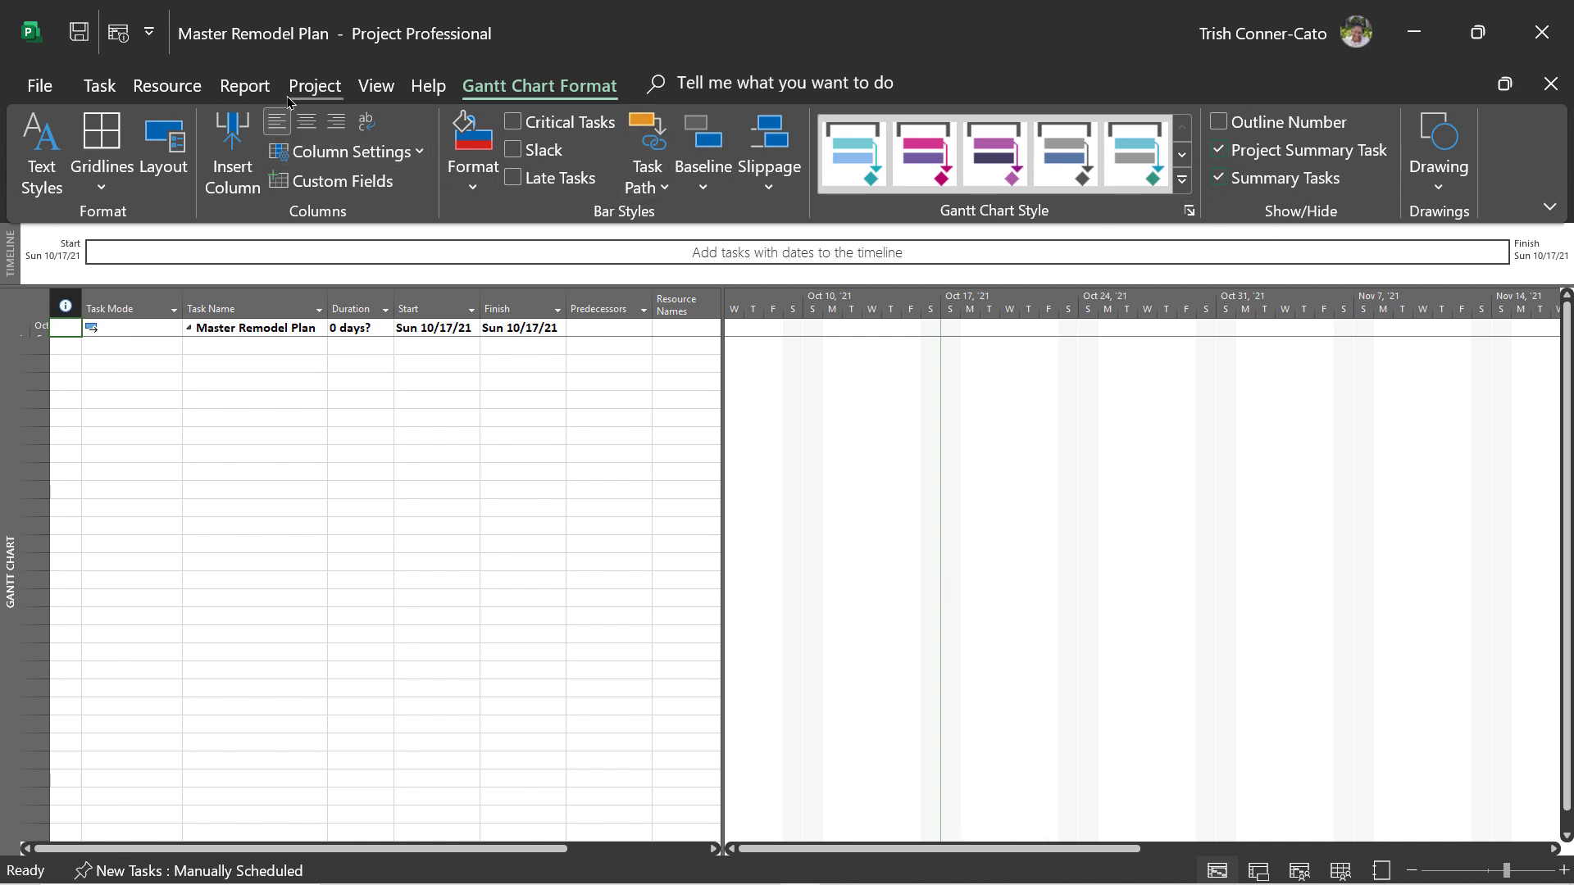
click(99, 85)
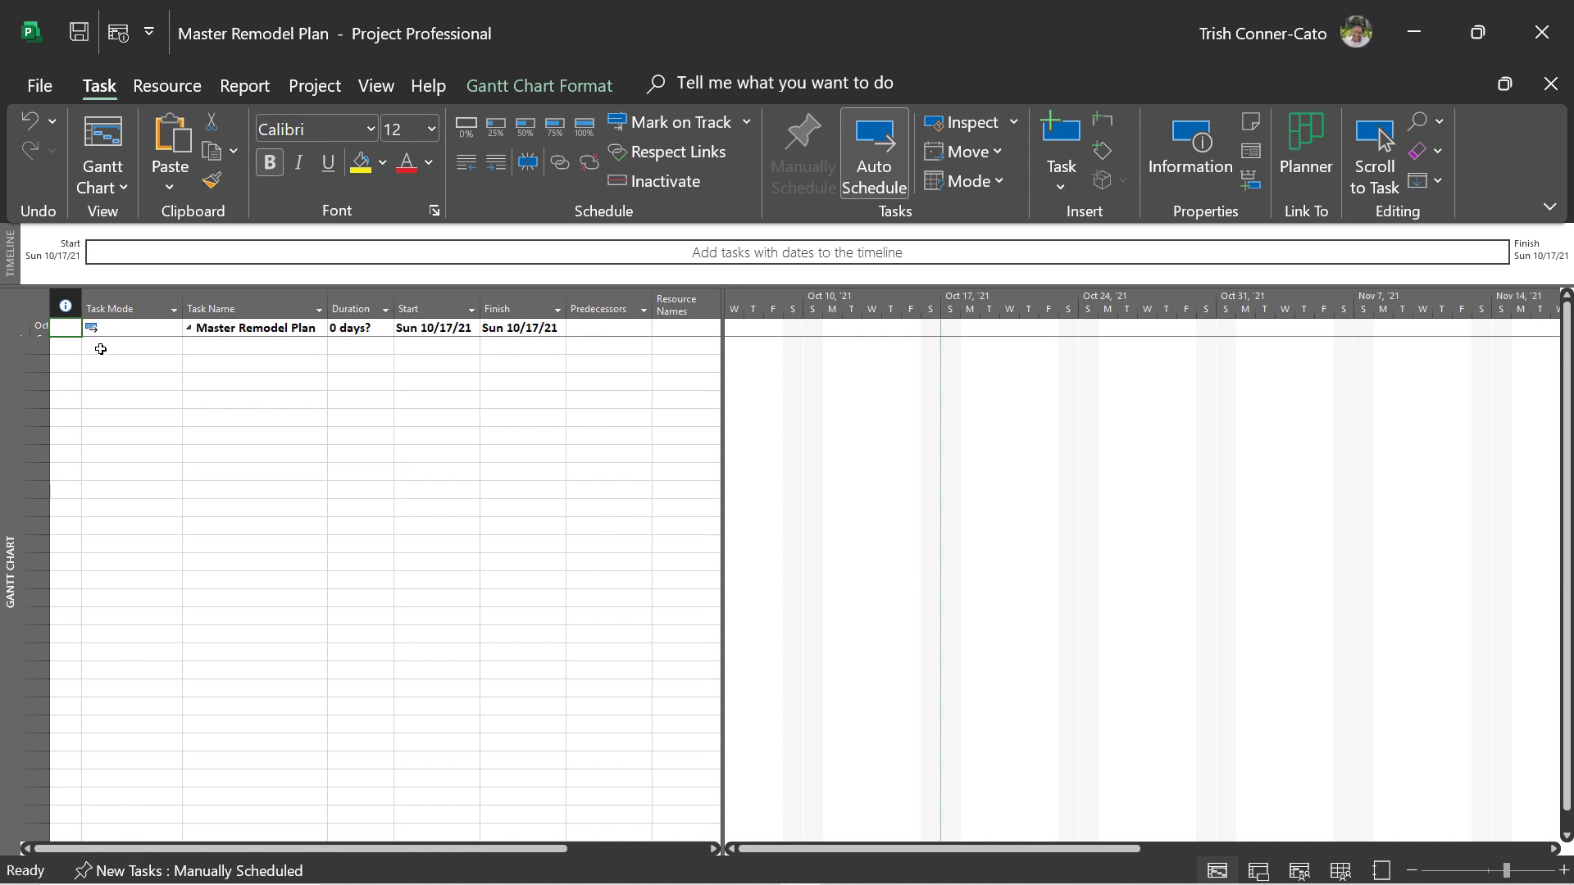
Insert the Learnit Remodel Project as a linked subproject in the first empty row below the Master Remodel Plan summary task
click(200, 344)
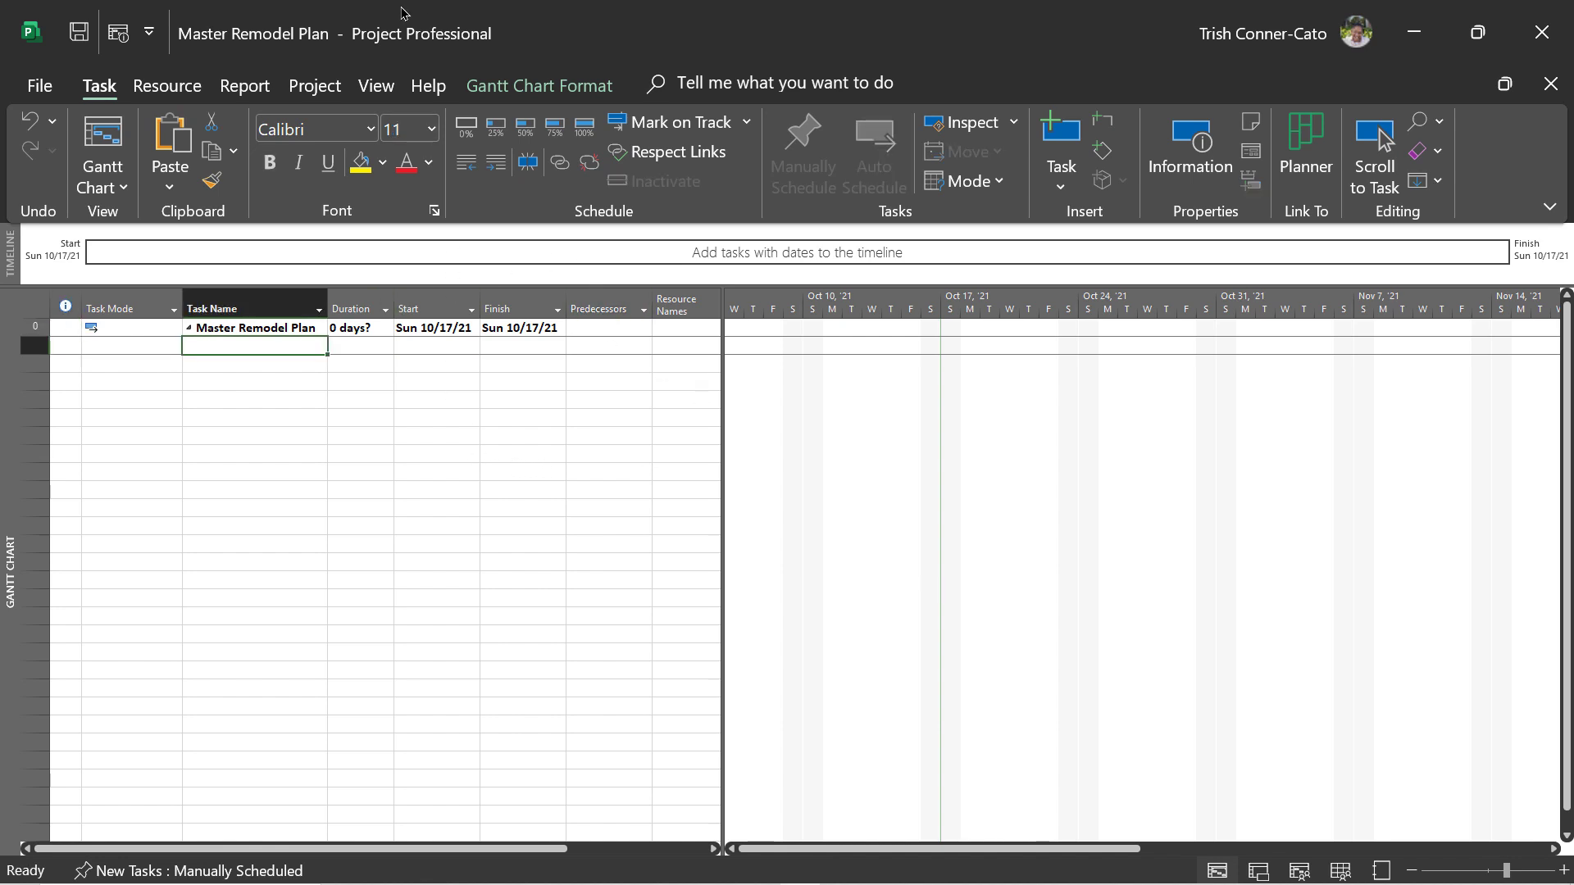
click(331, 90)
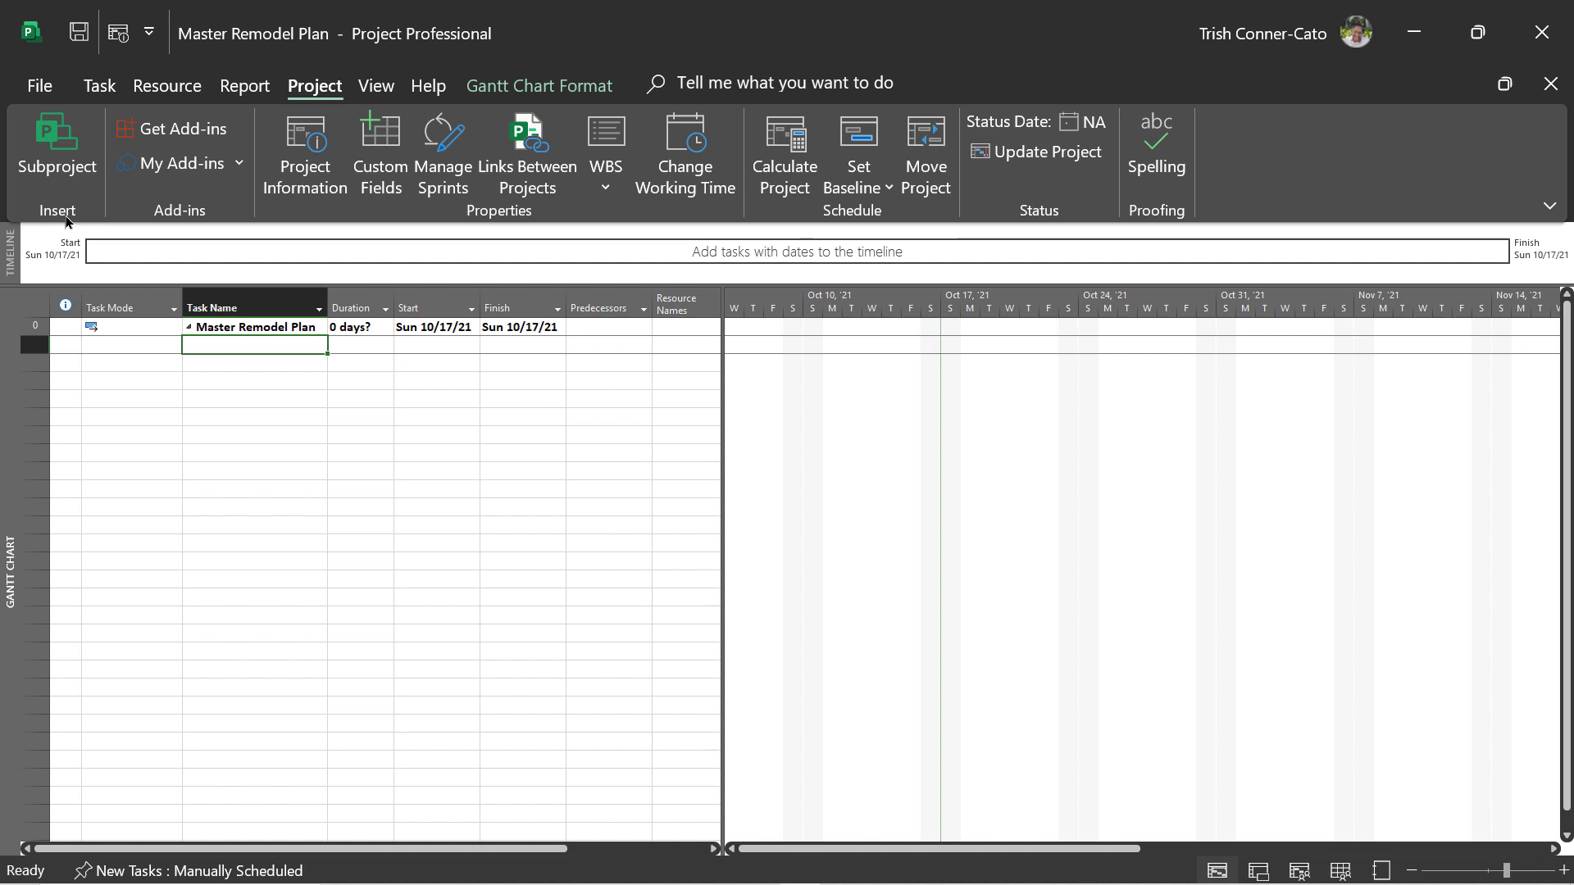
click(67, 169)
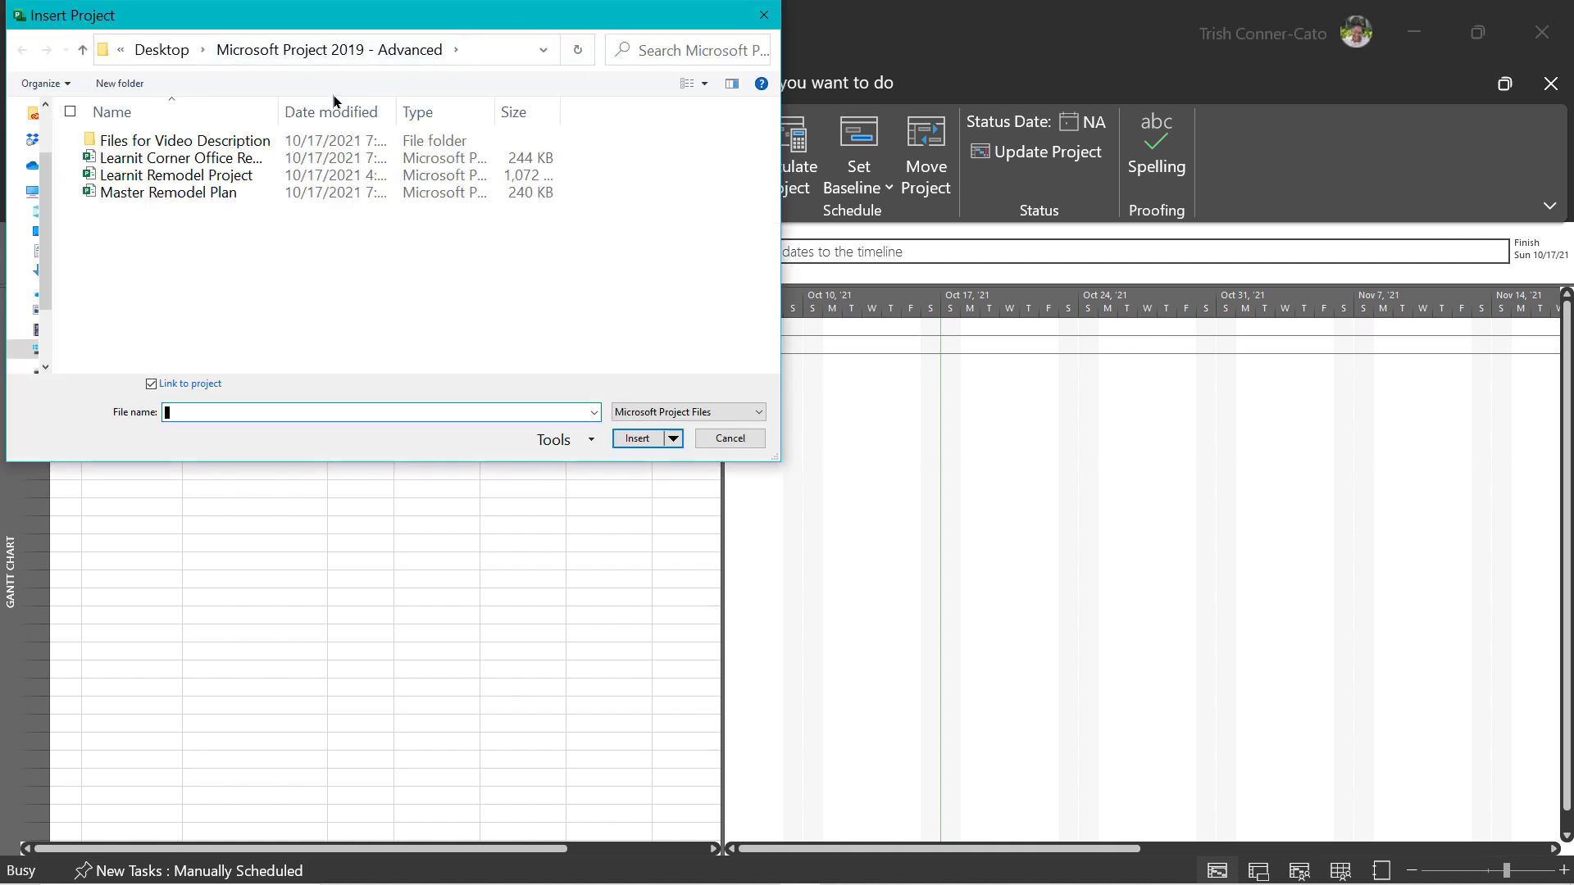
drag(280, 109, 357, 105)
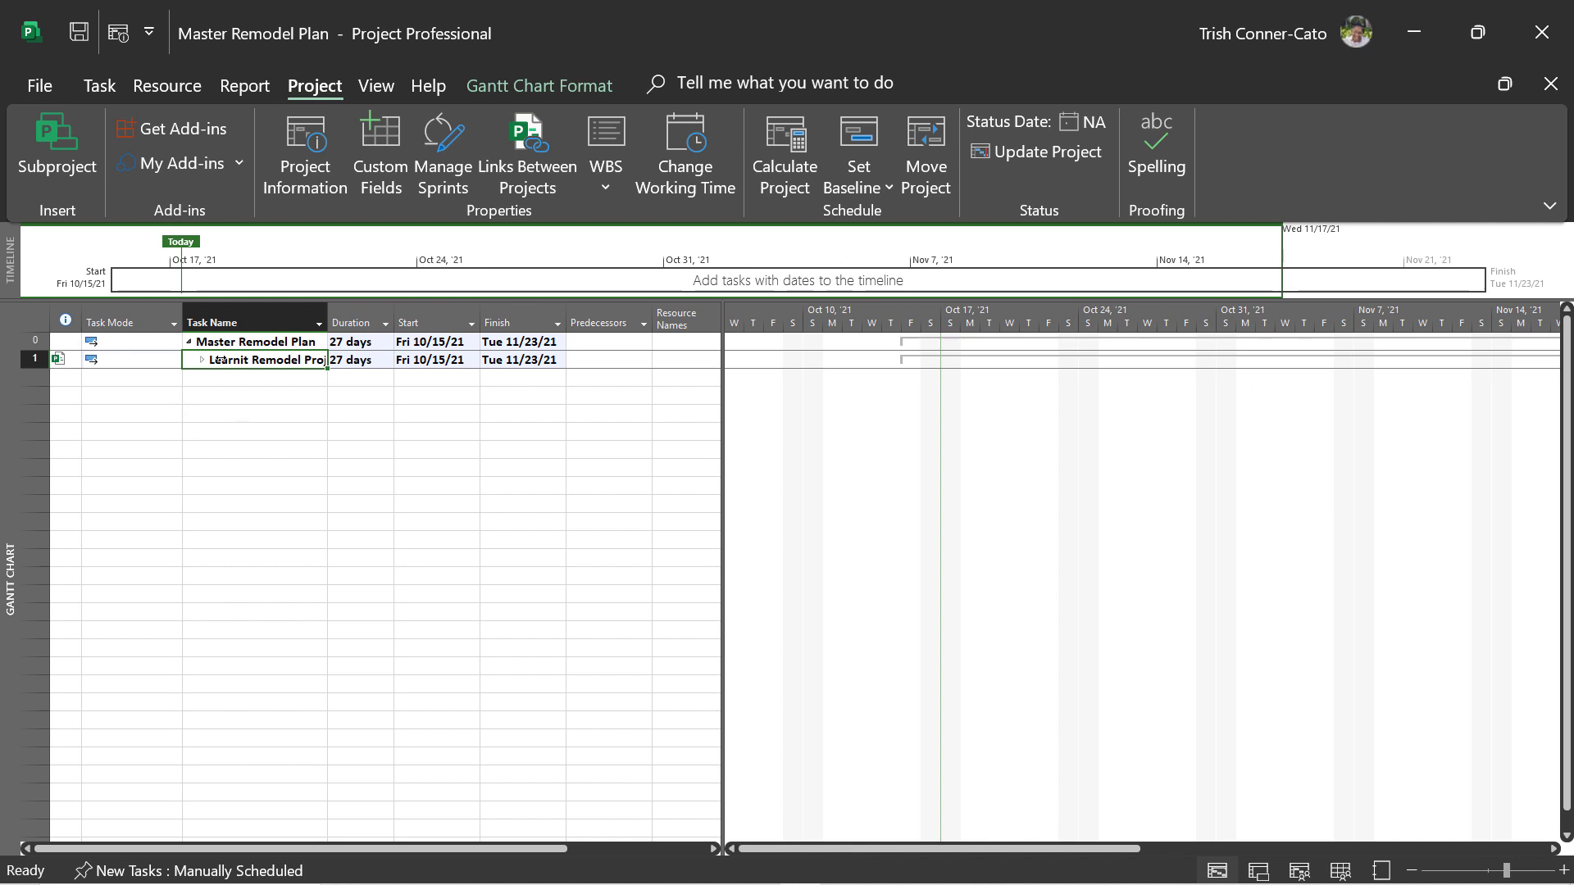
Widen the Task Name column to fit the subproject name, then expand and collapse the Learnit Remodel Project subproject
drag(332, 316, 352, 317)
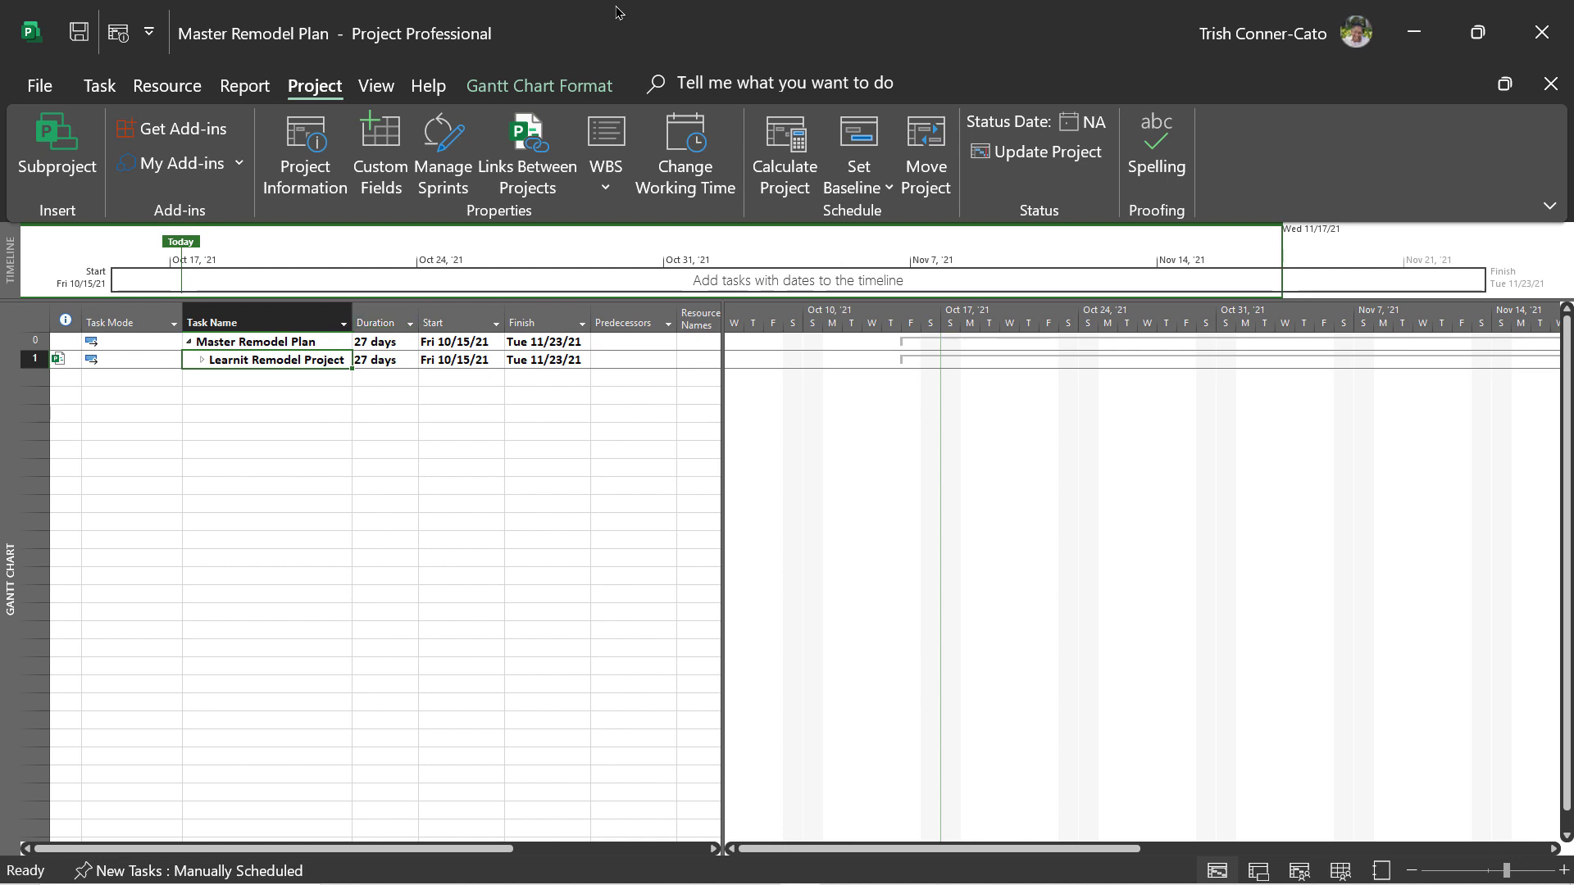
click(200, 364)
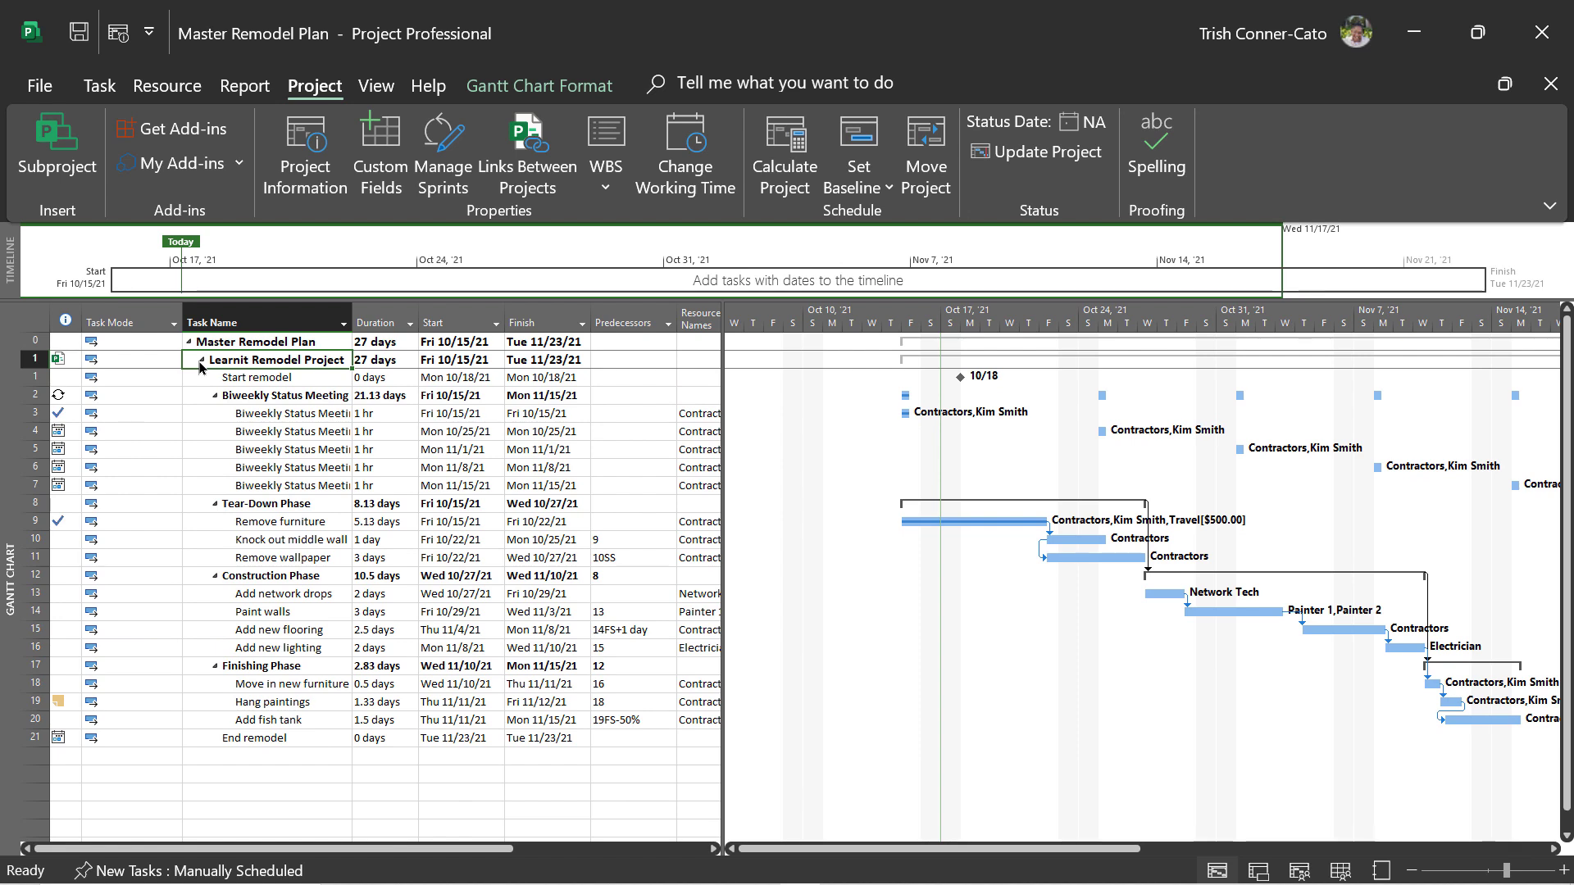
click(199, 361)
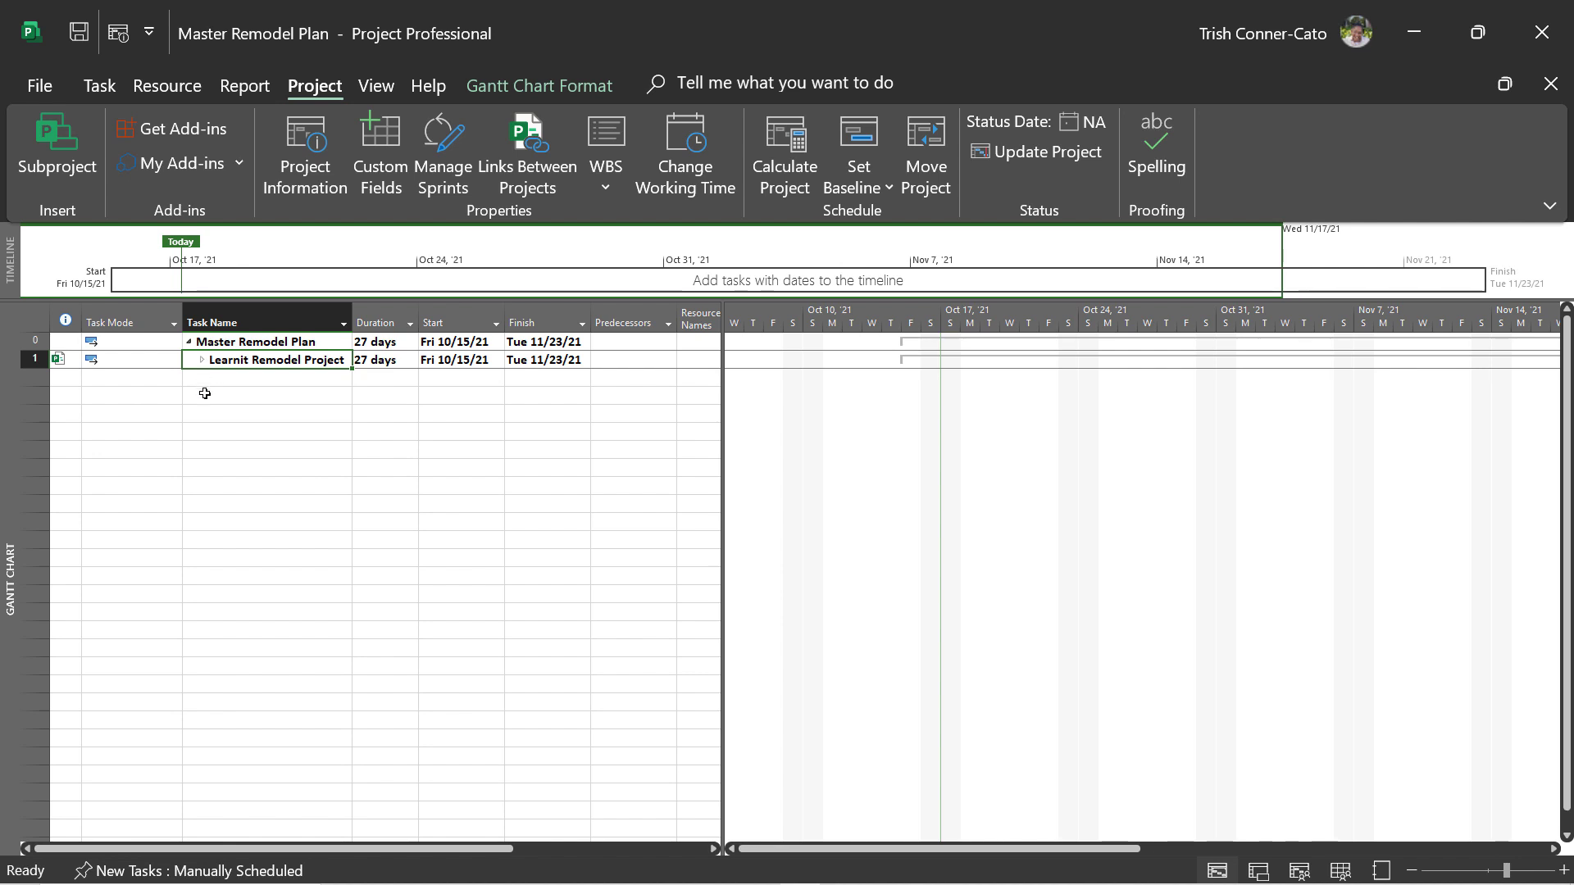
Insert the Learnit Corner Office Remodel Project as a linked subproject below Learnit Remodel Project and fit the Task Name column
click(221, 377)
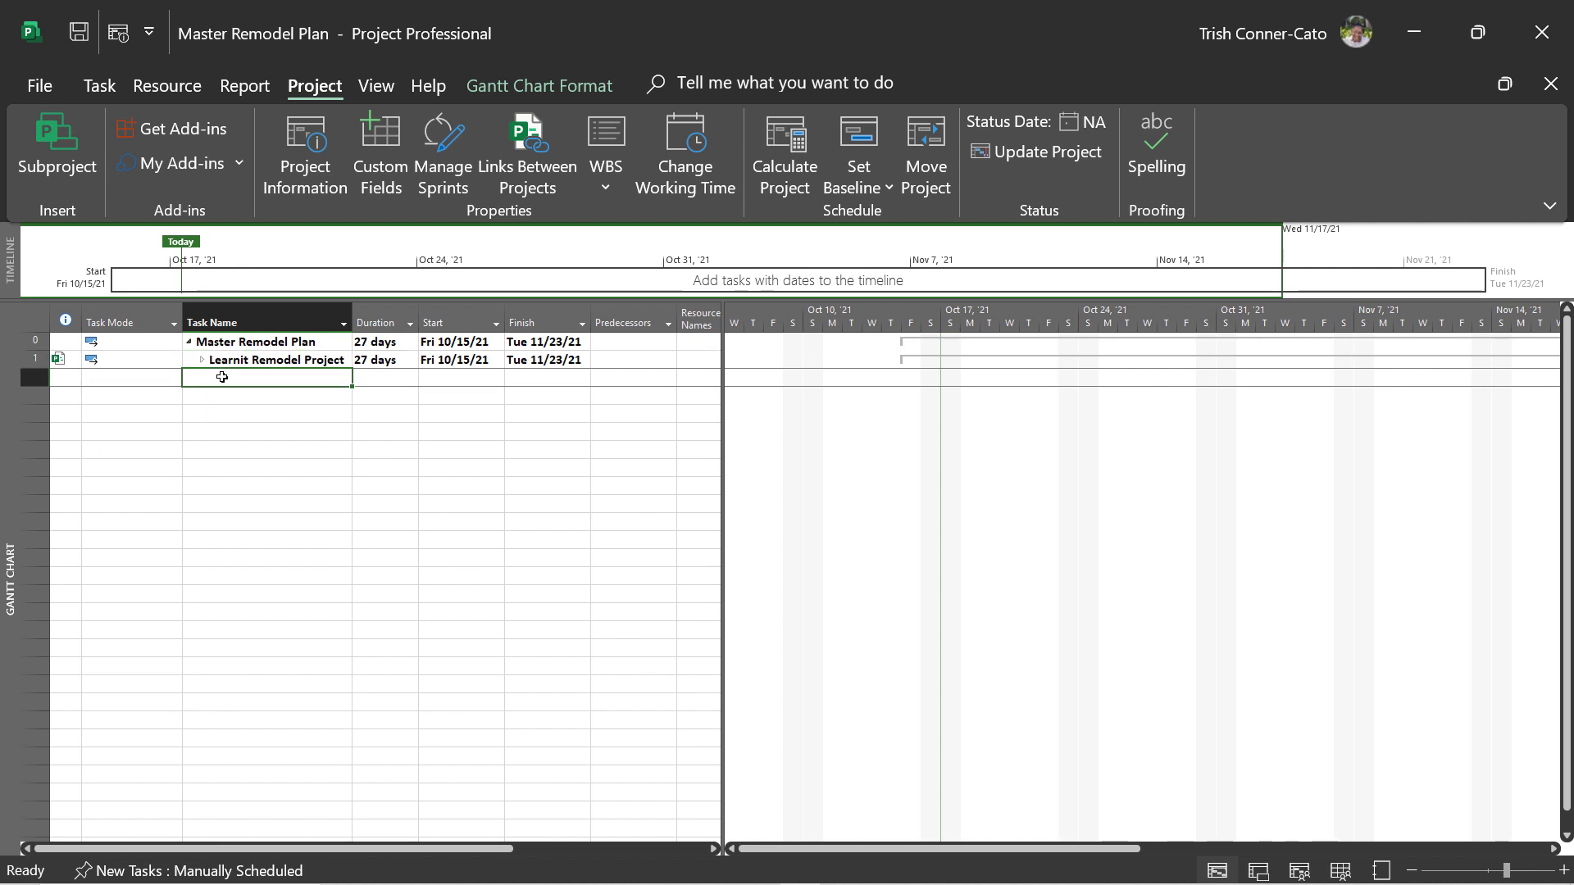
click(63, 161)
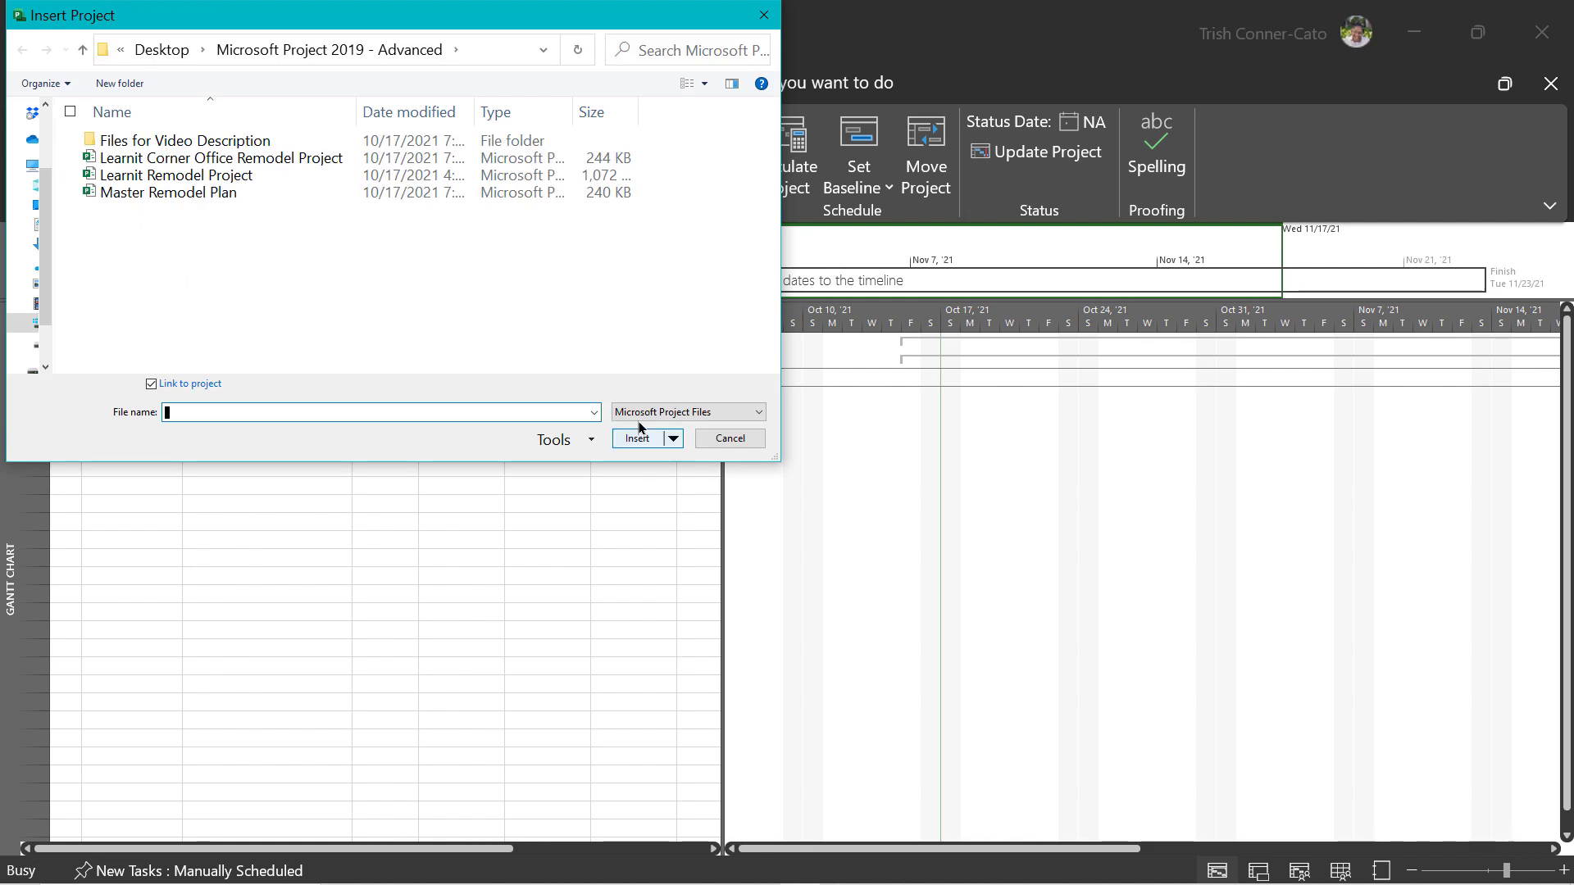
double_click(202, 160)
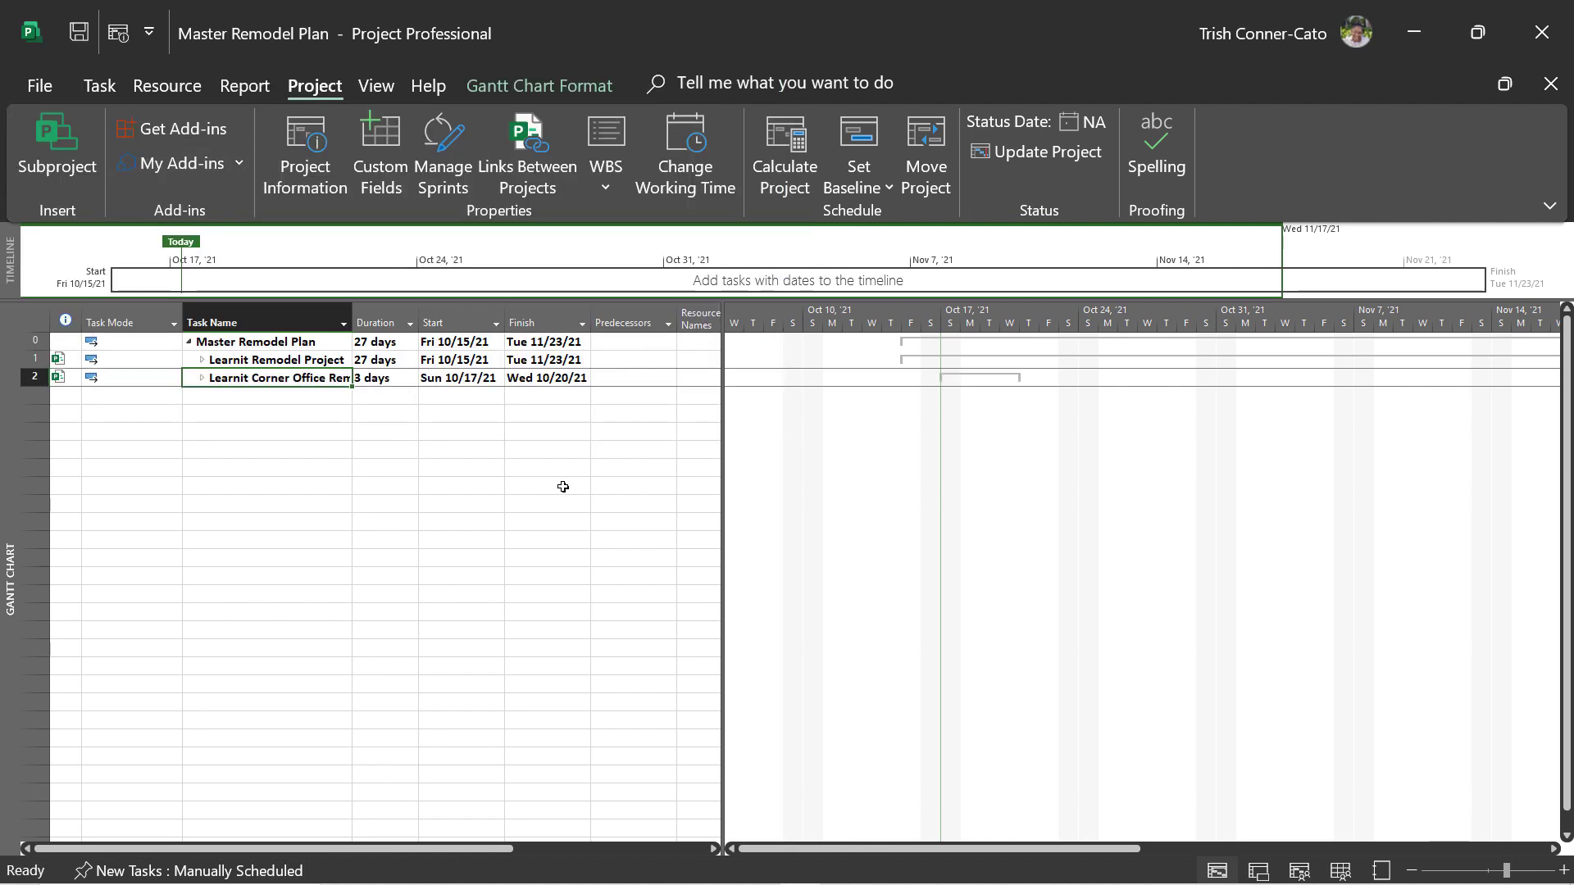
double_click(354, 320)
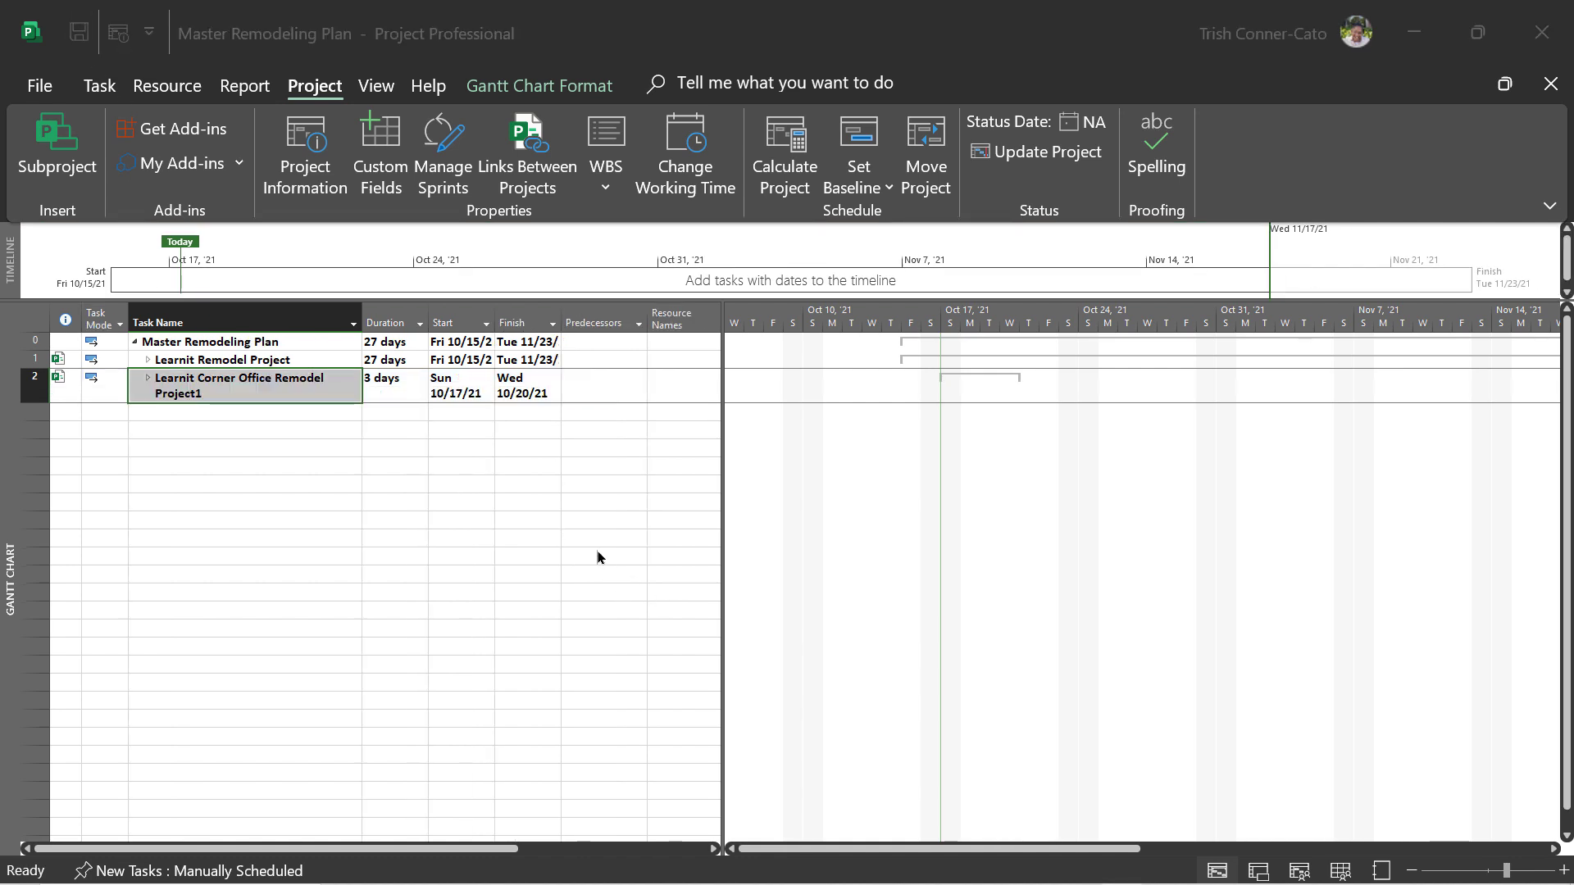
Expand the corner office subproject's tasks in the master plan and open the Learnit Corner Office Remodel Project file from File Explorer
click(149, 380)
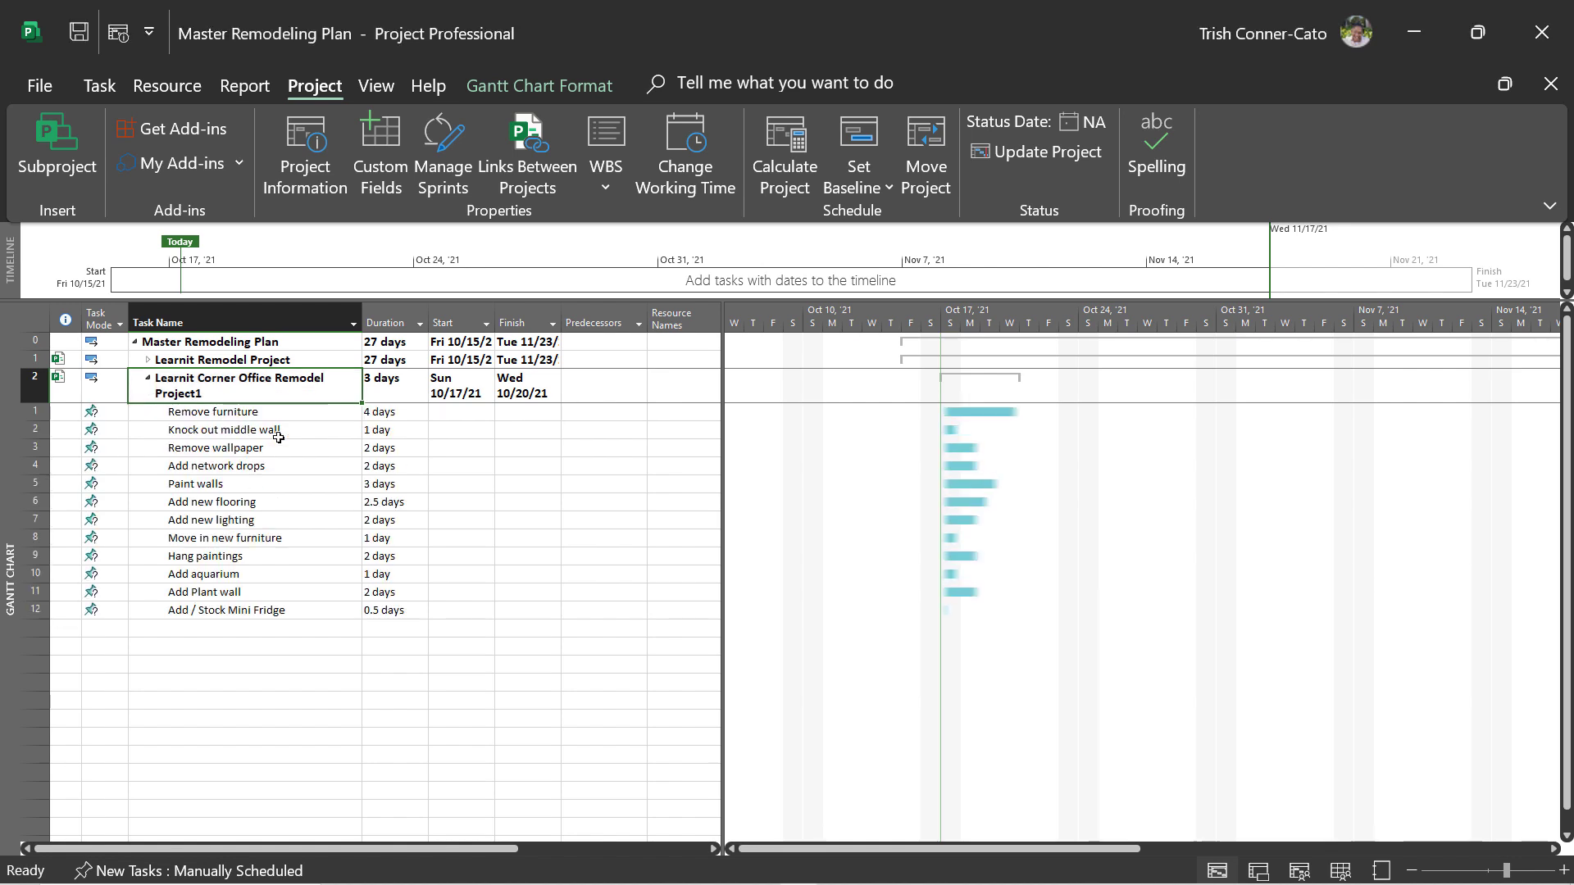
click(244, 453)
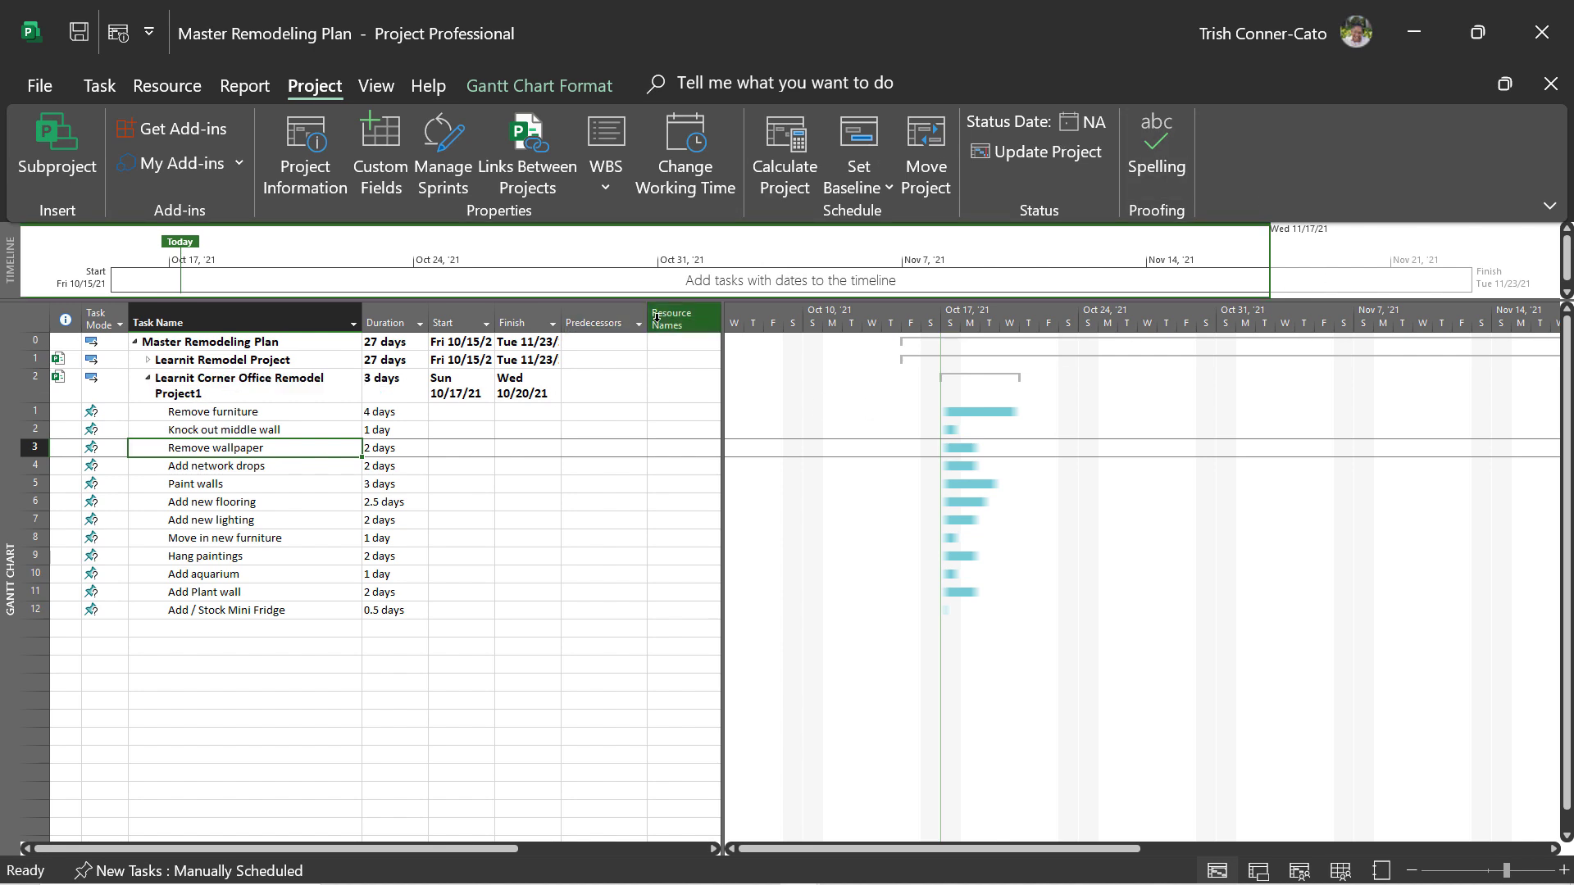
click(1414, 39)
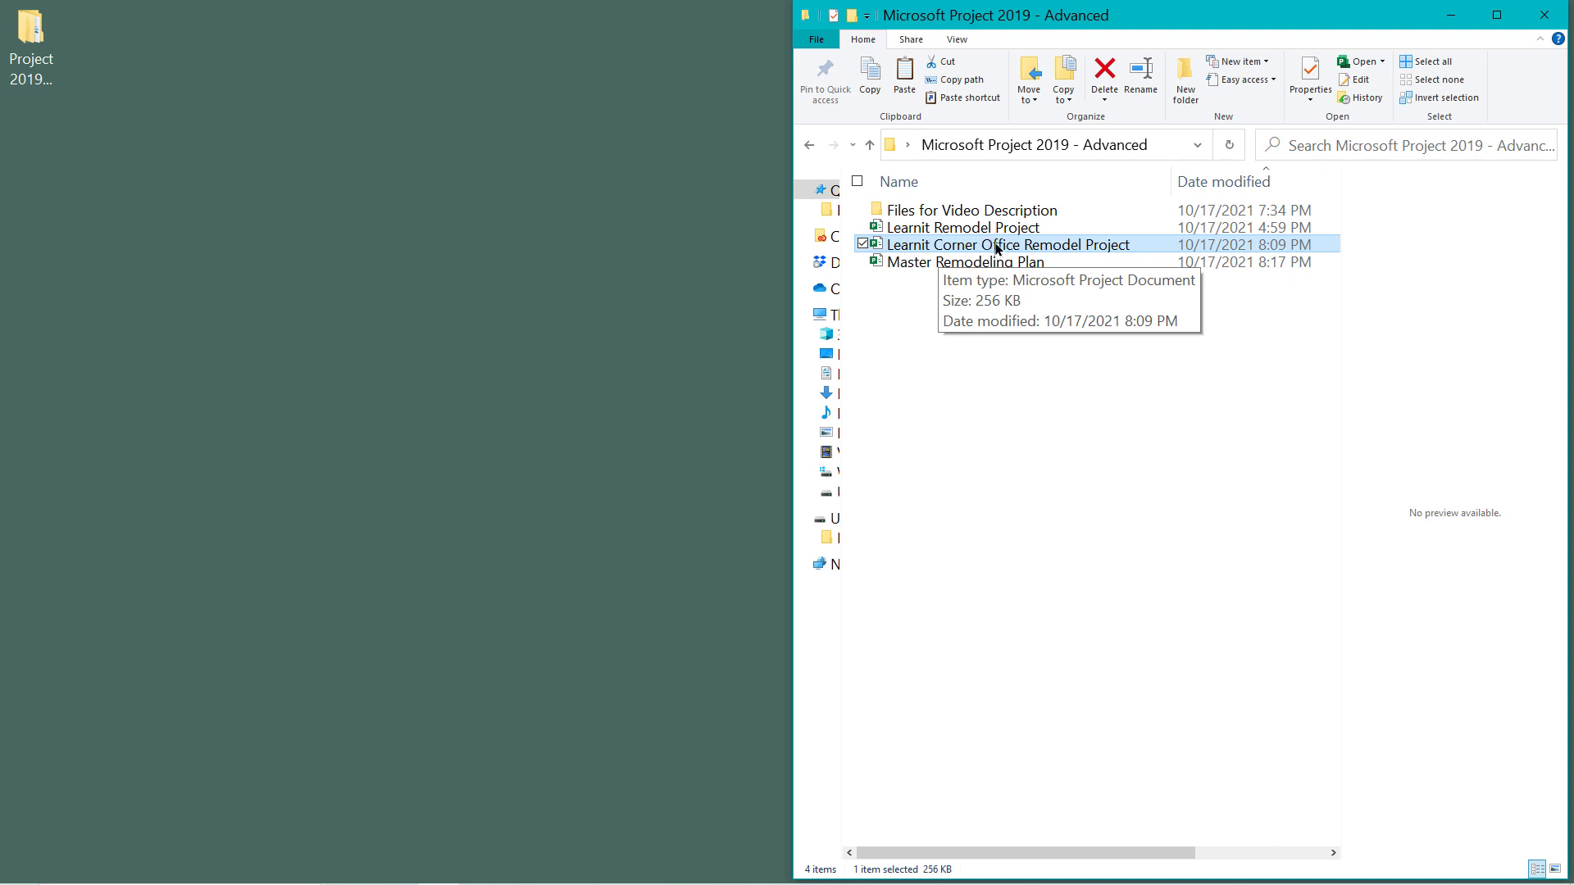
double_click(998, 245)
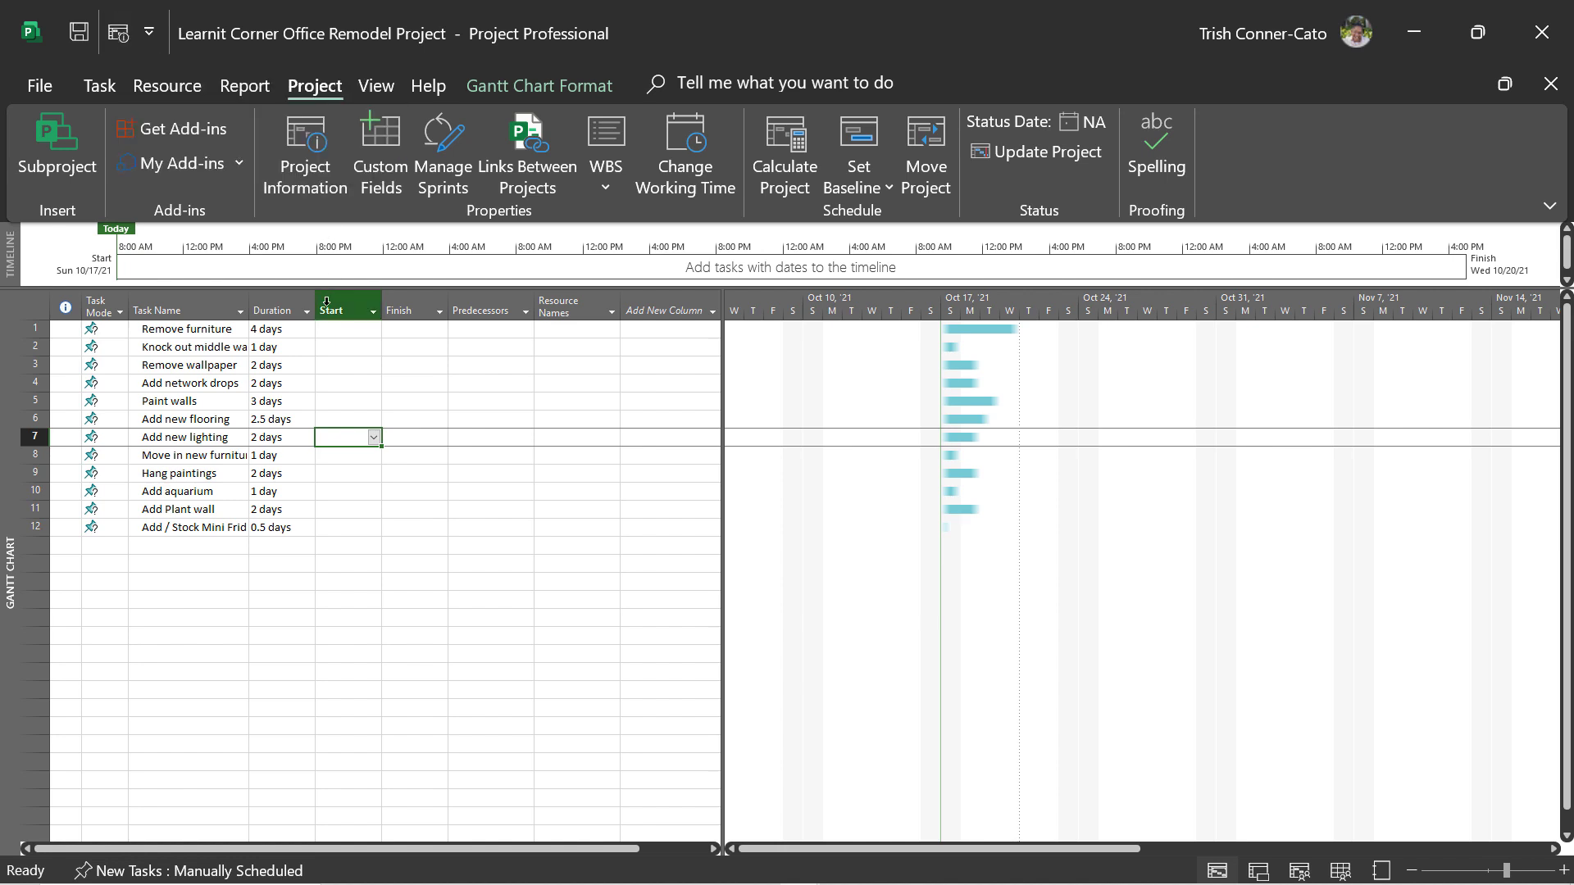
Set the Learnit Corner Office Remodel Project's start date to Mon 11/15/2021 in its project information
click(313, 166)
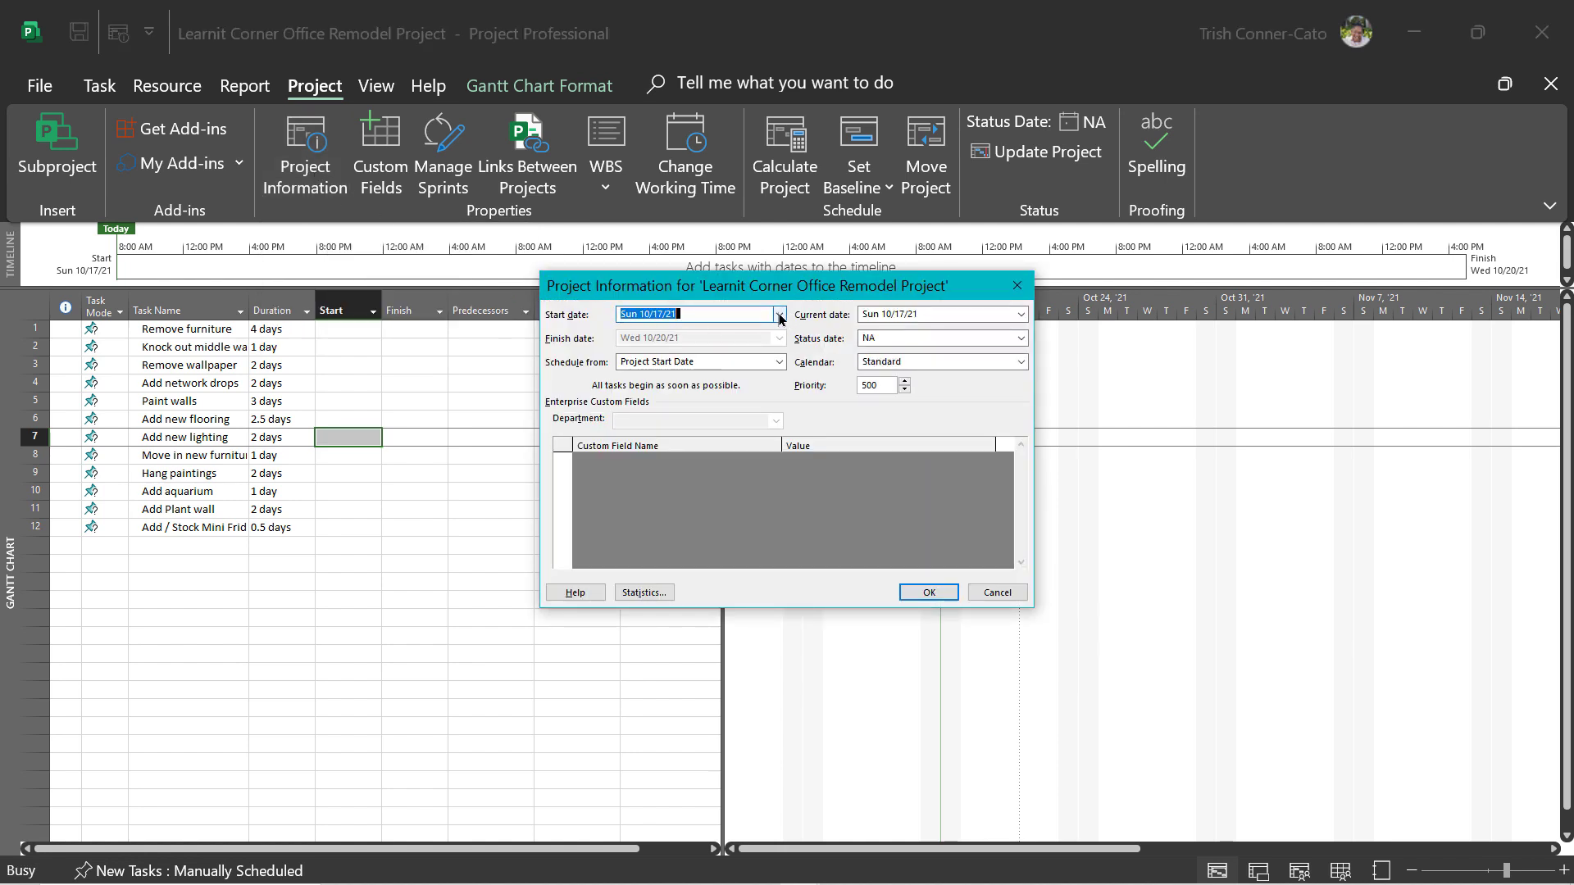
click(779, 315)
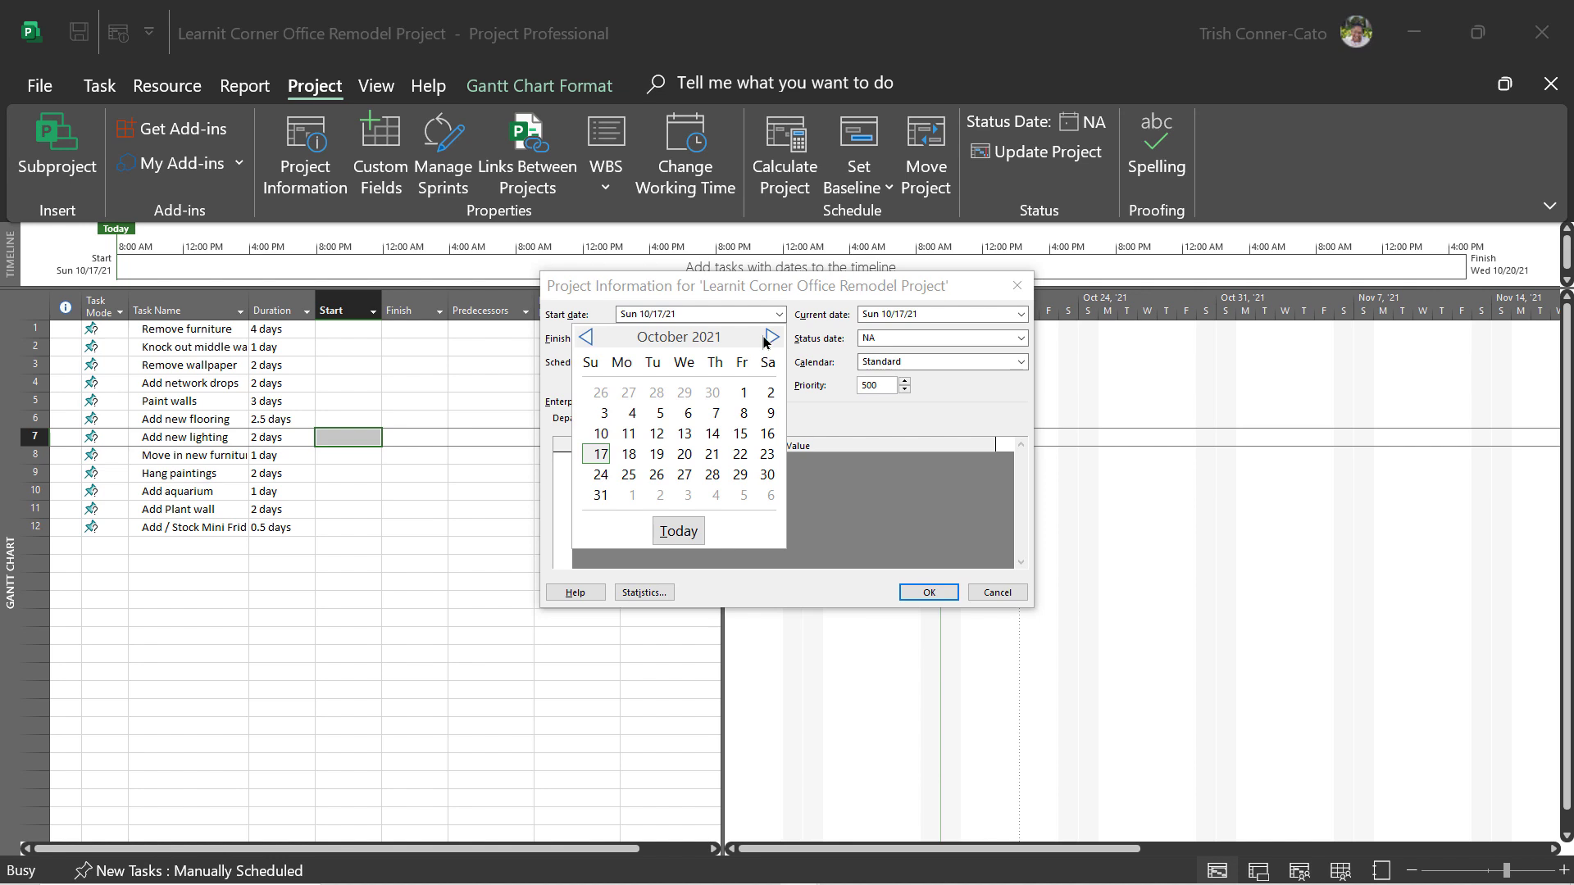
click(764, 343)
click(630, 434)
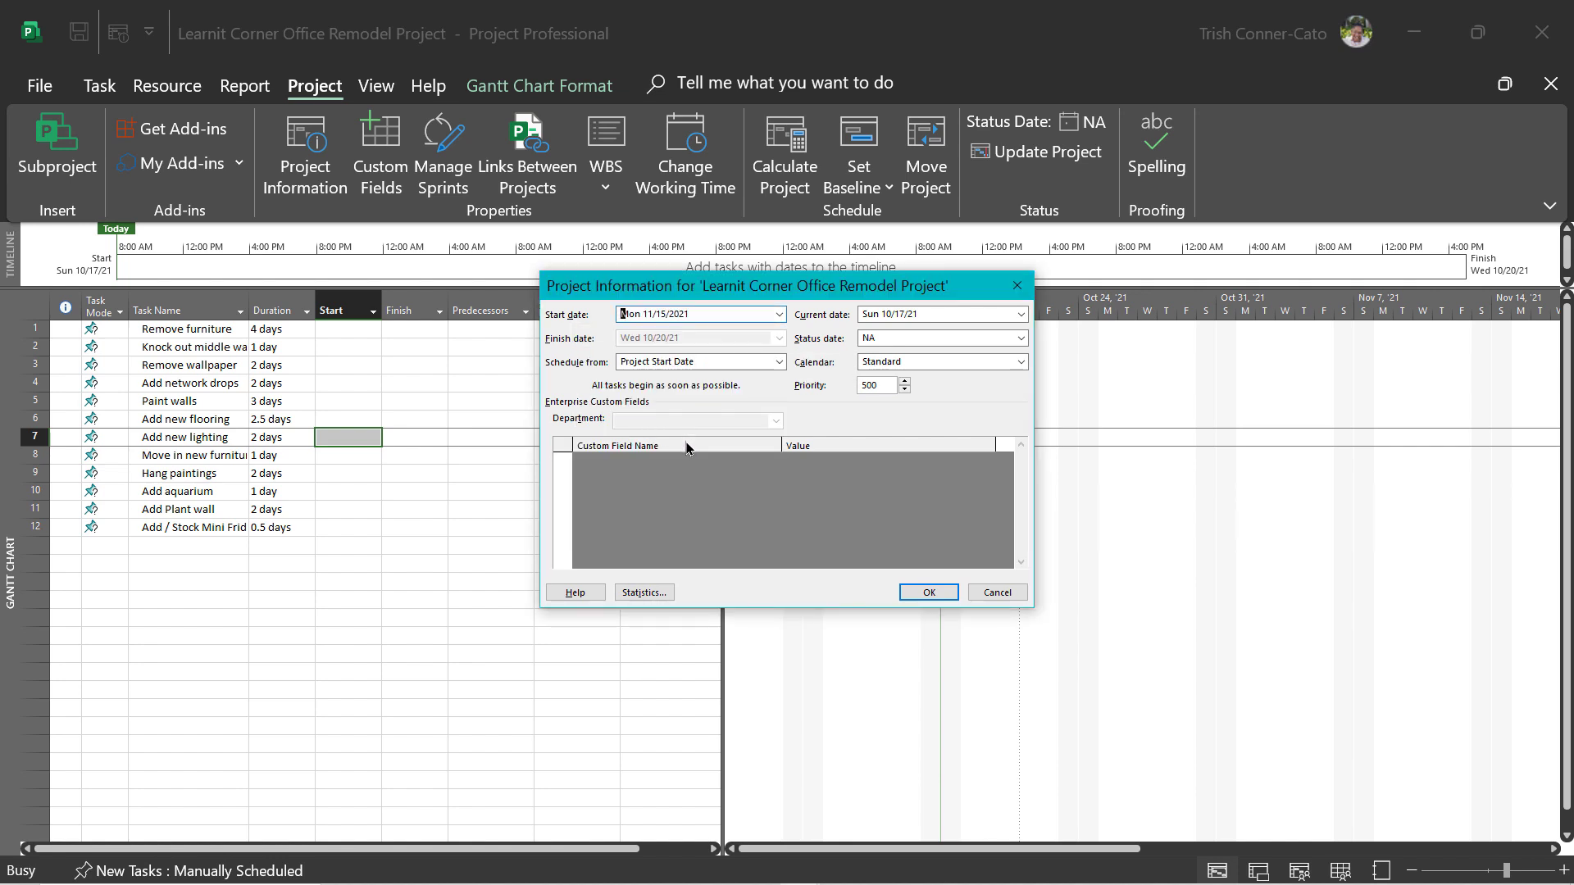
click(921, 592)
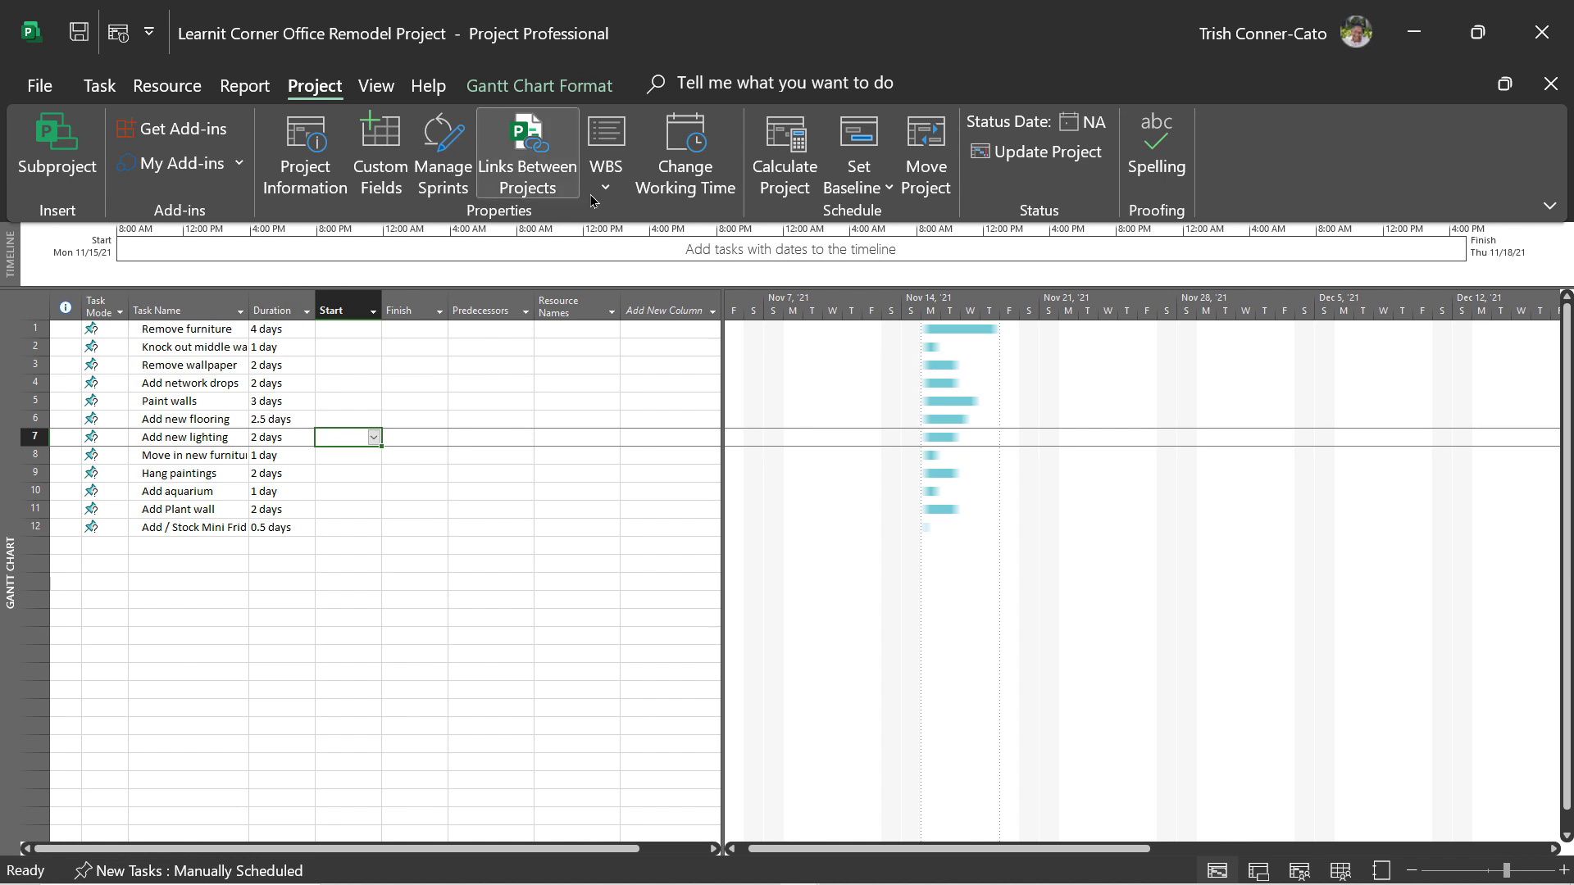
Create a base calendar named Corner Office as a copy of the Standard calendar in the working time settings
click(685, 170)
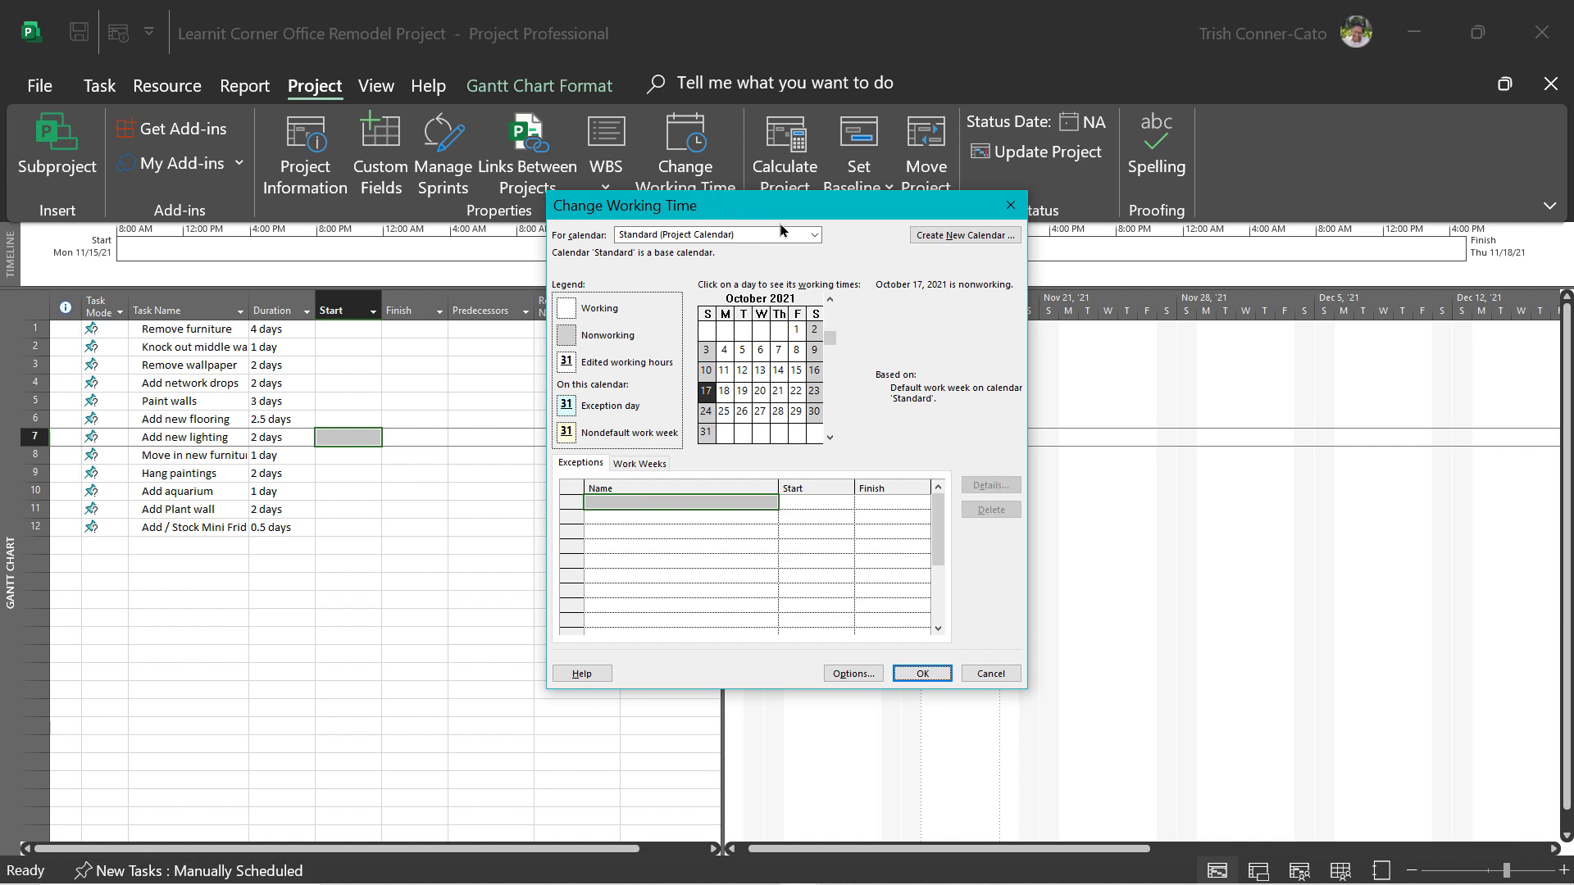
click(816, 236)
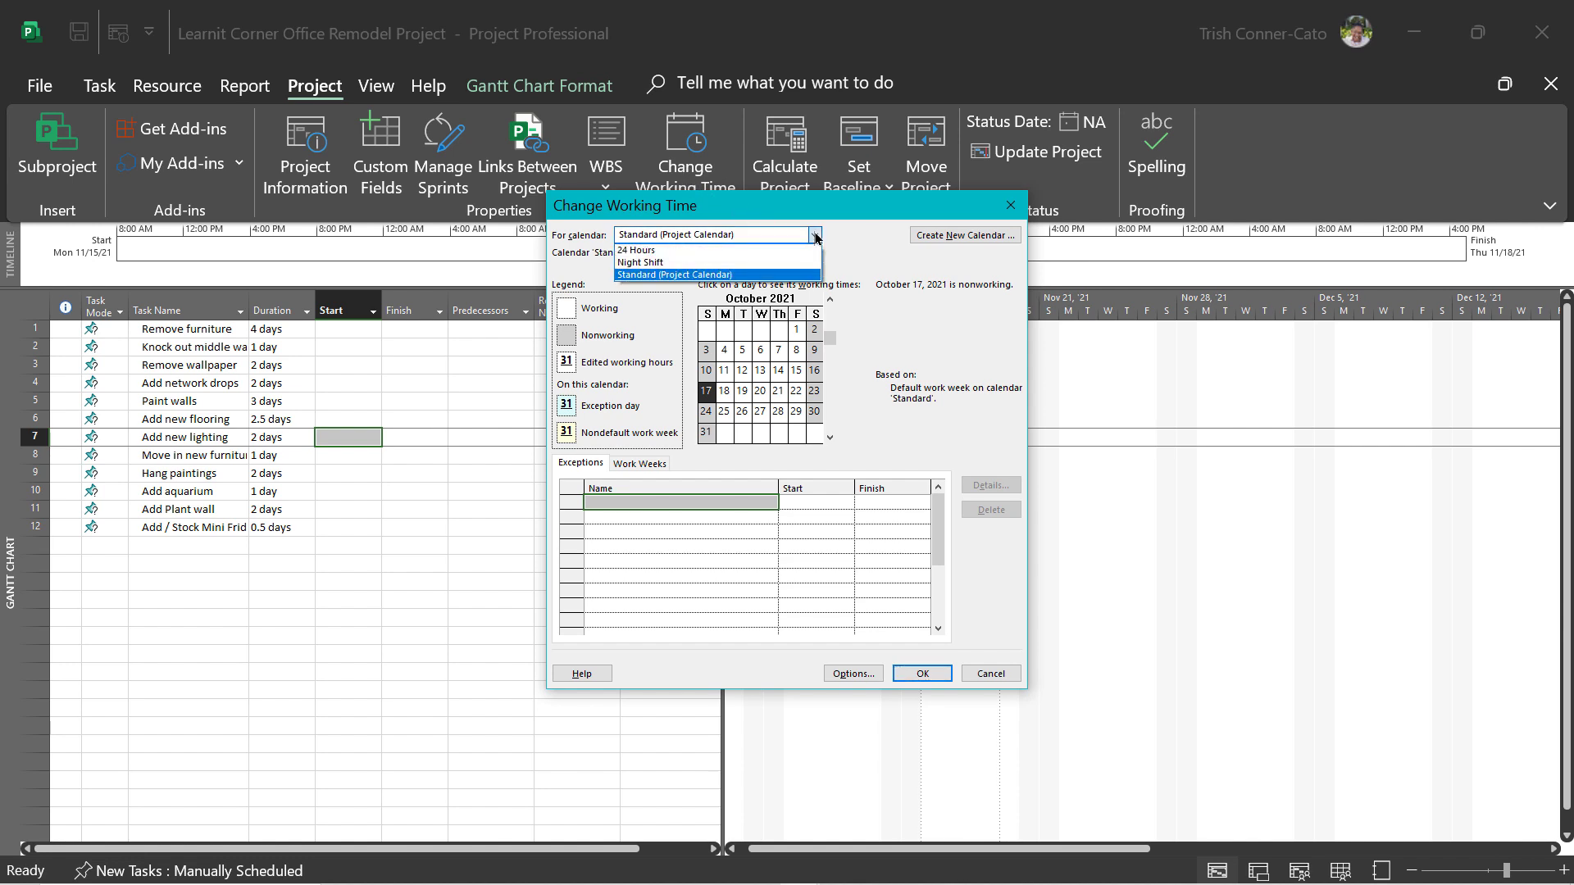
click(815, 238)
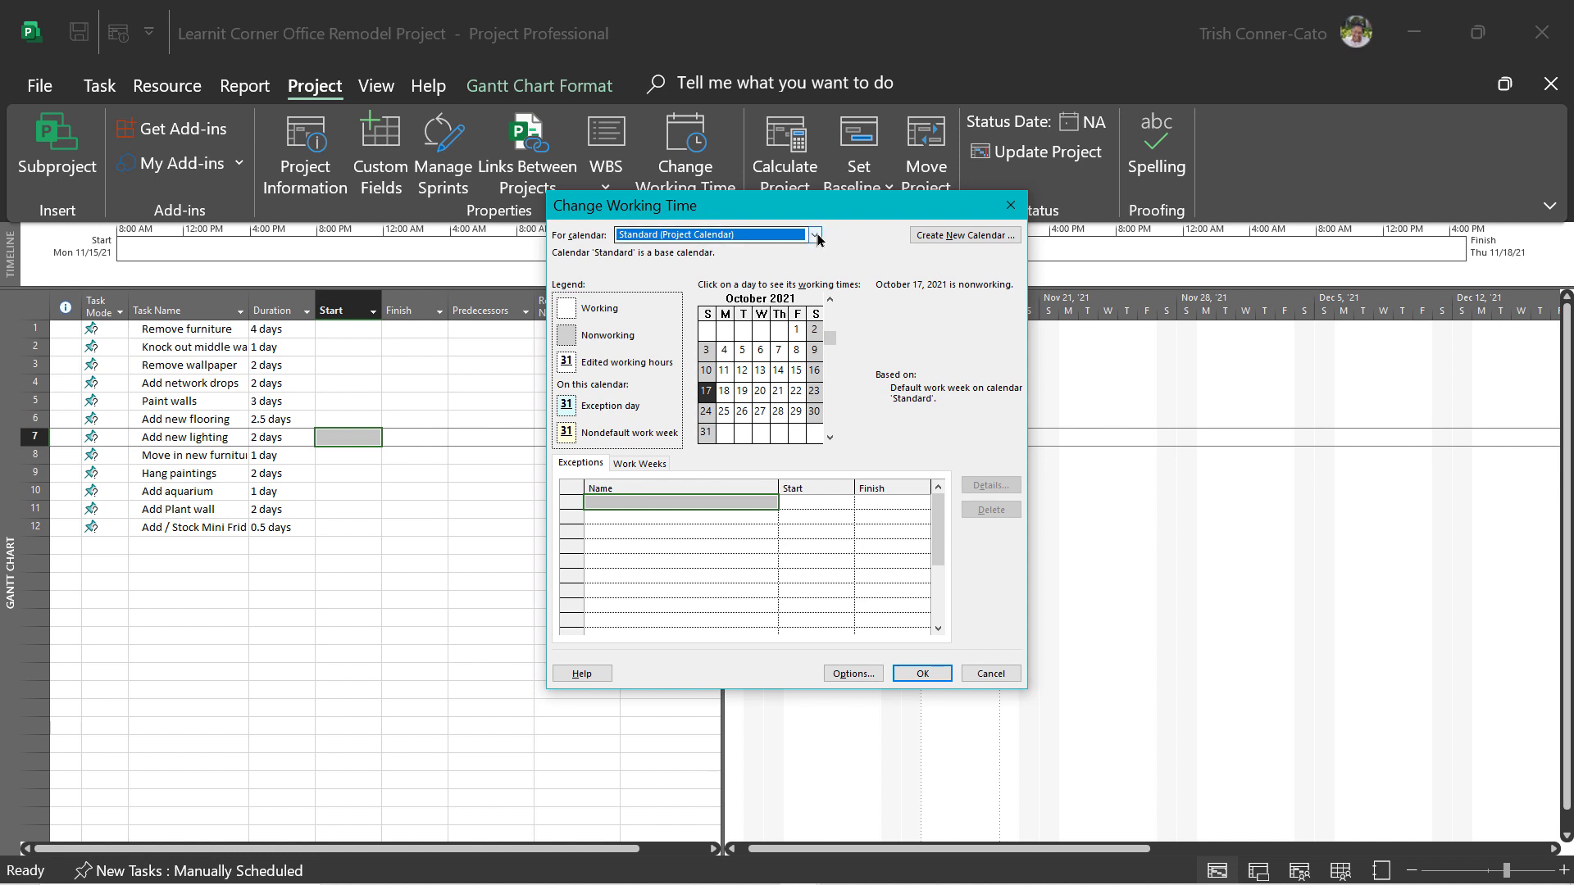
click(818, 239)
click(818, 238)
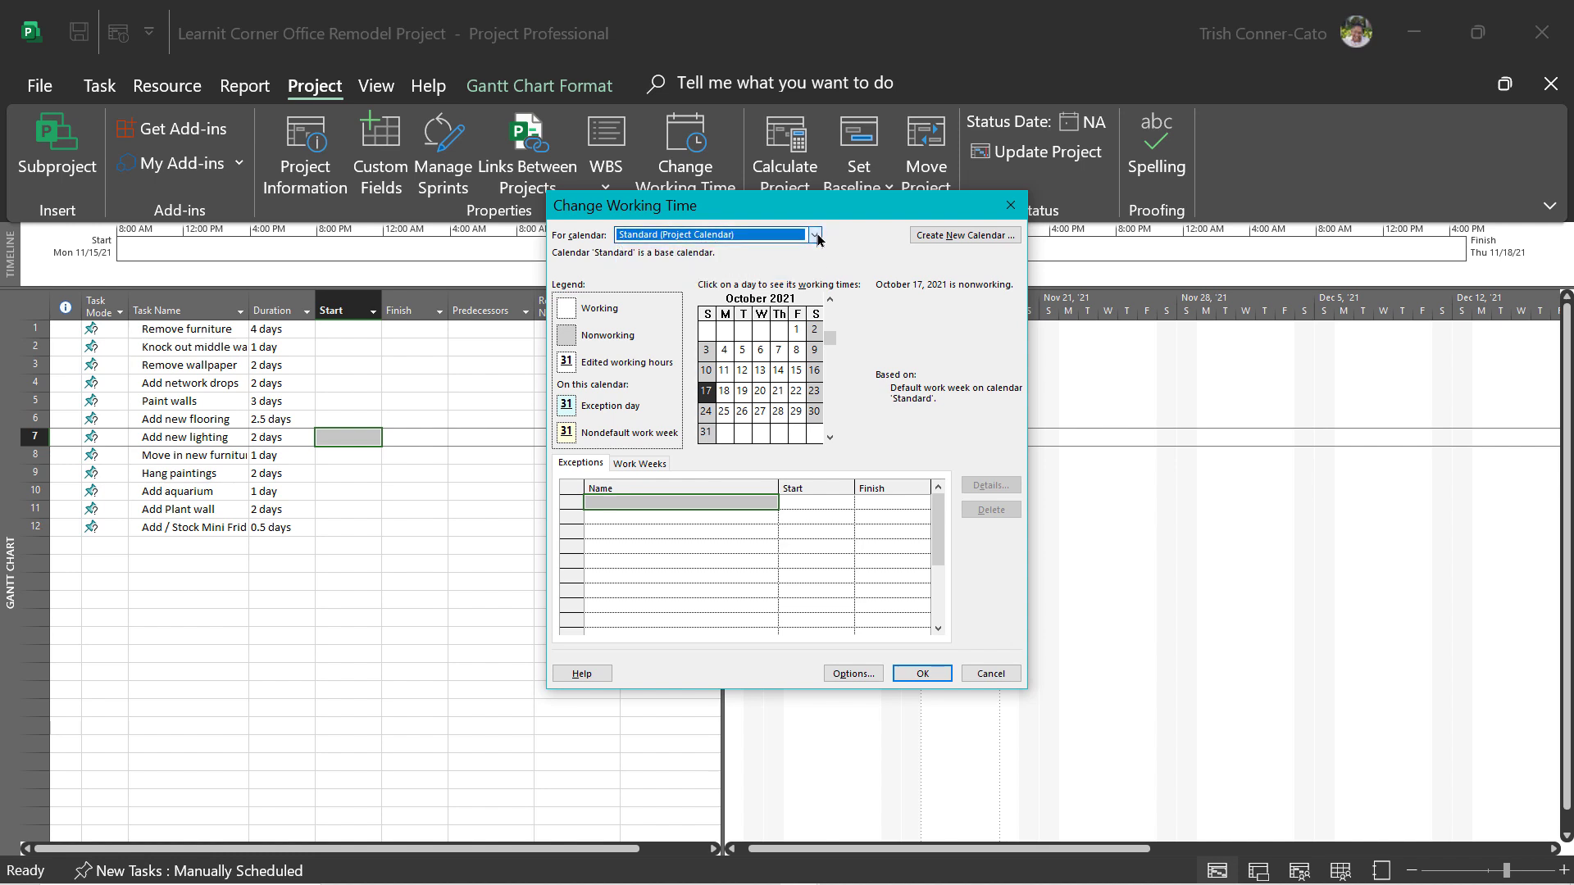
click(948, 236)
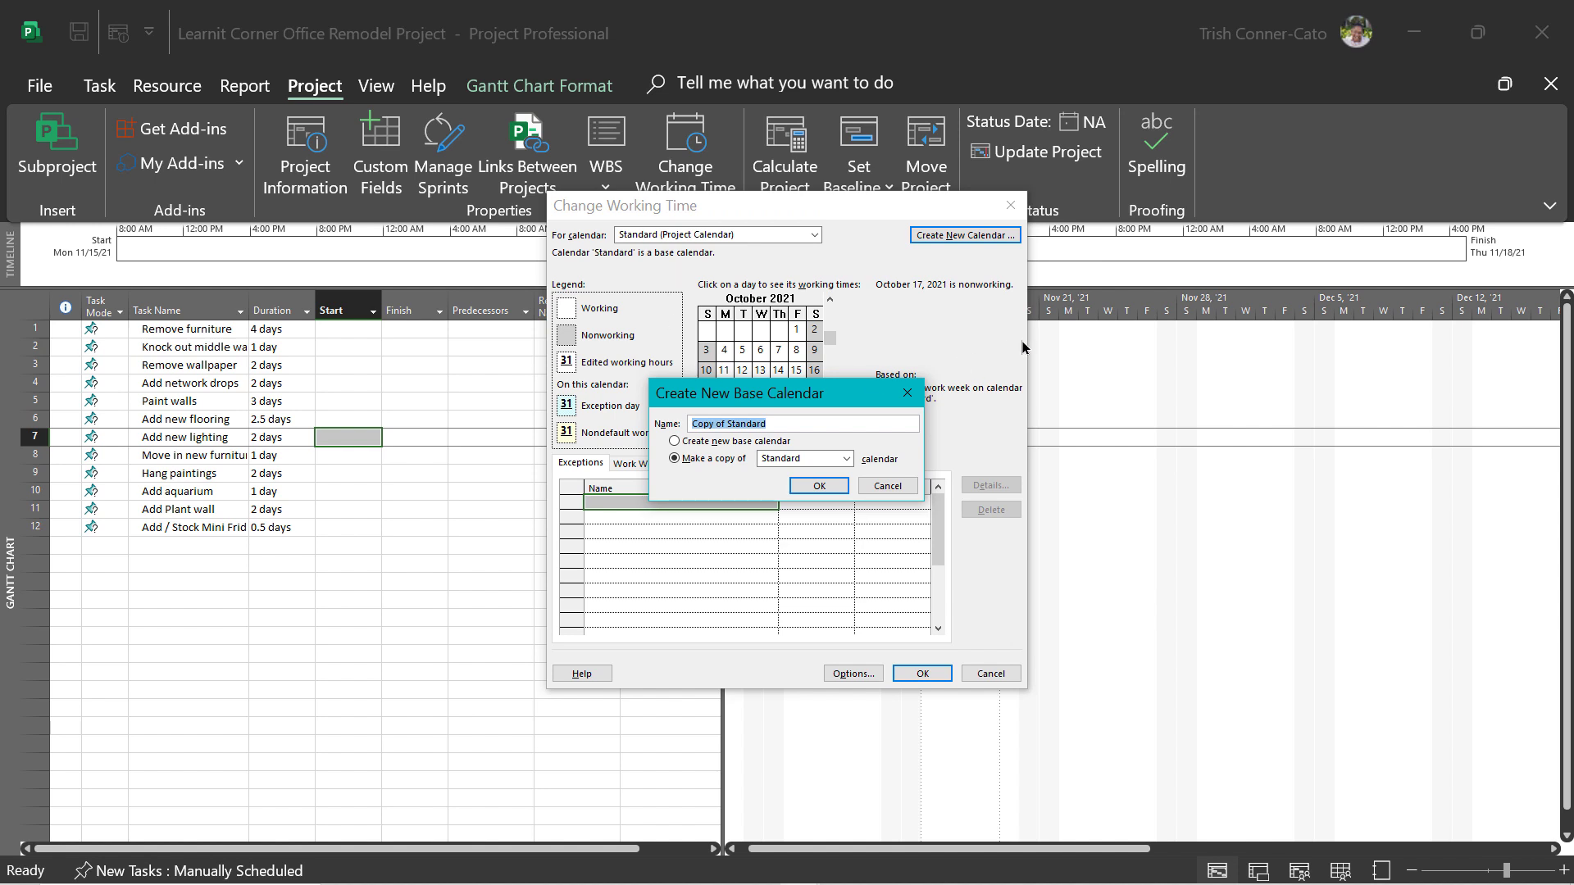
text(Corner Office)
click(803, 486)
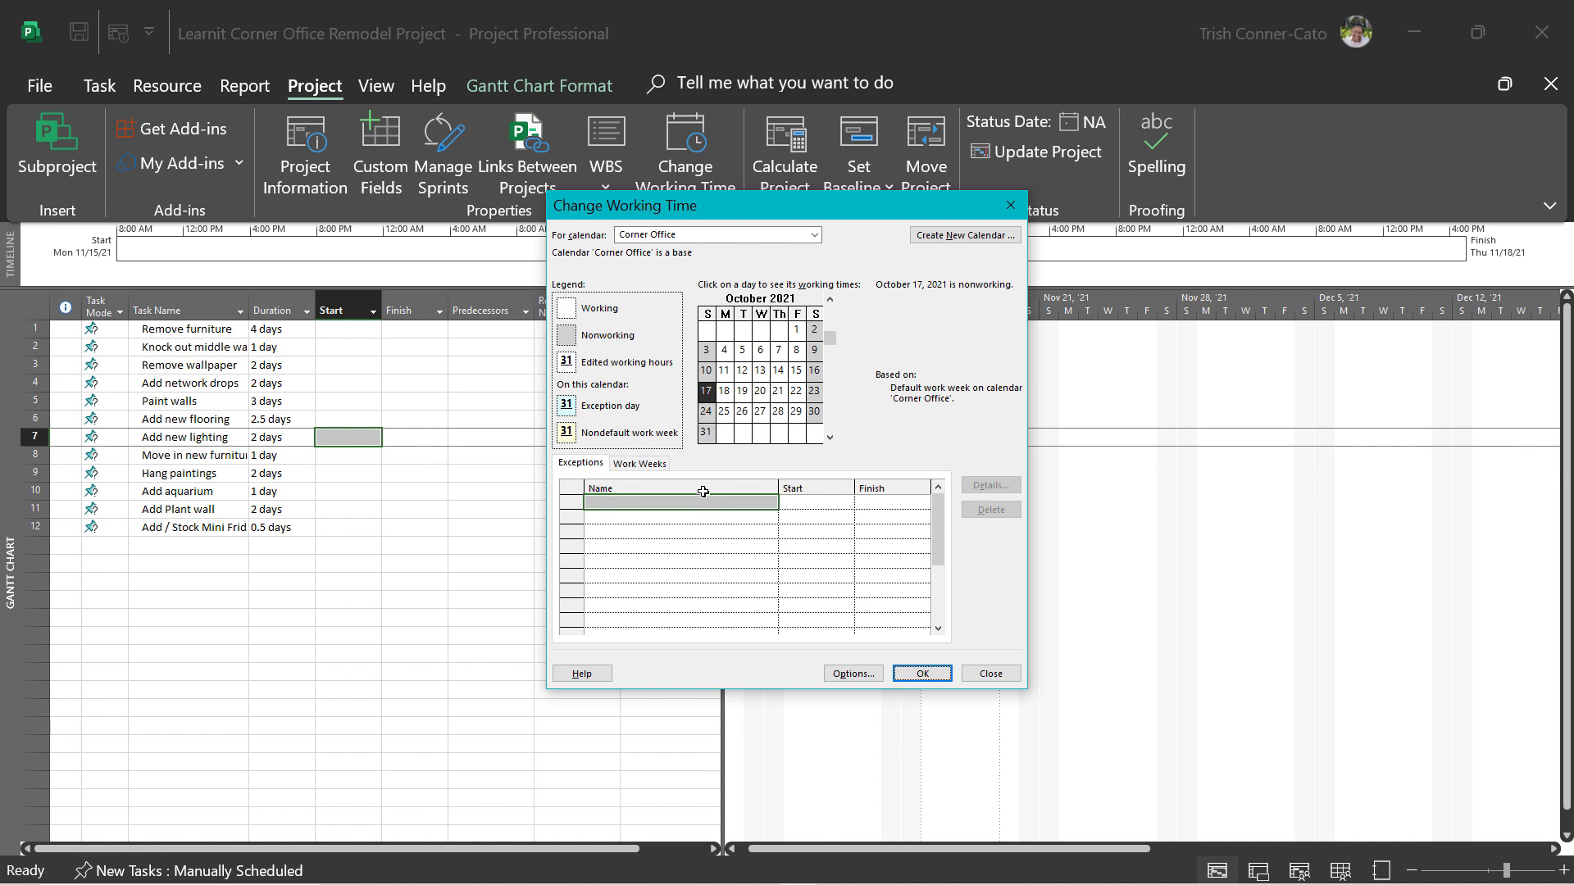
Add a Thanksgiving Day exception on 11/25/2021 to the Corner Office calendar
click(829, 441)
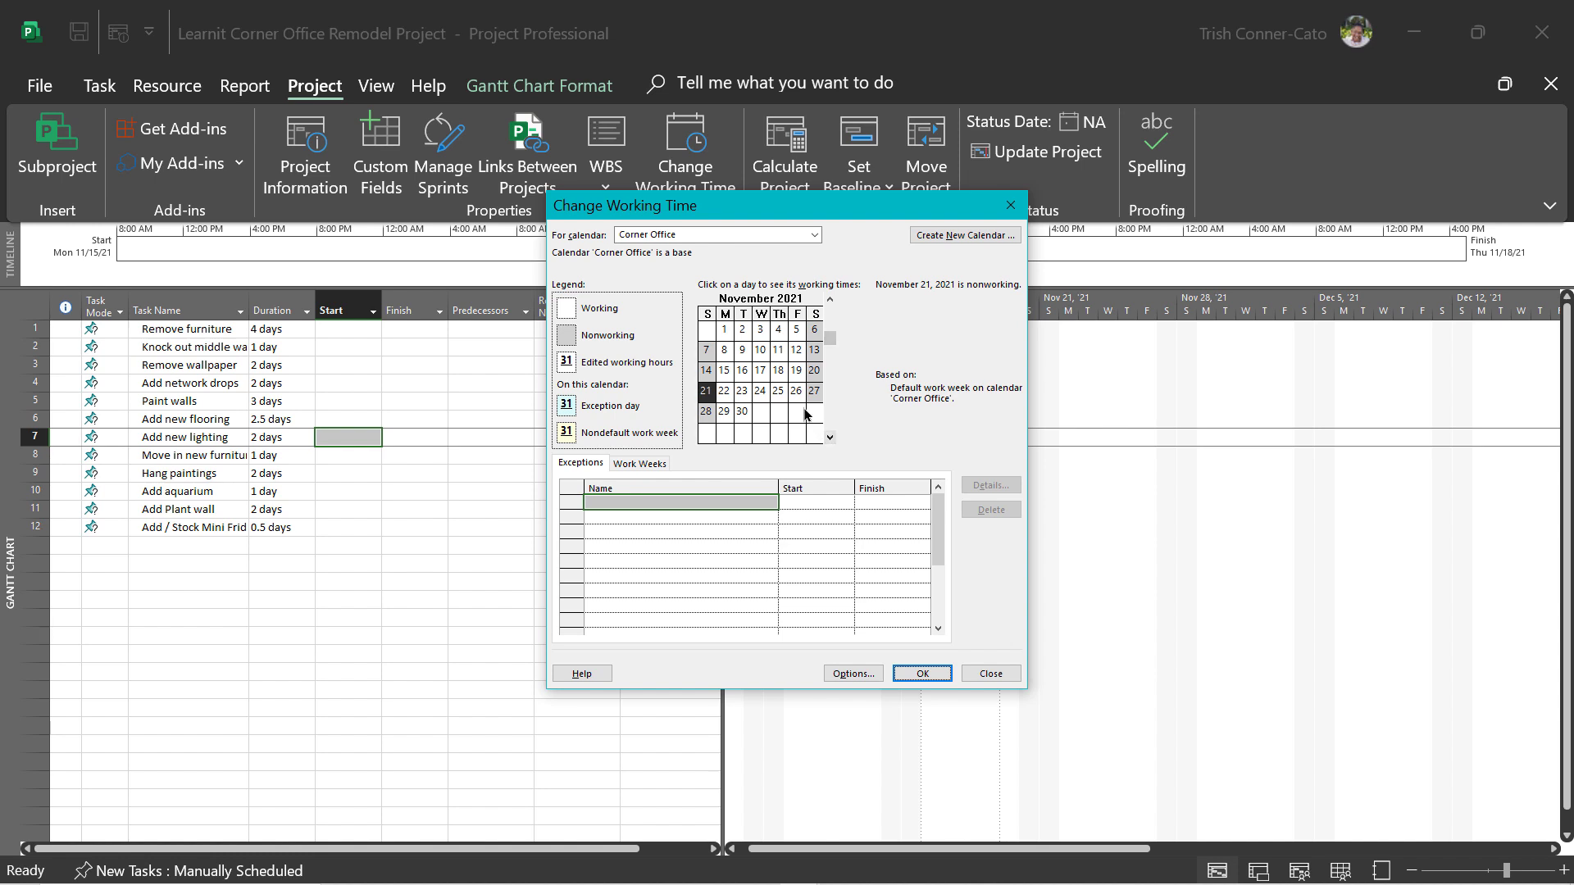
click(776, 395)
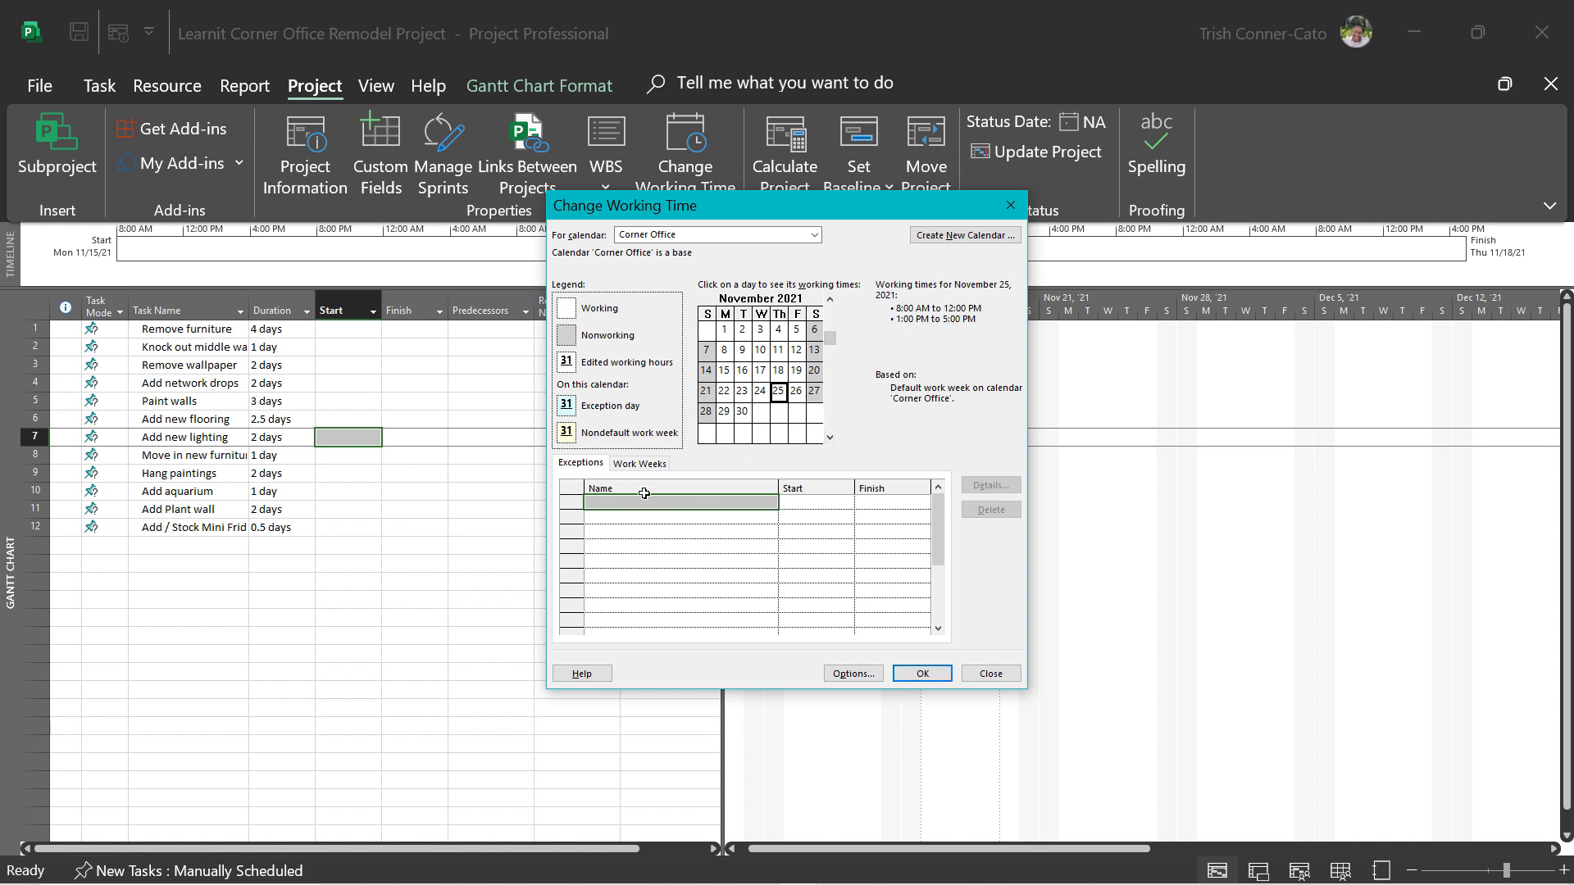
click(638, 497)
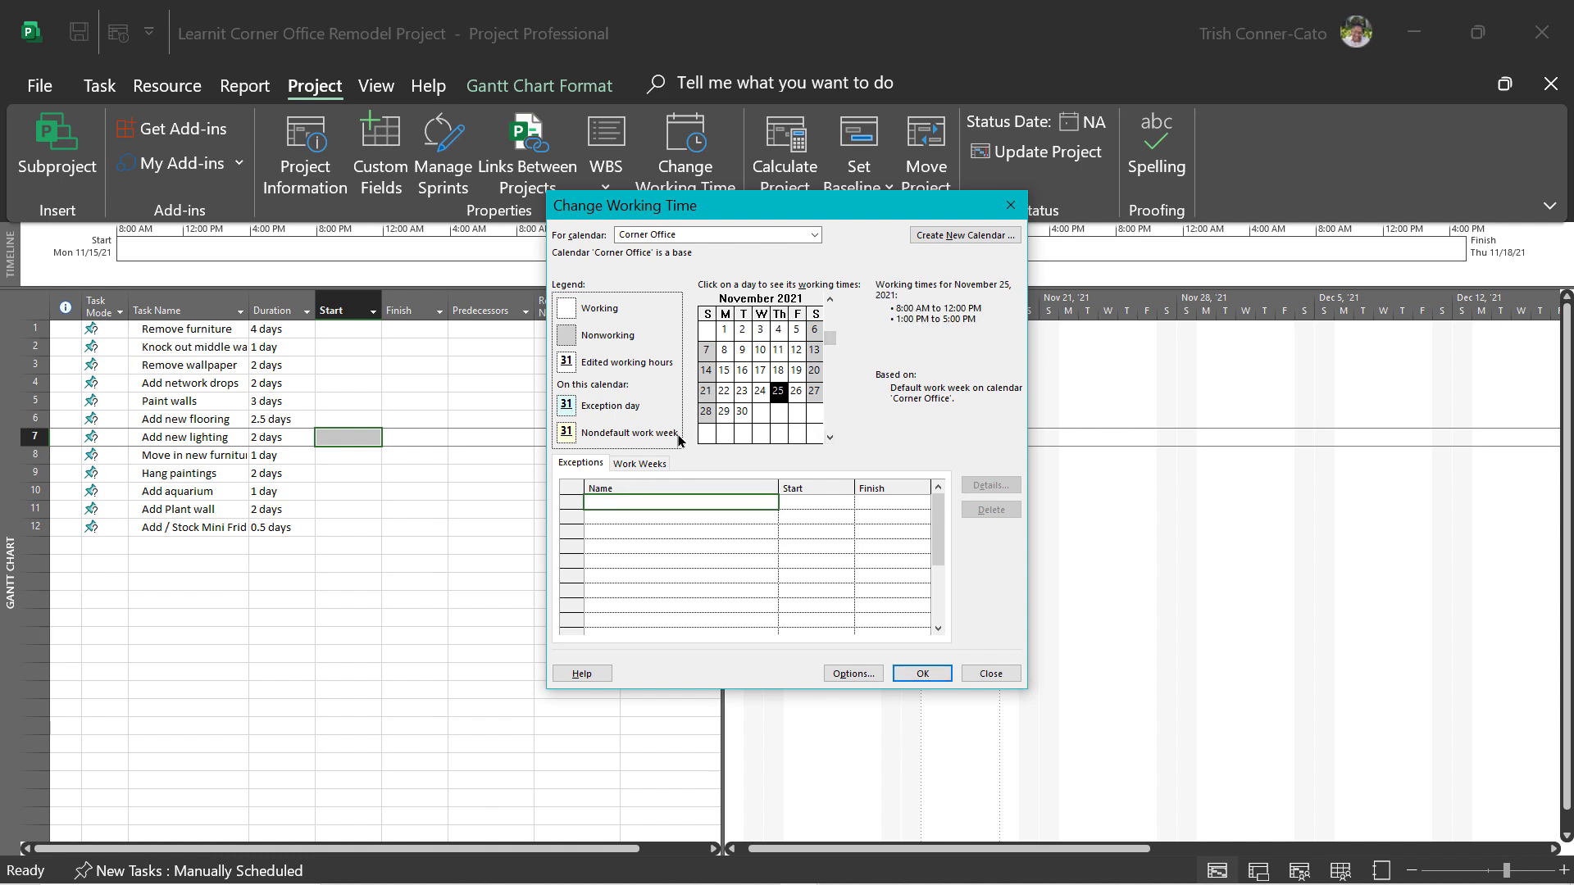
text(Taha)
text(ksgiving Day)
key(Return)
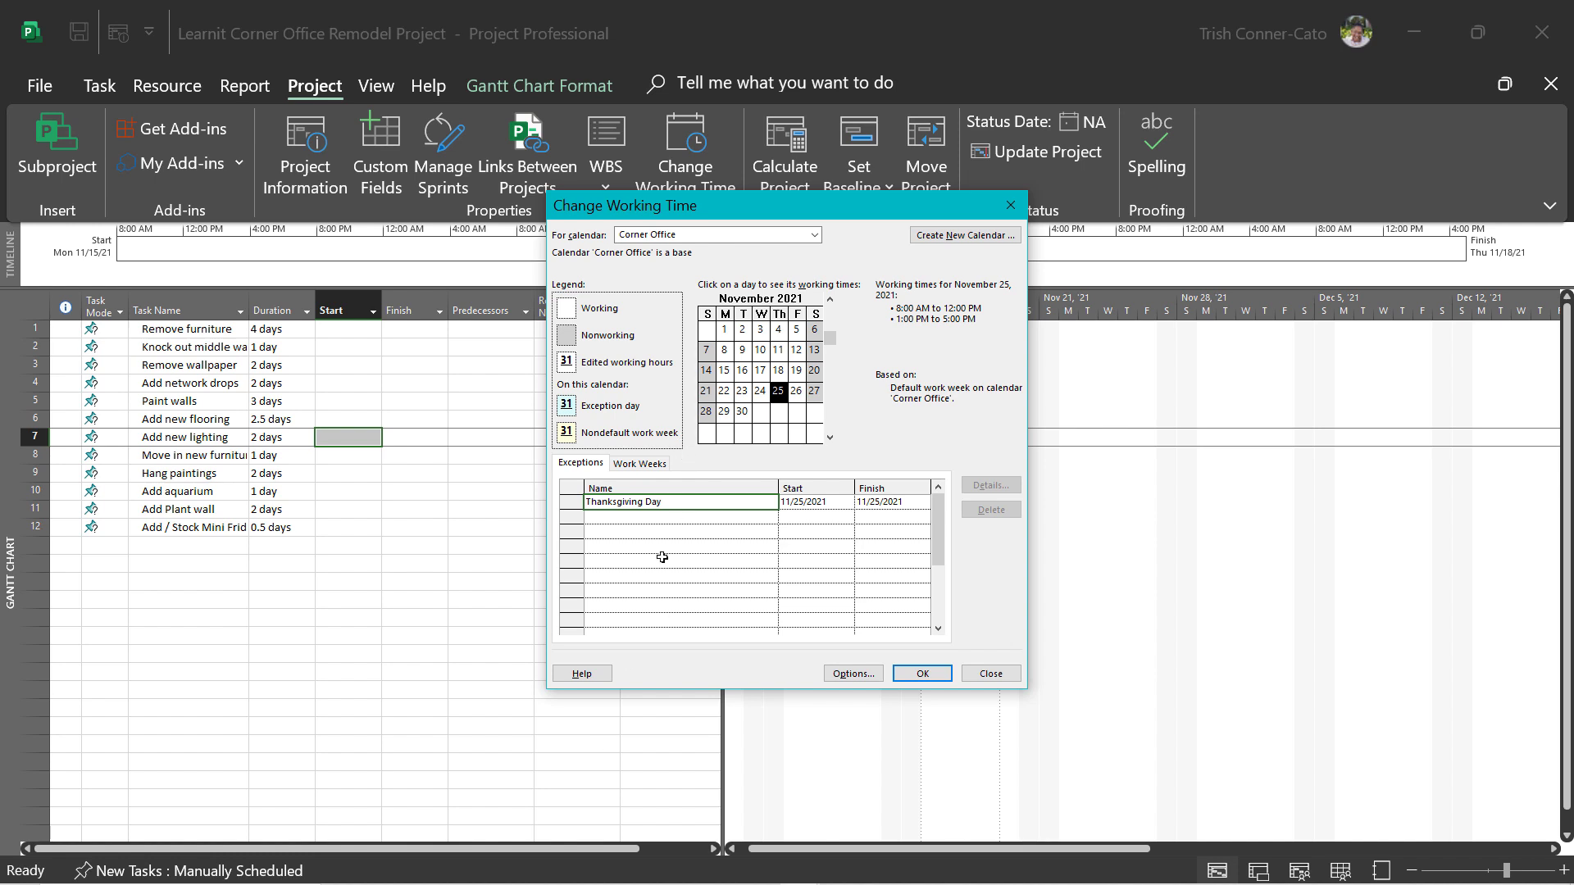
click(641, 517)
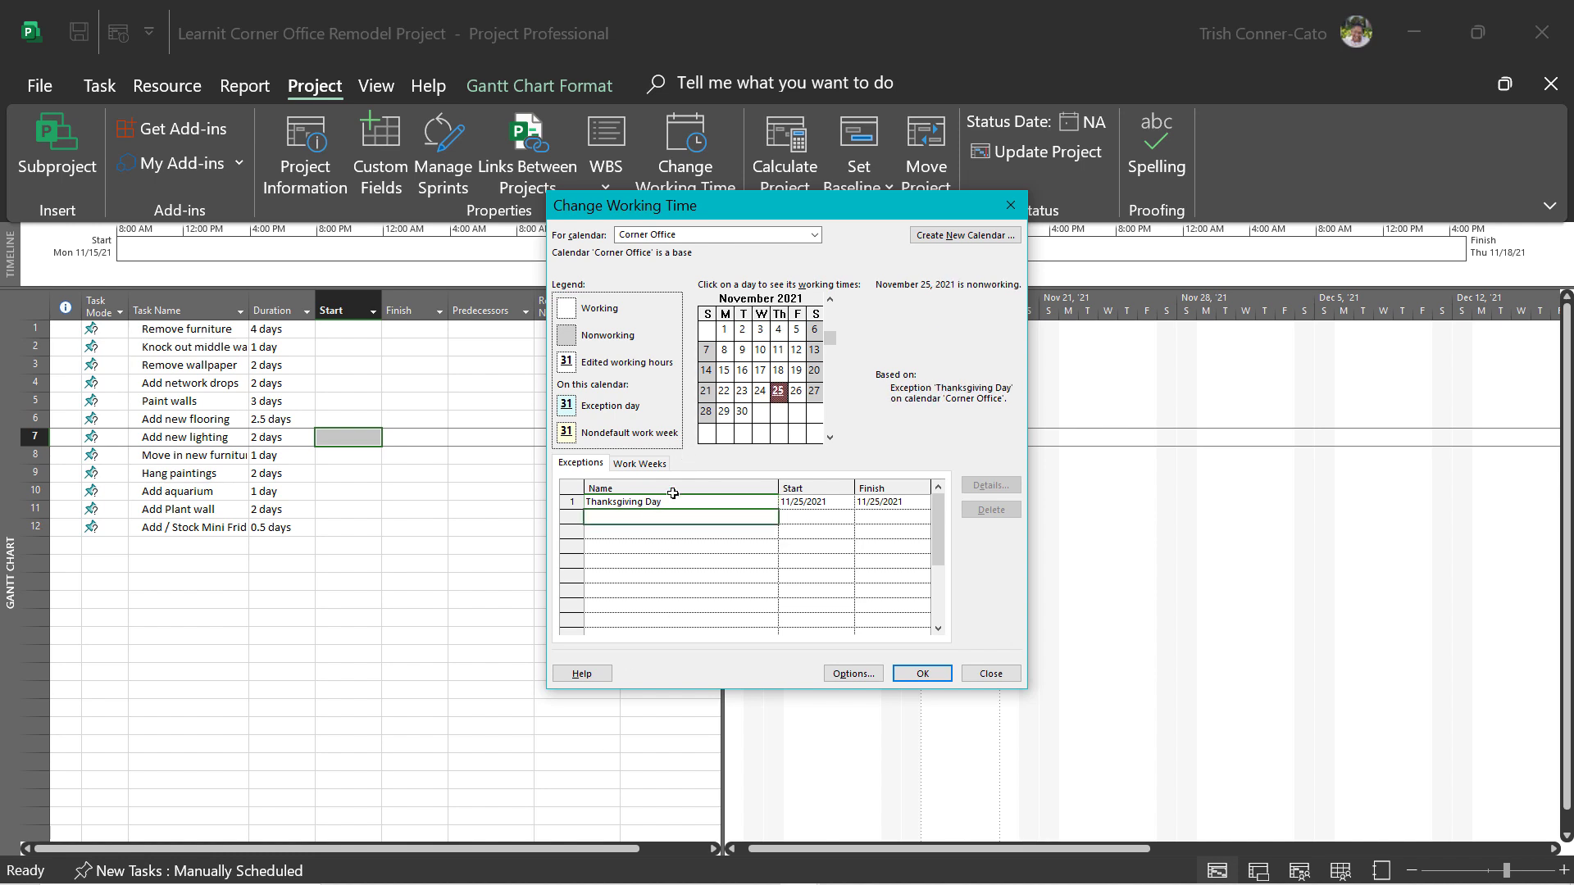
Add a Day After Thanksgiving exception on 11/26/2021 to the Corner Office calendar
click(793, 394)
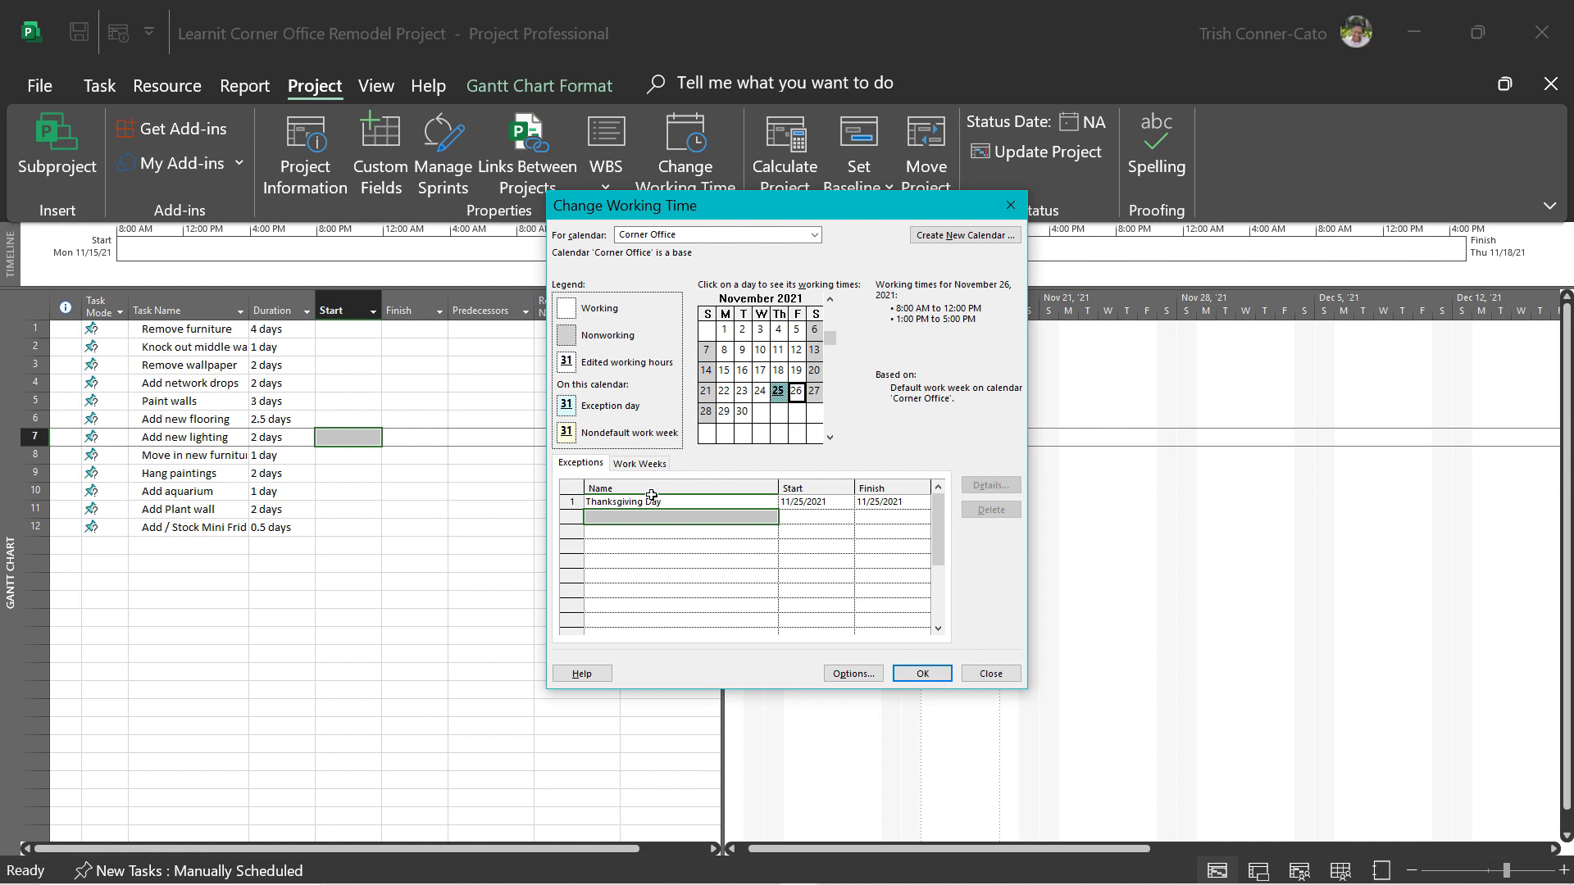
click(615, 522)
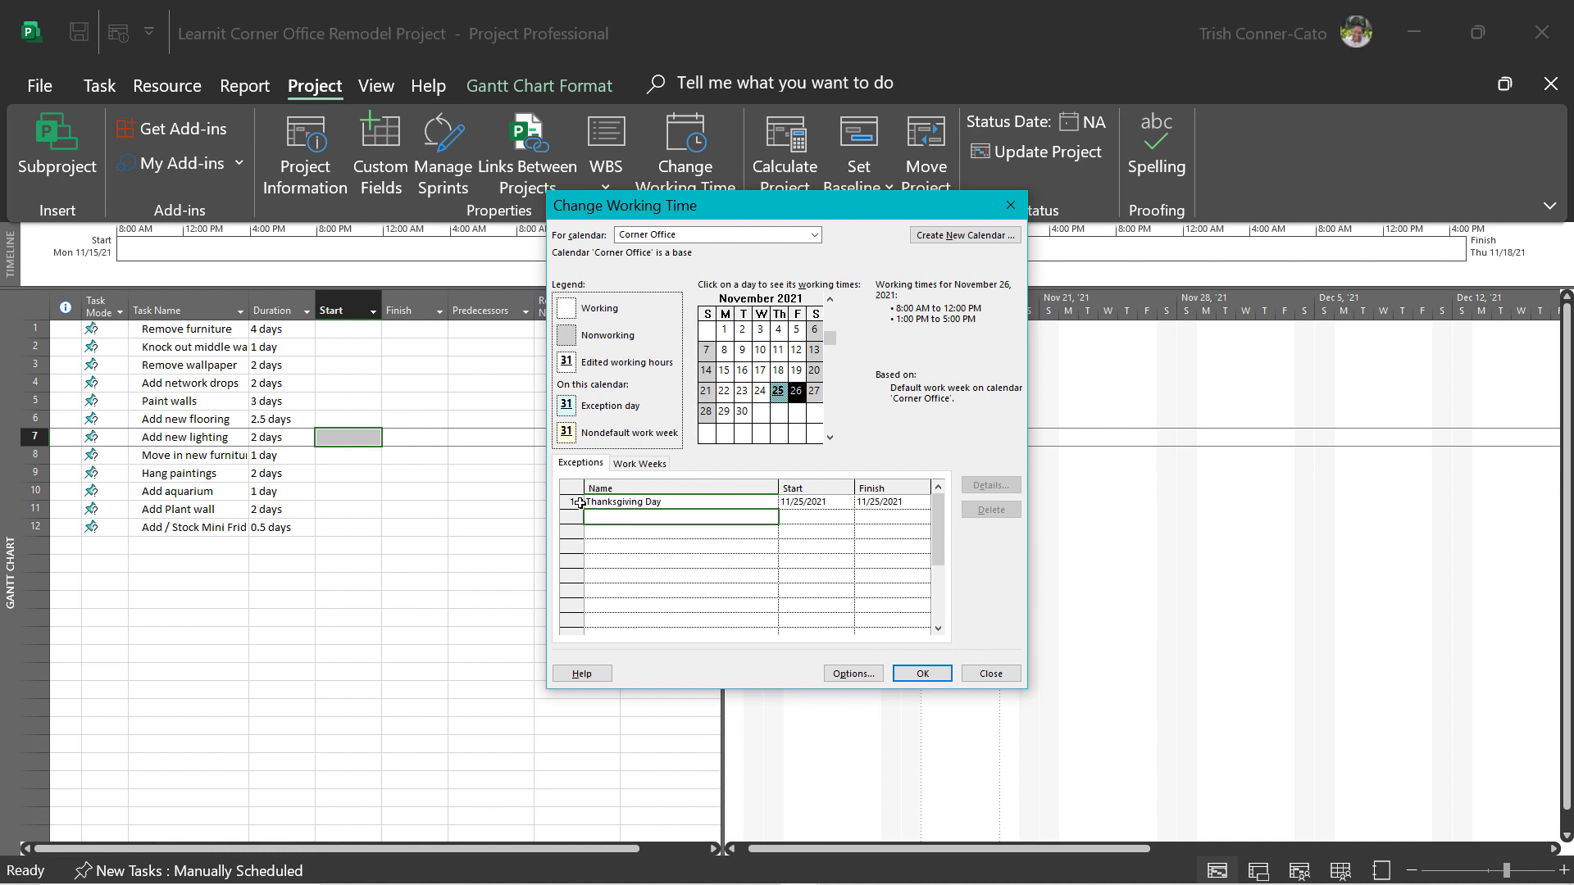
text(Day Aft)
key(Return)
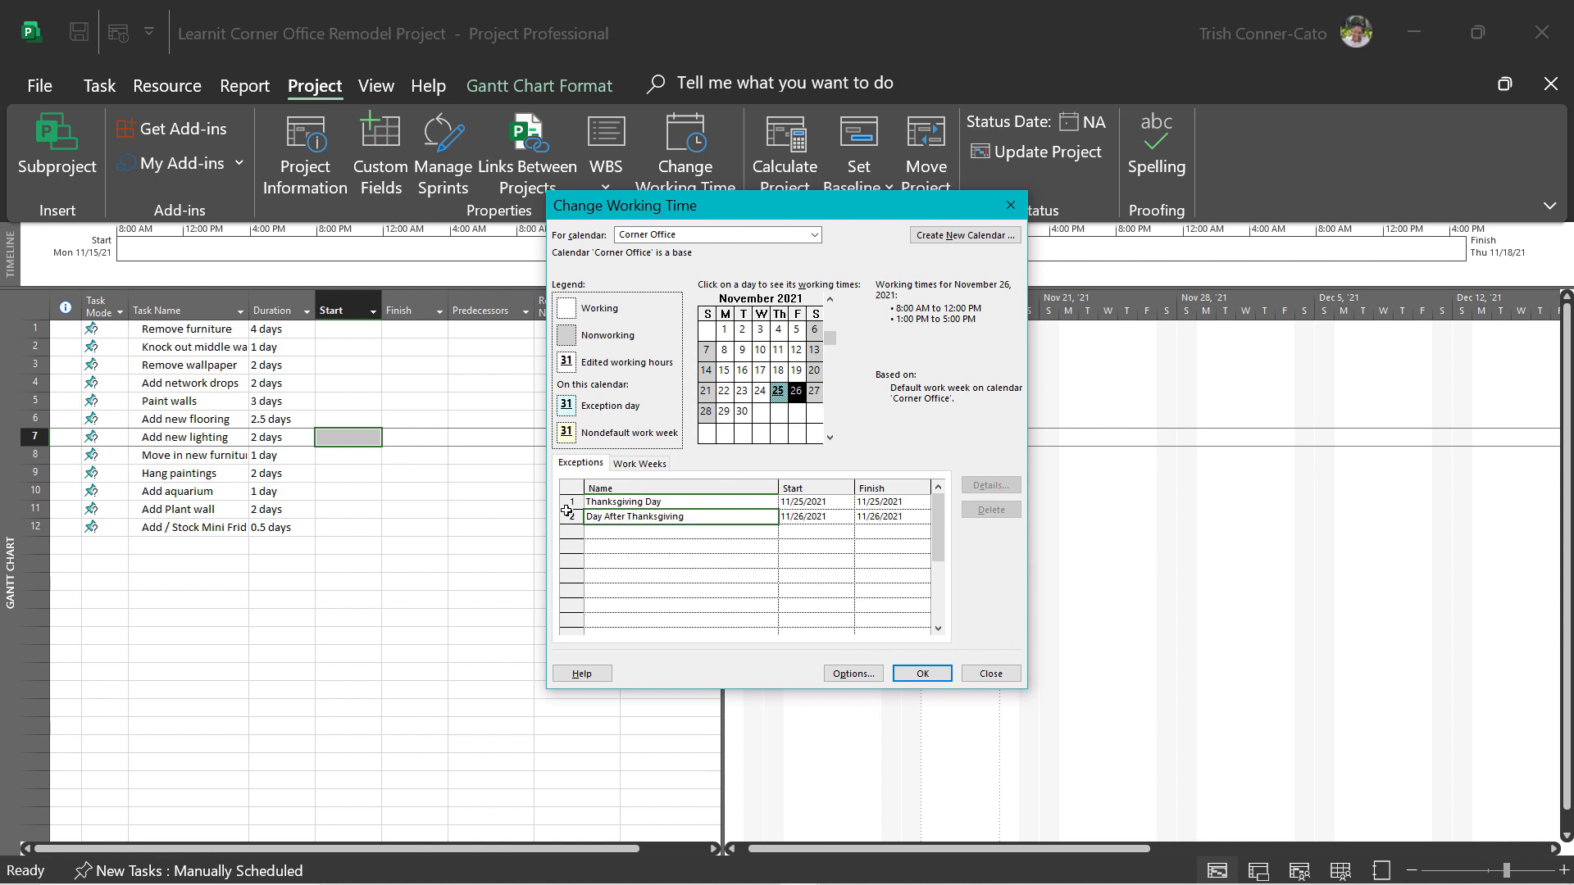
Add a Christmas Eve exception on 12/24/2021 to the Corner Office calendar and apply the working time changes
click(827, 440)
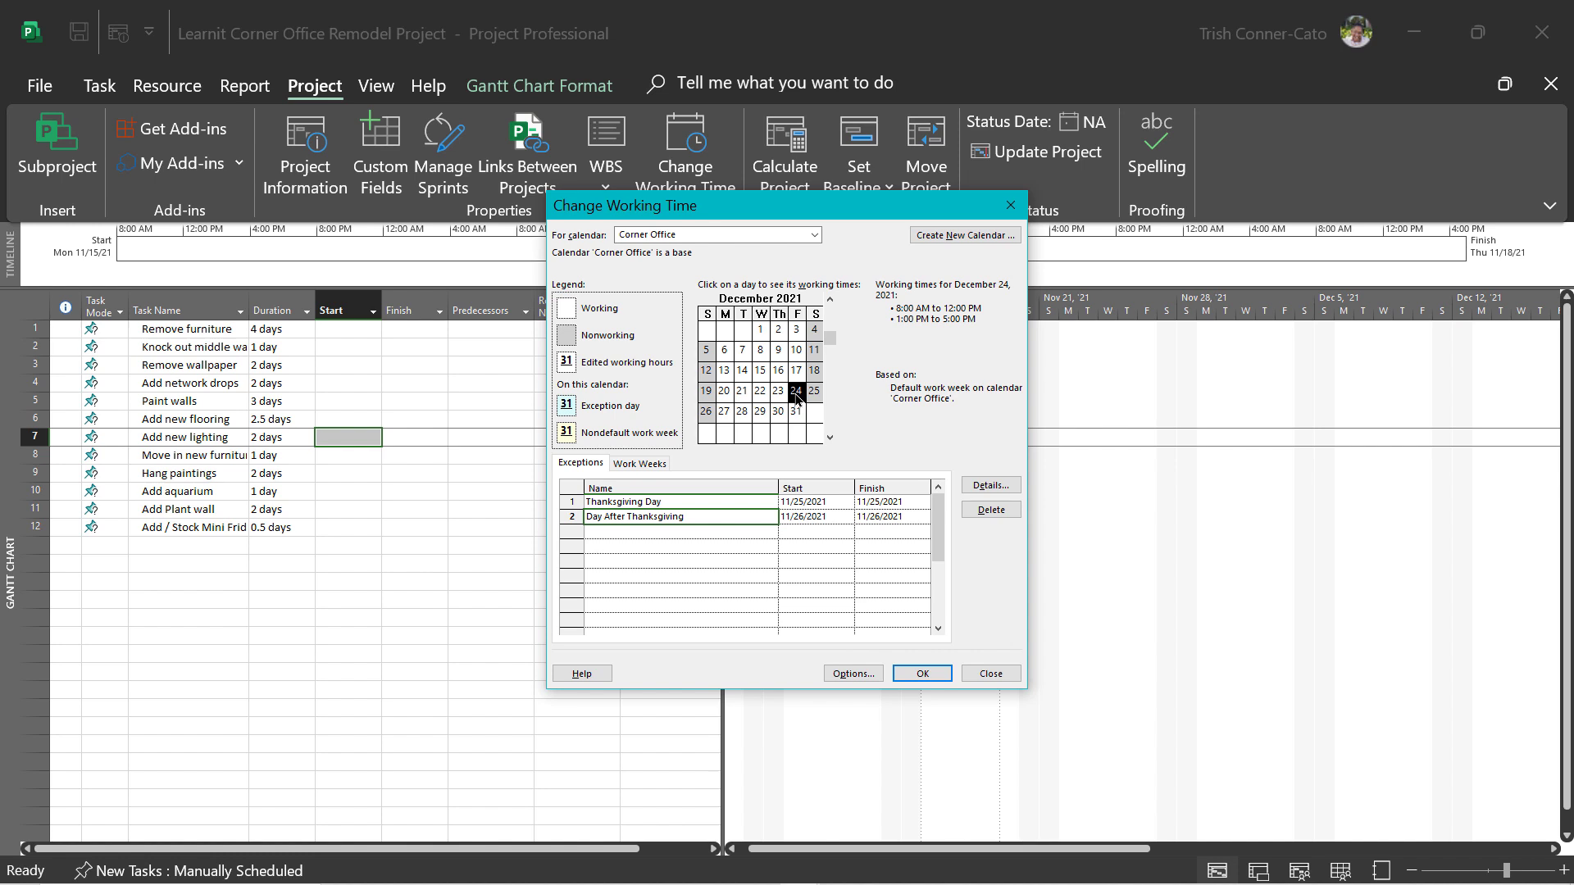
click(795, 398)
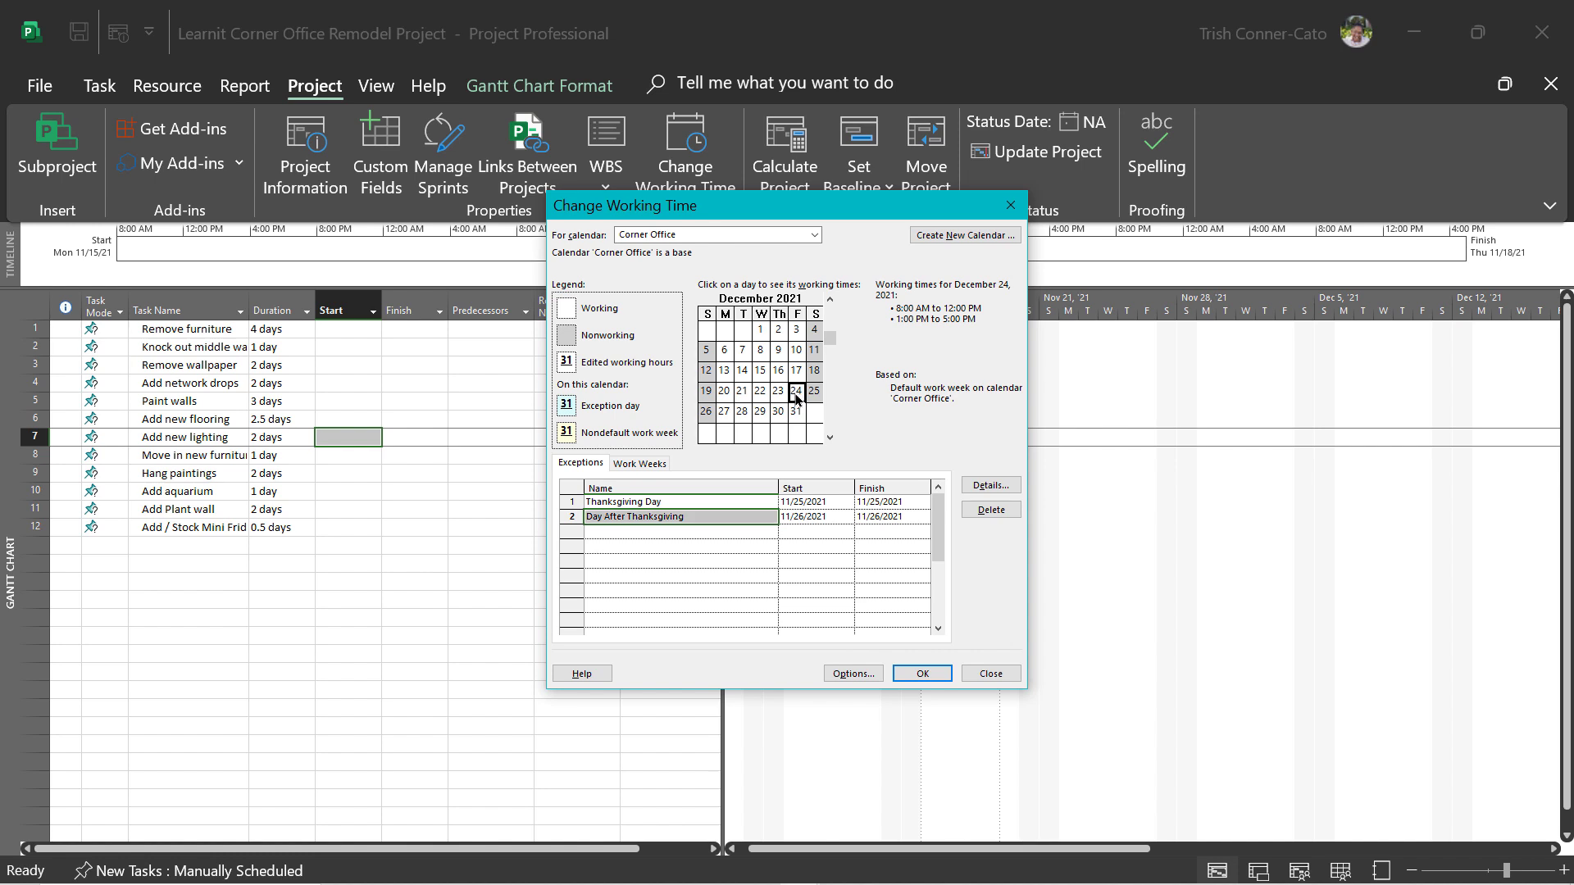
click(607, 534)
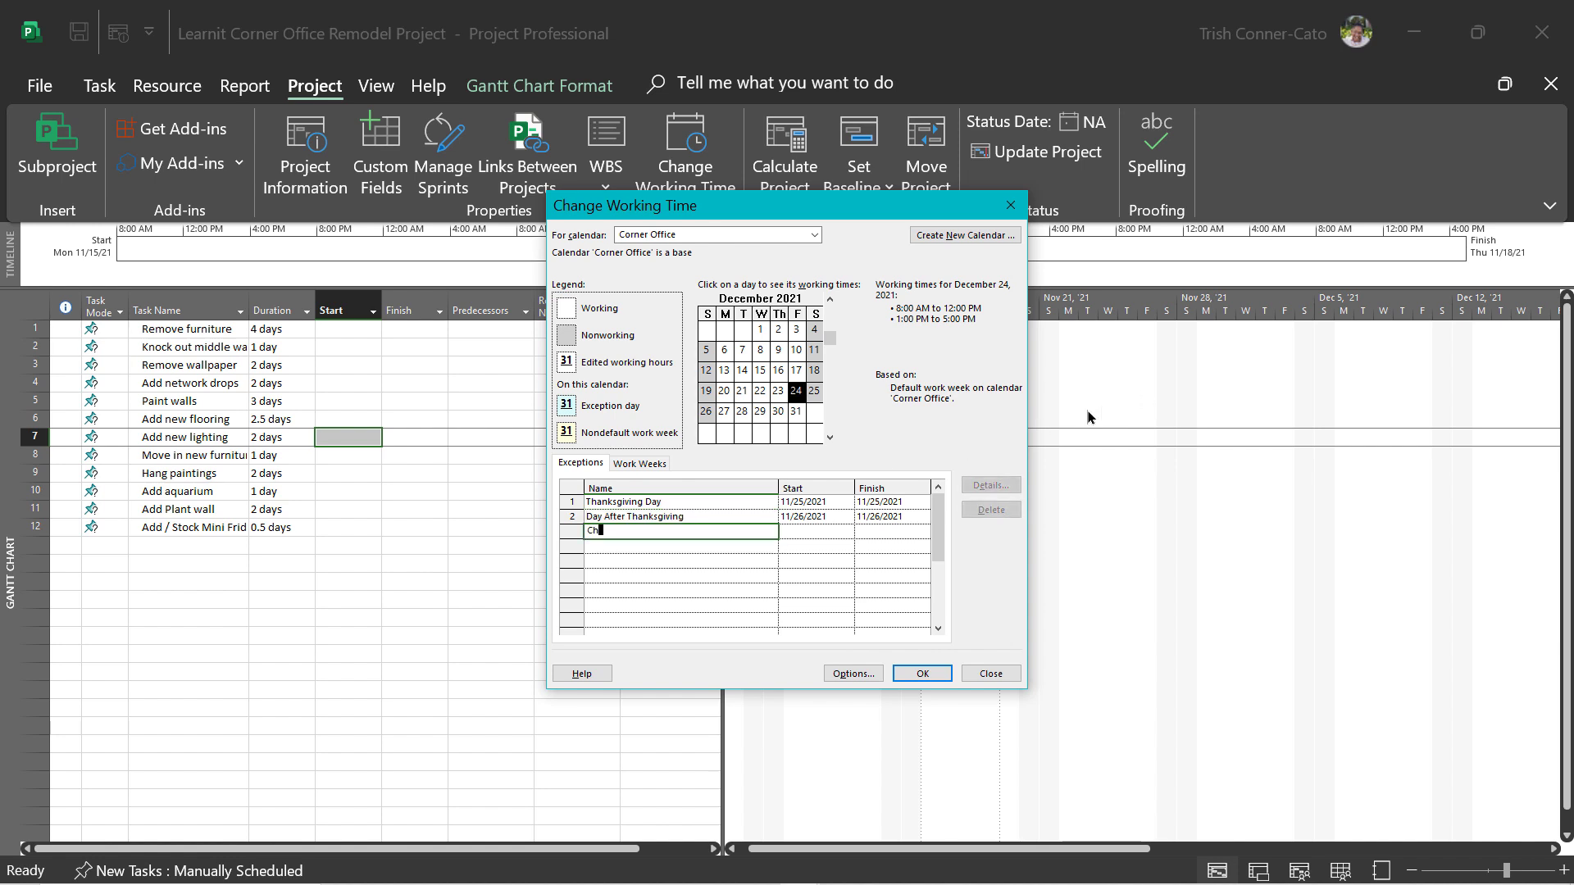
text(Christmas Eve)
key(Return)
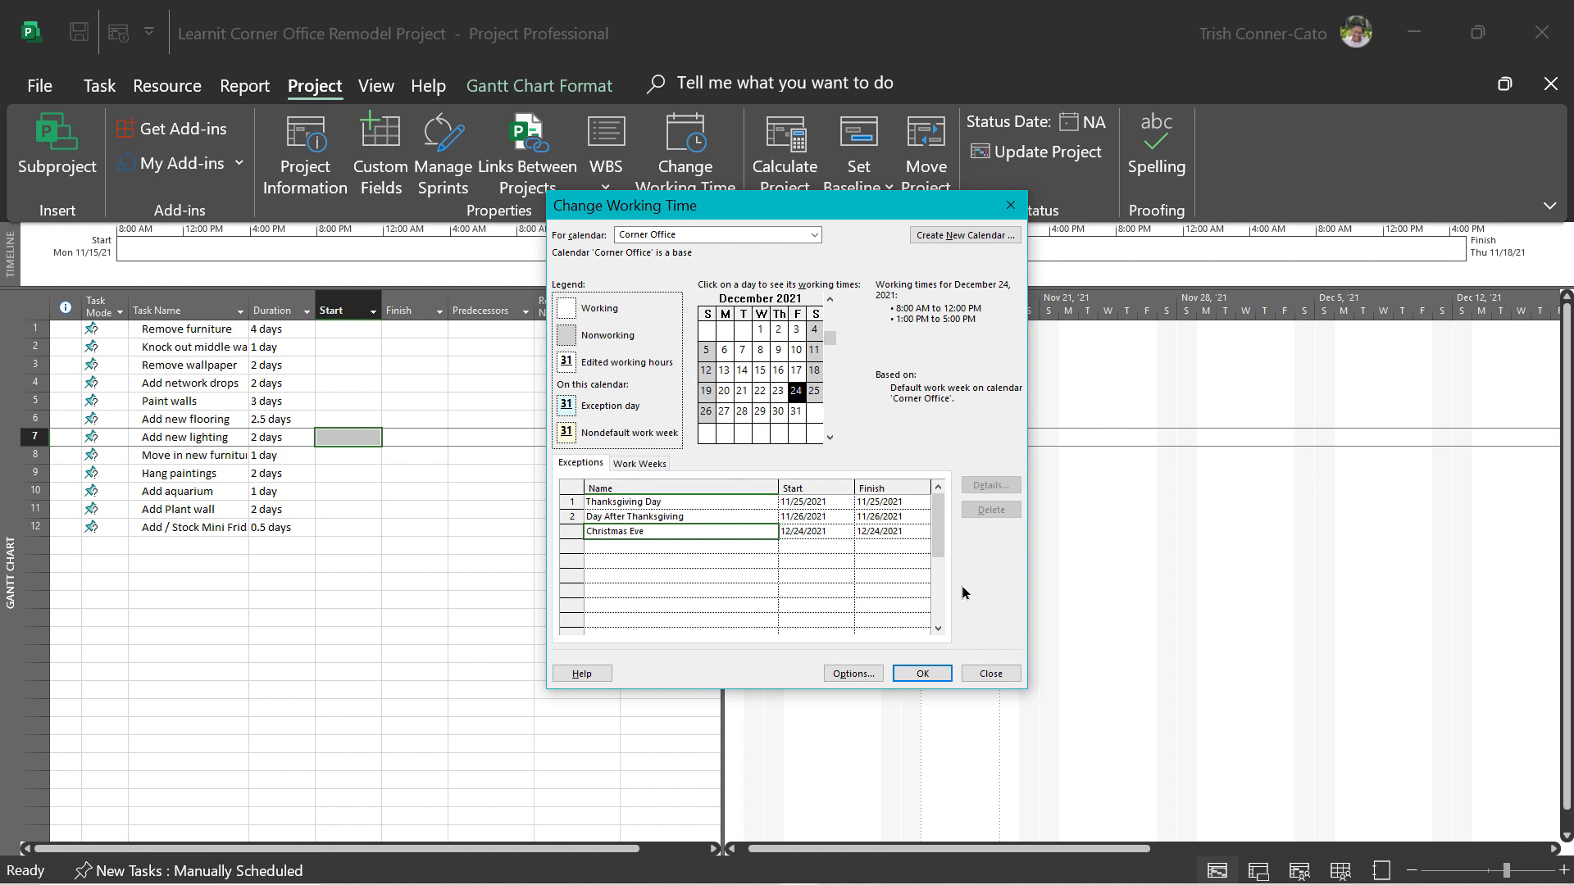
click(921, 676)
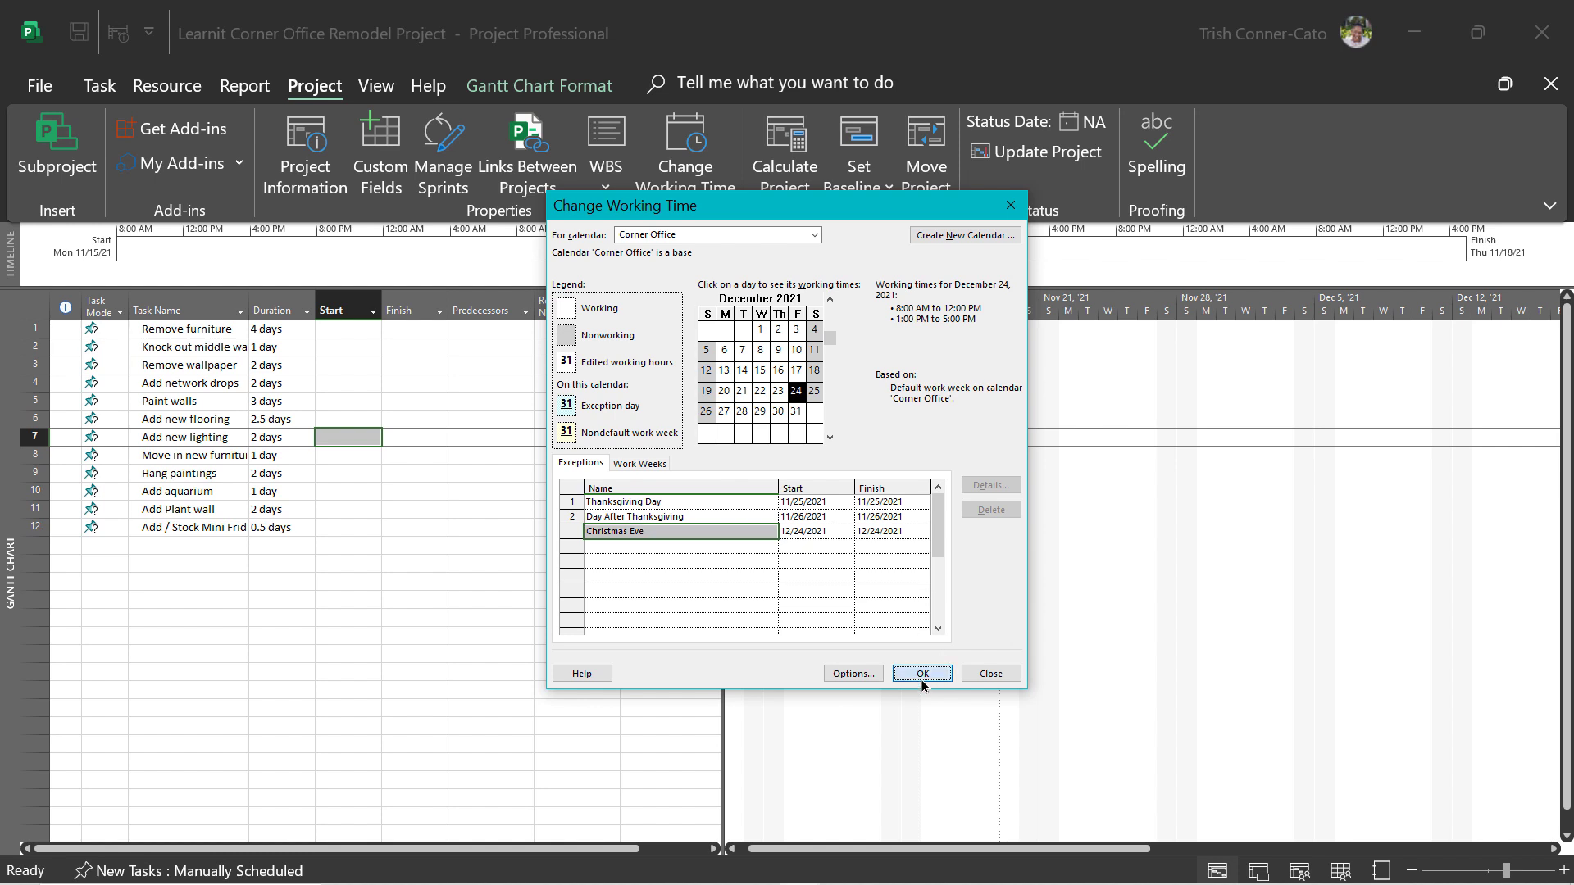
Assign the Corner Office calendar to the project in its project information
click(120, 38)
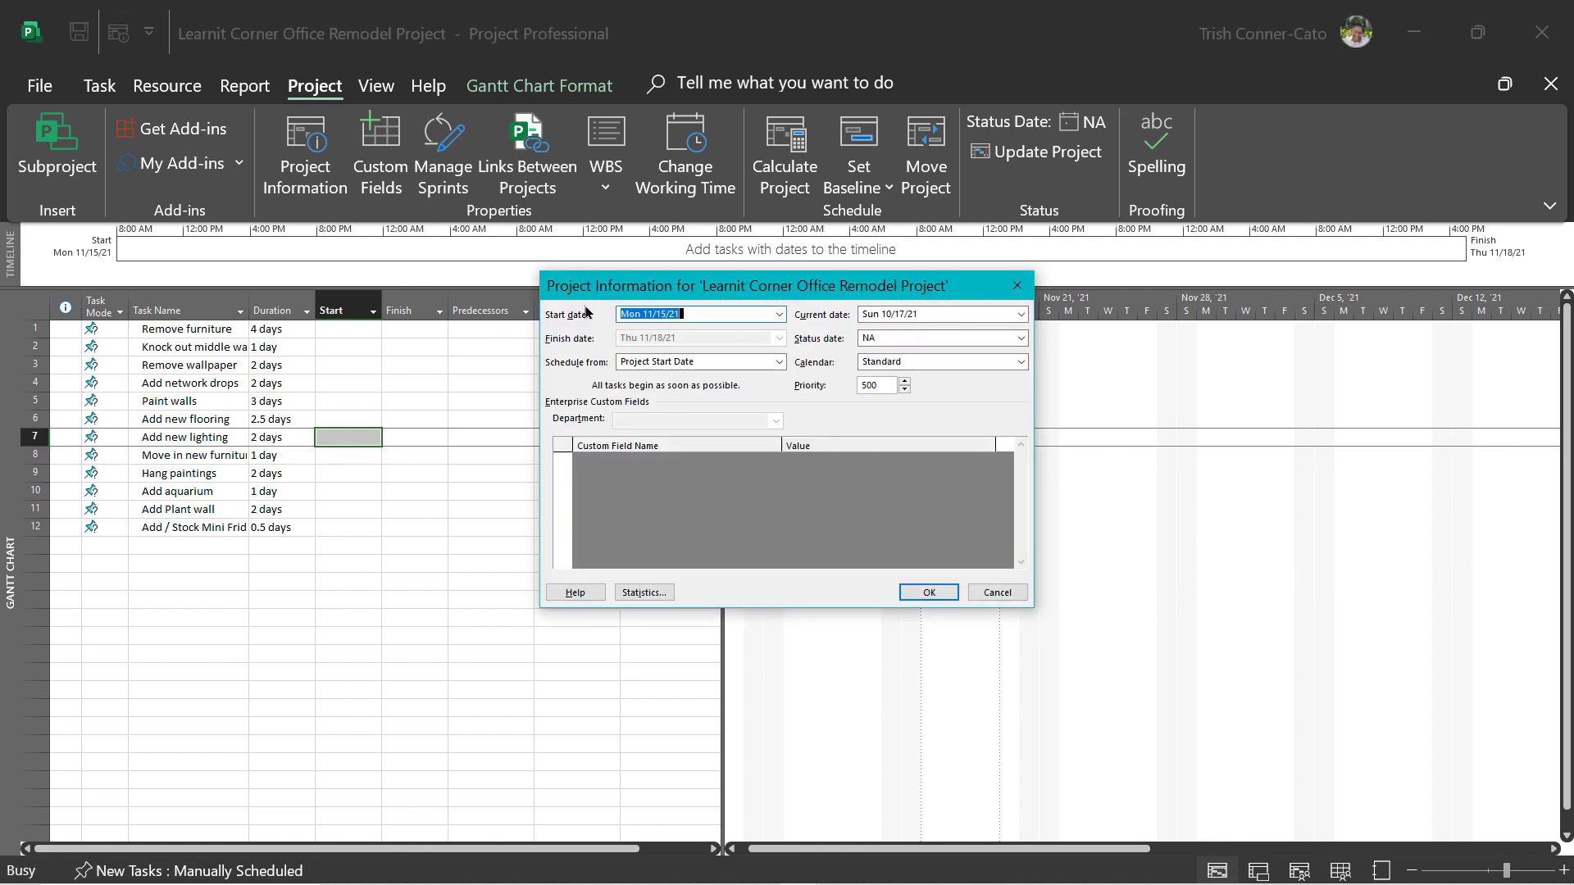
click(1020, 364)
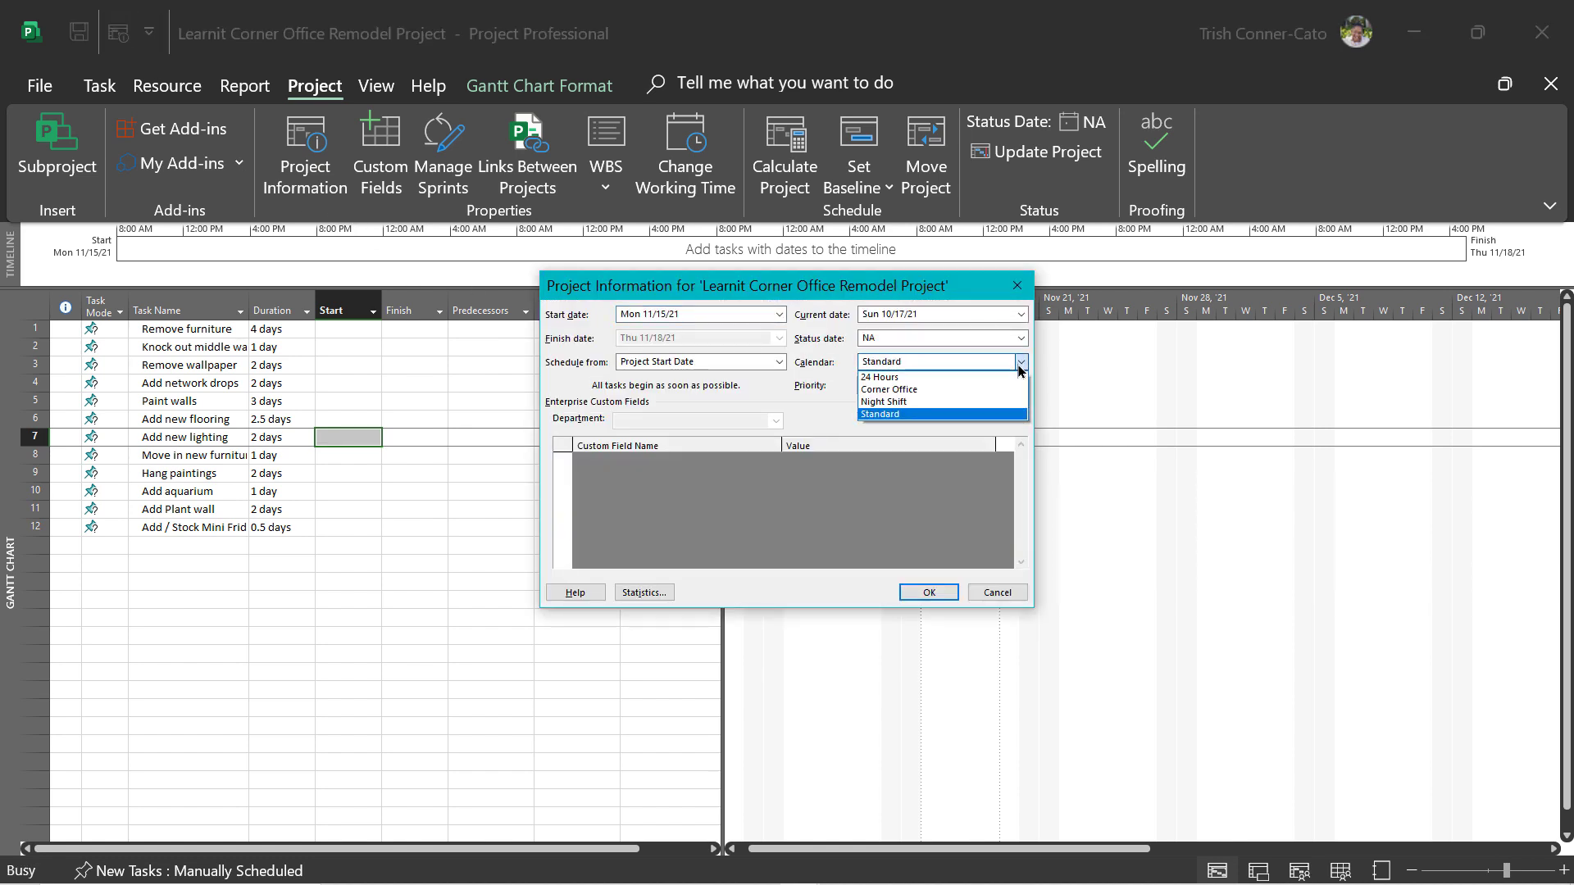
click(896, 390)
click(923, 592)
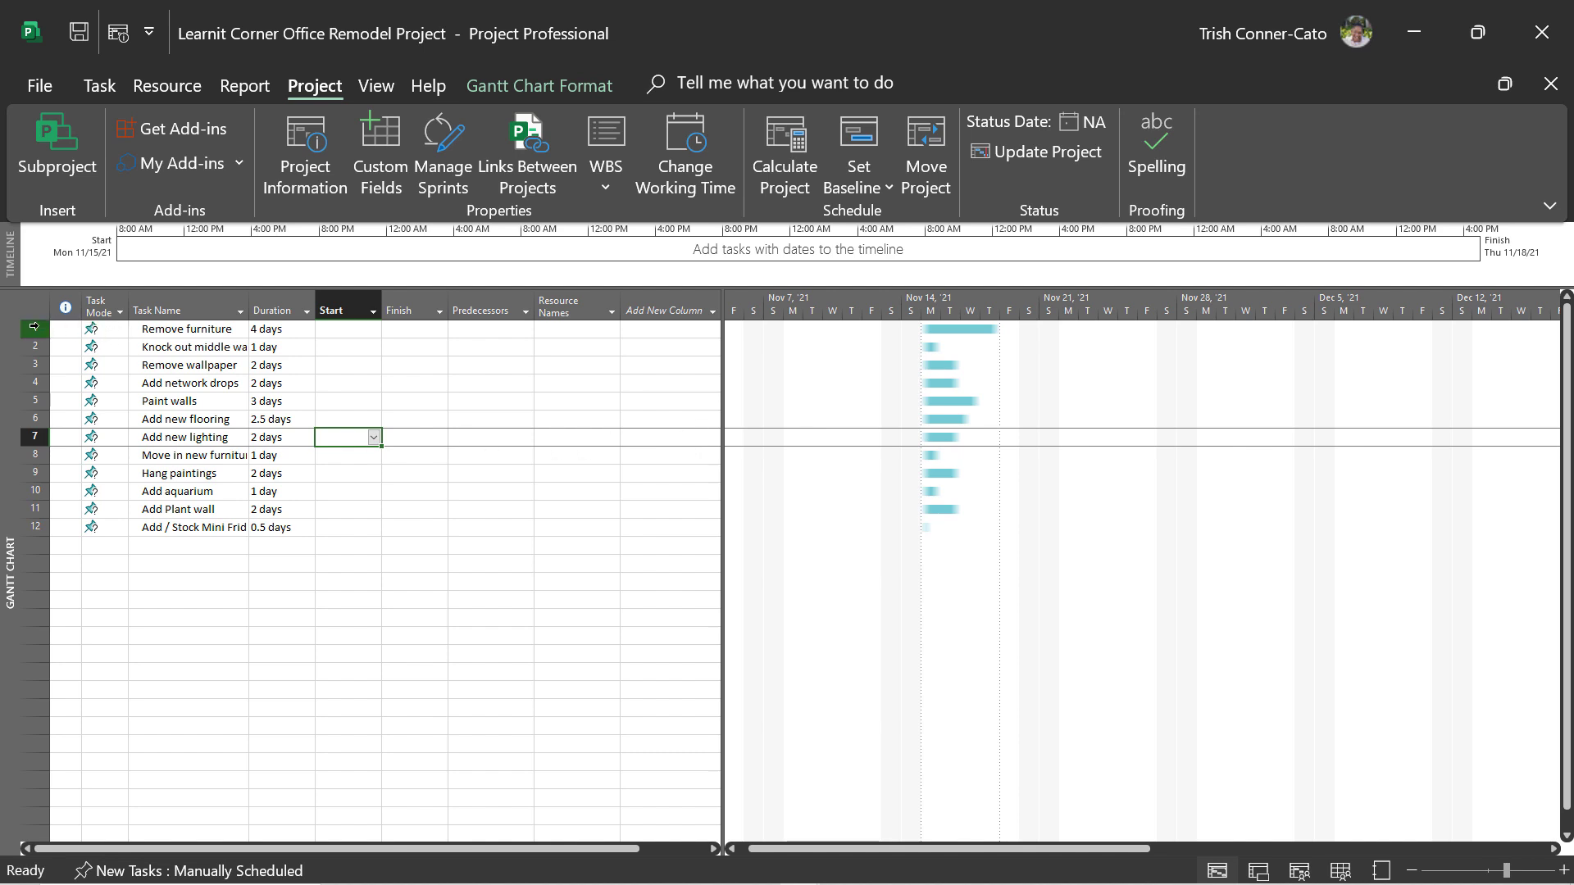
Switch all twelve corner office tasks to Auto Schedule, then save and close the project file
drag(34, 327, 18, 527)
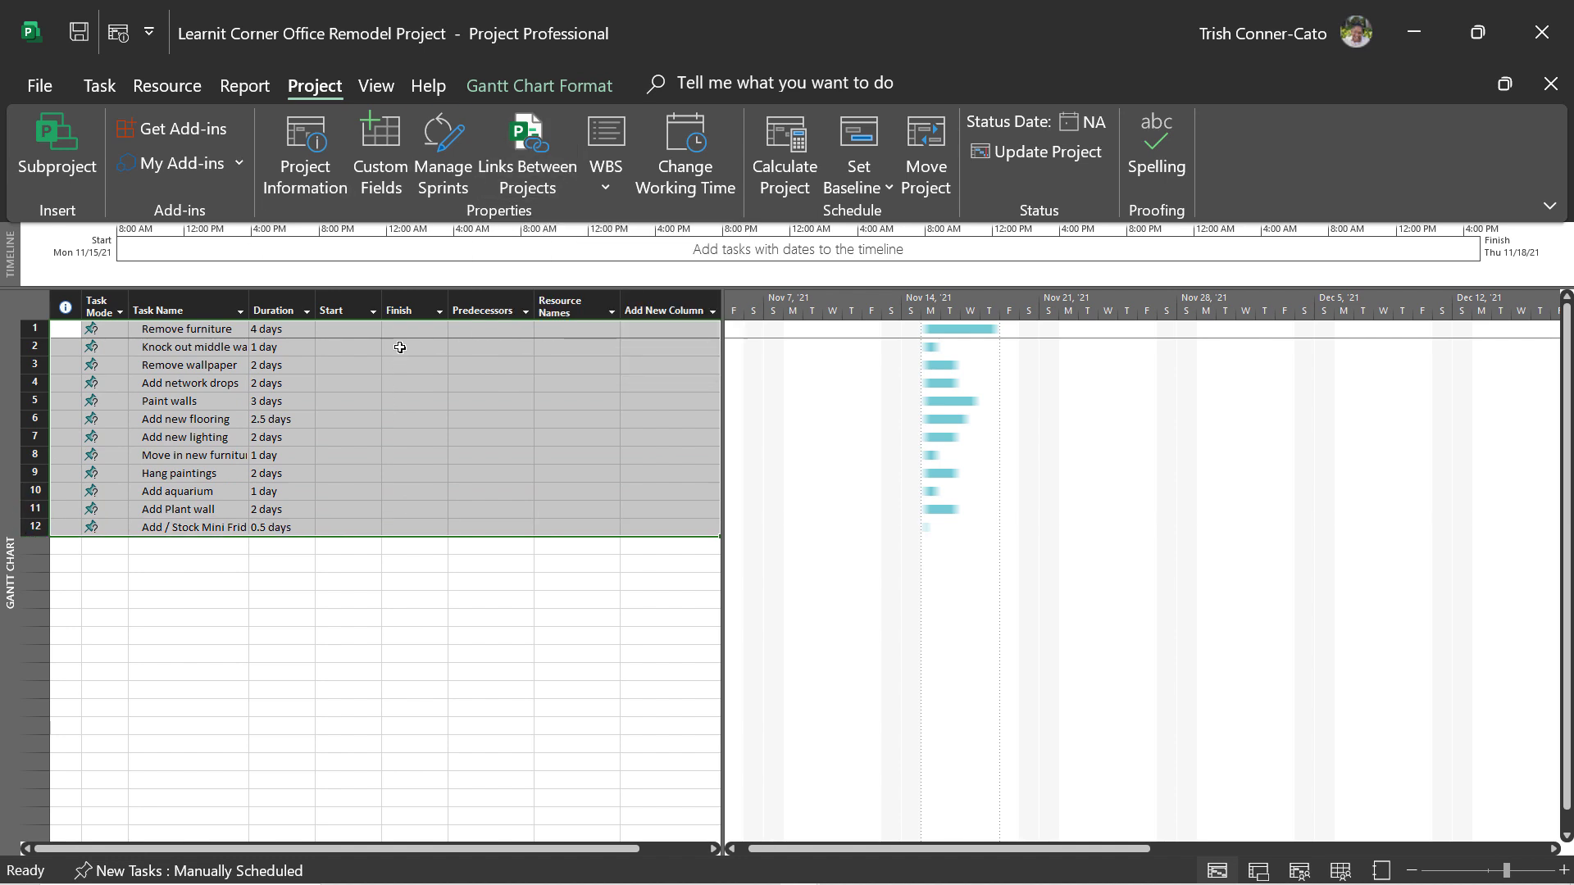
click(101, 87)
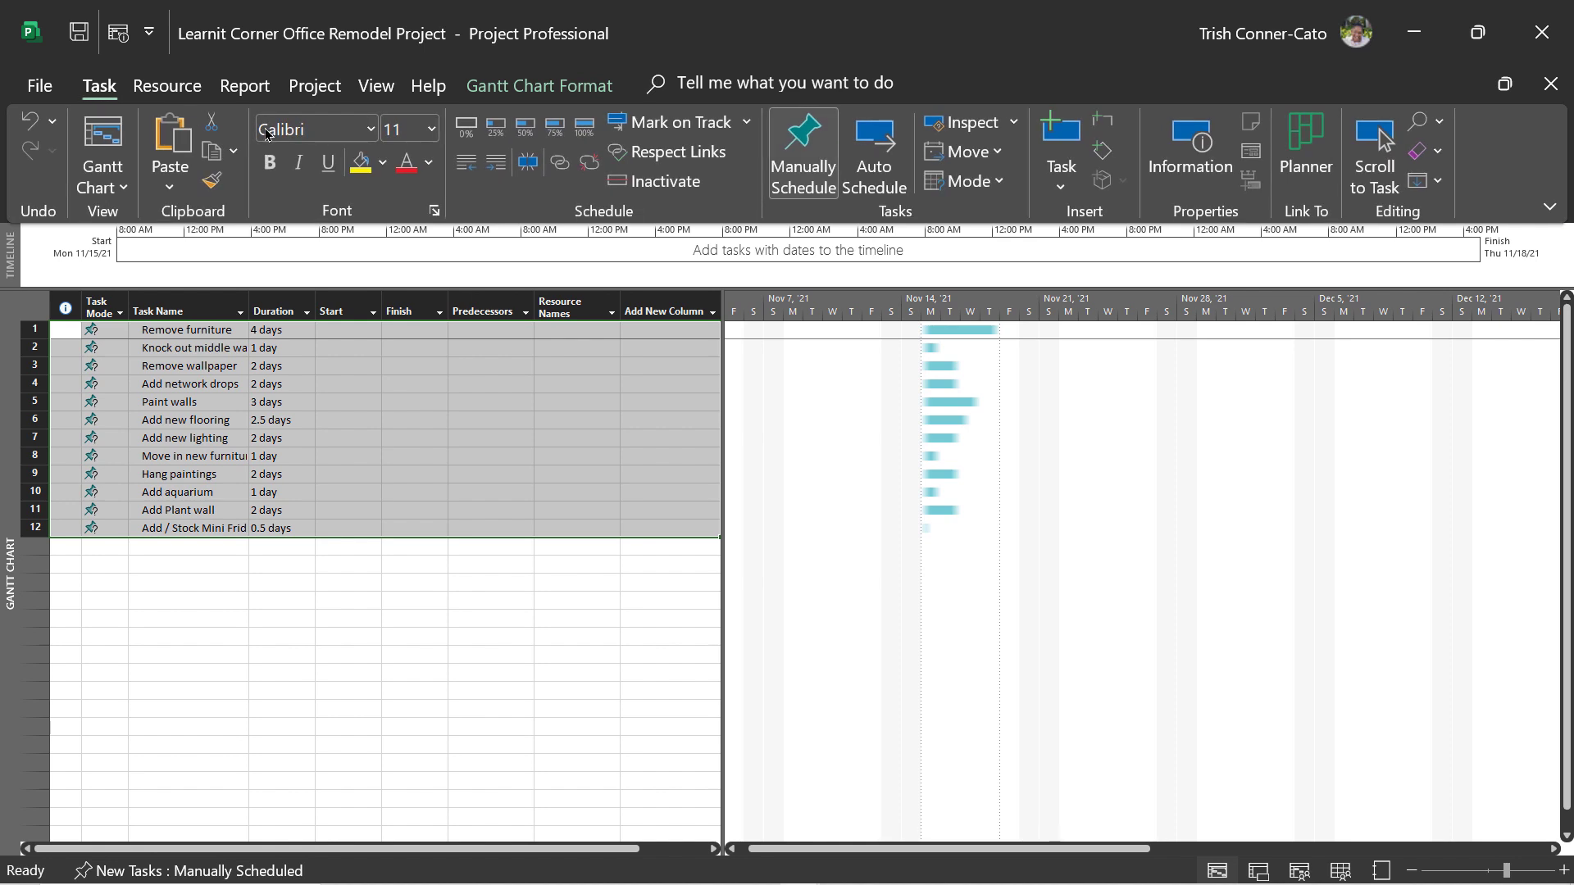
click(874, 181)
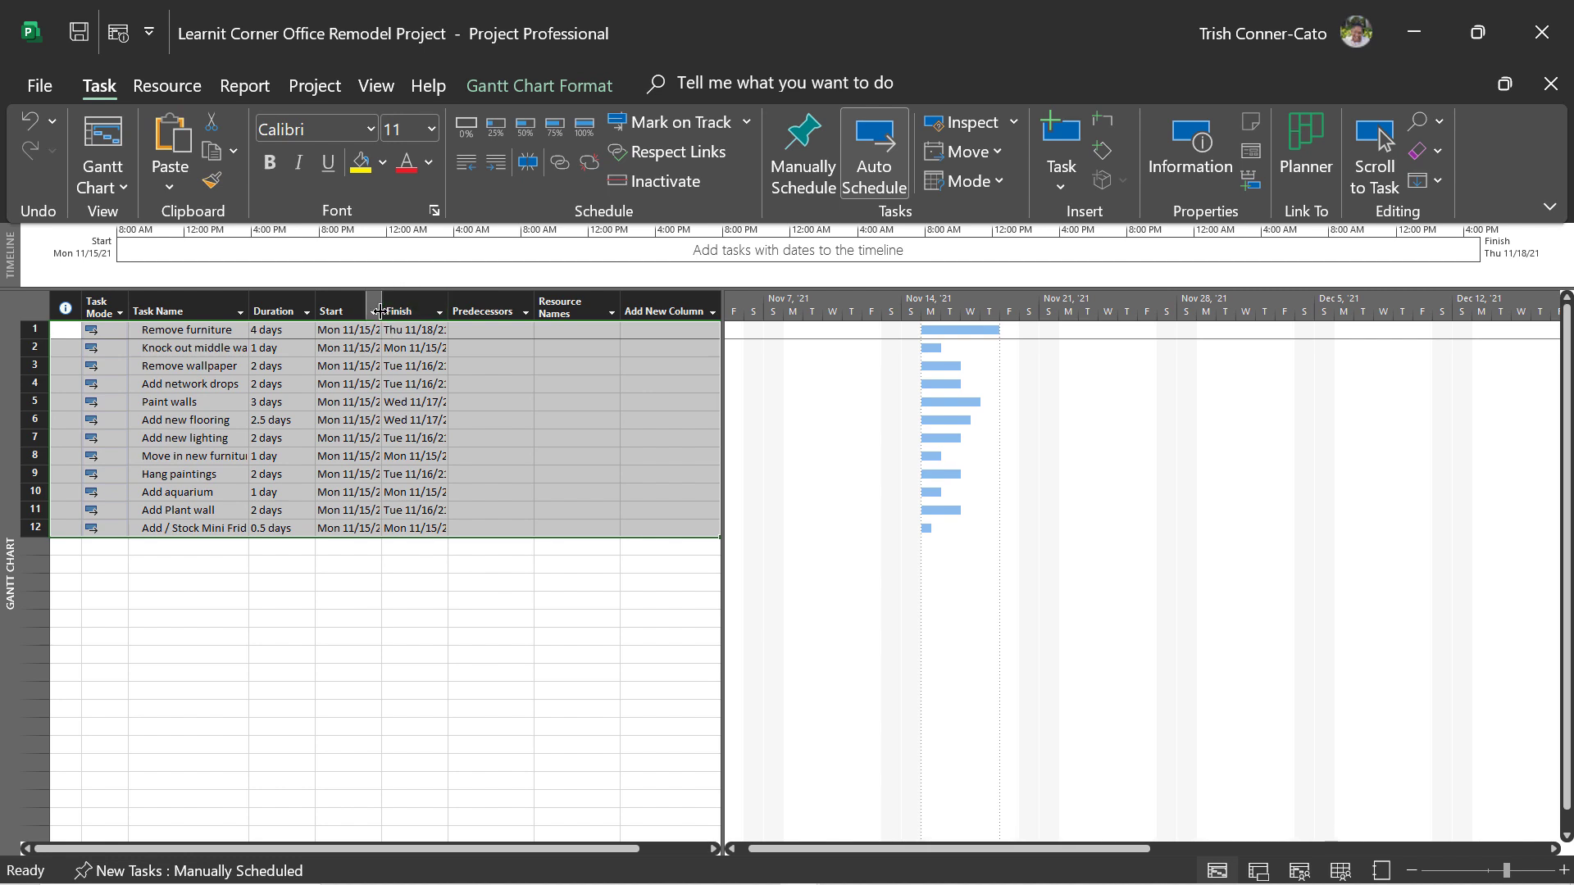
drag(380, 311, 385, 311)
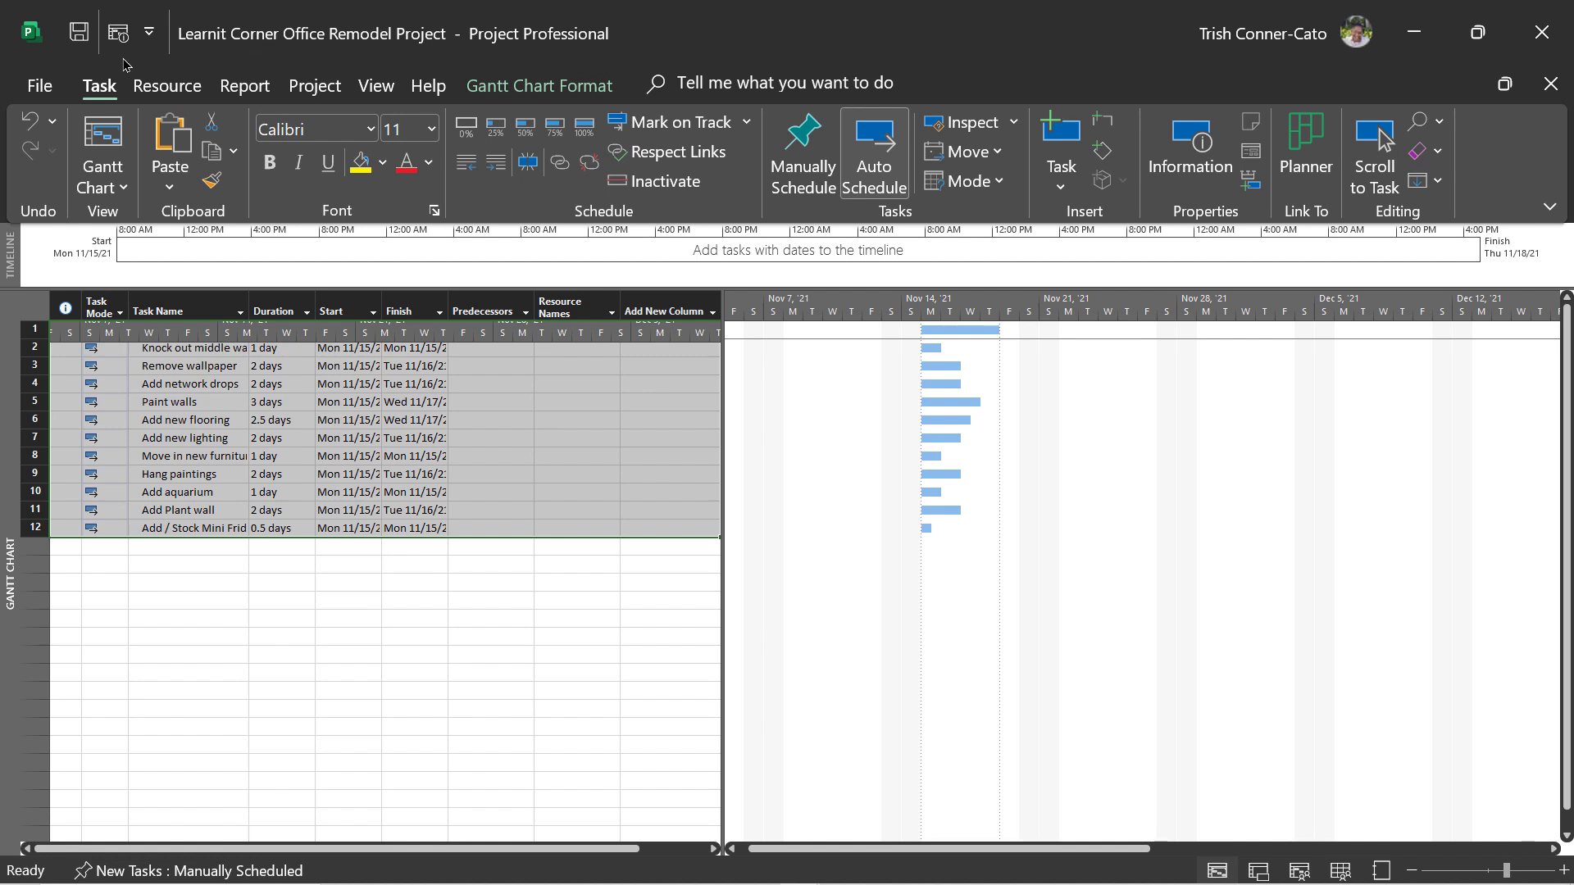
click(82, 41)
click(1551, 84)
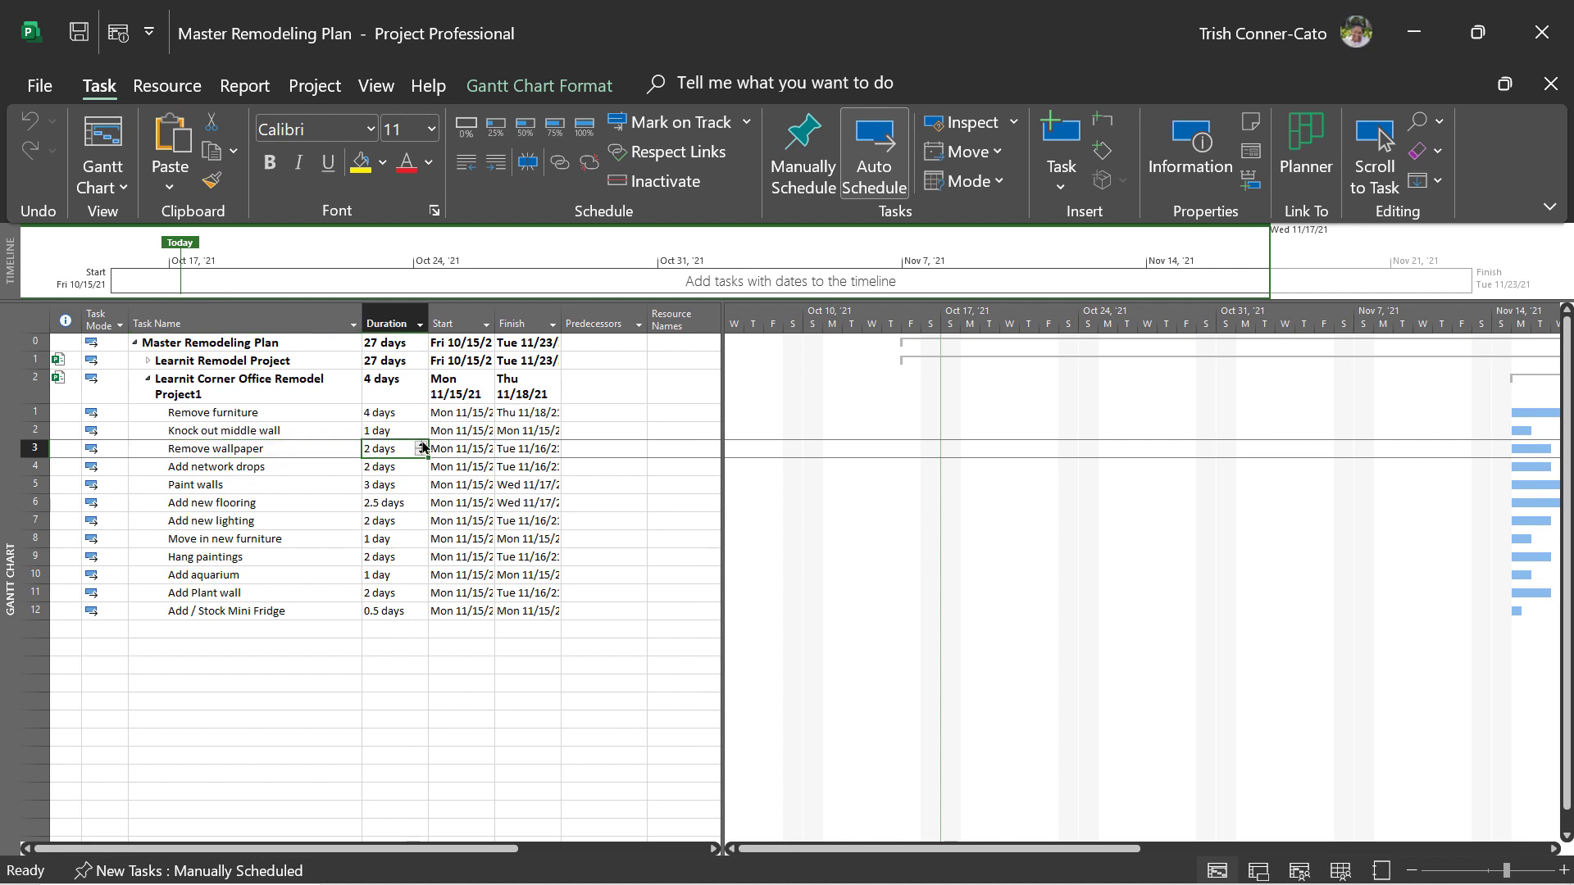
Set the Remove wallpaper duration to 3 days in the Master Remodeling Plan and save the changes to all linked projects
click(422, 445)
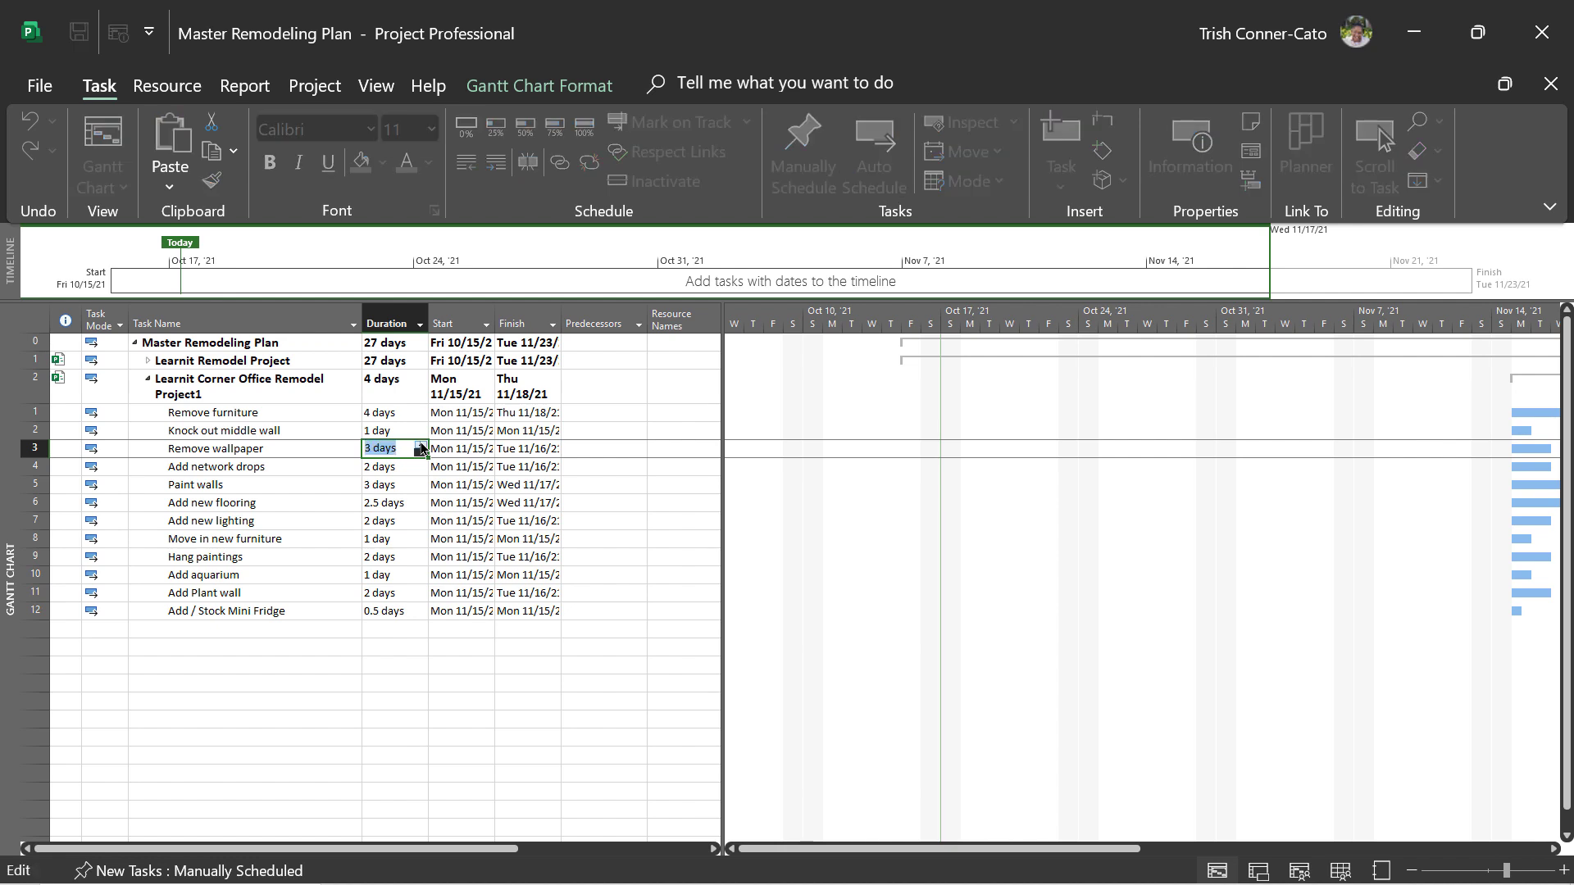
click(405, 482)
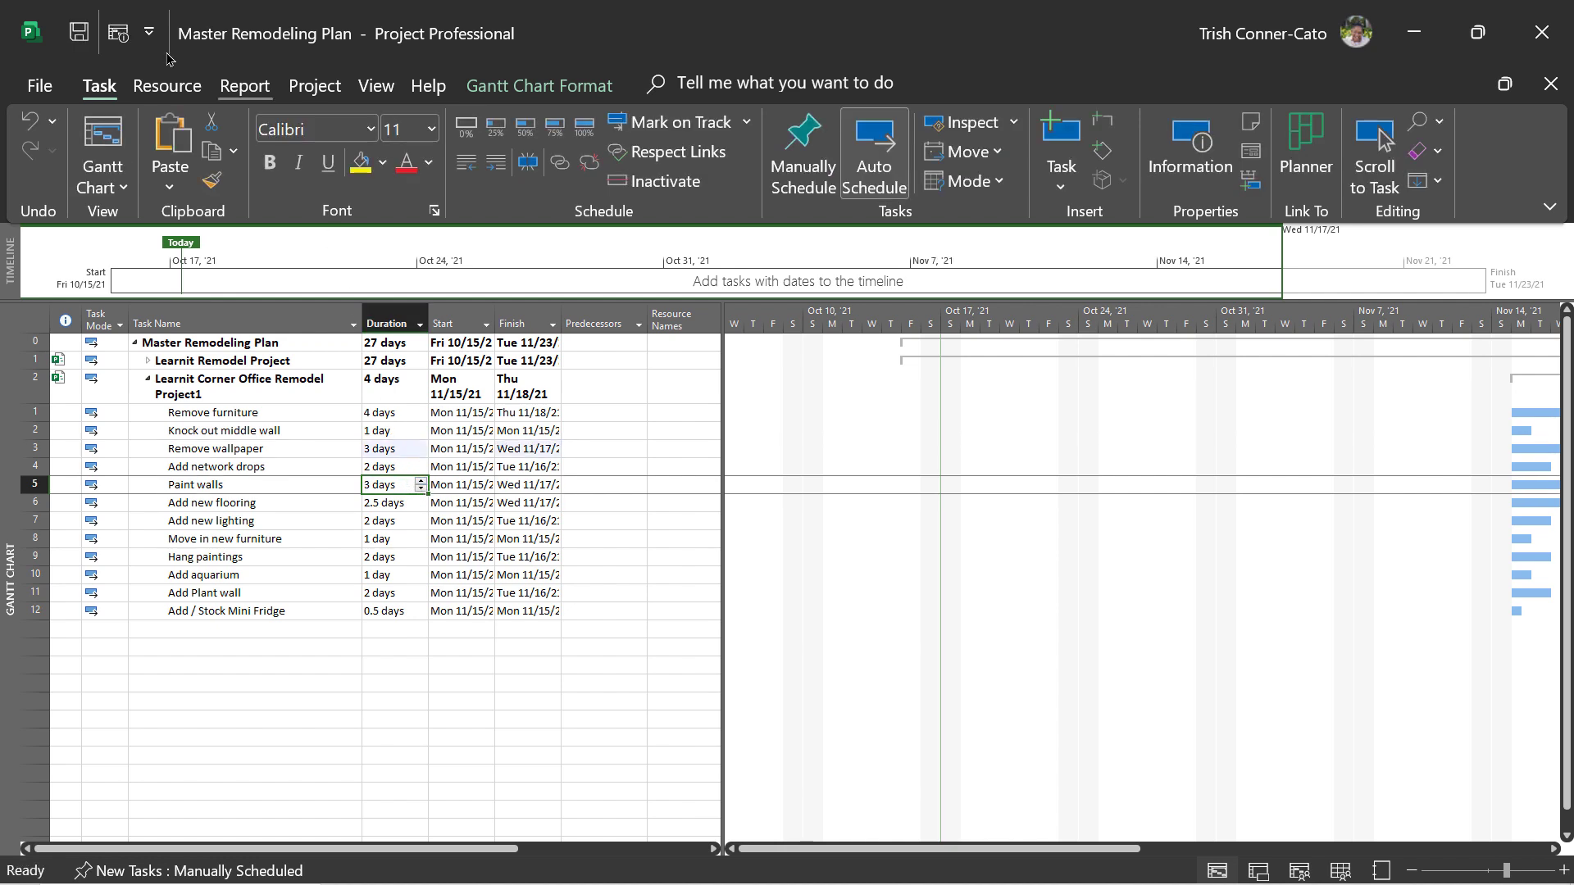
click(82, 31)
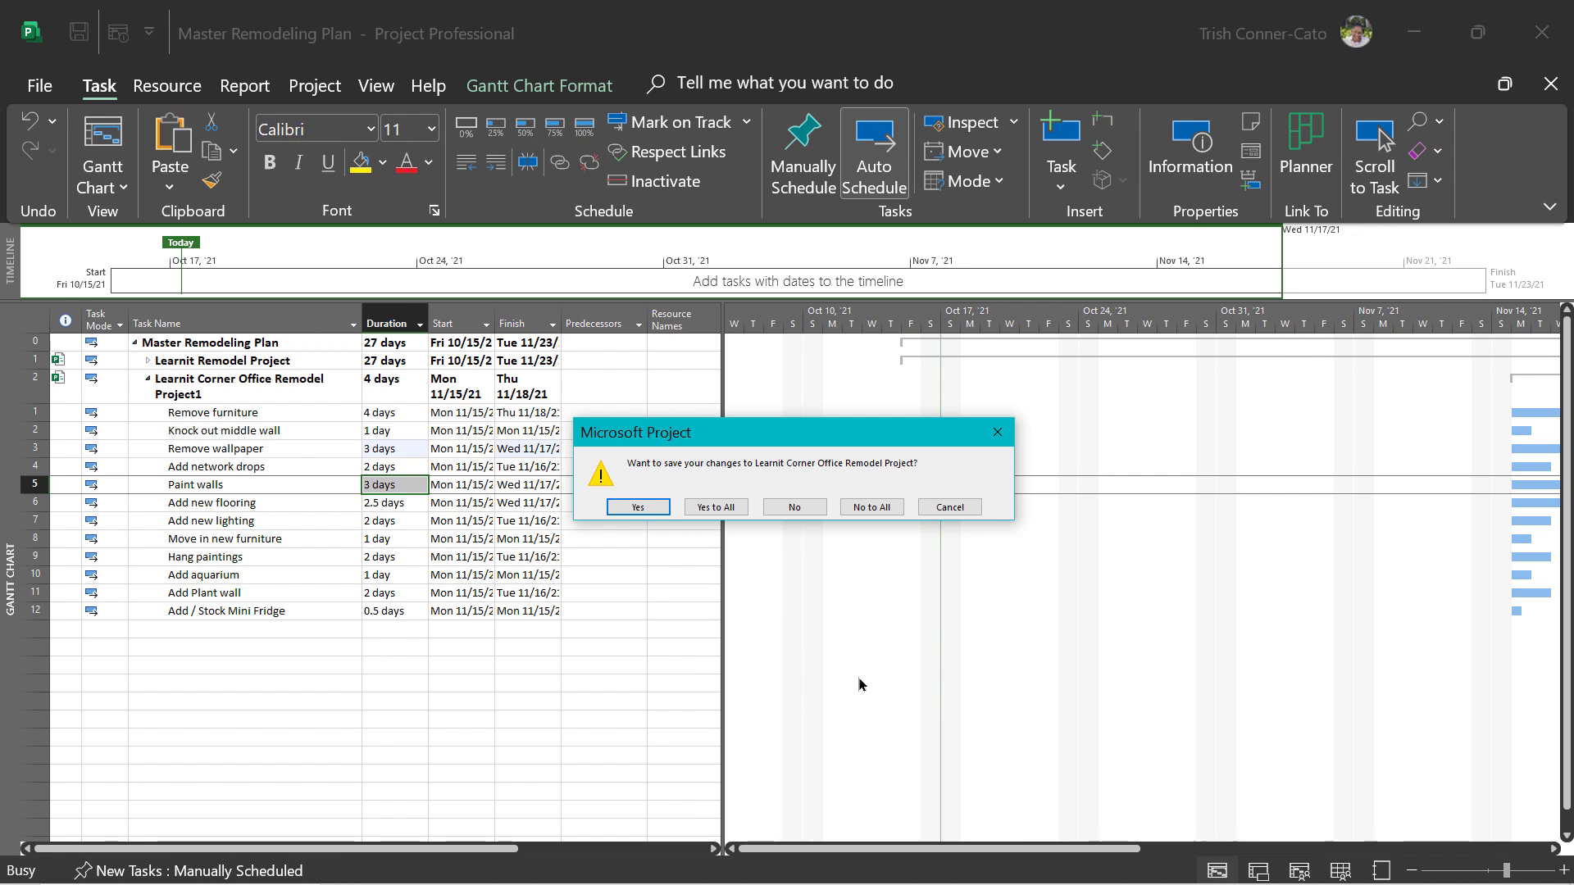
click(715, 507)
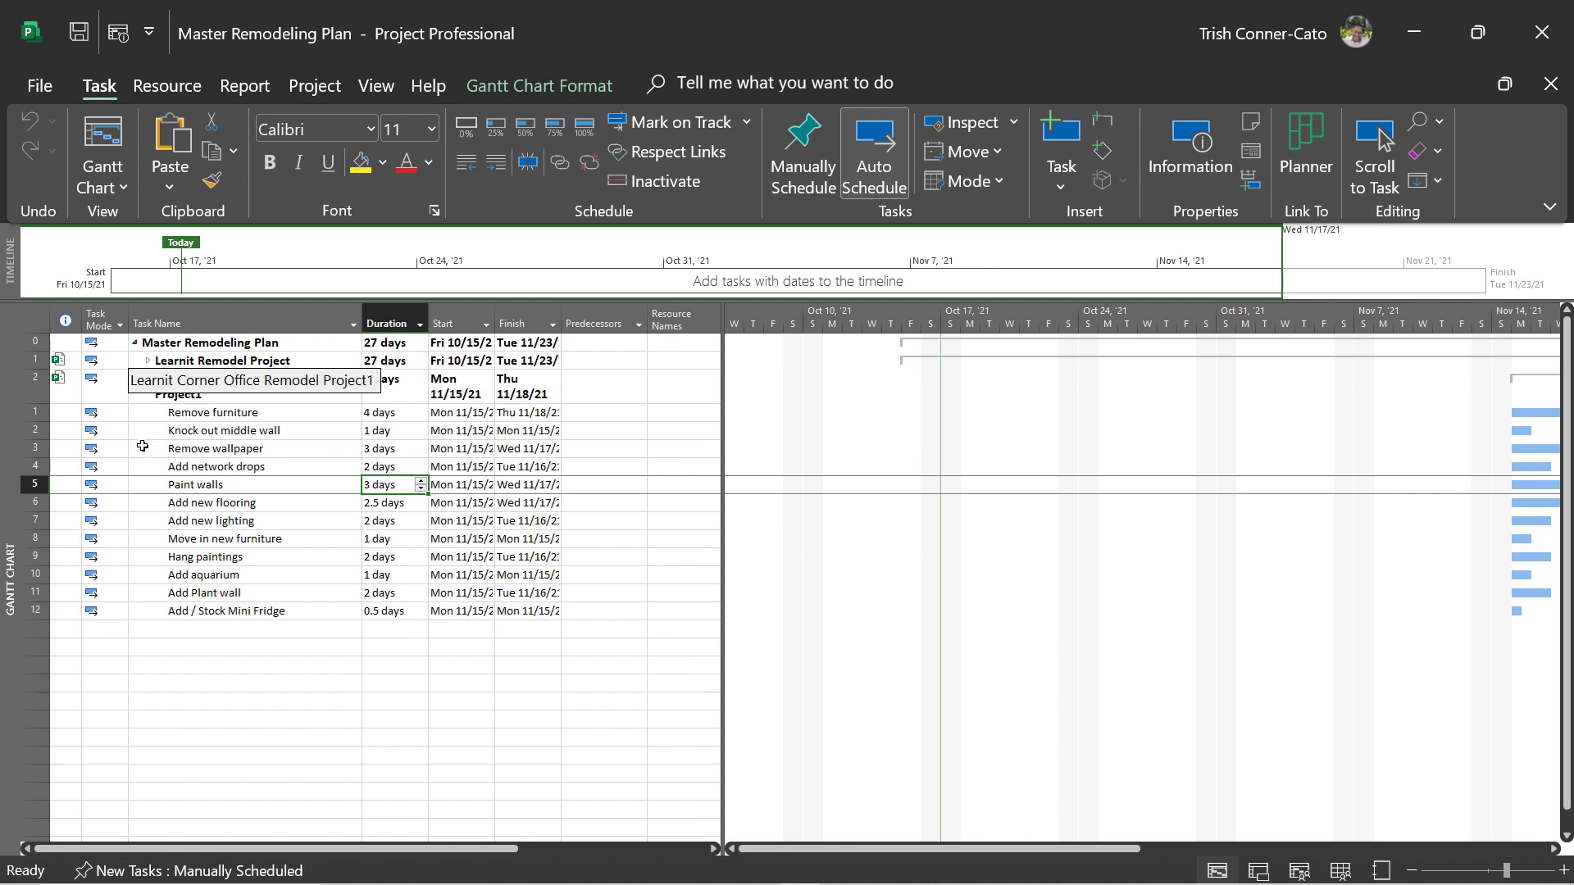
Open the Learnit Corner Office Remodel Project file to check the Remove wallpaper duration, then close it and the Master Remodeling Plan
key(alt+Tab)
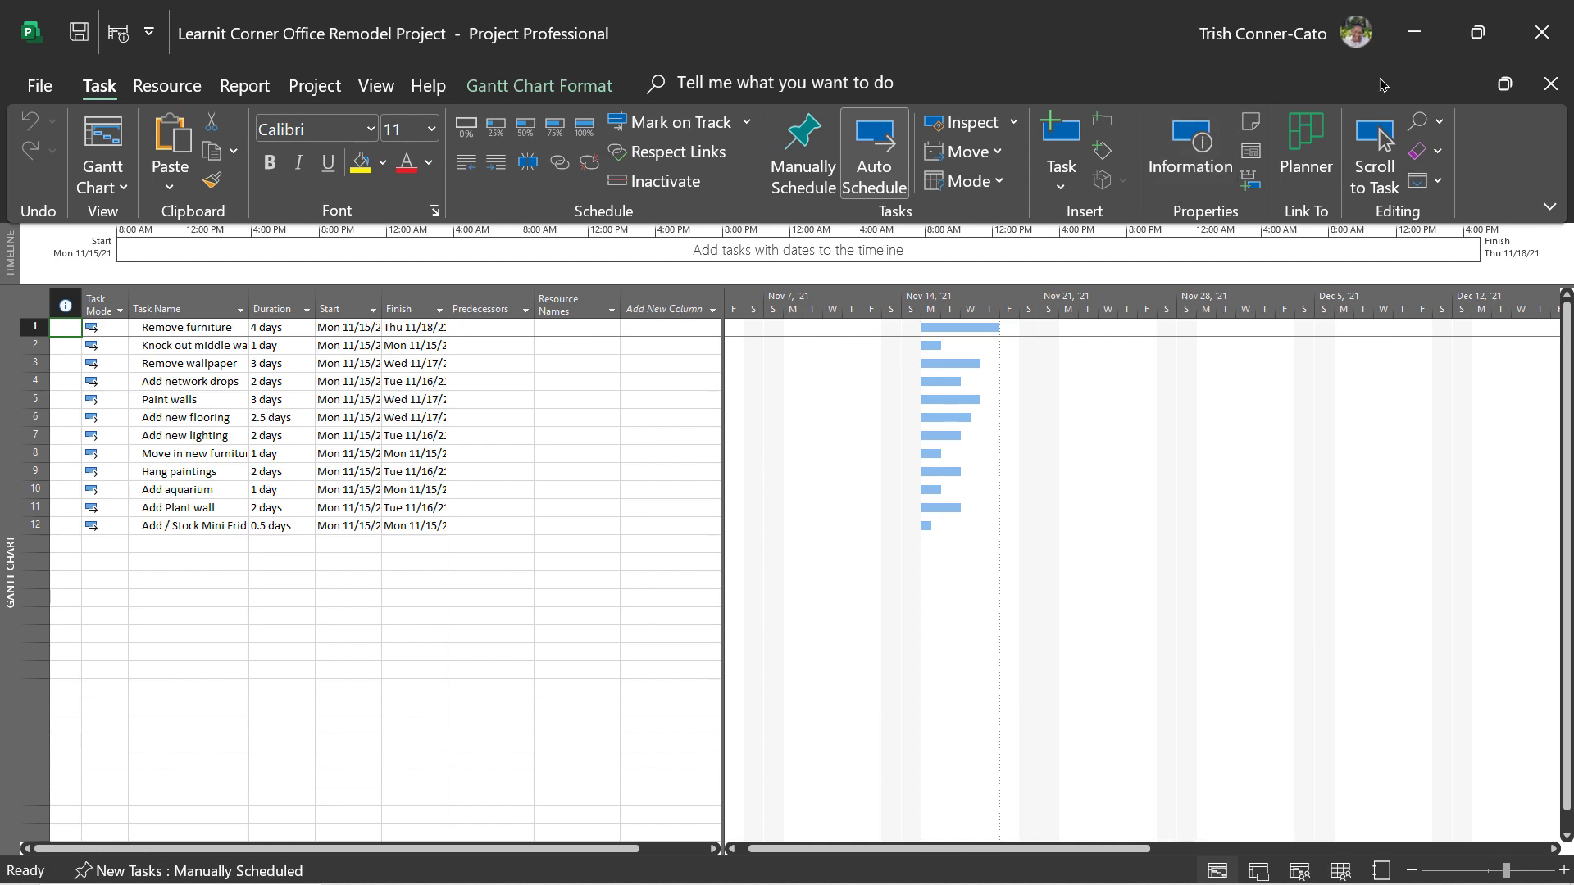
click(1544, 88)
click(1543, 87)
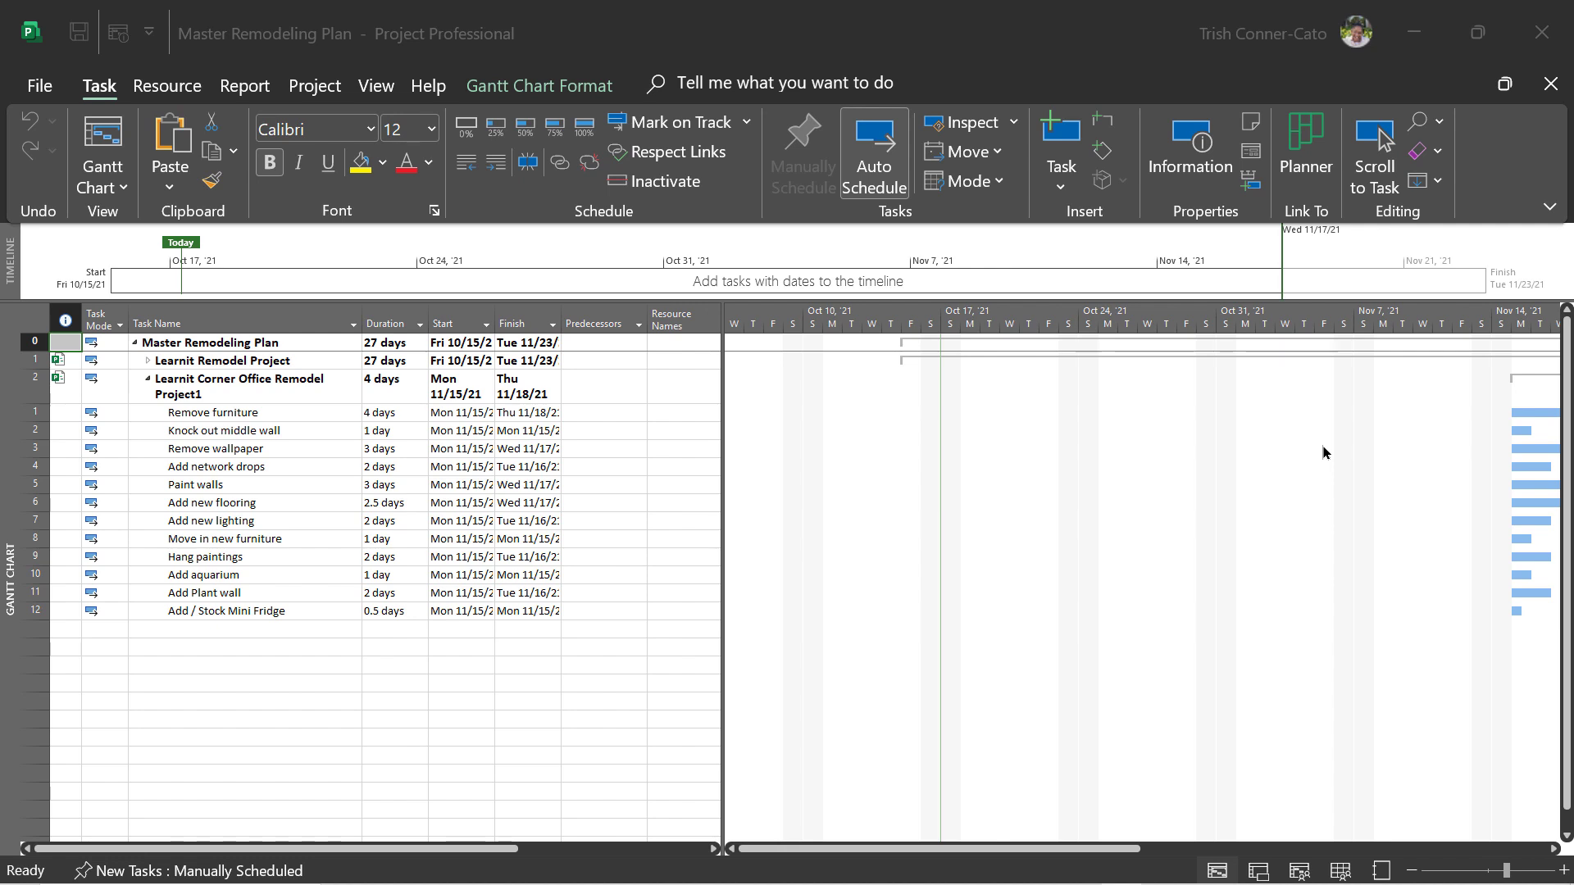
click(1555, 85)
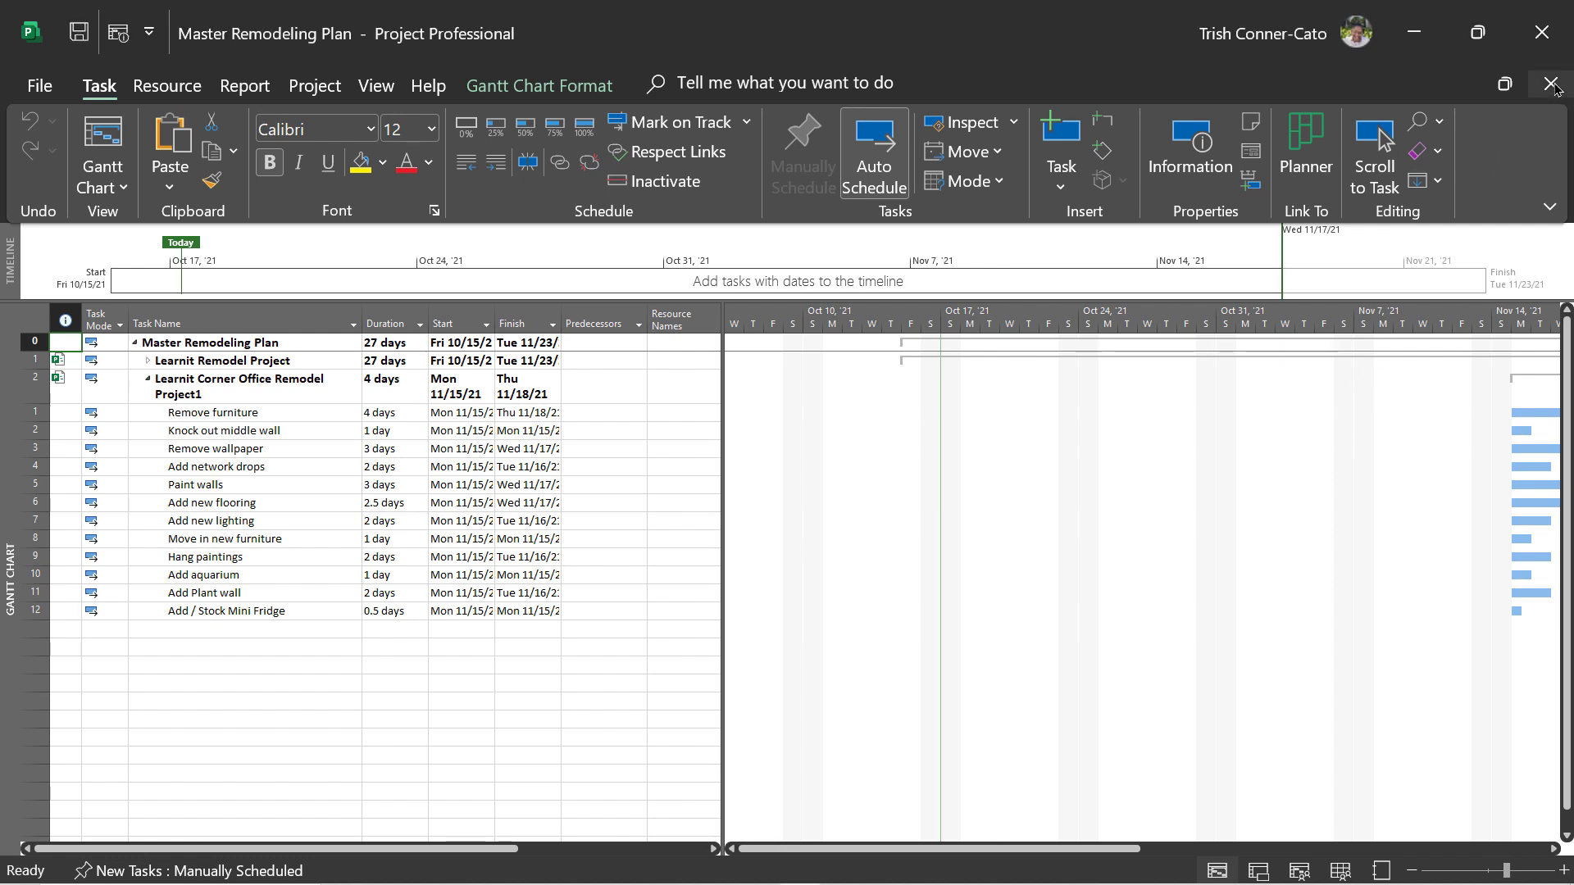
click(1555, 85)
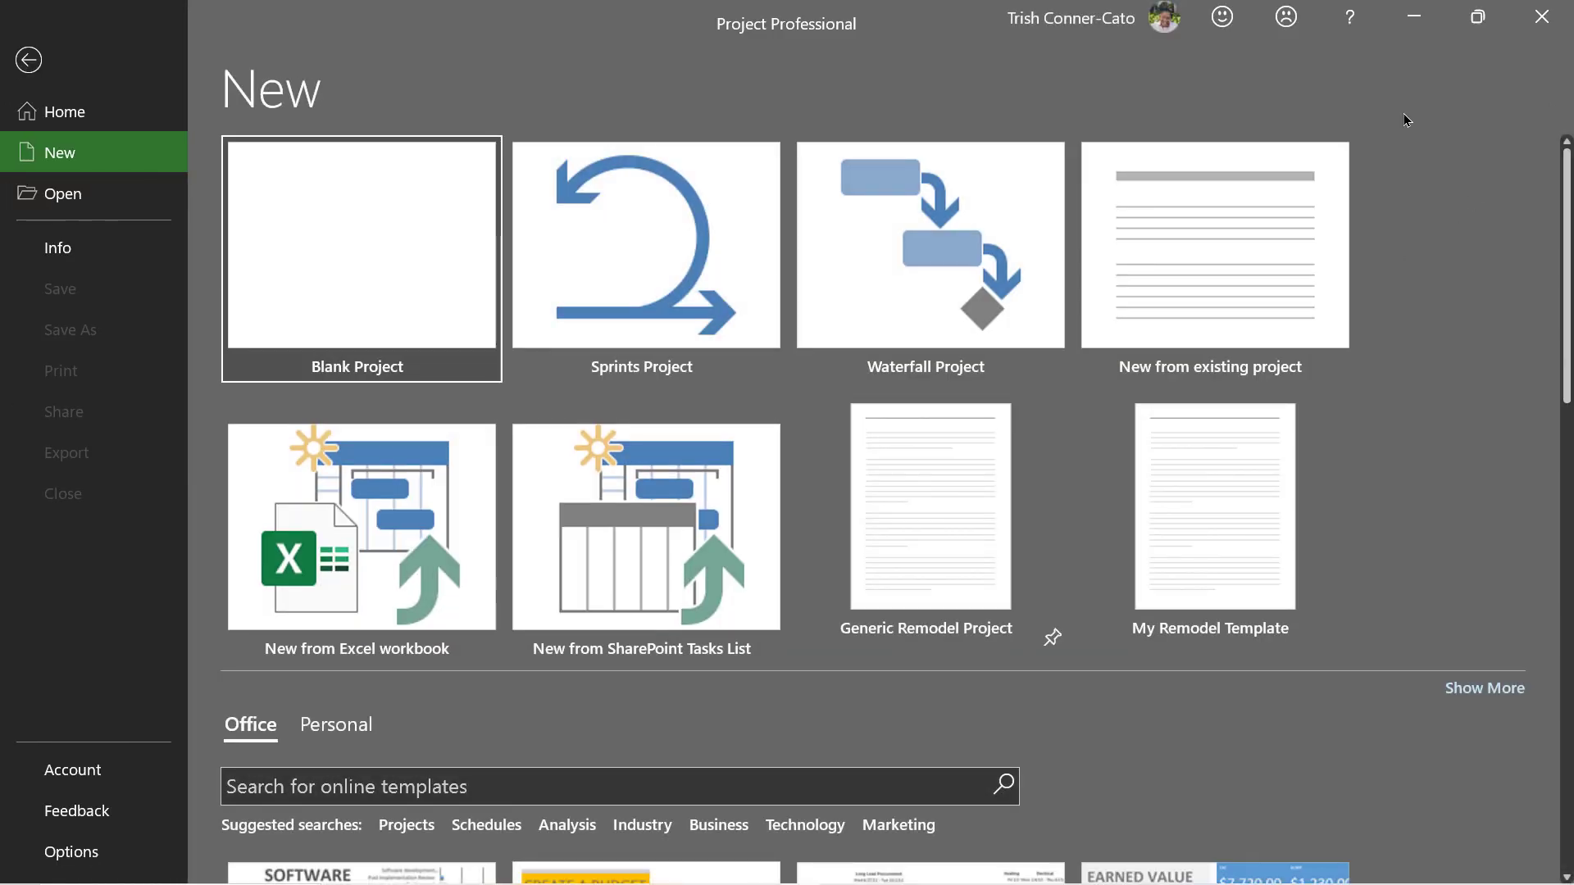
Switch to File Explorer and open the Resource Pool workbook from the Files for Video Description folder in Excel
click(1423, 27)
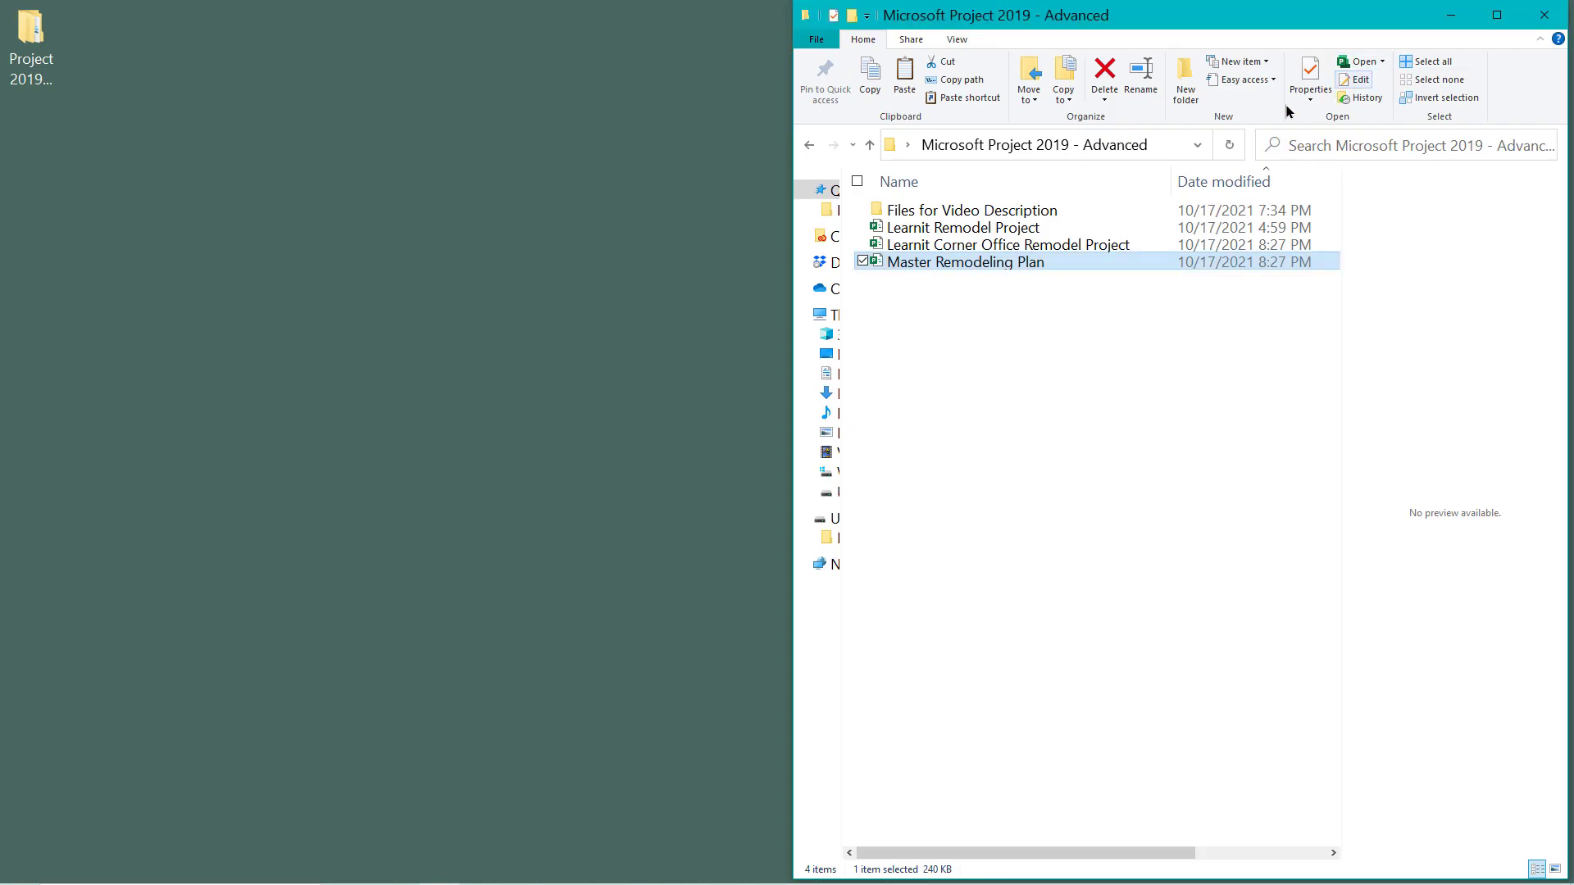
double_click(904, 211)
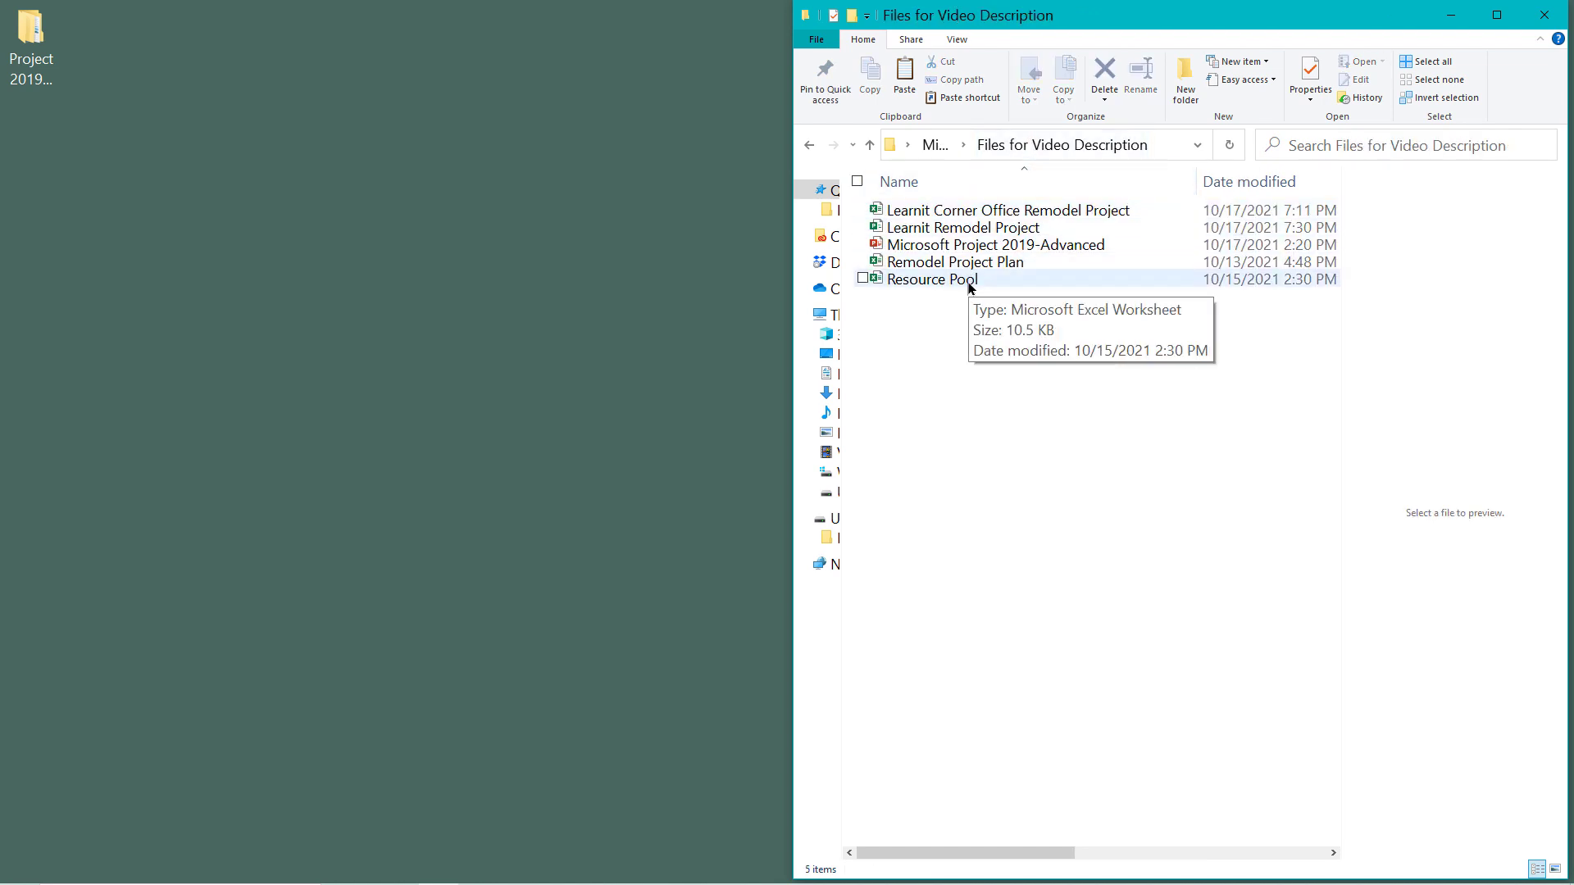
click(923, 283)
click(924, 283)
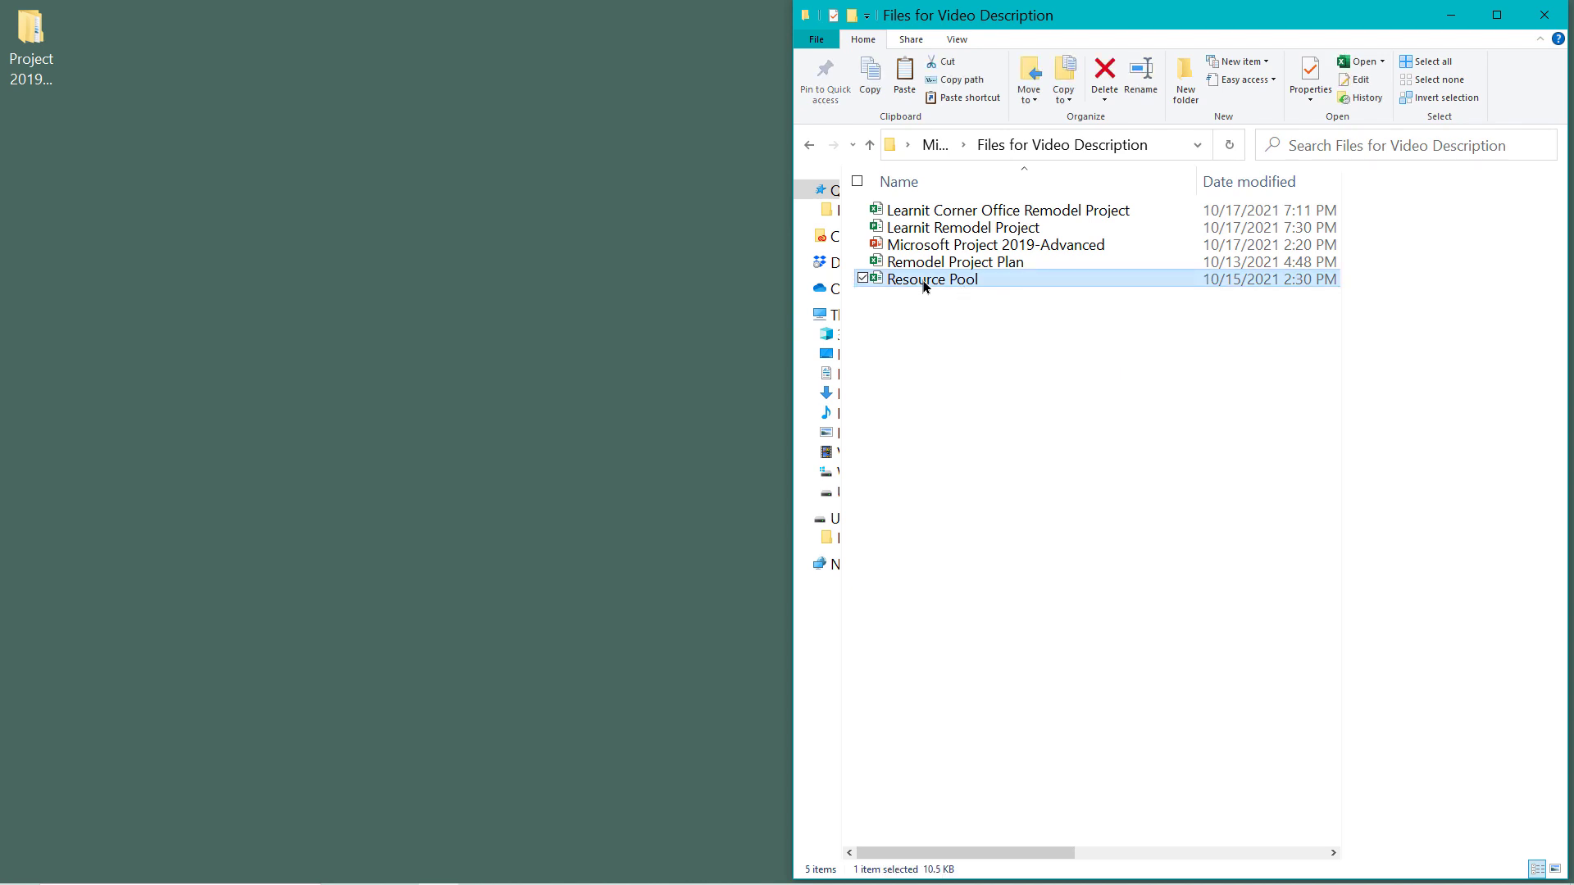
key(Return)
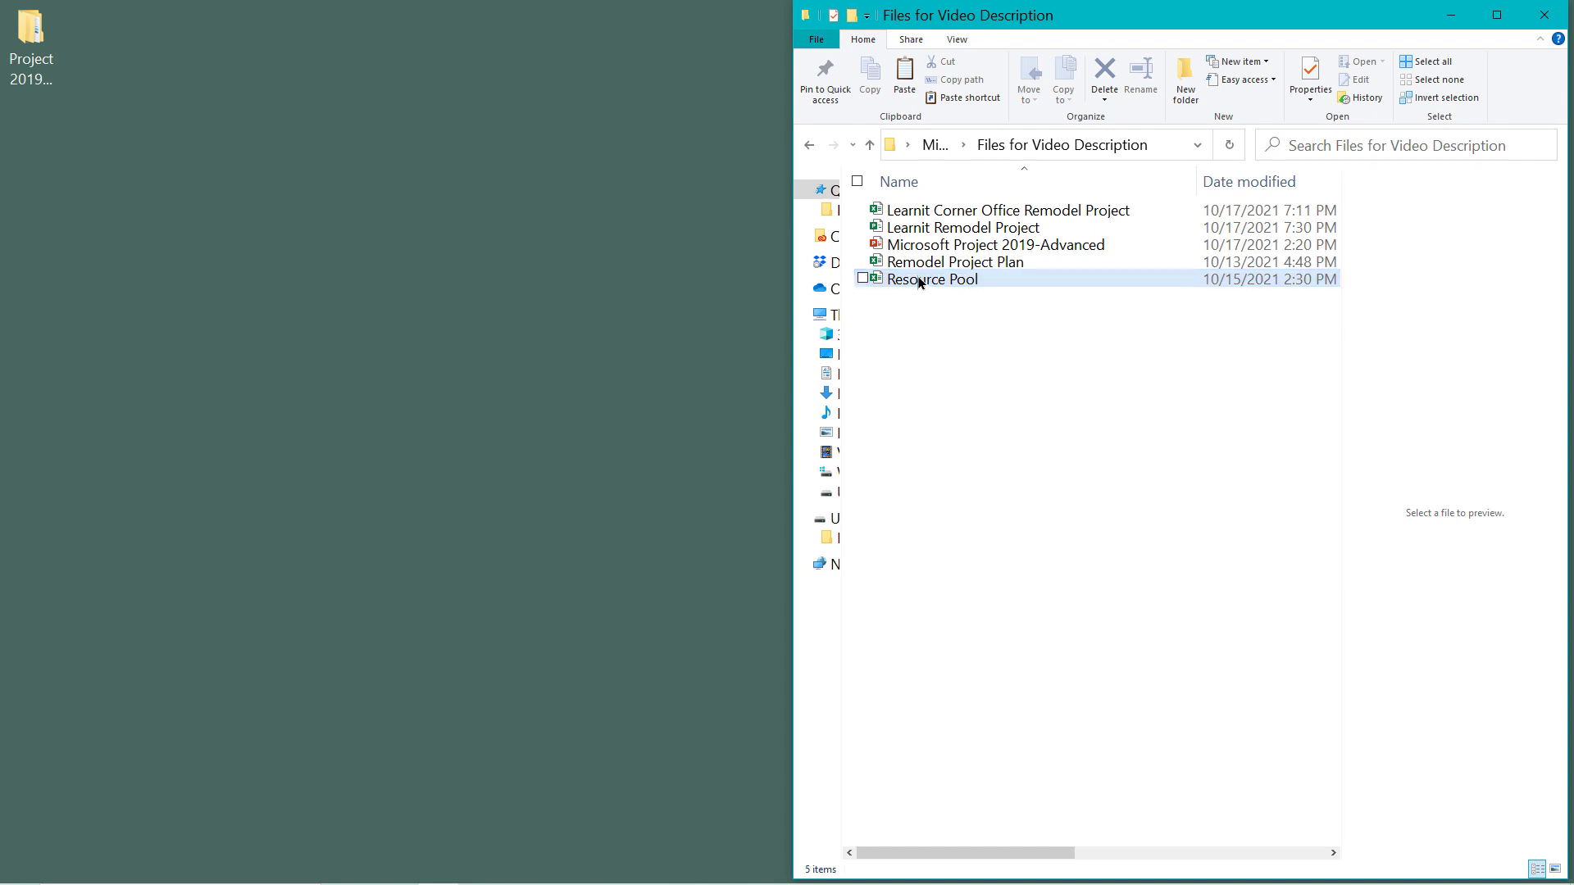
right_click(919, 283)
click(949, 293)
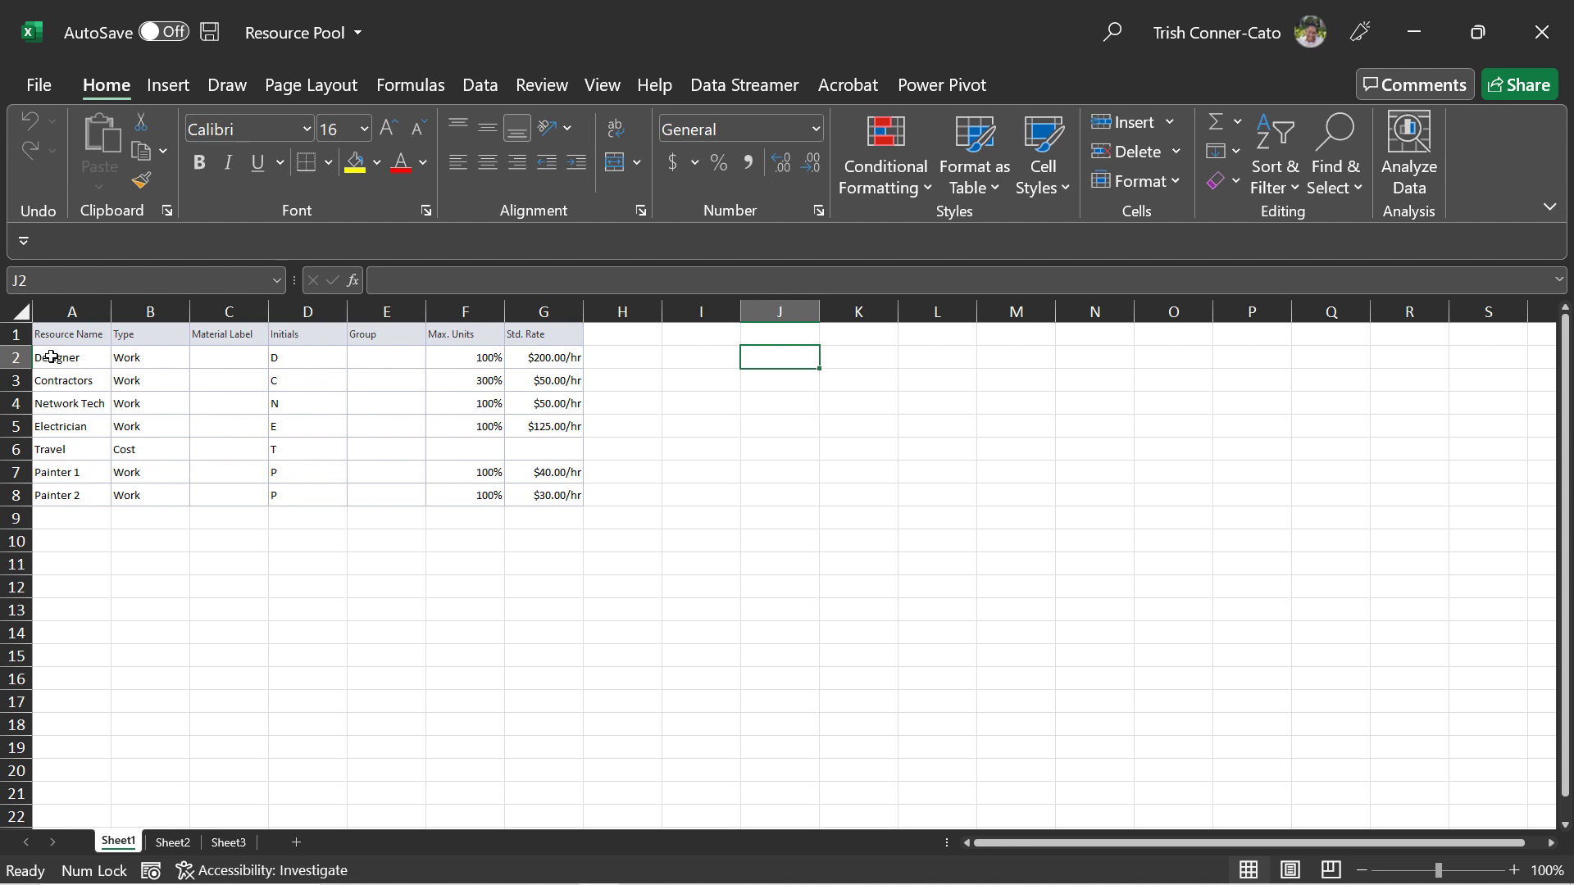
Copy all resource rows from Designer through Painter 2, without the header row, and minimize the workbook
drag(50, 357, 557, 494)
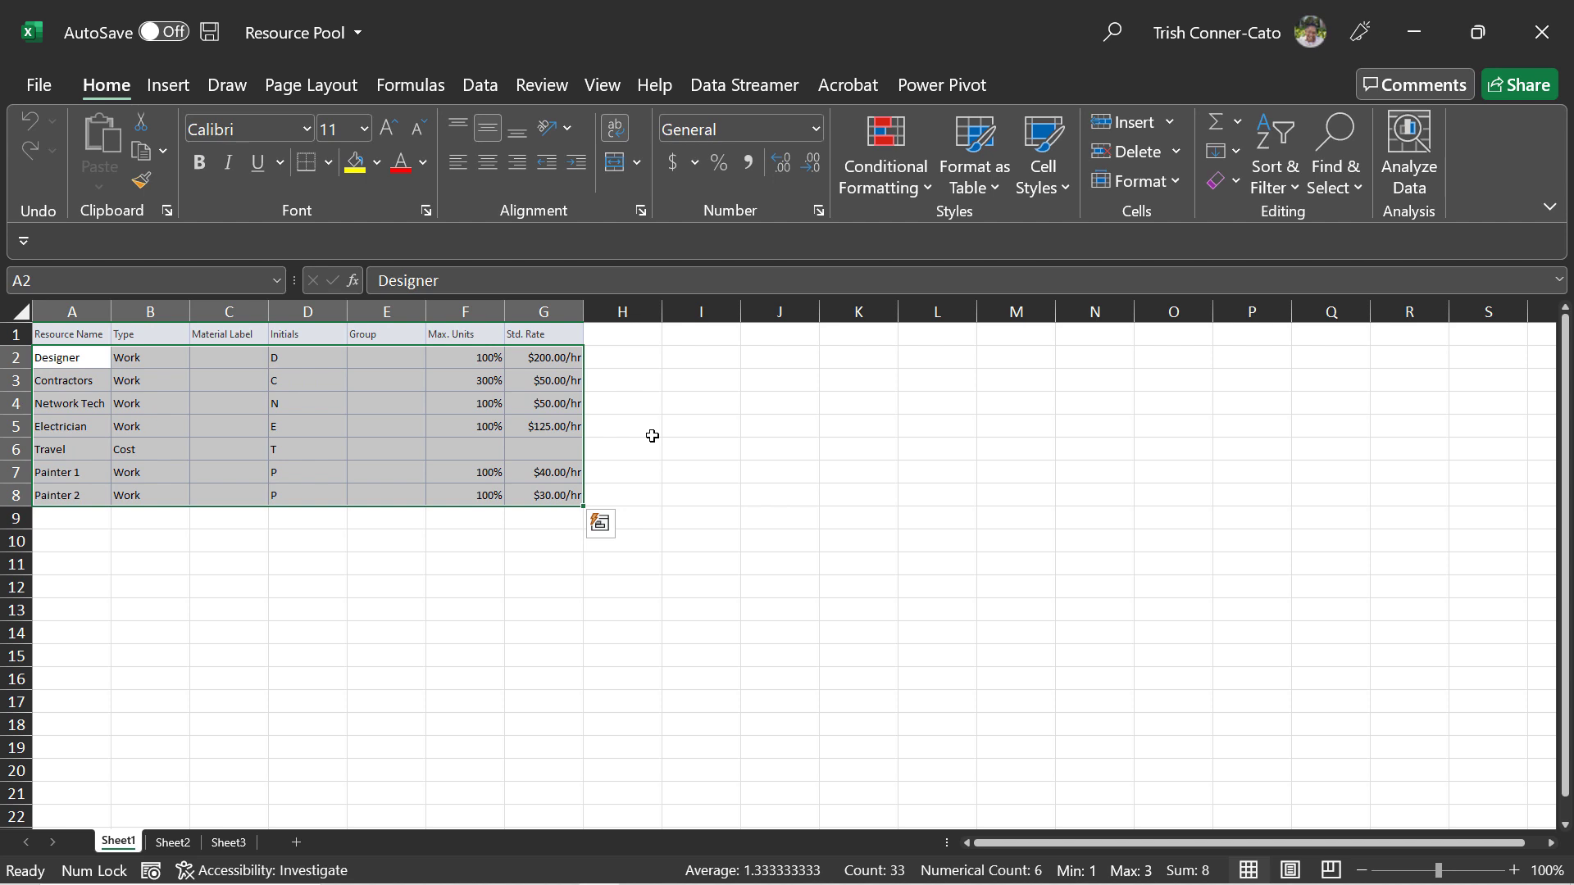
key(ctrl+c)
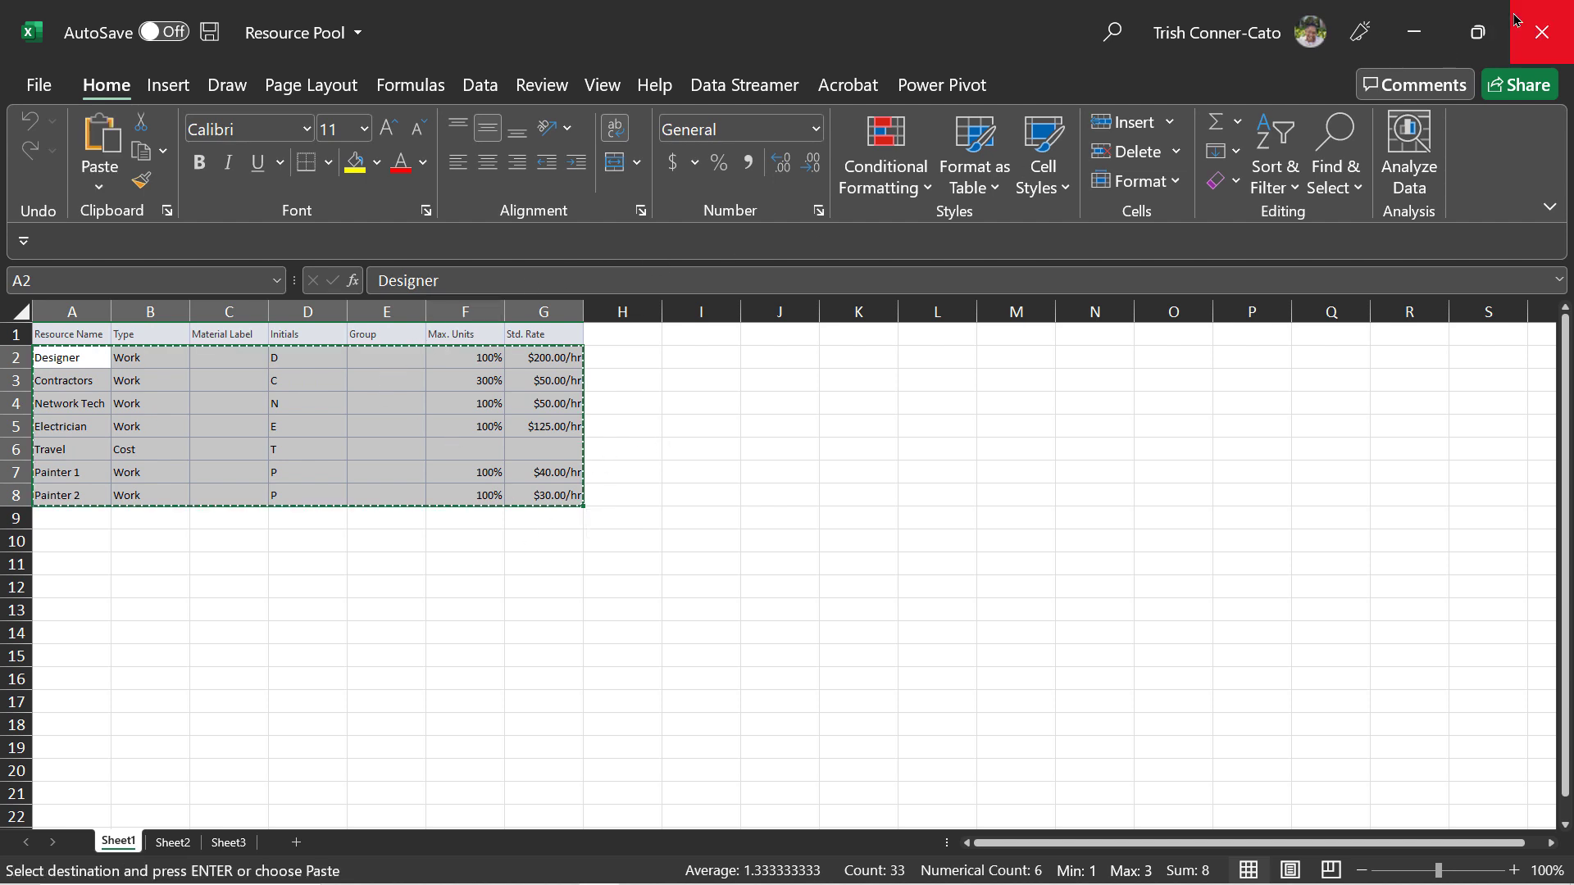
click(1418, 35)
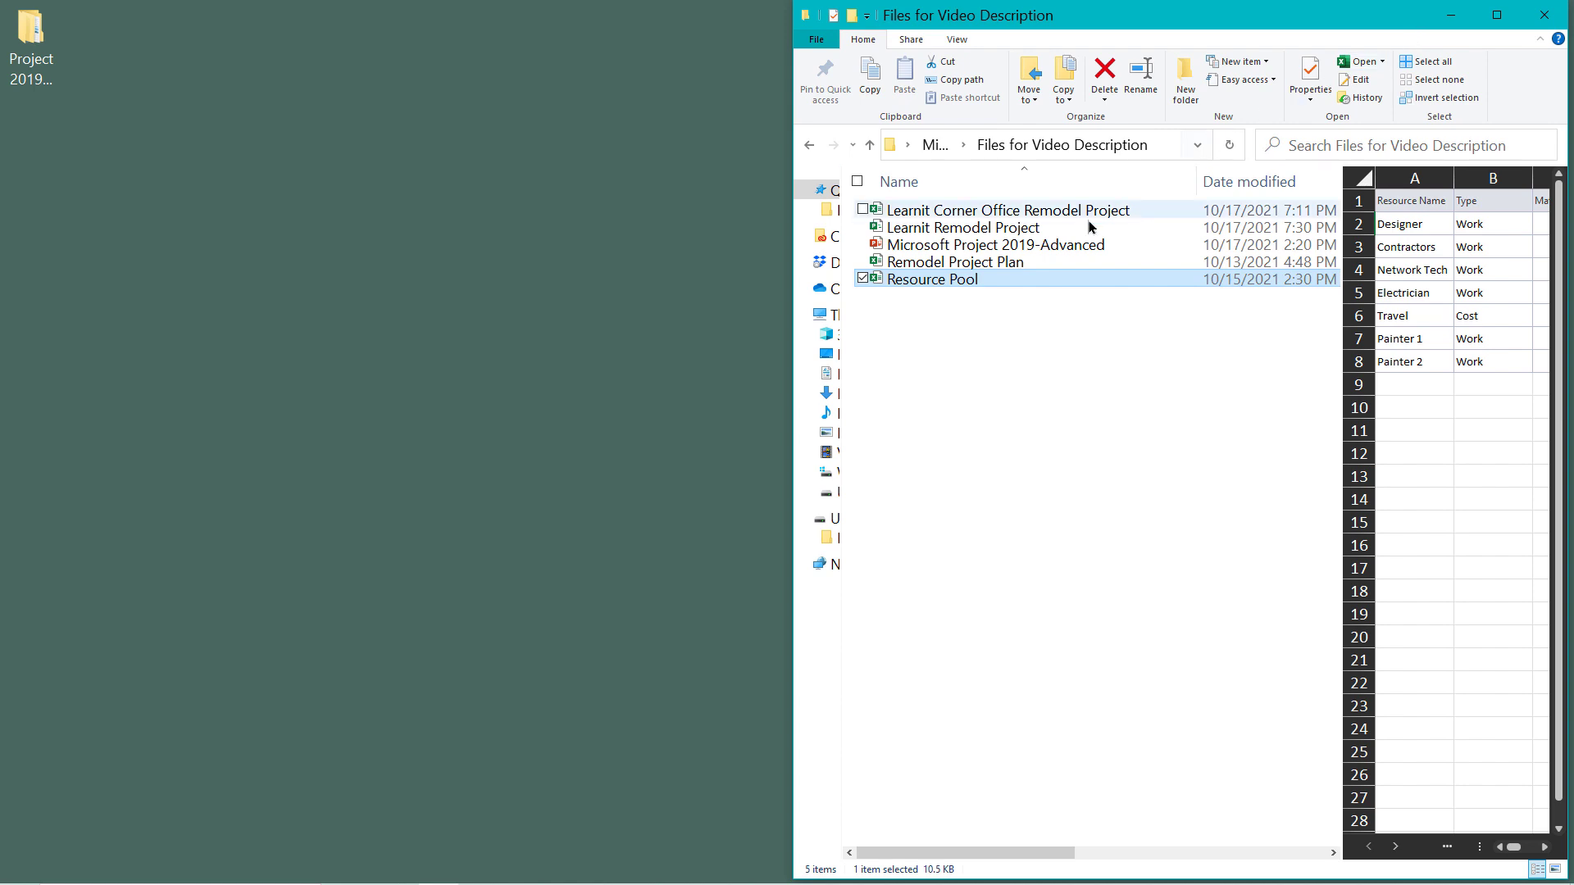
Switch to Project, create a blank project and paste the copied resources into its Resource Sheet
mouse_move(799, 869)
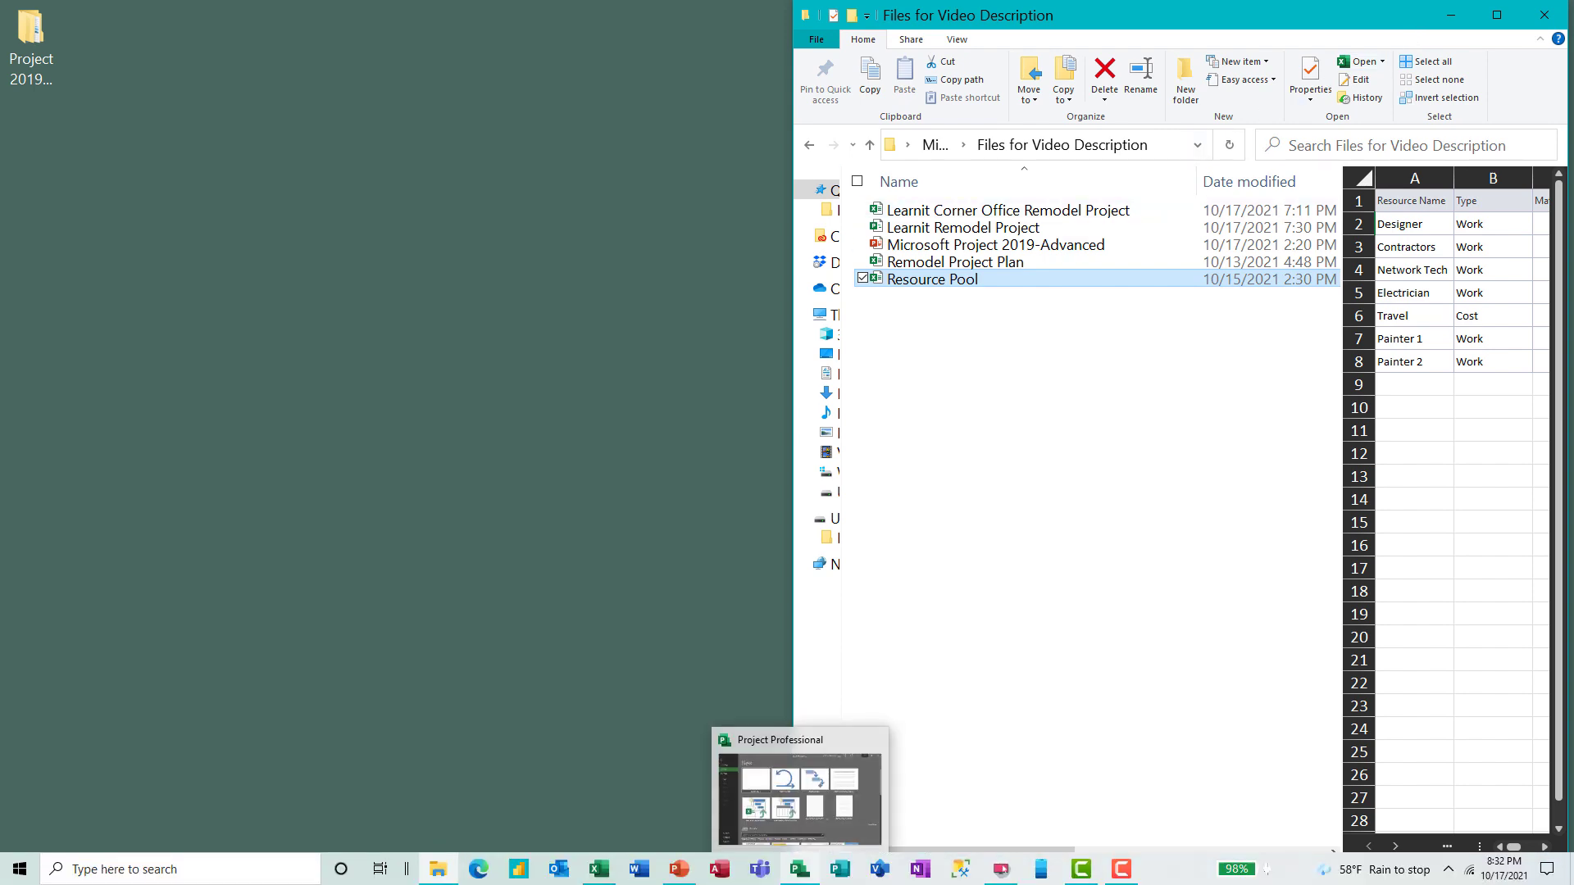
click(799, 795)
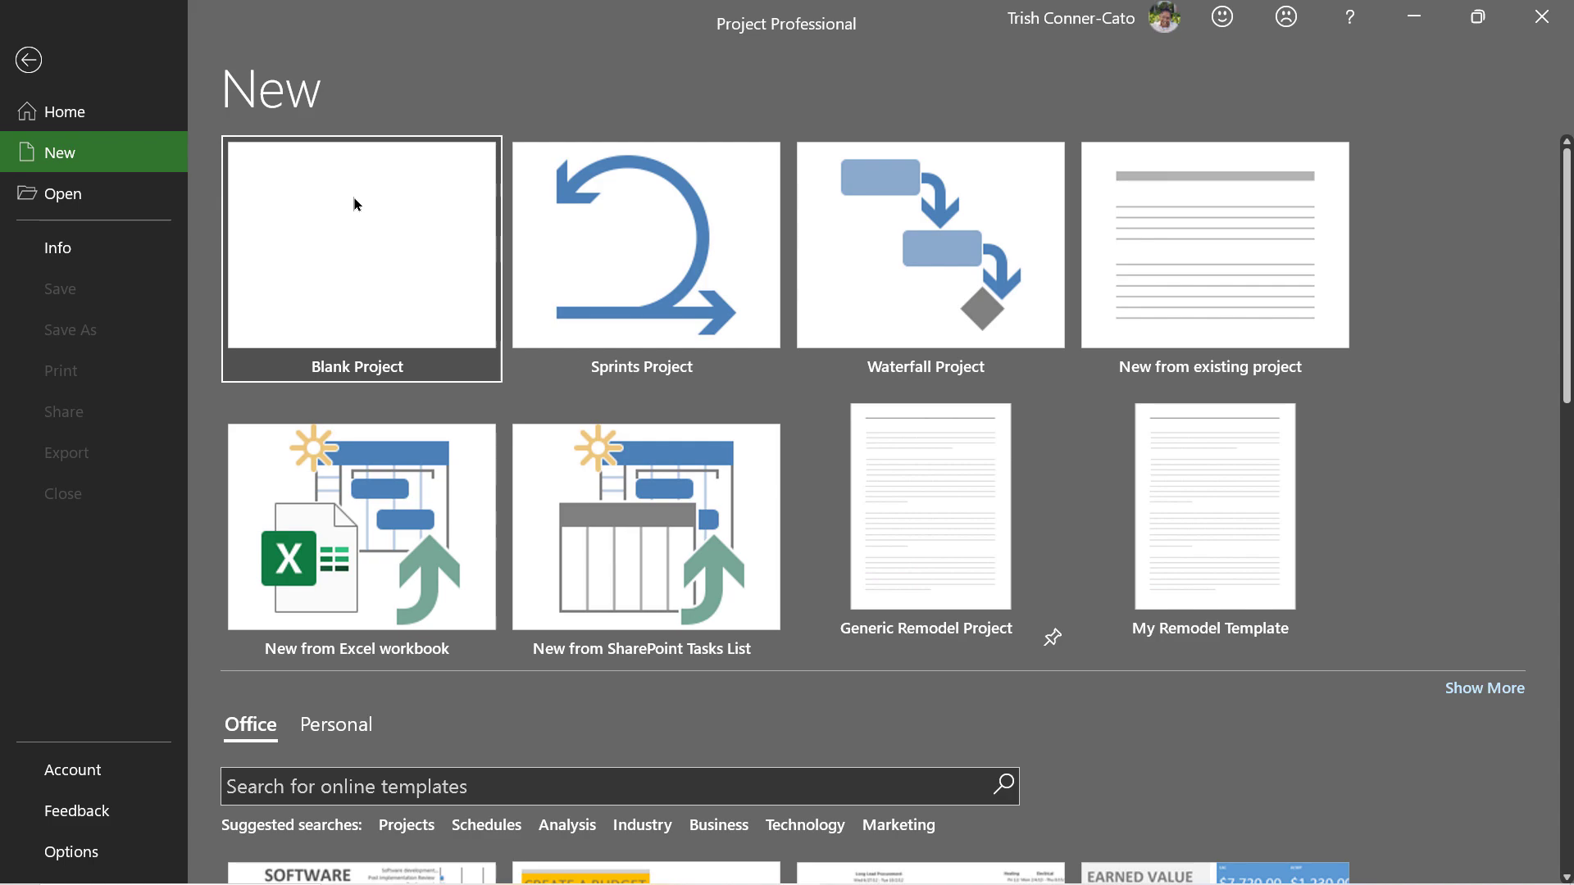
click(348, 245)
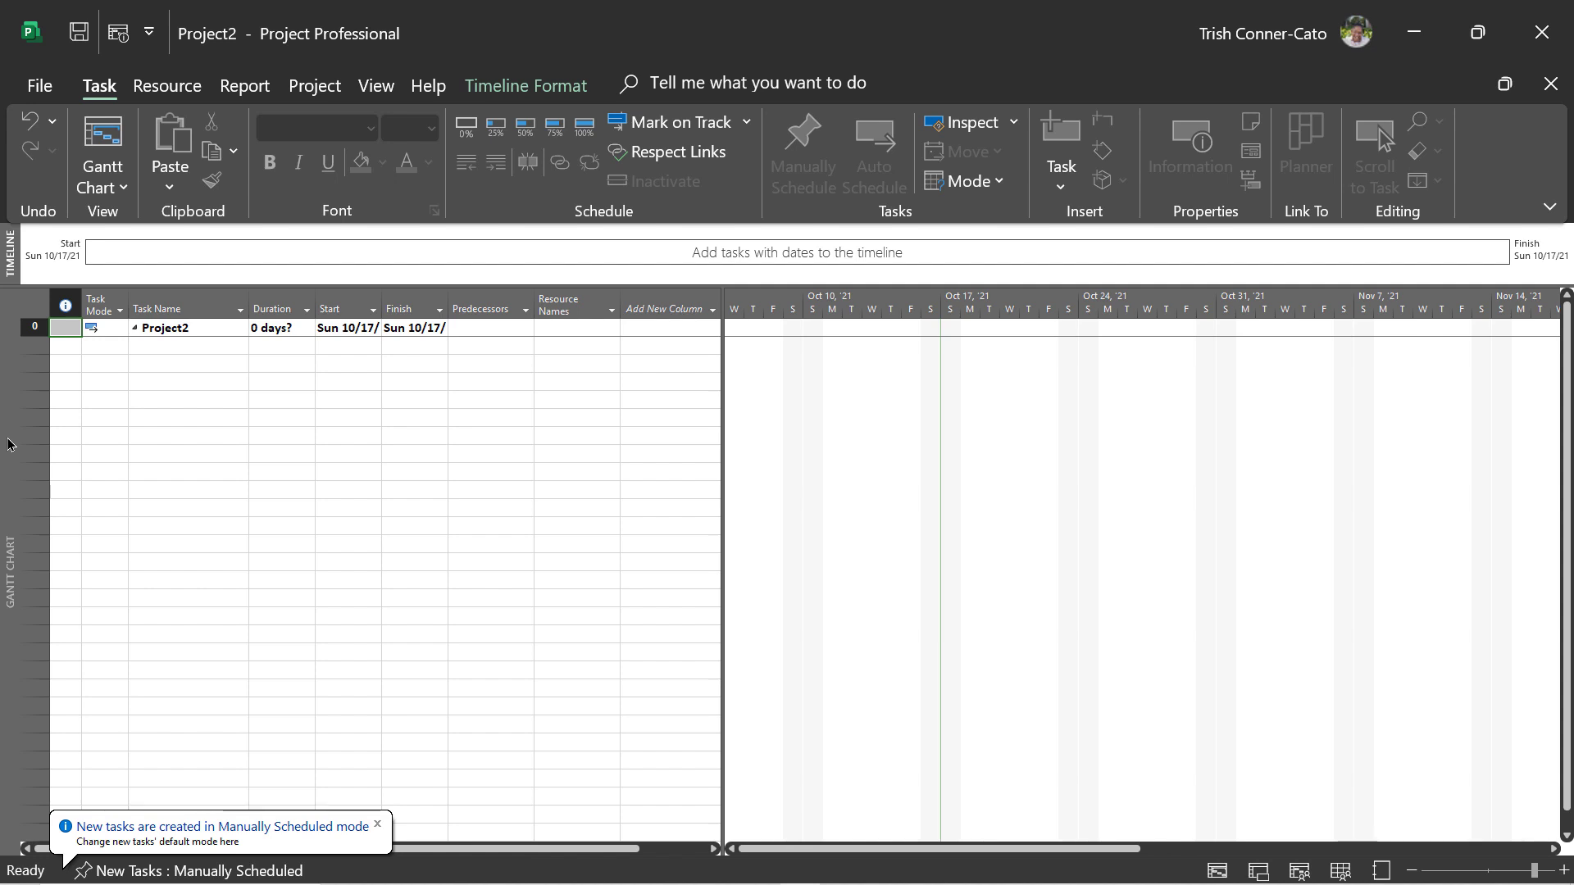
right_click(12, 444)
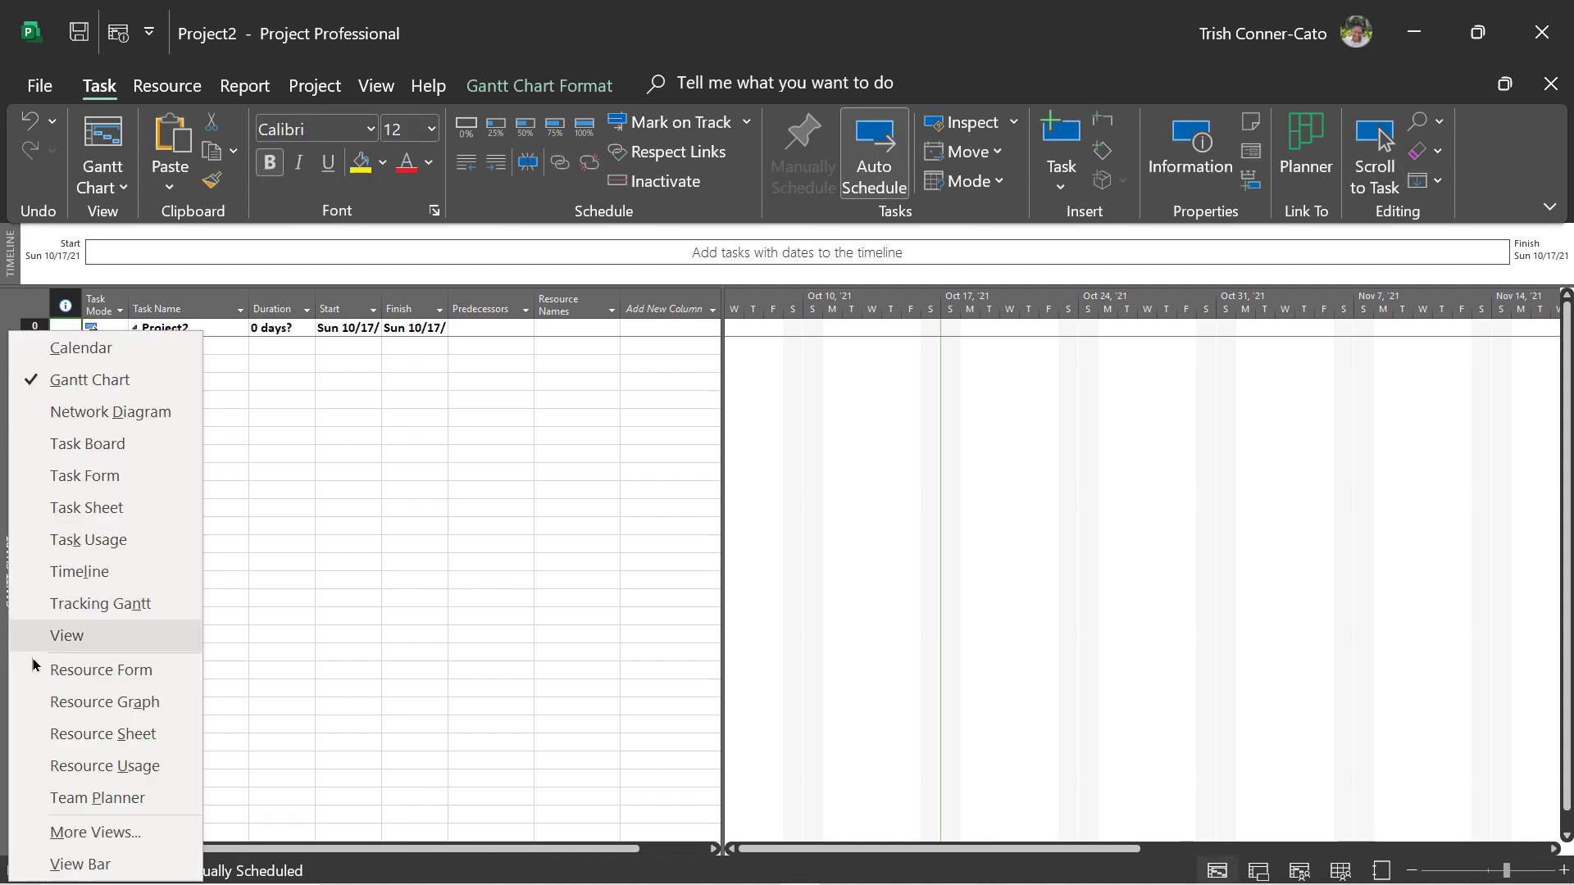
click(105, 734)
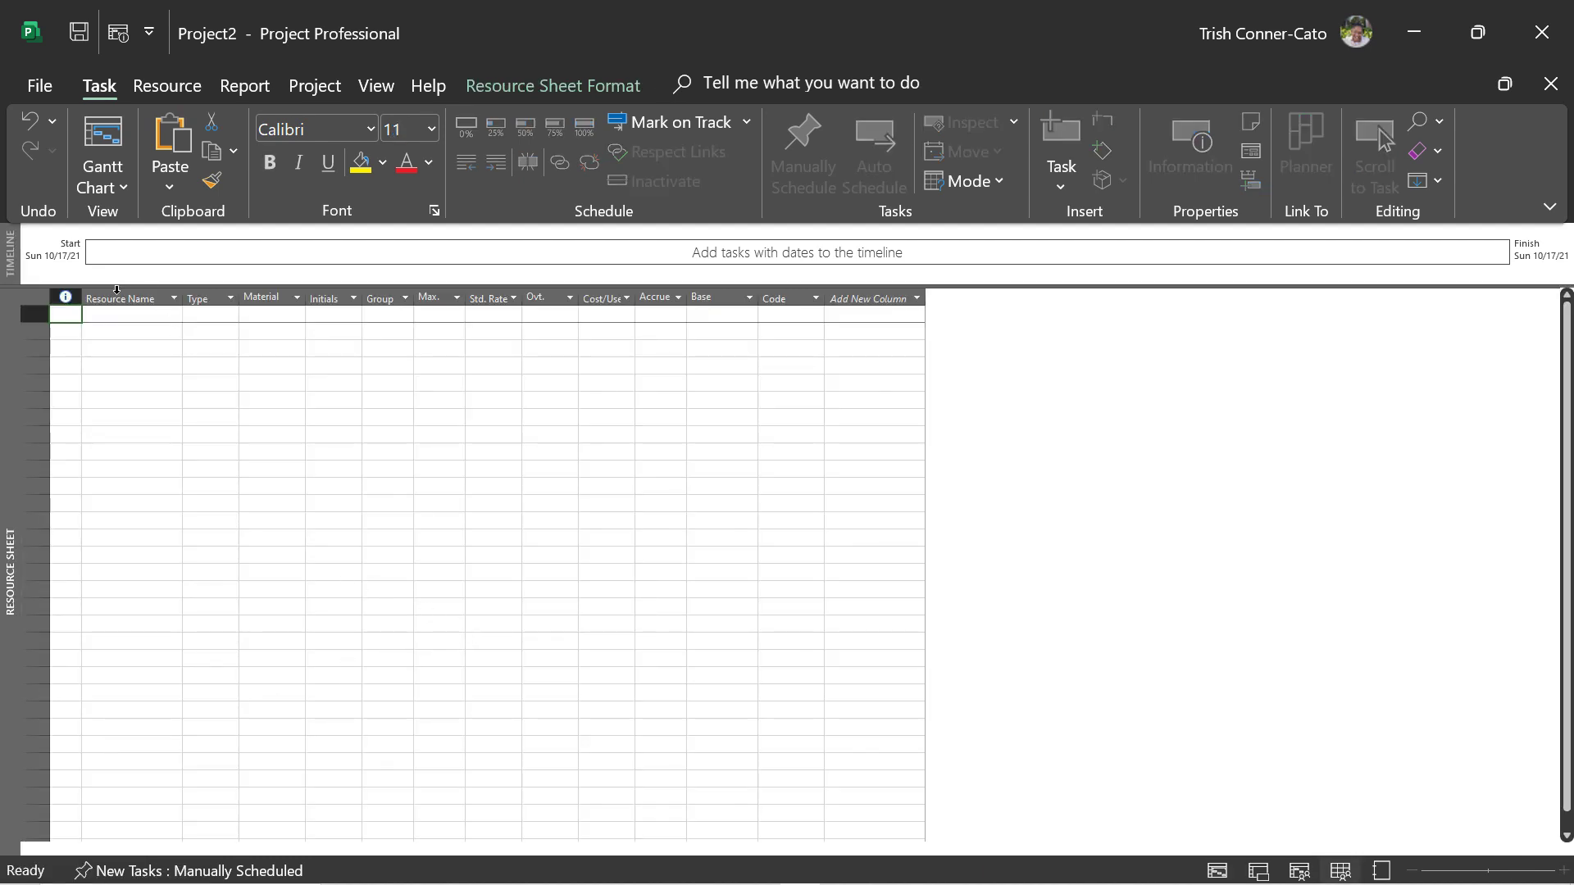
click(115, 318)
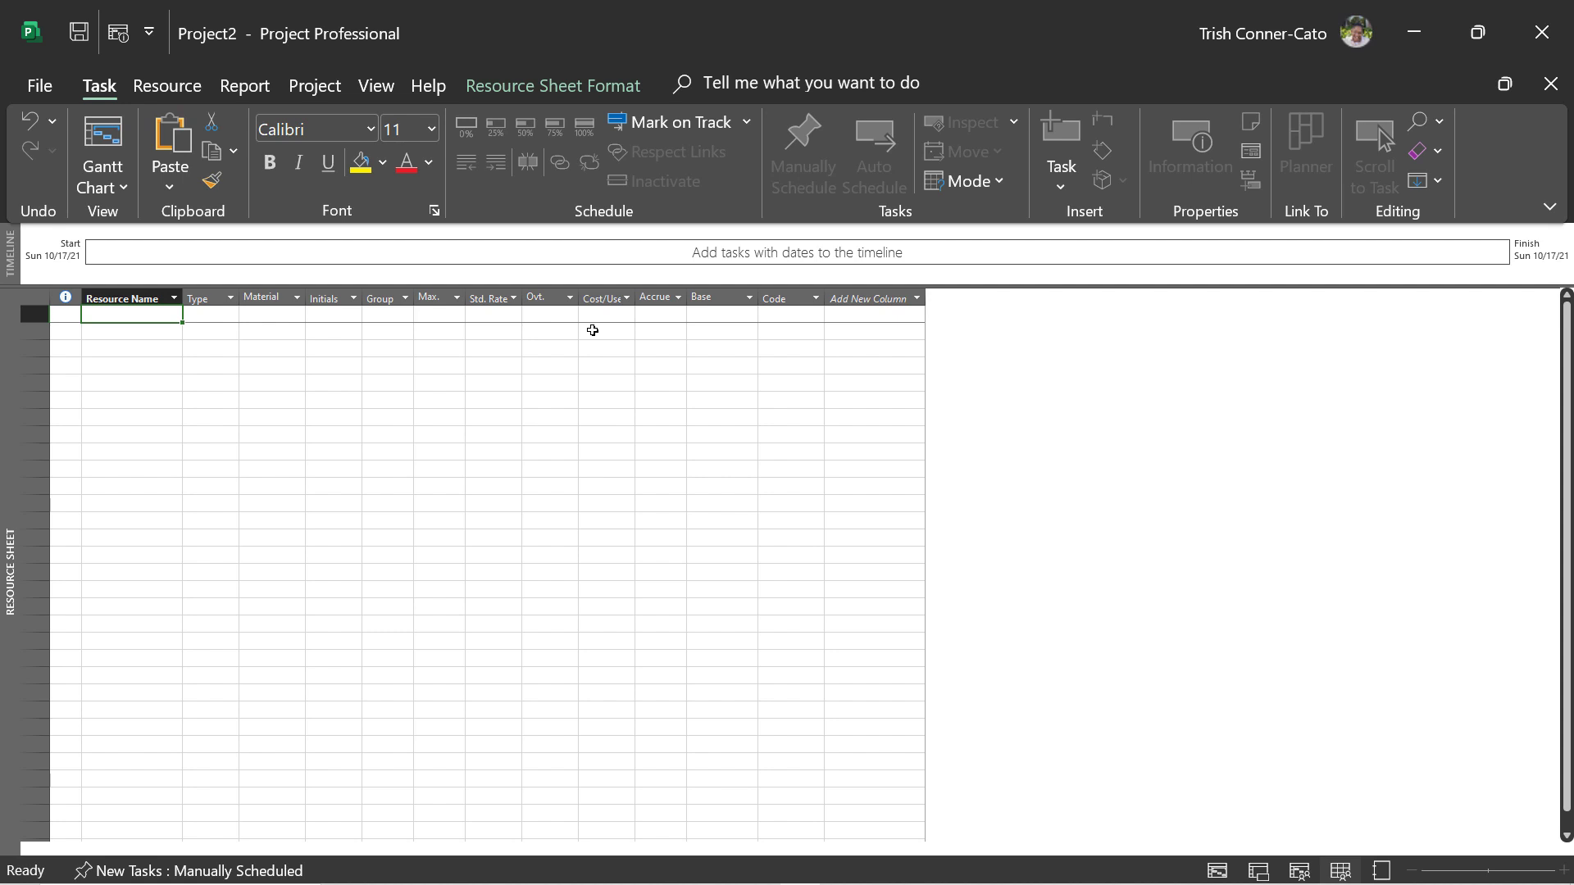
key(ctrl+v)
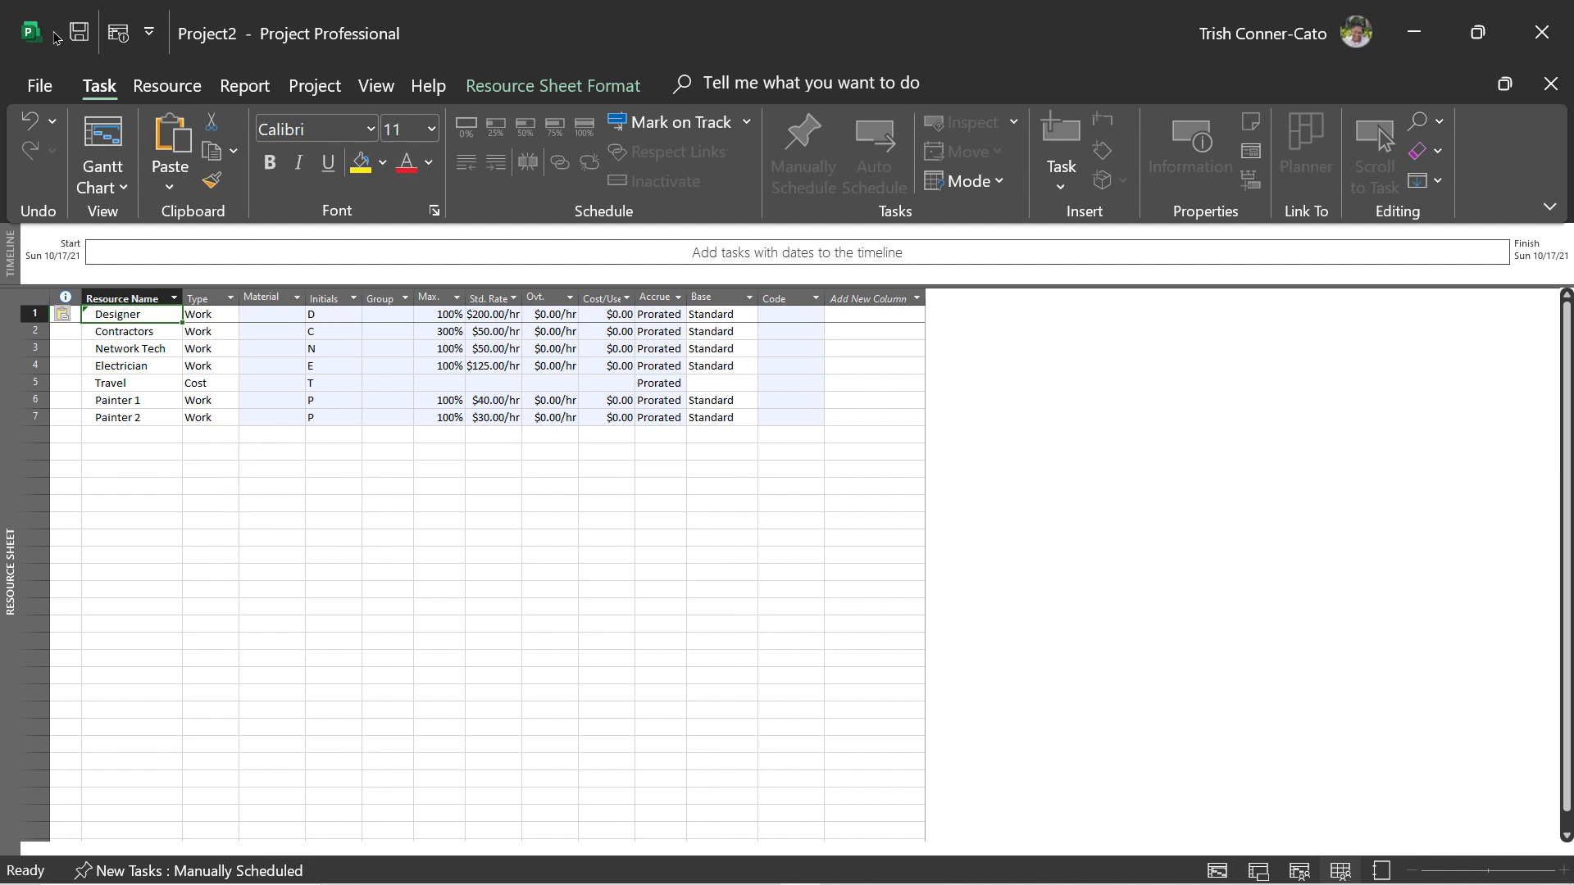
Save the new project as Remodel Resource Pool in the Microsoft Project 2019 - Advanced folder on the Desktop
click(82, 32)
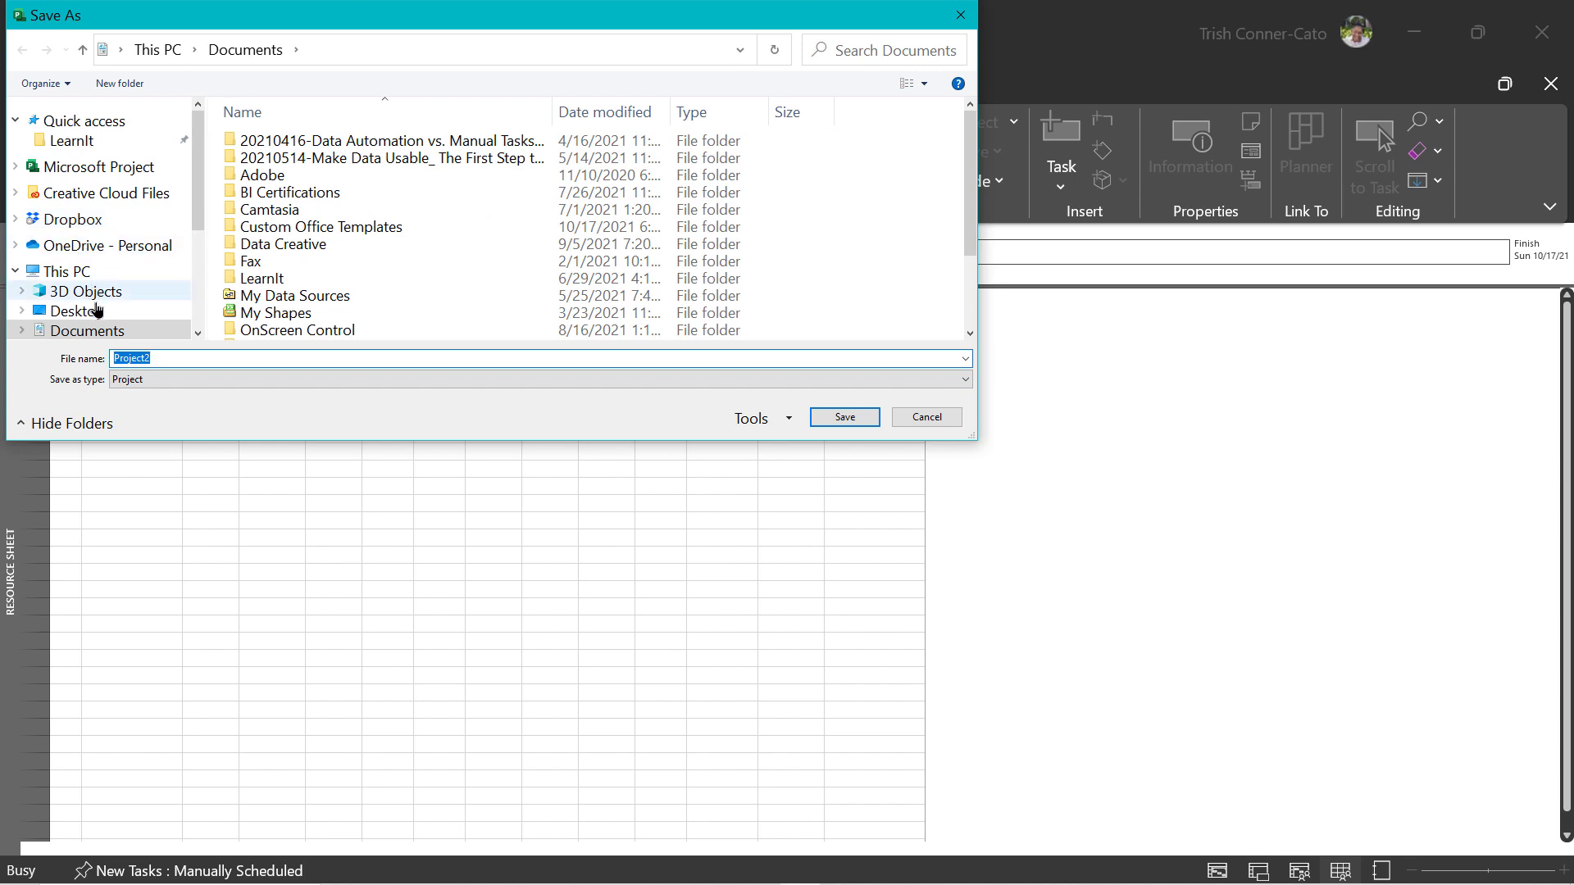
click(97, 314)
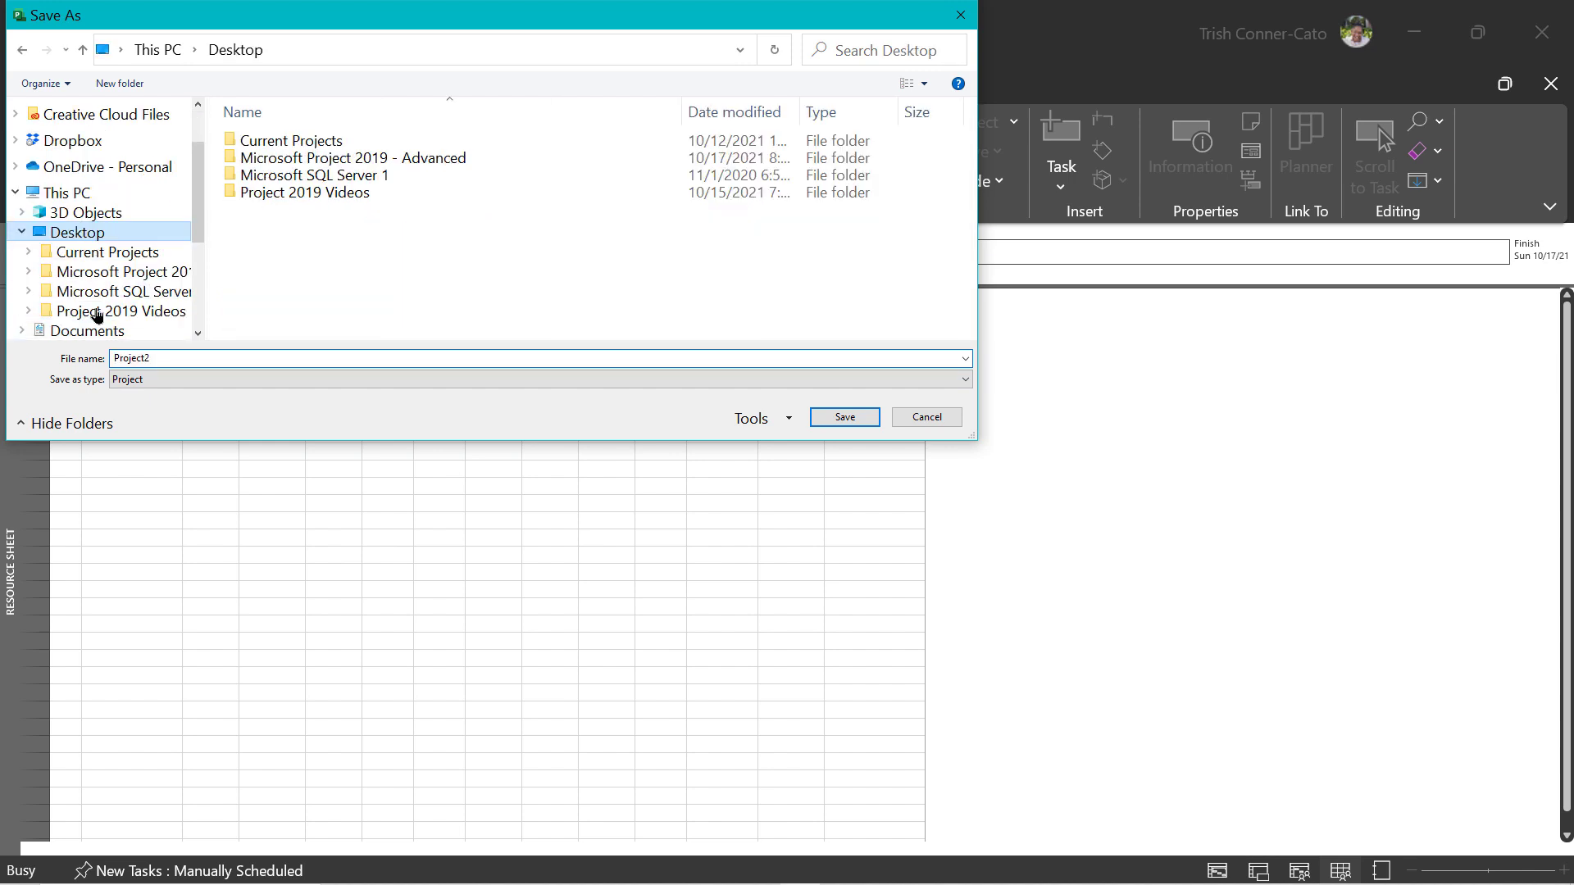
double_click(410, 163)
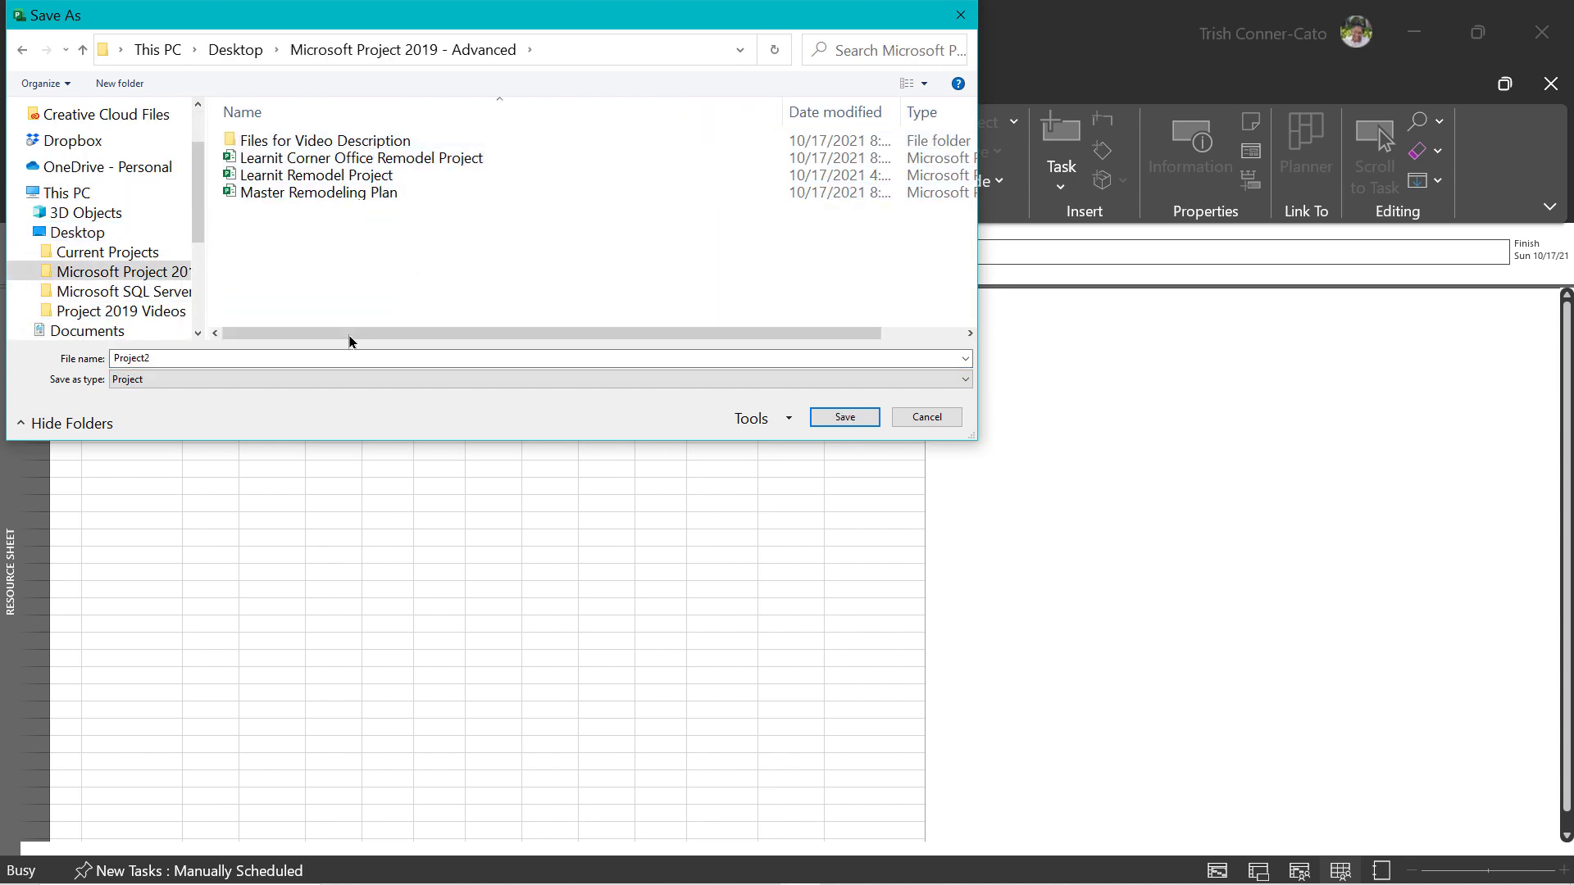
double_click(172, 359)
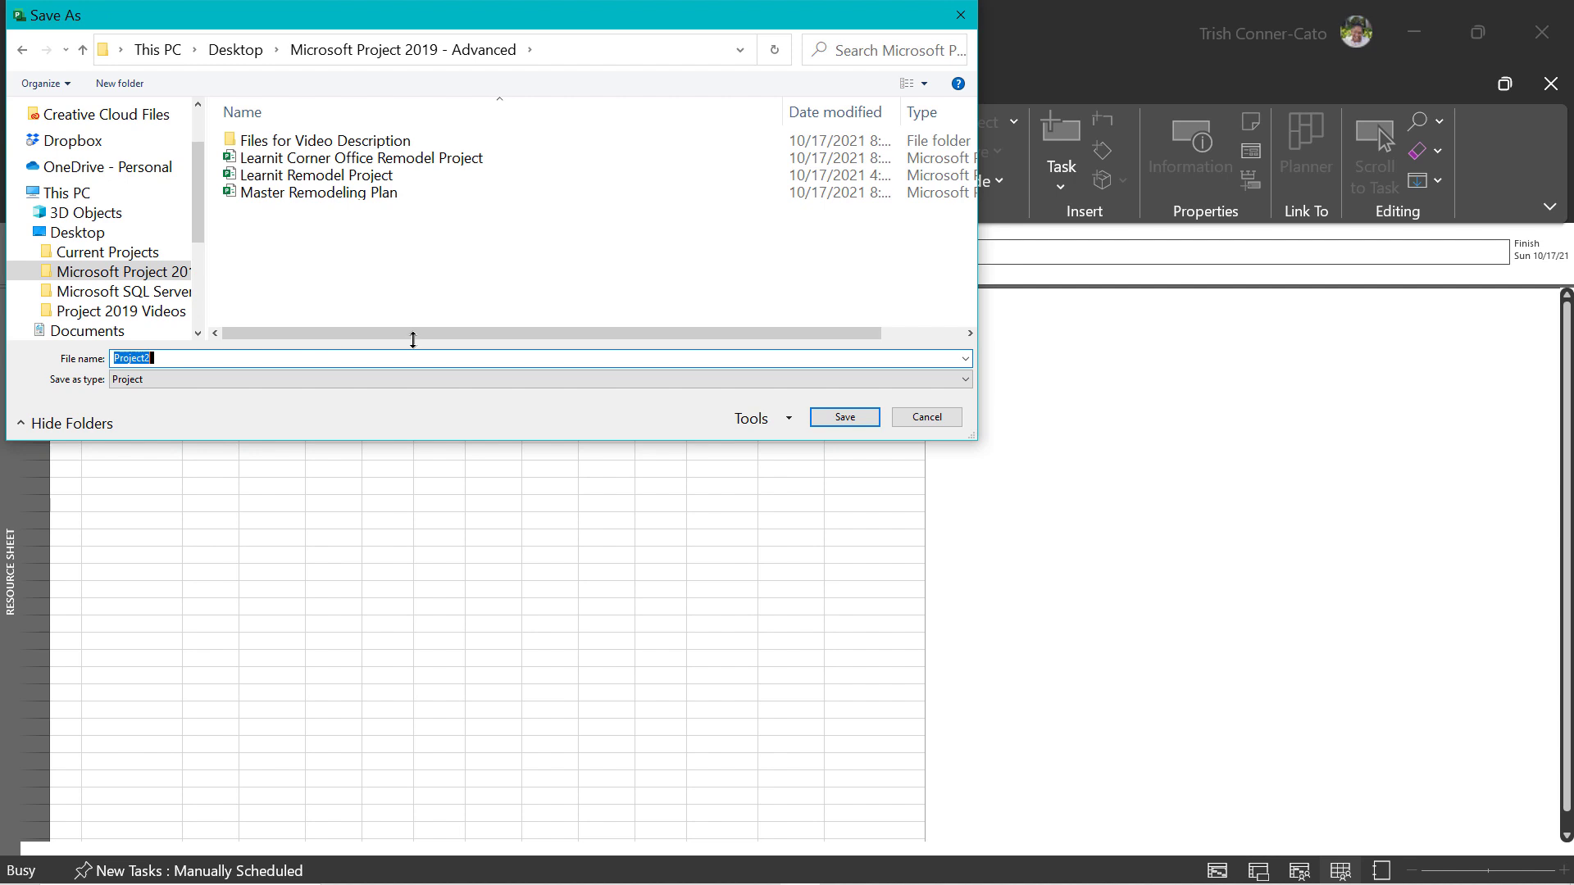
text(Remodel Resource Pool)
click(844, 418)
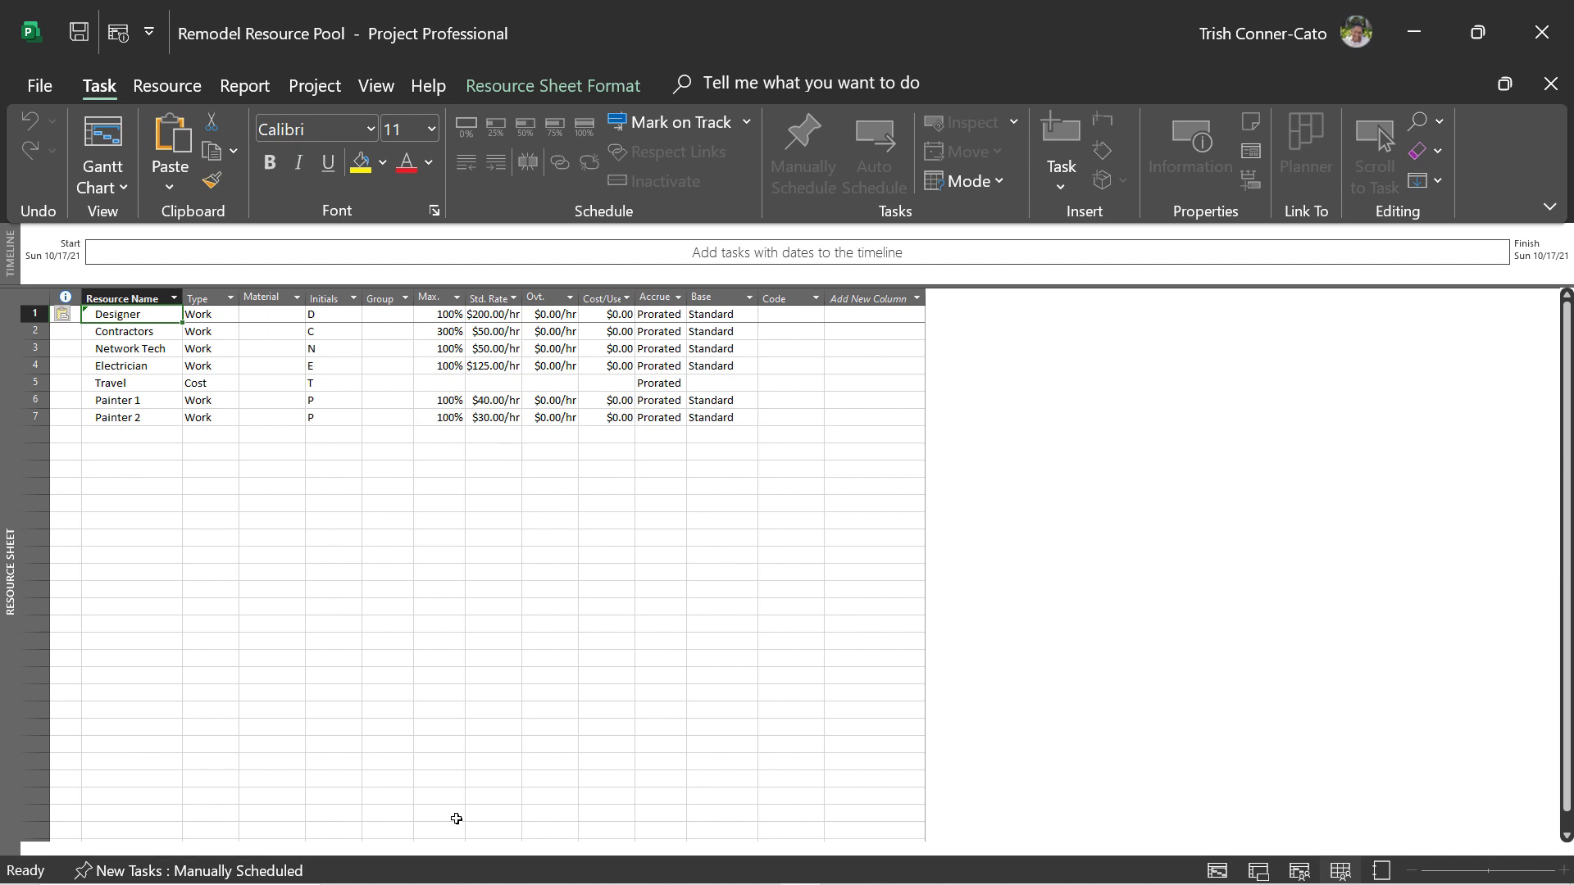
Open the Learnit Remodel Project file from the Files for Video Description folder
mouse_move(623, 874)
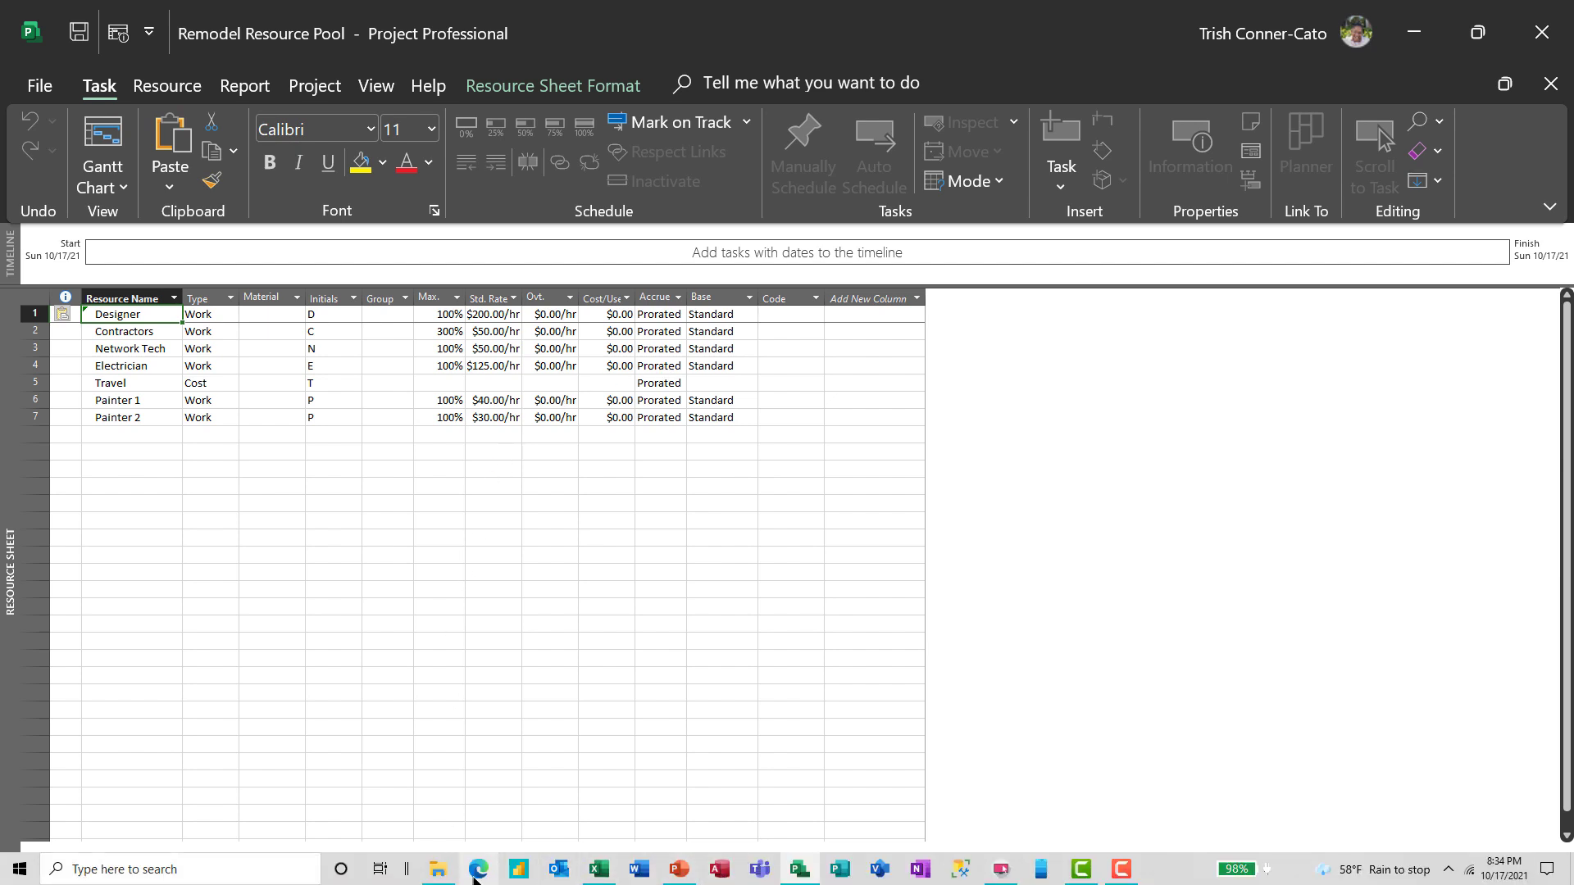
click(438, 869)
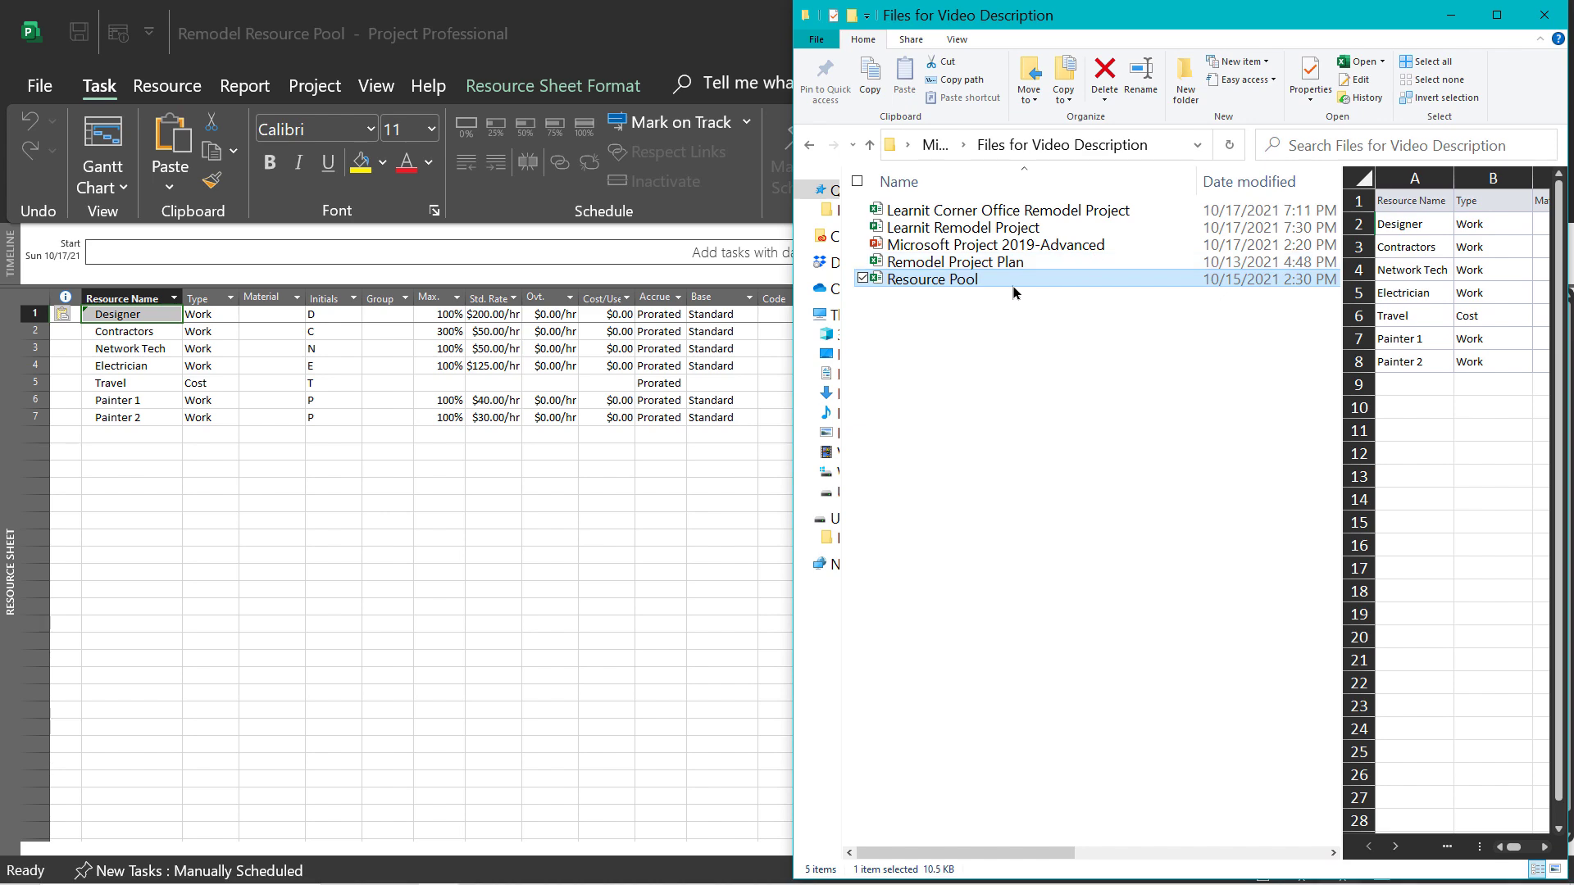
double_click(957, 229)
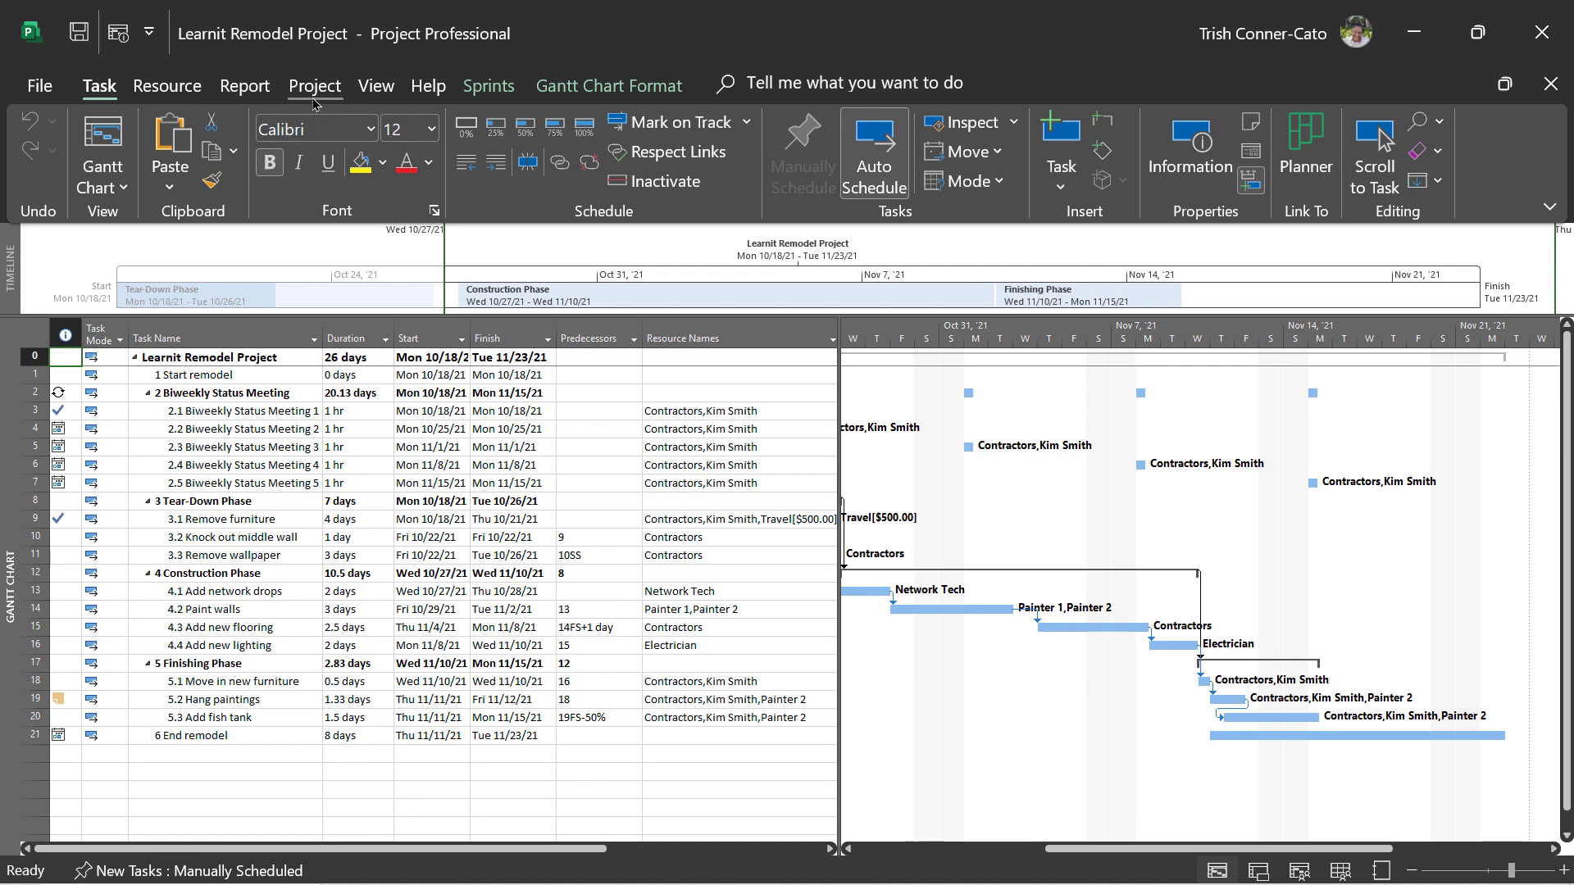
Share resources so that Learnit Remodel Project uses resources from Remodel Resource Pool, with the pool taking precedence on conflicts
click(197, 92)
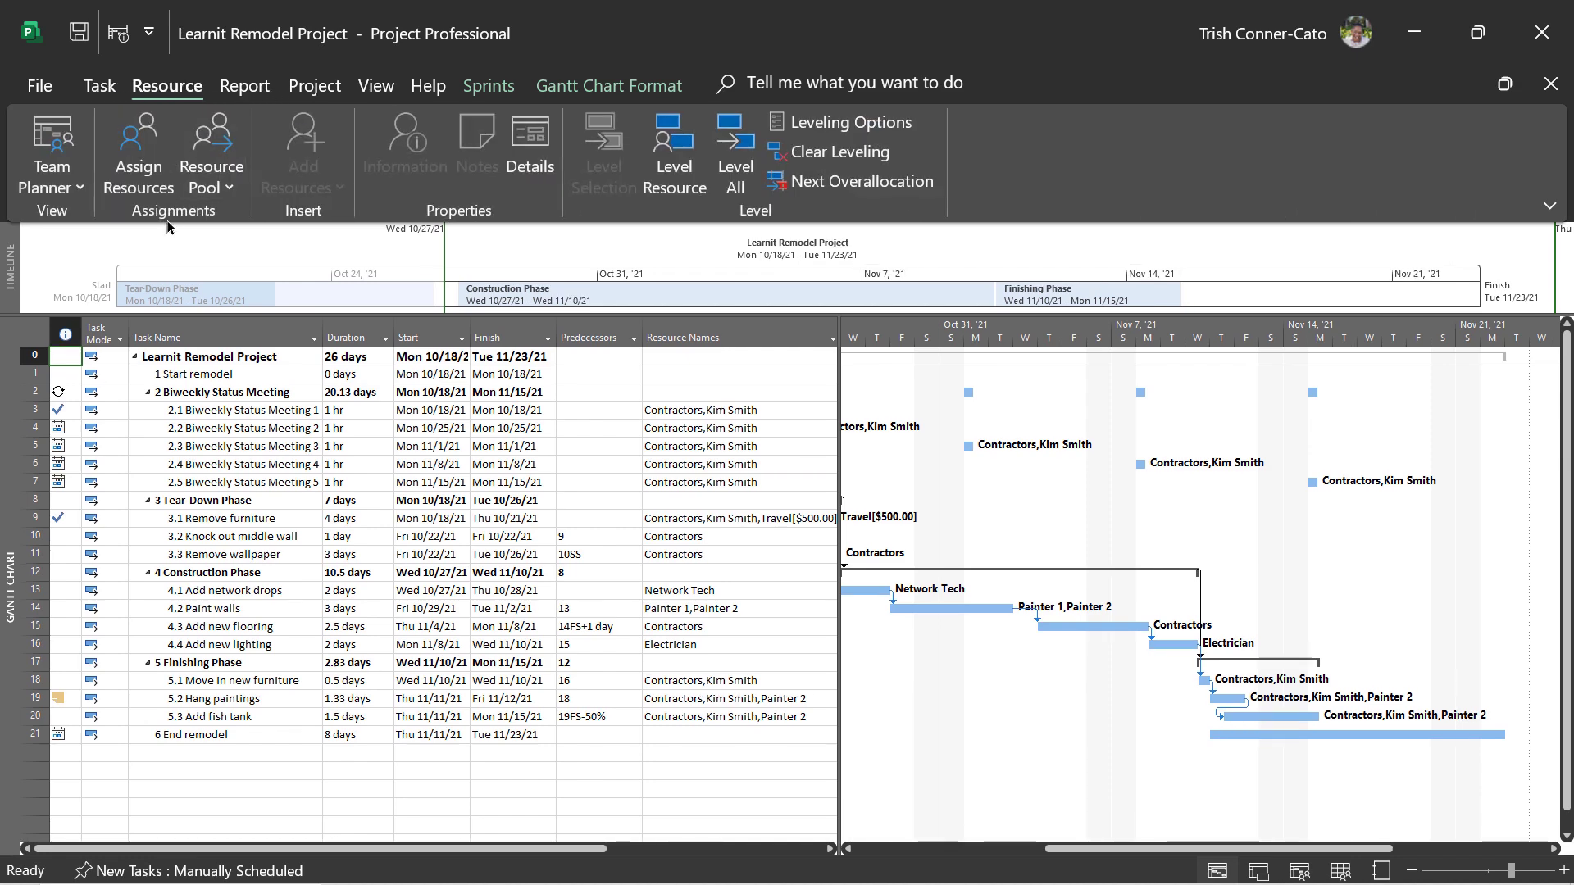
click(230, 163)
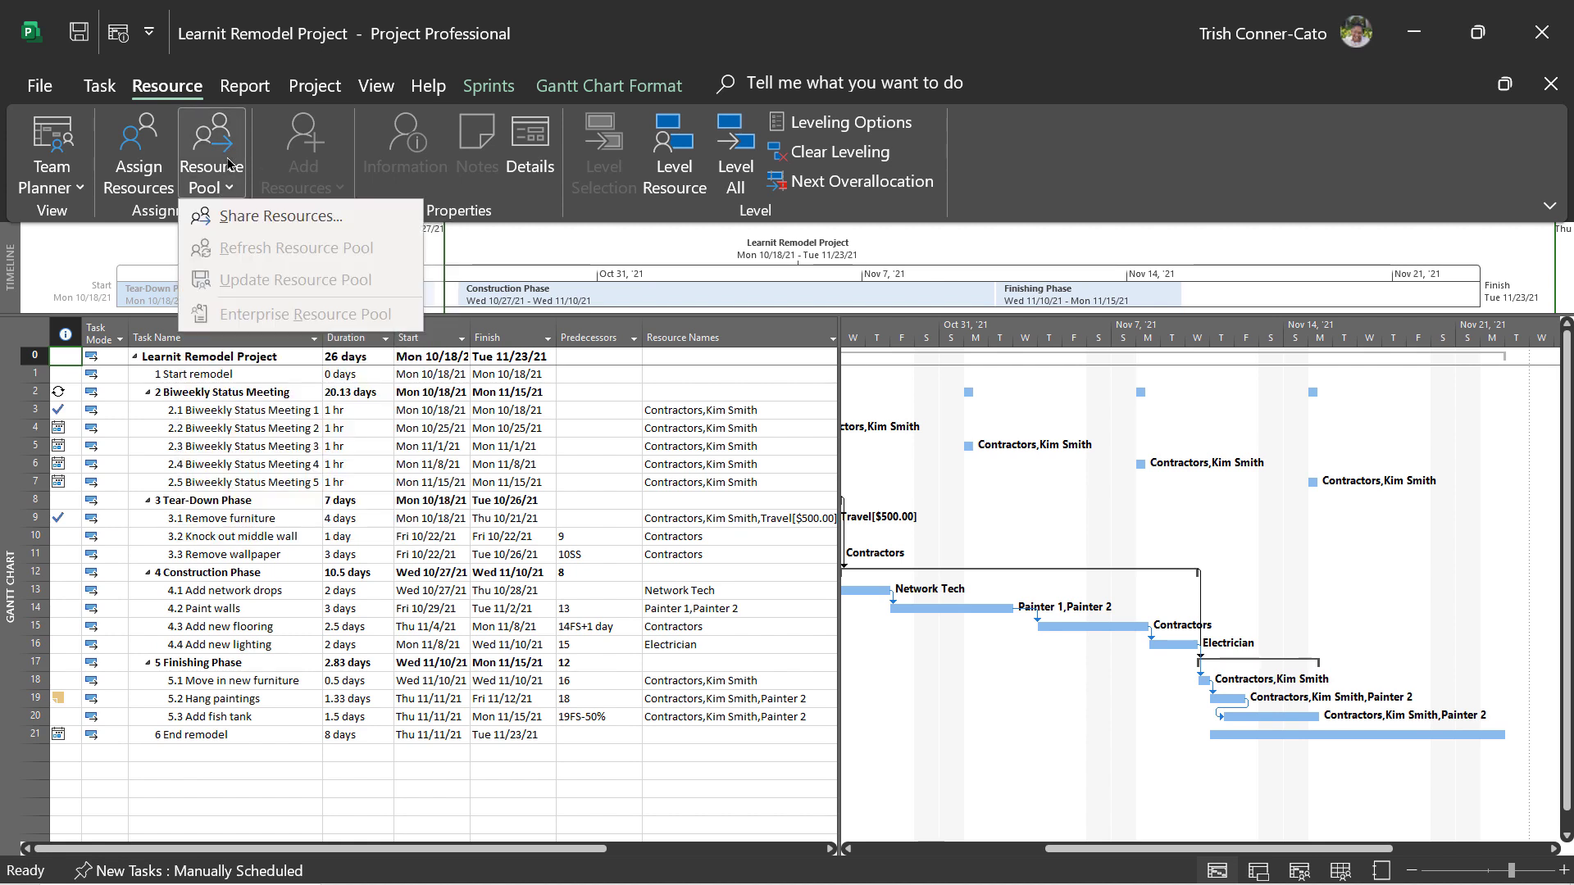
click(245, 218)
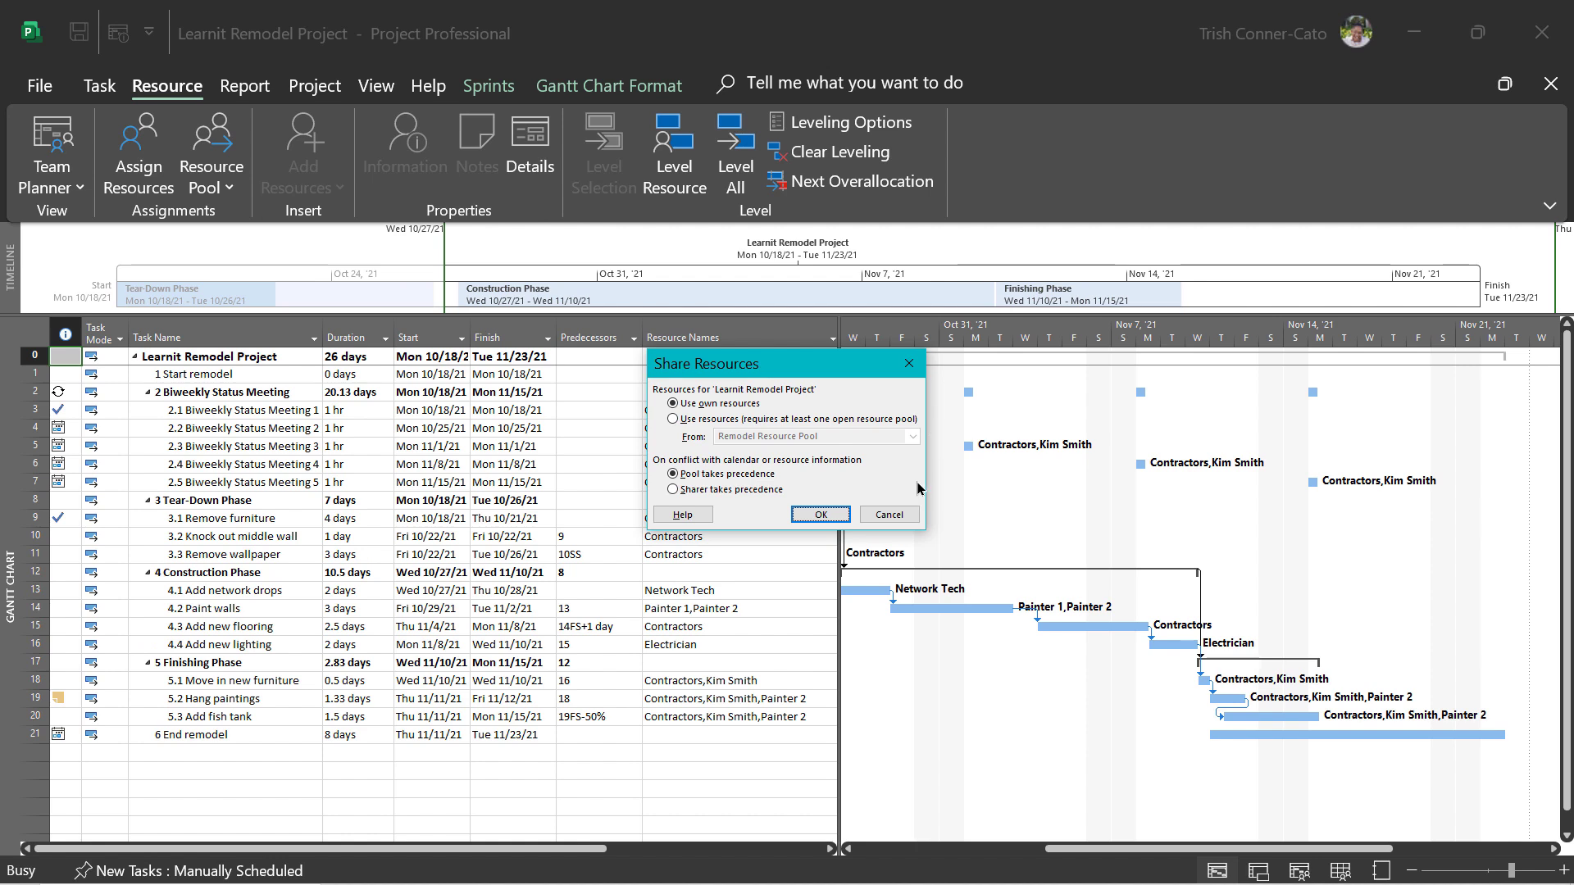
click(671, 420)
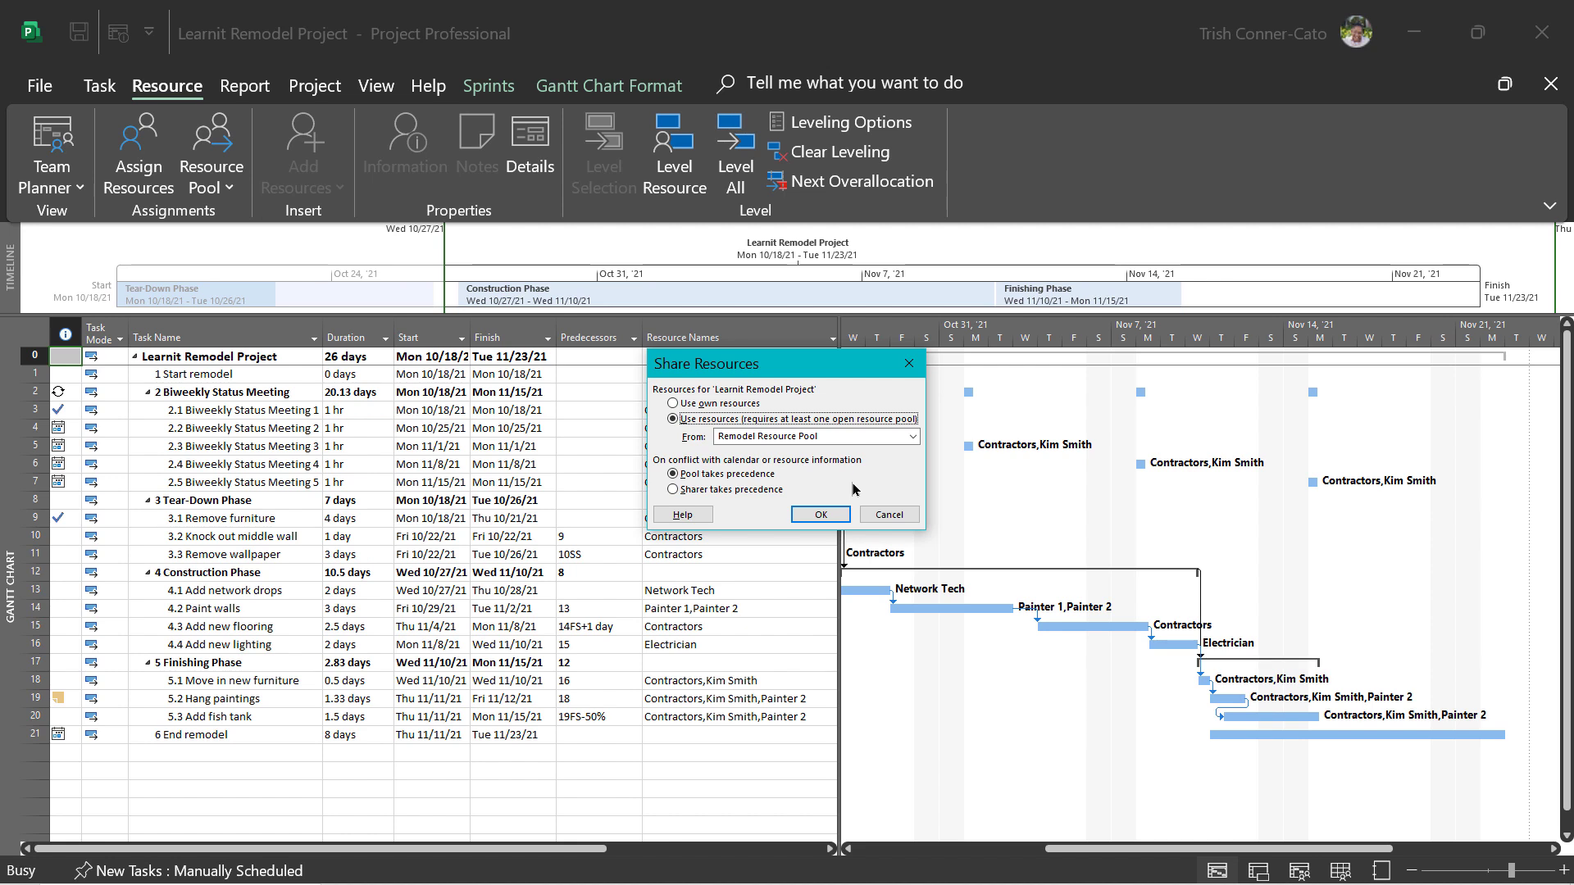
click(820, 515)
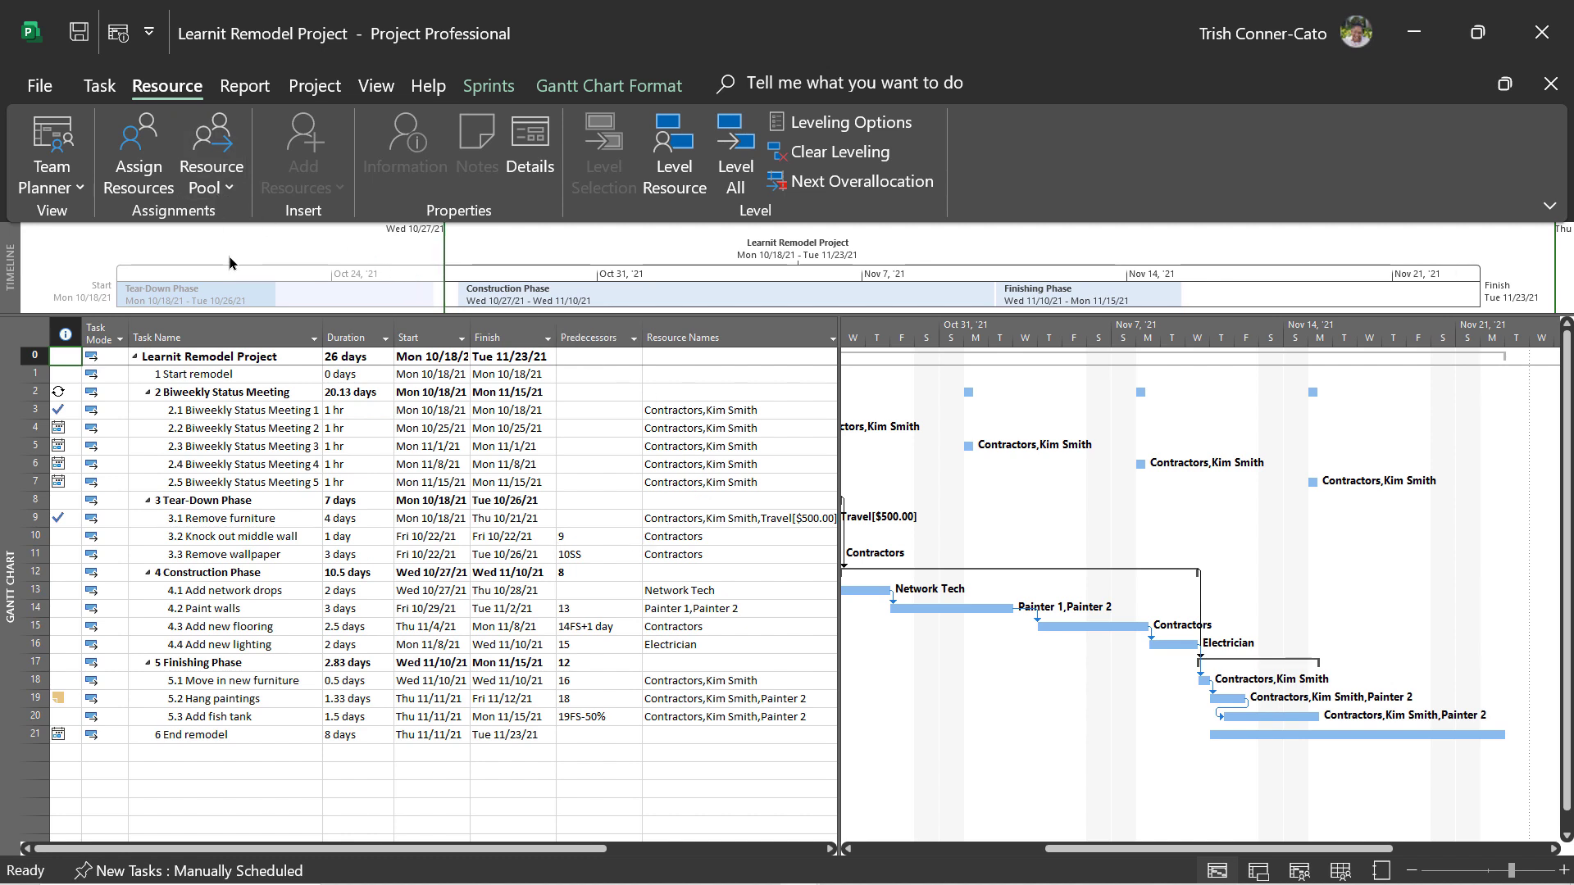
Open the Learnit Corner Office Remodel Project file from the Microsoft Project 2019 - Advanced folder
mouse_move(678, 882)
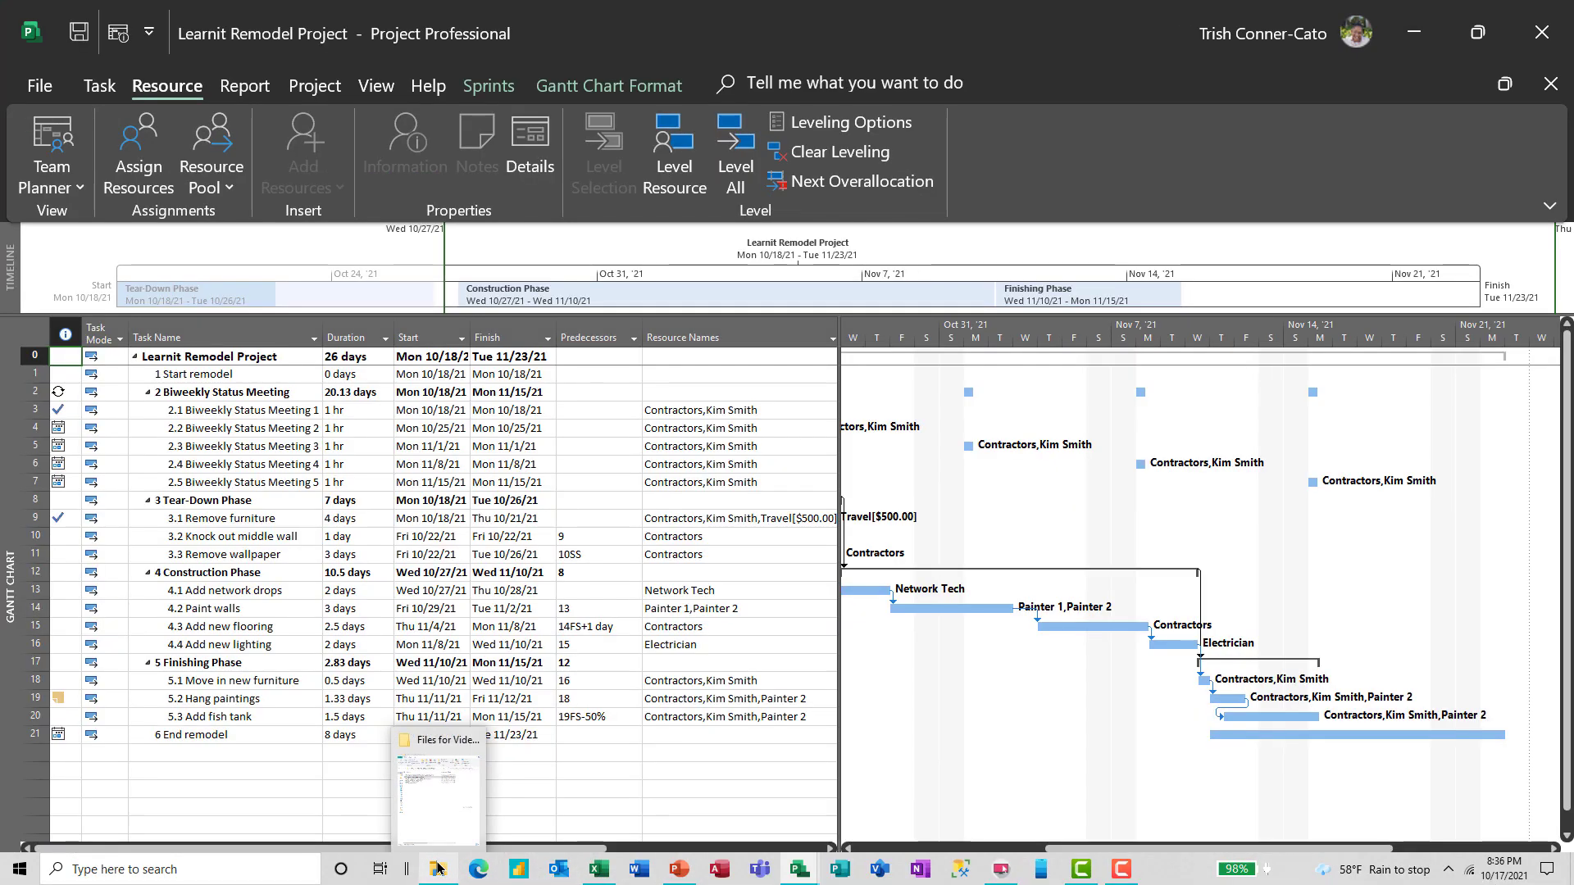
click(438, 869)
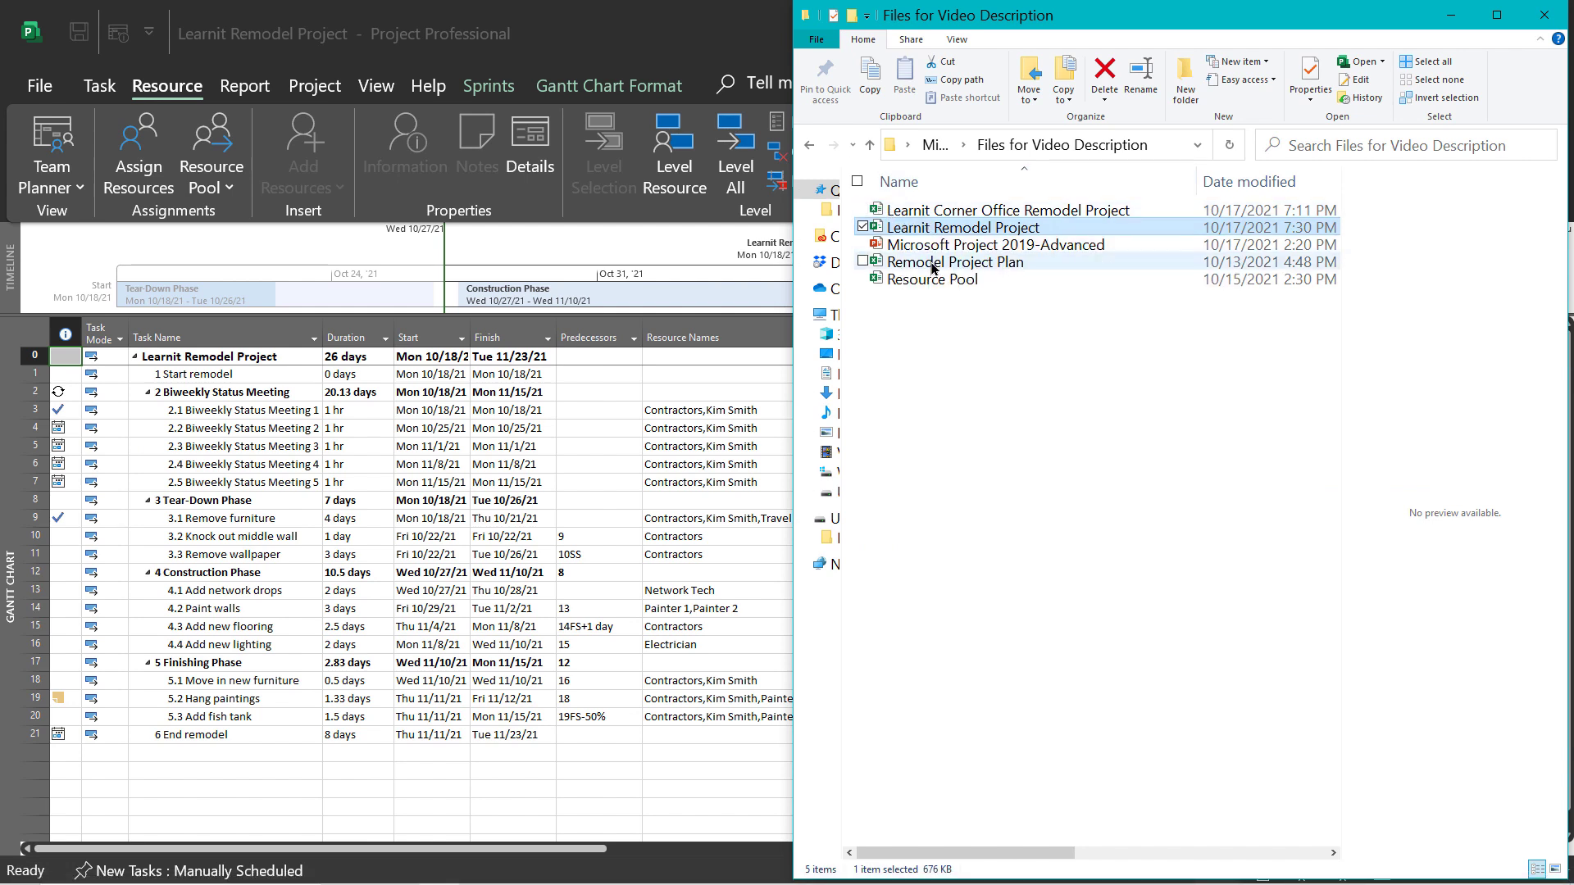
click(934, 145)
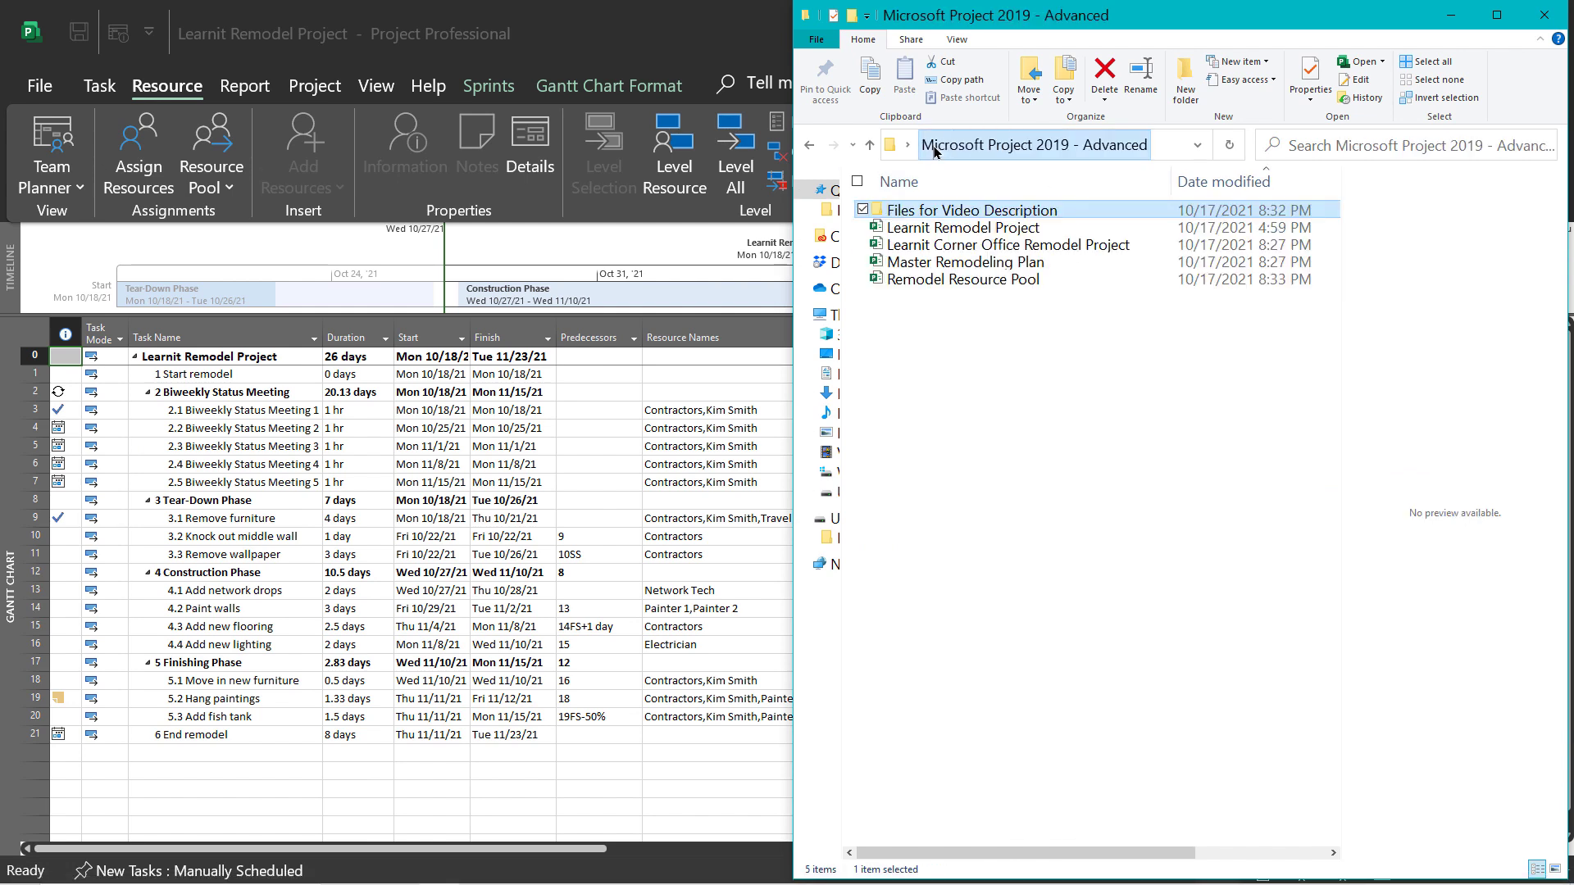
click(977, 248)
double_click(977, 246)
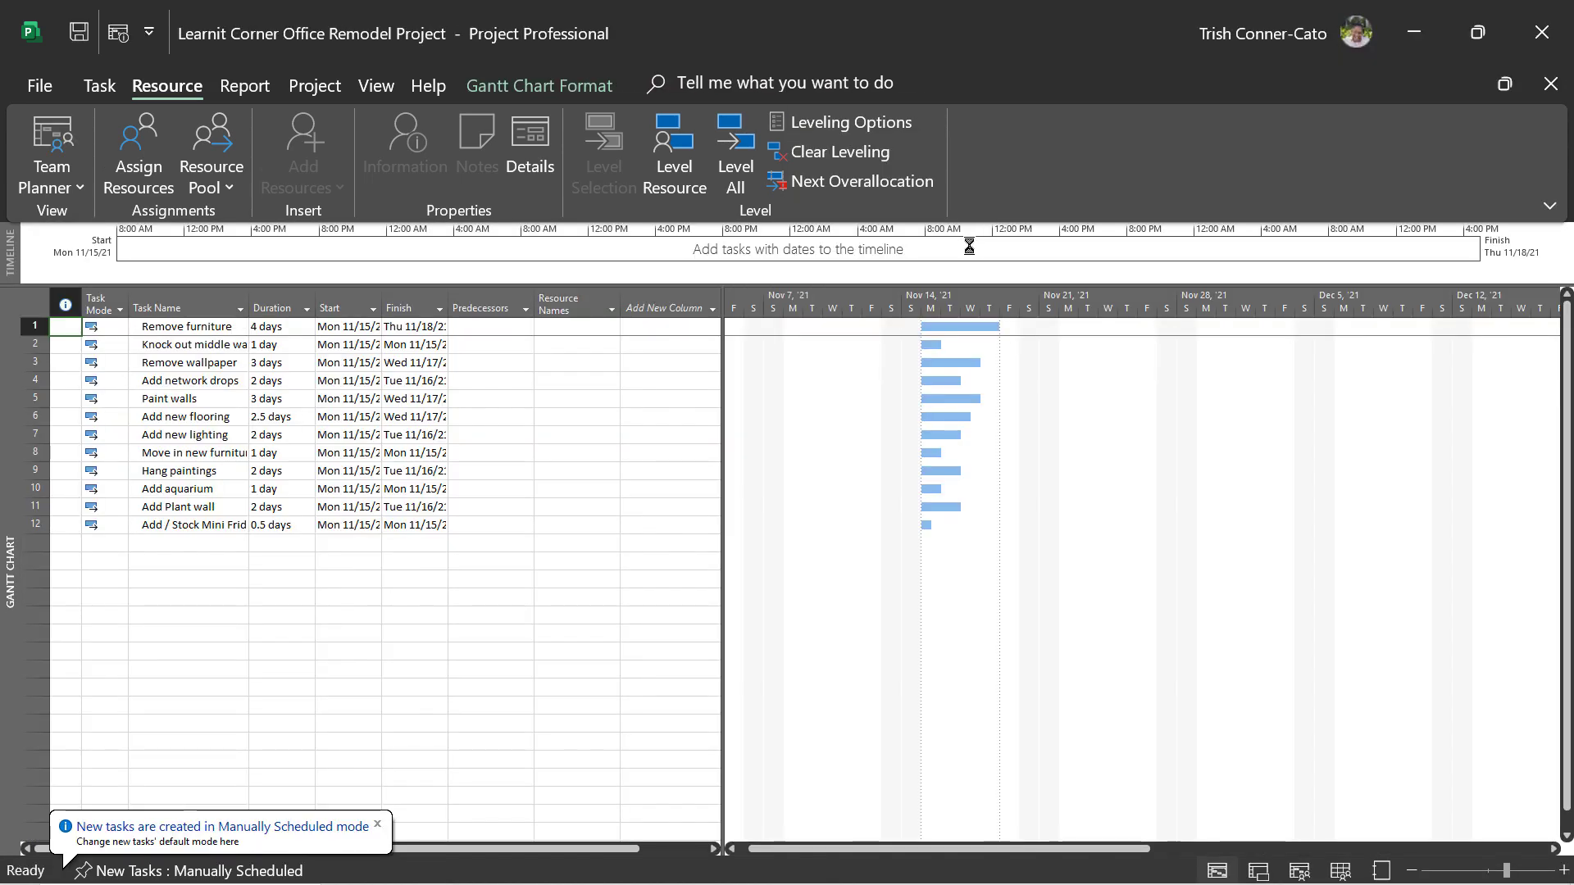
In the Resource Sheet view, share resources so the corner office project uses Remodel Resource Pool, with the pool taking precedence on conflicts
right_click(4, 495)
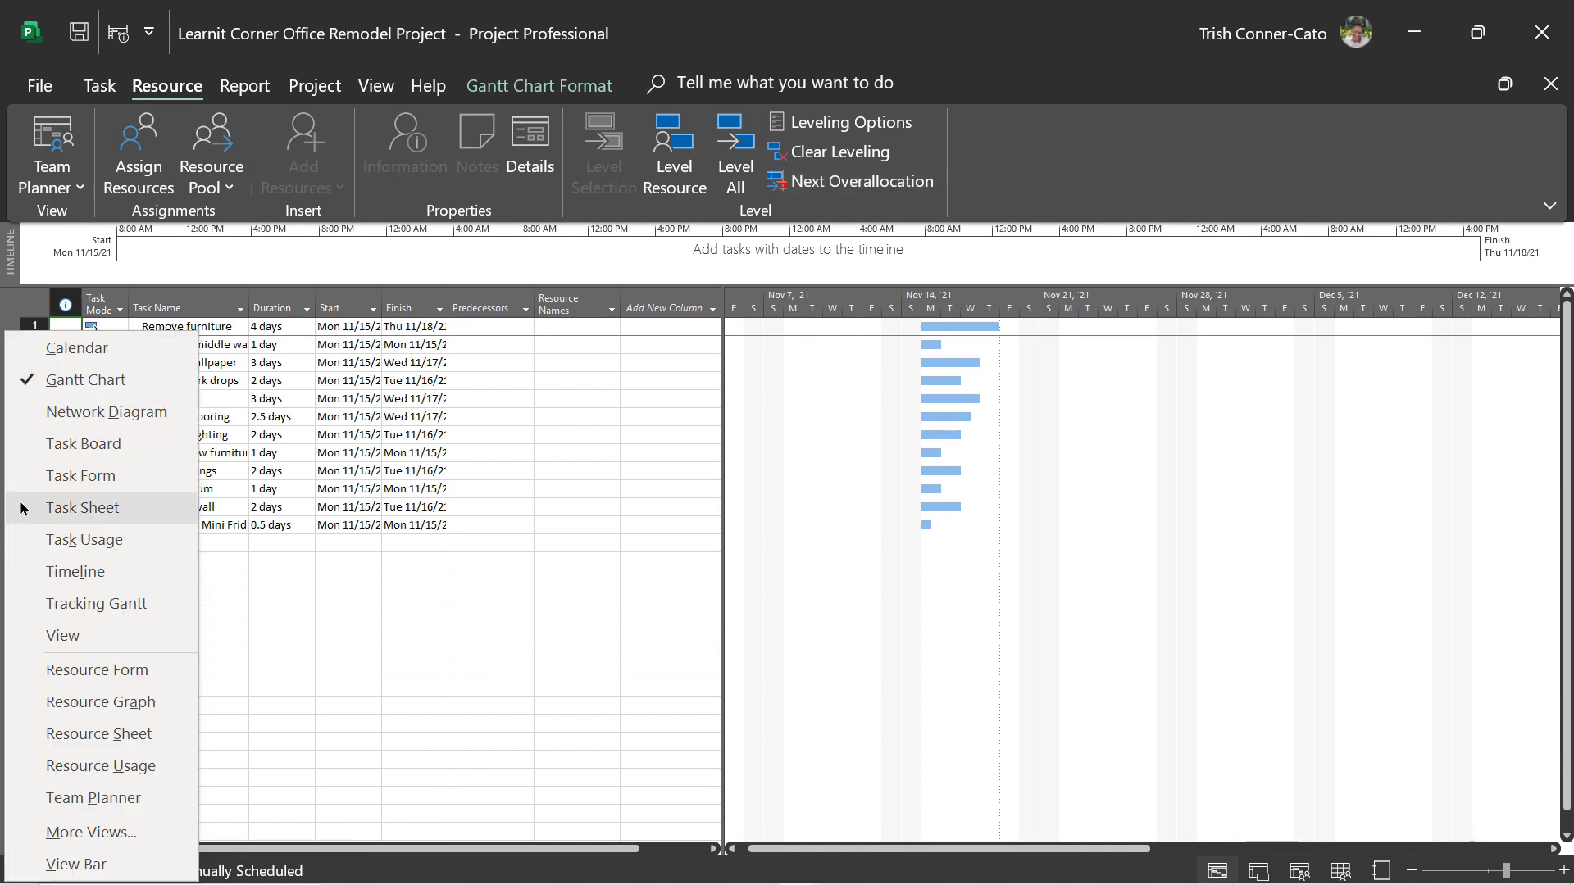
click(115, 737)
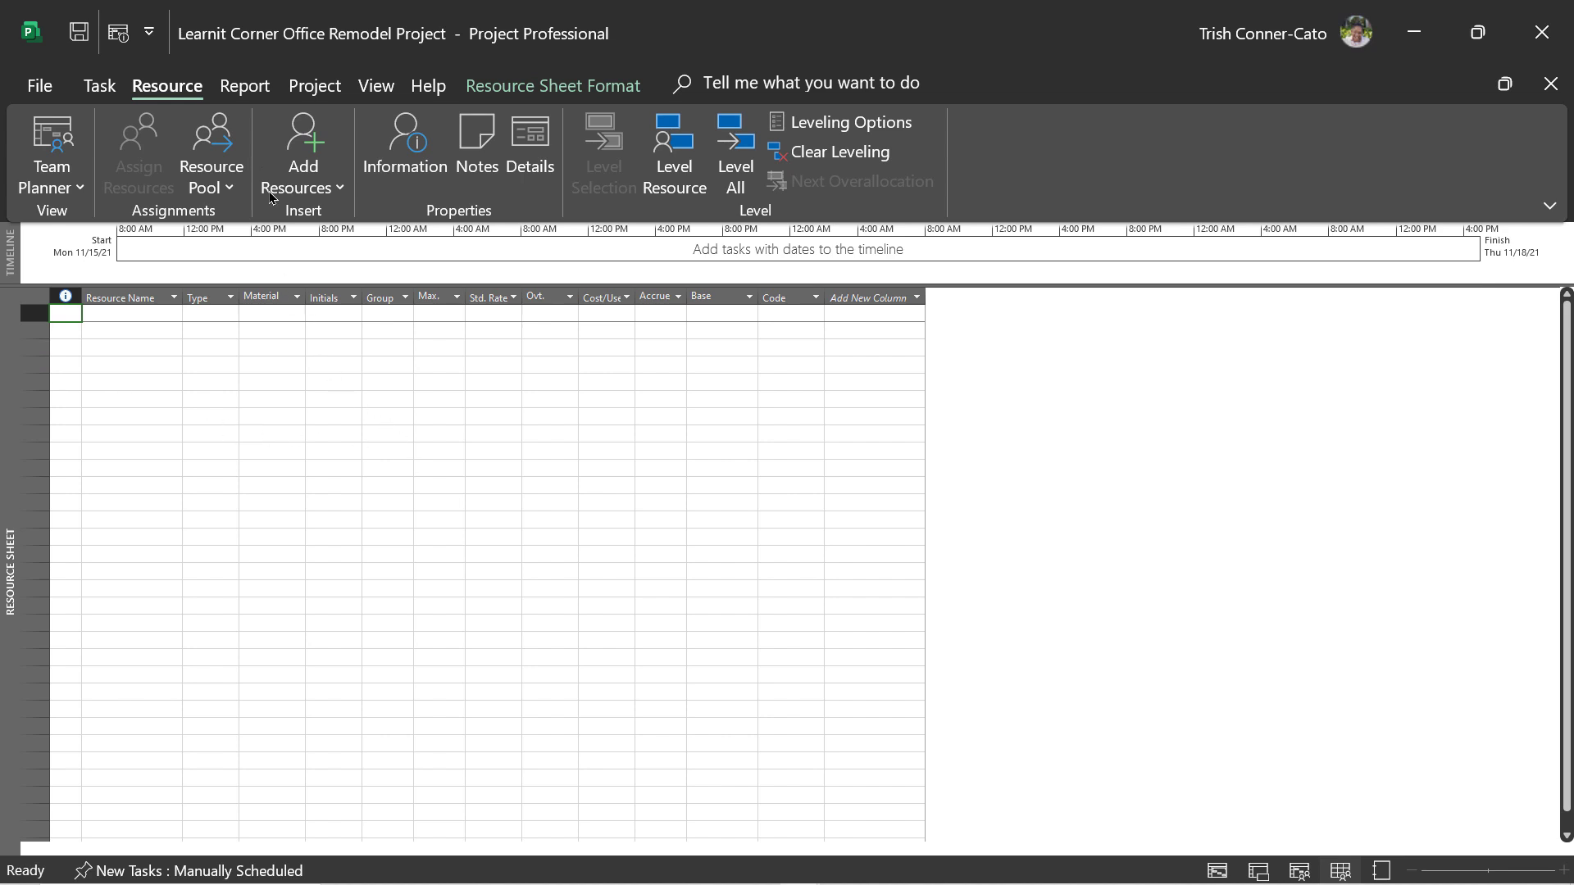
click(224, 135)
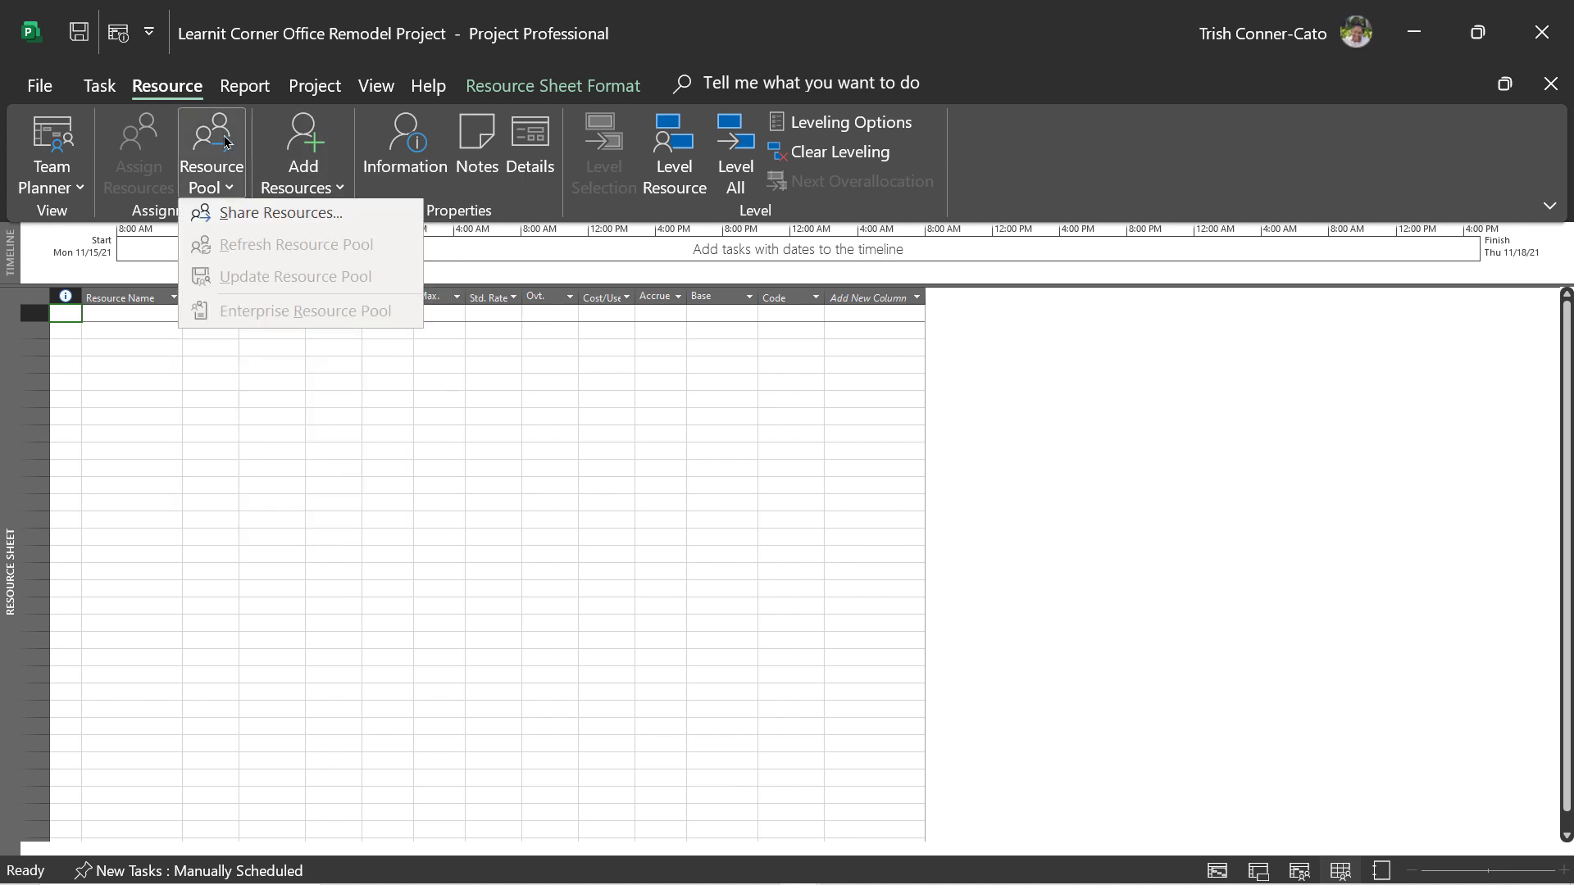
click(236, 220)
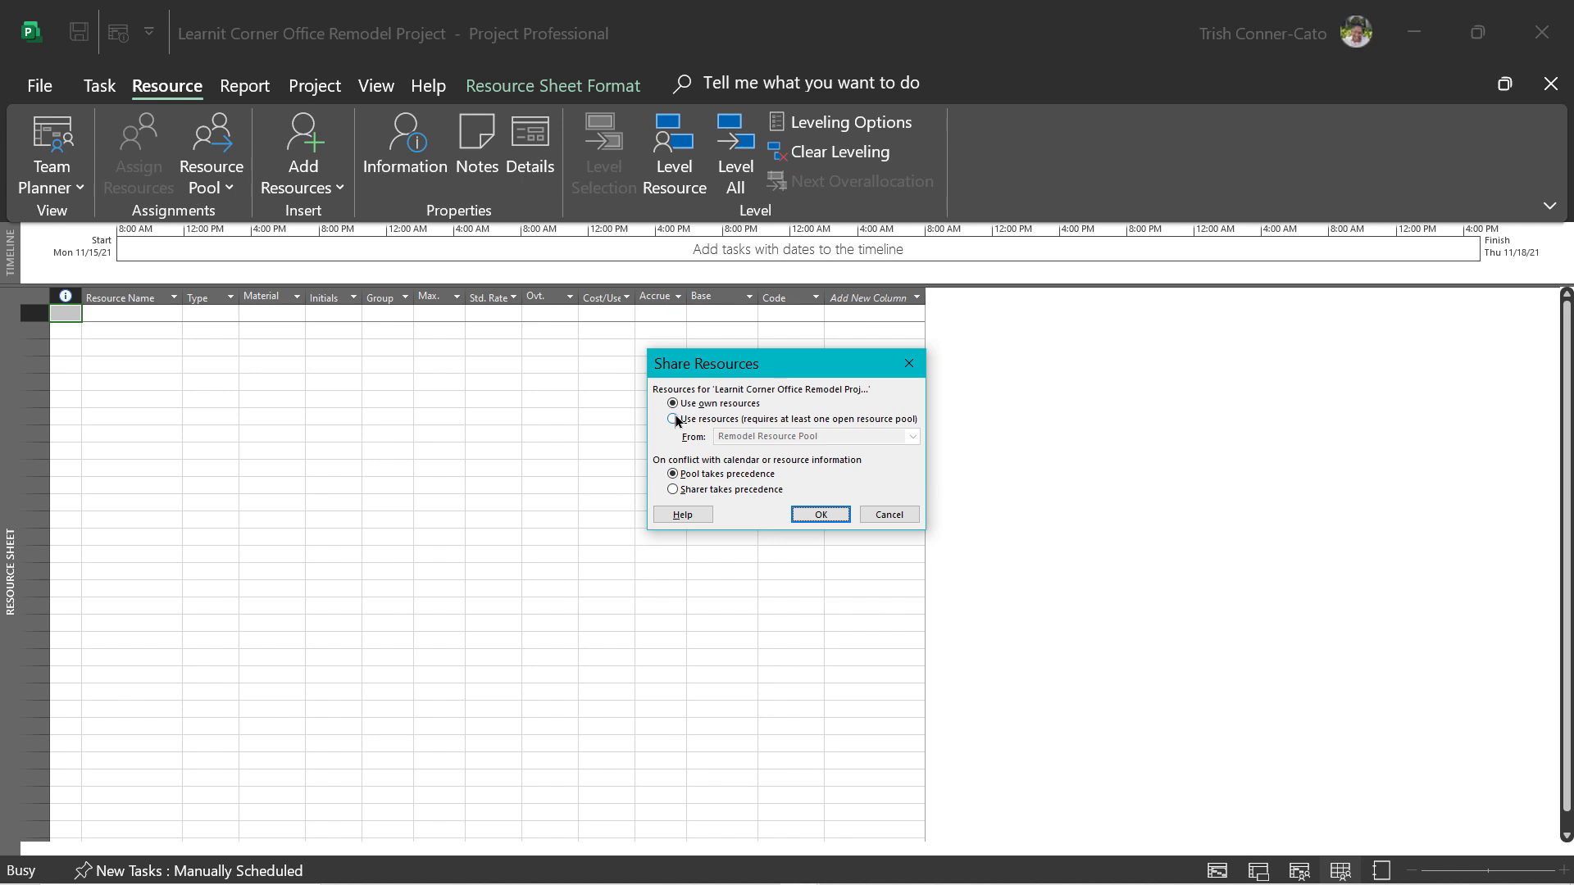
click(673, 420)
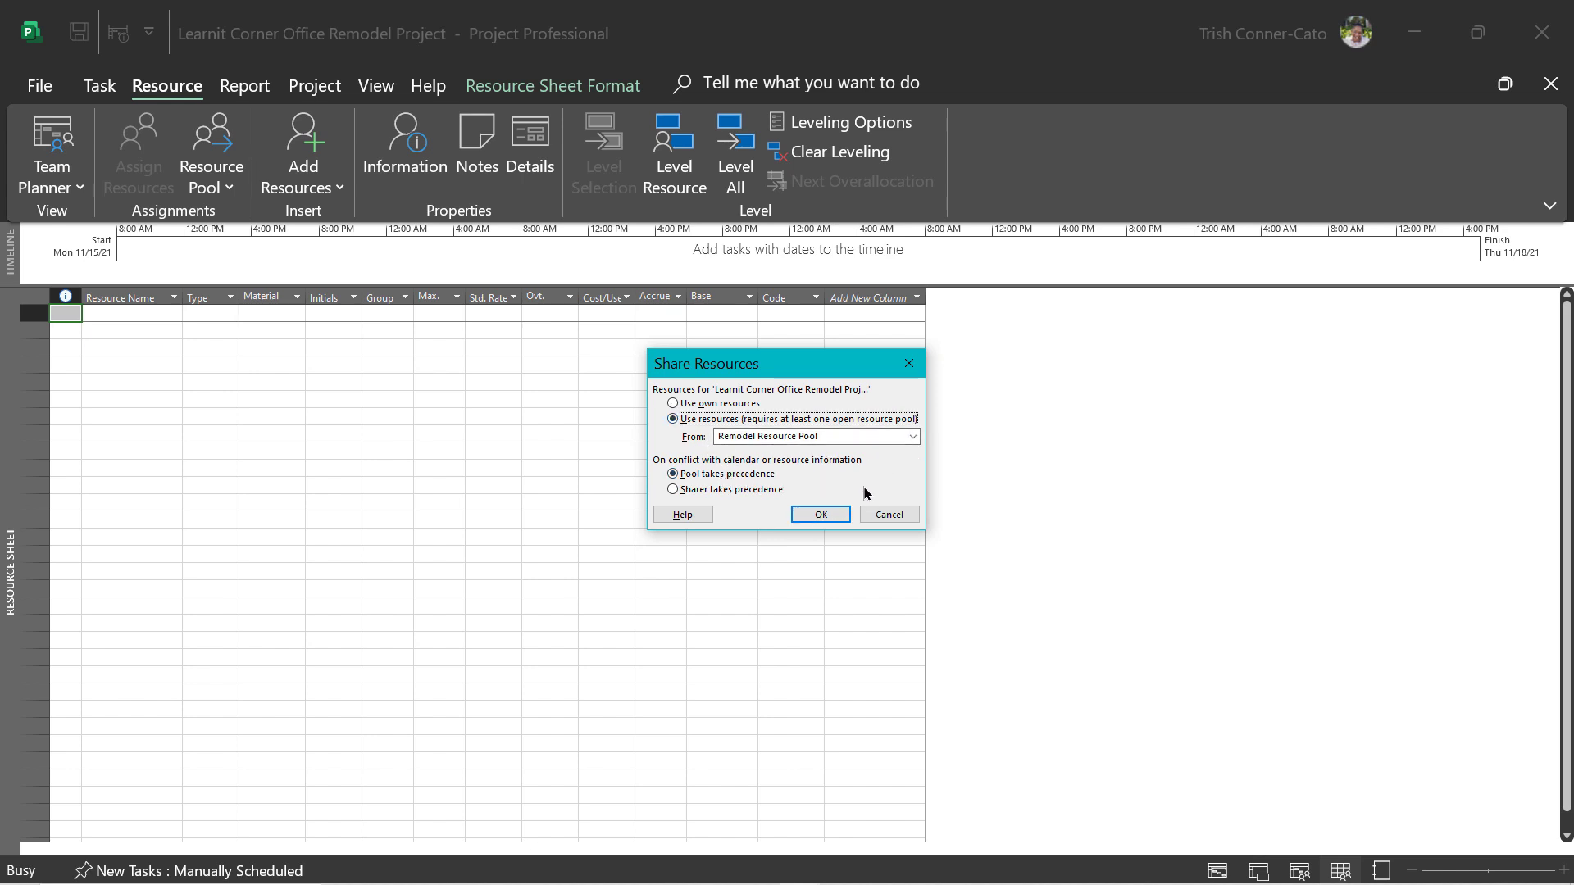
click(823, 516)
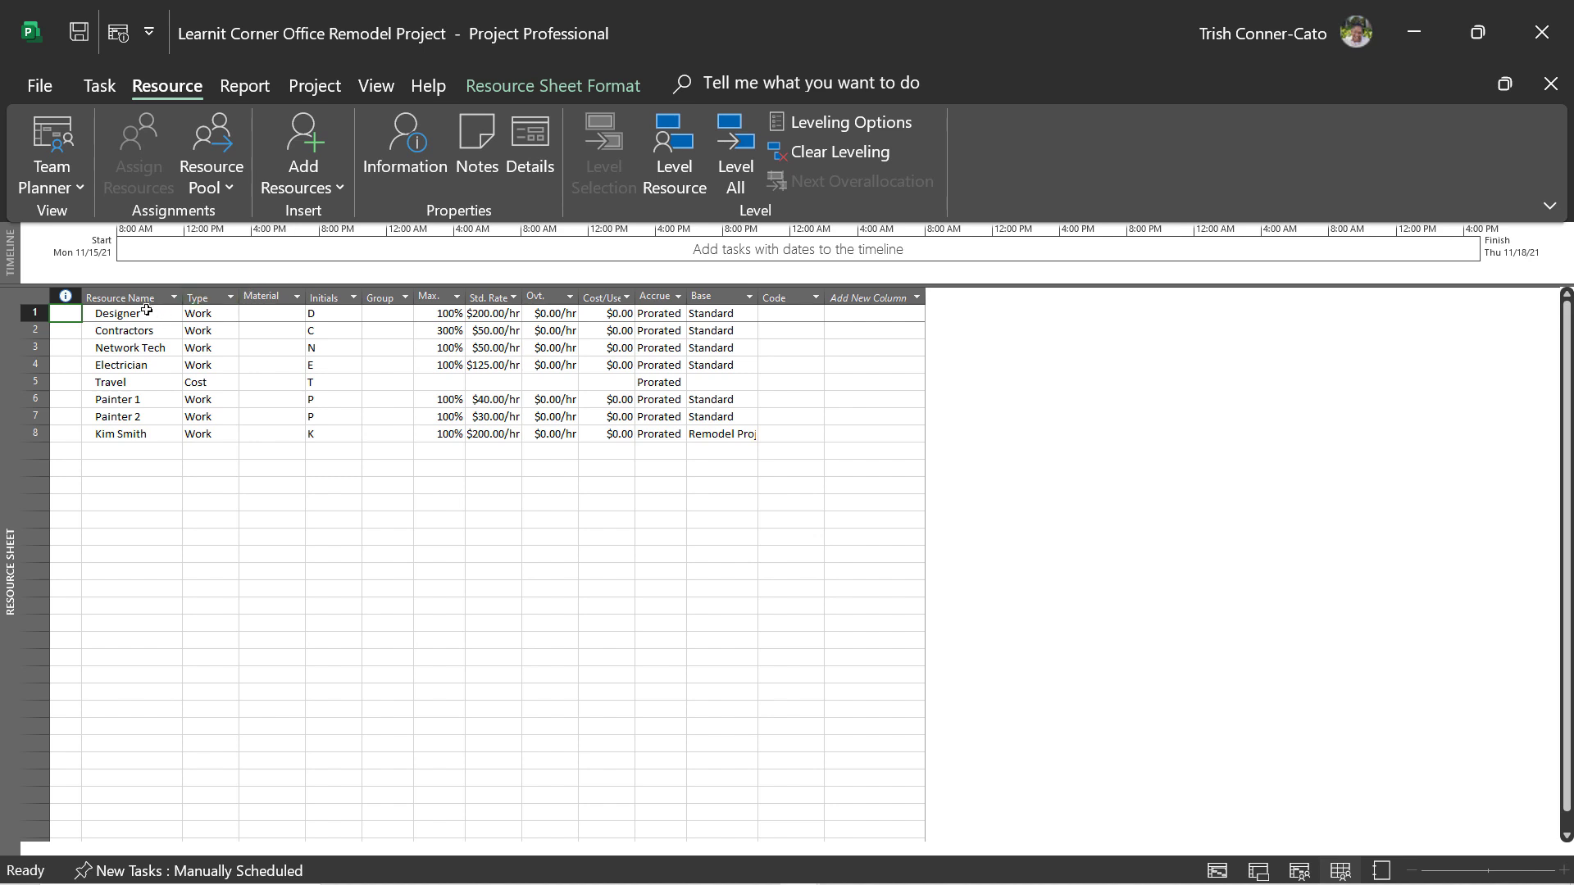
Return the corner office project to the Gantt Chart view and save it, dismissing the calendar name warning
right_click(15, 359)
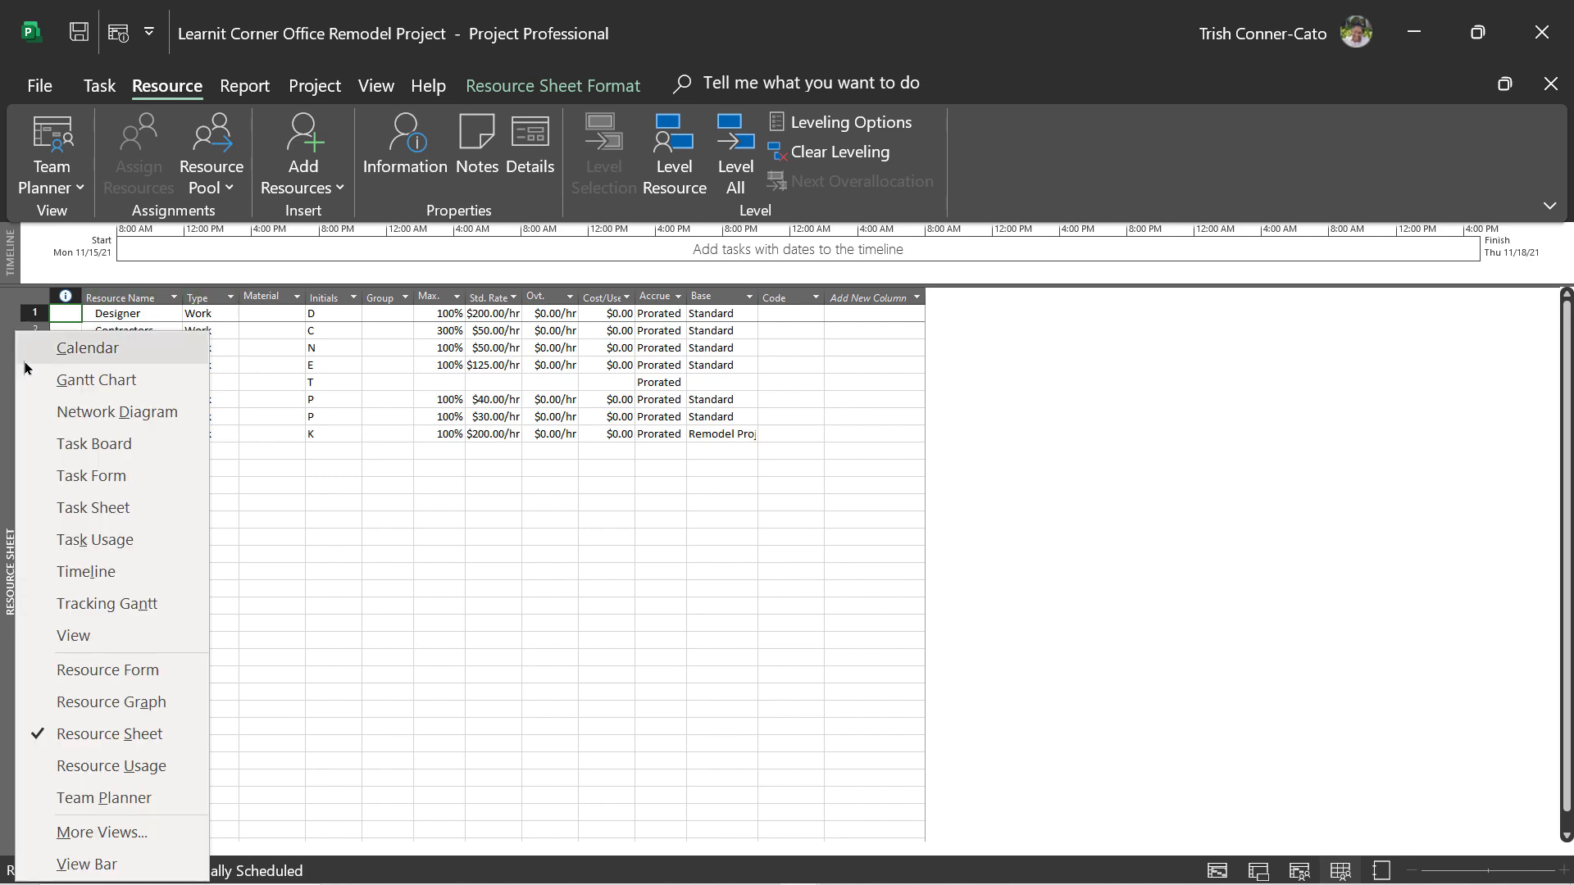
click(105, 377)
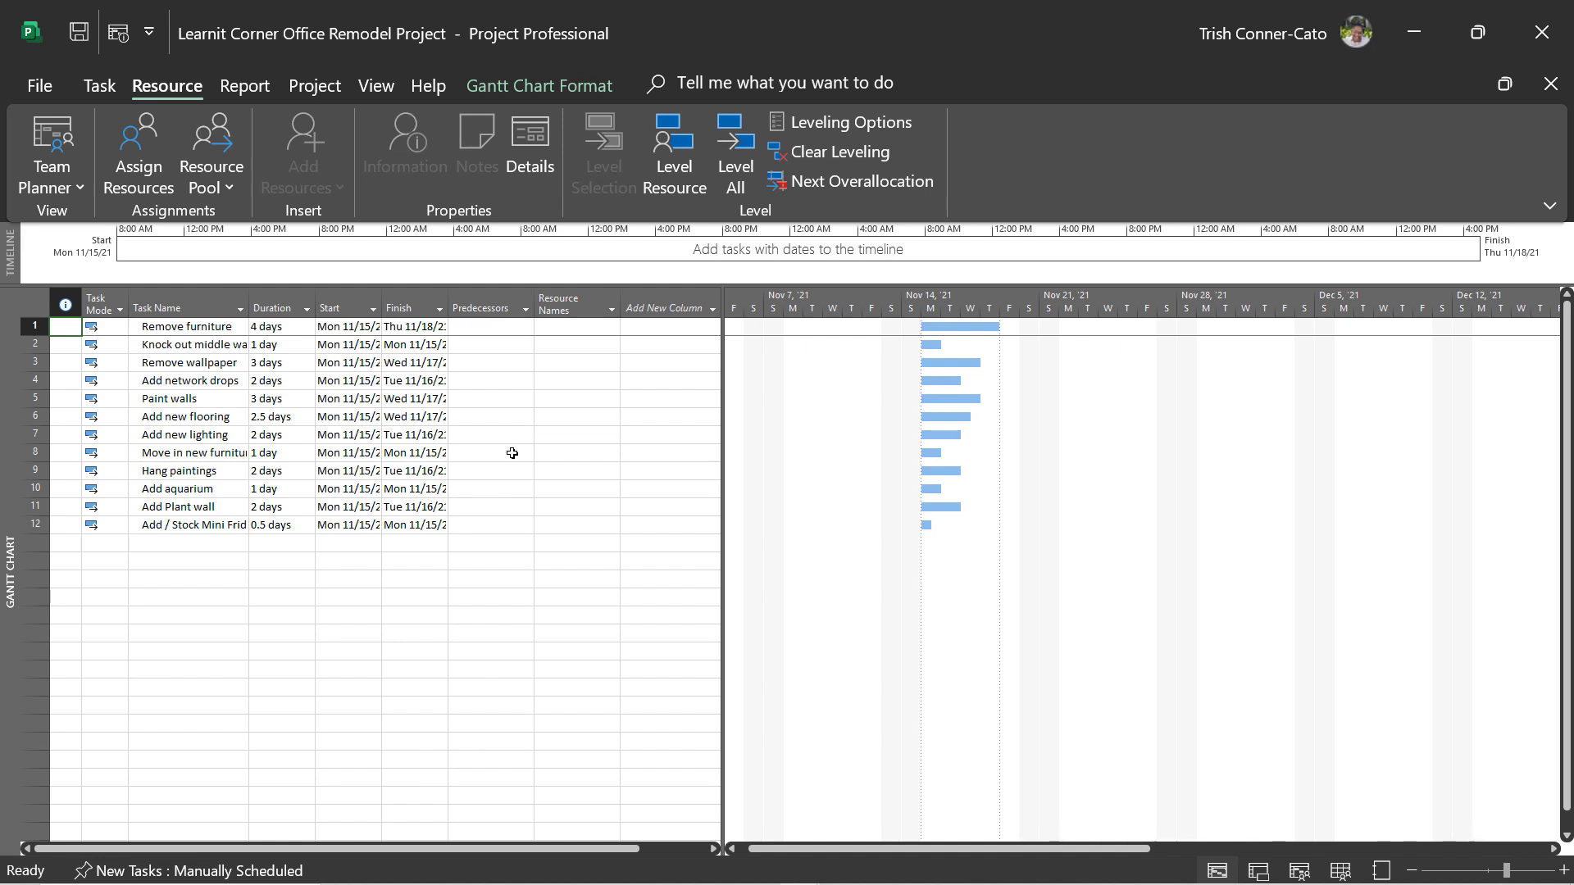
click(82, 40)
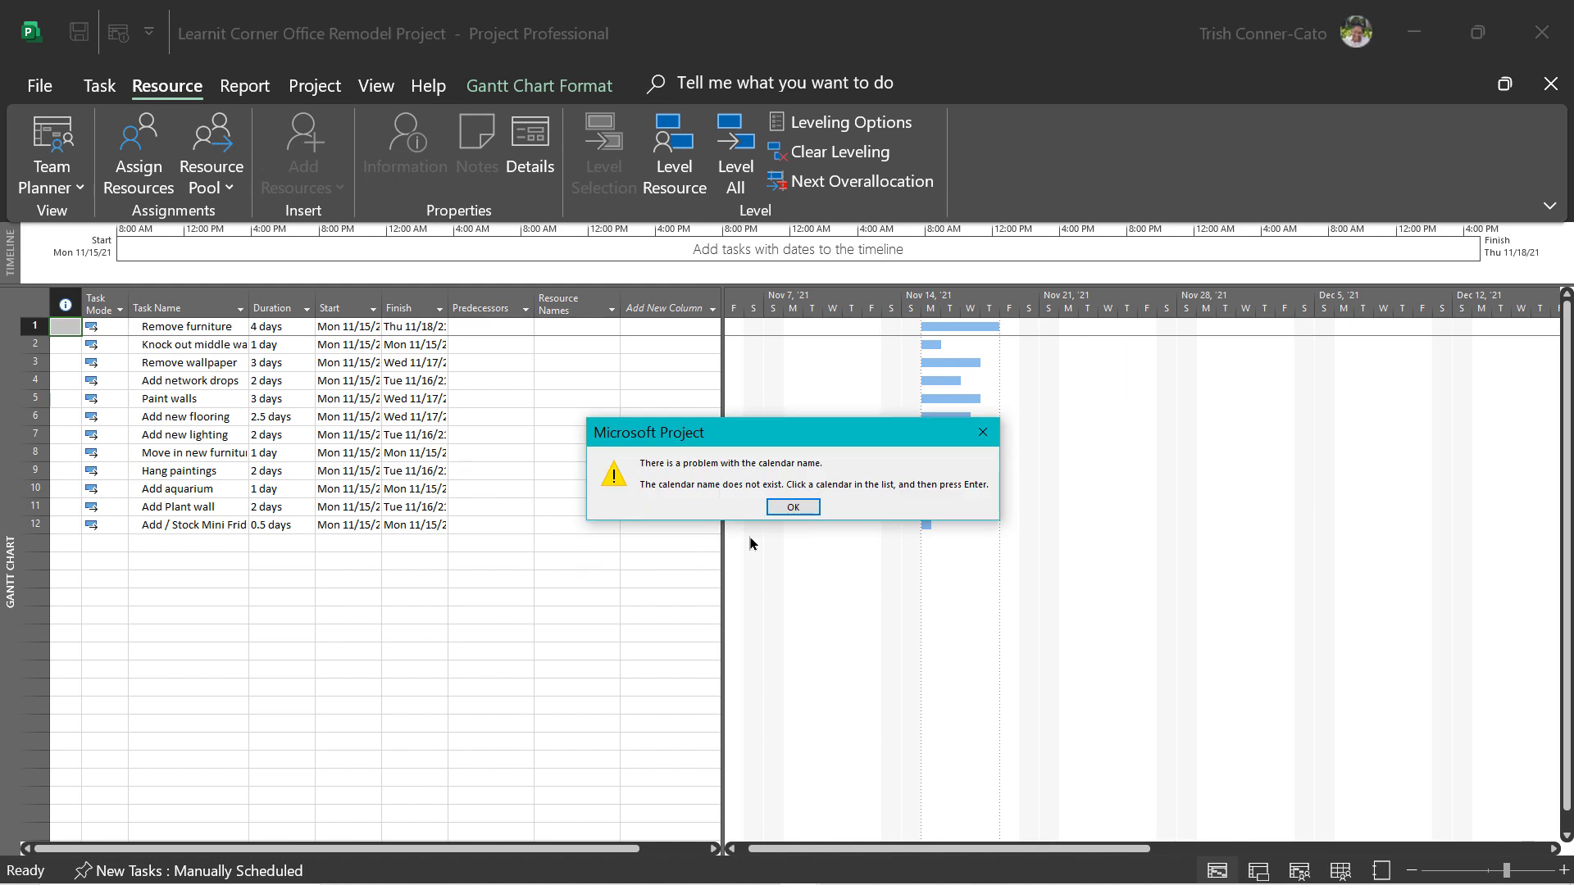
click(793, 507)
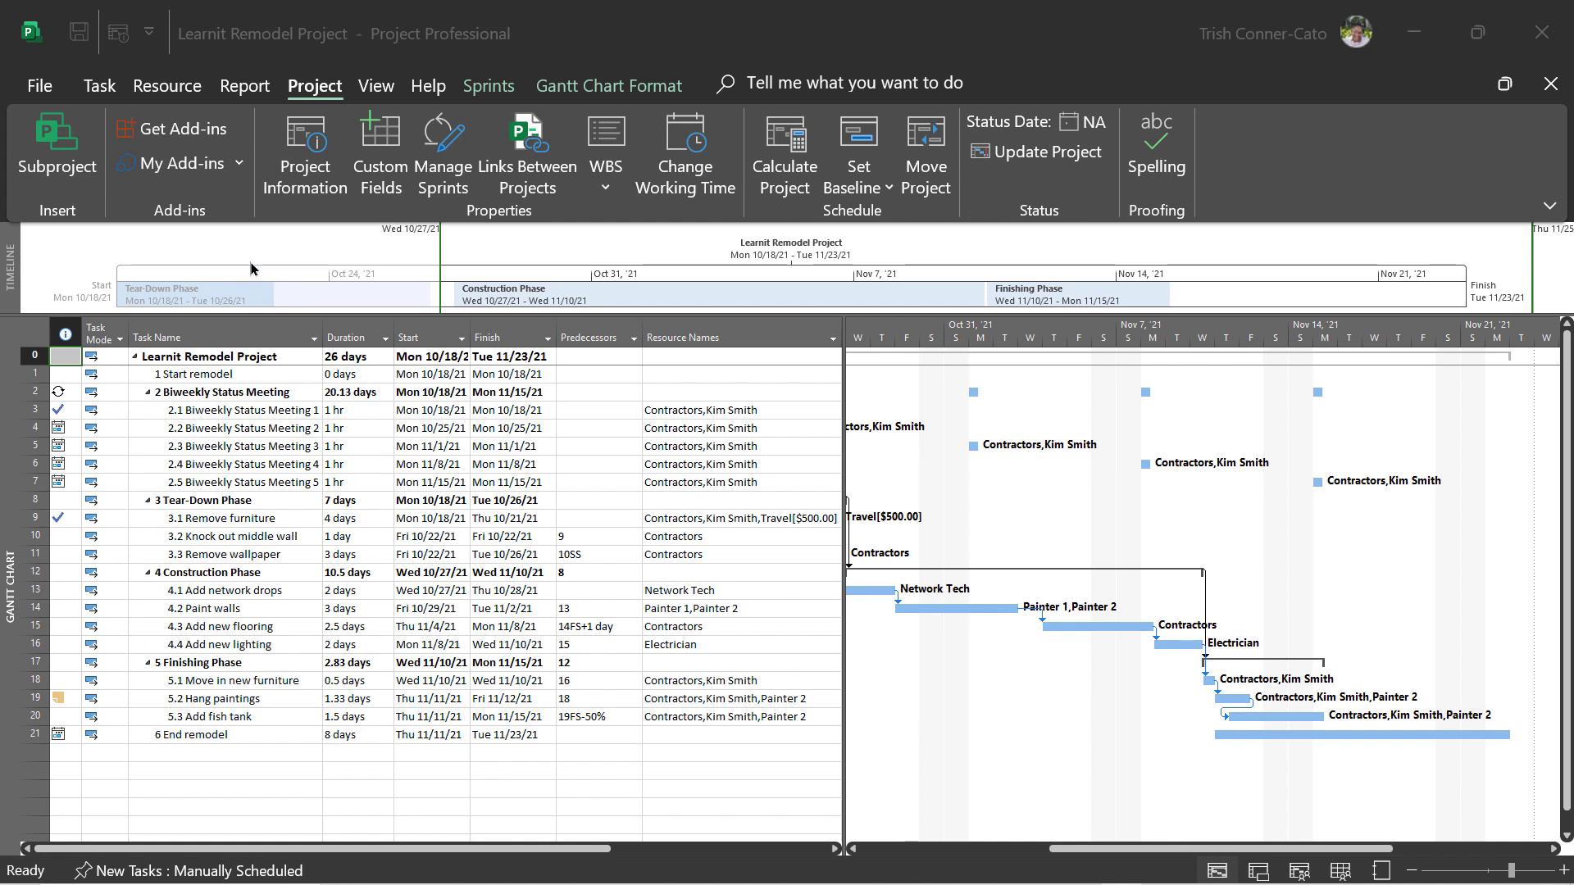
Start a PDF export of Learnit Remodel Project to the Microsoft Project 2019 - Advanced folder, keeping the suggested file name
click(44, 83)
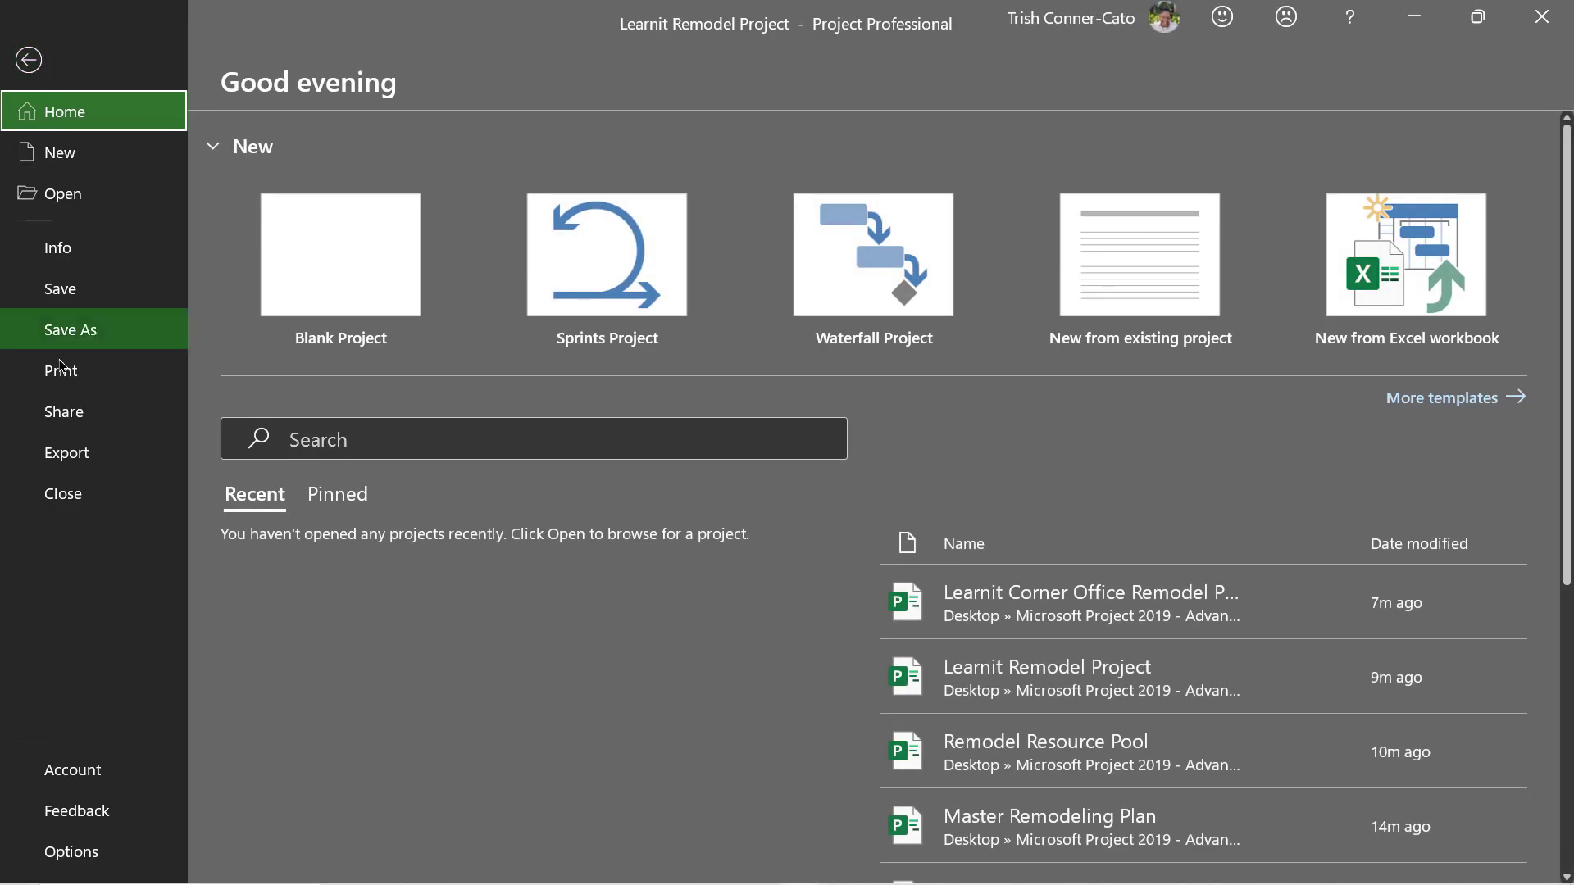
click(83, 457)
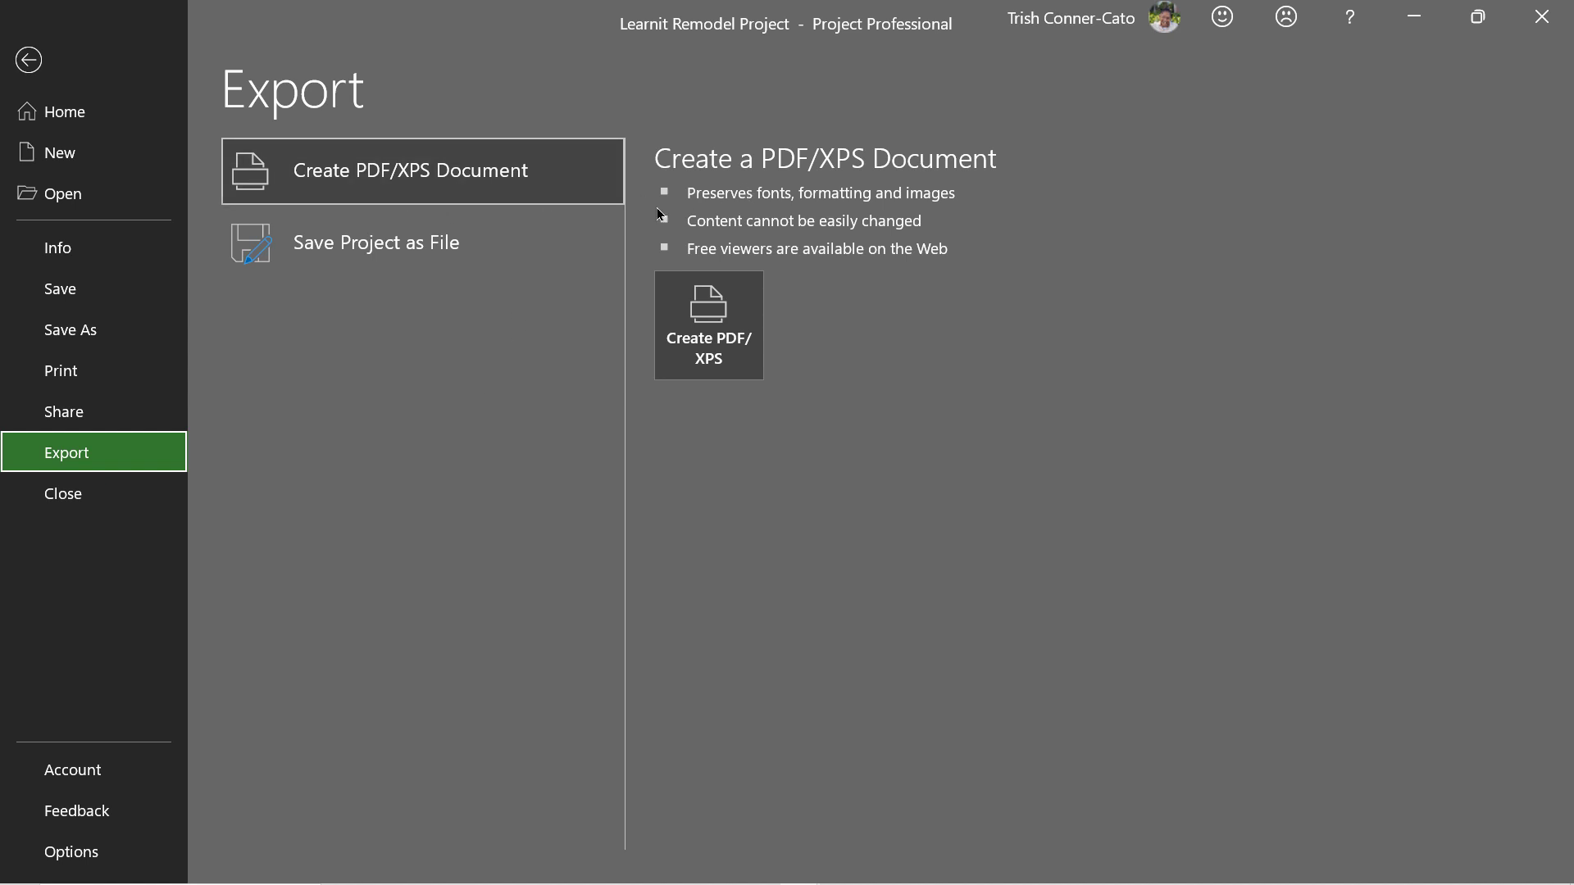
click(373, 252)
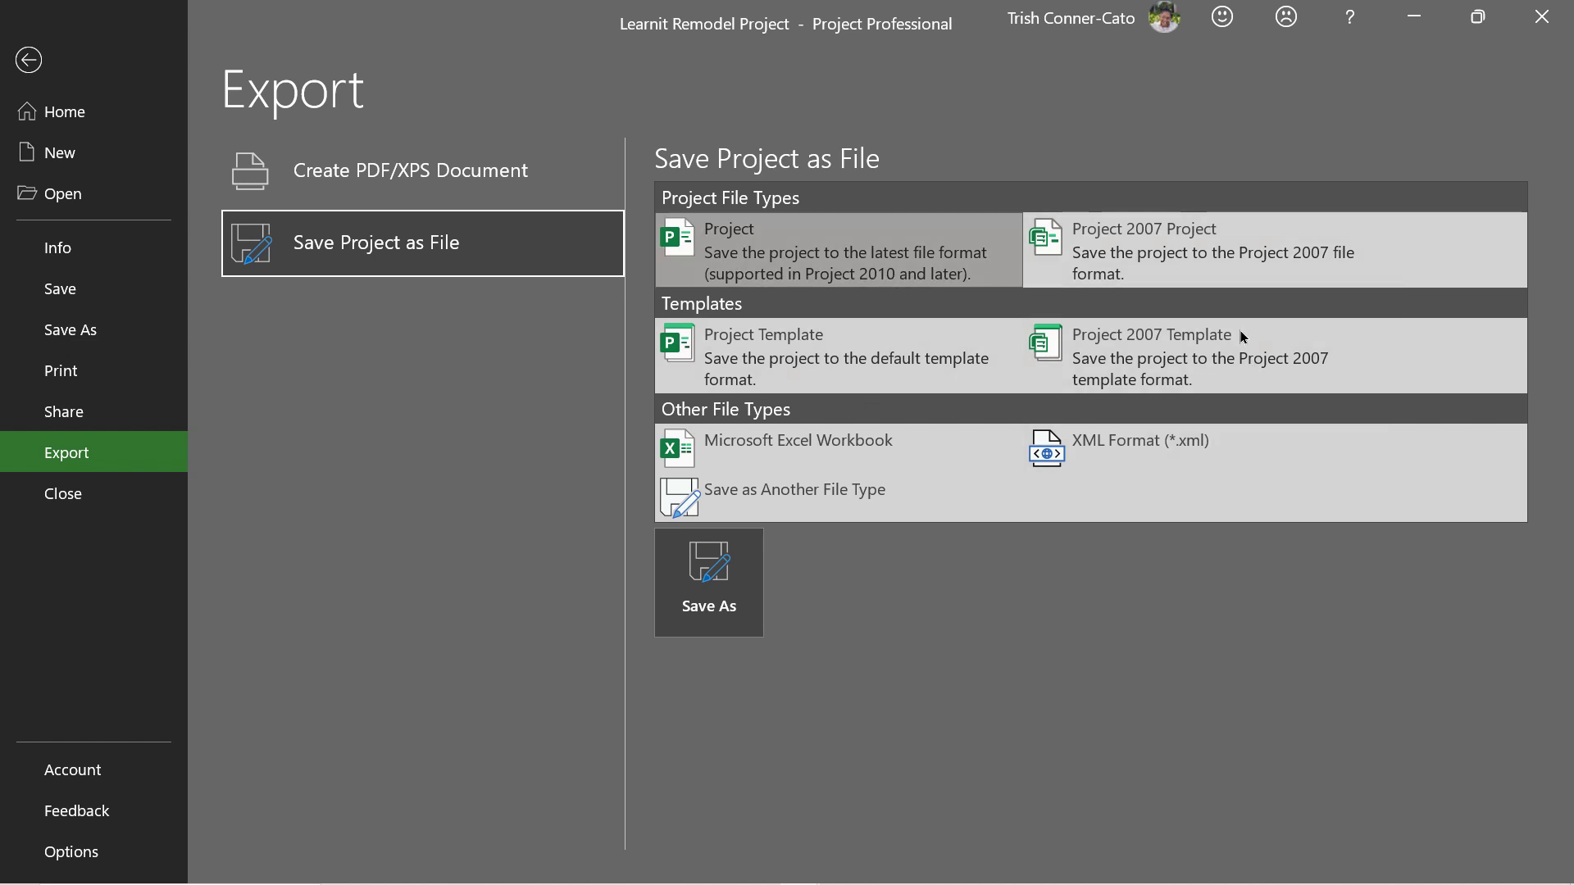
click(373, 182)
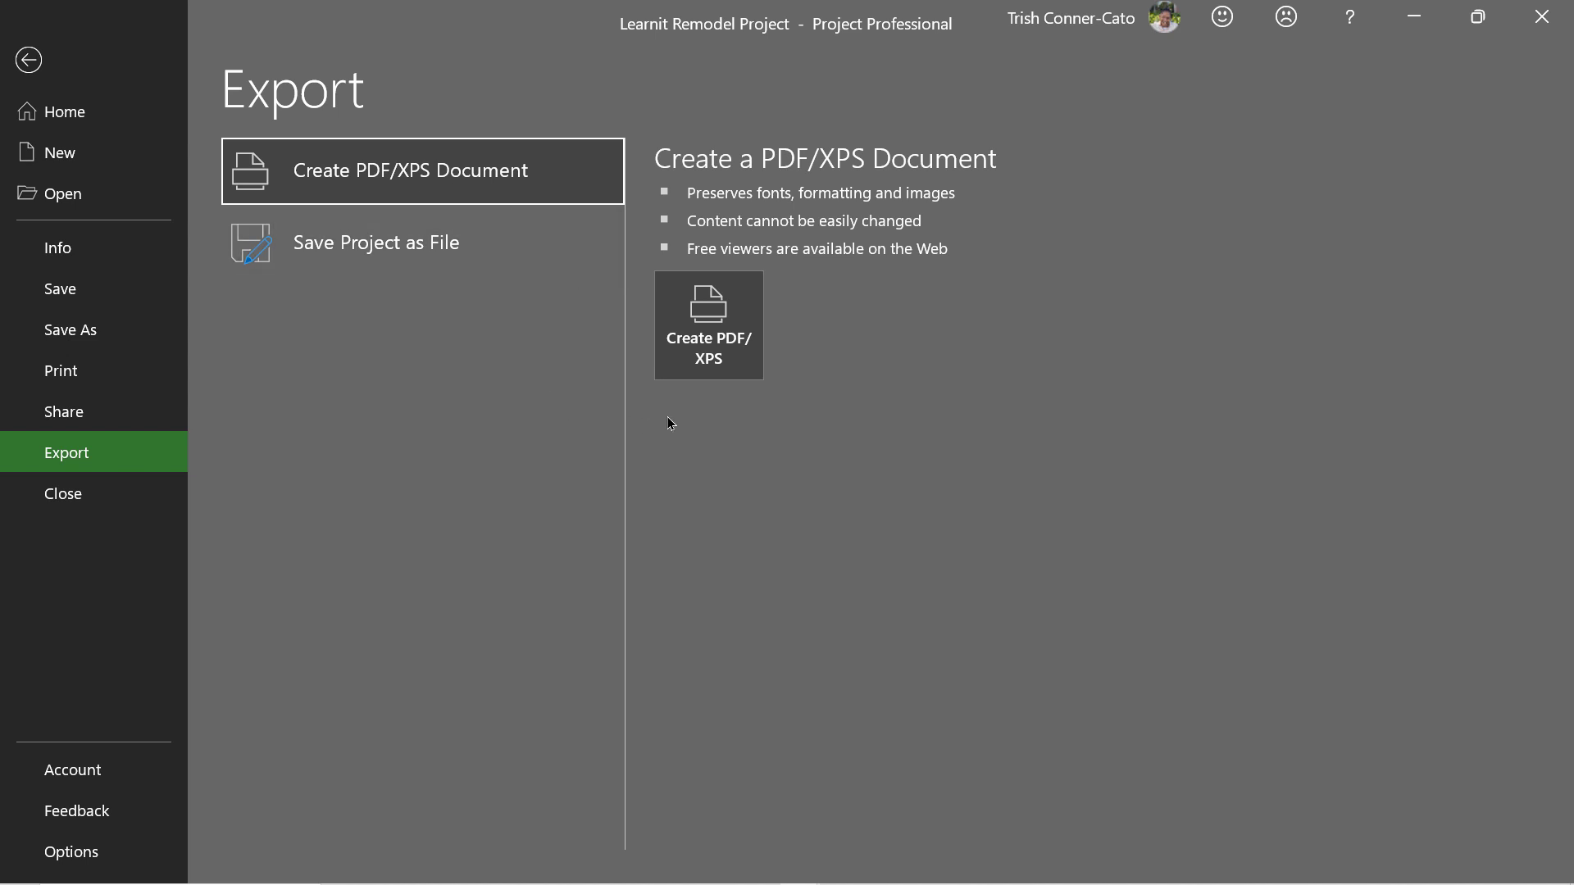
click(710, 336)
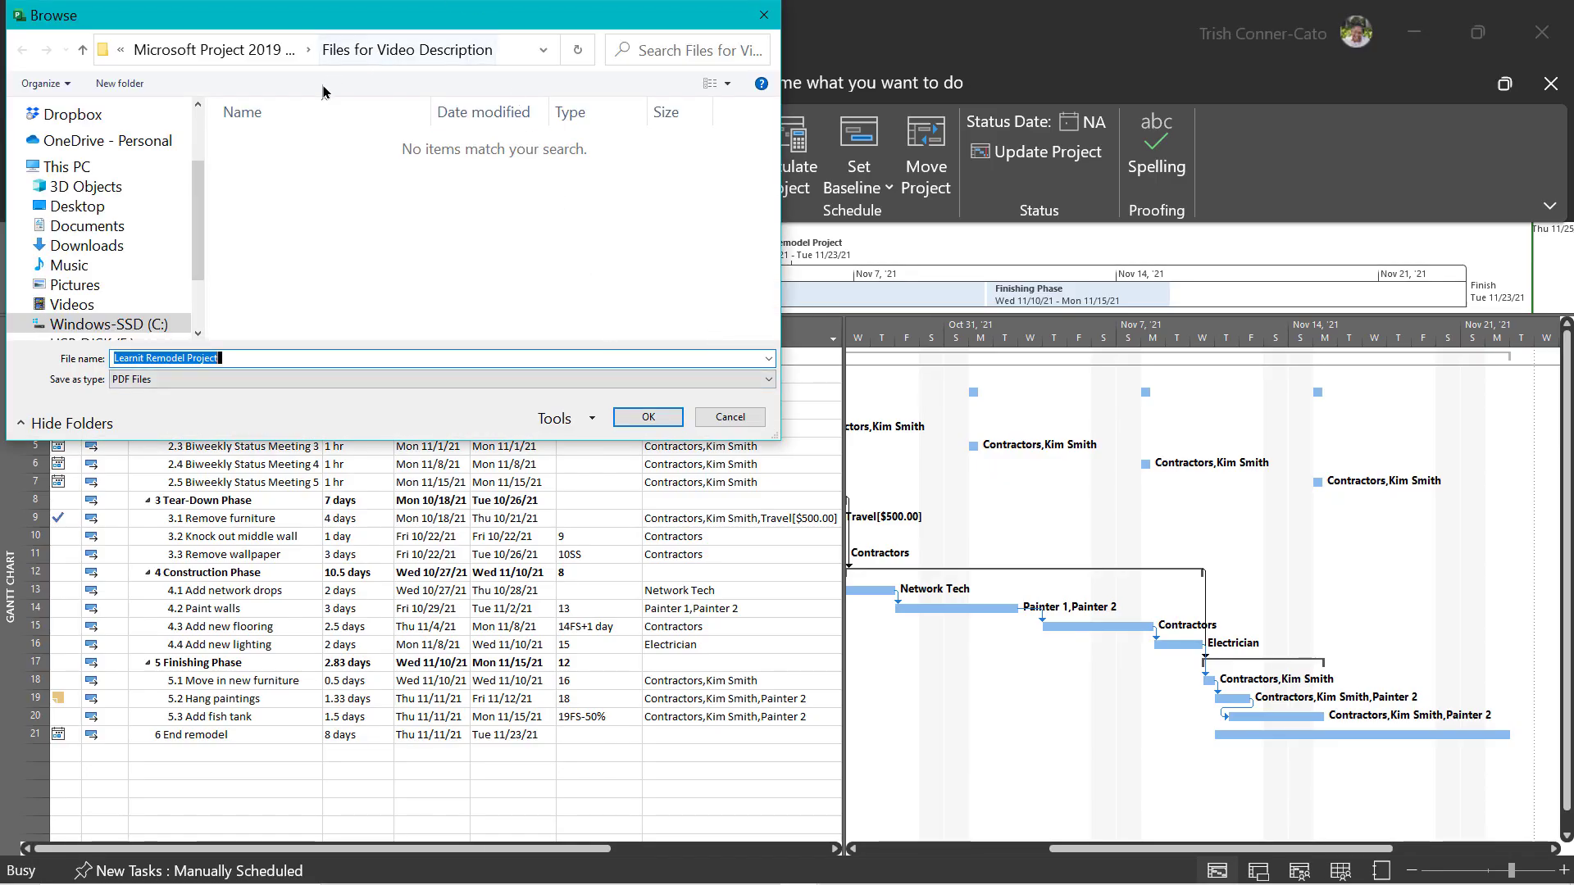
click(244, 52)
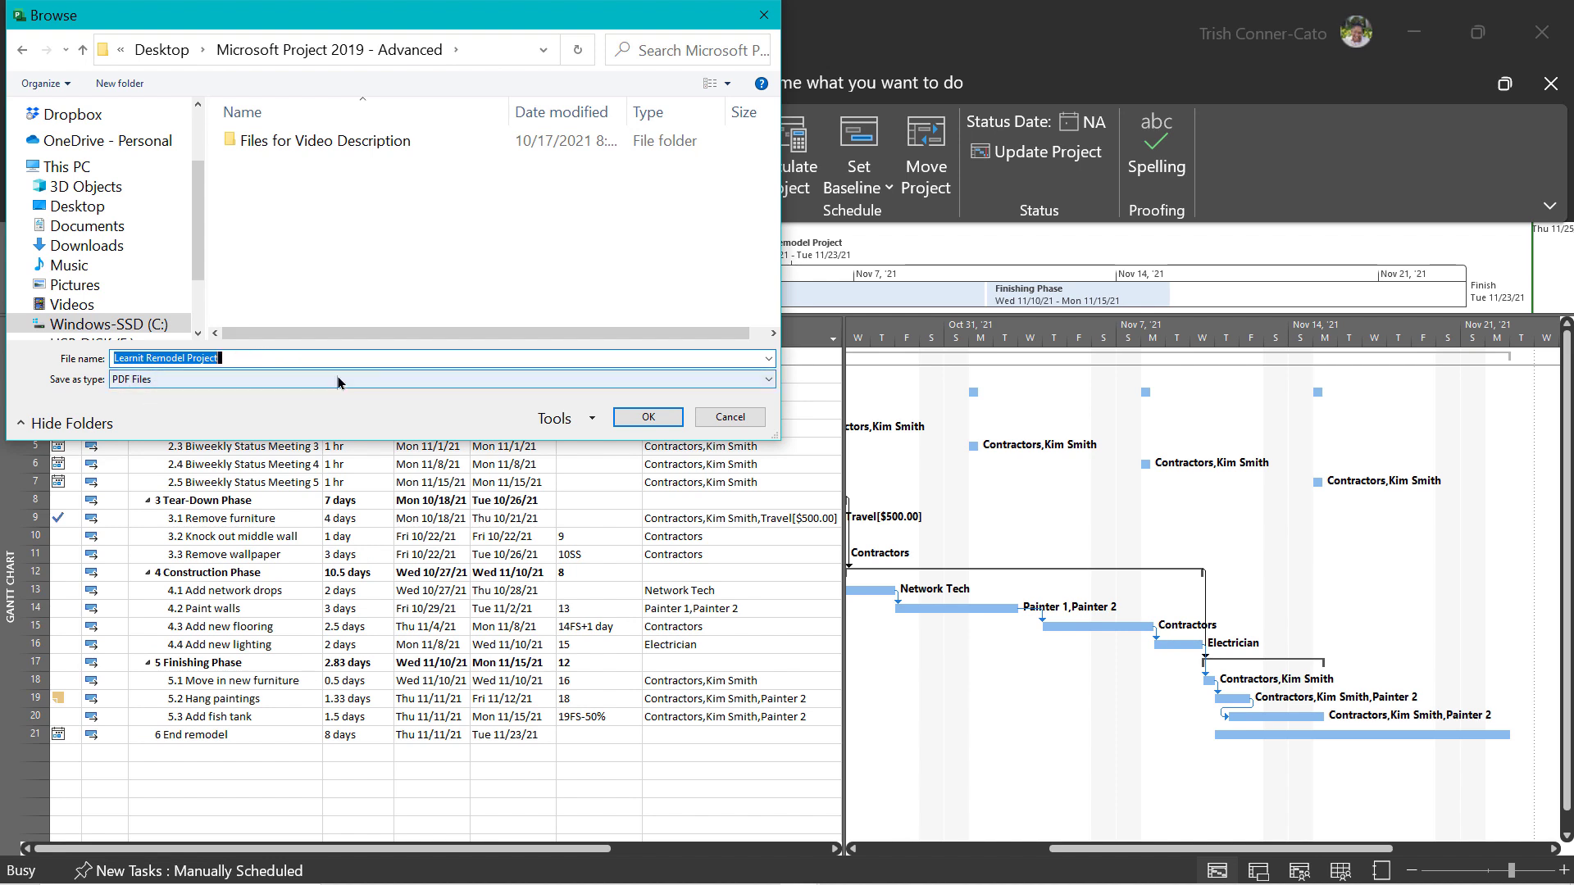
click(647, 416)
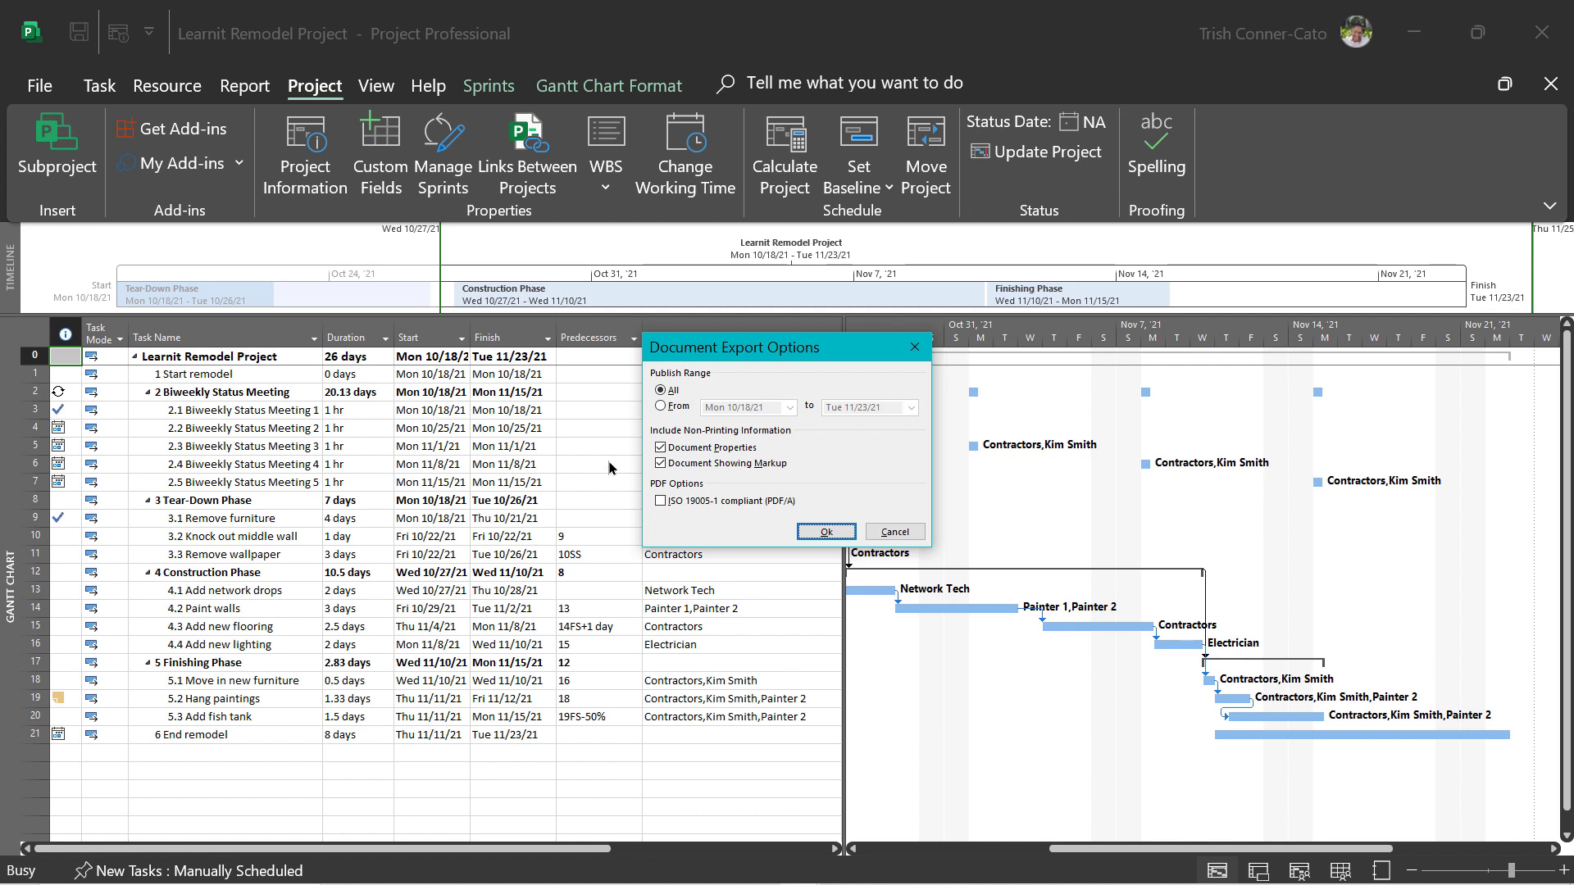
Exclude document properties and markup from the PDF, keep the full publish range, and complete the export
click(659, 448)
click(659, 464)
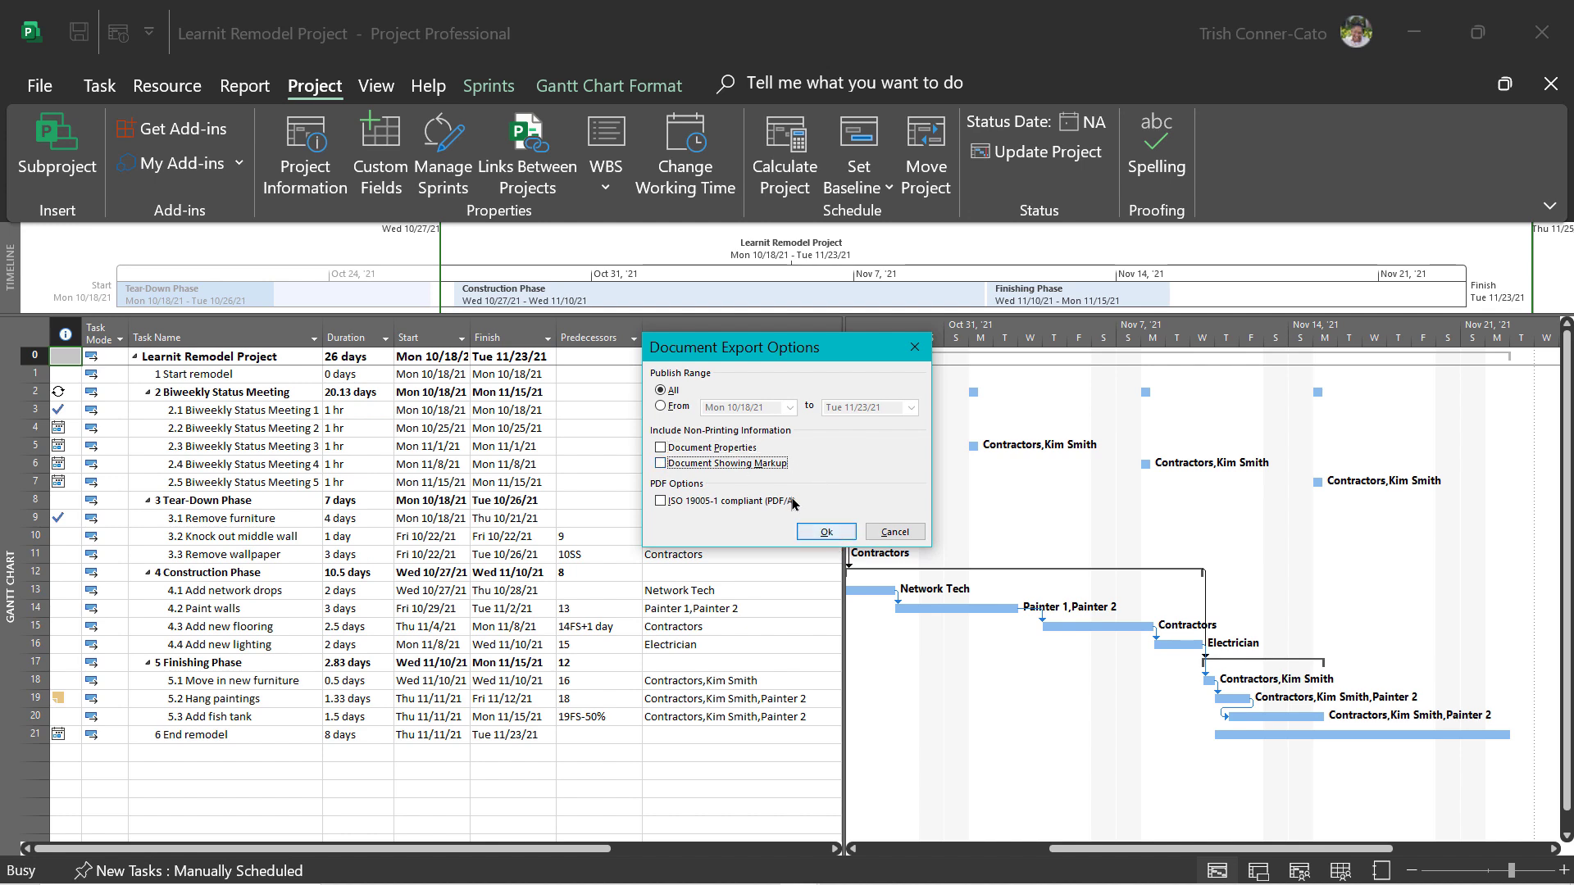
click(825, 531)
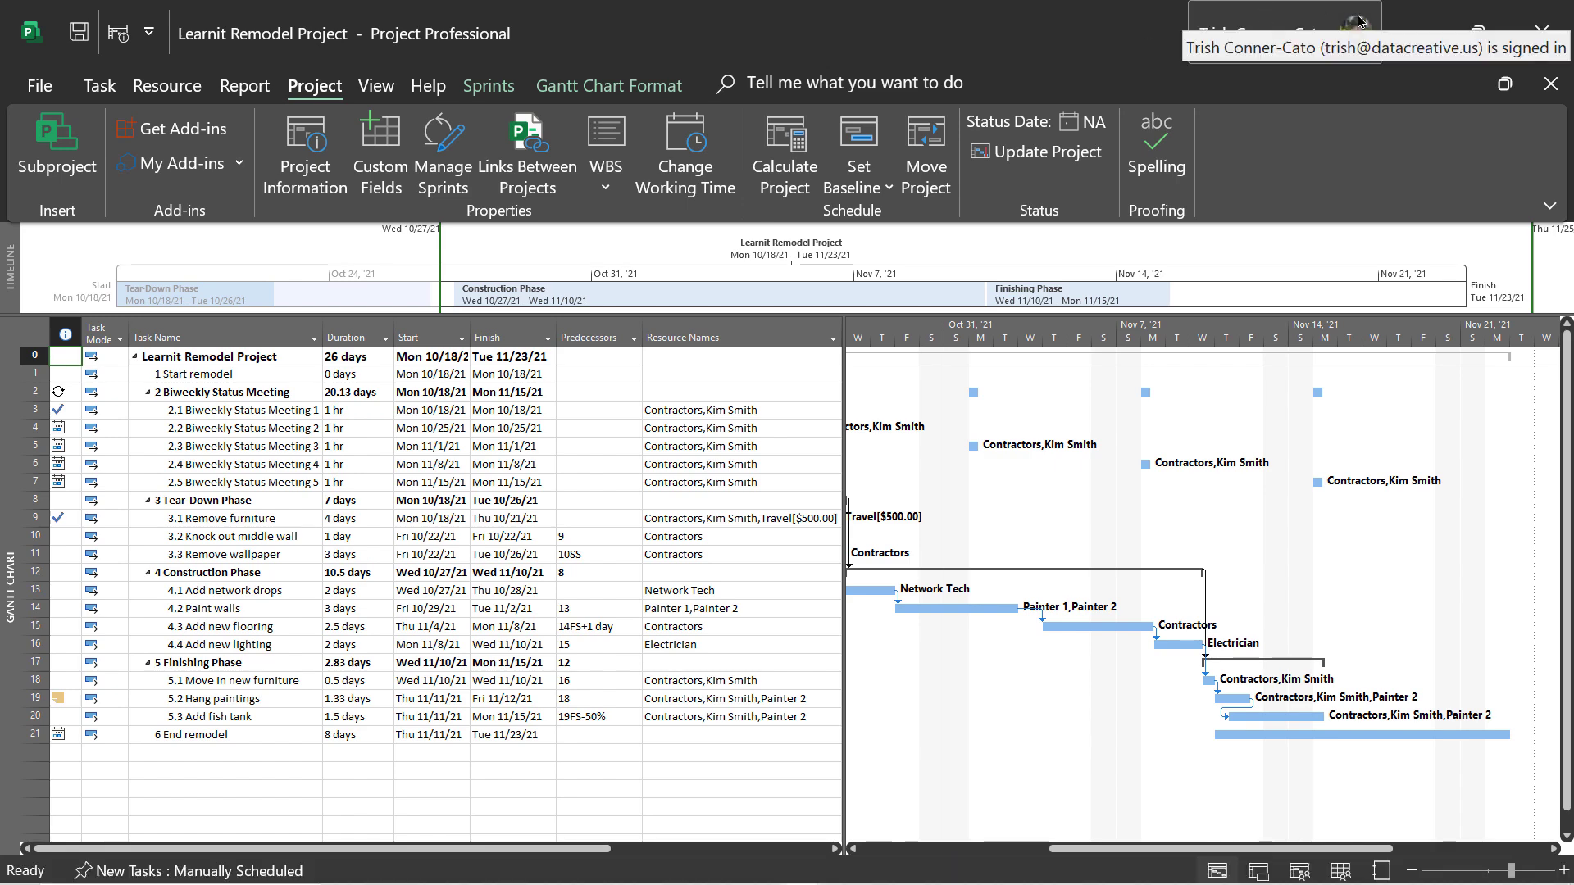
Switch to File Explorer, examine the exported Learnit Remodel Project PDF in an enlarged preview, and close the folder window
key(alt+Tab)
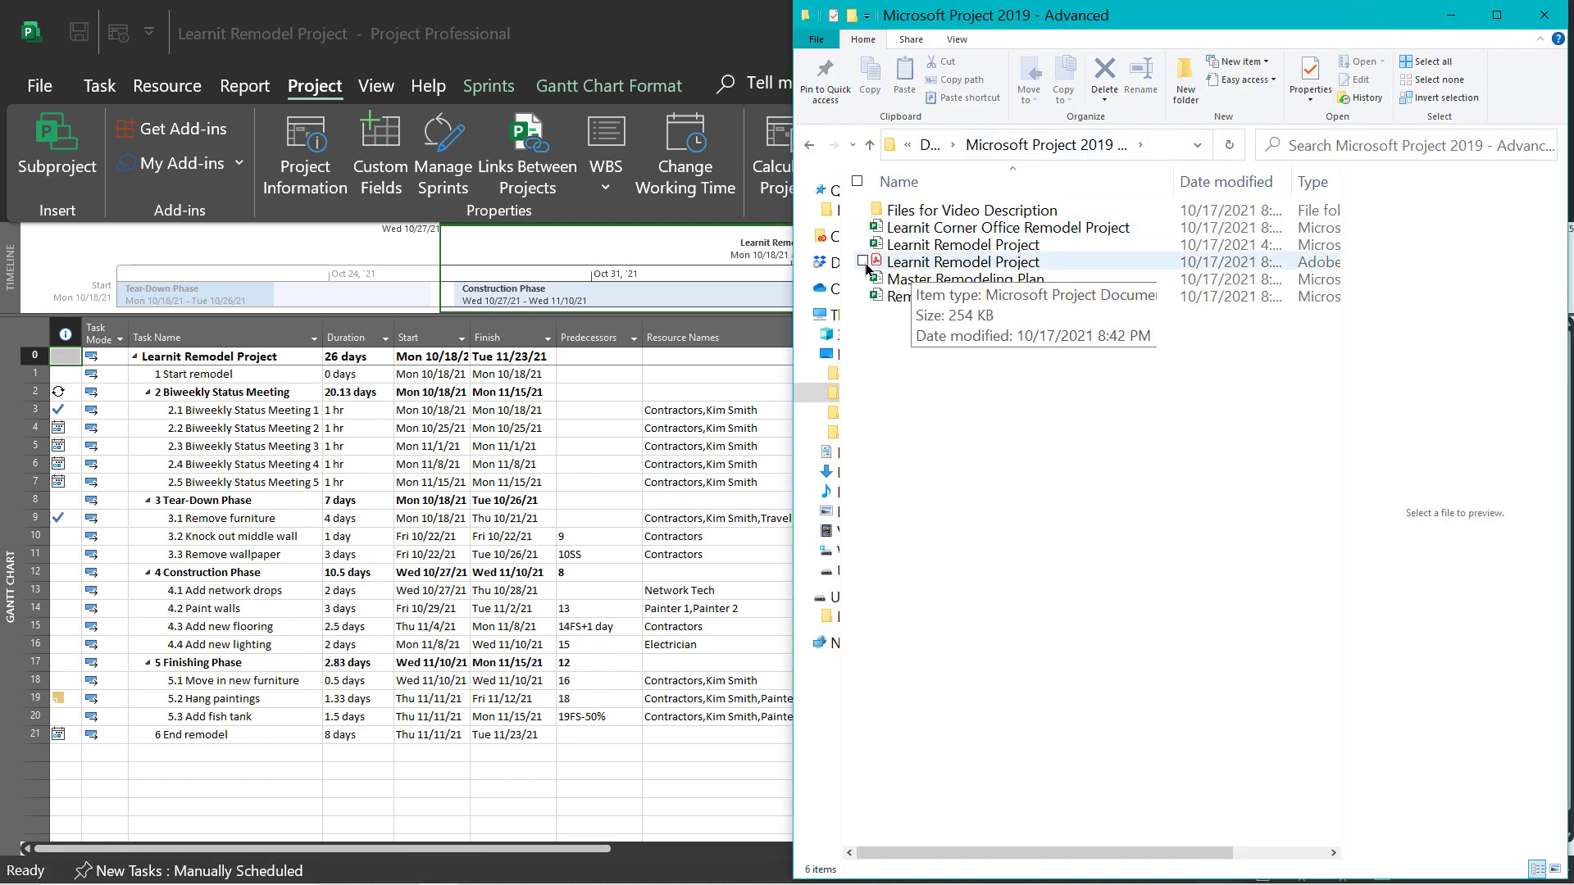
click(905, 264)
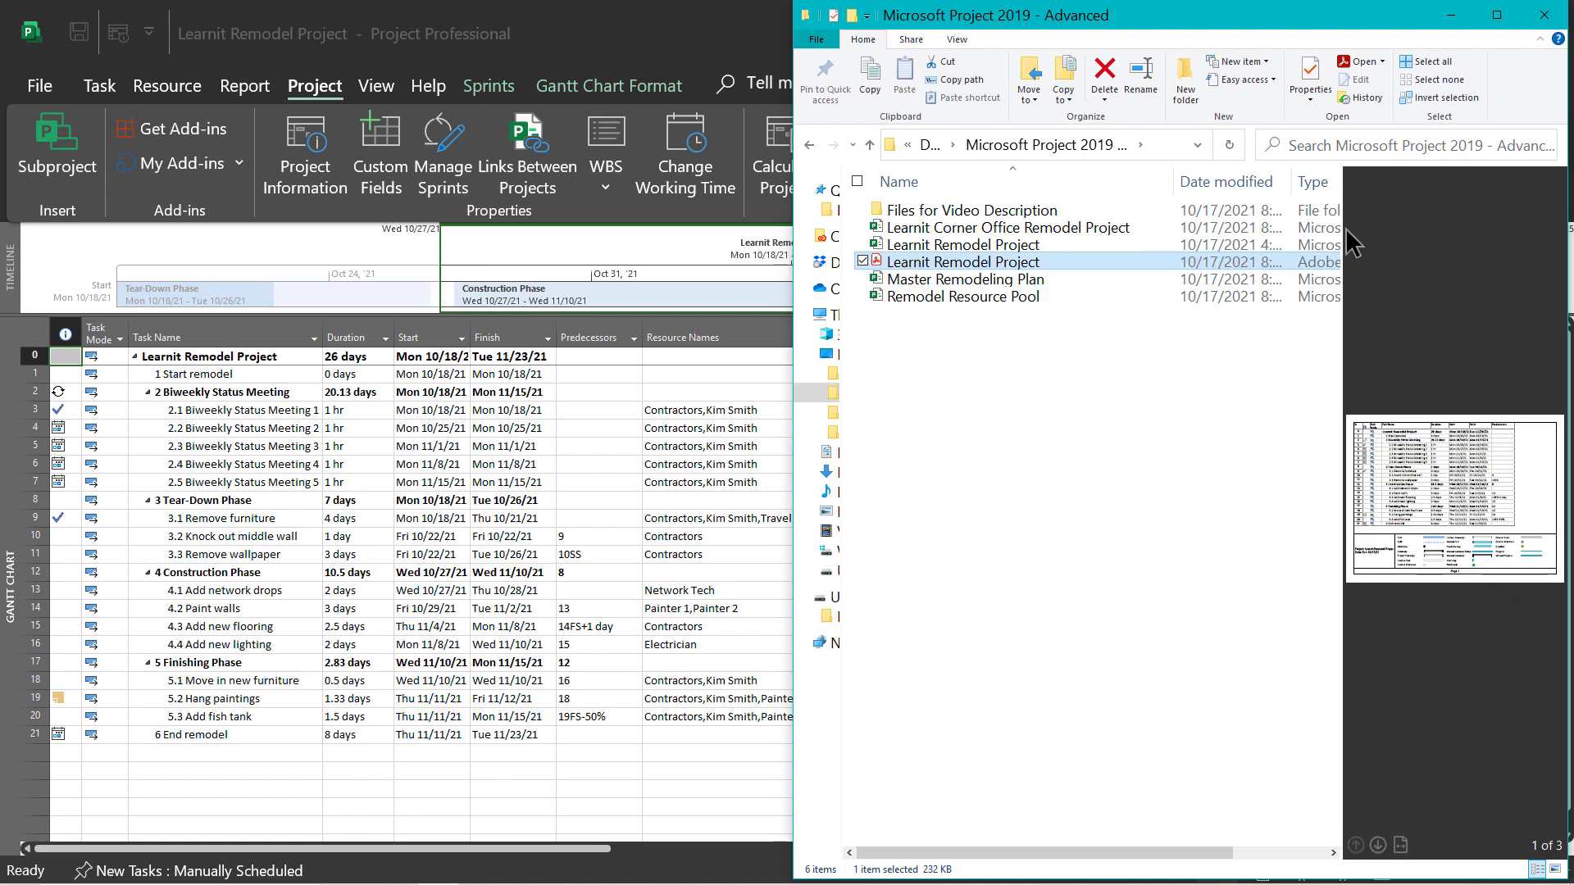
drag(1340, 242, 1048, 330)
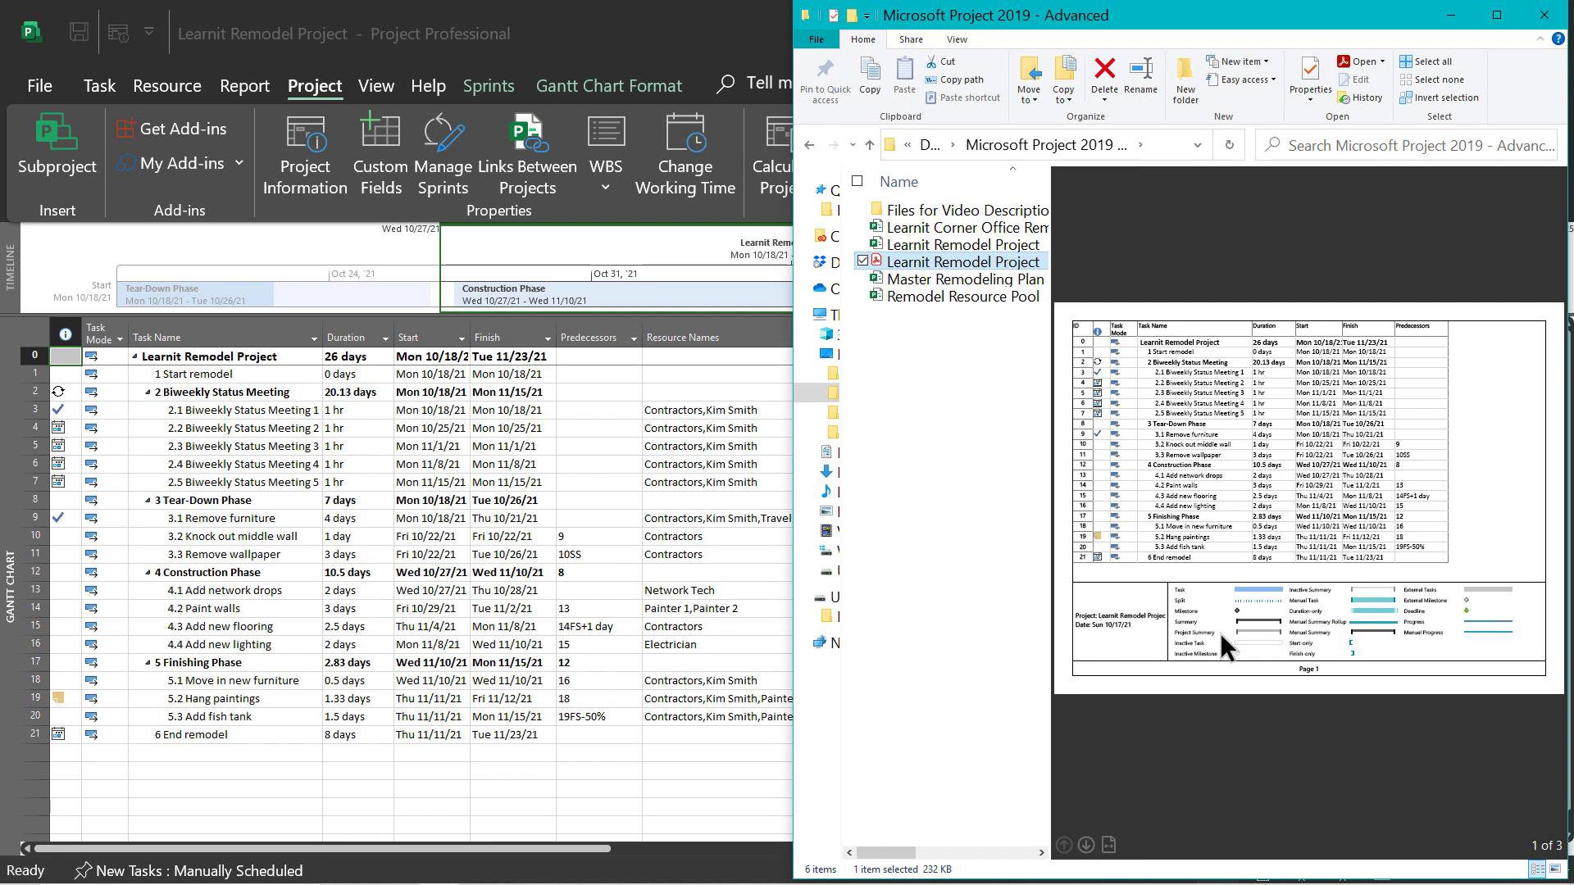
click(1545, 16)
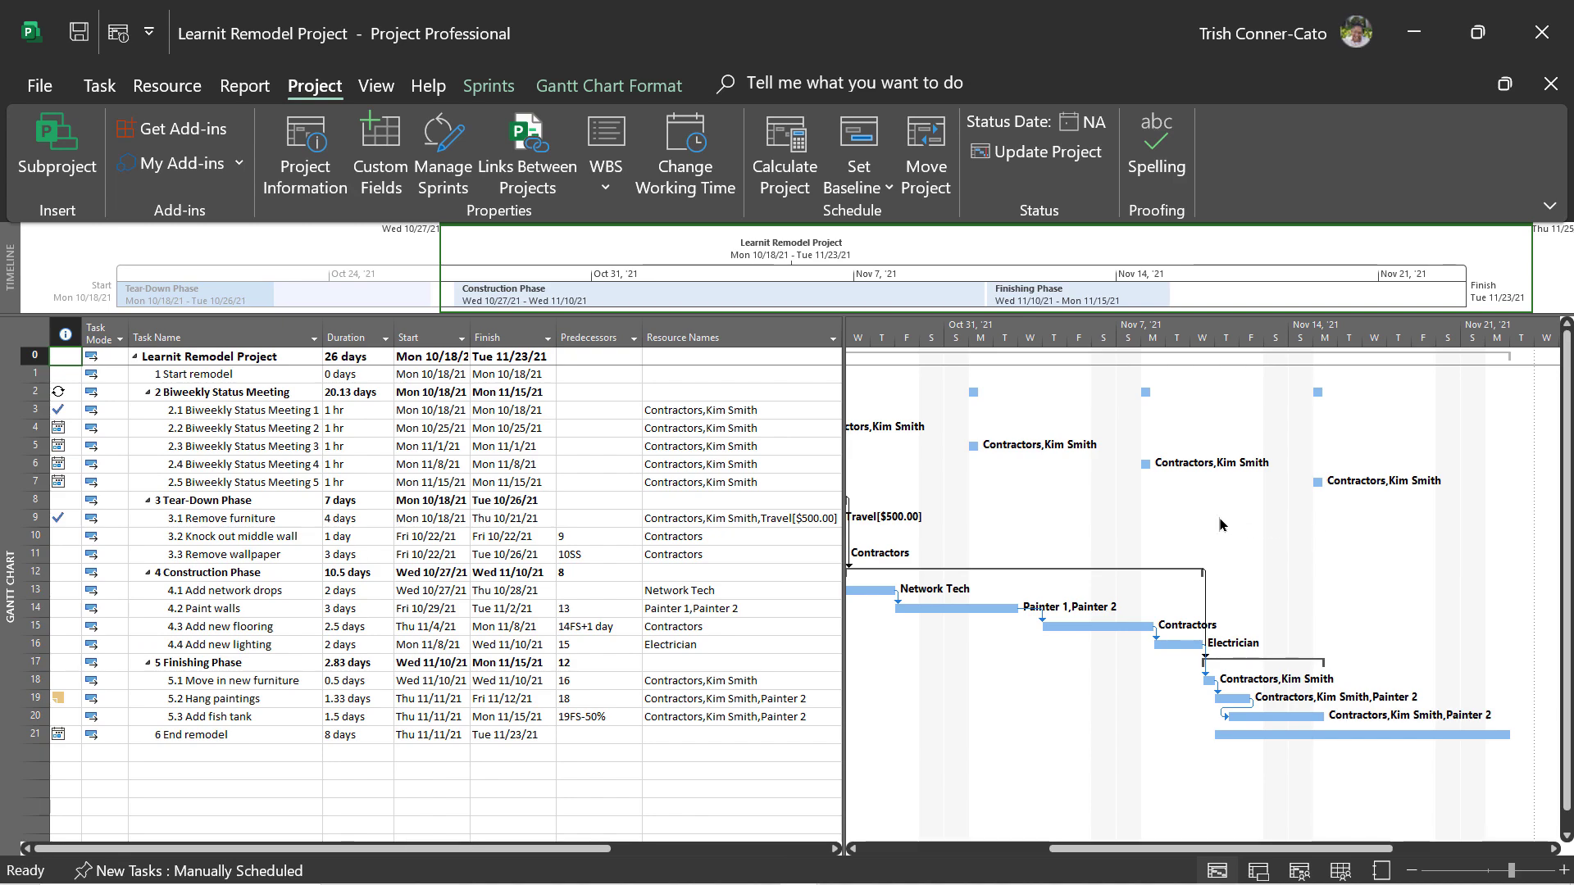